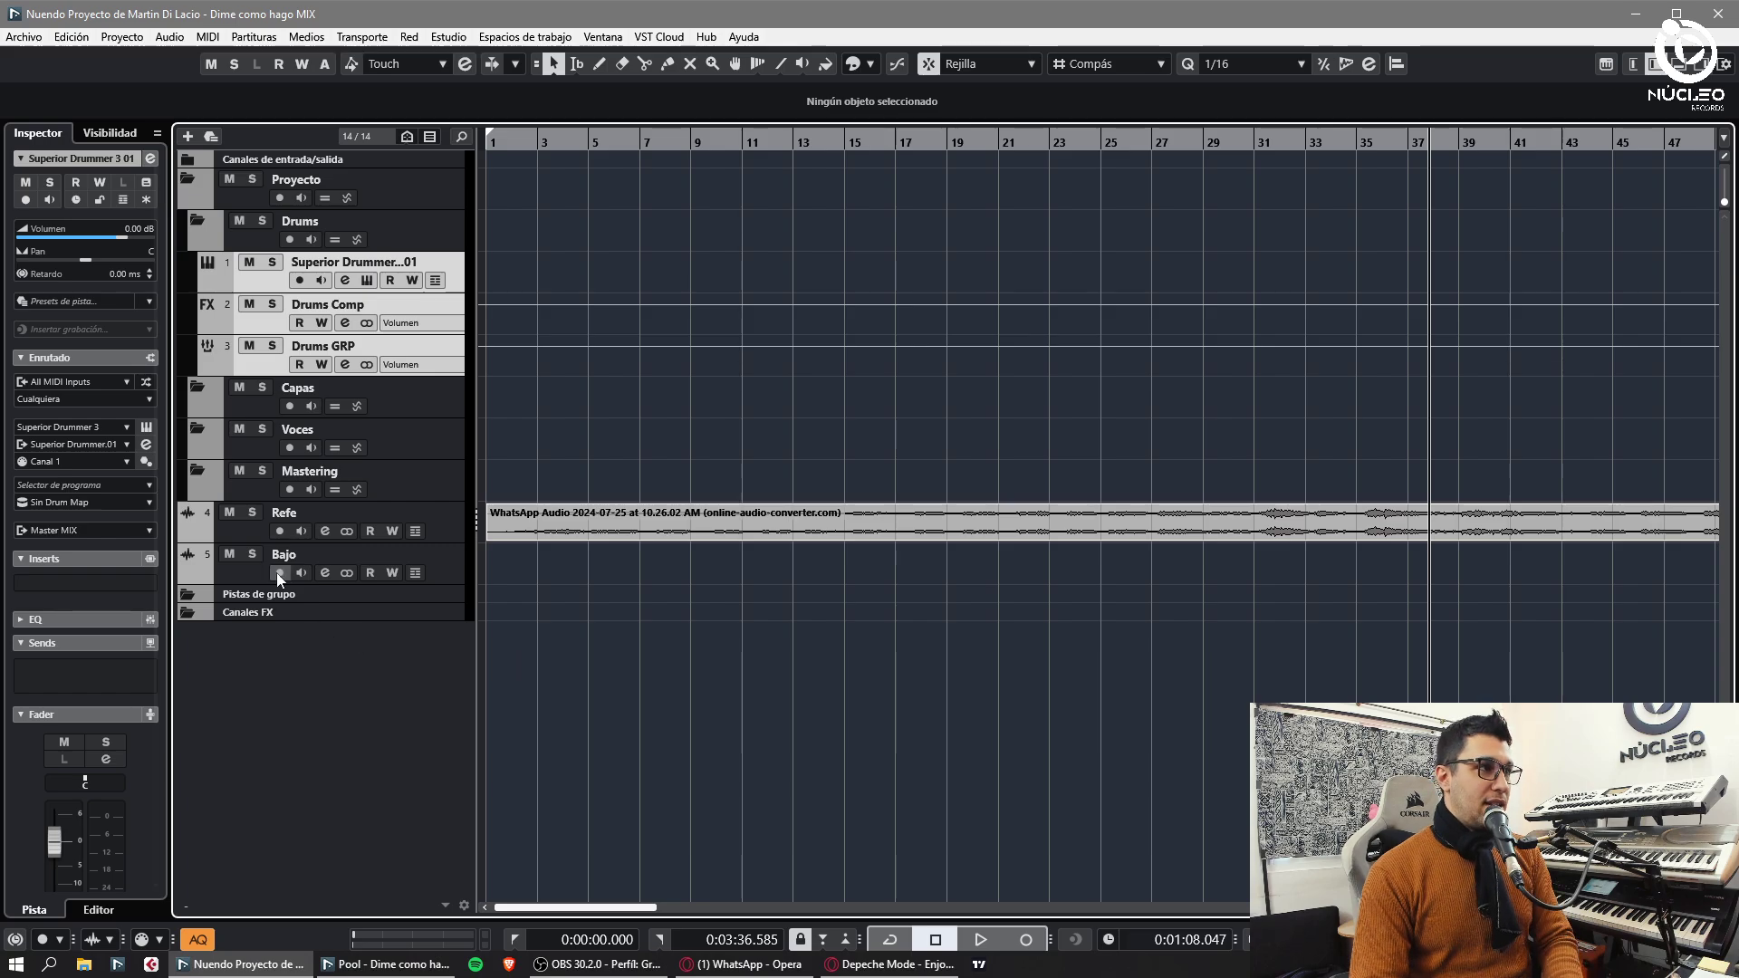
# - Move the Bajo track into the Capas folder and add four stereo audio tracks after it, routed to Master MIX
pyautogui.moveTo(275, 572); pyautogui.dragTo(301, 426)
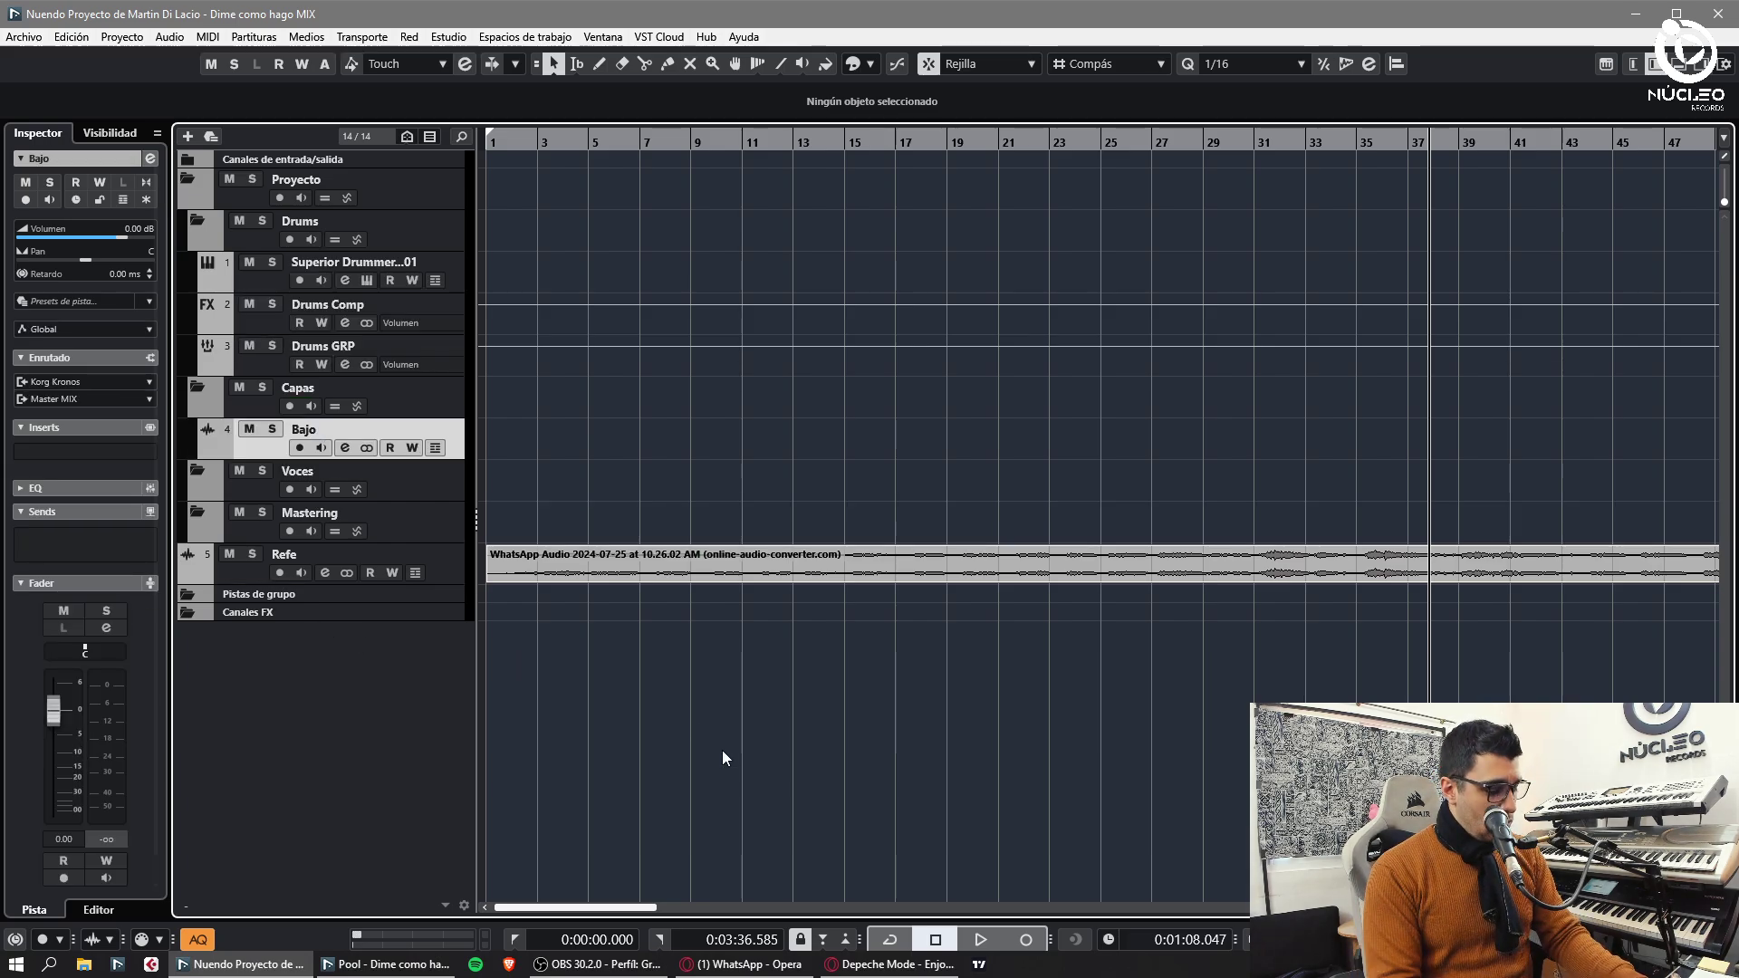
pyautogui.press('t')
pyautogui.scroll(3, 1435, 555)
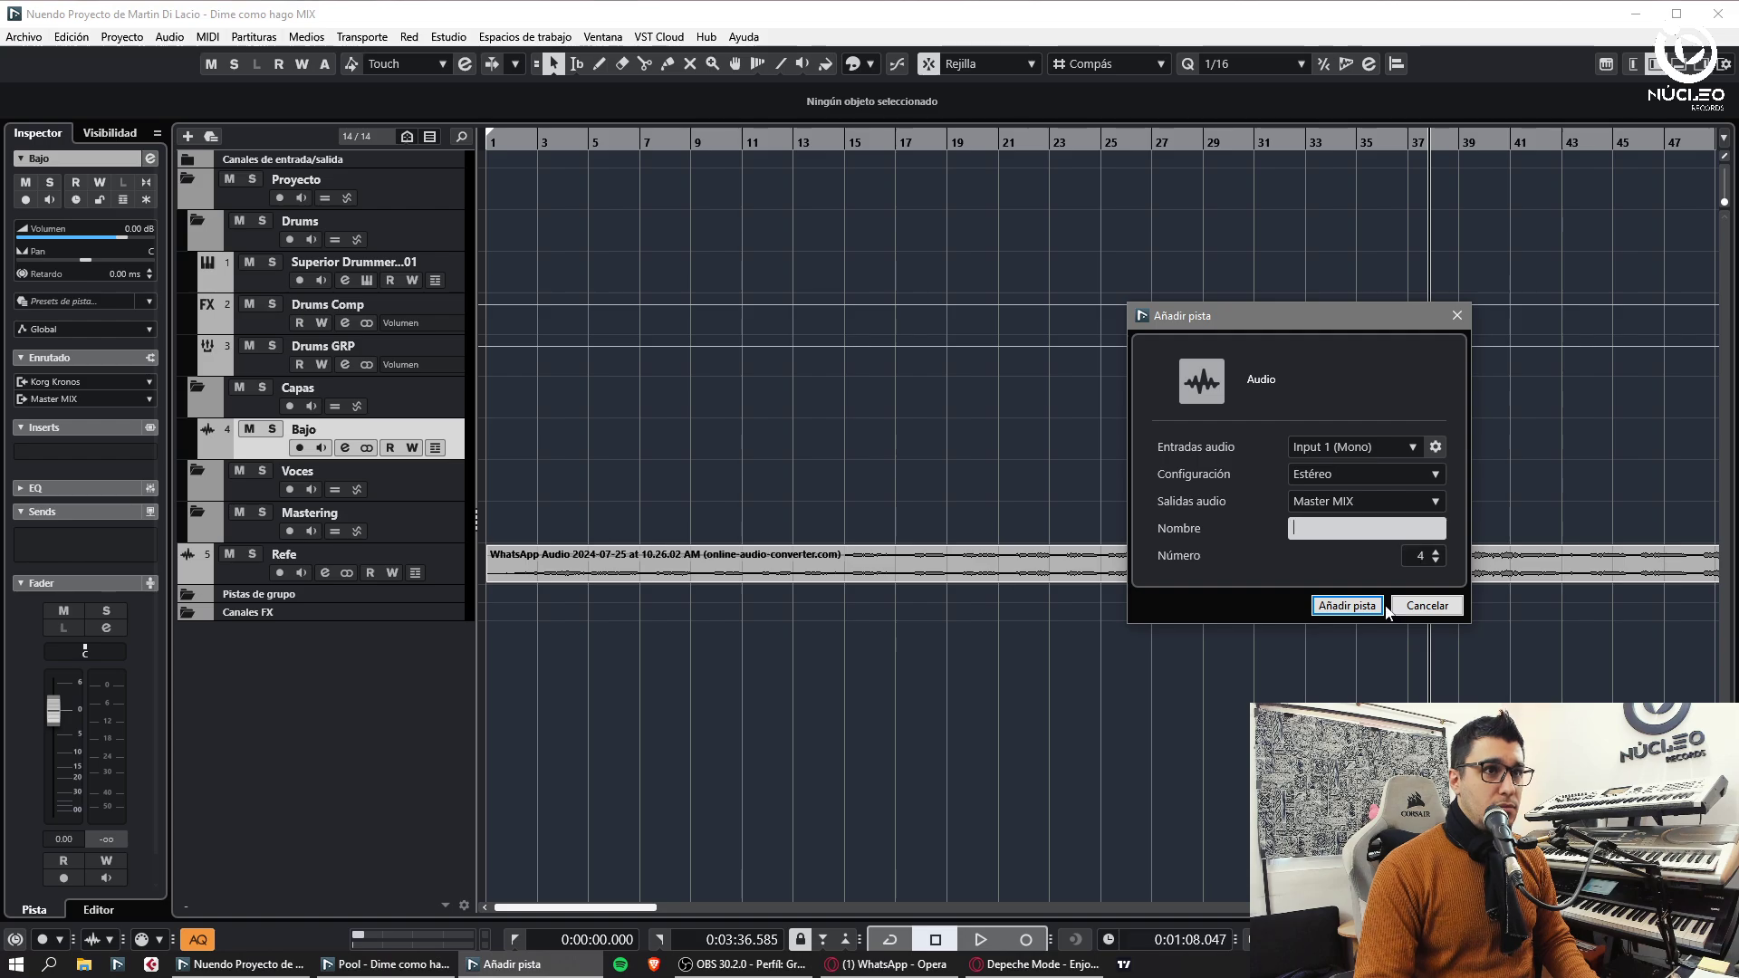
pyautogui.click(1358, 608)
pyautogui.click(1337, 605)
# - Rename the four new audio tracks as GTA 1, GTA 2, GTE 1 and GTE 2
pyautogui.doubleClick(361, 470)
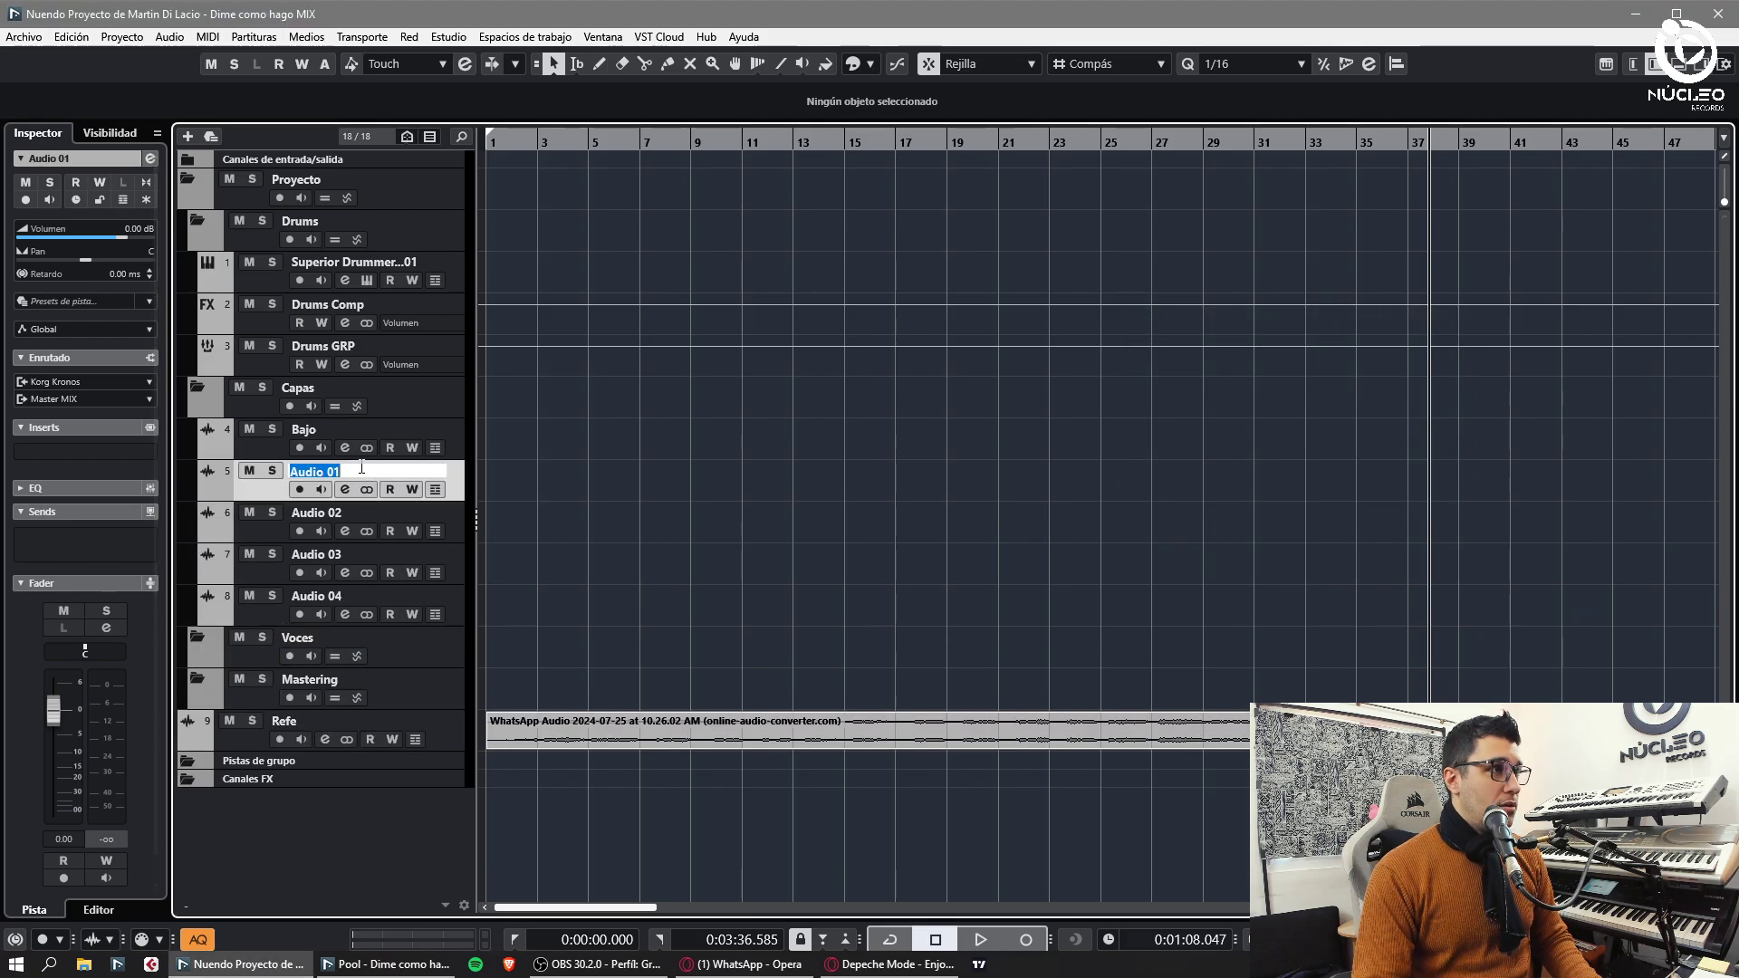
pyautogui.write('GTA 1')
pyautogui.press('Tab')
pyautogui.write('GTA 2')
pyautogui.press('Tab')
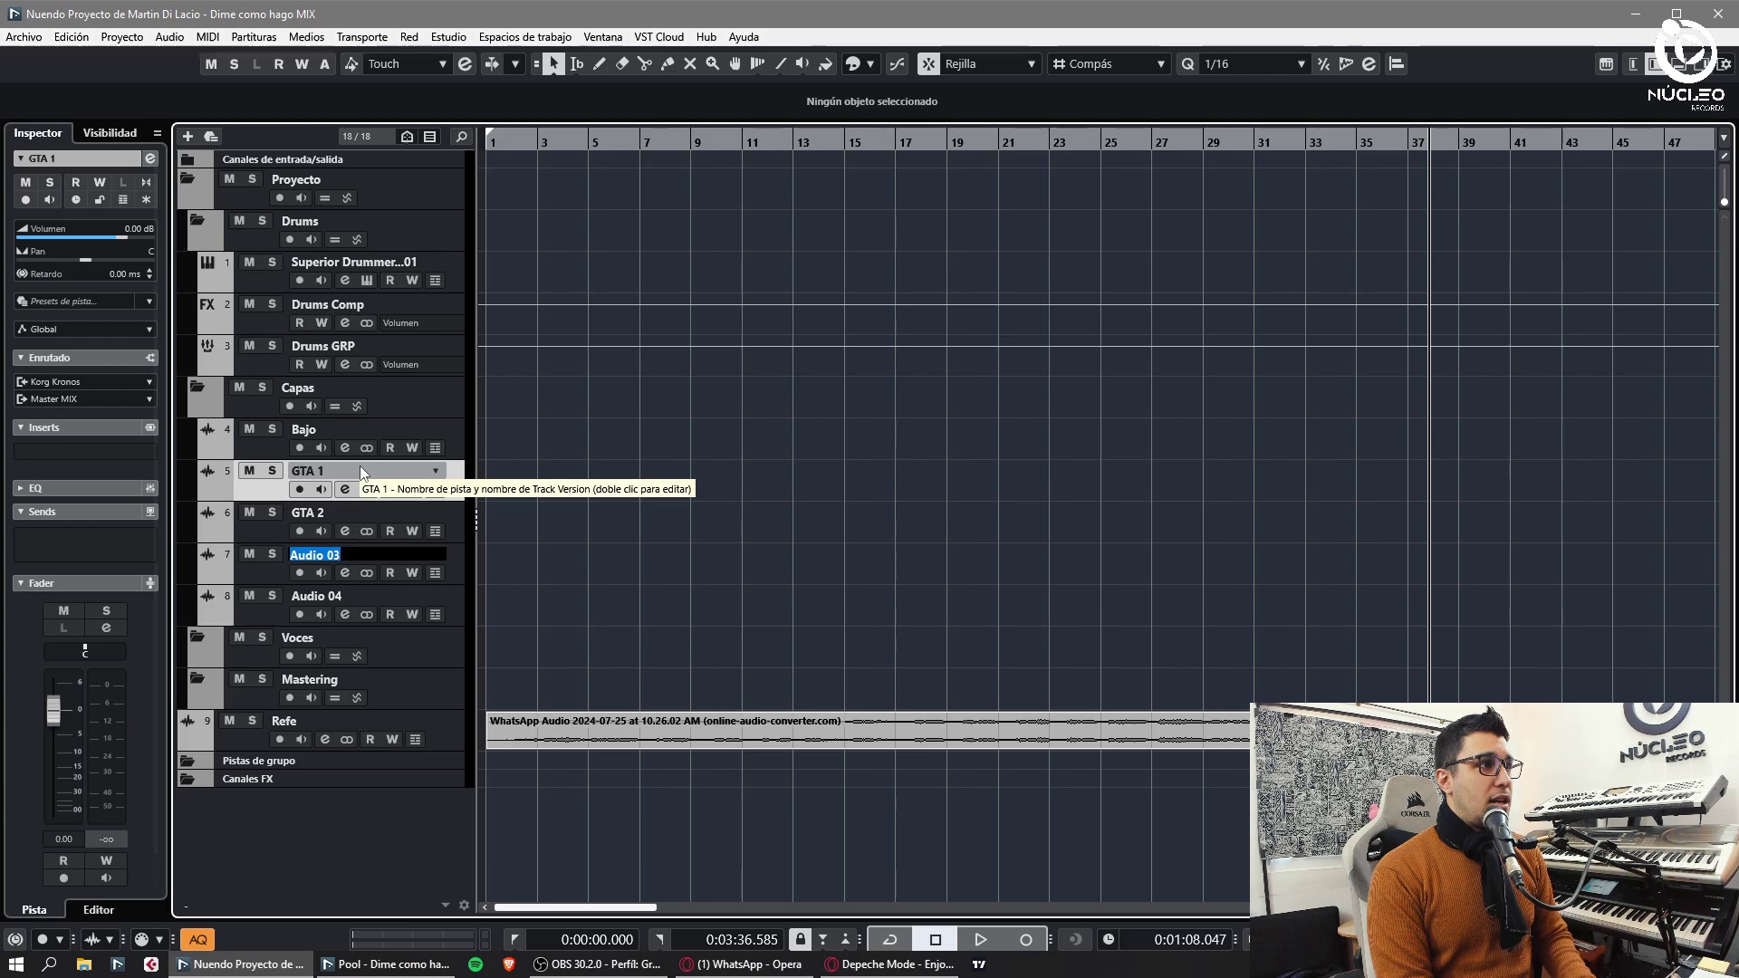
pyautogui.write('GTE 1')
pyautogui.press('Tab')
pyautogui.write('GTE 2')
pyautogui.press('Return')
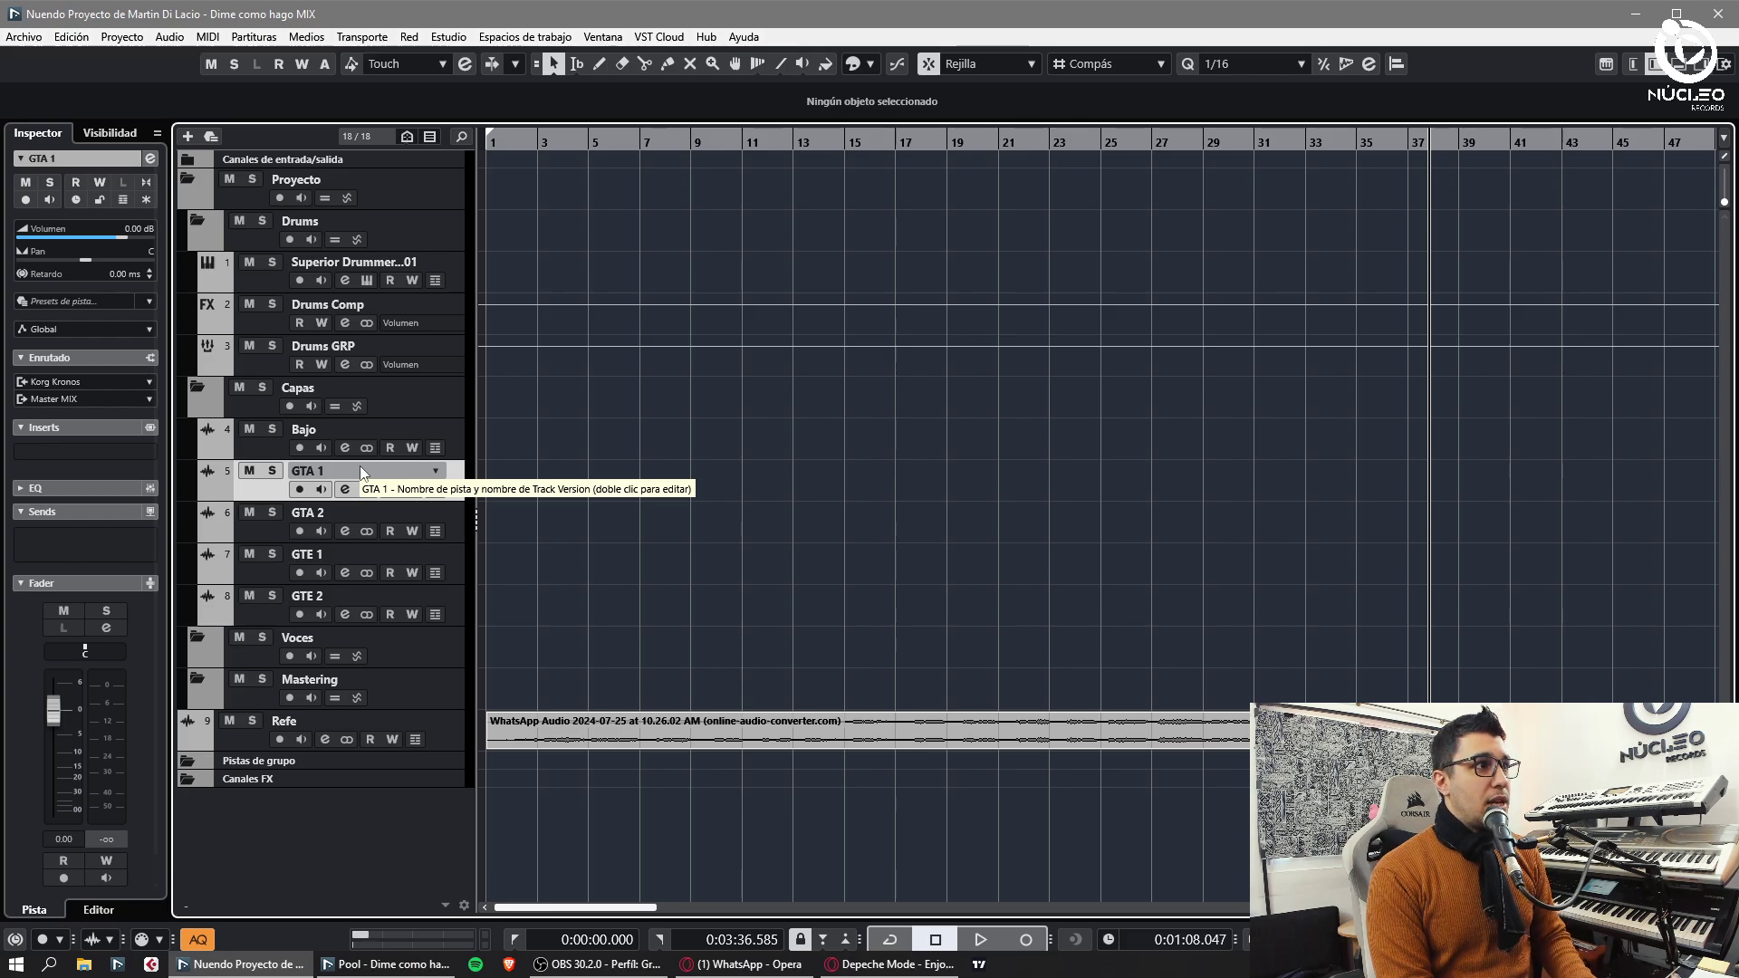
# - Add two stereo group tracks with the base name GTA, routed to Master MIX
pyautogui.hotkey('alt', 'g')
pyautogui.write('GTA')
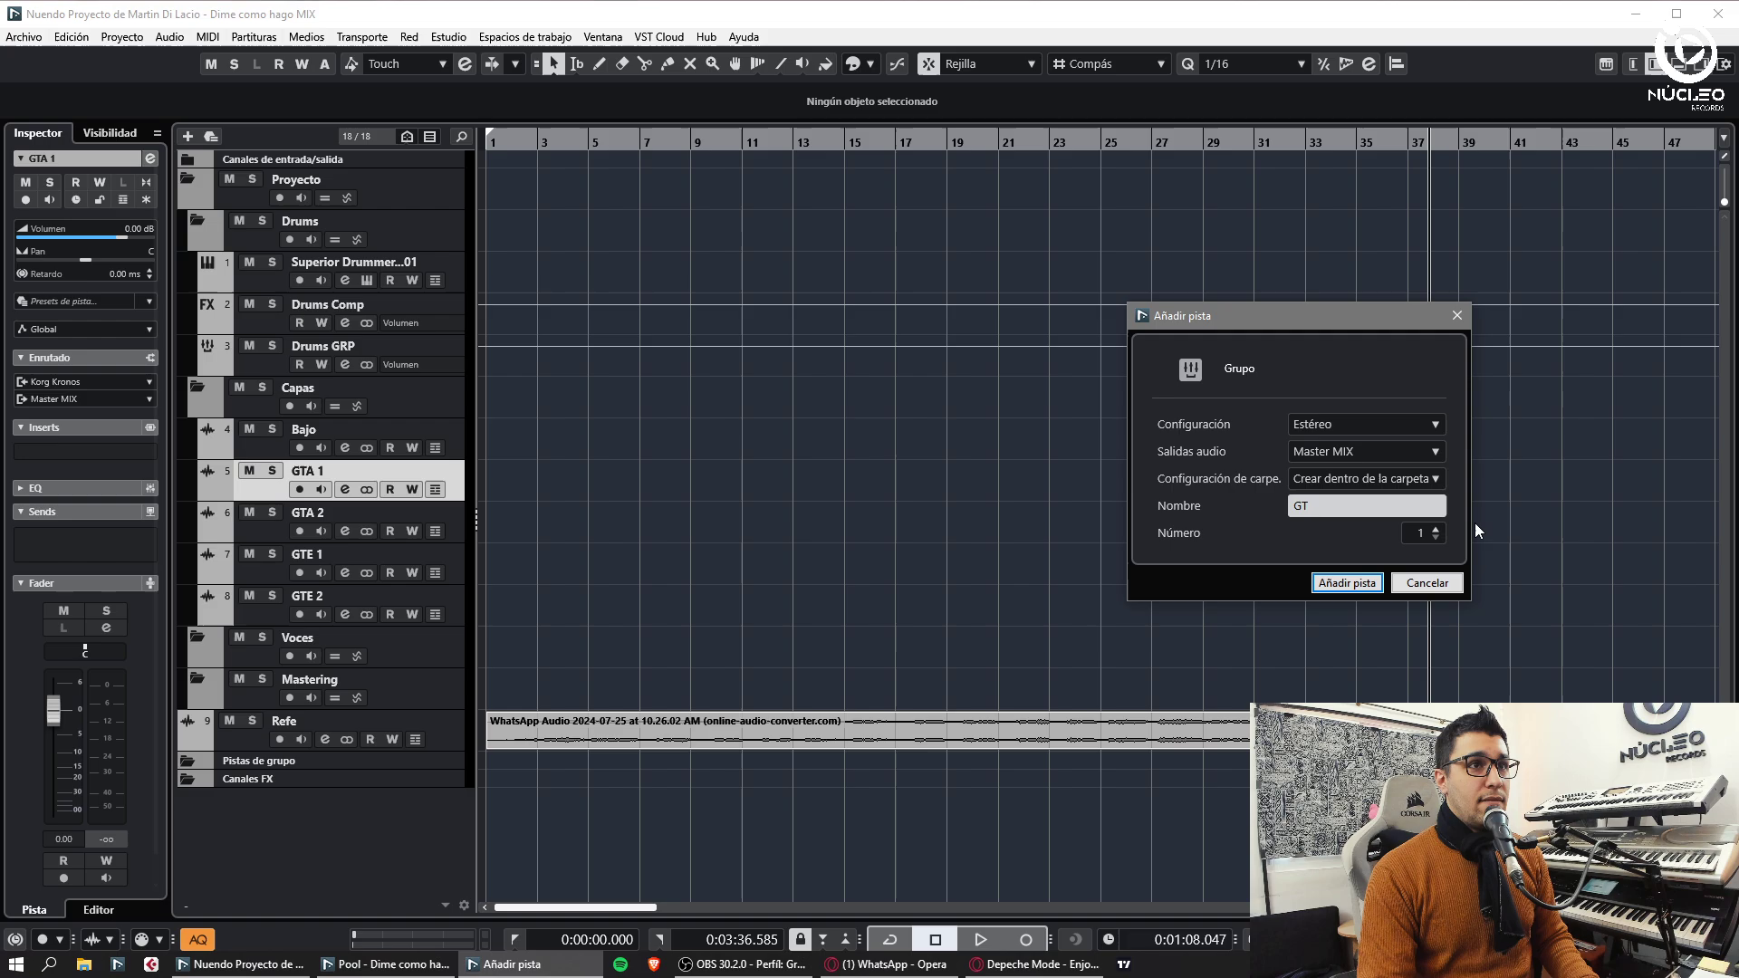
pyautogui.click(1436, 529)
pyautogui.click(1347, 582)
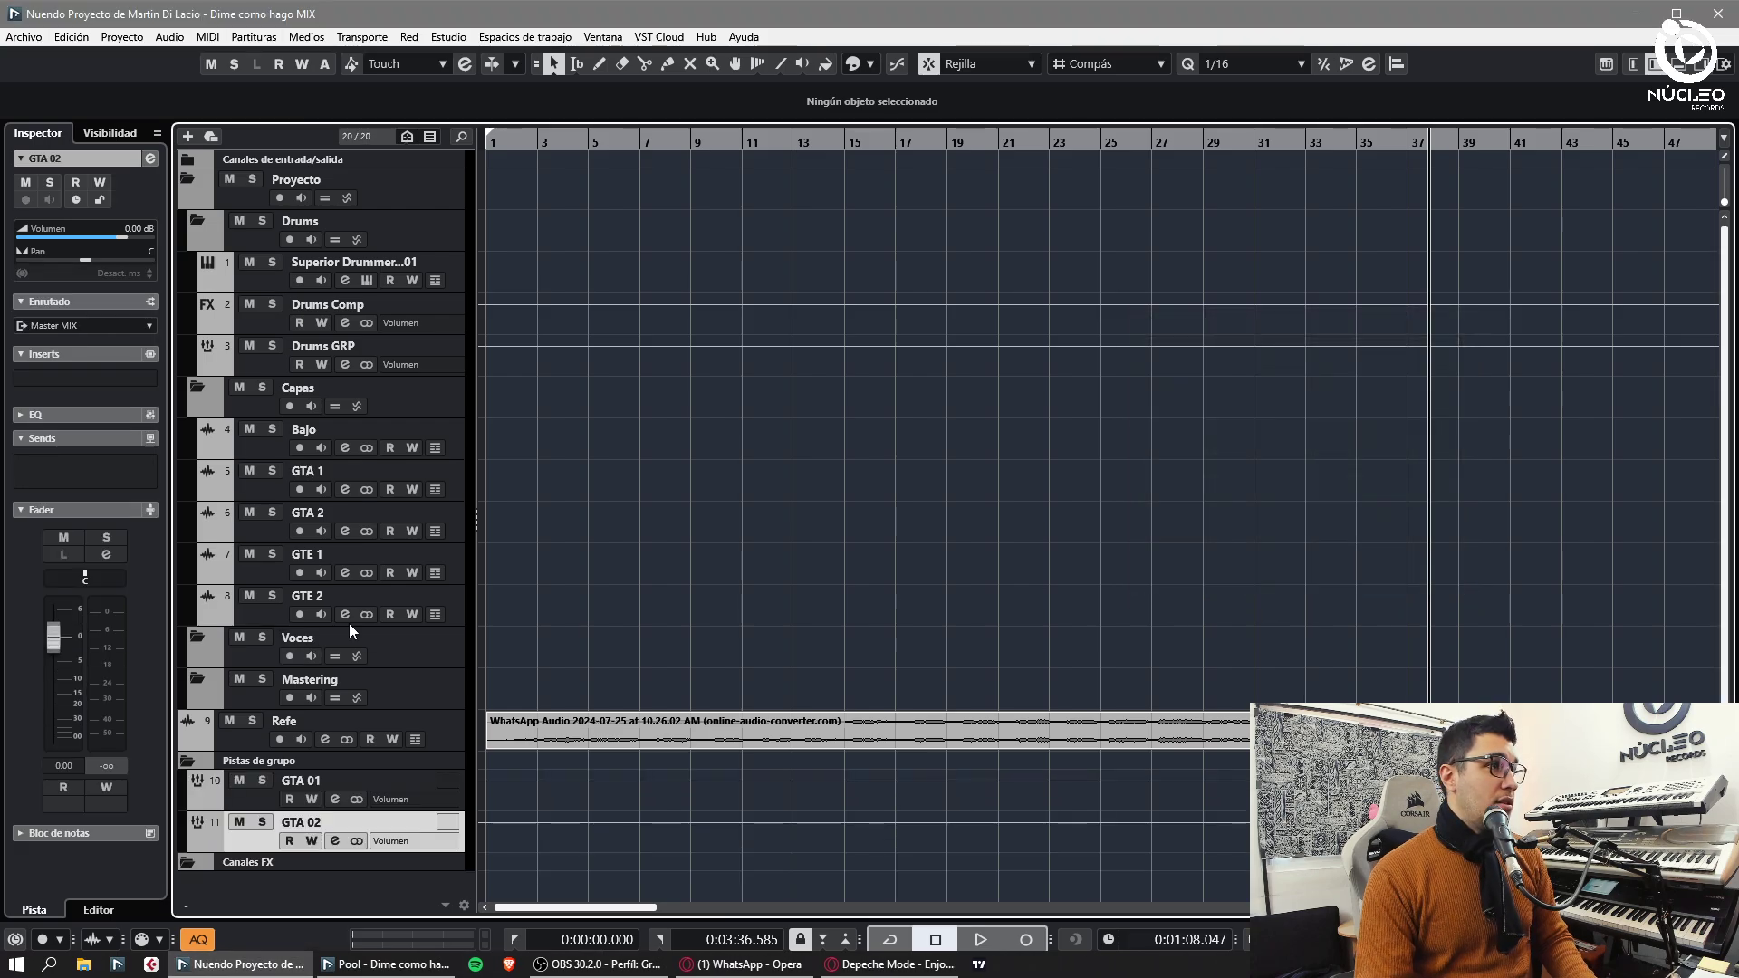
# - Rename the two new group tracks as GTA GRP and GTE GRP, and move them directly below the GTE 2 track
pyautogui.doubleClick(320, 785)
pyautogui.write('GTA GRP')
pyautogui.press('Tab')
pyautogui.write('GTE GRP')
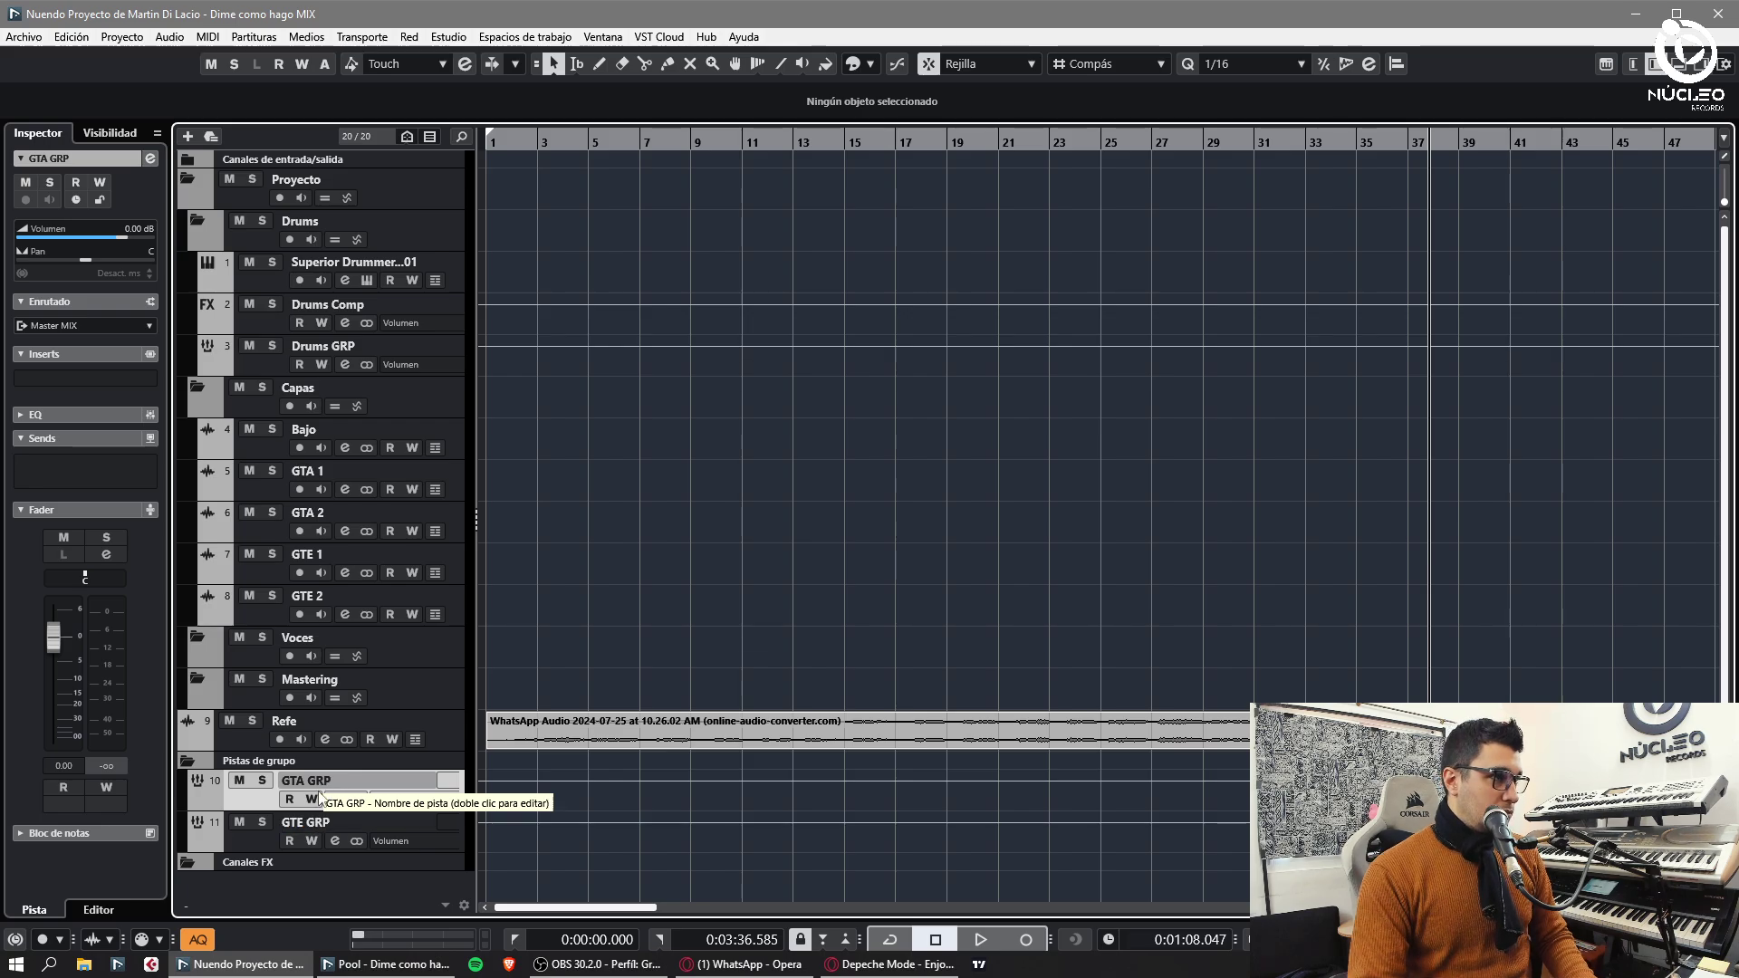
pyautogui.press('Return')
pyautogui.moveTo(260, 815); pyautogui.dragTo(276, 666)
# - Add an audio track named Piano and a stereo group track named Capas GRP
pyautogui.write('tPiano')
pyautogui.press('Return')
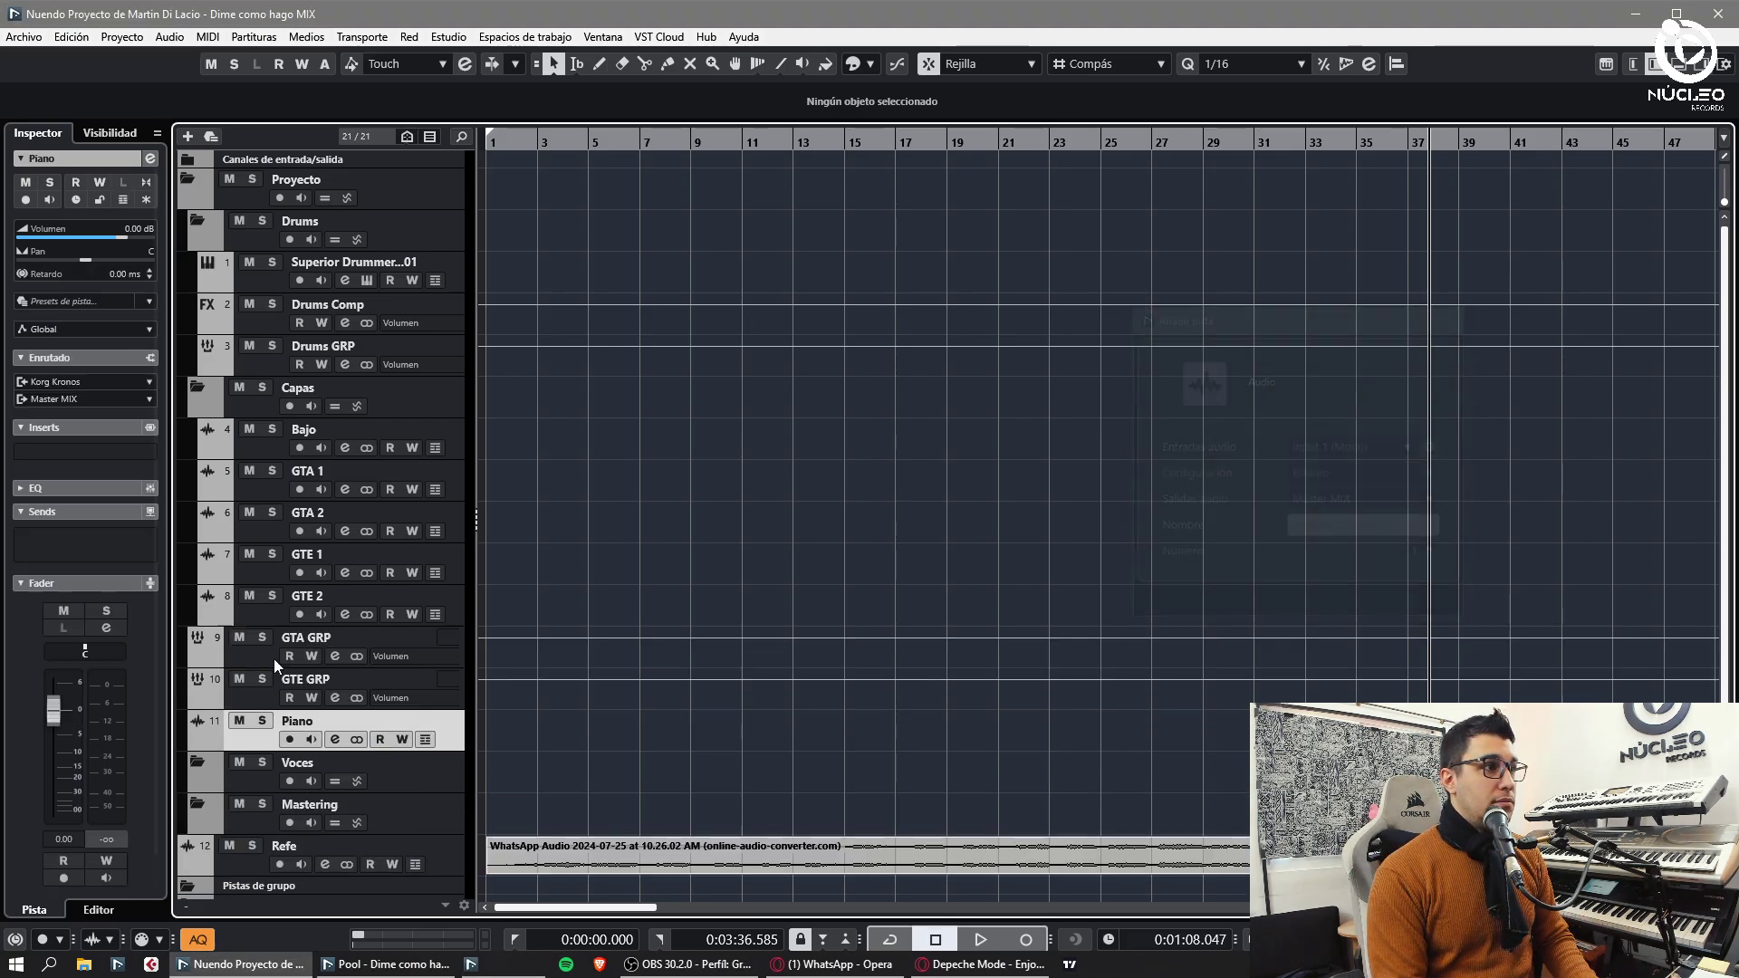
pyautogui.hotkey('shift', 'g')
pyautogui.write('Capas GRP')
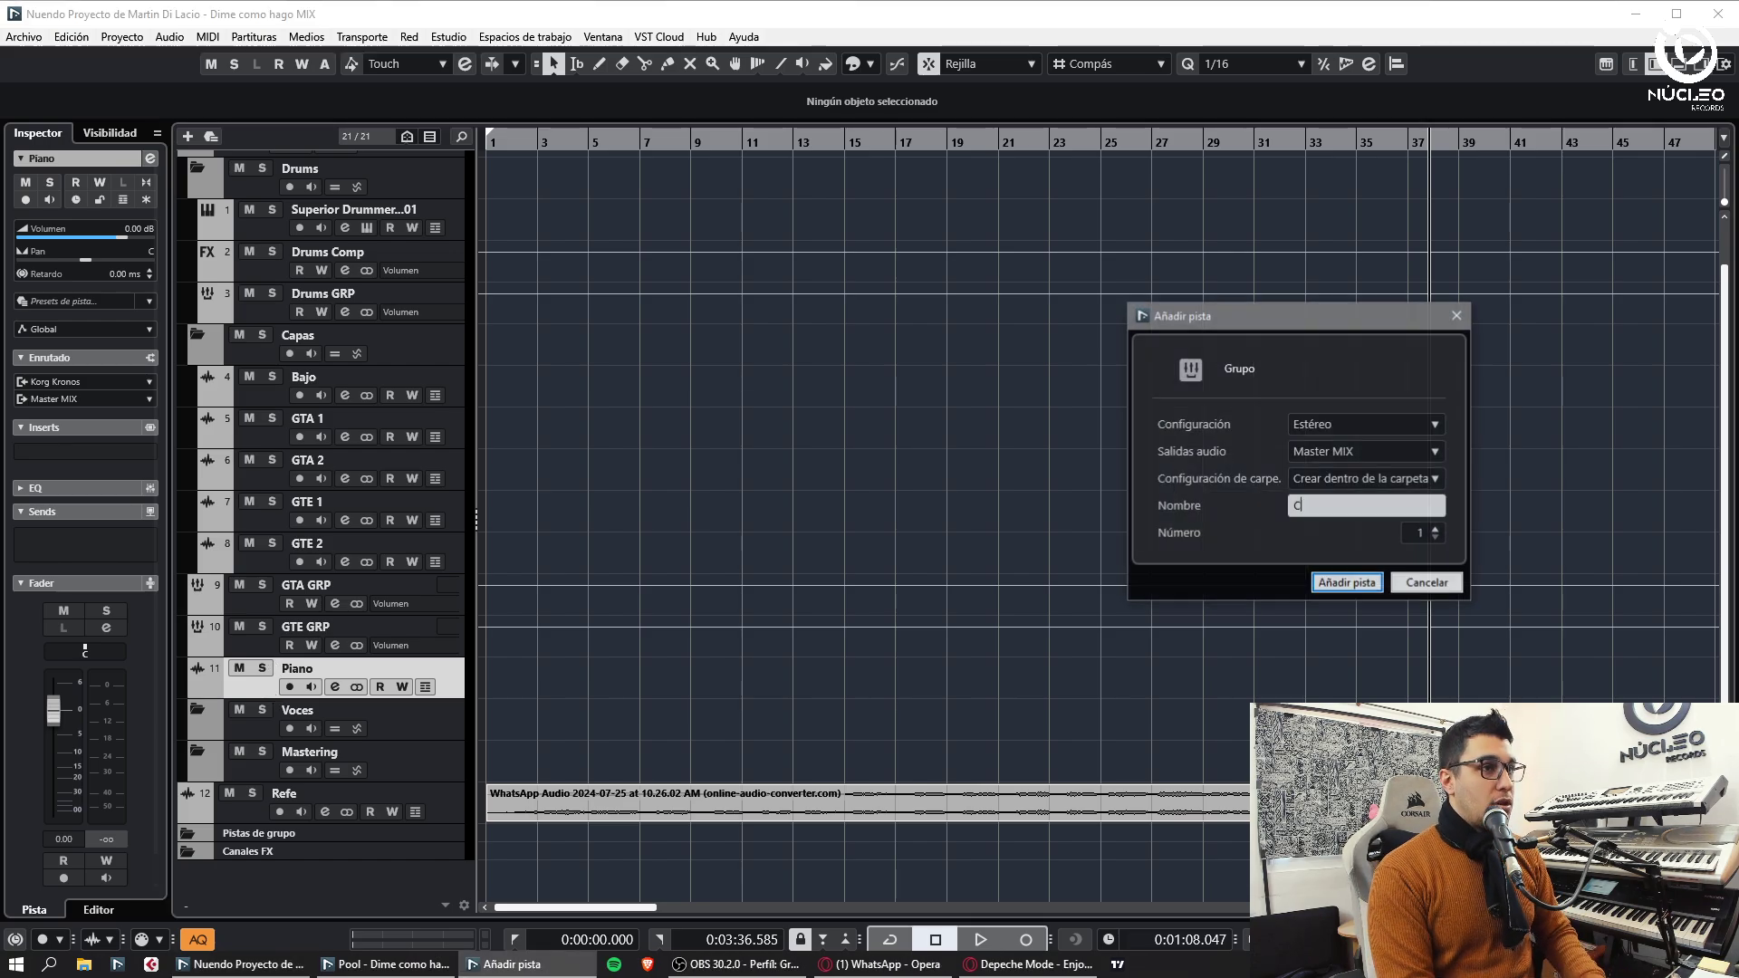
pyautogui.press('Return')
pyautogui.press('F2')
pyautogui.press('s')
pyautogui.press('t')
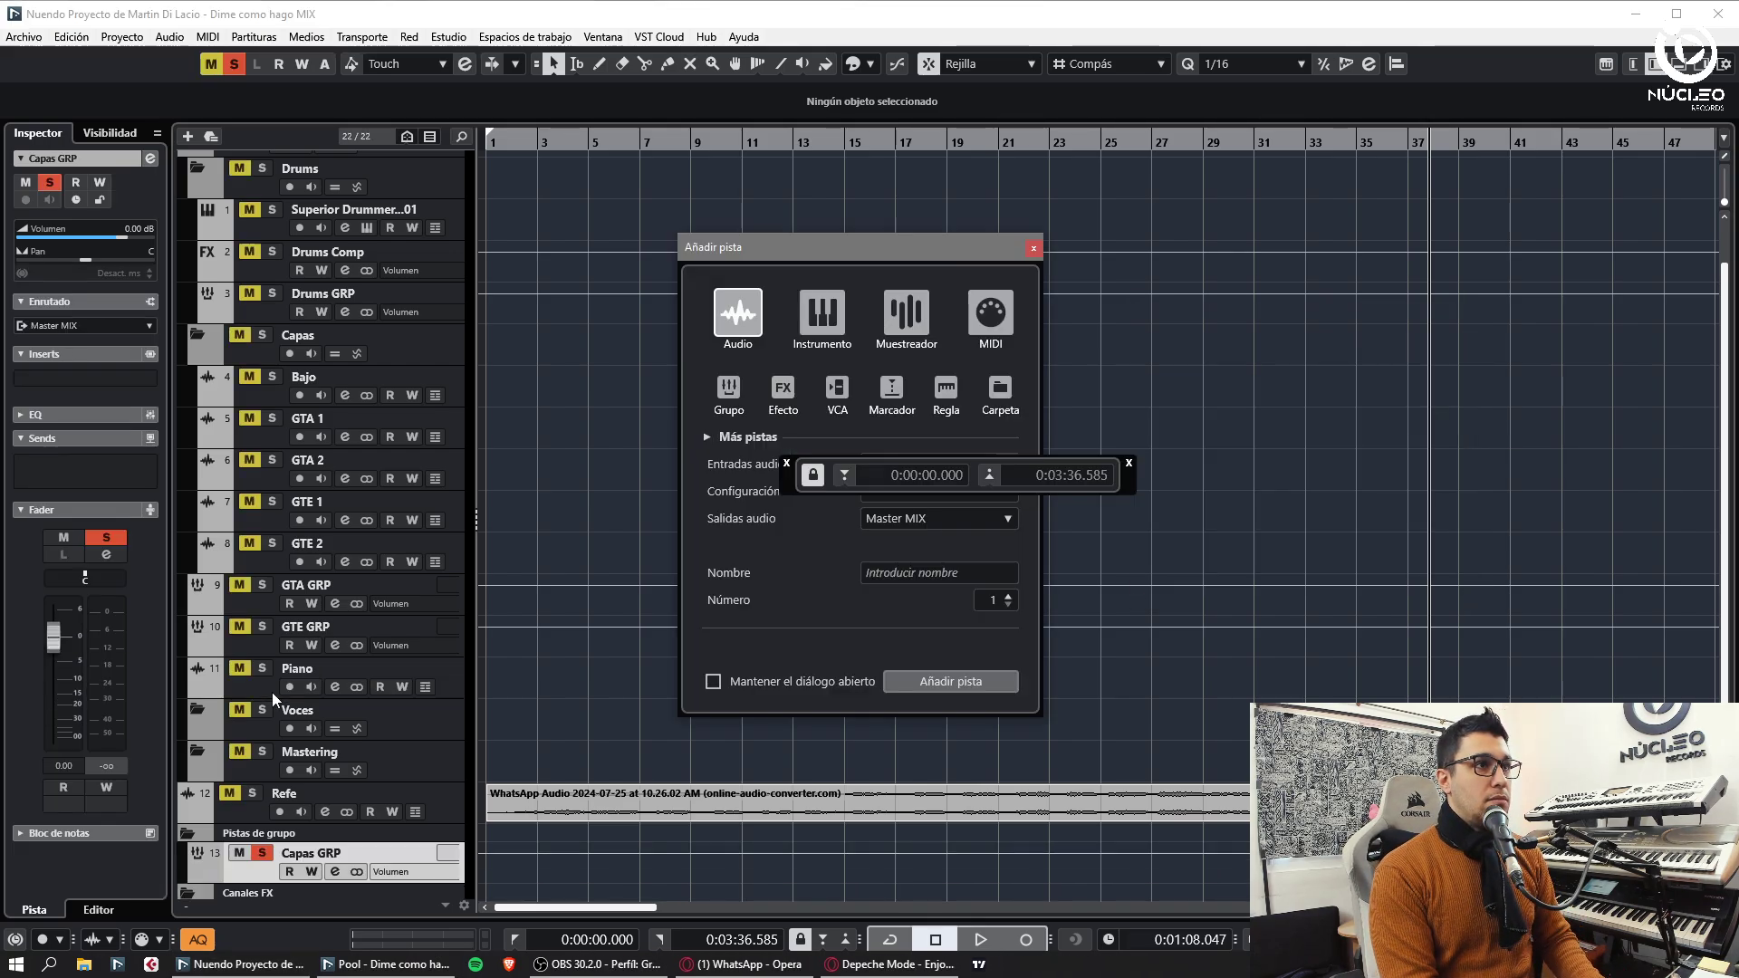
pyautogui.press('Escape')
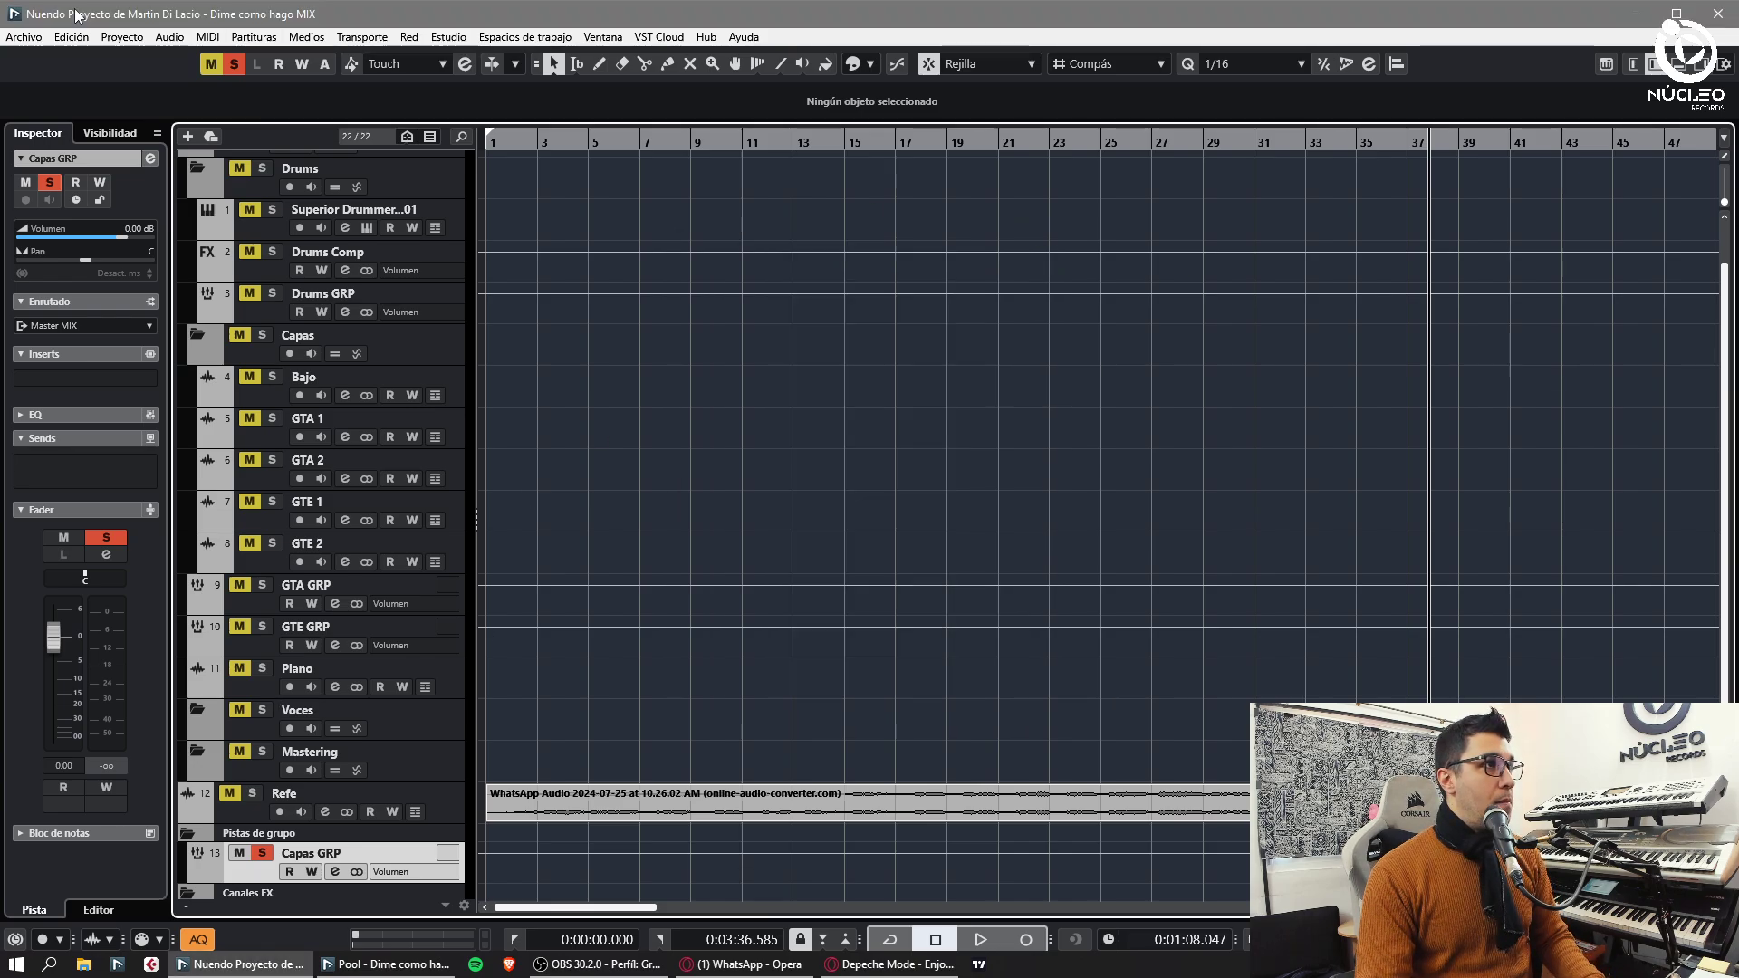
pyautogui.click(228, 64)
# - Add a stereo group track named Instrumental GRP, routed to Master MIX
pyautogui.scroll(-1, 649, 447)
pyautogui.hotkey('shift', 'g')
pyautogui.write('Instru')
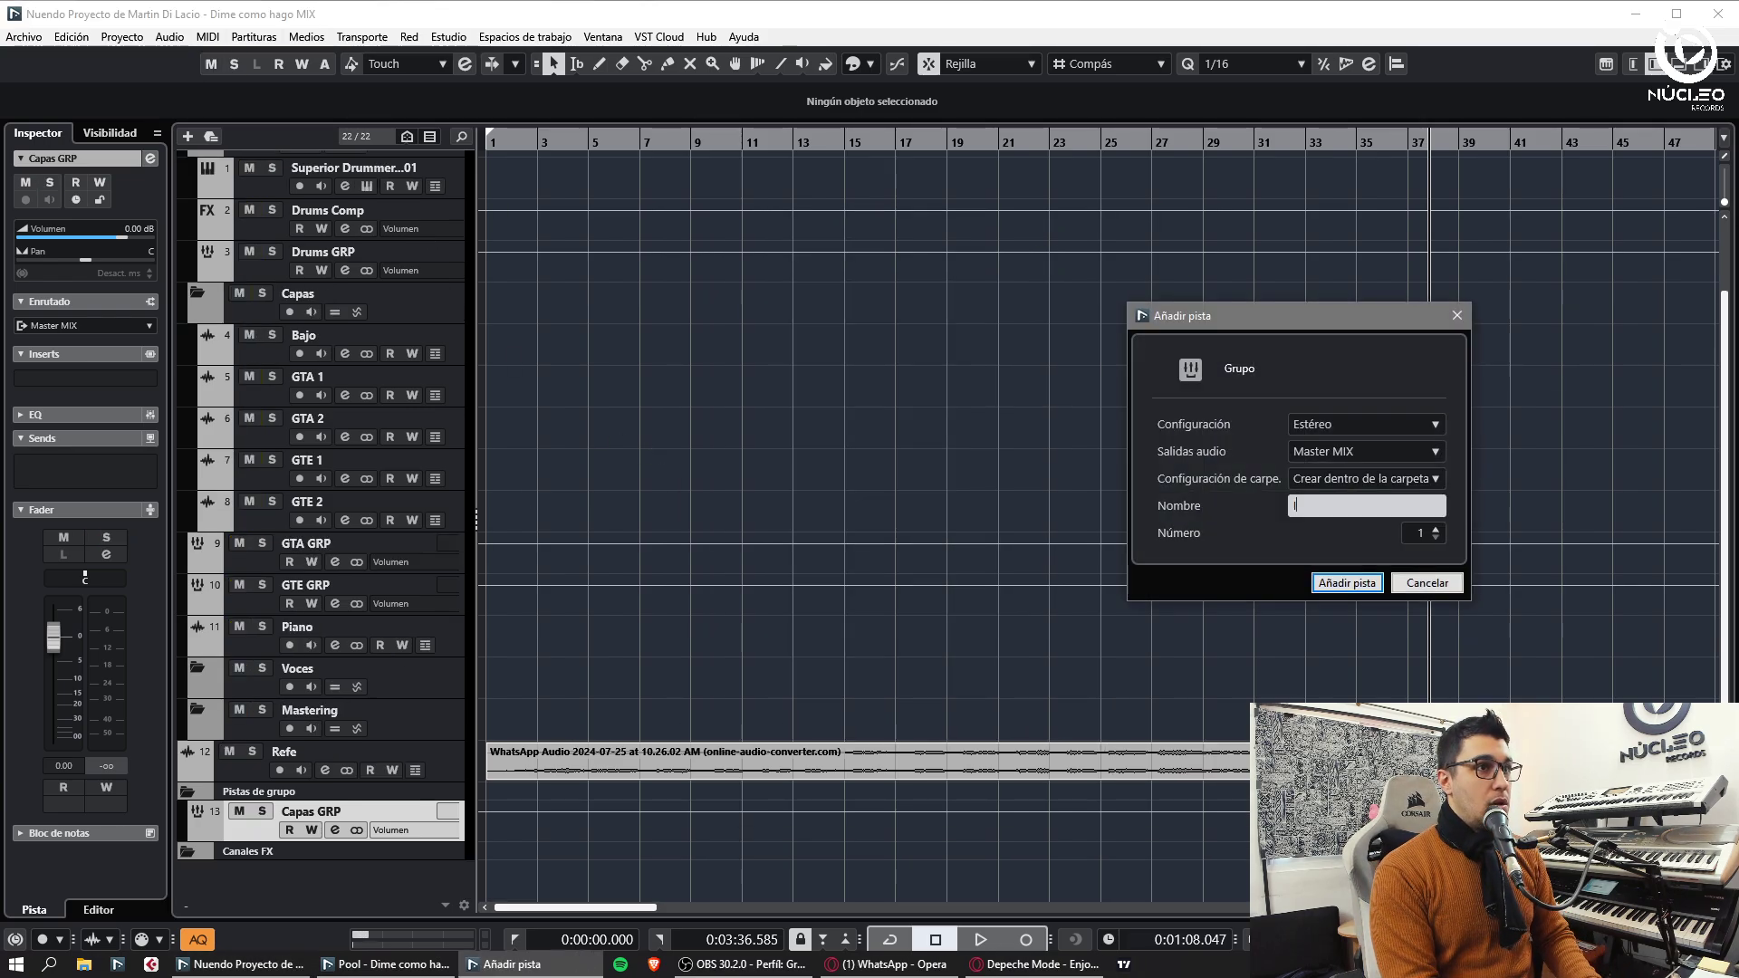
pyautogui.write('m')
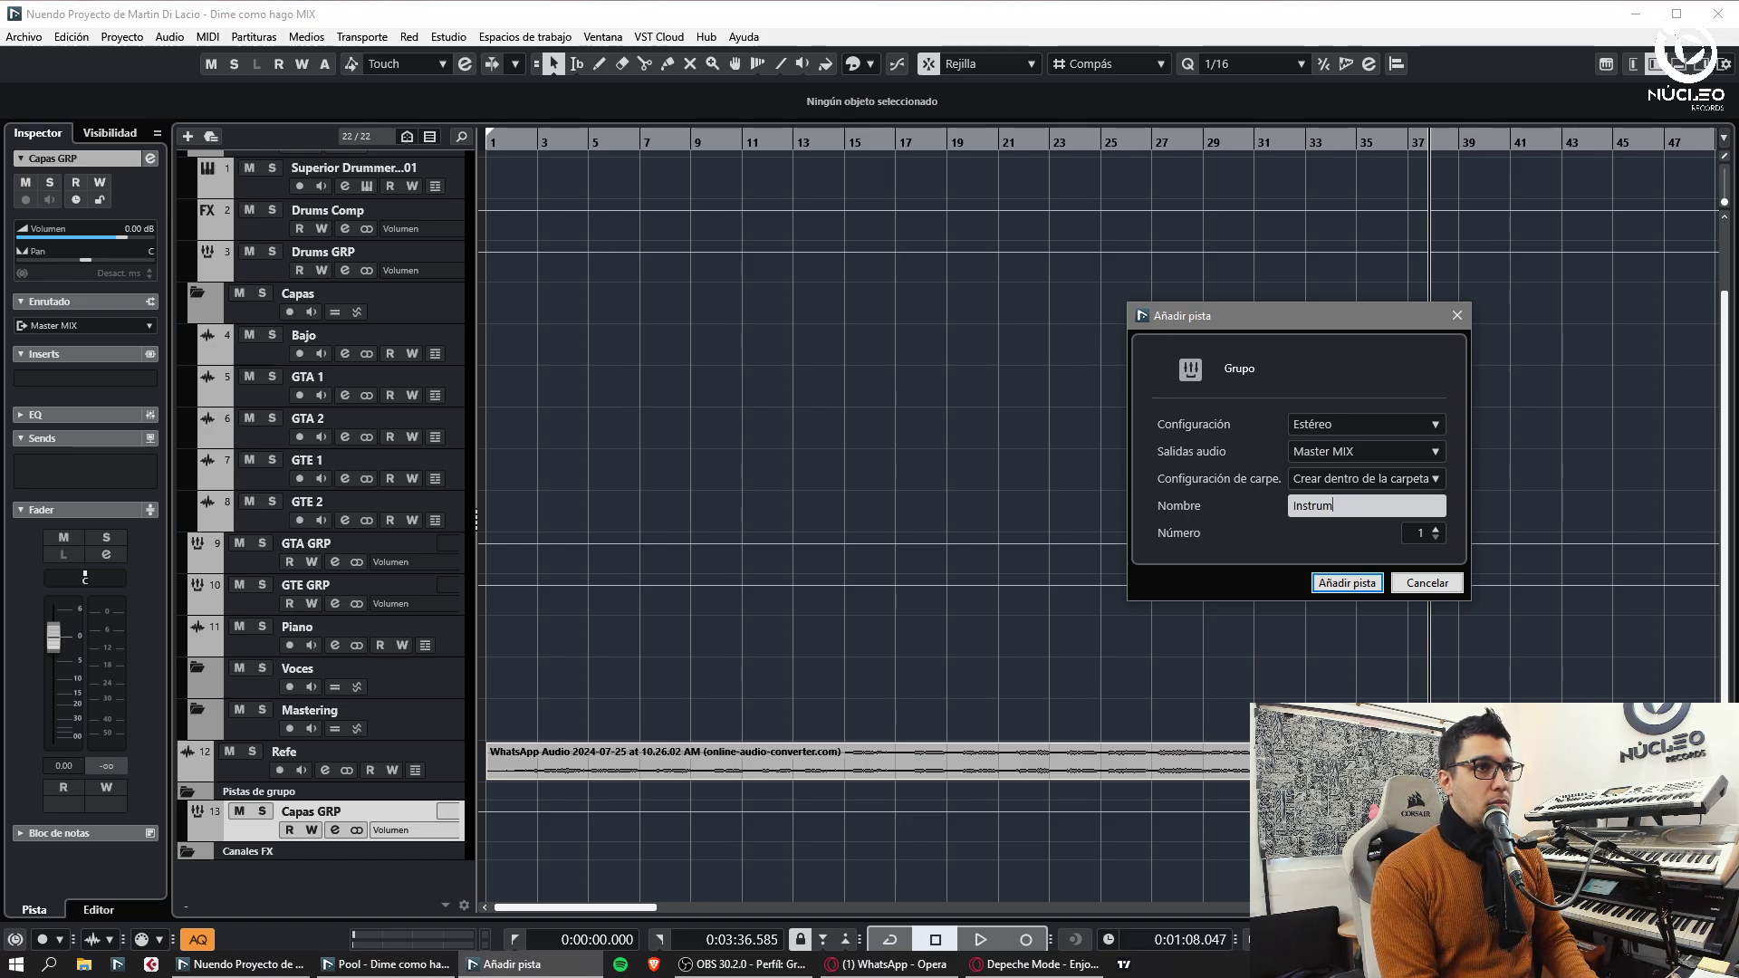
pyautogui.write('wentalGRP')
pyautogui.press('Return')
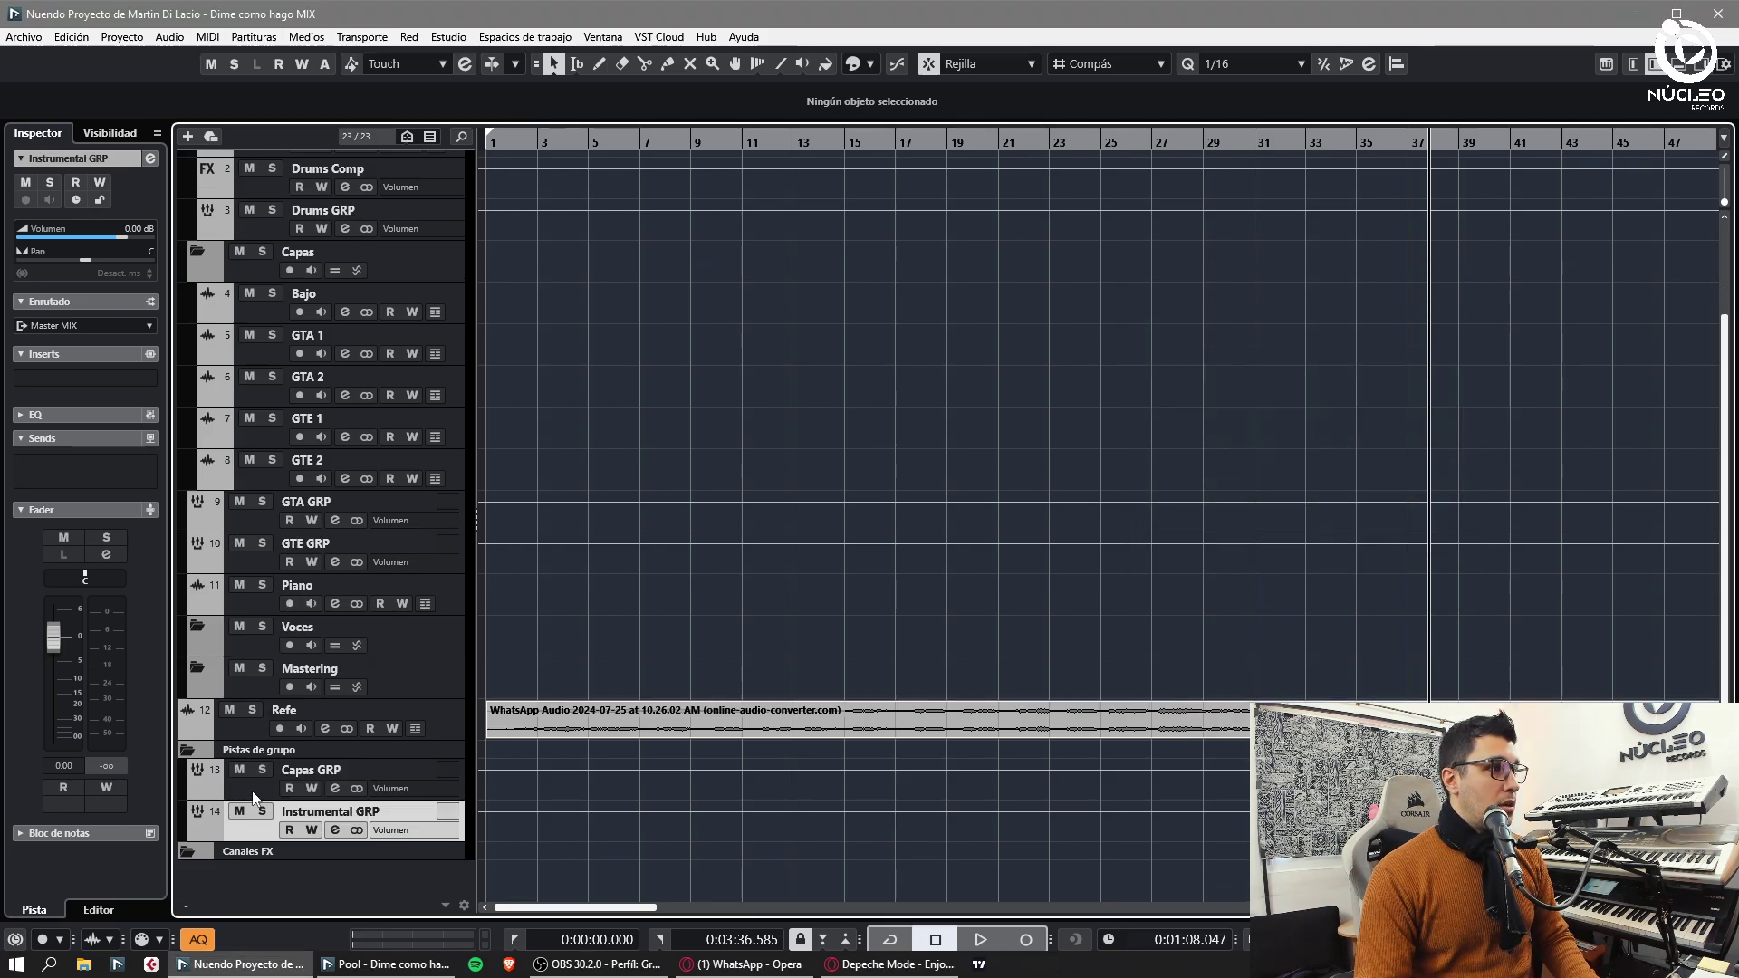
# - Place Capas GRP and Instrumental GRP below Piano, and put all tracks from Bajo to Instrumental GRP inside the Capas folder
pyautogui.keyDown('shift'); pyautogui.click(255, 796); pyautogui.keyUp('shift')
pyautogui.moveTo(255, 796); pyautogui.dragTo(279, 621)
pyautogui.keyDown('shift'); pyautogui.click(276, 299); pyautogui.keyUp('shift')
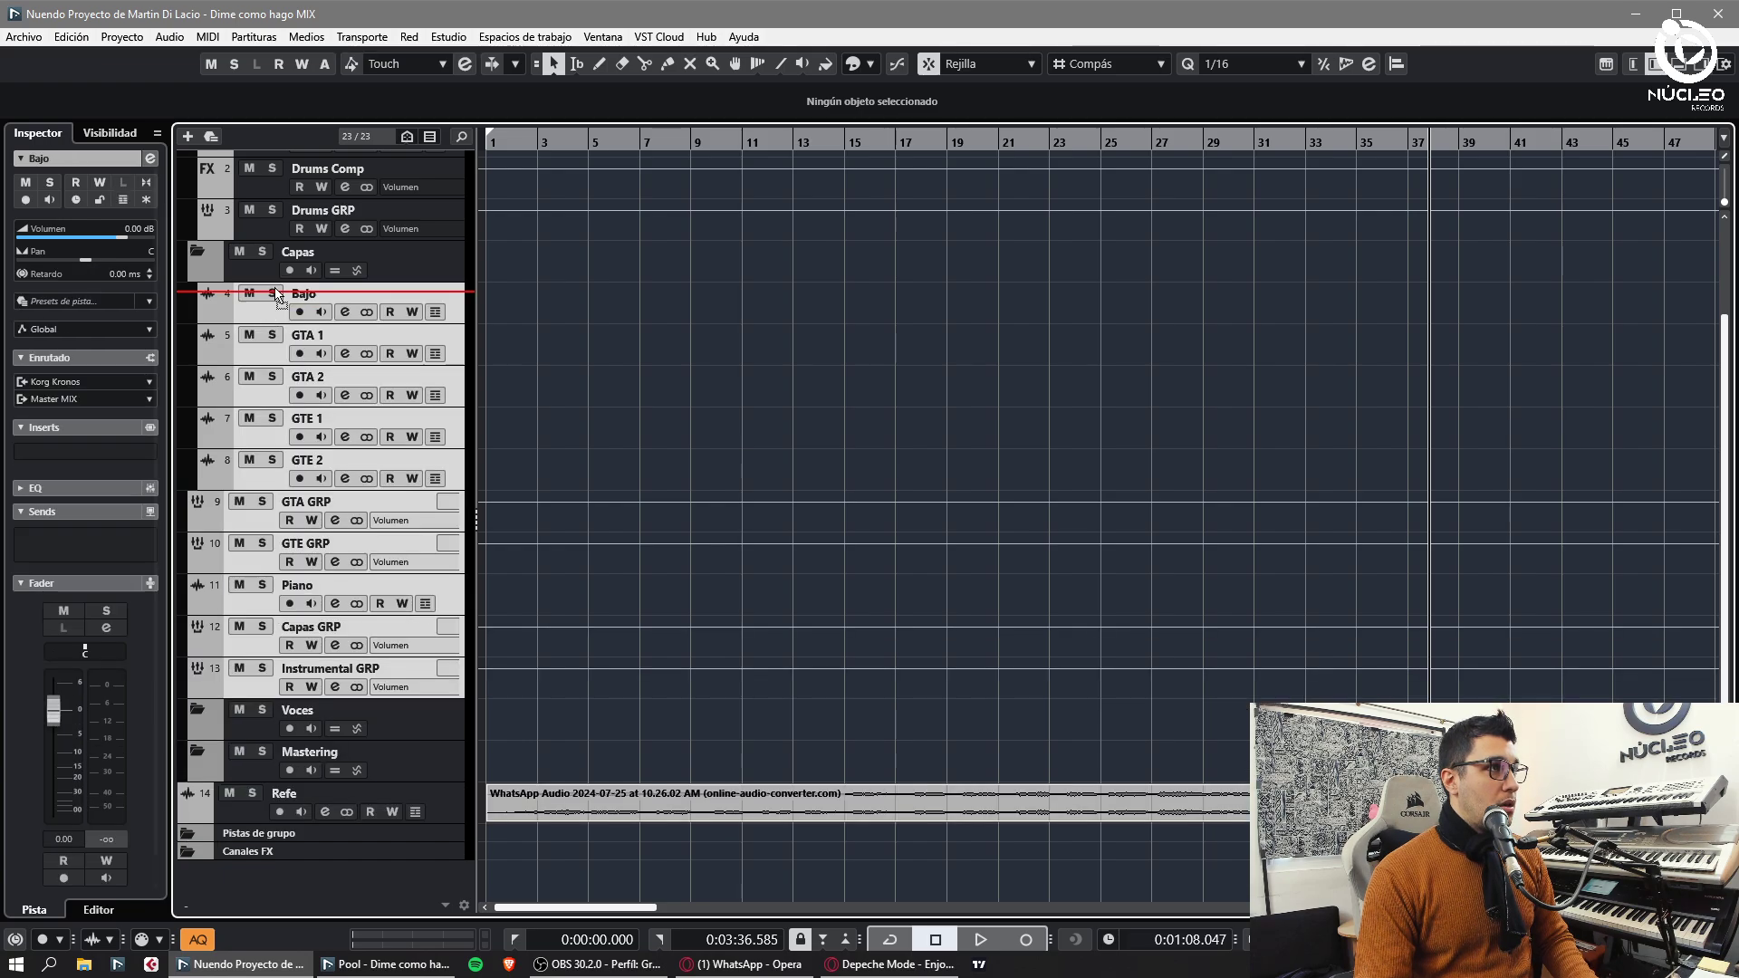
pyautogui.moveTo(278, 296); pyautogui.dragTo(279, 296)
# - Open the mixer and browse the track presets that can be loaded on the Superior Drummer 3 channel
pyautogui.scroll(3, 399, 313)
pyautogui.click(270, 287)
pyautogui.press('F3')
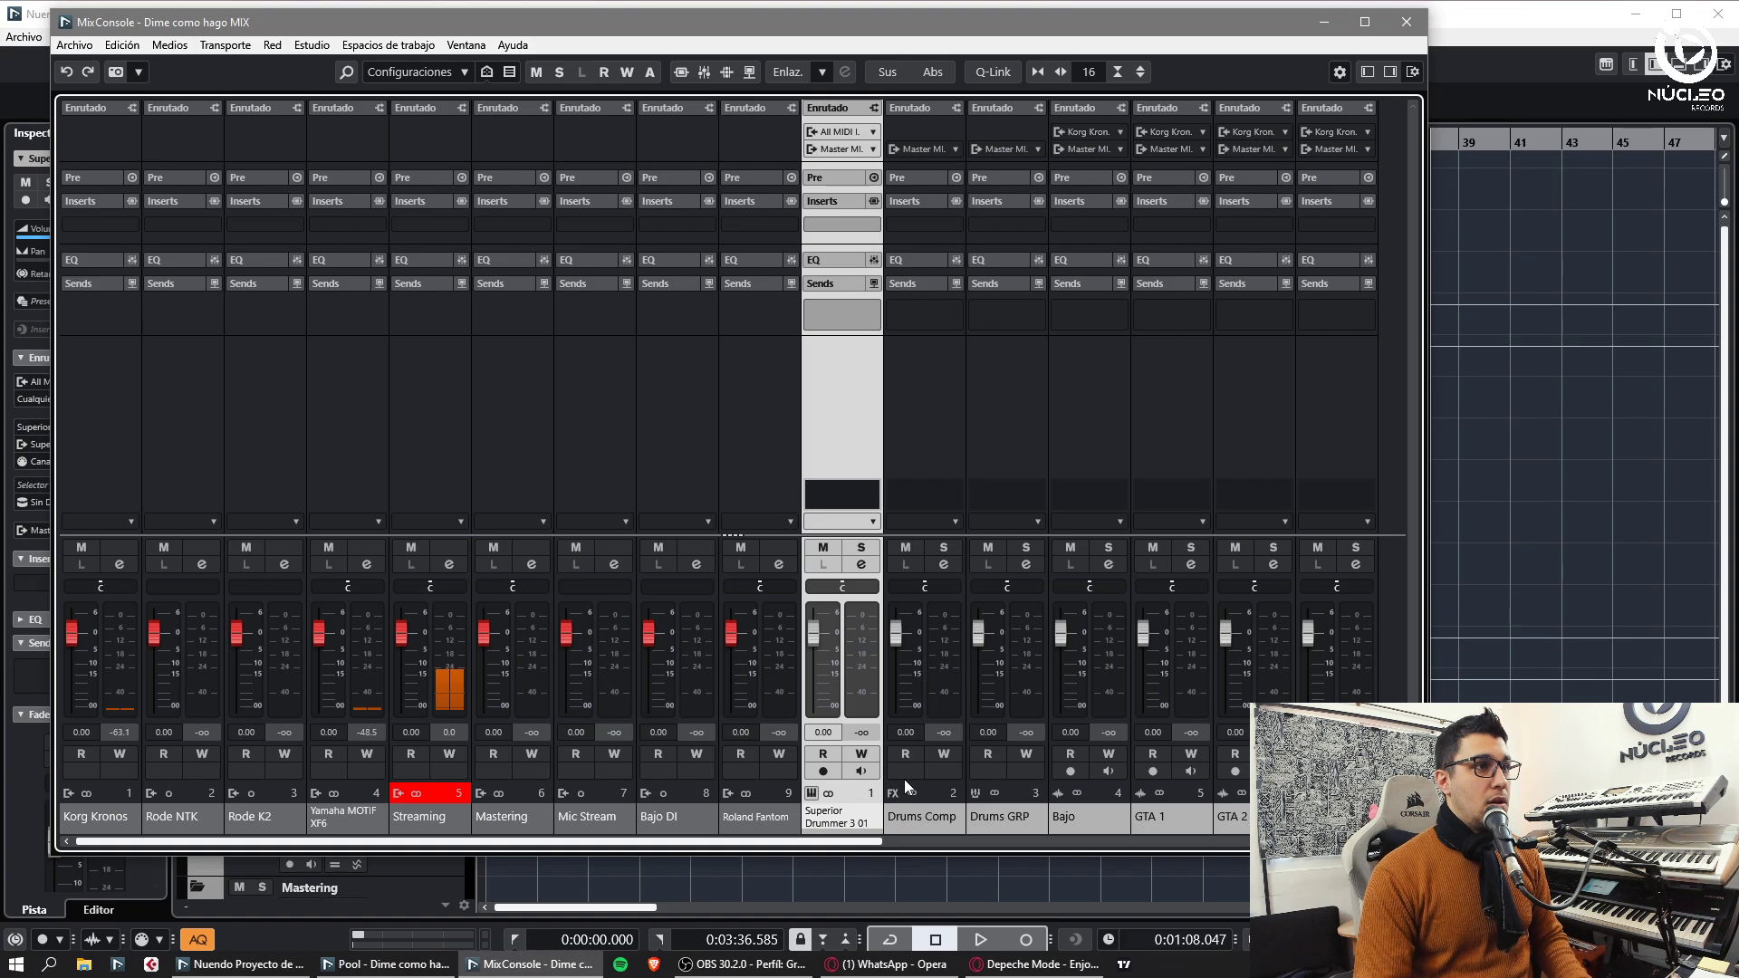
pyautogui.rightClick(813, 825)
pyautogui.click(863, 765)
pyautogui.press('Escape')
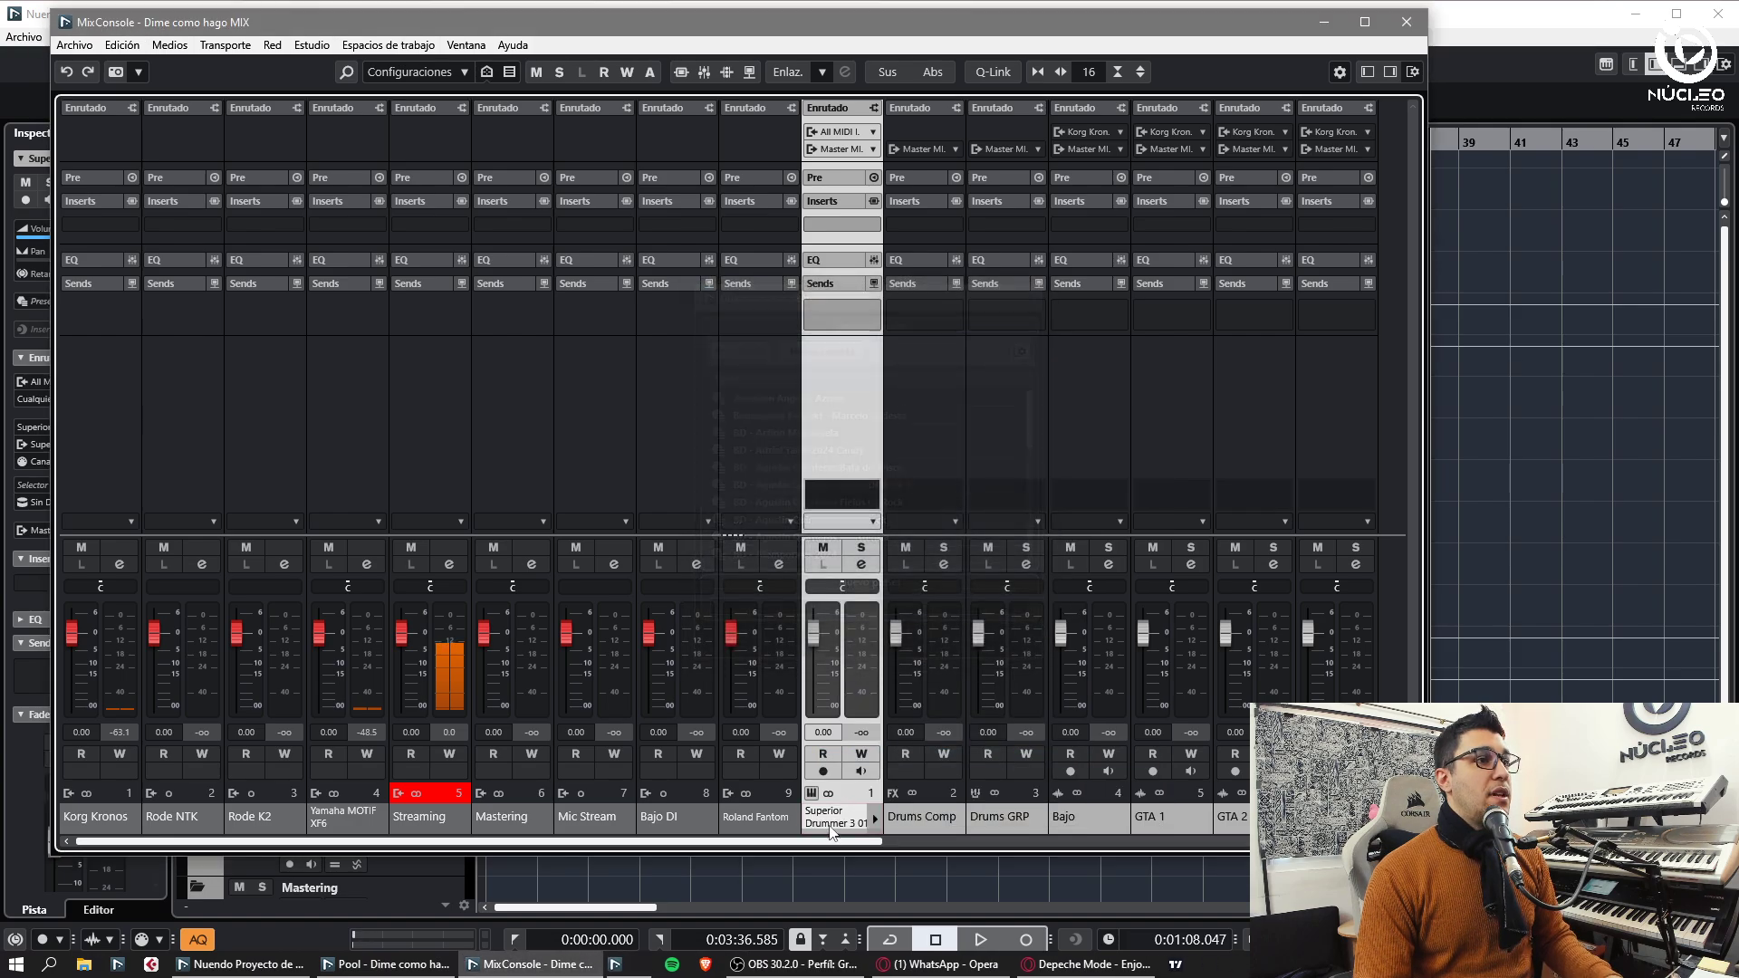
pyautogui.rightClick(829, 823)
pyautogui.click(897, 741)
pyautogui.click(1317, 346)
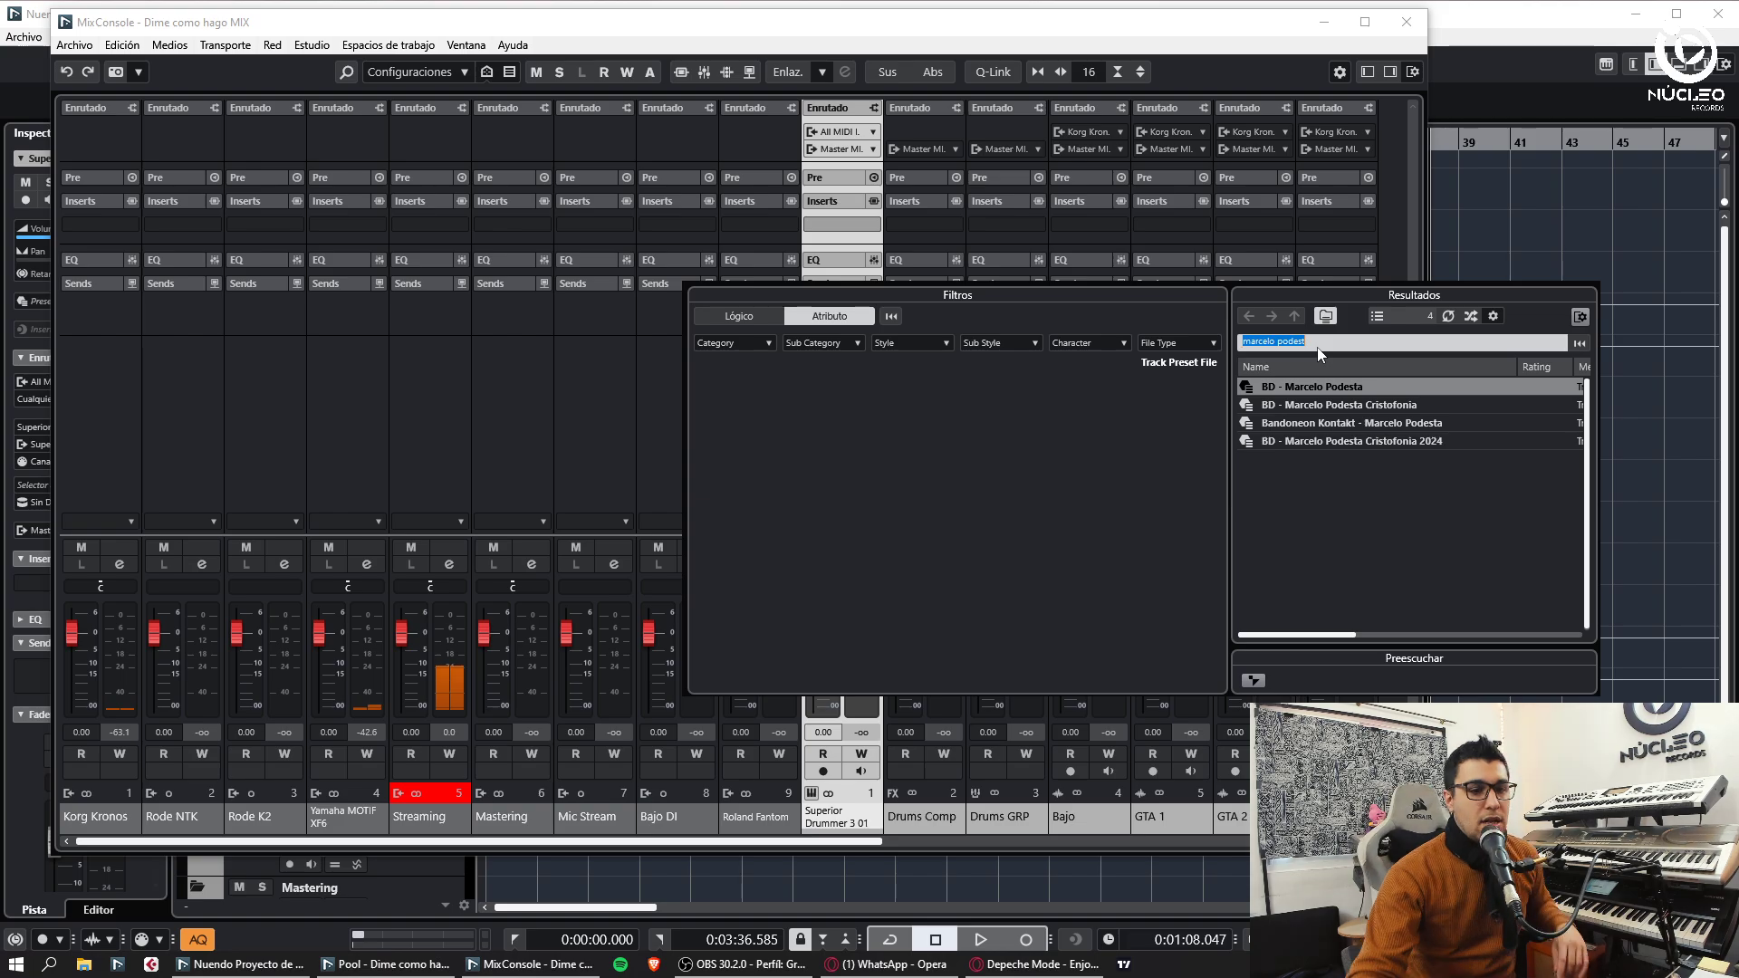
pyautogui.click(1406, 22)
# - Turn on autoscroll and play the project from the start
pyautogui.press('f')
pyautogui.press('space')
pyautogui.press('KP_Decimal')
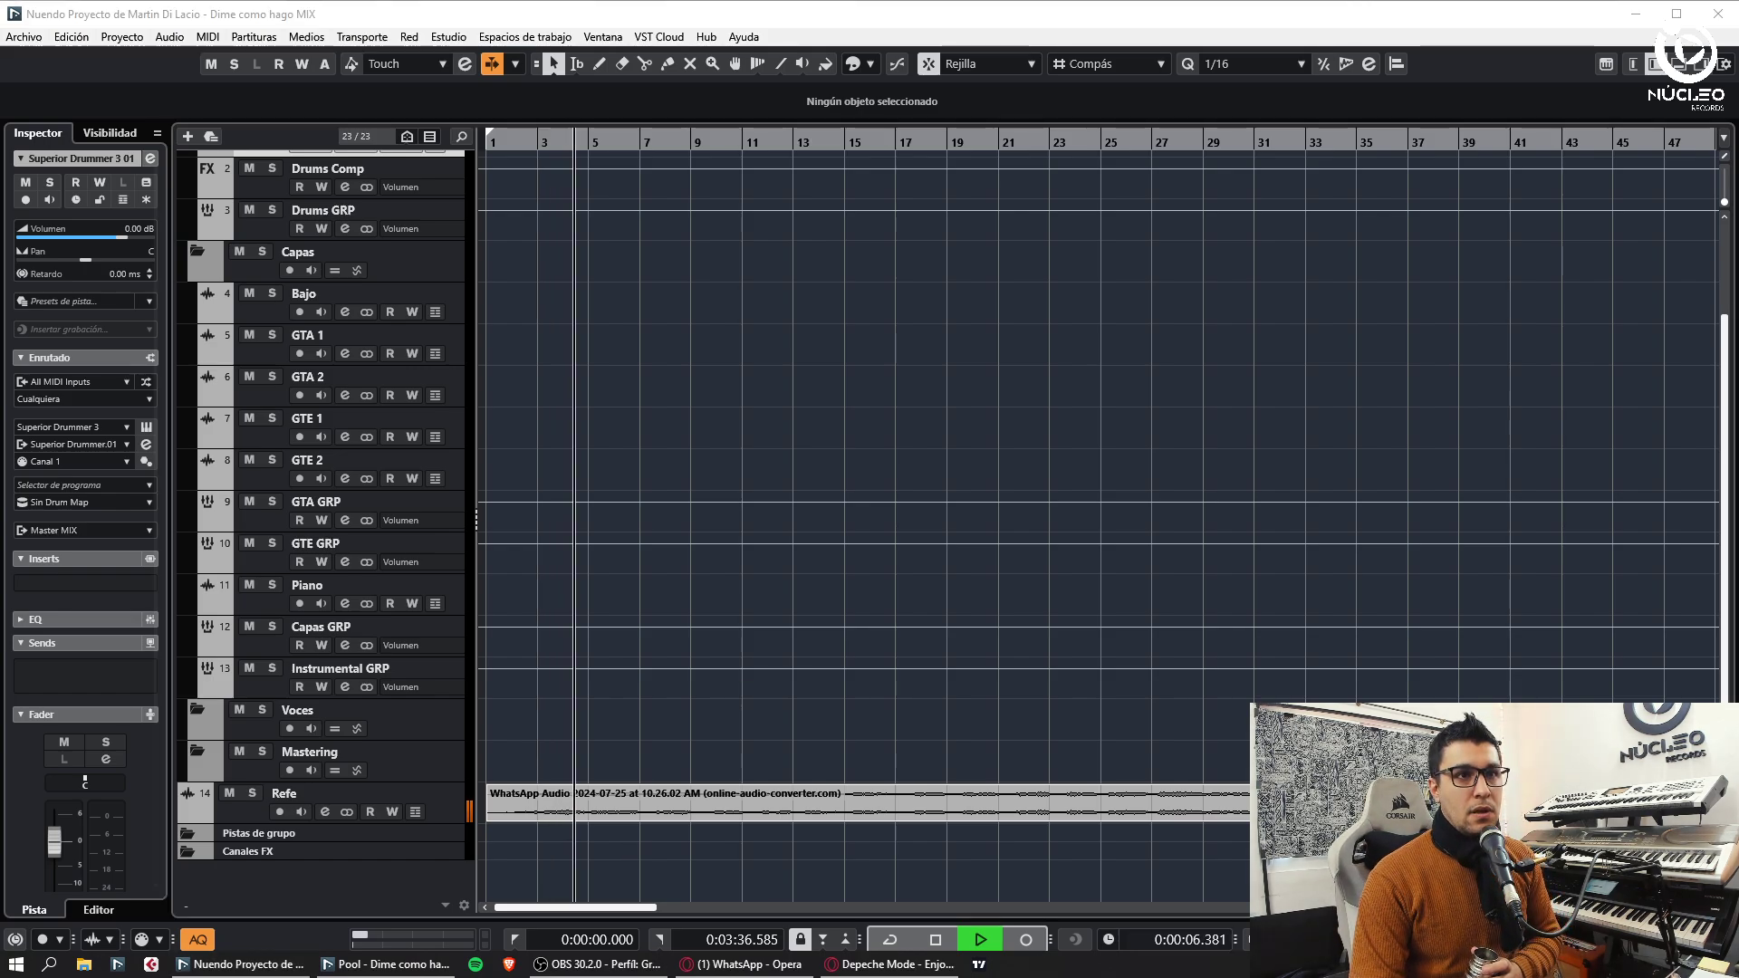
# - In the Windows sound settings, set the X_UF Wave In 01/02 recording device's input level to 100 and close the settings
pyautogui.scroll(-5, 509, 616)
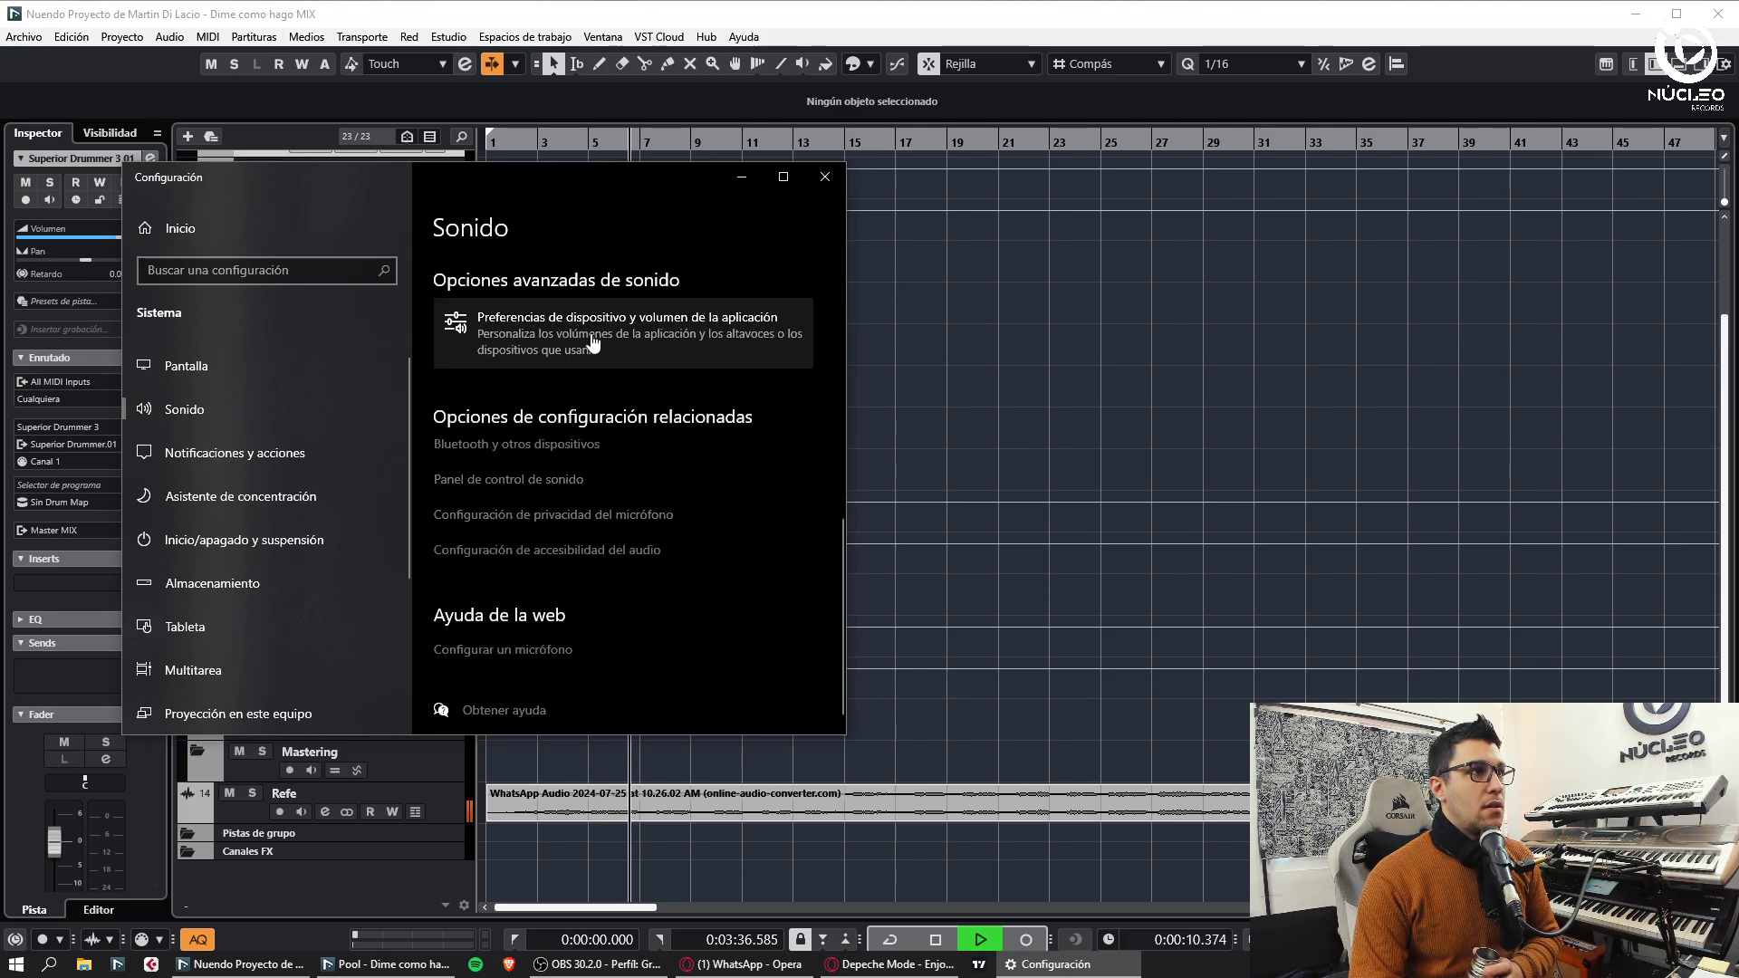
pyautogui.click(545, 479)
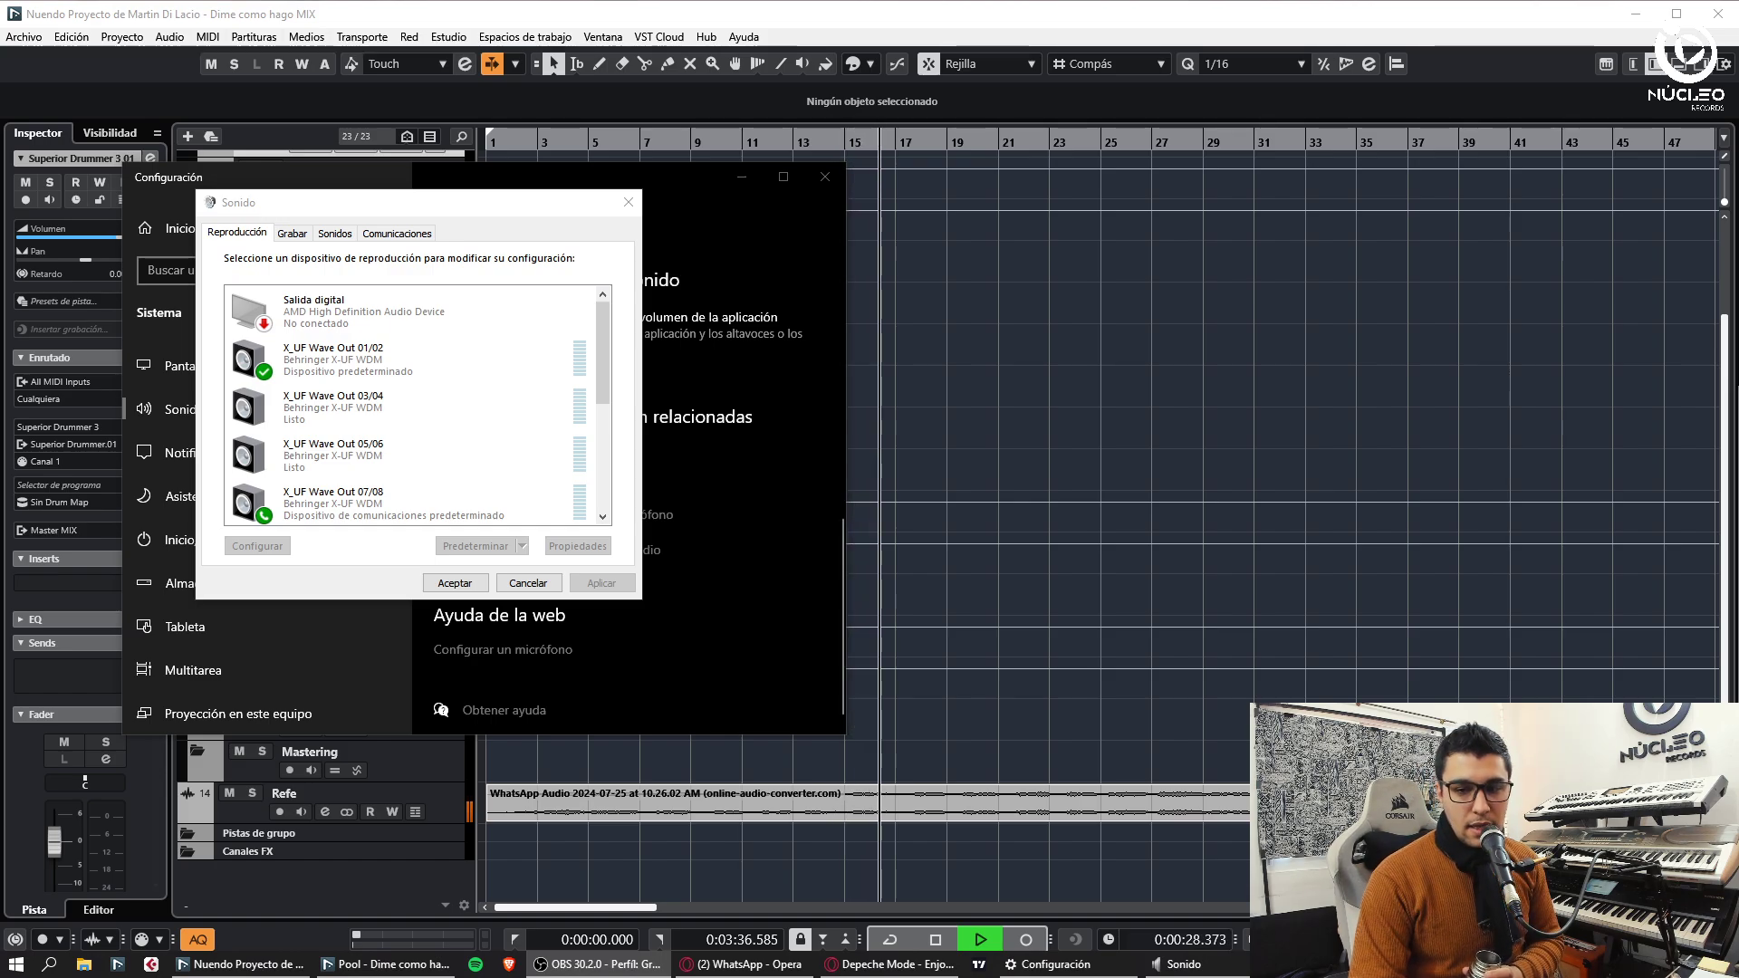
pyautogui.click(292, 233)
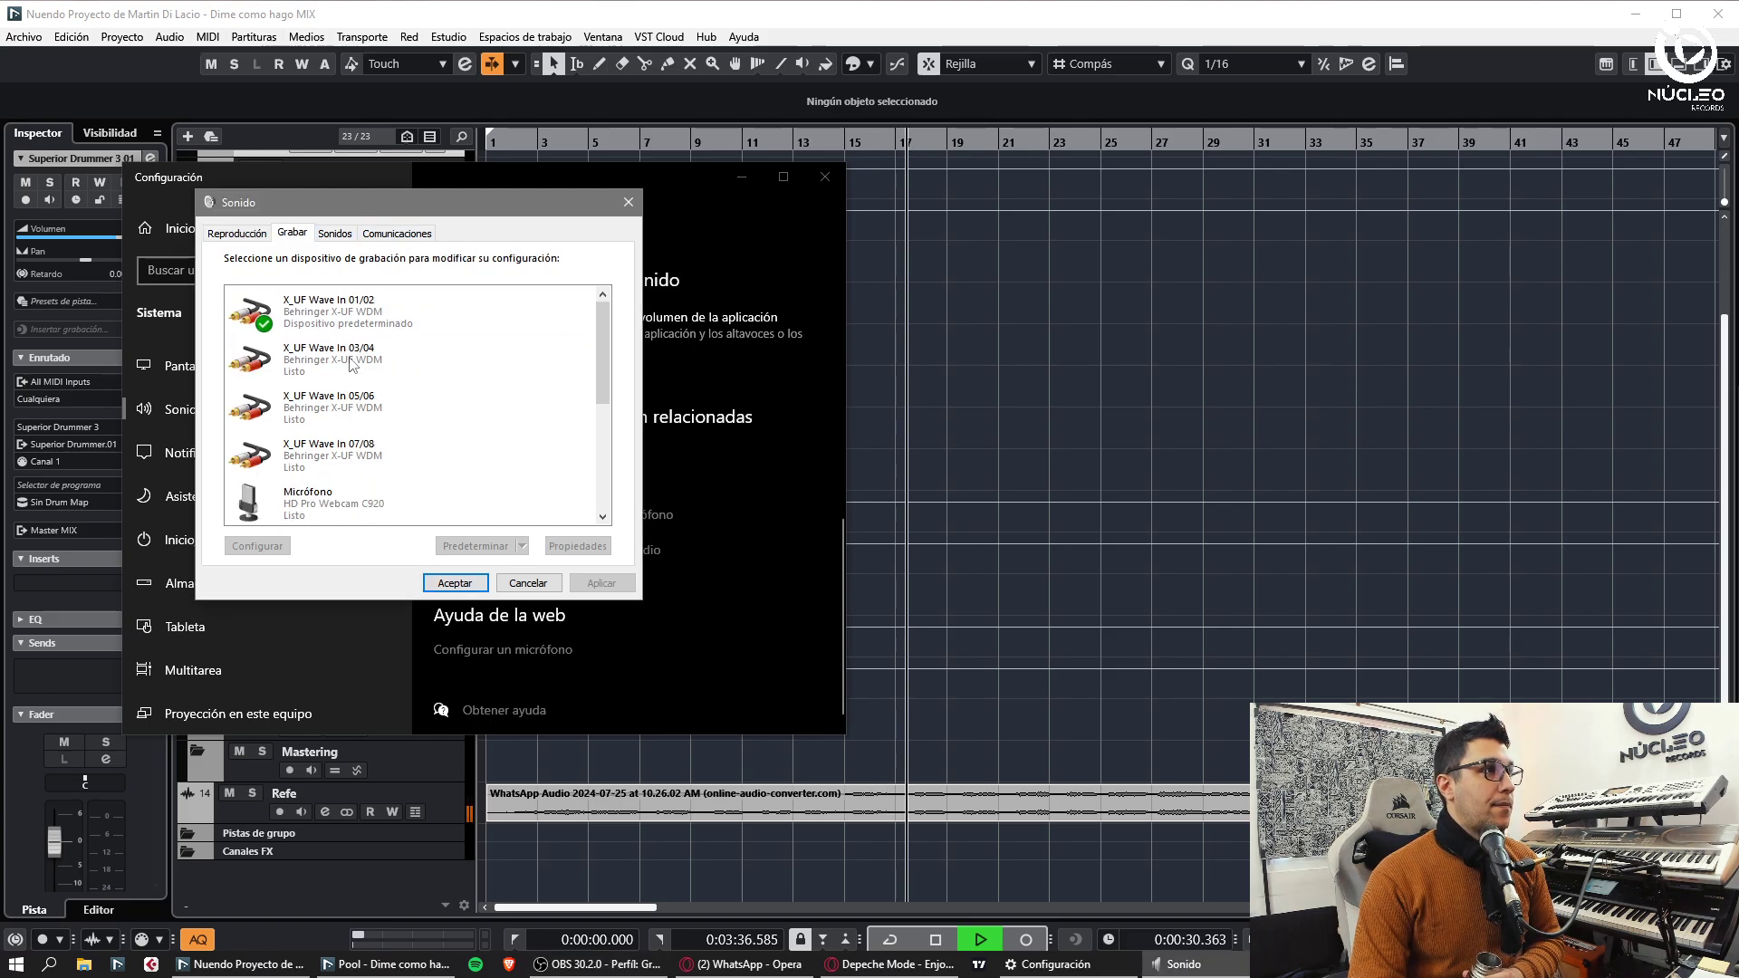
pyautogui.doubleClick(331, 308)
pyautogui.click(302, 302)
pyautogui.click(347, 301)
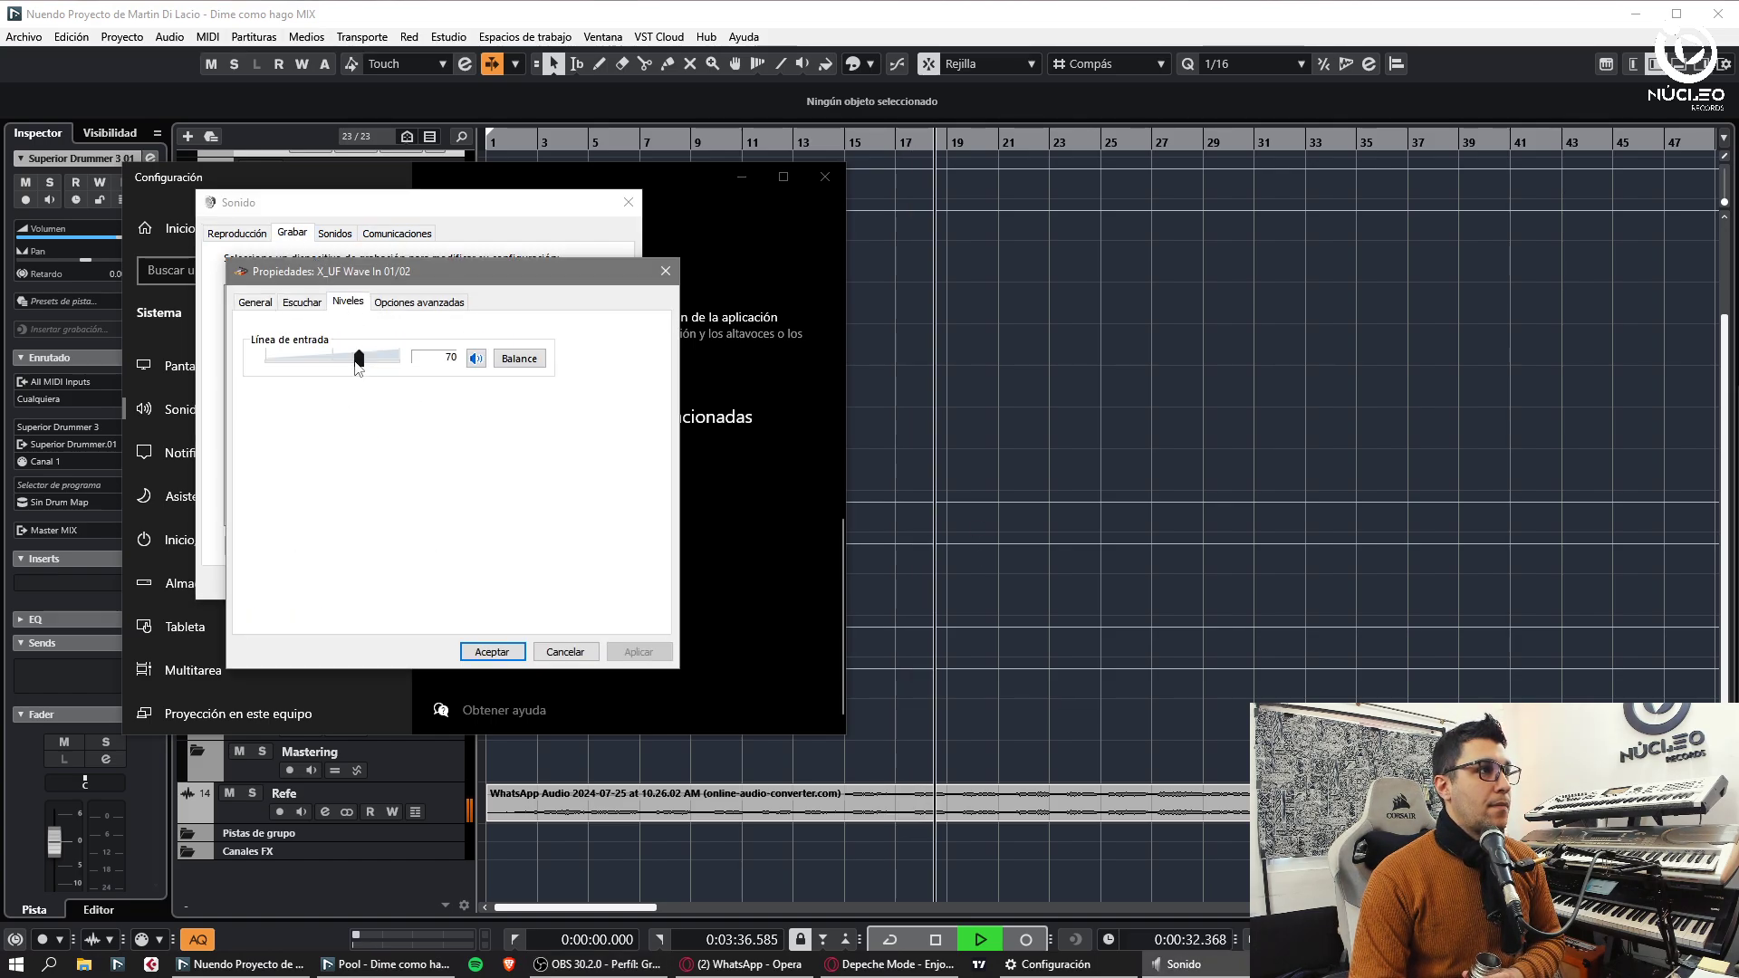
pyautogui.moveTo(358, 360); pyautogui.dragTo(474, 358)
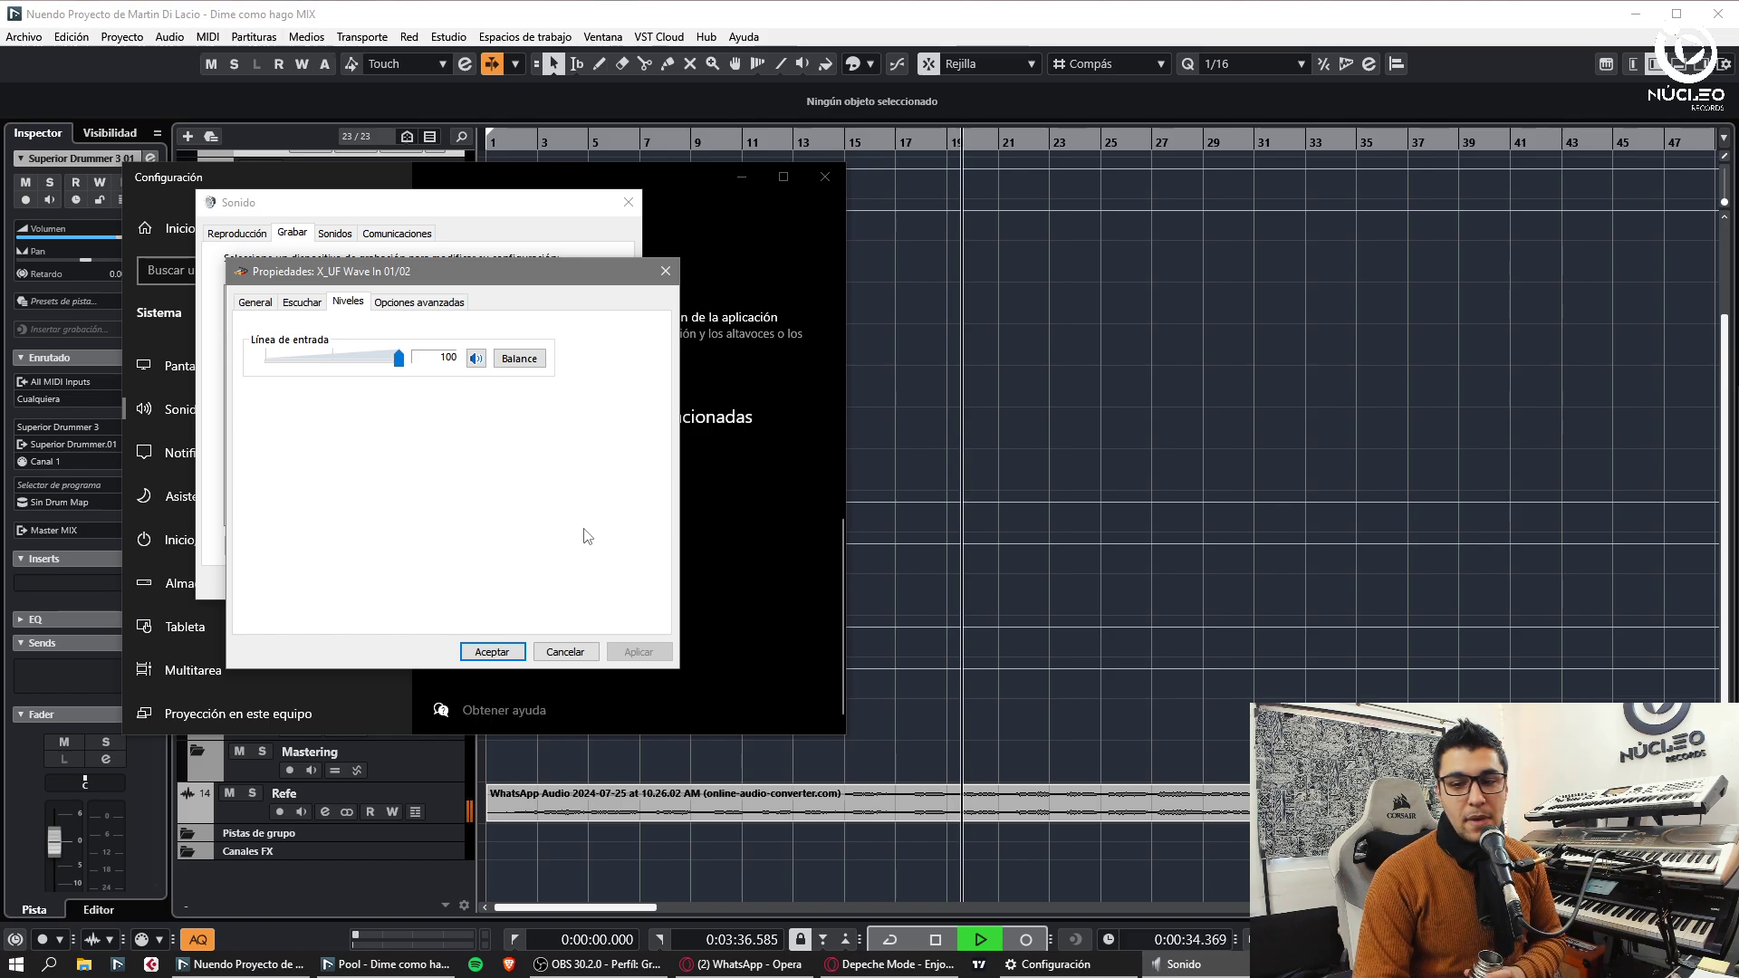
pyautogui.click(497, 654)
pyautogui.click(466, 582)
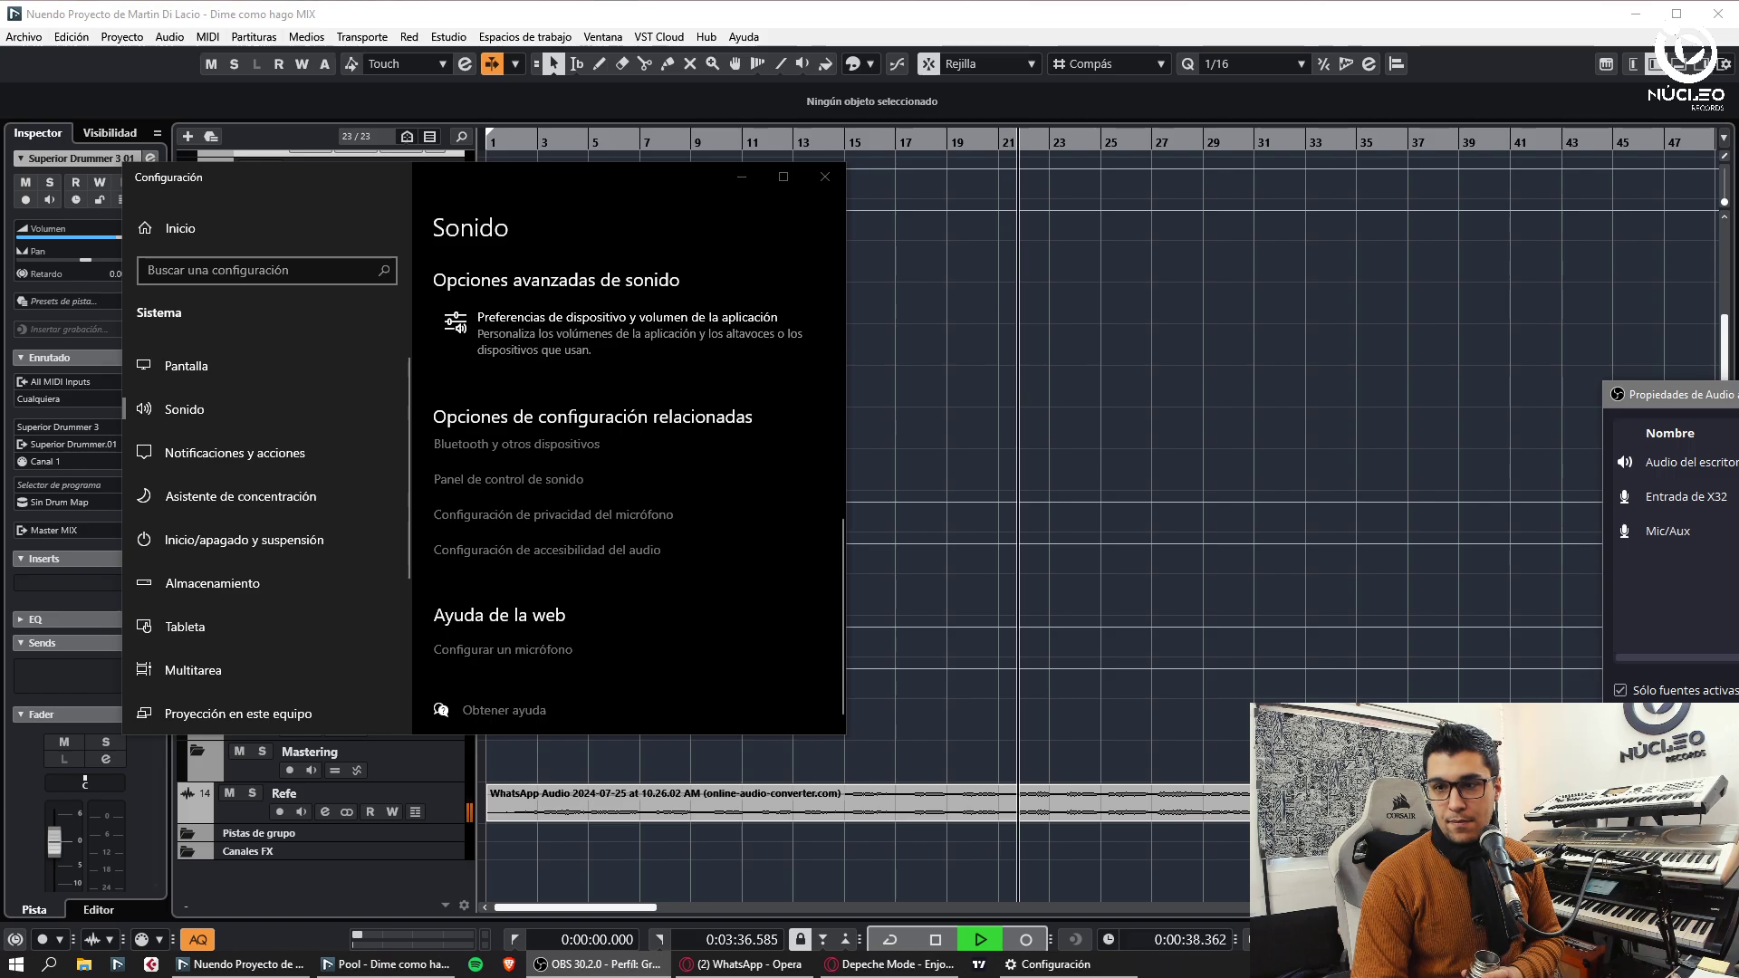
pyautogui.click(825, 177)
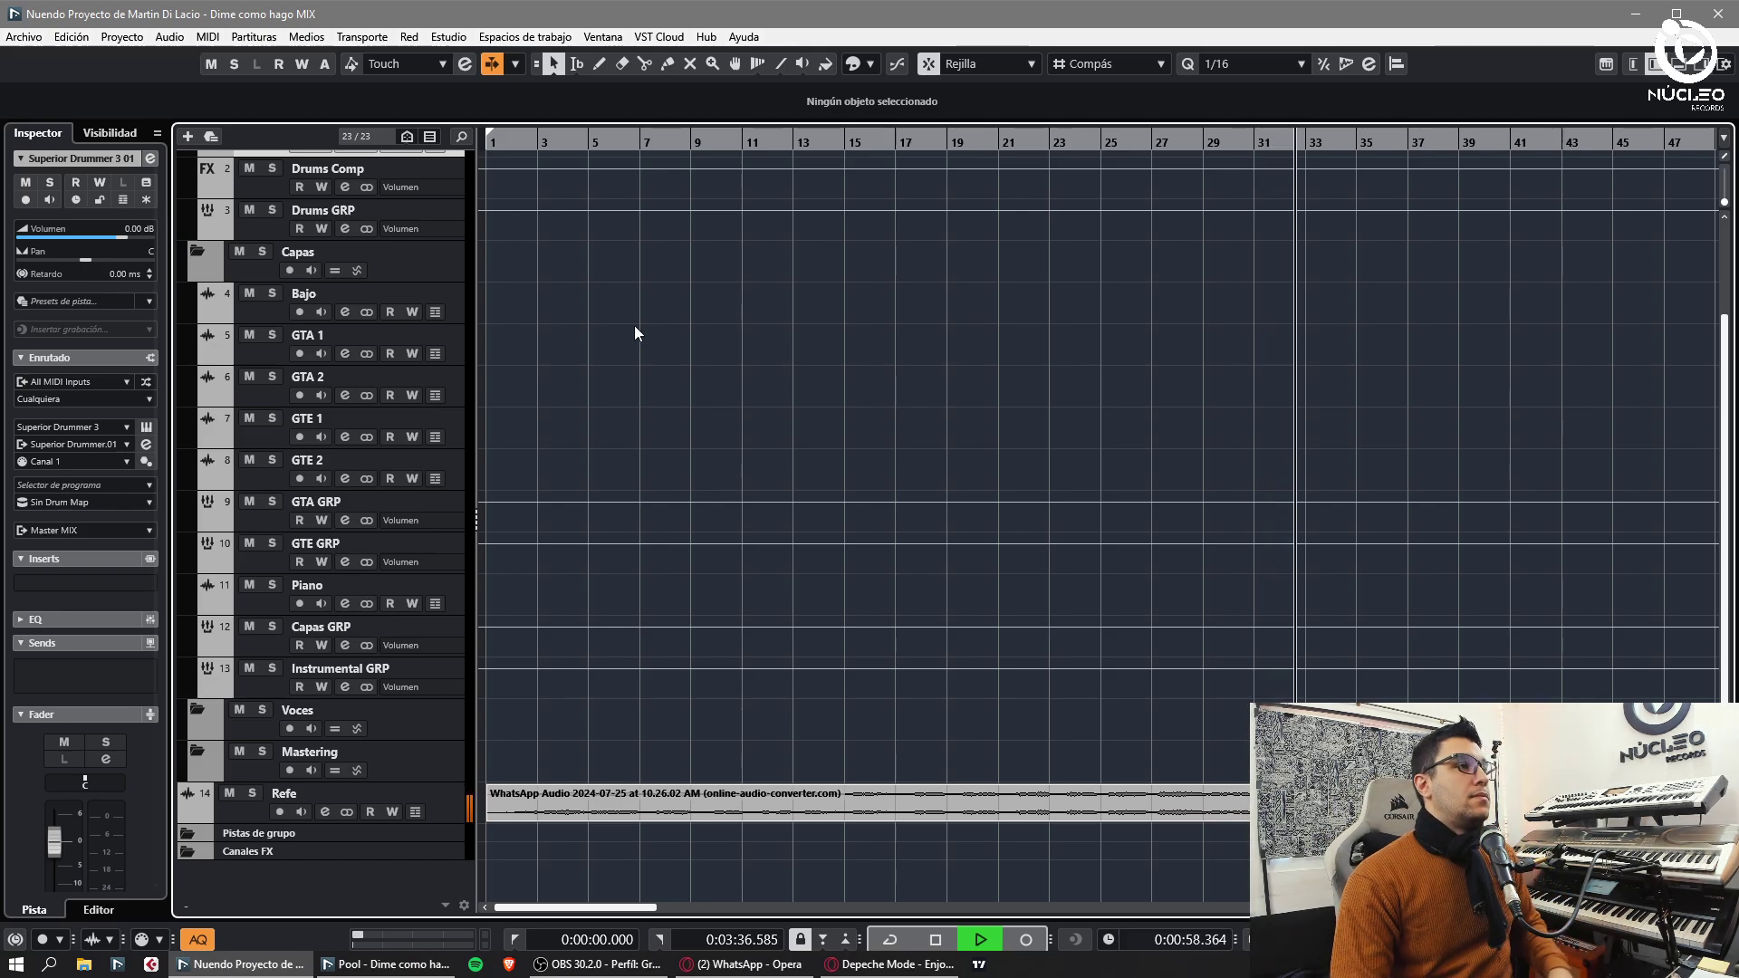
# - Open the Superior Drummer 3 editor from the VST instruments rack and audition the first rack tom
pyautogui.scroll(3, 633, 334)
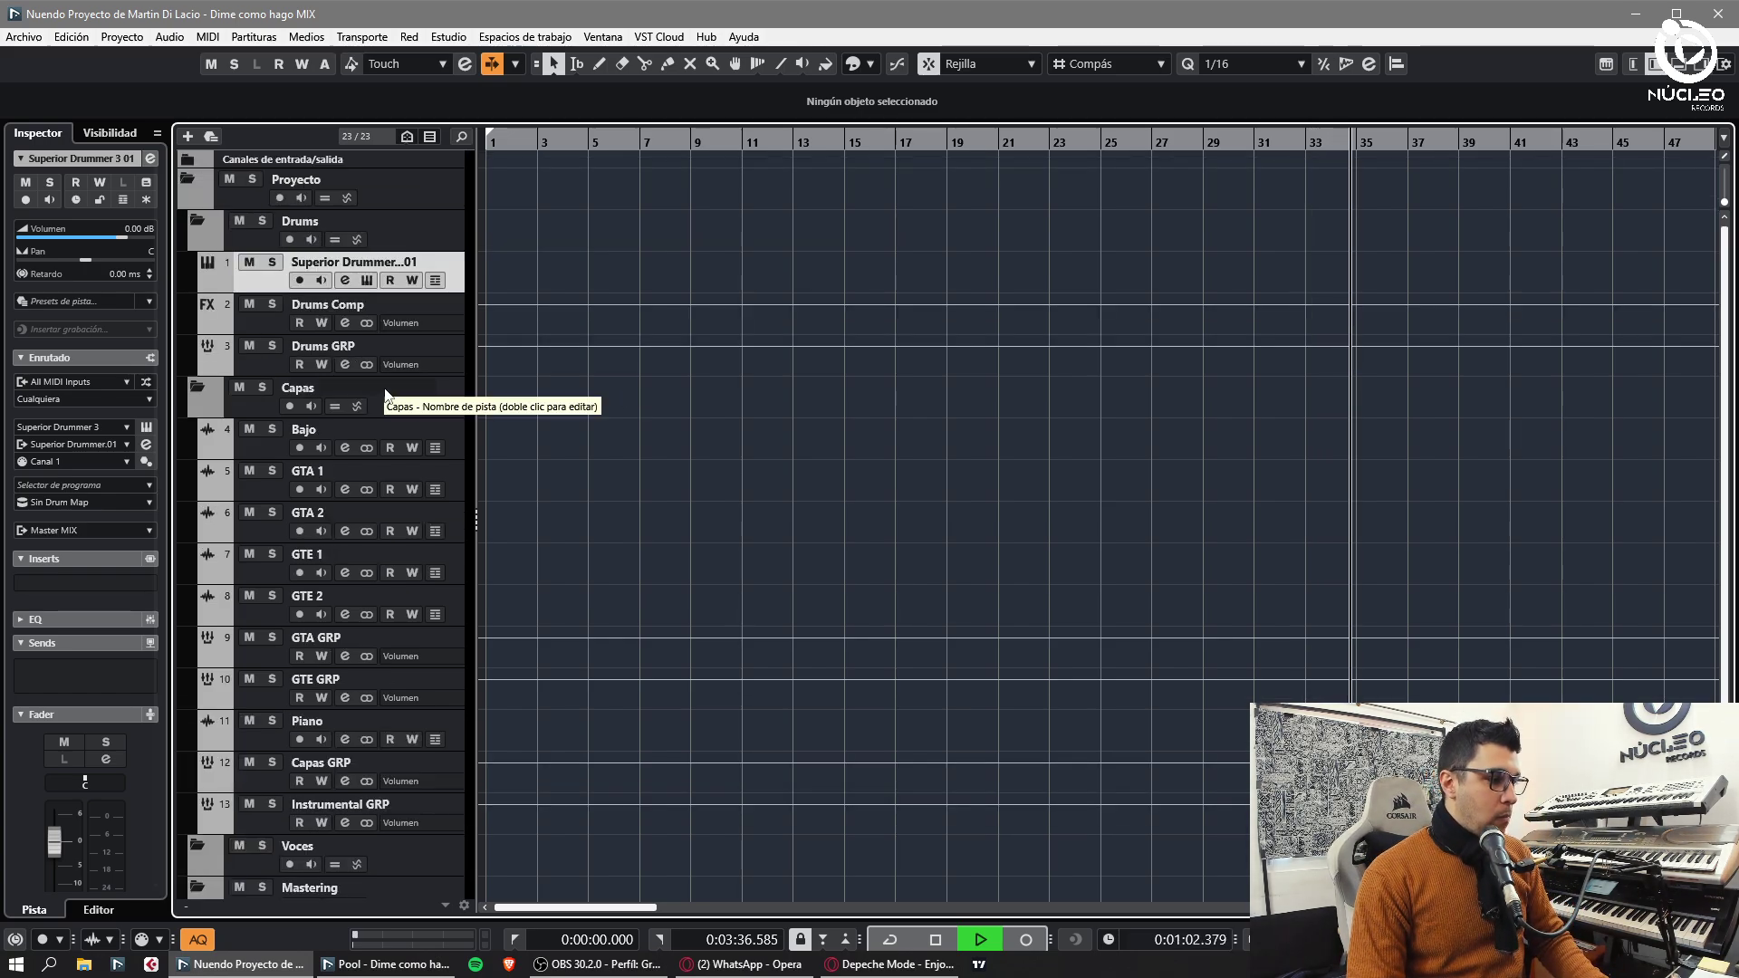
pyautogui.press('F11')
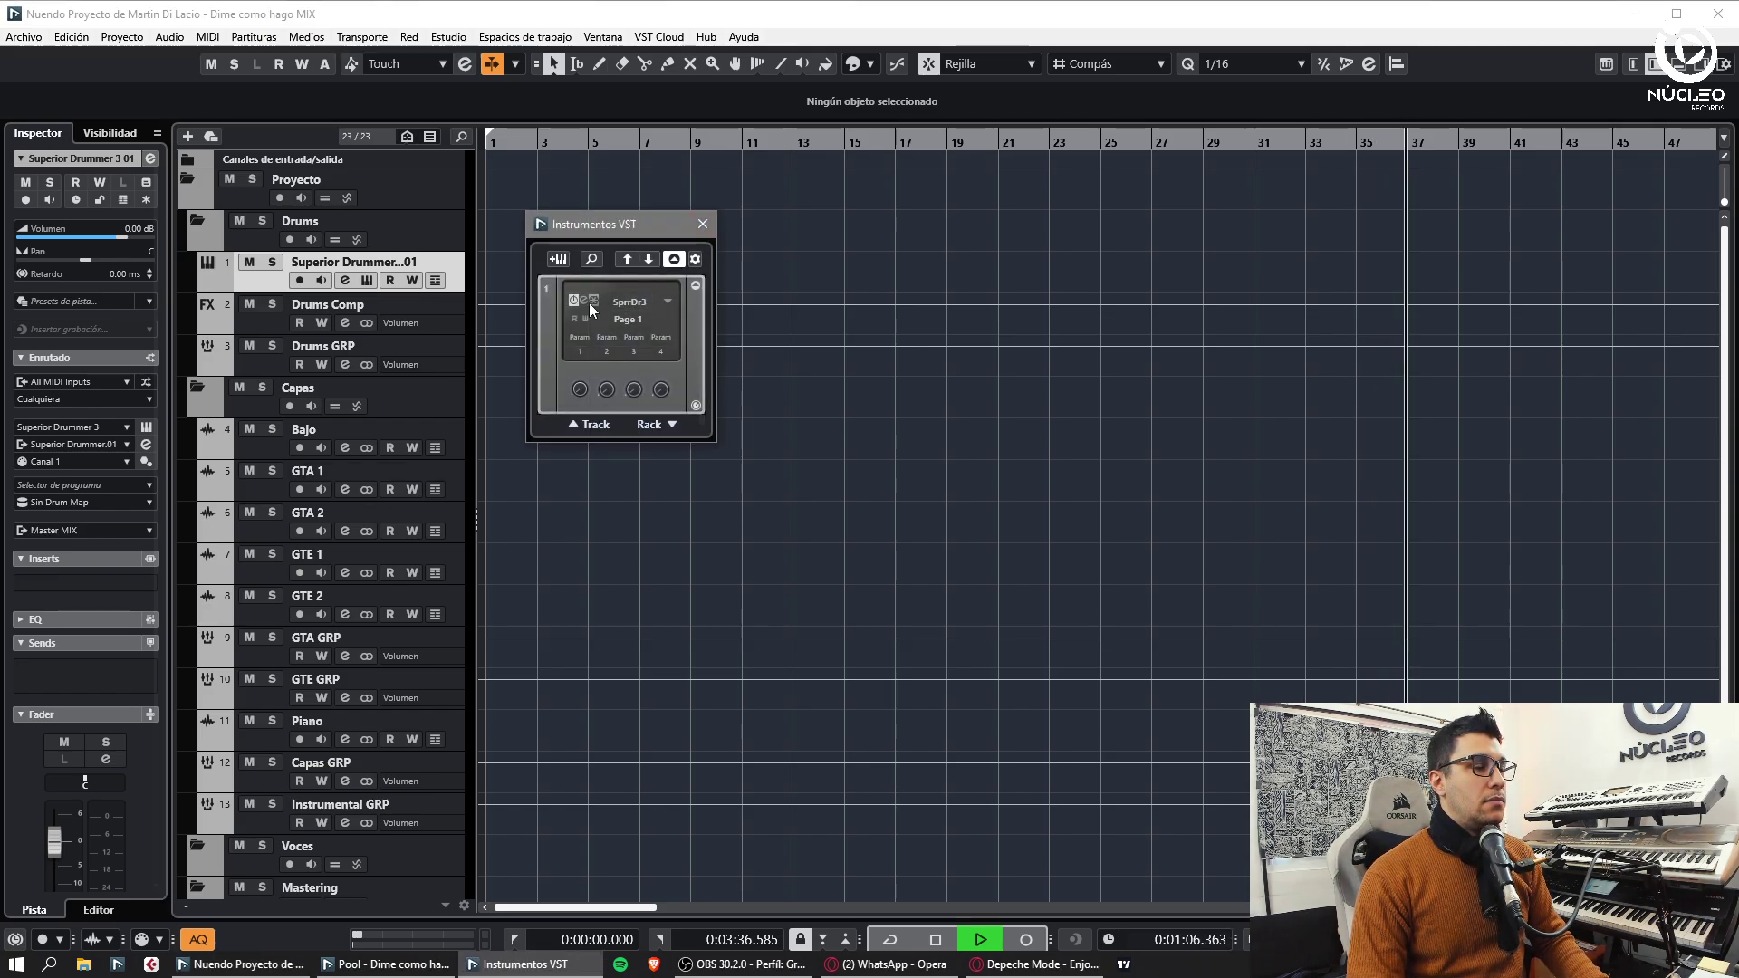
pyautogui.click(702, 225)
pyautogui.press('F11')
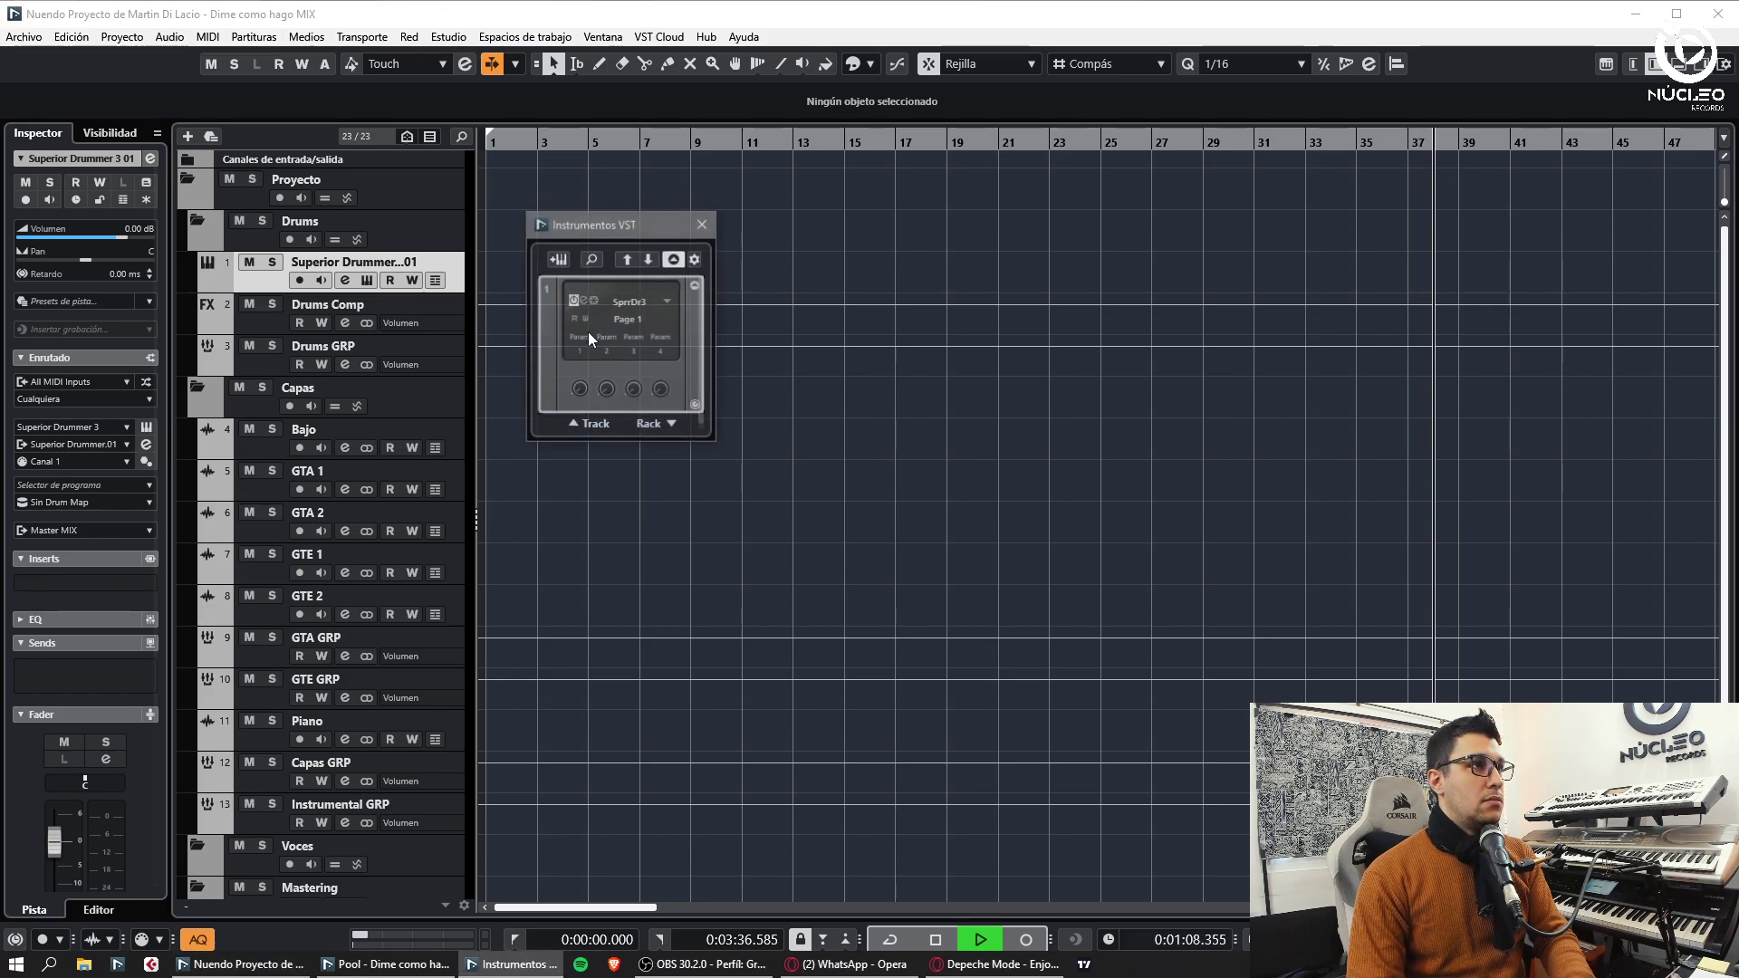
pyautogui.click(583, 301)
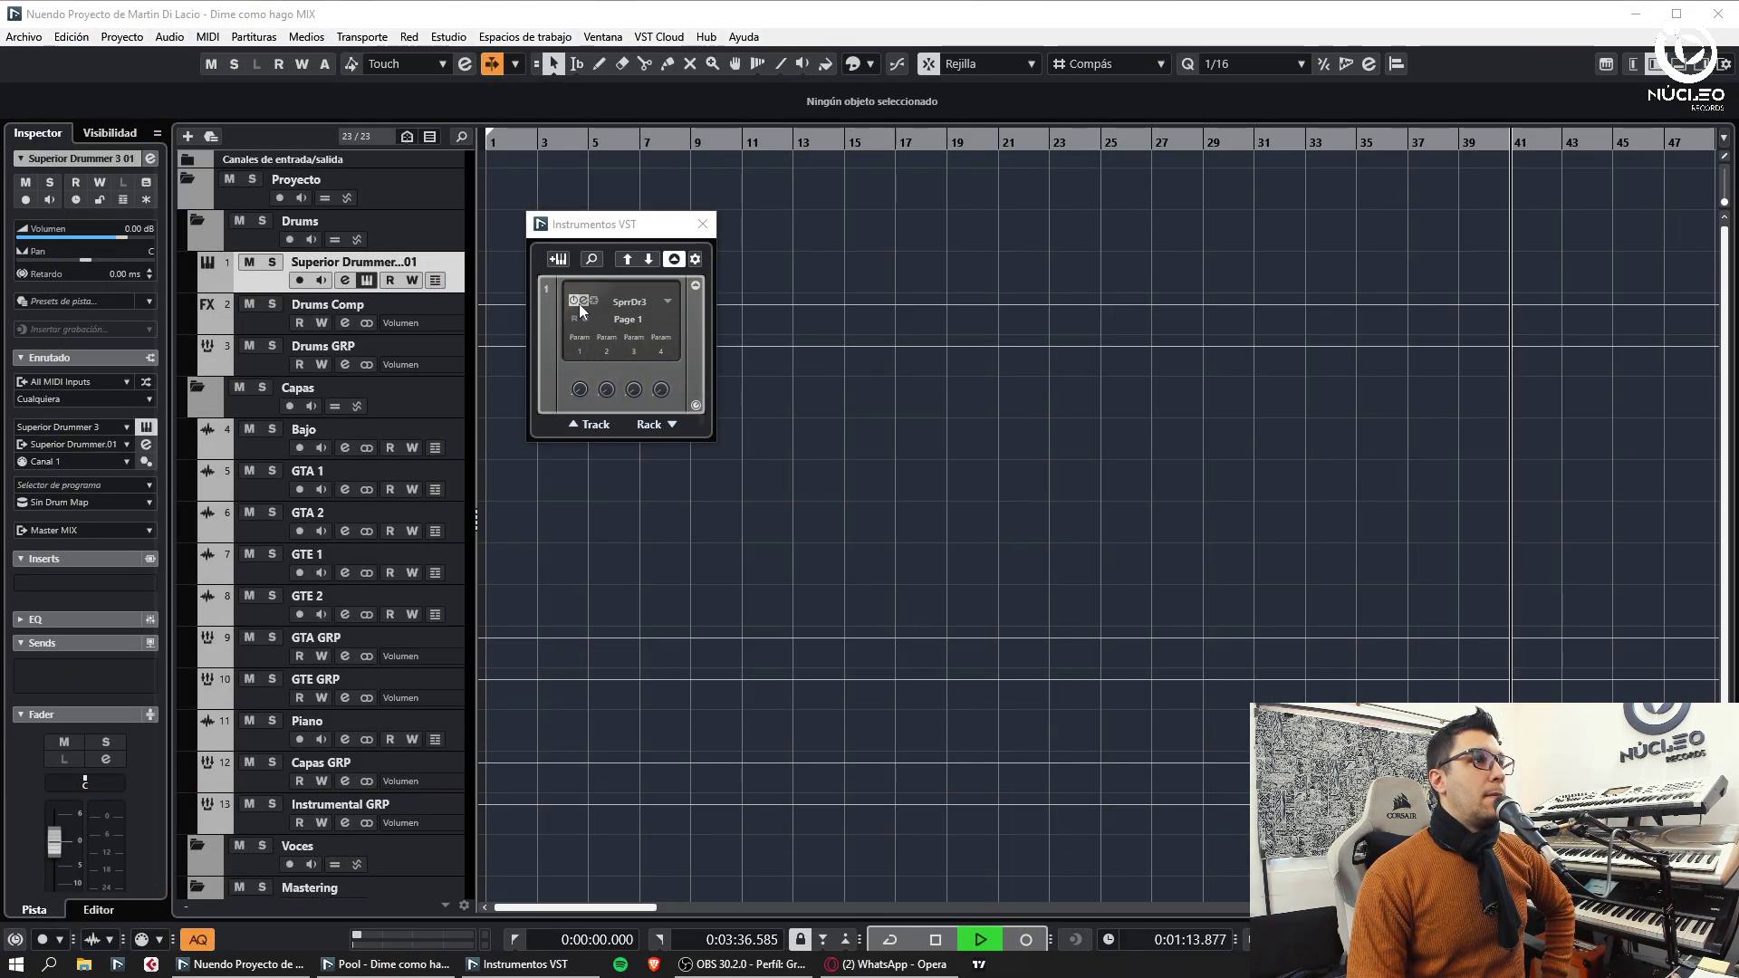
pyautogui.click(580, 302)
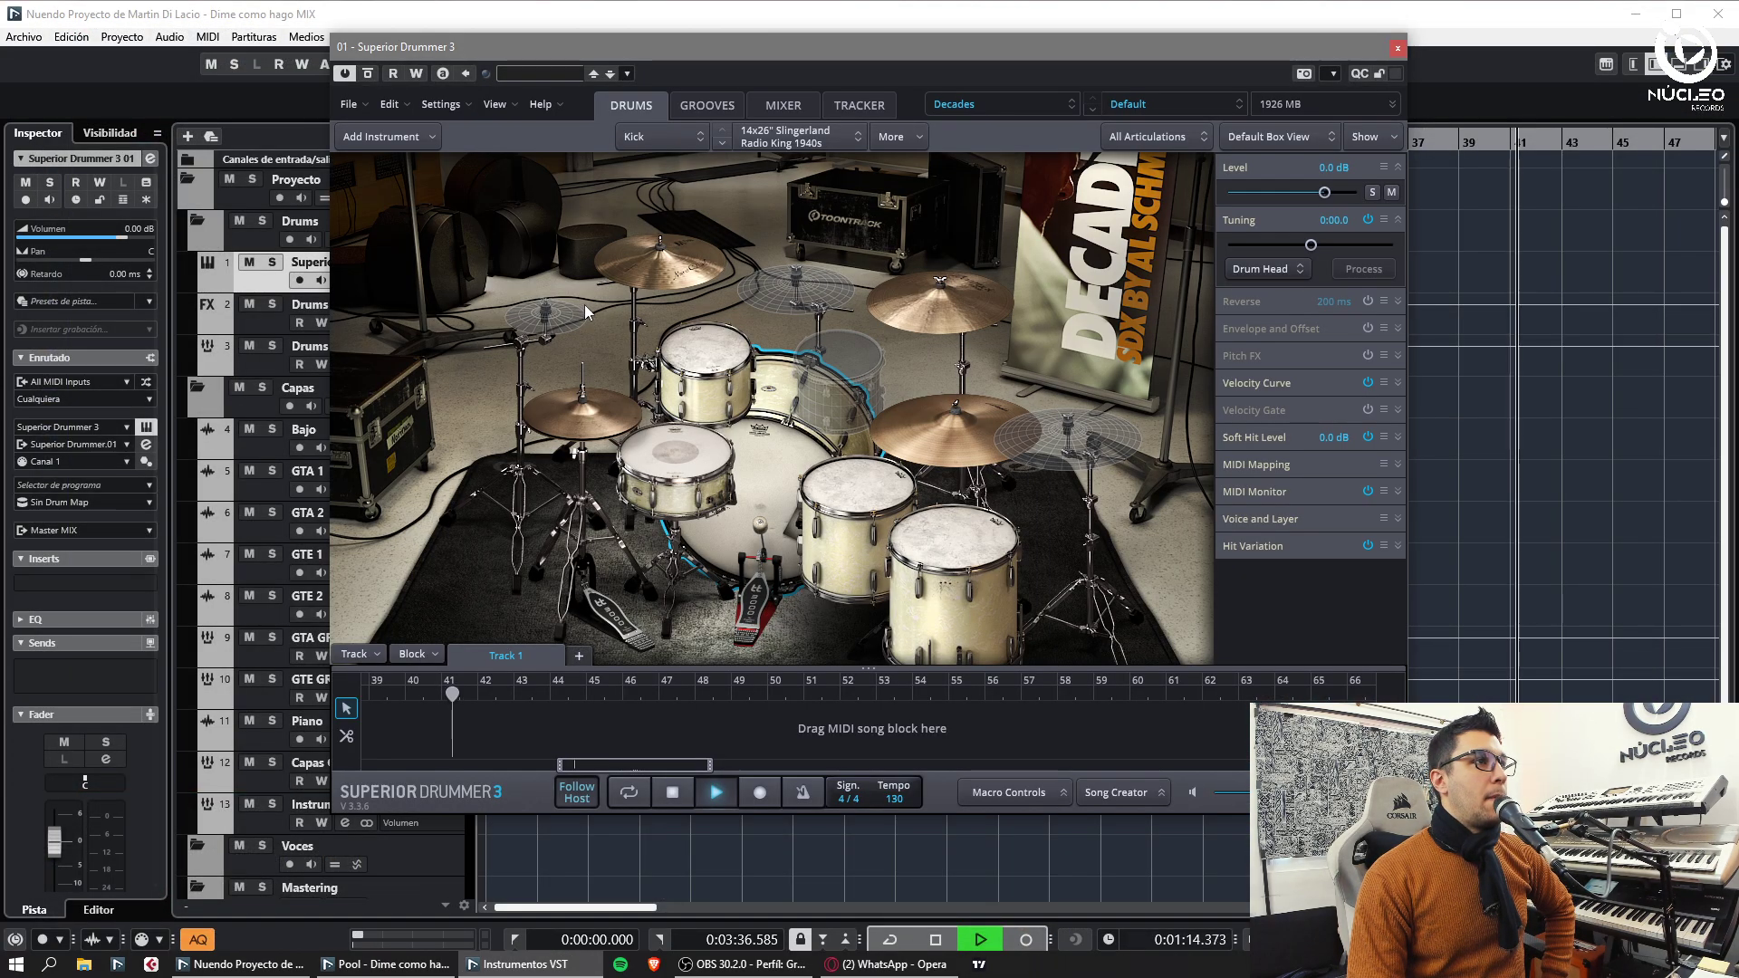
pyautogui.click(705, 367)
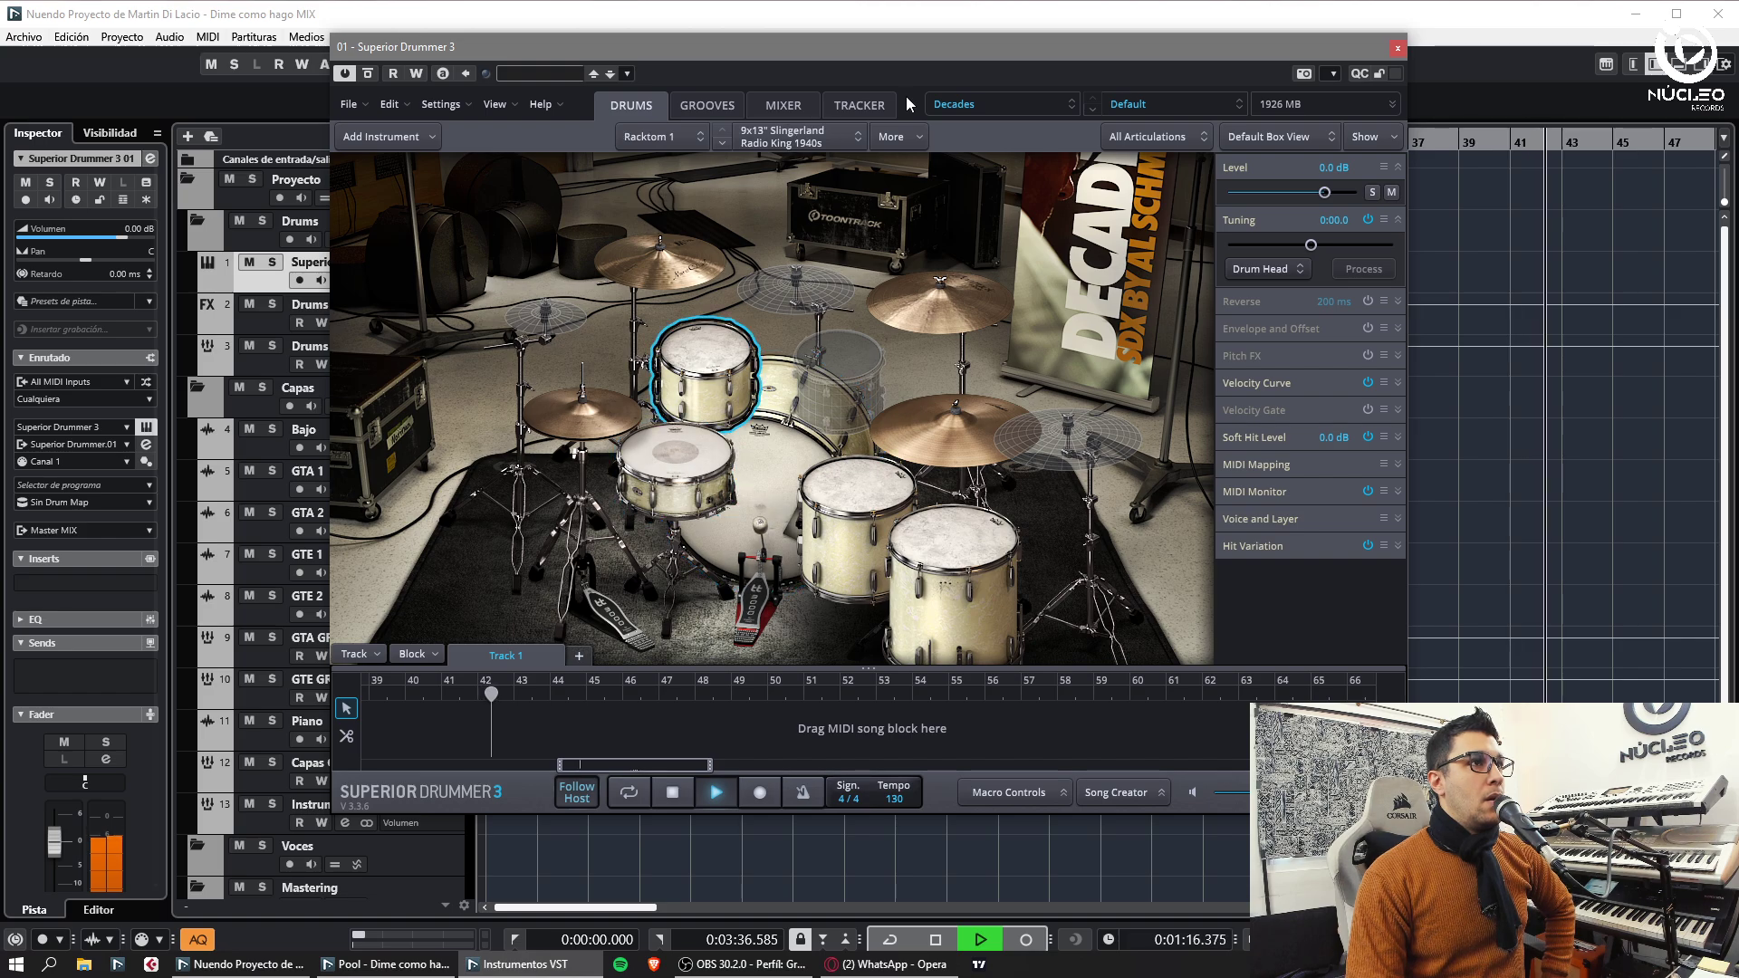
# - Look through the drum libraries available in Superior Drummer 3, and close the instrument editor
pyautogui.click(967, 107)
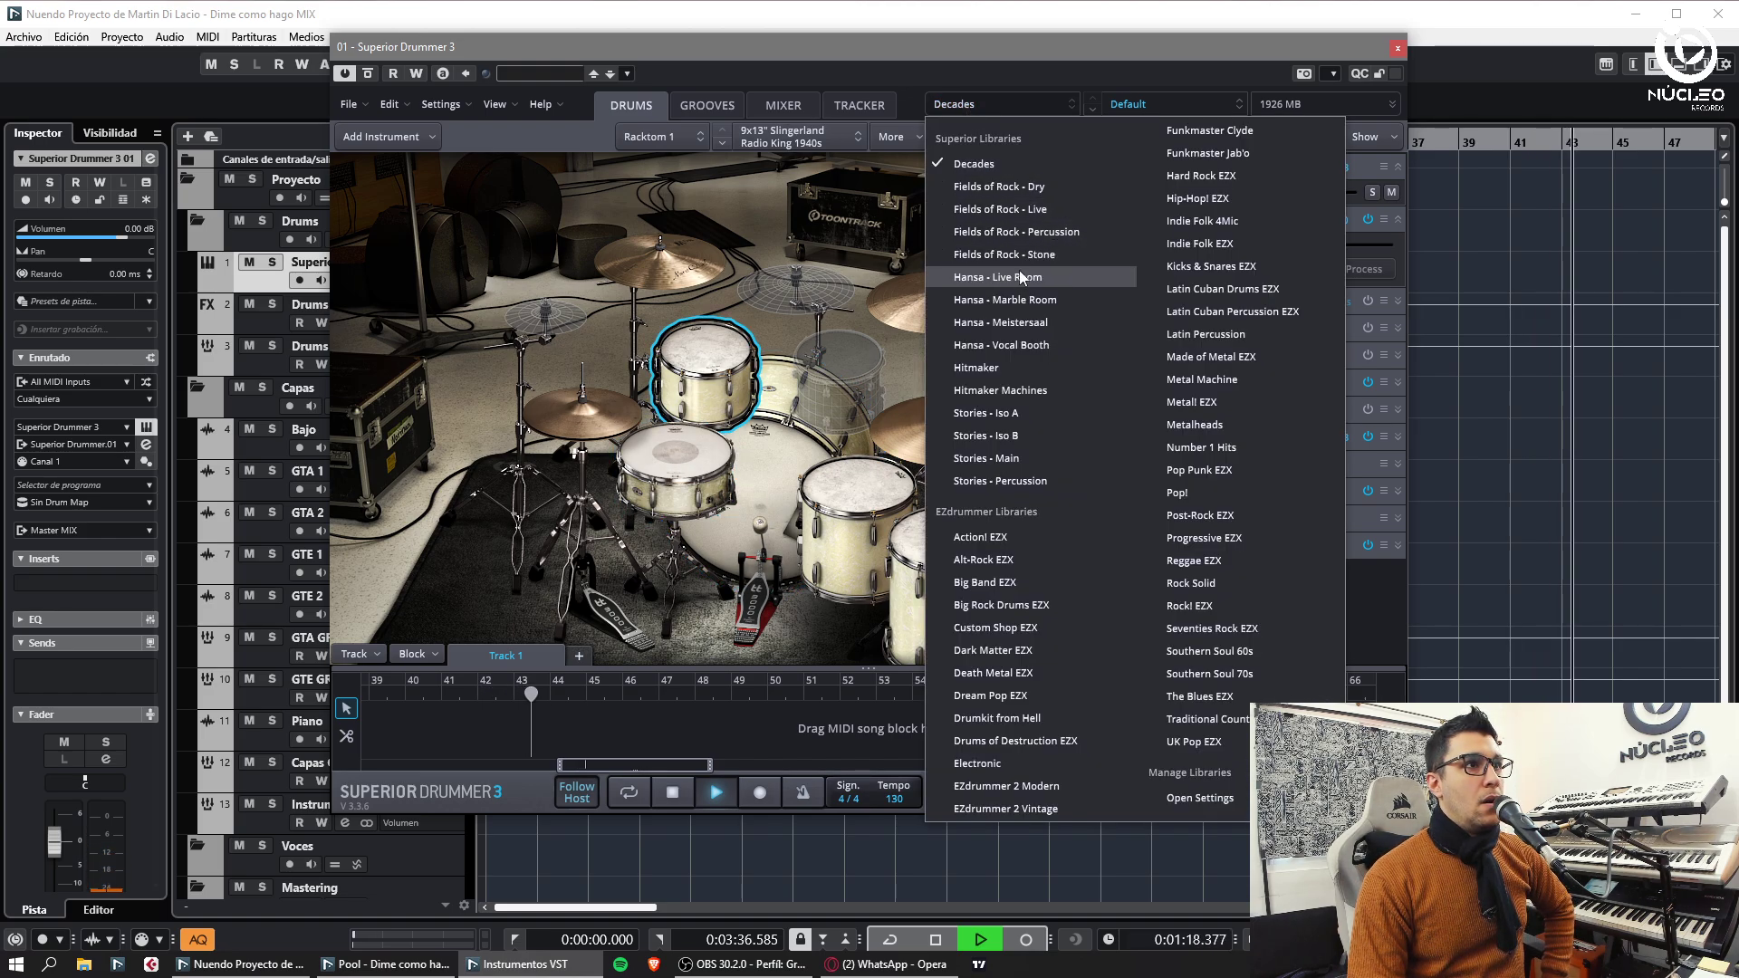
pyautogui.click(982, 71)
pyautogui.click(1397, 48)
pyautogui.click(1127, 237)
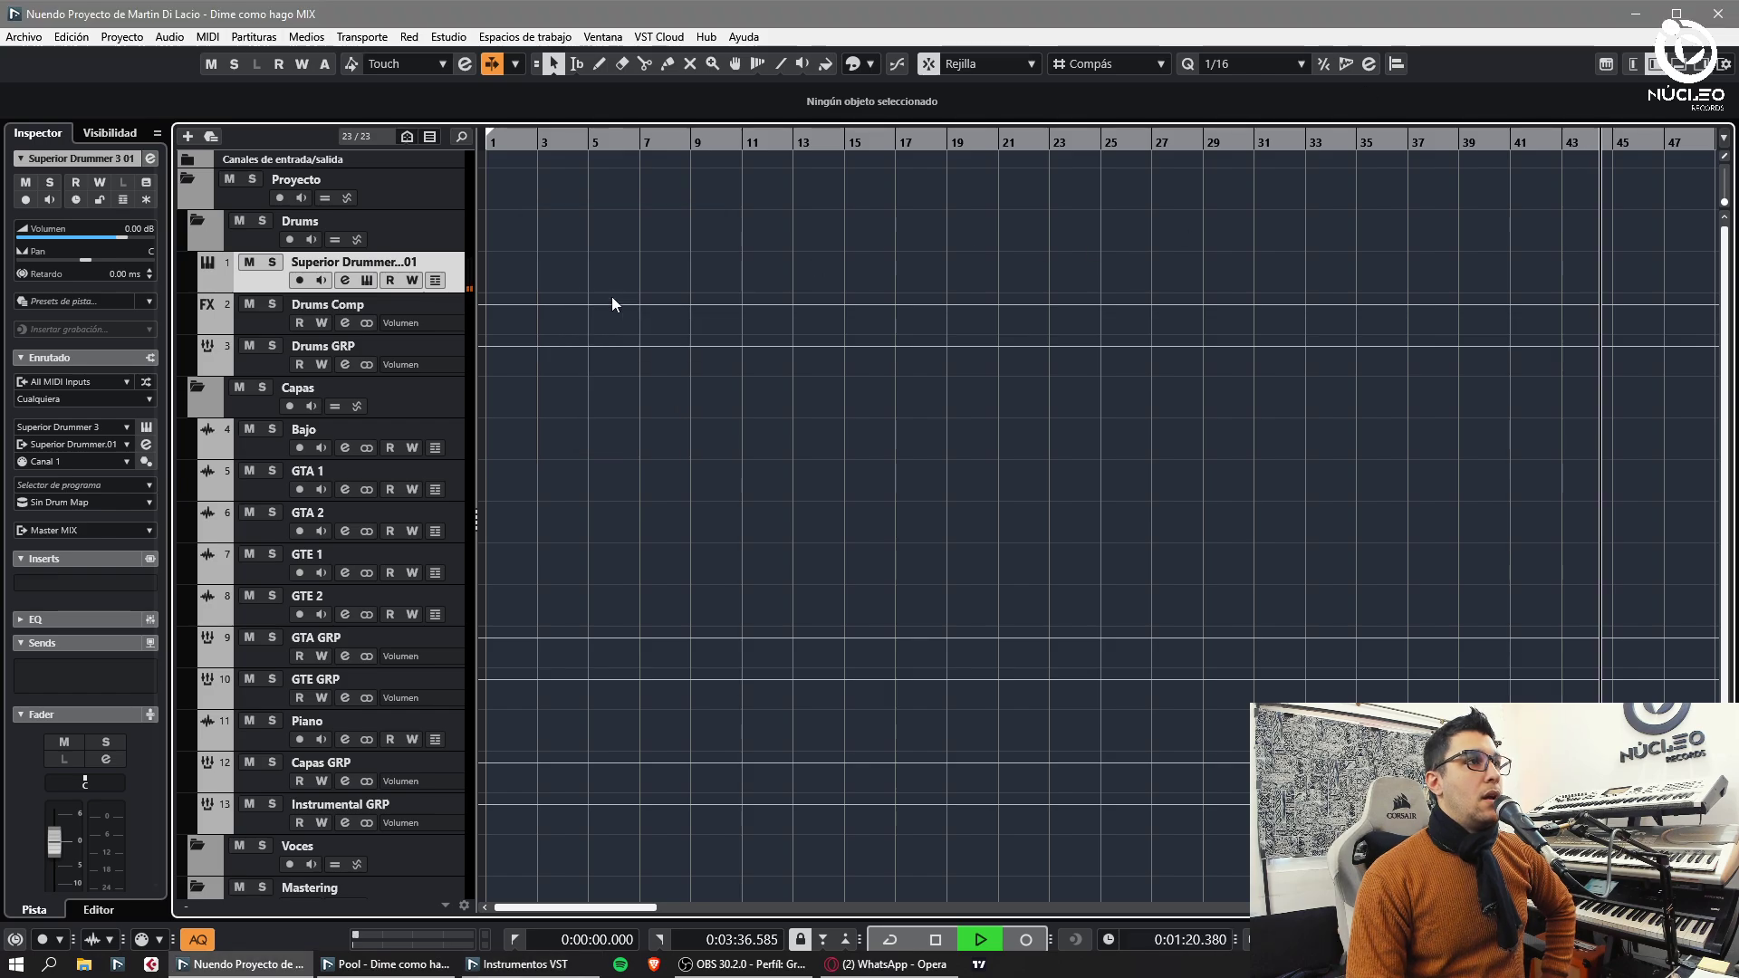
# - Reopen the Superior Drummer 3 editor briefly, close it, stop playback and quit Nuendo
pyautogui.click(367, 281)
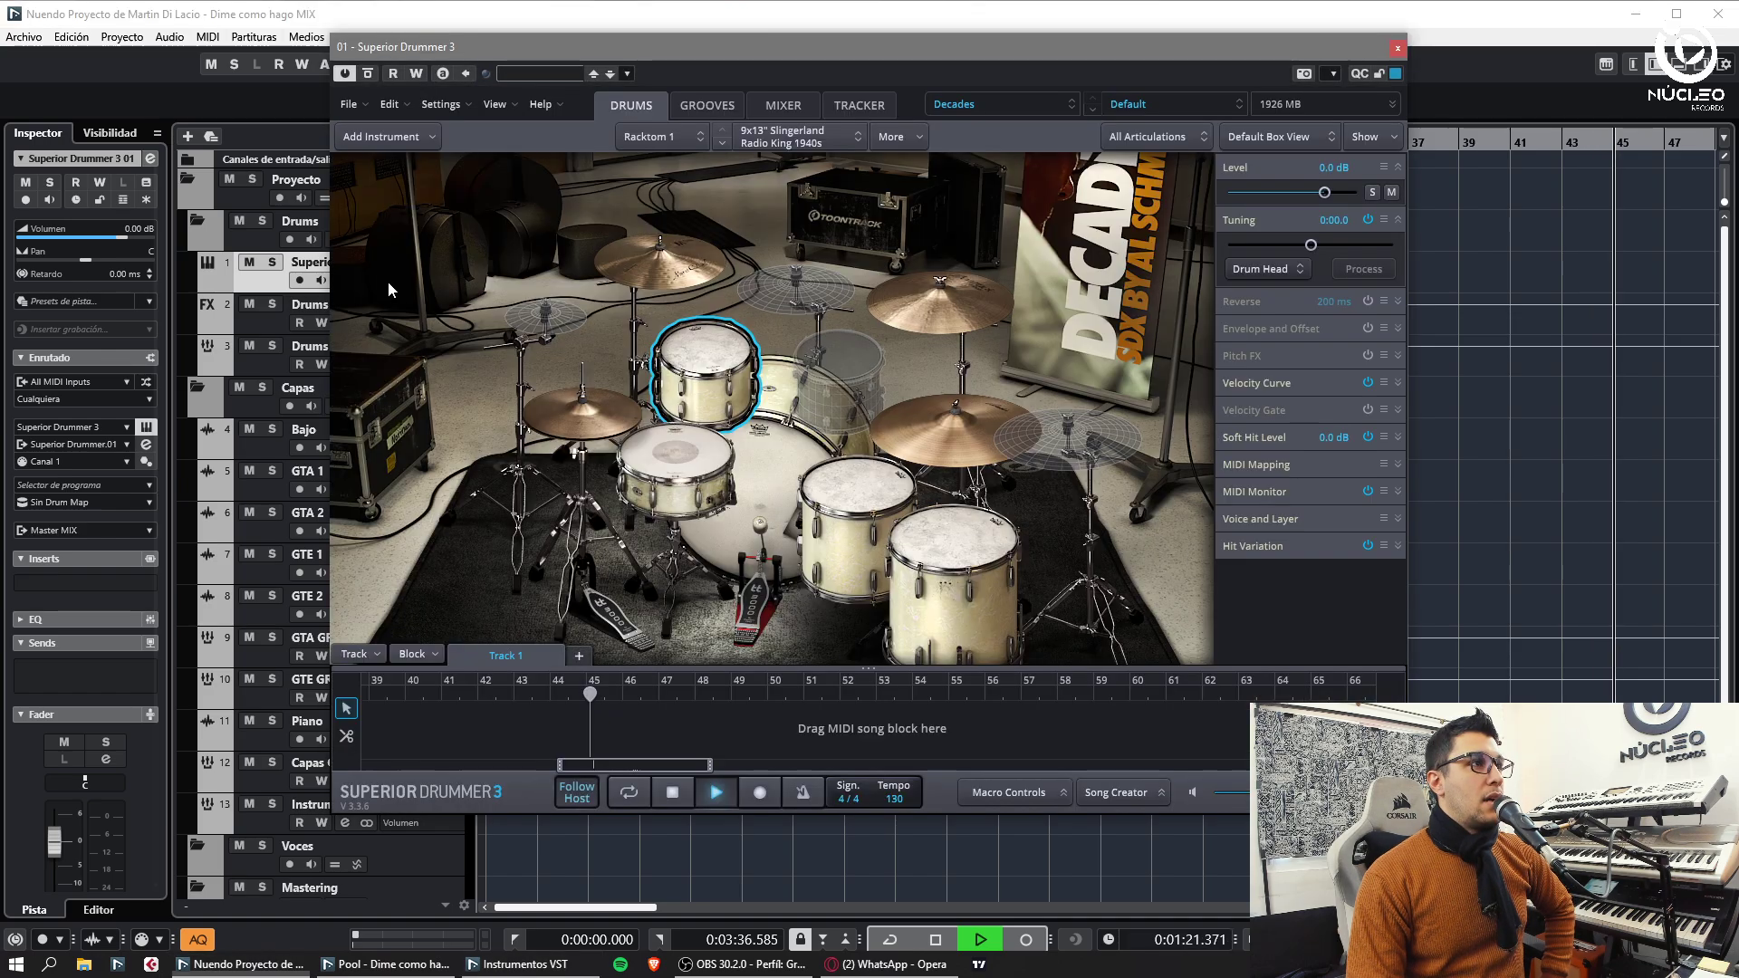
pyautogui.click(1400, 48)
pyautogui.press('space')
pyautogui.hotkey('alt', 'F4')
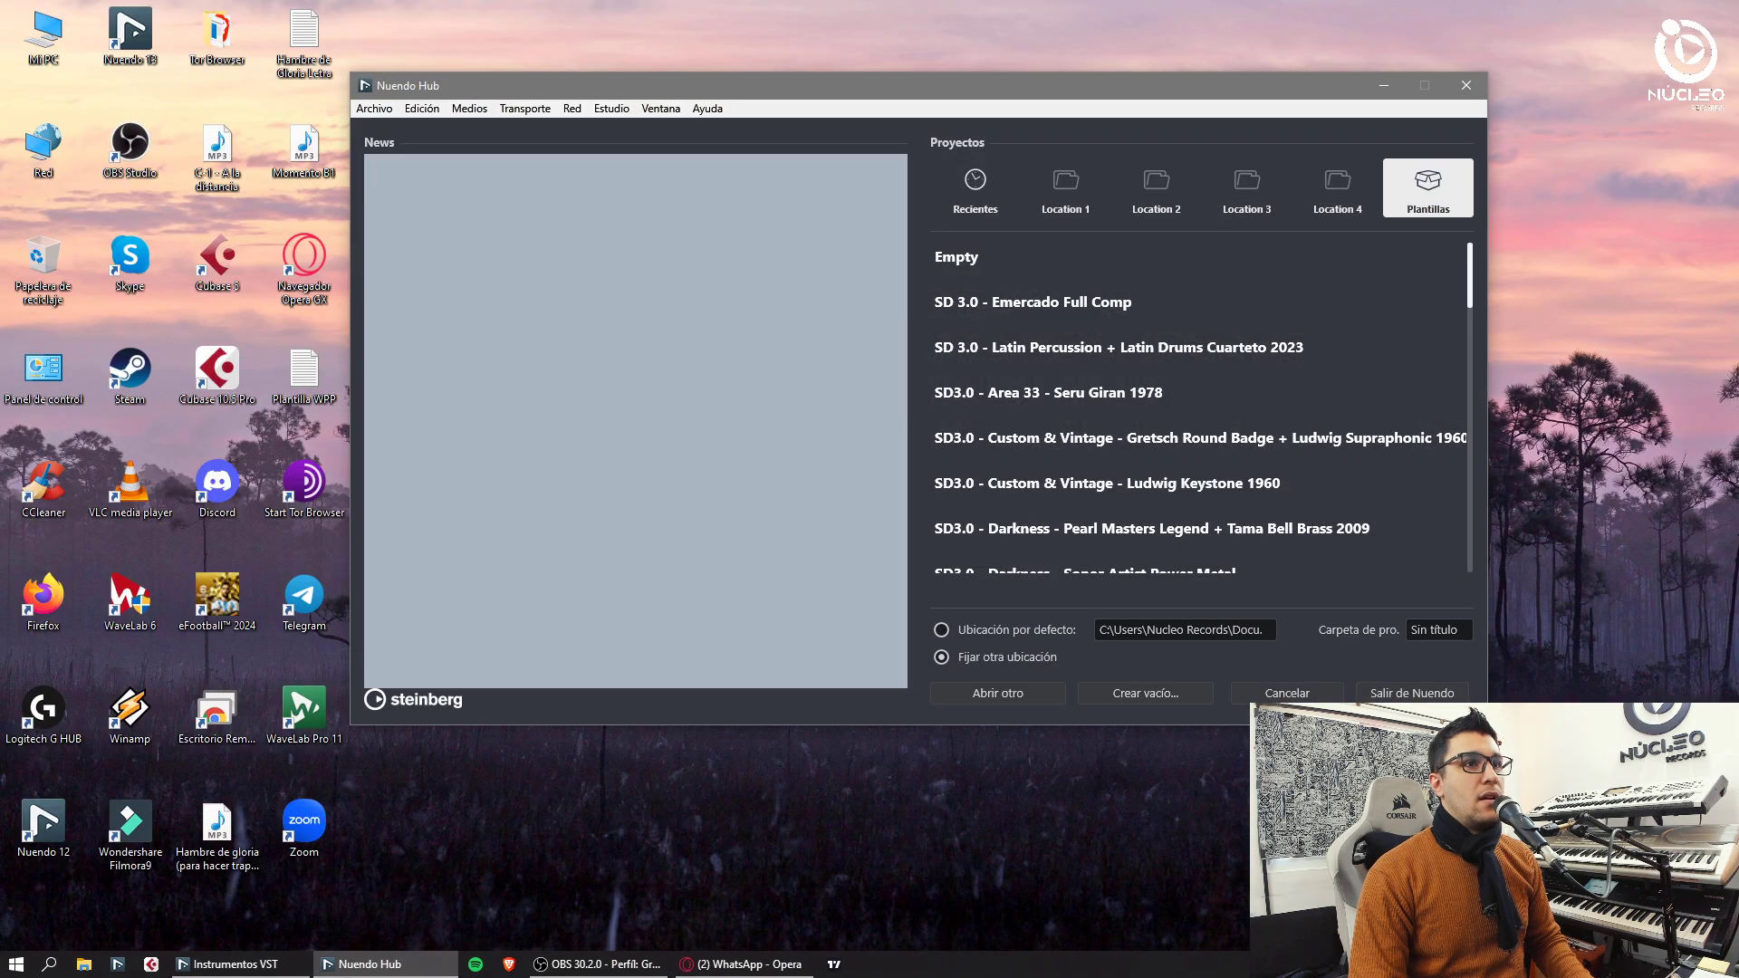
pyautogui.click(1377, 687)
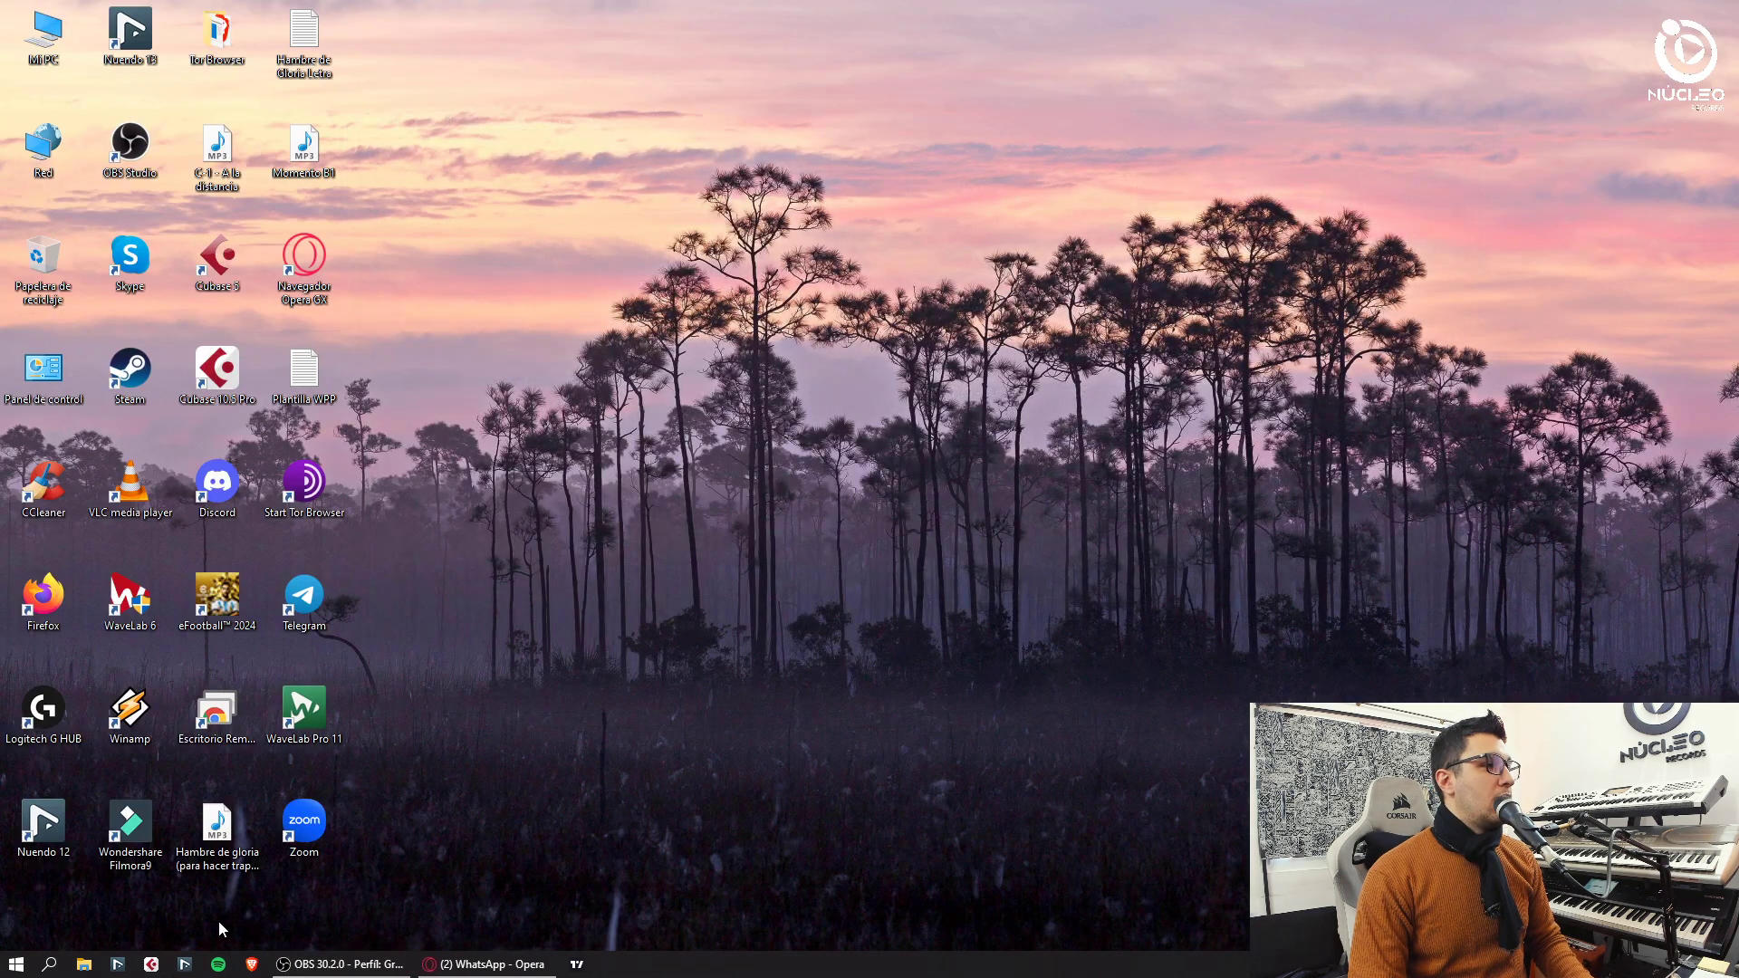
# - Open the project Dime como hago MIX from the Dime como hago folder under Produccion Musical through the Nuendo Hub
pyautogui.click(85, 963)
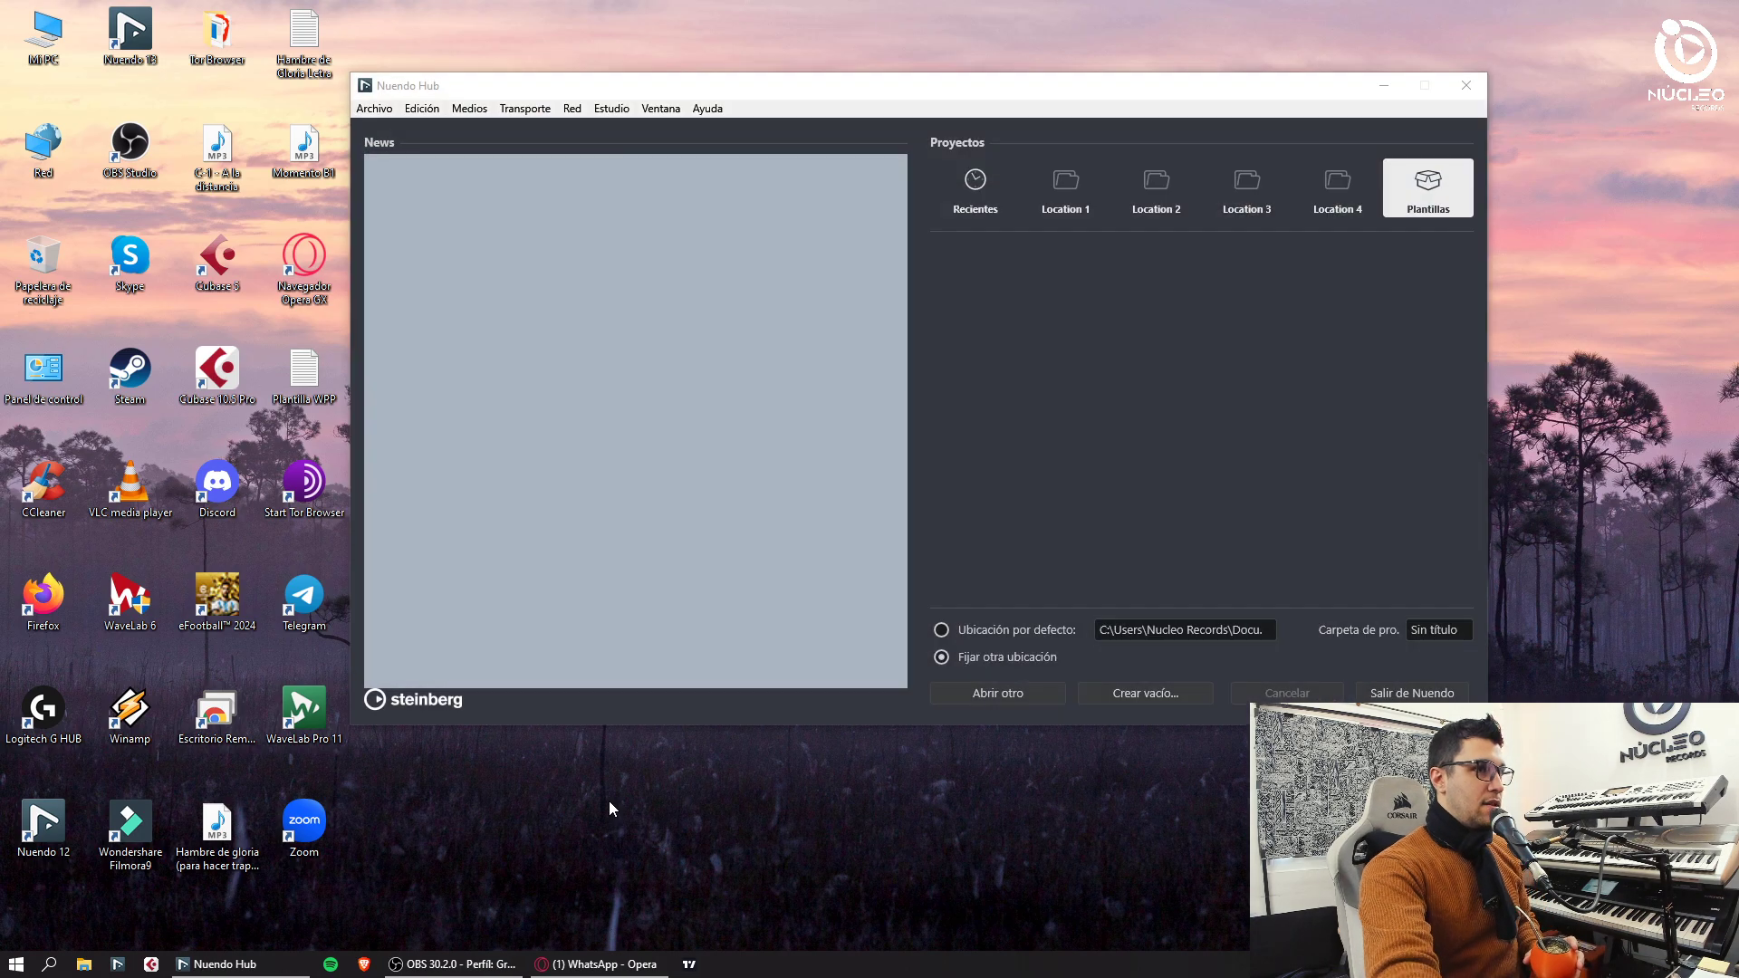
pyautogui.click(975, 688)
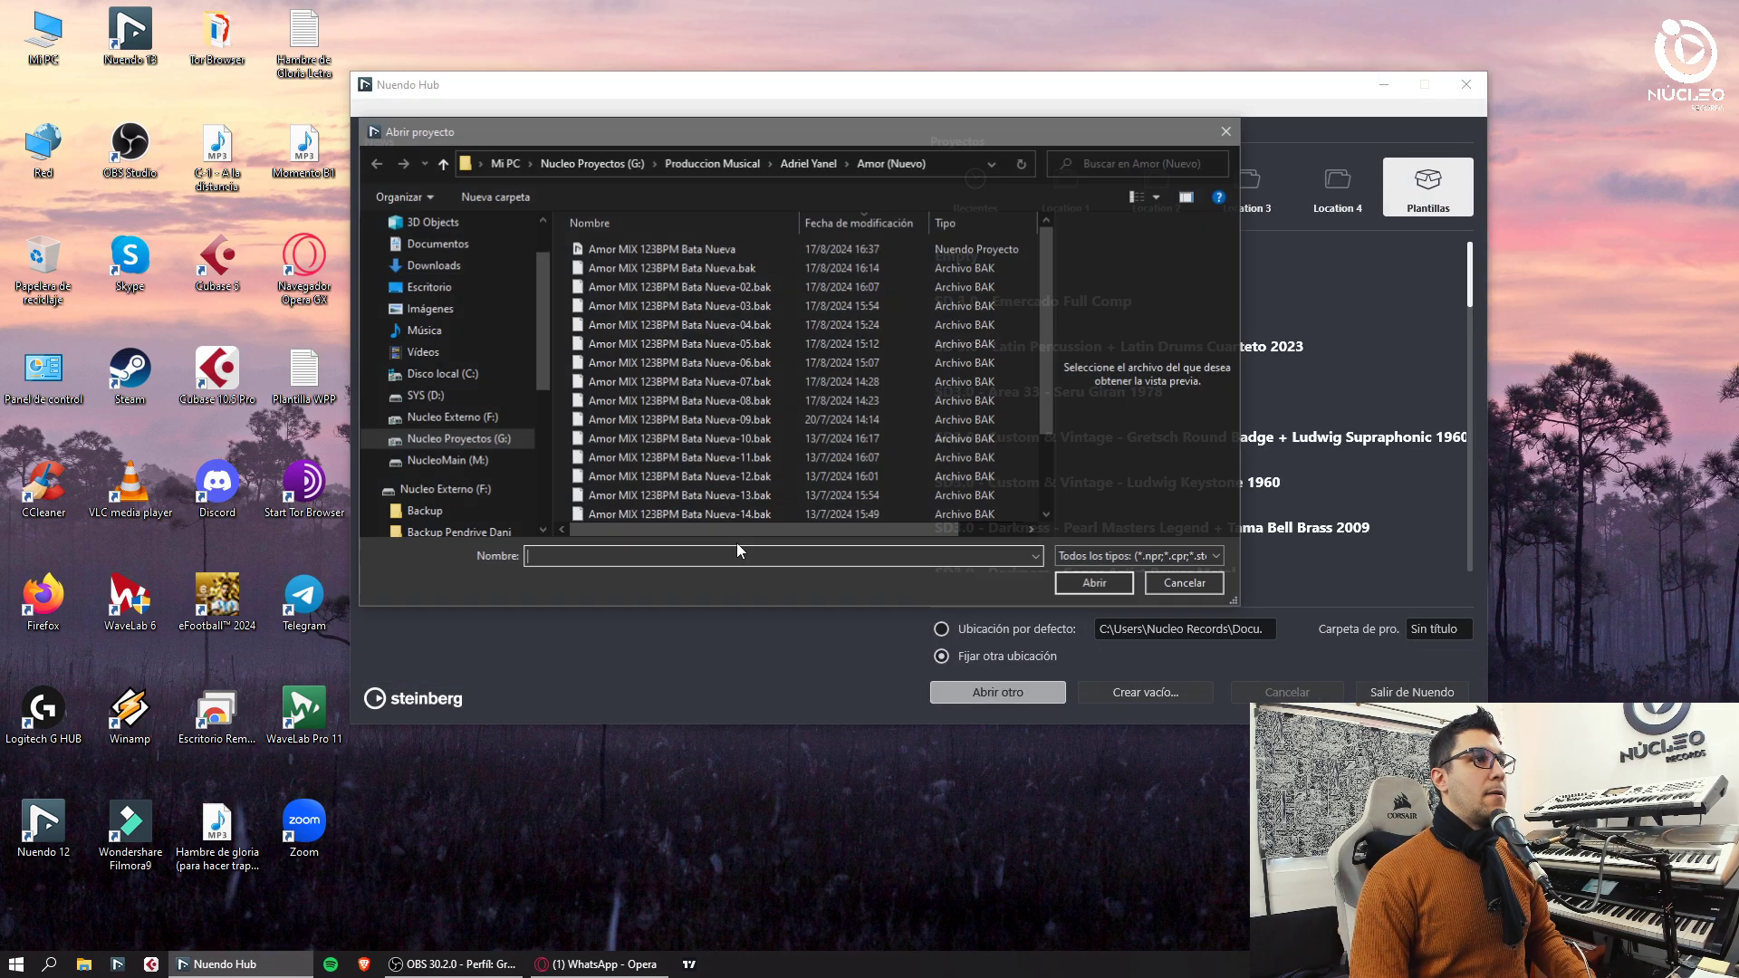
pyautogui.click(702, 163)
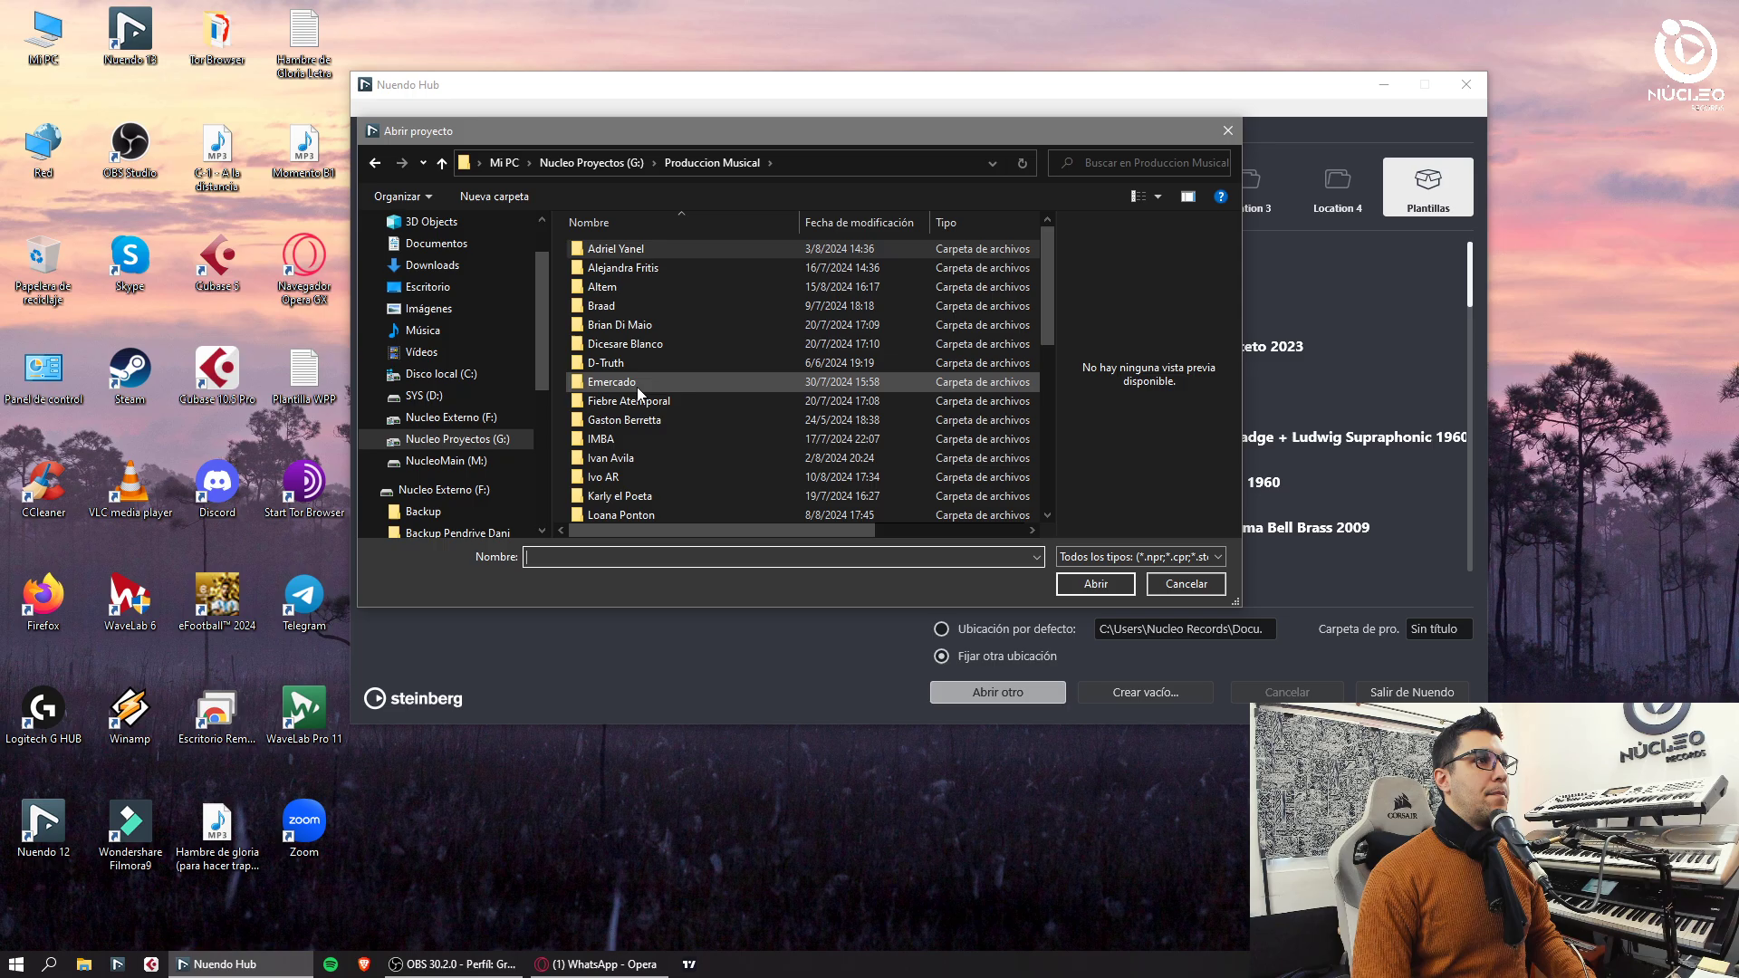
pyautogui.scroll(-1, 634, 444)
pyautogui.doubleClick(635, 436)
pyautogui.doubleClick(670, 251)
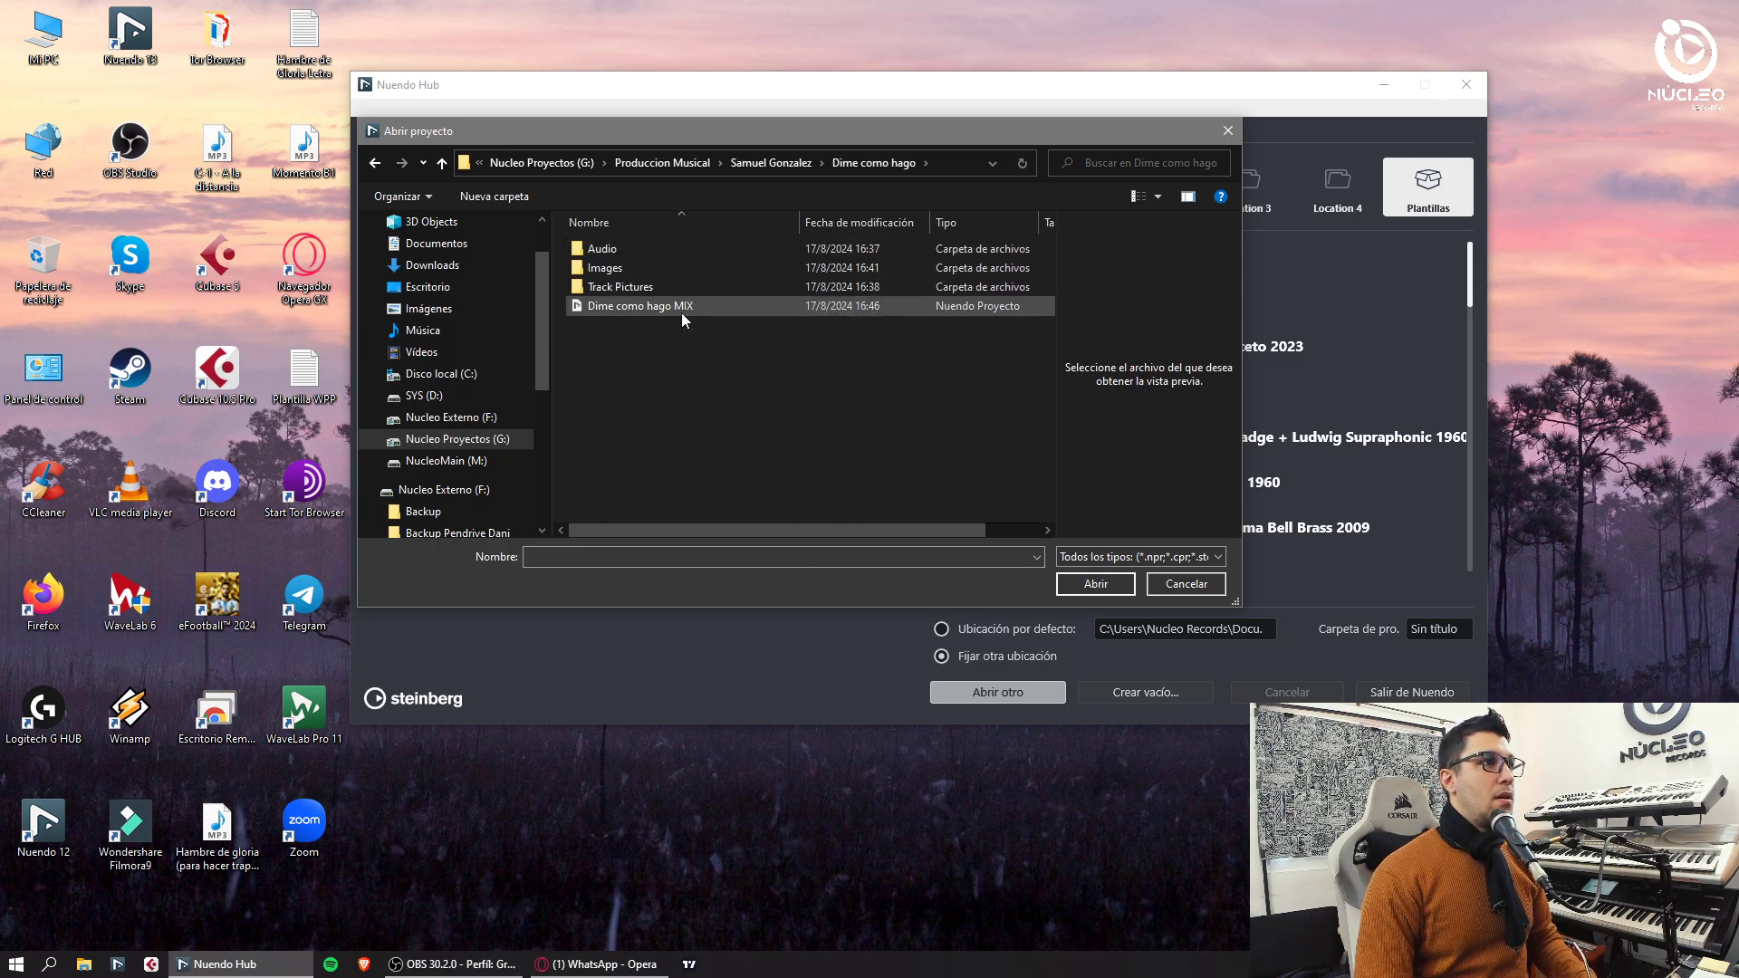
pyautogui.doubleClick(681, 308)
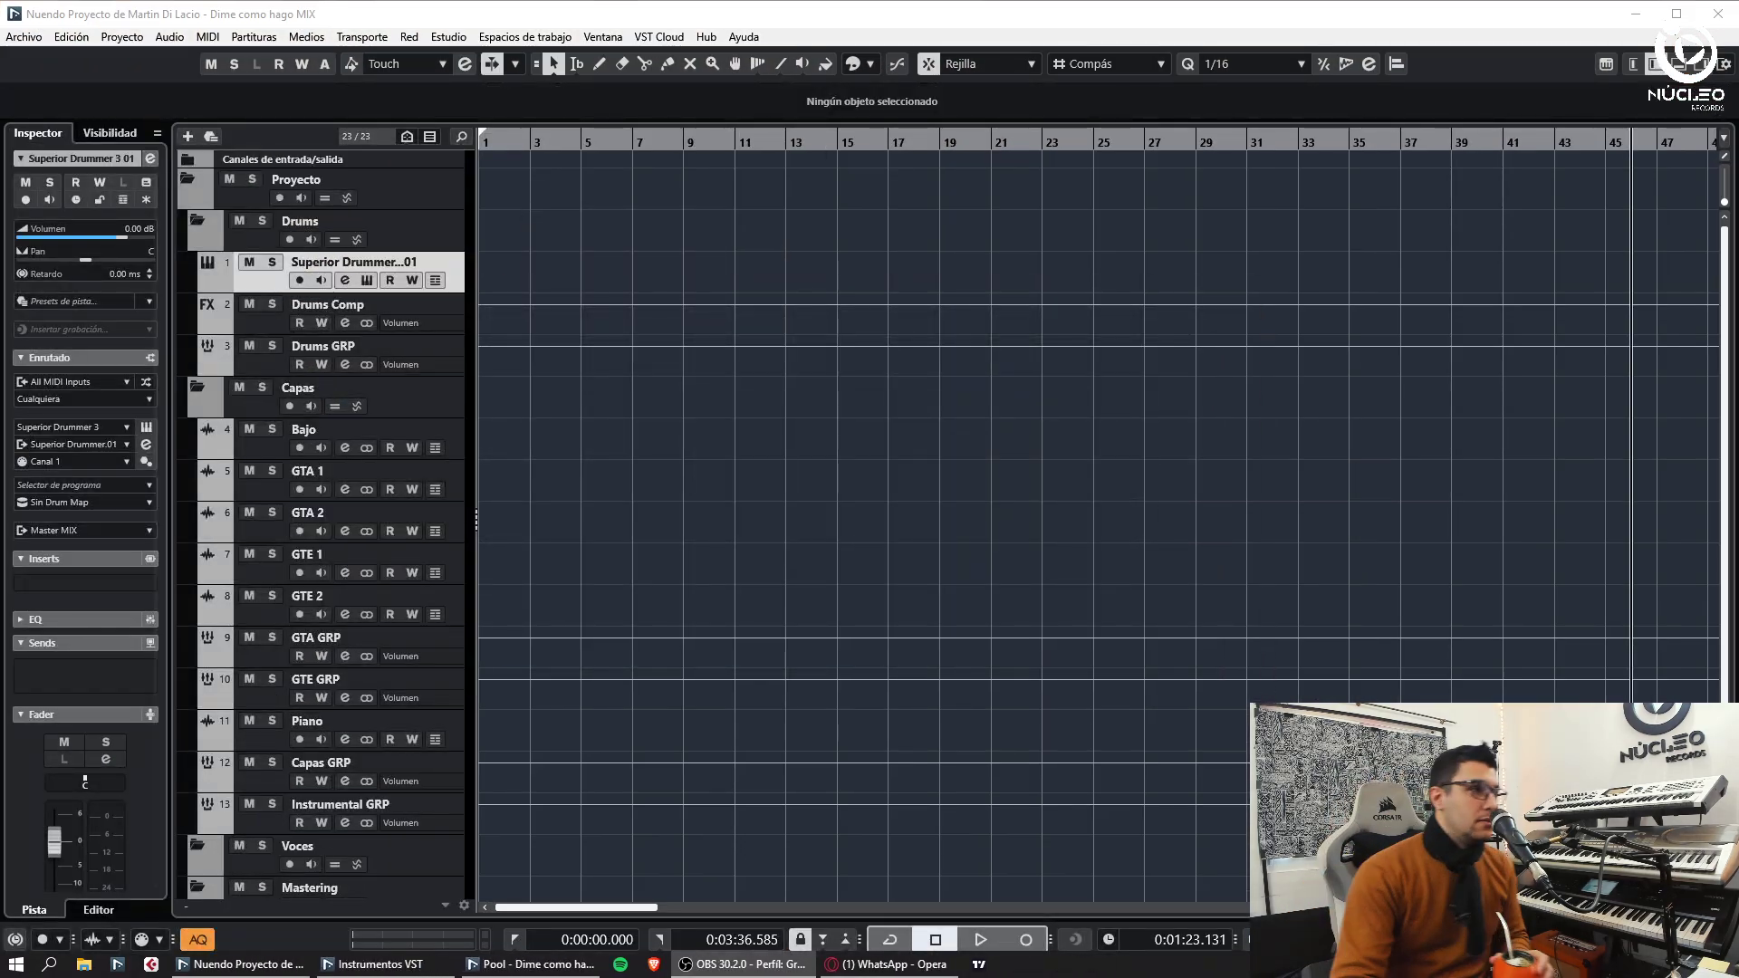
# - Play the project from the current cursor position and look over the tracks down to the Refe audio
pyautogui.click(538, 494)
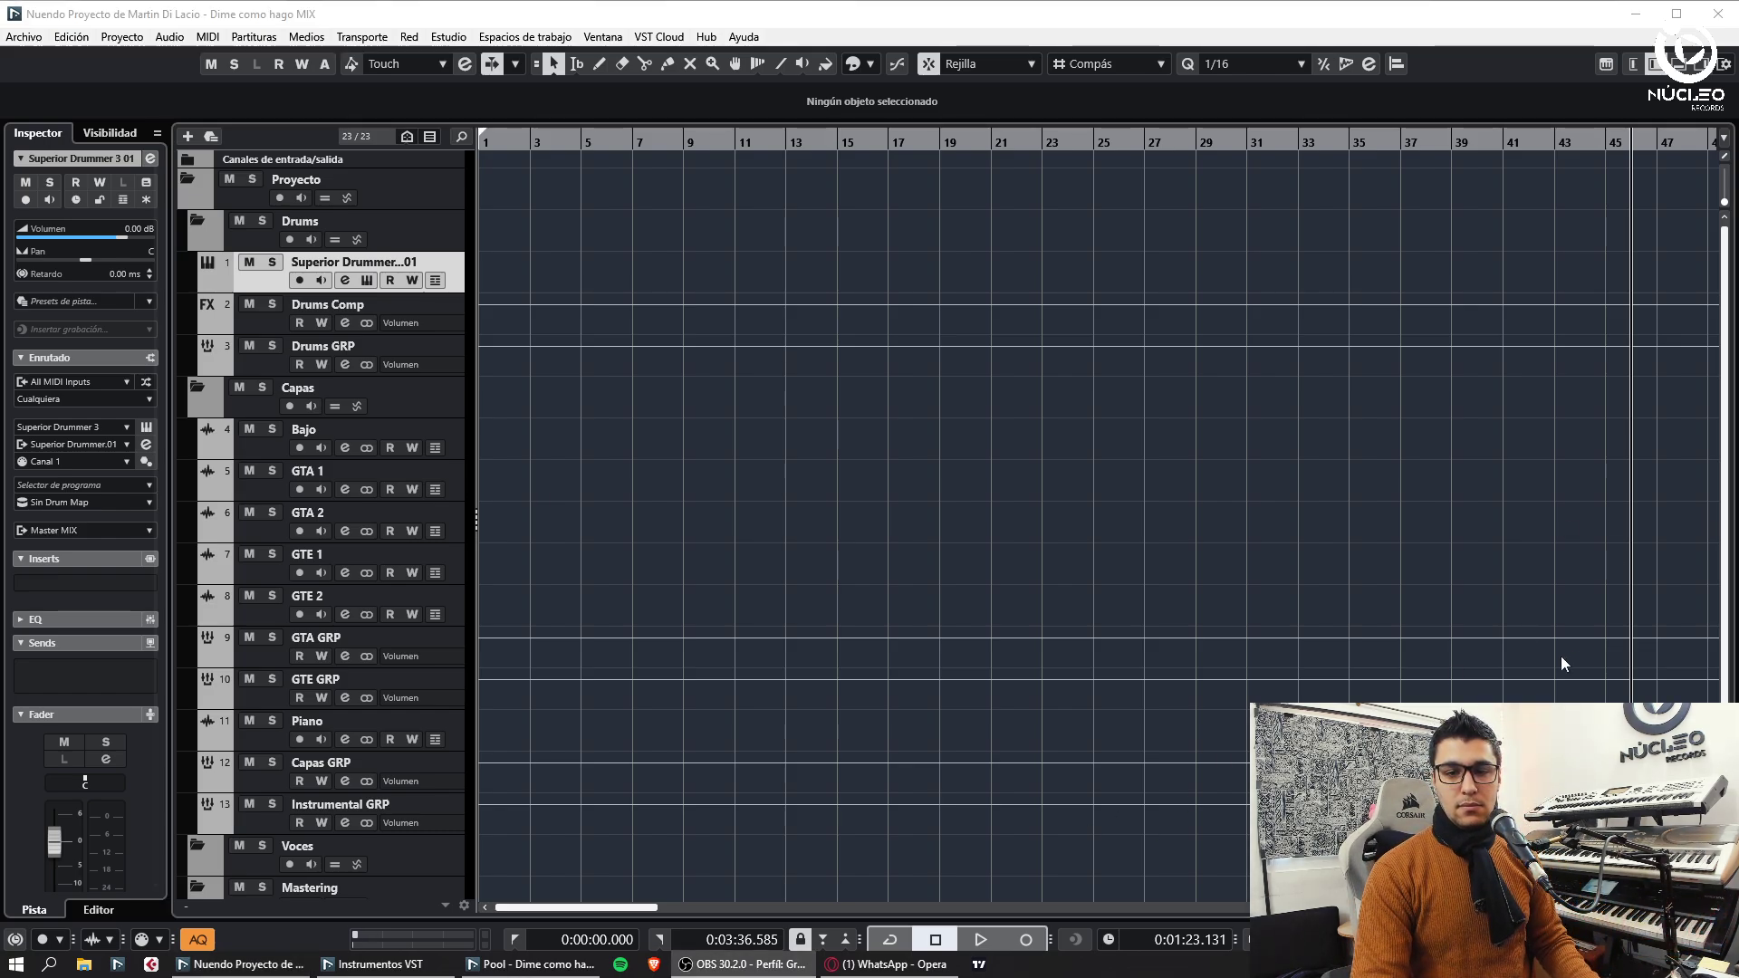
pyautogui.click(688, 517)
pyautogui.press('space')
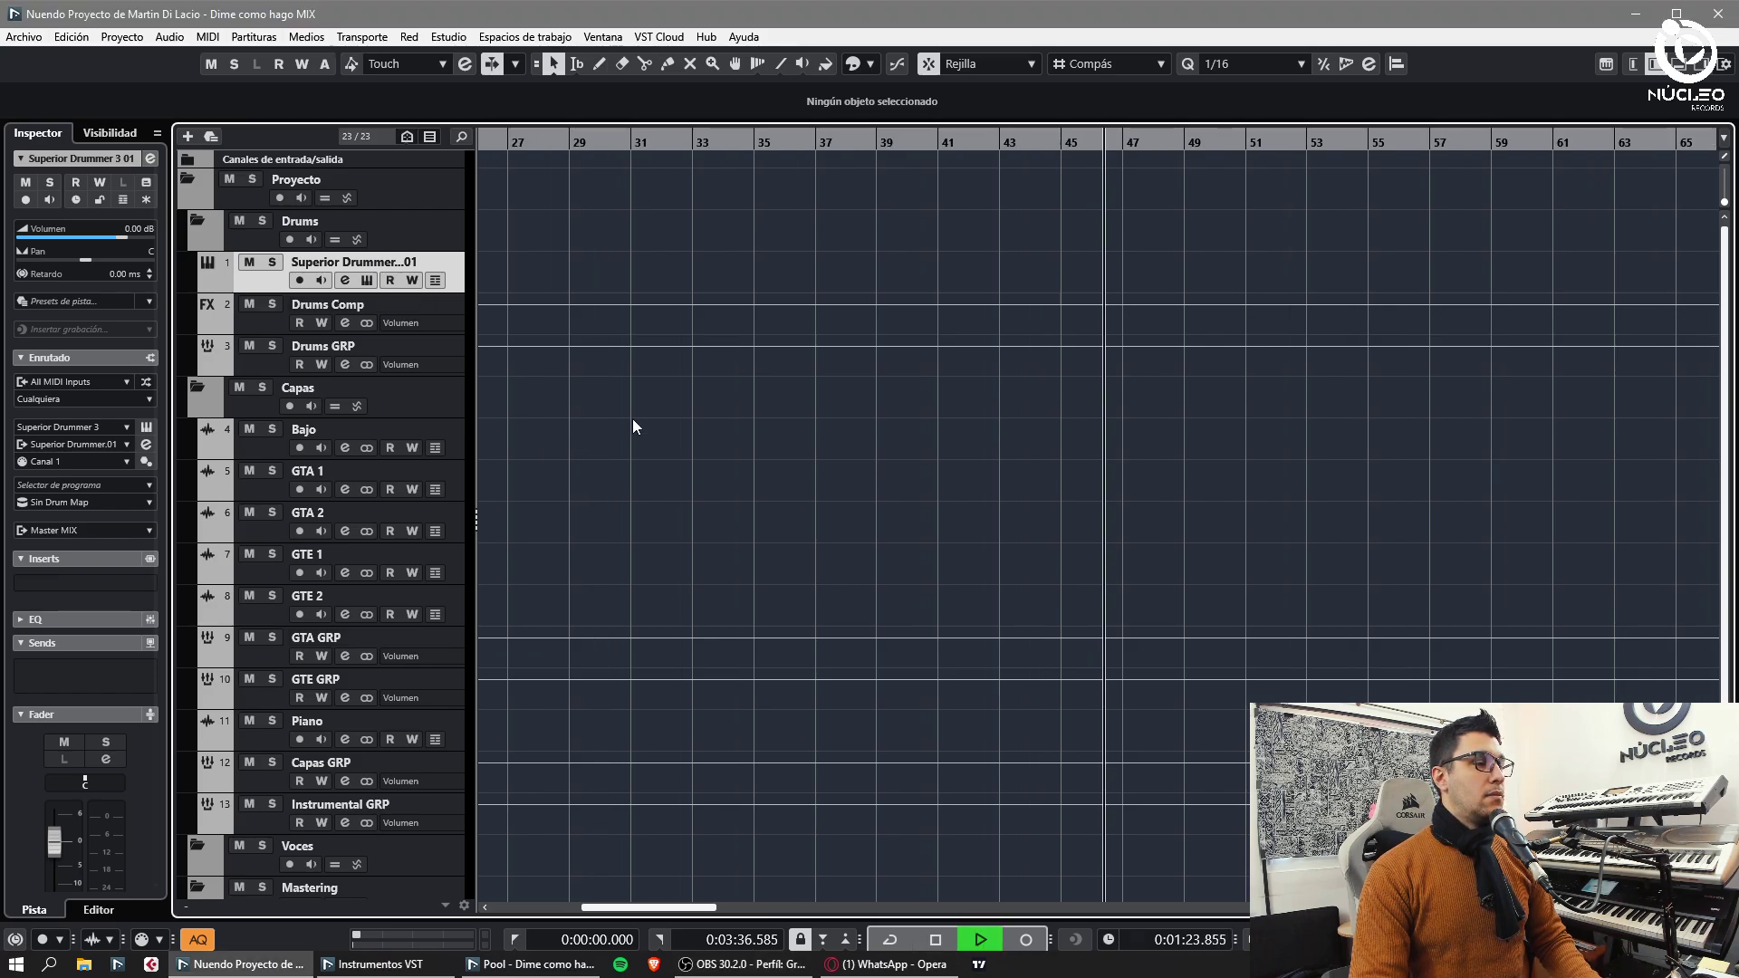
pyautogui.scroll(-3, 632, 419)
pyautogui.click(1002, 892)
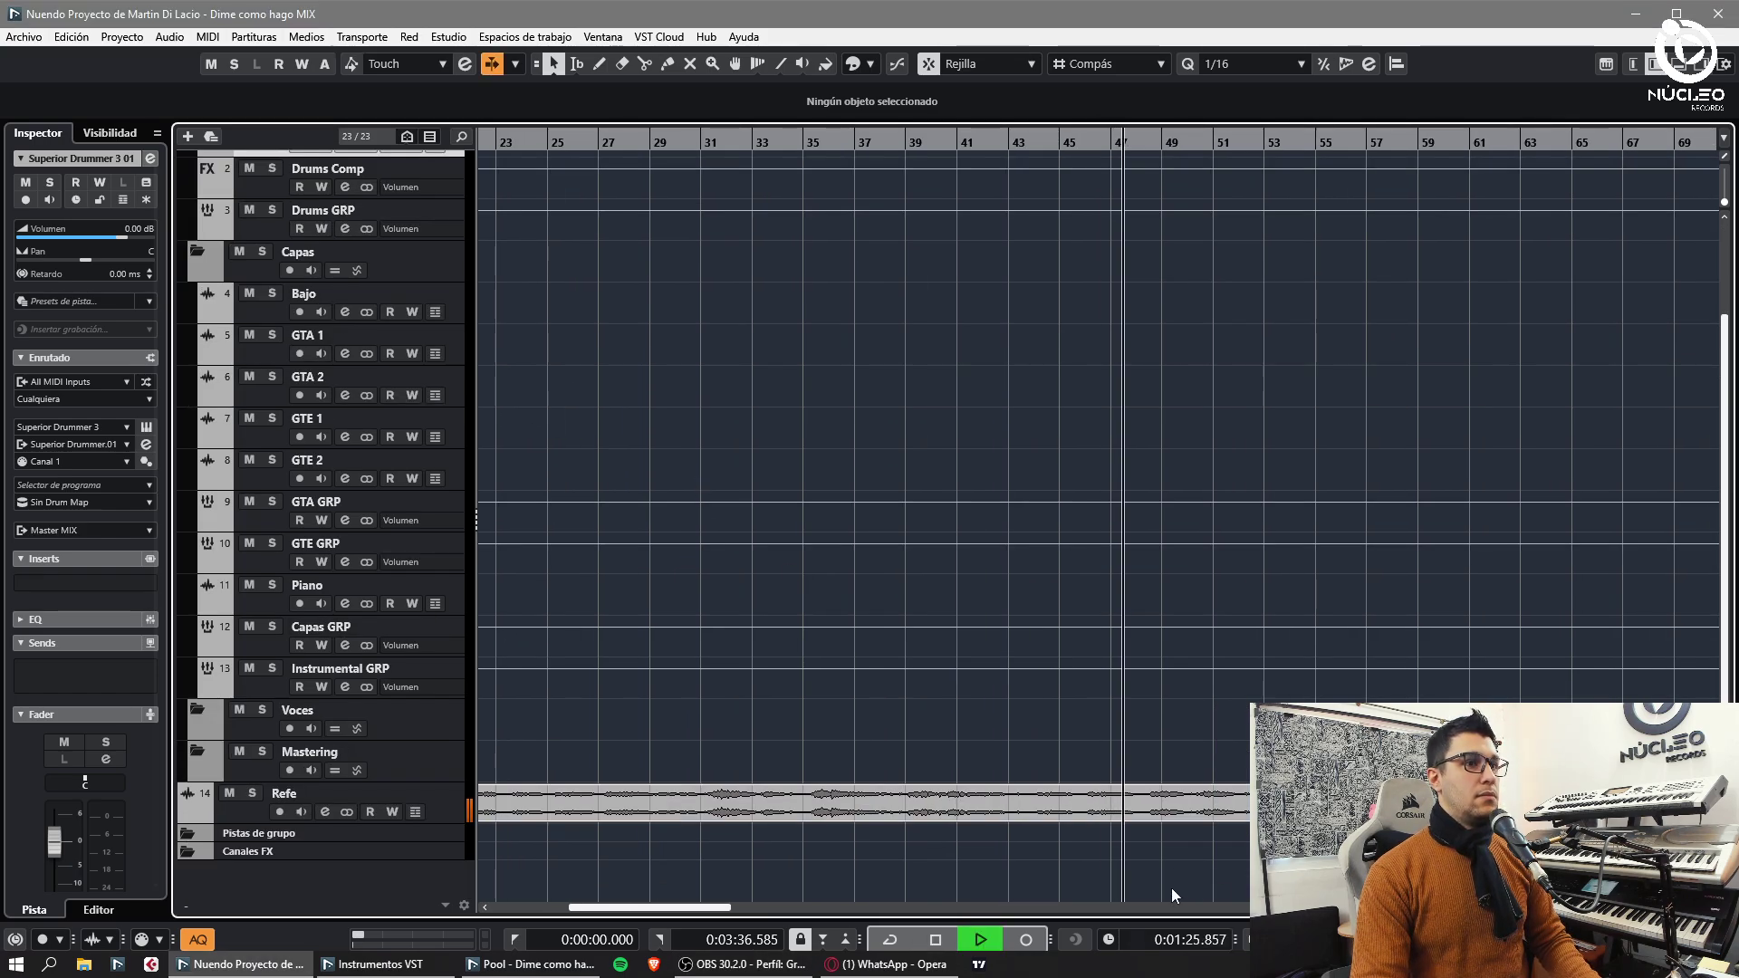
pyautogui.scroll(3, 627, 275)
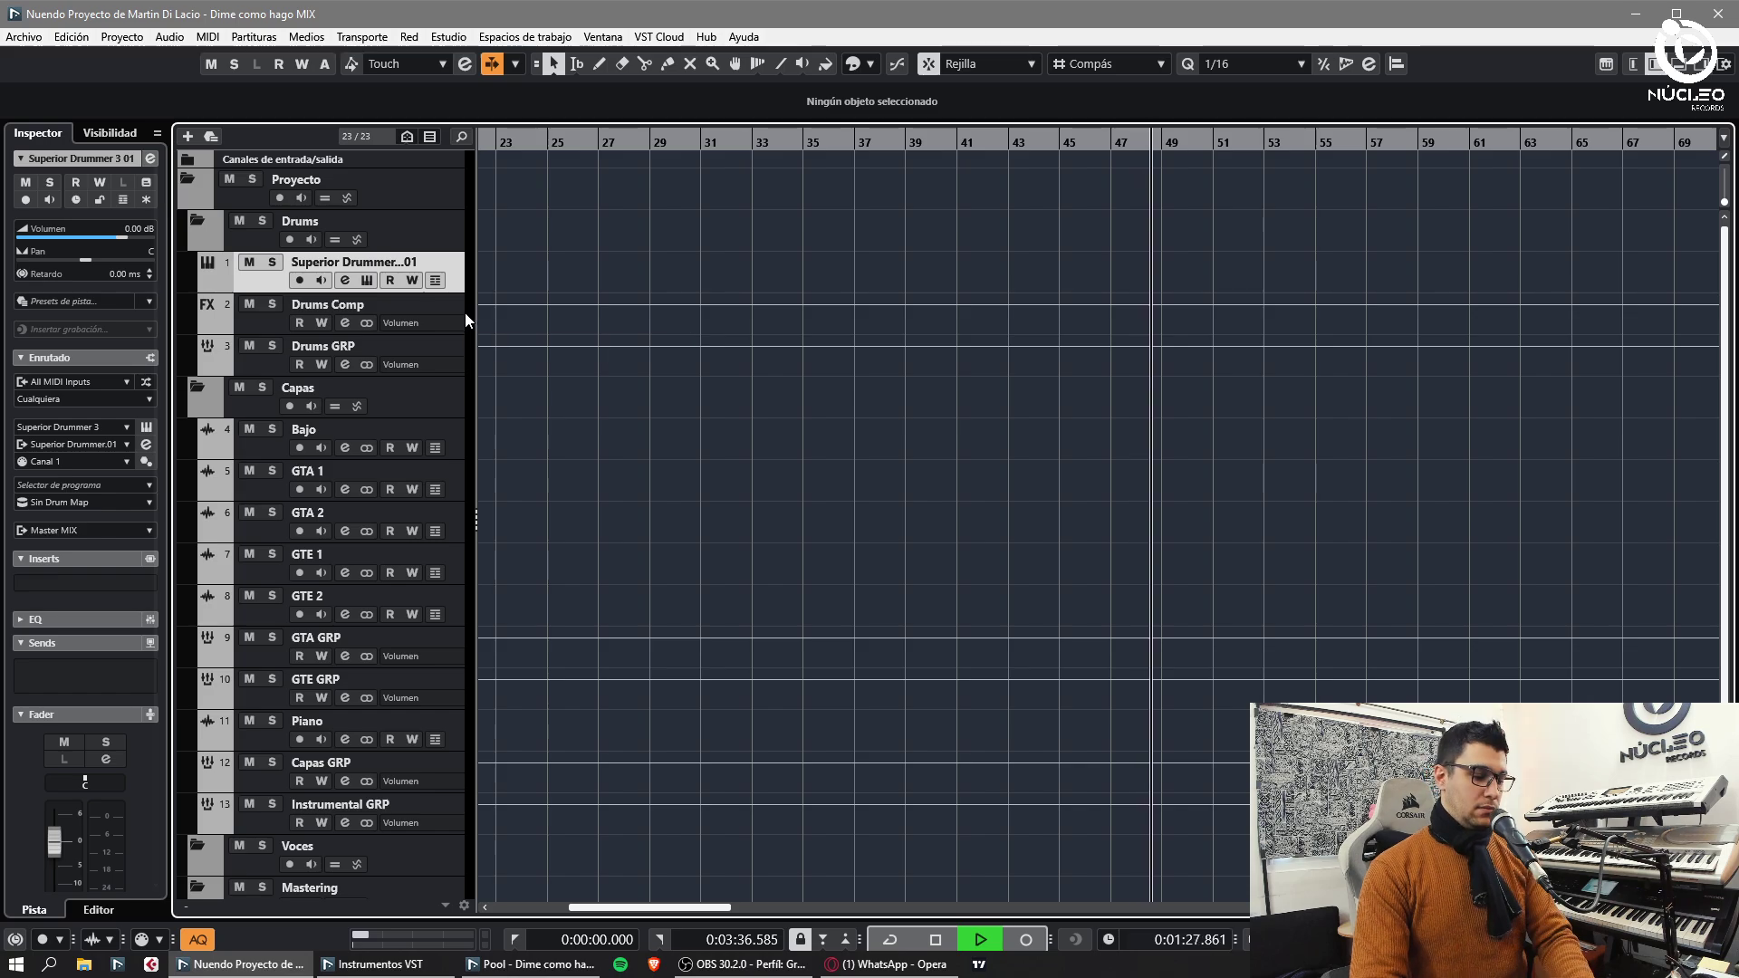
# - In the MixConsole, load the first saved BD track preset with the client's name onto the Superior Drummer 3 channel
pyautogui.press('F11')
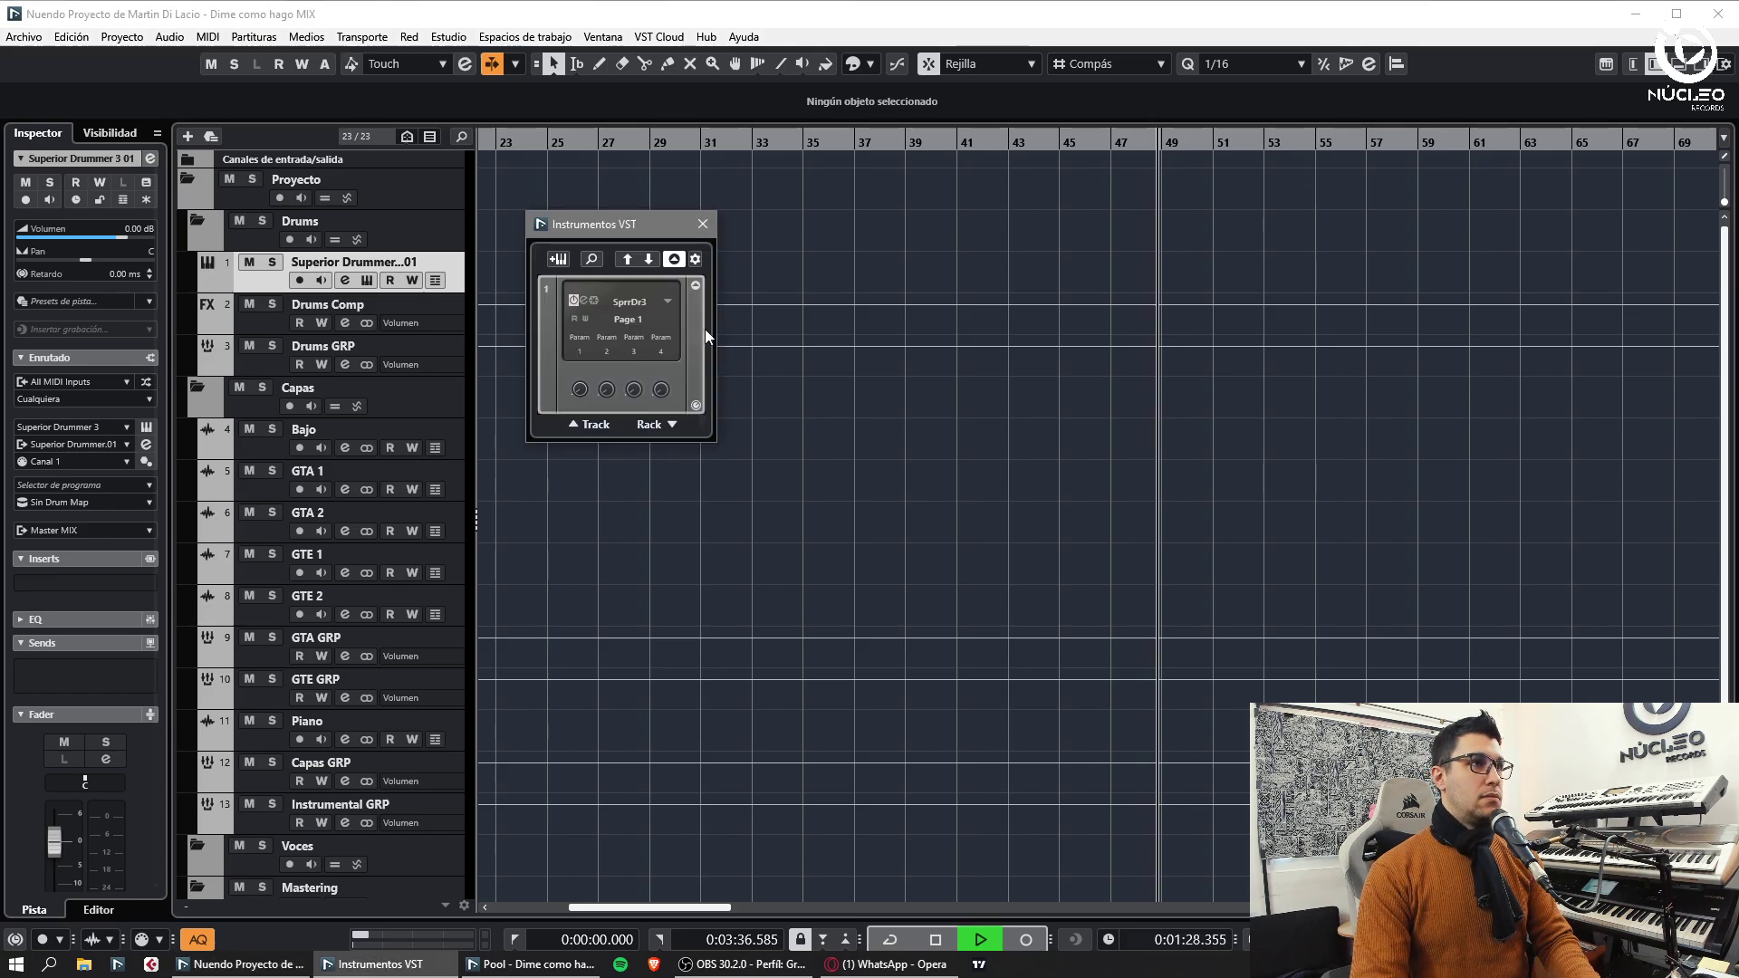
pyautogui.click(702, 223)
pyautogui.press('F3')
pyautogui.rightClick(831, 808)
pyautogui.click(912, 747)
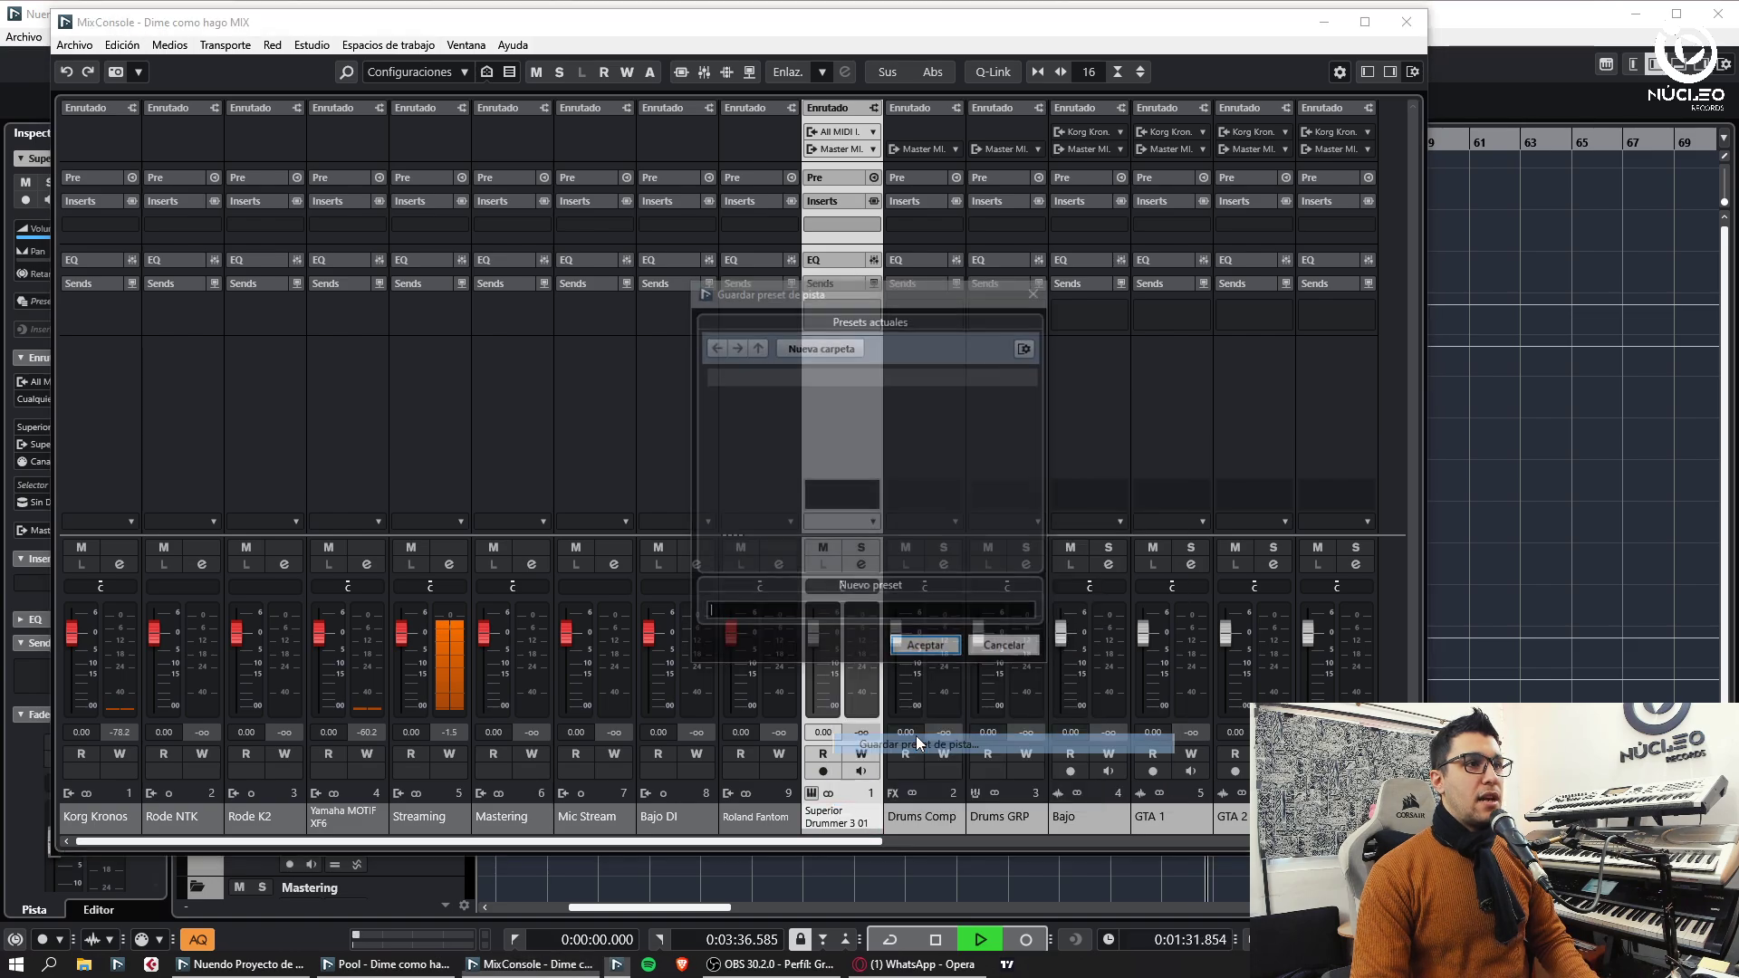
pyautogui.press('Escape')
pyautogui.rightClick(833, 819)
pyautogui.click(910, 737)
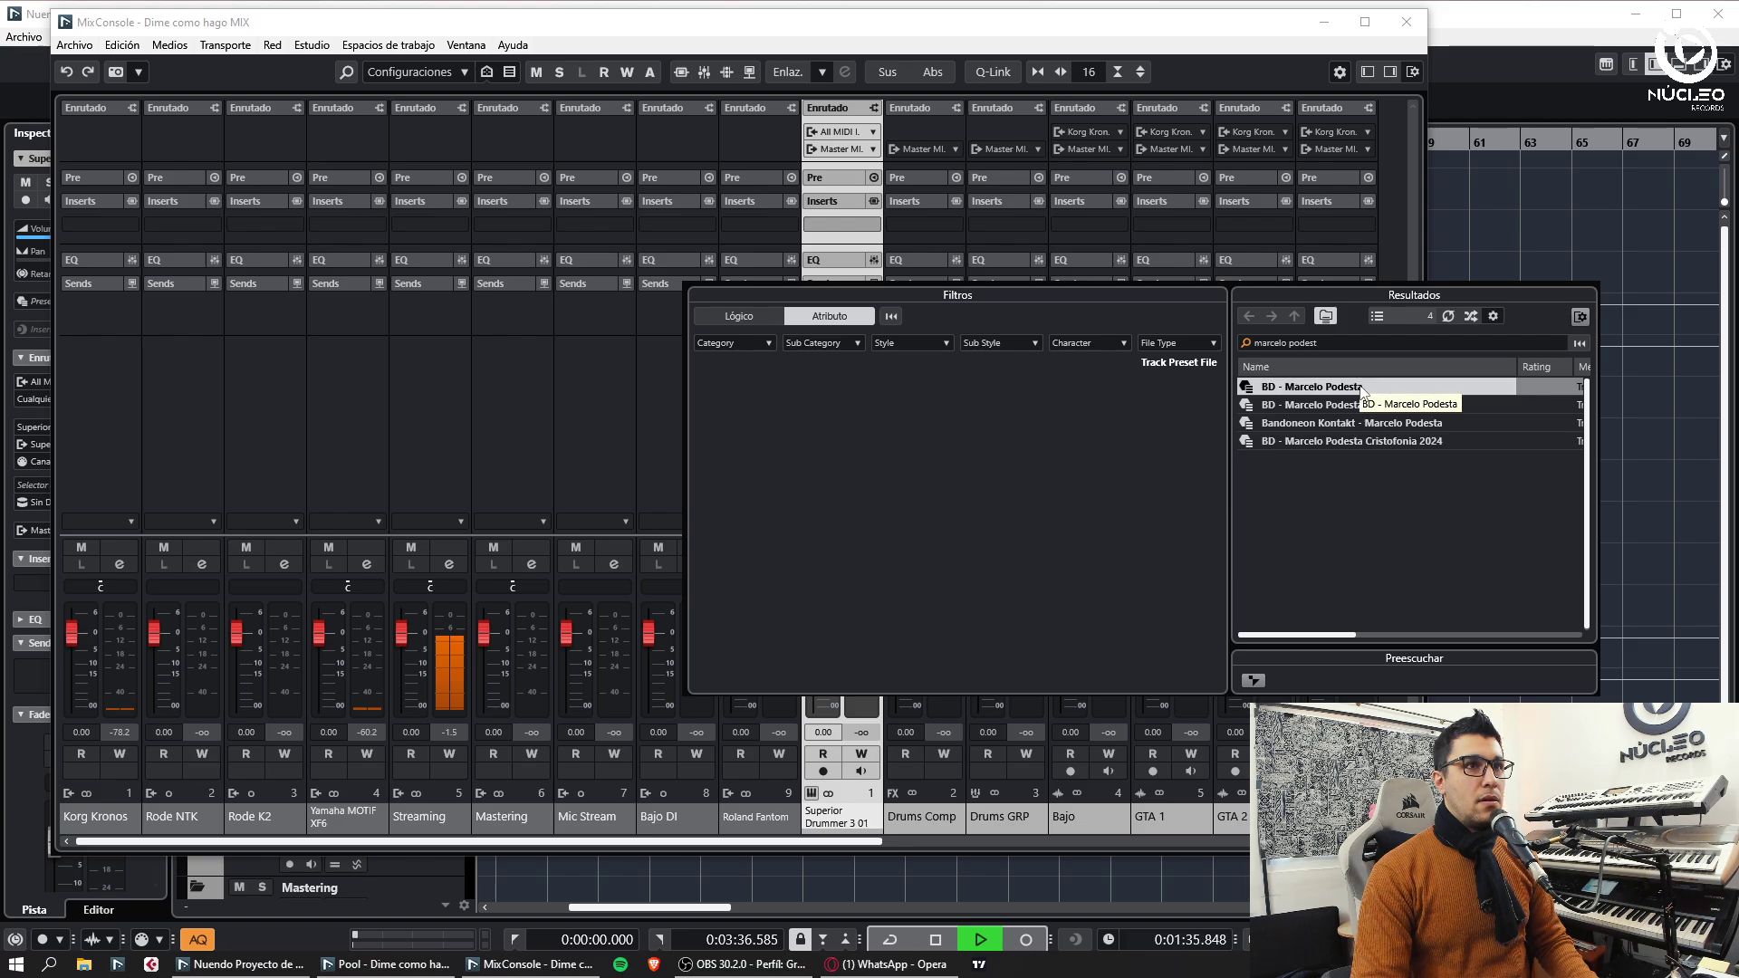
pyautogui.doubleClick(1361, 388)
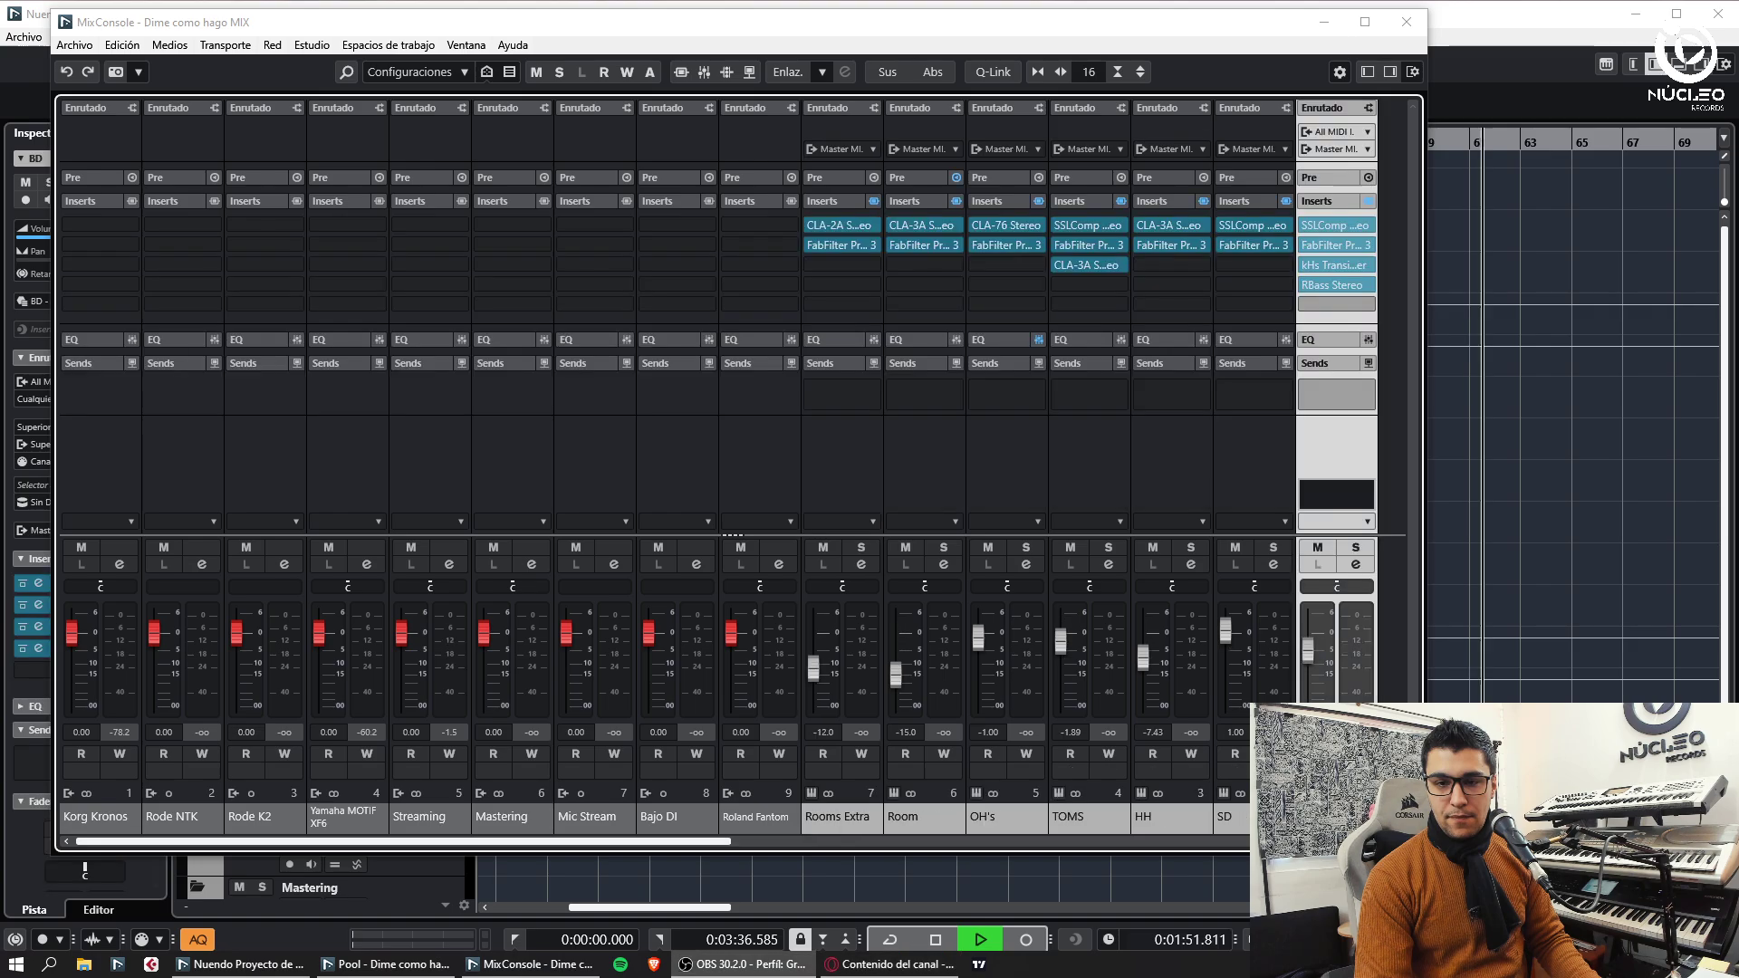
pyautogui.click(1407, 22)
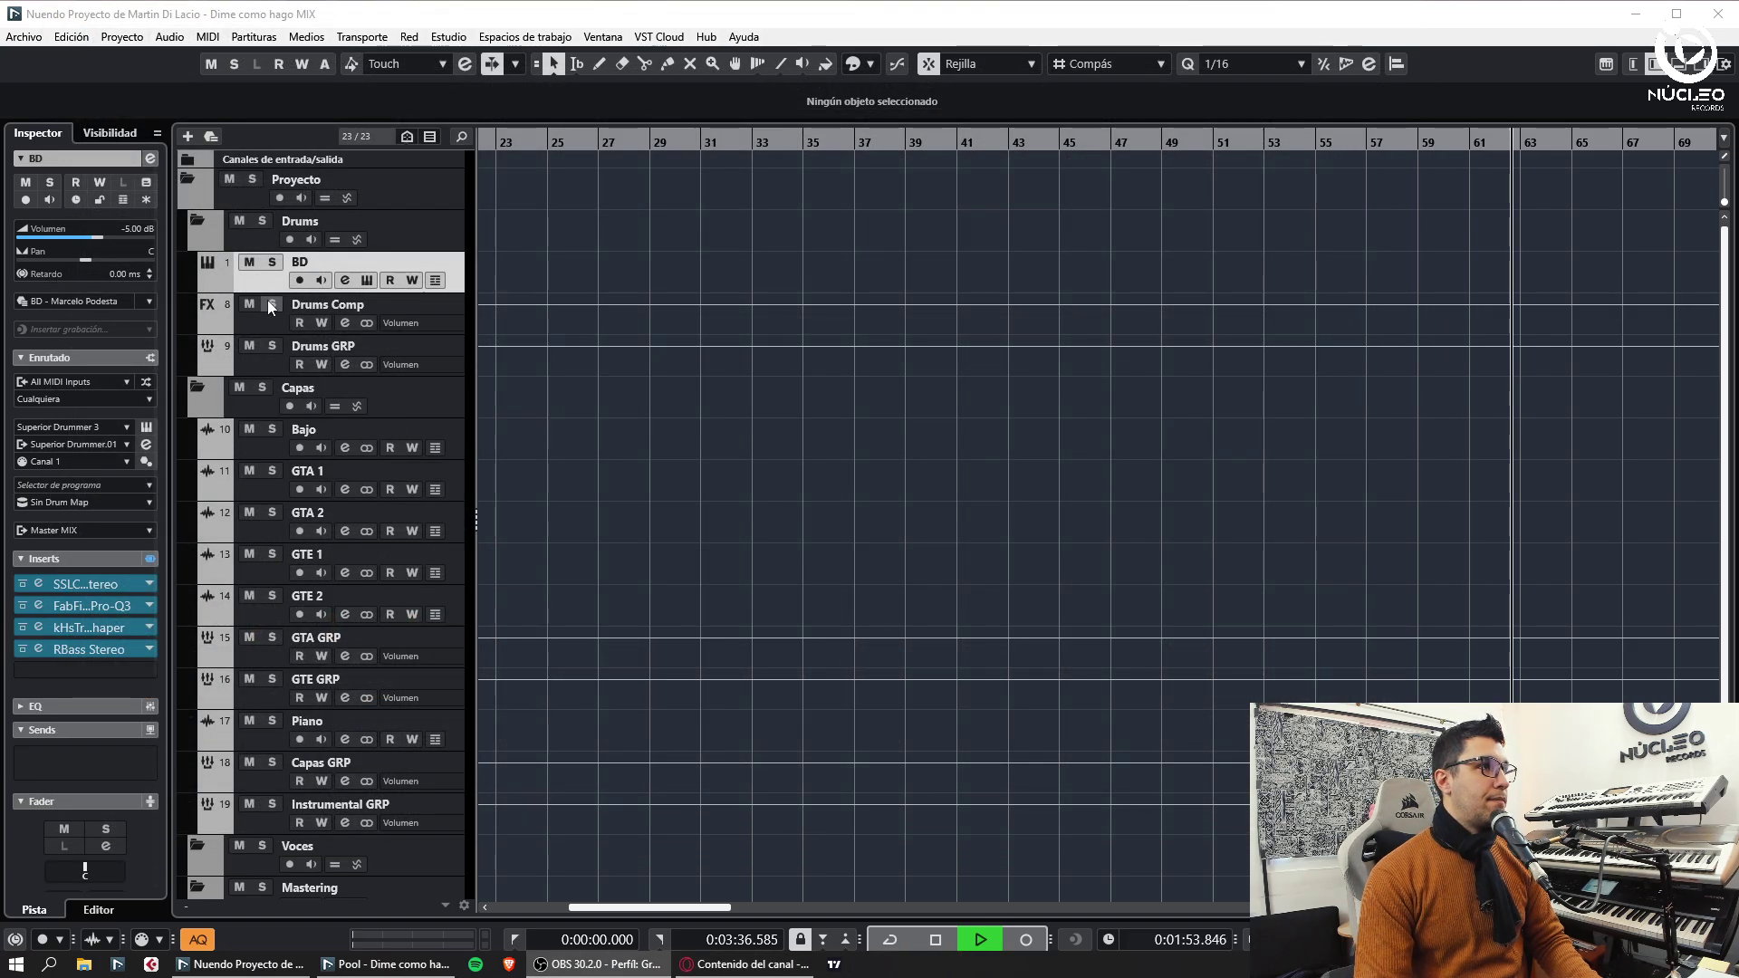
# - Route the outputs of the MixConsole channels from BD through Drums Comp to the Drums GRP group
pyautogui.press('F3')
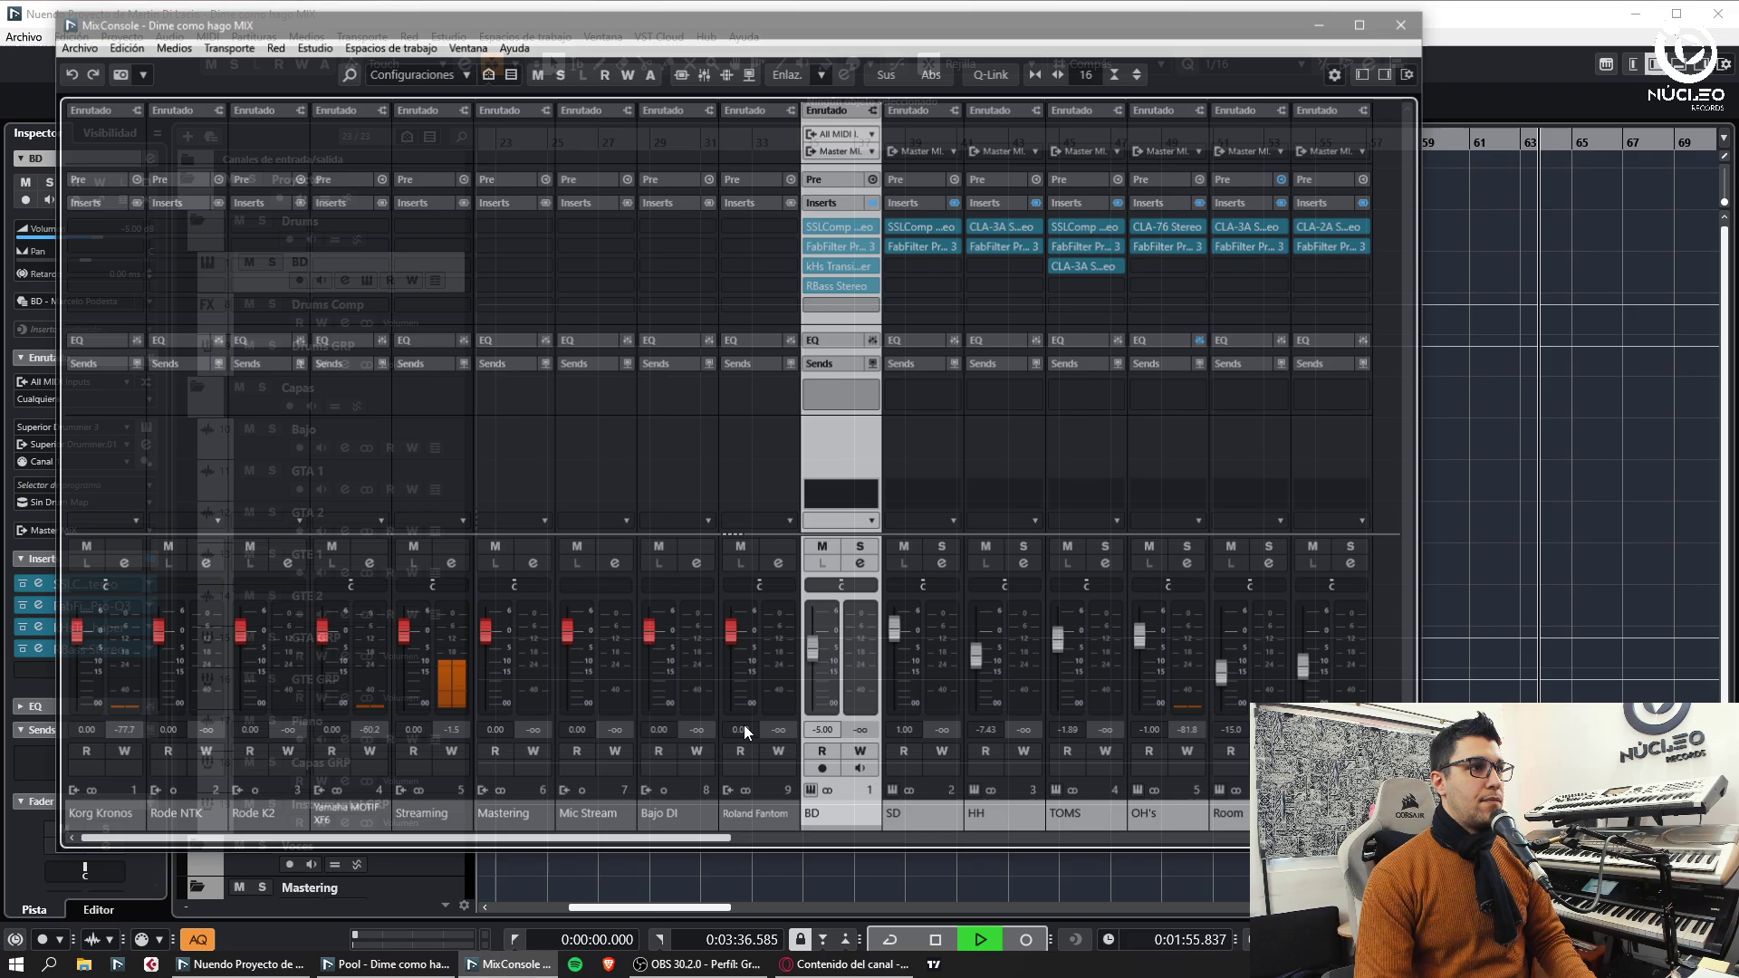
pyautogui.moveTo(693, 842); pyautogui.dragTo(940, 843)
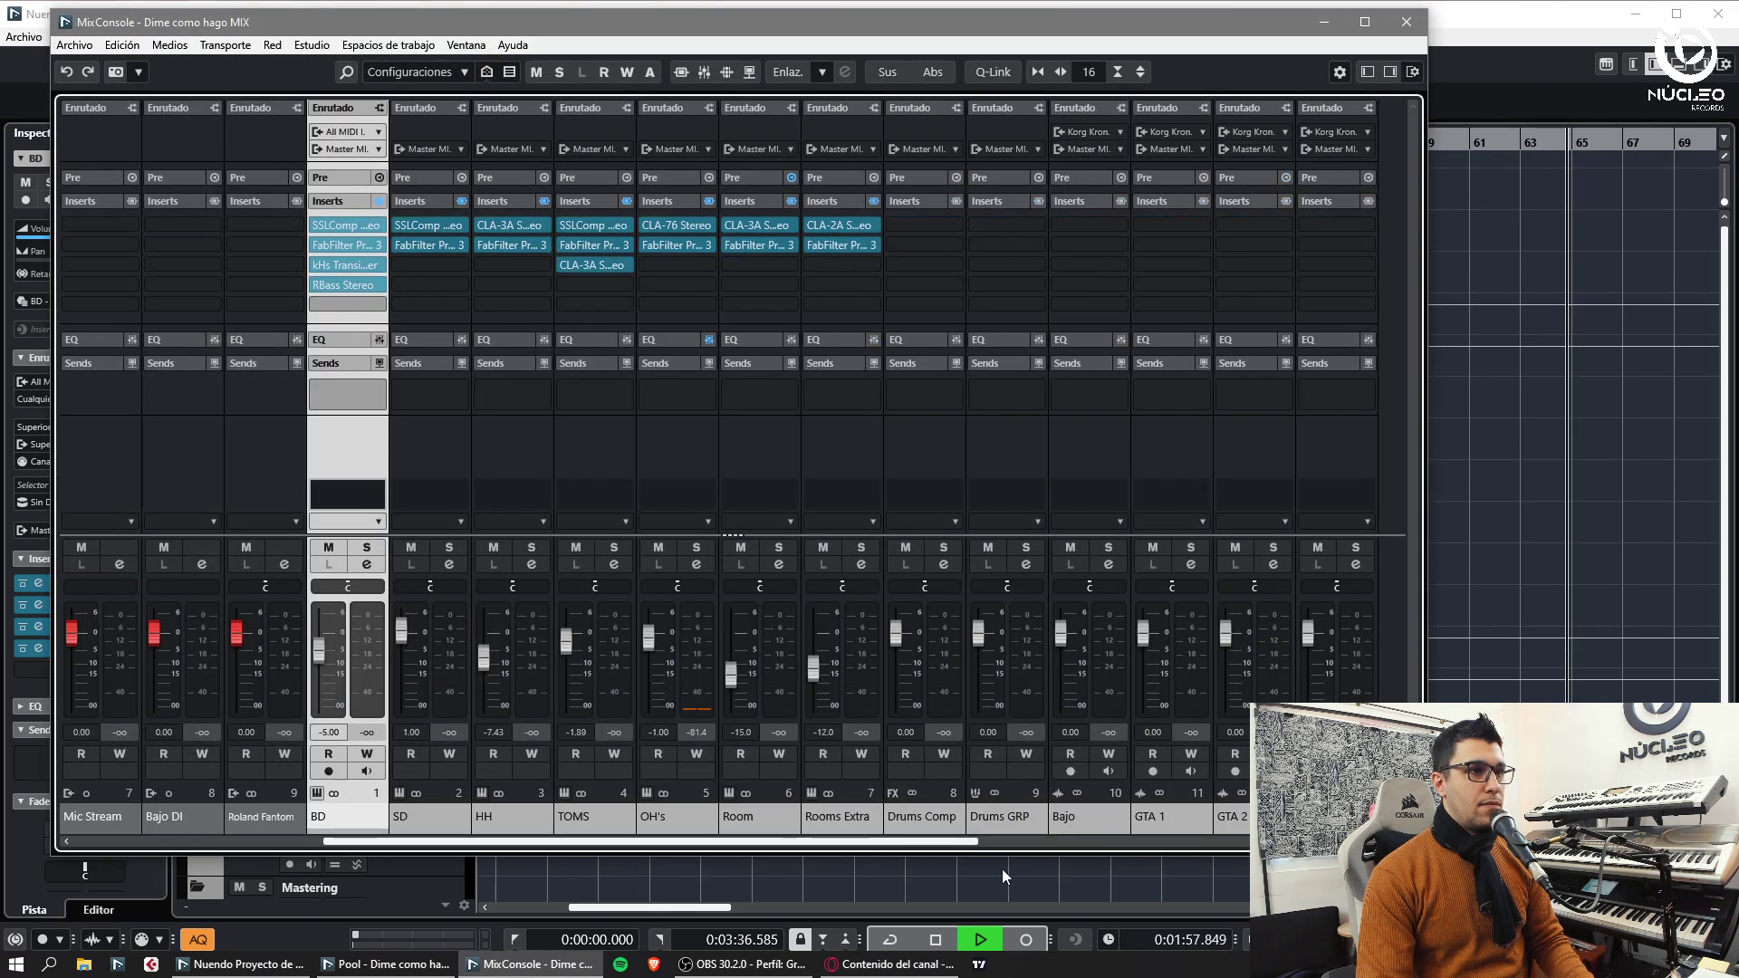
pyautogui.keyDown('shift'); pyautogui.click(916, 816); pyautogui.keyUp('shift')
pyautogui.keyDown('alt'); pyautogui.keyDown('shift'); pyautogui.click(933, 150); pyautogui.keyUp('shift'); pyautogui.keyUp('alt')
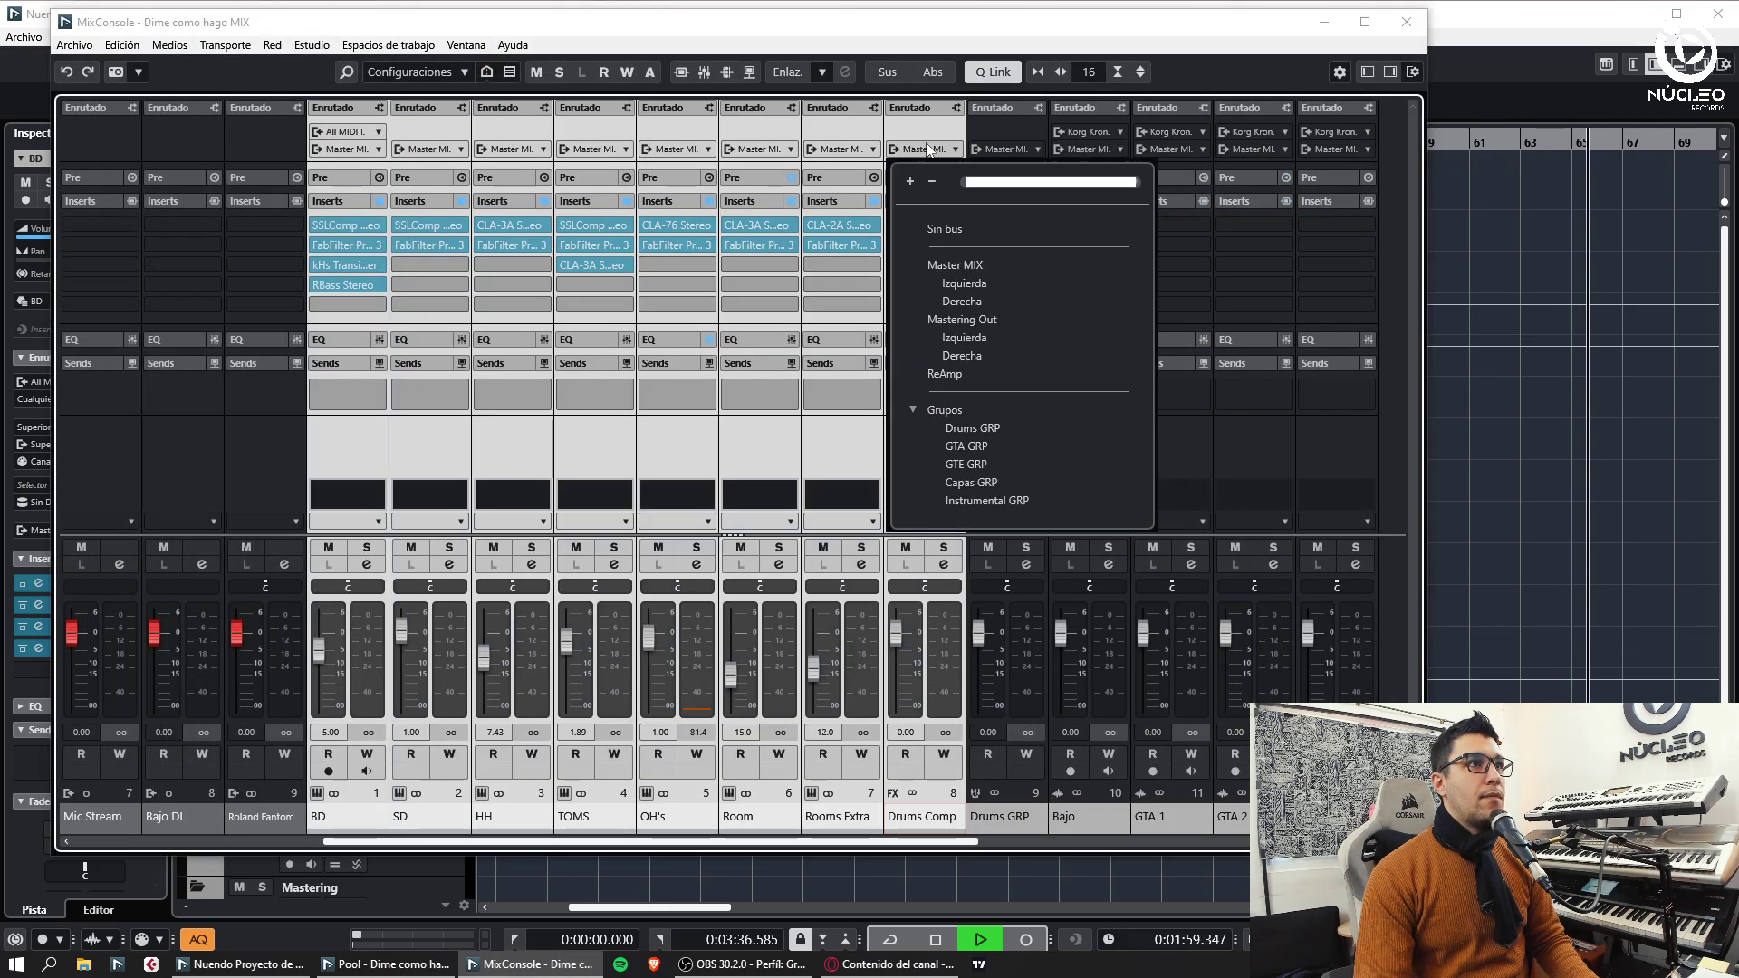
pyautogui.keyDown('alt'); pyautogui.keyDown('shift'); pyautogui.click(977, 430); pyautogui.keyUp('shift'); pyautogui.keyUp('alt')
# - Add a send to Drums Comp on all seven drum channels from BD through Rooms Extra
pyautogui.click(813, 820)
pyautogui.keyDown('shift'); pyautogui.click(341, 818); pyautogui.keyUp('shift')
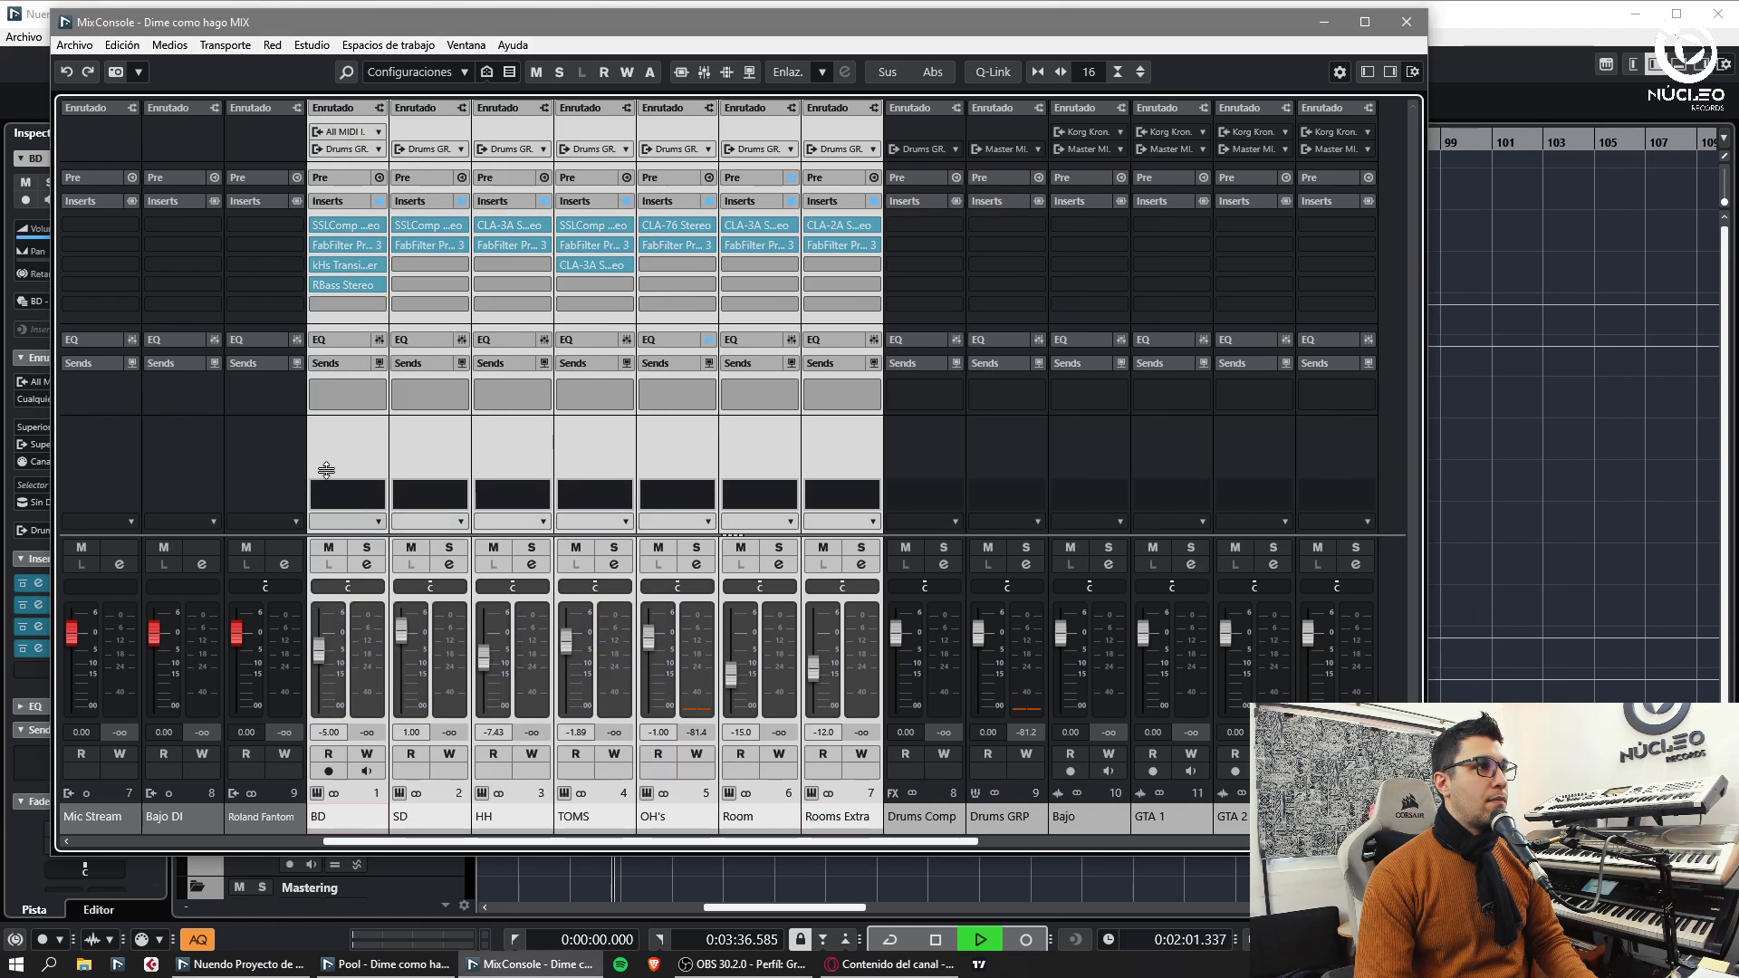
pyautogui.keyDown('alt'); pyautogui.keyDown('shift'); pyautogui.click(349, 391); pyautogui.keyUp('shift'); pyautogui.keyUp('alt')
pyautogui.keyDown('alt'); pyautogui.keyDown('shift'); pyautogui.click(384, 488); pyautogui.keyUp('shift'); pyautogui.keyUp('alt')
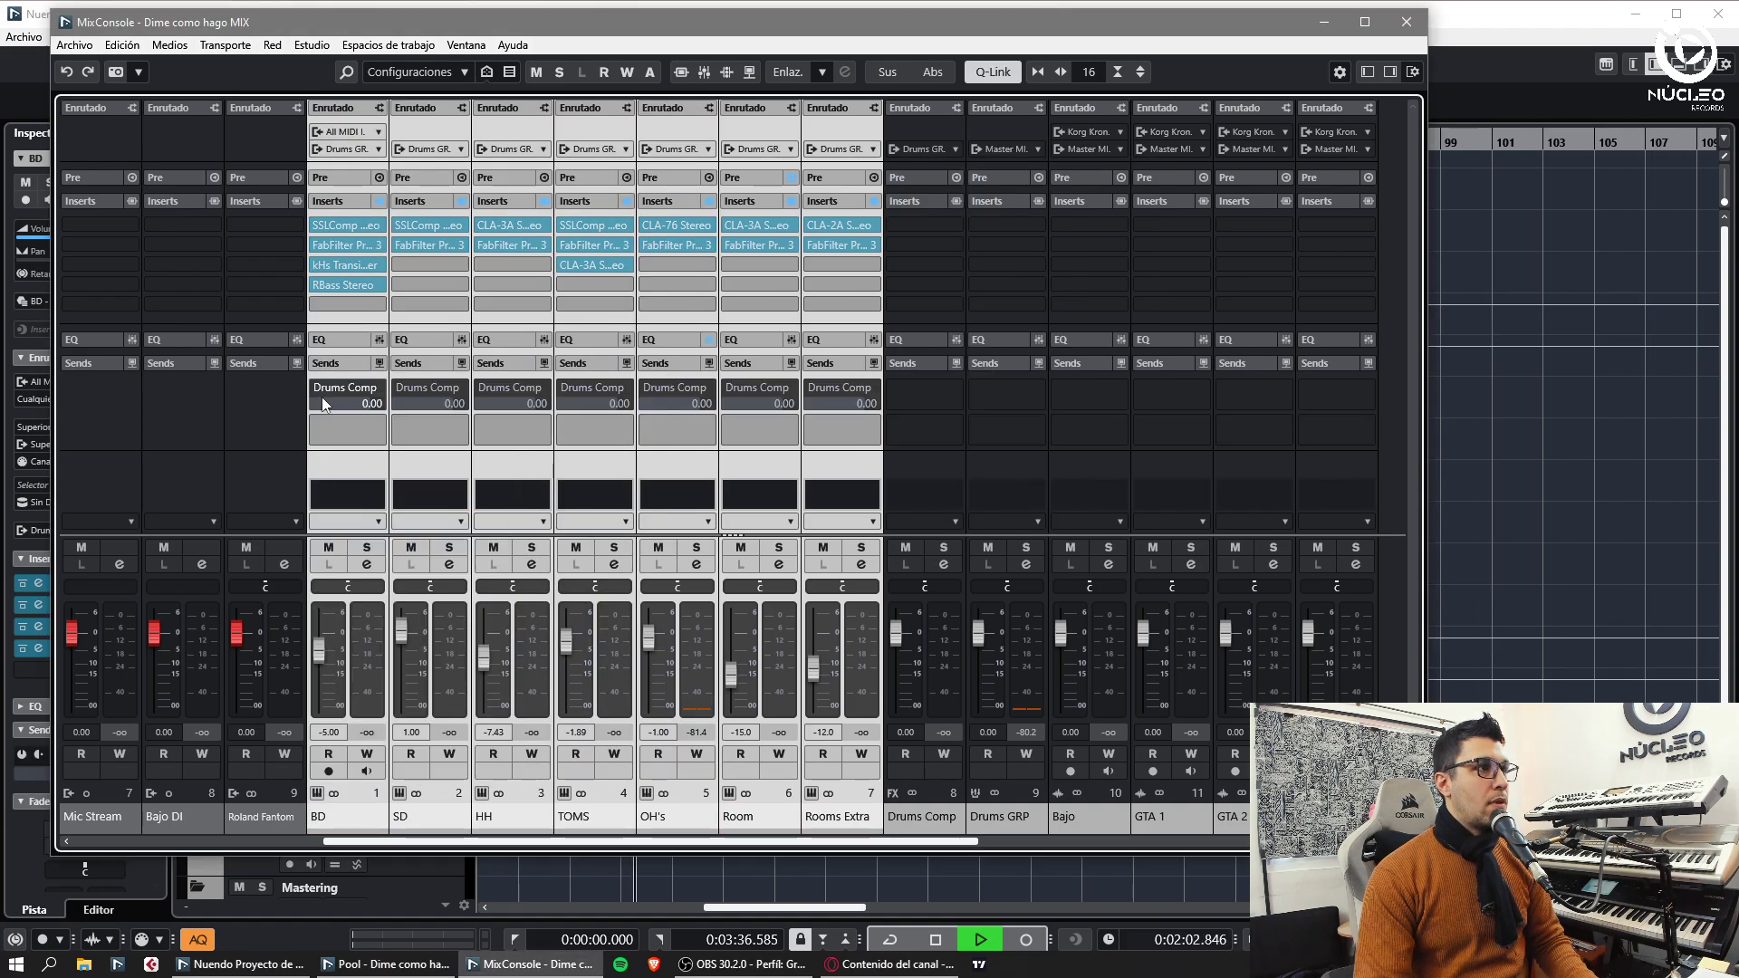
# - Insert the Avalon VT-747SP on the Drums Comp channel and load its Drum Bus Parallel Processing A preset
pyautogui.click(919, 222)
pyautogui.press('Escape')
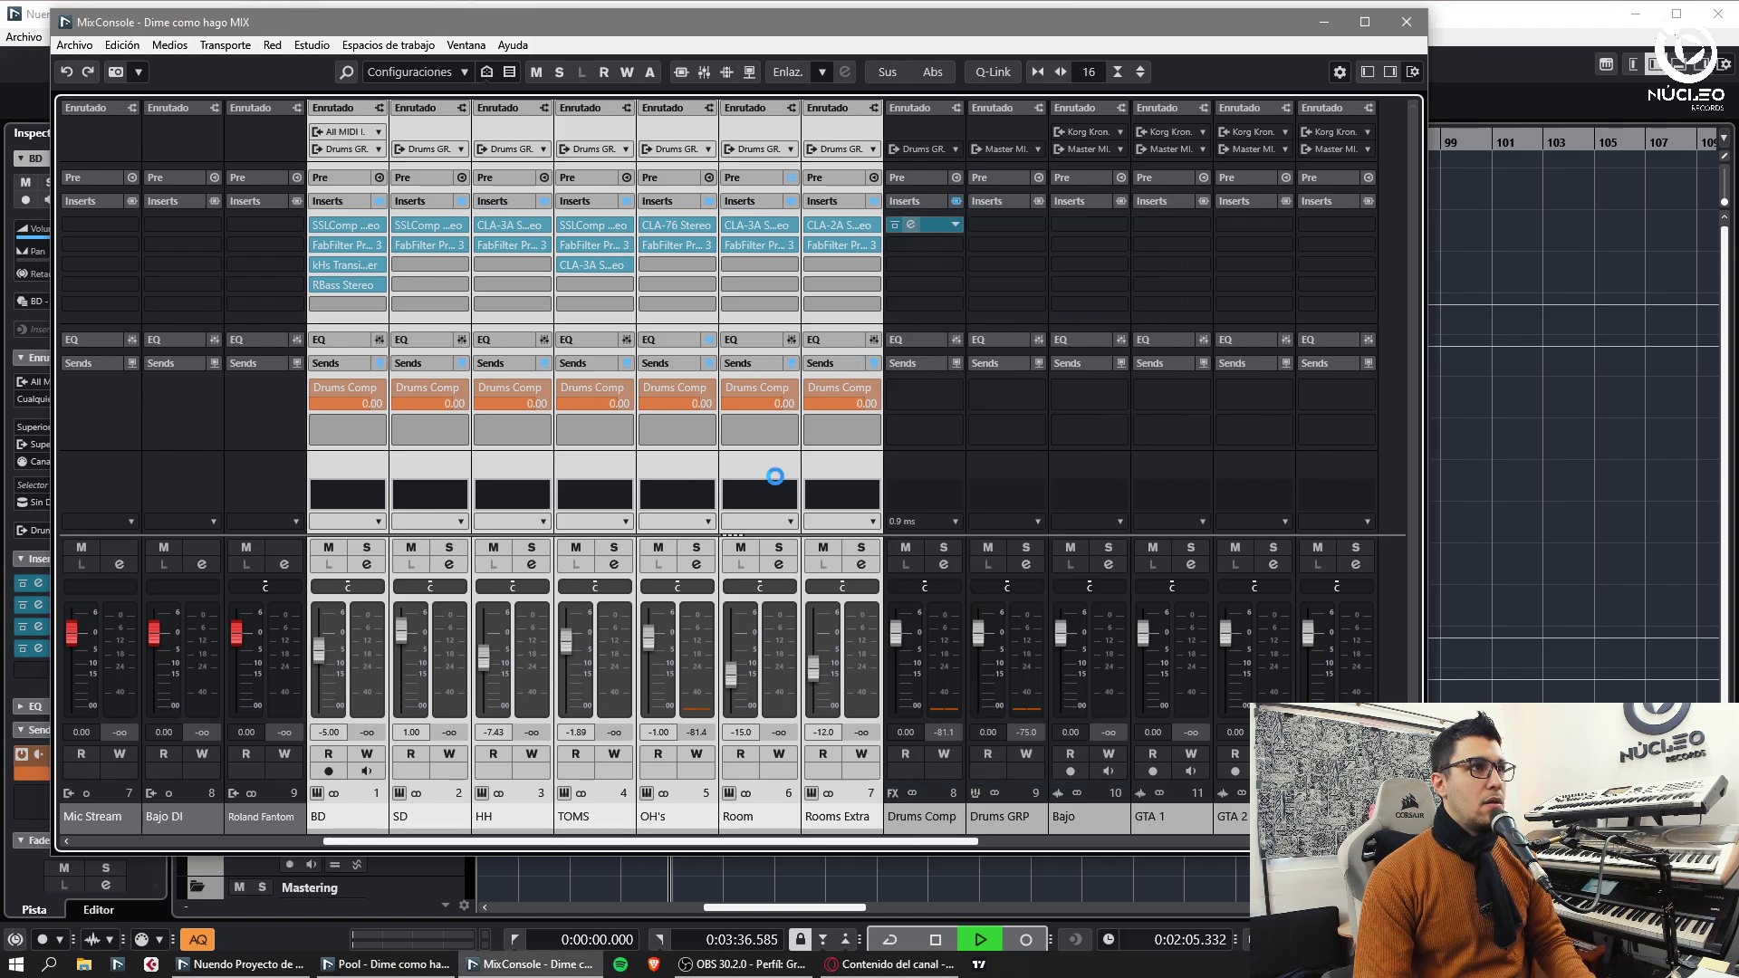
pyautogui.click(698, 622)
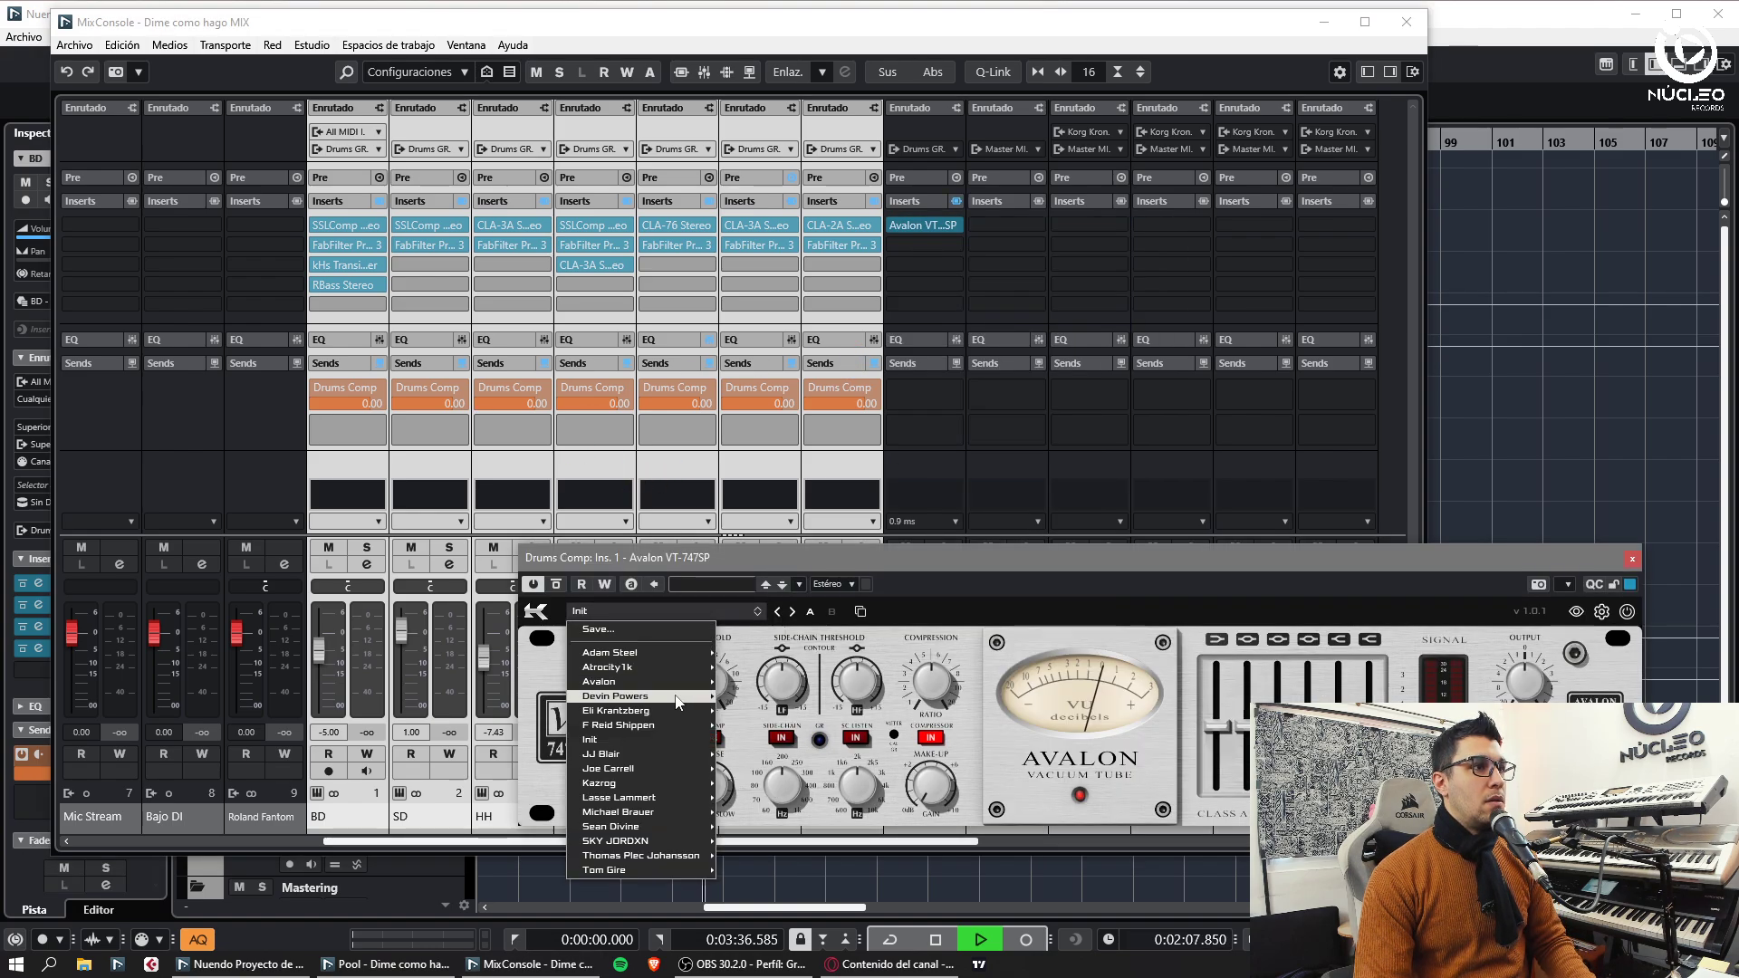
pyautogui.moveTo(672, 712)
pyautogui.click(806, 537)
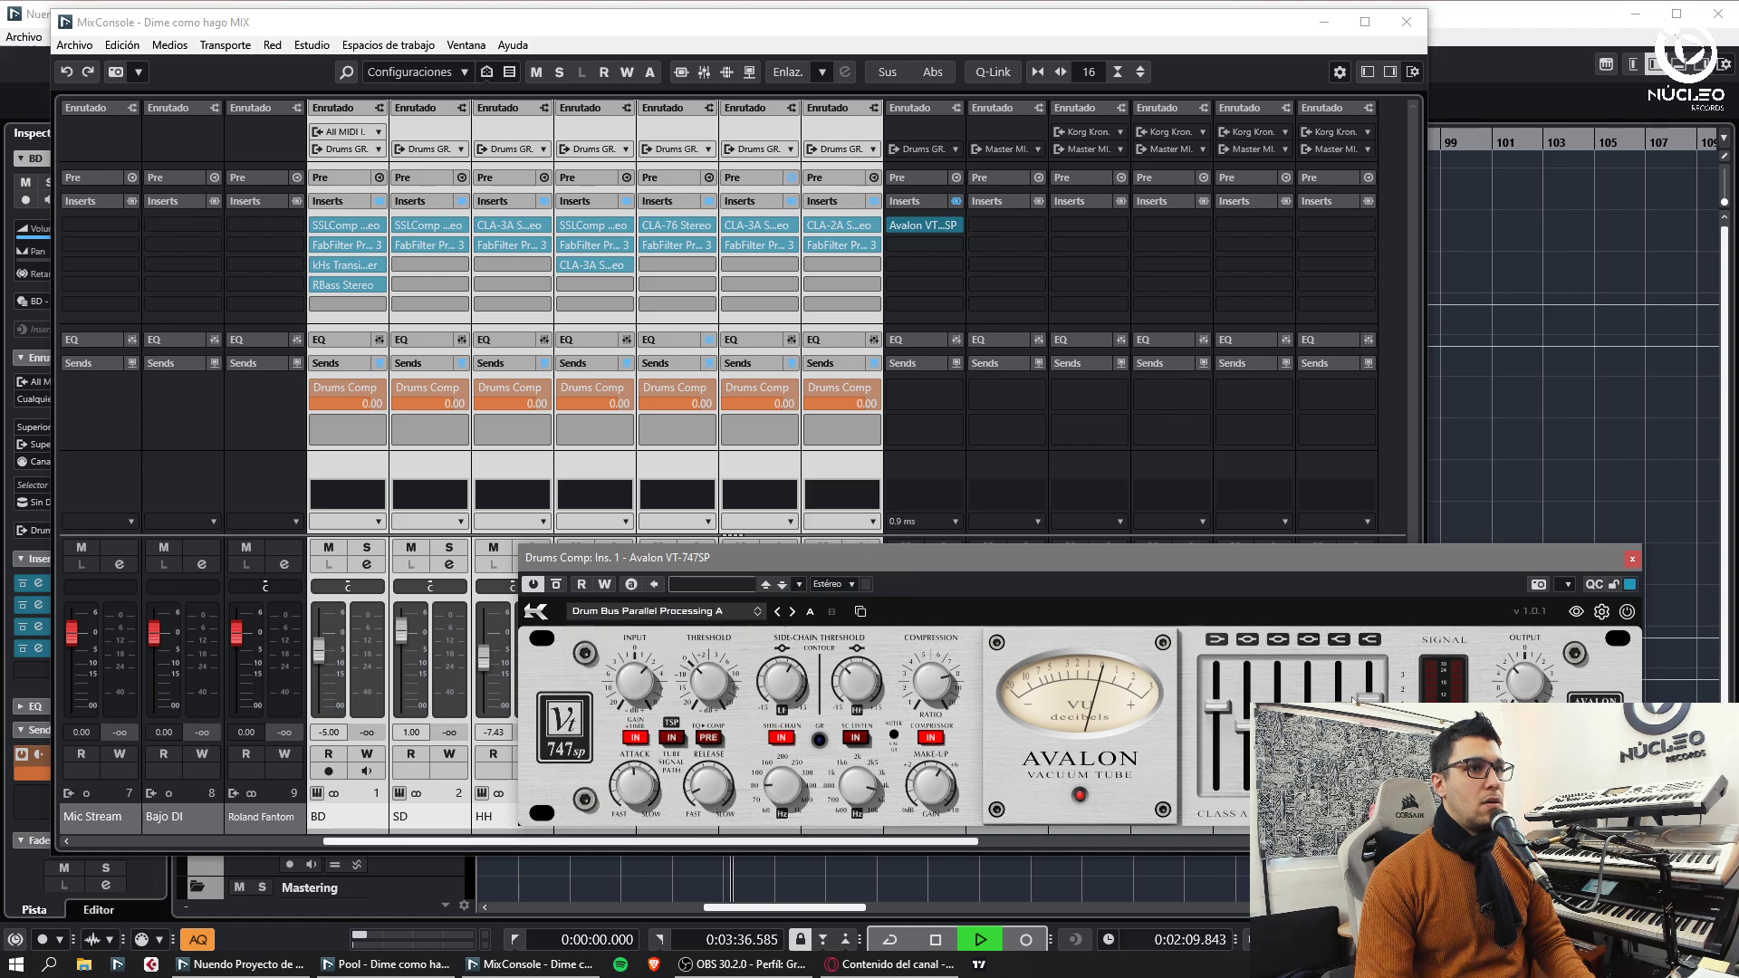
pyautogui.click(1629, 558)
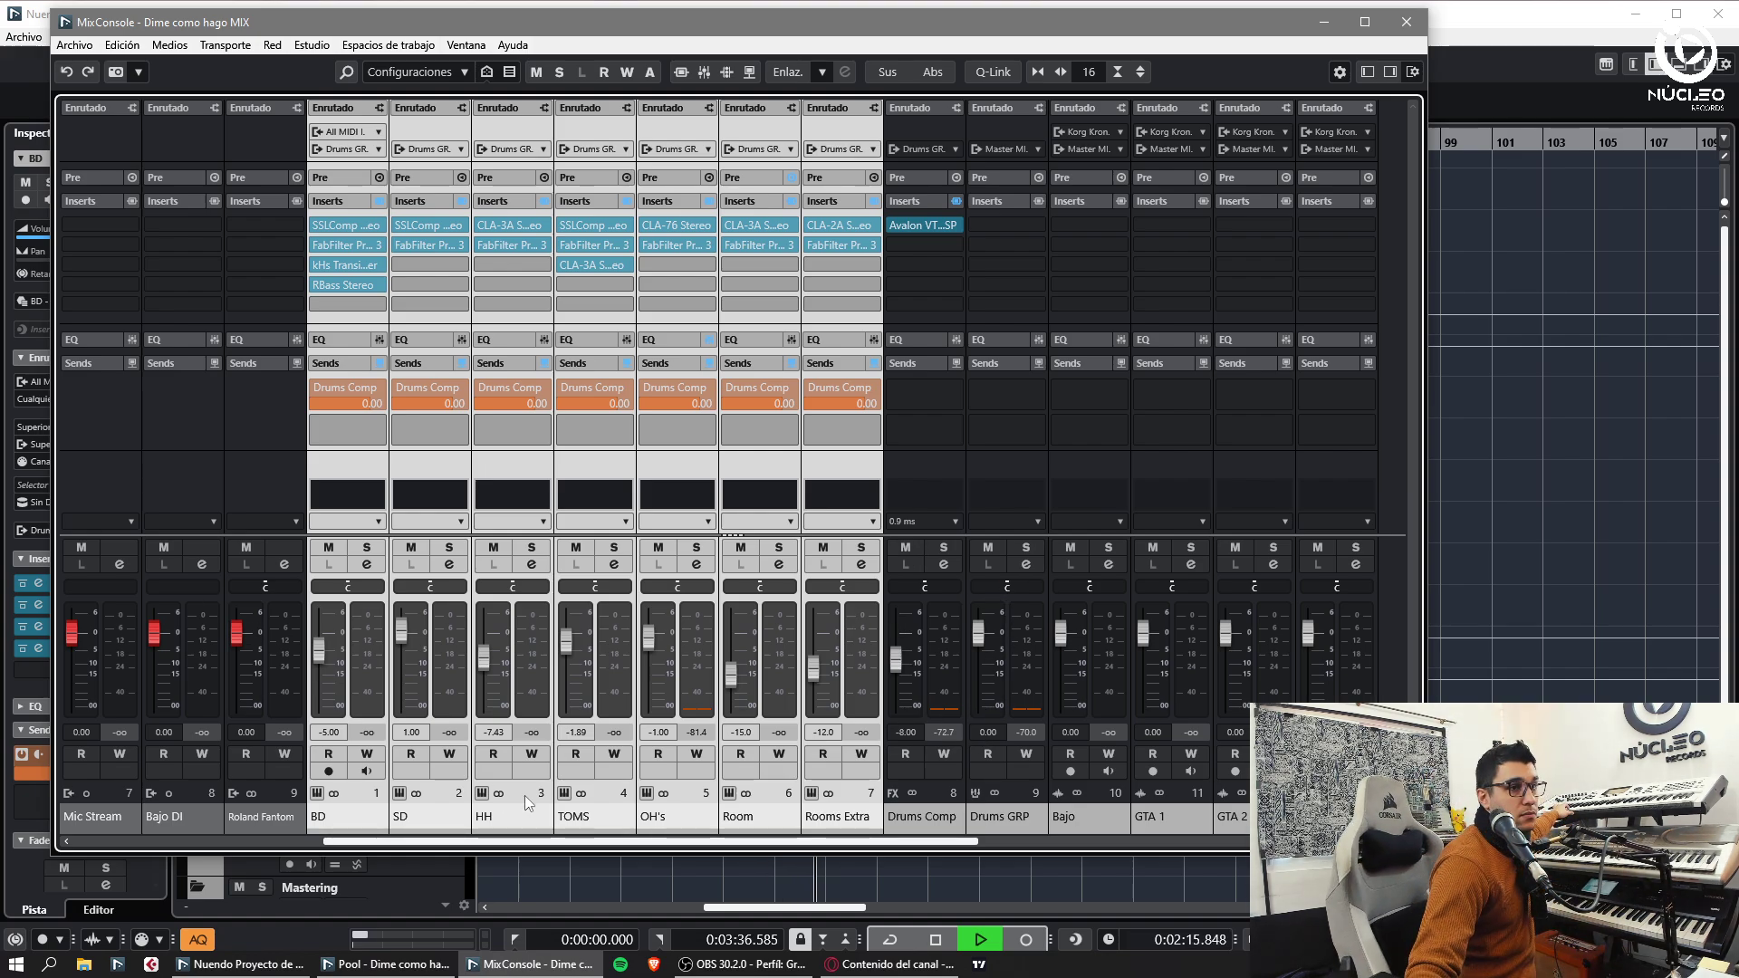
# - Record-enable the BD channel, set the Drums Comp volume to -2 dB and close the MixConsole
pyautogui.click(329, 771)
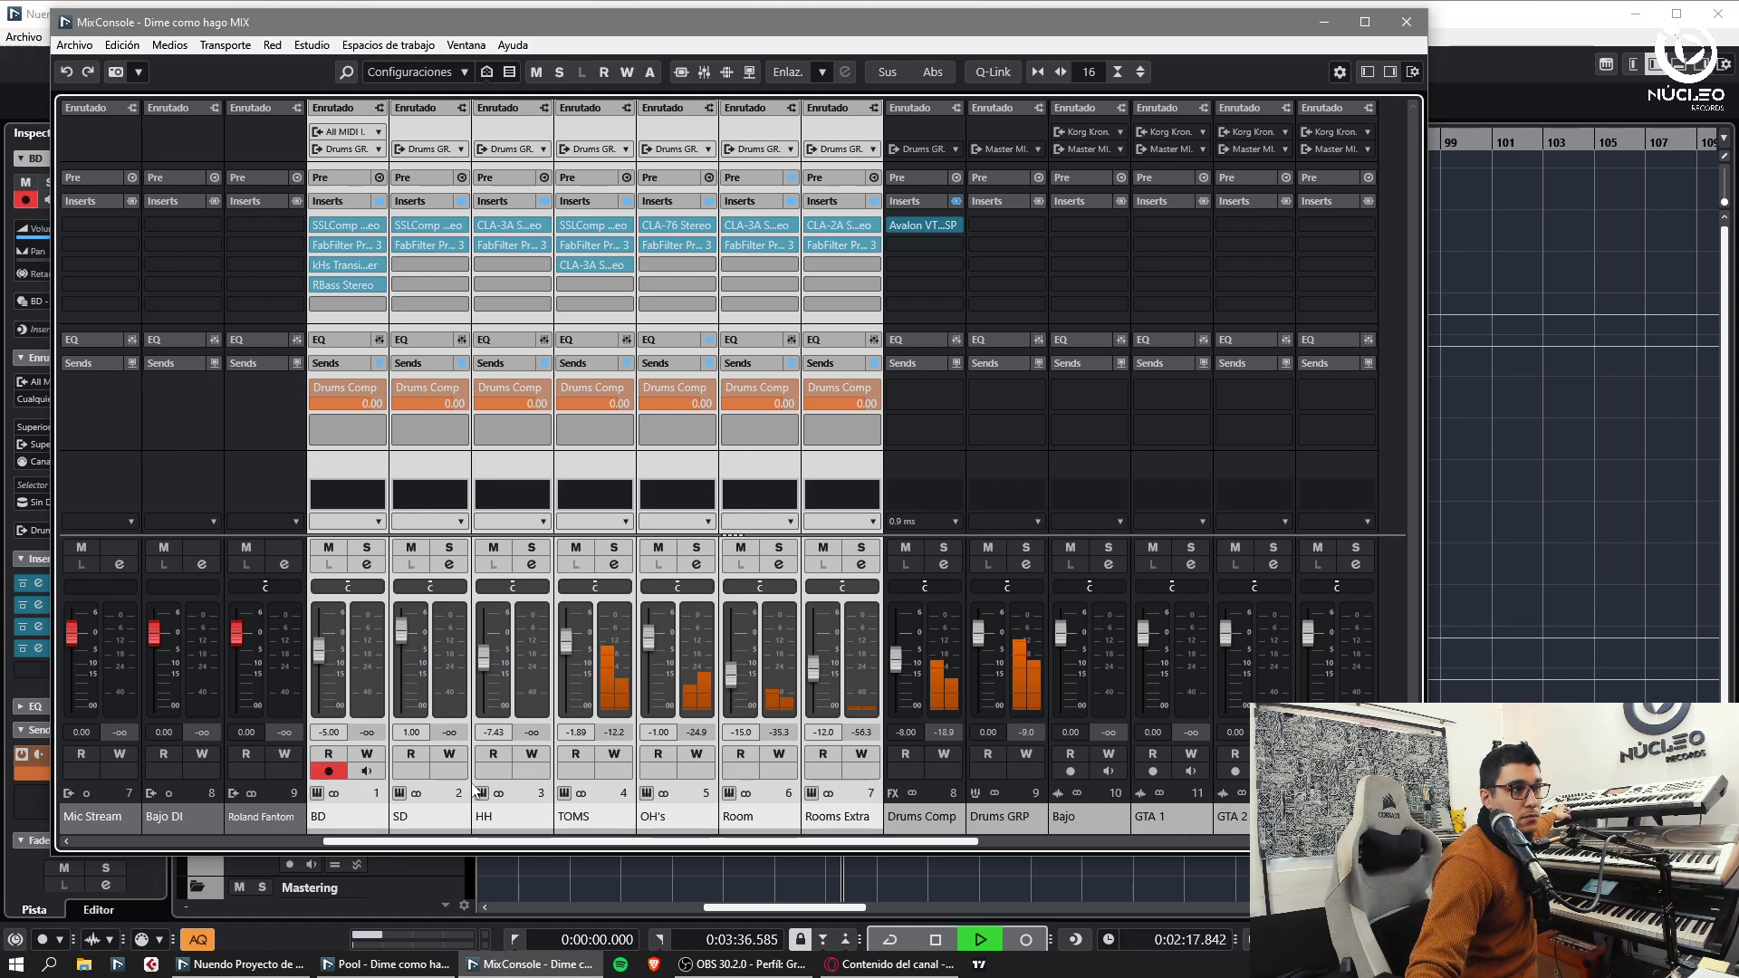
pyautogui.doubleClick(905, 734)
pyautogui.write('-2')
pyautogui.press('Return')
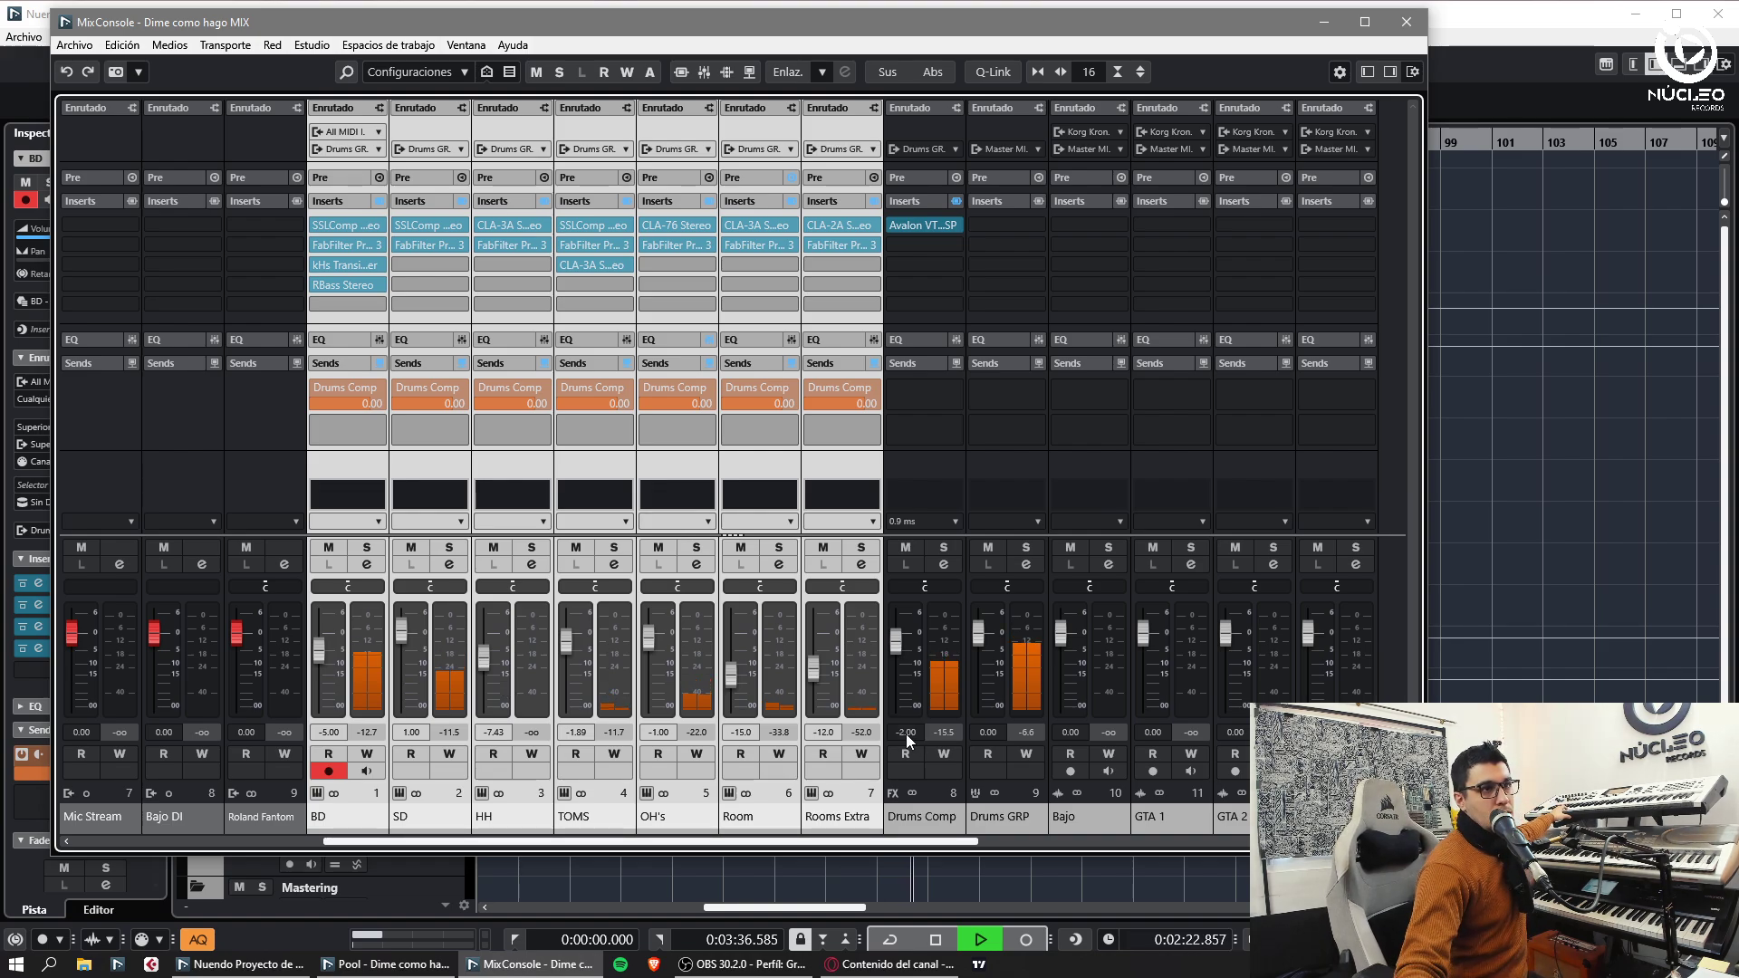
pyautogui.click(1406, 22)
# - Play the Refe reference audio from the project start and tap the tempo to 129.750 BPM
pyautogui.scroll(-5, 634, 534)
pyautogui.press('Home')
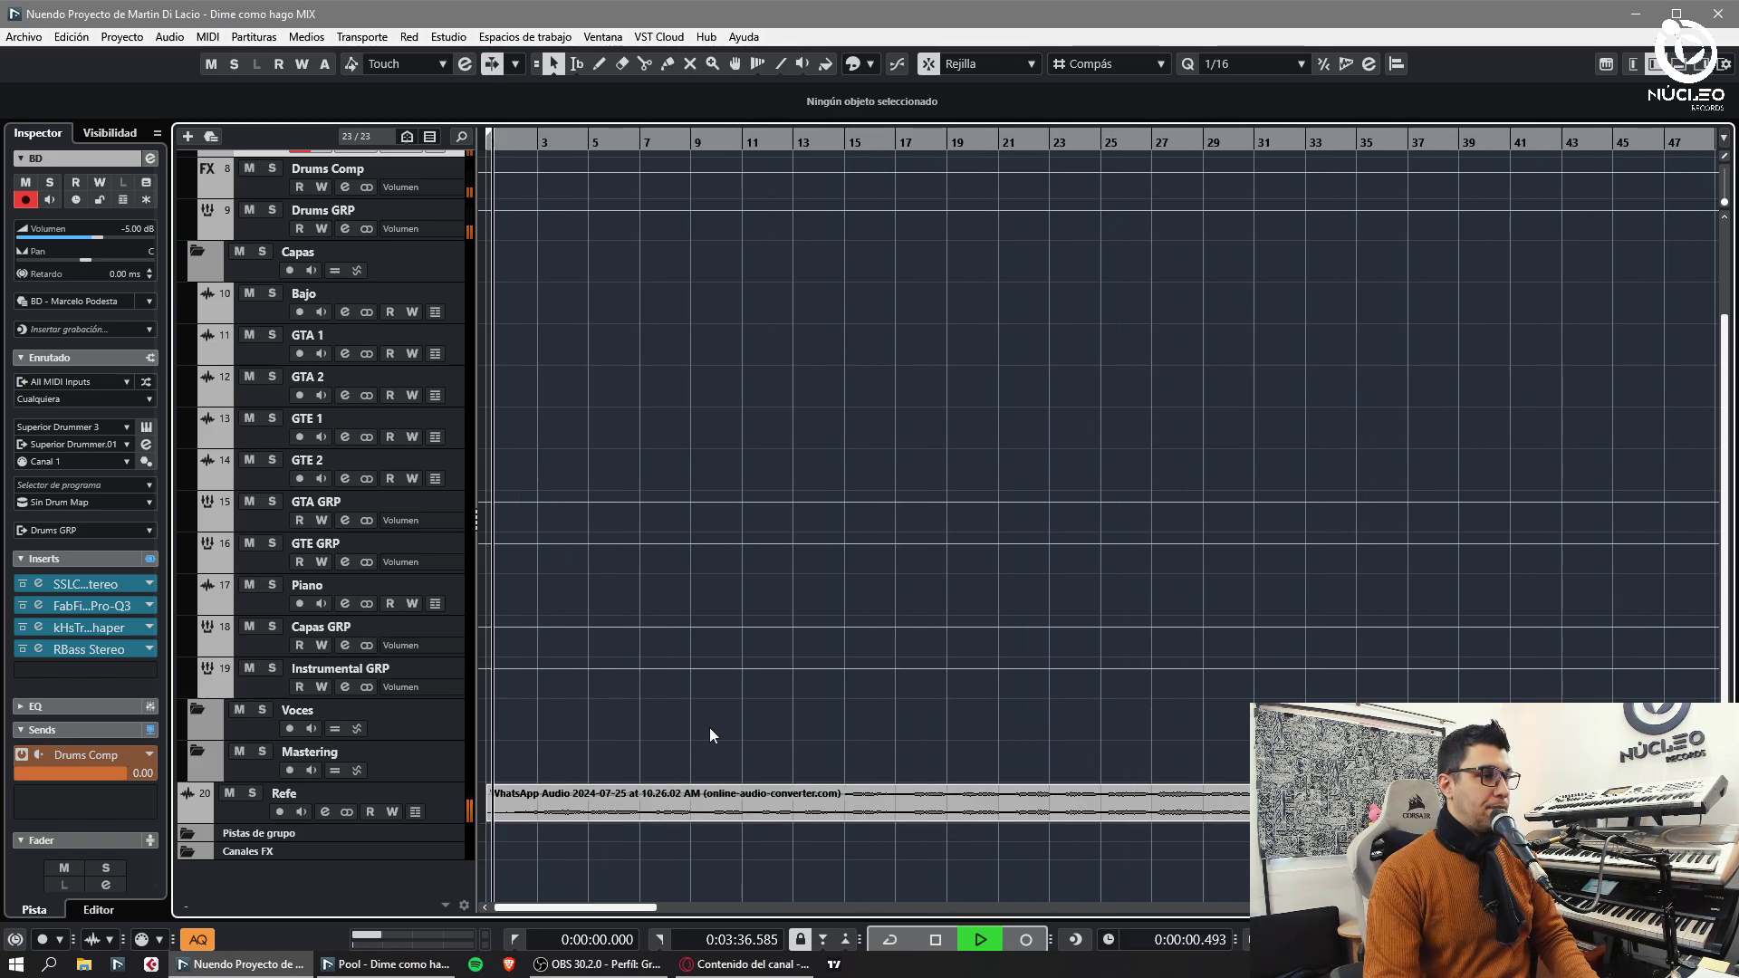
pyautogui.click(1328, 162)
pyautogui.press('g')
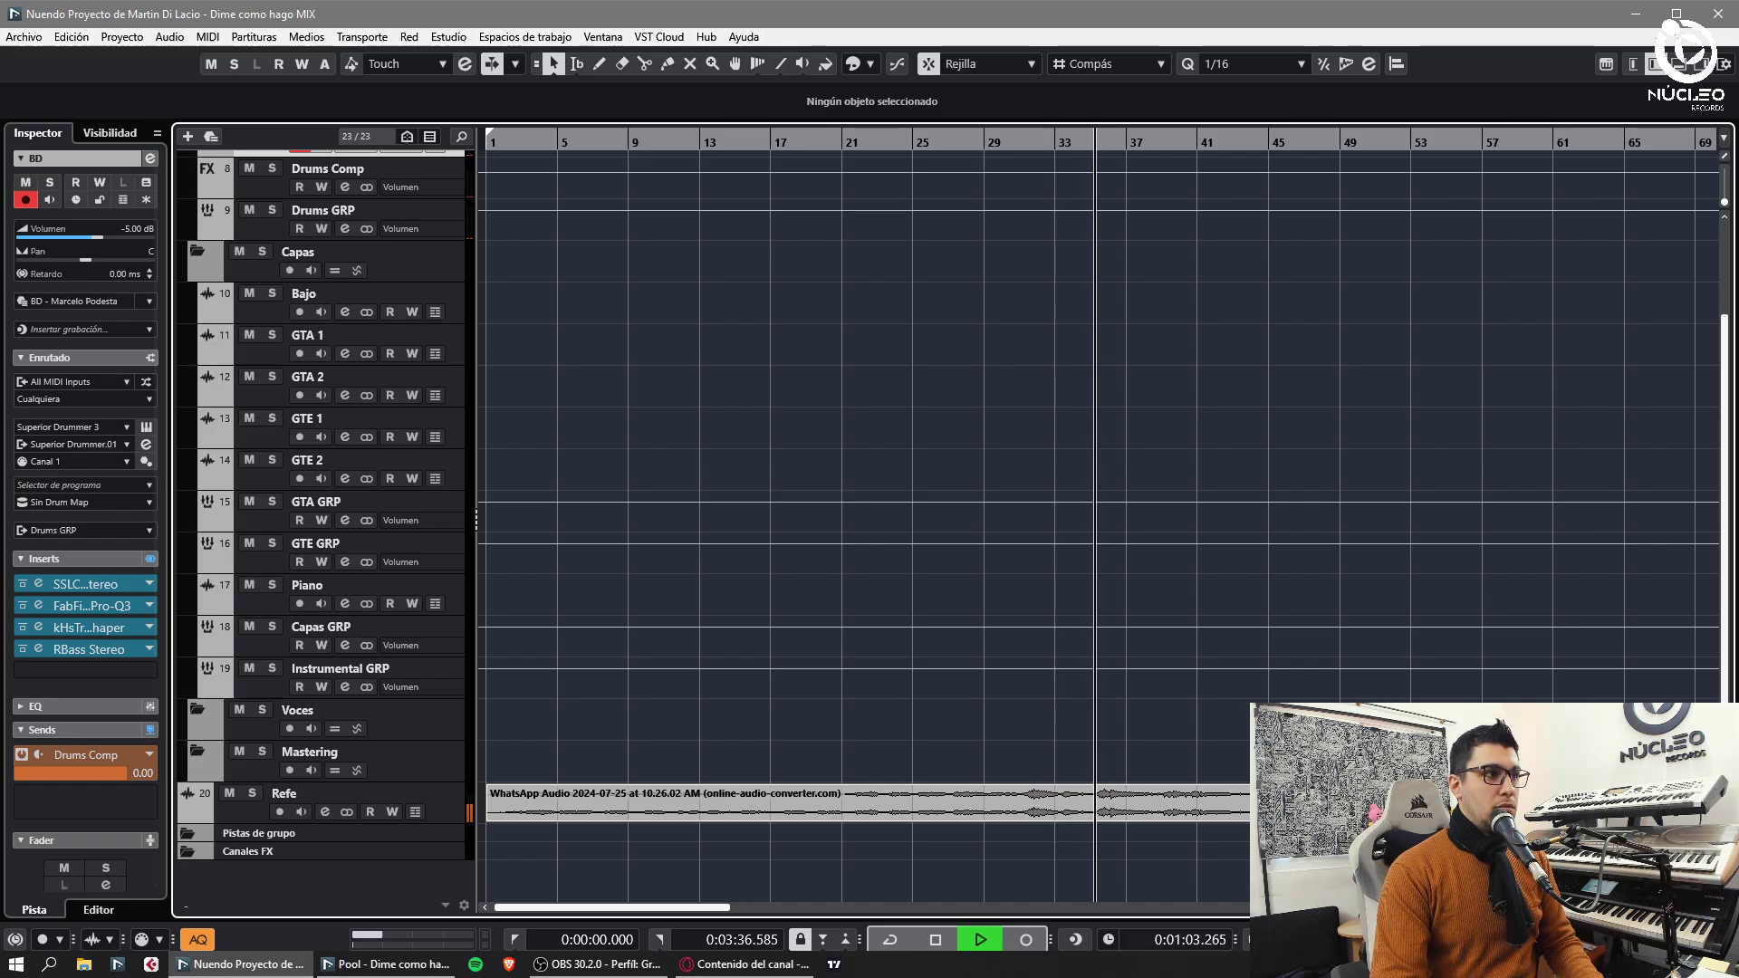
pyautogui.click(1341, 940)
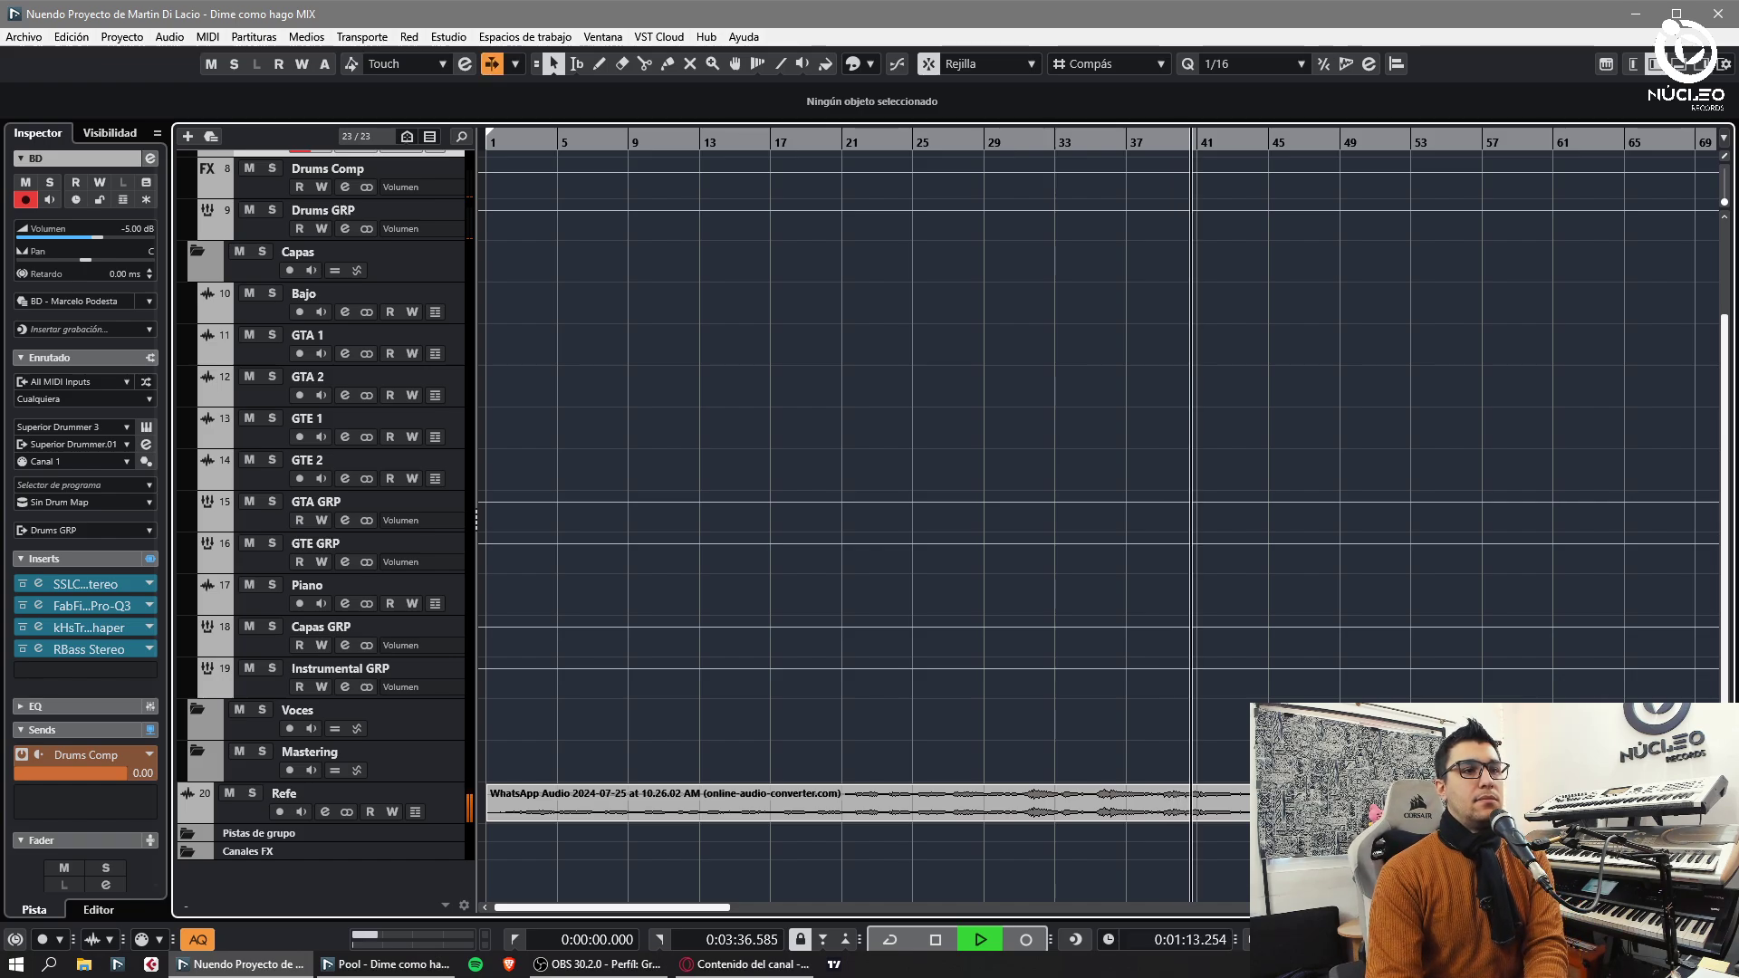
pyautogui.press('space')
pyautogui.press('space')
# - Enlarge the Refe track, place it in the Voces folder and show its lanes
pyautogui.click(340, 794)
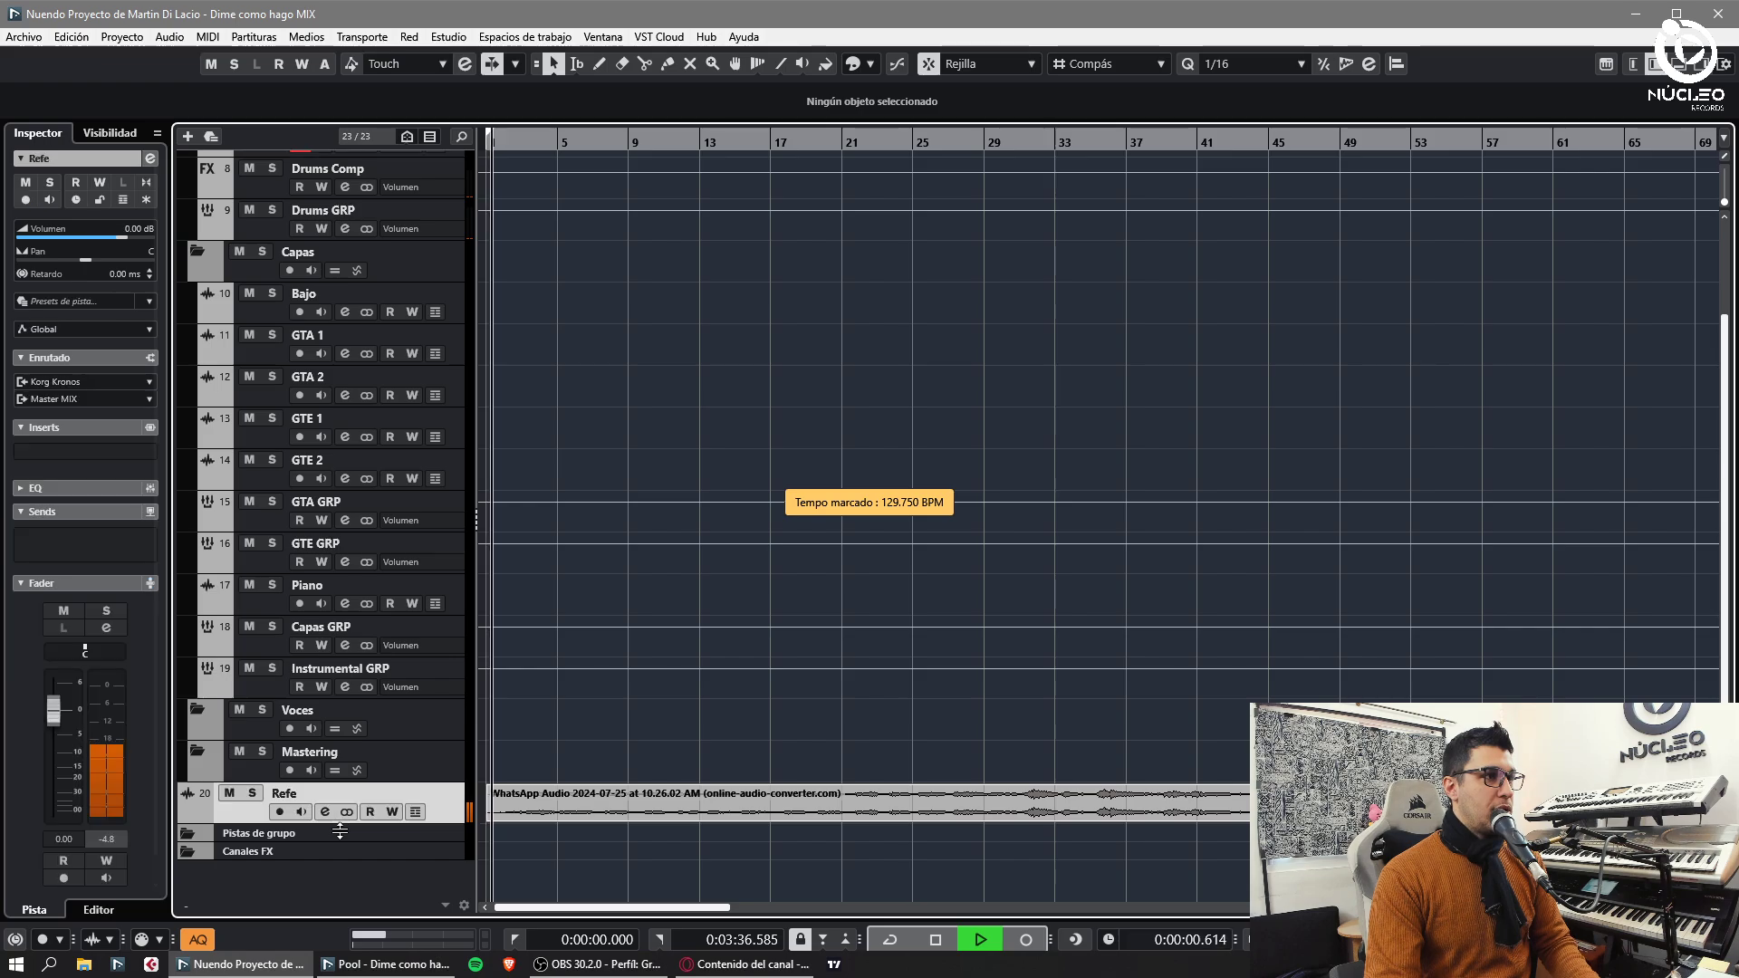
pyautogui.moveTo(340, 830); pyautogui.dragTo(337, 946)
pyautogui.press('h')
pyautogui.press('h')
pyautogui.moveTo(344, 780); pyautogui.dragTo(368, 612)
pyautogui.press('h')
pyautogui.press('1')
pyautogui.moveTo(393, 690); pyautogui.dragTo(392, 638)
pyautogui.moveTo(404, 738); pyautogui.dragTo(396, 921)
pyautogui.moveTo(517, 142); pyautogui.dragTo(780, 768)
pyautogui.moveTo(1724, 201); pyautogui.dragTo(1724, 194)
pyautogui.press('h')
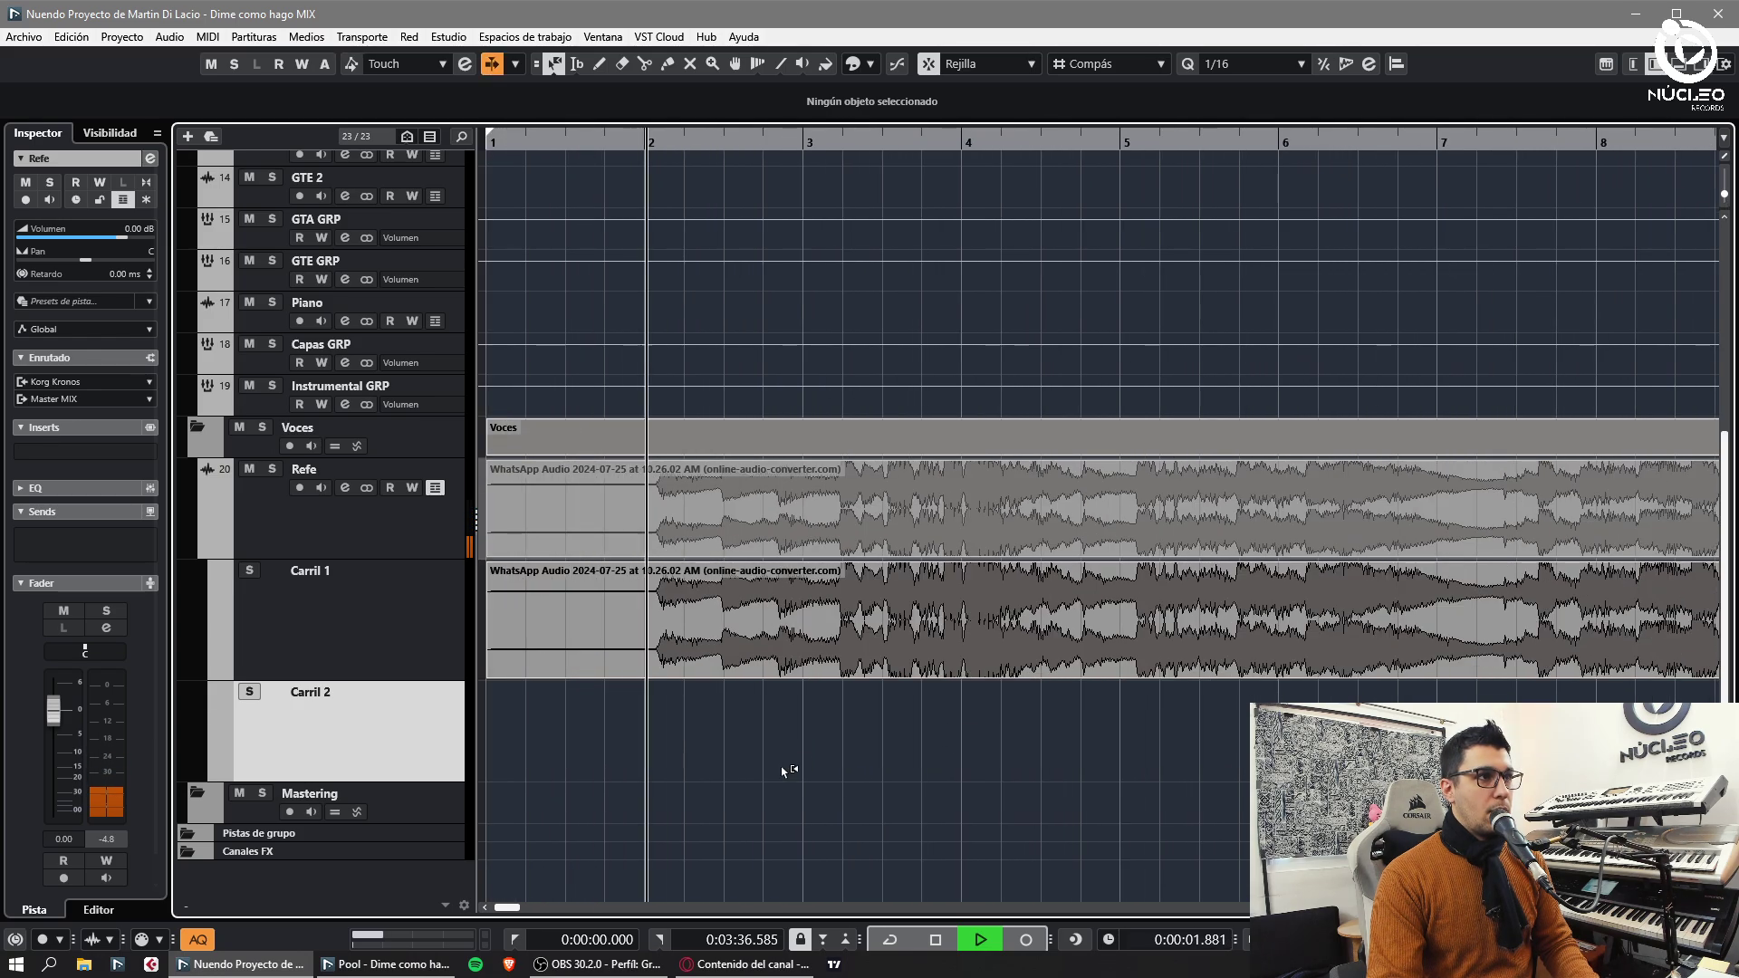
# - With snap off, split the Refe audio in Carril 1 where the sound starts and delete the silent beginning
pyautogui.press('j')
pyautogui.keyDown('alt'); pyautogui.click(655, 666); pyautogui.keyUp('alt')
pyautogui.click(615, 657)
pyautogui.press('Delete')
# - Move the trimmed Refe audio so that it starts at about bar 3
pyautogui.moveTo(702, 661); pyautogui.dragTo(877, 656)
pyautogui.click(781, 141)
pyautogui.press('h')
pyautogui.press('h')
pyautogui.click(1146, 766)
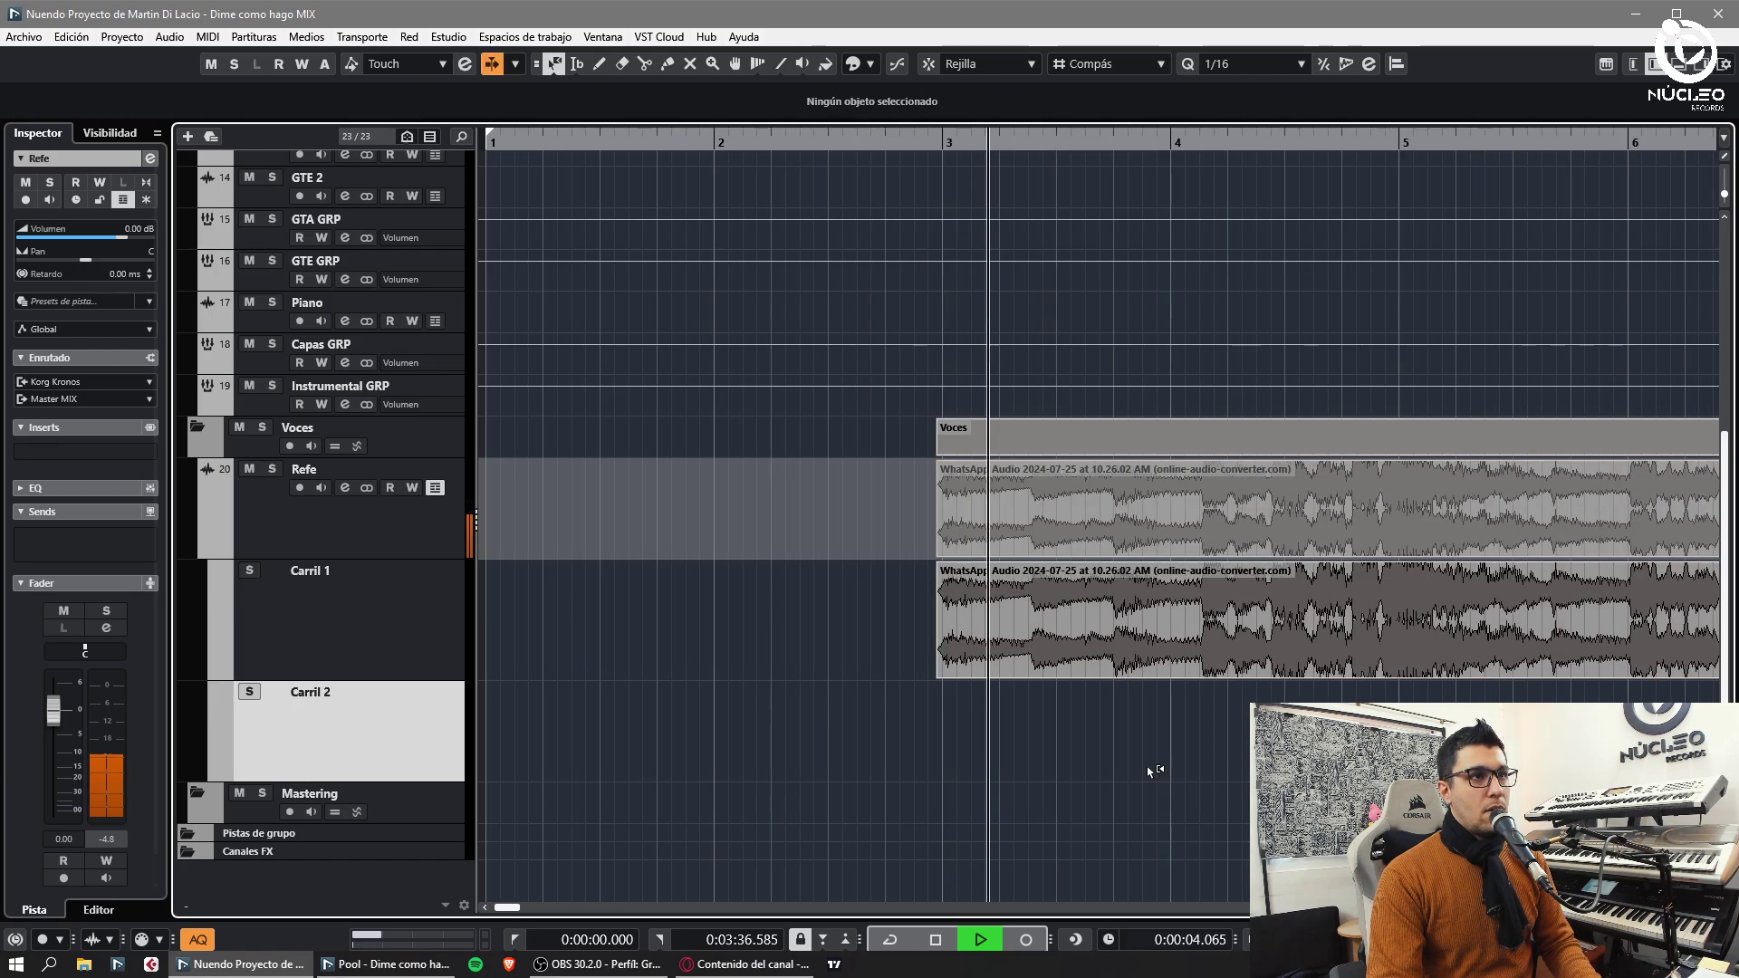
# - Split the Refe audio between bars 3 and 4 and set the selection tool to normal sizing
pyautogui.keyDown('alt'); pyautogui.click(1108, 668); pyautogui.keyUp('alt')
pyautogui.click(1138, 666)
pyautogui.click(1186, 725)
pyautogui.press('g')
pyautogui.press('h')
pyautogui.press('h')
pyautogui.press('1')
pyautogui.press('1')
pyautogui.press('h')
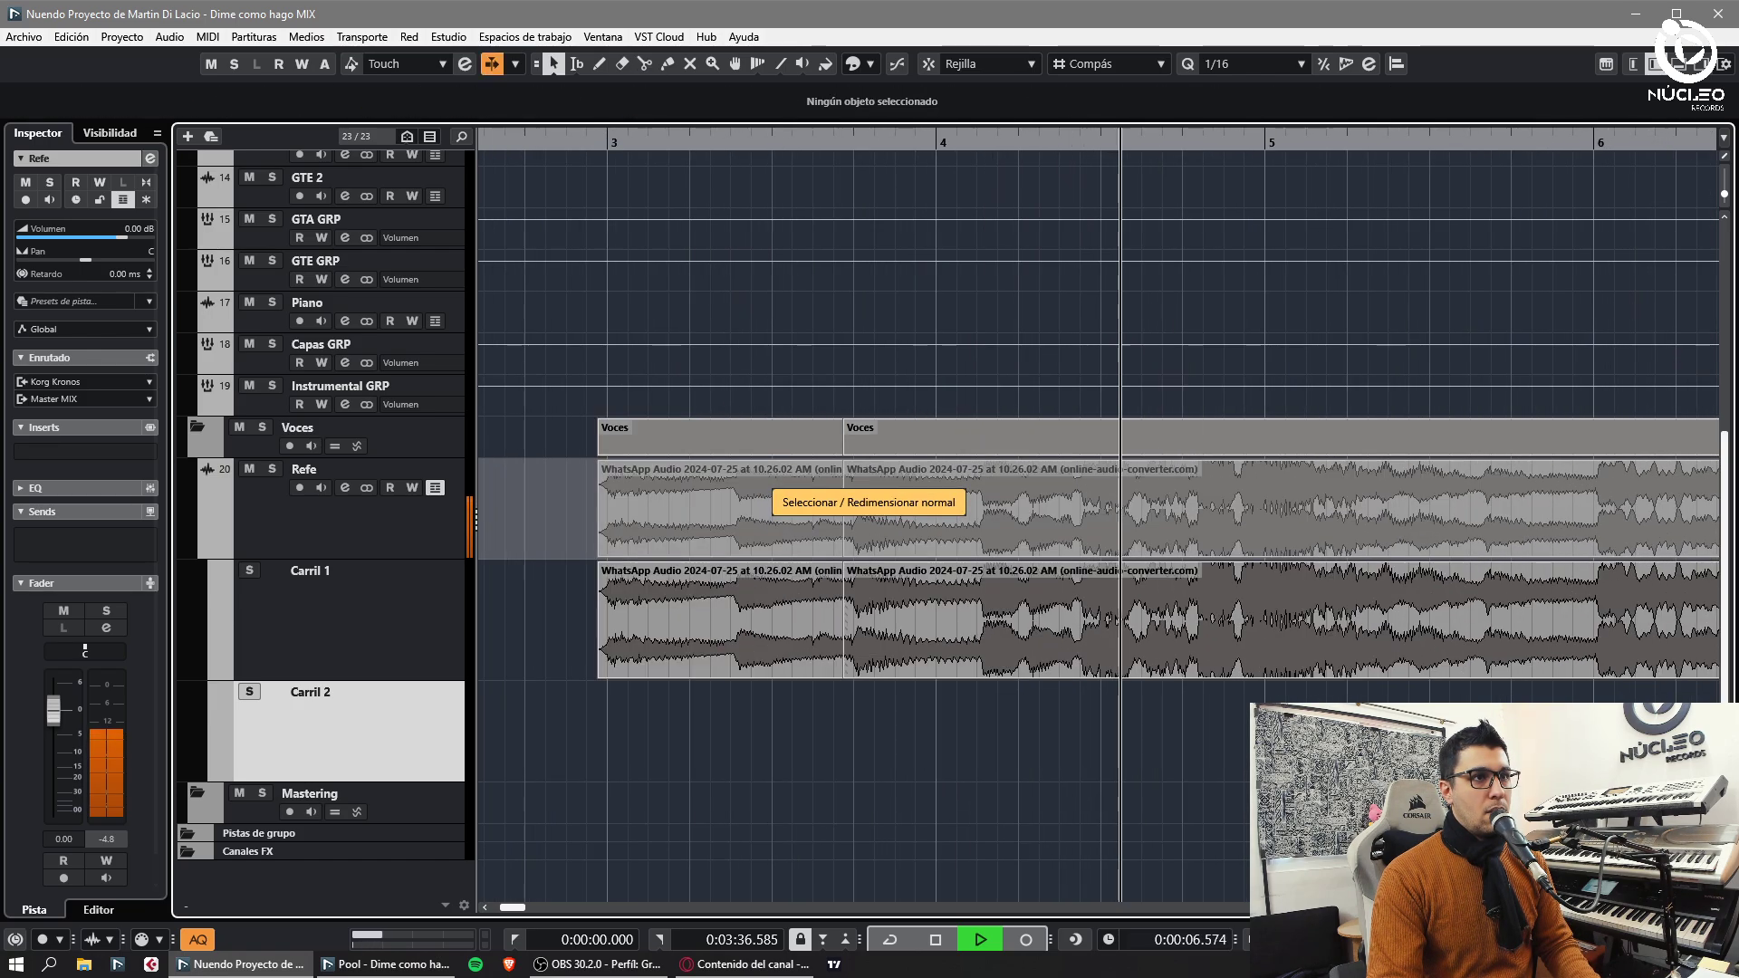
# - Split the Refe audio in Carril 1 just after beat 4.4
pyautogui.press('h')
pyautogui.press('h')
pyautogui.keyDown('alt'); pyautogui.click(1144, 669); pyautogui.keyUp('alt')
pyautogui.click(1206, 661)
pyautogui.press('g')
pyautogui.click(1218, 720)
pyautogui.press('h')
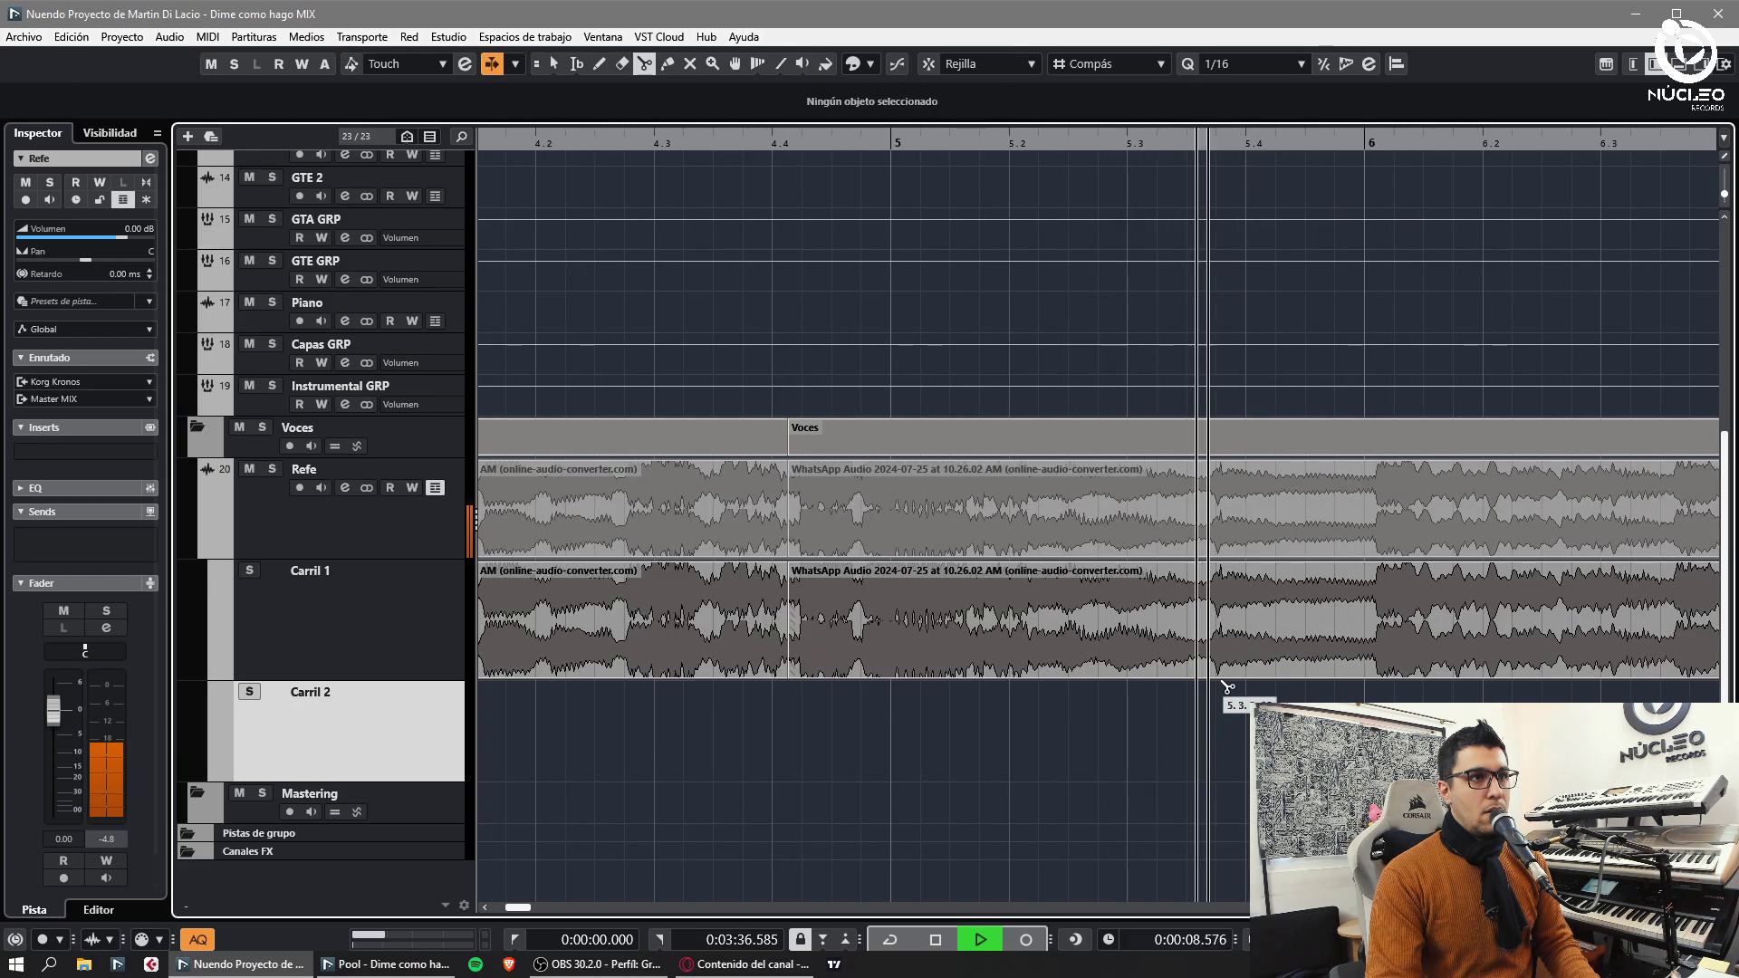
# - Split the Refe audio just before beat 5.4, shift the following part slightly later and stretch the preceding part to meet it
pyautogui.keyDown('alt'); pyautogui.click(1200, 669); pyautogui.keyUp('alt')
pyautogui.moveTo(1242, 659)
pyautogui.mouseDown()
pyautogui.moveTo(1271, 667)
pyautogui.moveTo(1228, 677)
pyautogui.mouseUp()
pyautogui.press('1')
pyautogui.press('1')
pyautogui.click(1193, 674)
pyautogui.press('1')
pyautogui.press('1')
pyautogui.press('1')
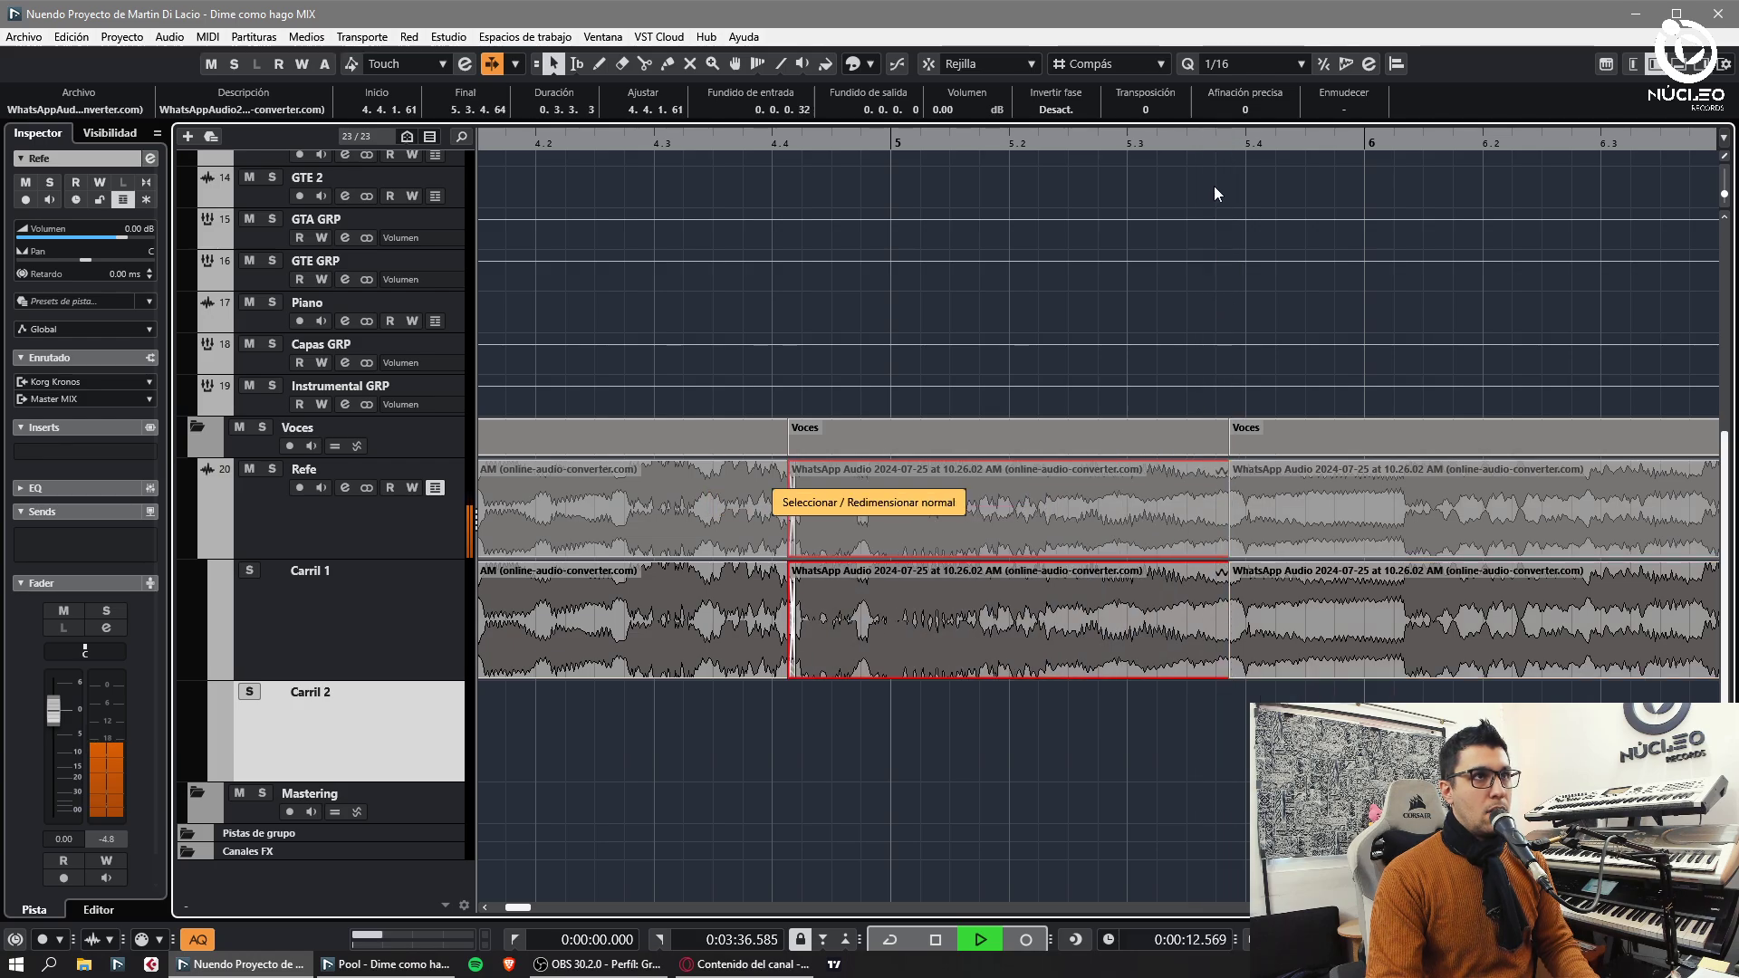
# - Replay the section around bar 5 and split the Refe audio just after the start of bar 6
pyautogui.click(1217, 141)
pyautogui.press('g')
pyautogui.click(1268, 698)
pyautogui.keyDown('alt'); pyautogui.click(1209, 669); pyautogui.keyUp('alt')
pyautogui.press('g')
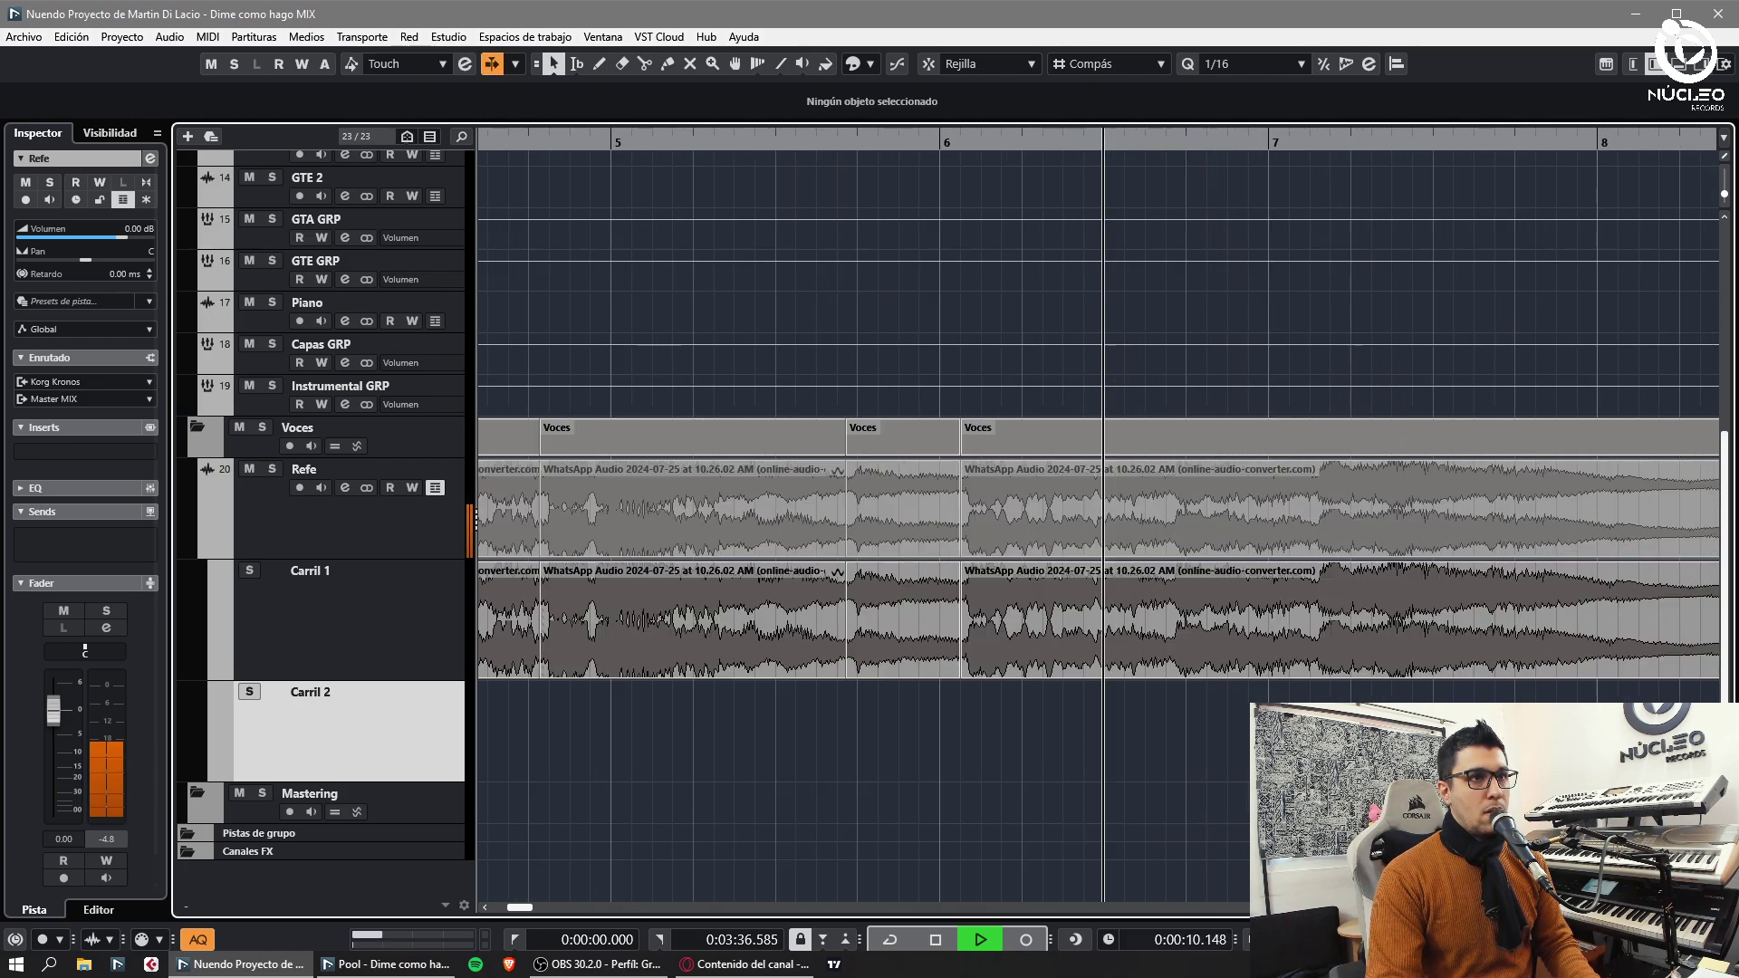
# - Undo the last edit, split the Refe audio just before beat 8.3 and shift the part that follows
pyautogui.press('h')
pyautogui.press('h')
pyautogui.hotkey('ctrl', 'z')
pyautogui.keyDown('alt'); pyautogui.click(1202, 672); pyautogui.keyUp('alt')
pyautogui.moveTo(1229, 658); pyautogui.dragTo(1187, 675)
pyautogui.press('1')
pyautogui.press('1')
pyautogui.press('1')
pyautogui.click(1210, 690)
pyautogui.press('1')
pyautogui.press('1')
pyautogui.press('1')
pyautogui.click(1209, 697)
pyautogui.press('g')
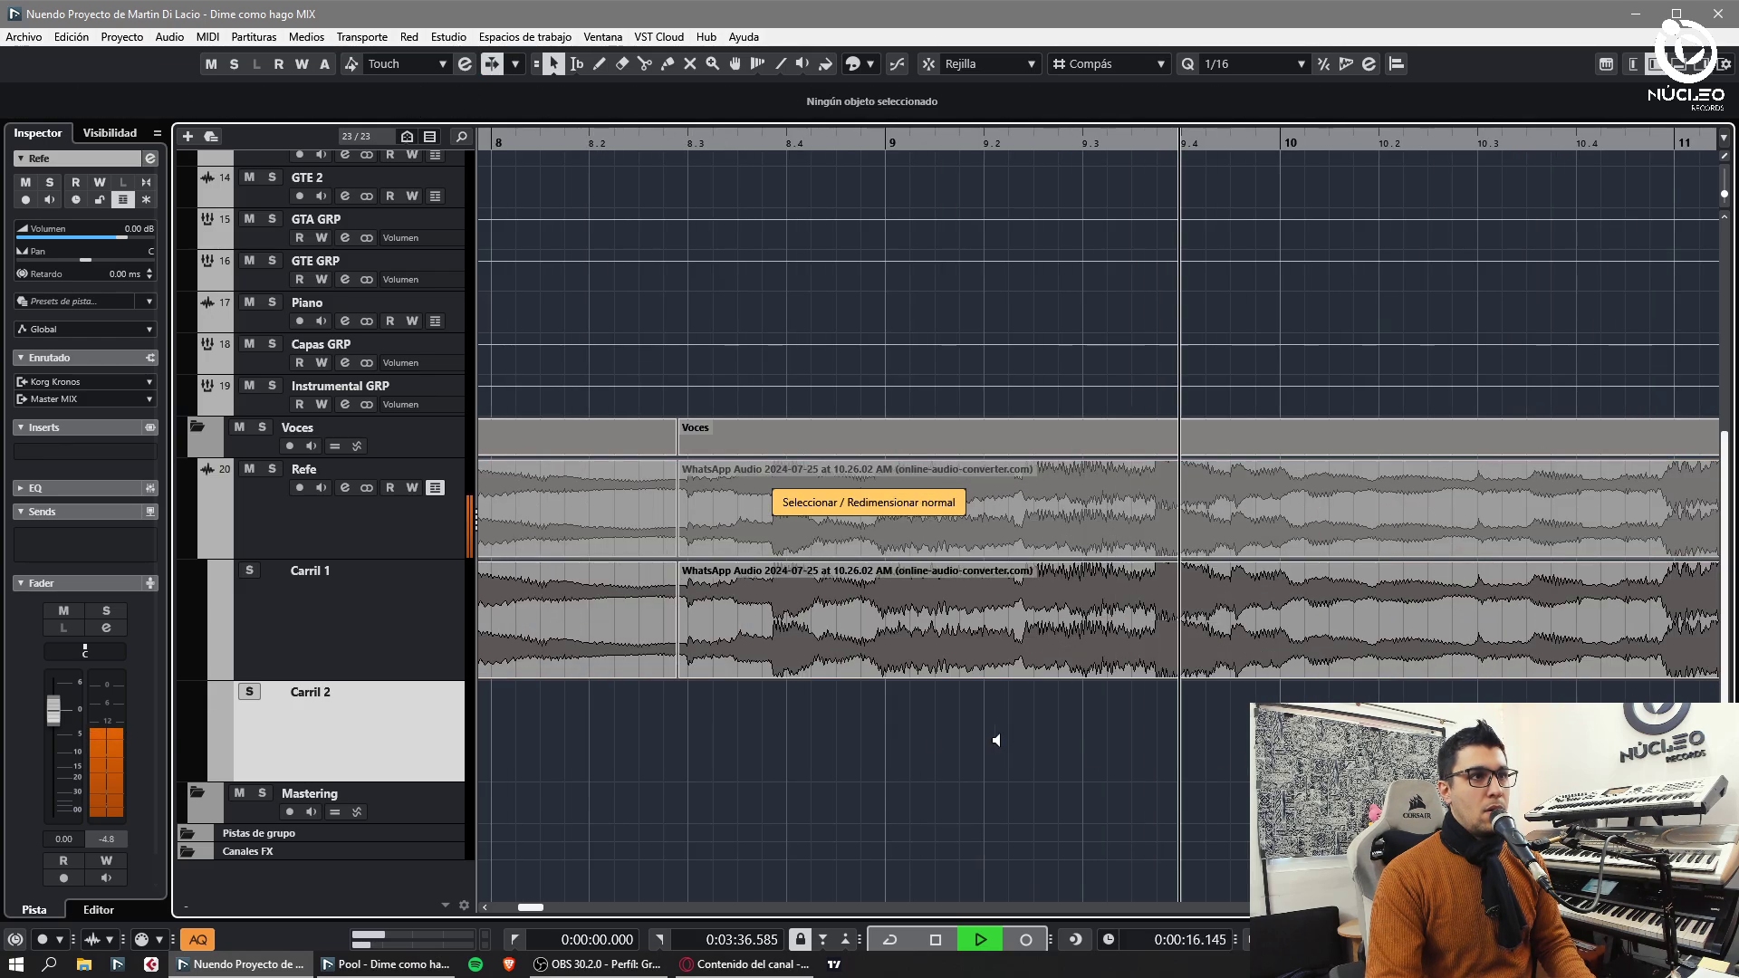
# - Undo the last change and resize the Refe part before beat 8.3 so that it meets the next part
pyautogui.hotkey('ctrl', 'z')
pyautogui.press('1')
pyautogui.press('1')
pyautogui.moveTo(667, 674); pyautogui.dragTo(678, 675)
pyautogui.press('1')
# - Split the Refe audio just before bar 11 and return to the selection tool
pyautogui.click(1054, 746)
pyautogui.press('3')
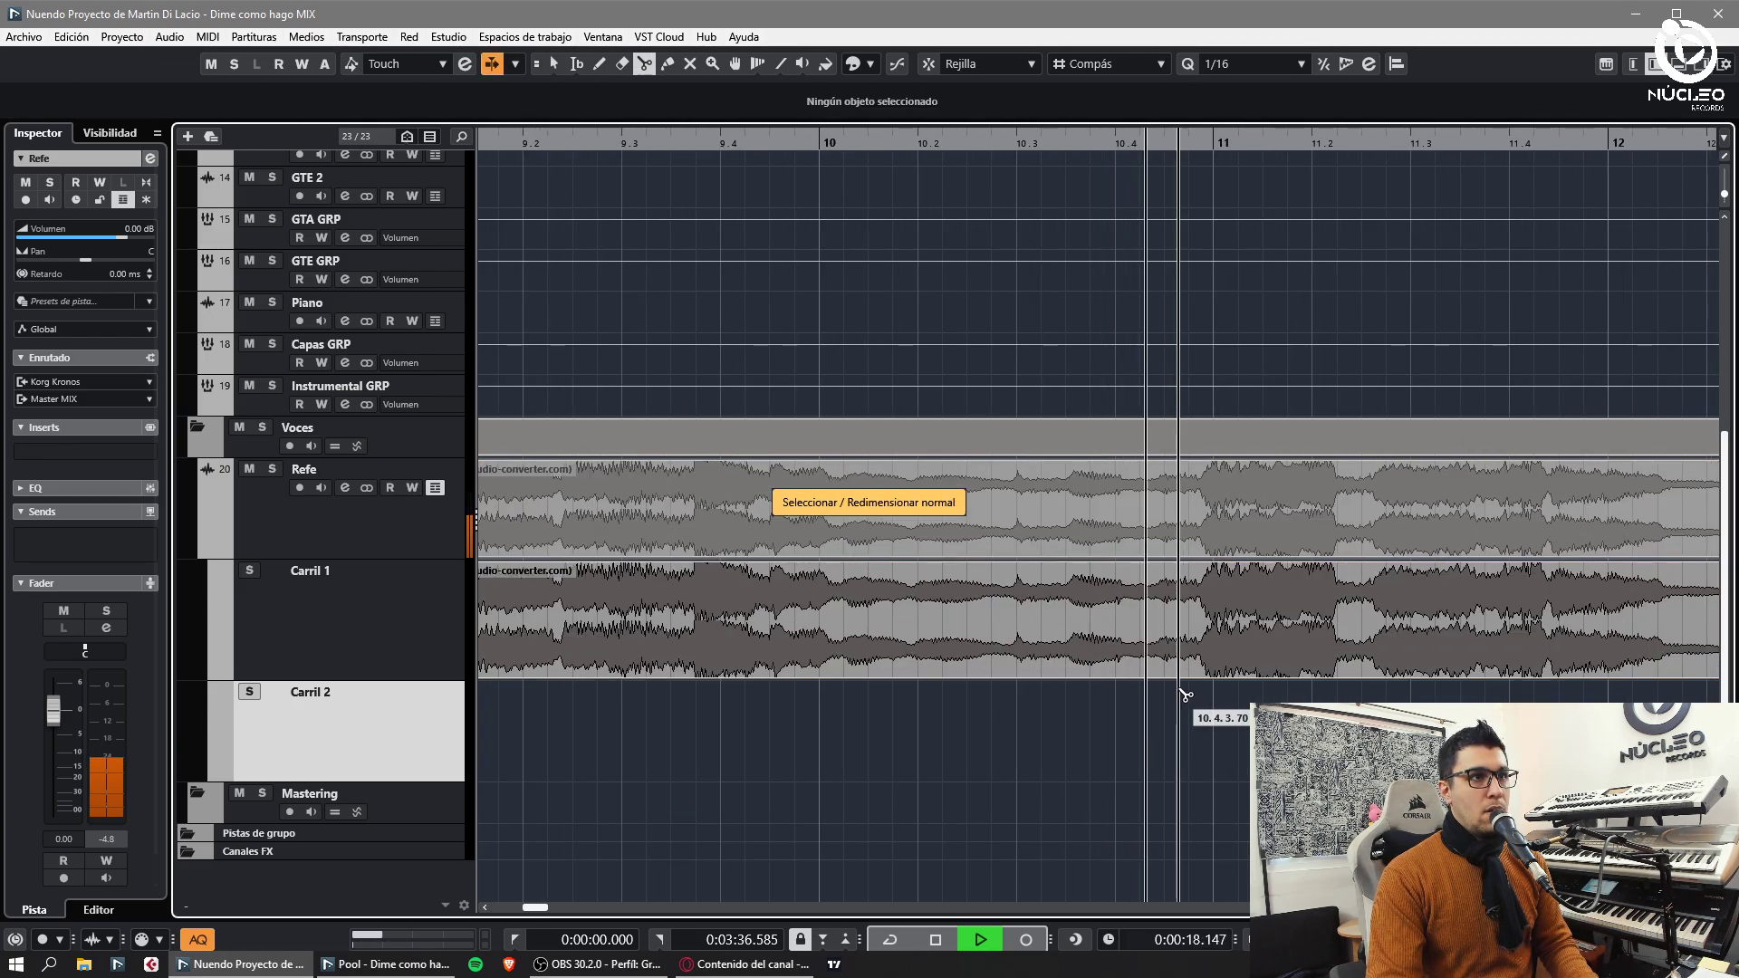
pyautogui.click(1185, 694)
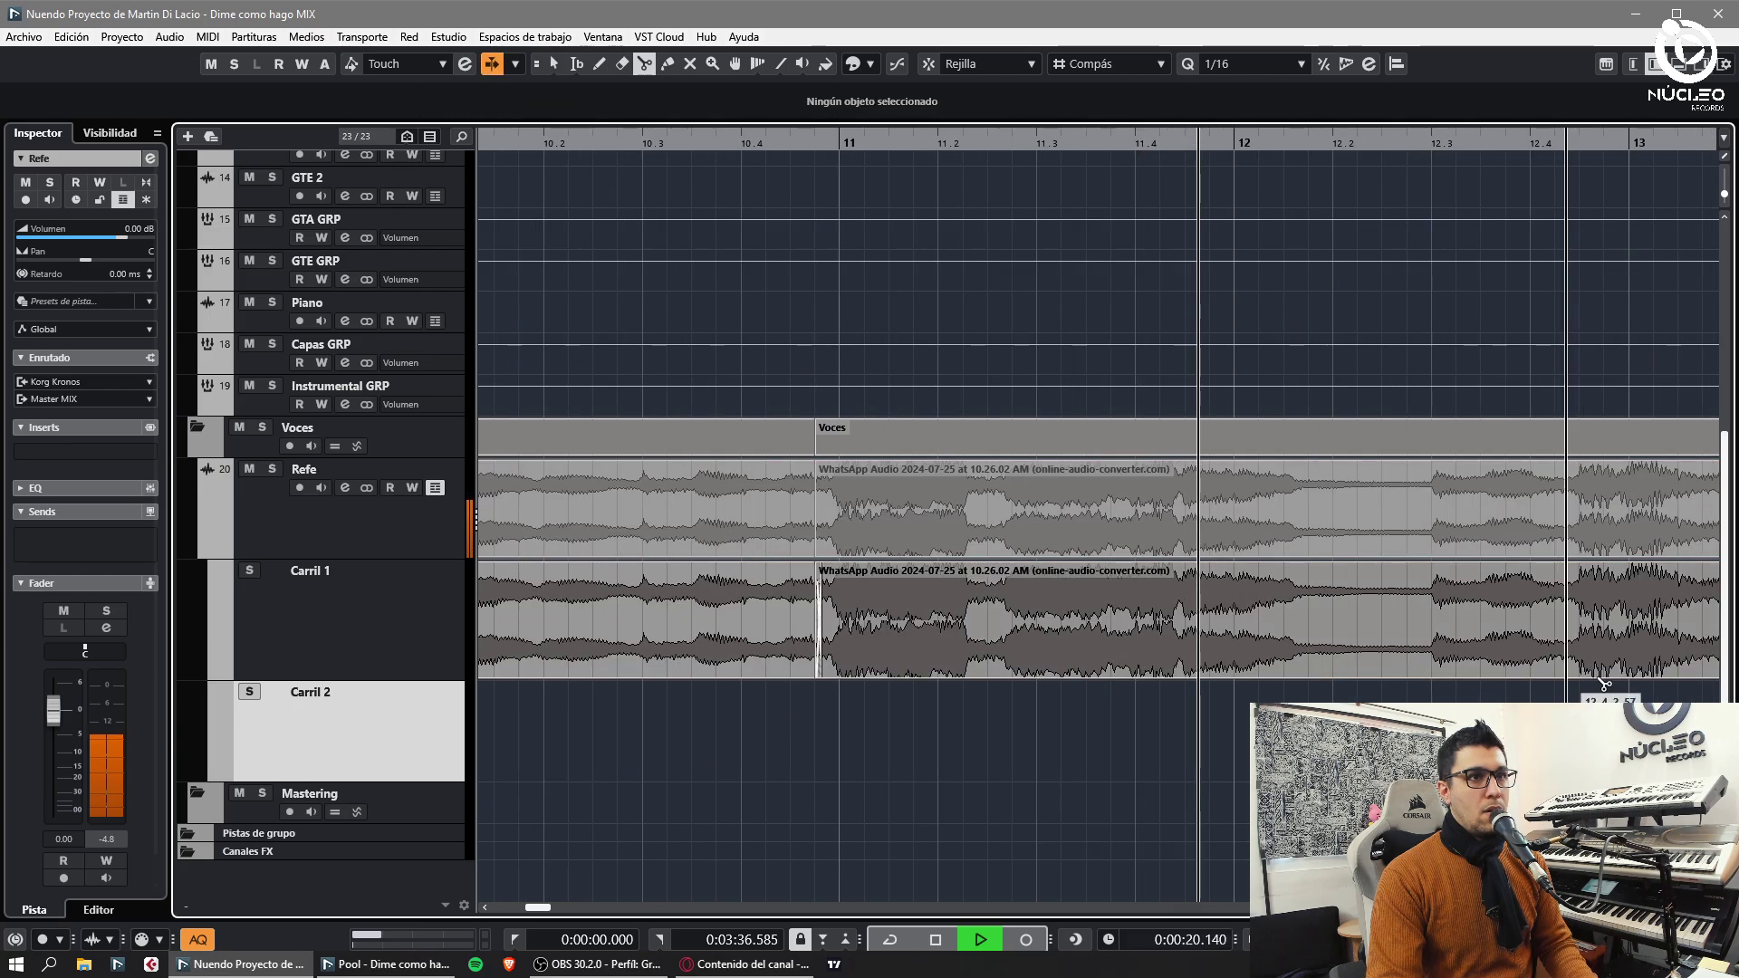
pyautogui.press('1')
pyautogui.press('g')
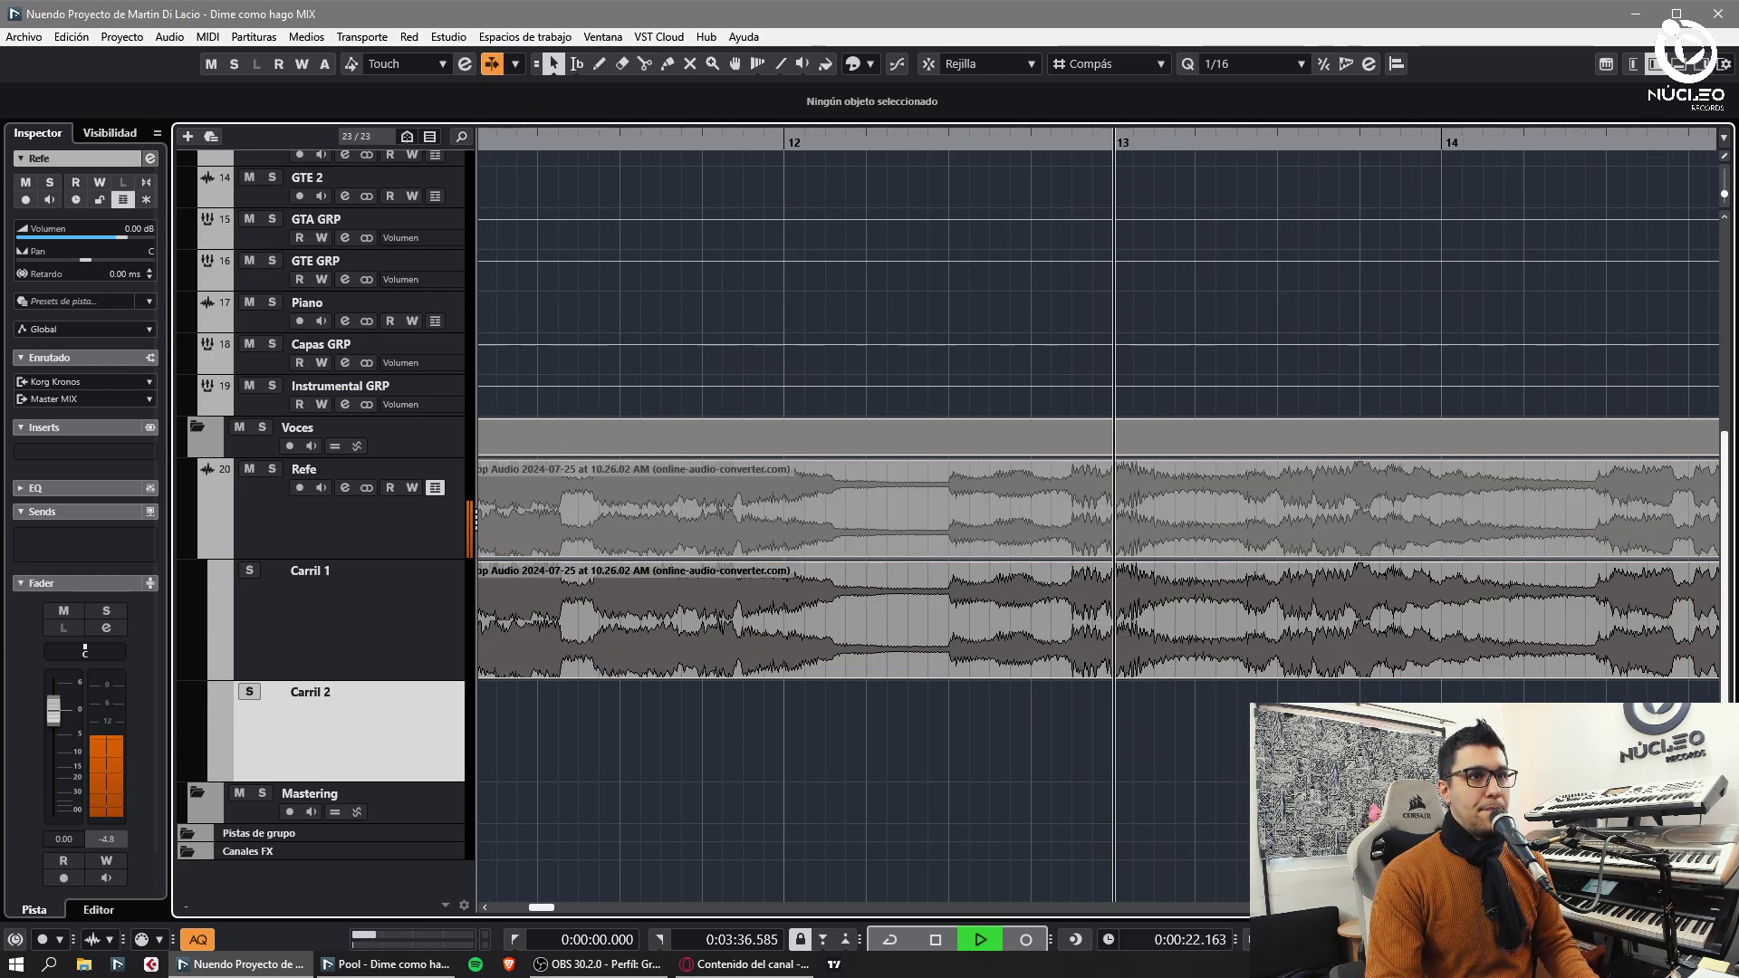
# - Narrow the track list slightly to widen the arrangement area around bars 12 to 16
pyautogui.press('g')
pyautogui.press('g')
pyautogui.press('g')
pyautogui.press('h')
pyautogui.press('h')
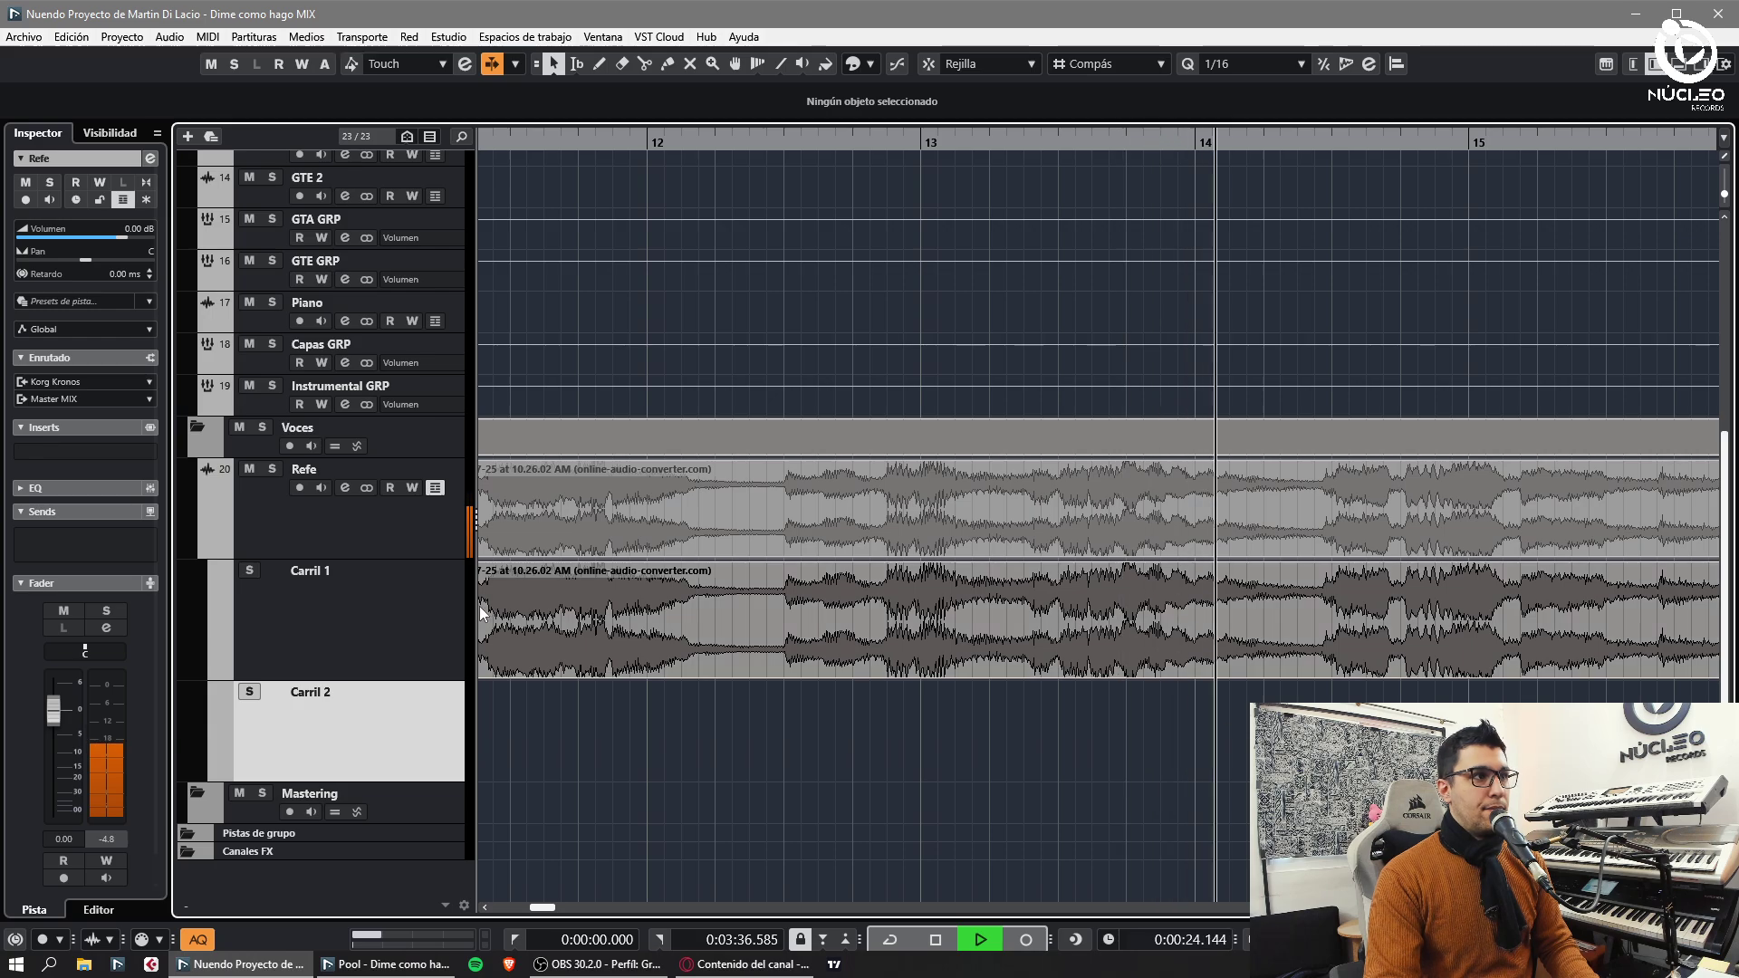
pyautogui.moveTo(475, 605); pyautogui.dragTo(448, 605)
pyautogui.press('h')
pyautogui.press('h')
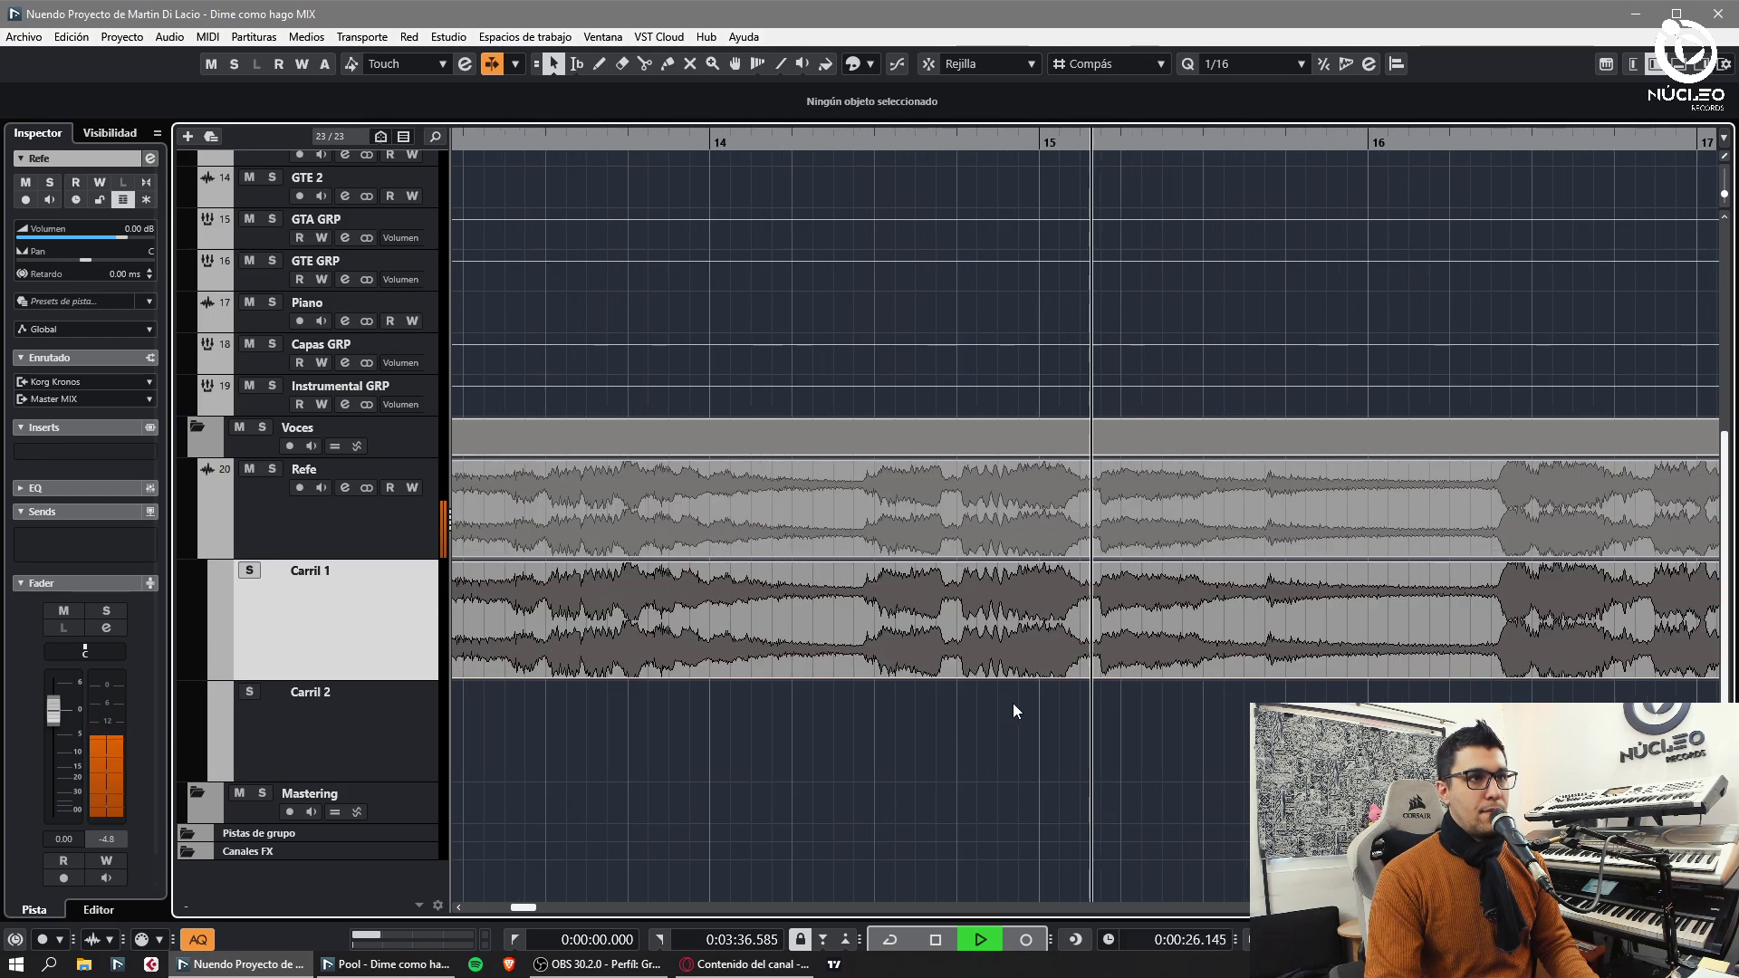
# - Split the Refe audio just before bar 15 and, with snap on, move the following part to start at bar 15
pyautogui.press('3')
pyautogui.click(1015, 675)
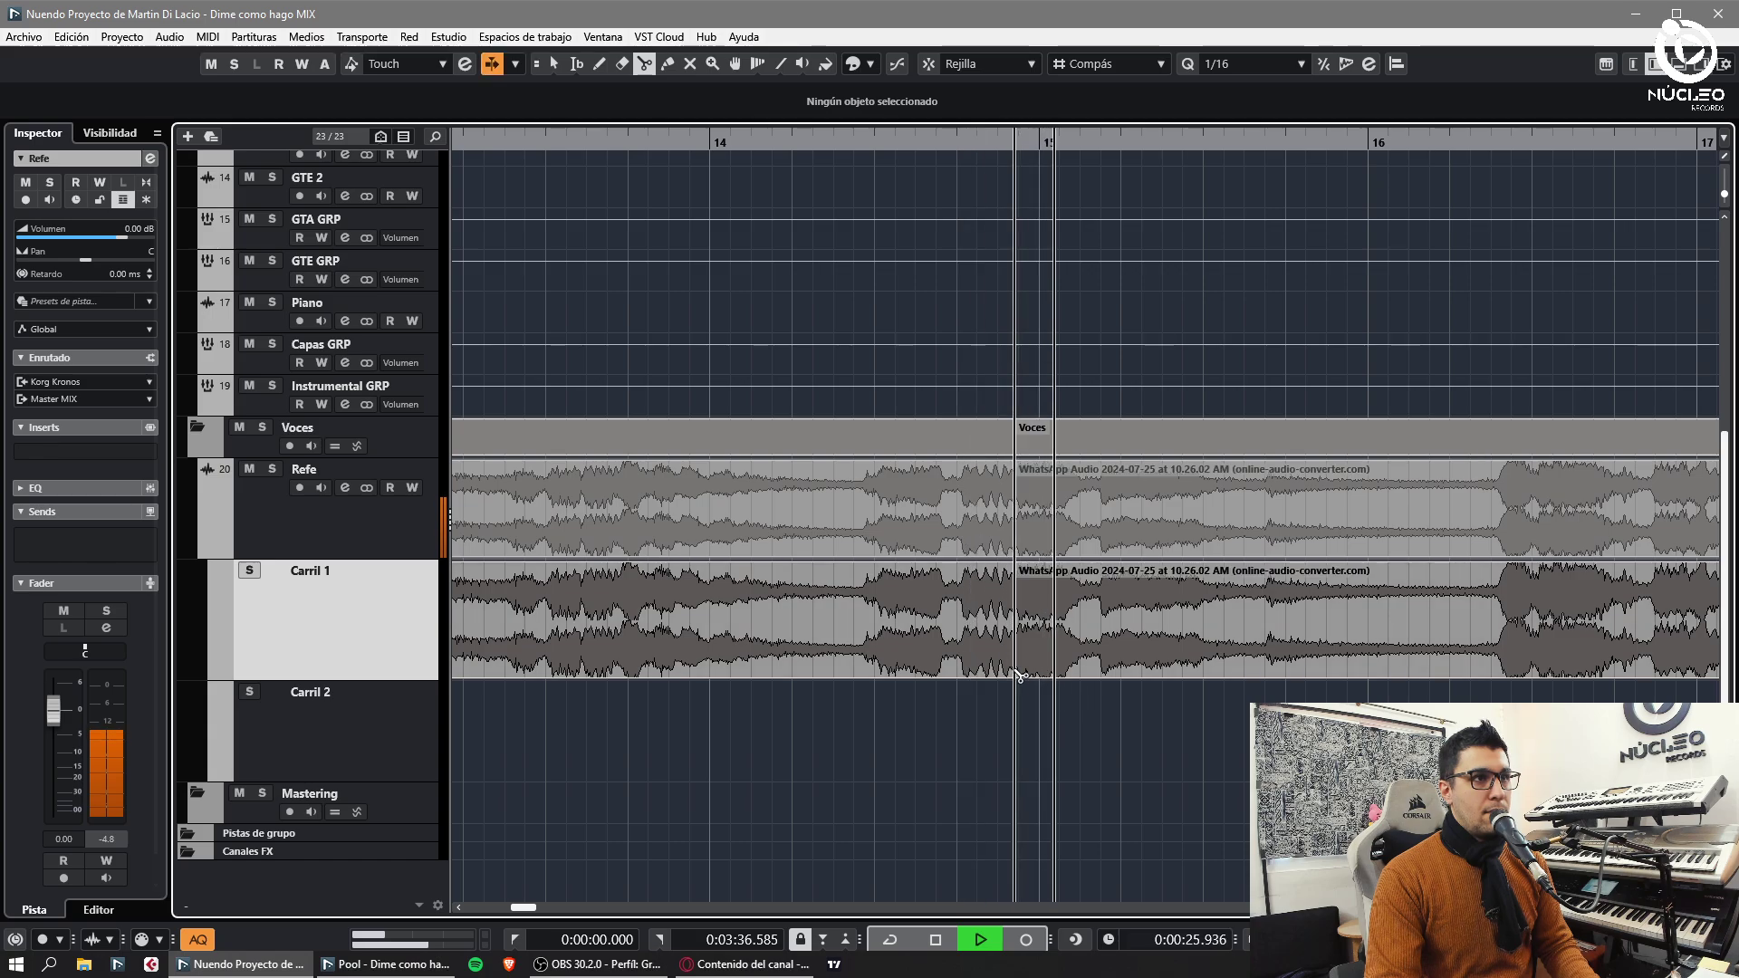
pyautogui.press('1')
pyautogui.press('j')
pyautogui.moveTo(1037, 665)
pyautogui.mouseDown()
pyautogui.moveTo(1061, 665)
pyautogui.moveTo(1040, 685)
pyautogui.mouseUp()
# - Try to stretch the long Refe part before bar 15 to close the gap
pyautogui.press('1')
pyautogui.press('1')
pyautogui.click(936, 697)
pyautogui.press('1')
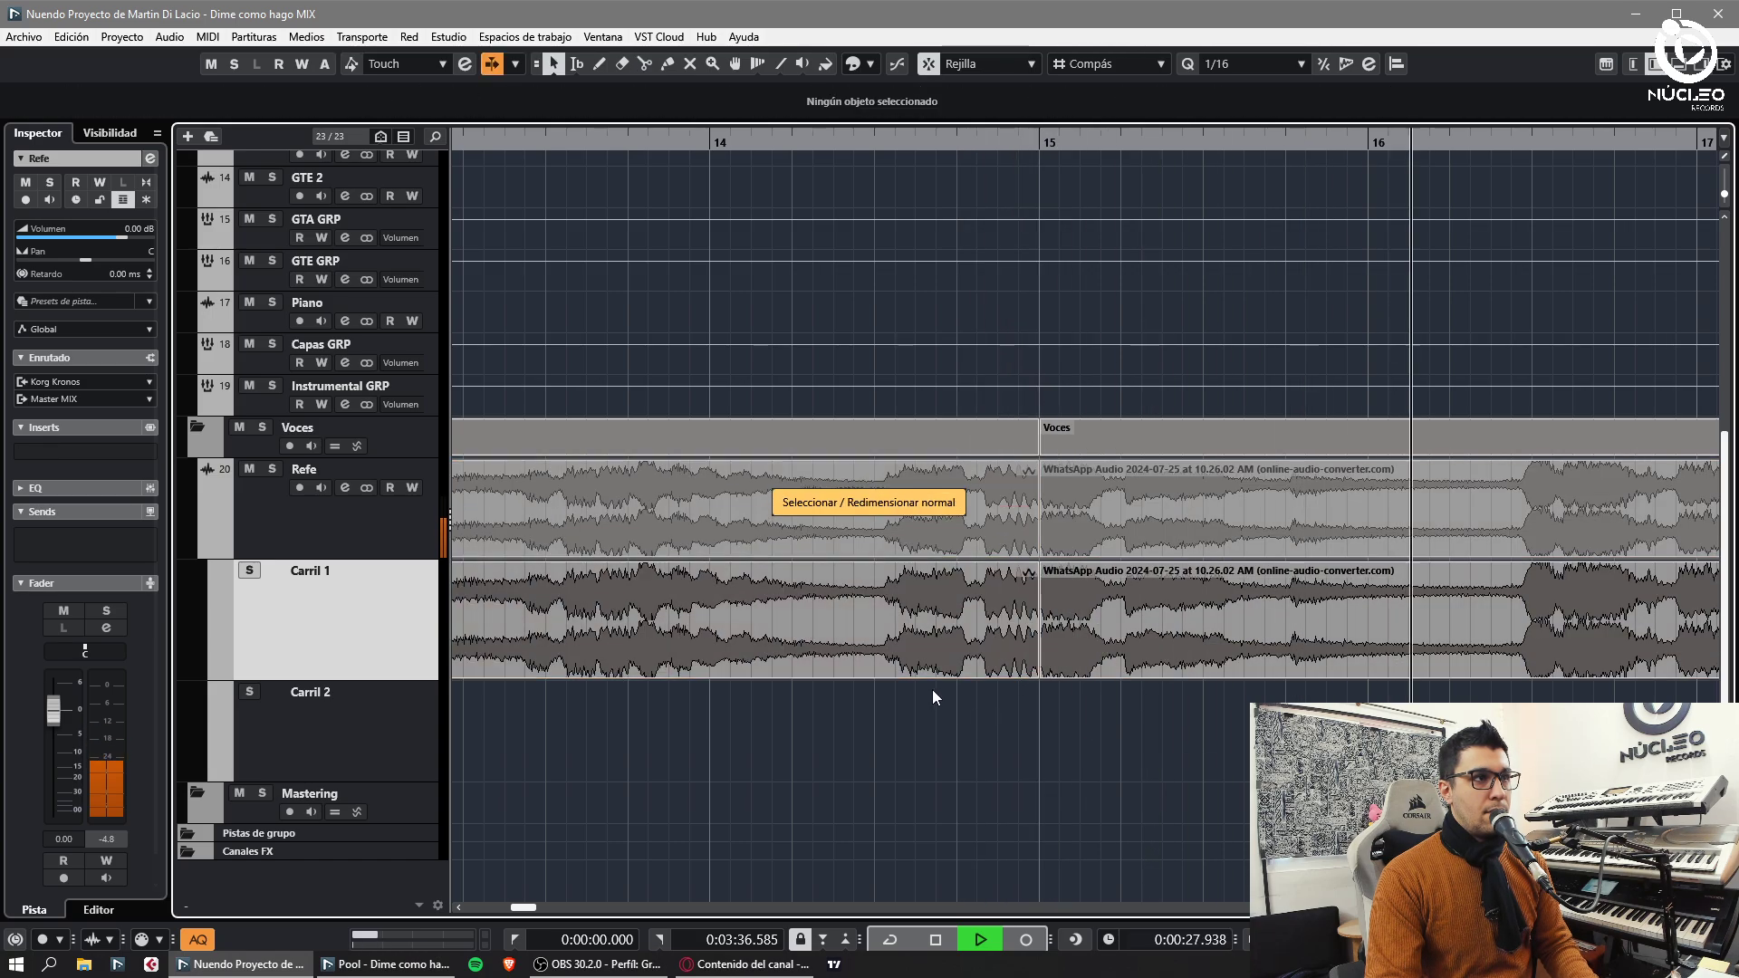
pyautogui.hotkey('ctrl', 'z')
# - Replay from about bar 13 and, with snap off, split the Refe audio just before beat 14.3
pyautogui.click(547, 143)
pyautogui.press('j')
pyautogui.press('3')
pyautogui.click(1053, 673)
pyautogui.press('1')
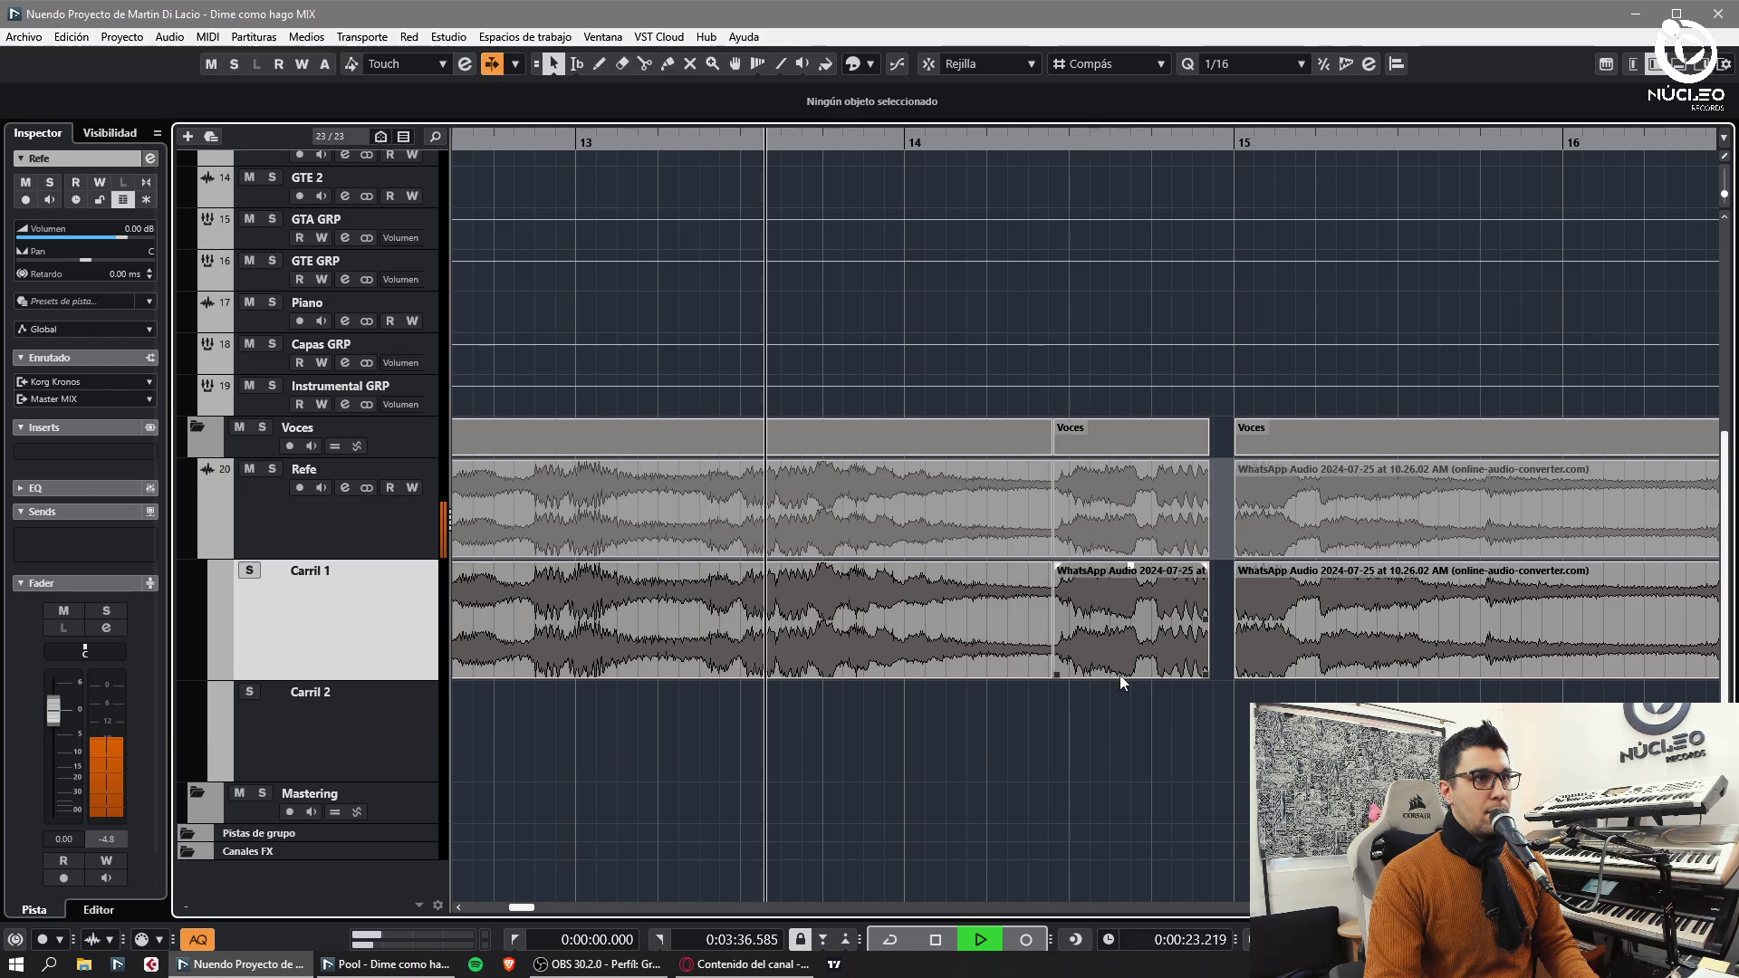
# - Time-stretch the short Refe part after the split near beat 14.3 so that it ends at bar 15
pyautogui.click(1123, 673)
pyautogui.press('1')
pyautogui.press('1')
pyautogui.moveTo(1207, 673); pyautogui.dragTo(1236, 680)
pyautogui.moveTo(1268, 692); pyautogui.dragTo(943, 710)
pyautogui.press('1')
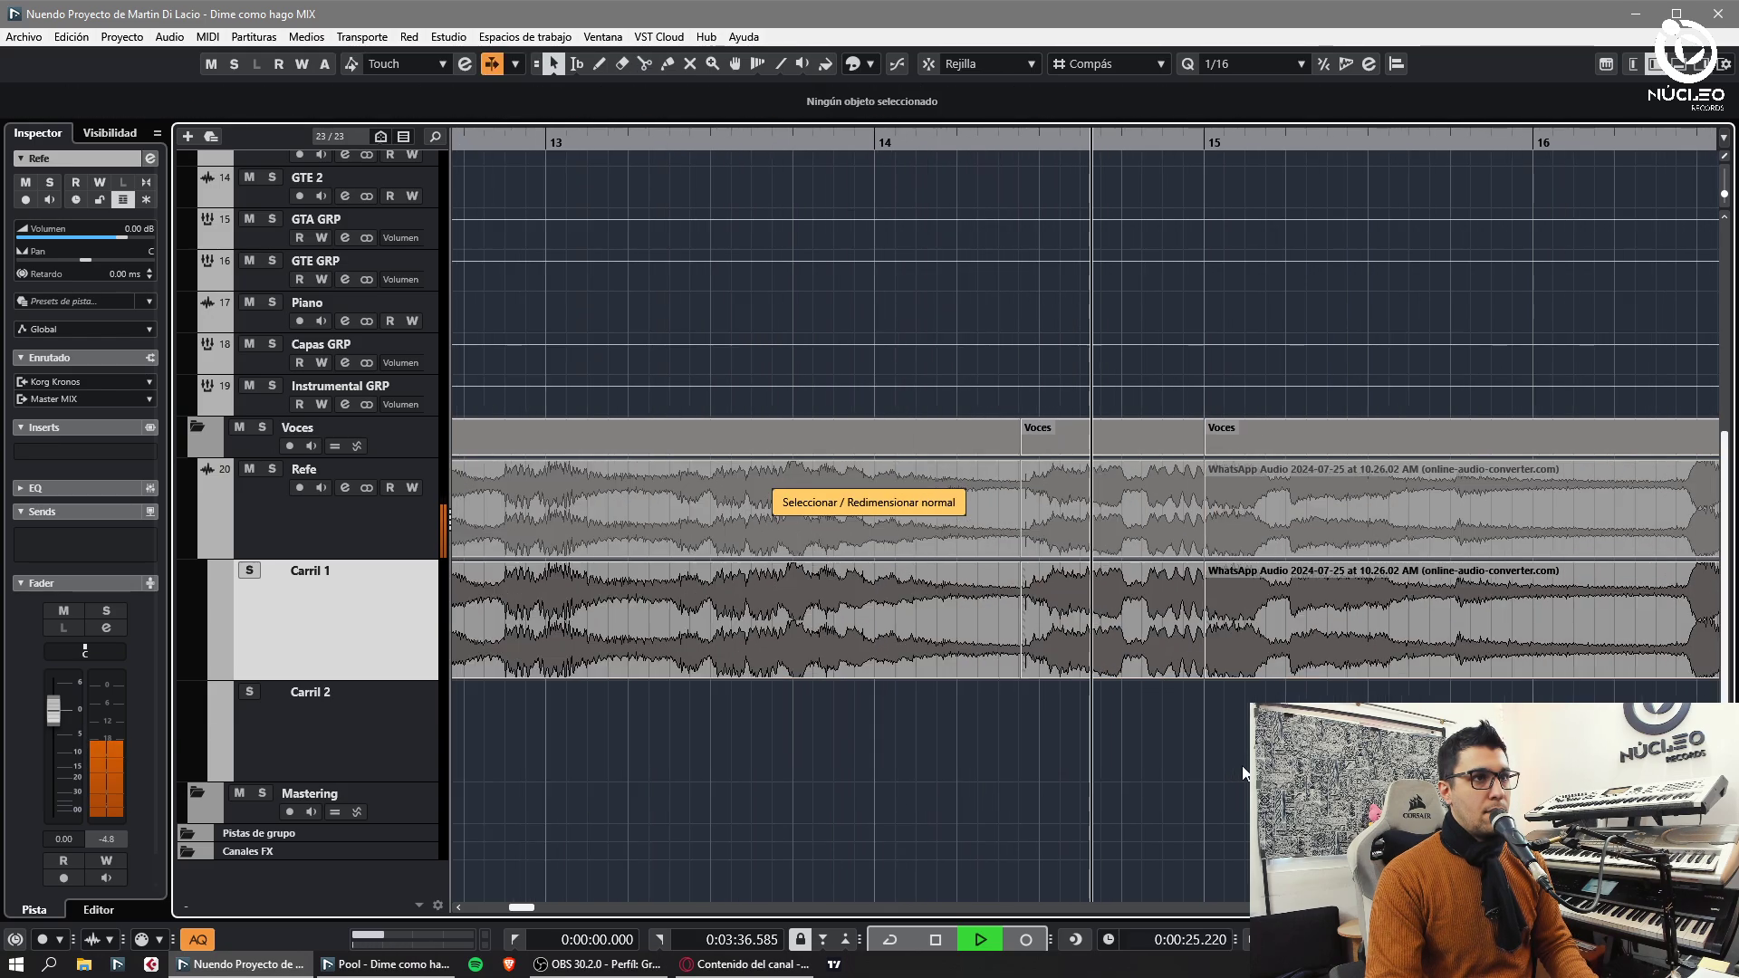
# - Split the Refe audio just before beat 15.4 and nudge the following part slightly earlier
pyautogui.press('h')
pyautogui.press('h')
pyautogui.press('3')
pyautogui.click(1267, 670)
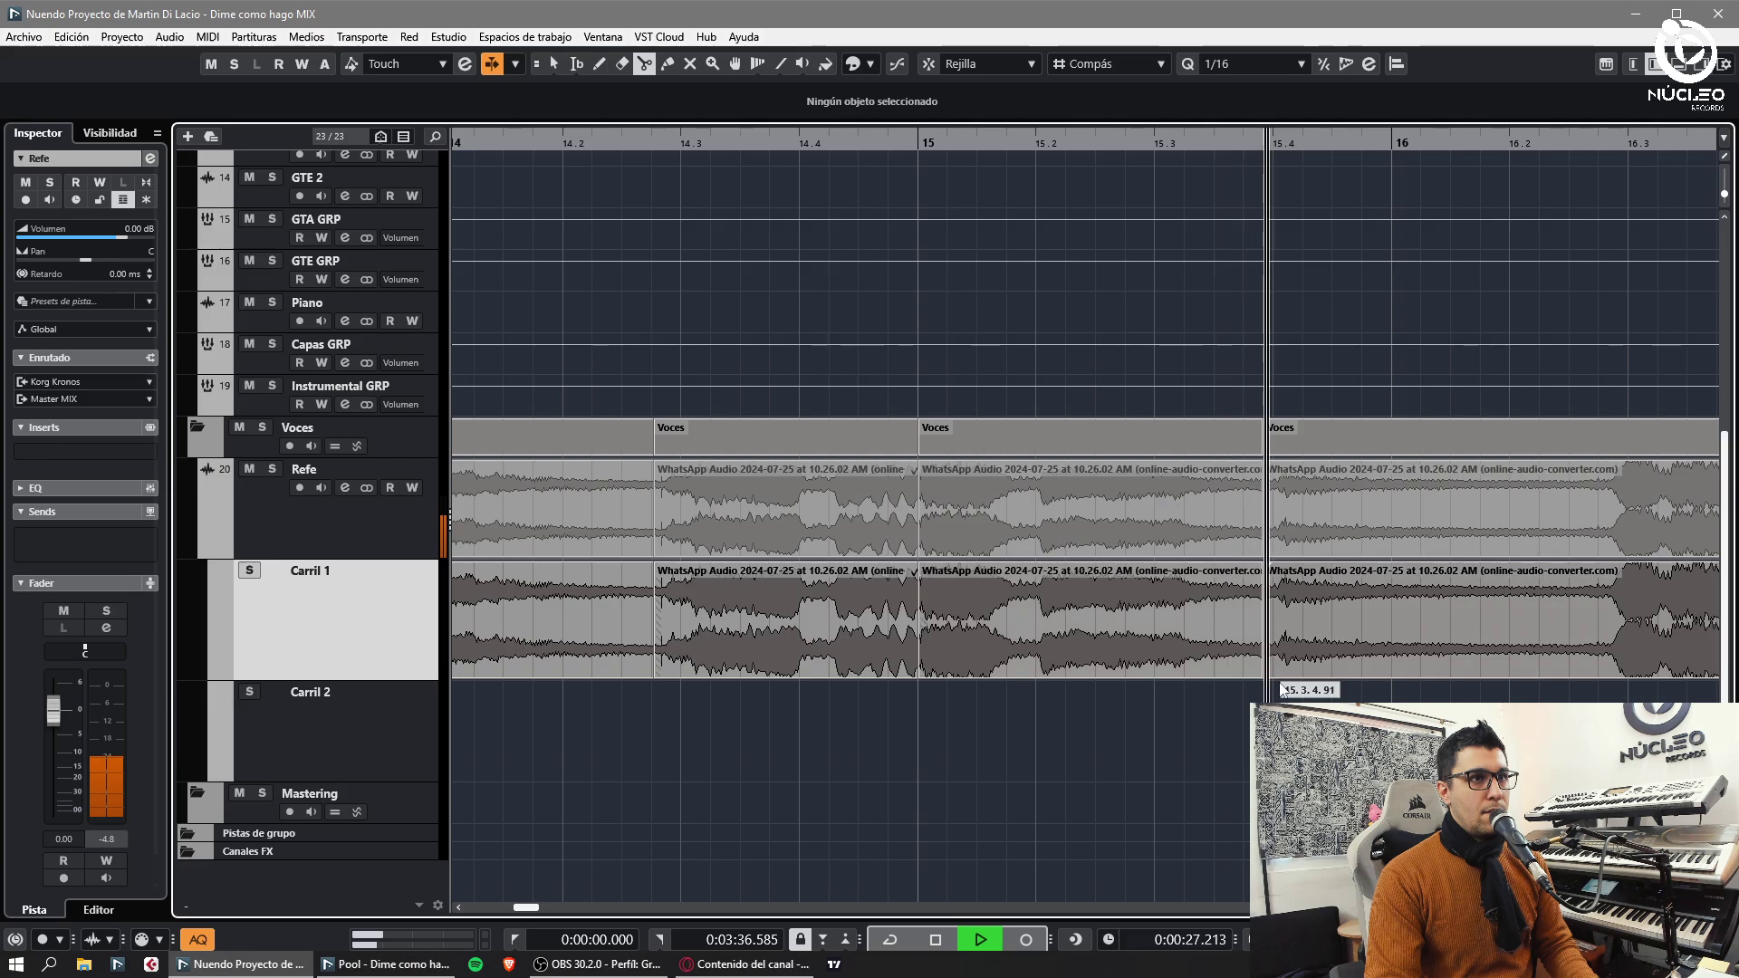
pyautogui.press('1')
pyautogui.moveTo(1313, 663); pyautogui.dragTo(1308, 663)
pyautogui.moveTo(1310, 684); pyautogui.dragTo(1204, 745)
# - Split the Refe audio just before beat 16.3 and crossfade the two parts at the cut
pyautogui.press('3')
pyautogui.click(1214, 672)
pyautogui.press('1')
pyautogui.moveTo(1268, 639); pyautogui.dragTo(1200, 706)
pyautogui.click(1216, 728)
pyautogui.press('x')
pyautogui.click(1459, 691)
# - Split the Refe audio just before bar 17 and move the following part slightly earlier, to about 16.4.3.95
pyautogui.press('3')
pyautogui.click(1444, 671)
pyautogui.moveTo(1498, 673); pyautogui.dragTo(1491, 676)
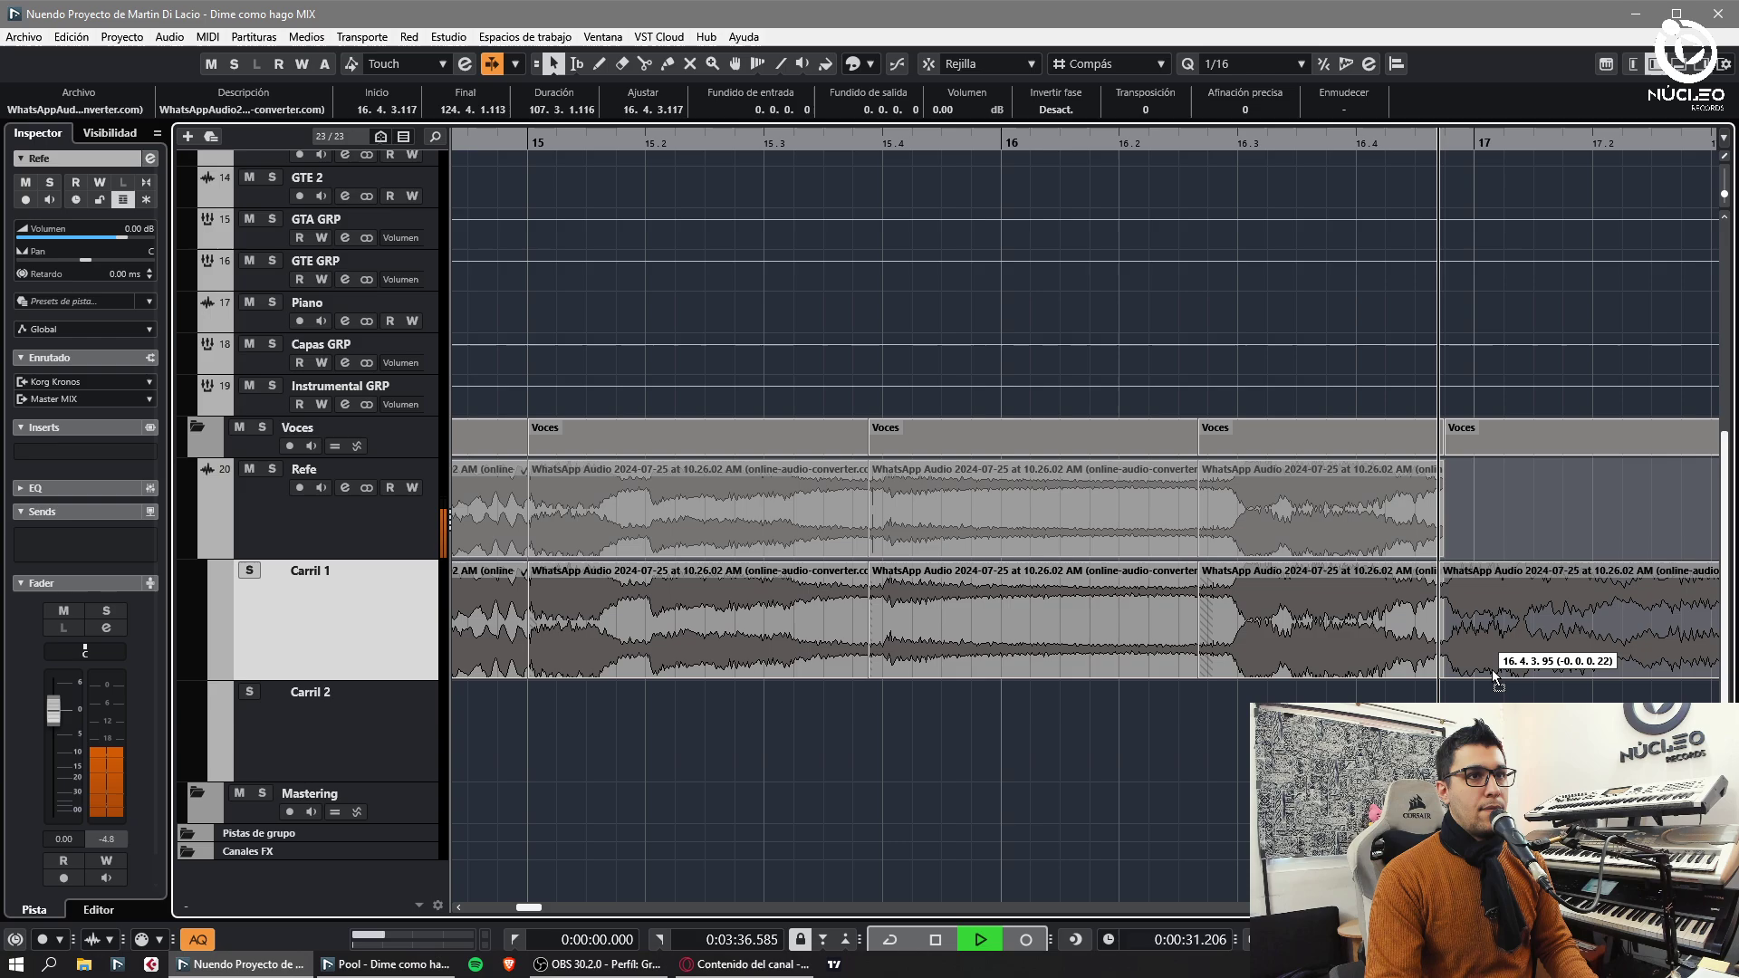
pyautogui.click(1460, 693)
# - Split the Refe audio just before beat 18.3 and nudge the following part slightly earlier
pyautogui.press('3')
pyautogui.click(1224, 672)
pyautogui.press('1')
pyautogui.moveTo(1277, 668); pyautogui.dragTo(1271, 670)
pyautogui.moveTo(1226, 685); pyautogui.dragTo(1160, 710)
# - Split the Refe audio at about beat 19.2, nudge the following part slightly earlier and crossfade the cut
pyautogui.press('3')
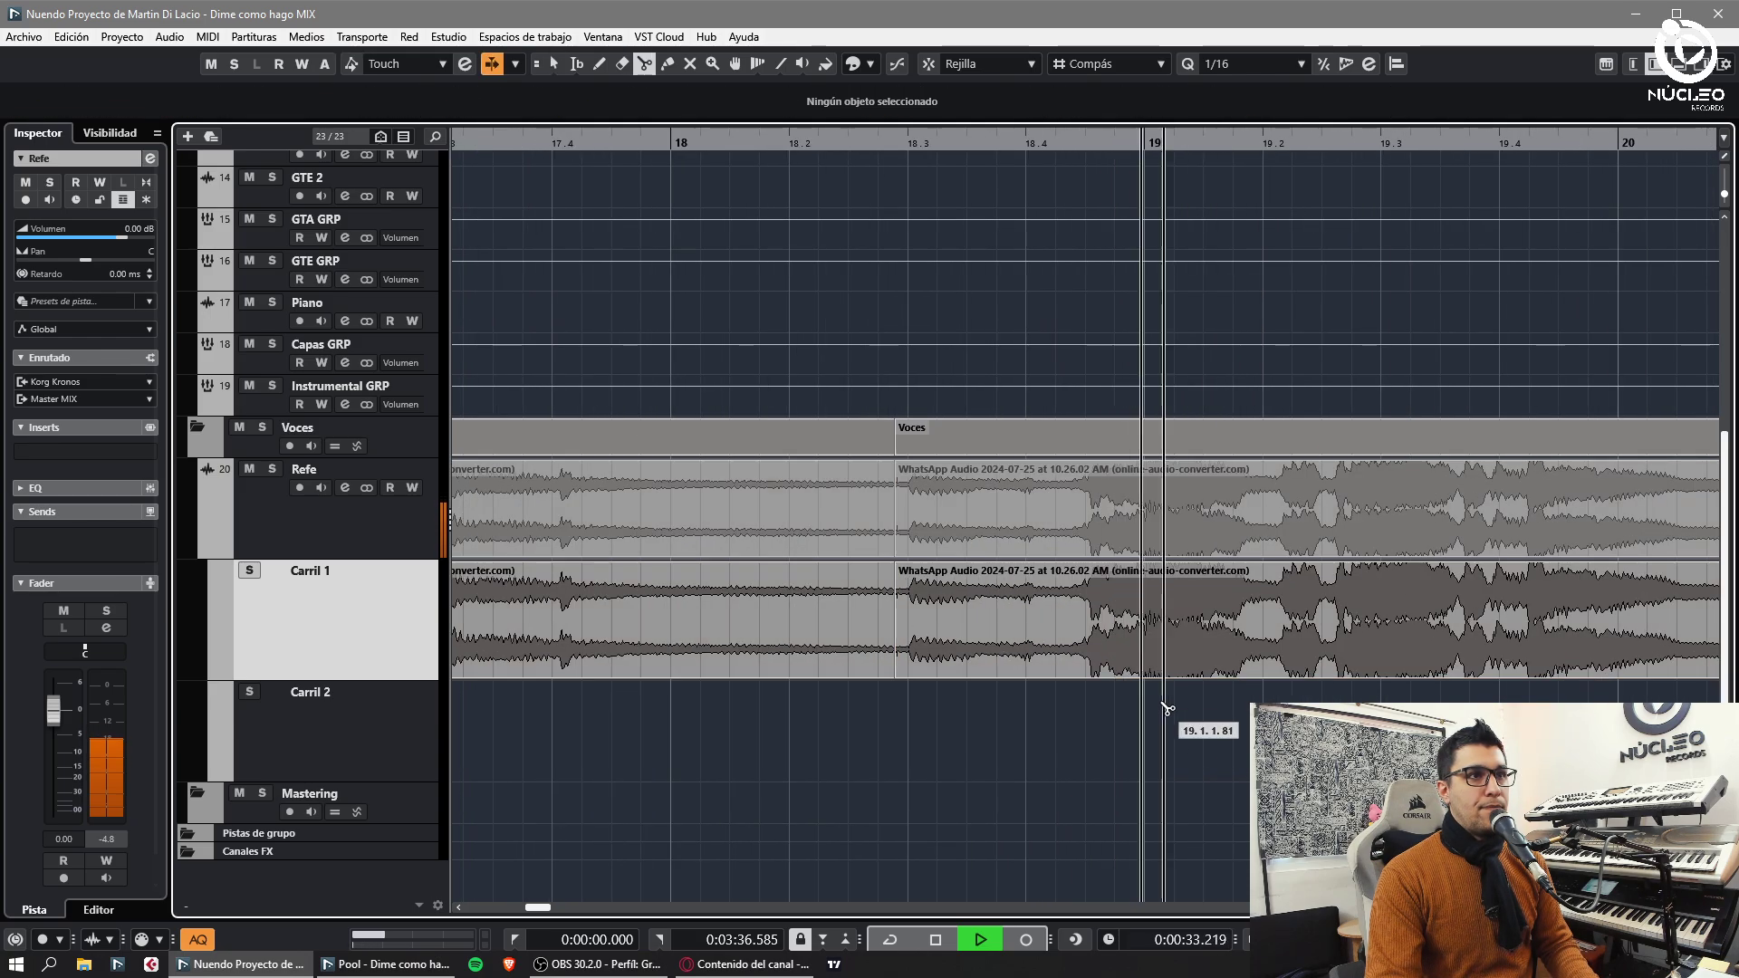
pyautogui.click(1262, 672)
pyautogui.press('1')
pyautogui.moveTo(1292, 672); pyautogui.dragTo(1285, 673)
pyautogui.press('x')
pyautogui.click(1275, 693)
# - Split the Refe audio shortly after beat 20.3, nudge the following part slightly earlier and crossfade the cut
pyautogui.press('3')
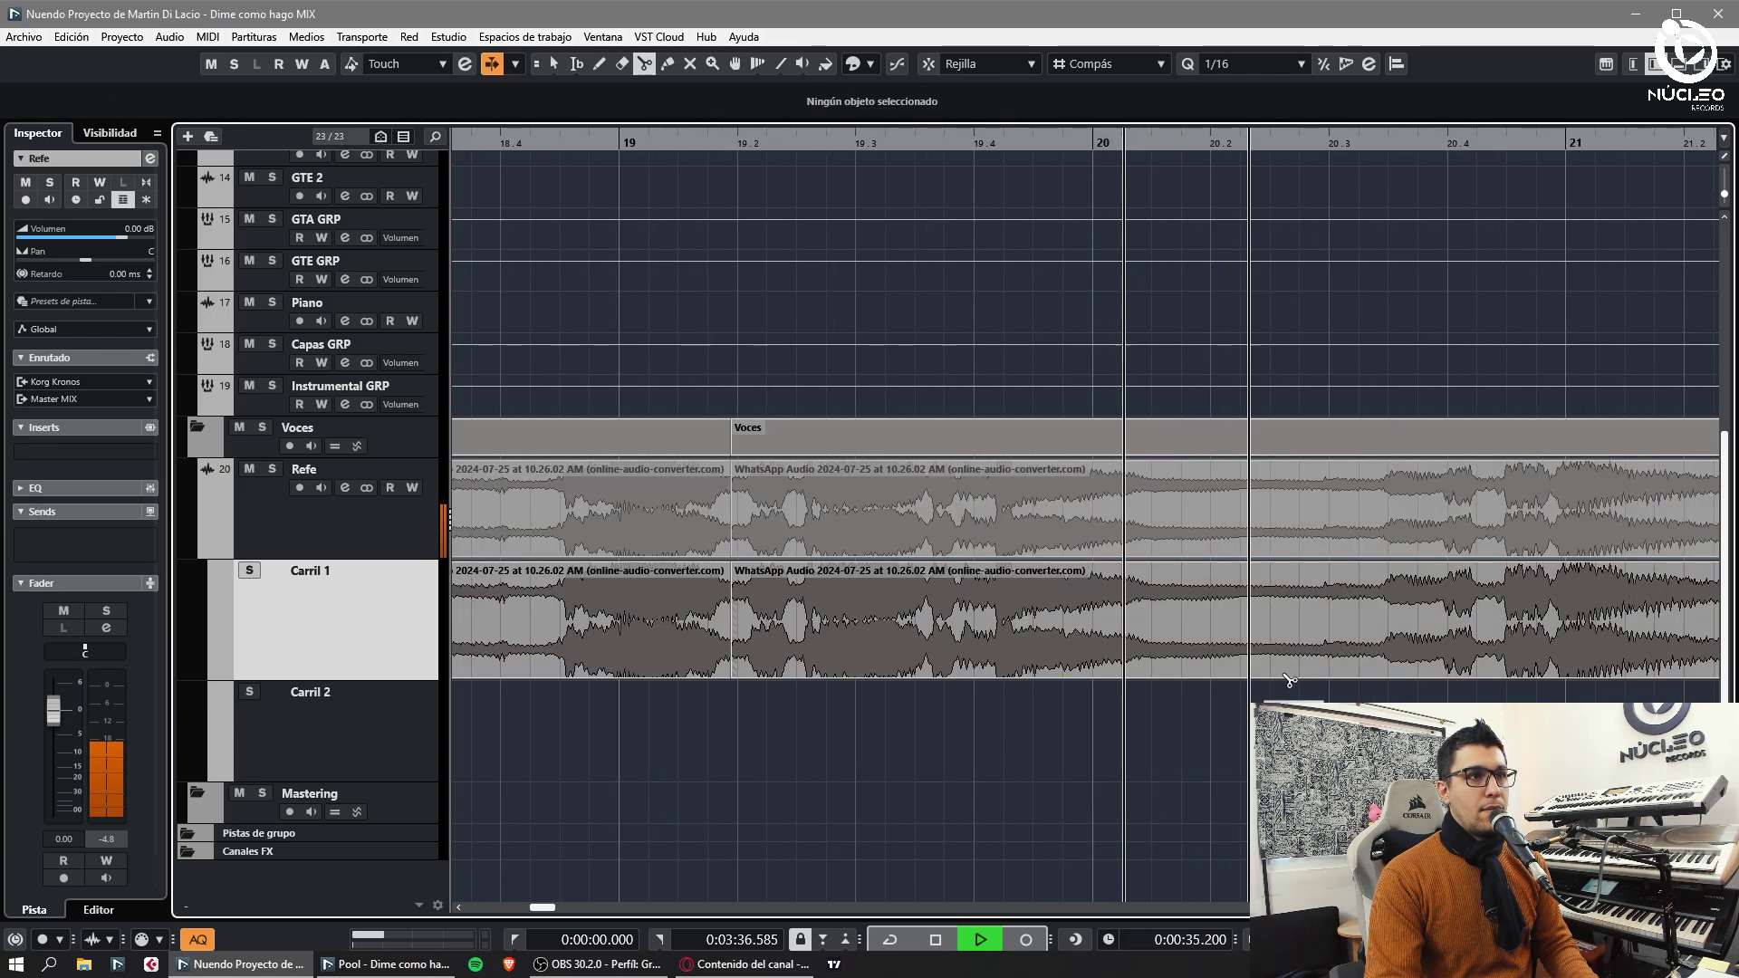
pyautogui.click(1354, 672)
pyautogui.press('1')
pyautogui.moveTo(1468, 666); pyautogui.dragTo(1456, 667)
pyautogui.press('x')
# - Split the Refe audio just before beat 21.3 and deselect the parts
pyautogui.click(1451, 693)
pyautogui.press('3')
pyautogui.click(1356, 671)
pyautogui.press('1')
pyautogui.click(1448, 693)
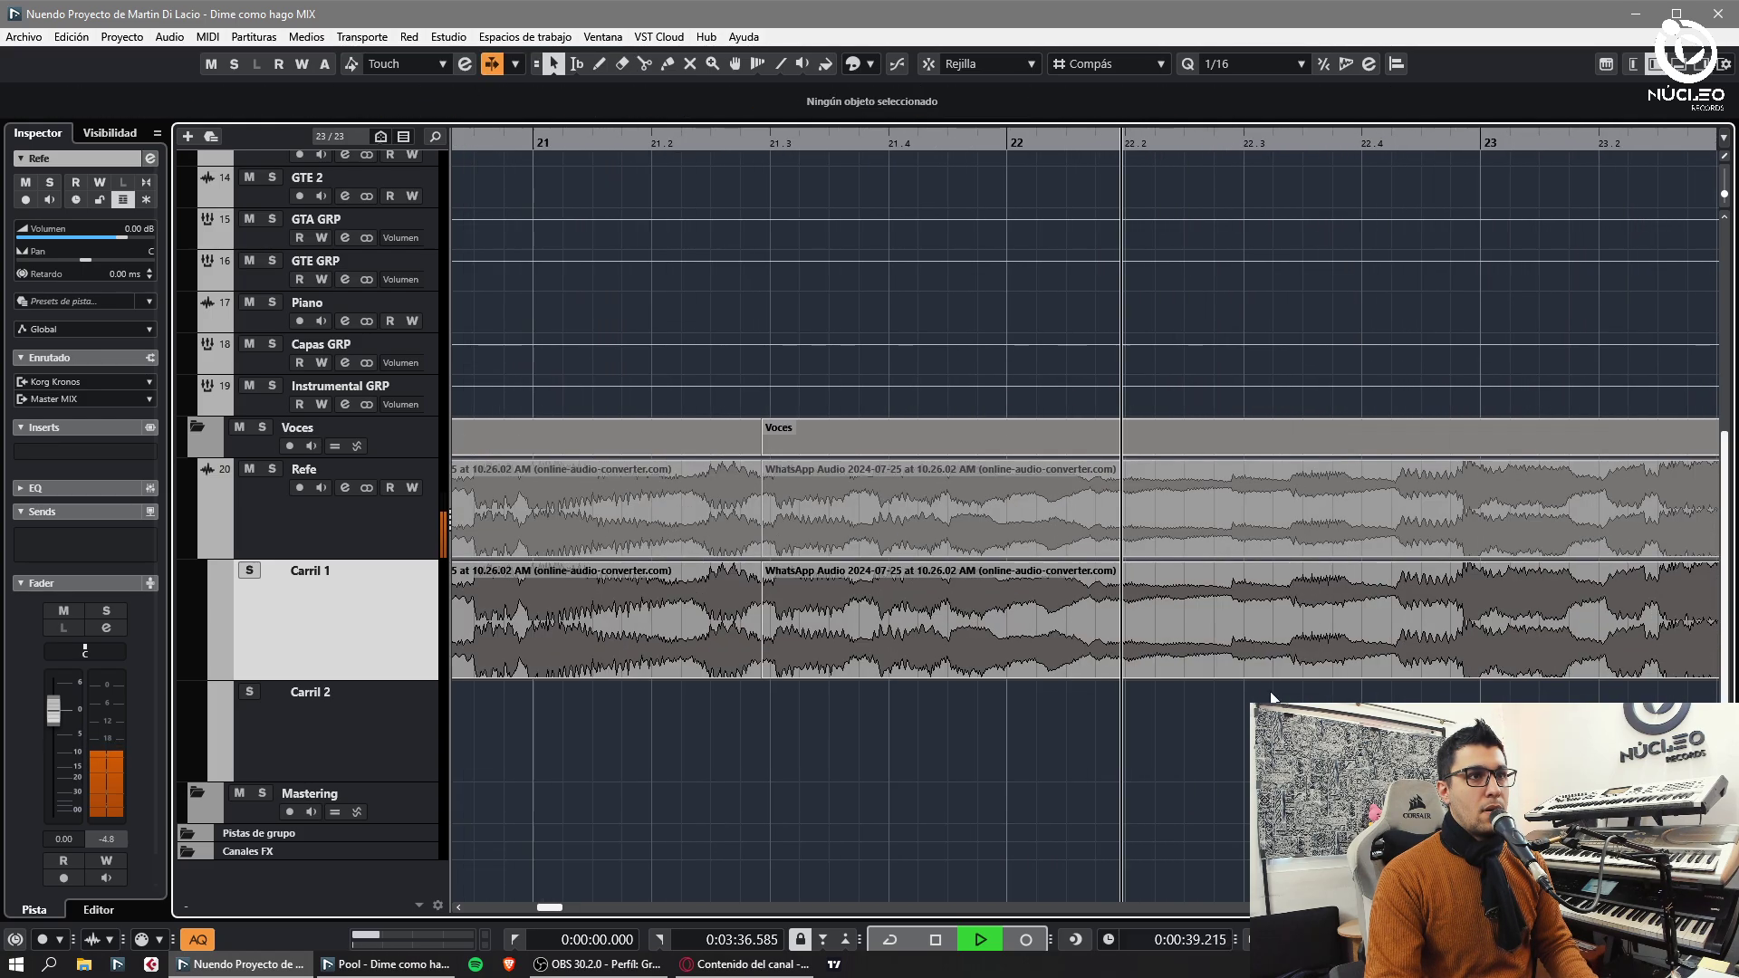
# - Split the Refe audio just before beat 22.3 and stretch the preceding part to meet the following one
pyautogui.press('3')
pyautogui.click(1227, 672)
pyautogui.press('1')
pyautogui.moveTo(1258, 666)
pyautogui.mouseDown()
pyautogui.moveTo(1232, 674)
pyautogui.moveTo(1259, 648)
pyautogui.mouseUp()
pyautogui.press('1')
pyautogui.press('1')
pyautogui.click(1101, 692)
# - Split the Refe audio just before beat 23.4, shift the following part slightly and restore normal sizing
pyautogui.press('3')
pyautogui.click(1080, 672)
pyautogui.press('1')
pyautogui.moveTo(1123, 661)
pyautogui.mouseDown()
pyautogui.moveTo(1170, 657)
pyautogui.moveTo(1135, 627)
pyautogui.moveTo(1132, 674)
pyautogui.mouseUp()
pyautogui.press('1')
pyautogui.press('1')
pyautogui.press('1')
# - Replay from about bar 23 and crossfade the two Refe parts at the cut before beat 23.4
pyautogui.click(804, 156)
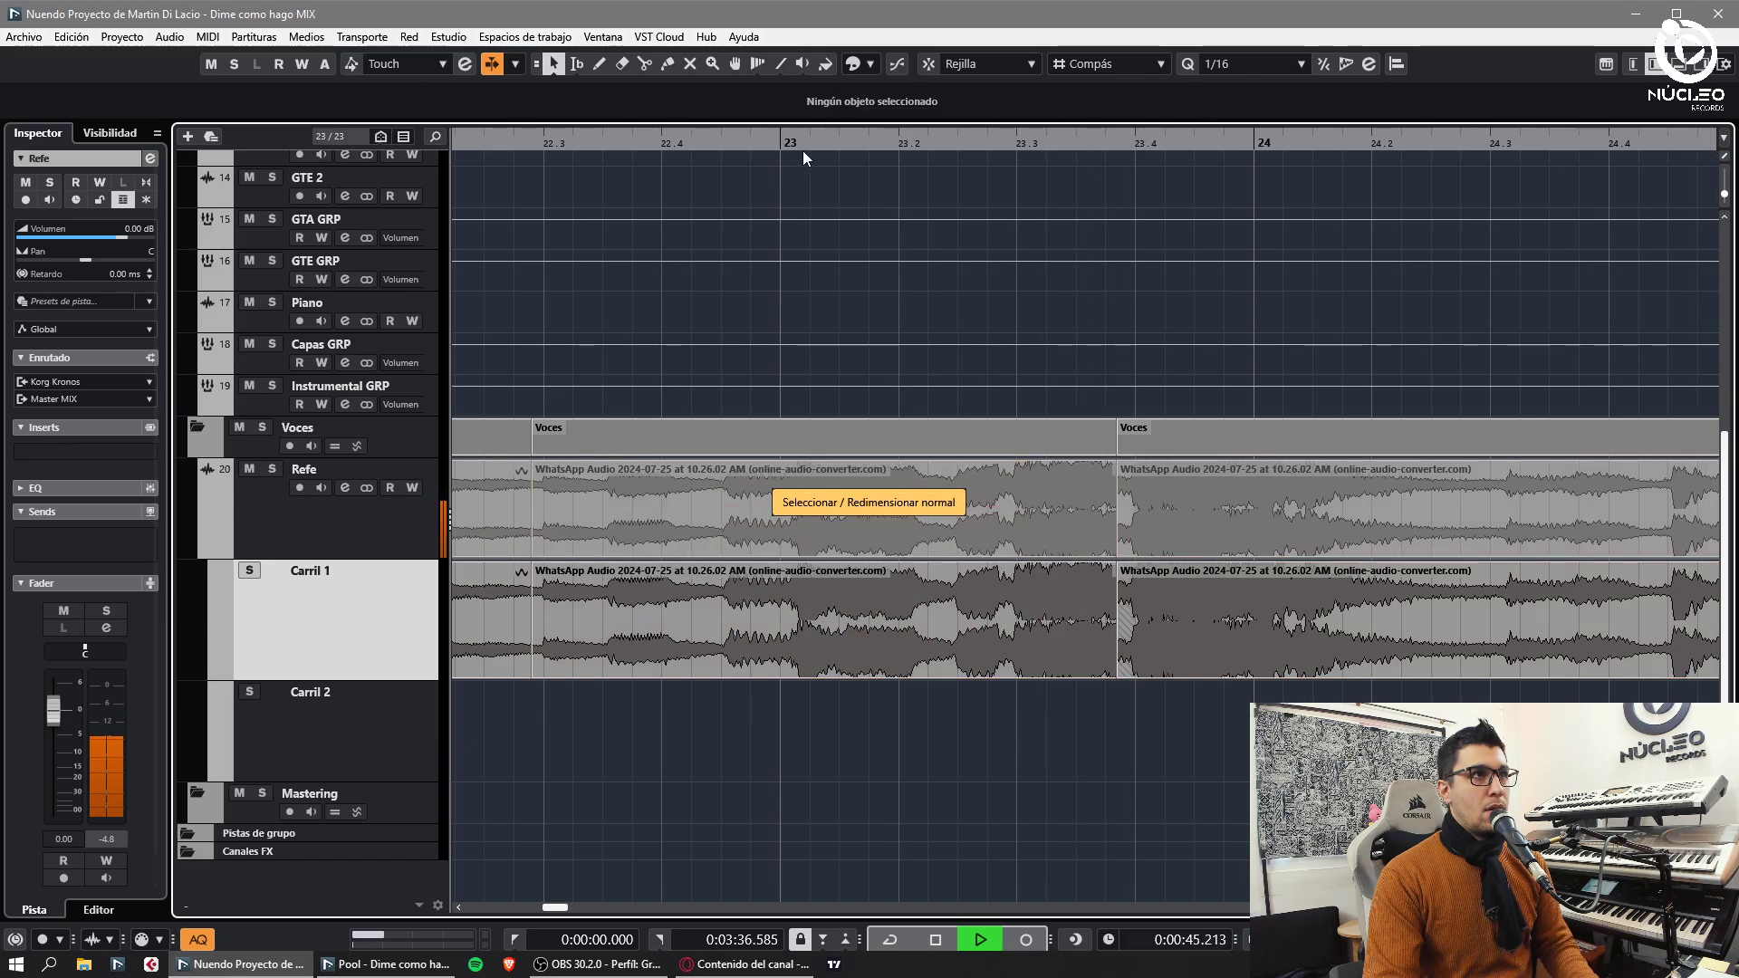
pyautogui.click(815, 136)
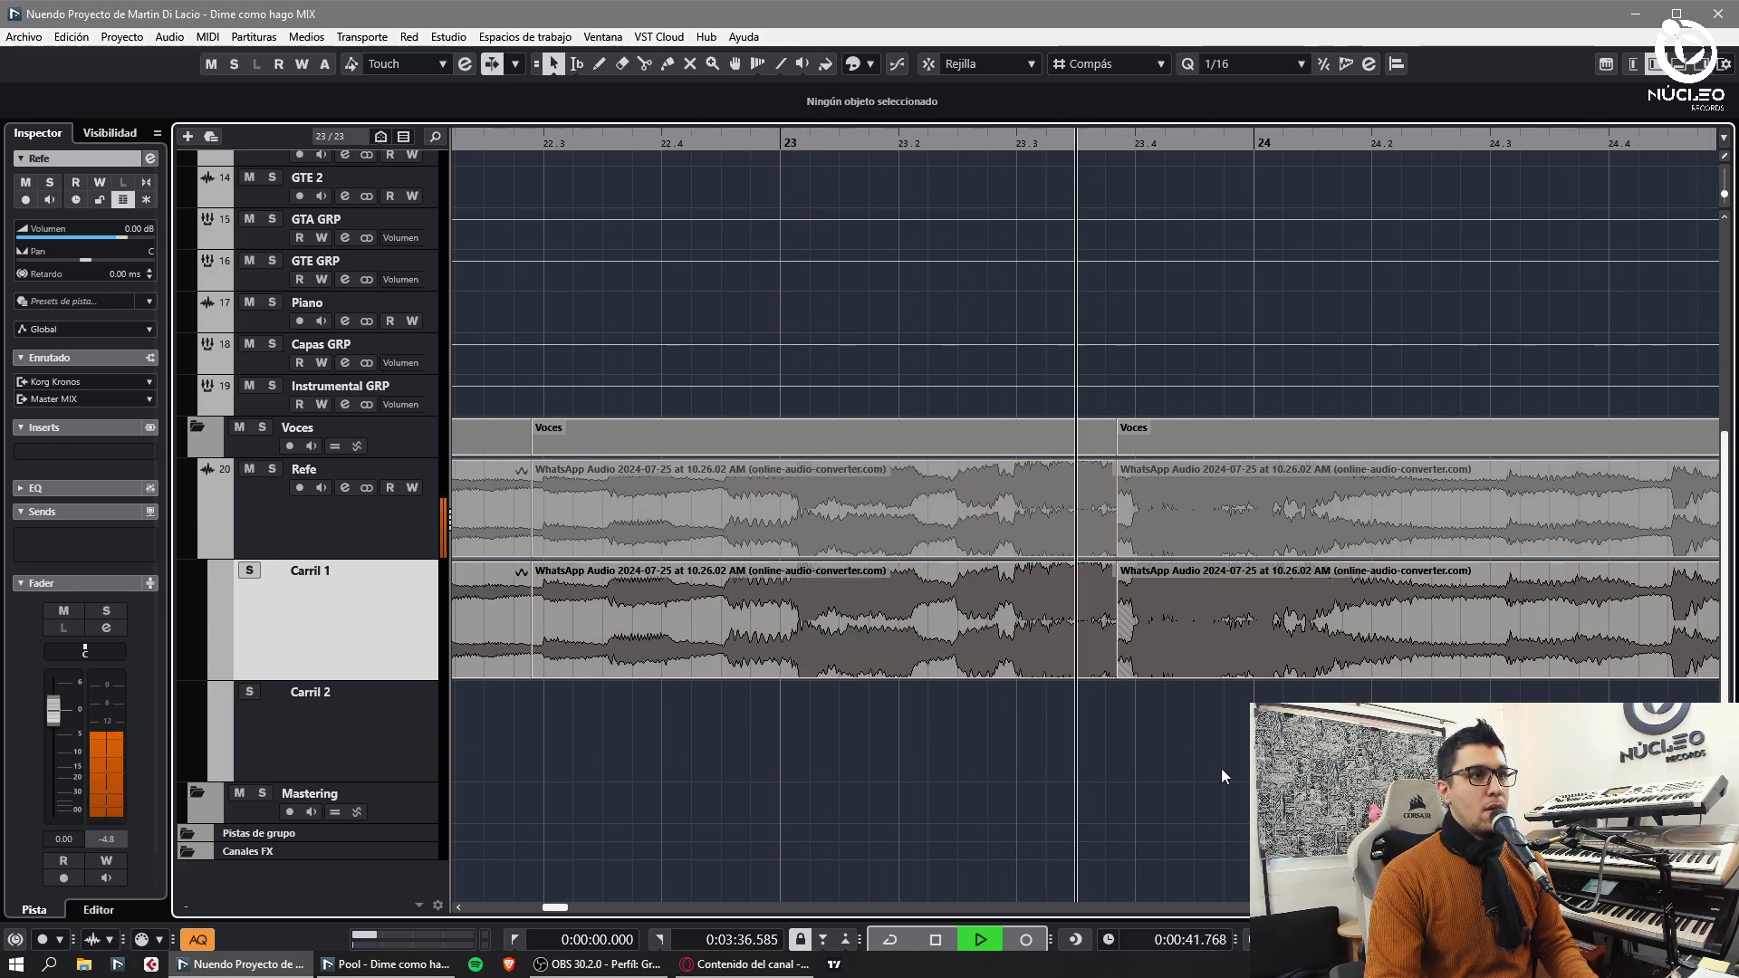
pyautogui.click(1359, 668)
pyautogui.press('g')
pyautogui.moveTo(807, 731); pyautogui.dragTo(915, 661)
pyautogui.press('x')
# - Split the Refe audio just before beat 24.3 and crossfade the two parts at the cut
pyautogui.press('3')
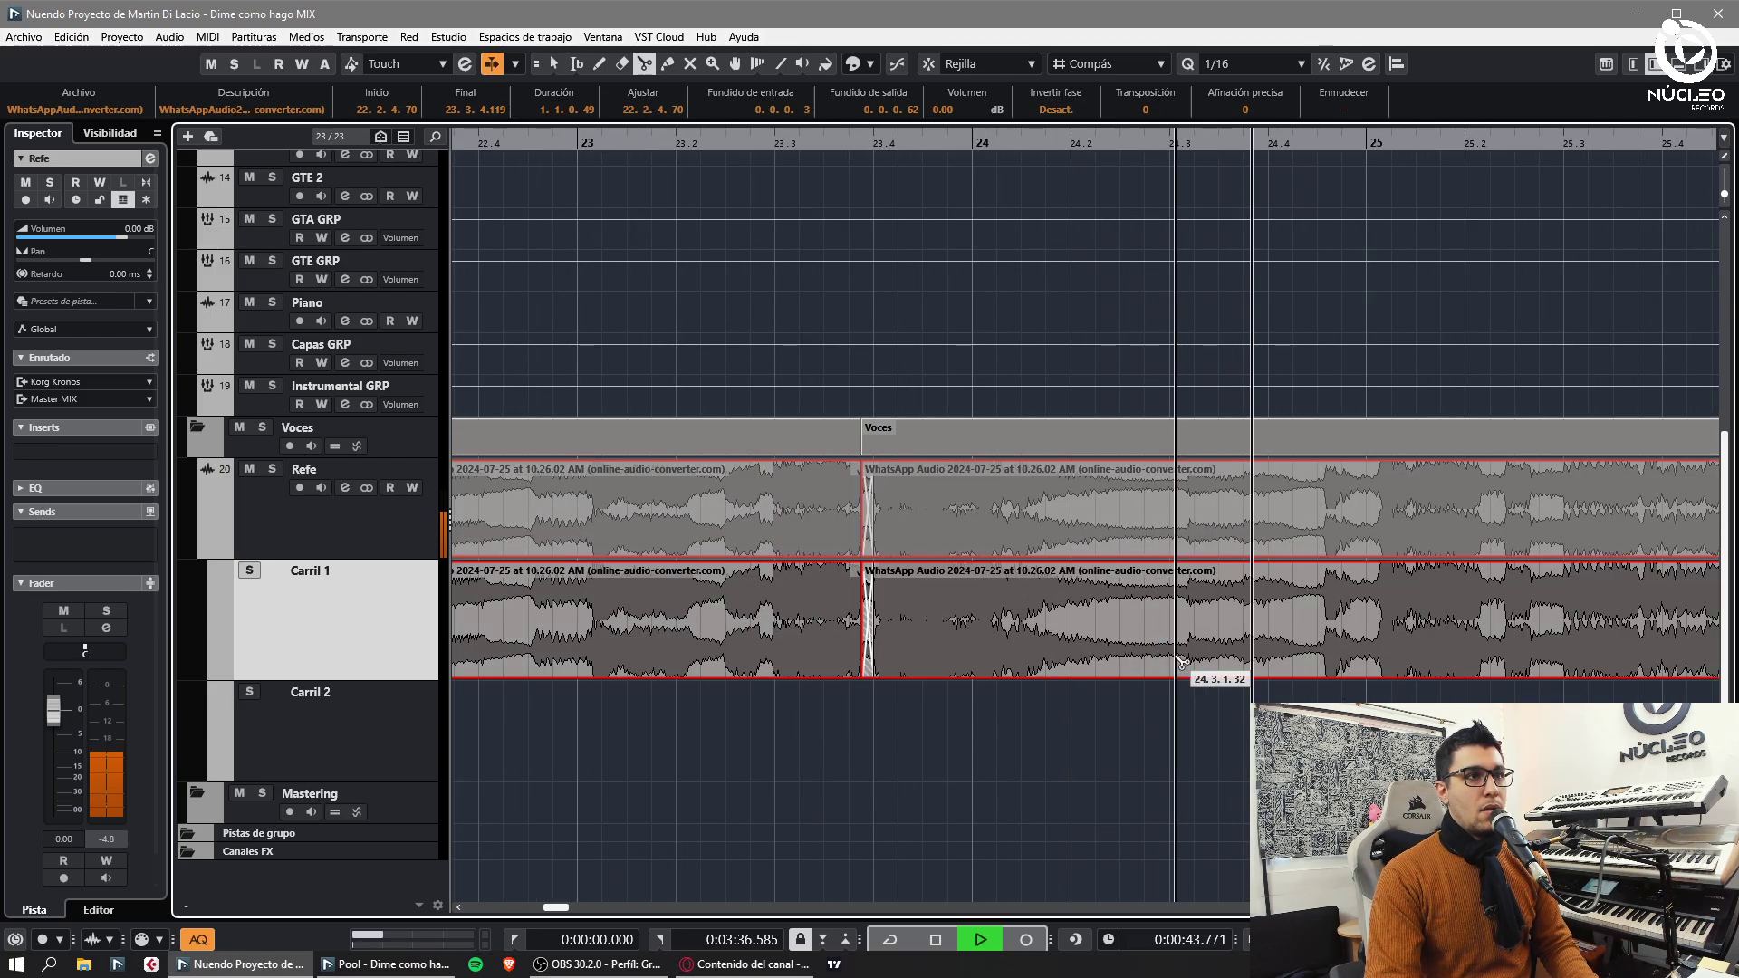
pyautogui.click(1169, 668)
pyautogui.press('1')
pyautogui.click(1207, 666)
pyautogui.moveTo(1132, 725); pyautogui.dragTo(1209, 665)
pyautogui.press('x')
# - Split the Refe audio shortly after beat 24.4, nudge the following part slightly earlier and crossfade the cut
pyautogui.press('3')
pyautogui.click(1299, 665)
pyautogui.press('1')
pyautogui.moveTo(1378, 665); pyautogui.dragTo(1373, 665)
pyautogui.moveTo(1254, 724); pyautogui.dragTo(1341, 666)
pyautogui.press('g')
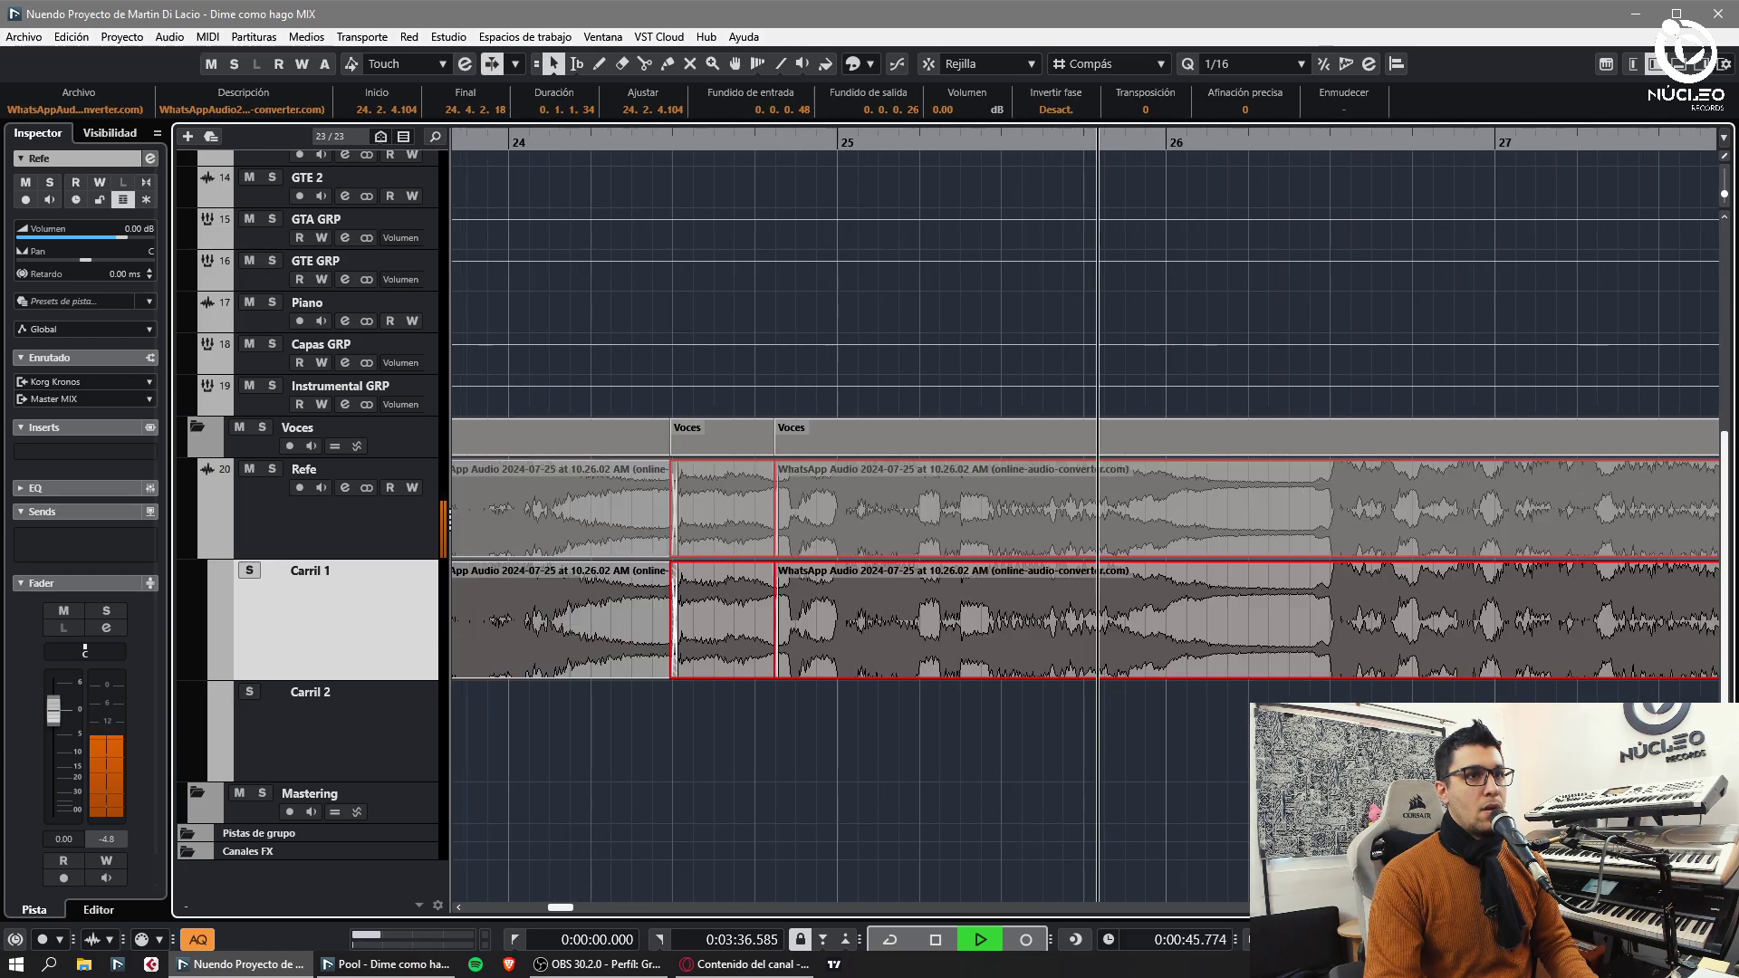
pyautogui.press('h')
pyautogui.press('x')
# - Split the Refe audio at about beat 25.4 and crossfade the two parts at the cut
pyautogui.press('3')
pyautogui.click(1050, 668)
pyautogui.press('1')
pyautogui.moveTo(1087, 726); pyautogui.dragTo(1014, 666)
pyautogui.press('q')
pyautogui.press('x')
pyautogui.press('g')
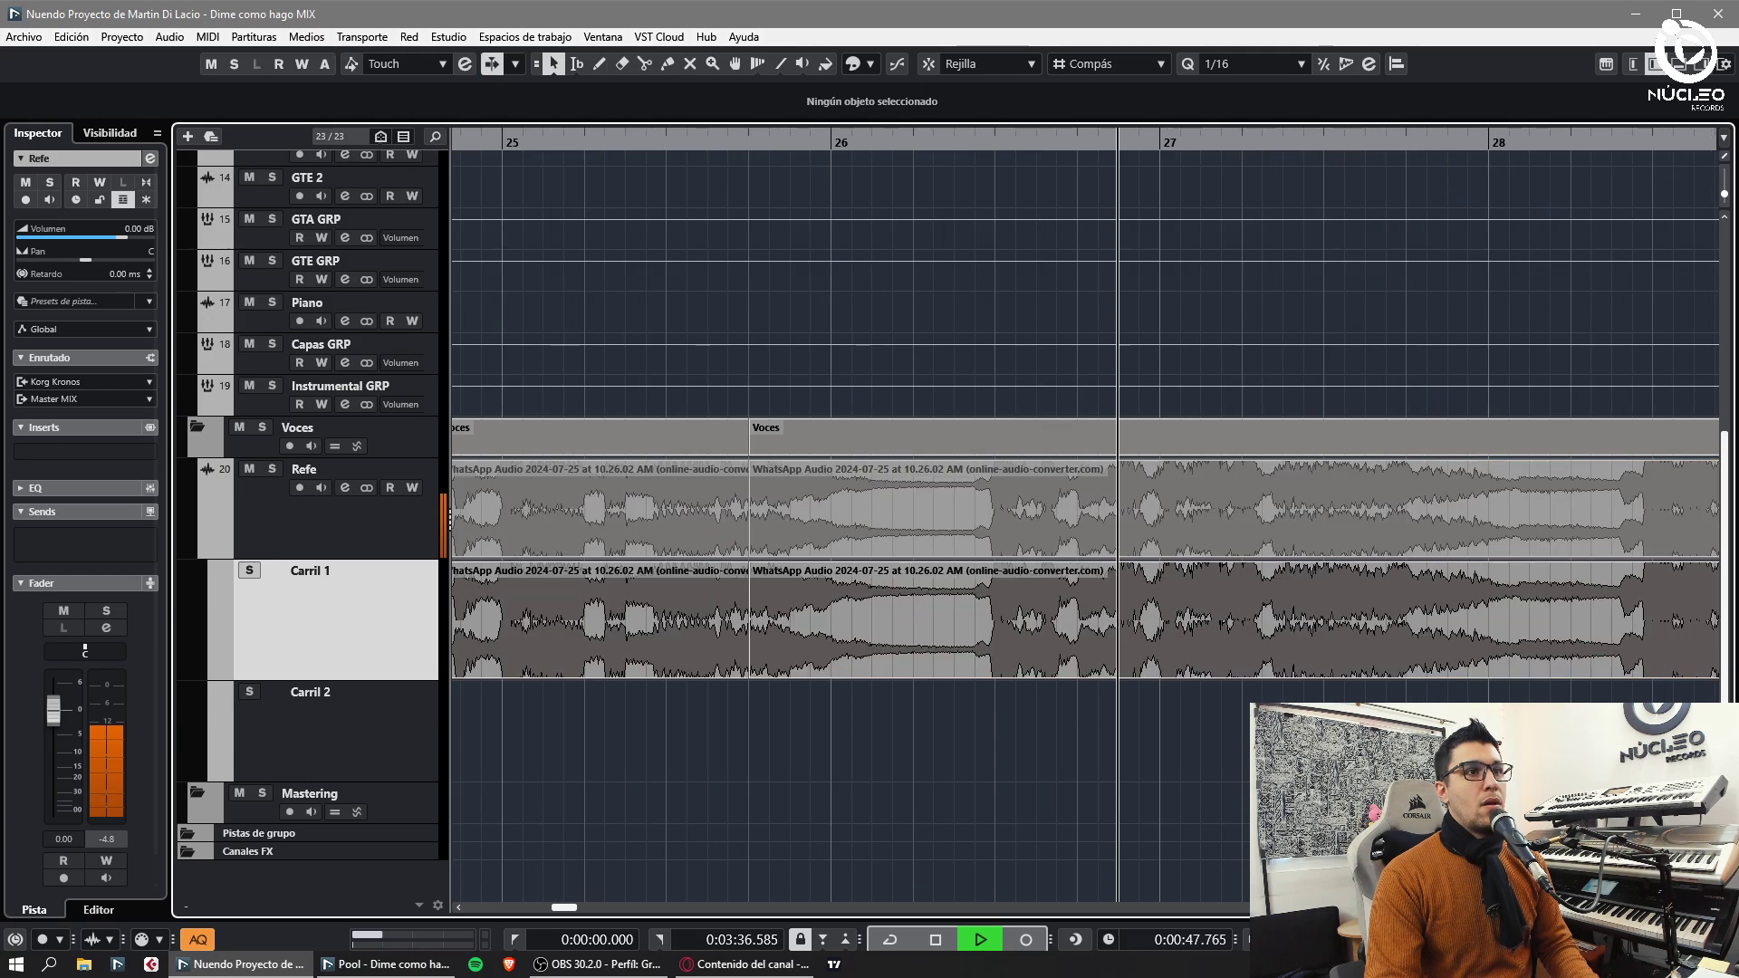
# - Split the Refe audio just before bar 27, nudge the following part slightly earlier and crossfade the two parts at the cut
pyautogui.press('h')
pyautogui.press('3')
pyautogui.click(1120, 672)
pyautogui.press('1')
pyautogui.moveTo(1168, 664); pyautogui.dragTo(1160, 660)
pyautogui.moveTo(1164, 725); pyautogui.dragTo(1086, 666)
pyautogui.press('g')
pyautogui.press('h')
pyautogui.press('x')
# - Split the Refe audio at about 28.2.2, nudge the following part slightly later and crossfade the cut
pyautogui.press('3')
pyautogui.click(1315, 669)
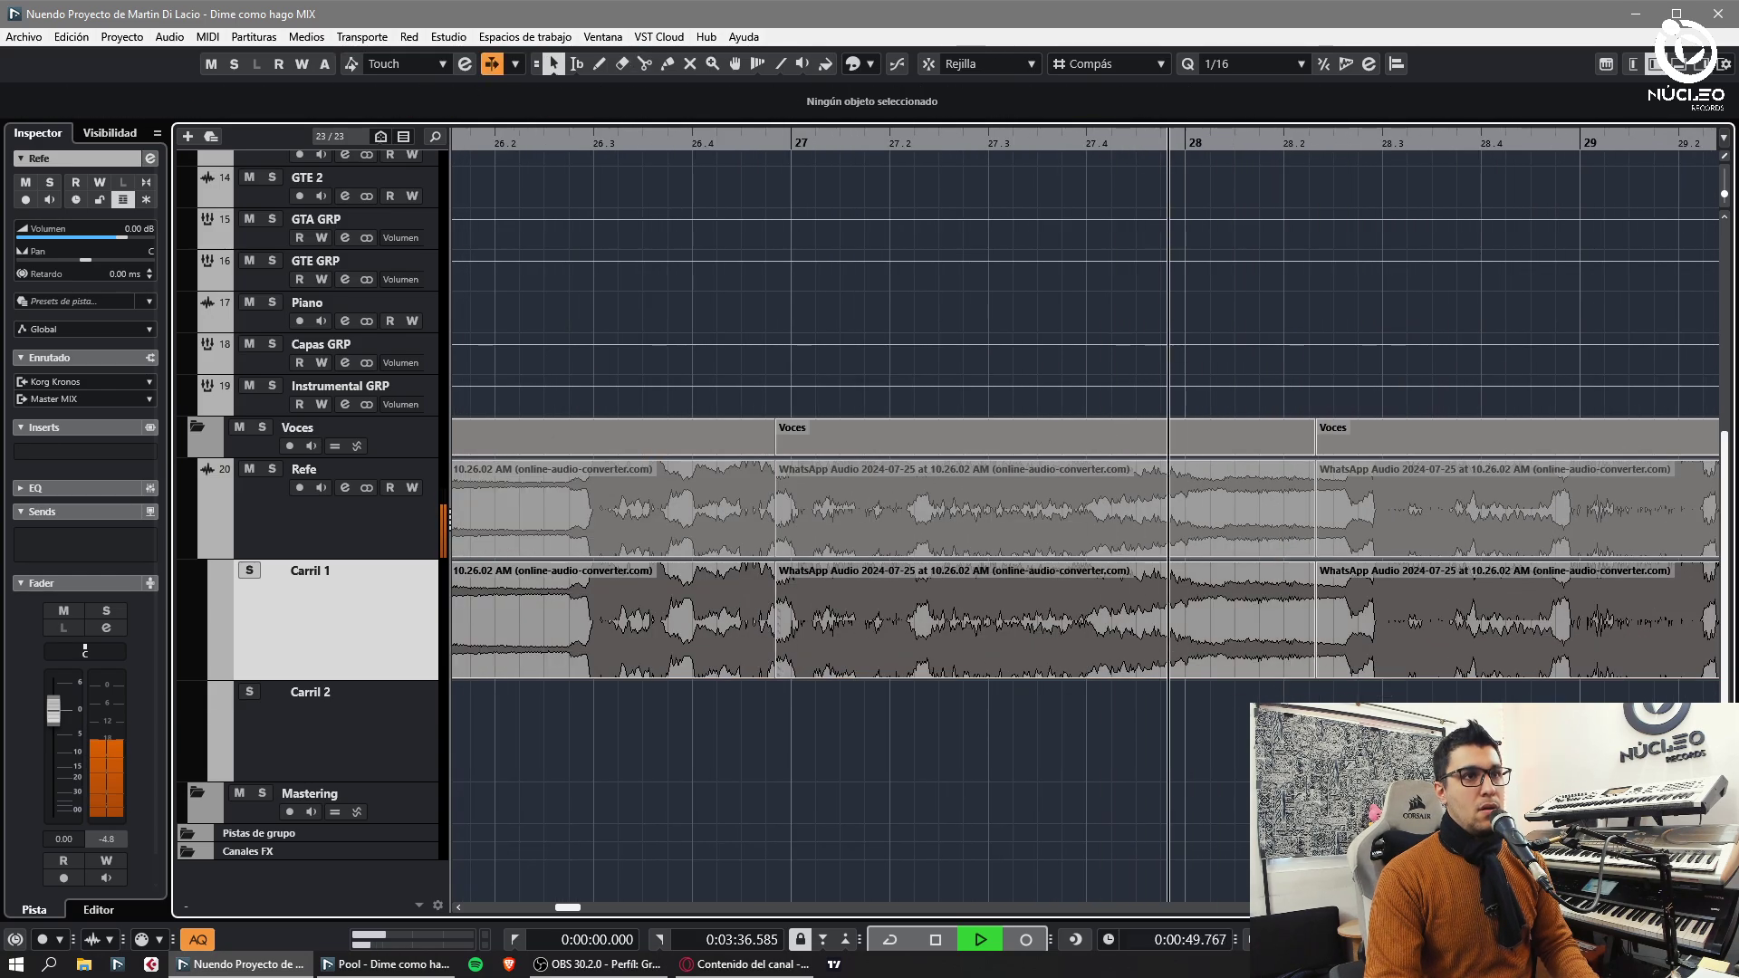
pyautogui.press('1')
pyautogui.moveTo(1383, 667); pyautogui.dragTo(1403, 634)
pyautogui.click(1393, 669)
pyautogui.moveTo(1458, 720); pyautogui.dragTo(1268, 634)
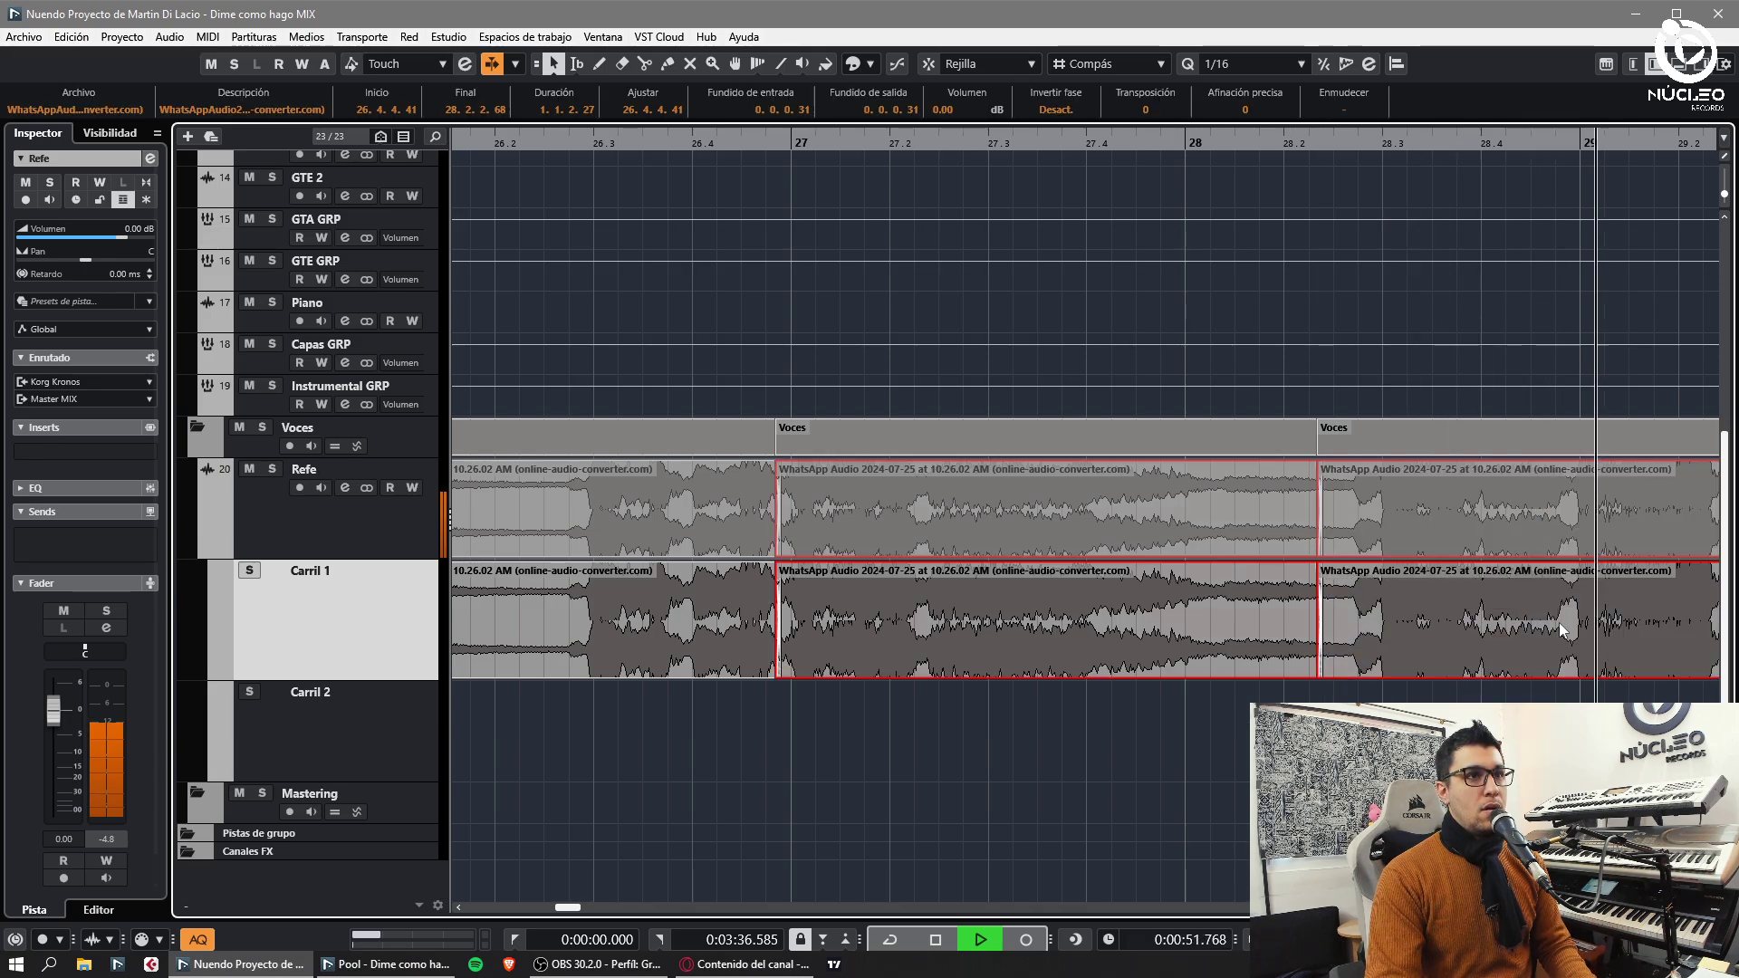
pyautogui.press('g')
pyautogui.press('h')
pyautogui.press('x')
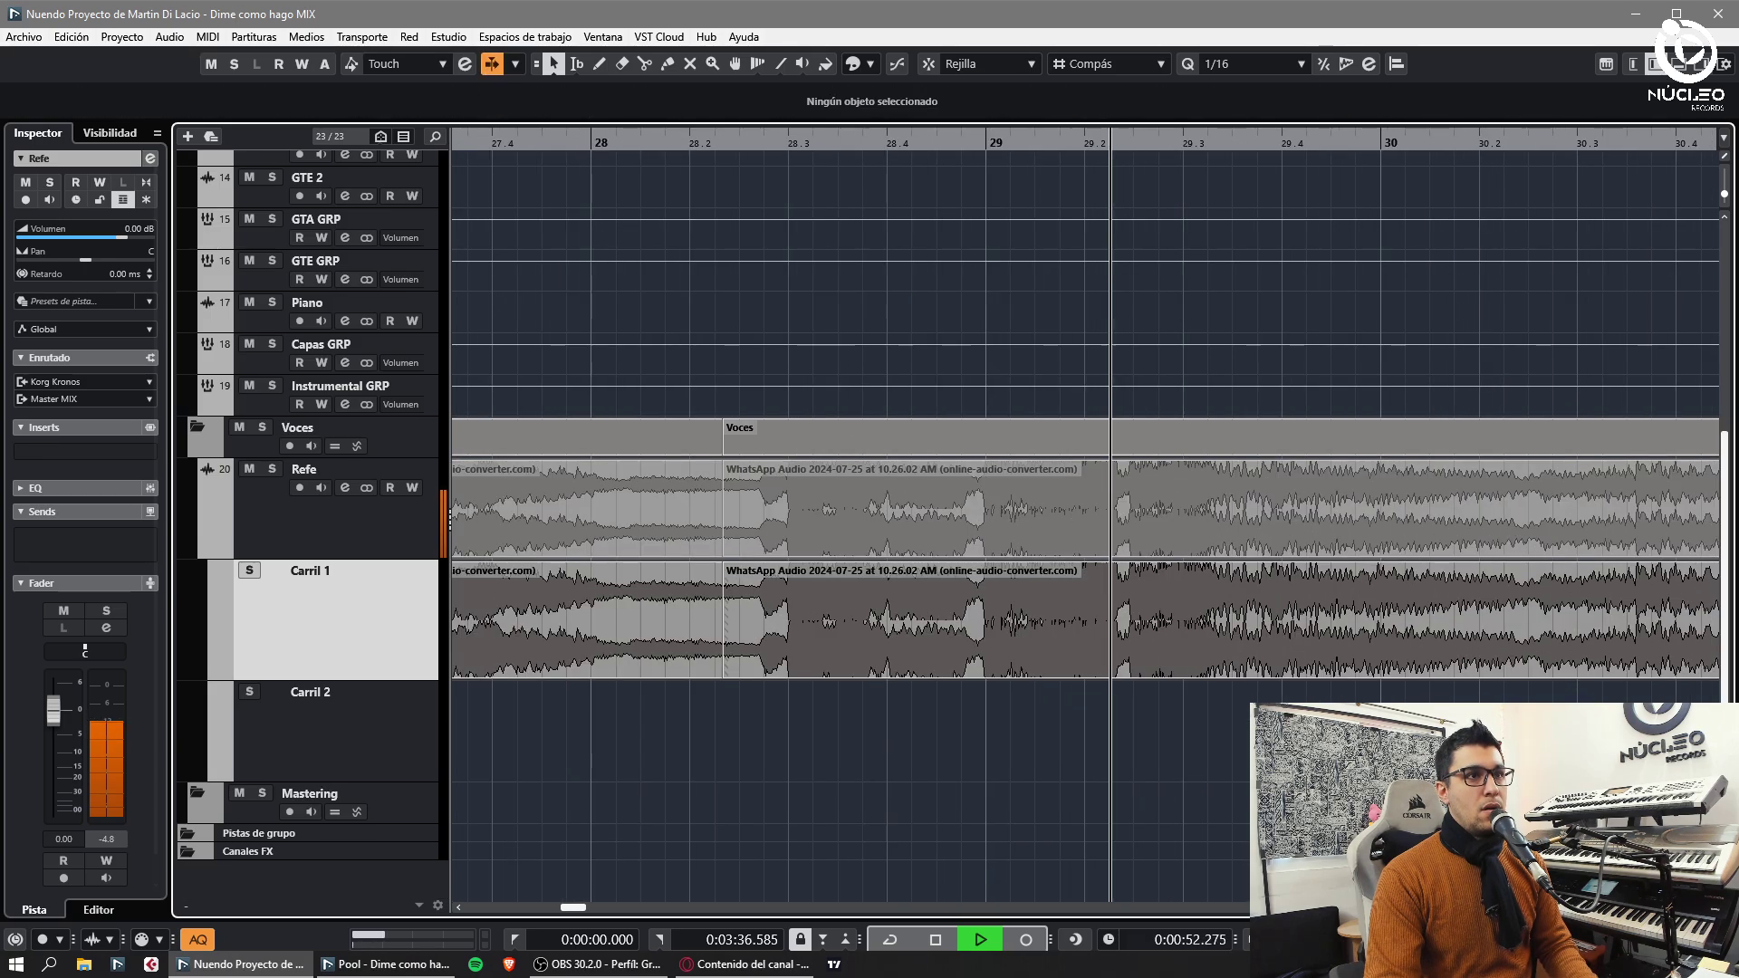
# - Split the Refe audio just before bar 31
pyautogui.press('3')
pyautogui.press('g')
pyautogui.press('g')
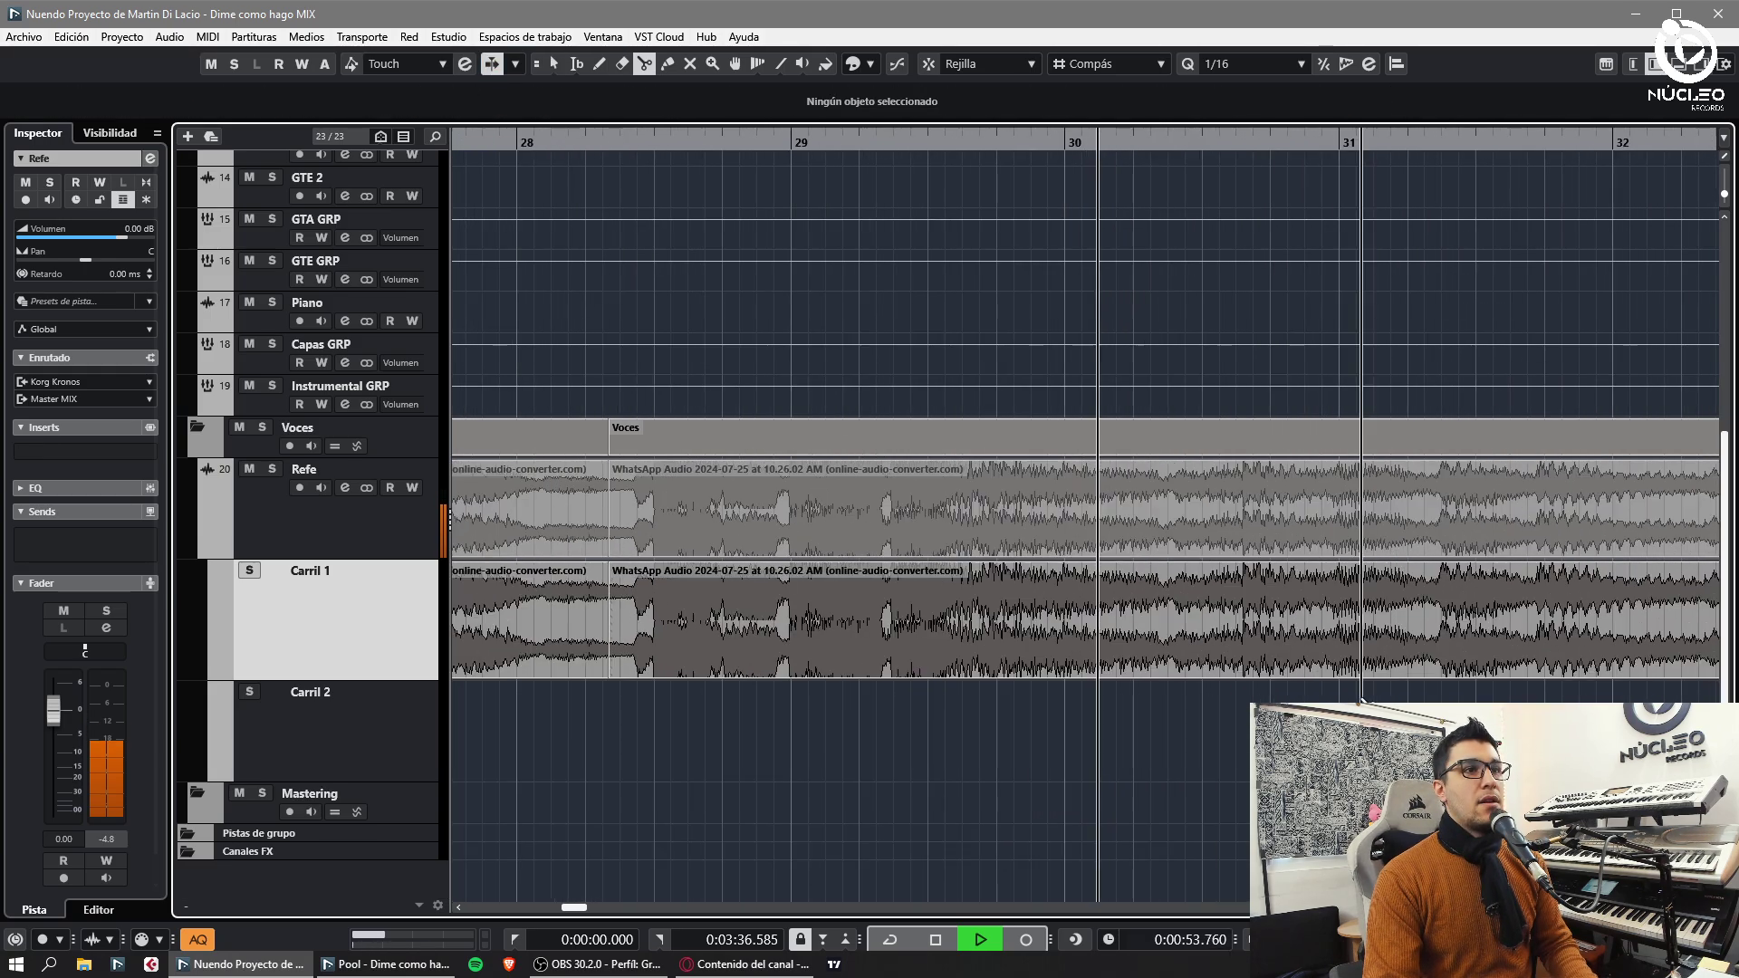
pyautogui.press('h')
pyautogui.click(1282, 670)
pyautogui.press('h')
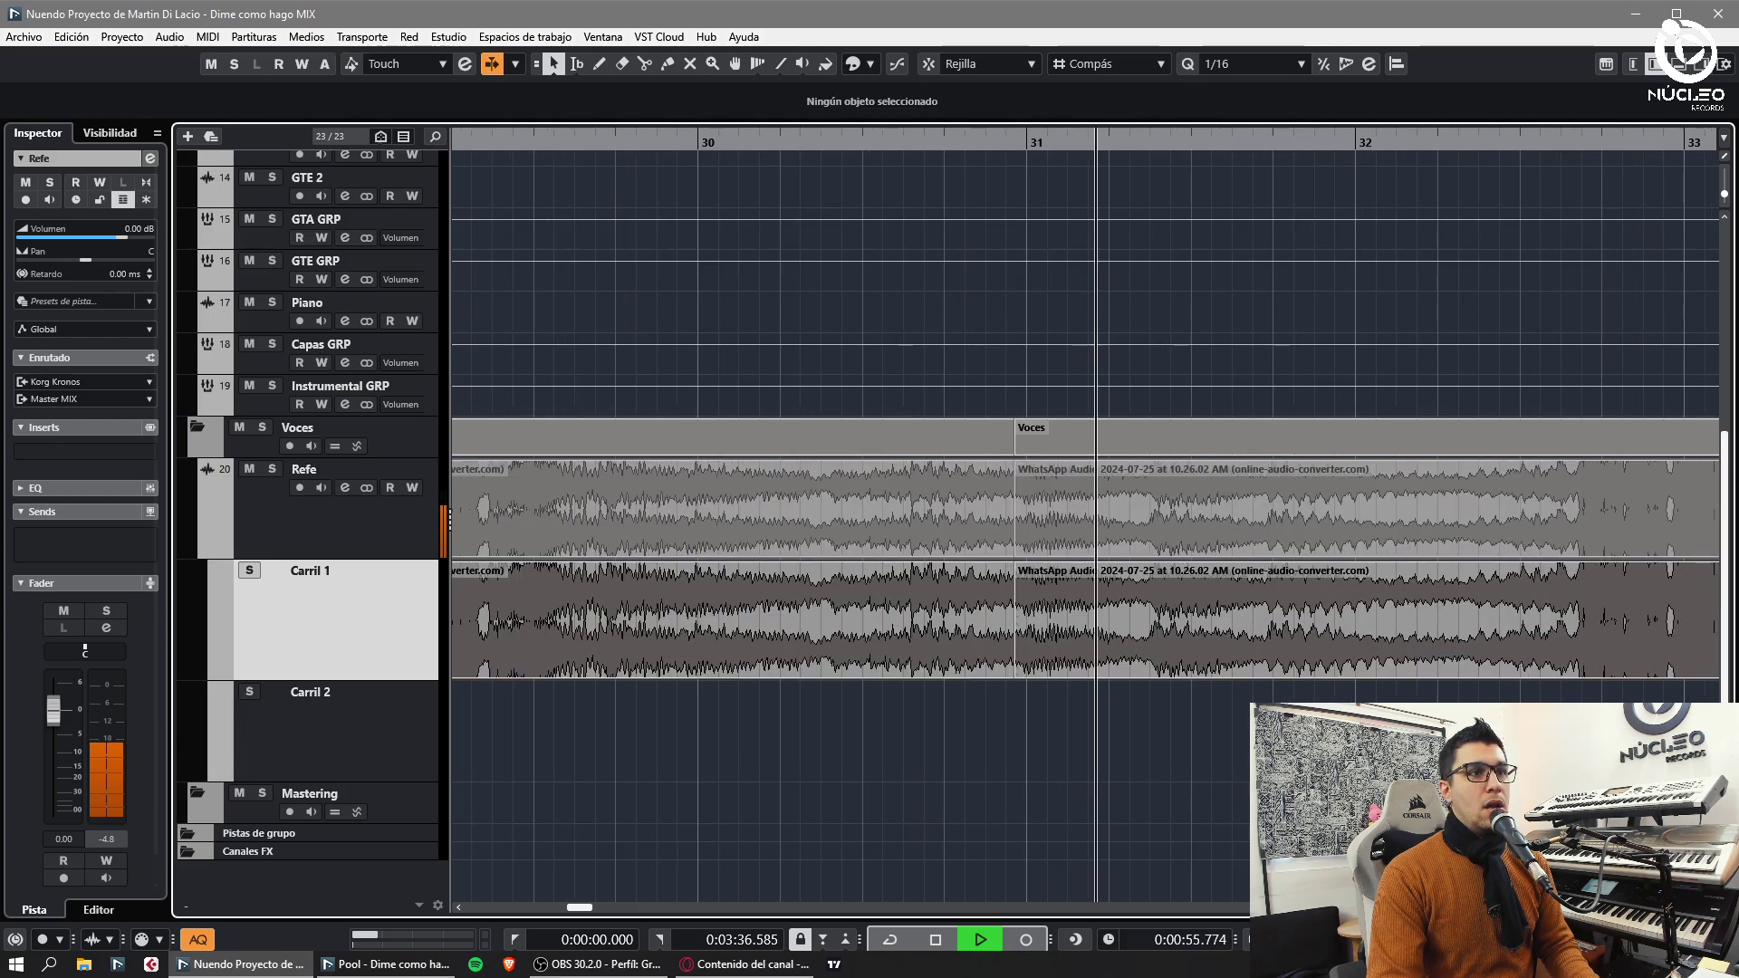
# - Split the Refe audio at about 31.3.4, nudge the following part slightly and crossfade the cut
pyautogui.click(1258, 670)
pyautogui.press('1')
pyautogui.moveTo(1294, 636); pyautogui.dragTo(1297, 636)
pyautogui.moveTo(1304, 710); pyautogui.dragTo(1223, 634)
pyautogui.press('x')
pyautogui.press('g')
pyautogui.press('h')
# - Split the Refe audio just before bar 33 at the start of the transient
pyautogui.press('3')
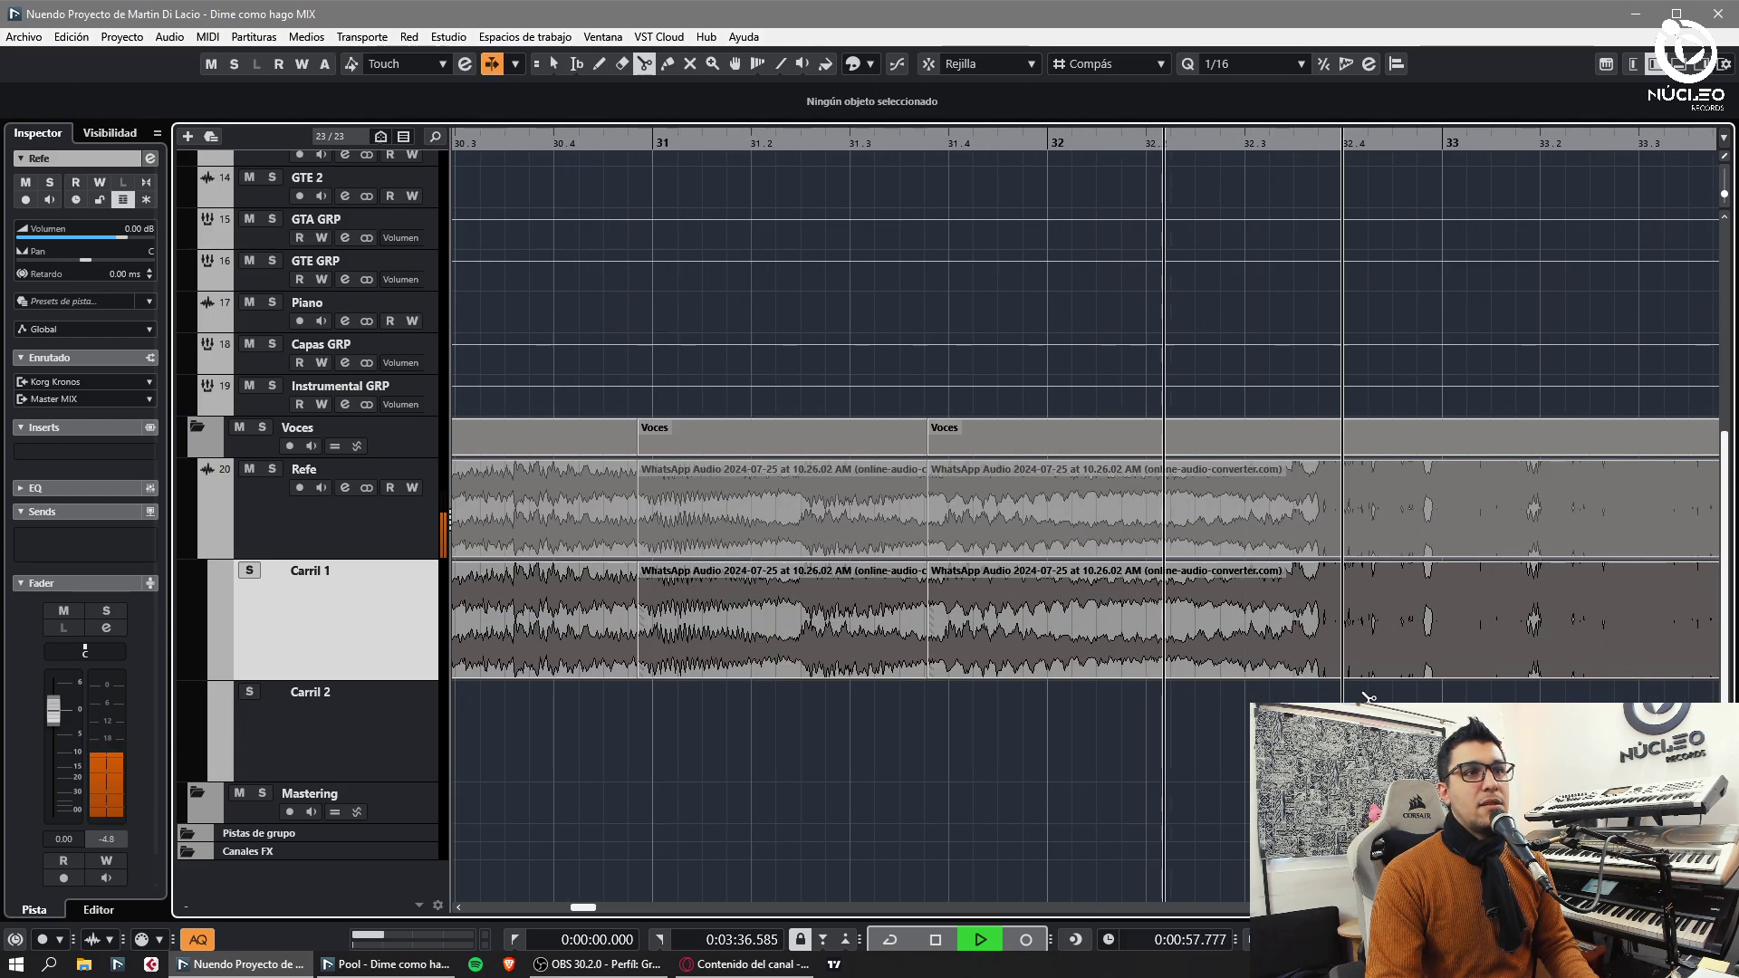
pyautogui.click(1722, 199)
pyautogui.press('g')
pyautogui.press('h')
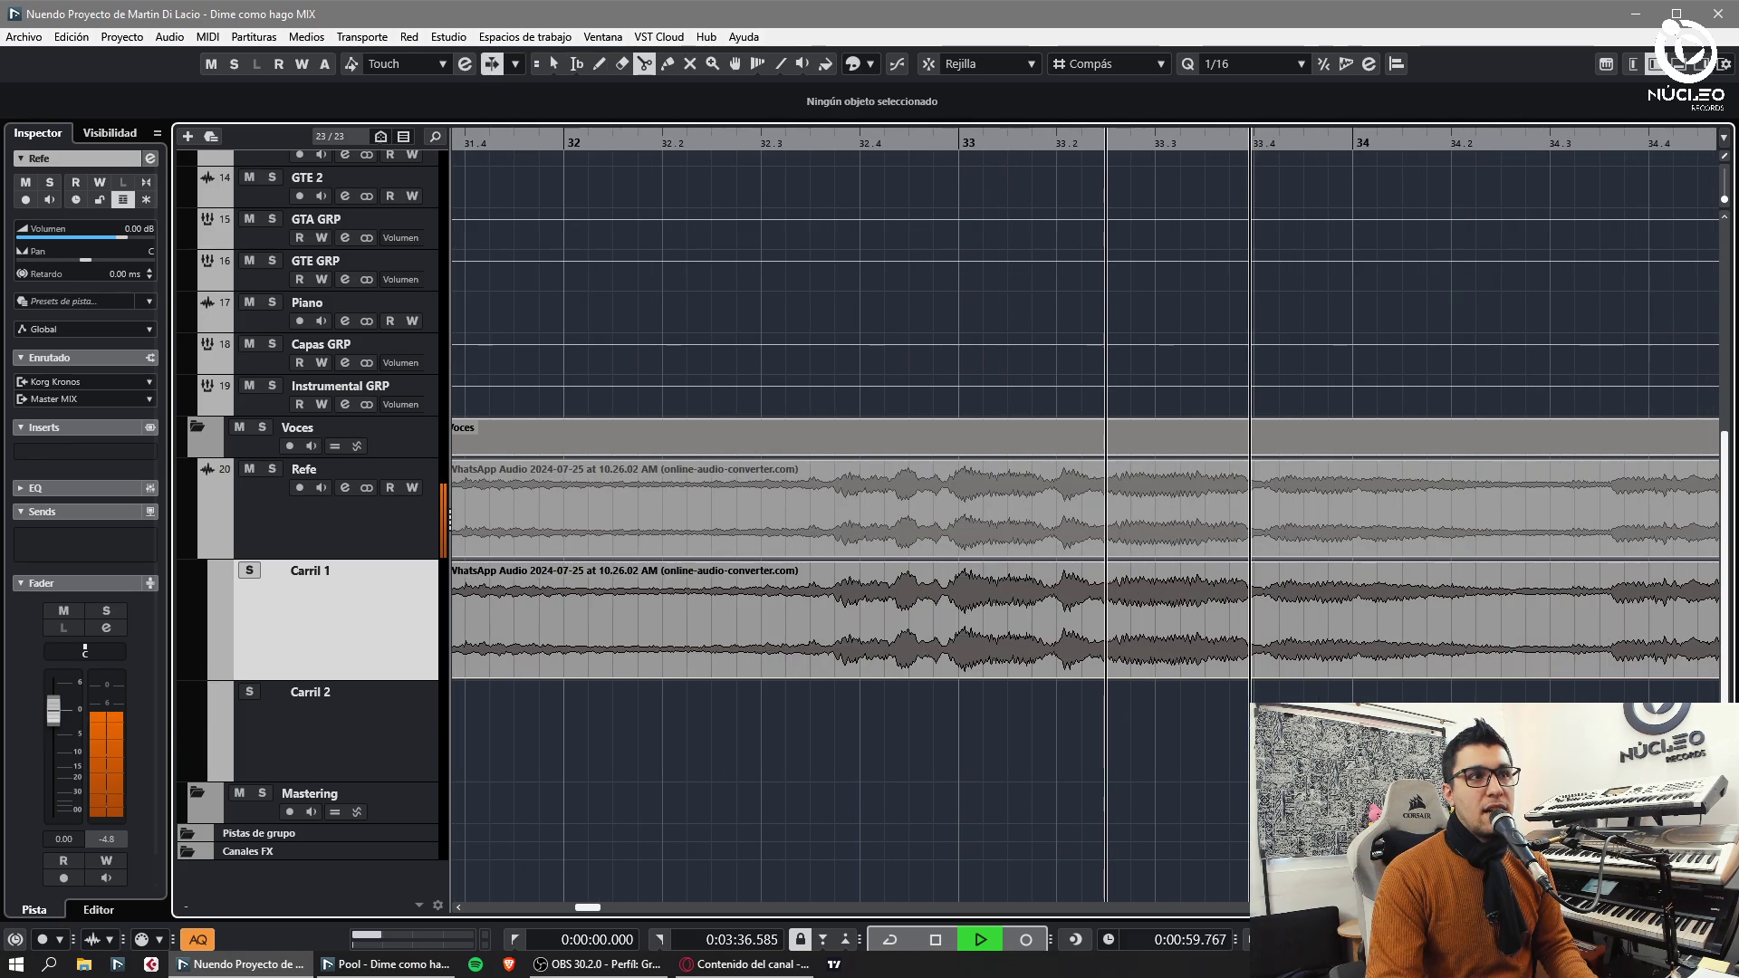
pyautogui.click(948, 670)
pyautogui.press('1')
pyautogui.click(991, 676)
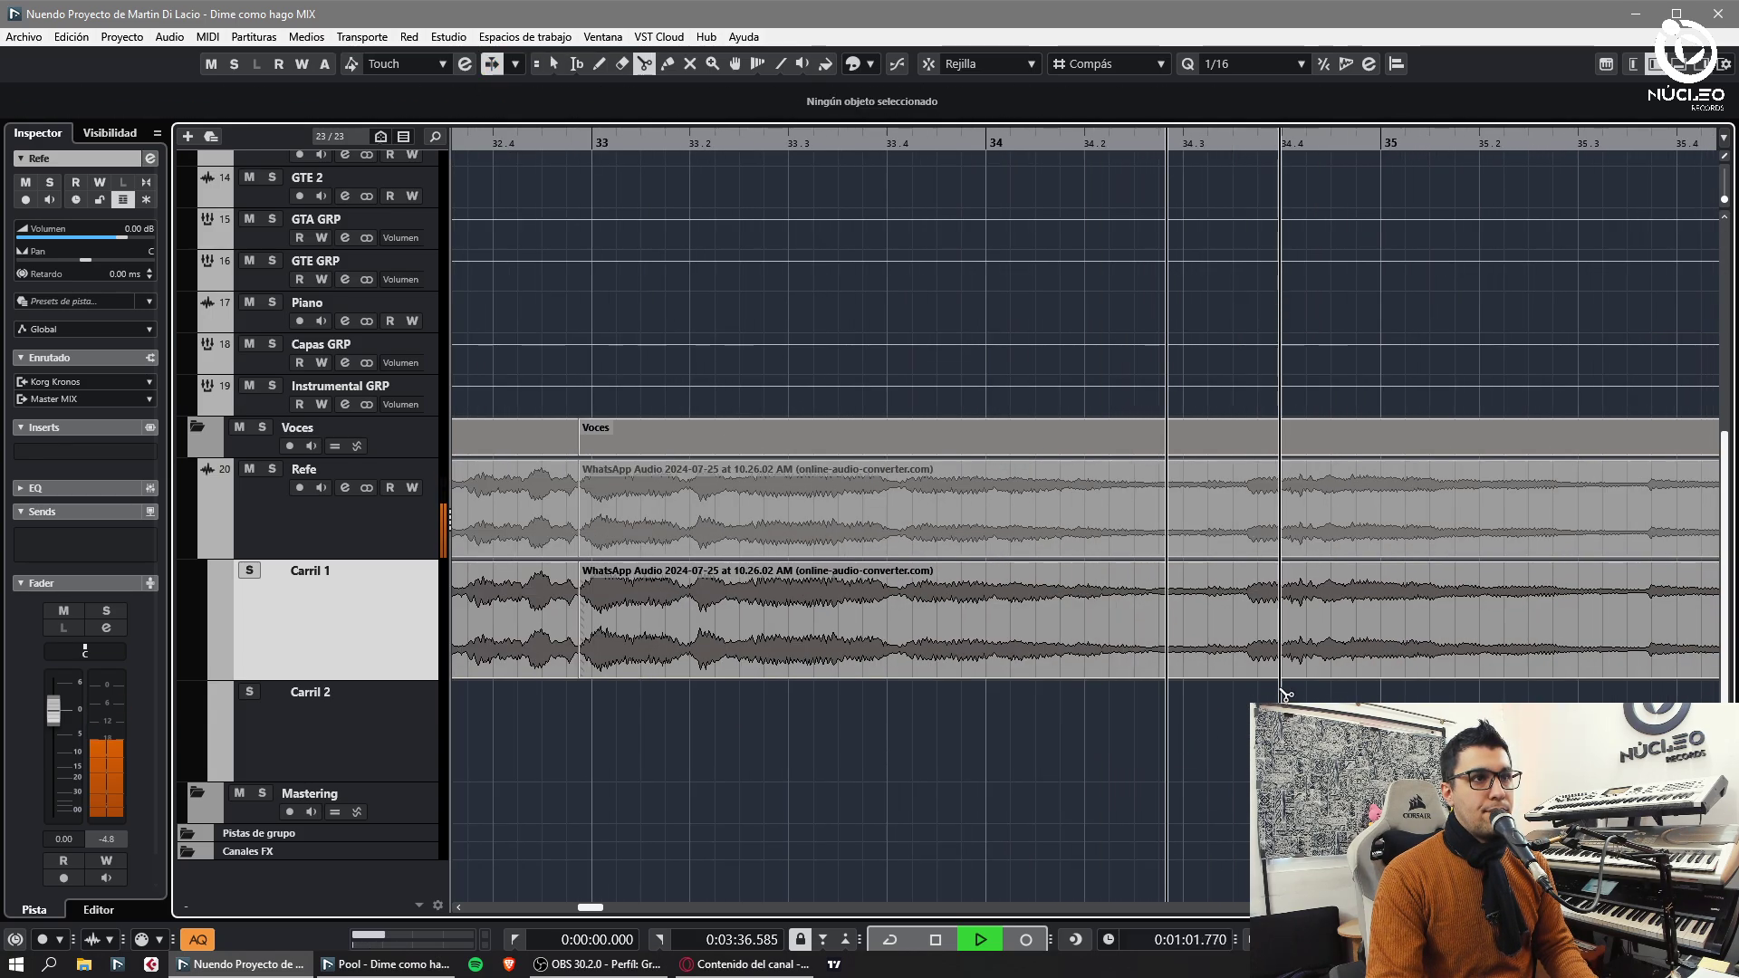
# - Split the Refe audio after beat 34.4, place the following part just before bar 35 and time-stretch the preceding part to close the gap
pyautogui.press('3')
pyautogui.hotkey('ctrl', 'z')
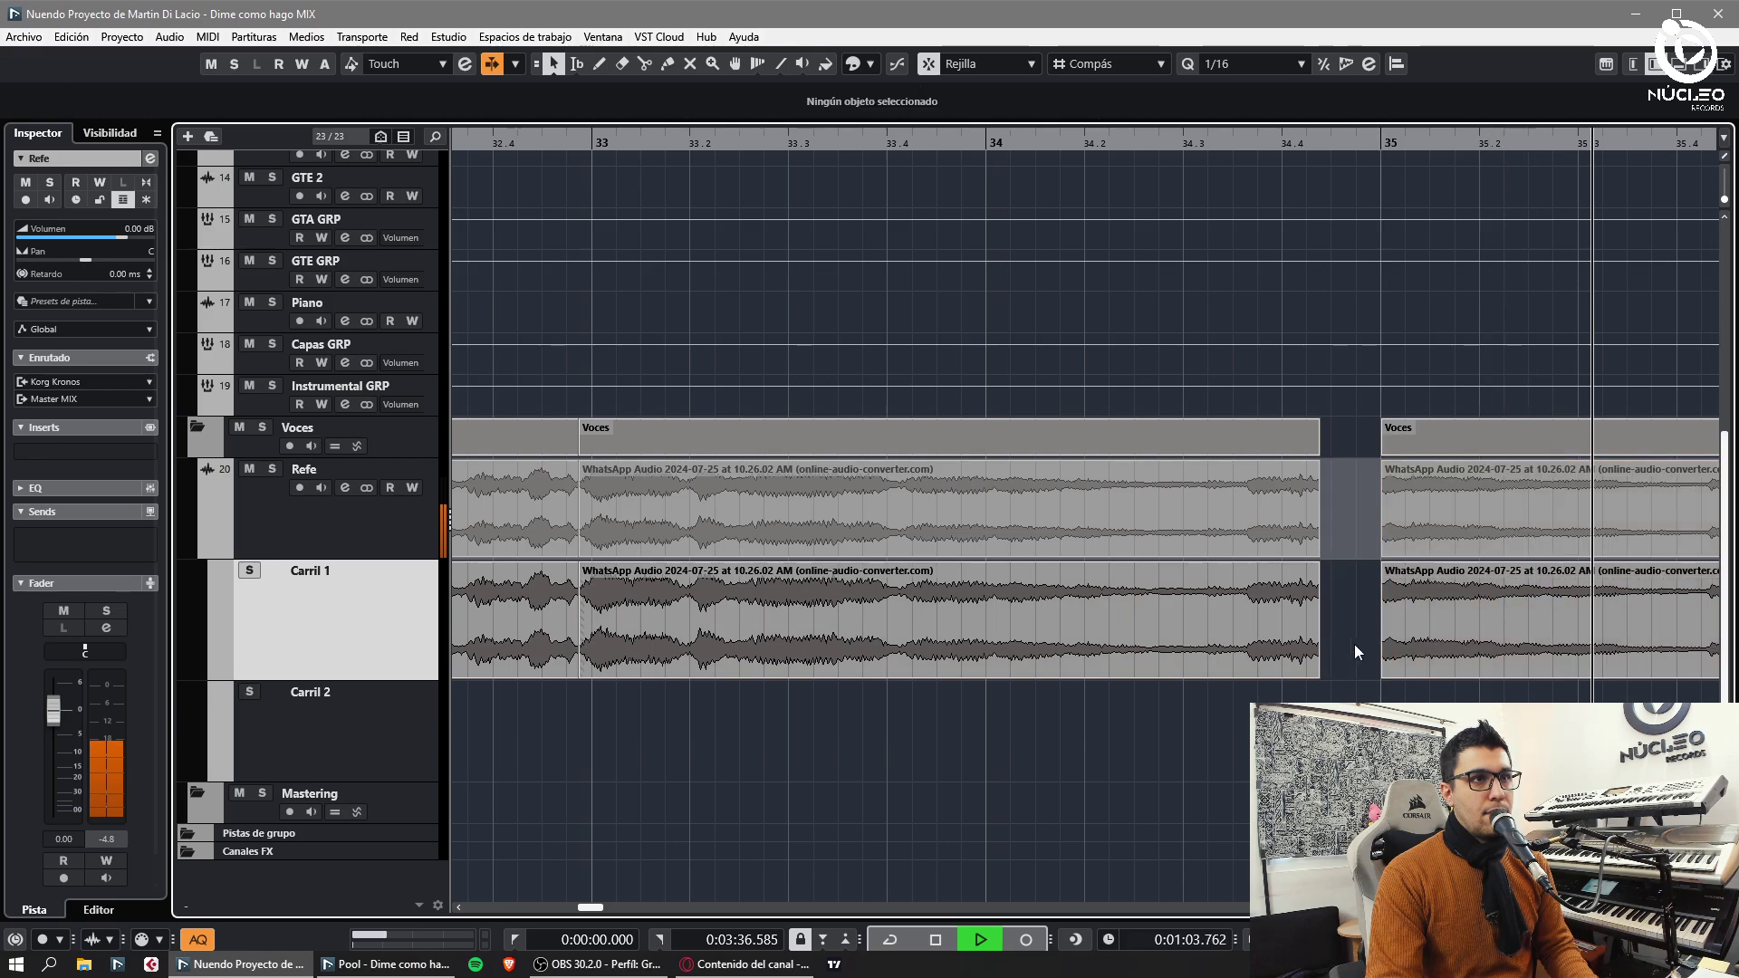
pyautogui.press('j')
pyautogui.moveTo(1438, 634); pyautogui.dragTo(1417, 623)
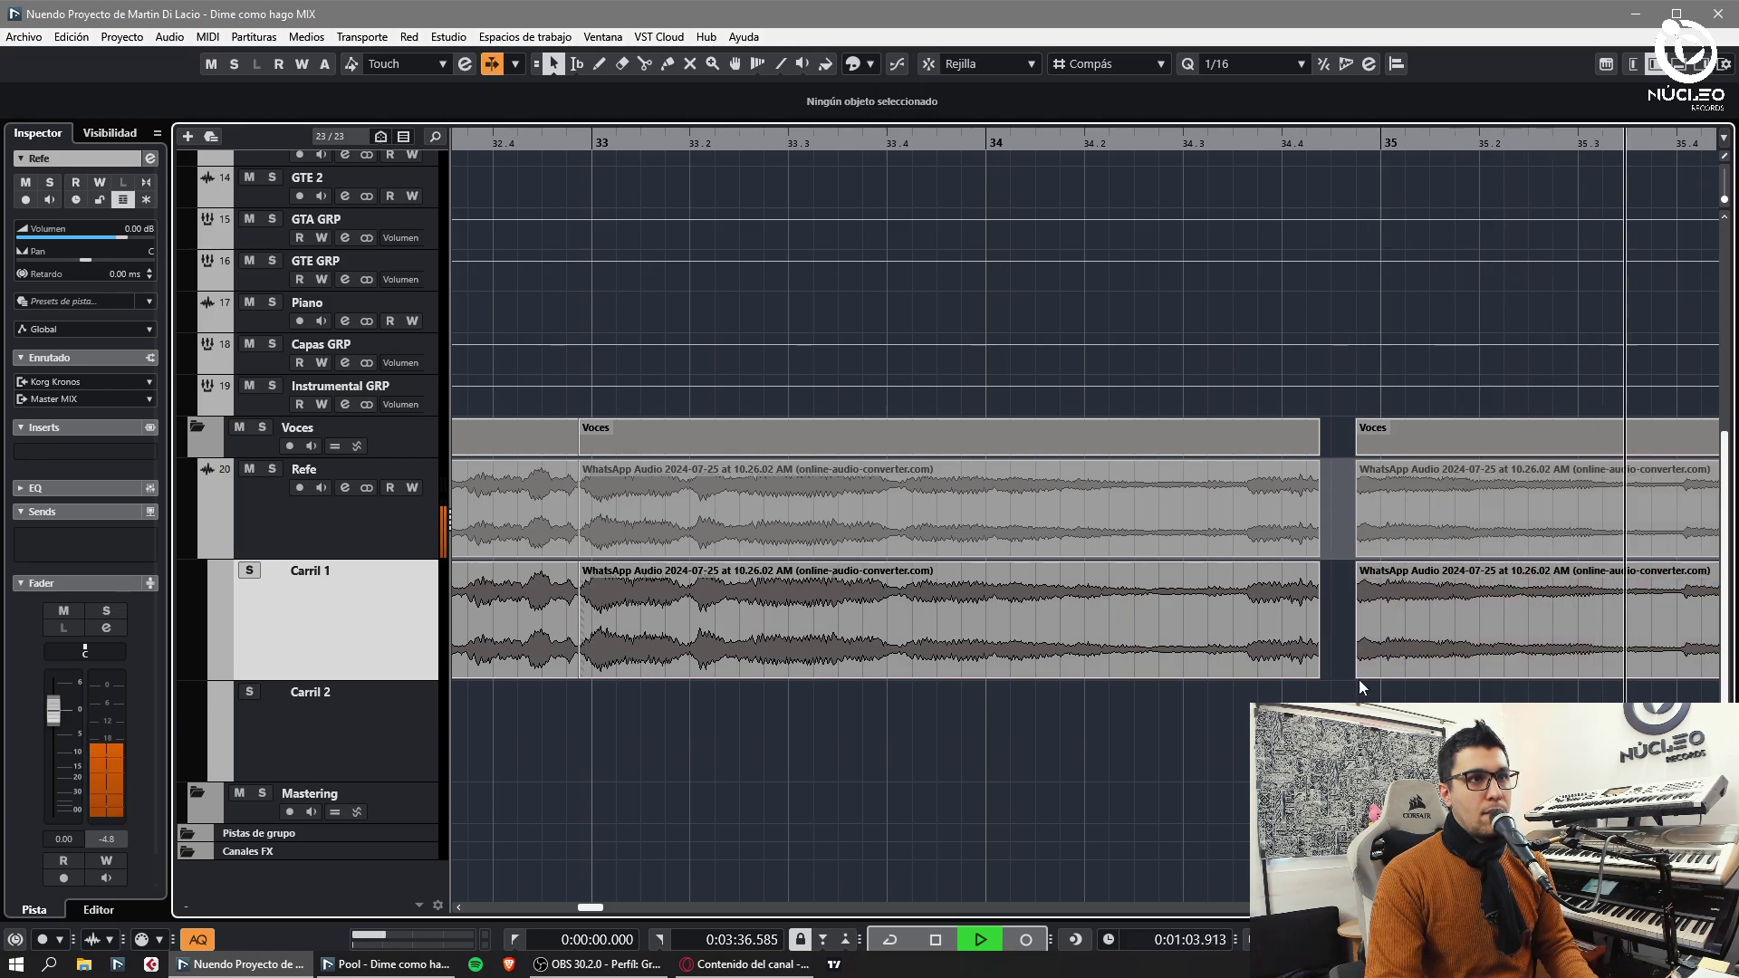
pyautogui.moveTo(1318, 677); pyautogui.dragTo(1350, 683)
pyautogui.press('1')
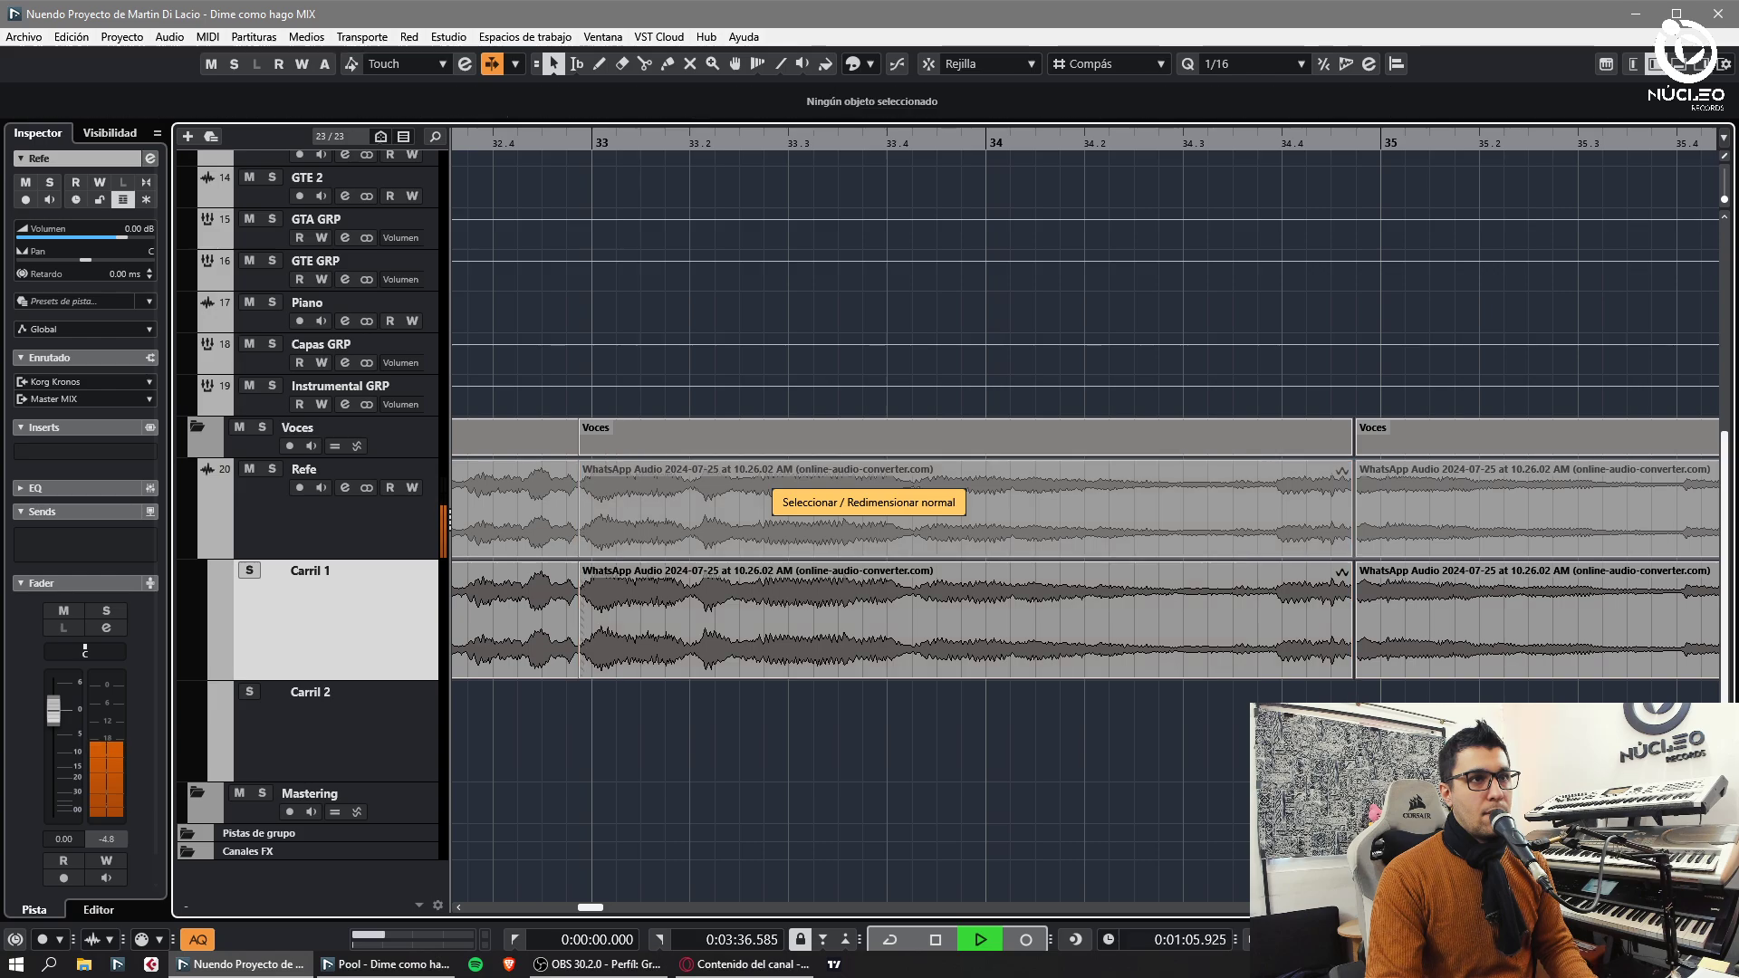
# - Split the Refe audio just before bar 39, align the following part to bar 39 and time-stretch the preceding part to meet it
pyautogui.press('g')
pyautogui.press('g')
pyautogui.press('h')
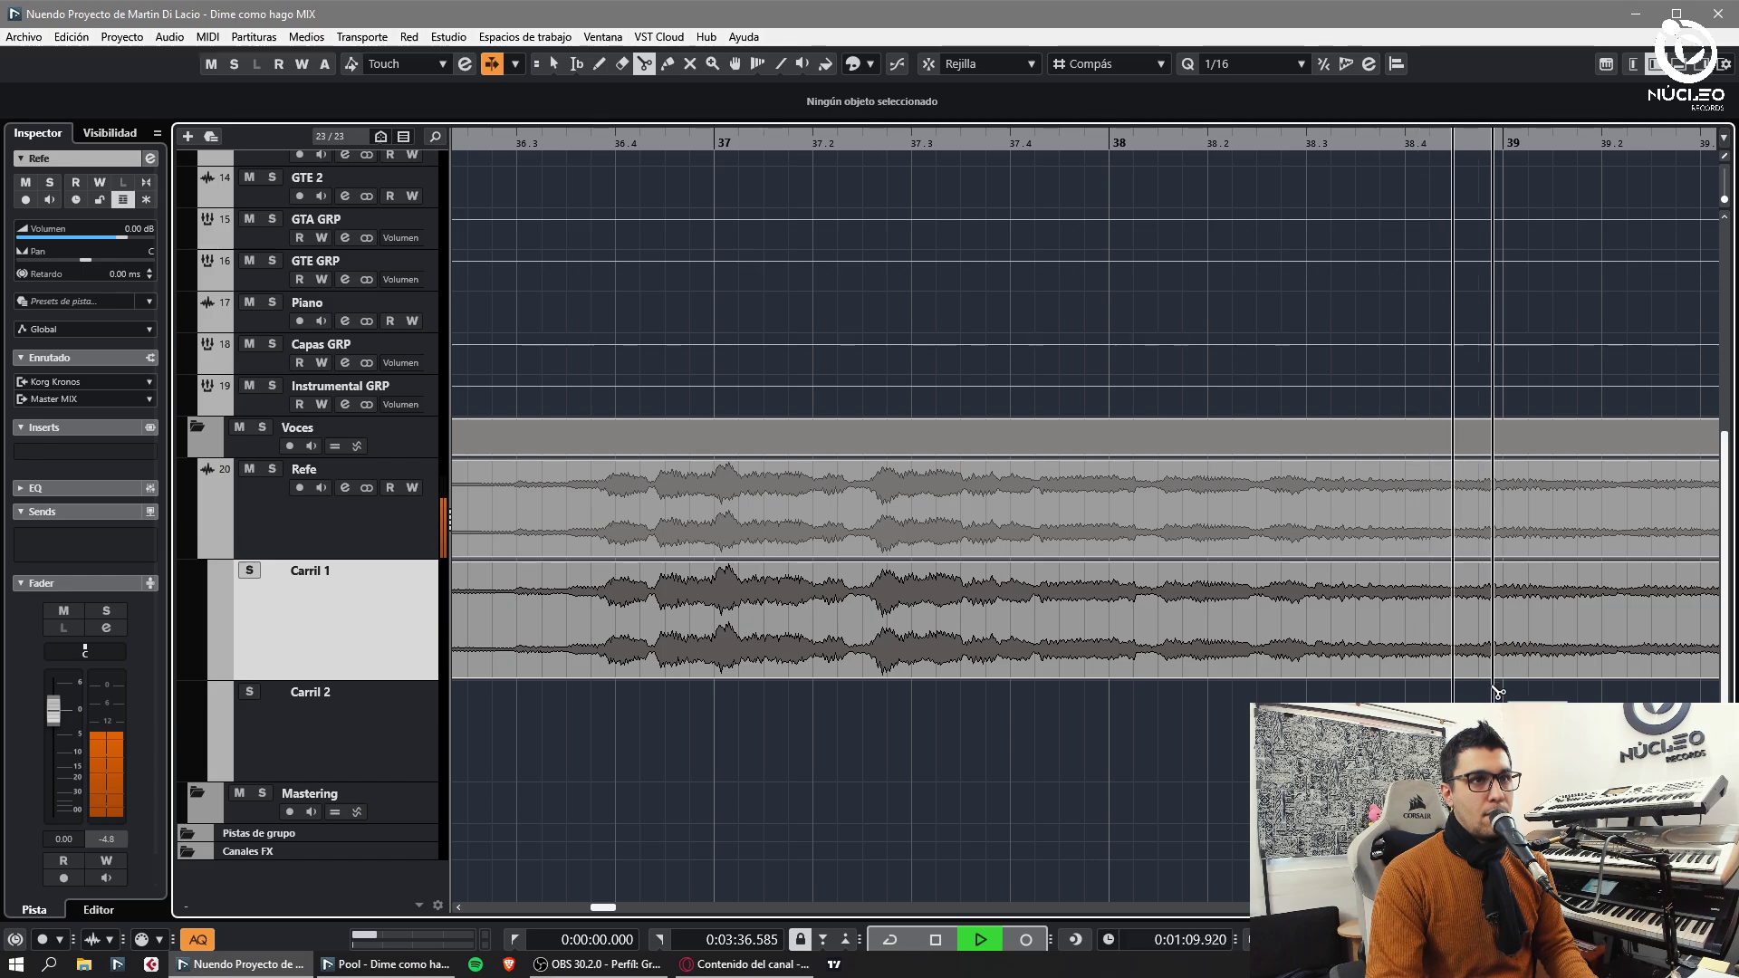
pyautogui.click(1483, 663)
pyautogui.press('1')
pyautogui.press('j')
pyautogui.click(1479, 692)
pyautogui.moveTo(1486, 676); pyautogui.dragTo(1503, 679)
pyautogui.press('1')
pyautogui.press('1')
pyautogui.press('1')
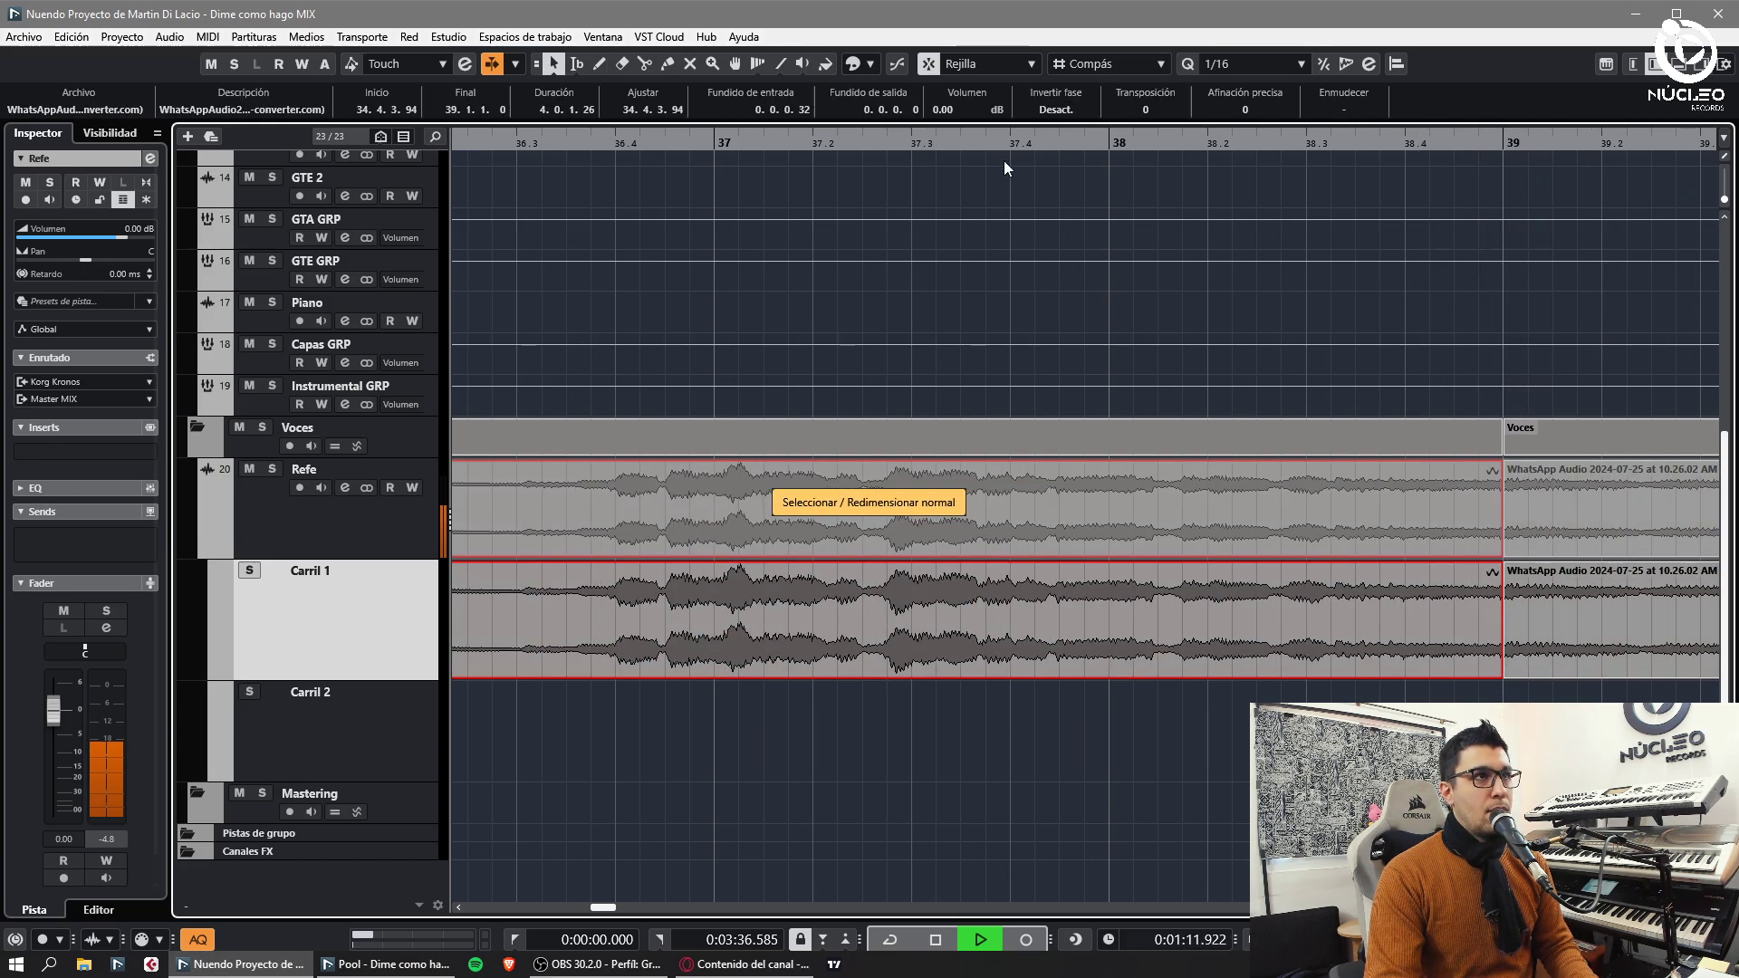
# - Replay from before bar 39, split the Refe audio at about 38.2.4 with snapping off and crossfade the adjoining parts
pyautogui.press('g')
pyautogui.press('g')
pyautogui.press('g')
pyautogui.press('h')
pyautogui.click(1078, 735)
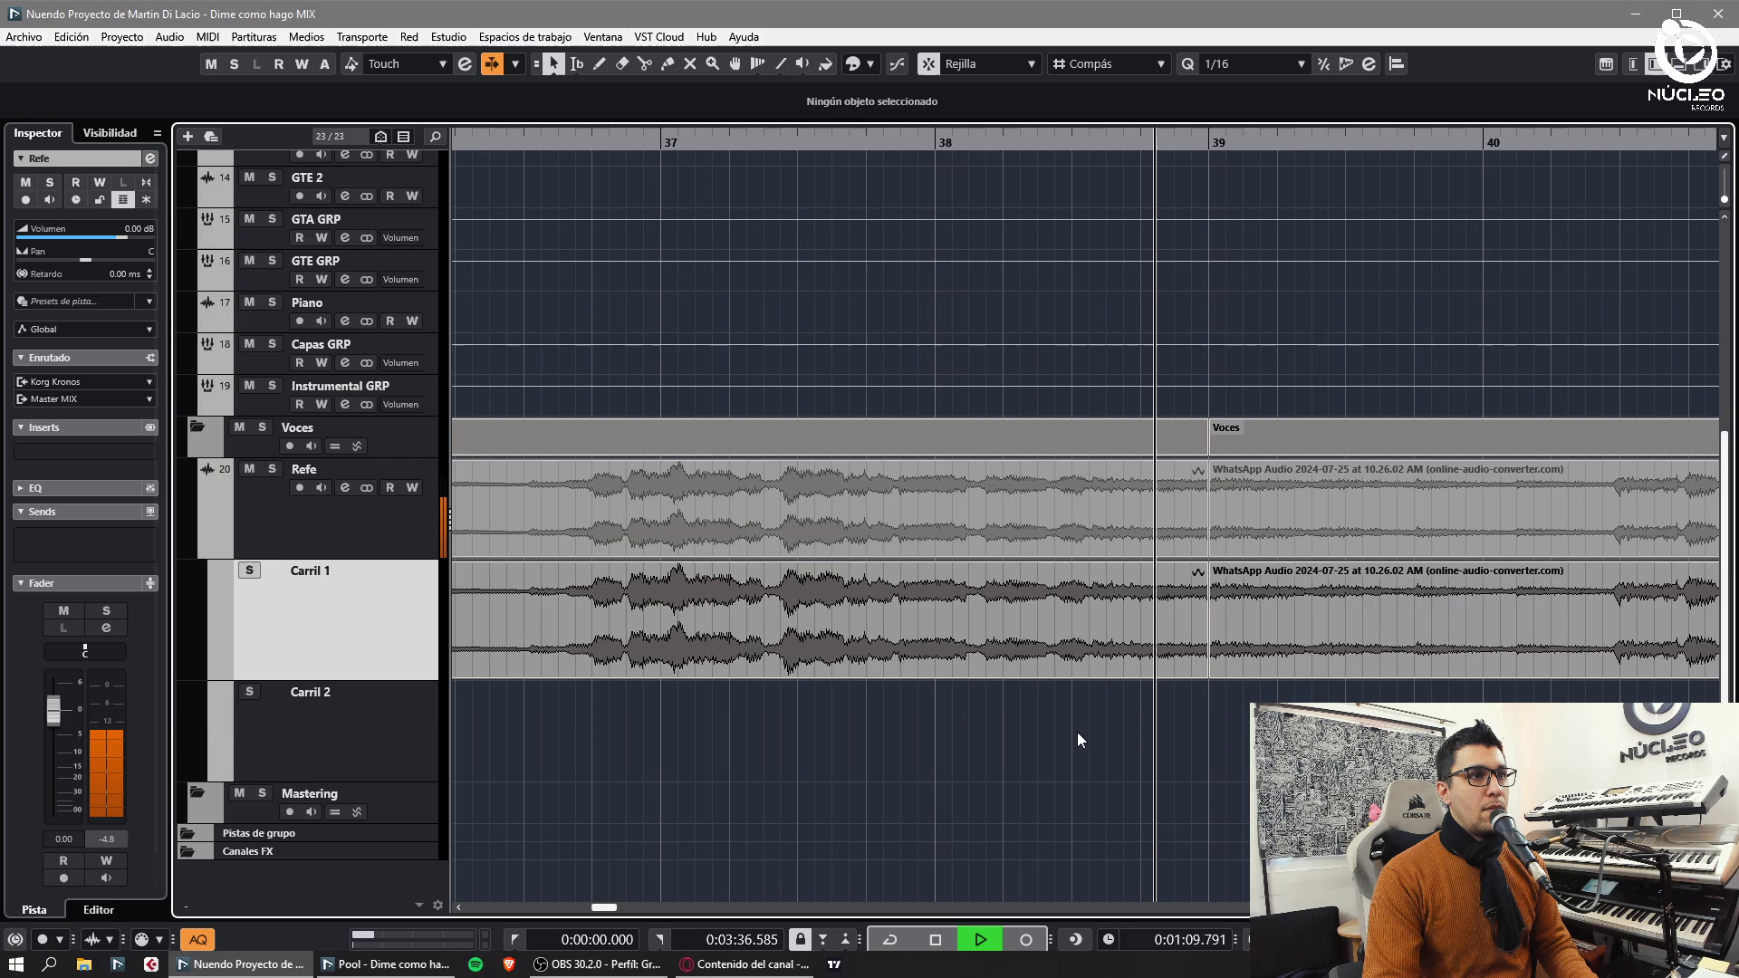
pyautogui.press('j')
pyautogui.press('3')
pyautogui.click(1053, 664)
pyautogui.press('1')
pyautogui.click(1101, 665)
pyautogui.press('x')
pyautogui.click(931, 722)
# - Split the Refe audio at about 40.2.3 and crossfade the two parts at the cut
pyautogui.press('g')
pyautogui.press('h')
pyautogui.press('h')
pyautogui.press('3')
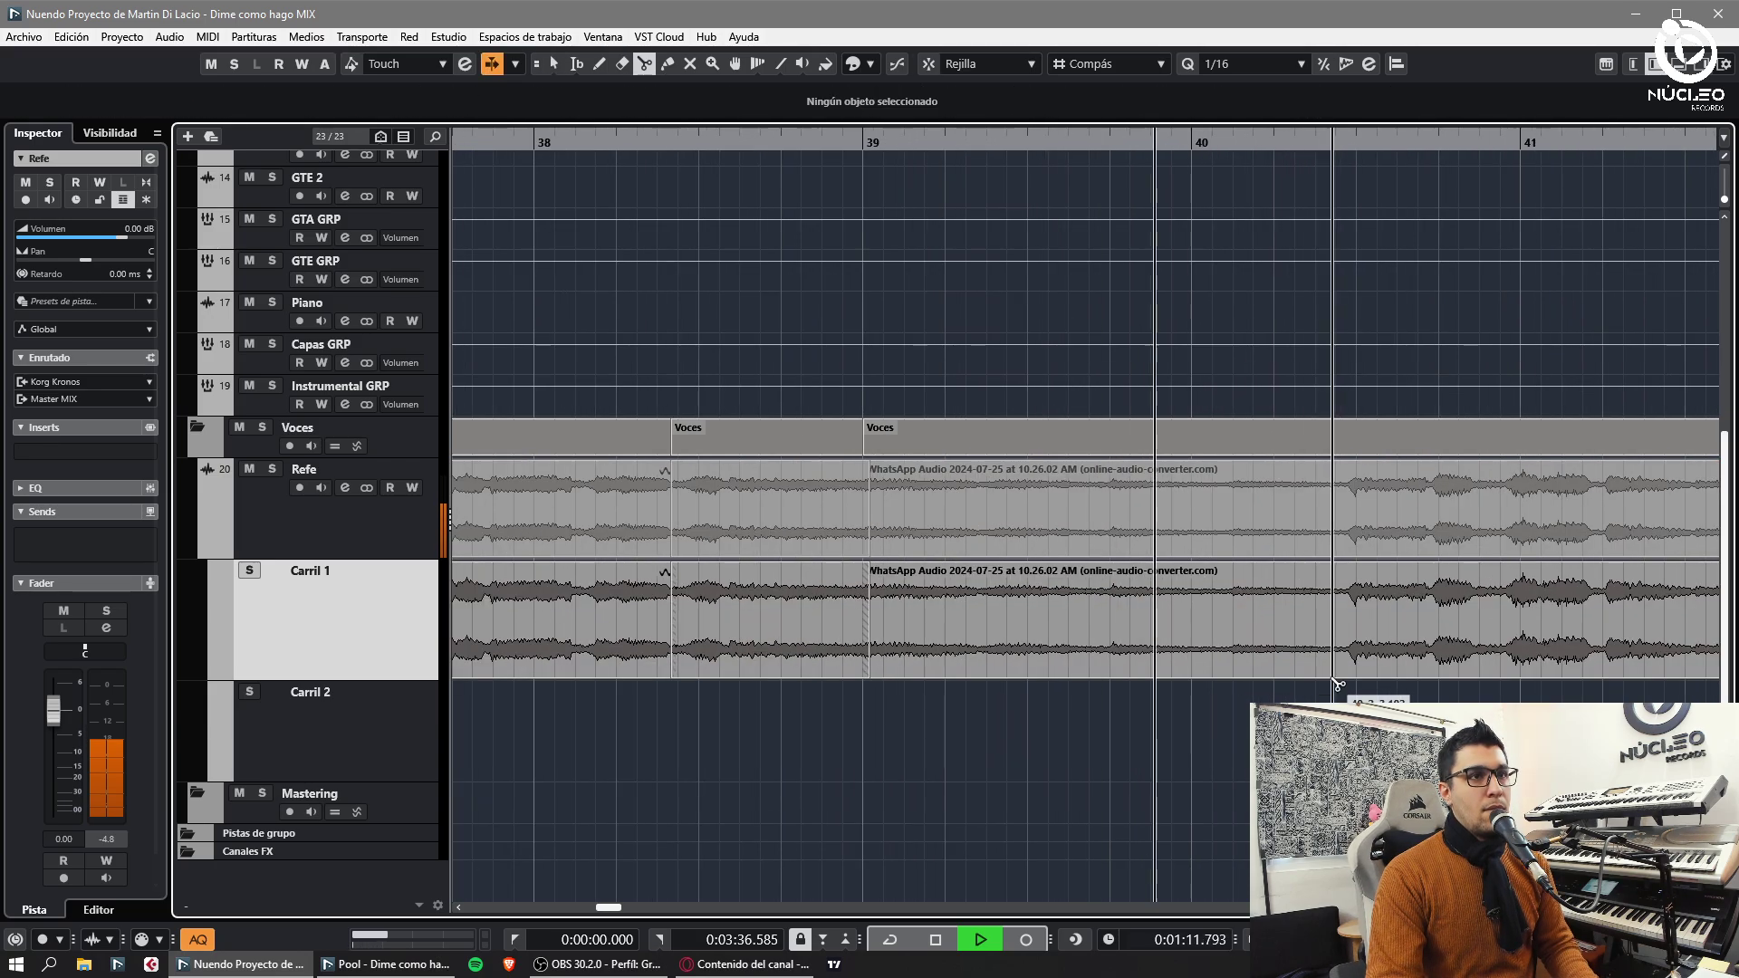
pyautogui.click(1322, 668)
pyautogui.press('1')
pyautogui.click(1389, 669)
pyautogui.moveTo(1367, 695); pyautogui.dragTo(1290, 657)
pyautogui.press('x')
pyautogui.click(1304, 693)
# - Split the Refe audio at about 41.3.3 and shift the following part slightly later
pyautogui.press('g')
pyautogui.press('h')
pyautogui.press('h')
pyautogui.press('g')
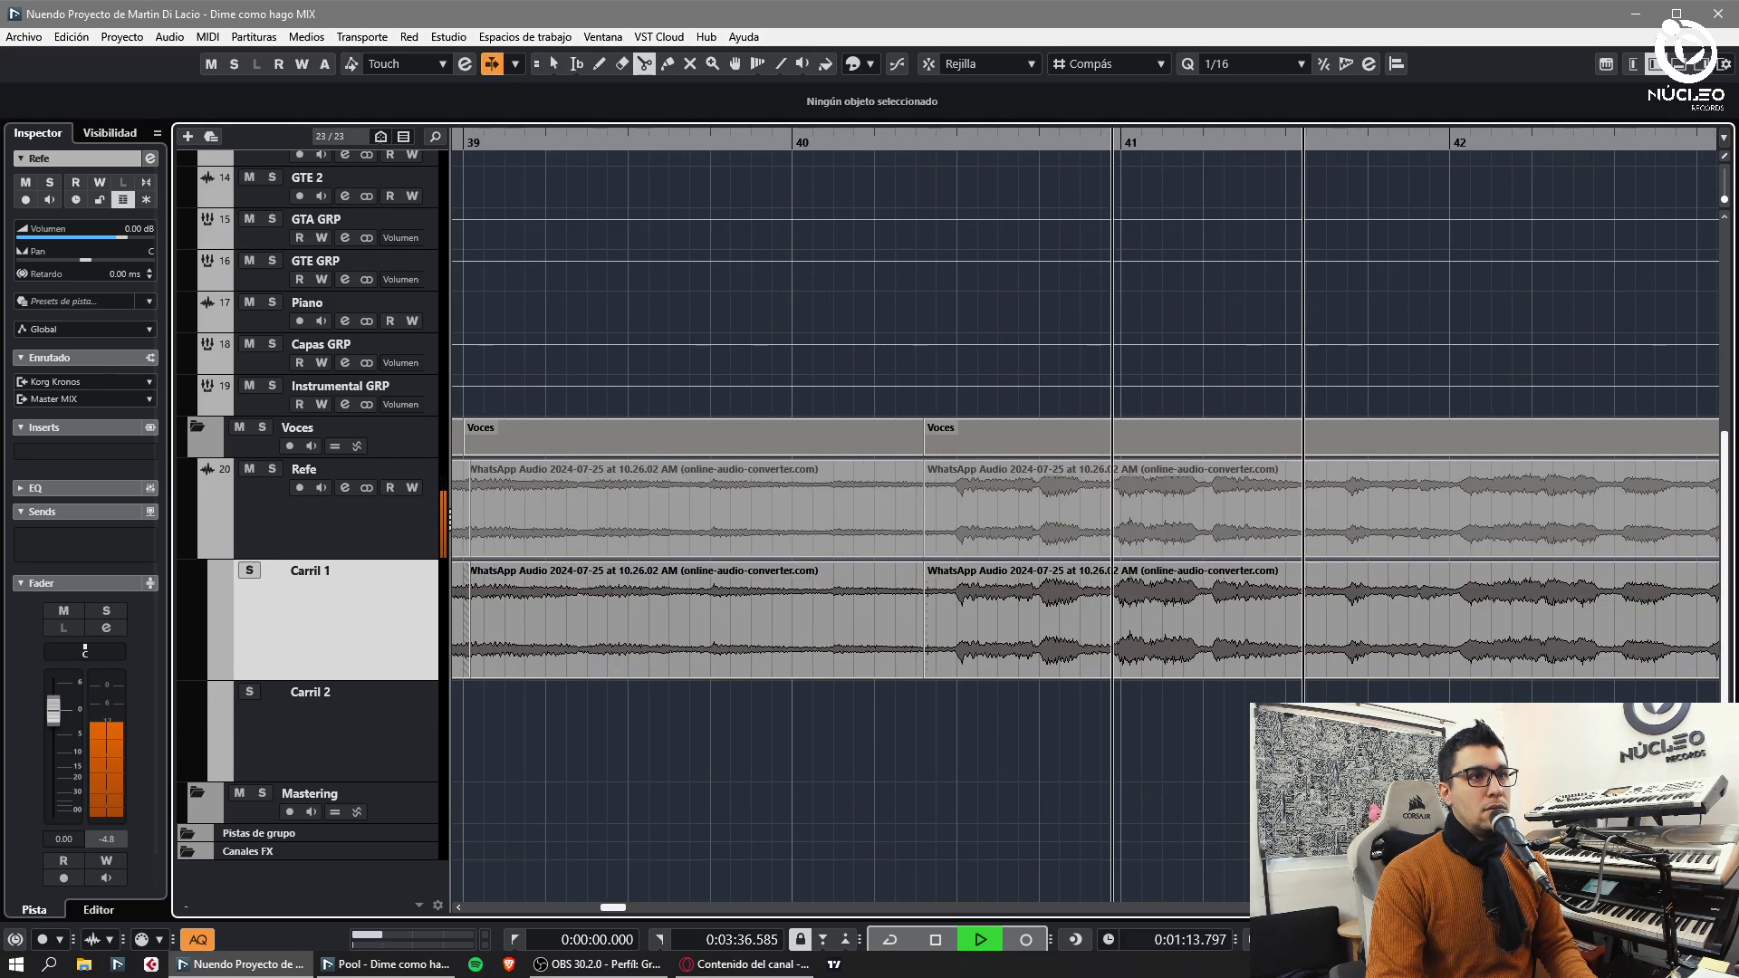
pyautogui.press('h')
pyautogui.press('g')
pyautogui.press('h')
pyautogui.press('3')
pyautogui.click(1277, 639)
pyautogui.press('1')
pyautogui.click(1290, 645)
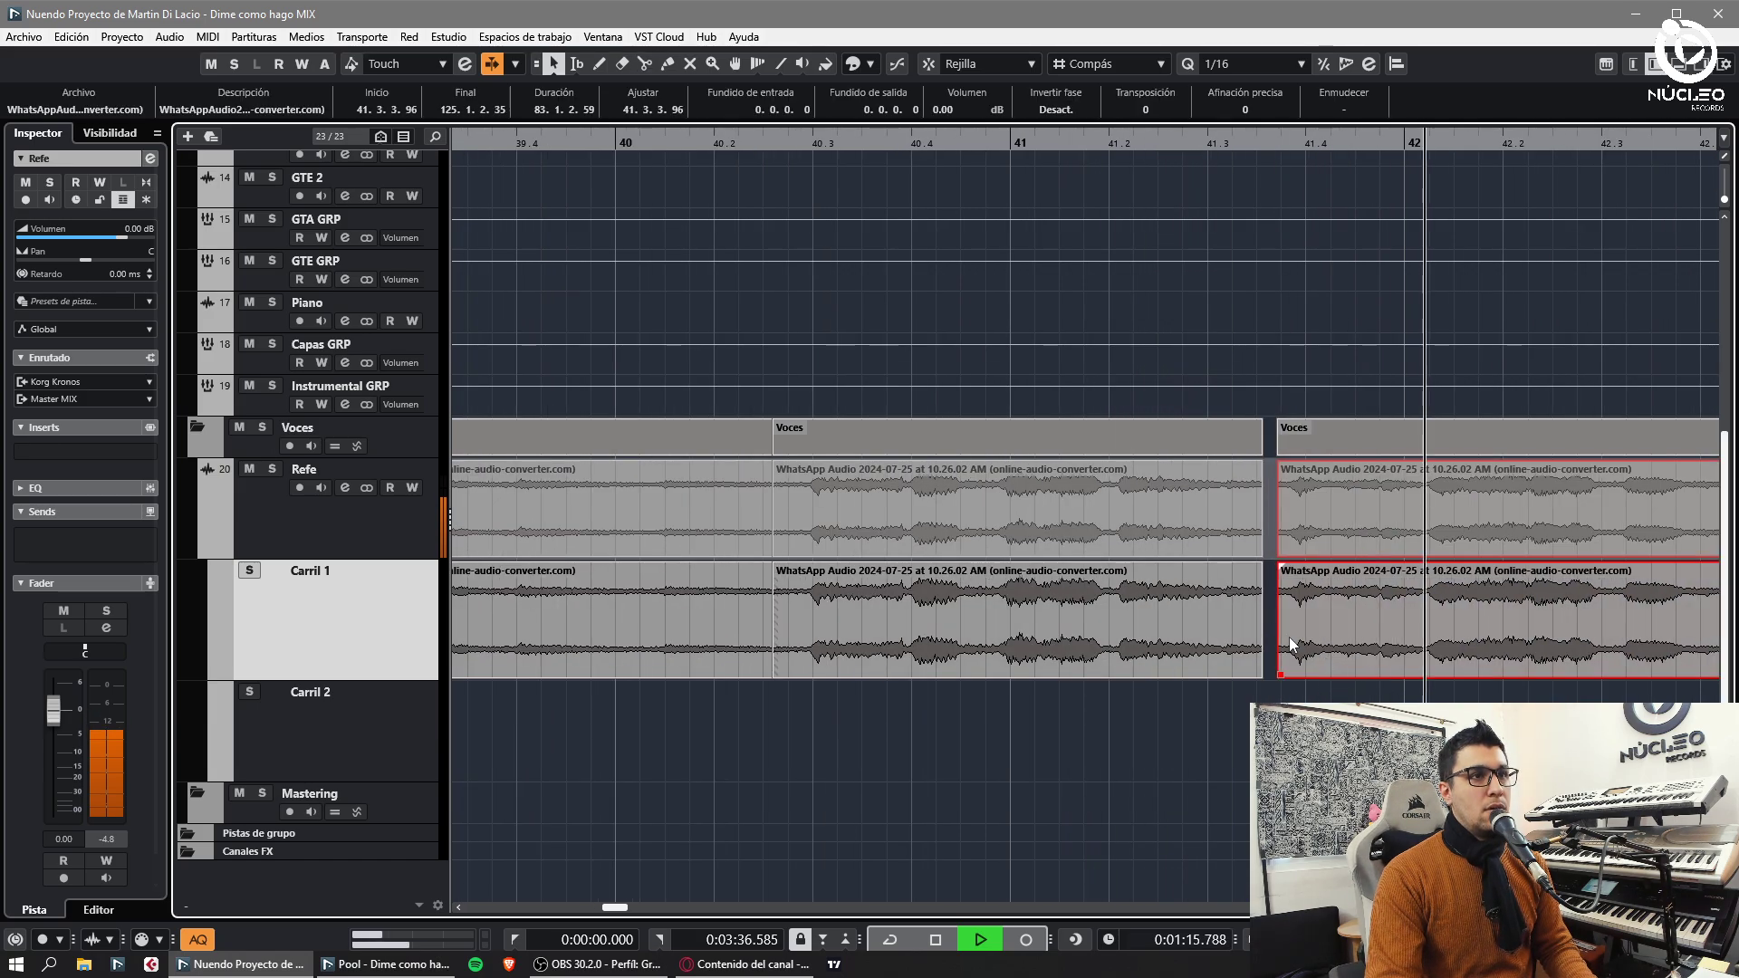
# - Split the Refe audio at about beat 41.2 and shift the last part earlier to about 41.3.2 to close the gap
pyautogui.moveTo(1152, 646); pyautogui.dragTo(1142, 647)
pyautogui.moveTo(1370, 654); pyautogui.dragTo(1336, 654)
pyautogui.press('3')
pyautogui.click(1366, 676)
pyautogui.press('1')
pyautogui.click(1408, 655)
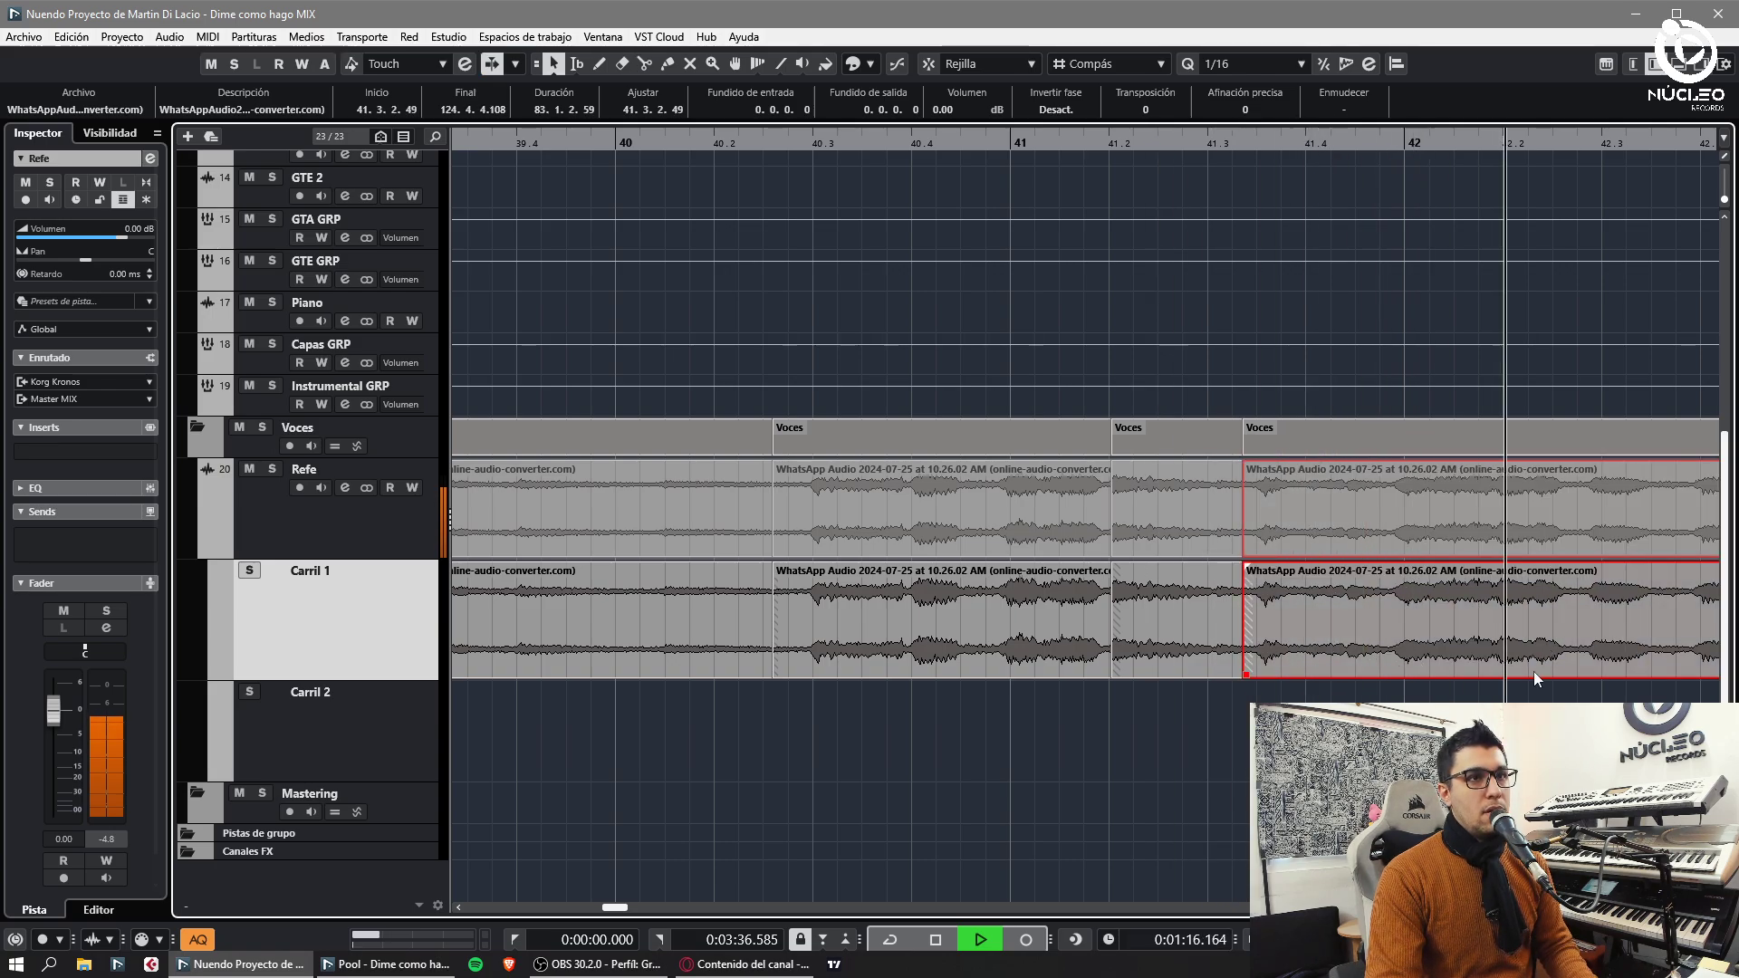
# - Split the Refe audio at about 42.2.4, nudge the following part into place and crossfade the cut
pyautogui.press('g')
pyautogui.press('h')
pyautogui.press('3')
pyautogui.click(1143, 673)
pyautogui.press('1')
pyautogui.moveTo(1164, 647); pyautogui.dragTo(1116, 654)
pyautogui.press('x')
pyautogui.click(1168, 696)
# - Split the Refe audio at about 44.3.4 and crossfade the two parts at the cut
pyautogui.press('g')
pyautogui.press('h')
pyautogui.press('3')
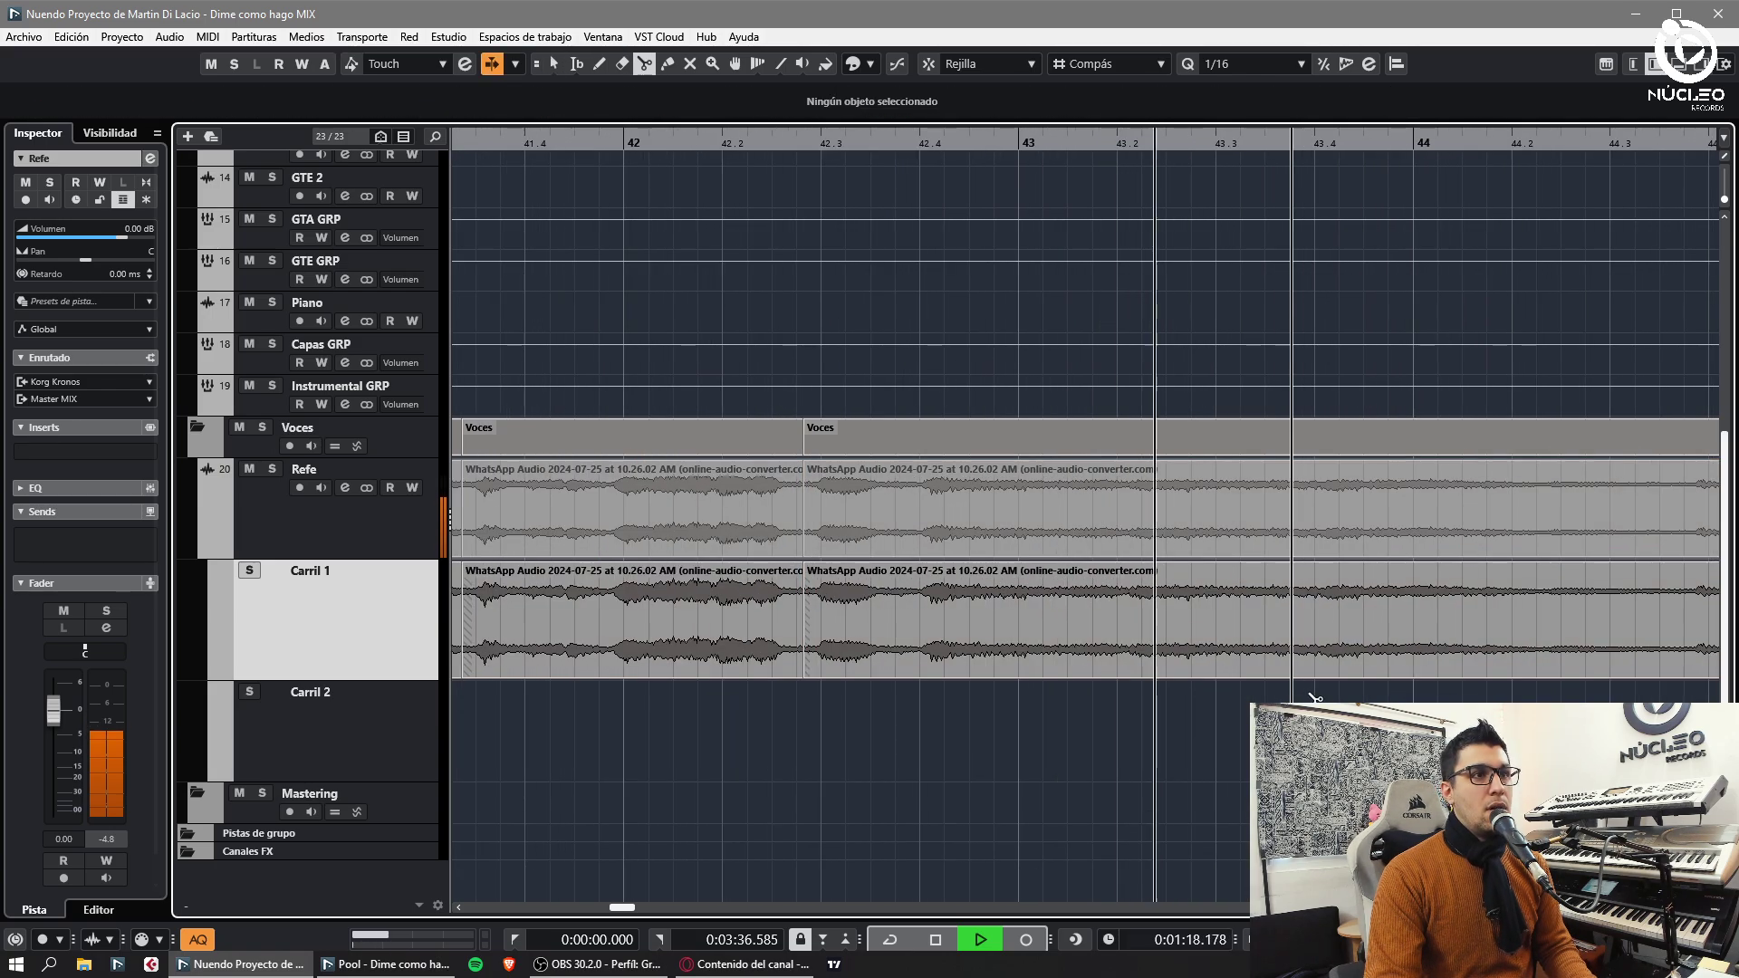
pyautogui.press('g')
pyautogui.press('g')
pyautogui.press('h')
pyautogui.press('g')
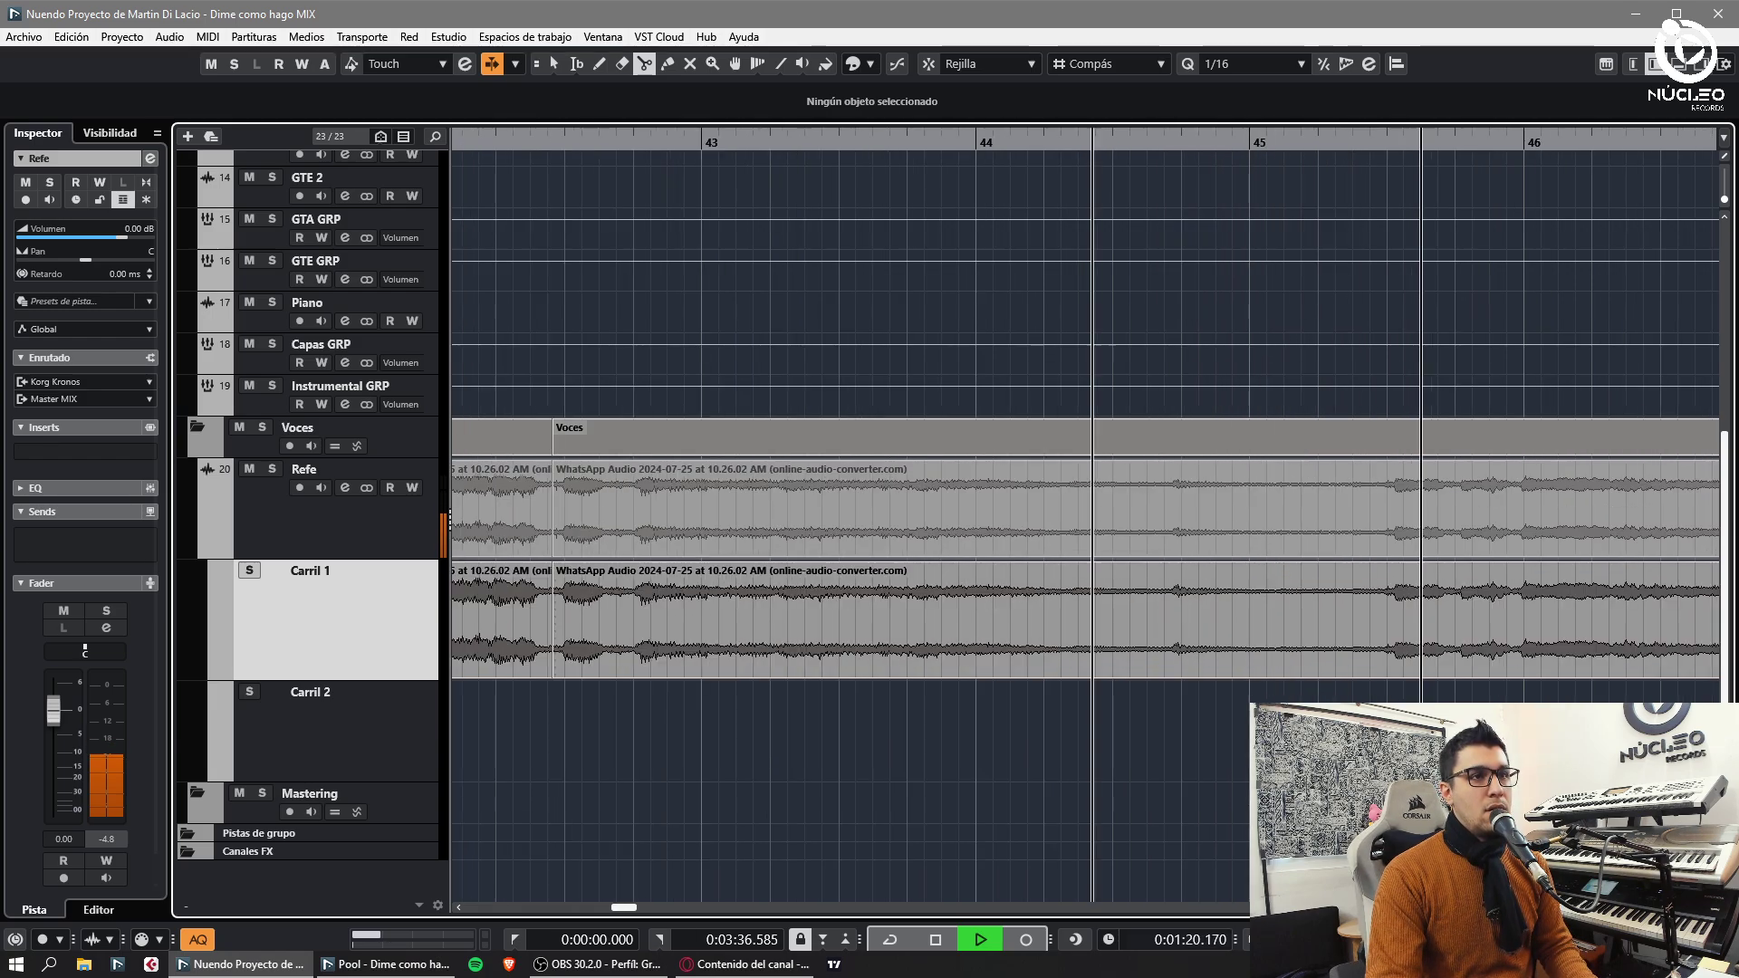
pyautogui.press('h')
pyautogui.click(1145, 675)
pyautogui.press('1')
pyautogui.click(1268, 694)
pyautogui.moveTo(1188, 650); pyautogui.dragTo(1120, 656)
pyautogui.press('x')
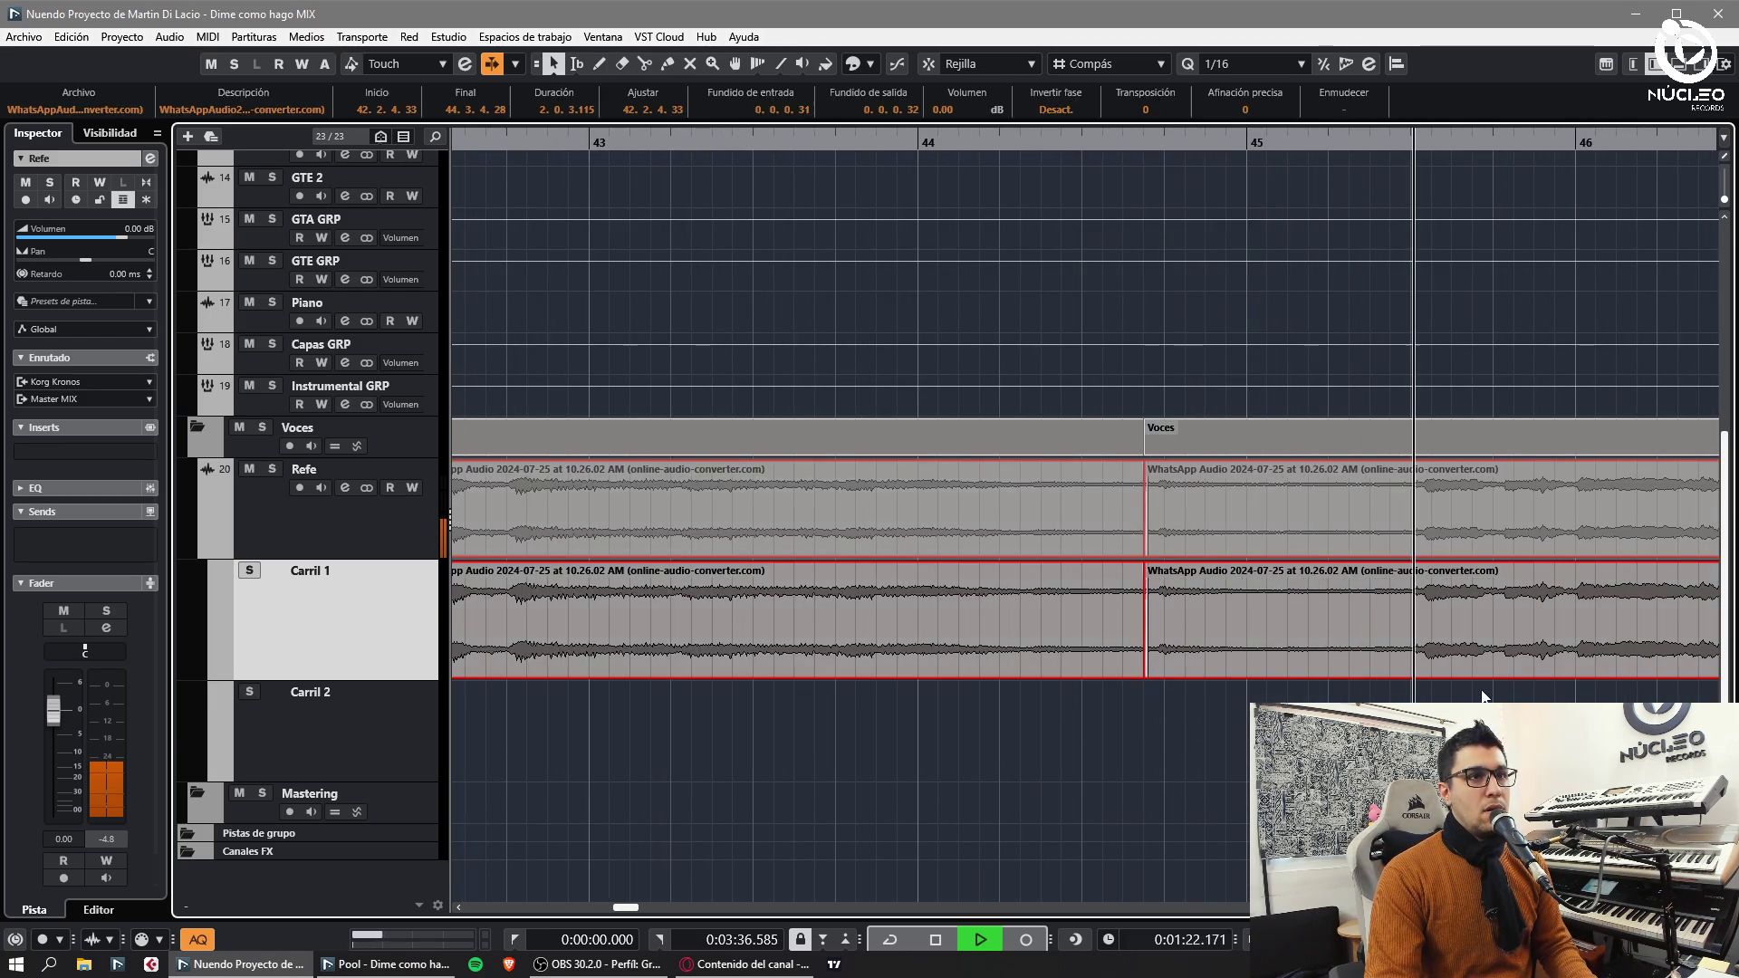
# - Split the Refe audio just before bar 46 at about 45.4.4
pyautogui.press('g')
pyautogui.press('3')
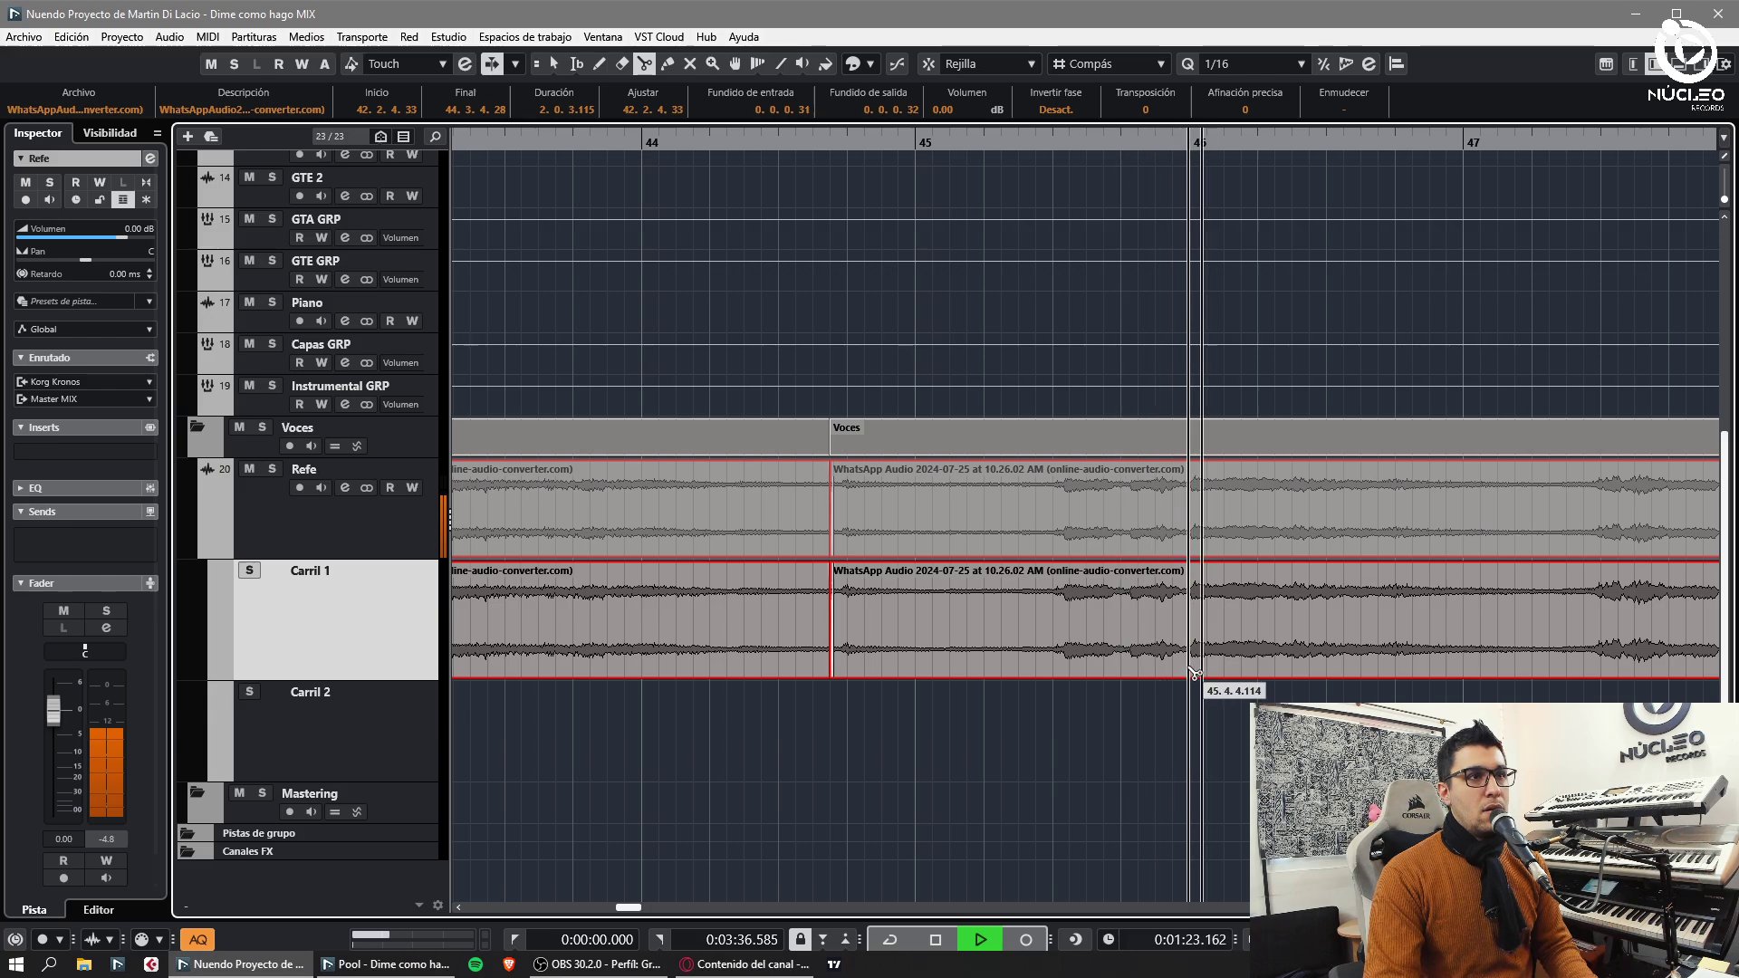
pyautogui.click(1190, 674)
pyautogui.press('1')
pyautogui.click(1209, 668)
pyautogui.click(1209, 695)
# - Split the Refe audio at about 46.3.3 and crossfade the two parts at the cut
pyautogui.press('g')
pyautogui.press('h')
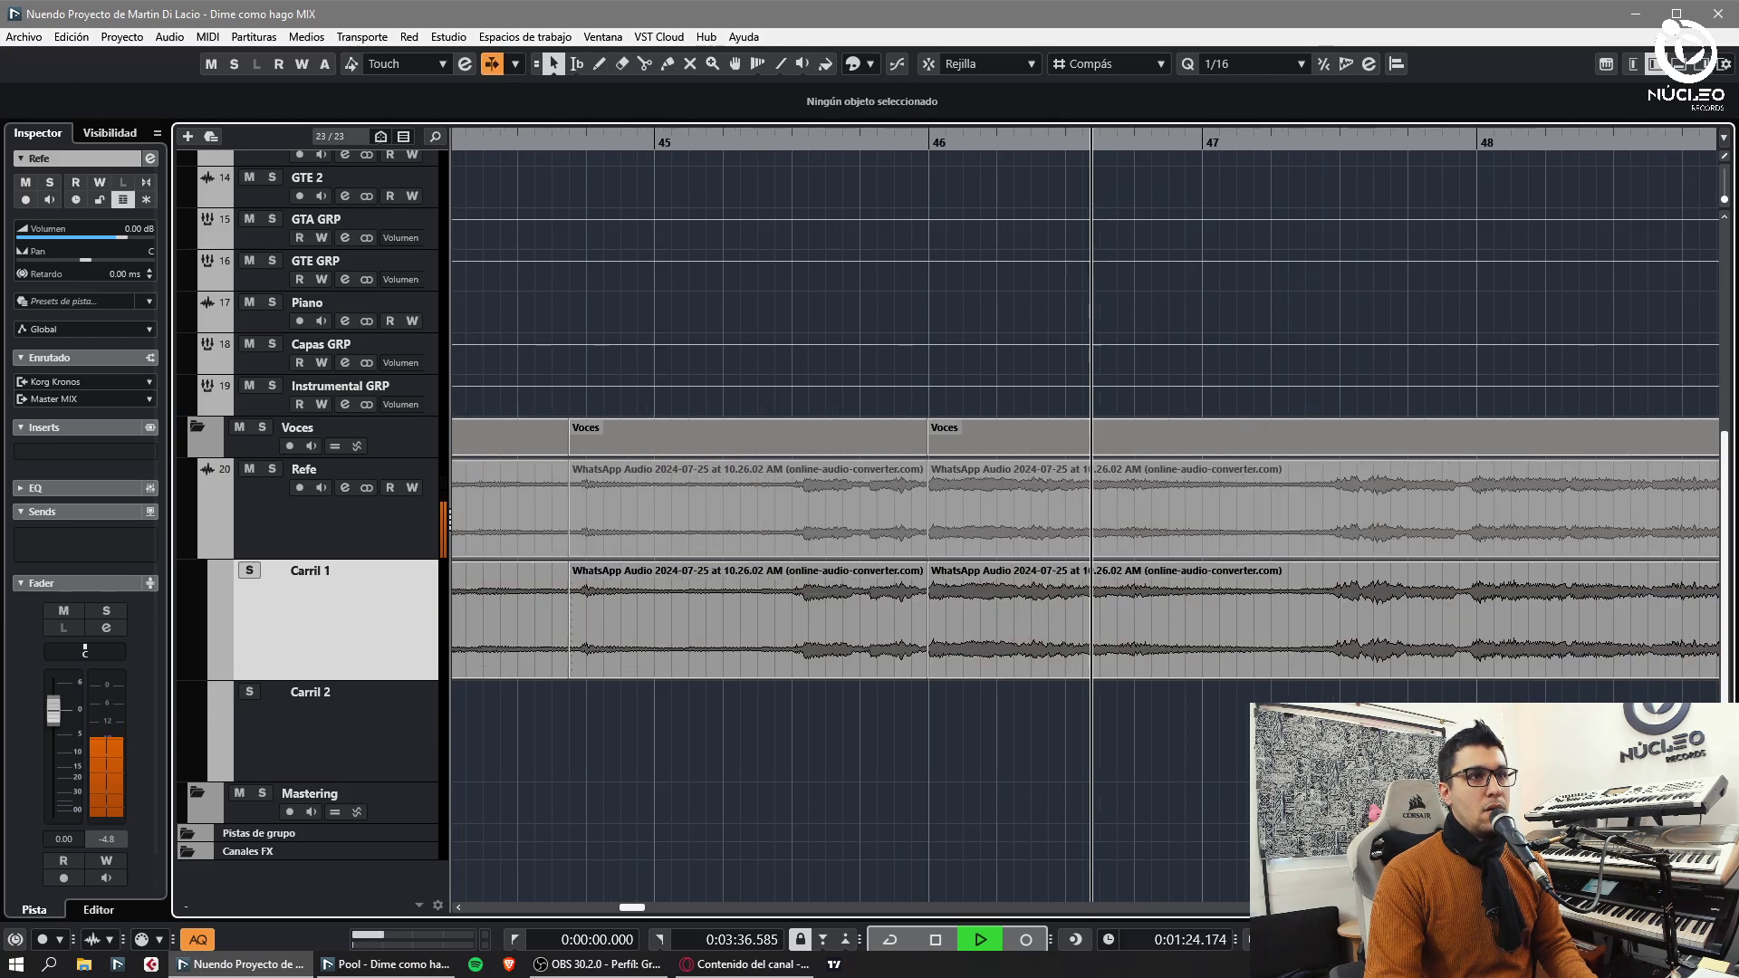
pyautogui.press('3')
pyautogui.click(1334, 674)
pyautogui.press('1')
pyautogui.click(1124, 686)
pyautogui.moveTo(1175, 654); pyautogui.dragTo(1108, 674)
pyautogui.keyDown('shift'); pyautogui.click(1091, 668); pyautogui.keyUp('shift')
pyautogui.press('x')
# - Split the Refe audio at about 47.2.4 and nudge the following part slightly later
pyautogui.press('g')
pyautogui.press('h')
pyautogui.moveTo(1297, 666); pyautogui.dragTo(1409, 668)
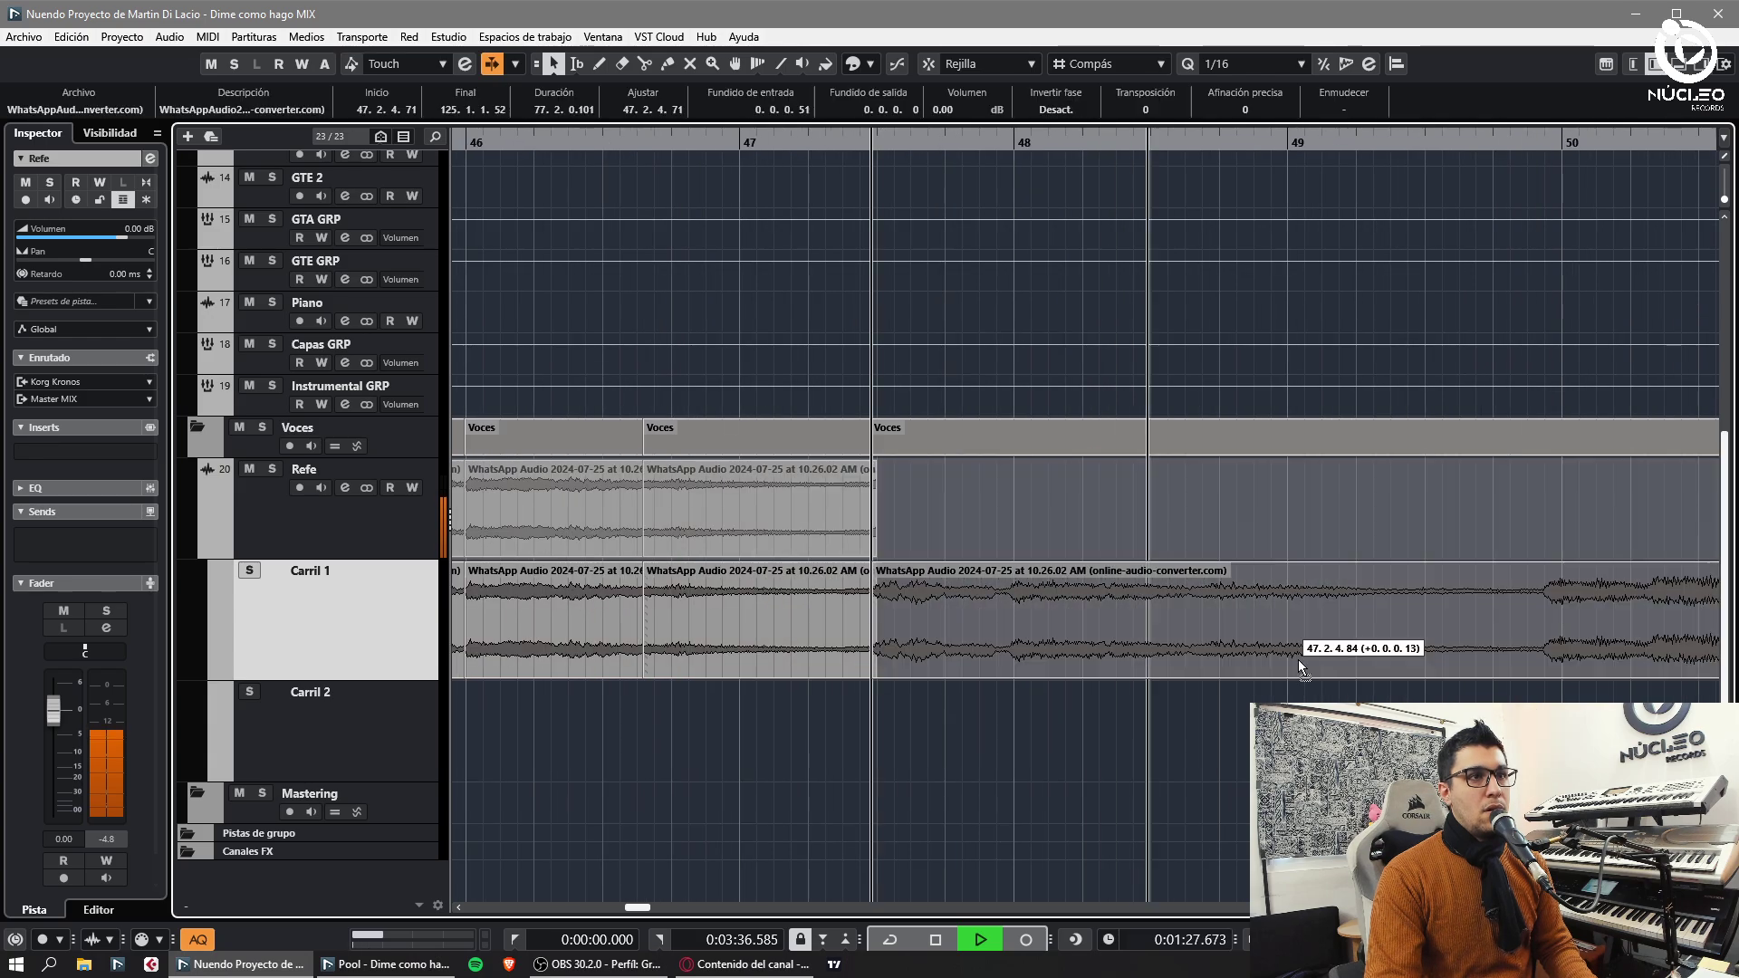
# - Split the Refe audio shortly before bar 50, at about 49.4.3
pyautogui.press('g')
pyautogui.press('h')
pyautogui.press('g')
pyautogui.press('h')
pyautogui.press('3')
pyautogui.click(1328, 672)
pyautogui.press('1')
pyautogui.click(1395, 686)
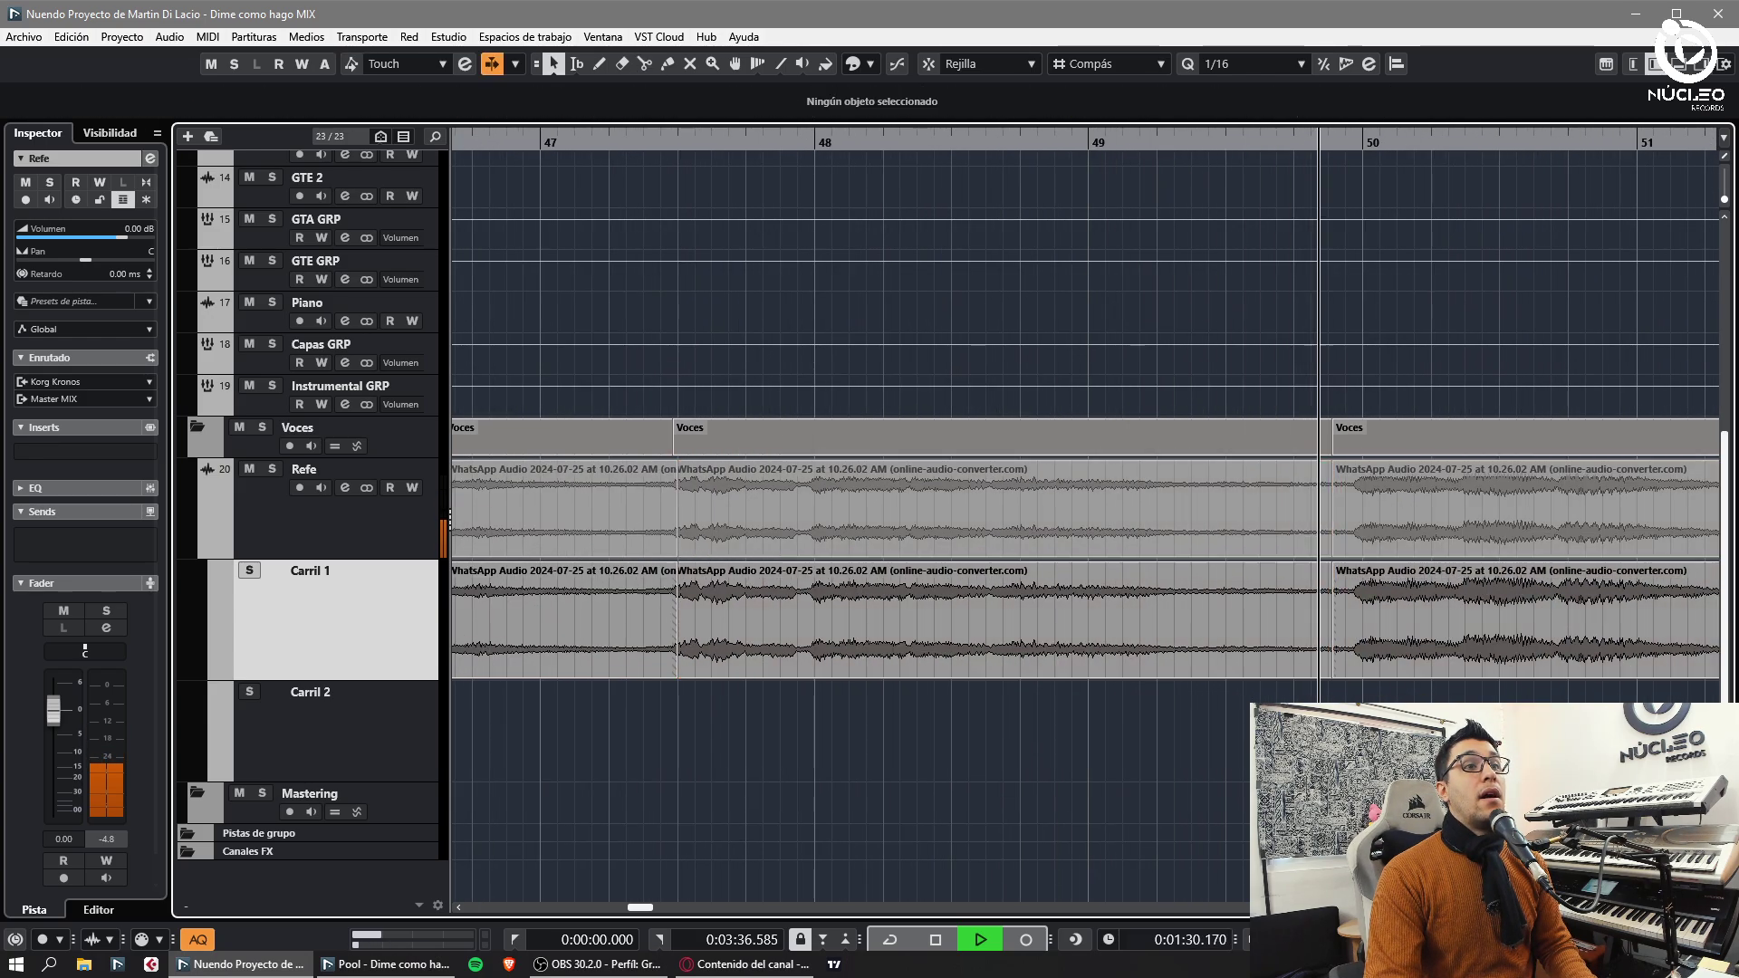
# - Split the Refe audio at about 50.3.4 and time-stretch the preceding part to meet the following one
pyautogui.press('g')
pyautogui.press('h')
pyautogui.press('g')
pyautogui.press('h')
pyautogui.press('h')
pyautogui.press('3')
pyautogui.click(1218, 672)
pyautogui.press('1')
pyautogui.moveTo(1257, 662); pyautogui.dragTo(1224, 676)
pyautogui.press('1')
pyautogui.press('1')
pyautogui.click(1223, 693)
pyautogui.press('1')
# - Split the Refe audio at about 51.3.2, shift the following part slightly earlier and crossfade the overlap
pyautogui.press('g')
pyautogui.press('h')
pyautogui.press('3')
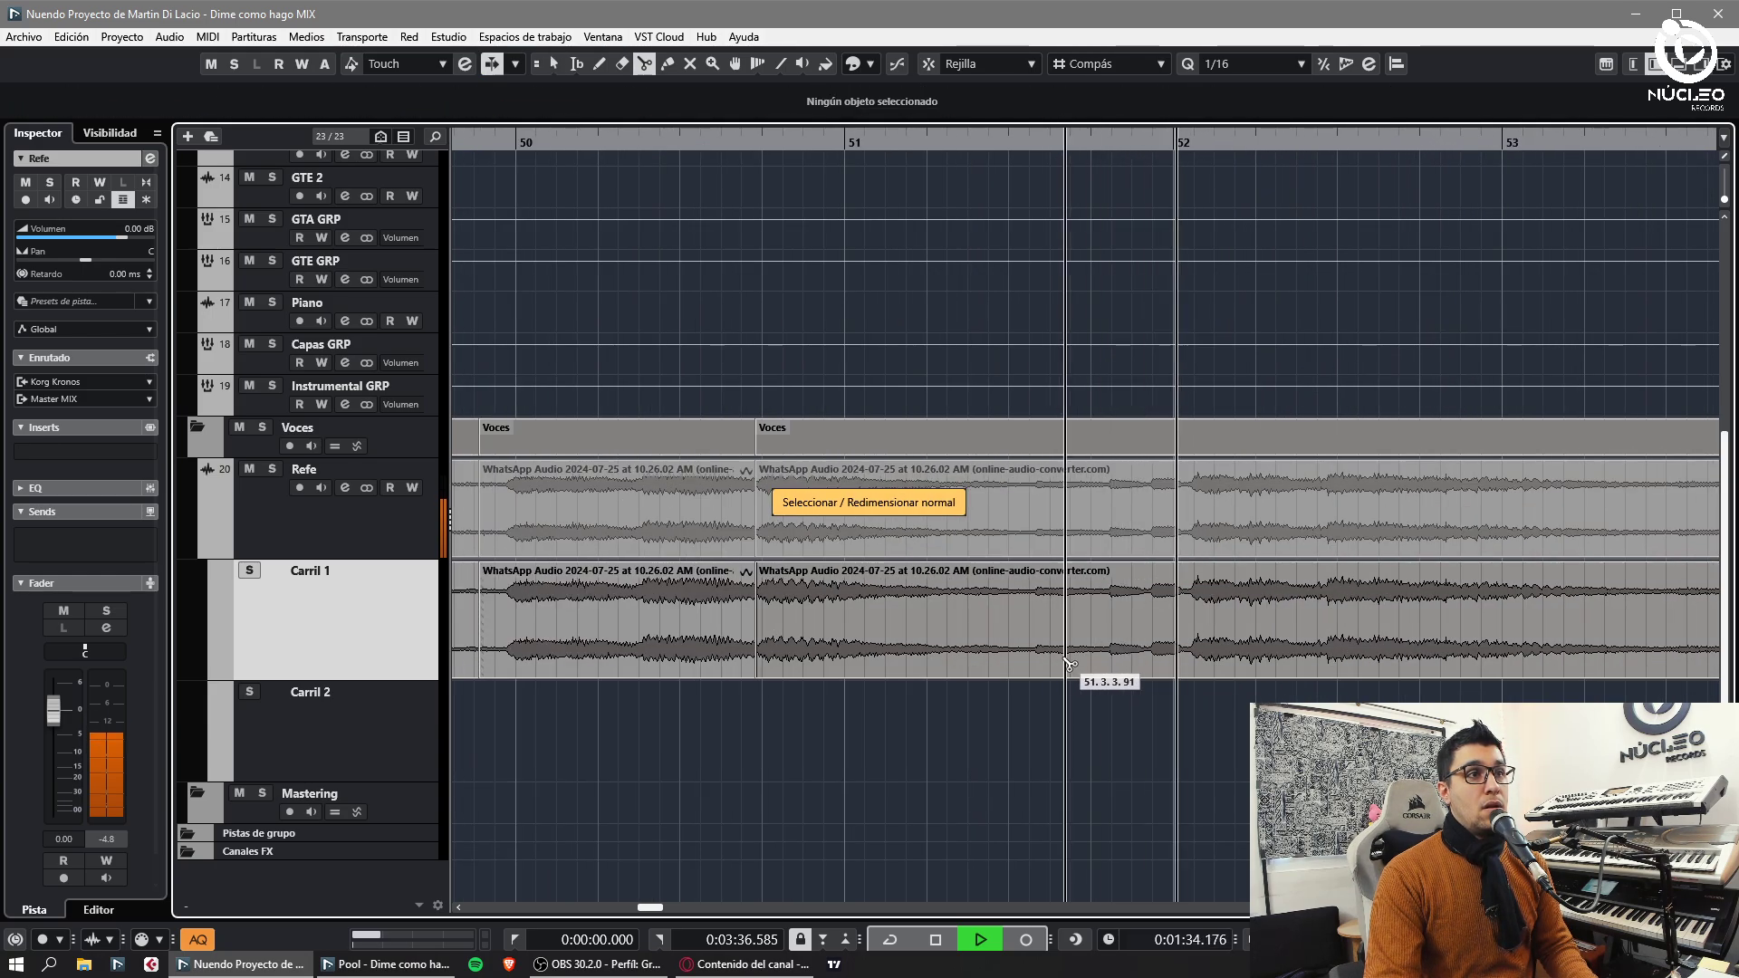
pyautogui.click(1039, 664)
pyautogui.press('1')
pyautogui.click(1154, 472)
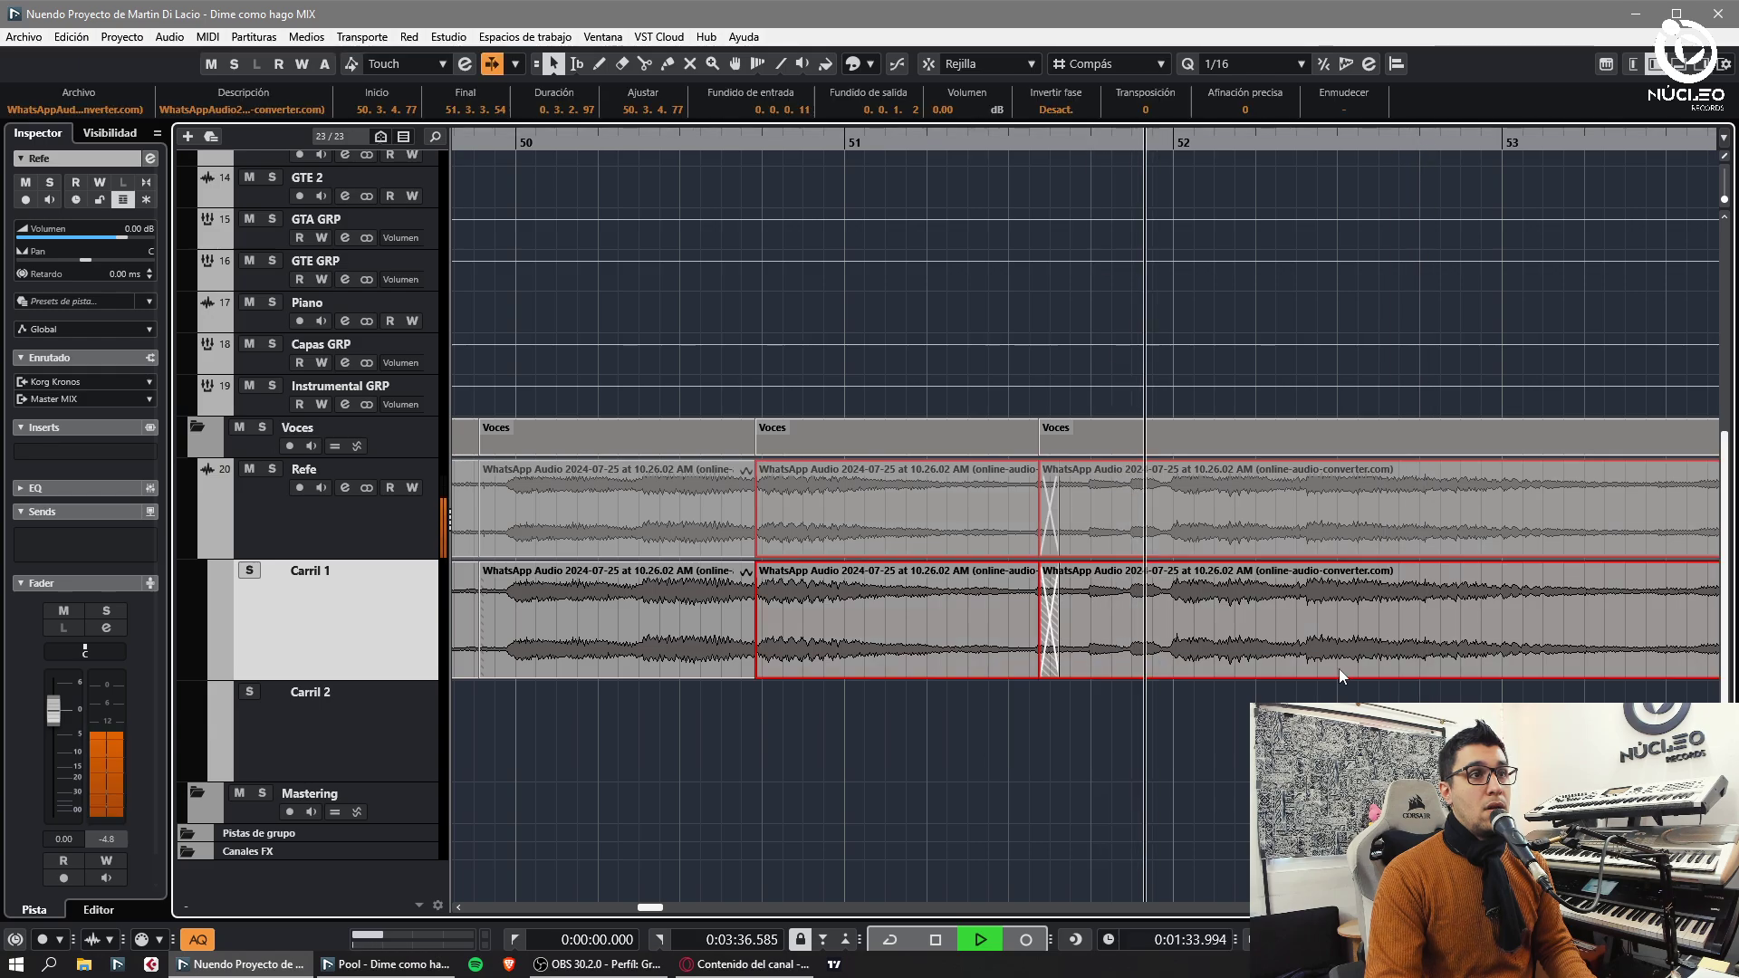
# - Split the Refe audio at about 53.4.3 and crossfade the parts on either side of the cut
pyautogui.press('g')
pyautogui.click(1346, 689)
pyautogui.press('h')
pyautogui.press('h')
pyautogui.press('3')
pyautogui.press('g')
pyautogui.press('h')
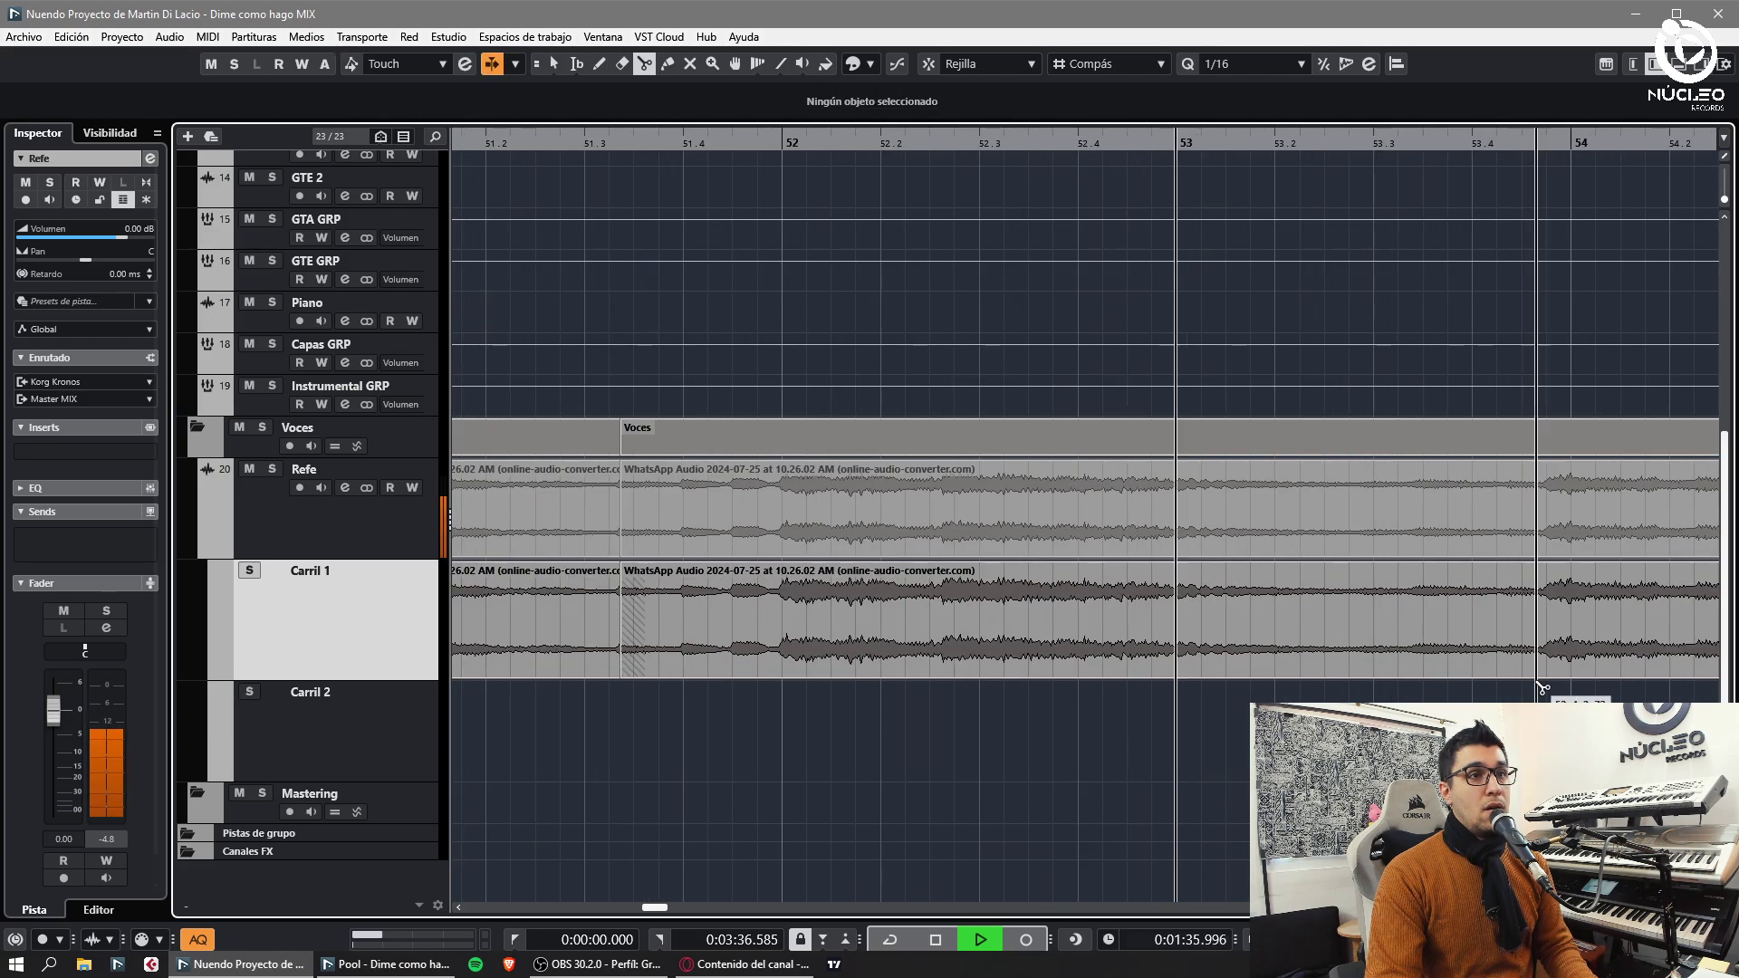
pyautogui.click(1541, 687)
pyautogui.press('1')
pyautogui.press('x')
pyautogui.press('g')
pyautogui.moveTo(1589, 694); pyautogui.dragTo(1371, 648)
pyautogui.click(1359, 690)
# - Split the Refe audio at about 54.3.3, shift the following part to 54.3.4.17, extend the preceding part to meet it and crossfade them
pyautogui.press('h')
pyautogui.press('3')
pyautogui.click(1360, 666)
pyautogui.press('1')
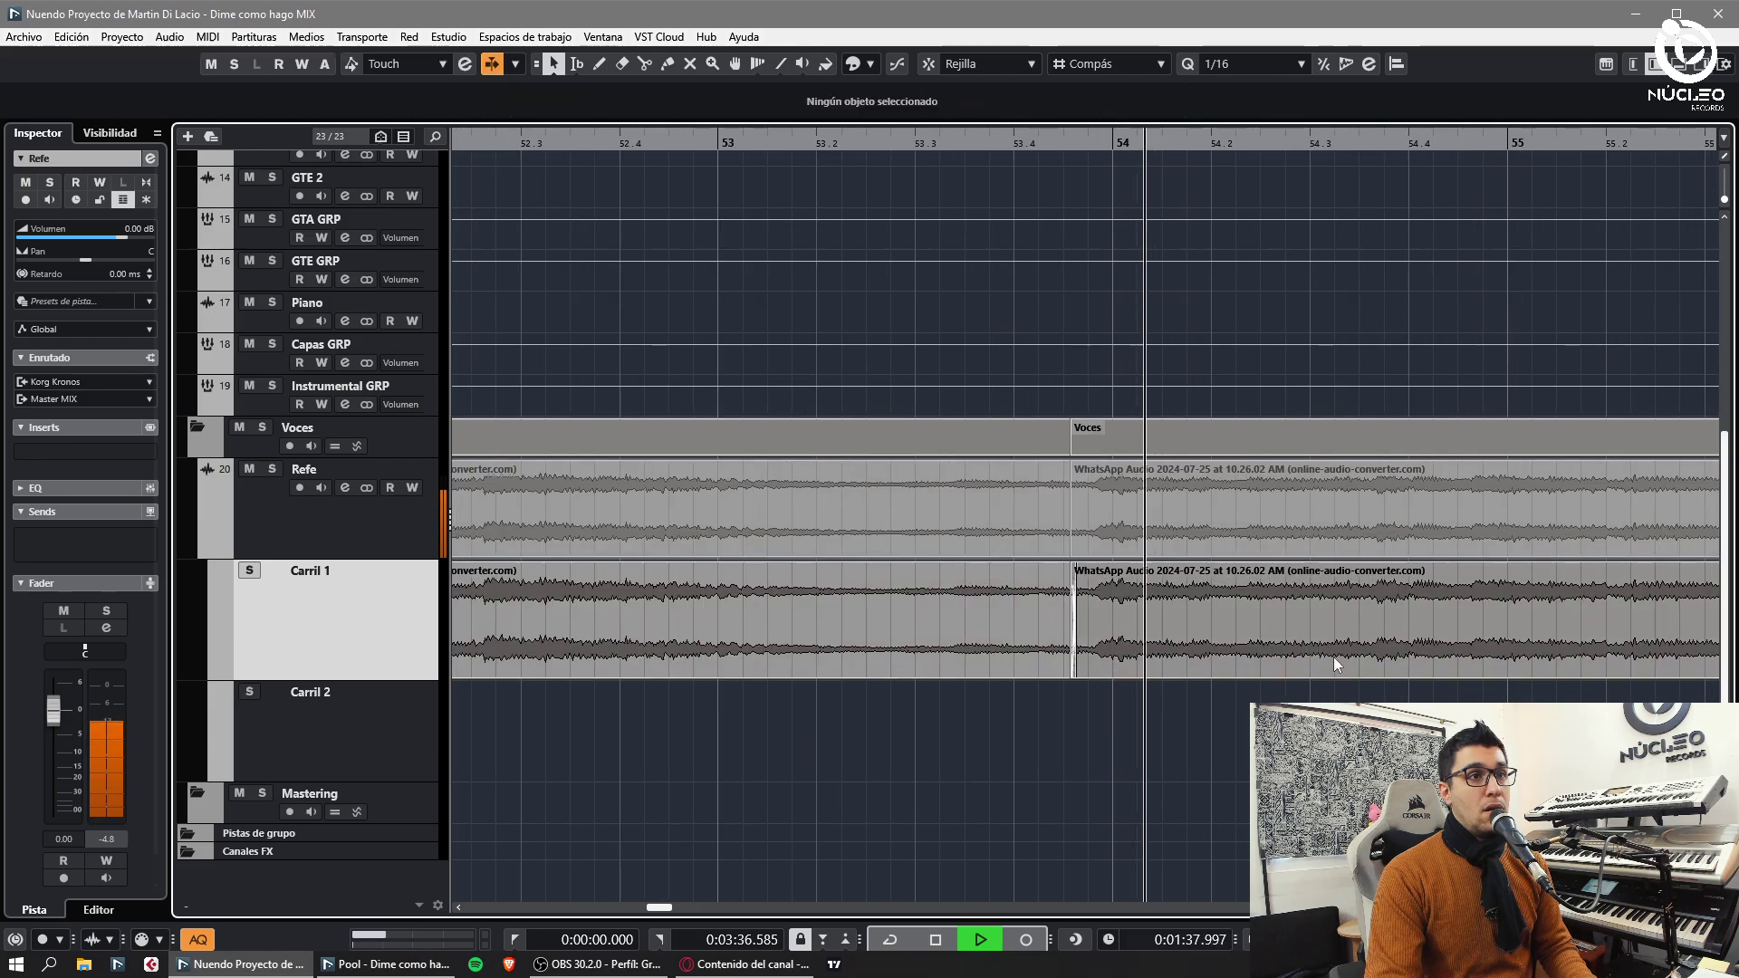
pyautogui.press('h')
pyautogui.click(1386, 691)
pyautogui.moveTo(1371, 648); pyautogui.dragTo(1351, 650)
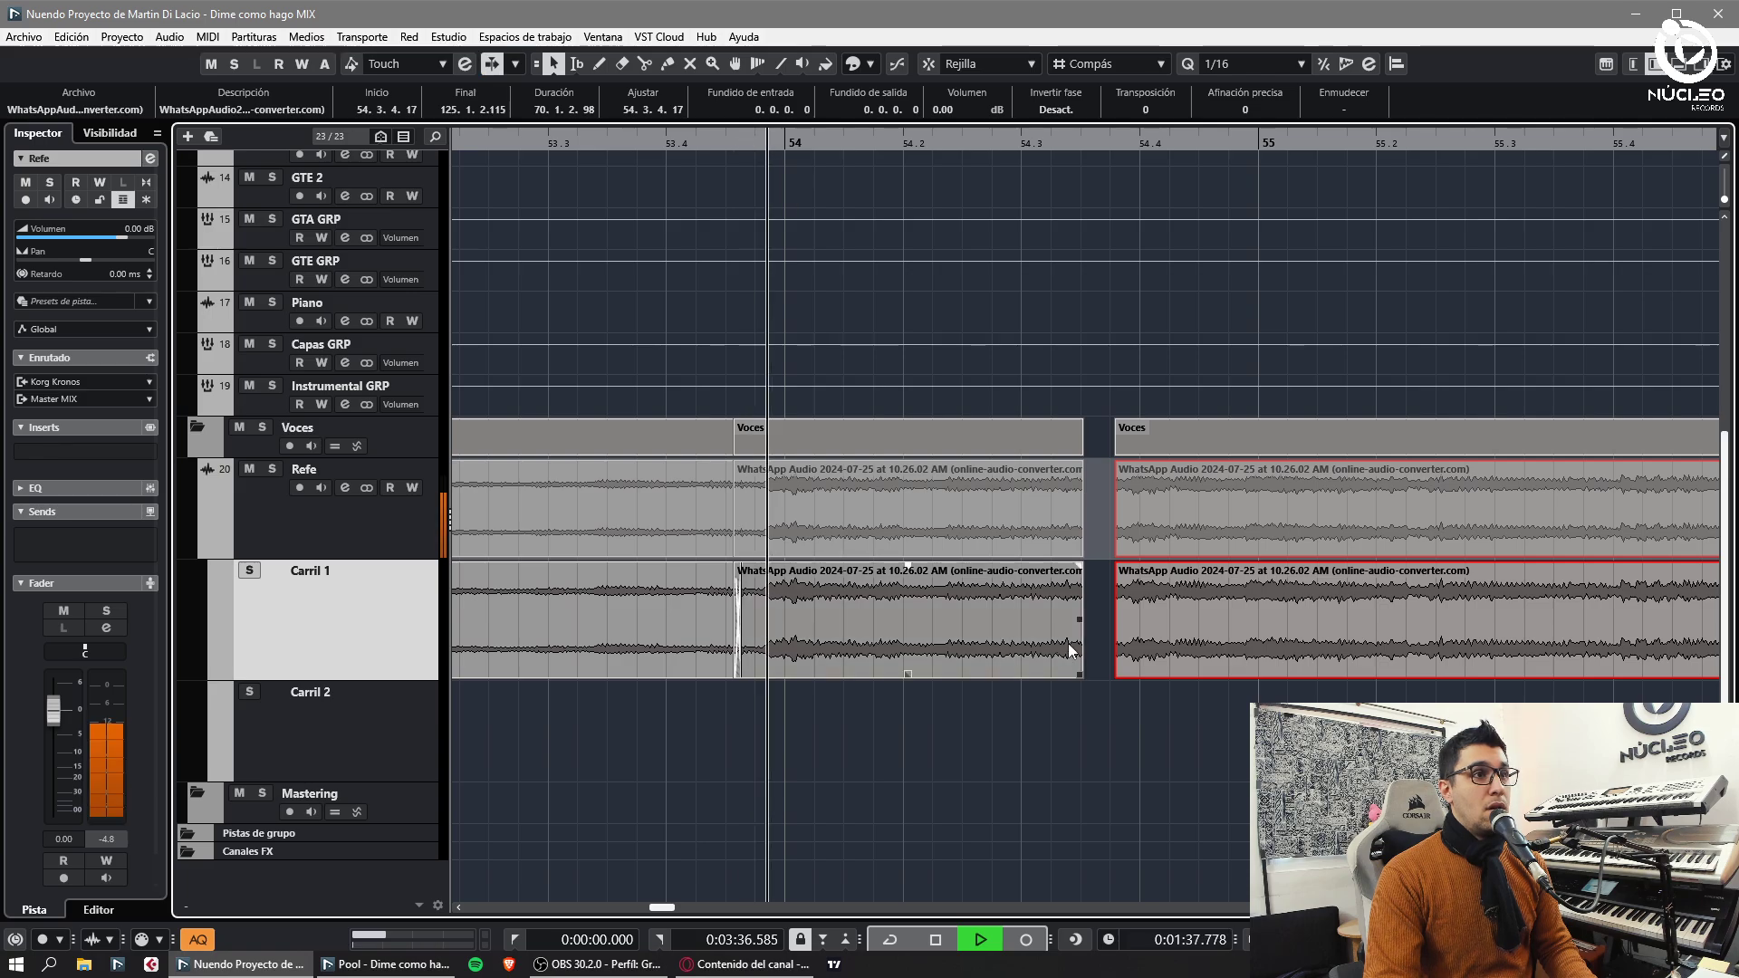
pyautogui.press('1')
pyautogui.moveTo(1078, 675); pyautogui.dragTo(1169, 643)
pyautogui.press('x')
pyautogui.press('g')
pyautogui.click(1177, 692)
# - Split the Refe audio at about 55.2.2 and crossfade the two parts
pyautogui.press('h')
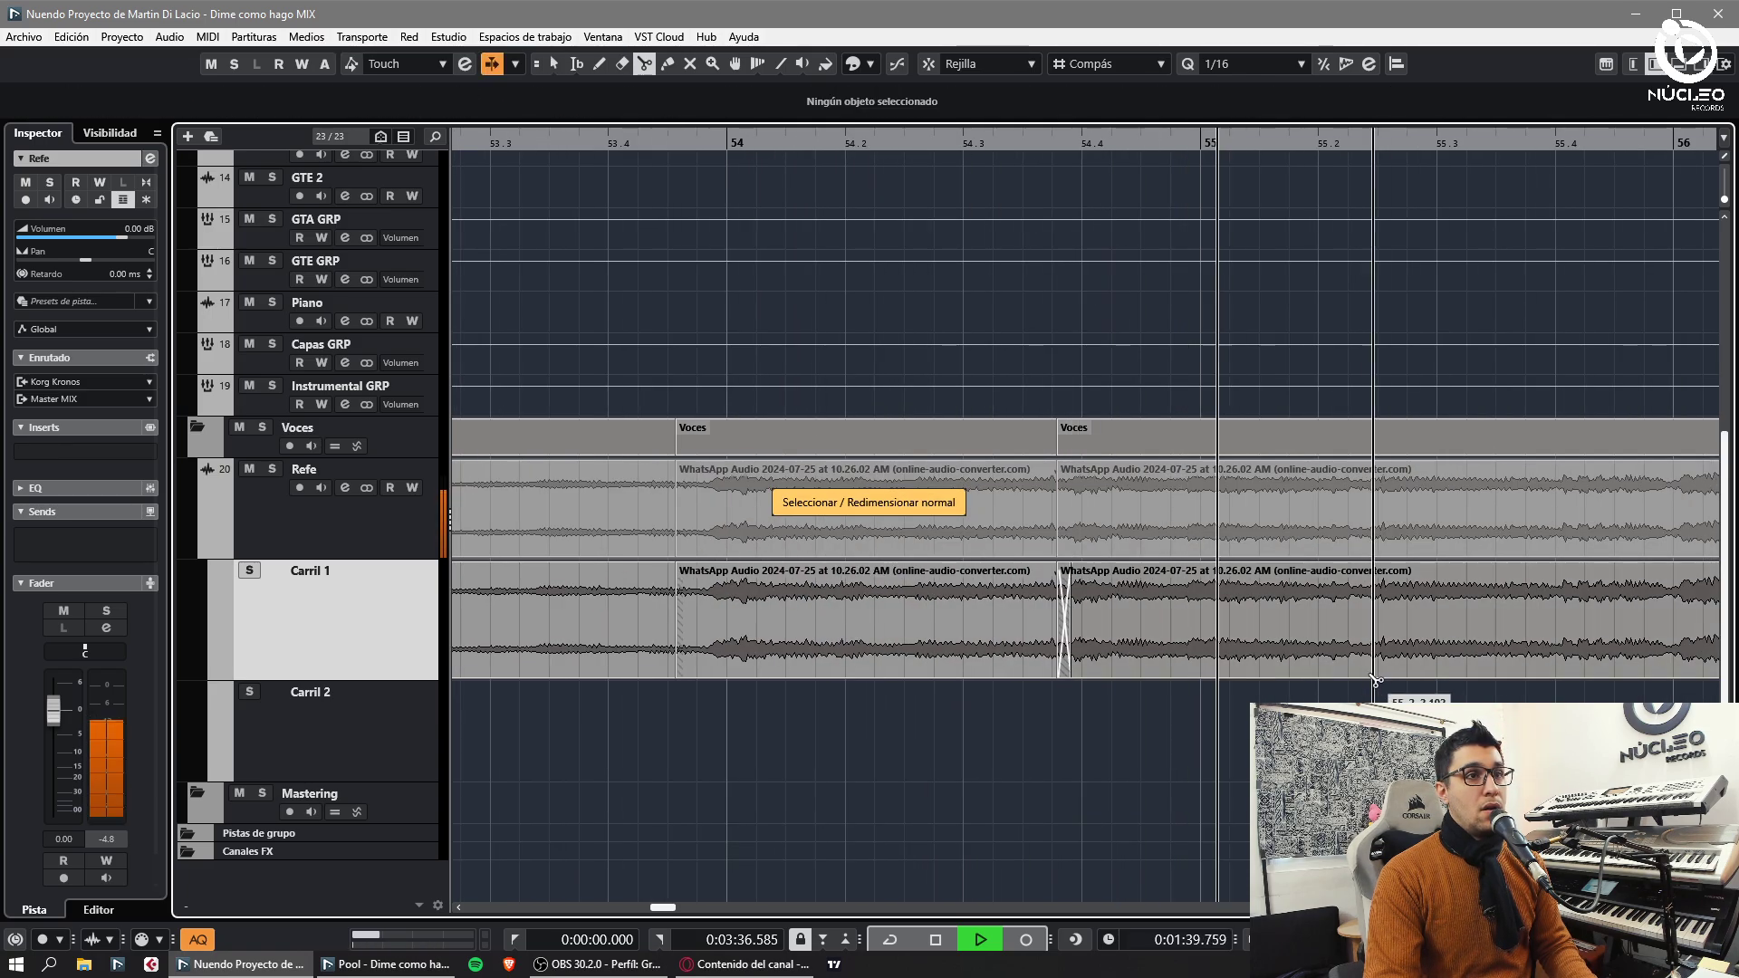
pyautogui.keyDown('alt'); pyautogui.click(1363, 670); pyautogui.keyUp('alt')
pyautogui.moveTo(1424, 666); pyautogui.dragTo(1265, 666)
pyautogui.press('x')
pyautogui.press('g')
pyautogui.click(1178, 693)
# - Split the Refe audio at about 55.4.4, nudge the following part slightly earlier and crossfade the overlap
pyautogui.press('h')
pyautogui.keyDown('alt'); pyautogui.click(1204, 670); pyautogui.keyUp('alt')
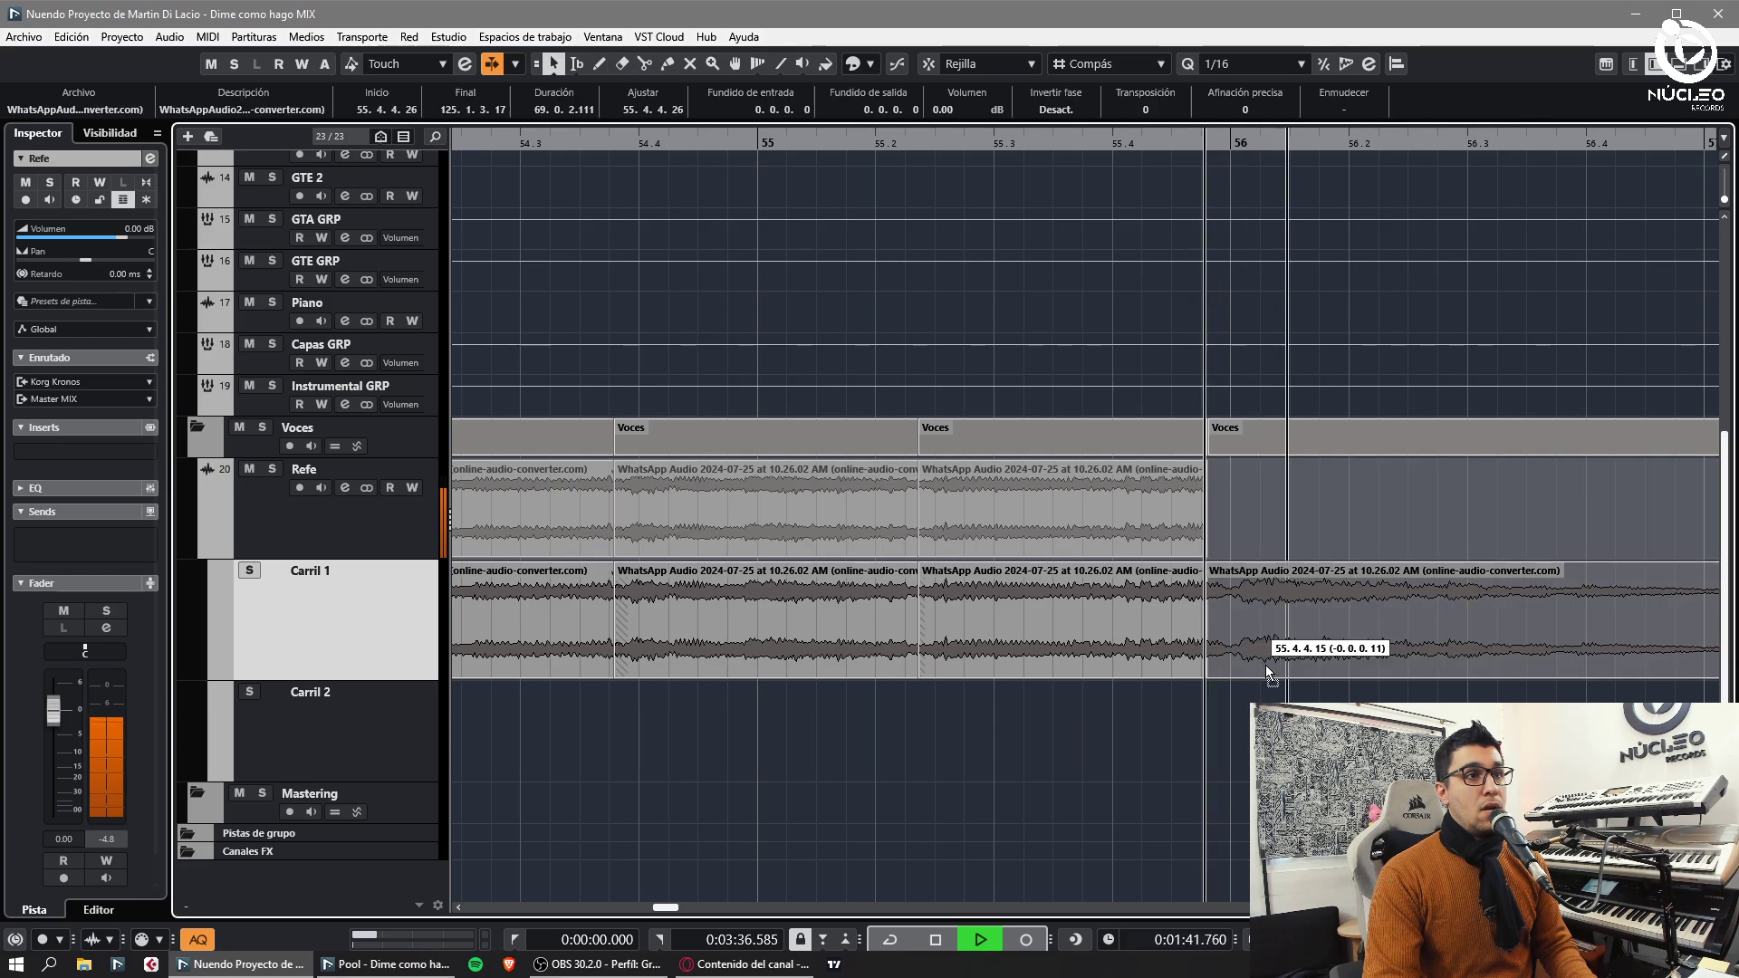
pyautogui.press('x')
pyautogui.press('g')
pyautogui.click(1177, 693)
# - Split the Refe audio at about 57.2.4 and crossfade the adjoining parts
pyautogui.press('h')
pyautogui.press('g')
pyautogui.press('g')
pyautogui.click(1332, 697)
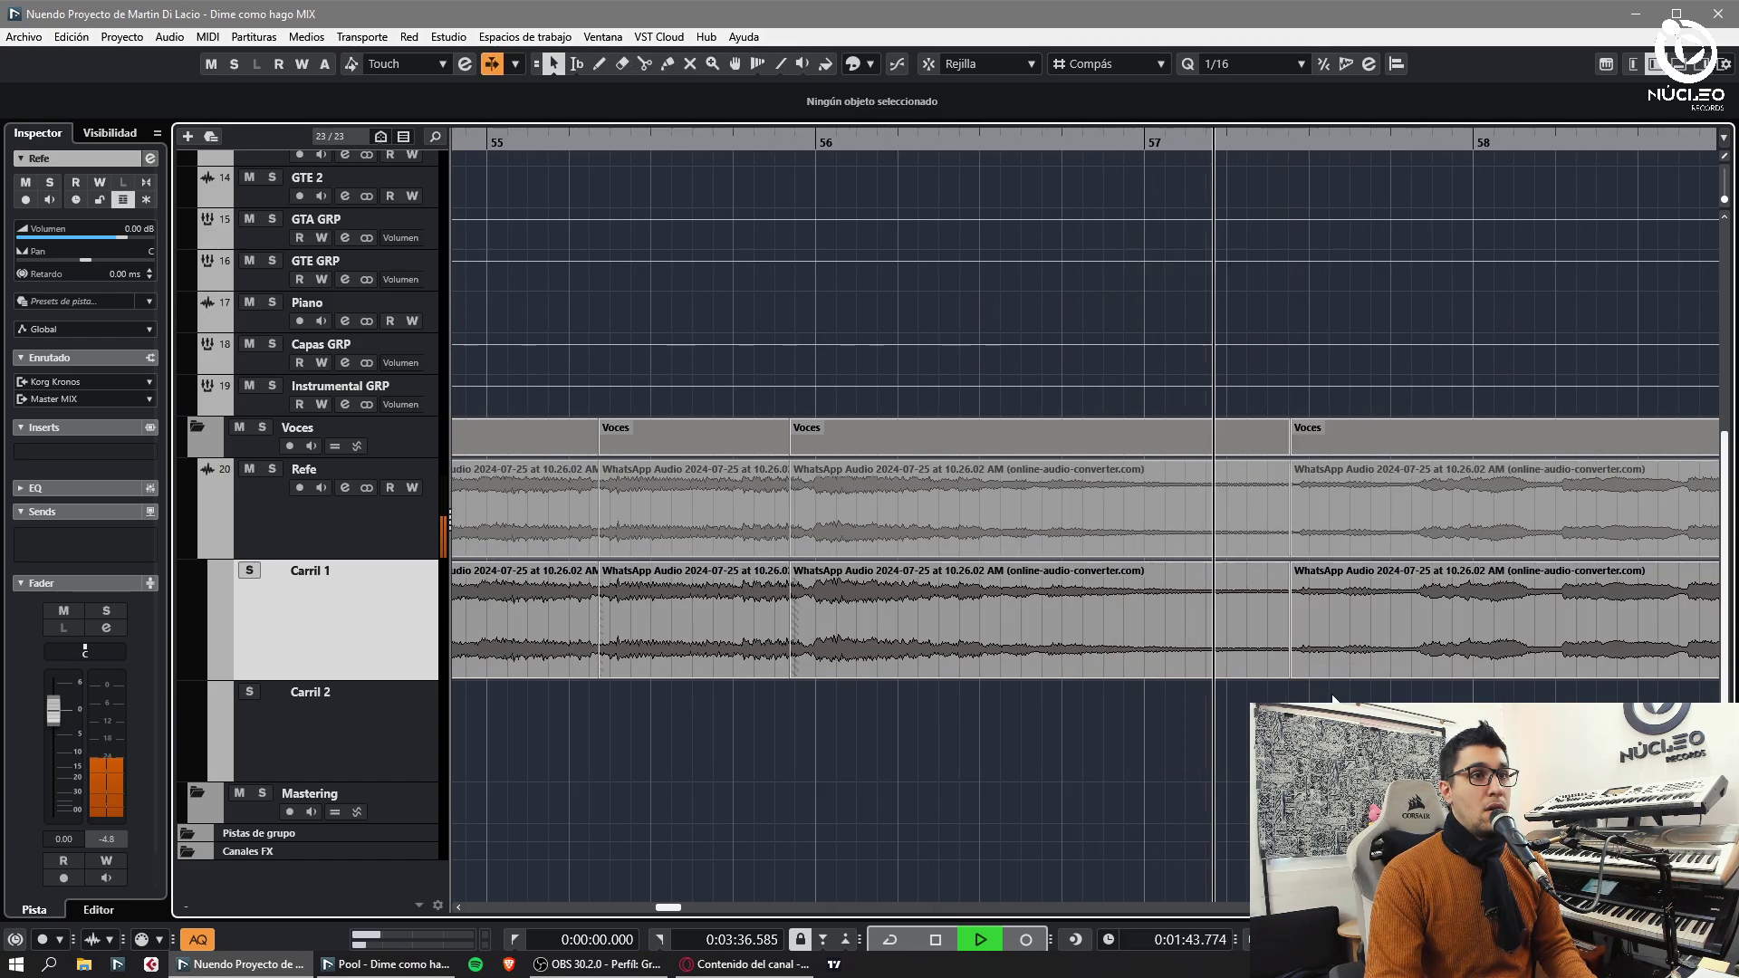
pyautogui.moveTo(1254, 697); pyautogui.dragTo(1385, 644)
pyautogui.press('x')
pyautogui.press('g')
pyautogui.click(1263, 694)
# - Split the Refe audio at about 58.2.1, shift the following part slightly earlier to about 58.1.4 and crossfade the overlap
pyautogui.press('h')
pyautogui.press('h')
pyautogui.keyDown('alt'); pyautogui.click(1239, 664); pyautogui.keyUp('alt')
pyautogui.moveTo(1266, 662); pyautogui.dragTo(1263, 661)
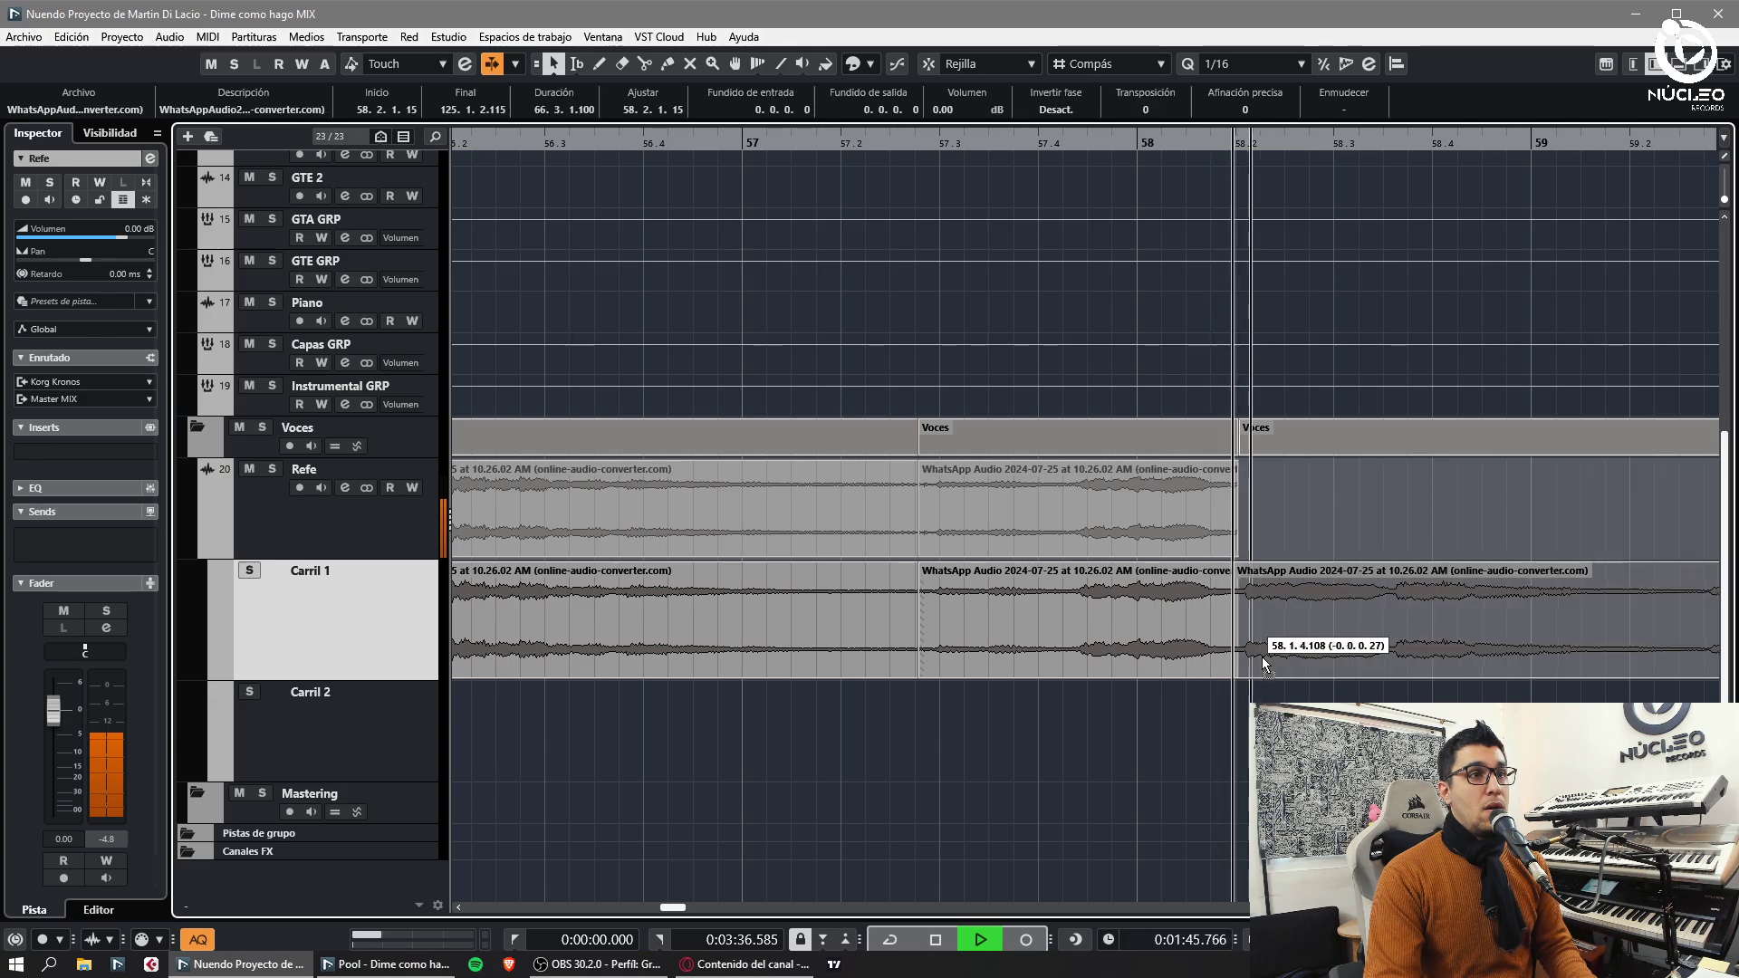
pyautogui.press('x')
pyautogui.press('g')
pyautogui.click(1266, 695)
# - Split the Refe audio at about 59.2.3, shift the following part slightly later and time-stretch the preceding part to meet it
pyautogui.press('h')
pyautogui.keyDown('alt'); pyautogui.click(1395, 664); pyautogui.keyUp('alt')
pyautogui.moveTo(1457, 660); pyautogui.dragTo(1468, 657)
pyautogui.moveTo(1468, 656); pyautogui.dragTo(1476, 655)
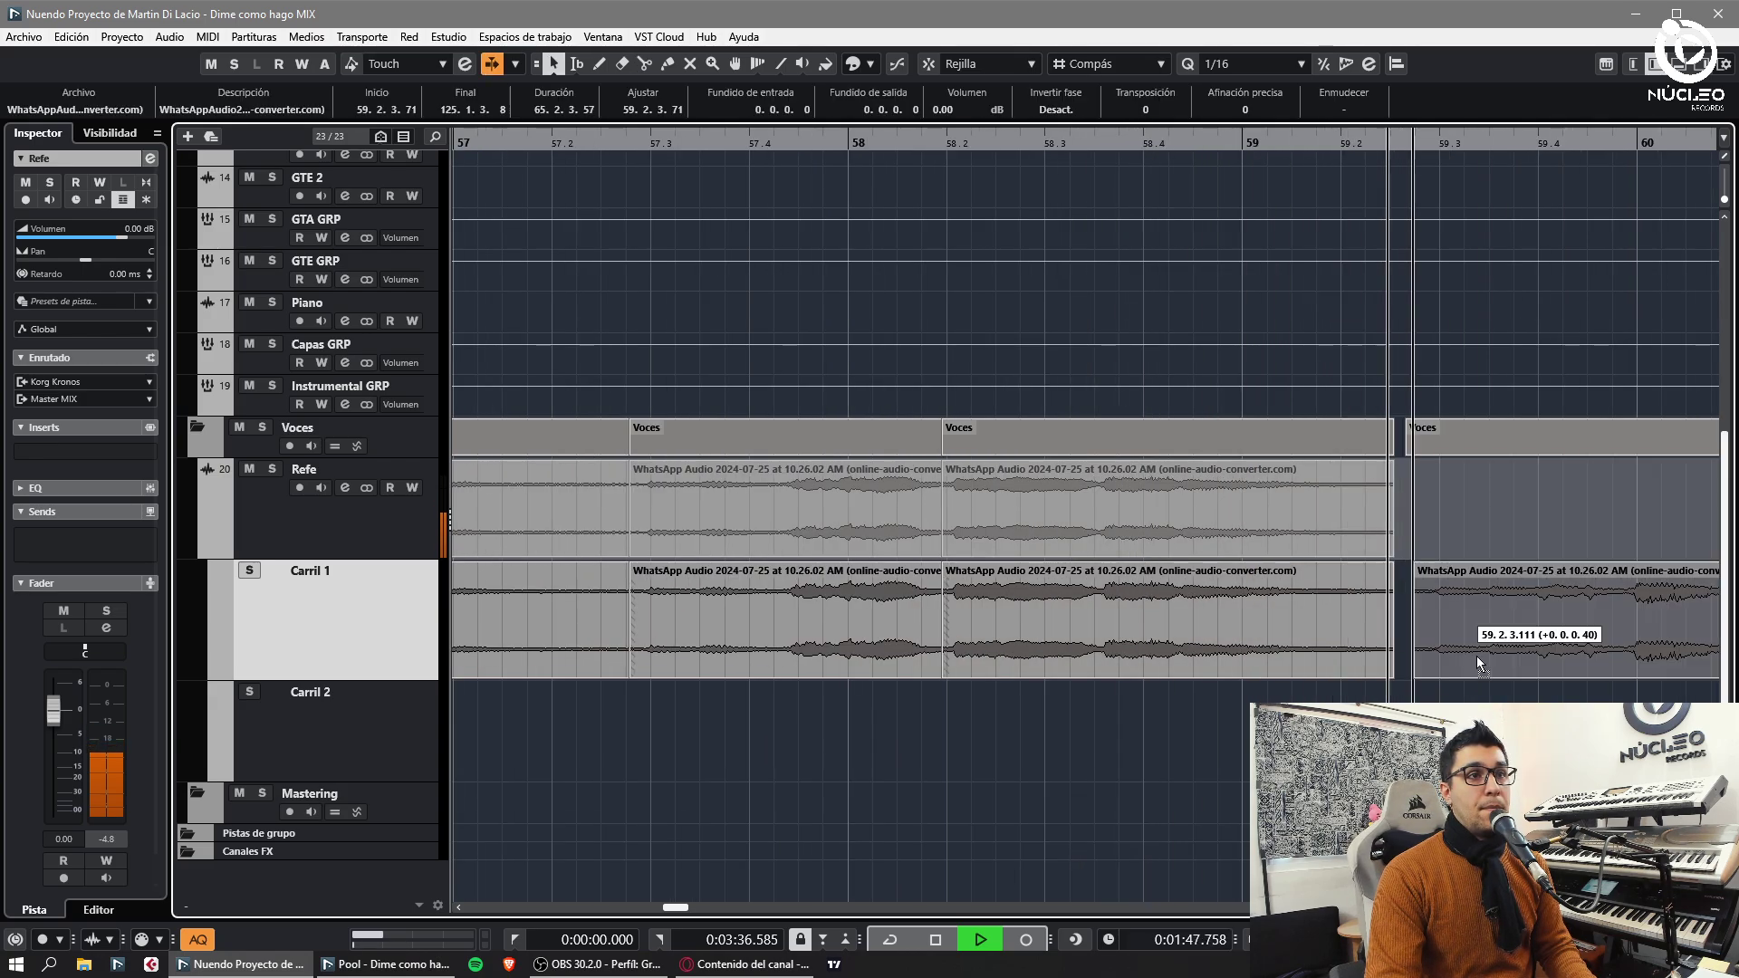
pyautogui.click(1392, 675)
pyautogui.press('g')
pyautogui.click(1279, 688)
# - Split the Refe audio at about 61.3.2 and crossfade the two parts at the cut
pyautogui.press('h')
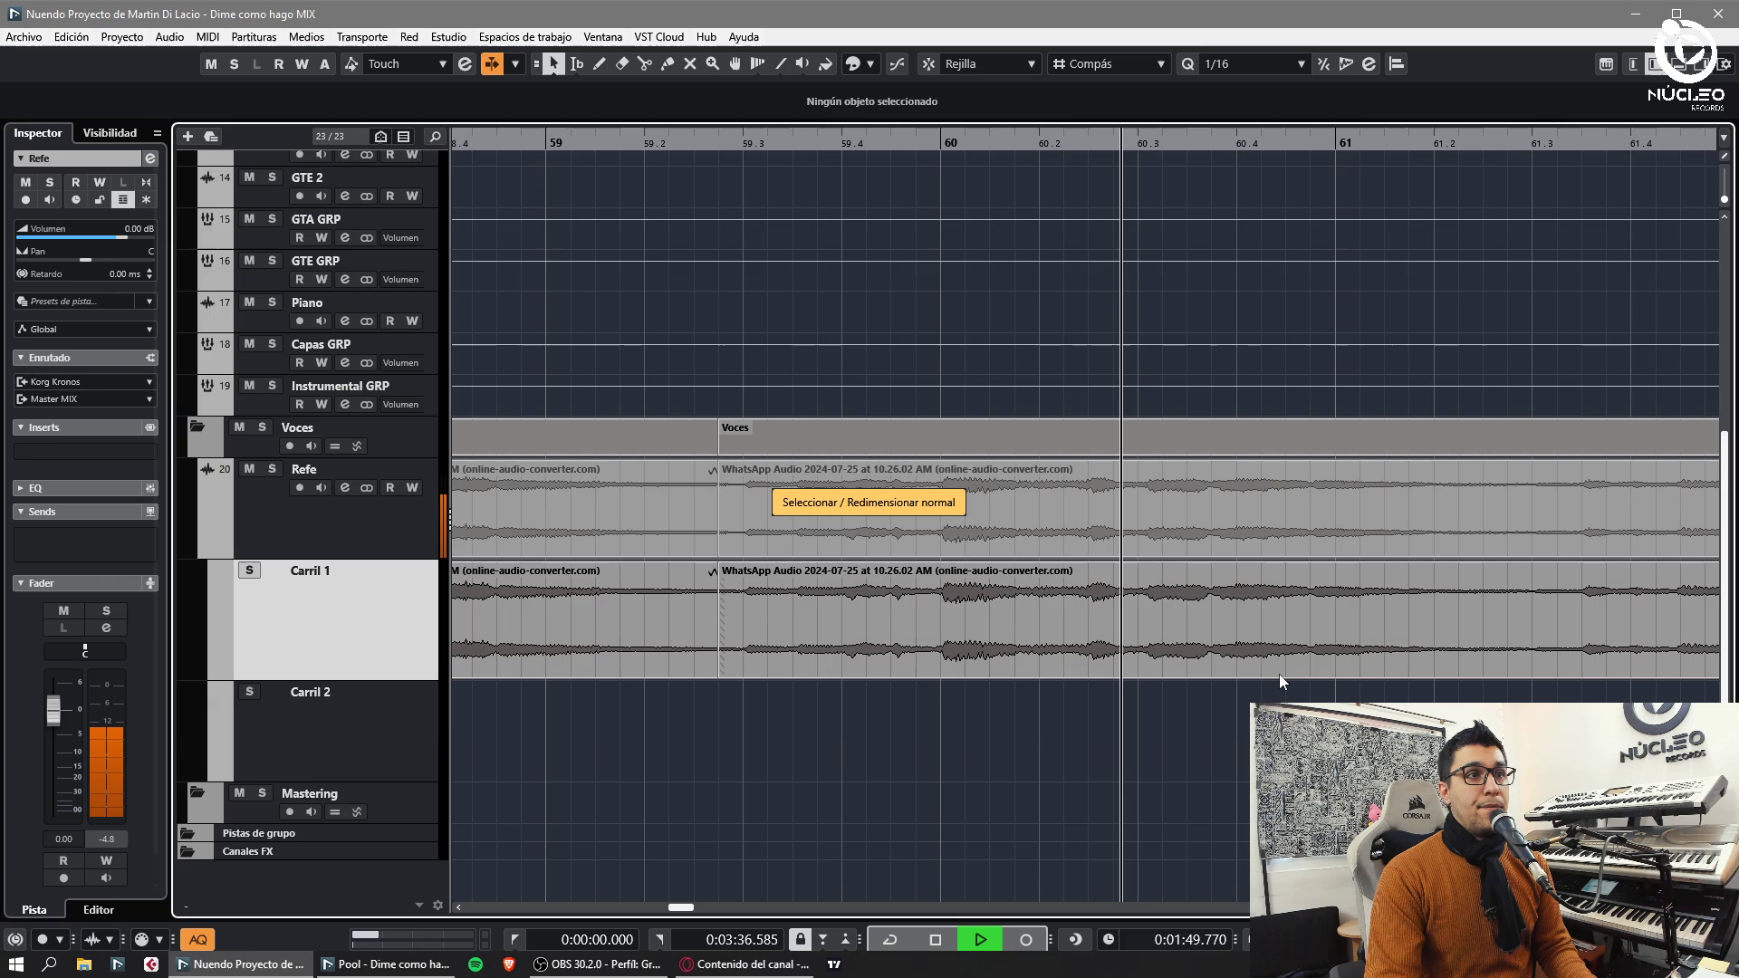
pyautogui.press('g')
pyautogui.press('h')
pyautogui.keyDown('alt'); pyautogui.click(1353, 665); pyautogui.keyUp('alt')
pyautogui.click(1449, 669)
pyautogui.press('x')
pyautogui.click(1571, 690)
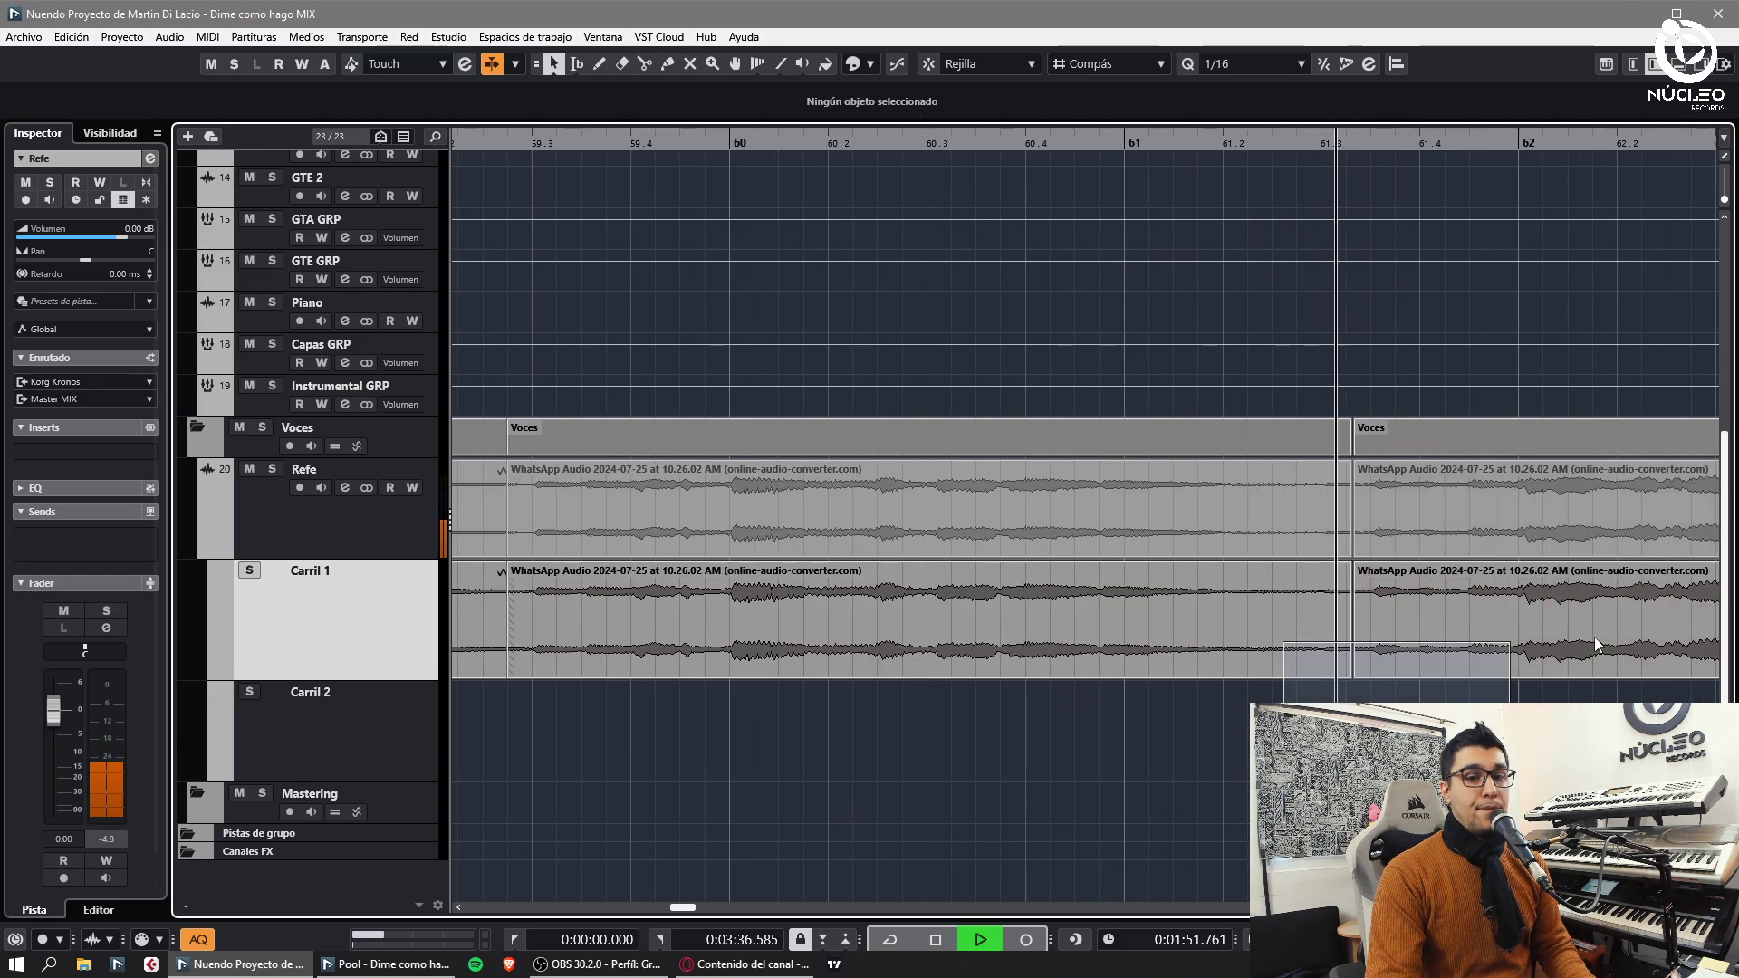
# - Split the Refe audio at about 62.3.4 and 63.3.3 and crossfade both cuts
pyautogui.press('g')
pyautogui.press('h')
pyautogui.press('g')
pyautogui.press('h')
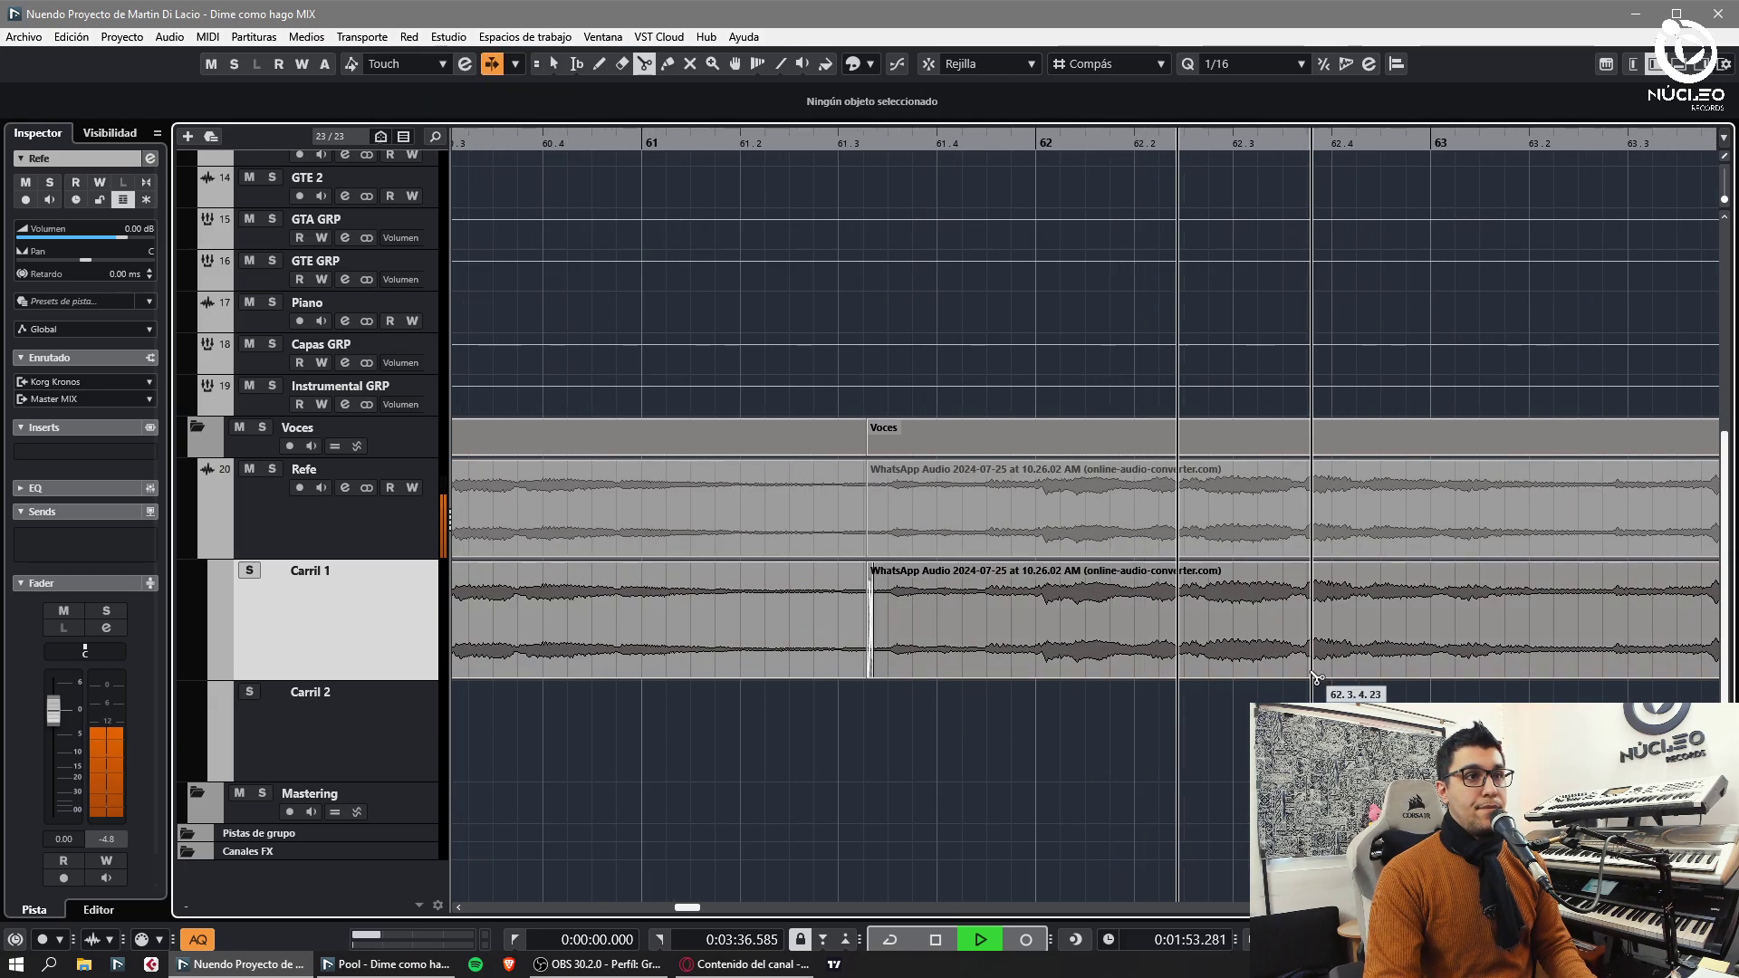
pyautogui.click(1313, 675)
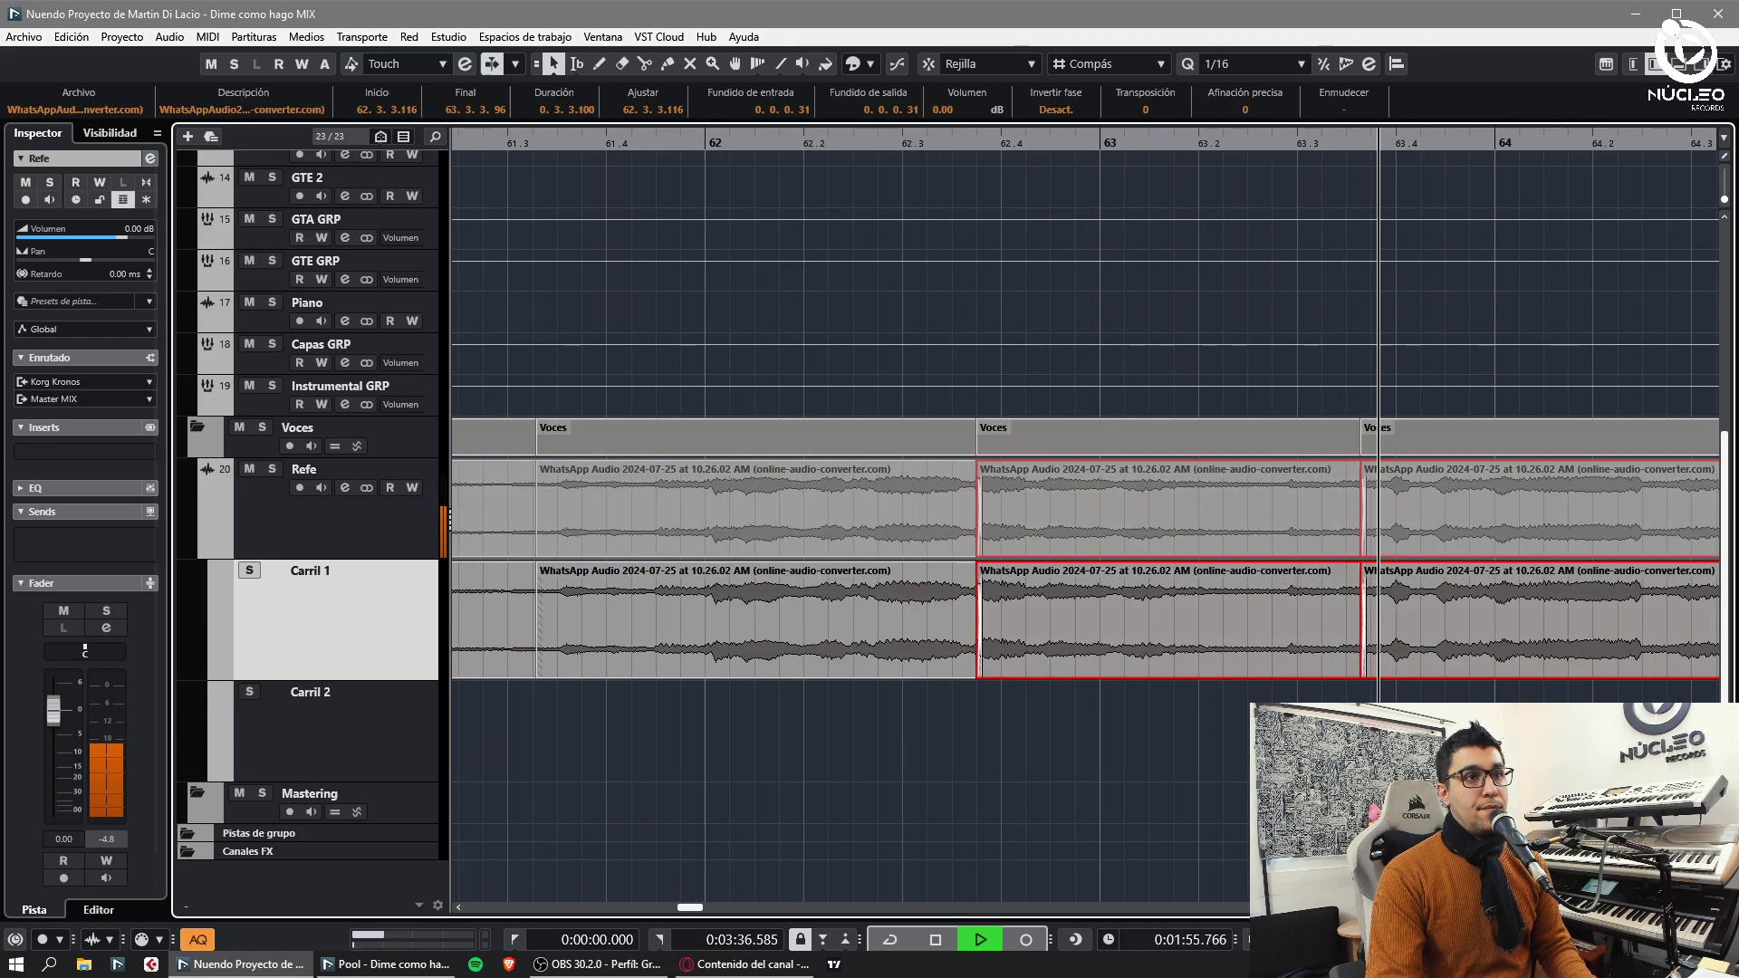
pyautogui.click(1359, 688)
# - Split the Refe audio at about 64.2.3 and crossfade the adjoining parts
pyautogui.press('g')
pyautogui.press('h')
pyautogui.keyDown('alt'); pyautogui.click(1329, 675); pyautogui.keyUp('alt')
pyautogui.click(1368, 665)
pyautogui.press('x')
pyautogui.press('g')
pyautogui.click(1413, 688)
# - Split the Refe audio at about 65.2.4 and crossfade the parts around the cut
pyautogui.press('h')
pyautogui.keyDown('alt'); pyautogui.click(1431, 674); pyautogui.keyUp('alt')
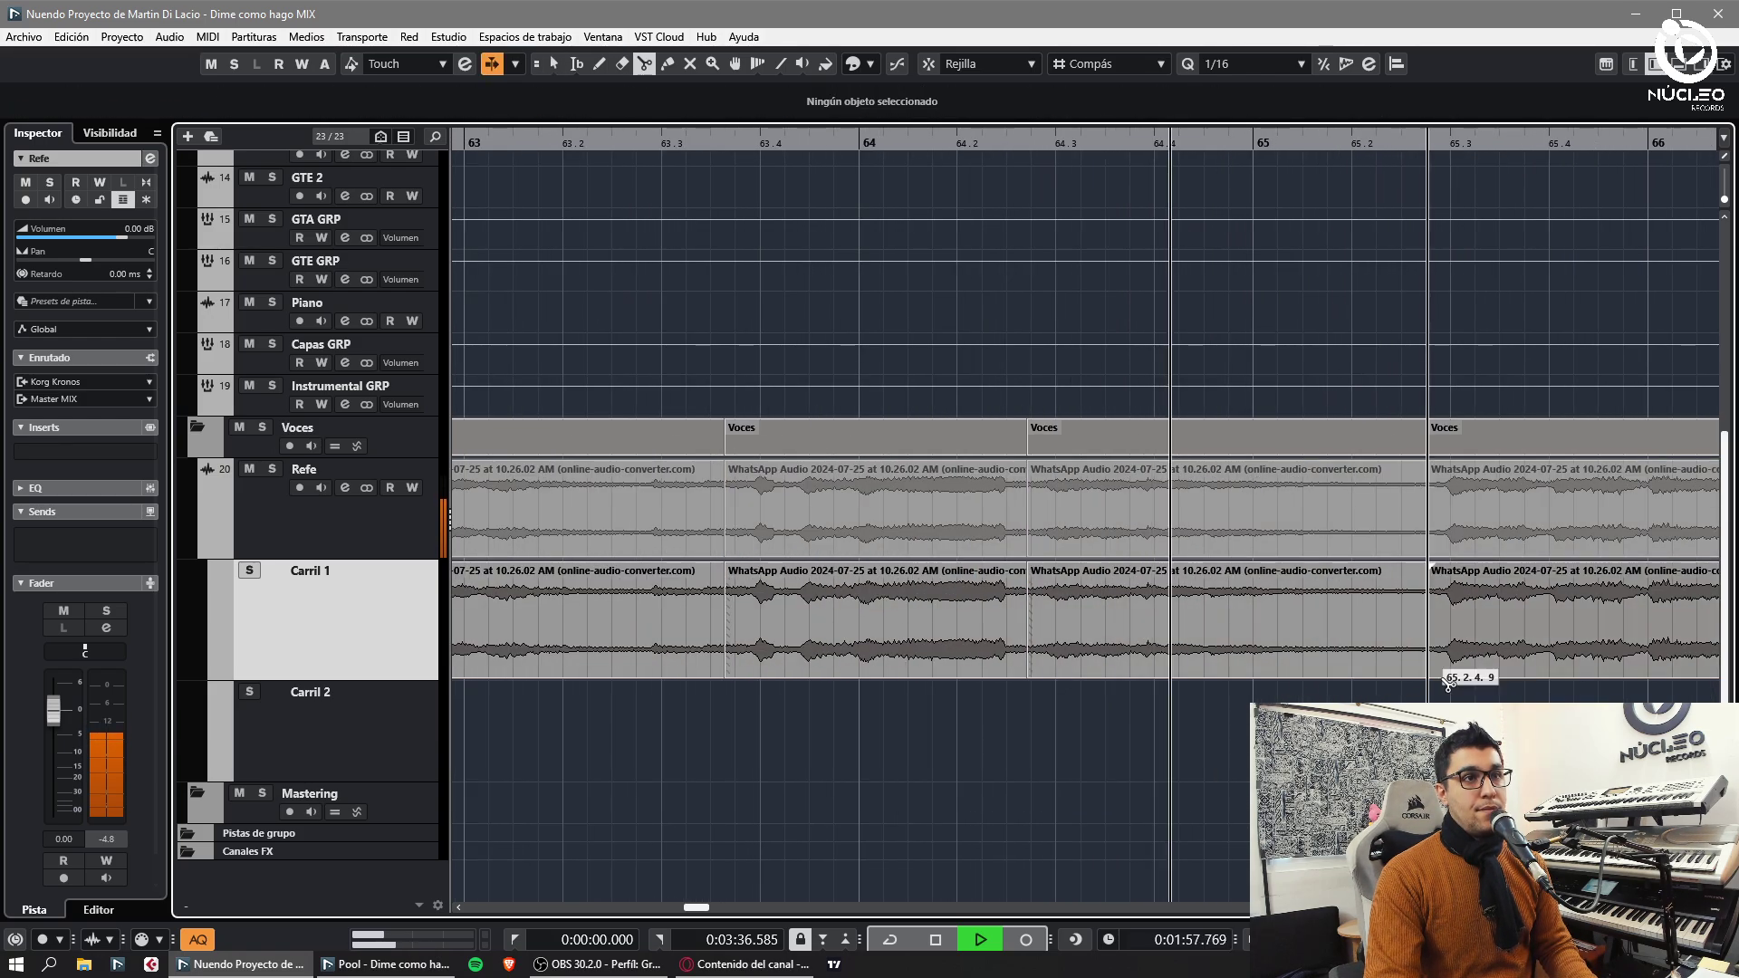
pyautogui.moveTo(1465, 686); pyautogui.dragTo(1404, 661)
pyautogui.press('x')
pyautogui.click(1404, 688)
# - Split the Refe audio at the start of bar 66
pyautogui.press('g')
pyautogui.press('h')
pyautogui.keyDown('alt'); pyautogui.click(1367, 672); pyautogui.keyUp('alt')
pyautogui.click(1409, 681)
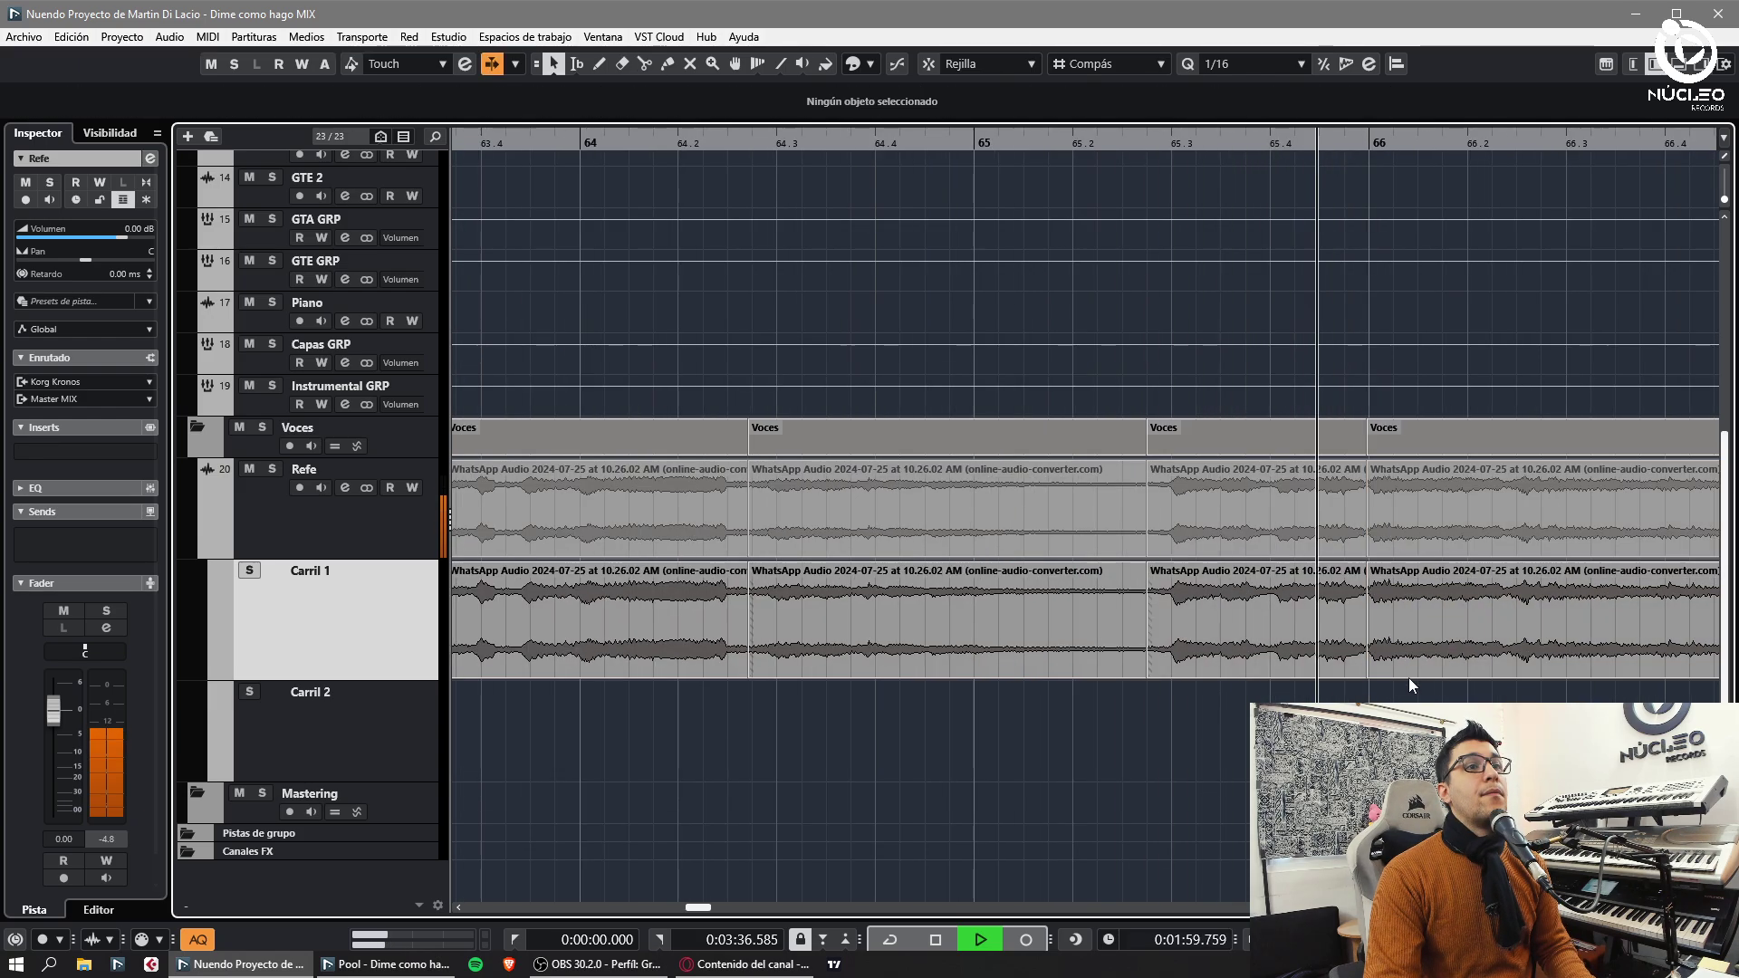
# - Split the Refe audio at about 67.2.4 and crossfade the adjoining parts
pyautogui.press('g')
pyautogui.press('h')
pyautogui.press('g')
pyautogui.press('h')
pyautogui.keyDown('alt'); pyautogui.click(1475, 672); pyautogui.keyUp('alt')
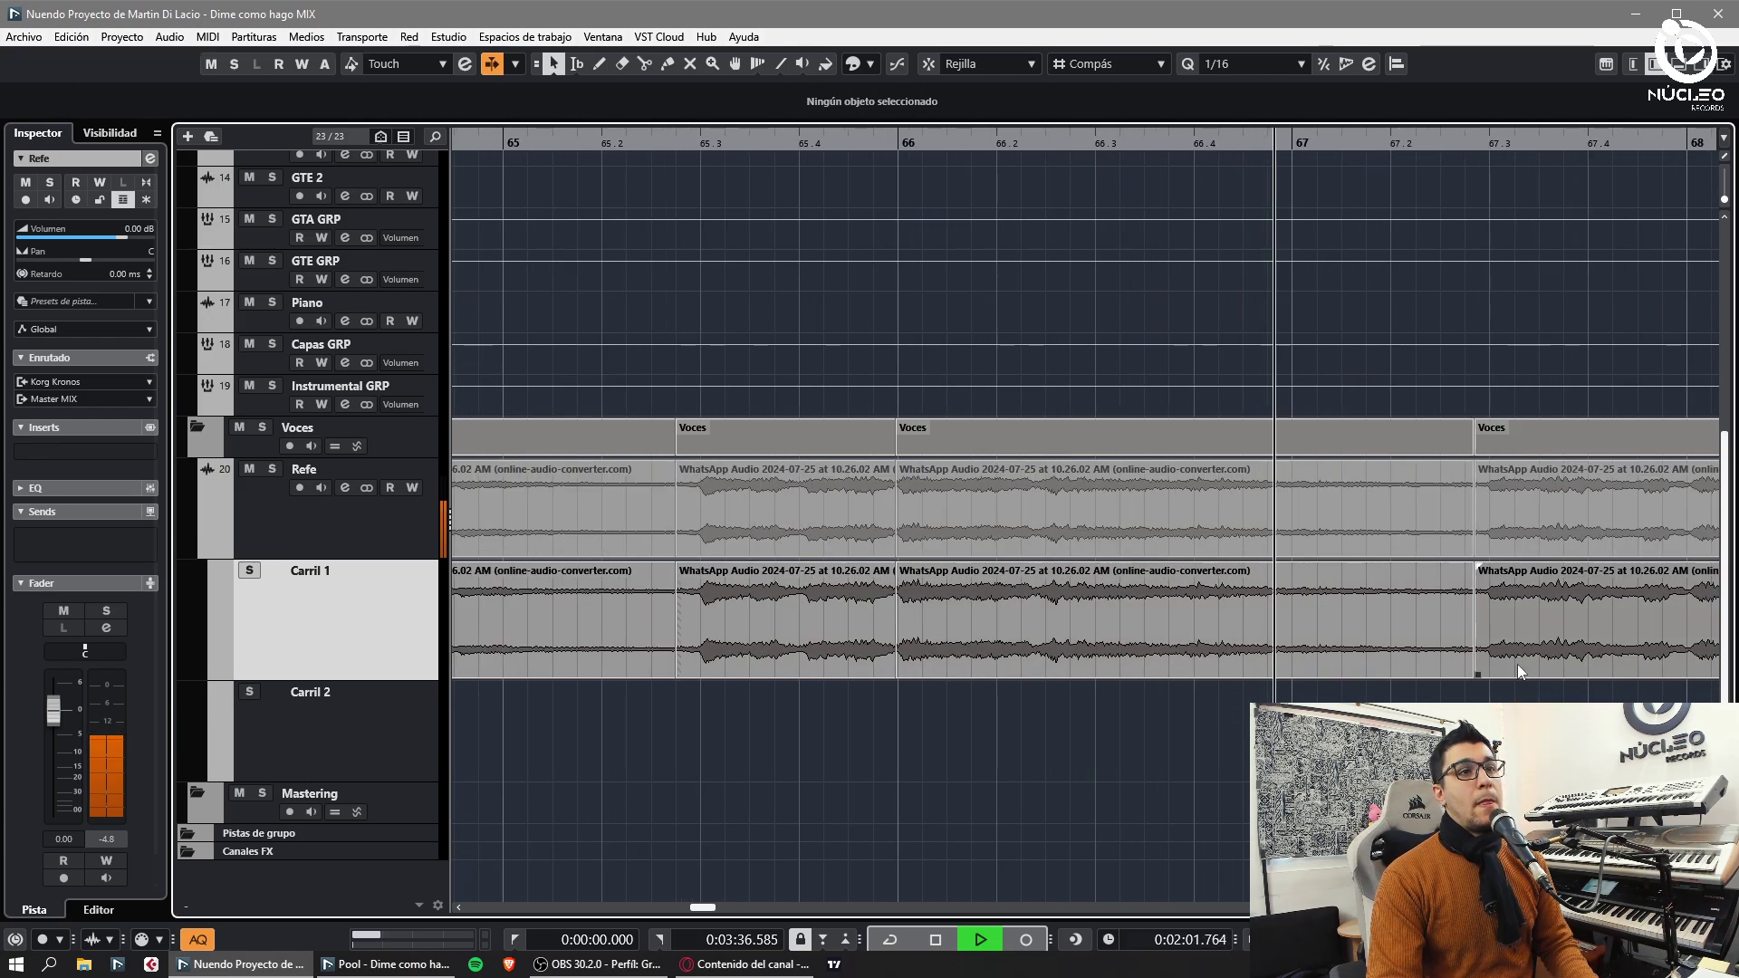
pyautogui.press('x')
pyautogui.moveTo(1514, 688); pyautogui.dragTo(1315, 665)
pyautogui.click(1440, 691)
# - Split the Refe audio at the start of bar 68 and crossfade the two parts
pyautogui.press('g')
pyautogui.press('h')
pyautogui.keyDown('alt'); pyautogui.click(1343, 672); pyautogui.keyUp('alt')
pyautogui.press('x')
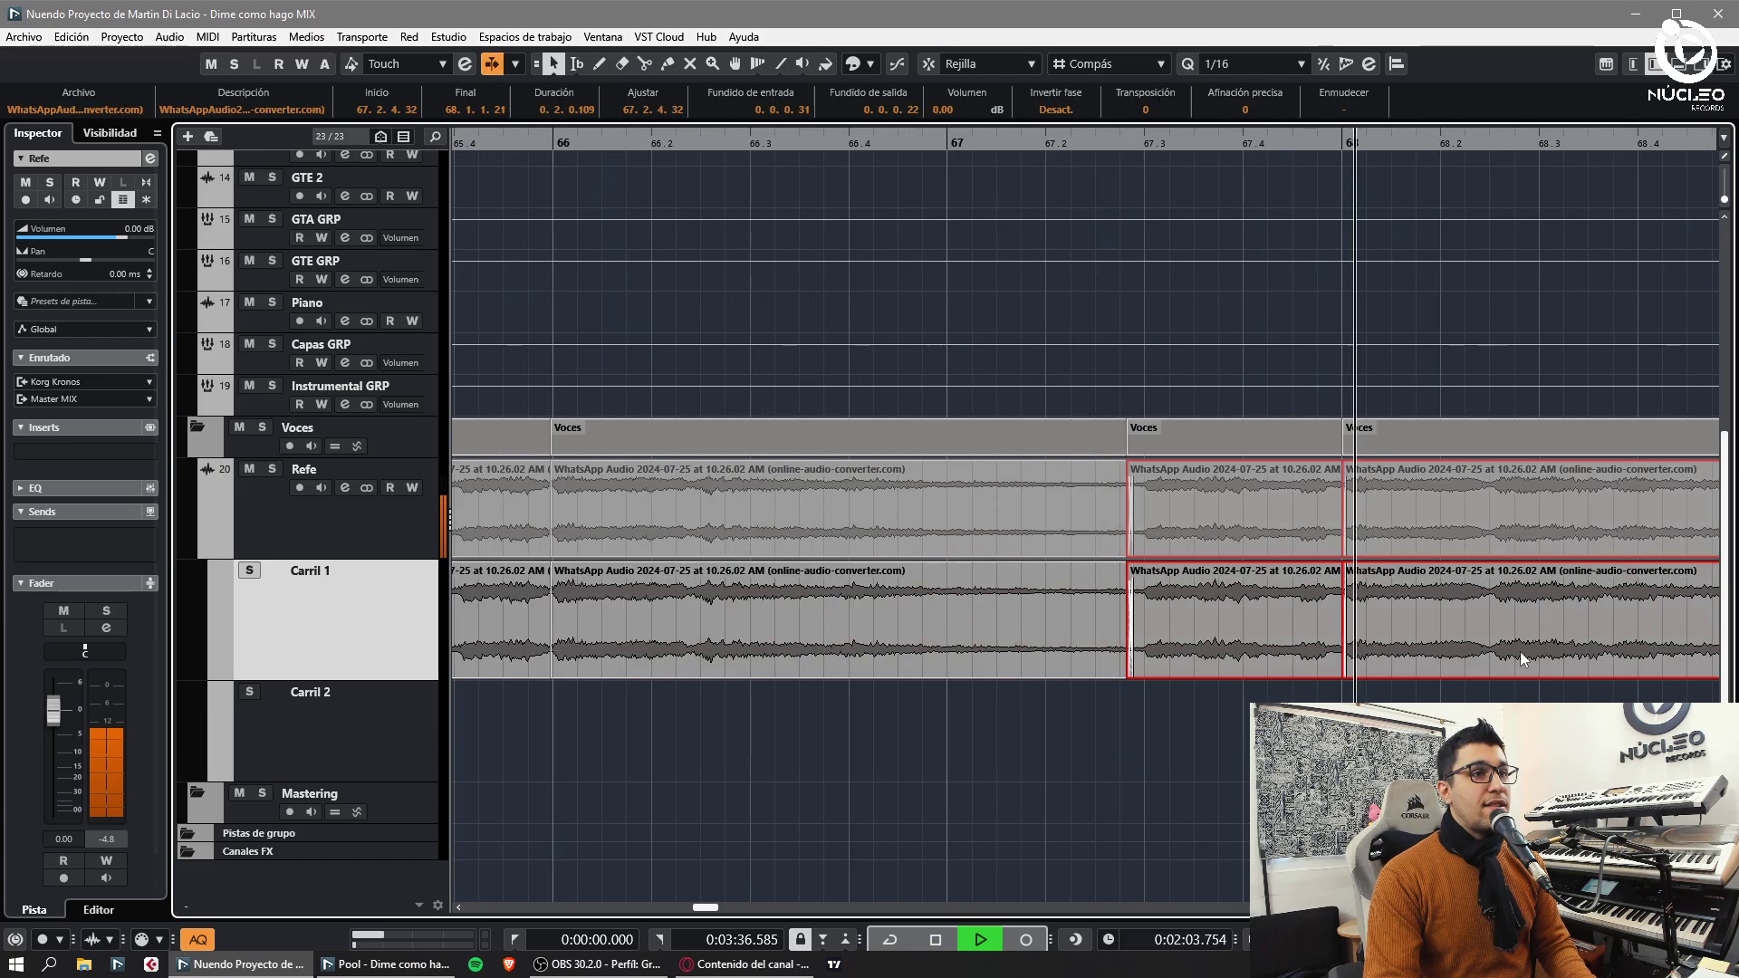
pyautogui.click(1485, 690)
# - Split the Refe audio at about 69.2.4 and crossfade it with the following part
pyautogui.press('g')
pyautogui.press('h')
pyautogui.press('g')
pyautogui.press('h')
pyautogui.keyDown('alt'); pyautogui.click(1411, 672); pyautogui.keyUp('alt')
pyautogui.moveTo(1467, 672); pyautogui.dragTo(1442, 656)
pyautogui.press('x')
# - Split the Refe audio at about 70.3.3, shift the following part to 70.3.4.94 and time-stretch the preceding part to meet it
pyautogui.press('g')
pyautogui.press('g')
pyautogui.press('g')
pyautogui.press('g')
pyautogui.press('g')
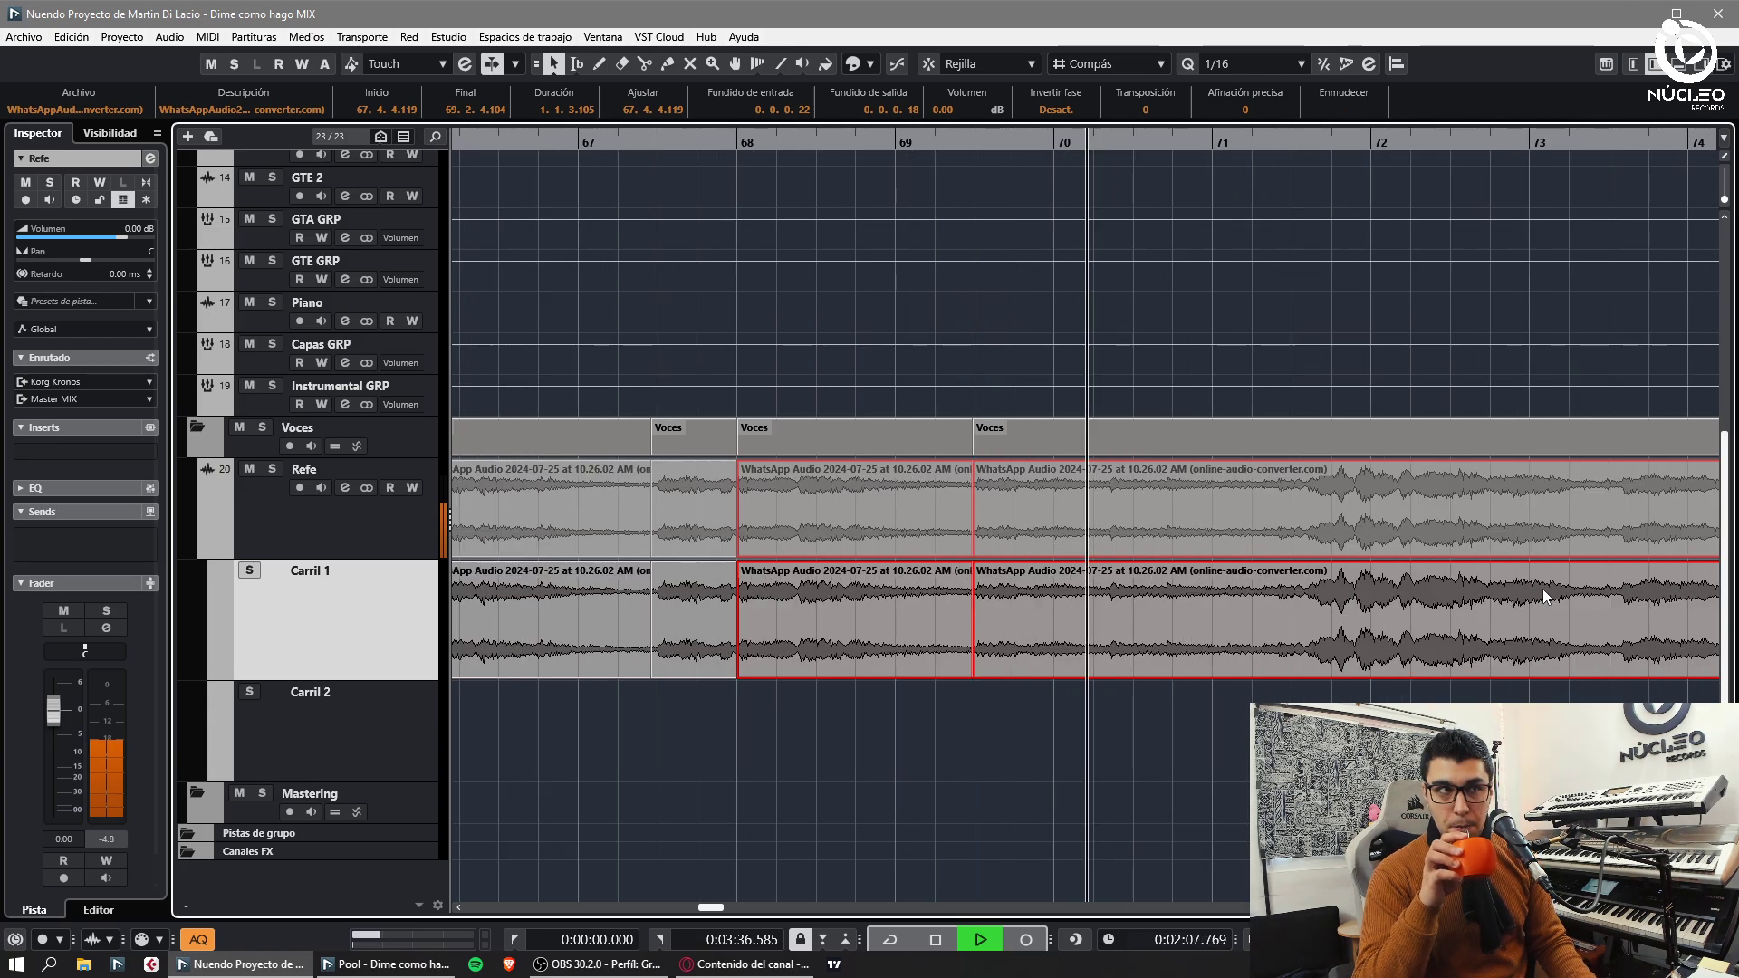
pyautogui.press('h')
pyautogui.press('h')
pyautogui.press('3')
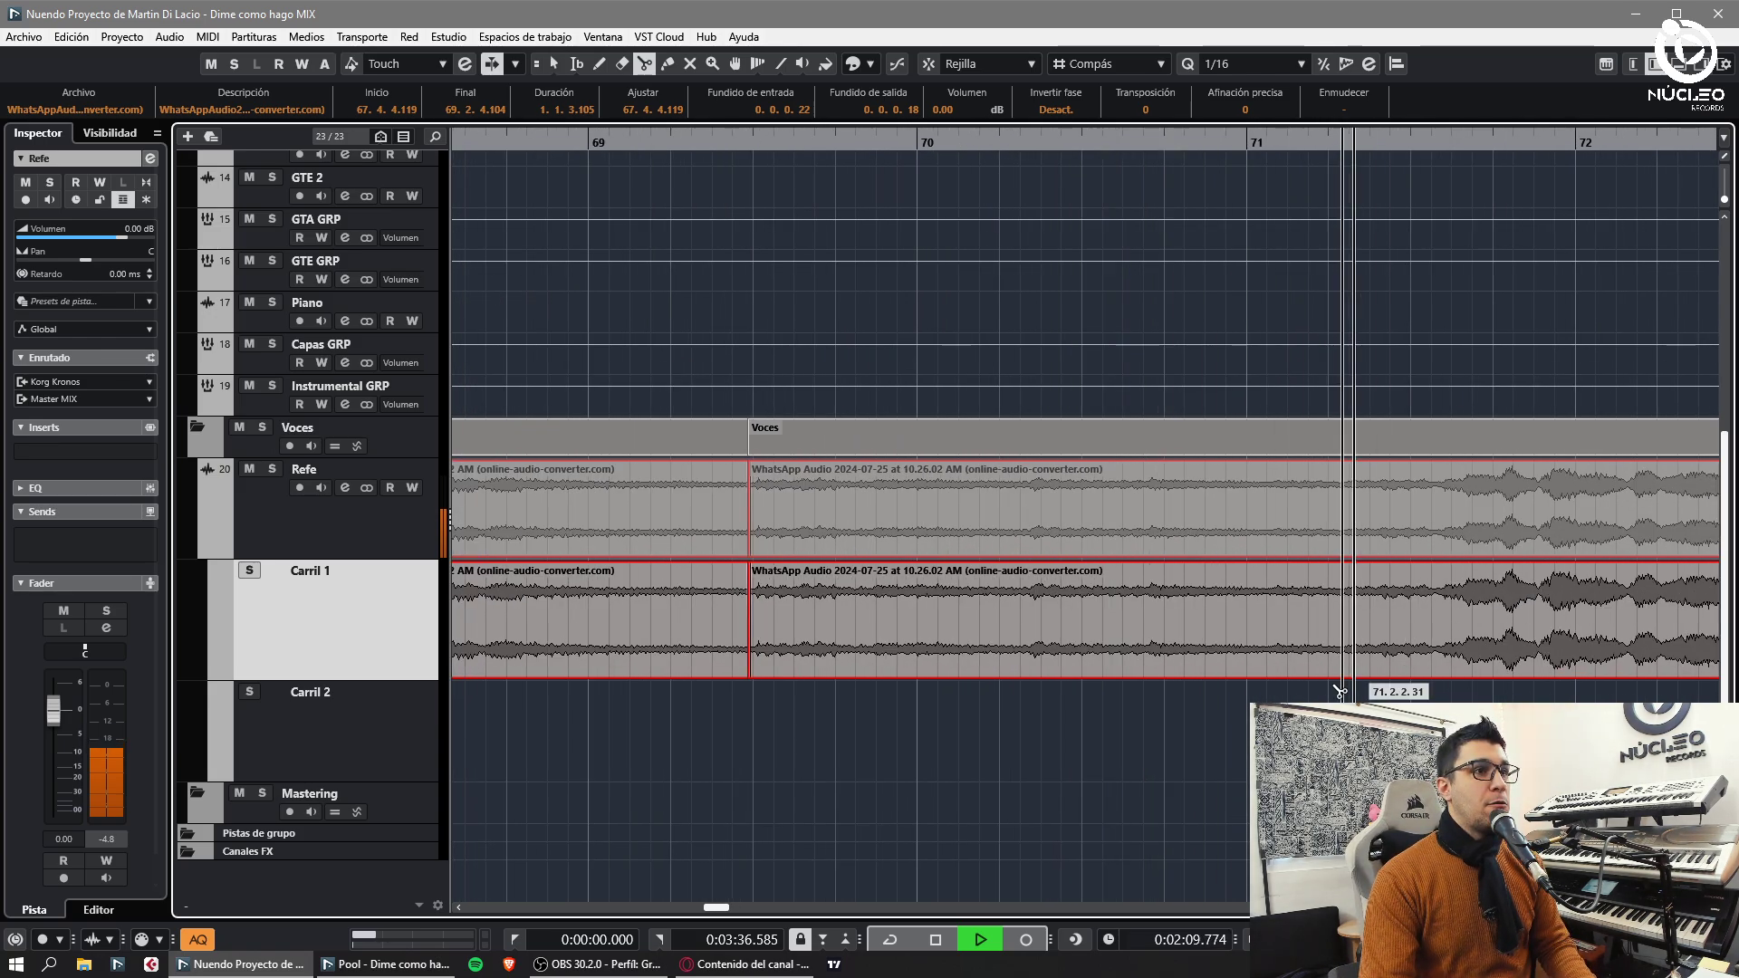
pyautogui.click(1140, 668)
pyautogui.press('1')
pyautogui.moveTo(1233, 622); pyautogui.dragTo(1252, 622)
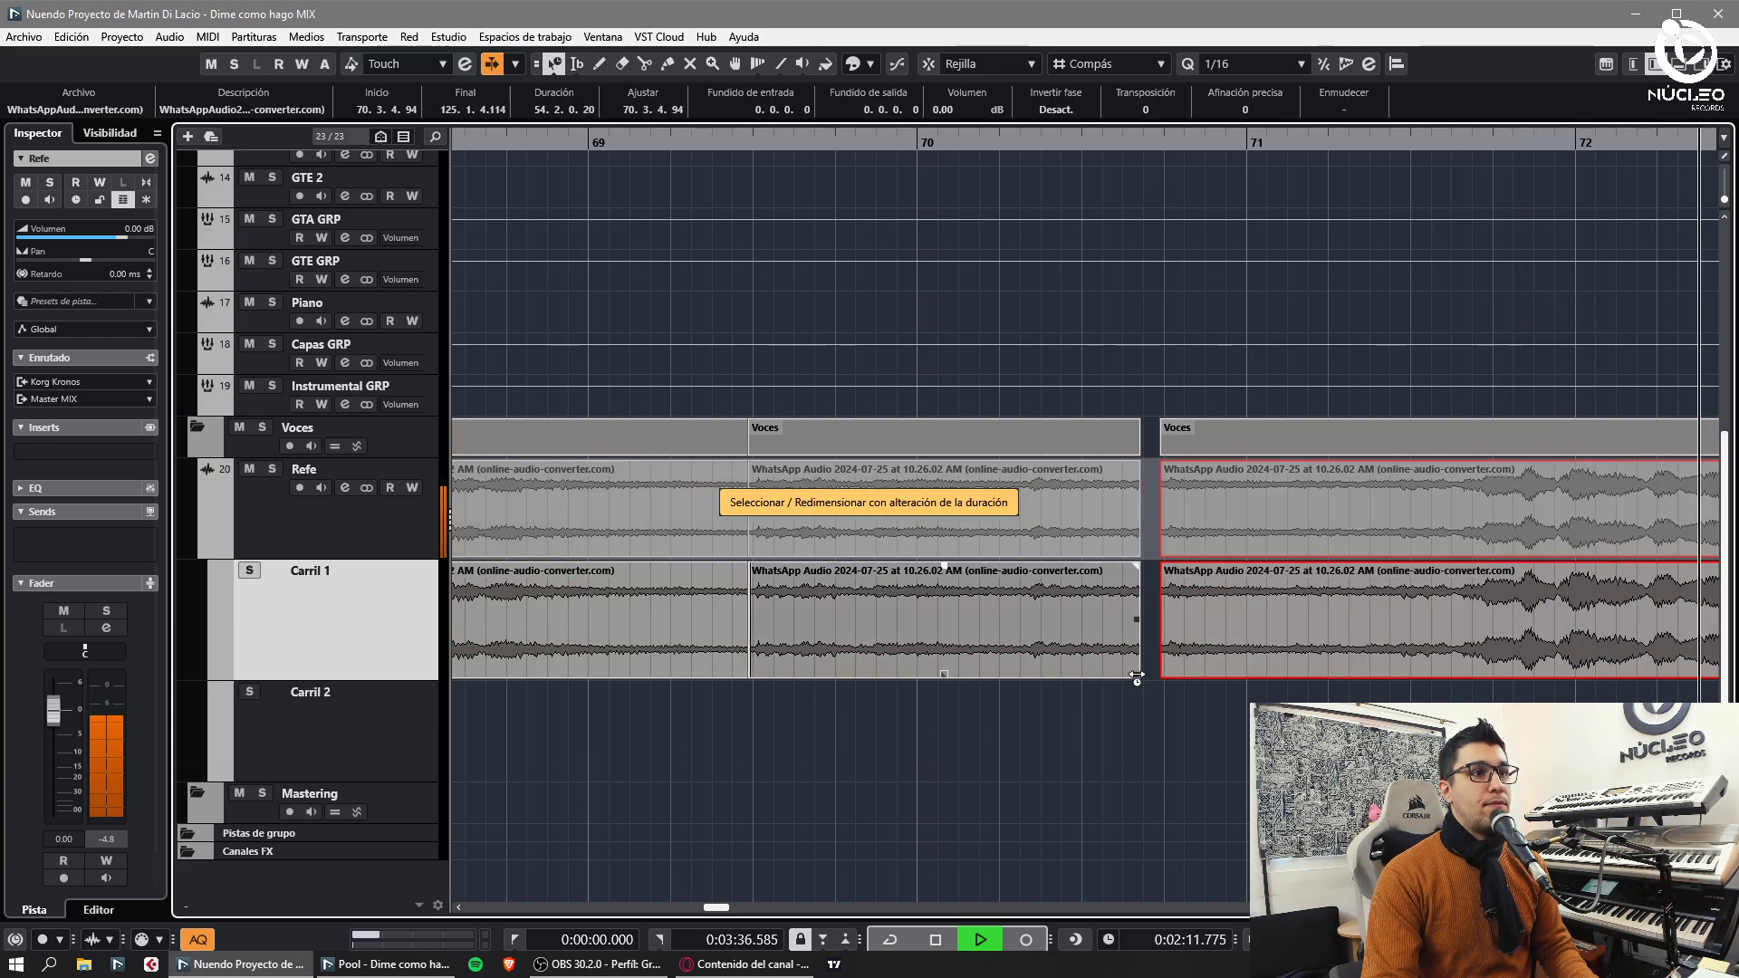
pyautogui.click(1006, 729)
# - Split the Refe audio at about 71.4.4, shift the following part to the start of bar 72 and time-stretch the preceding part to meet it
pyautogui.click(682, 141)
pyautogui.press('3')
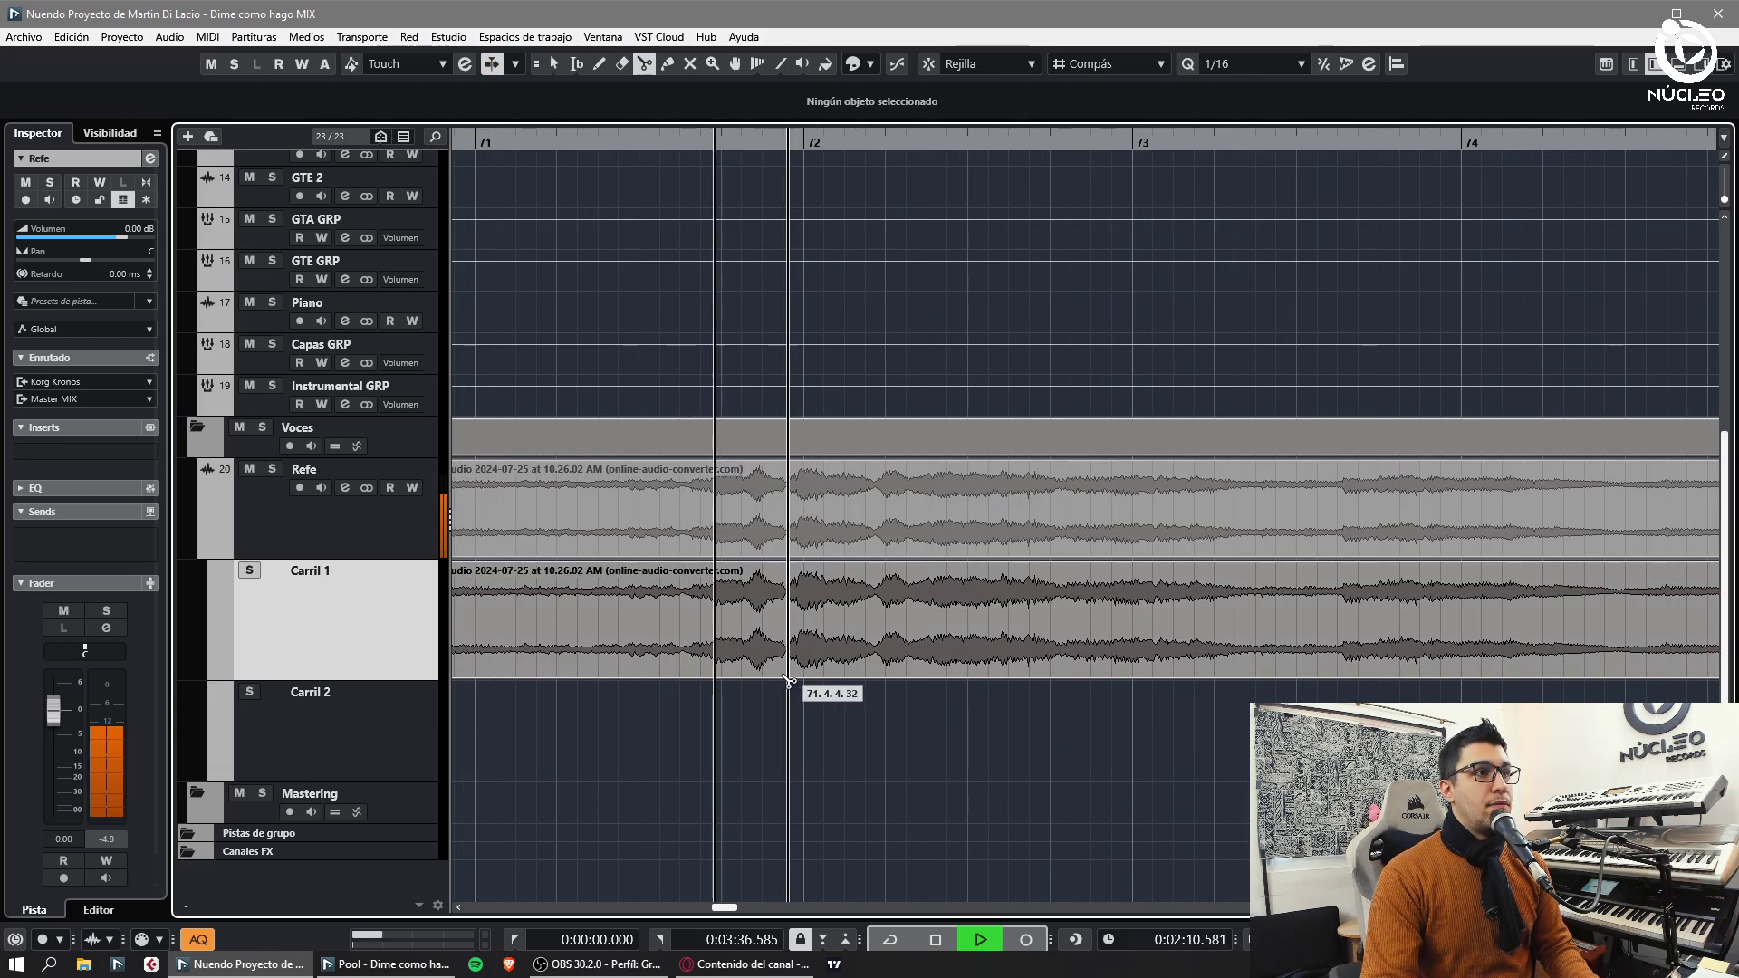
pyautogui.click(795, 656)
pyautogui.press('1')
pyautogui.moveTo(829, 656); pyautogui.dragTo(806, 673)
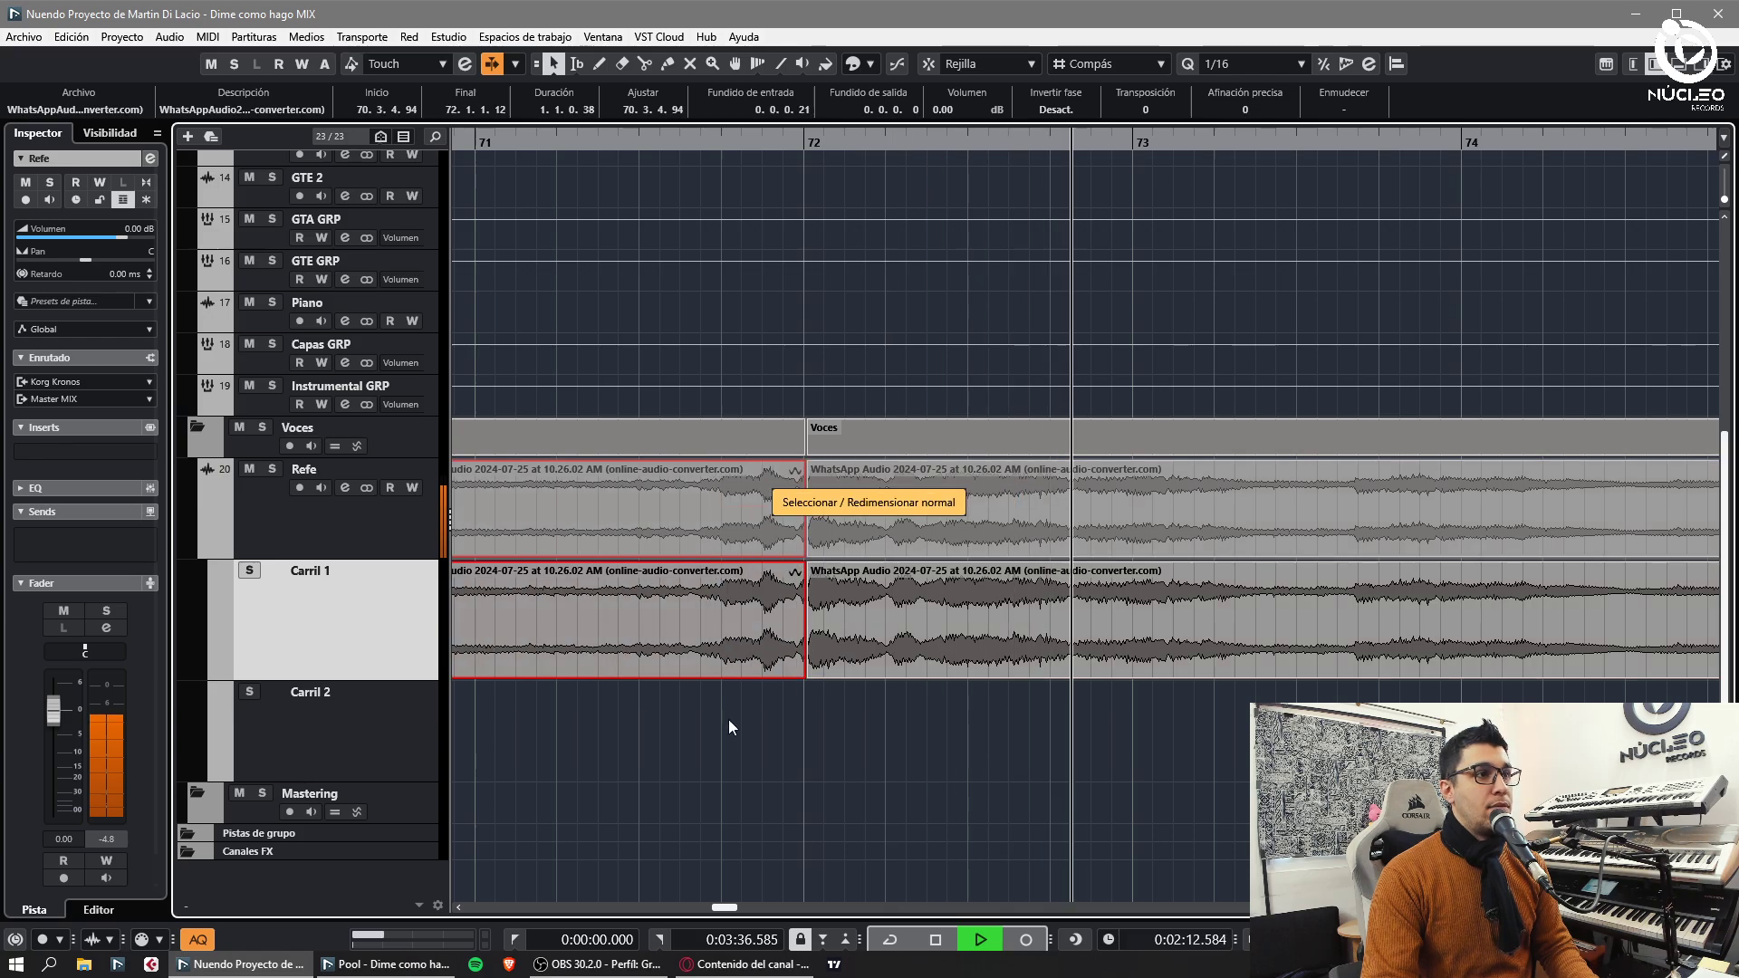
pyautogui.click(729, 721)
# - Split the Refe audio at about 73.3.4, shift the following part slightly and time-stretch the preceding part to meet it
pyautogui.scroll(-1, 797, 727)
pyautogui.scroll(1, 1260, 715)
pyautogui.press('3')
pyautogui.click(1246, 660)
pyautogui.press('1')
pyautogui.moveTo(1302, 642); pyautogui.dragTo(1271, 675)
pyautogui.click(1272, 715)
pyautogui.press('1')
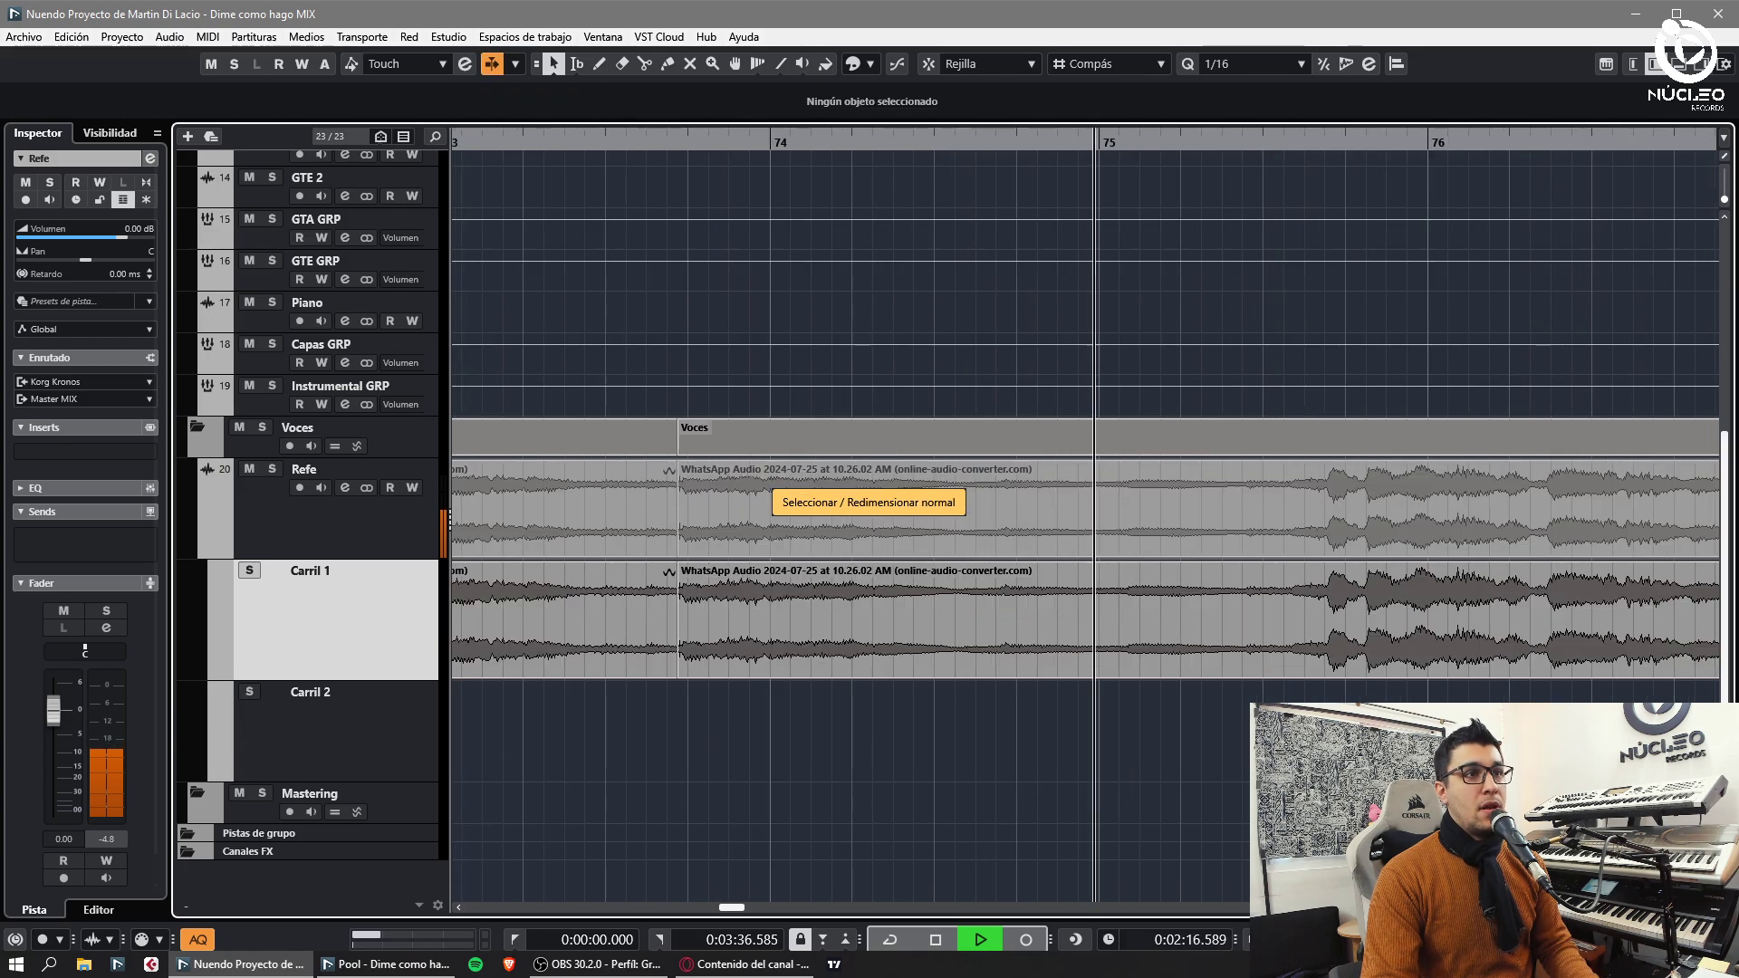
pyautogui.moveTo(1393, 675); pyautogui.dragTo(1331, 675)
pyautogui.click(1363, 675)
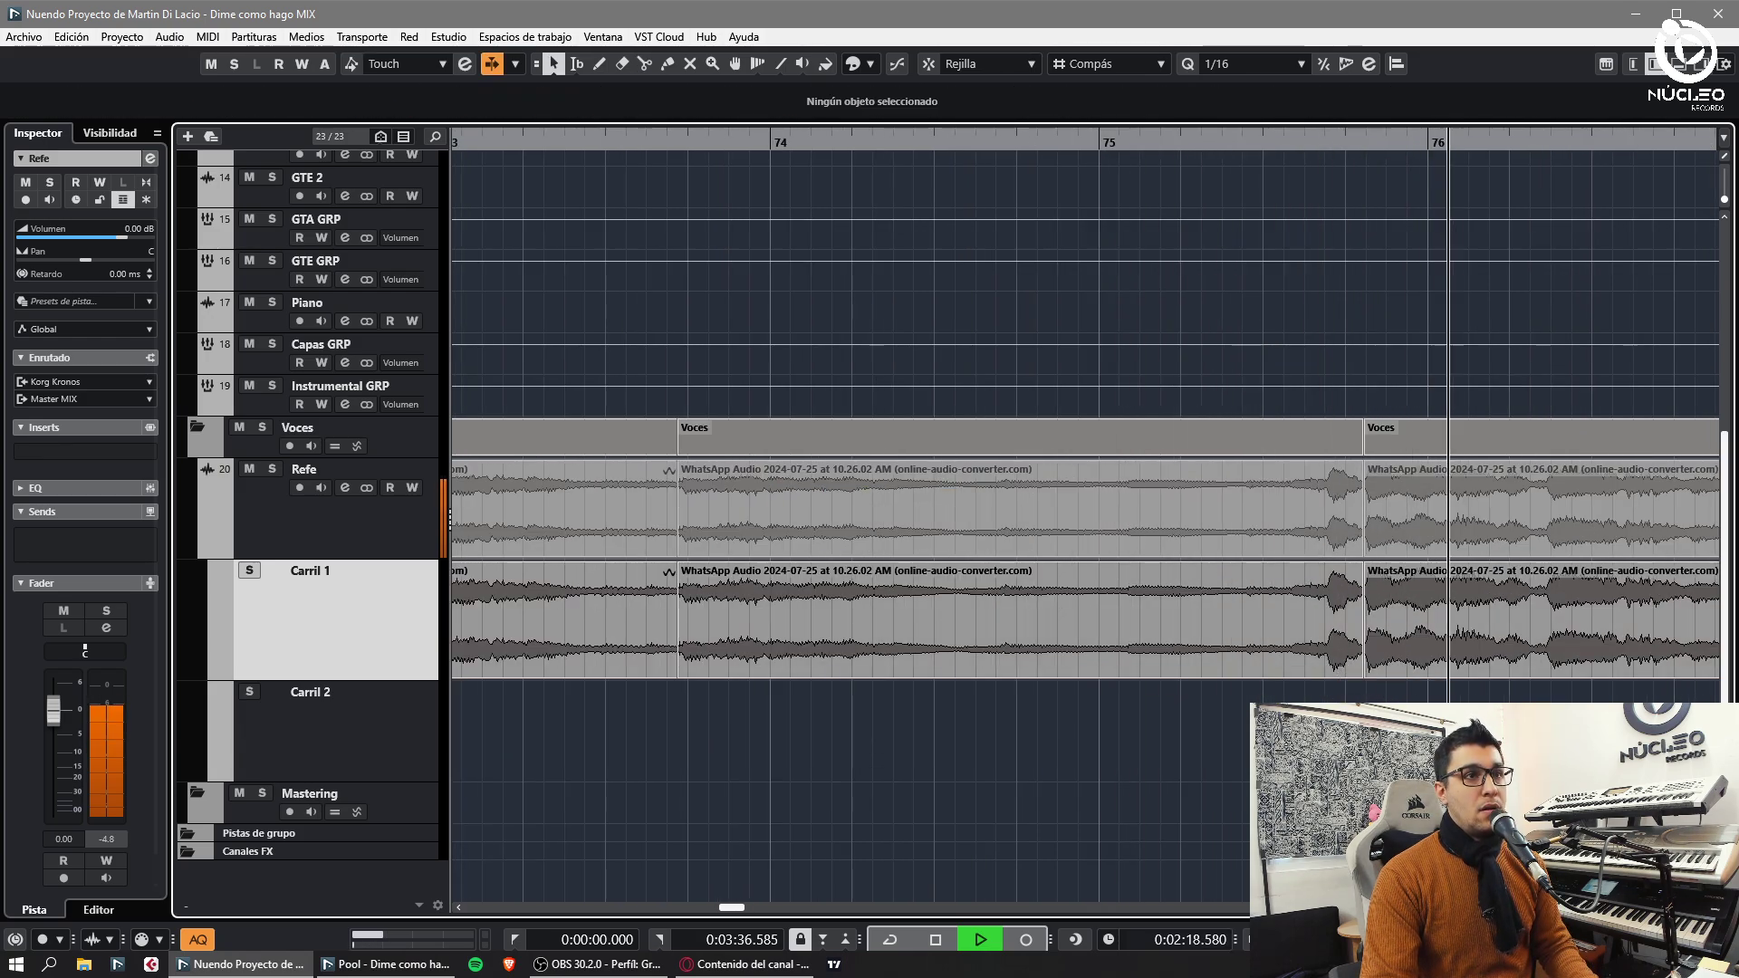
pyautogui.hotkey('ctrl', 'z')
# - Split the Refe audio at about 75.4.3, move the following part to bar 76 and time-stretch the preceding part to meet it
pyautogui.click(1402, 672)
pyautogui.press('1')
pyautogui.click(1427, 643)
pyautogui.click(1420, 698)
pyautogui.press('1')
pyautogui.press('1')
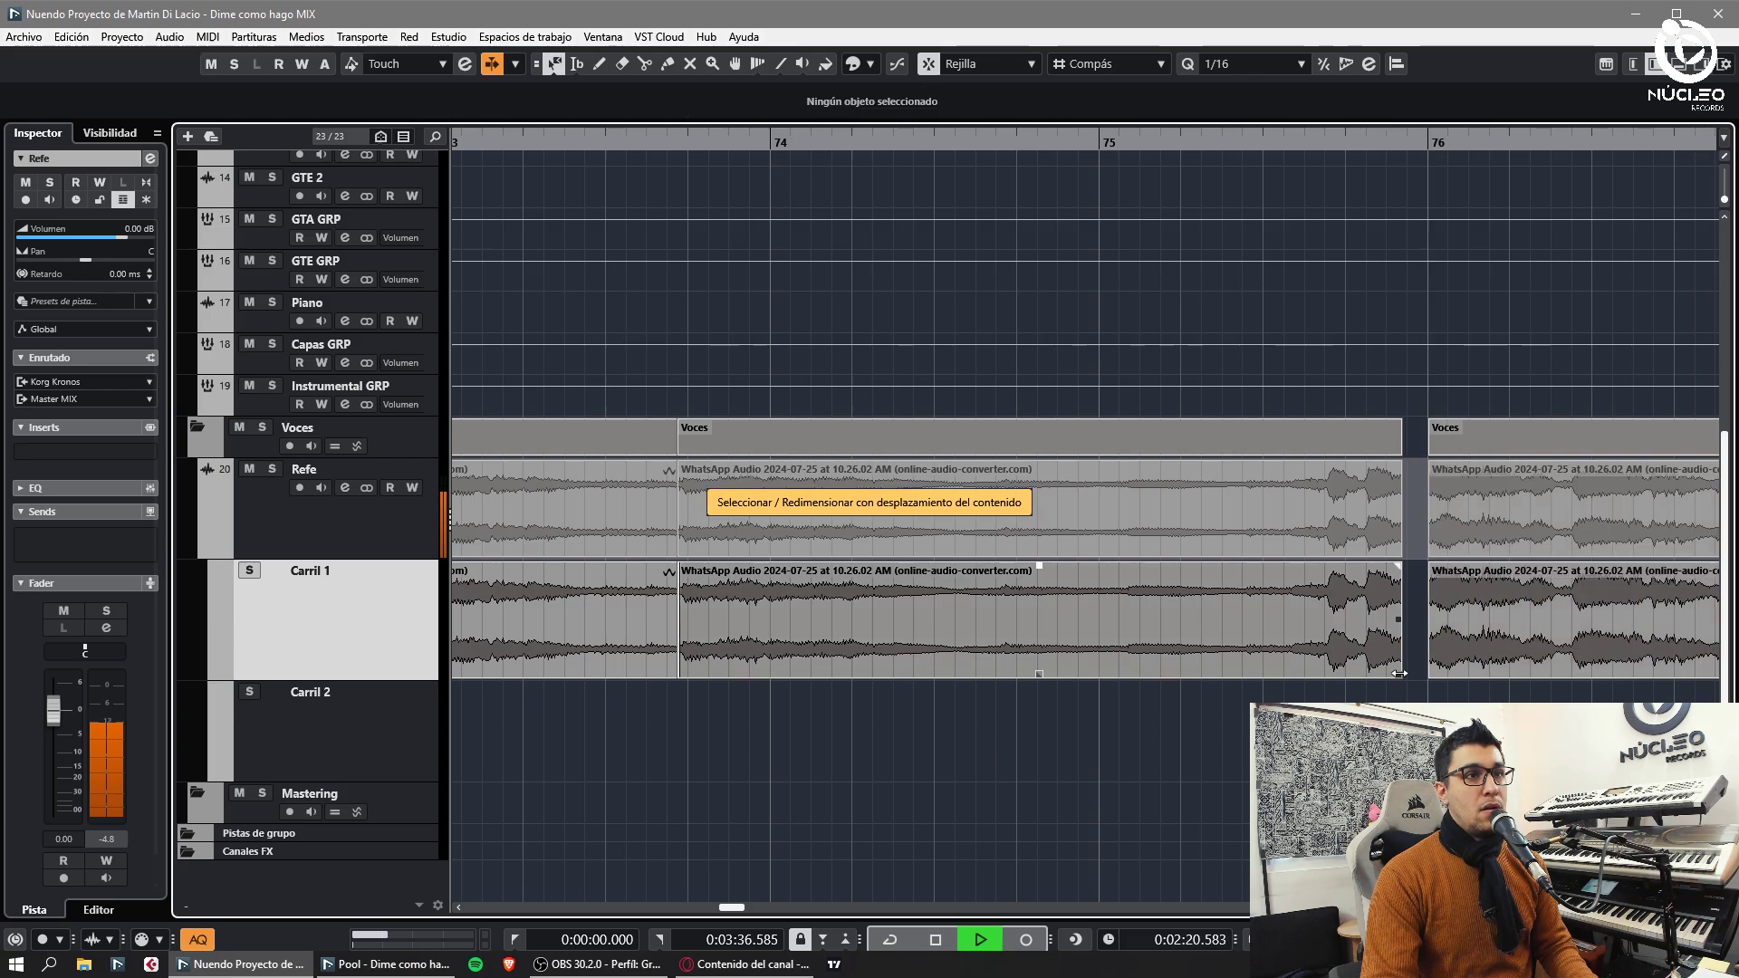
pyautogui.moveTo(1400, 677); pyautogui.dragTo(1428, 677)
pyautogui.click(1603, 648)
pyautogui.press('1')
# - Split the Refe audio at about 77.4.3, move the following part to bar 78 and time-stretch the preceding part to meet it
pyautogui.click(1234, 694)
pyautogui.press('3')
pyautogui.press('j')
pyautogui.click(1192, 665)
pyautogui.press('1')
pyautogui.press('j')
pyautogui.moveTo(1230, 666)
pyautogui.mouseDown()
pyautogui.moveTo(1269, 668)
pyautogui.moveTo(1229, 676)
pyautogui.mouseUp()
pyautogui.click(1245, 702)
pyautogui.press('1')
pyautogui.press('1')
pyautogui.click(1218, 728)
pyautogui.press('1')
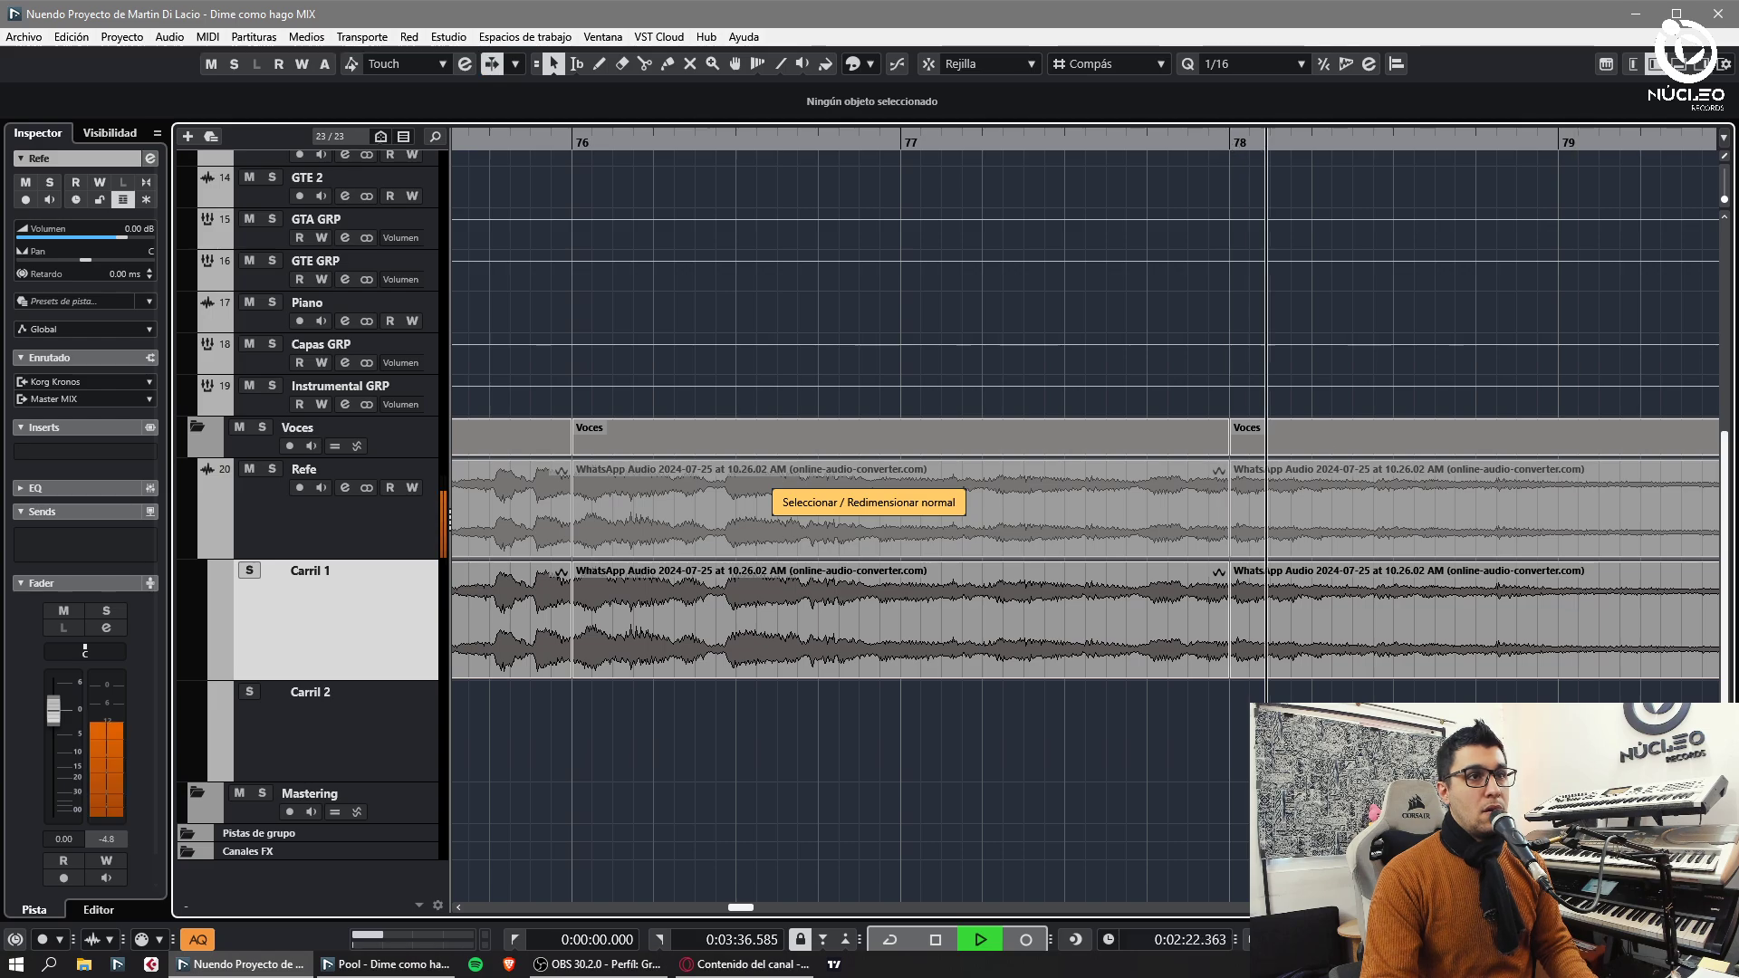
# - Split the Refe audio at about 79.2.3 and crossfade the join
pyautogui.moveTo(1331, 641); pyautogui.dragTo(1211, 666)
pyautogui.press('g')
pyautogui.press('g')
pyautogui.click(1242, 699)
pyautogui.press('3')
pyautogui.click(1253, 670)
pyautogui.press('1')
pyautogui.click(1312, 692)
# - Split the Refe audio at about 80.1.4 and crossfade the join
pyautogui.press('3')
pyautogui.click(1248, 671)
pyautogui.press('1')
pyautogui.click(1287, 693)
# - Split the Refe audio at the start of bar 81 and at about 82.2.4, crossfading both joins
pyautogui.press('g')
pyautogui.press('h')
pyautogui.press('3')
pyautogui.click(1180, 672)
pyautogui.press('1')
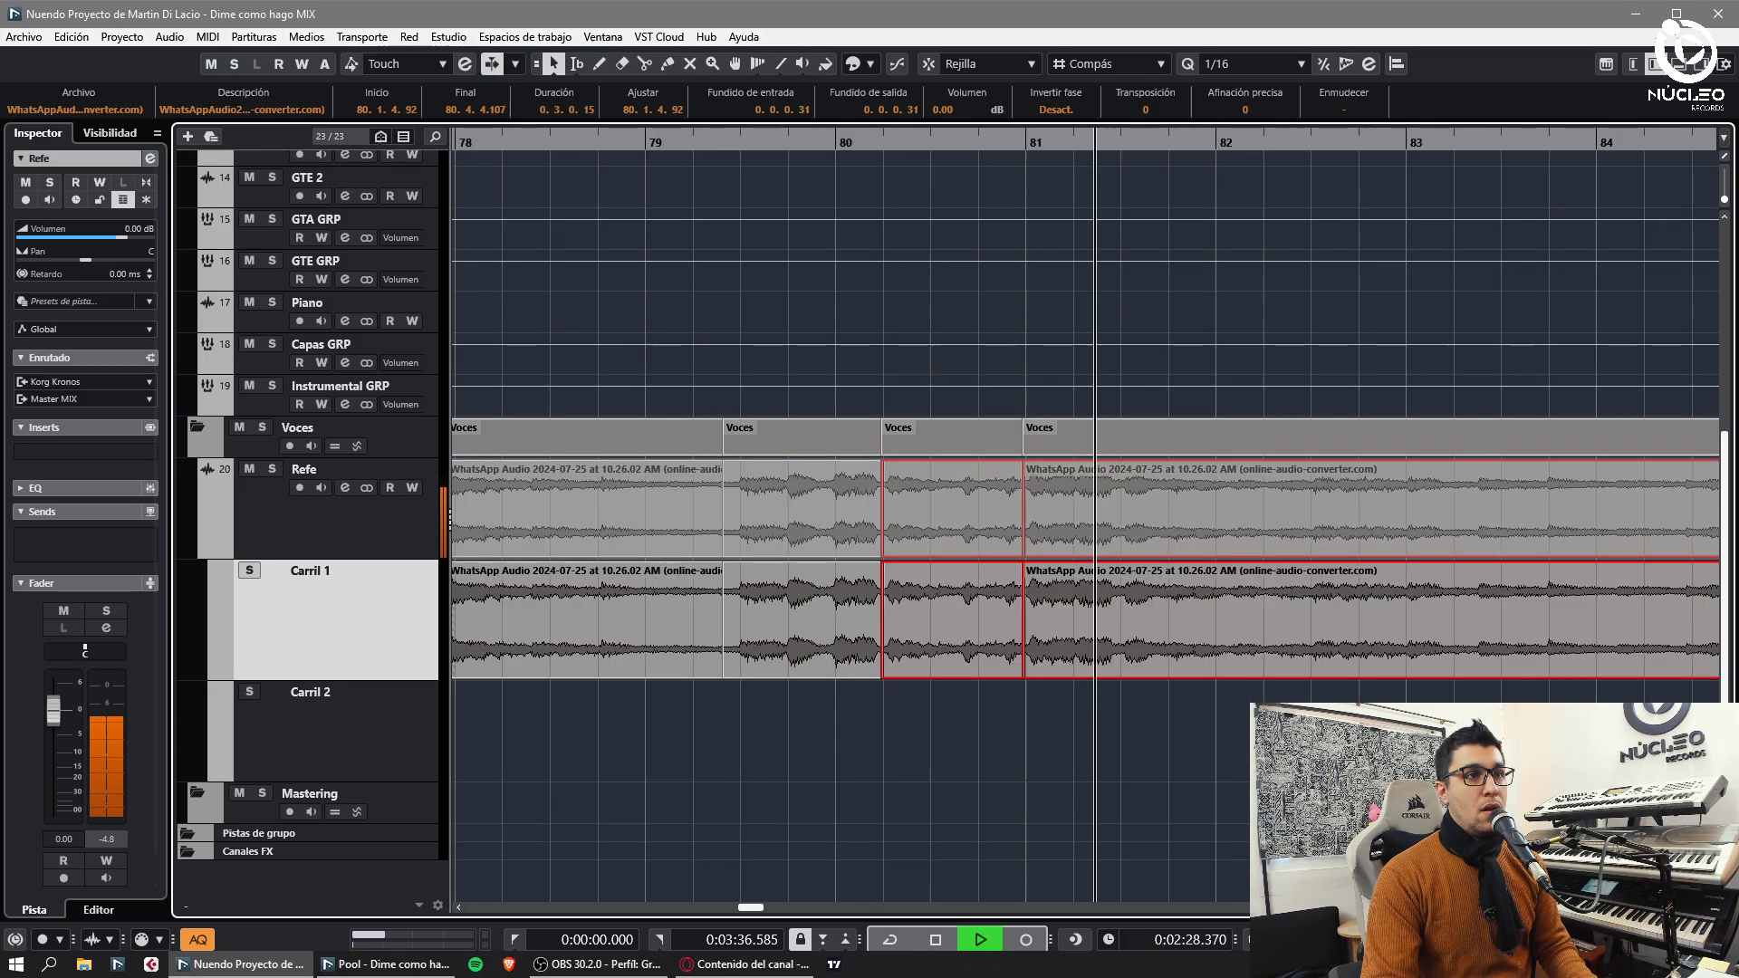
pyautogui.click(1266, 698)
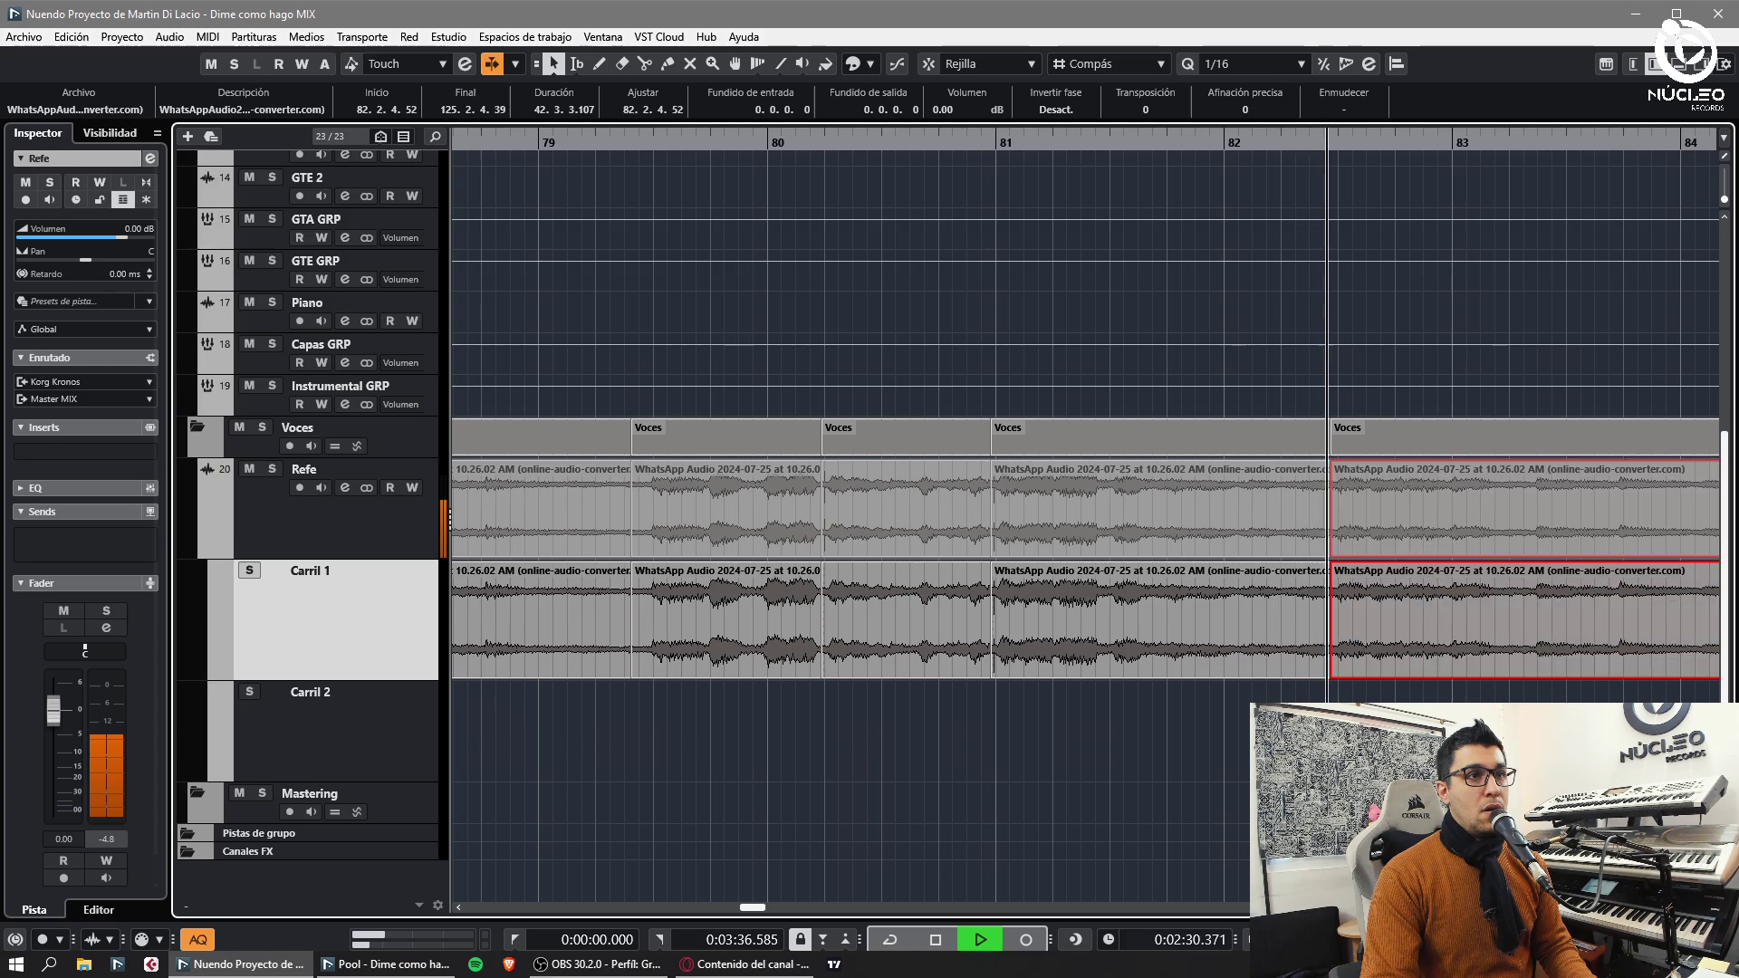
pyautogui.click(1348, 697)
# - Split the Refe audio at about 83.2.2, shift the following part slightly earlier and crossfade the join
pyautogui.press('h')
pyautogui.press('3')
pyautogui.click(1244, 672)
pyautogui.press('1')
pyautogui.moveTo(1265, 667); pyautogui.dragTo(1262, 668)
pyautogui.click(1264, 695)
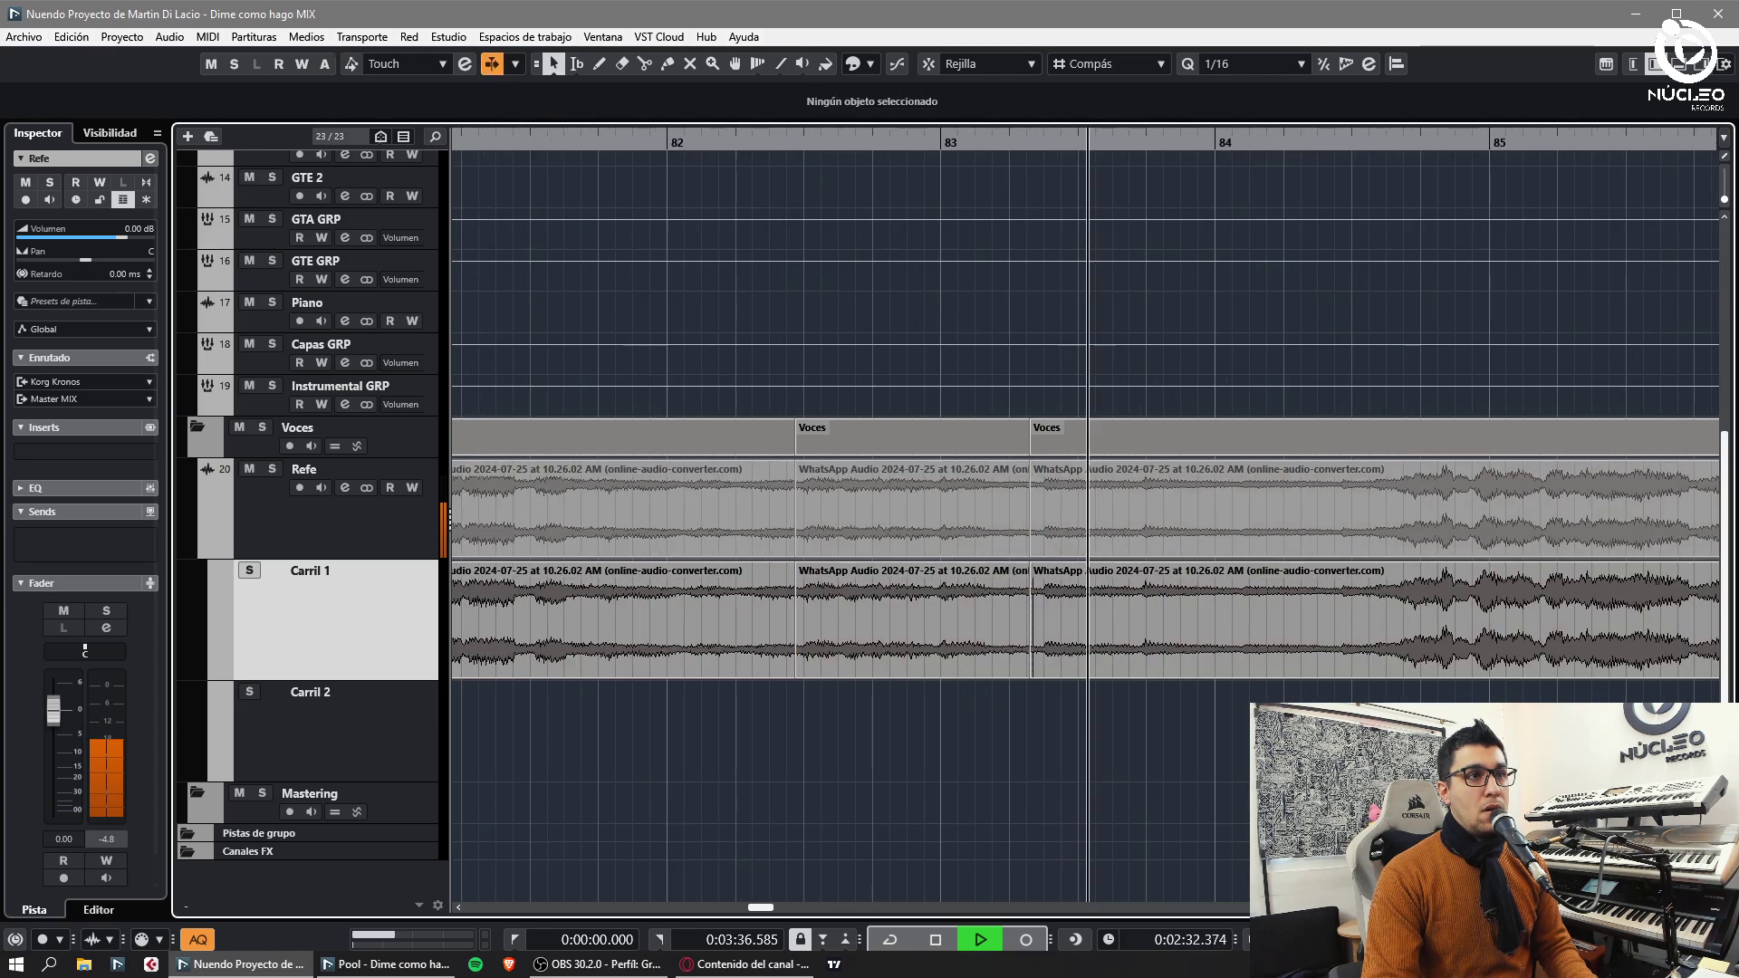
# - Split the Refe audio at about 84.3.2, shift the following part slightly earlier and crossfade the join
pyautogui.click(1375, 672)
pyautogui.press('1')
pyautogui.moveTo(1478, 666); pyautogui.dragTo(1475, 665)
pyautogui.click(1431, 695)
# - Split the Refe audio at about 85.1.4 and crossfade the join
pyautogui.press('h')
pyautogui.press('h')
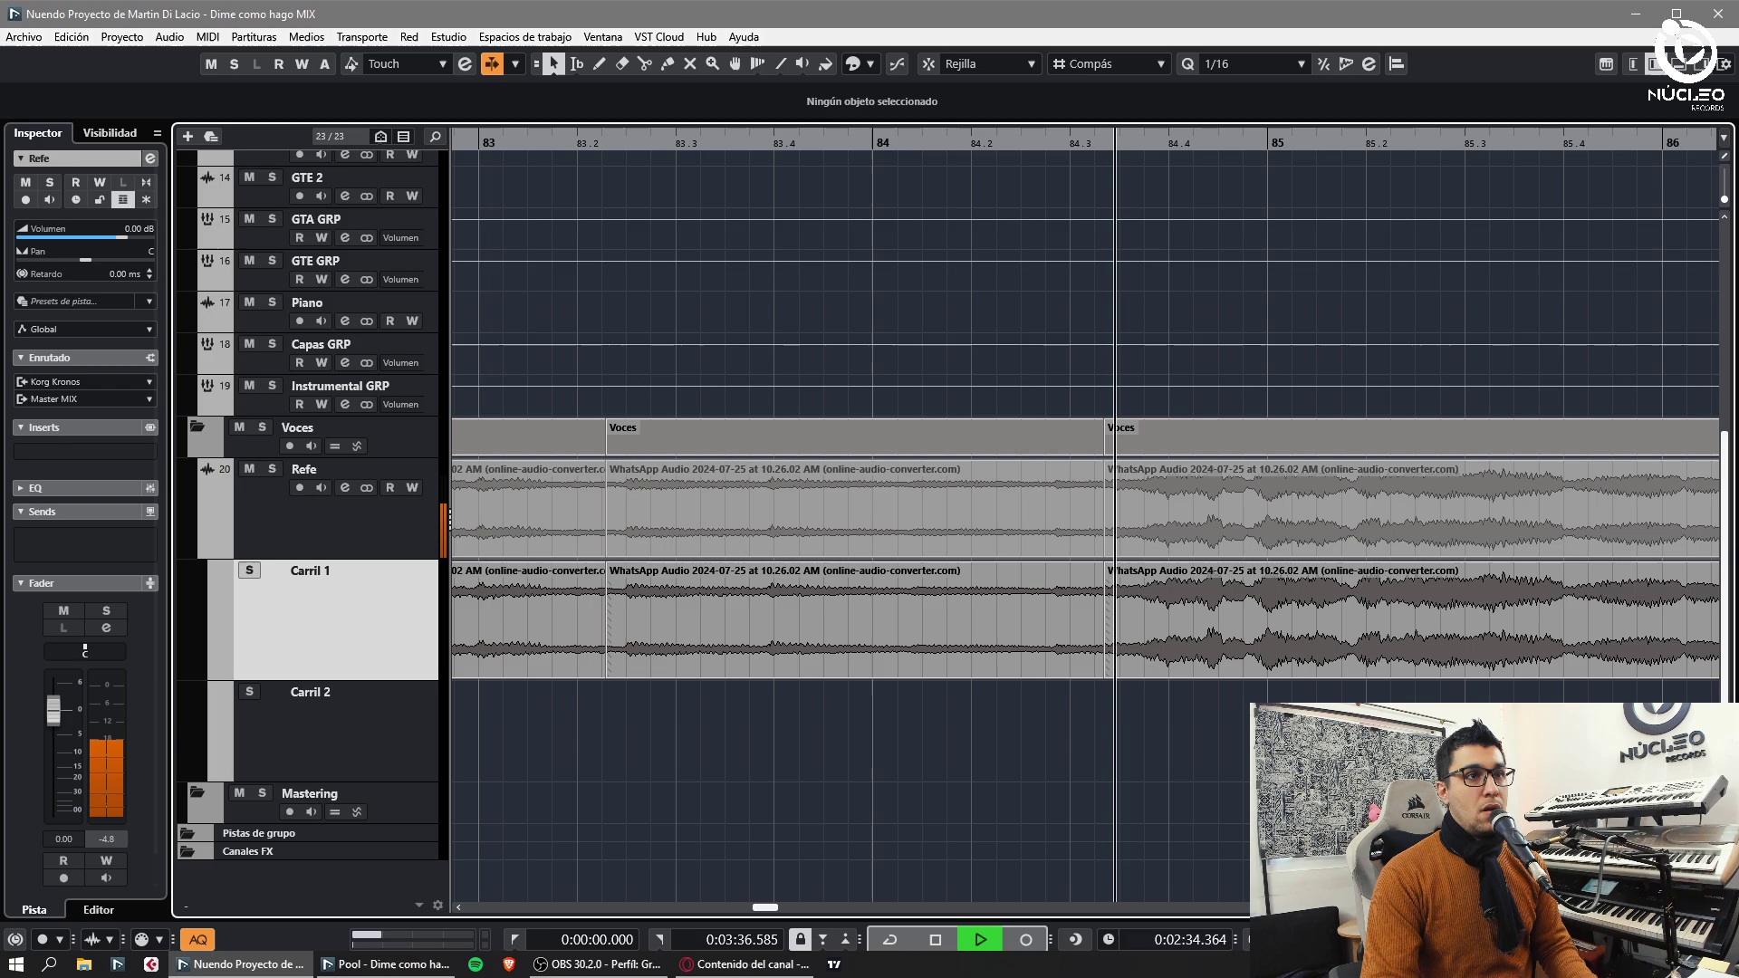
pyautogui.press('h')
pyautogui.press('3')
pyautogui.click(1266, 665)
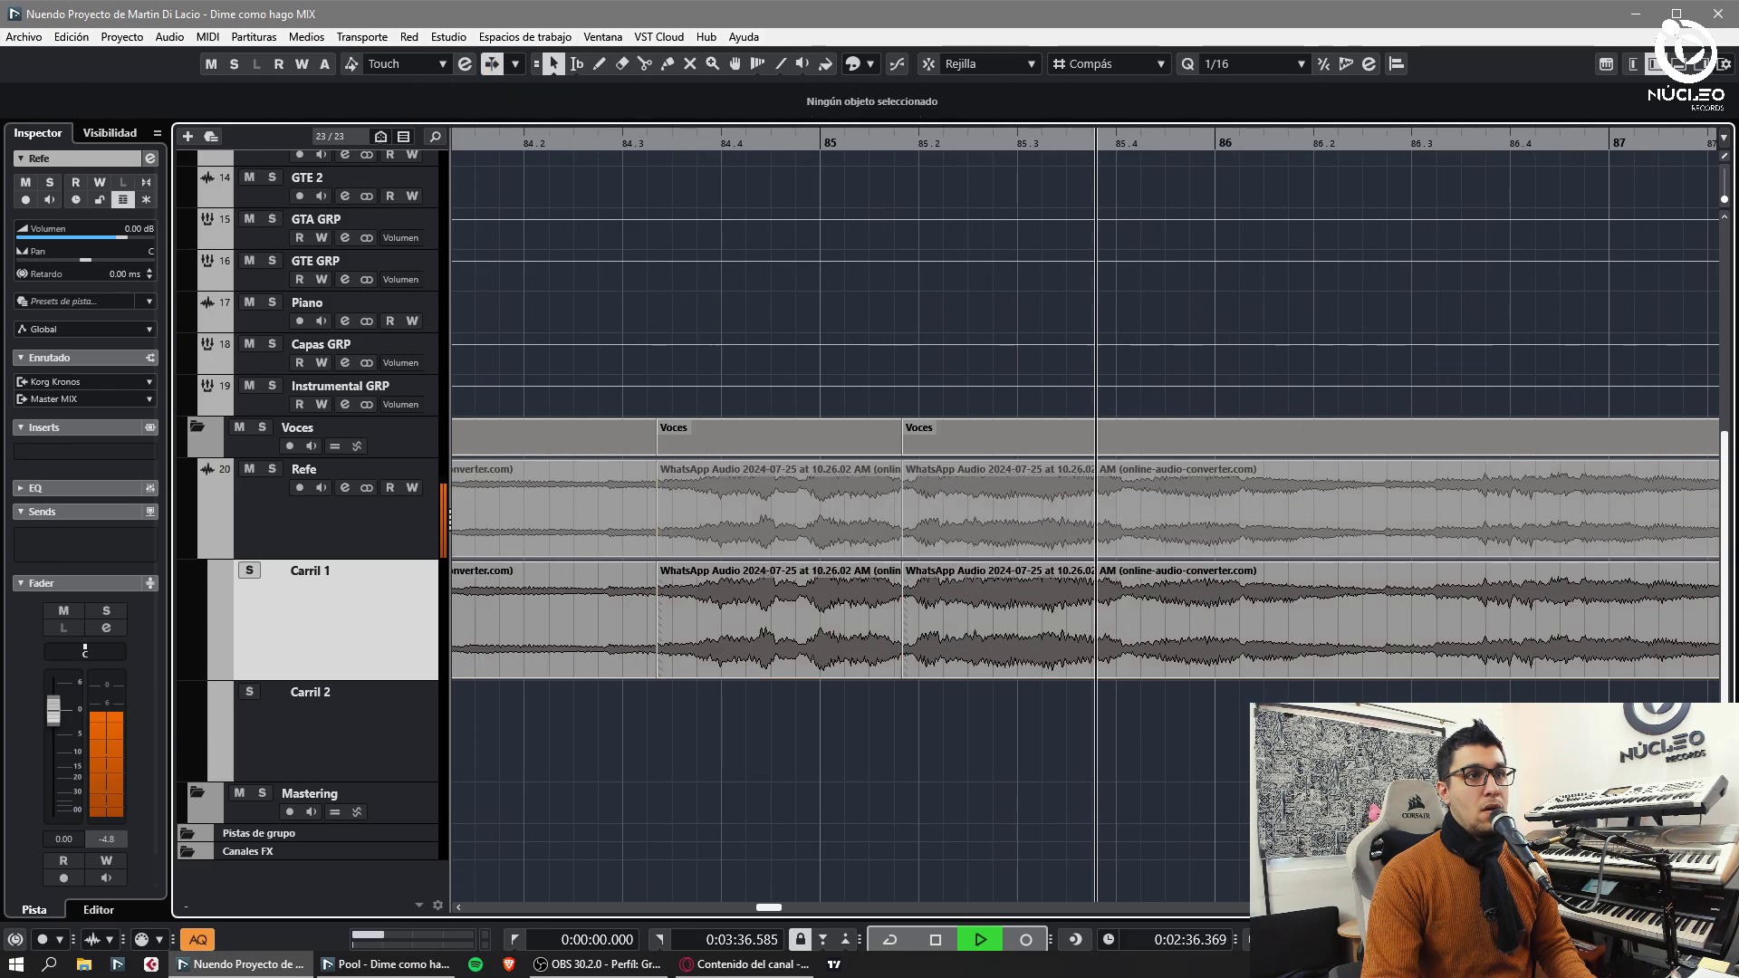
# - Split the Refe audio at about 86.4.3, move the following part to bar 87 and time-stretch the preceding part to meet it
pyautogui.press('h')
pyautogui.press('3')
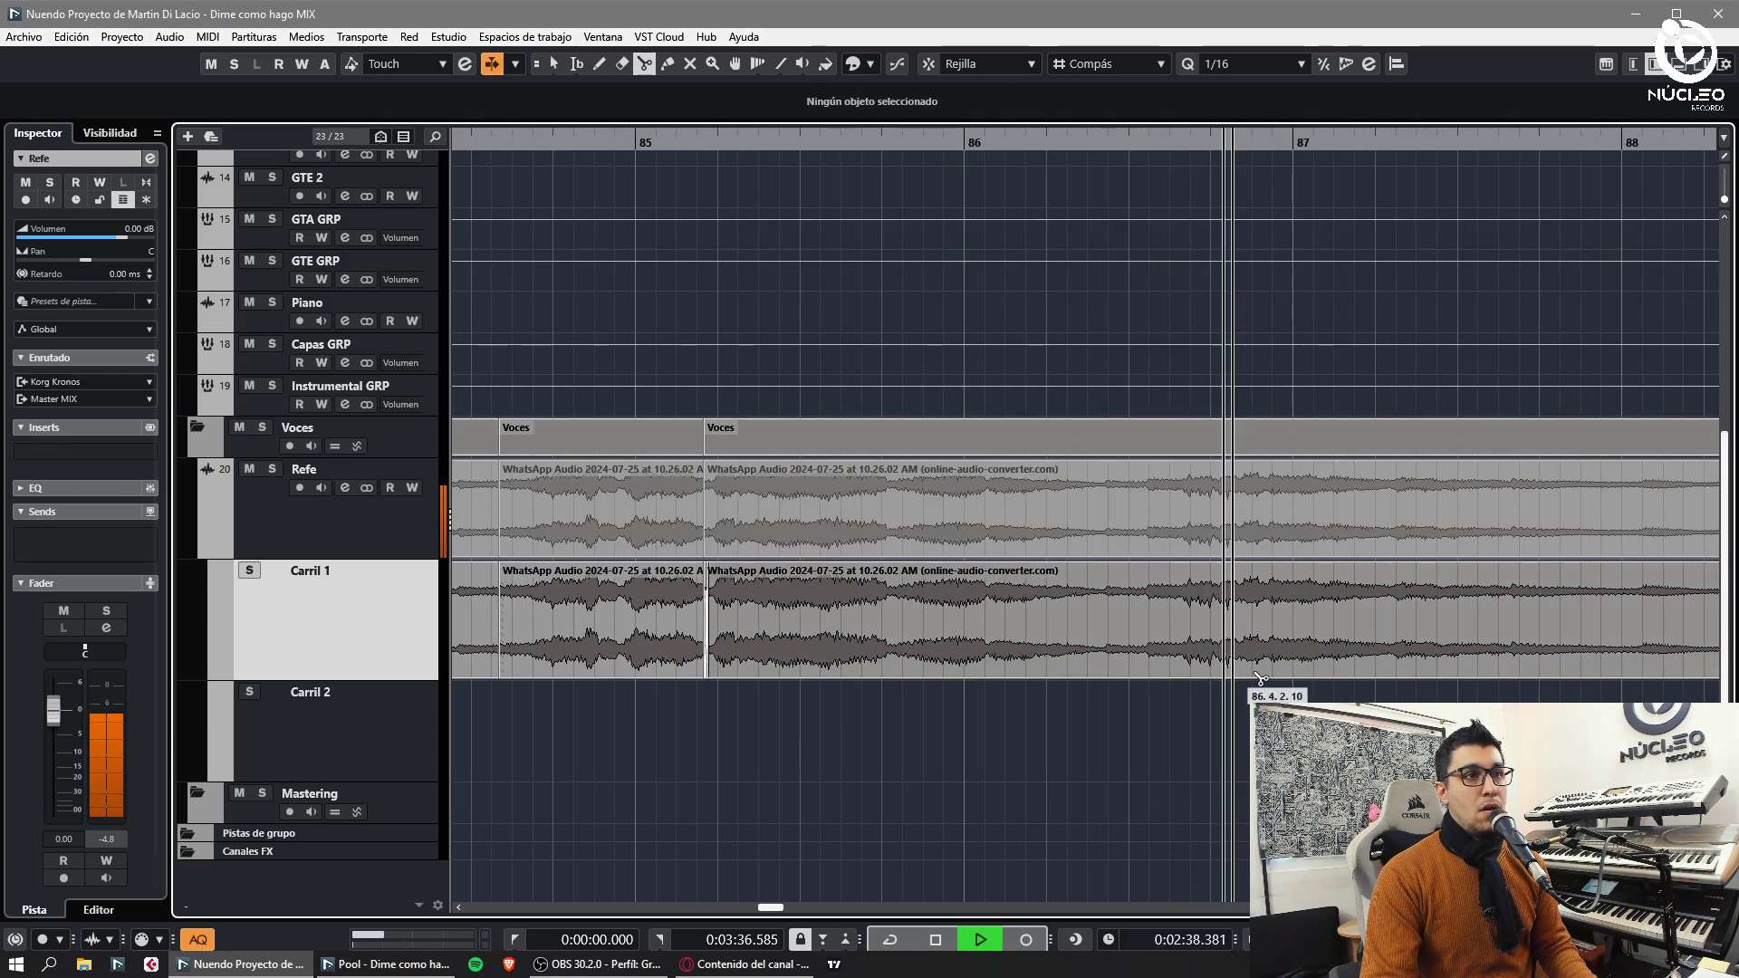
pyautogui.click(1276, 668)
pyautogui.press('1')
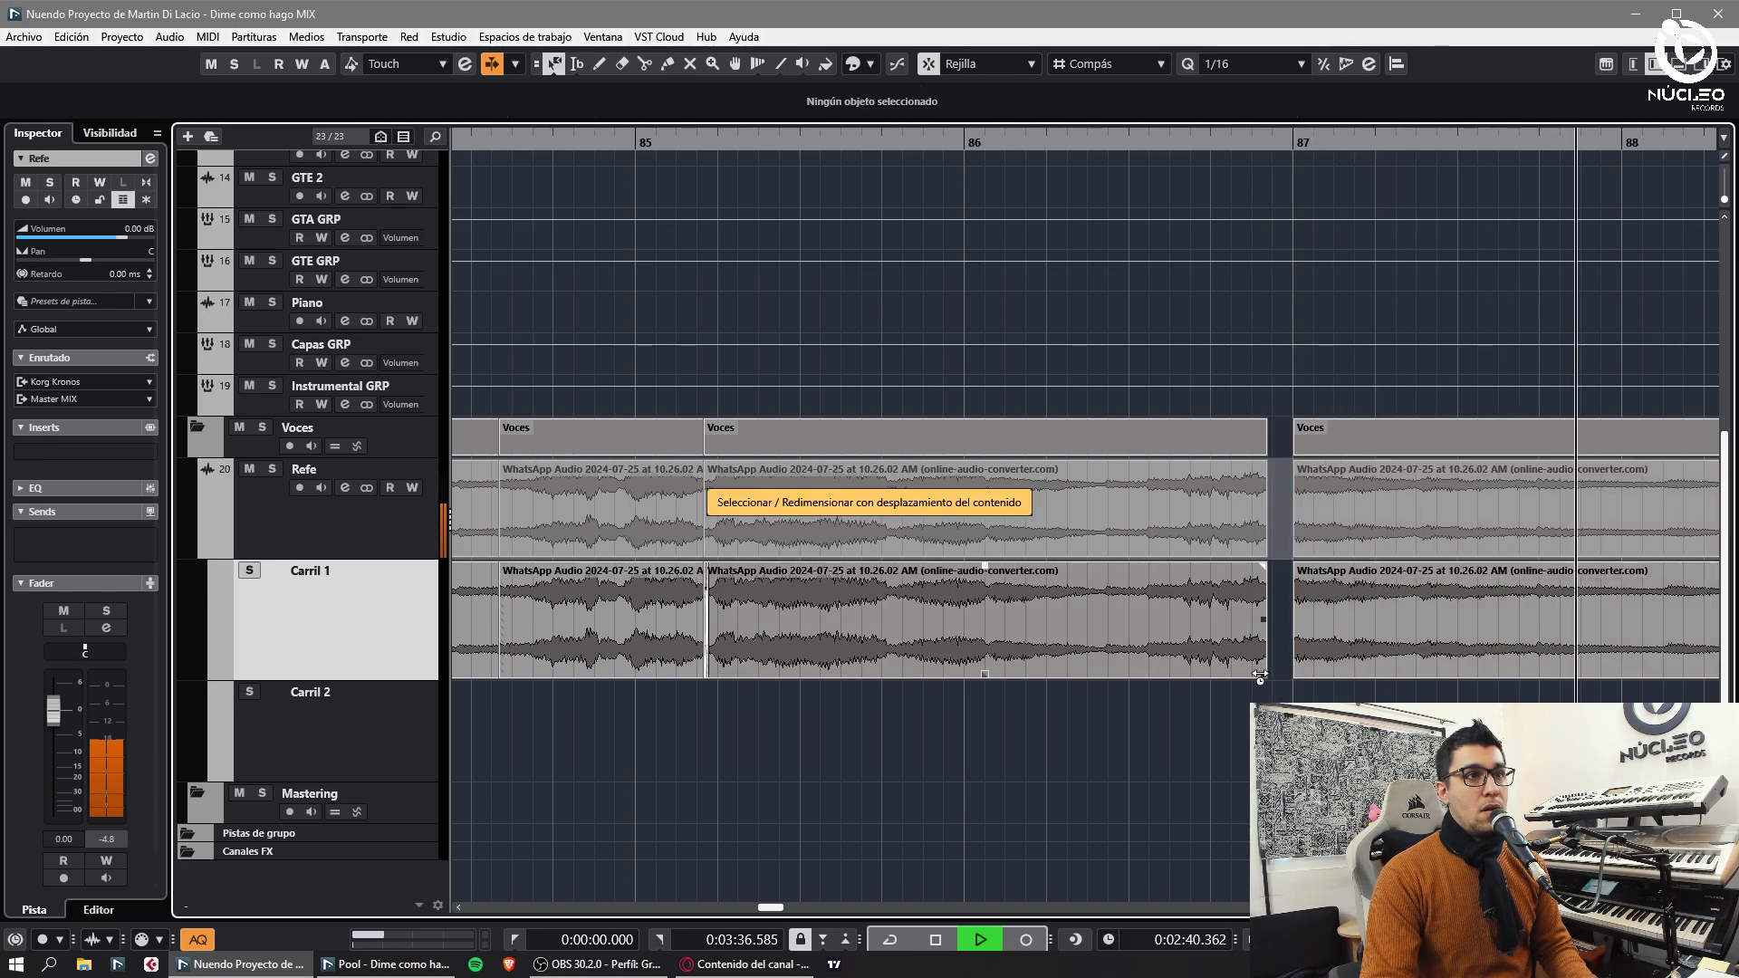
# - Split the Refe audio at about 88.4.4 and time-stretch the preceding part to meet the following one
pyautogui.press('3')
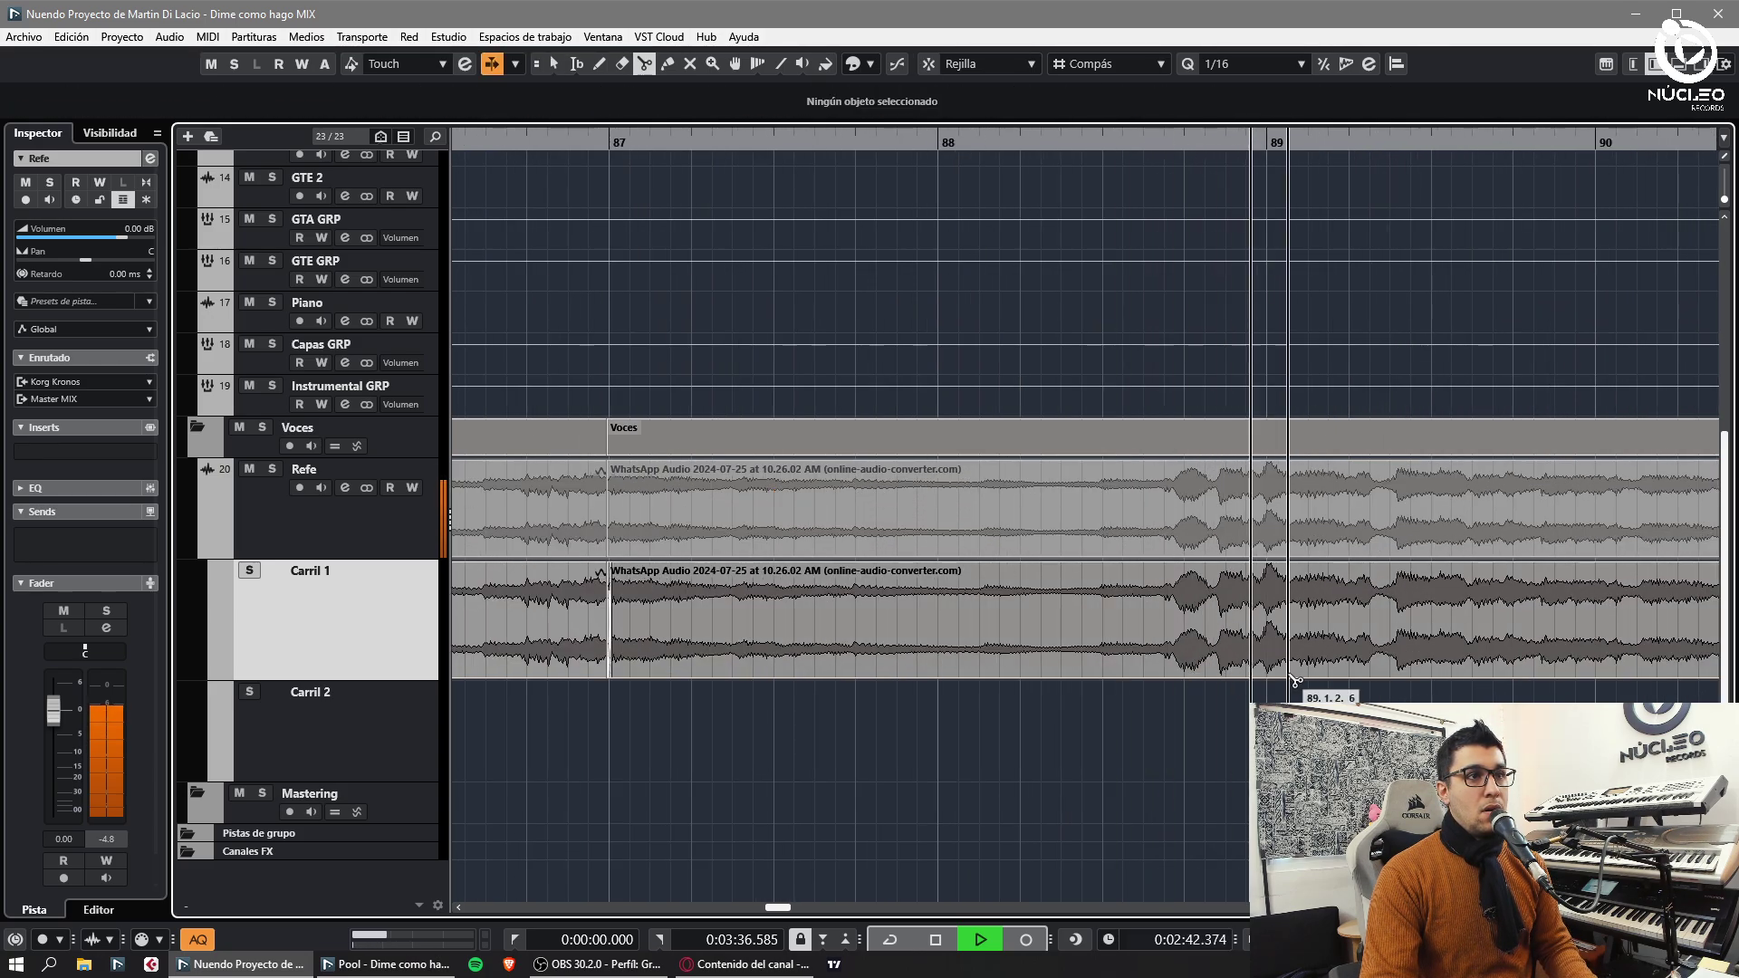
pyautogui.click(1261, 625)
pyautogui.press('1')
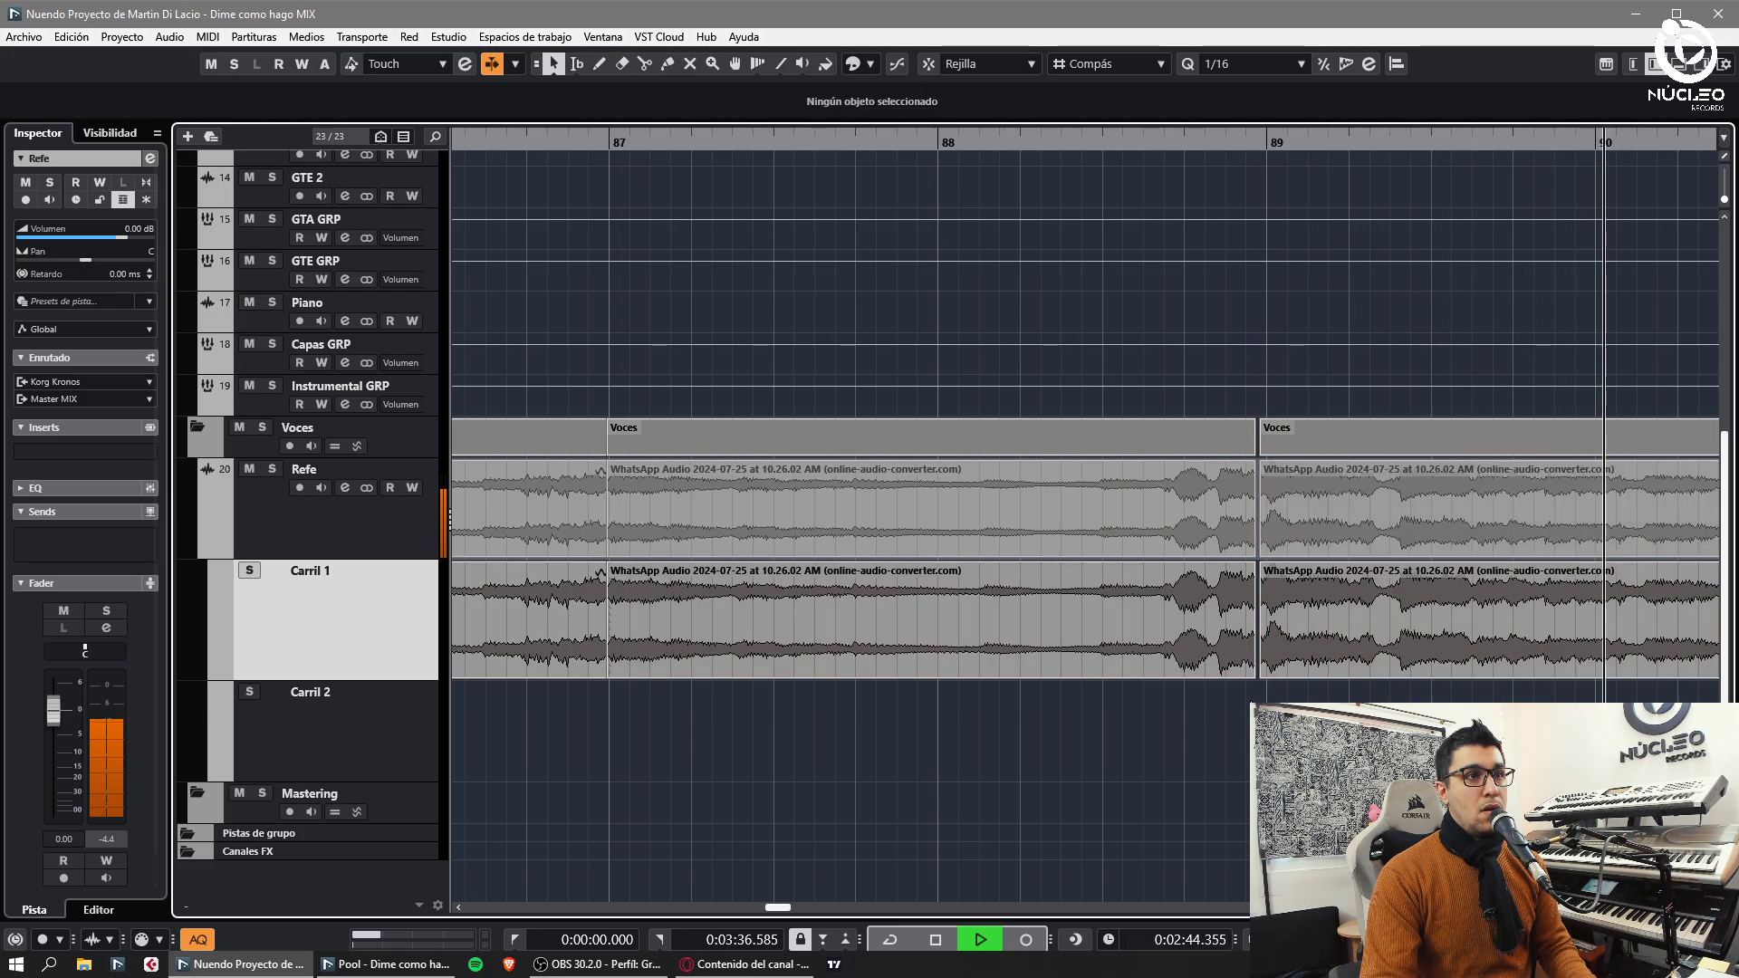
# - Split the Refe audio at about 90.4.2, move the following part to bar 91 and time-stretch the preceding part to meet it
pyautogui.press('3')
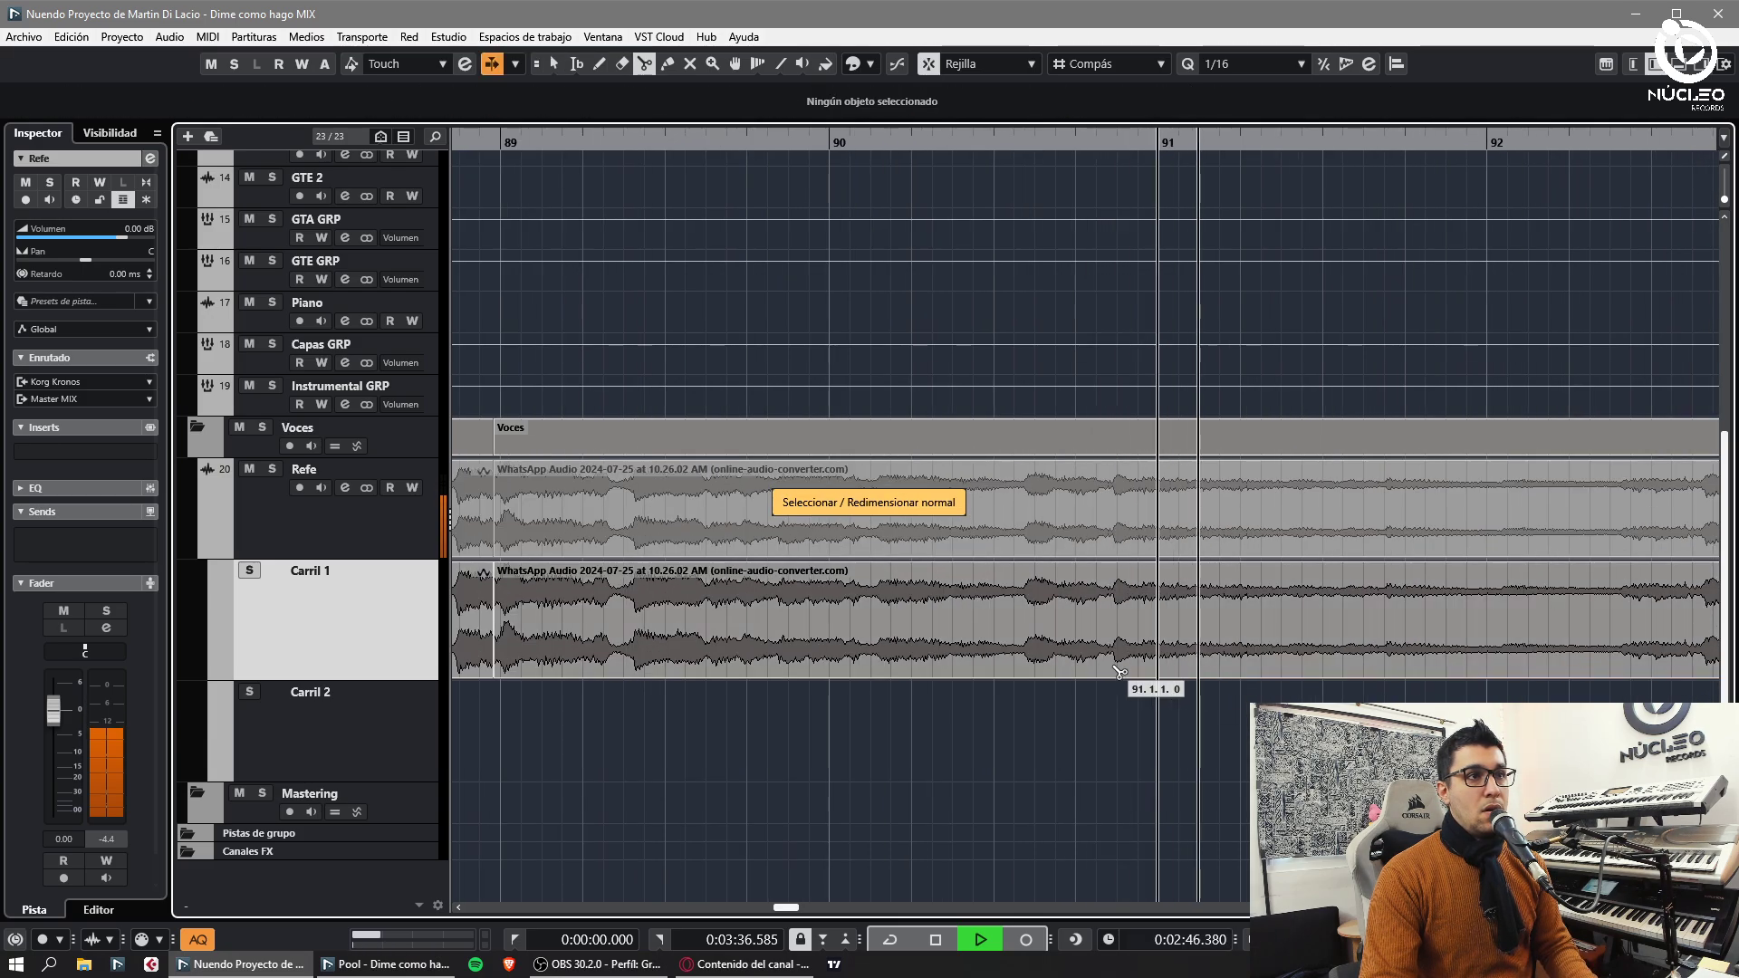
pyautogui.press('j')
pyautogui.click(1115, 670)
pyautogui.press('1')
pyautogui.press('j')
pyautogui.moveTo(1139, 655); pyautogui.dragTo(1186, 646)
pyautogui.press('j')
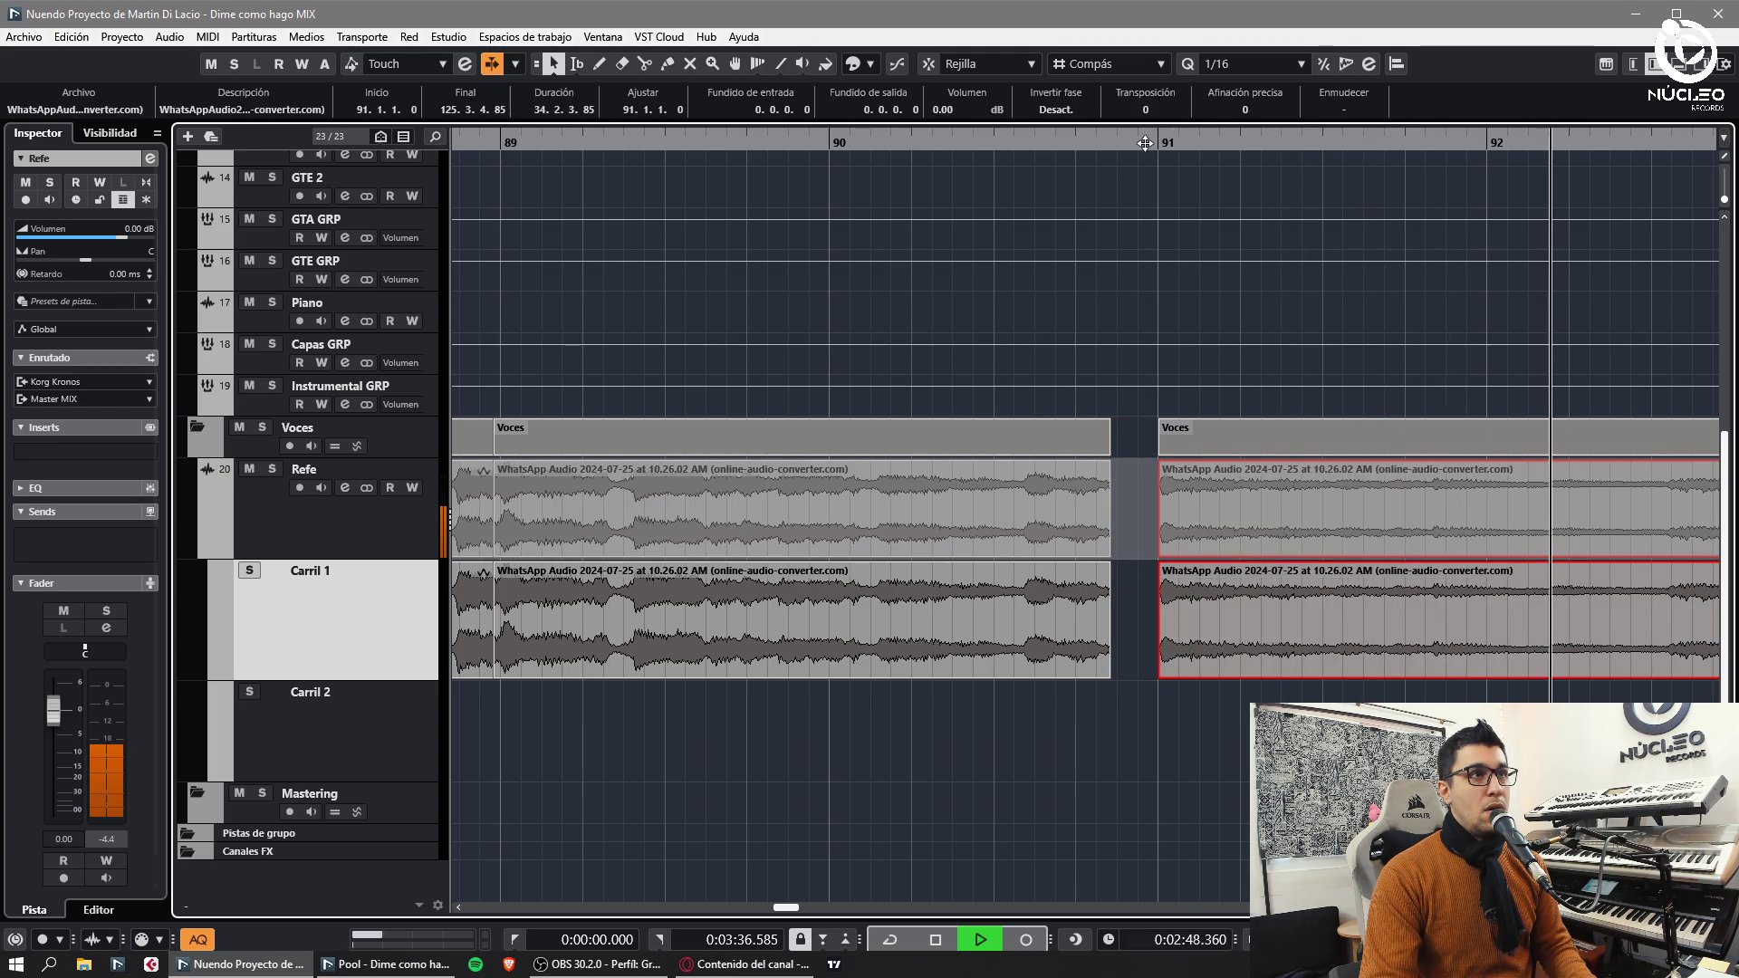
pyautogui.moveTo(1280, 615); pyautogui.dragTo(1228, 646)
pyautogui.press('1')
pyautogui.press('j')
pyautogui.moveTo(1106, 676)
pyautogui.mouseDown()
pyautogui.moveTo(1128, 677)
pyautogui.moveTo(1112, 645)
pyautogui.moveTo(1084, 678)
pyautogui.mouseUp()
pyautogui.click(1244, 699)
# - Split the Refe audio just before bar 93 and time-stretch the preceding part to meet the following one
pyautogui.press('3')
pyautogui.click(1074, 669)
pyautogui.press('1')
pyautogui.click(1252, 693)
# - Split the Refe audio near bar 96, align the following part to the bar's start and time-stretch the preceding part to meet it
pyautogui.press('3')
pyautogui.press('g')
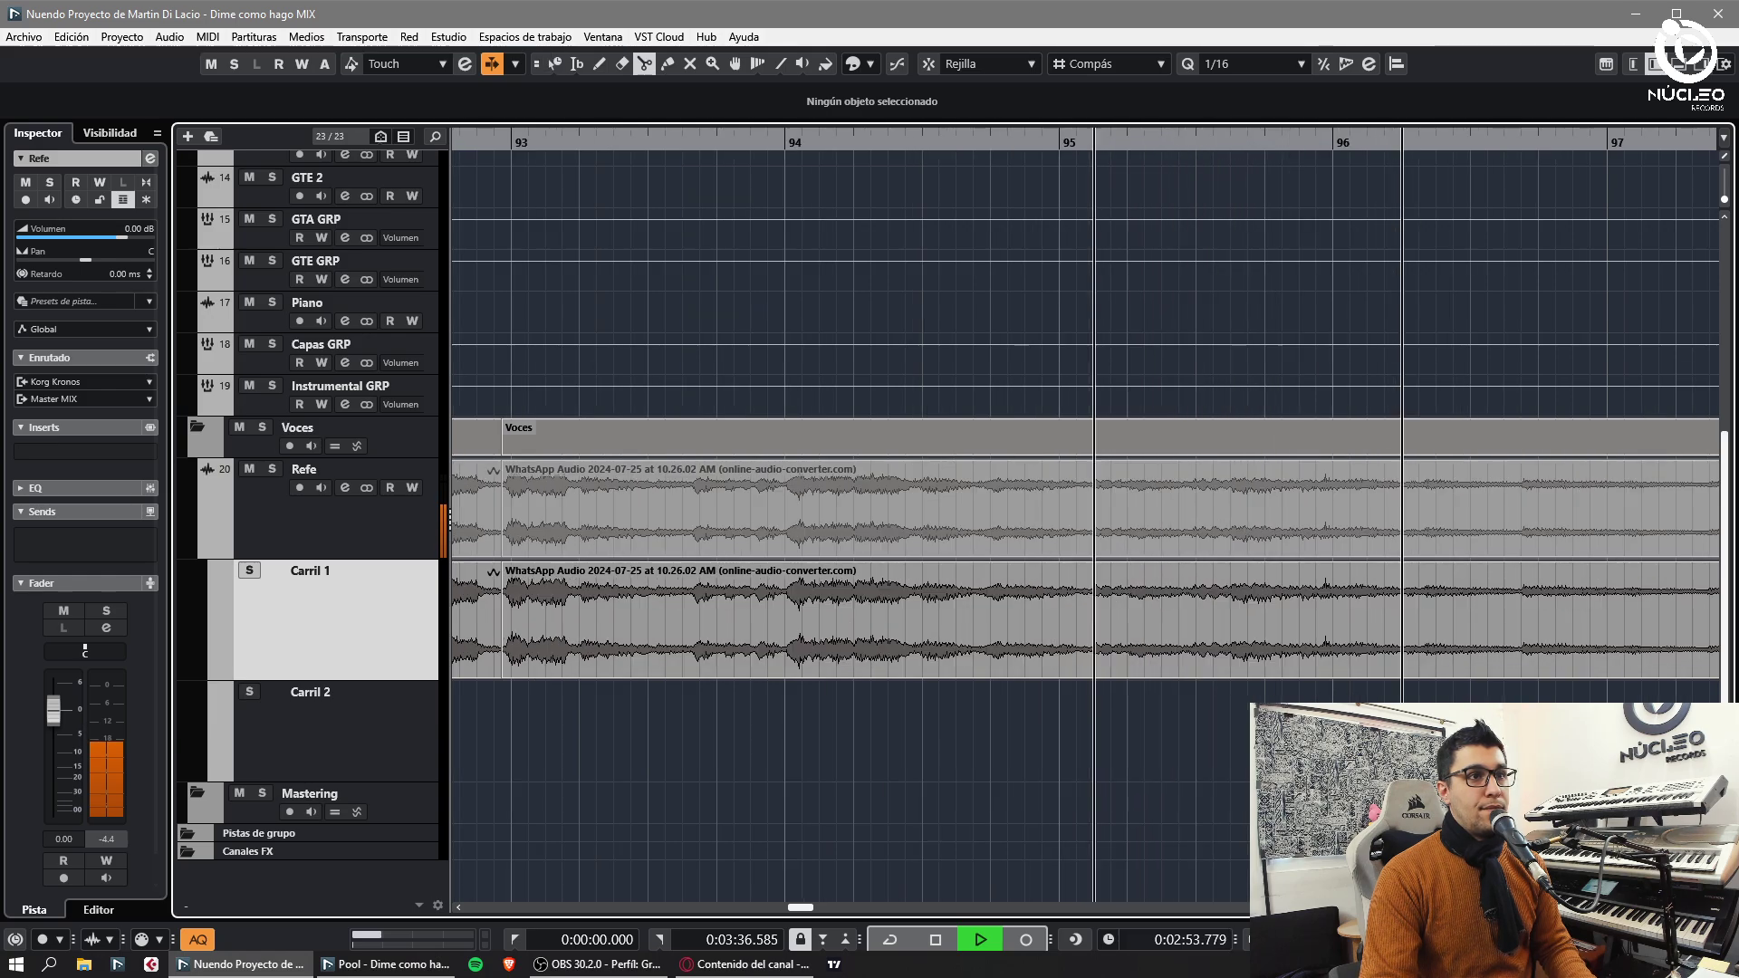
pyautogui.press('h')
pyautogui.press('h')
pyautogui.click(1338, 670)
pyautogui.press('1')
pyautogui.press('j')
pyautogui.moveTo(1386, 644); pyautogui.dragTo(1351, 679)
pyautogui.click(1331, 693)
pyautogui.click(1347, 699)
# - Split the Refe audio near bar 98, align the following part to the bar's start and time-stretch the preceding part to meet it
pyautogui.press('3')
pyautogui.press('j')
pyautogui.press('g')
pyautogui.press('h')
pyautogui.press('h')
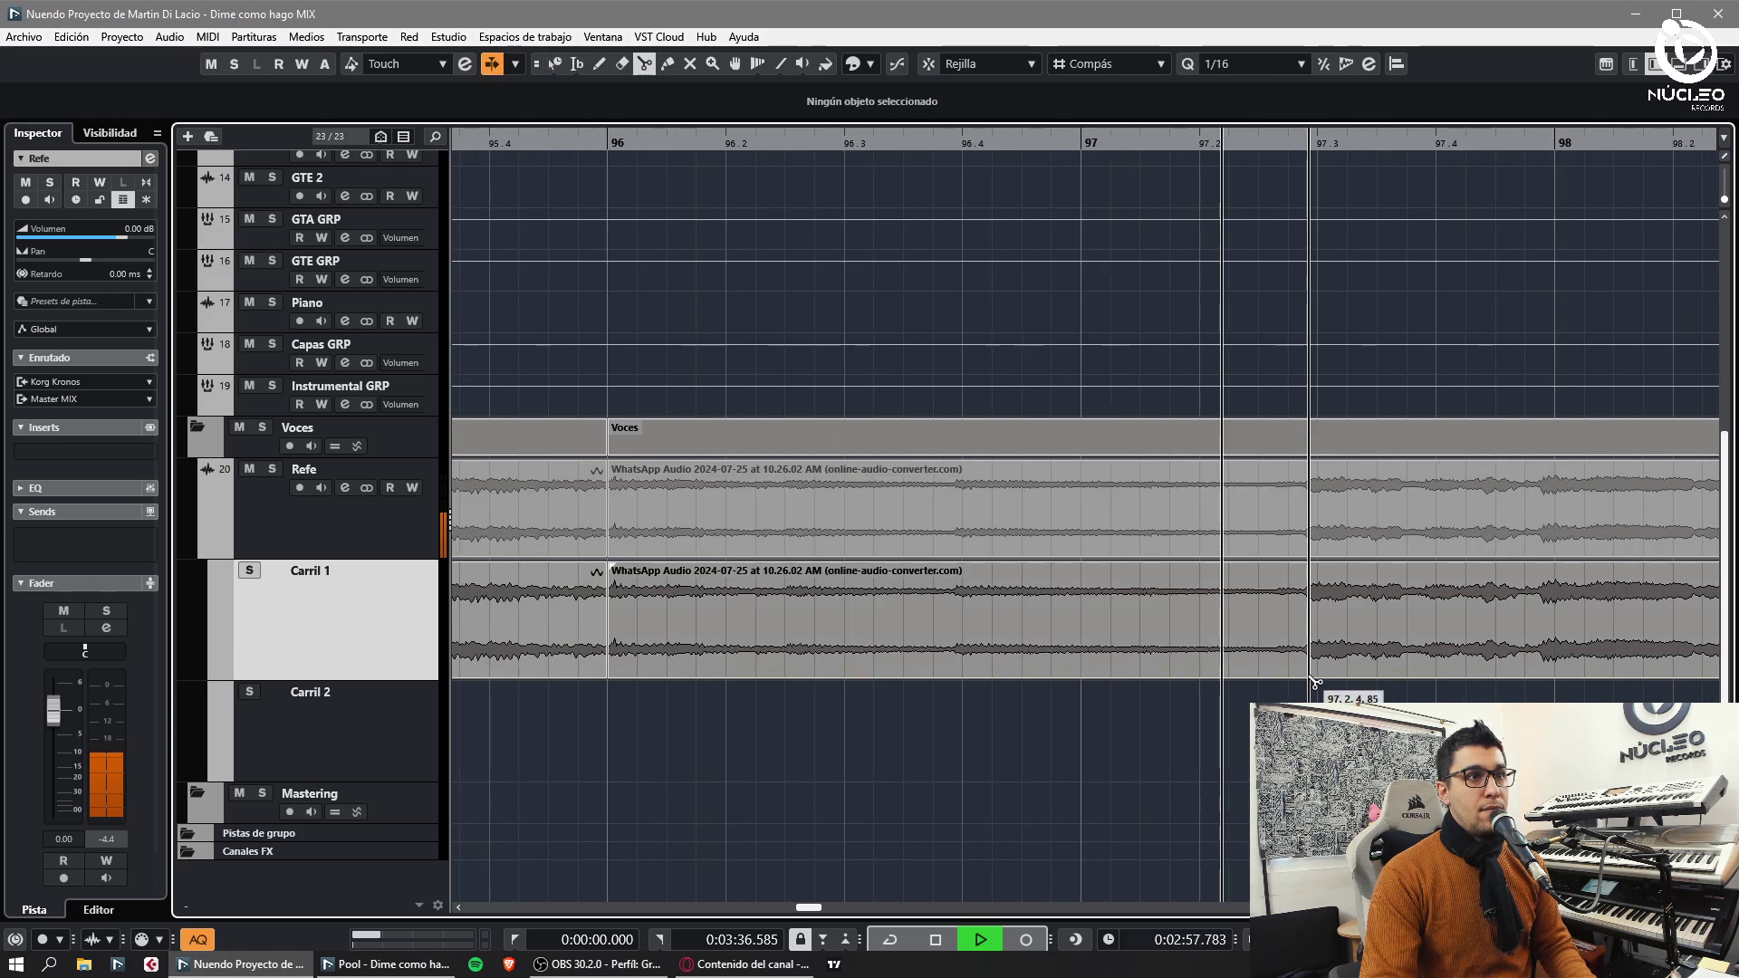
pyautogui.press('g')
pyautogui.press('h')
pyautogui.click(1245, 668)
pyautogui.press('1')
pyautogui.press('j')
pyautogui.moveTo(1257, 668)
pyautogui.mouseDown()
pyautogui.moveTo(1275, 675)
pyautogui.moveTo(1260, 679)
pyautogui.mouseUp()
pyautogui.click(1257, 692)
pyautogui.click(1239, 678)
pyautogui.click(1239, 699)
# - Try splitting the Refe audio just before bar 100
pyautogui.press('3')
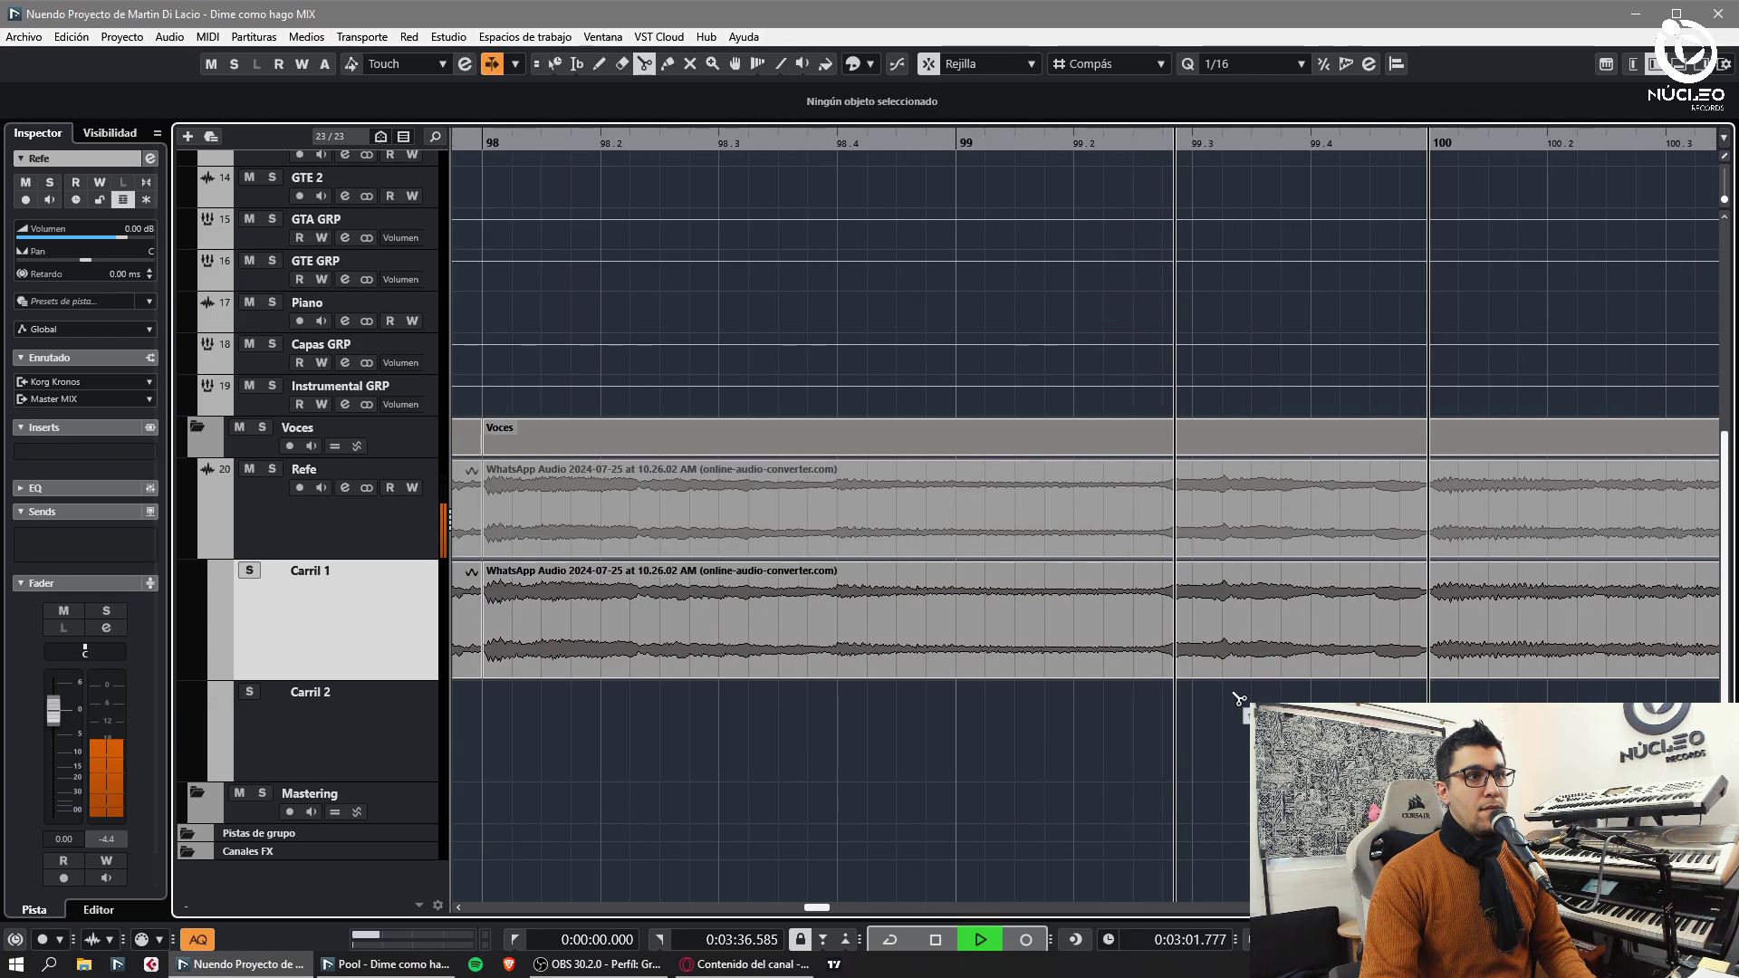
pyautogui.click(1429, 671)
pyautogui.press('1')
pyautogui.press('g')
pyautogui.press('g')
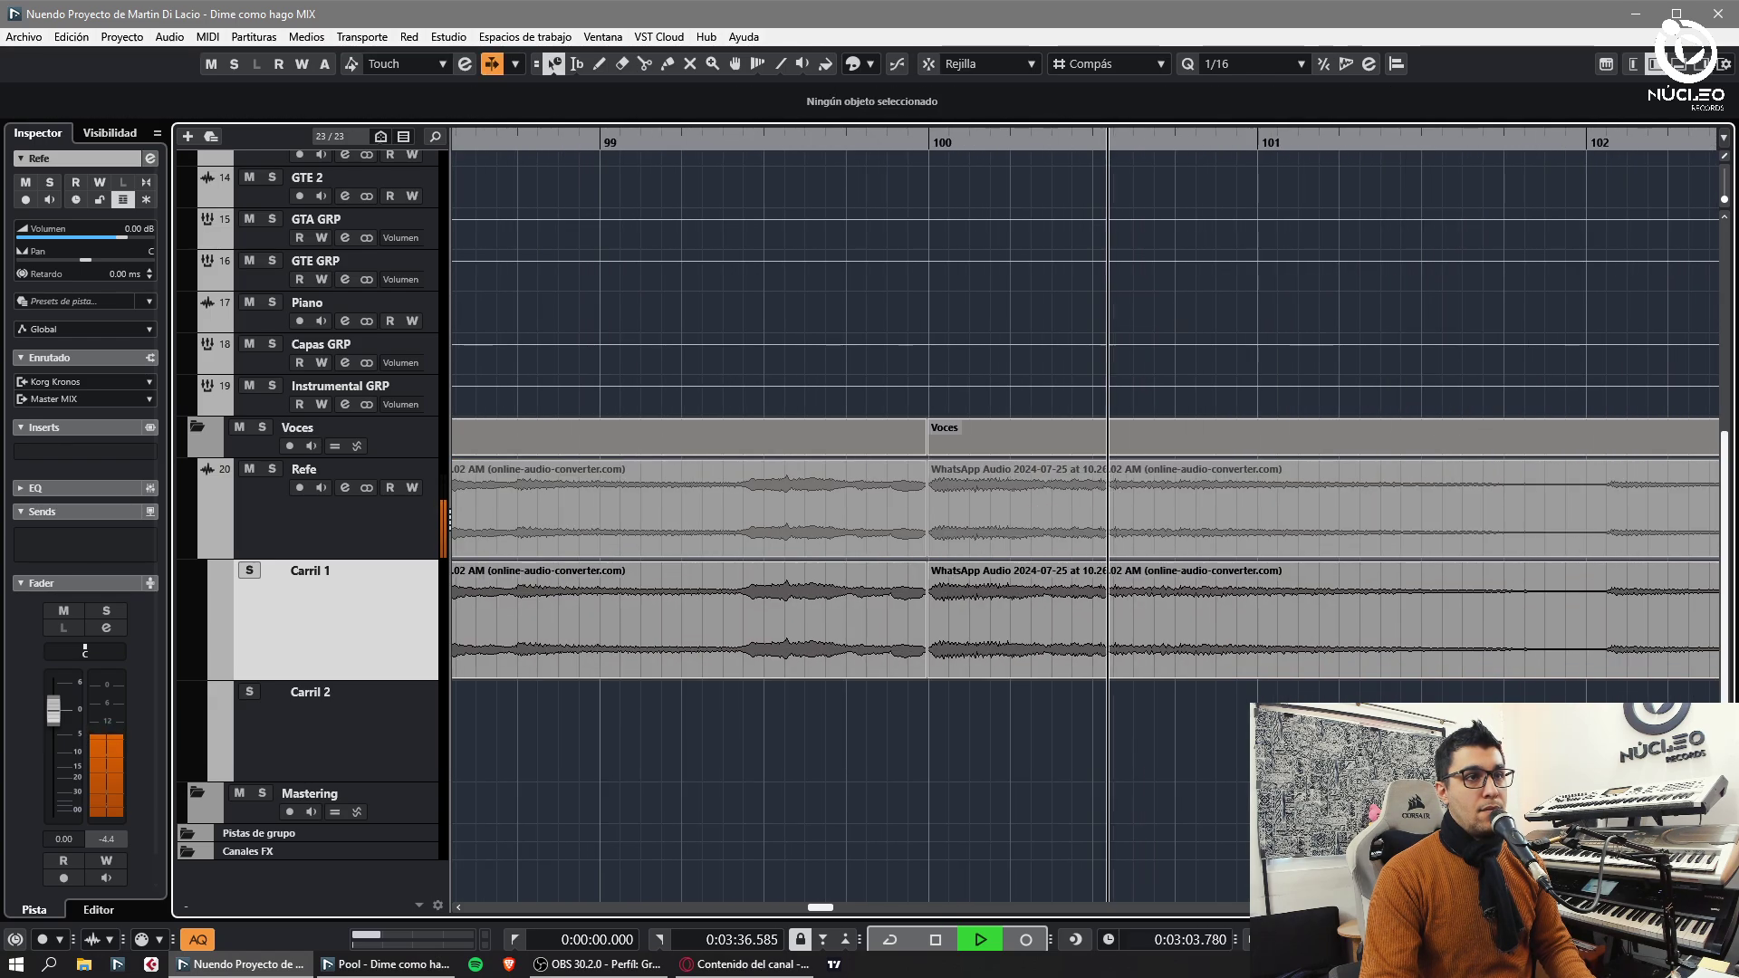
pyautogui.press('g')
pyautogui.press('g')
# - Split the Refe audio at about 101.4.3 and crossfade the join
pyautogui.press('3')
pyautogui.click(1258, 673)
pyautogui.press('1')
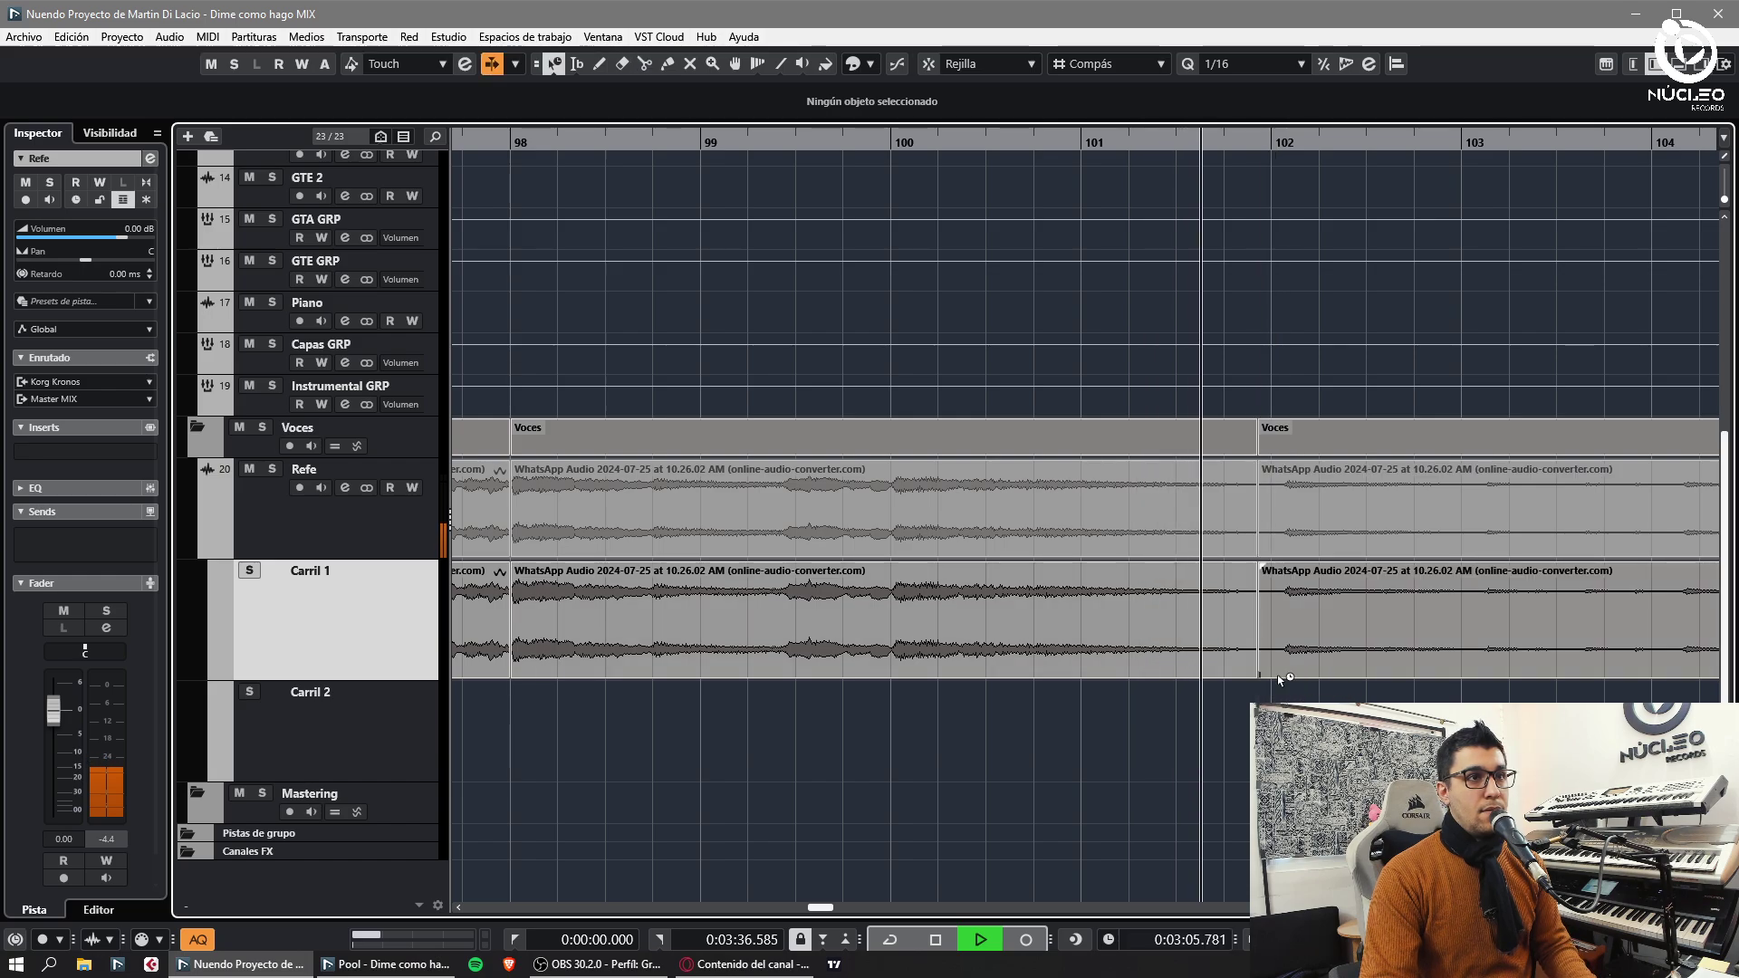
pyautogui.click(1253, 694)
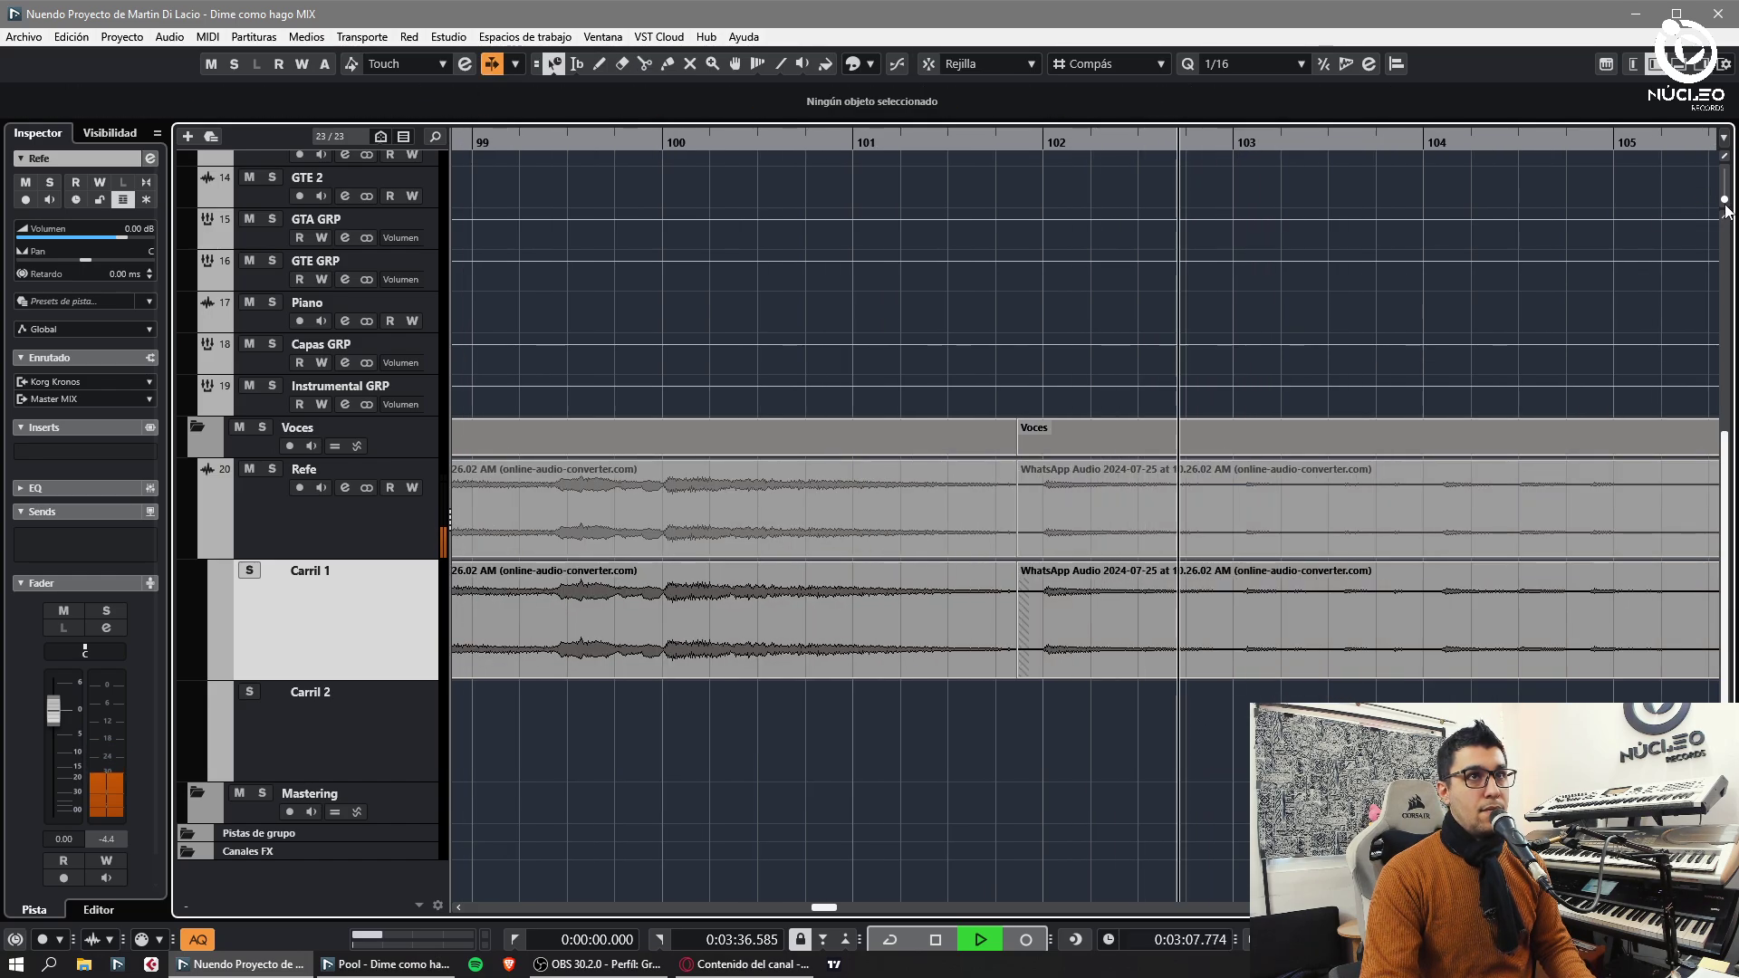
# - Split the Refe audio at about 102.4.4 and crossfade the join
pyautogui.moveTo(1726, 202); pyautogui.dragTo(1725, 196)
pyautogui.press('g')
pyautogui.press('h')
pyautogui.press('h')
pyautogui.press('h')
pyautogui.press('3')
pyautogui.click(1015, 675)
pyautogui.press('1')
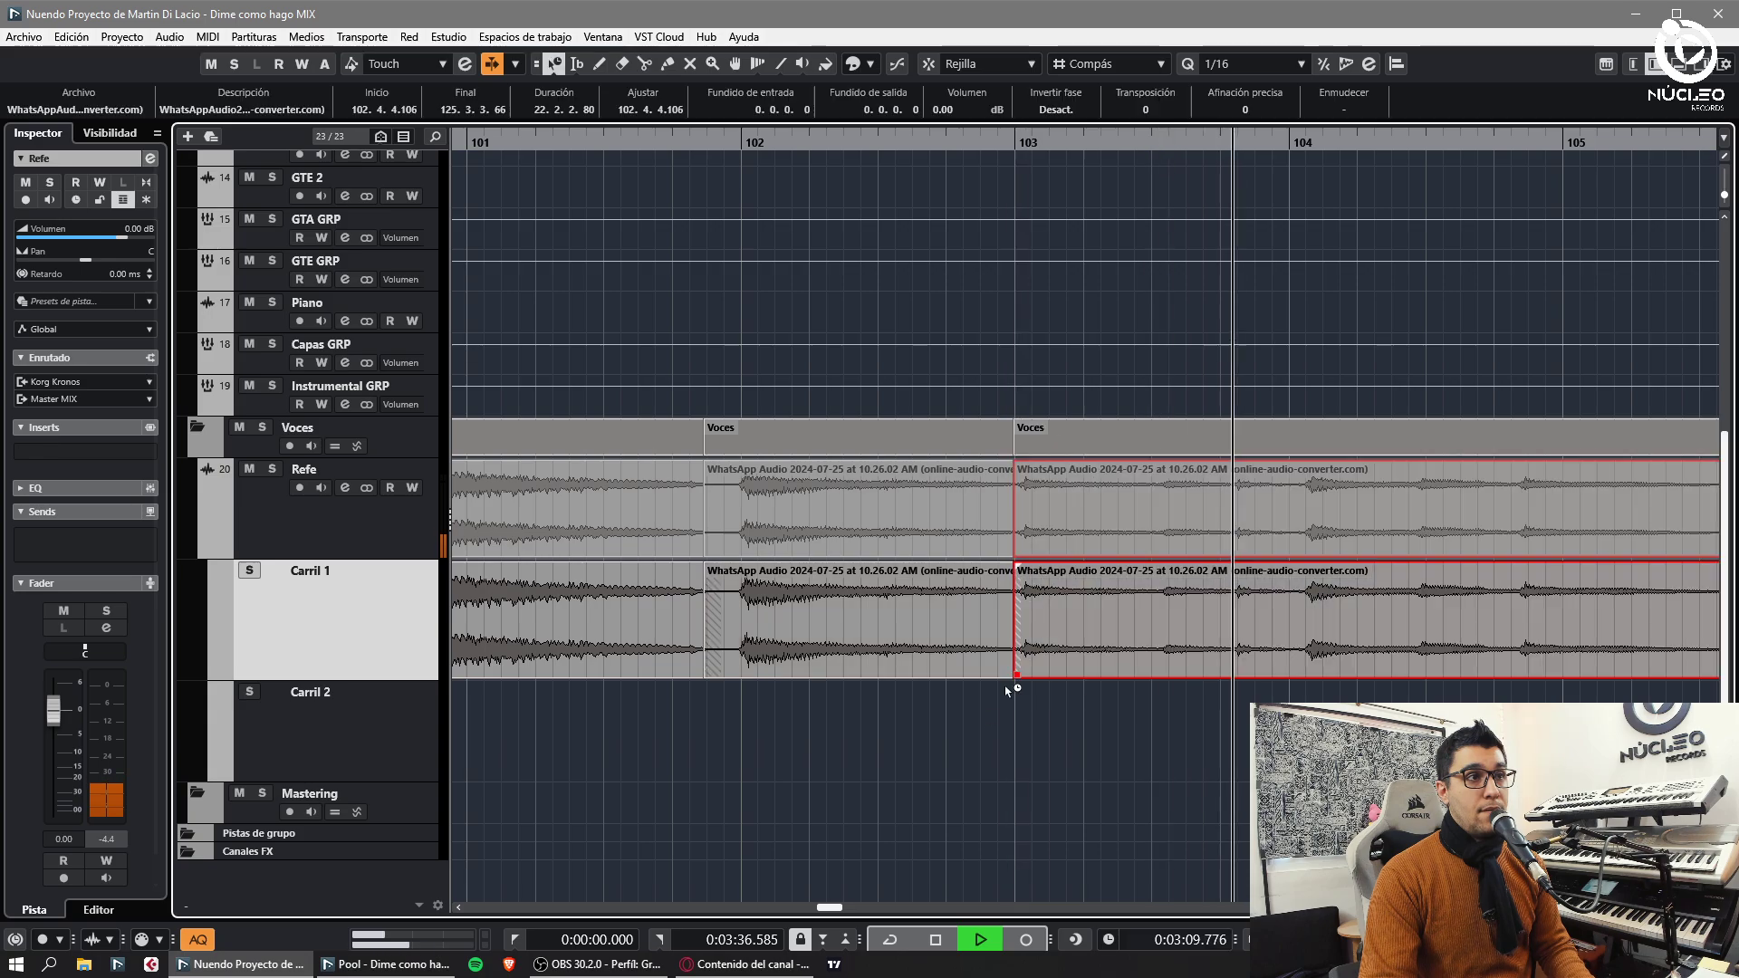
# - Split the Refe audio at about 103.4.3 and 104.4.1 and crossfade both joins
pyautogui.moveTo(1009, 689); pyautogui.dragTo(1321, 670)
pyautogui.click(1155, 697)
pyautogui.press('3')
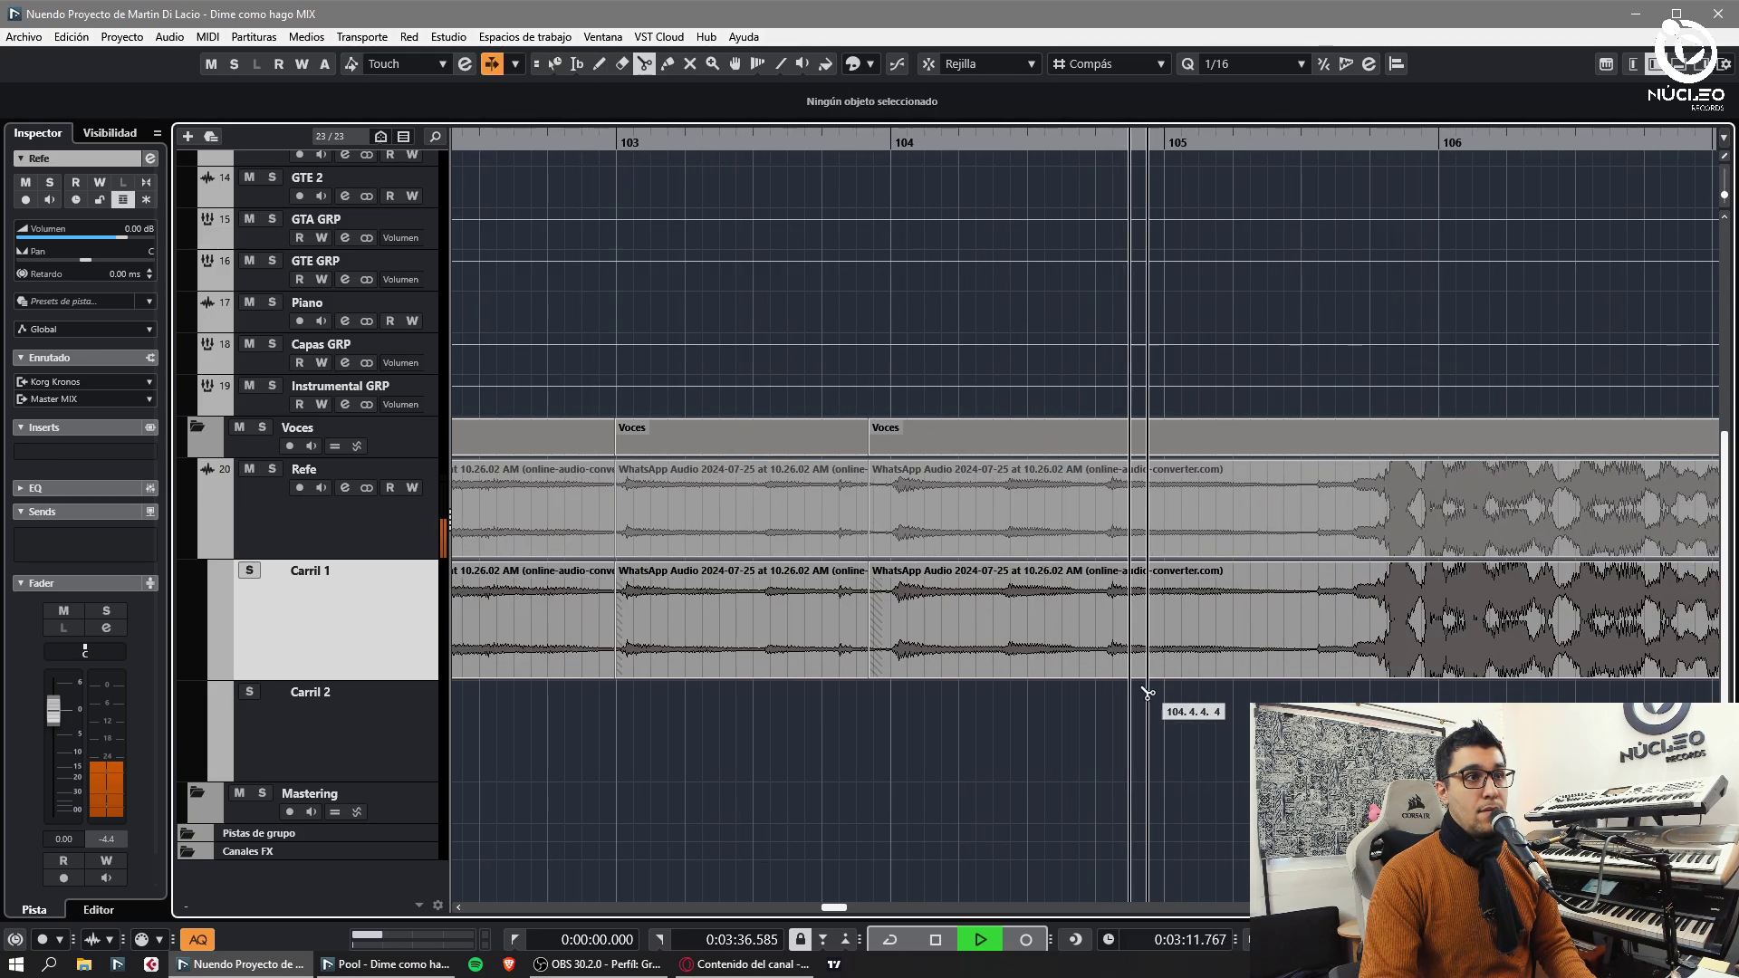
pyautogui.click(1108, 673)
pyautogui.press('1')
pyautogui.moveTo(1107, 675); pyautogui.dragTo(1078, 656)
pyautogui.press('x')
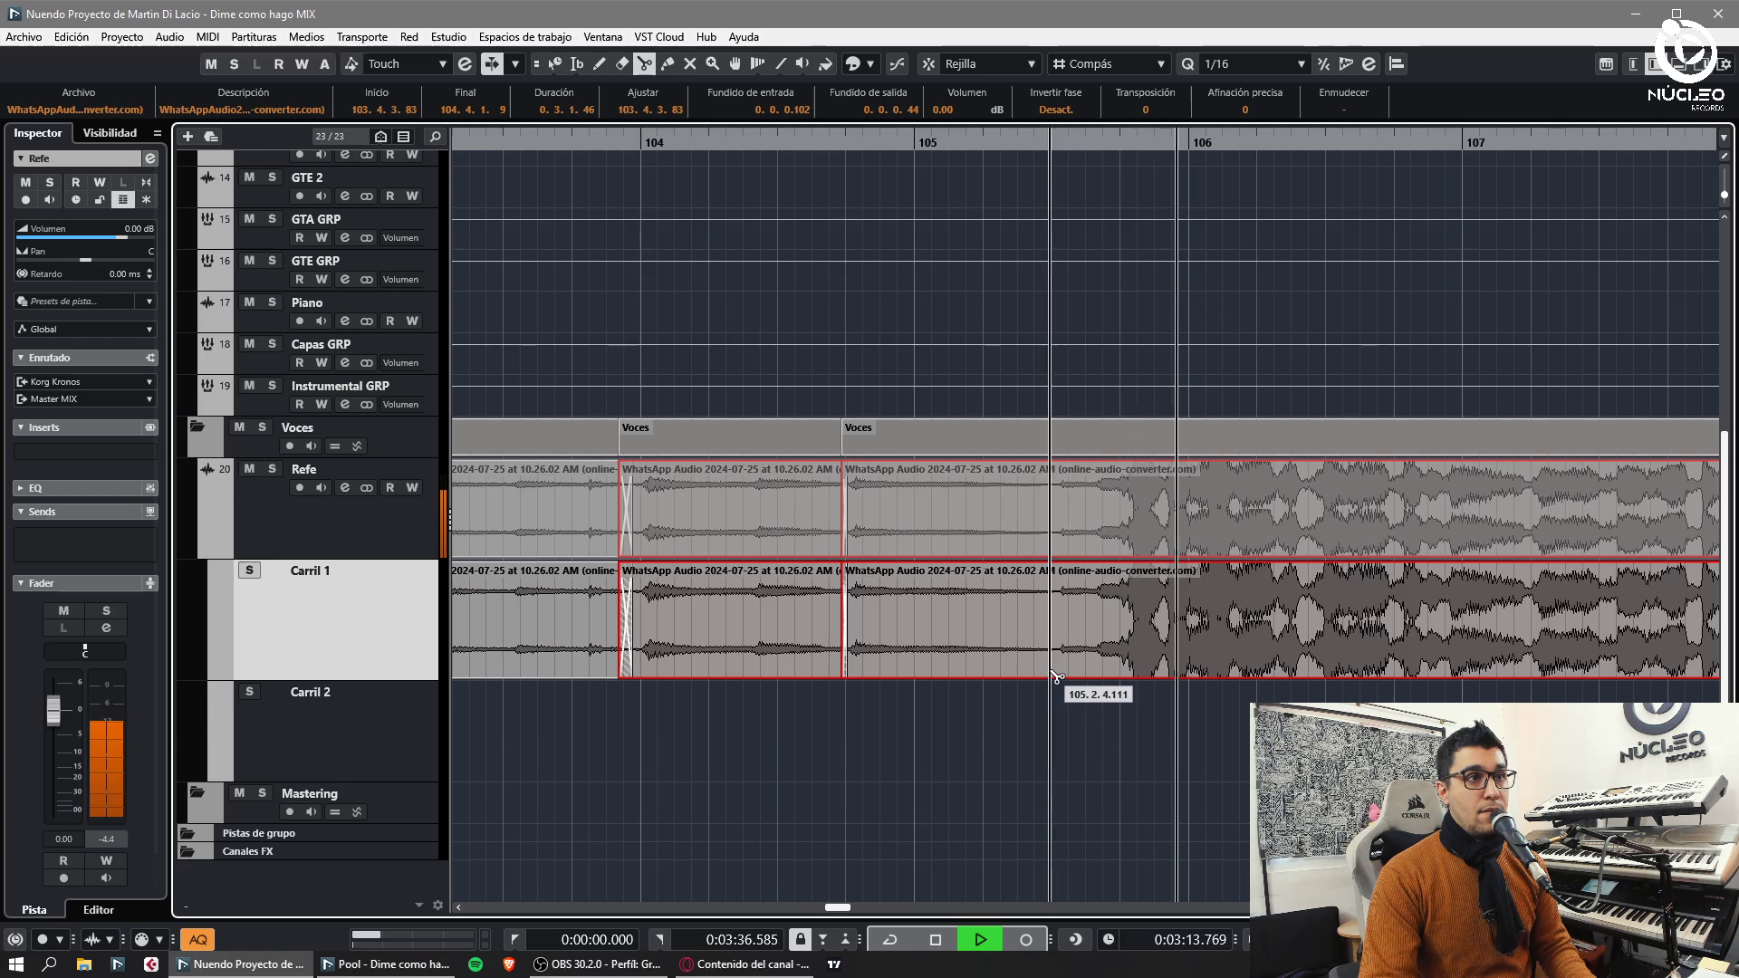
# - Split the Refe audio at about 105.2.4 and crossfade the join
pyautogui.click(1053, 674)
pyautogui.press('1')
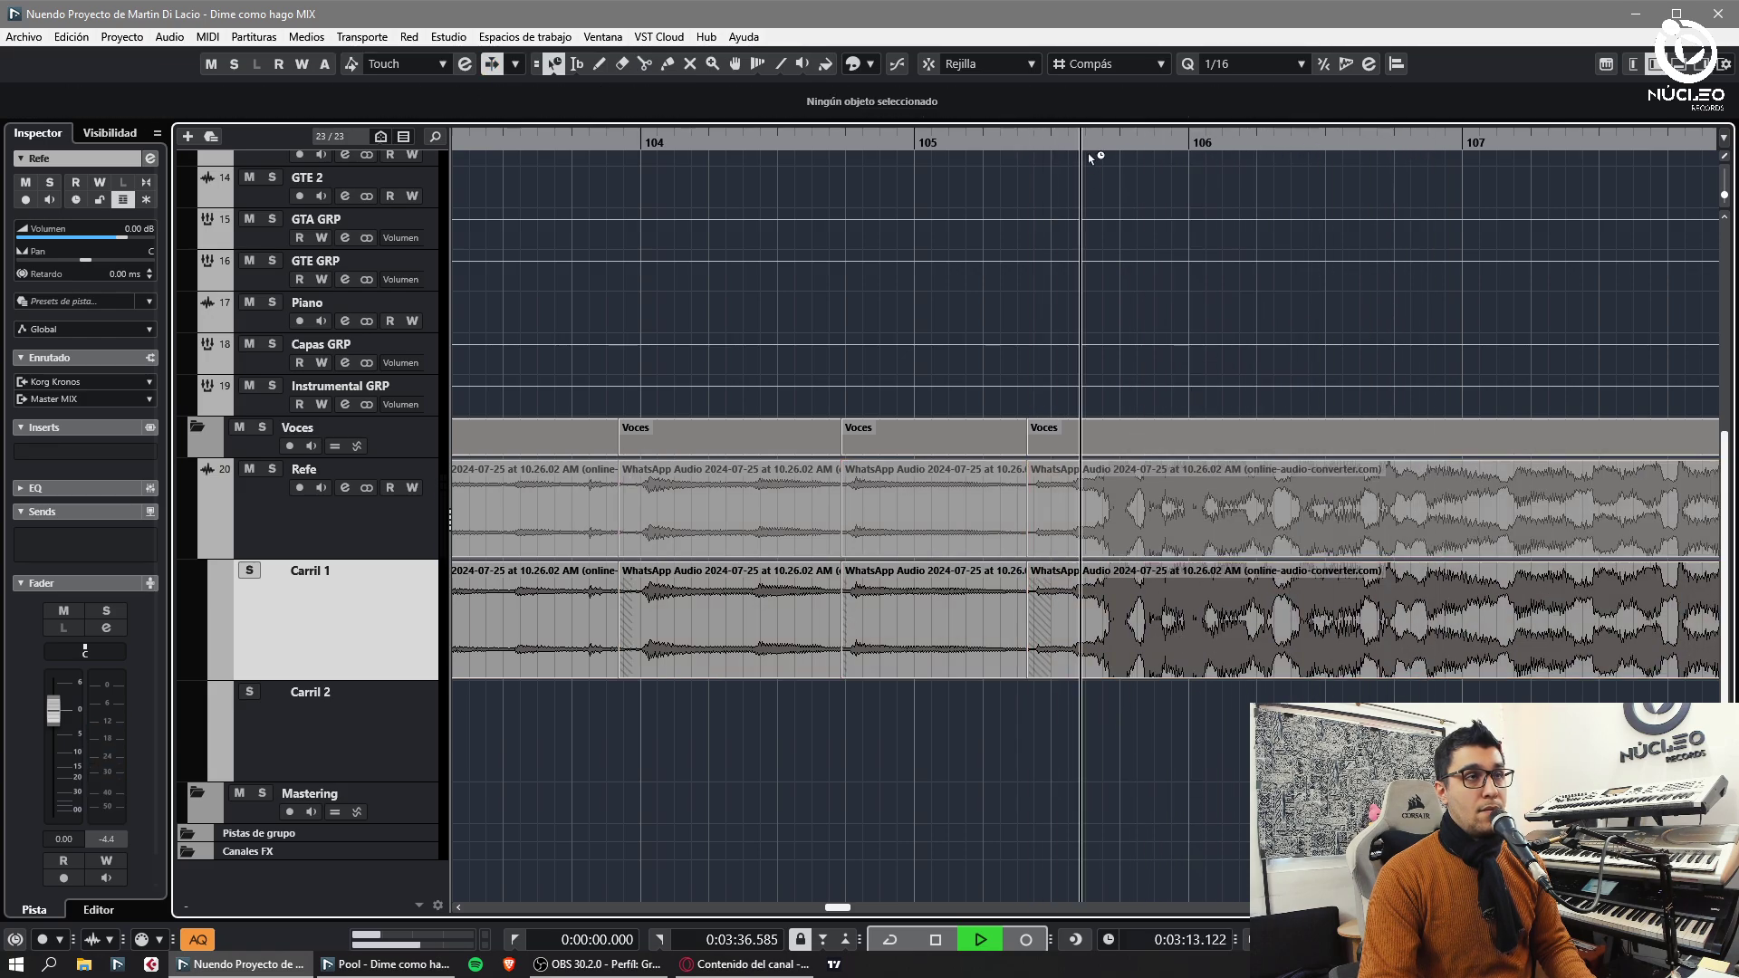
pyautogui.click(1294, 715)
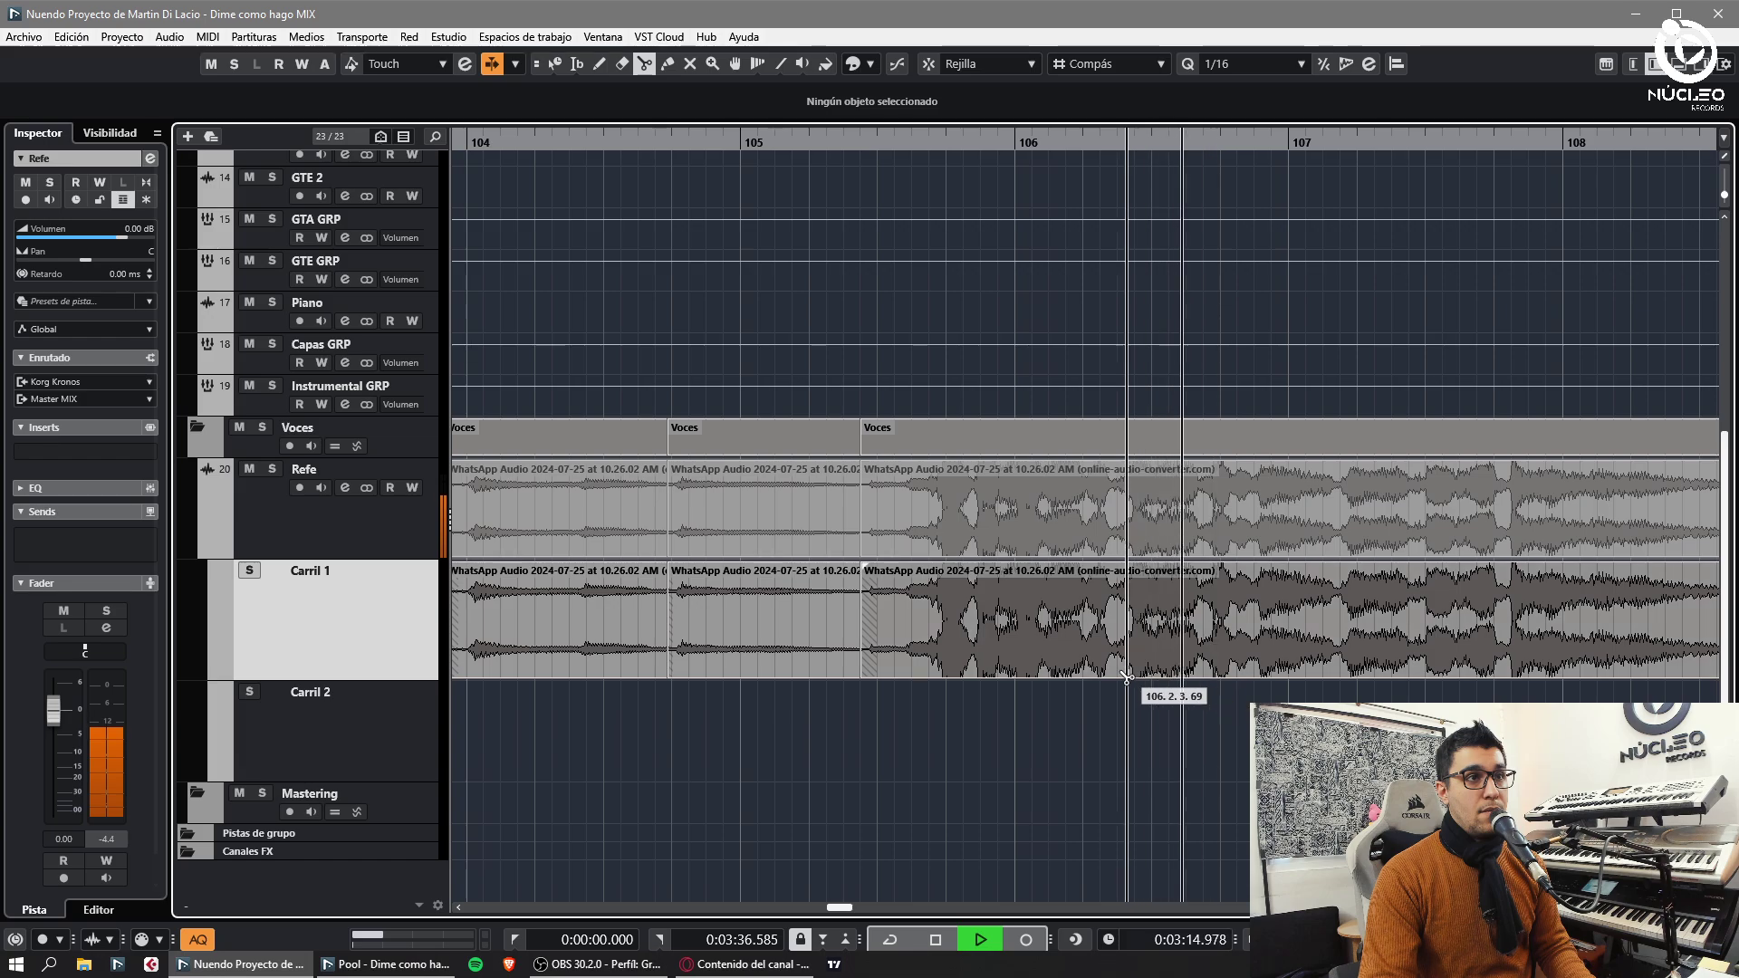
# - Split the Refe audio at about 106.4.3 and 107.4.1, time-stretching the part before the first split to meet the next
pyautogui.moveTo(1305, 651); pyautogui.dragTo(1262, 675)
pyautogui.click(1181, 713)
pyautogui.press('g')
pyautogui.keyDown('alt'); pyautogui.click(1021, 659); pyautogui.keyUp('alt')
pyautogui.moveTo(1032, 662); pyautogui.dragTo(996, 675)
pyautogui.click(1237, 748)
# - Split the Refe audio at about 108.3.3 and crossfade the join
pyautogui.press('g')
pyautogui.press('h')
pyautogui.keyDown('alt'); pyautogui.click(995, 672); pyautogui.keyUp('alt')
pyautogui.click(1152, 729)
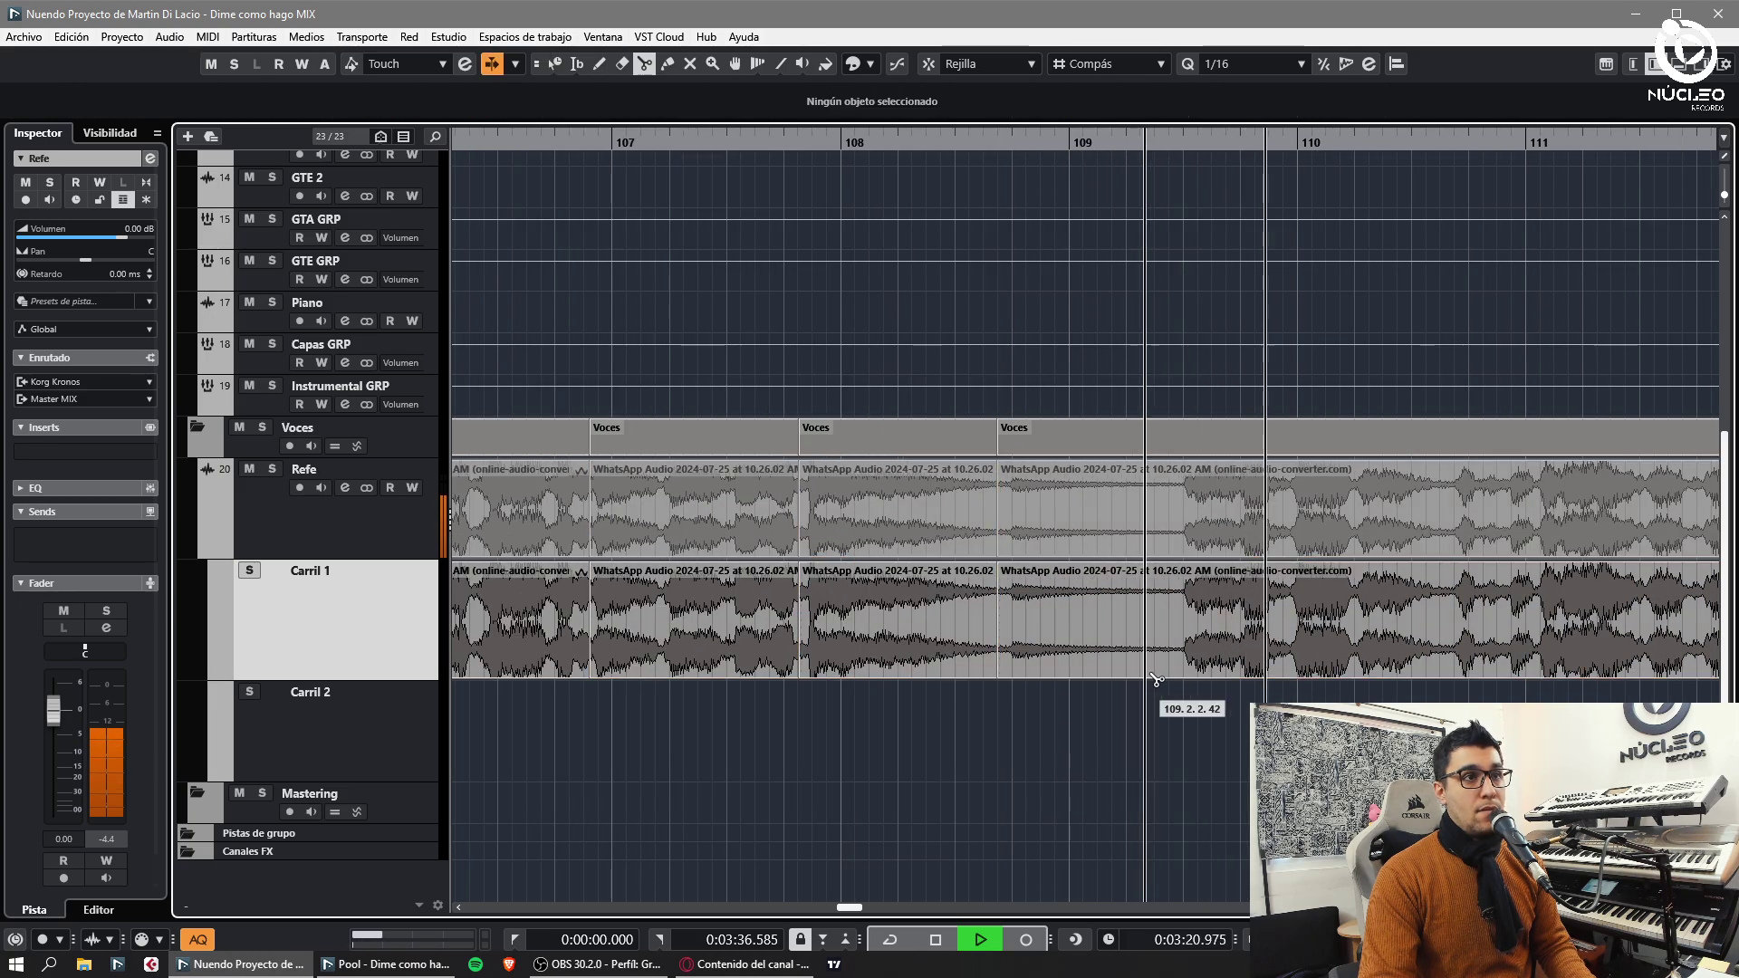
# - Split the Refe audio at about 109.2.3 and 110.3.3 and crossfade both joins
pyautogui.keyDown('alt'); pyautogui.click(1166, 674); pyautogui.keyUp('alt')
pyautogui.moveTo(1216, 675); pyautogui.dragTo(1142, 674)
pyautogui.click(1268, 724)
pyautogui.press('g')
pyautogui.press('h')
pyautogui.keyDown('alt'); pyautogui.click(1144, 674); pyautogui.keyUp('alt')
pyautogui.click(1194, 720)
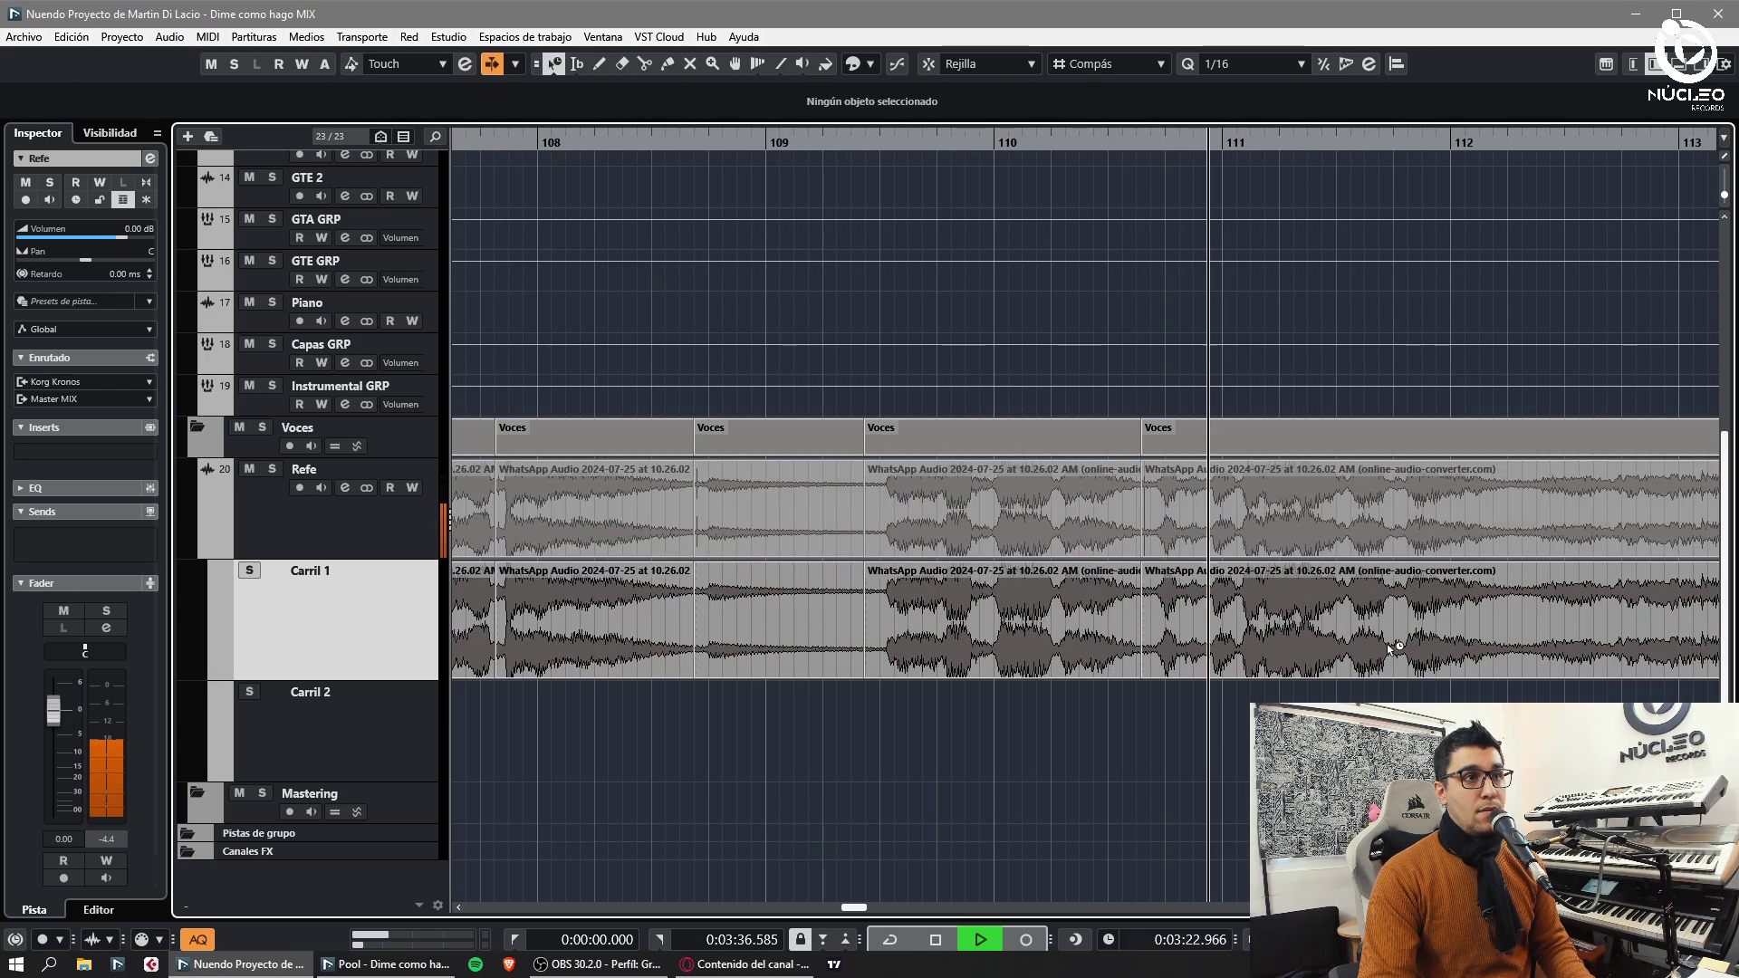
# - Split the Refe audio at about 110.4.3 and extend the preceding part's start to about 110.3.1 with a crossfade
pyautogui.press('g')
pyautogui.press('h')
pyautogui.moveTo(1060, 627); pyautogui.dragTo(1126, 659)
pyautogui.click(989, 142)
pyautogui.press('h')
pyautogui.press('h')
pyautogui.press('h')
pyautogui.click(1203, 690)
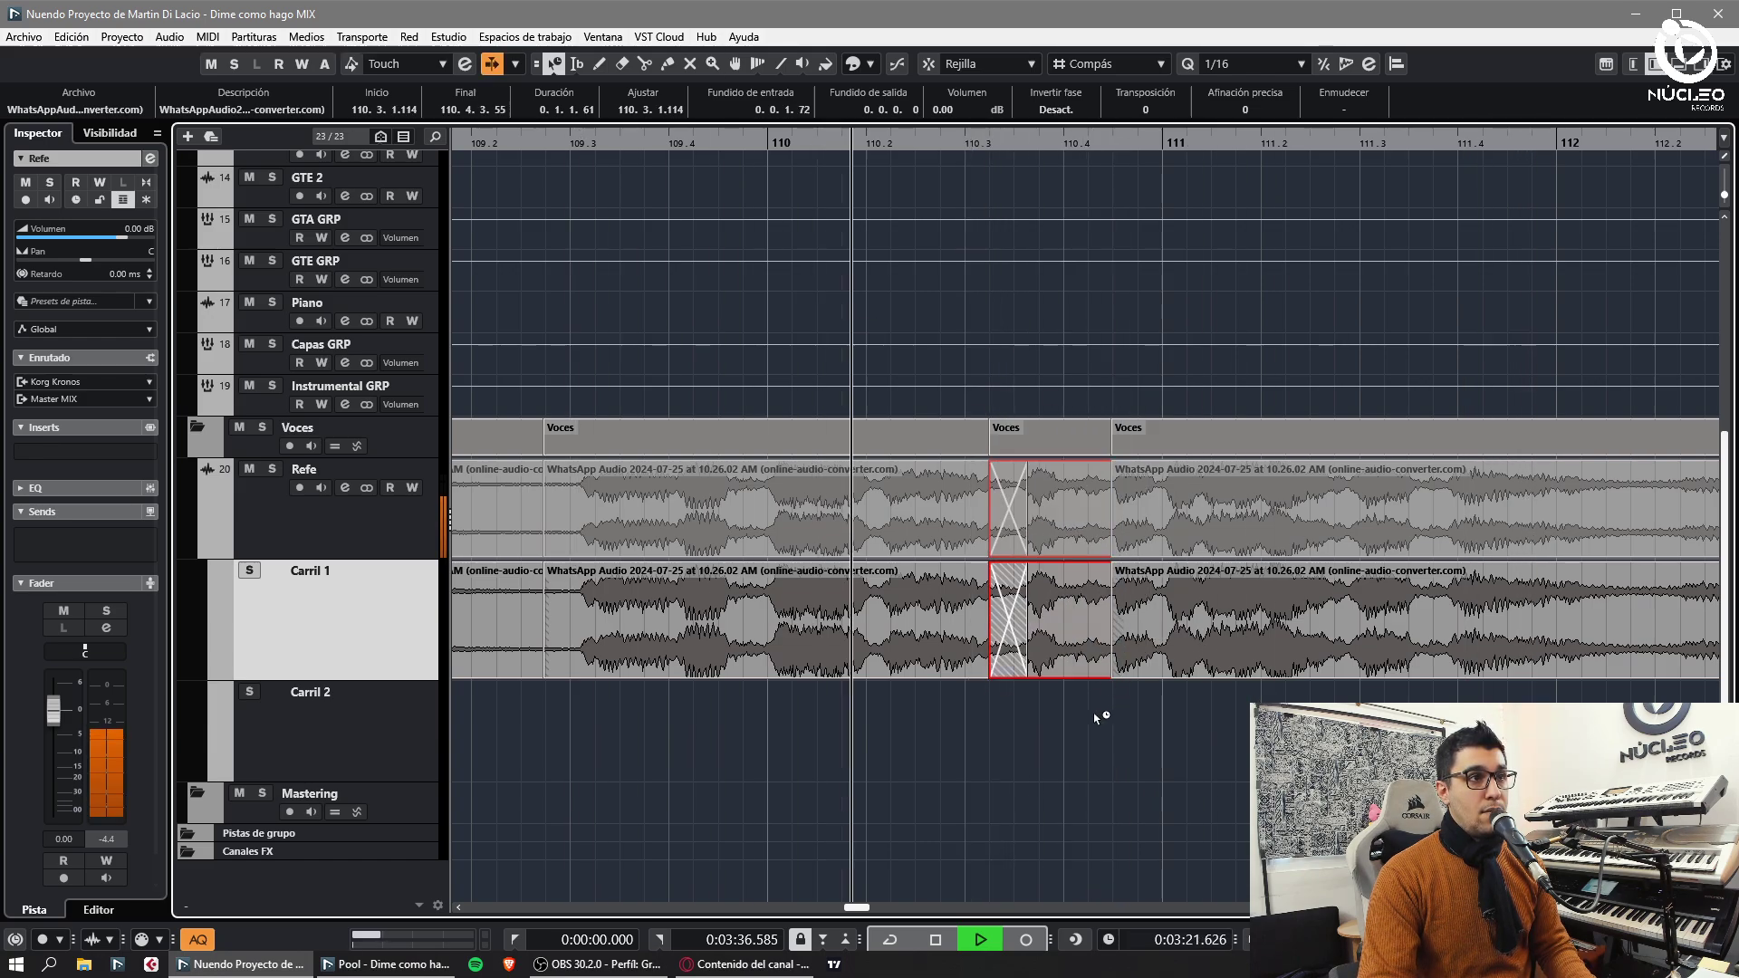
# - Nudge the short Refe part at 110.3.1 slightly earlier and split the audio at about 111.3.4
pyautogui.press('g')
pyautogui.press('g')
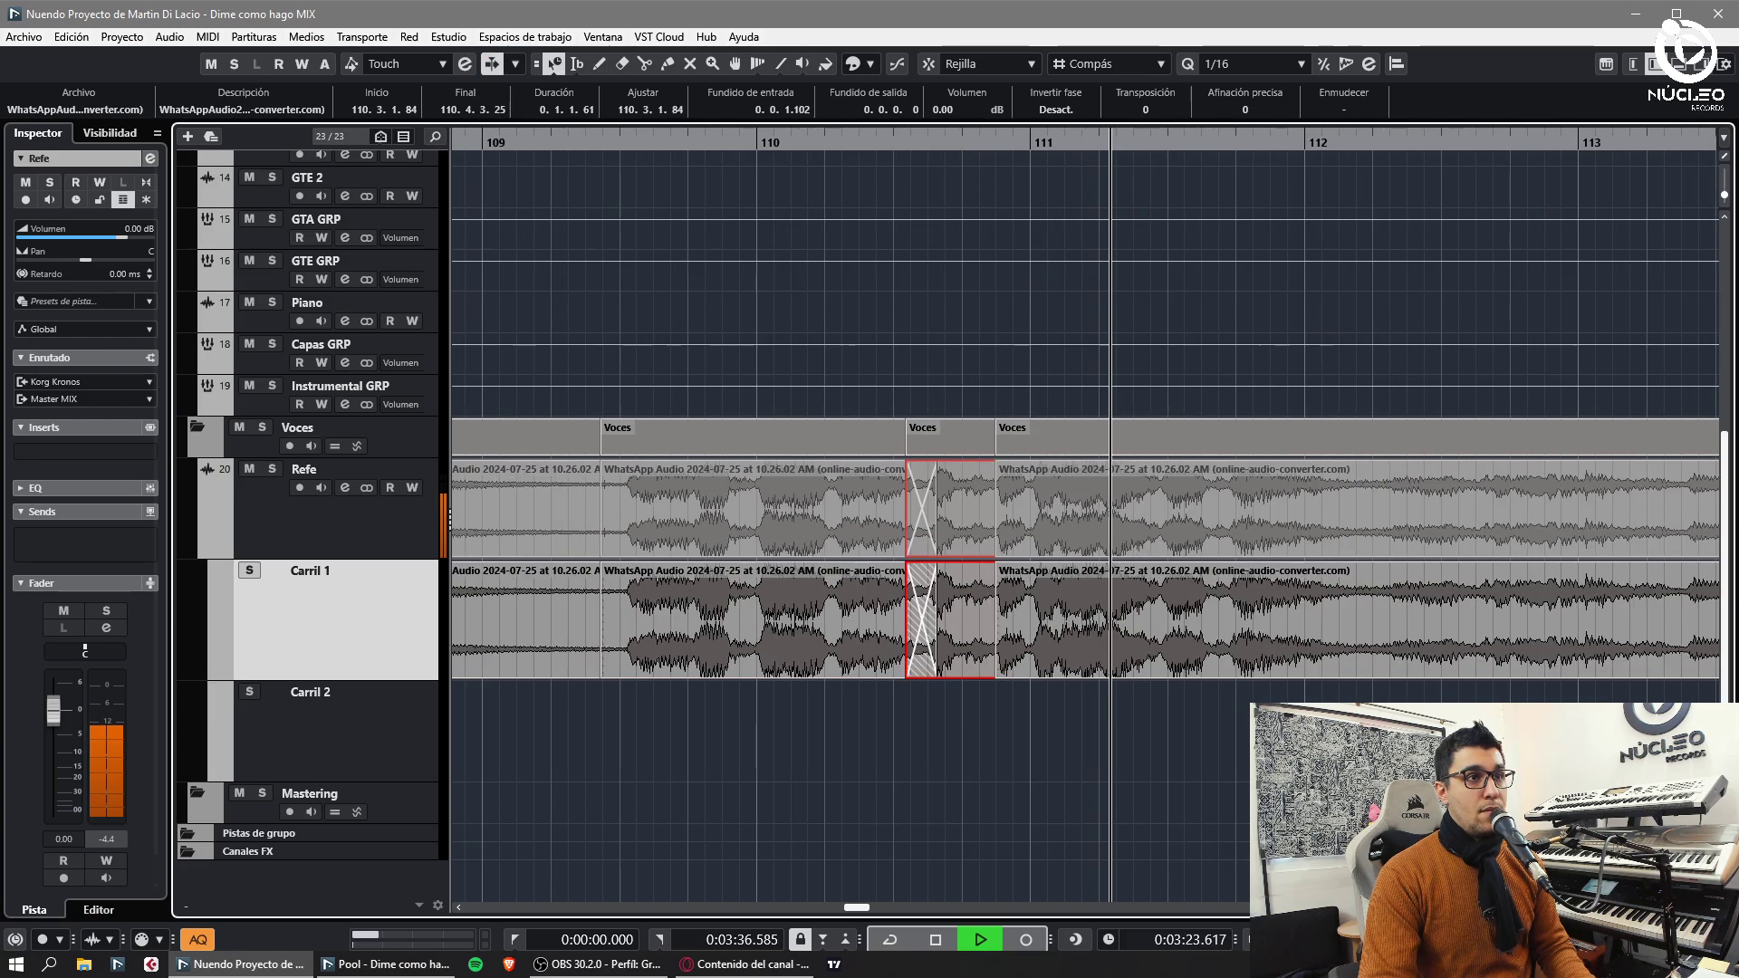
pyautogui.press('h')
pyautogui.keyDown('alt'); pyautogui.click(1211, 666); pyautogui.keyUp('alt')
pyautogui.click(1488, 708)
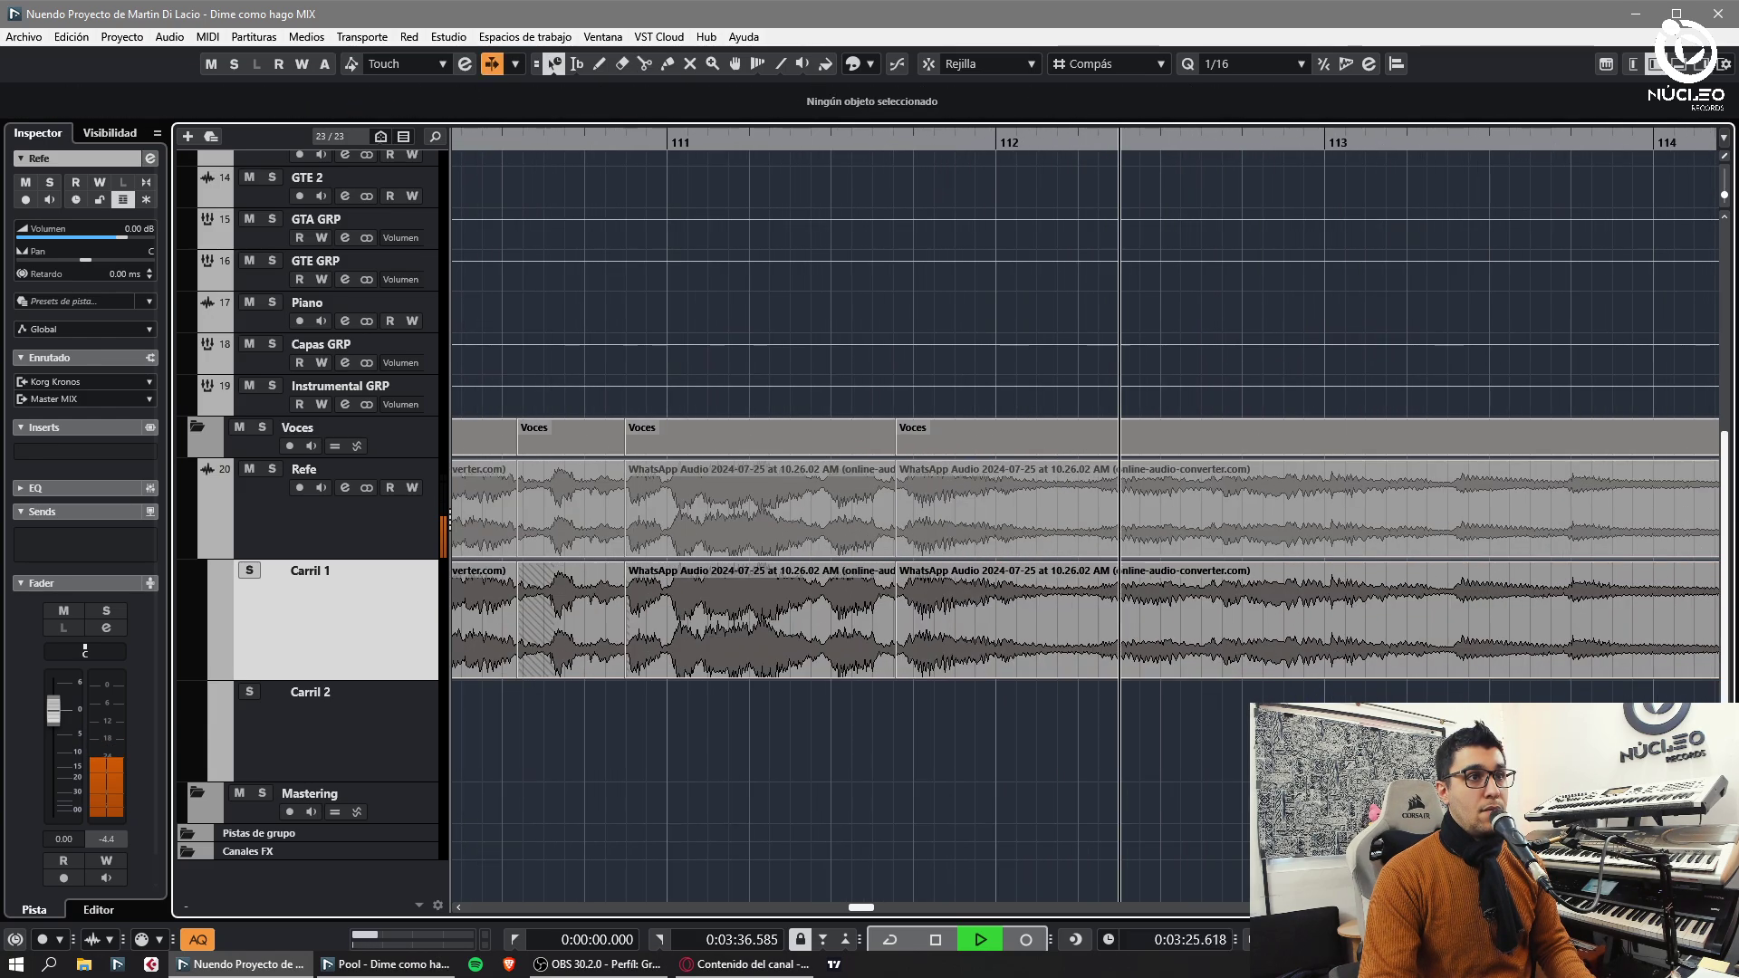
# - Split the Refe audio between bars 112 and 114 and adjust the join
pyautogui.click(1268, 707)
pyautogui.moveTo(1258, 668); pyautogui.dragTo(1373, 666)
pyautogui.press('g')
pyautogui.press('h')
pyautogui.keyDown('alt'); pyautogui.click(1263, 668); pyautogui.keyUp('alt')
pyautogui.click(1317, 669)
pyautogui.click(1268, 708)
# - Split the Refe audio at about 114.2.2 and crossfade the join
pyautogui.press('g')
pyautogui.press('h')
pyautogui.keyDown('alt'); pyautogui.click(1218, 668); pyautogui.keyUp('alt')
pyautogui.click(1160, 713)
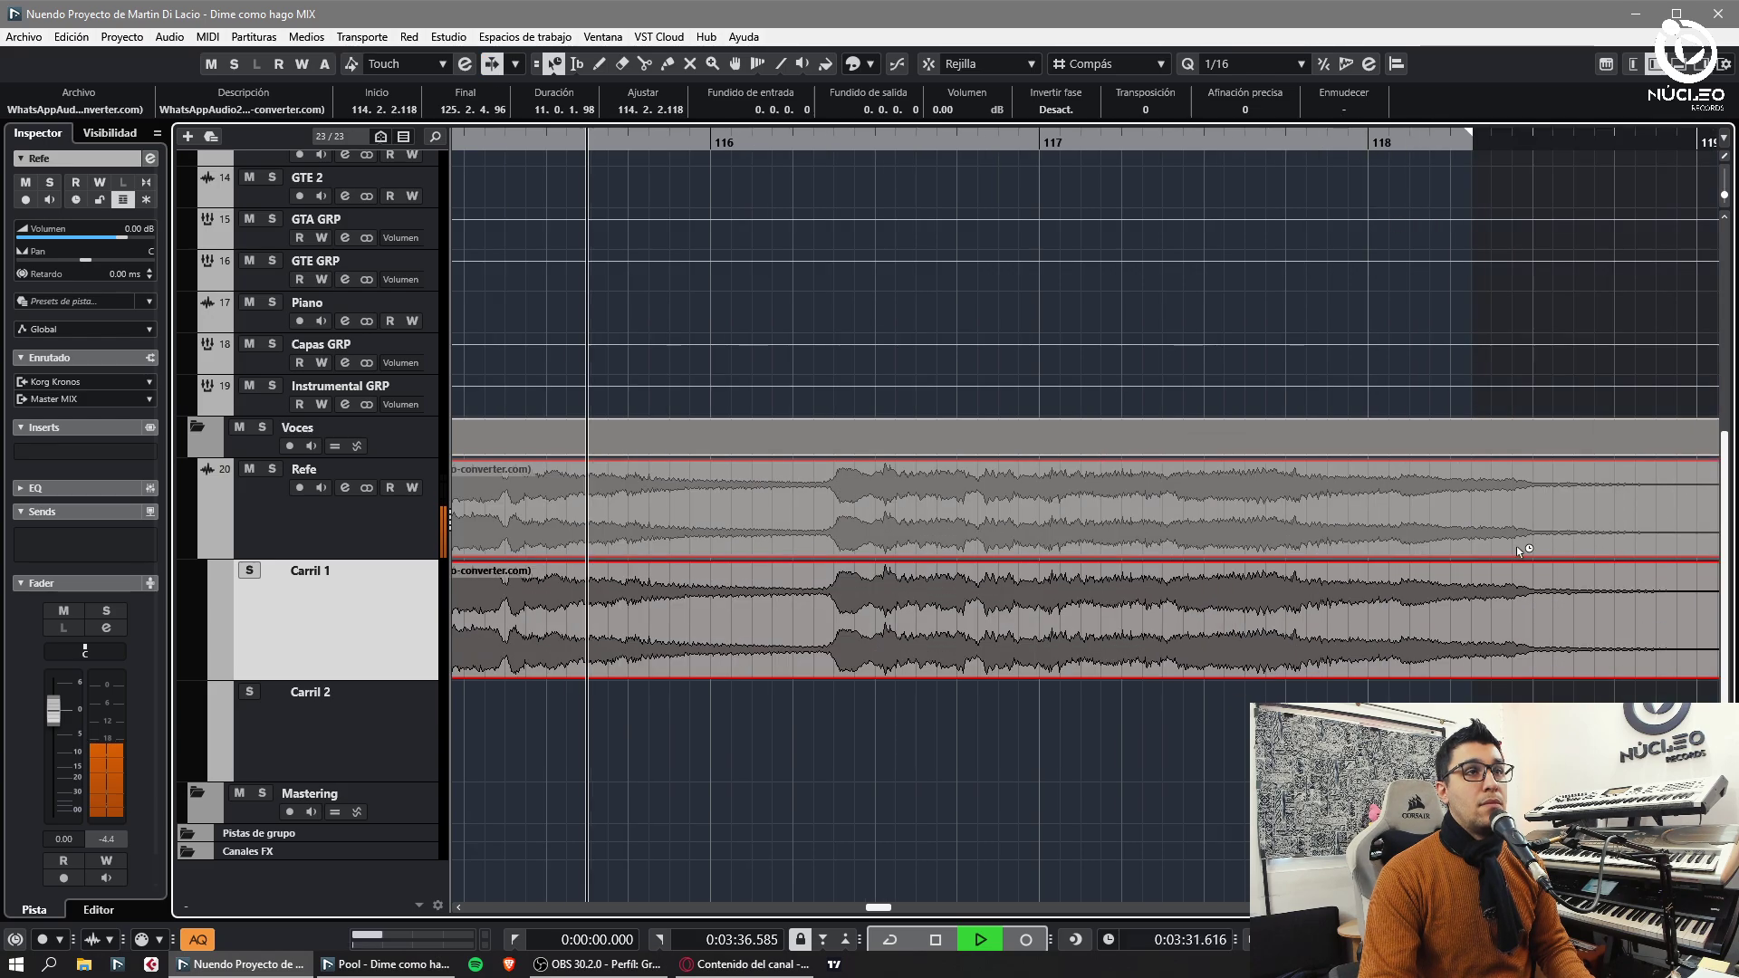
# - Split the Refe audio at about 116.2.1 and crossfade the join
pyautogui.press('g')
pyautogui.press('h')
pyautogui.keyDown('alt'); pyautogui.click(1264, 675); pyautogui.keyUp('alt')
pyautogui.press('g')
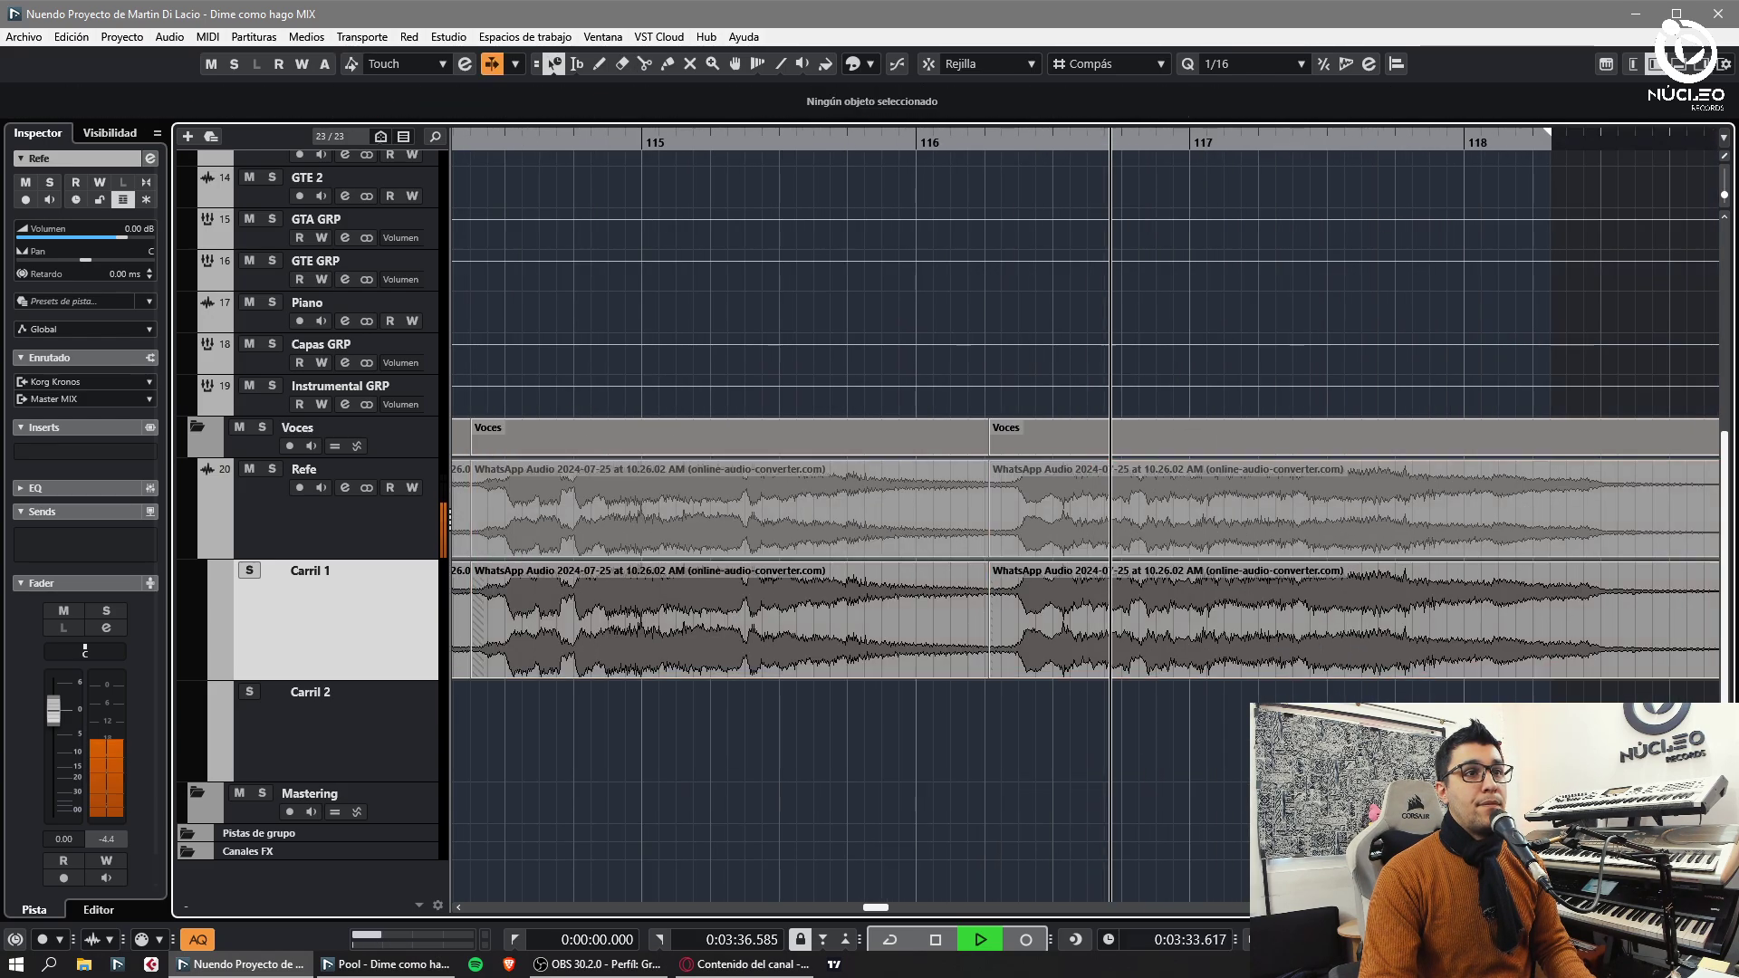
# - Split the Refe audio at about bar 117 and crossfade the join
pyautogui.press('h')
pyautogui.keyDown('alt'); pyautogui.click(1181, 673); pyautogui.keyUp('alt')
pyautogui.moveTo(1212, 672); pyautogui.dragTo(1205, 675)
pyautogui.click(1208, 704)
pyautogui.press('g')
pyautogui.press('h')
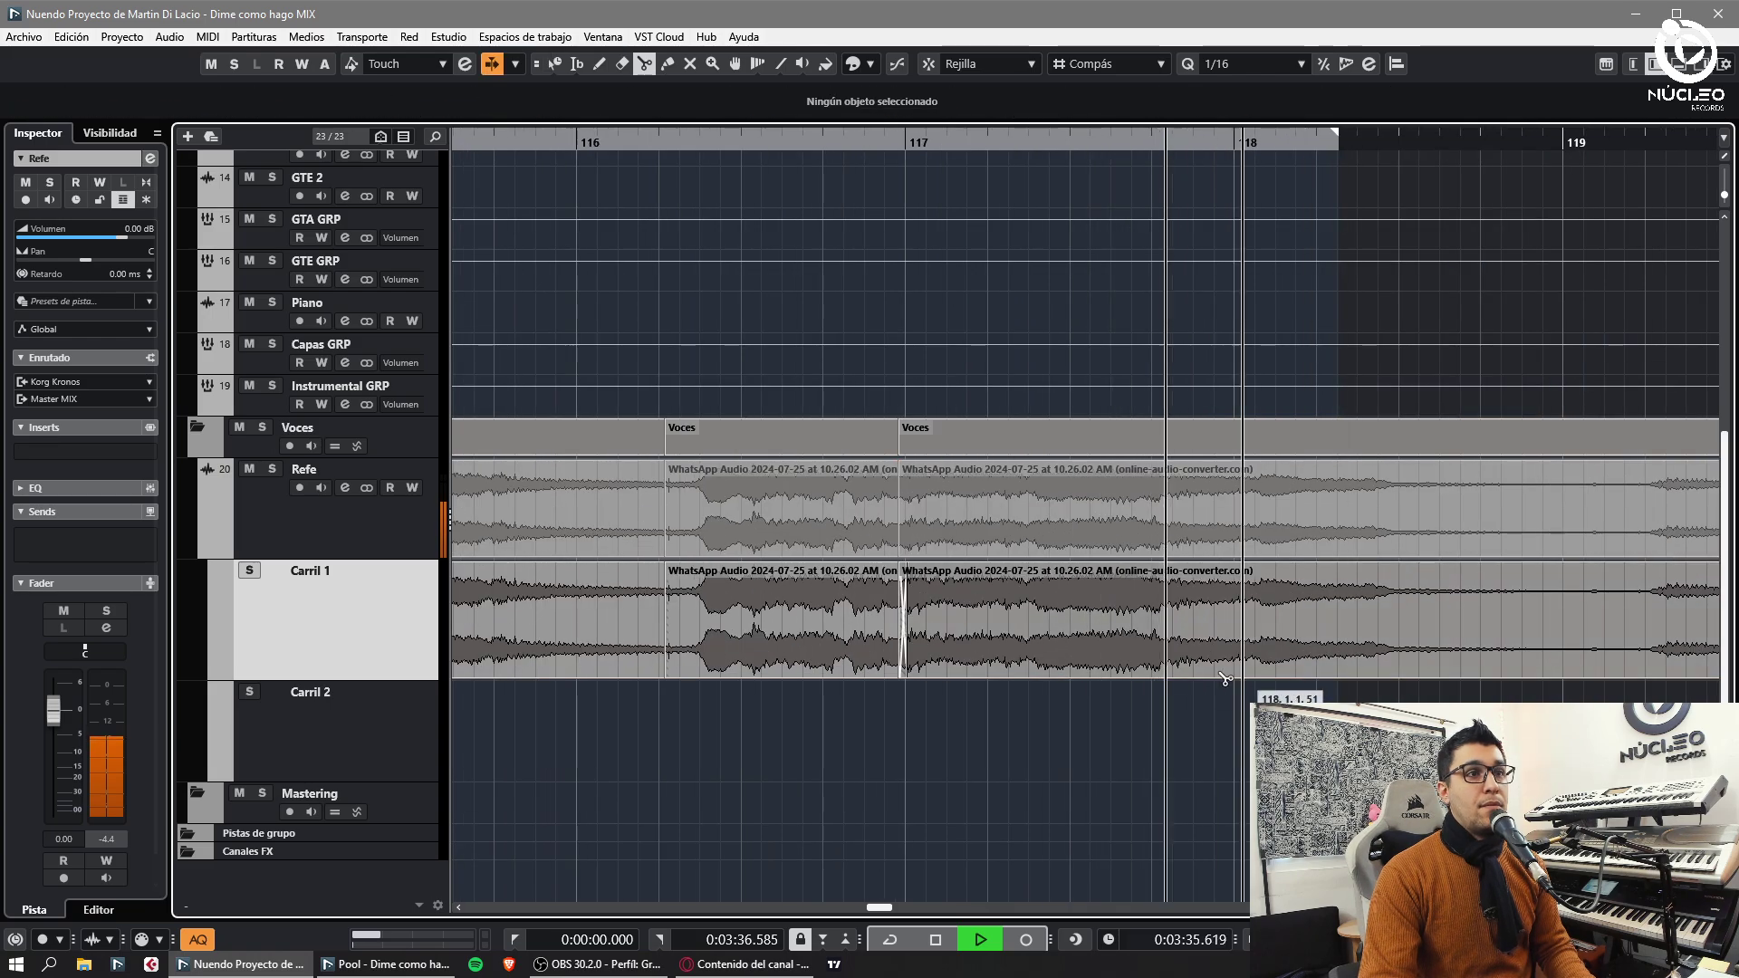
# - Split the Refe audio at about bar 118 and shortly before bar 119, and move the remaining tail to start at 120.3.2
pyautogui.press('g')
pyautogui.keyDown('alt'); pyautogui.click(1270, 671); pyautogui.keyUp('alt')
pyautogui.moveTo(1368, 658); pyautogui.dragTo(1444, 655)
pyautogui.click(1272, 690)
pyautogui.press('g')
pyautogui.press('g')
pyautogui.keyDown('alt'); pyautogui.click(1248, 666); pyautogui.keyUp('alt')
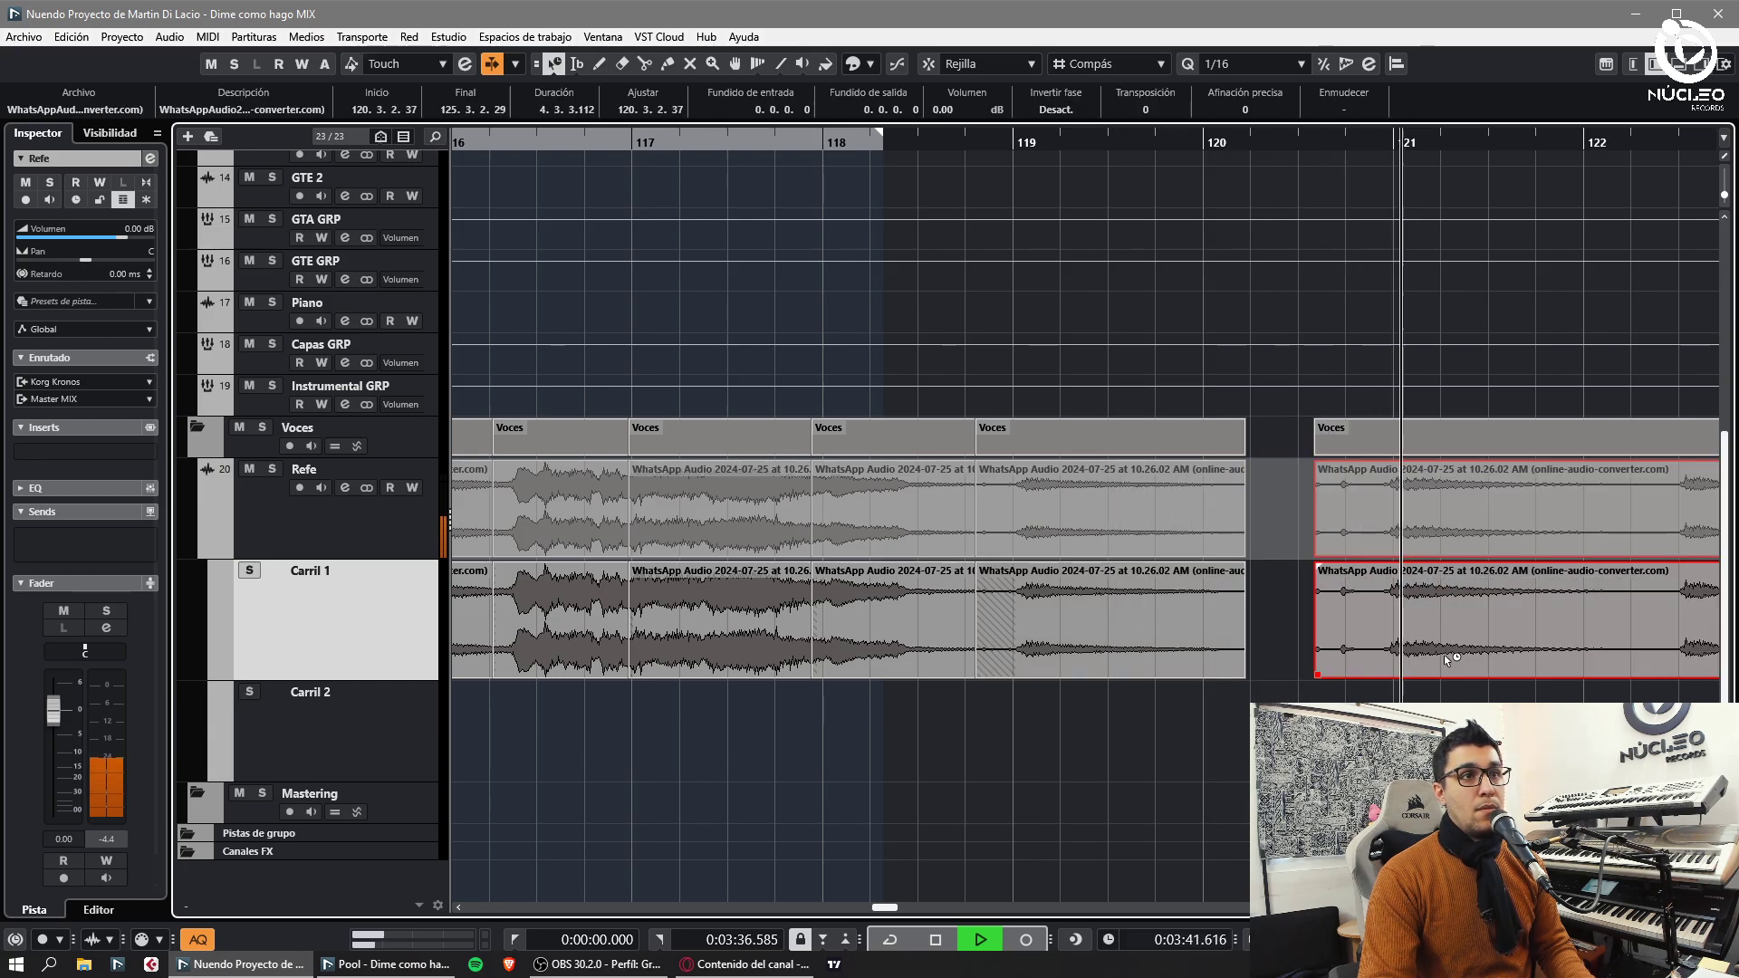
# - Split the Refe tail at about 120.4.3 and again between bars 122 and 123
pyautogui.click(1427, 692)
pyautogui.press('g')
pyautogui.press('g')
pyautogui.press('h')
pyautogui.keyDown('alt'); pyautogui.click(1252, 652); pyautogui.keyUp('alt')
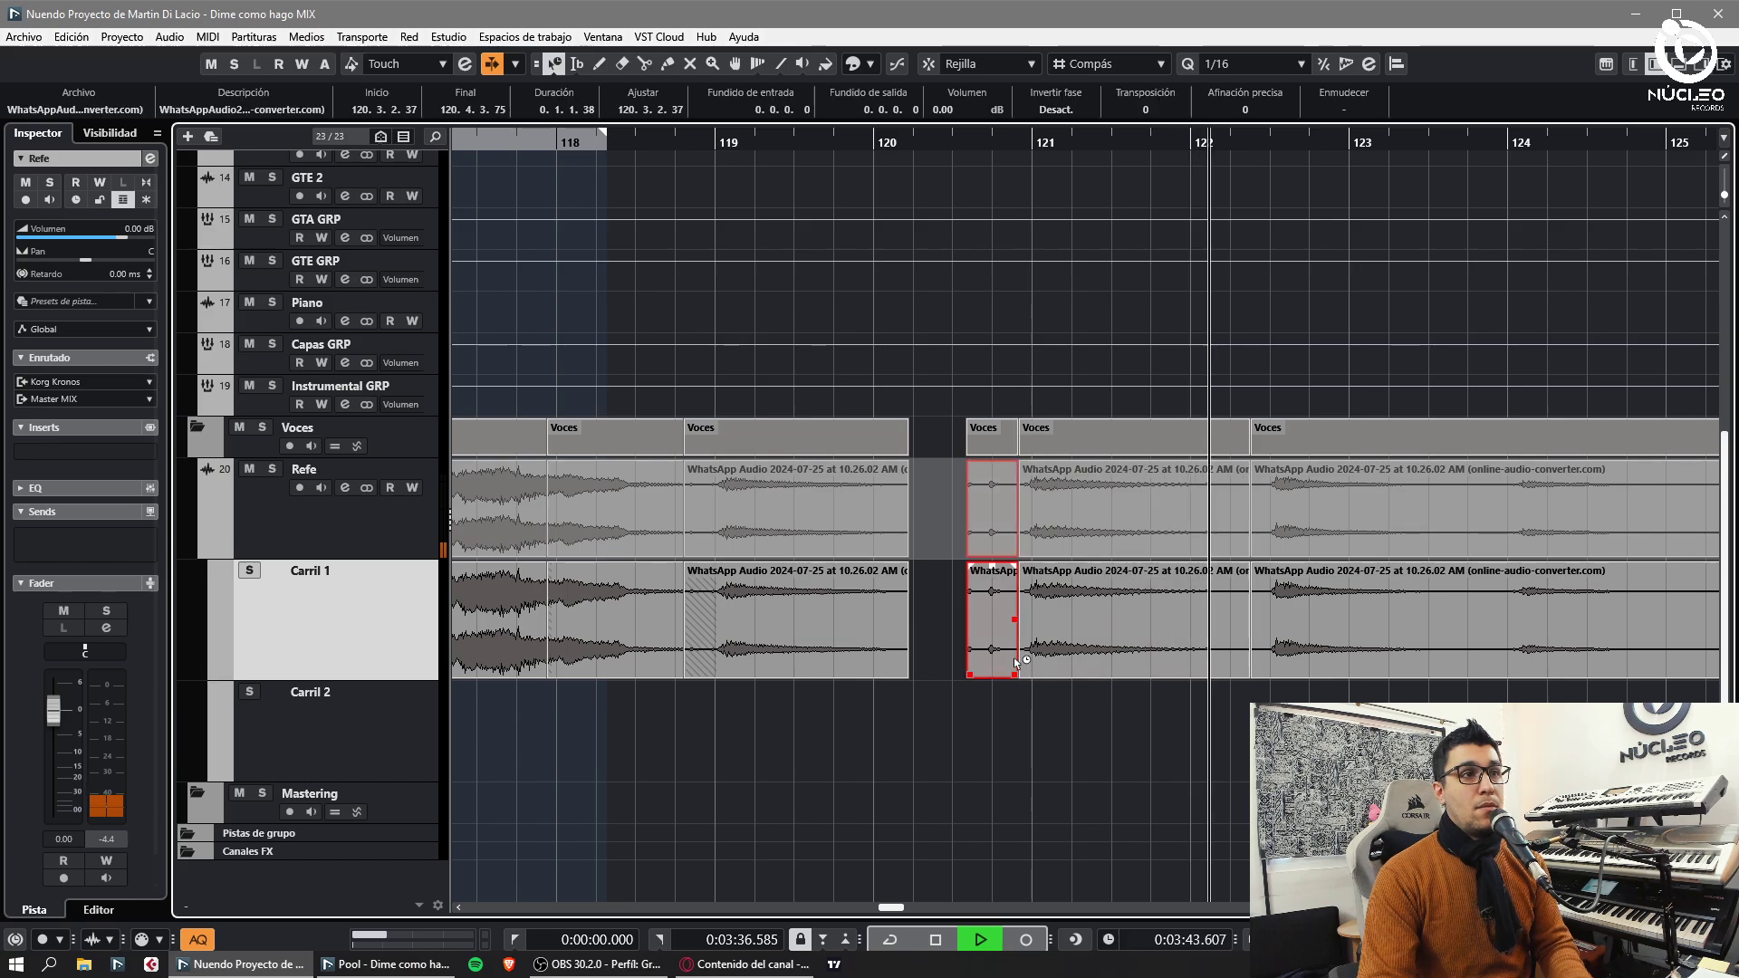
# - Separate the last Refe phrases after bar 122 and position the final one to start at 124.4.2
pyautogui.click(1392, 691)
pyautogui.moveTo(1395, 662); pyautogui.dragTo(1347, 681)
pyautogui.moveTo(1399, 672); pyautogui.dragTo(1408, 670)
pyautogui.press('g')
pyautogui.press('g')
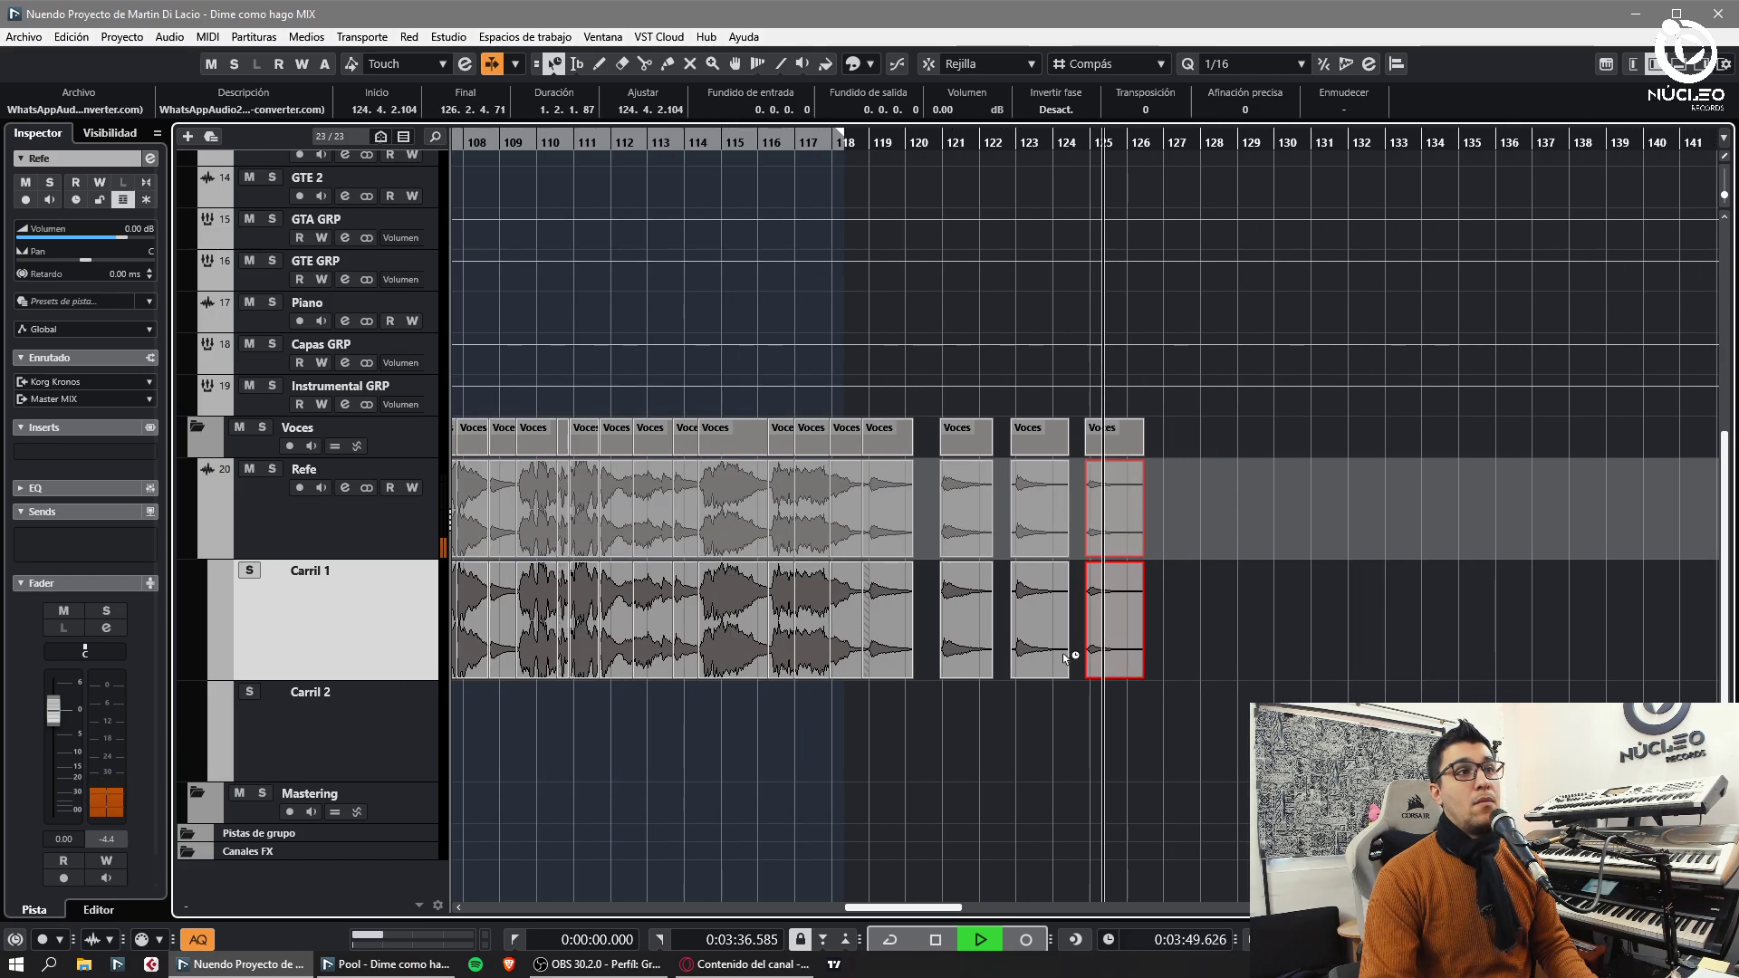
# - Extend the locator range past bar 127 and hide the Refe track's lanes with playback returned to the start
pyautogui.moveTo(1203, 159); pyautogui.dragTo(1203, 158)
pyautogui.press('space')
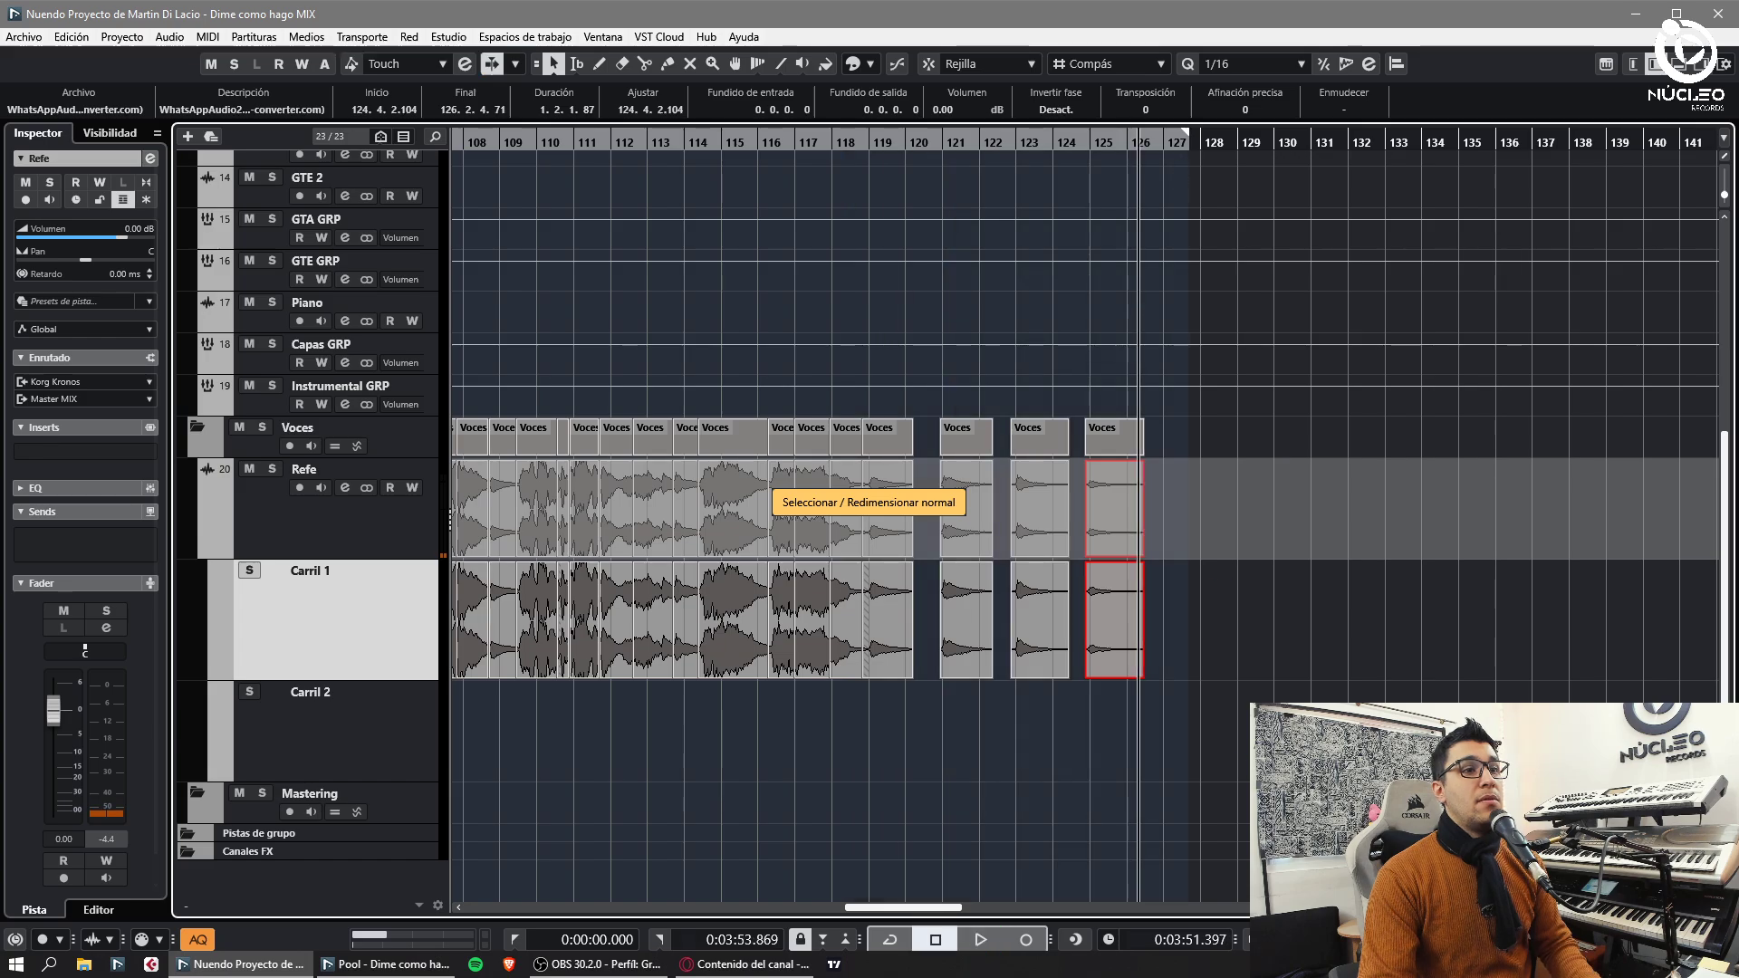
pyautogui.press('KP_Decimal')
pyautogui.click(619, 713)
pyautogui.press('h')
pyautogui.press('h')
pyautogui.doubleClick(306, 481)
pyautogui.scroll(5, 306, 485)
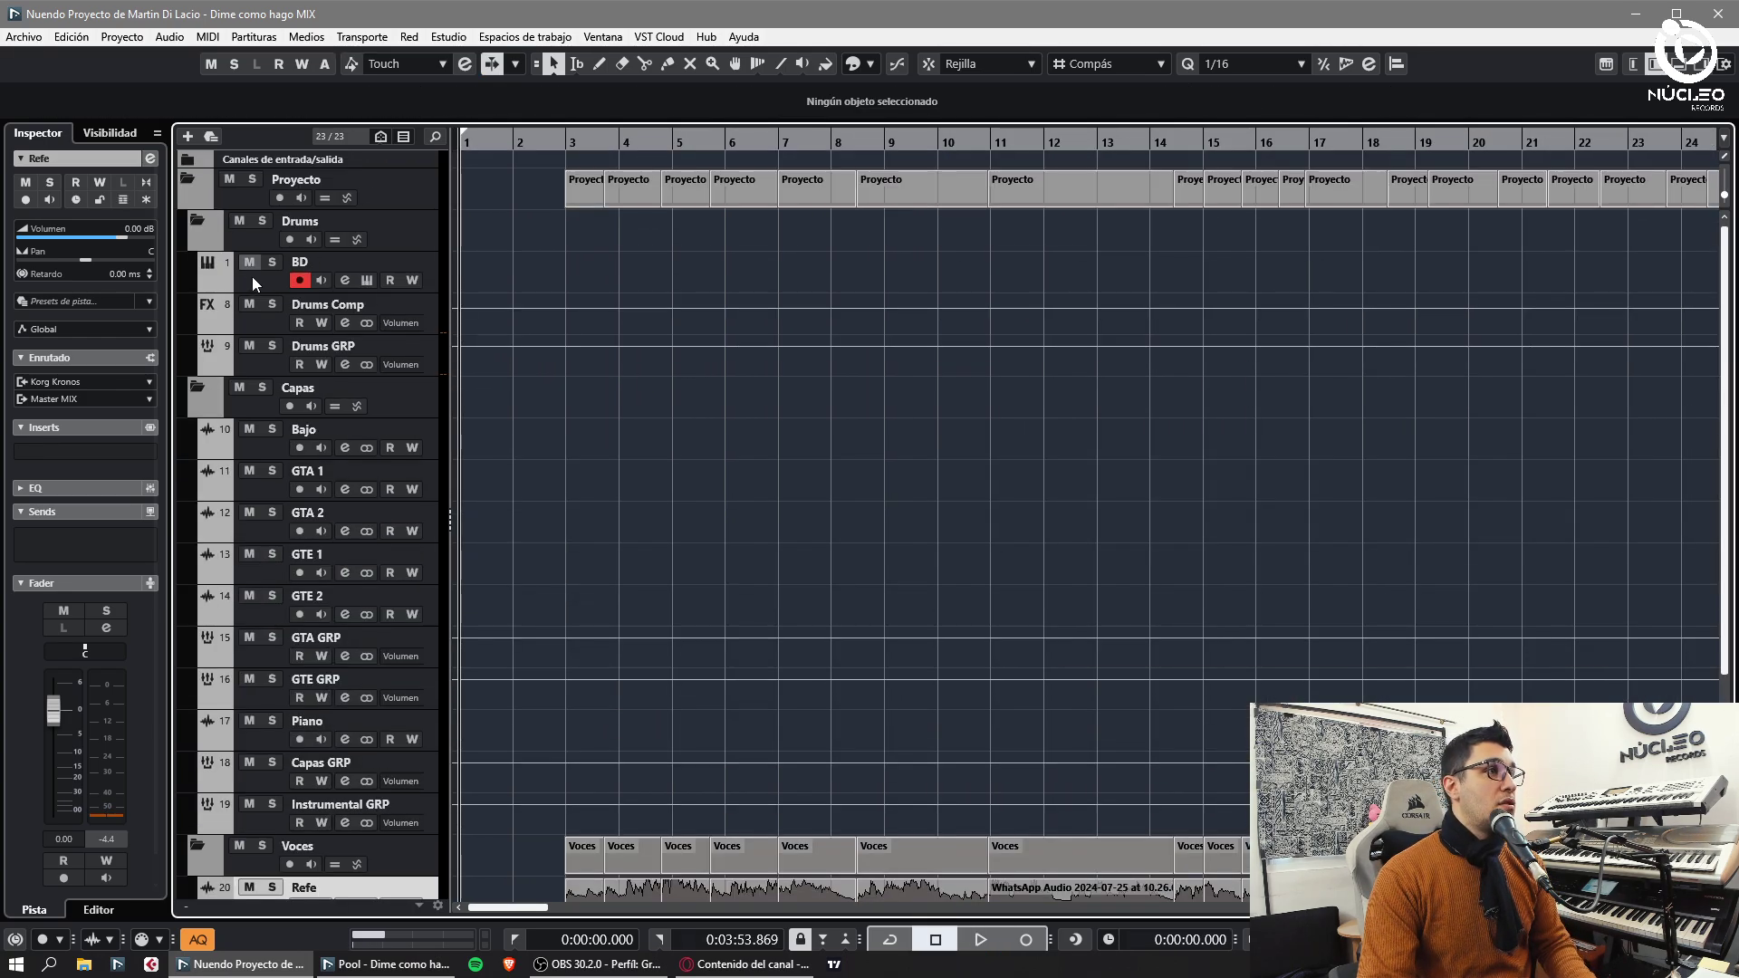
# - Select the BD track, audition the project's opening bars and return to the project start
pyautogui.click(252, 275)
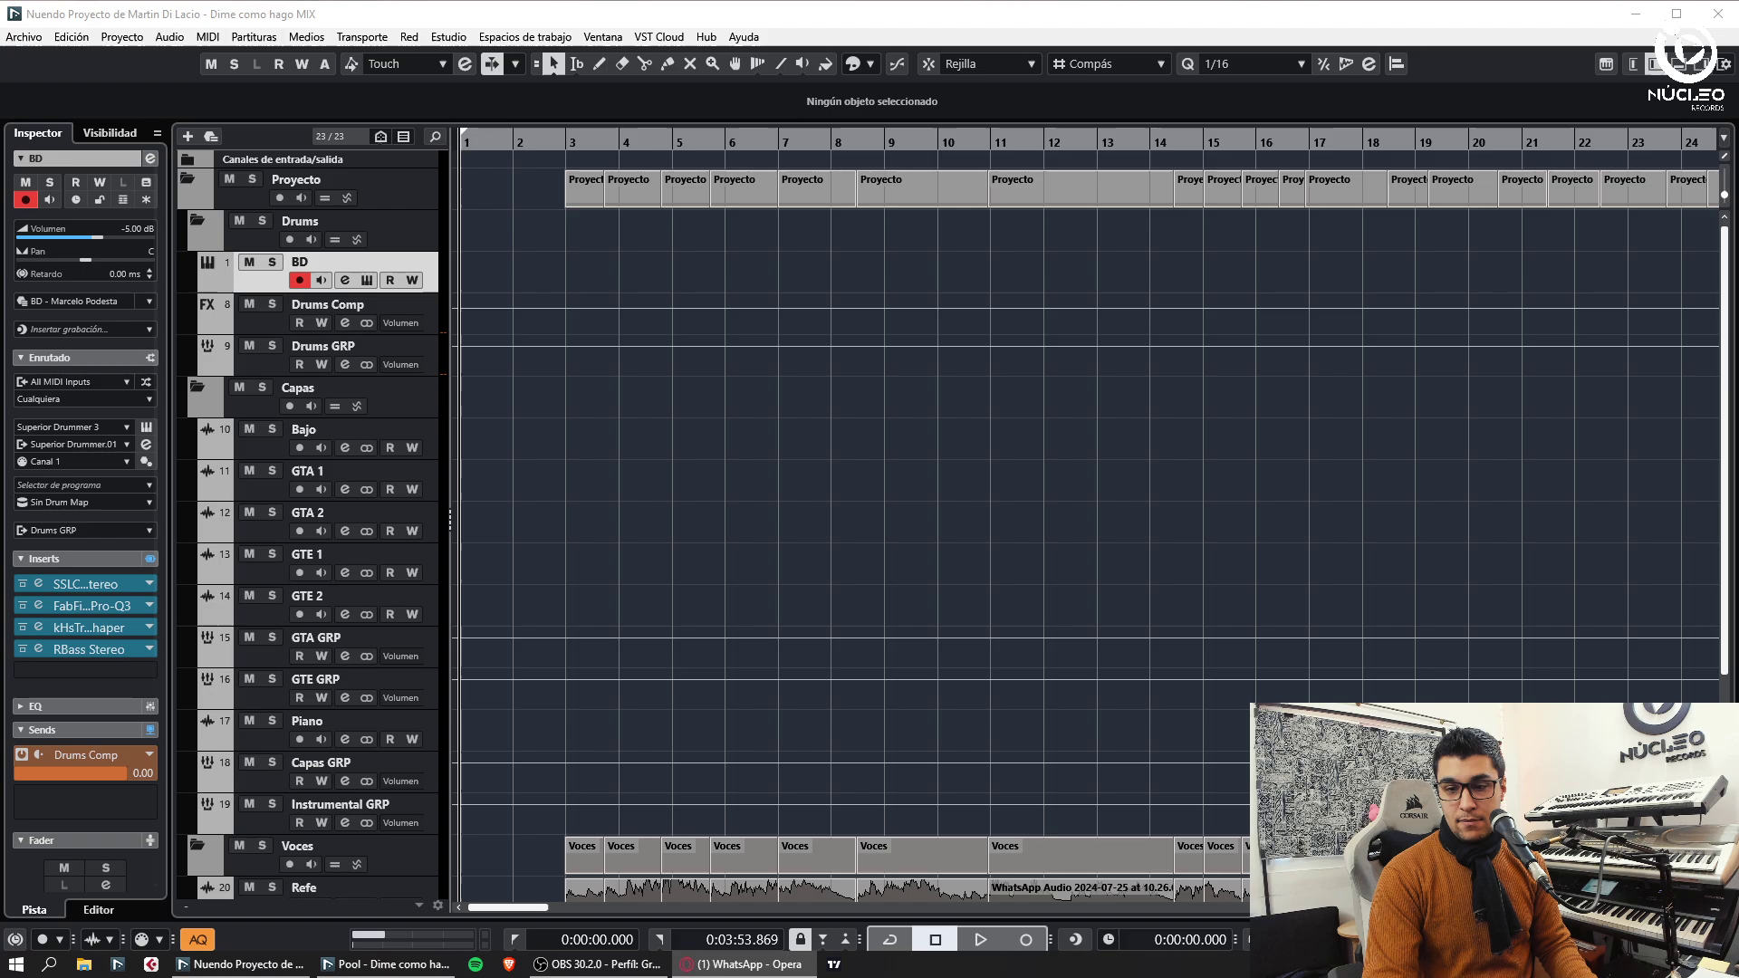
pyautogui.click(906, 691)
pyautogui.press('g')
pyautogui.press('h')
pyautogui.click(808, 546)
pyautogui.scroll(-5, 516, 592)
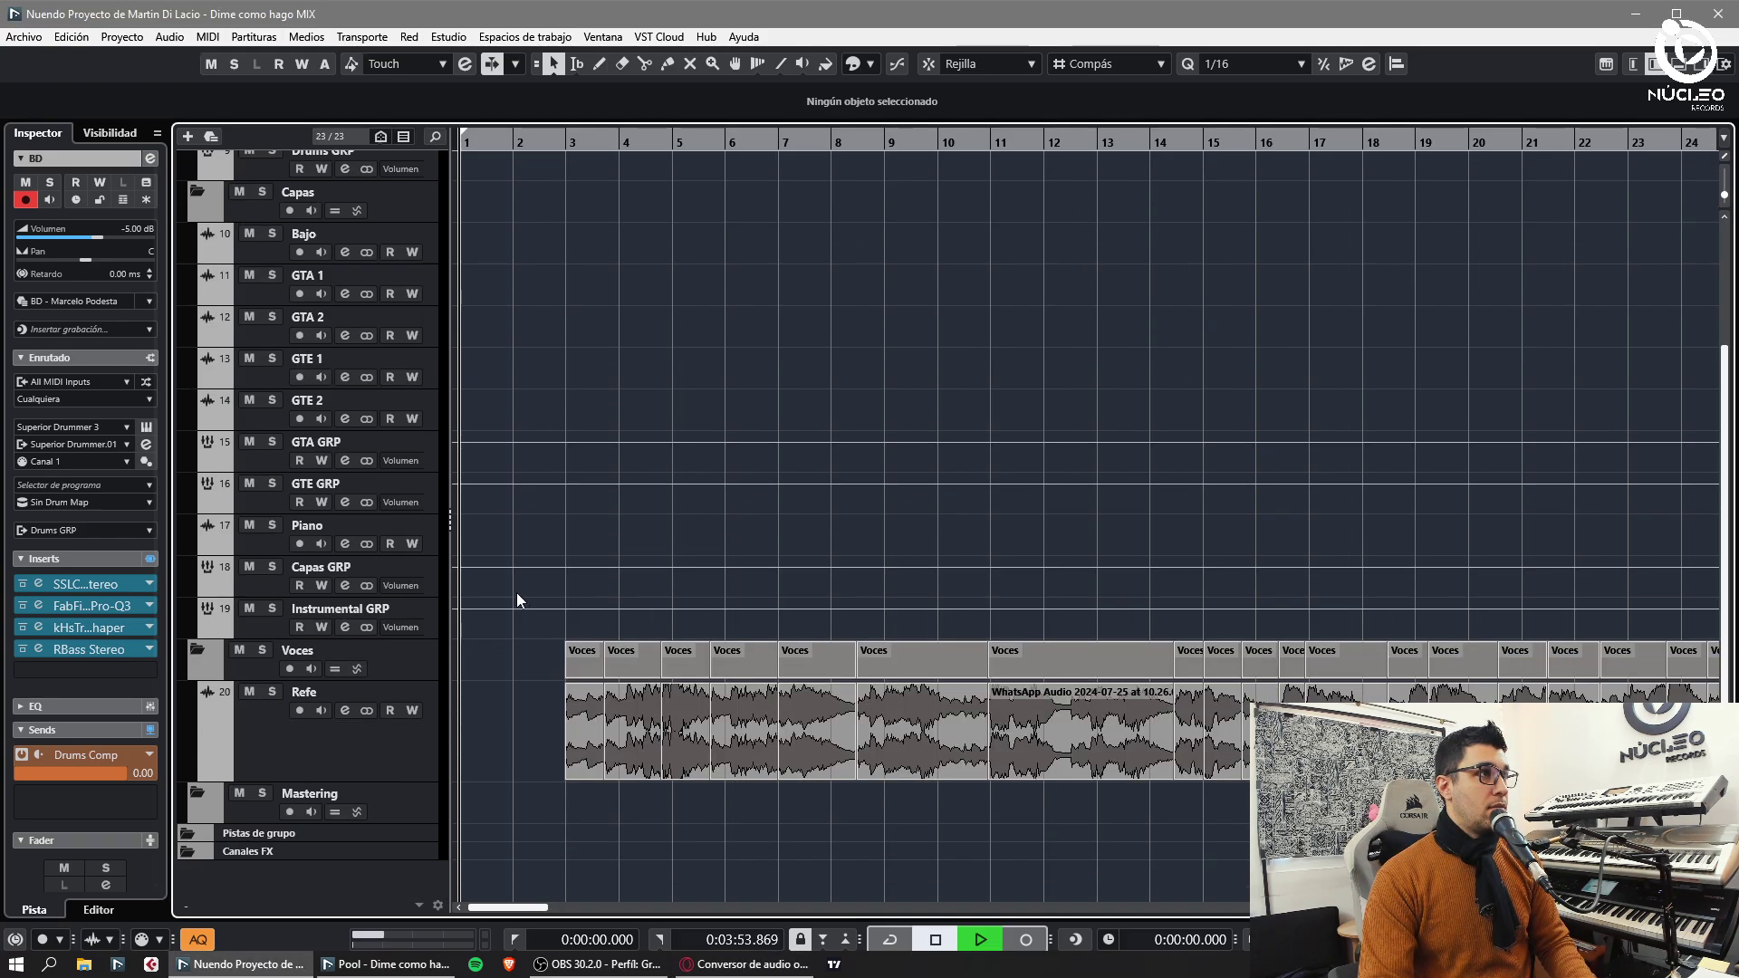
pyautogui.scroll(5, 516, 593)
pyautogui.press('space')
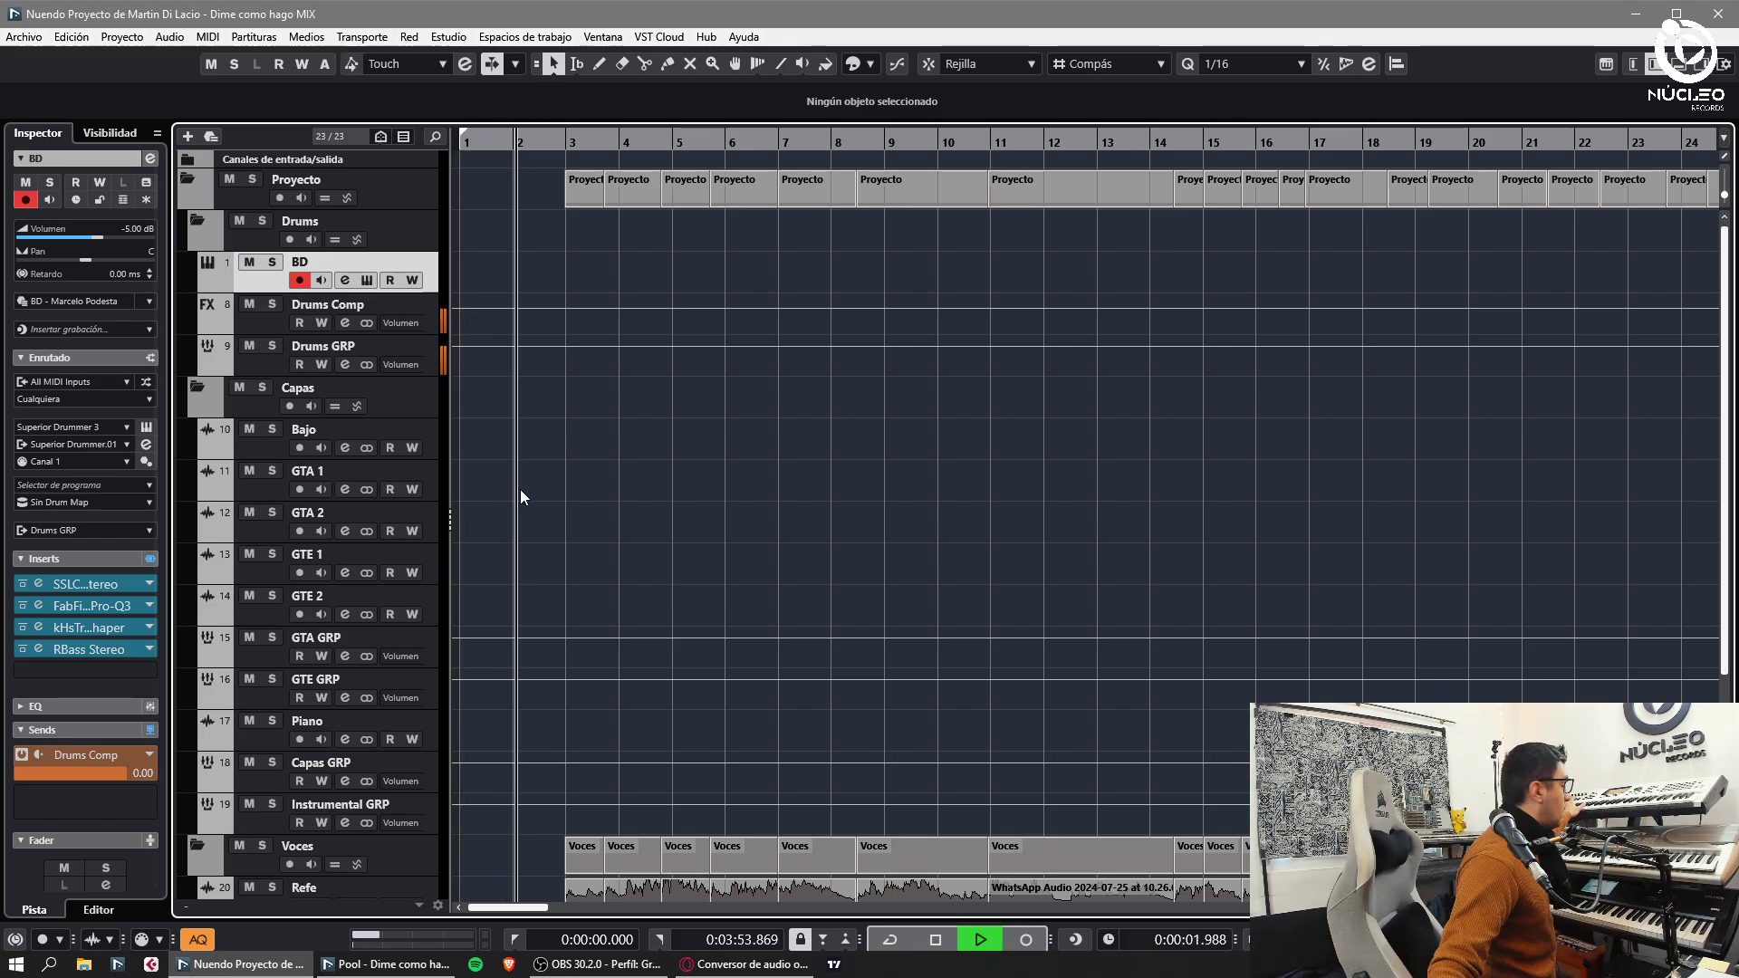
pyautogui.scroll(-5, 520, 493)
pyautogui.scroll(5, 537, 502)
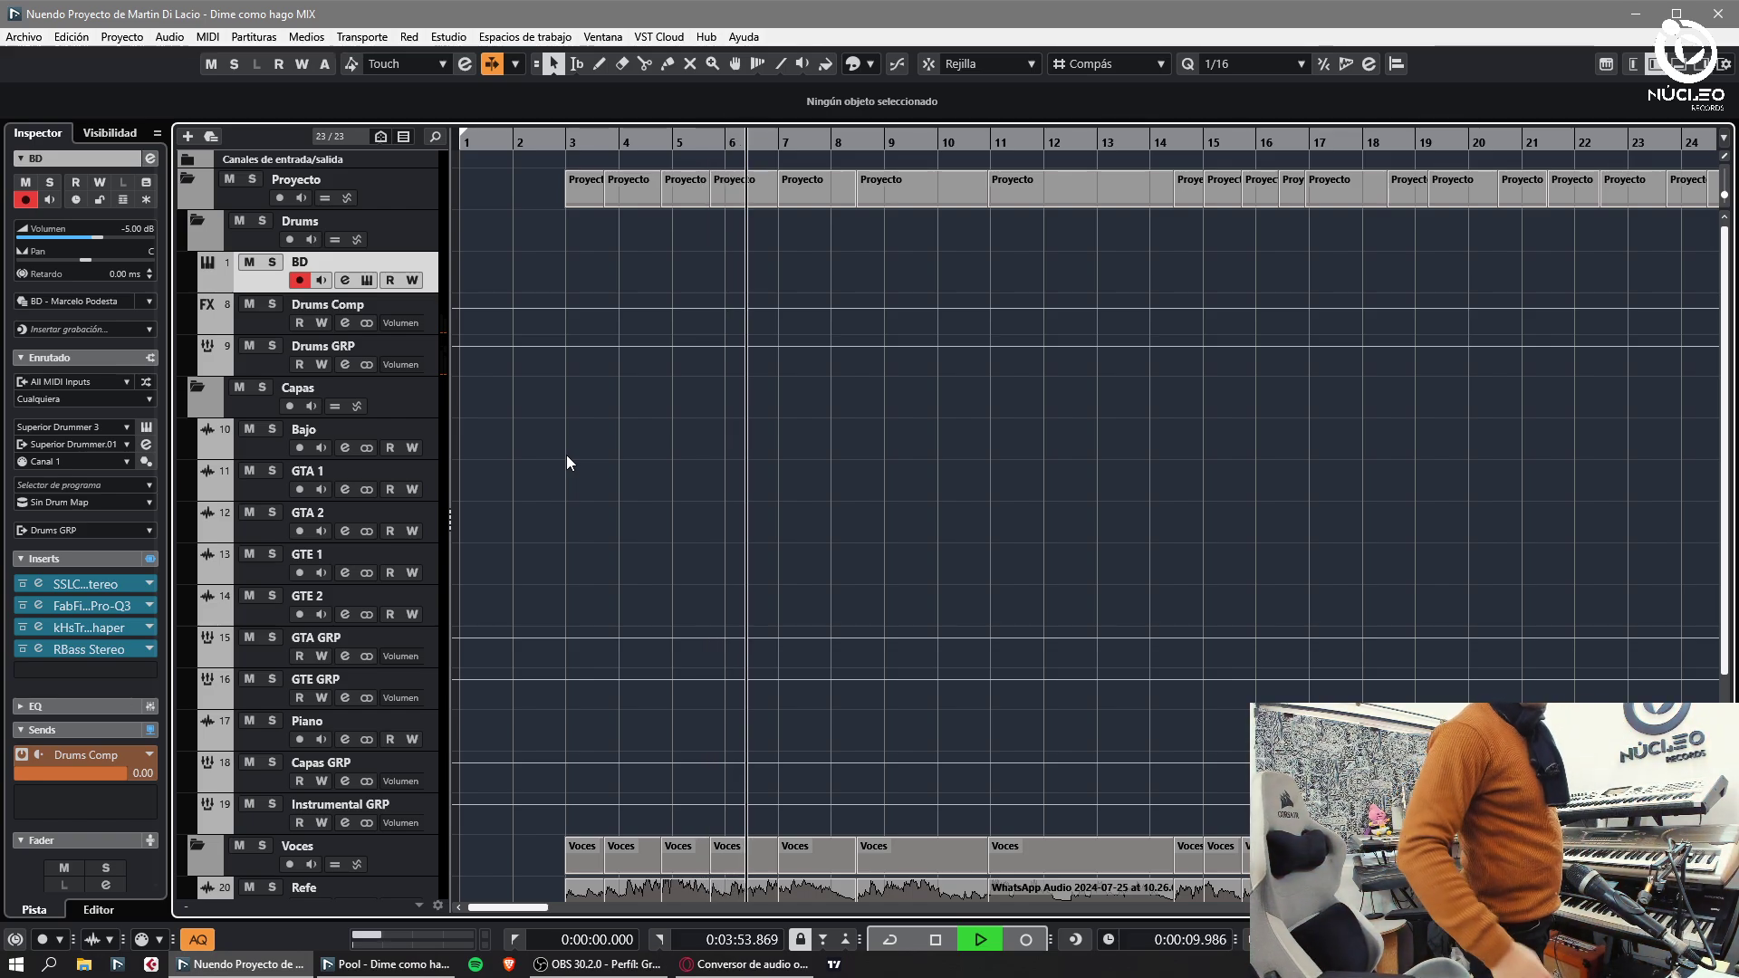
pyautogui.press('space')
pyautogui.press('Home')
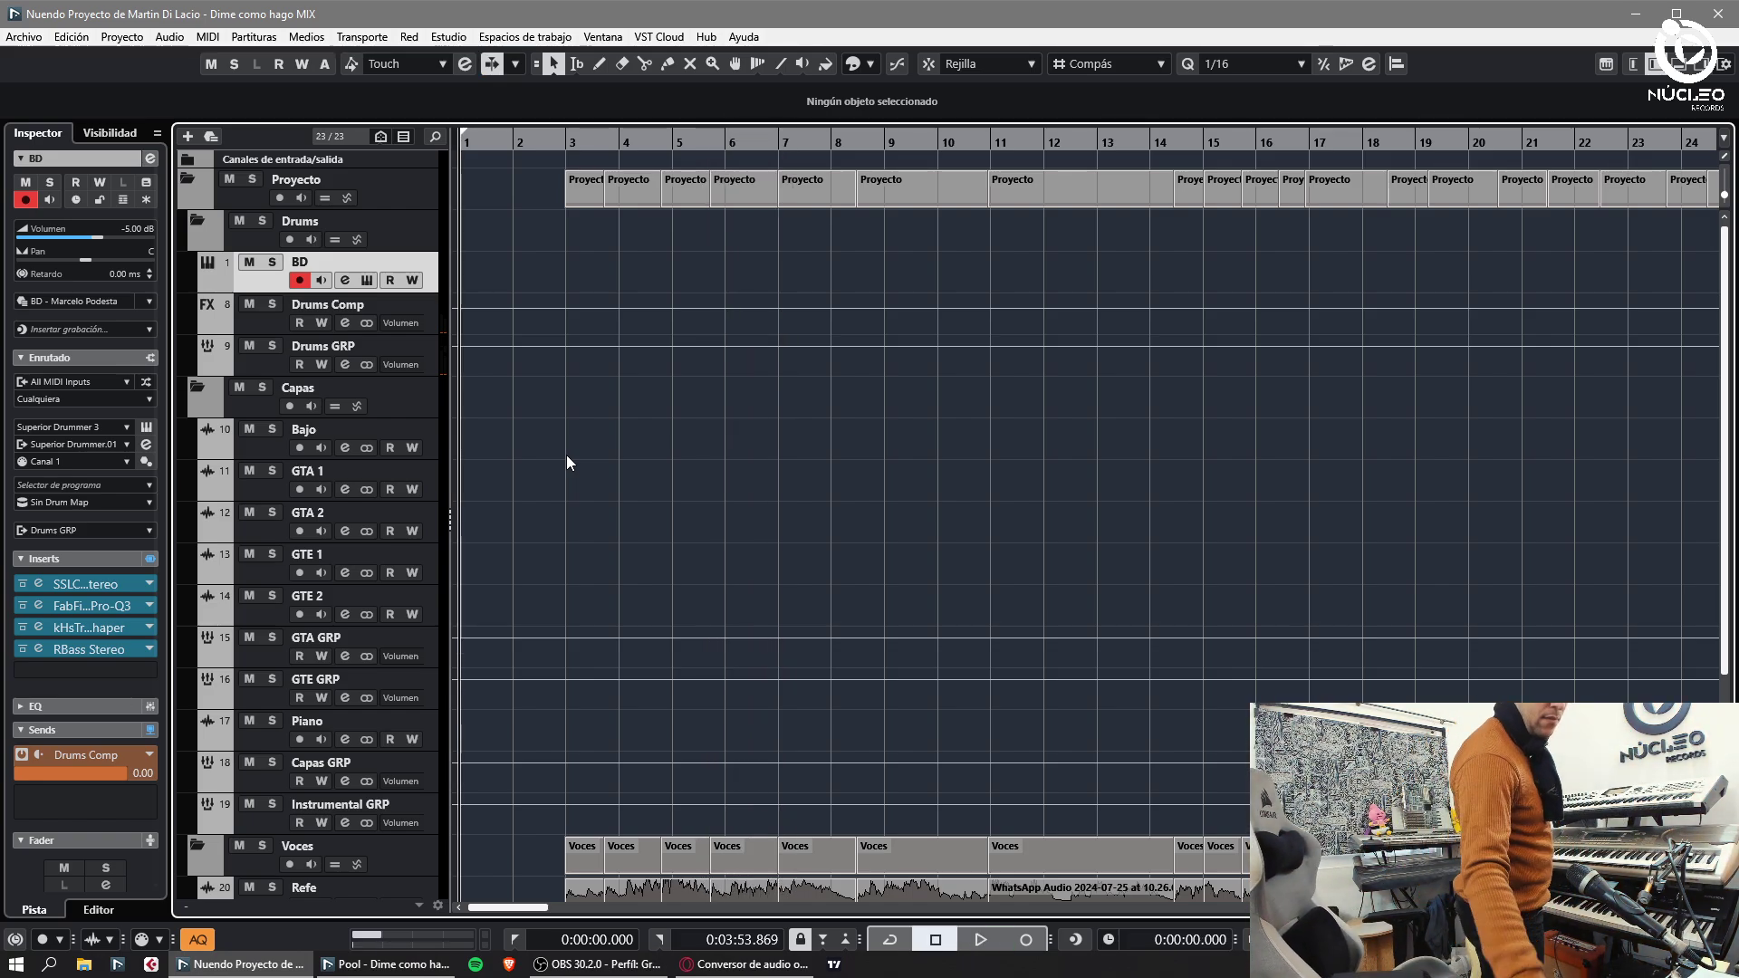
# - Record a first MIDI drum take on the BD track from the project start
pyautogui.press('KP_Multiply')
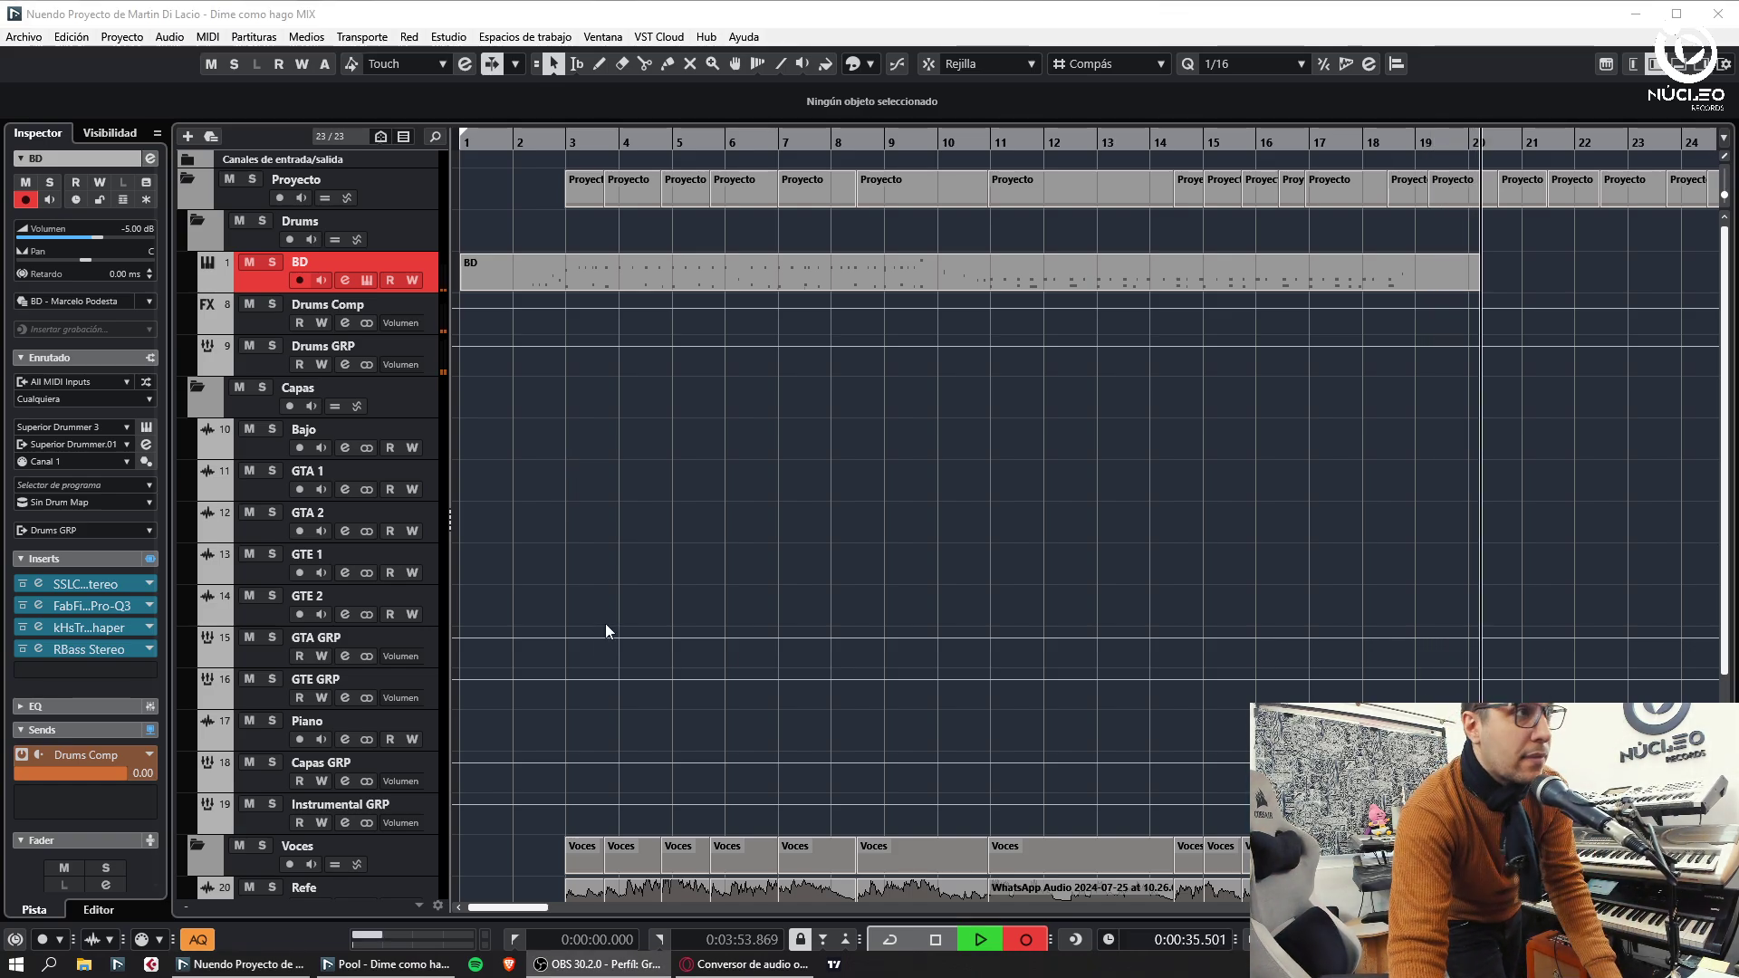
pyautogui.scroll(-3, 427, 487)
# - Stop recording and set the Refe track's volume to -8.00 dB
pyautogui.click(390, 743)
pyautogui.press('space')
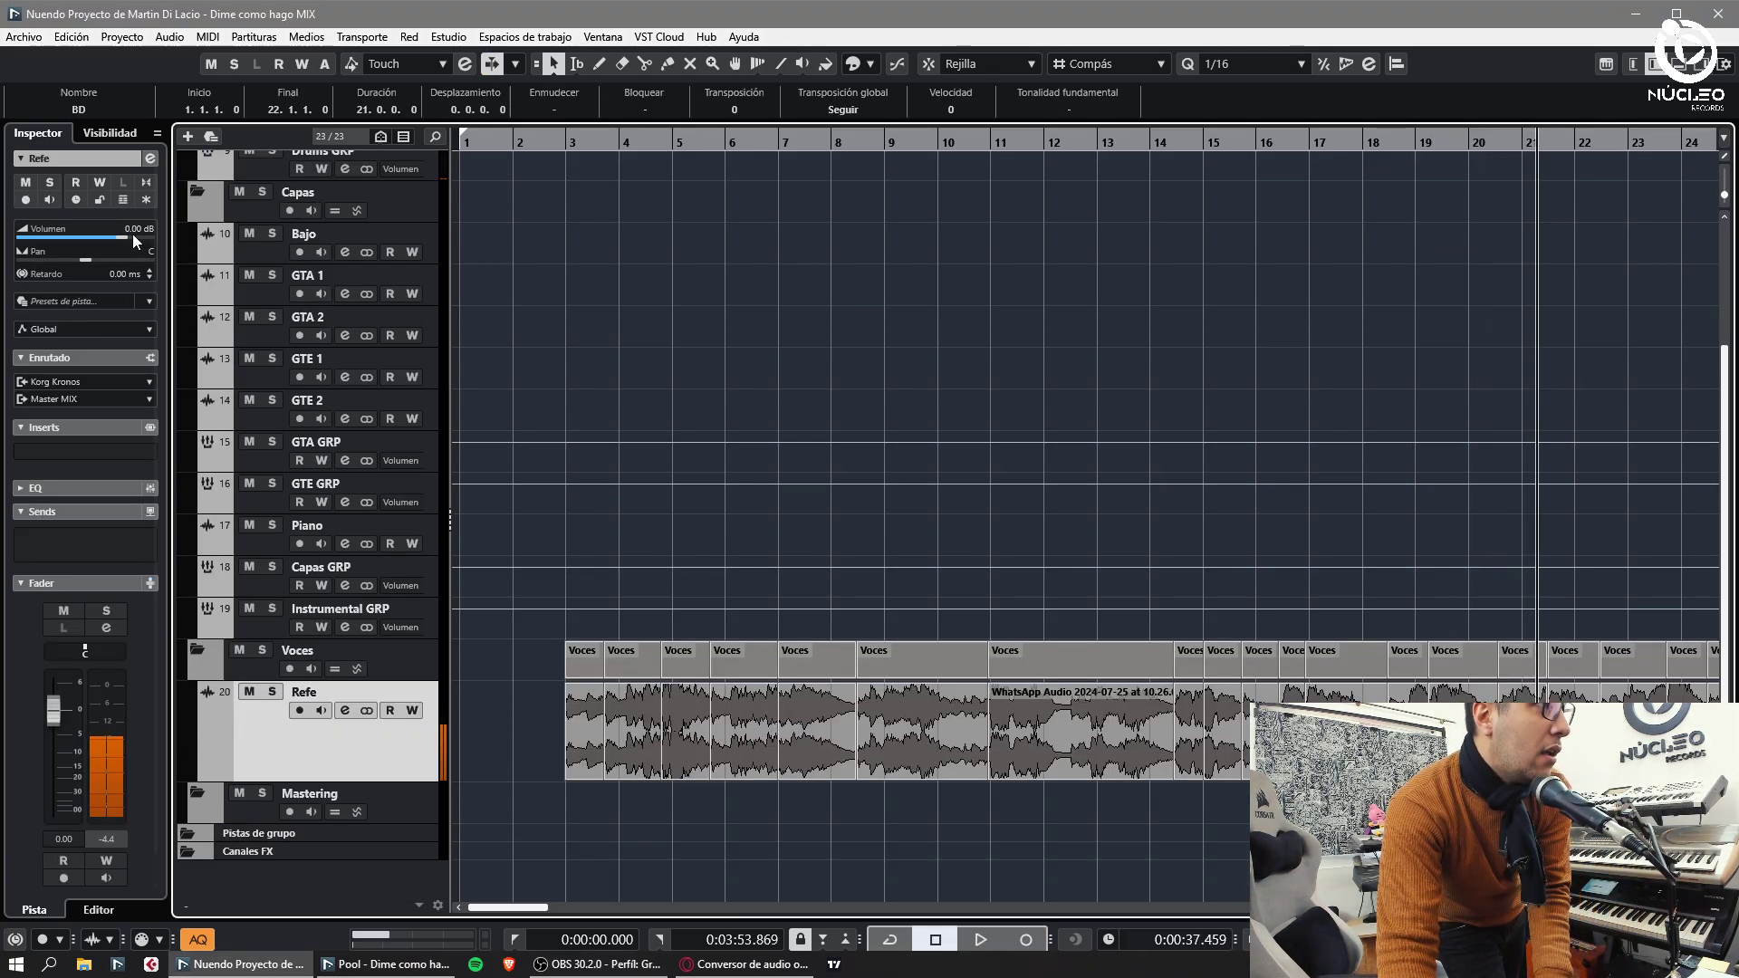
pyautogui.click(133, 231)
pyautogui.press('KP_Subtract')
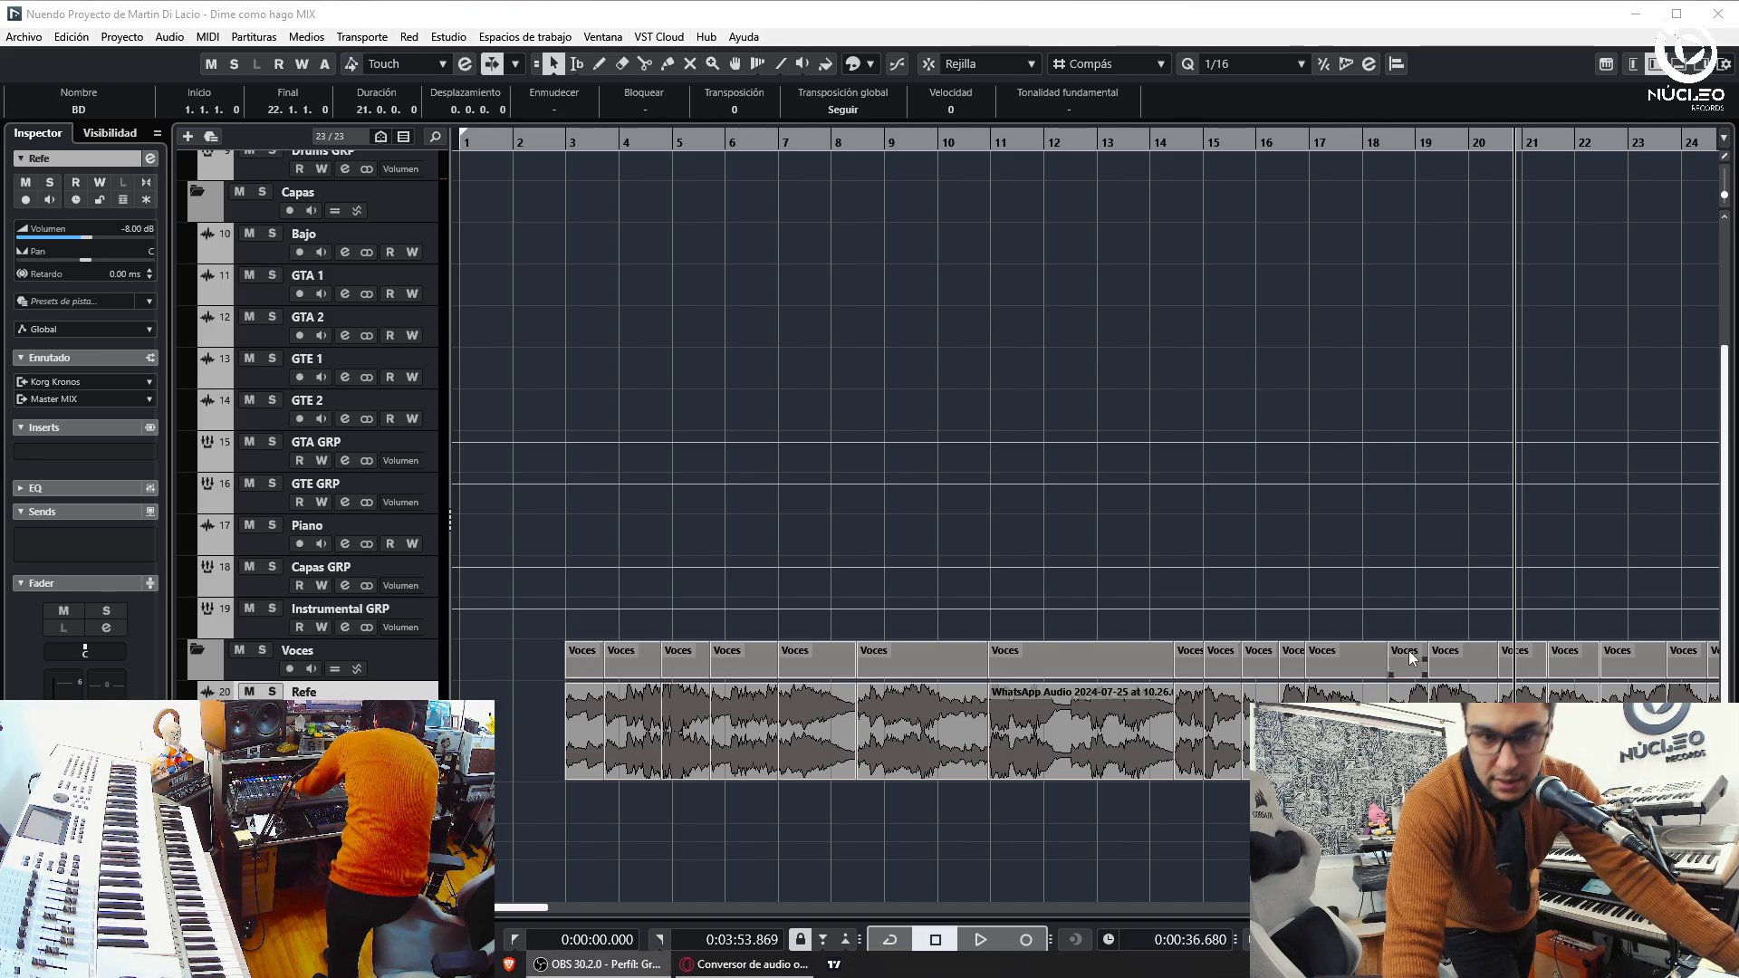
# - Delete the first BD take and record a new MIDI drum take from the project start to about bar 21
pyautogui.click(693, 251)
pyautogui.scroll(4, 699, 302)
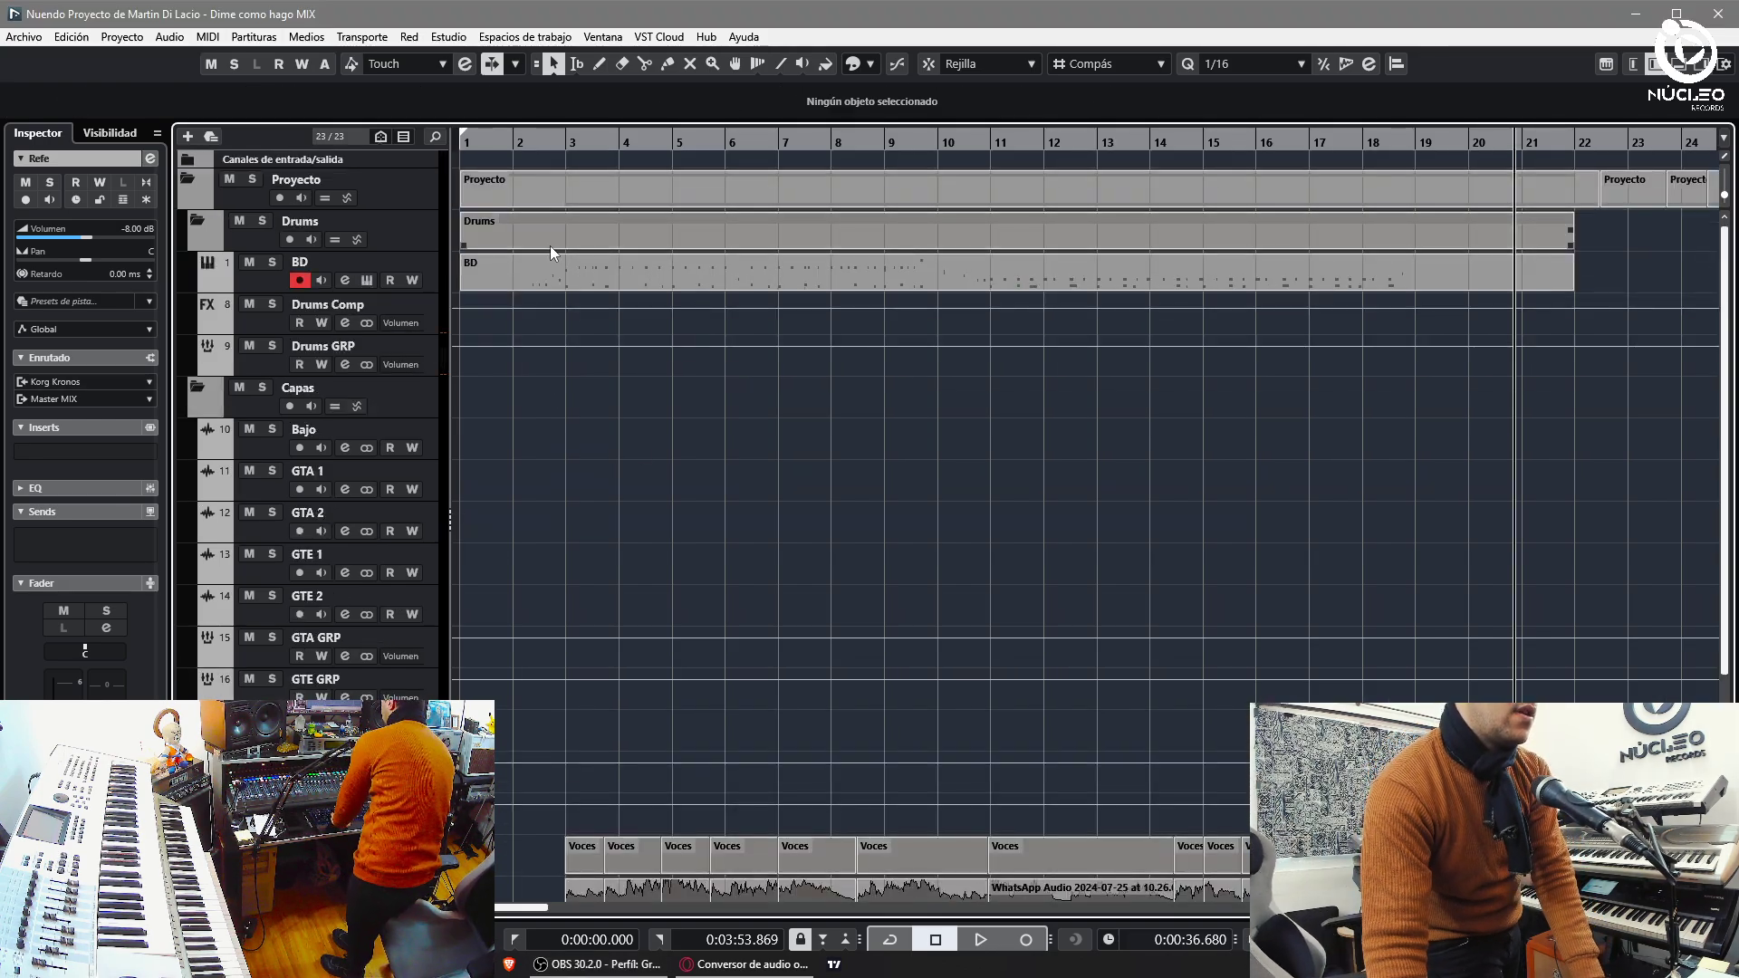
pyautogui.click(567, 263)
pyautogui.press('Delete')
pyautogui.press('KP_Decimal')
pyautogui.press('KP_Multiply')
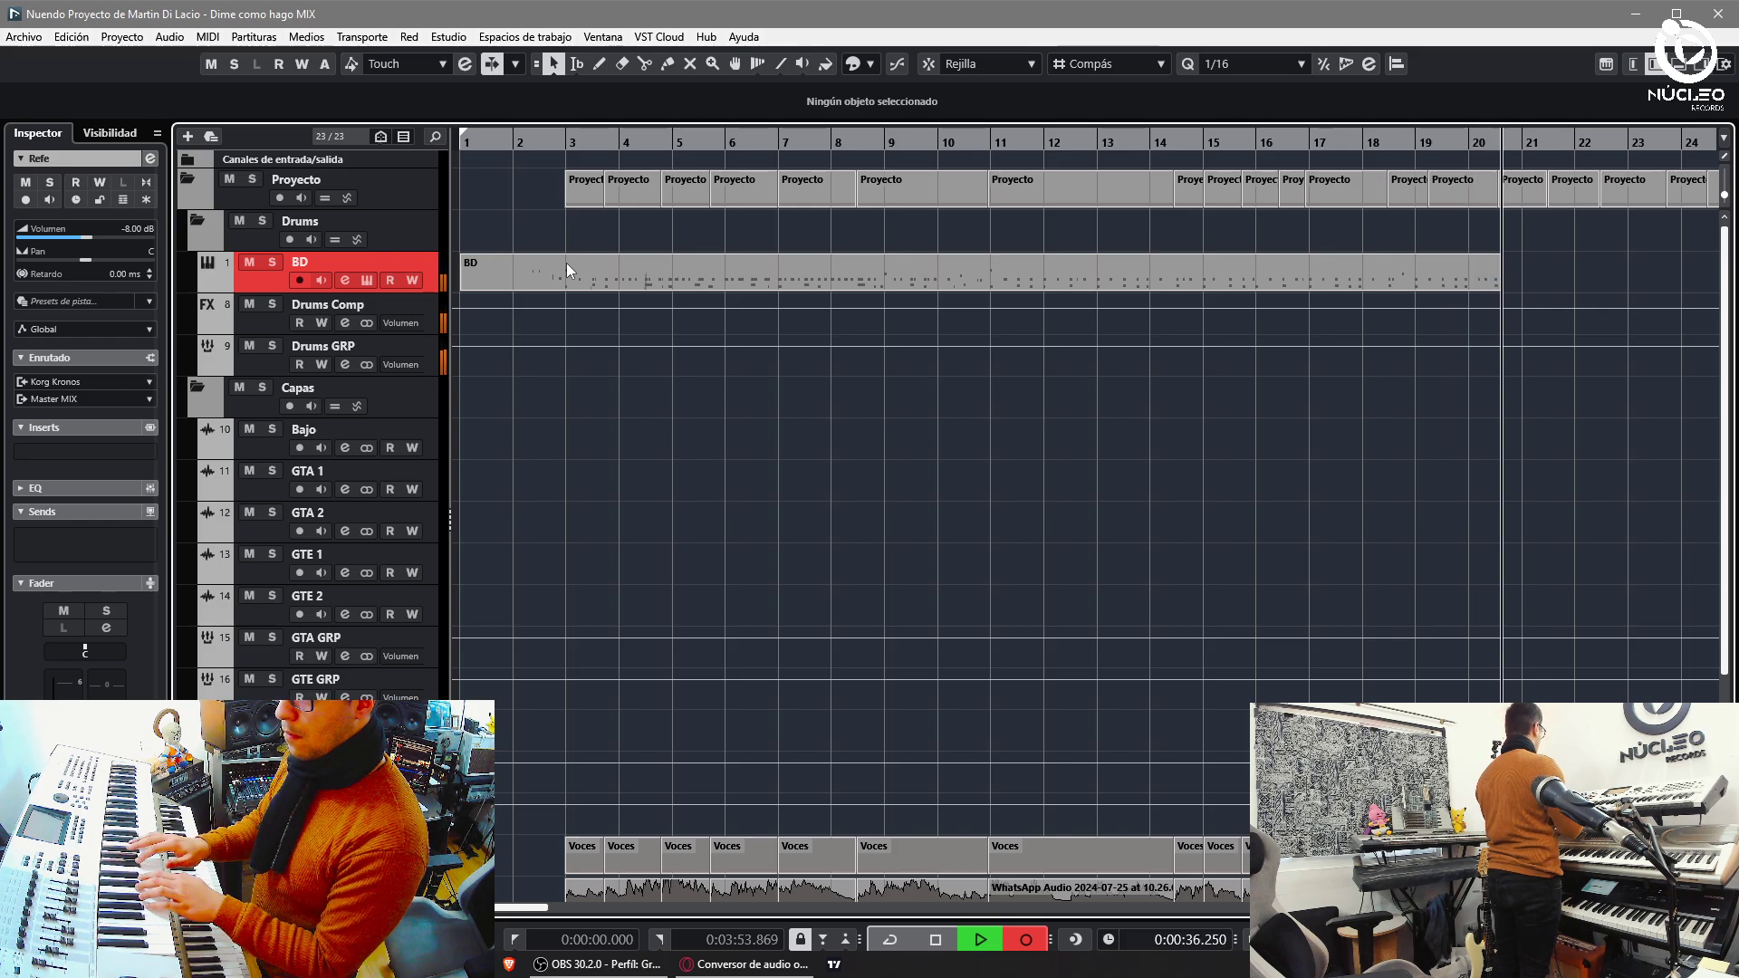
pyautogui.press('space')
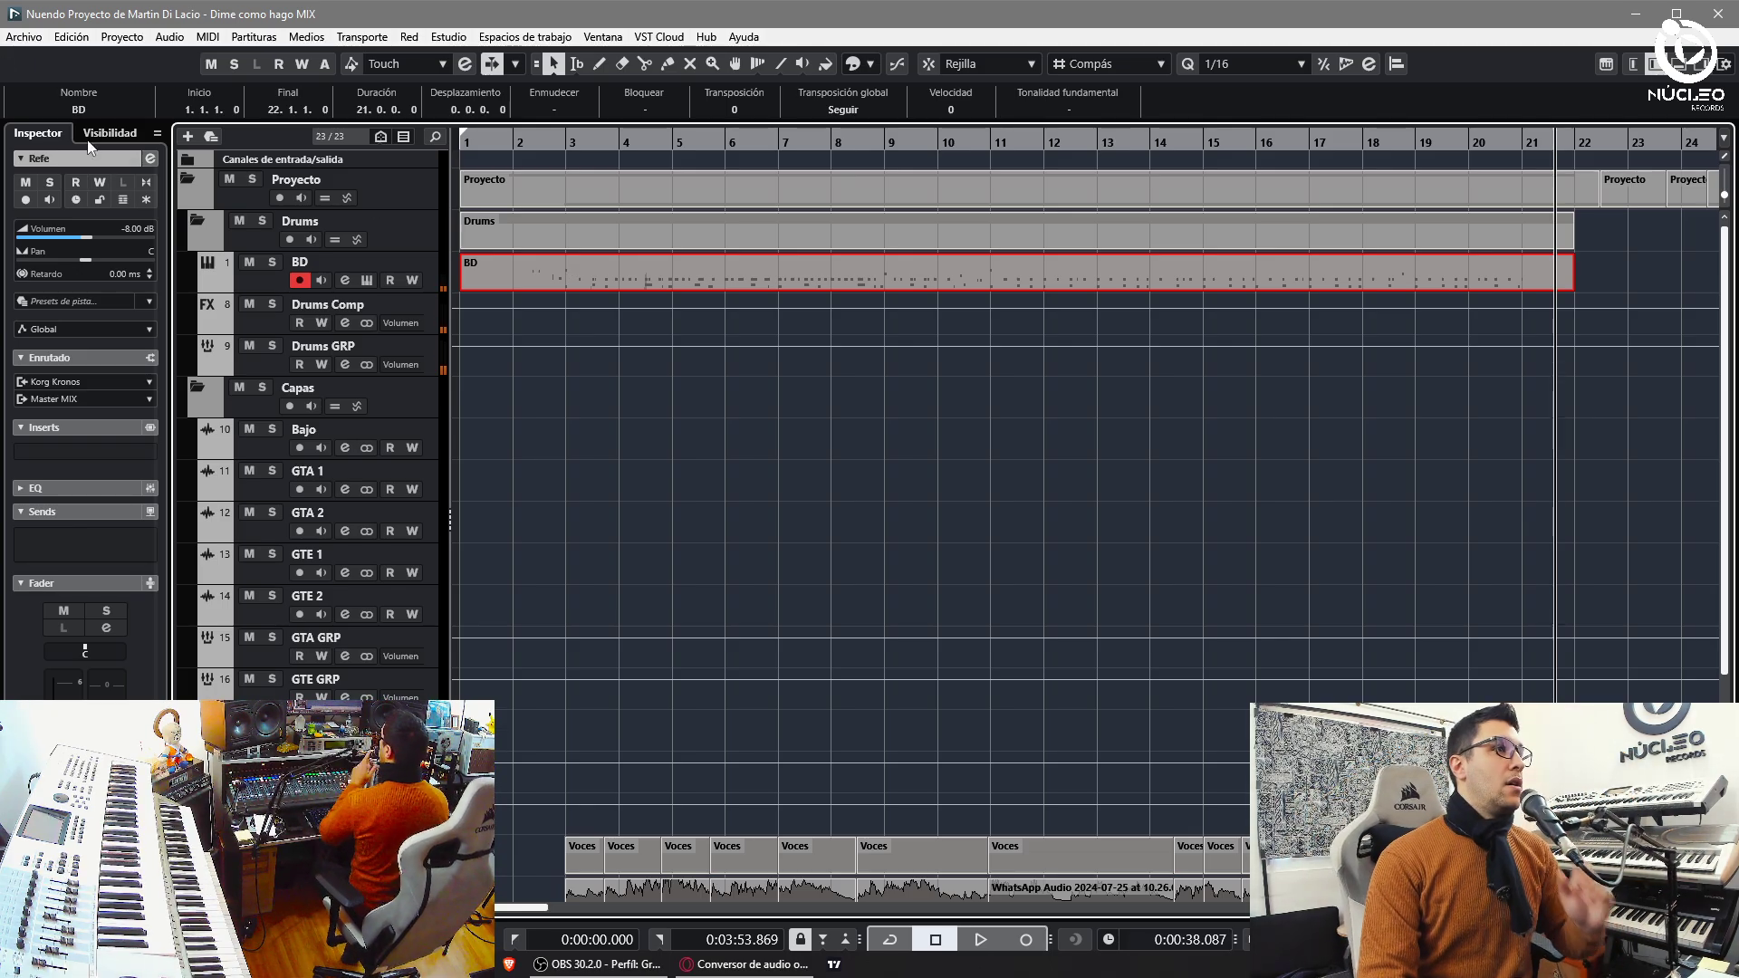
# - Split the recorded BD part at bar 3 with snap on and enlarge the BD track's height
pyautogui.click(539, 142)
pyautogui.press('space')
pyautogui.press('h')
pyautogui.press('h')
pyautogui.press('h')
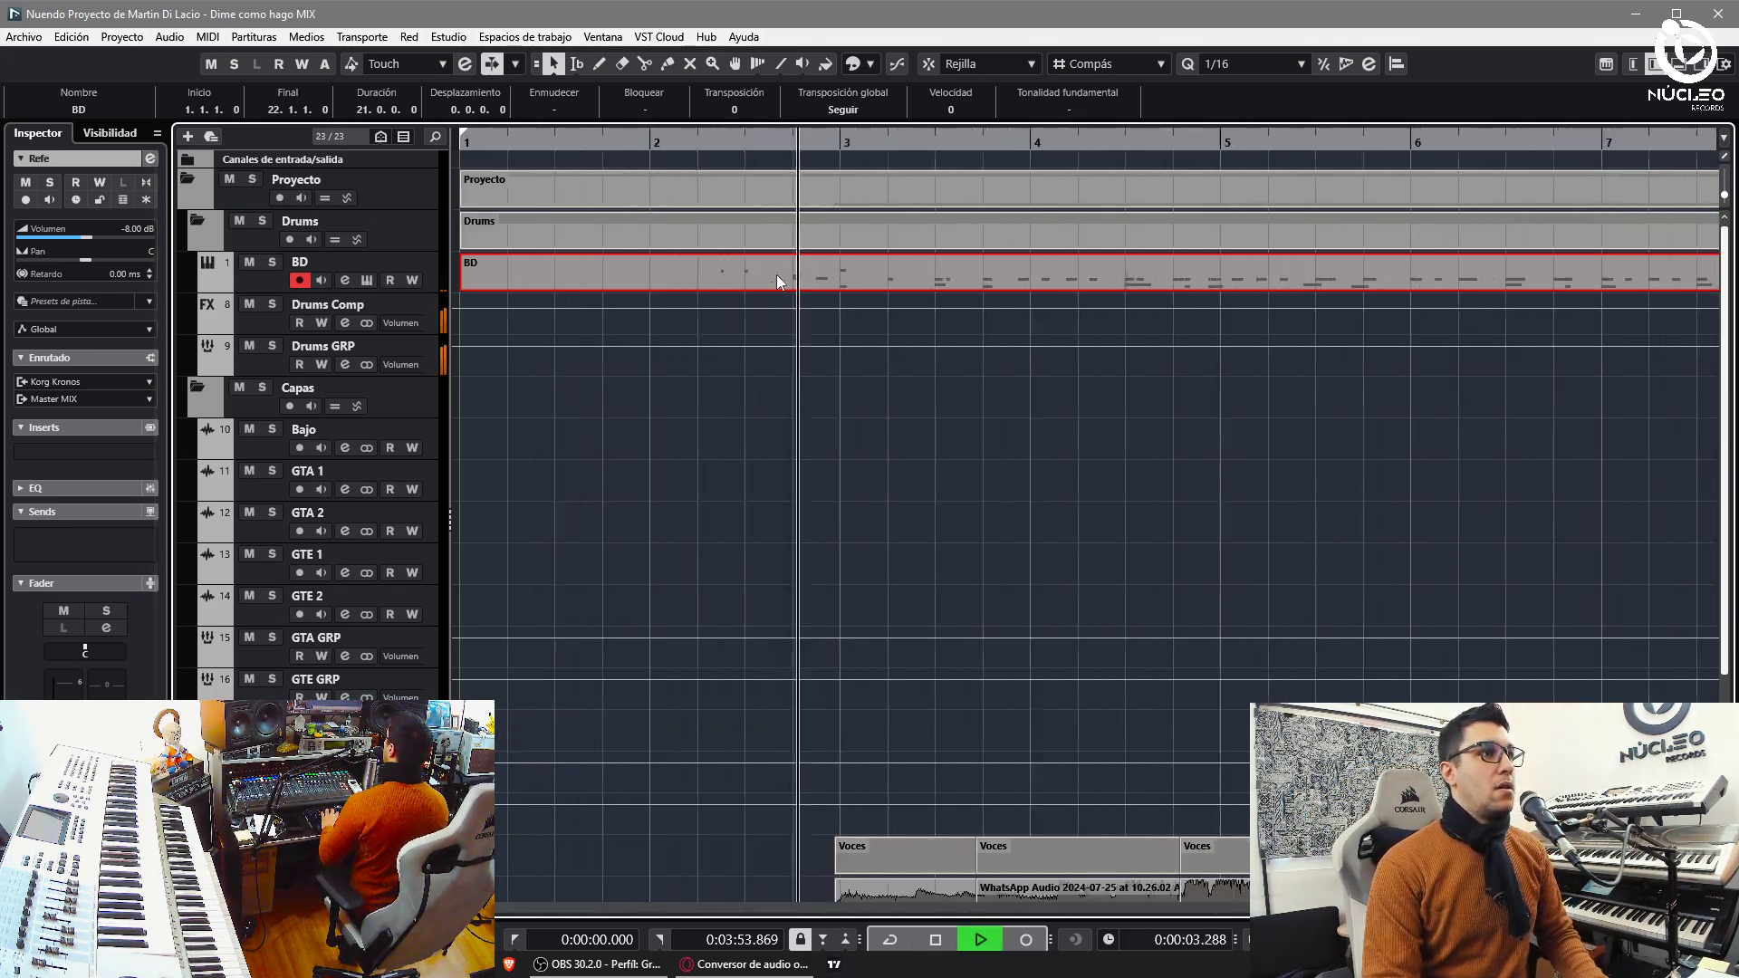
pyautogui.press('j')
pyautogui.keyDown('alt'); pyautogui.click(849, 284); pyautogui.keyUp('alt')
pyautogui.click(365, 265)
pyautogui.press('h')
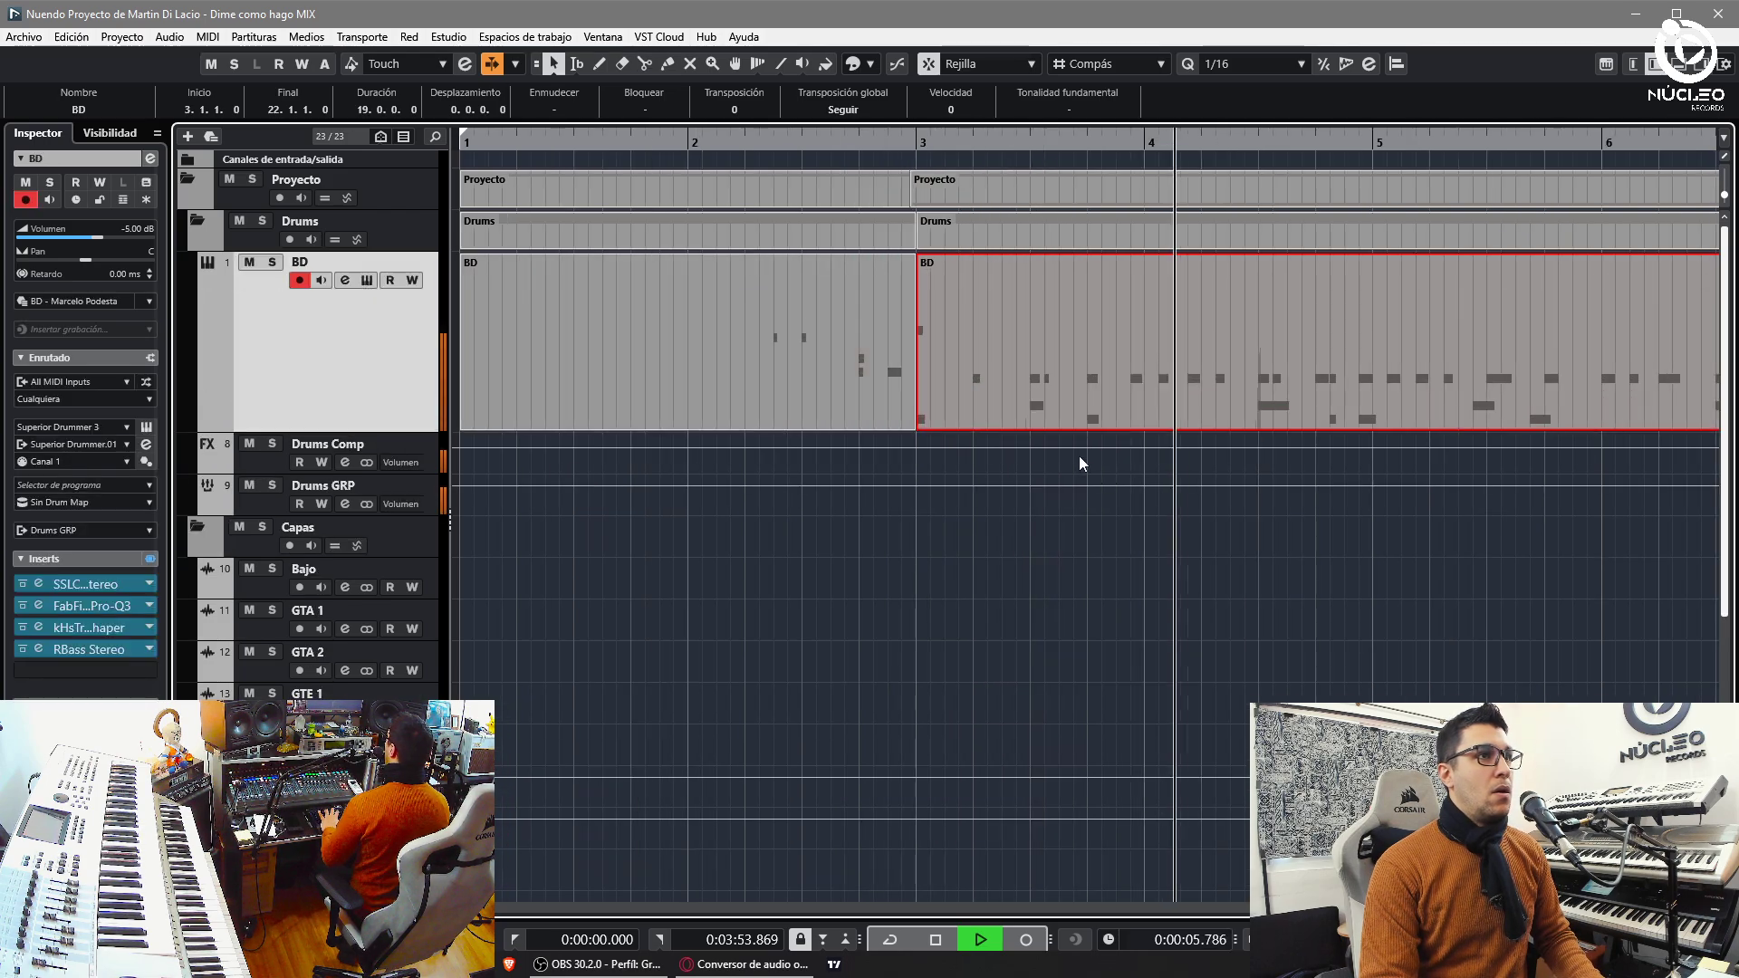
# - Quantize the BD part from bar 3 onwards to 1/8
pyautogui.click(1079, 464)
pyautogui.press('h')
pyautogui.click(1214, 392)
pyautogui.press('g')
pyautogui.press('g')
pyautogui.press('g')
pyautogui.press('g')
pyautogui.press('g')
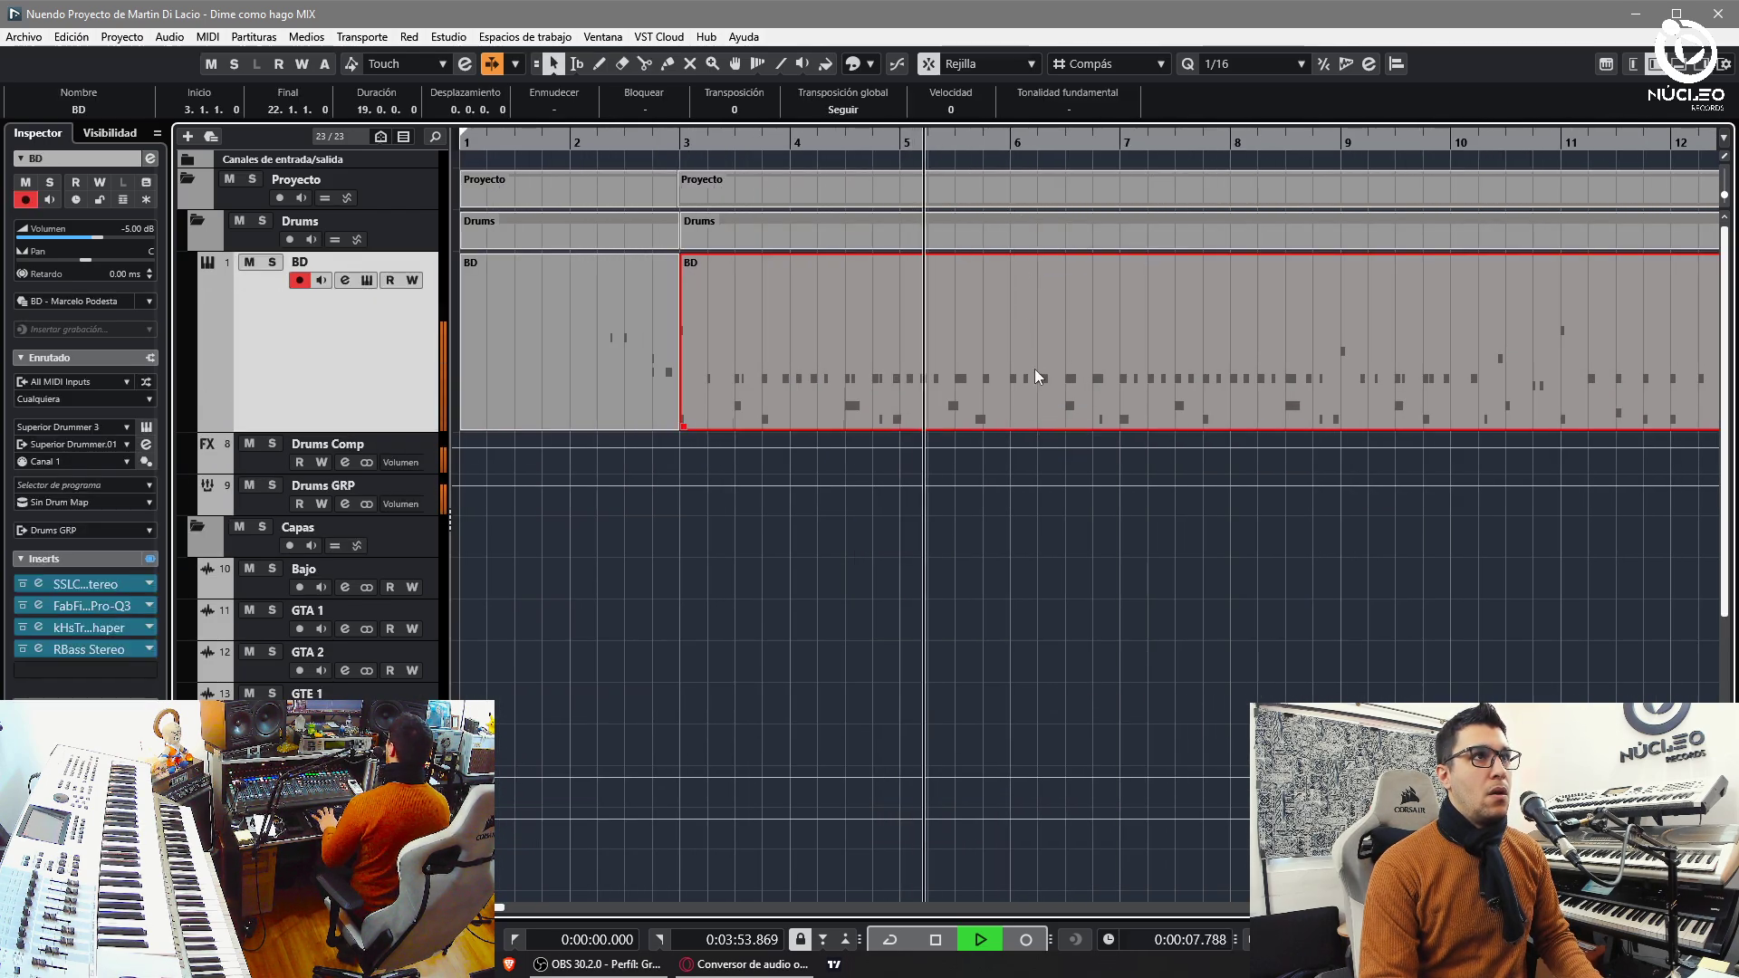
pyautogui.click(1245, 64)
pyautogui.click(1241, 148)
pyautogui.press('q')
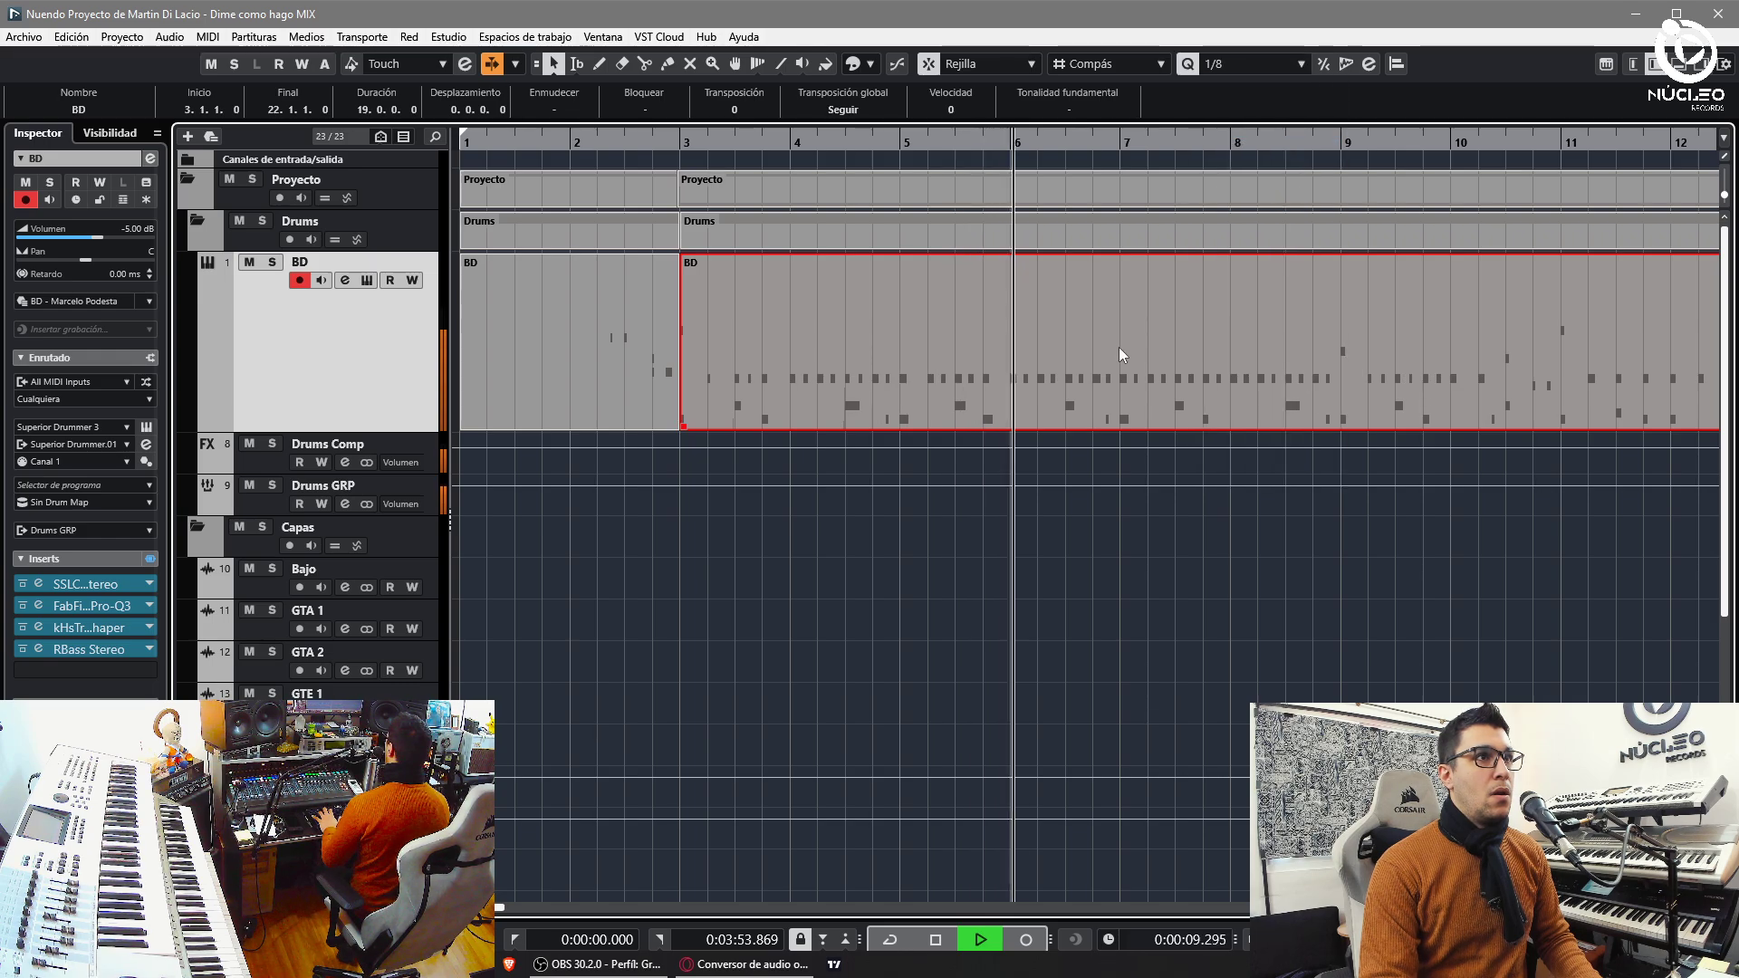
# - Split the BD part at bar 2 and open the one-bar count-in part in the key editor
pyautogui.click(556, 146)
pyautogui.keyDown('alt'); pyautogui.click(613, 349); pyautogui.keyUp('alt')
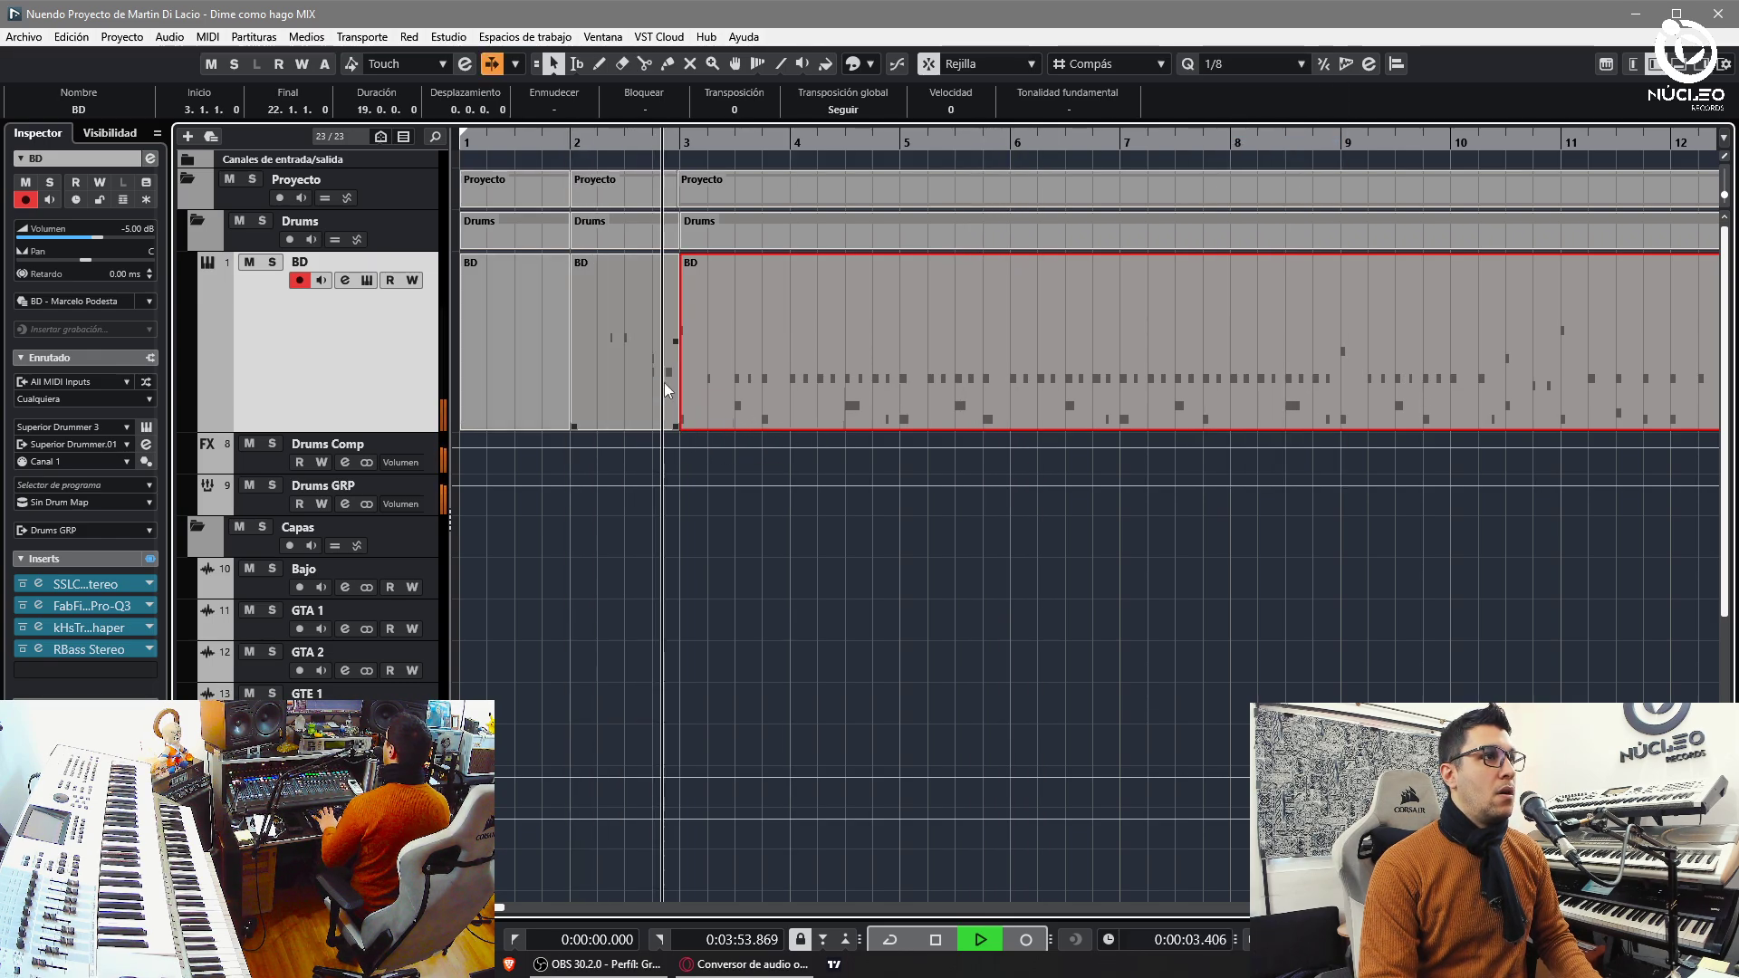
pyautogui.click(666, 387)
pyautogui.press('space')
pyautogui.press('Return')
pyautogui.press('space')
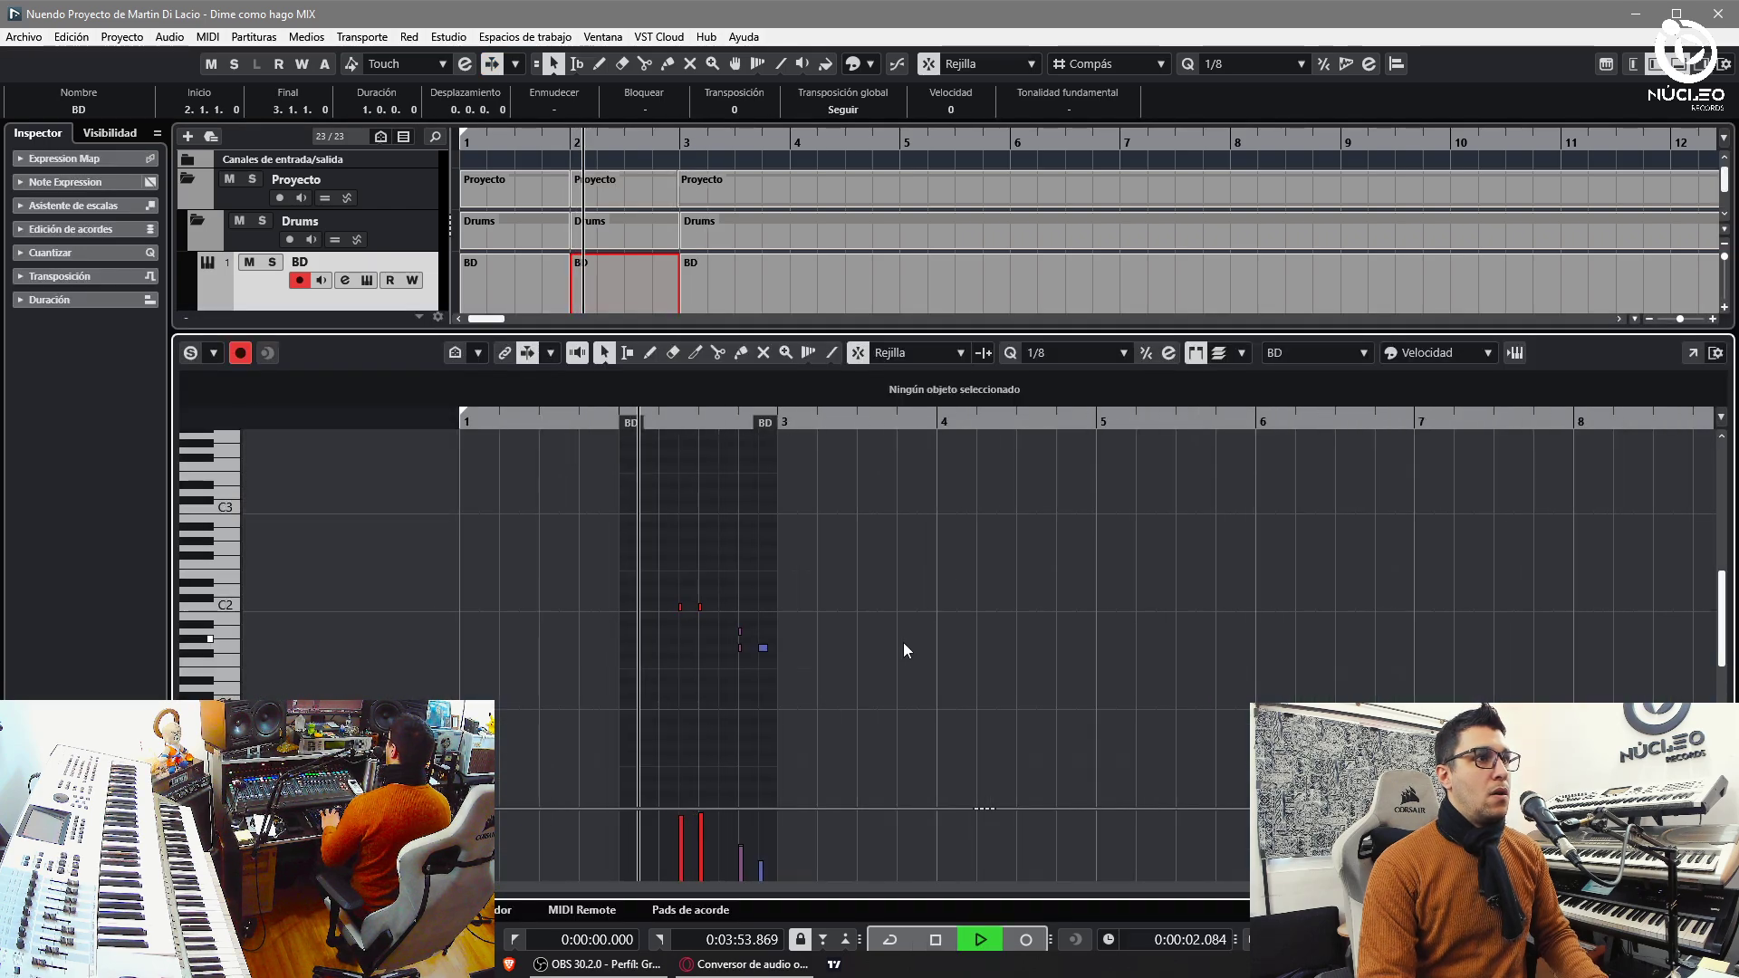
# - Delete the two stacked notes near beat 4 of bar 2 and place the remaining G1 note at 2.4.1
pyautogui.press('h')
pyautogui.press('h')
pyautogui.press('h')
pyautogui.press('h')
pyautogui.press('space')
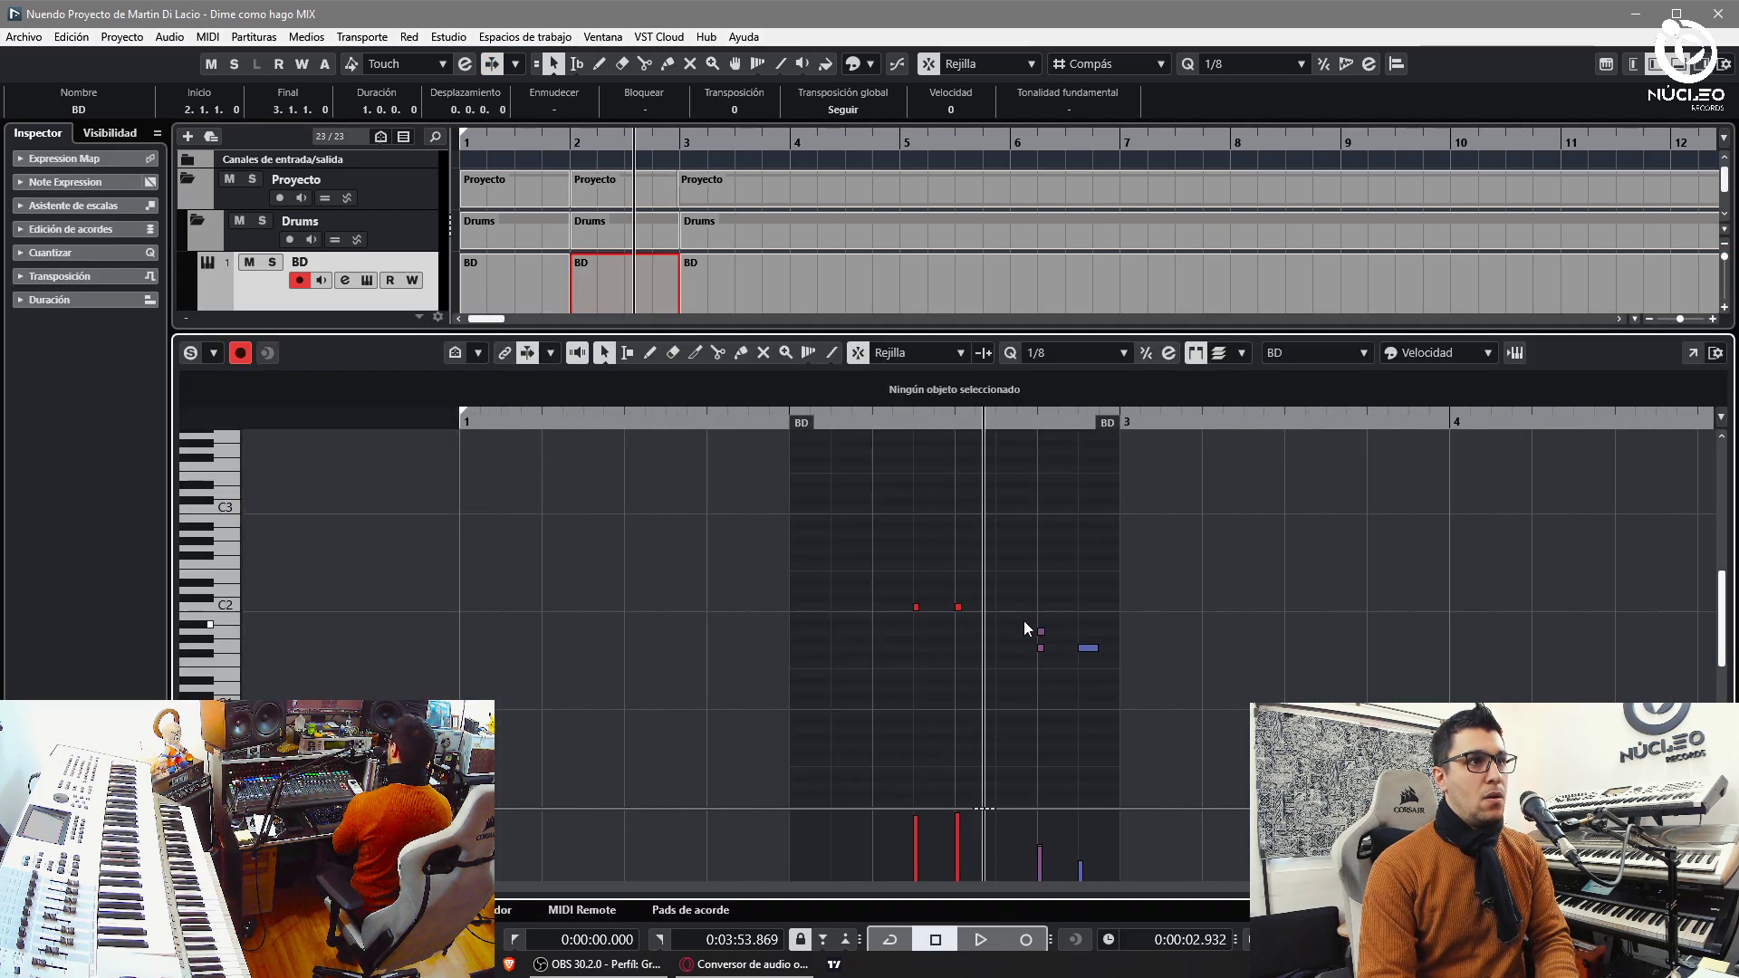
pyautogui.moveTo(1023, 611); pyautogui.dragTo(1059, 650)
pyautogui.press('Delete')
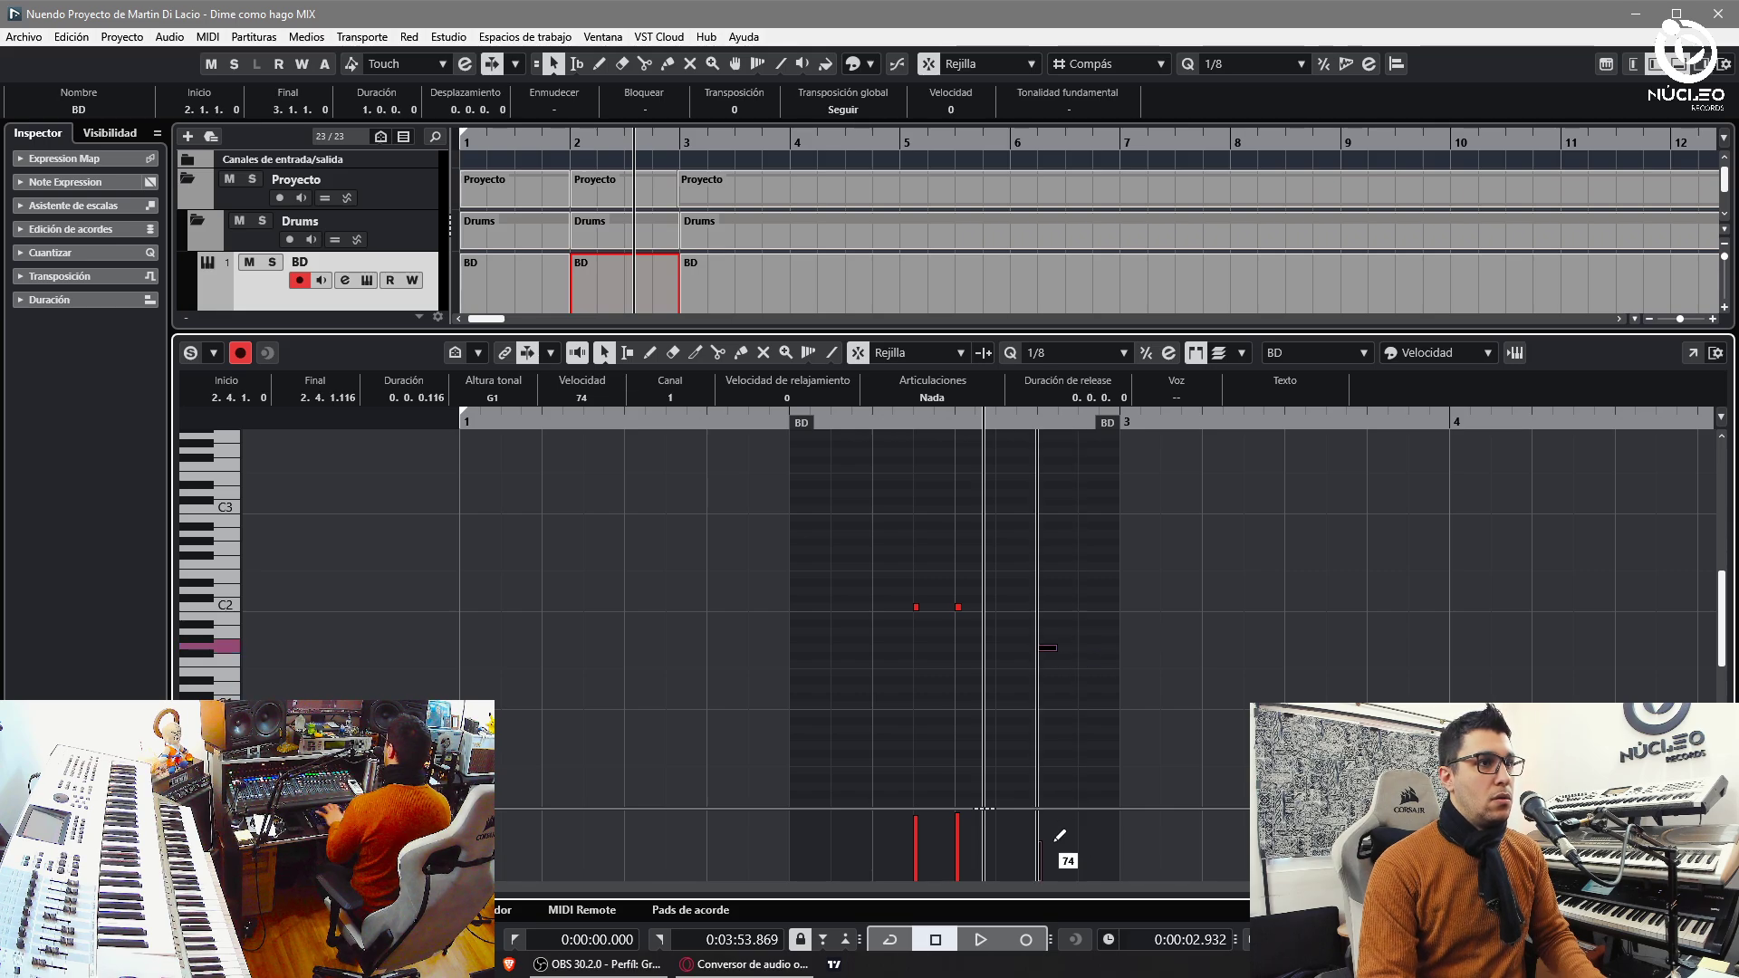
# - Play back the edited drum pickup in bar 2 to check its timing
pyautogui.click(860, 422)
pyautogui.press('space')
pyautogui.press('h')
pyautogui.press('h')
pyautogui.press('h')
pyautogui.click(1102, 594)
pyautogui.press('g')
pyautogui.press('g')
pyautogui.press('g')
pyautogui.press('g')
pyautogui.press('g')
pyautogui.press('g')
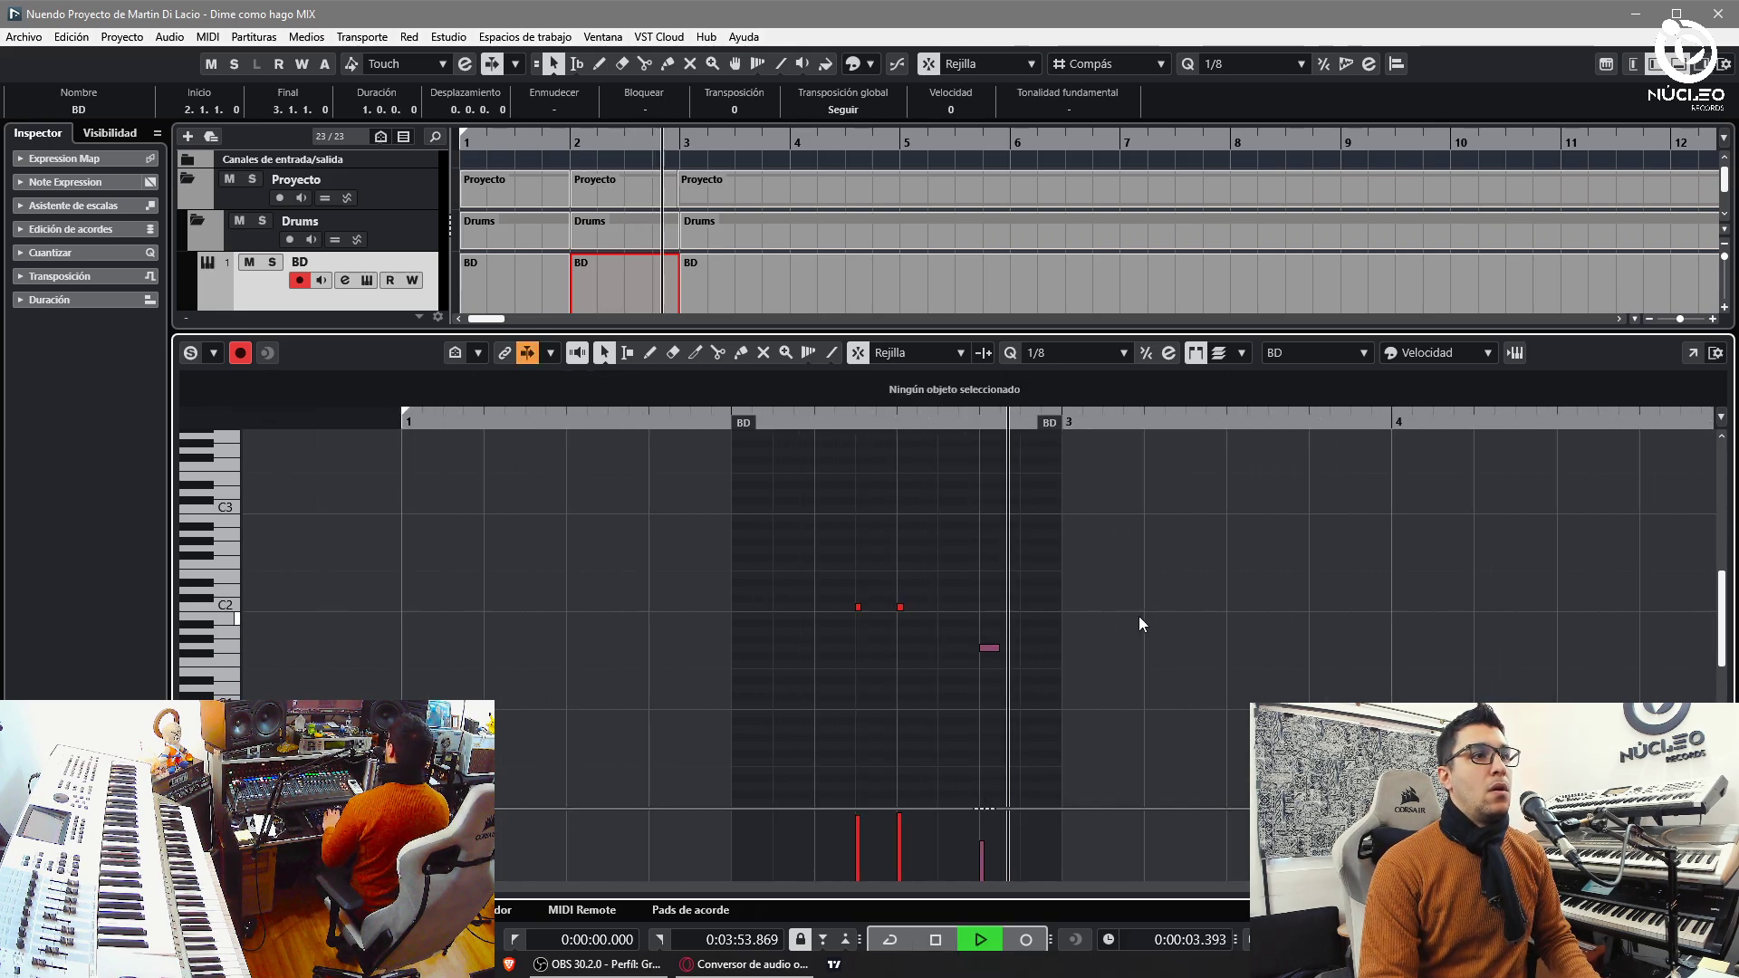
# - Lower the second pickup note at 2.3.1 to A1
pyautogui.press('g')
pyautogui.press('g')
pyautogui.press('g')
pyautogui.press('h')
pyautogui.press('h')
pyautogui.press('h')
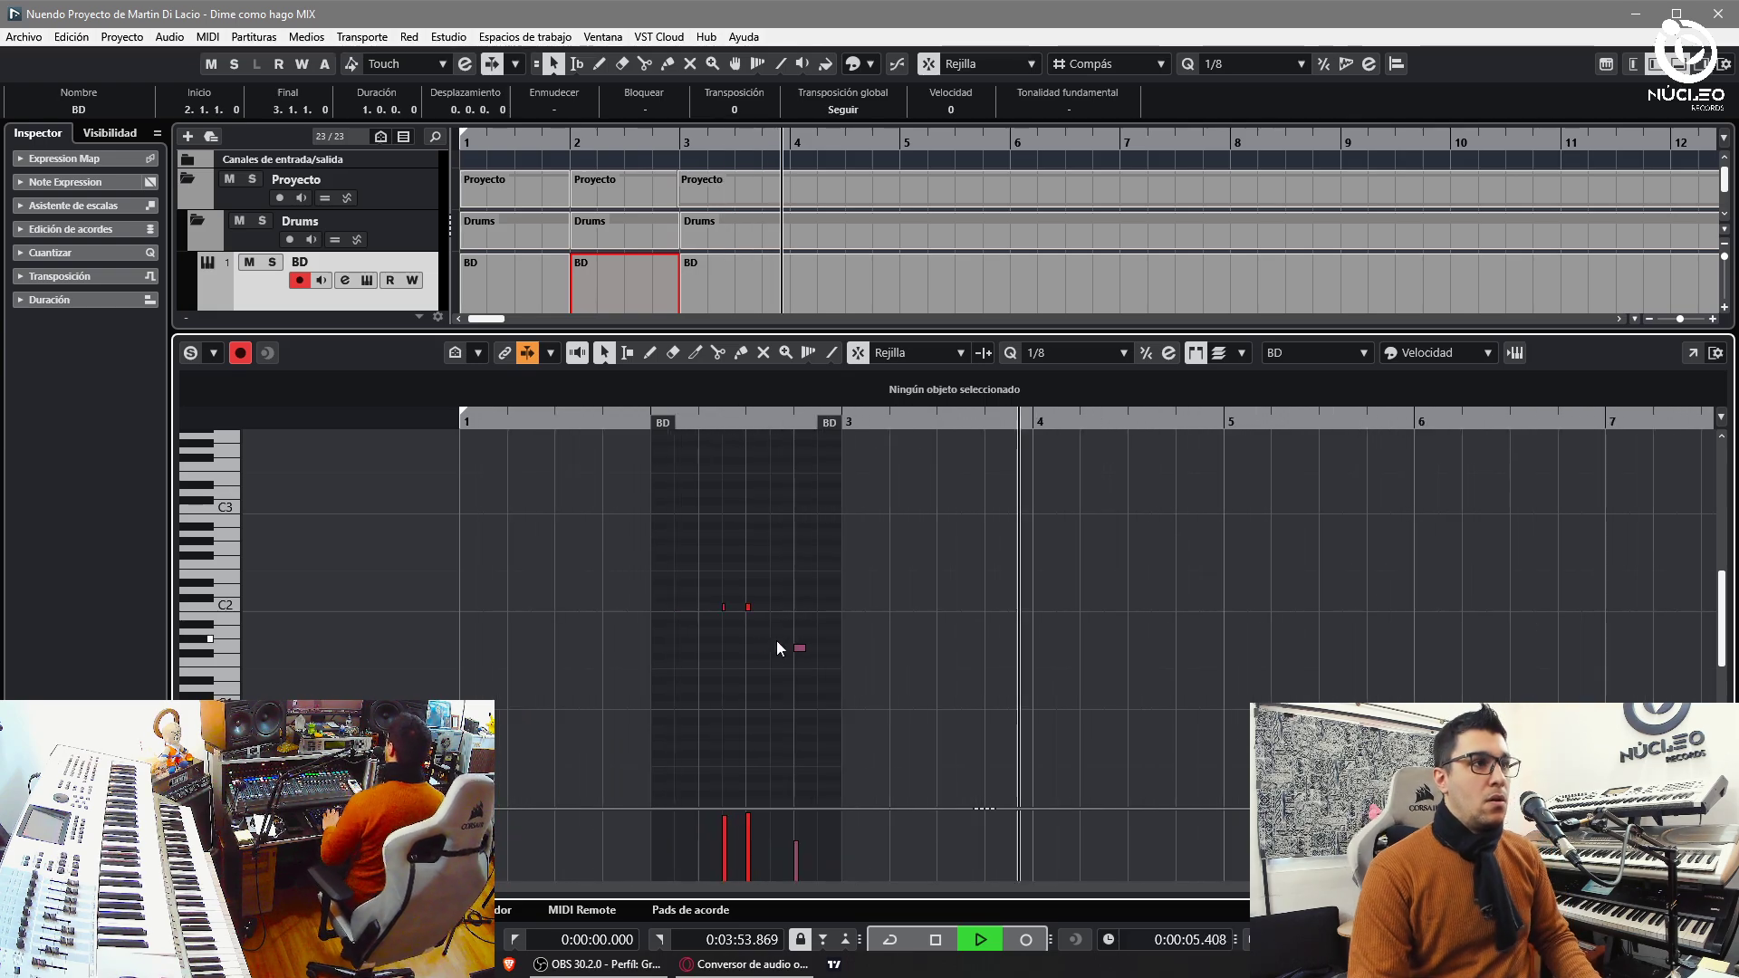
pyautogui.moveTo(709, 590); pyautogui.dragTo(748, 633)
pyautogui.click(741, 608)
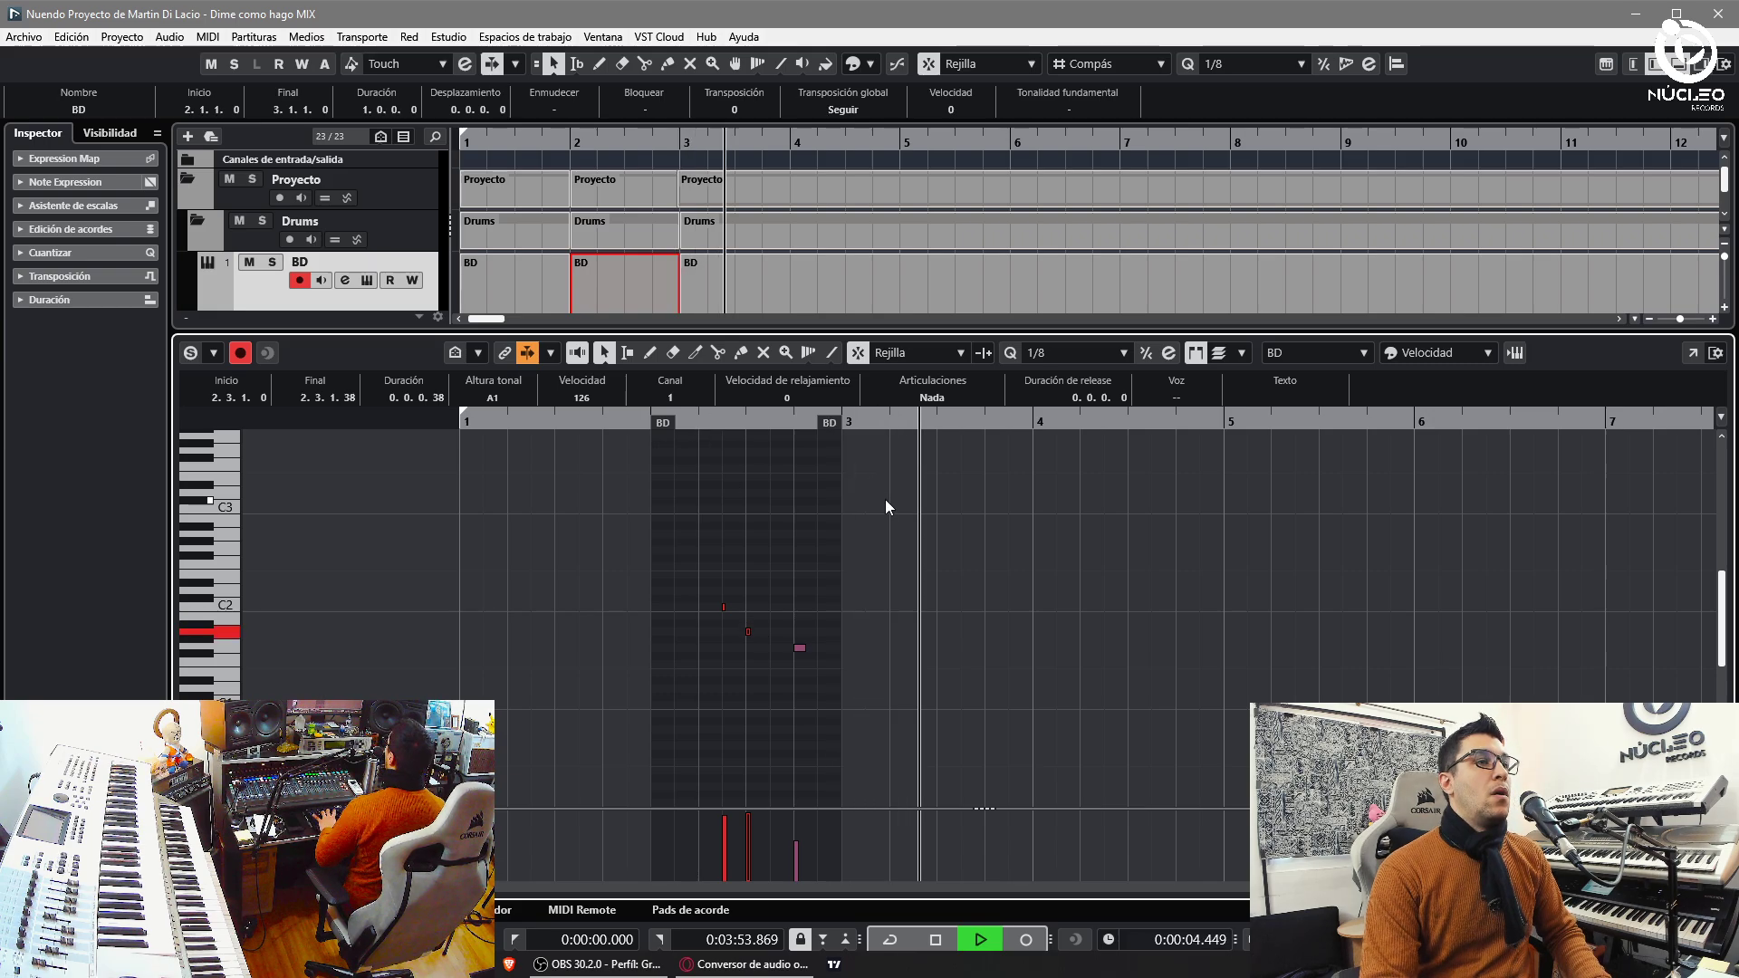
# - Lower the last pickup note at 2.4.1 to F1 and close the key editor
pyautogui.press('h')
pyautogui.press('h')
pyautogui.press('h')
pyautogui.press('h')
pyautogui.press('h')
pyautogui.press('h')
pyautogui.press('h')
pyautogui.press('g')
pyautogui.press('g')
pyautogui.press('g')
pyautogui.press('g')
pyautogui.press('g')
pyautogui.press('g')
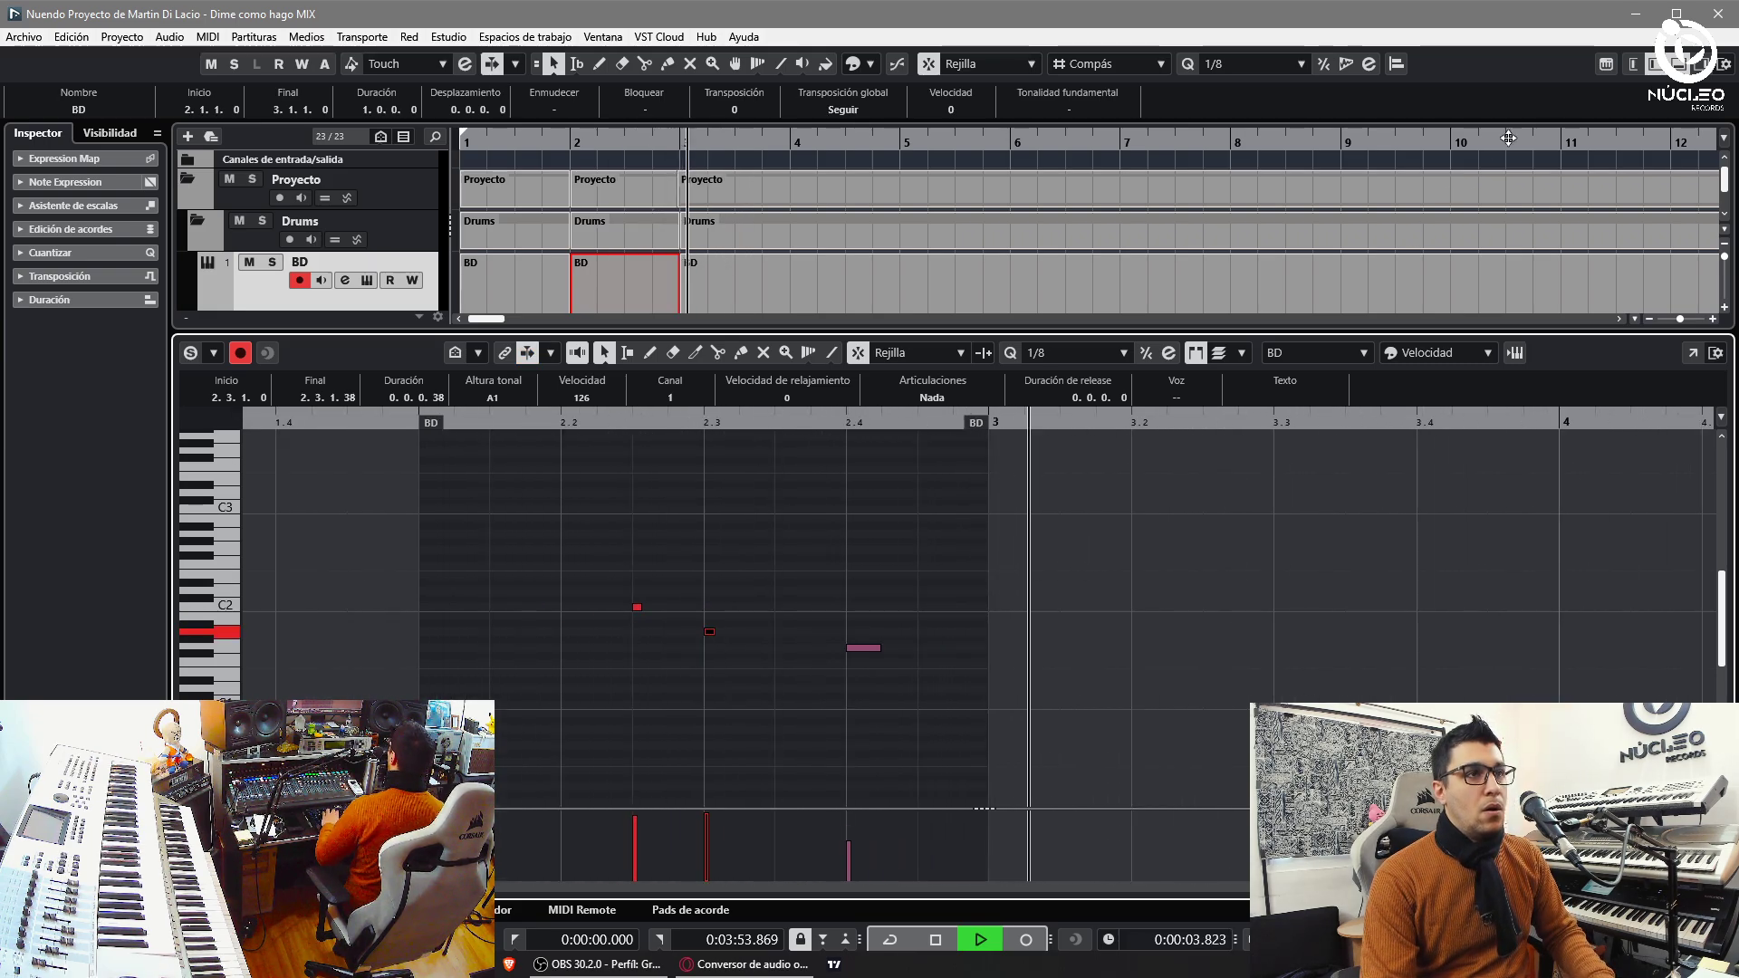
pyautogui.moveTo(858, 626); pyautogui.dragTo(909, 693)
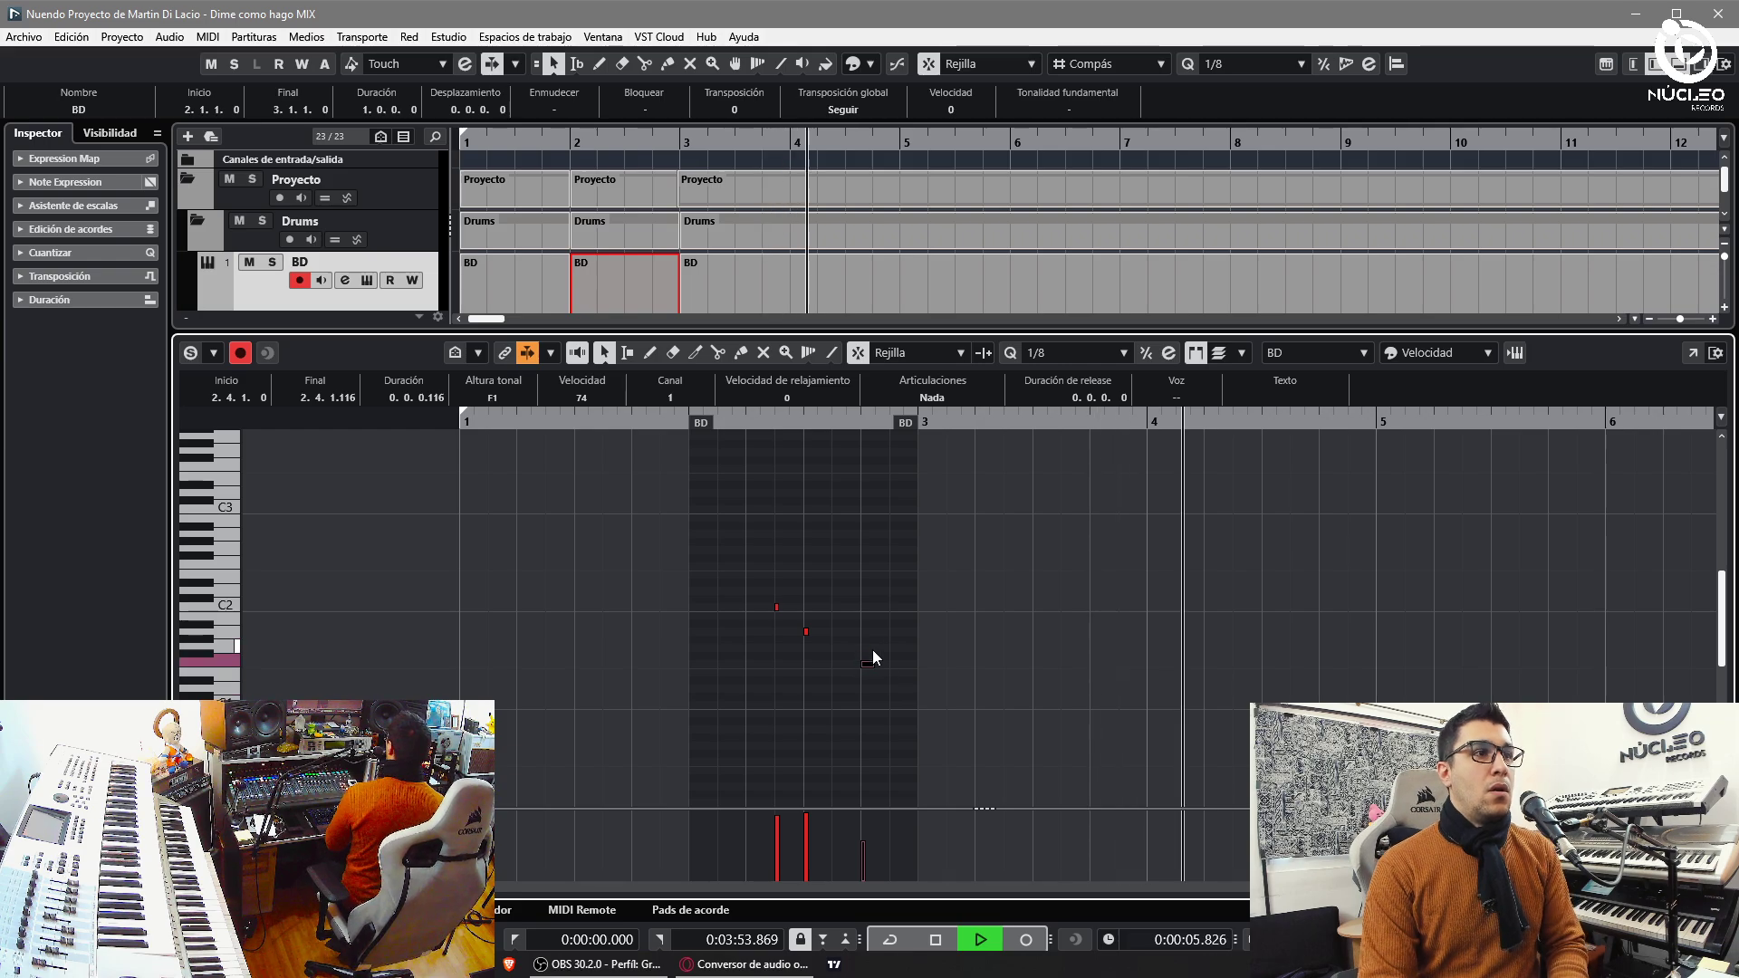
pyautogui.click(1679, 63)
pyautogui.press('g')
pyautogui.press('f')
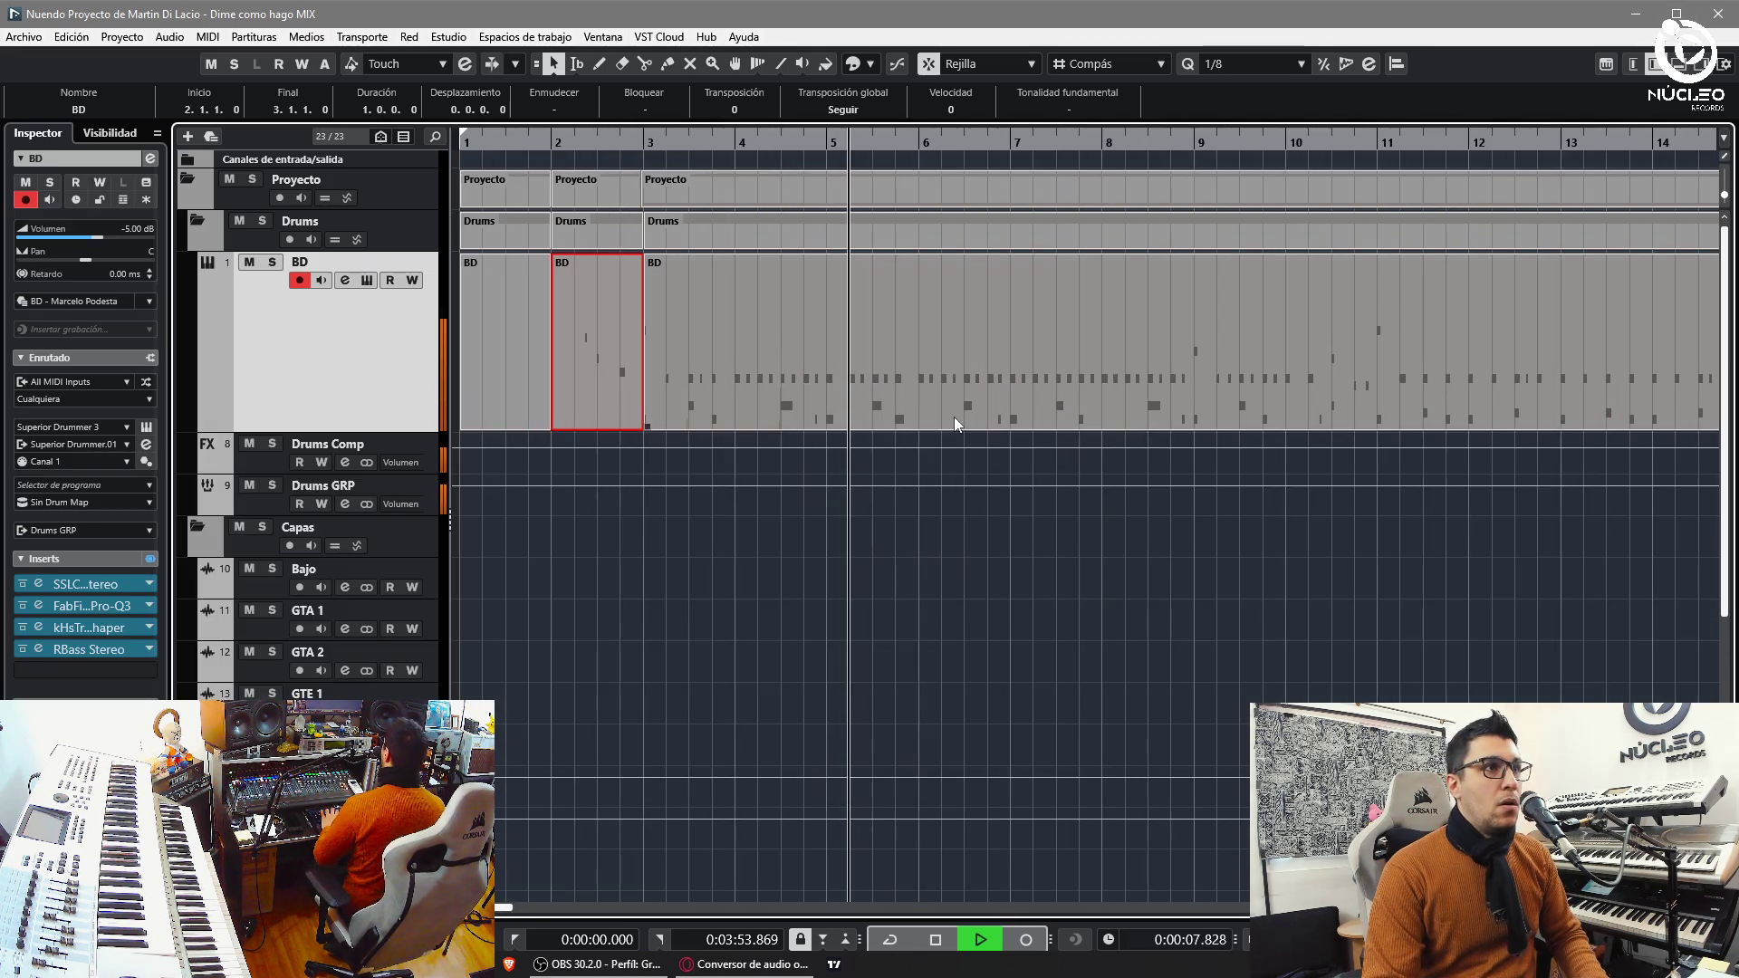
# - Split the BD part at bars 5, 7 and 9
pyautogui.press('3')
pyautogui.click(856, 413)
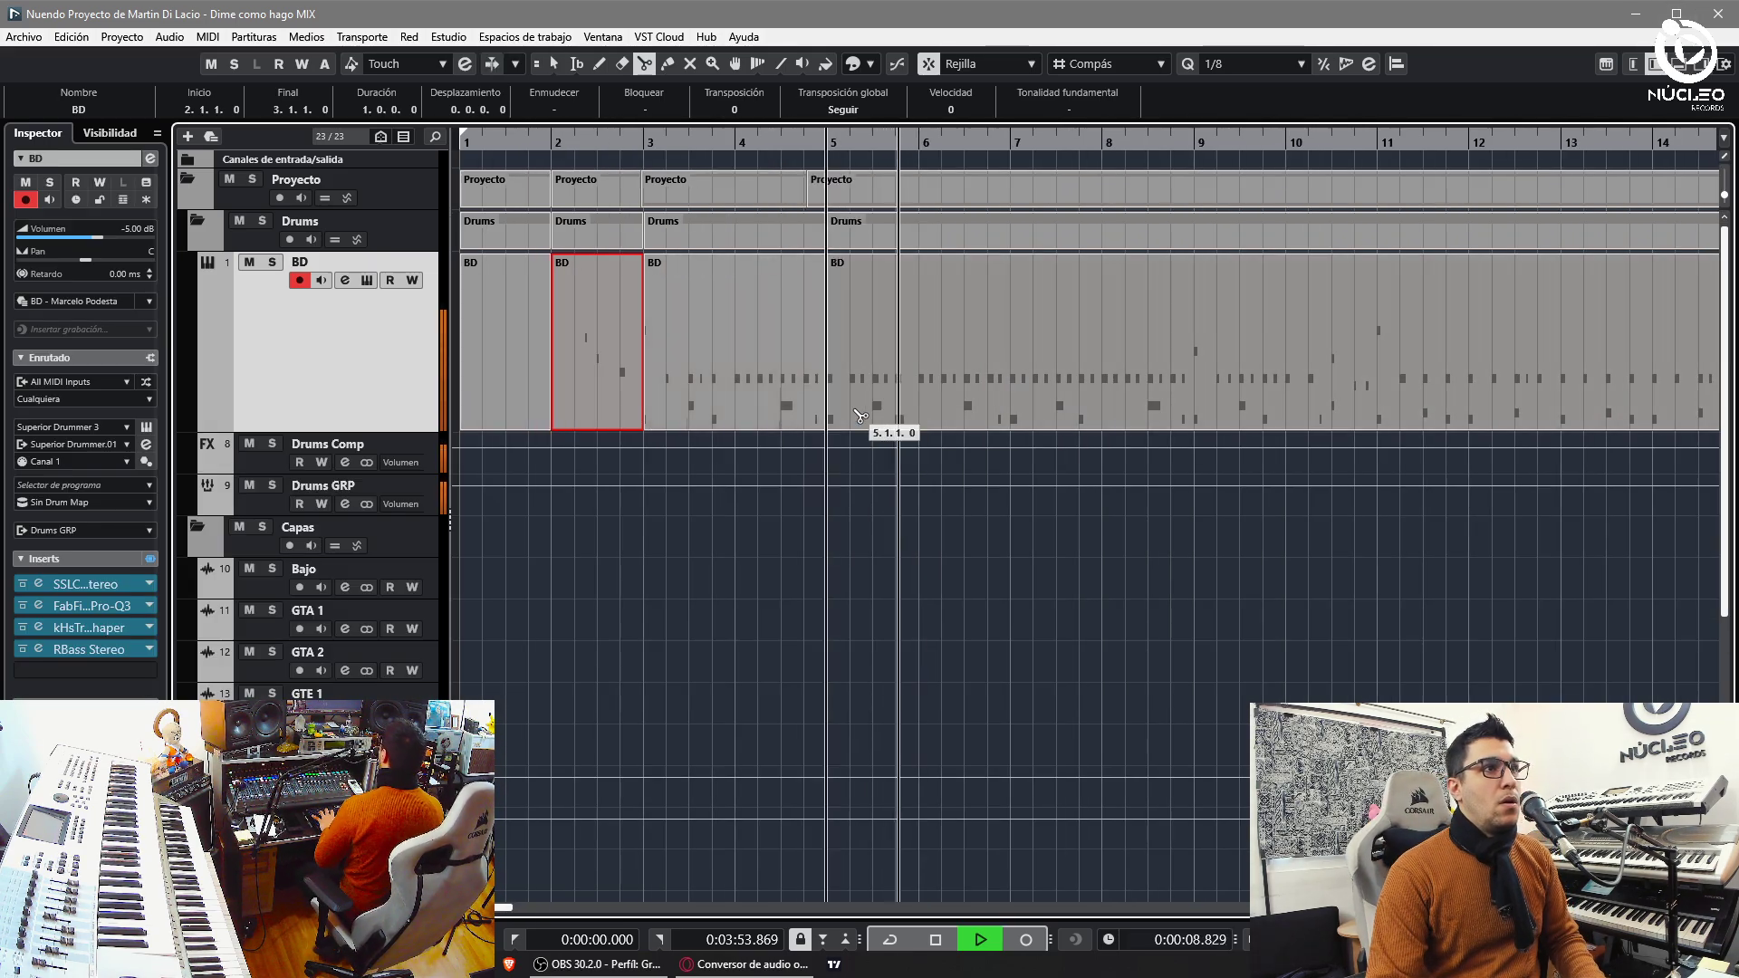
pyautogui.click(989, 419)
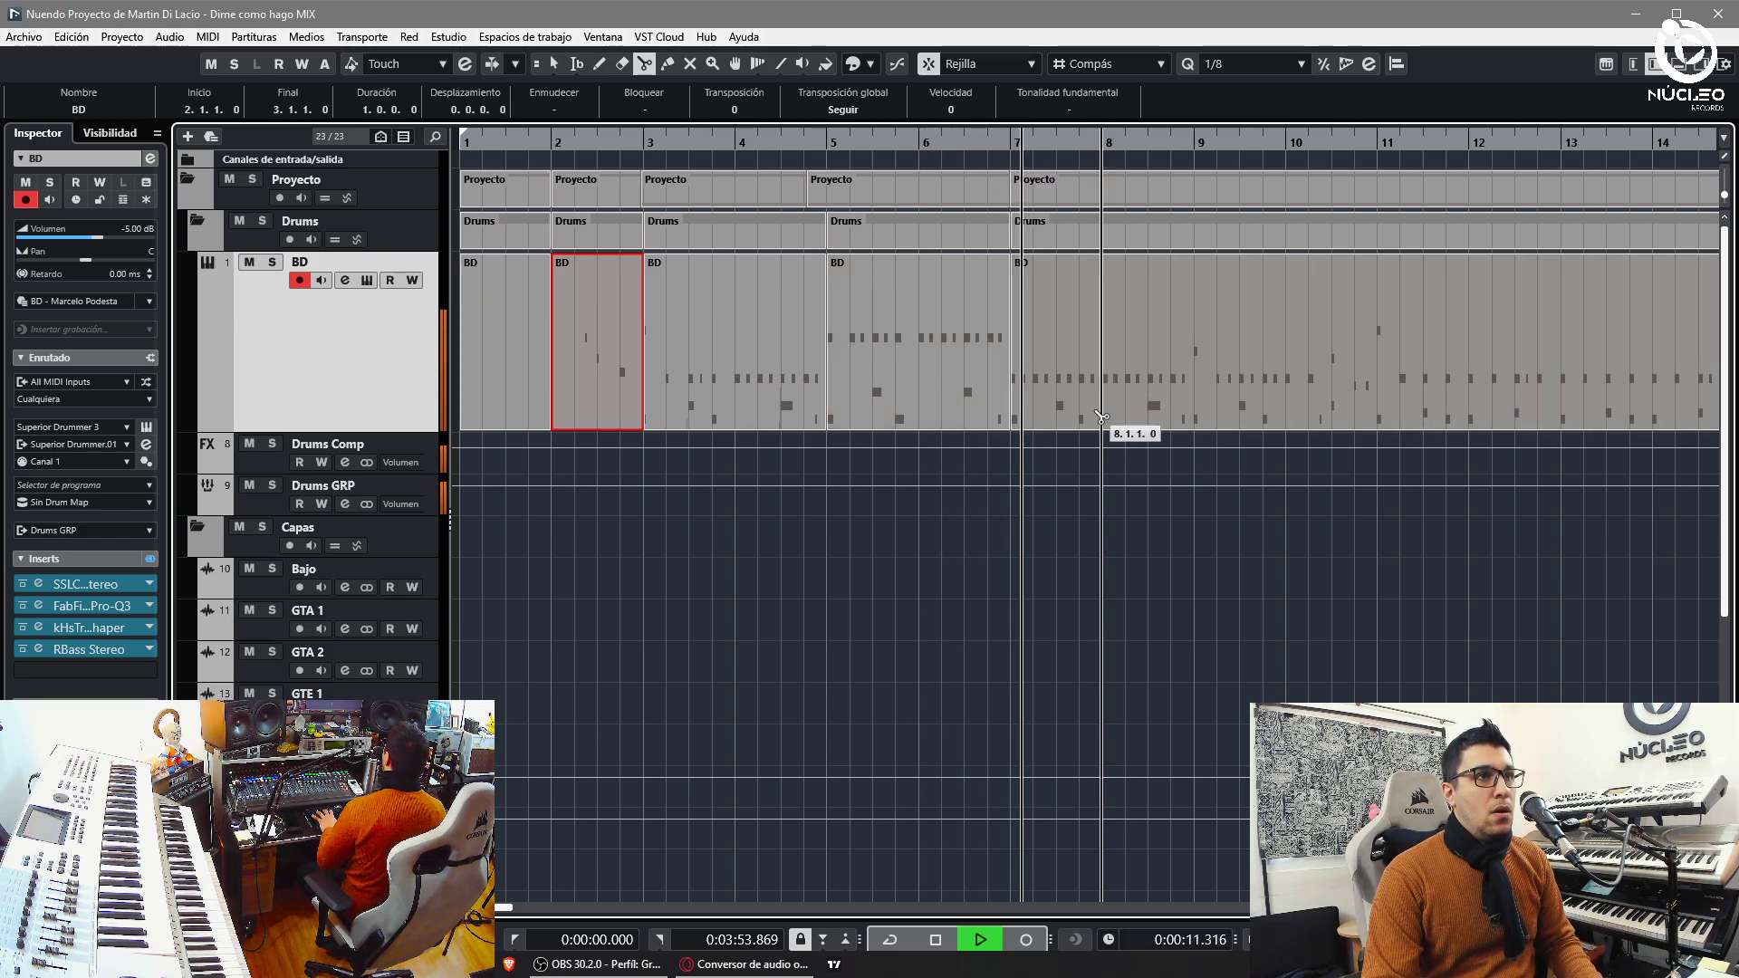
pyautogui.click(1152, 418)
# - Delete the two BD parts between bars 3 and 7
pyautogui.press('1')
pyautogui.click(908, 413)
pyautogui.keyDown('shift'); pyautogui.click(744, 408); pyautogui.keyUp('shift')
pyautogui.press('Delete')
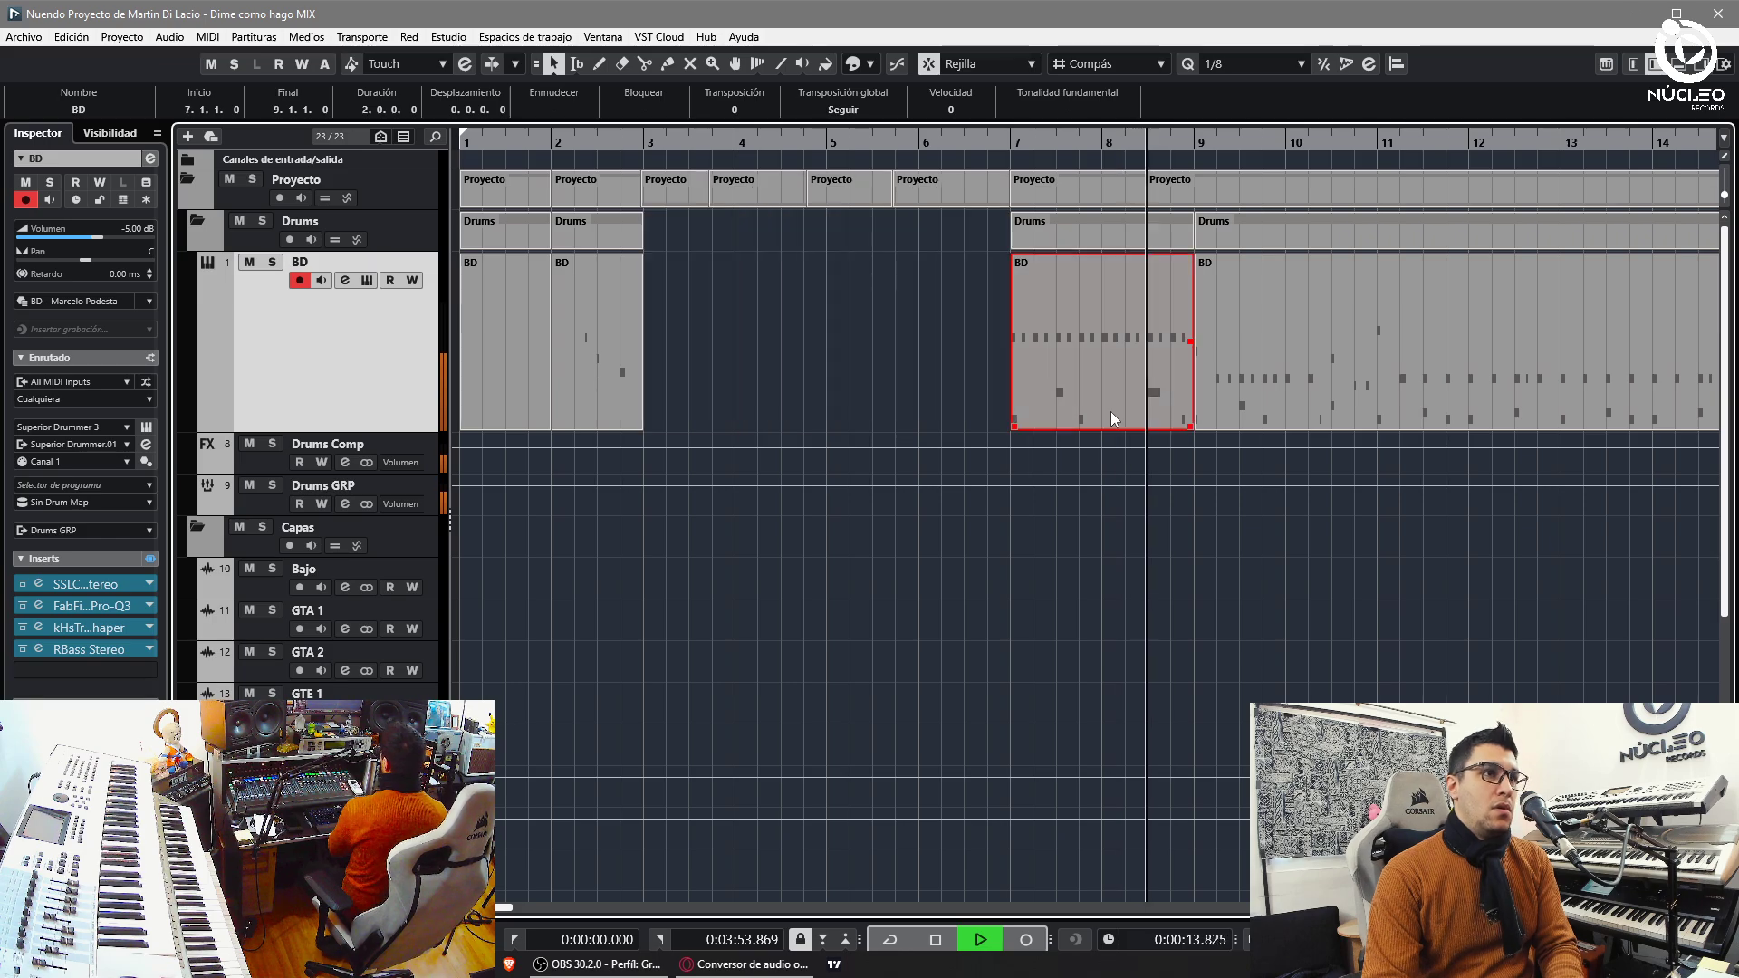
# - Move the BD part at bar 7 to bar 3 and duplicate it twice to fill up to bar 9
pyautogui.moveTo(1092, 378); pyautogui.dragTo(744, 404)
pyautogui.hotkey('ctrl', 'd')
pyautogui.hotkey('ctrl', 'd')
pyautogui.press('h')
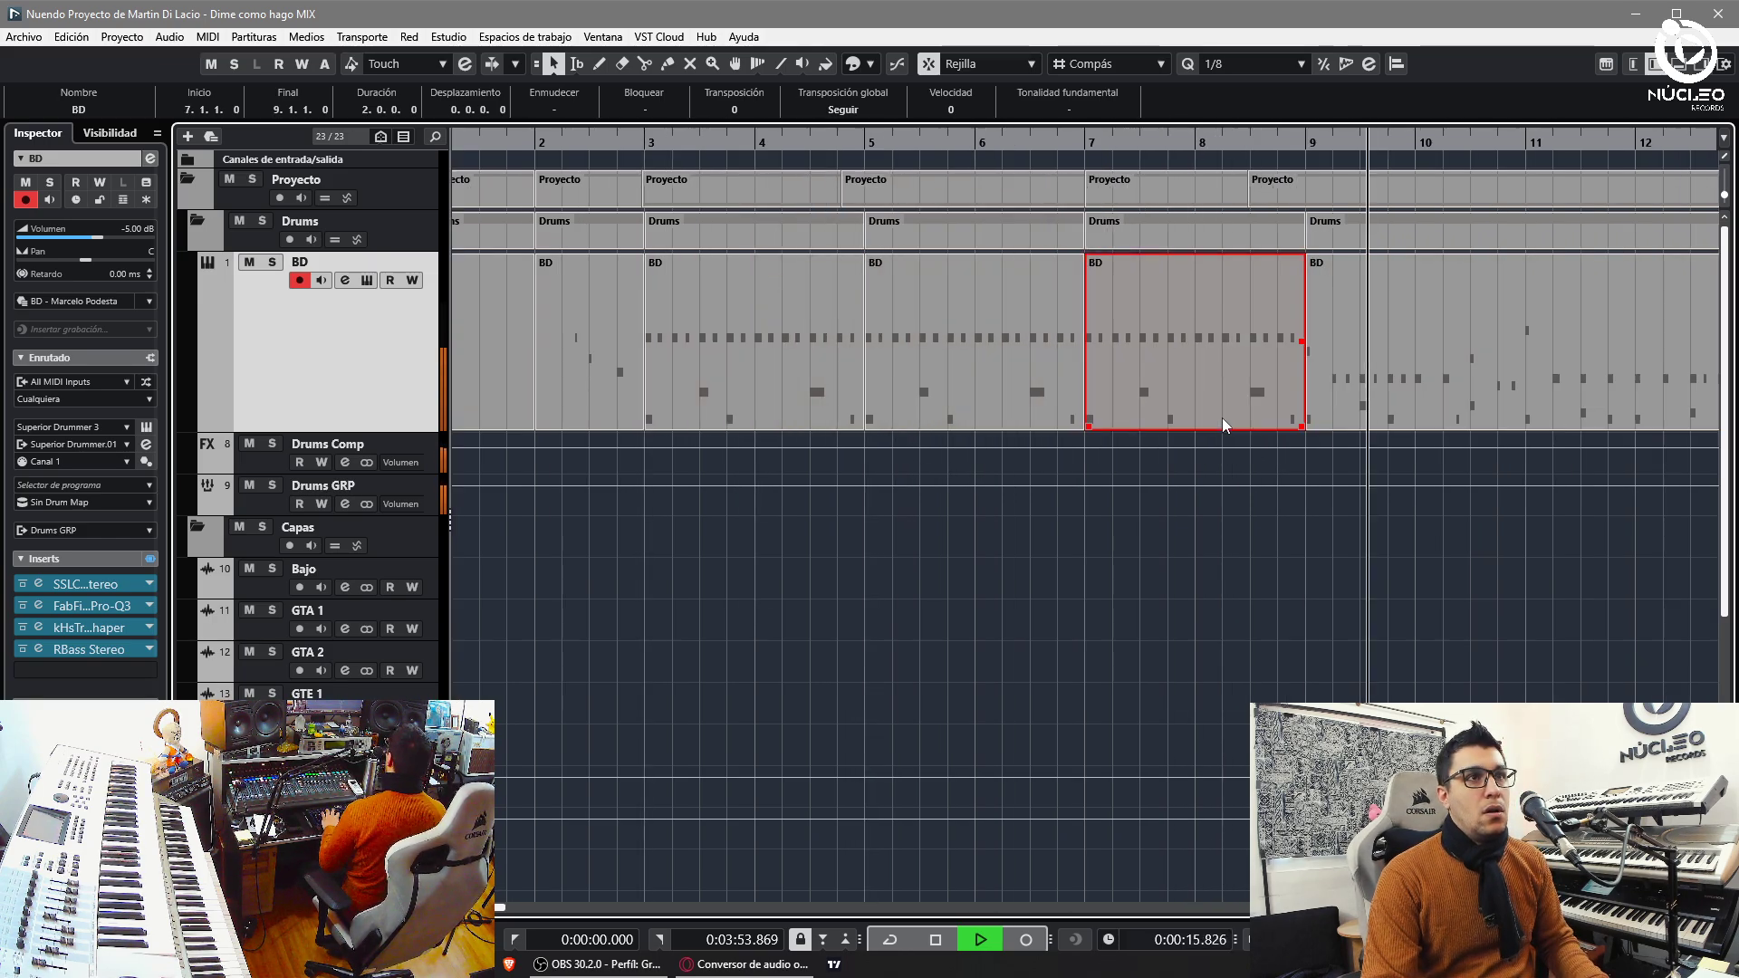
# - Split the BD part at bars 11 and 10 and delete the piece between bars 9 and 10
pyautogui.press('g')
pyautogui.press('f')
pyautogui.press('3')
pyautogui.click(1137, 424)
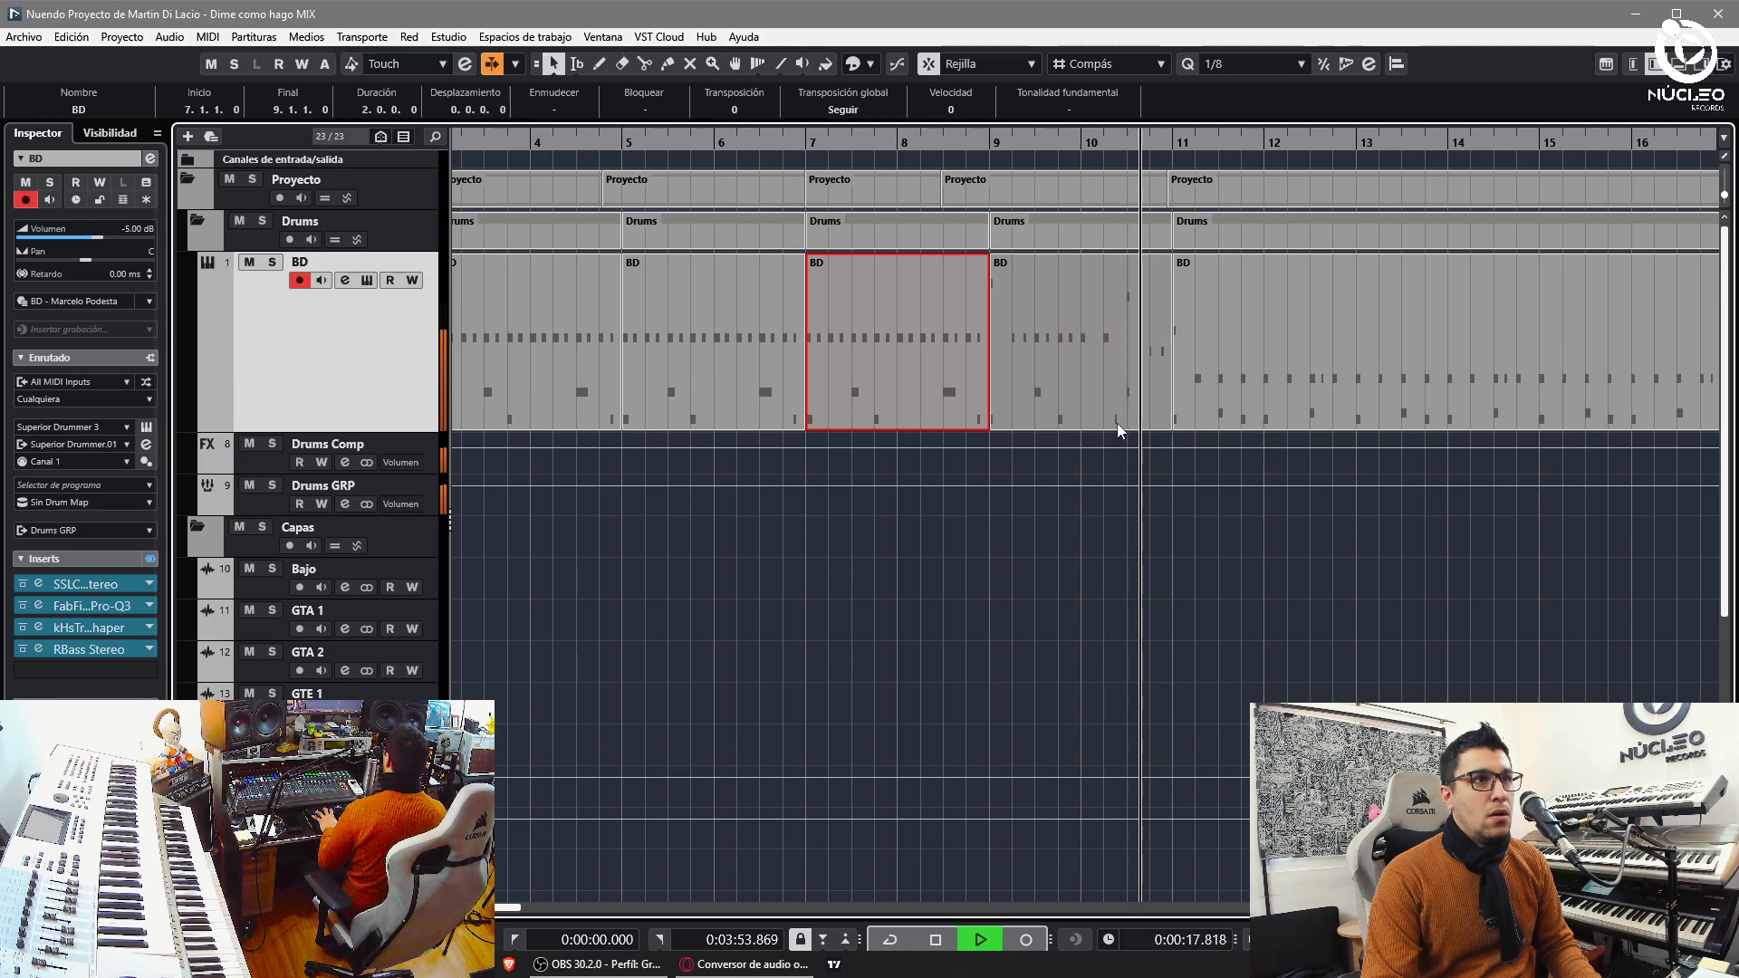
pyautogui.keyDown('alt'); pyautogui.click(1108, 419); pyautogui.keyUp('alt')
pyautogui.click(1011, 387)
pyautogui.press('Delete')
# - Split the BD part between bars 7 and 9 at bar 8 and copy its first half to bar 9
pyautogui.click(968, 355)
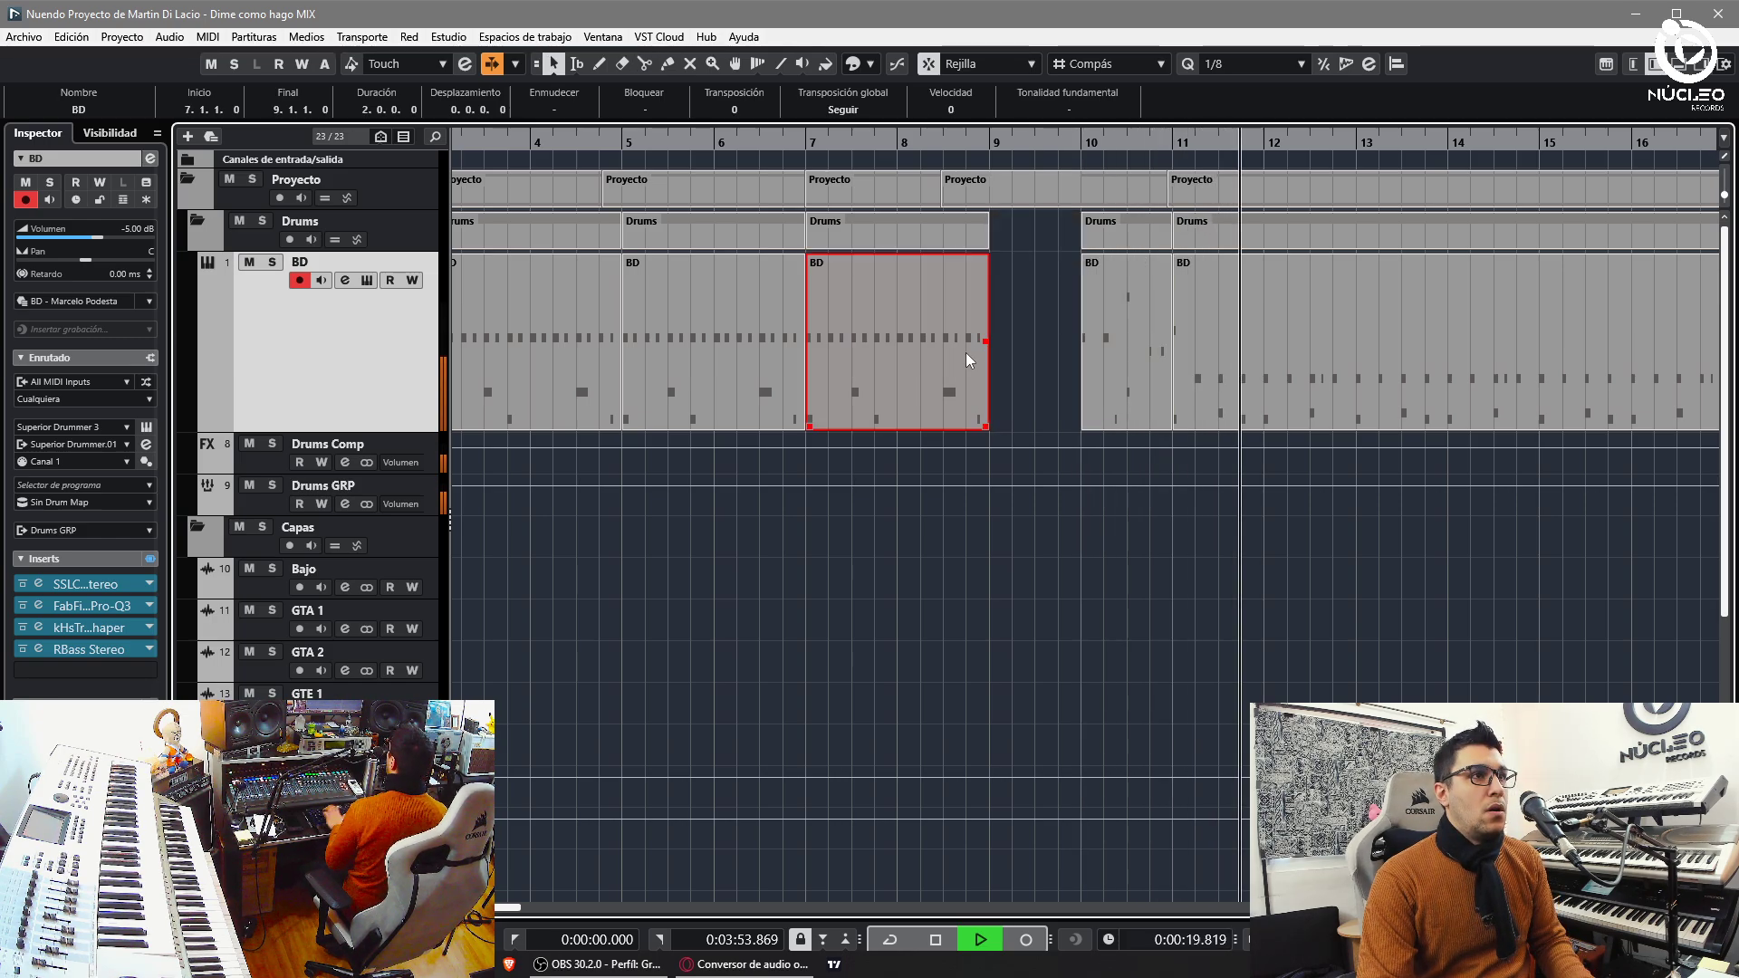
pyautogui.keyDown('alt'); pyautogui.click(919, 364); pyautogui.keyUp('alt')
pyautogui.moveTo(851, 367); pyautogui.dragTo(1005, 379)
pyautogui.click(987, 143)
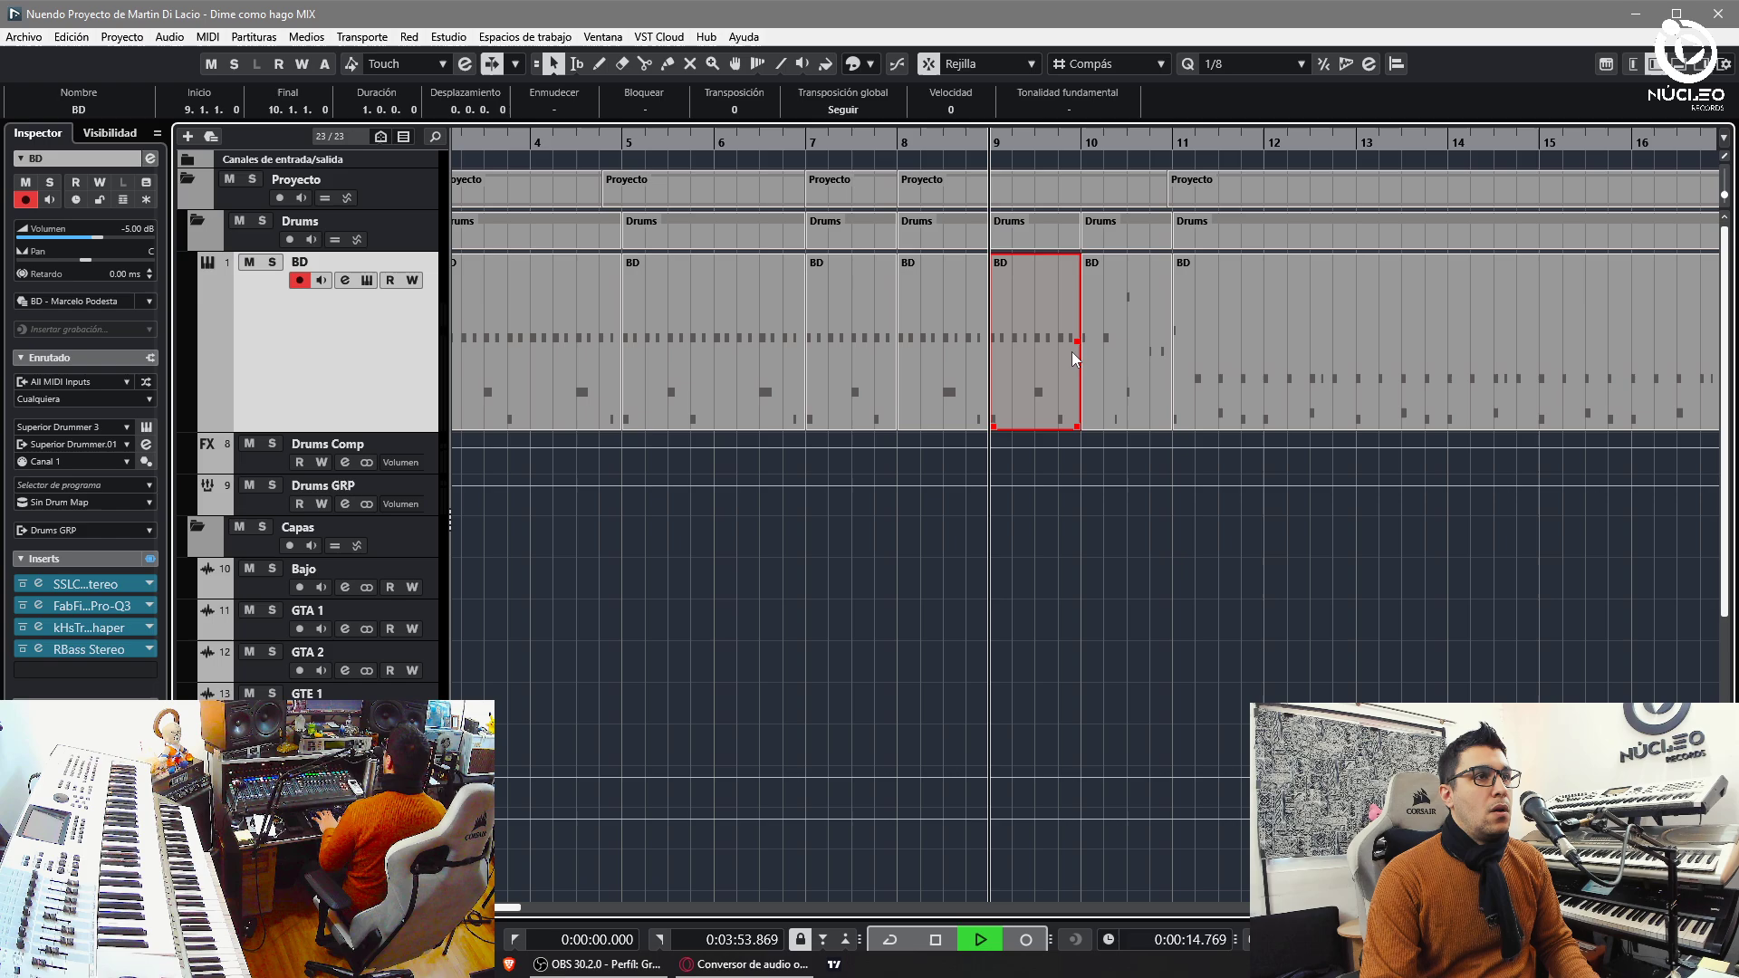
# - Glue all BD parts from bar 8 onward into one part and open it in the key editor
pyautogui.press('4')
pyautogui.click(1041, 387)
pyautogui.click(938, 384)
pyautogui.click(942, 385)
pyautogui.press('1')
pyautogui.doubleClick(1094, 393)
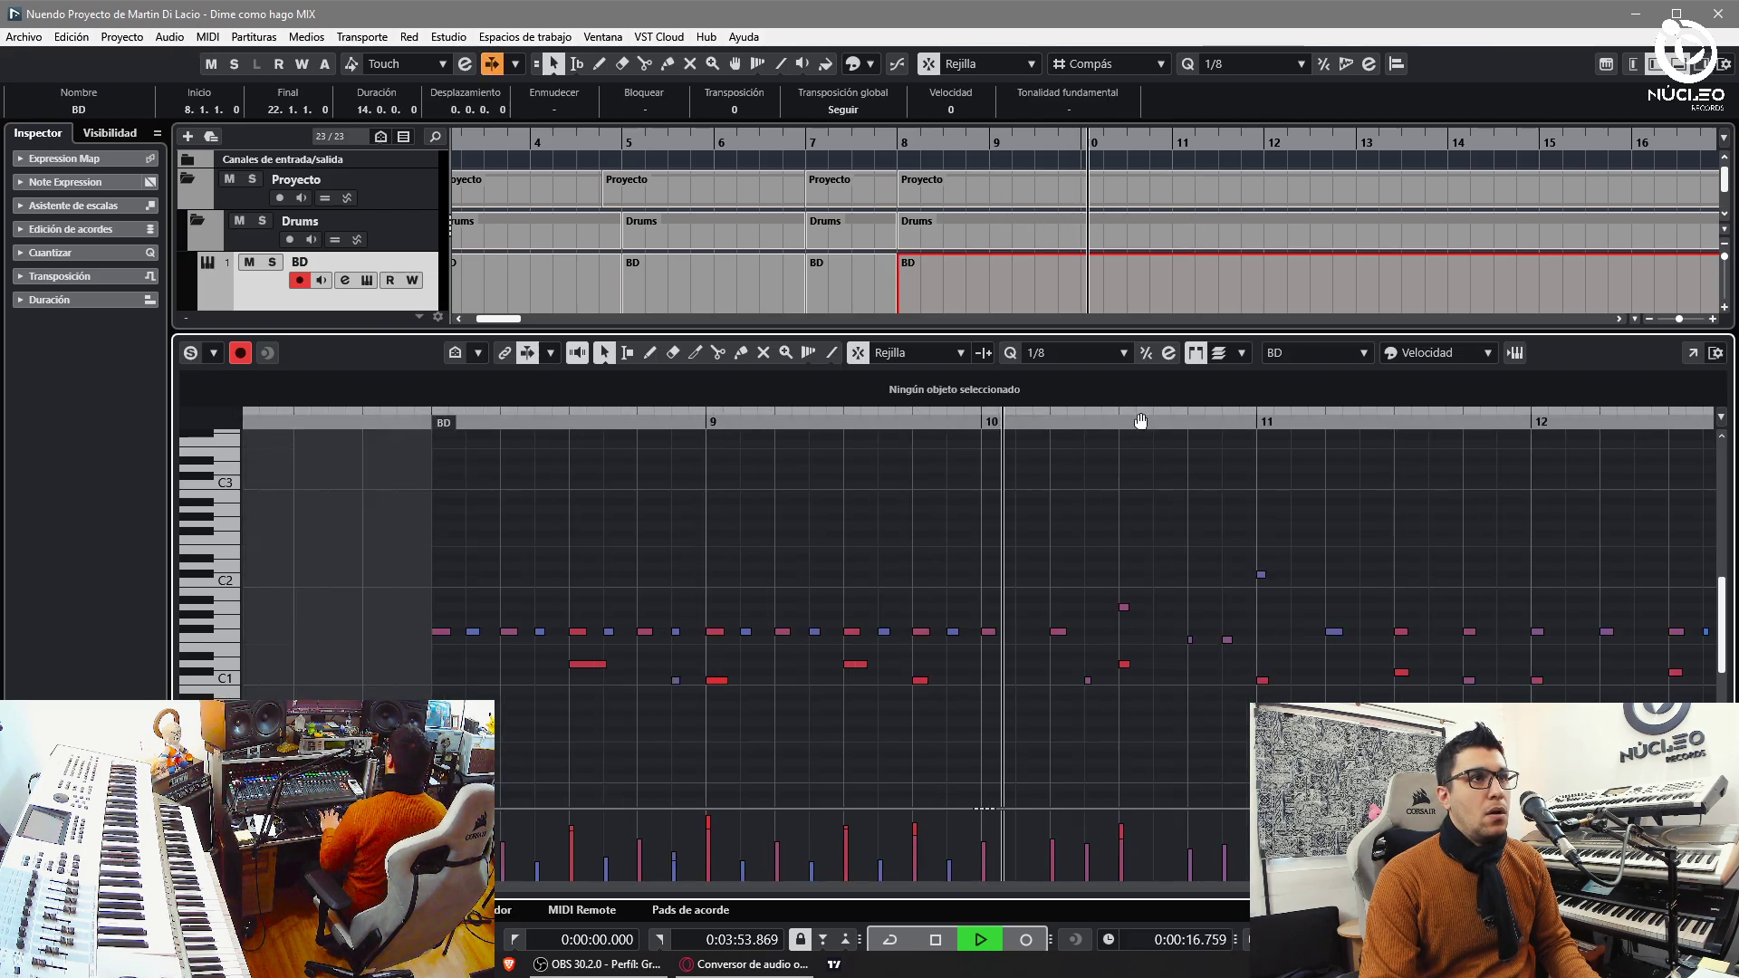
# - Draw an F#1 note from 10.1.3 to 10.2.1 in the BD part
pyautogui.press('h')
pyautogui.press('h')
pyautogui.press('space')
pyautogui.press('8')
pyautogui.click(927, 631)
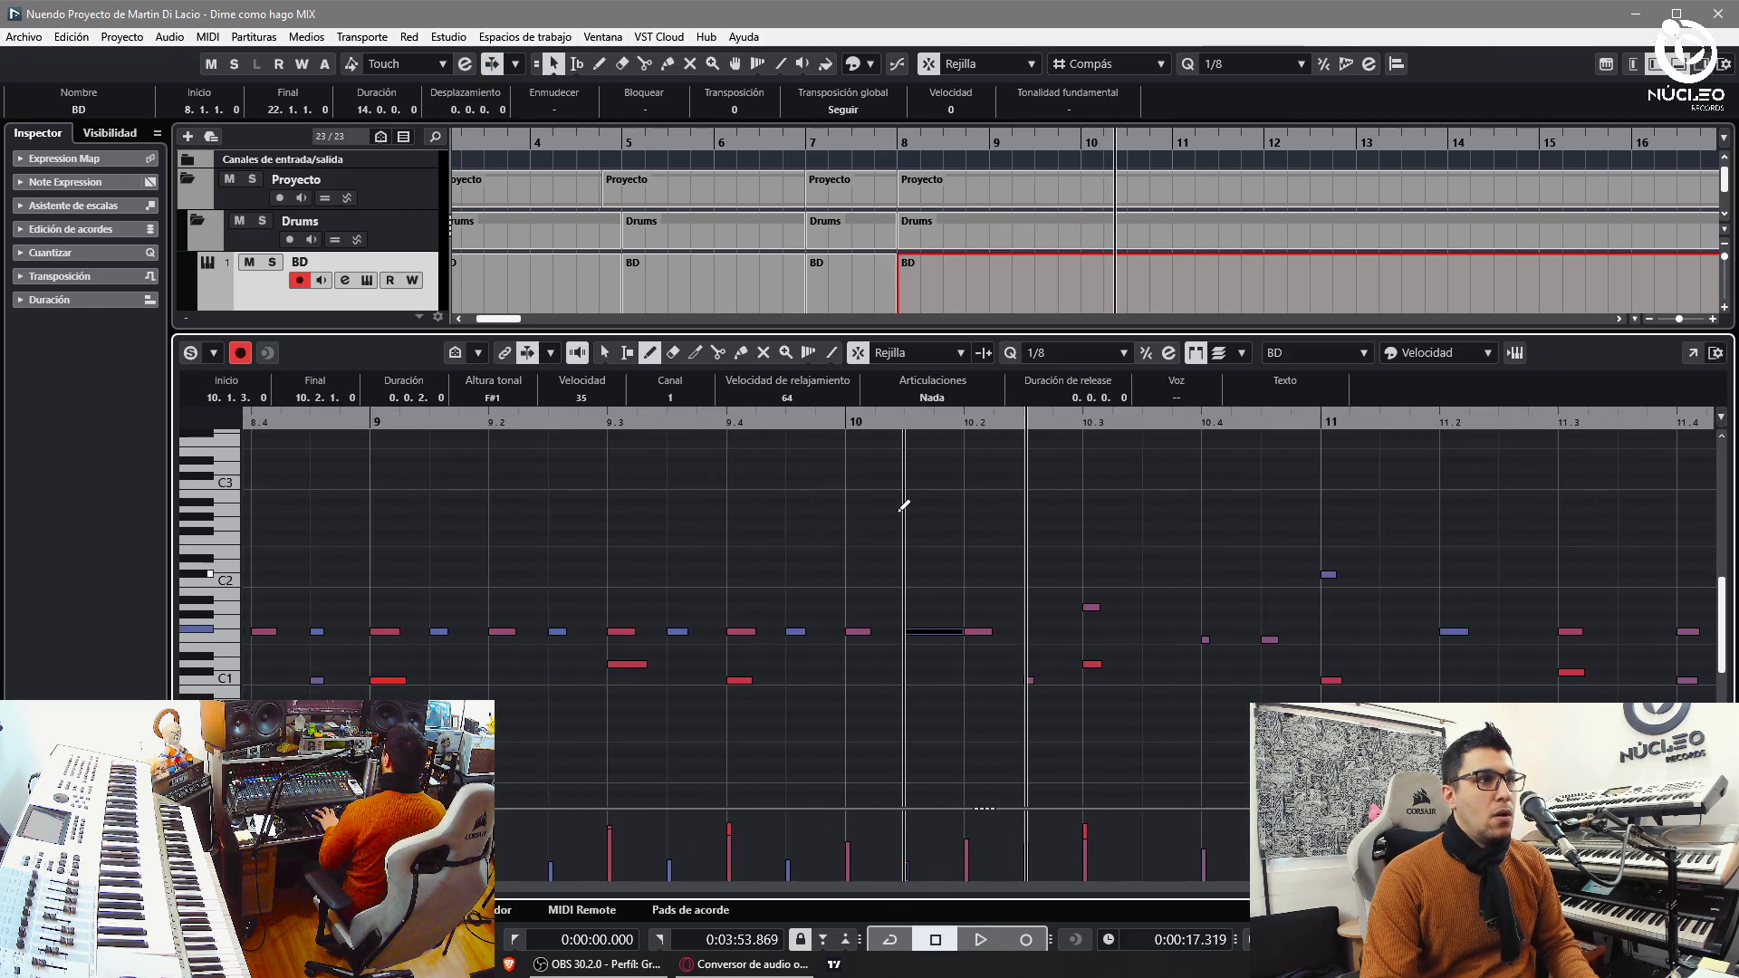
# - Play the fill in bar 10 and draw a D1 note from 10.3.3 to 10.4.1
pyautogui.press('space')
pyautogui.press('g')
pyautogui.press('g')
pyautogui.click(1068, 549)
pyautogui.press('h')
pyautogui.press('h')
pyautogui.press('g')
pyautogui.press('g')
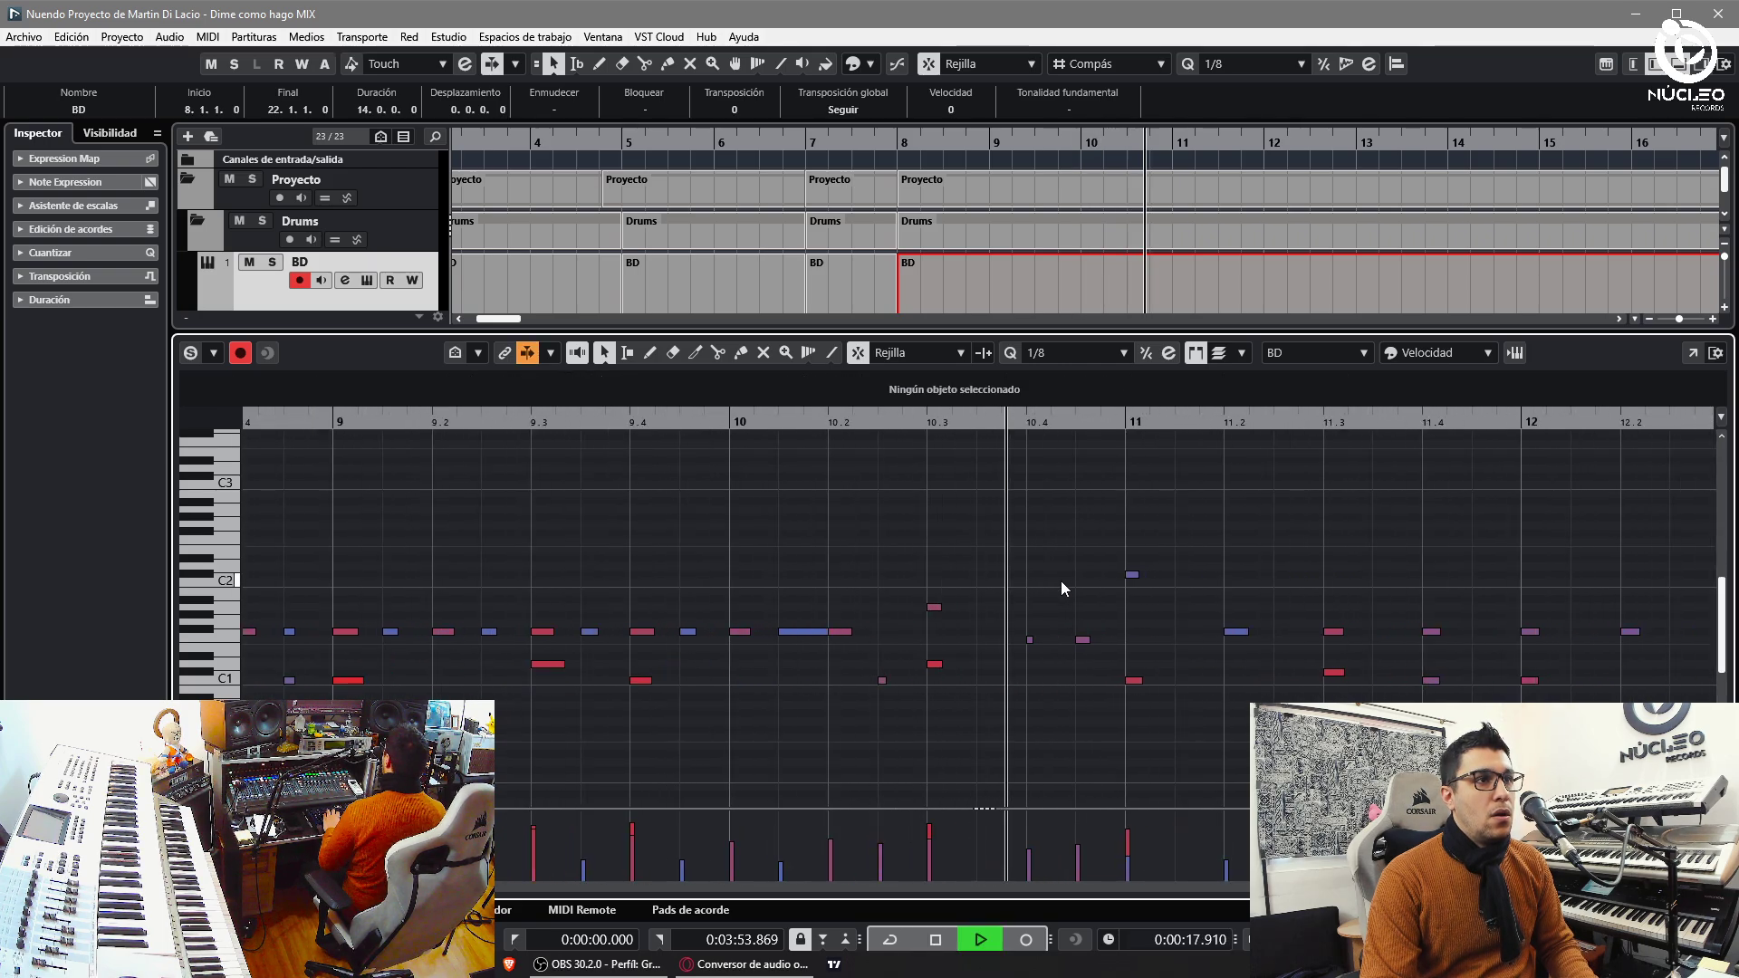
pyautogui.press('space')
pyautogui.click(958, 665)
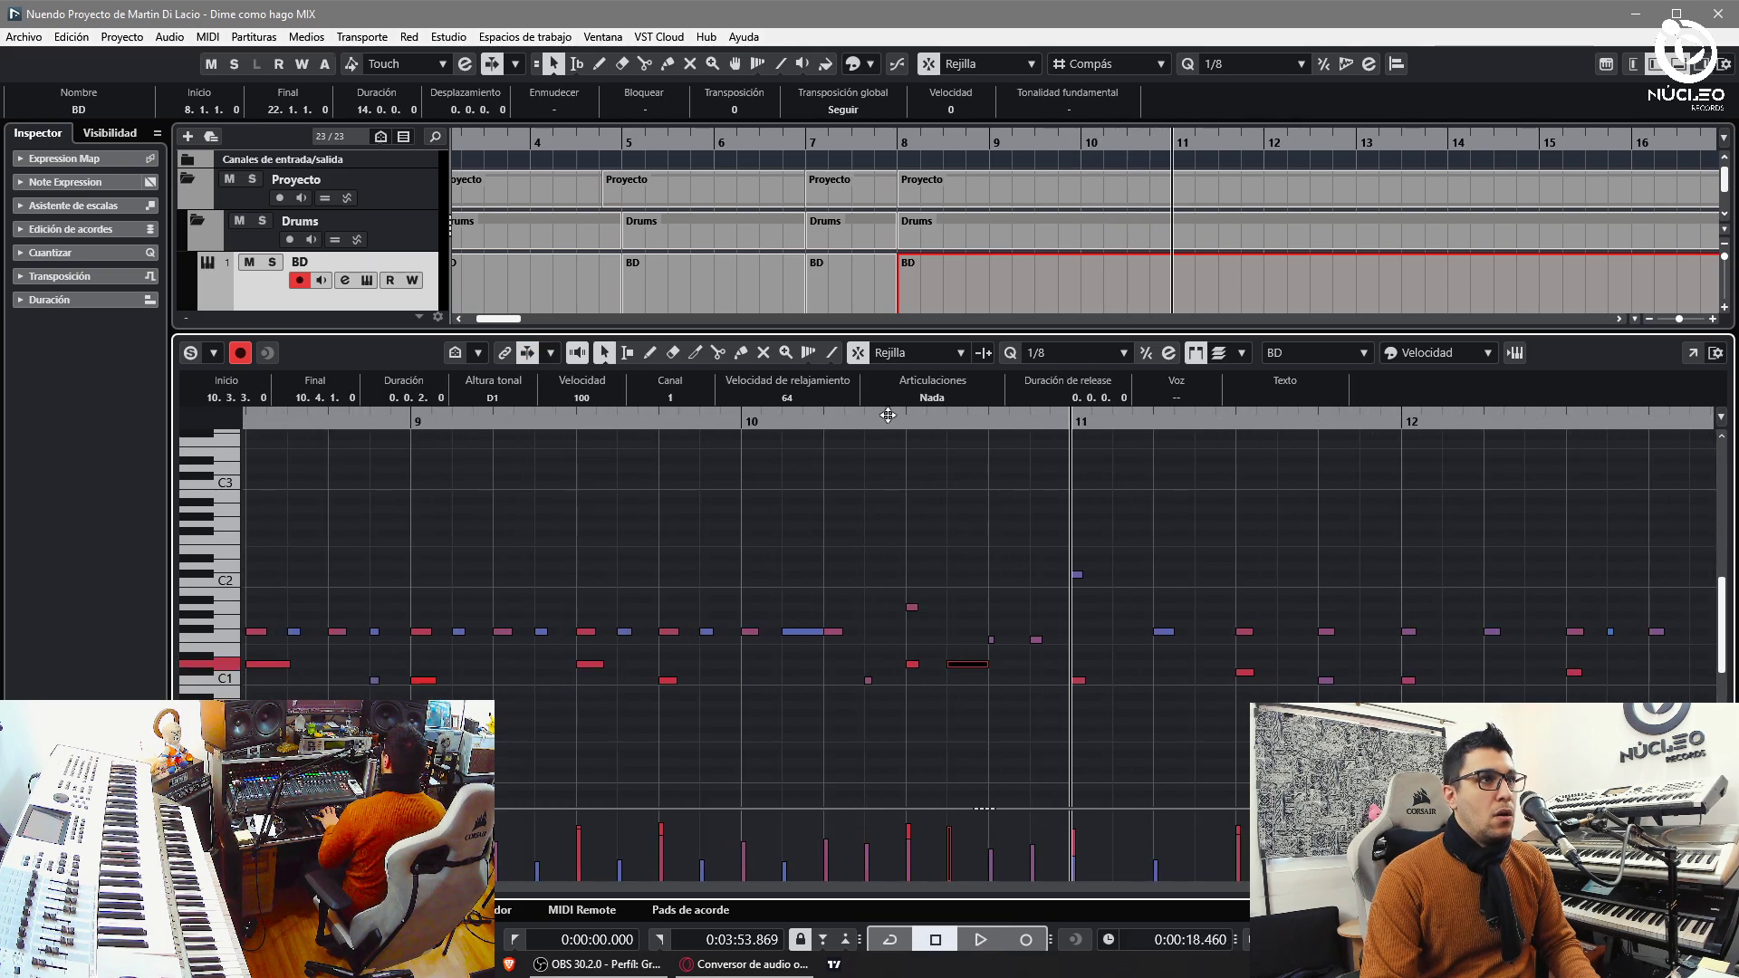
pyautogui.click(996, 564)
pyautogui.press('space')
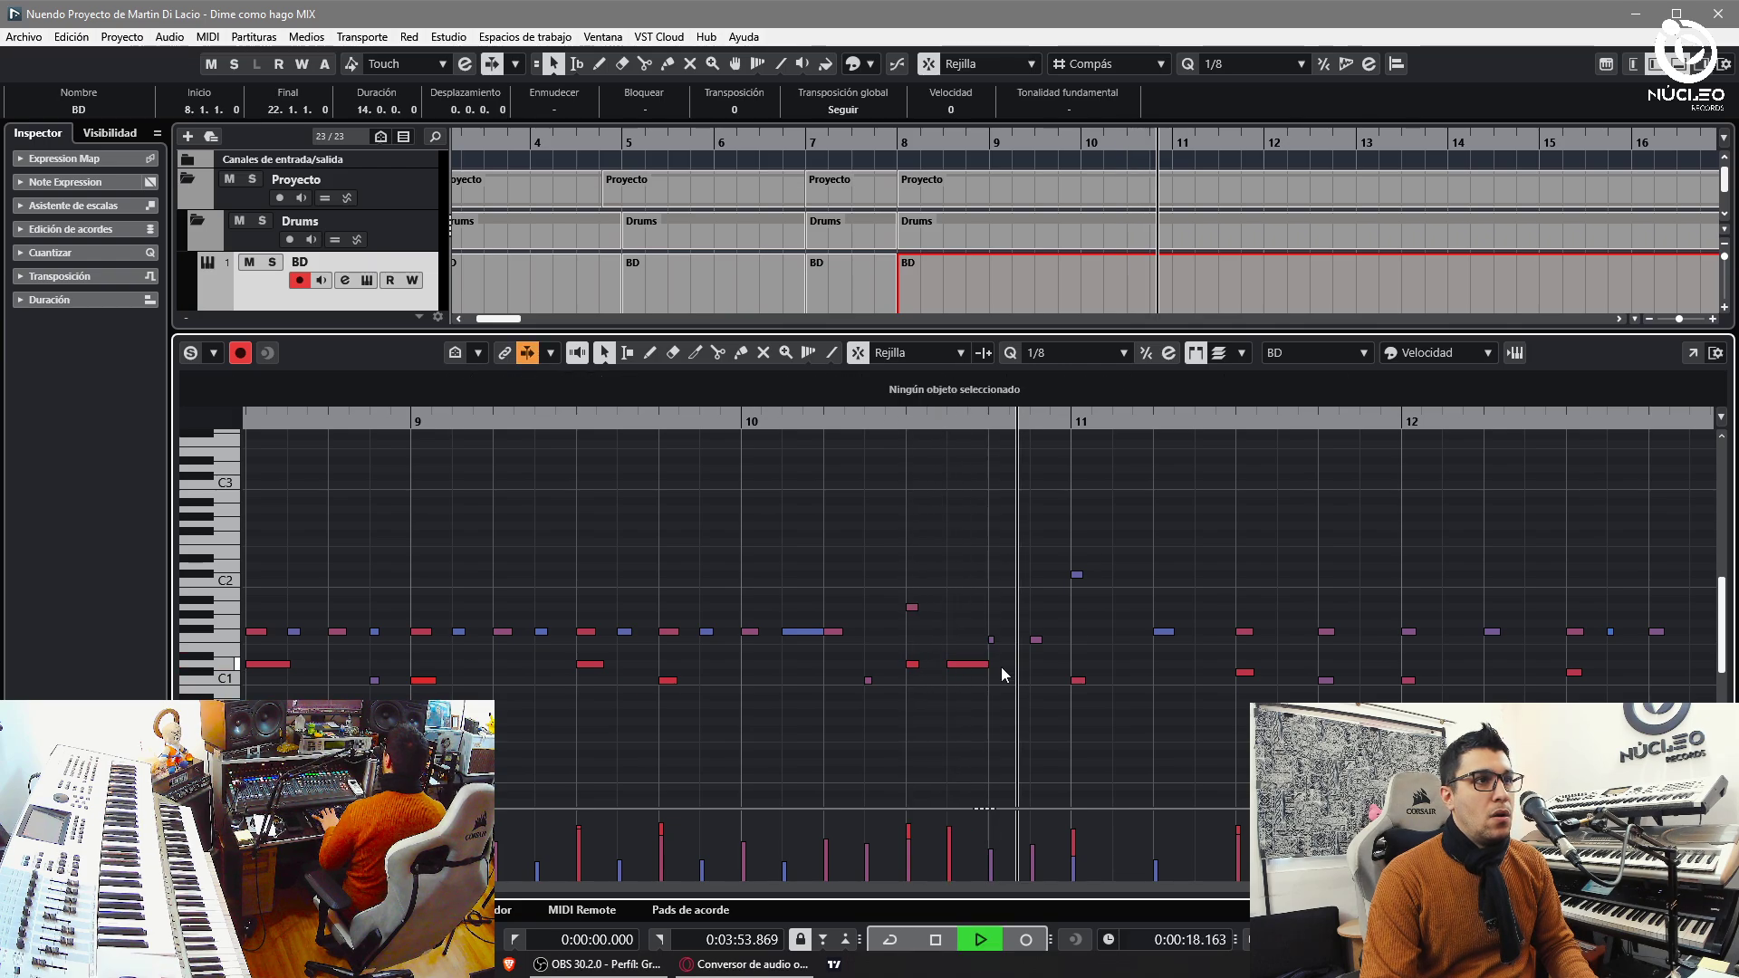
# - Raise the note at 10.4.1 to the same pitch as the upper note at 10.3.1
pyautogui.click(991, 639)
pyautogui.press('space')
pyautogui.press('Up')
pyautogui.click(1035, 641)
# - Increase the velocity of the last notes in bar 10, setting the F1 note at 10.4.3 to 71, and close the key editor
pyautogui.click(892, 422)
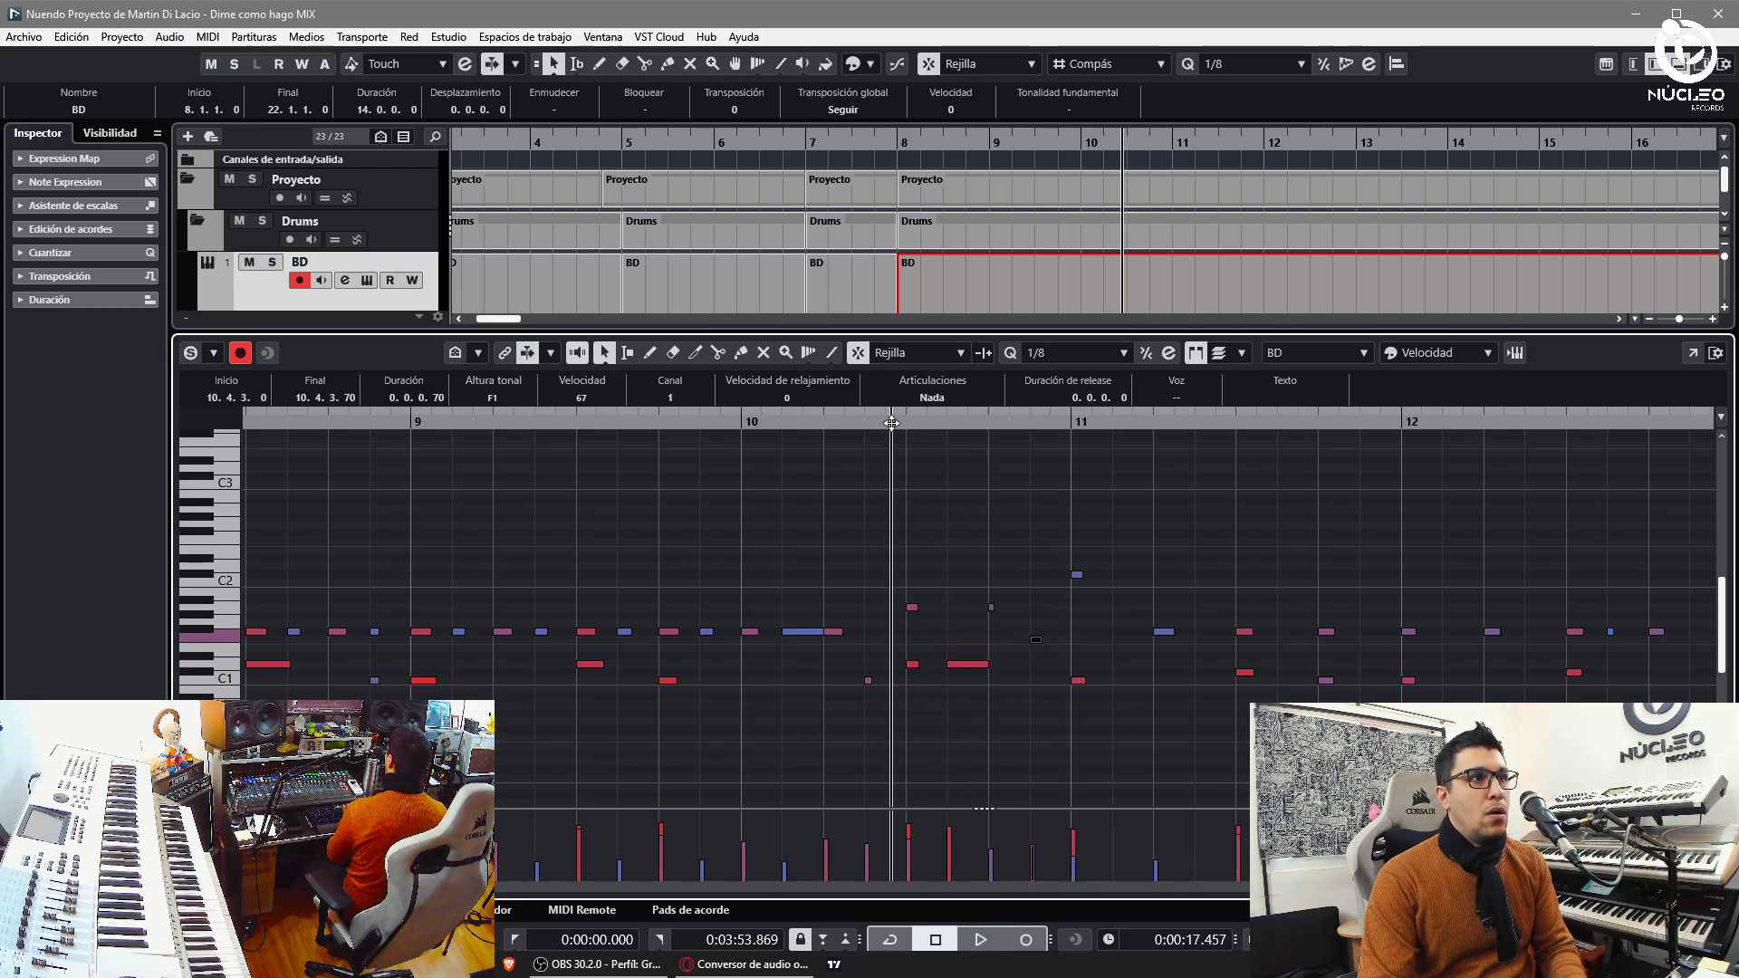
pyautogui.press('space')
pyautogui.press('space')
pyautogui.click(993, 832)
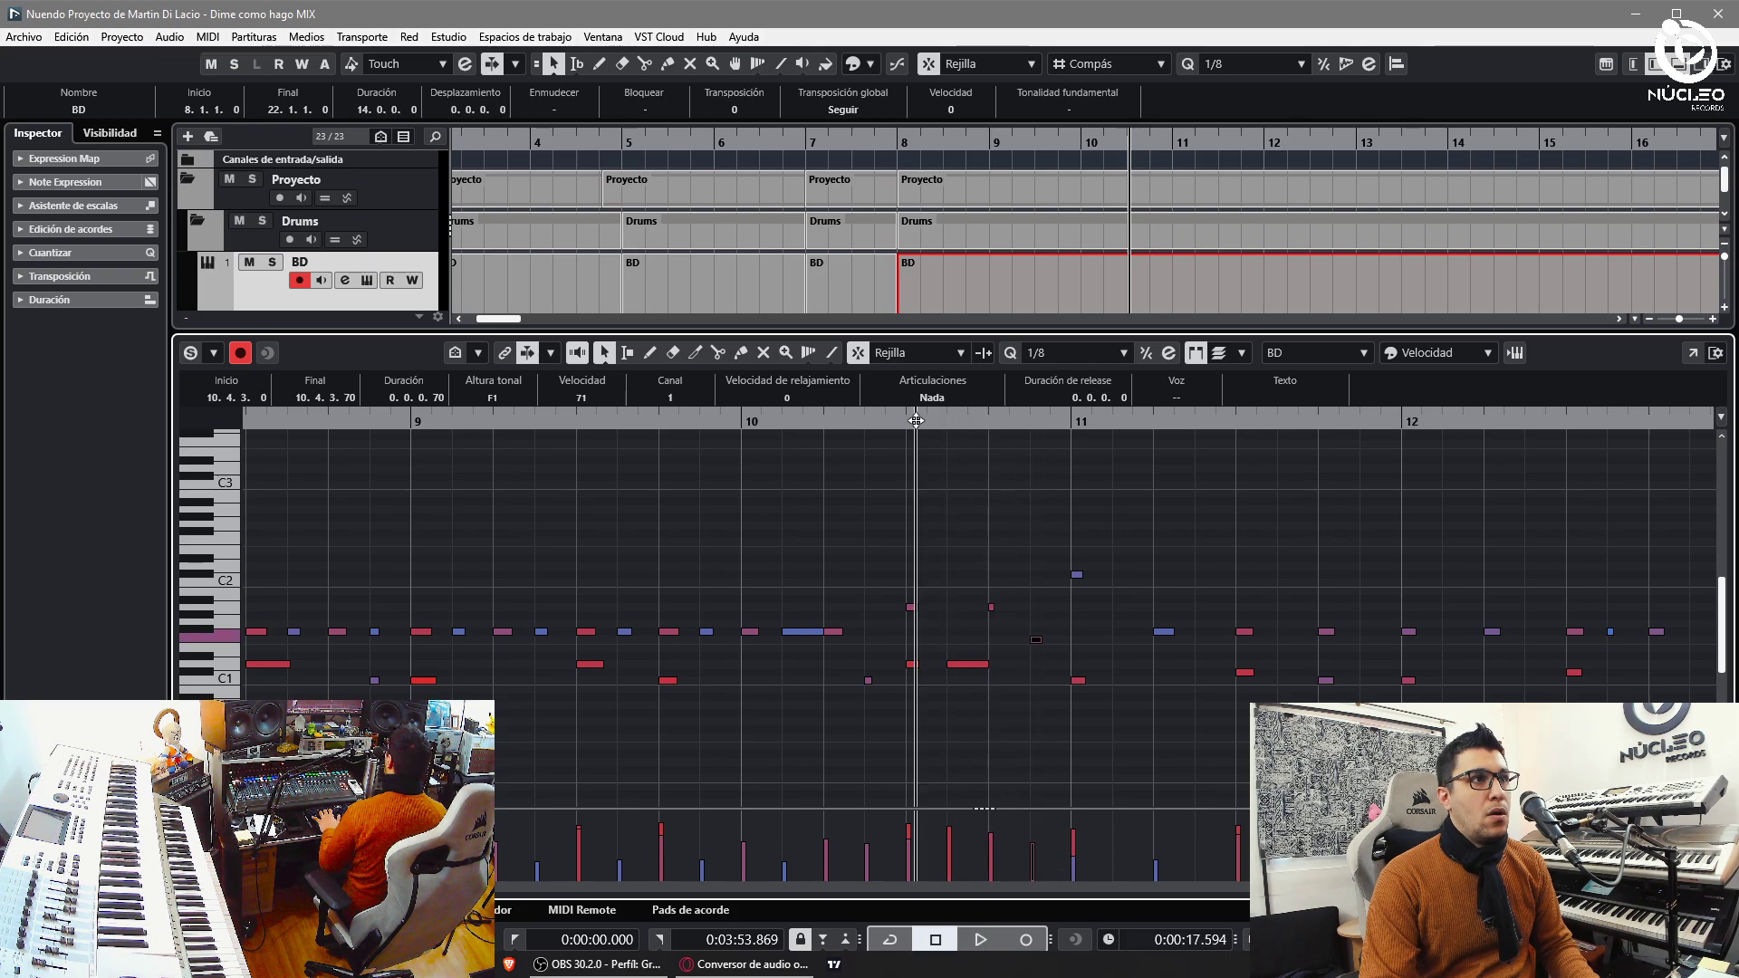
pyautogui.press('space')
pyautogui.press('Return')
# - Split the BD part at bars 11, 13 and 15
pyautogui.press('g')
pyautogui.keyDown('alt'); pyautogui.click(1087, 424); pyautogui.keyUp('alt')
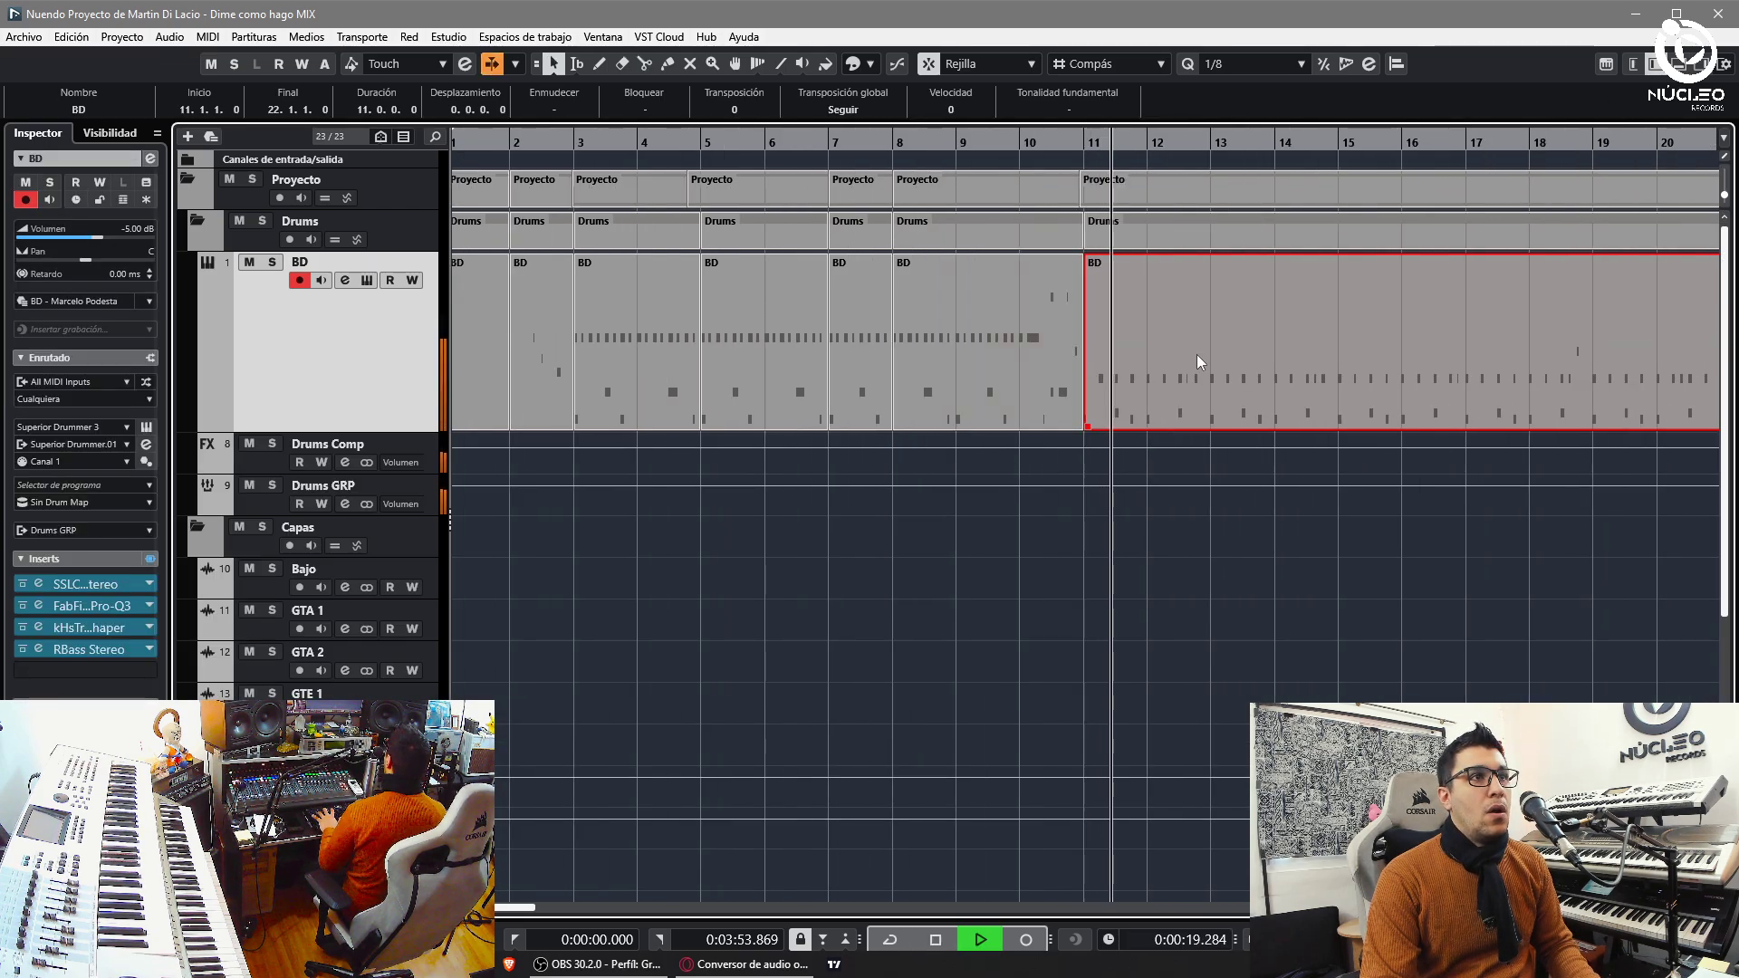
pyautogui.press('h')
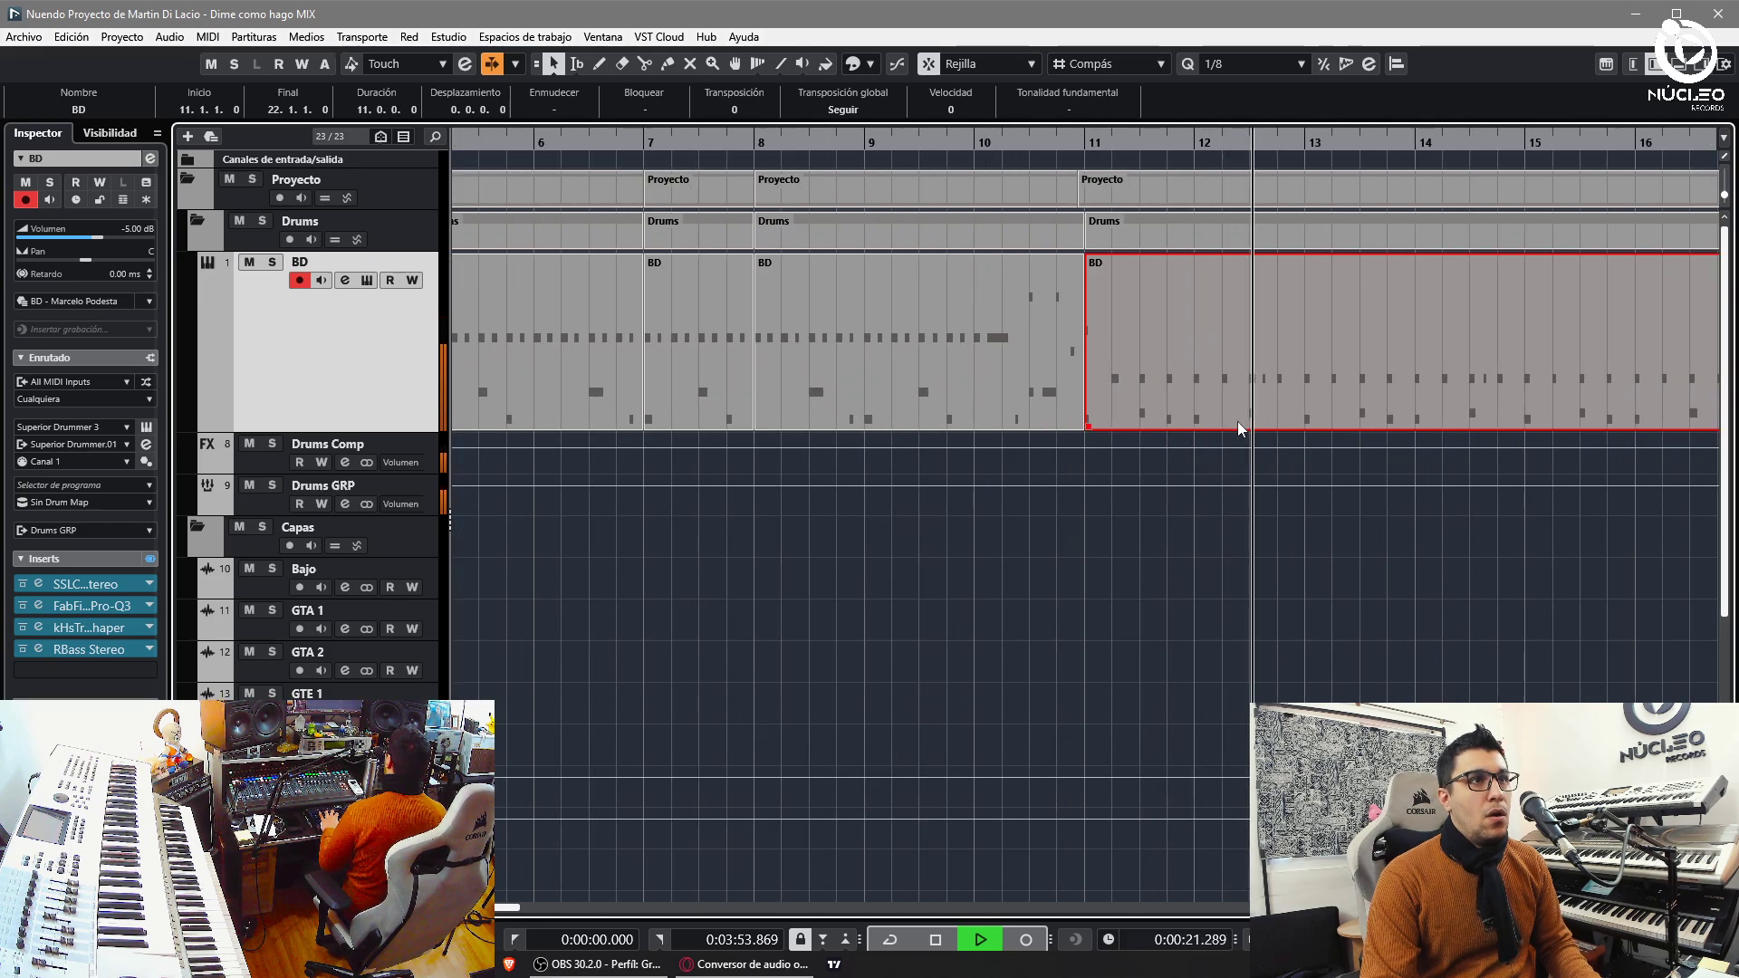
pyautogui.press('3')
pyautogui.click(1349, 426)
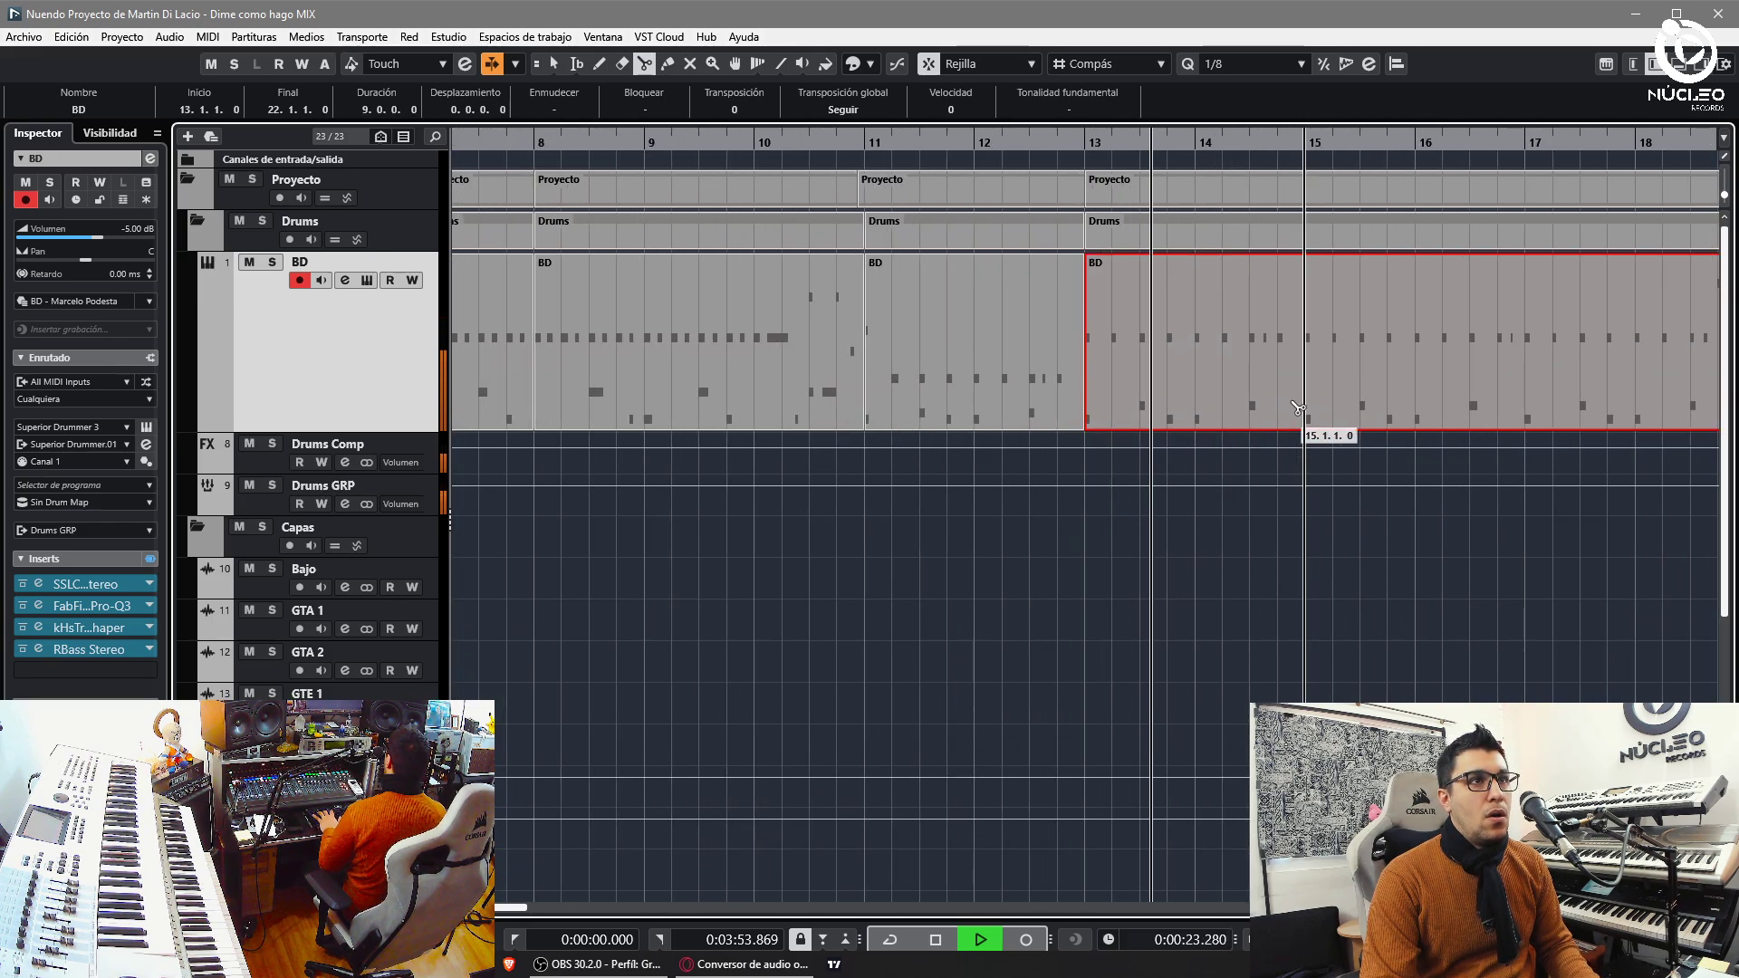
pyautogui.click(1300, 409)
# - Delete the BD part between bars 11 and 13
pyautogui.press('1')
pyautogui.press('g')
pyautogui.click(877, 385)
pyautogui.press('Delete')
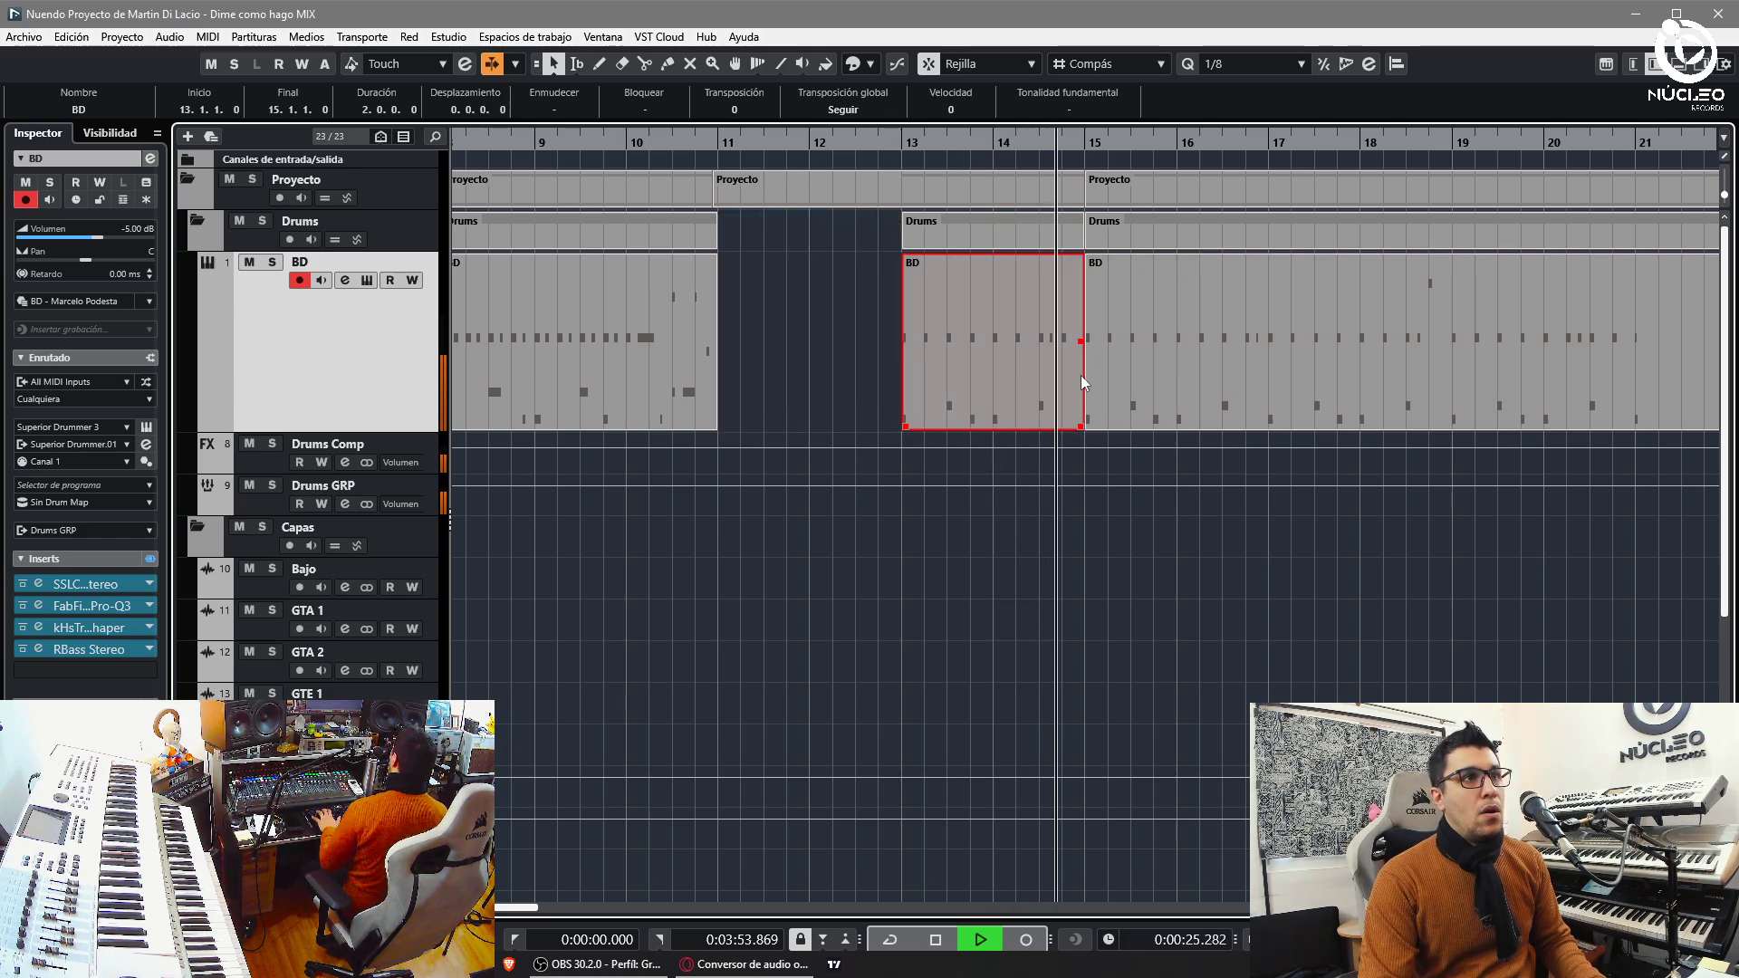
# - Try to fill bars 11 to 17 by moving the BD part at bar 13 to bar 11 and duplicating it twice
pyautogui.click(1090, 418)
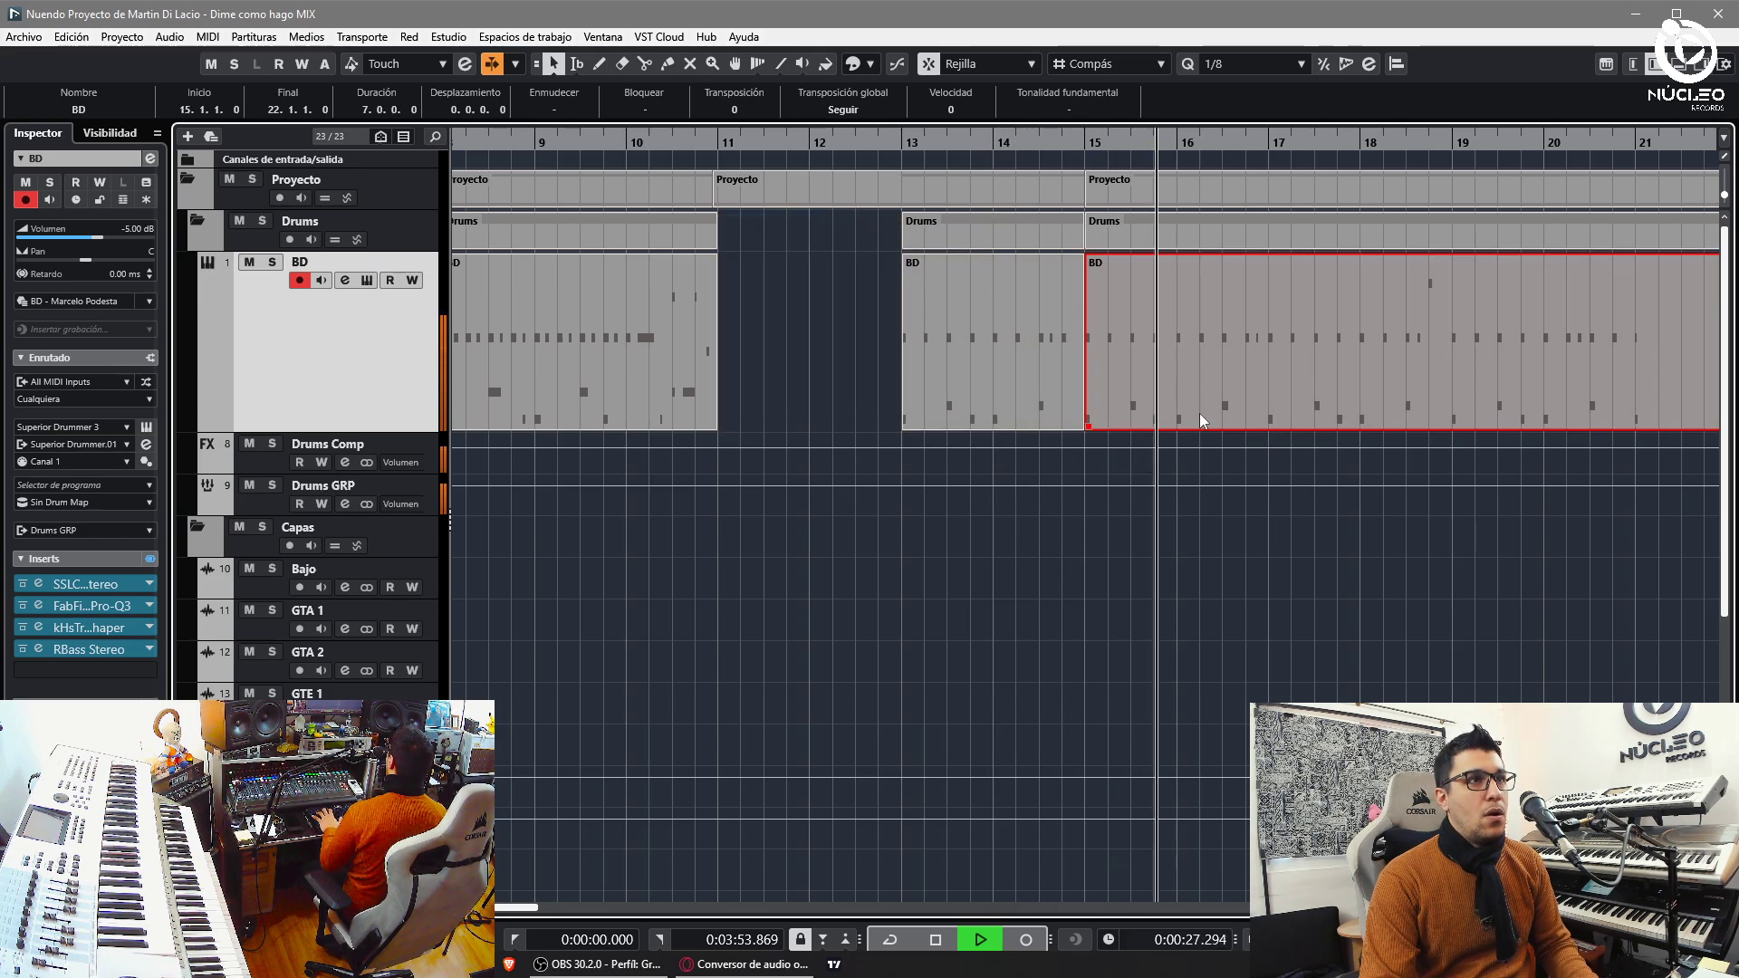
pyautogui.press('Delete')
pyautogui.moveTo(956, 397); pyautogui.dragTo(771, 390)
pyautogui.hotkey('ctrl', 'd')
pyautogui.hotkey('ctrl', 'd')
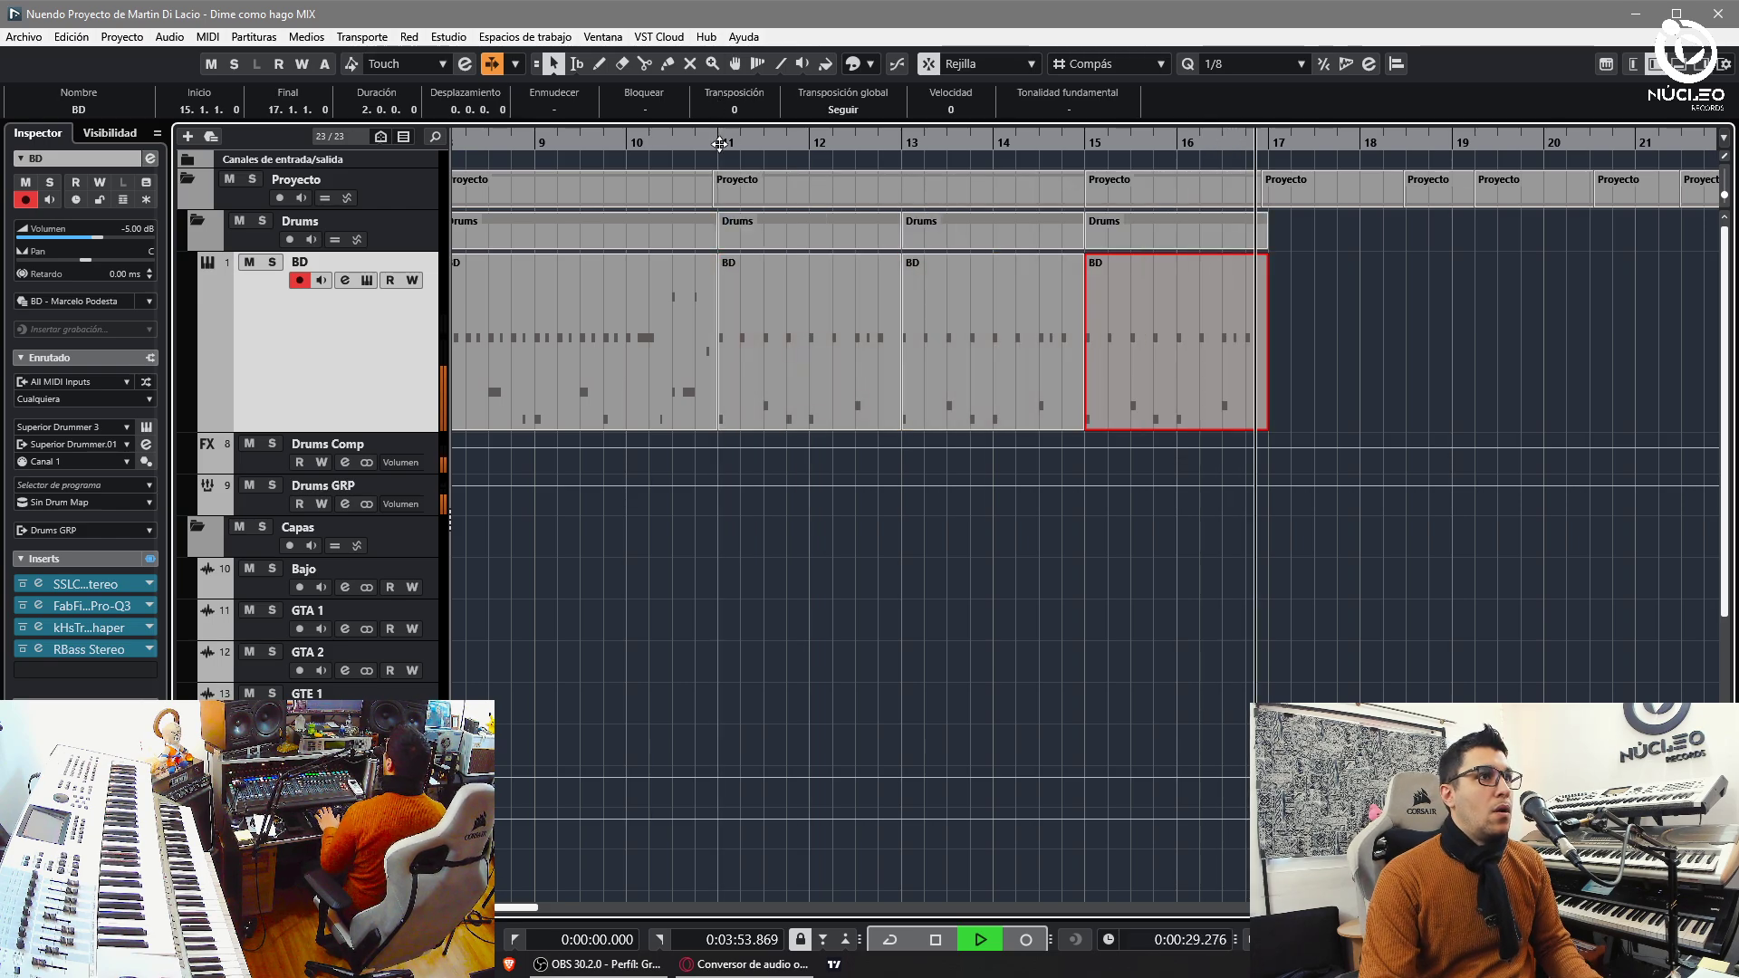
pyautogui.press('Delete')
pyautogui.hotkey('ctrl', 'z')
pyautogui.hotkey('ctrl', 'z')
pyautogui.hotkey('ctrl', 'z')
# - Split the BD part that starts at bar 15 at bar 17
pyautogui.press('3')
pyautogui.click(1270, 391)
pyautogui.press('1')
# - Play the BD part between bars 15 and 17 and check its notes in the key editor
pyautogui.click(1188, 275)
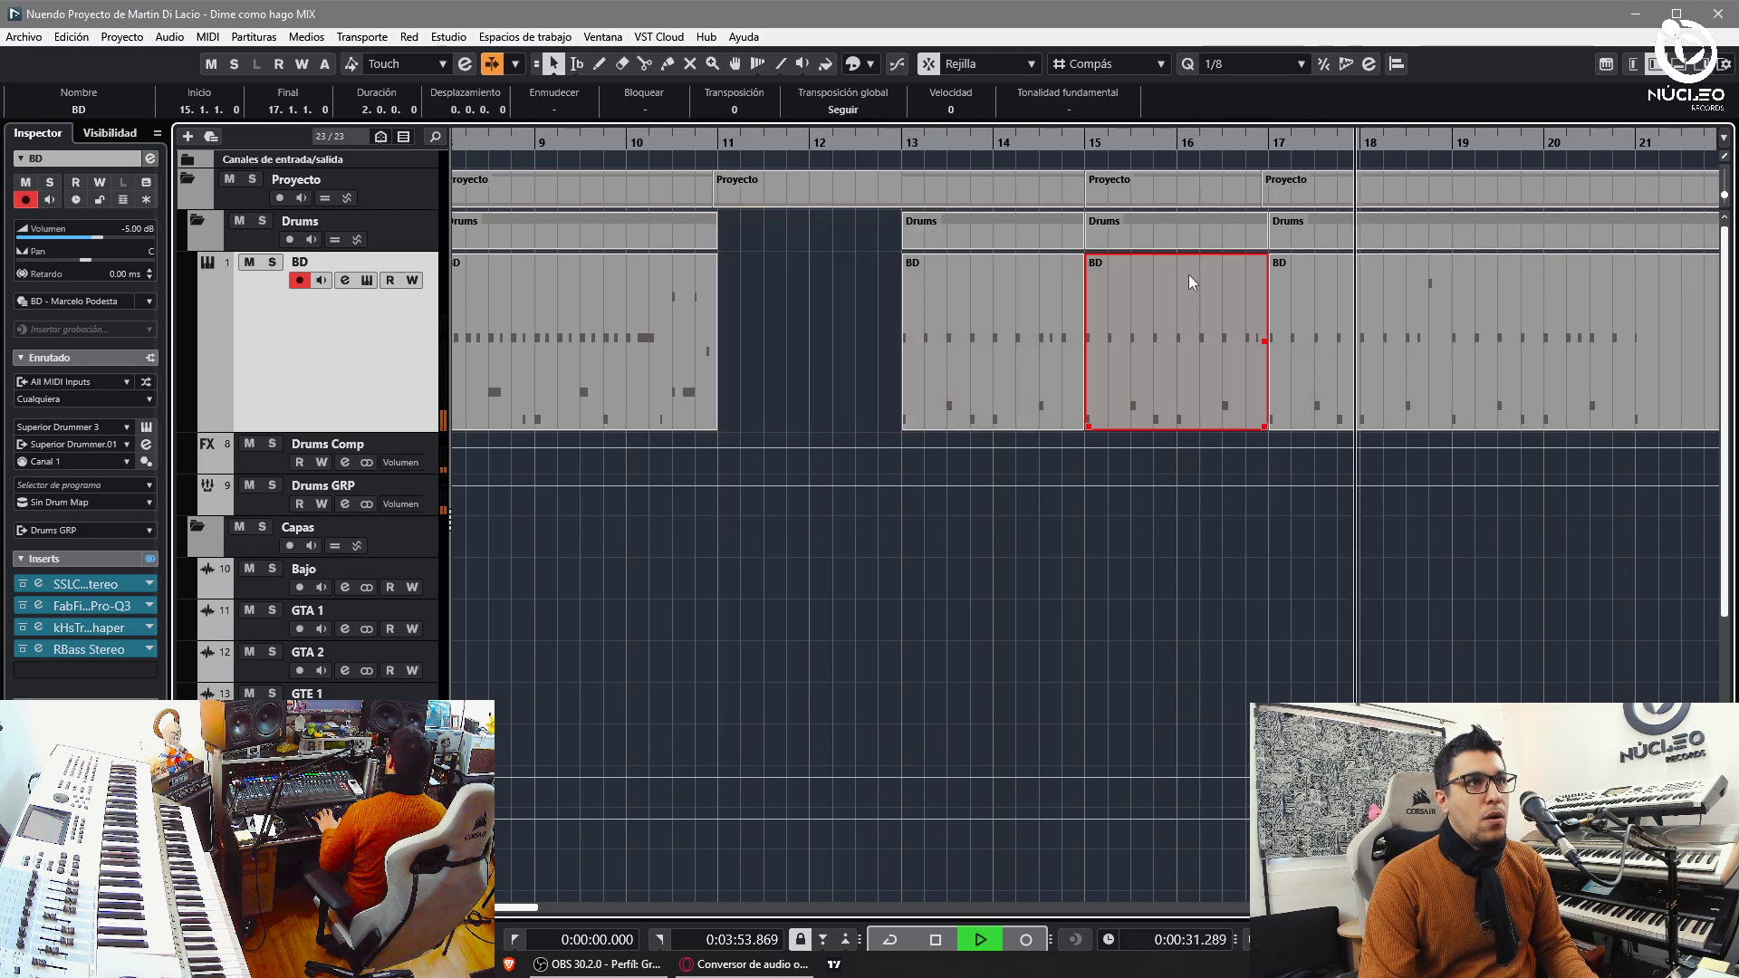
pyautogui.press('l')
pyautogui.press('3')
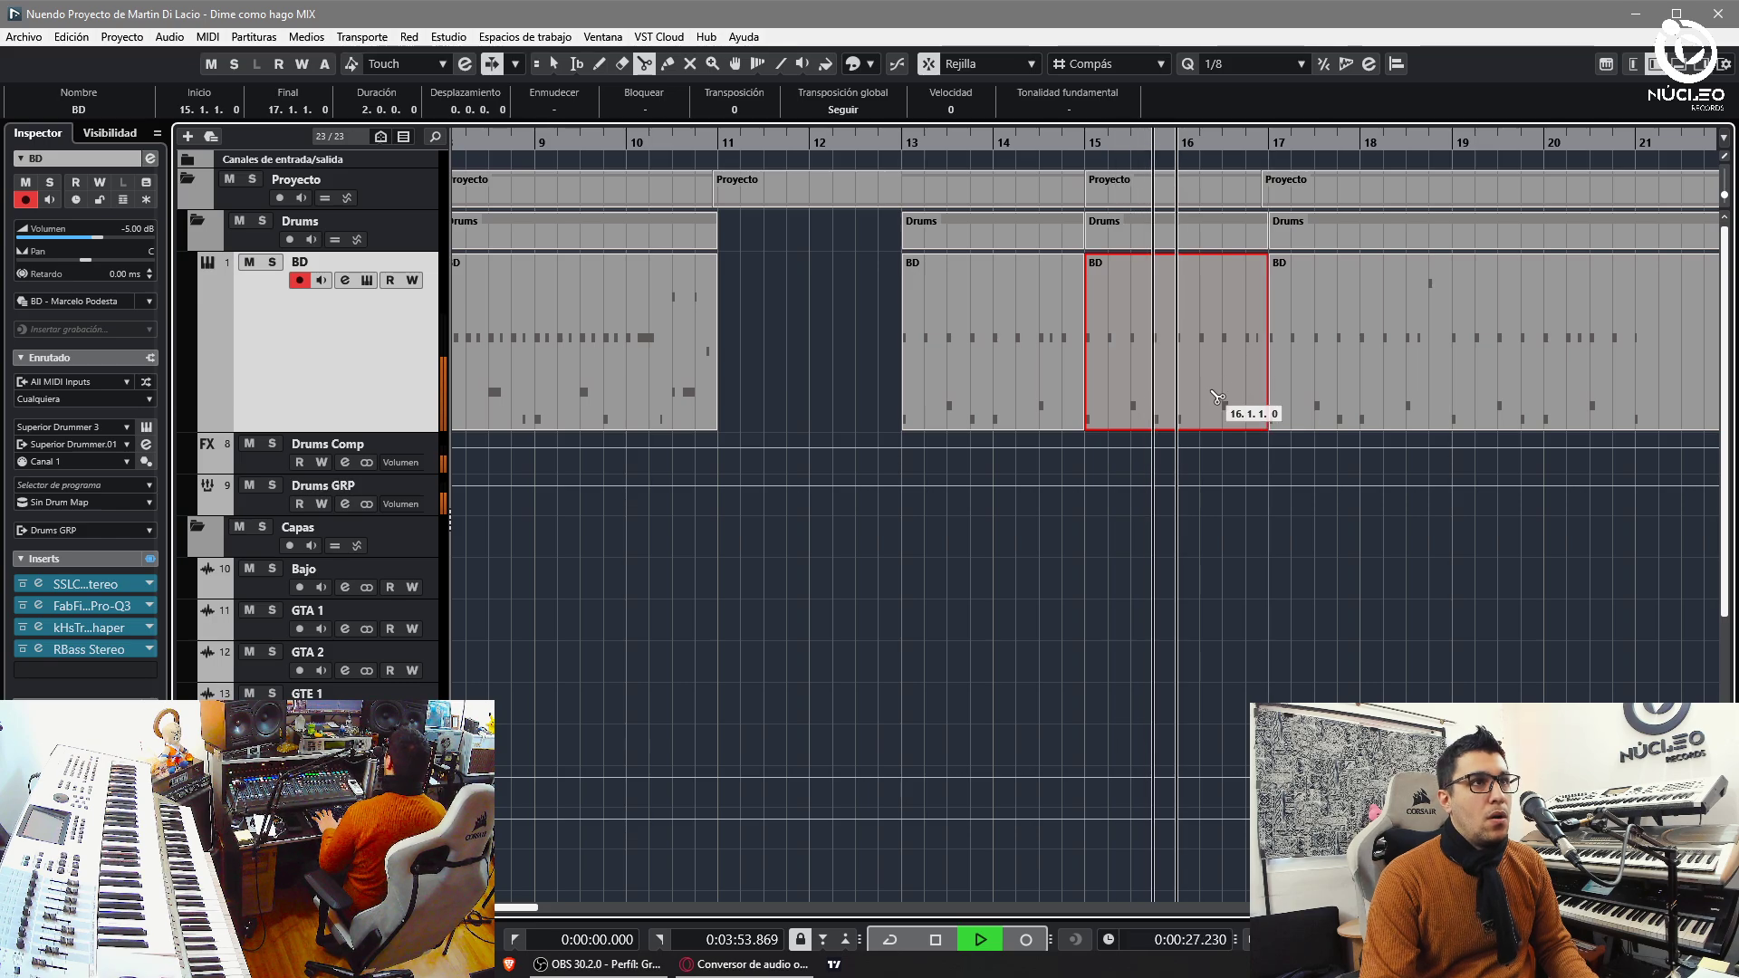
pyautogui.press('1')
pyautogui.doubleClick(1210, 389)
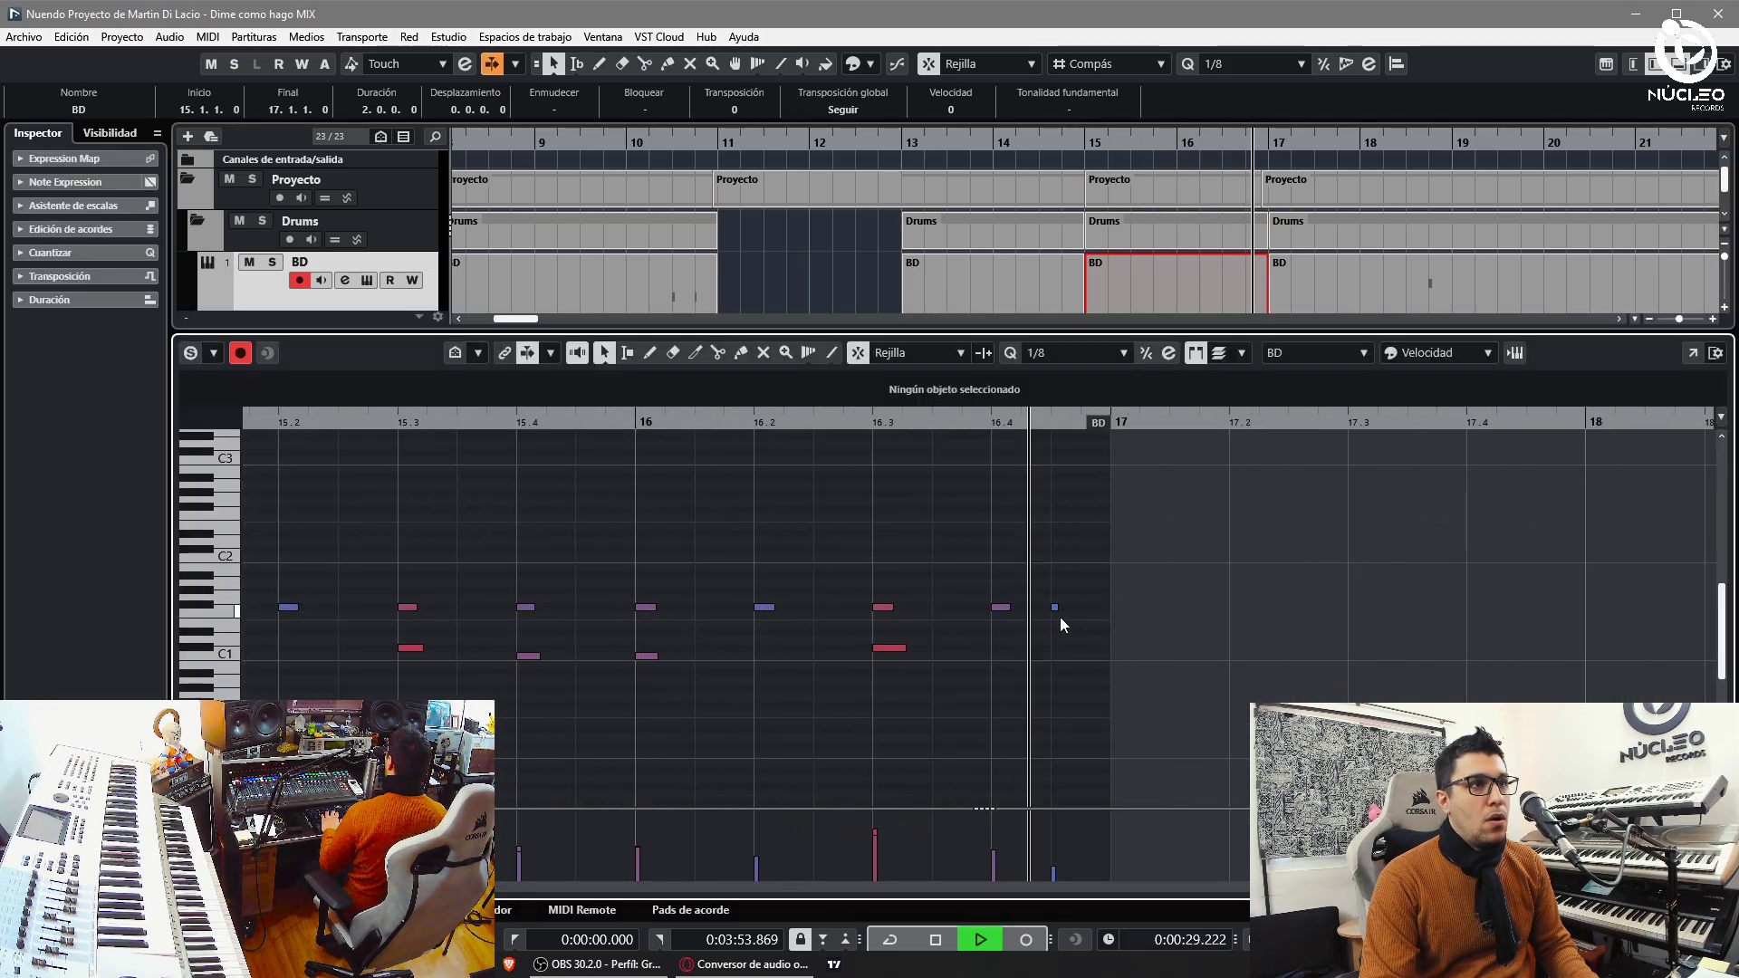
pyautogui.press('space')
pyautogui.click(1678, 64)
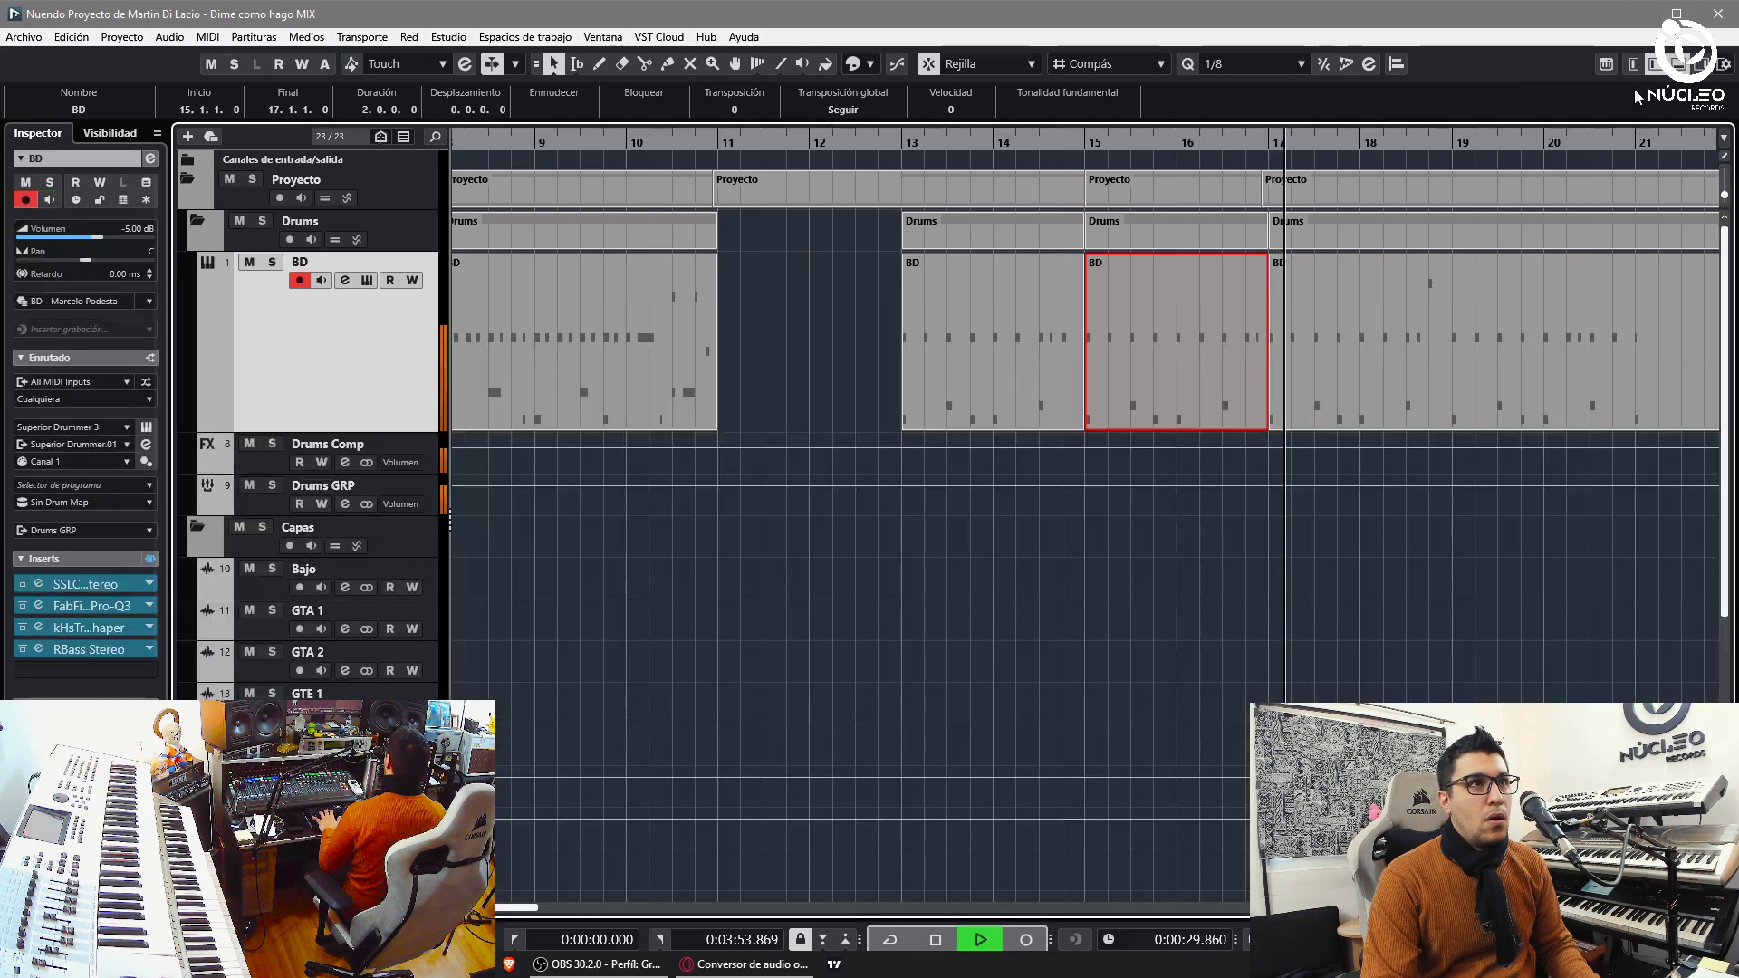
# - Move the two BD parts between bars 13 and 17 to start at bar 11 and split the last BD part at bar 19
pyautogui.press('g')
pyautogui.moveTo(980, 370); pyautogui.dragTo(733, 384)
pyautogui.click(1218, 412)
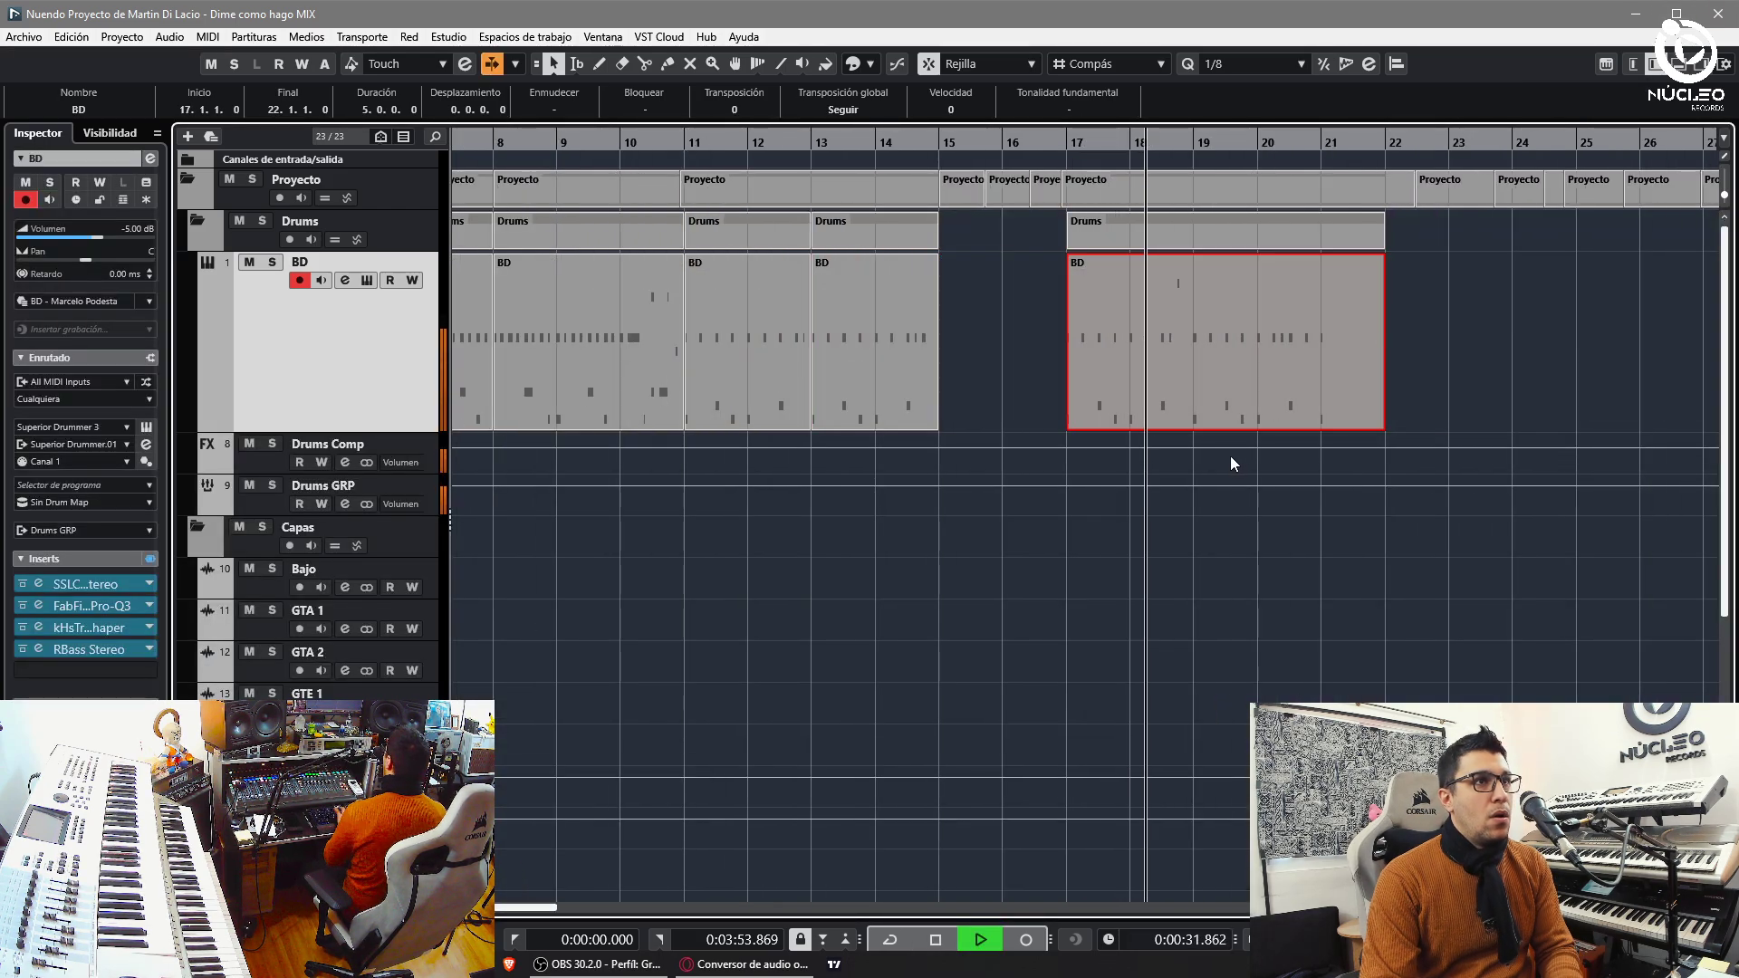
pyautogui.press('3')
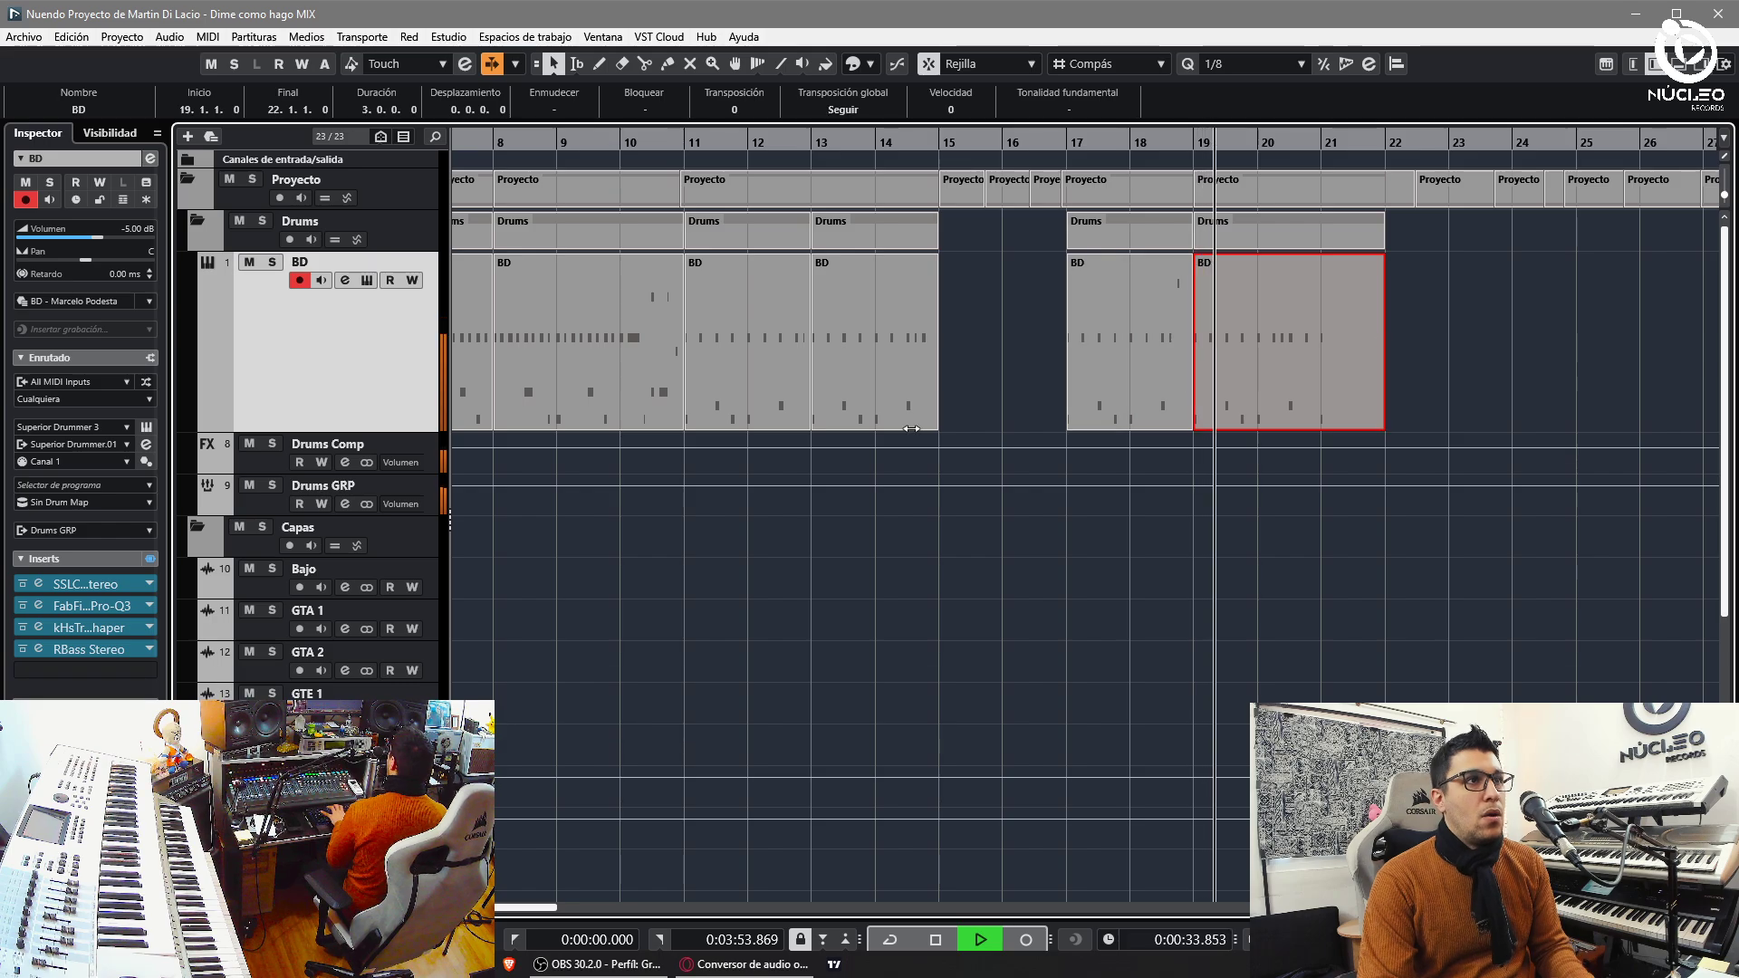
# - Copy the BD part at bar 11 to bar 15 and delete the BD part after bar 19
pyautogui.moveTo(791, 398); pyautogui.dragTo(1047, 396)
pyautogui.click(1307, 391)
pyautogui.press('Delete')
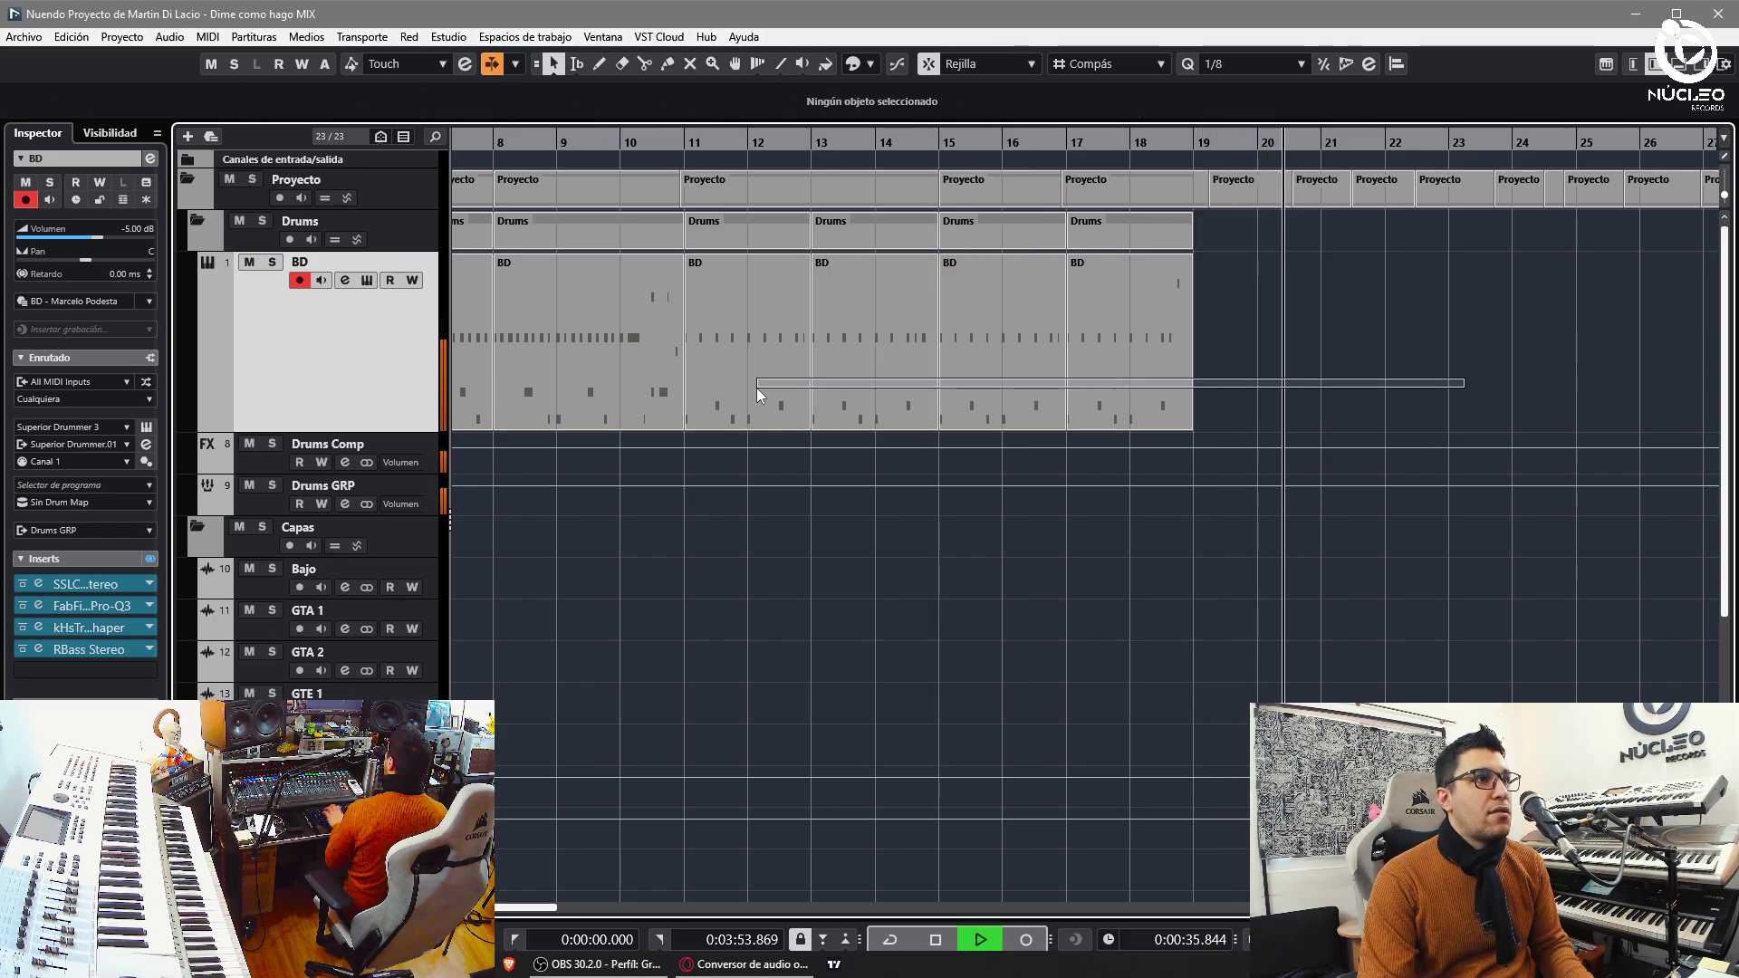
# - Glue the BD parts between bars 11 and 19 into one part and duplicate it to bar 19
pyautogui.keyDown('shift'); pyautogui.doubleClick(759, 392); pyautogui.keyUp('shift')
pyautogui.press('3')
pyautogui.press('4')
pyautogui.click(761, 342)
pyautogui.press('1')
pyautogui.click(761, 346)
pyautogui.hotkey('ctrl', 'd')
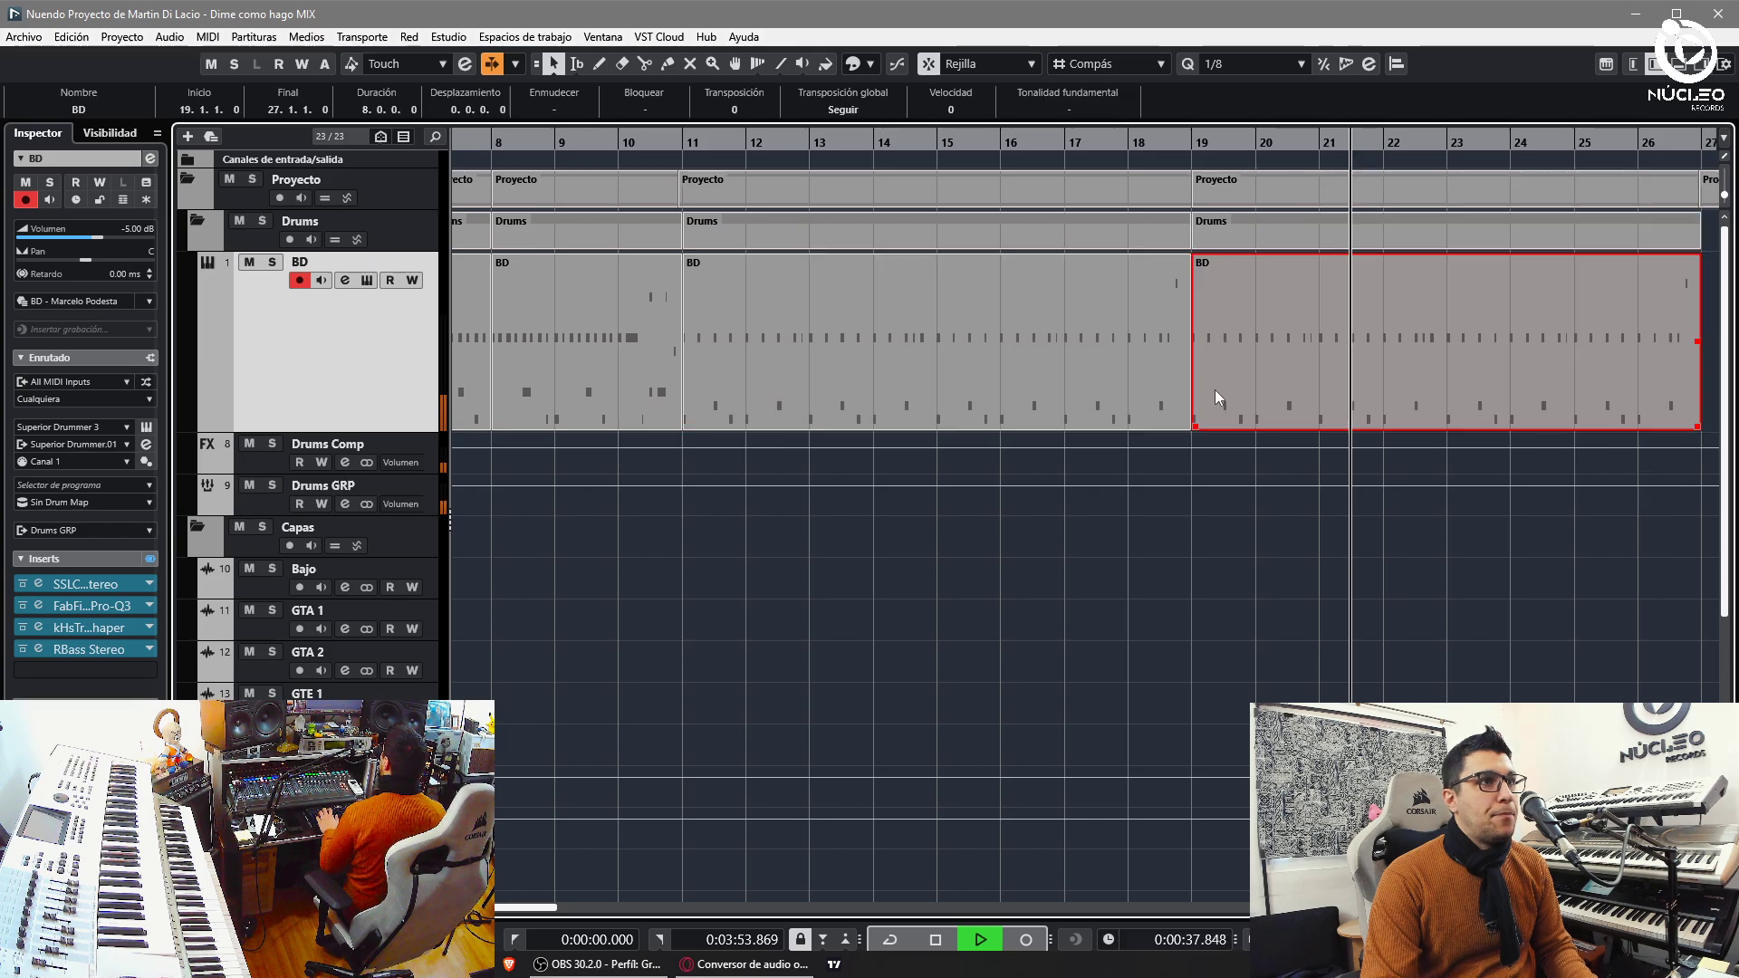
# - Review the duplicated BD part from bar 19 and the reference audio below it during playback
pyautogui.press('g')
pyautogui.press('g')
pyautogui.doubleClick(1246, 372)
pyautogui.click(1678, 65)
pyautogui.press('g')
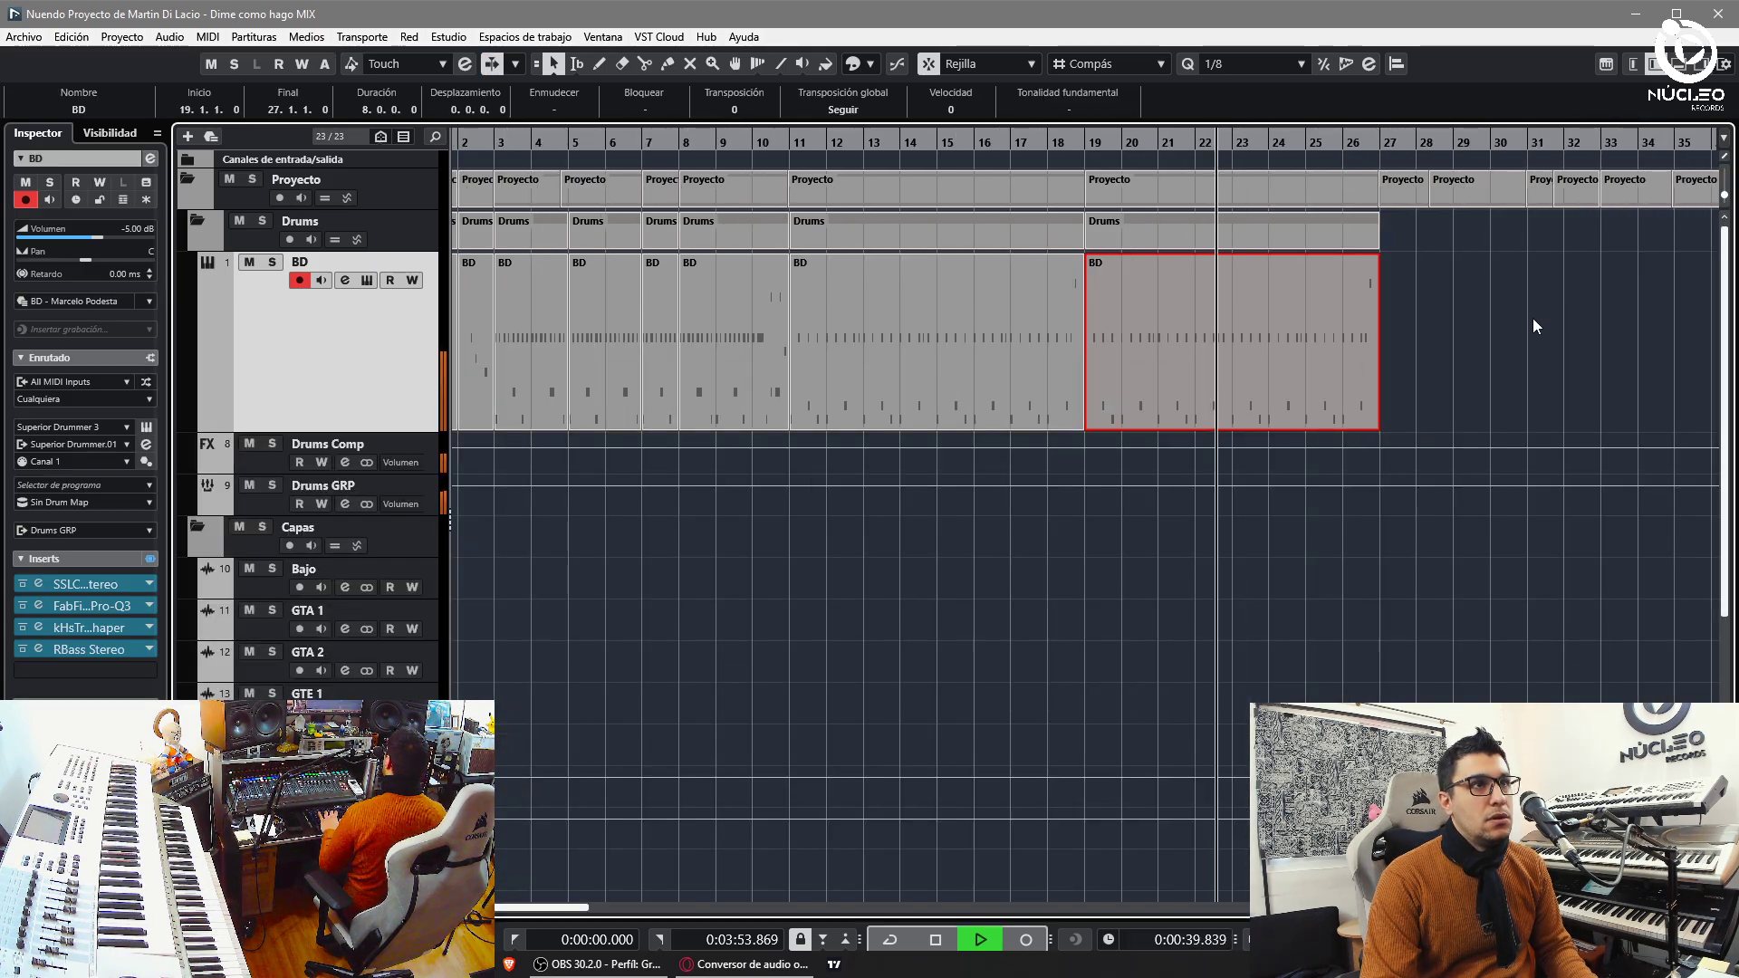
pyautogui.click(1513, 327)
pyautogui.press('h')
pyautogui.press('g')
pyautogui.press('g')
pyautogui.scroll(-5, 1284, 383)
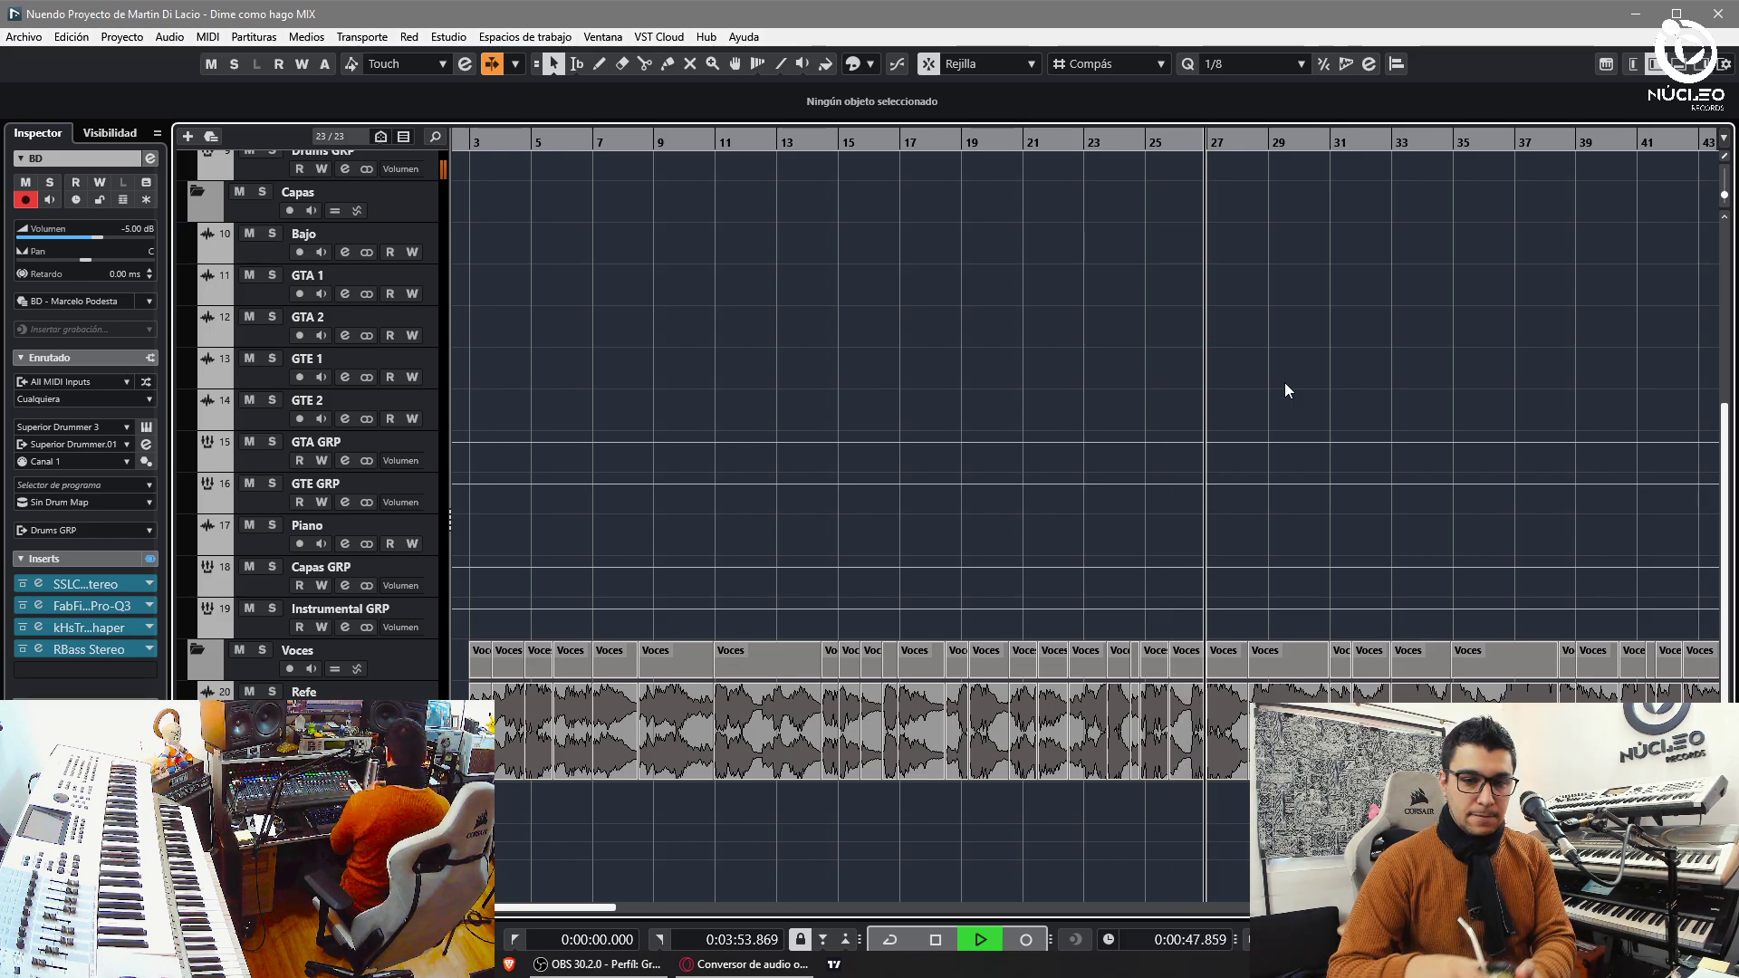
pyautogui.scroll(5, 1257, 366)
# - Start playback from bar 25 and open the BD part at bar 19 in the key editor
pyautogui.click(1148, 143)
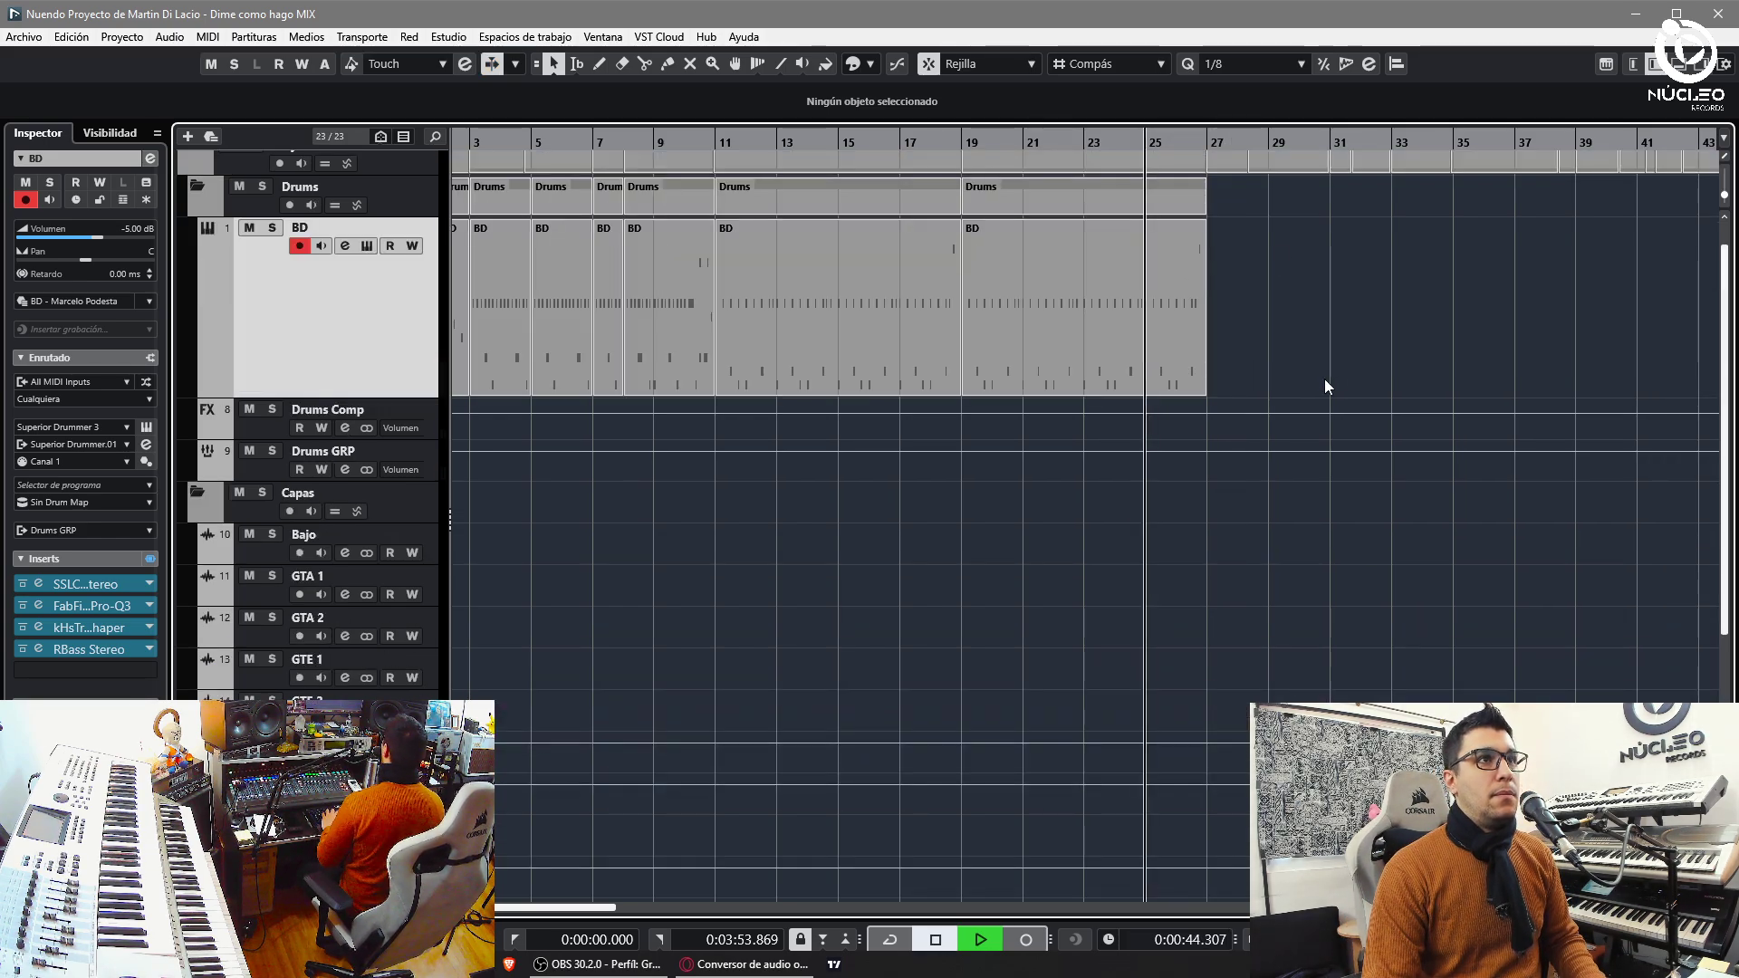
pyautogui.press('h')
pyautogui.press('h')
pyautogui.press('h')
pyautogui.doubleClick(1141, 341)
pyautogui.press('g')
pyautogui.press('g')
pyautogui.press('g')
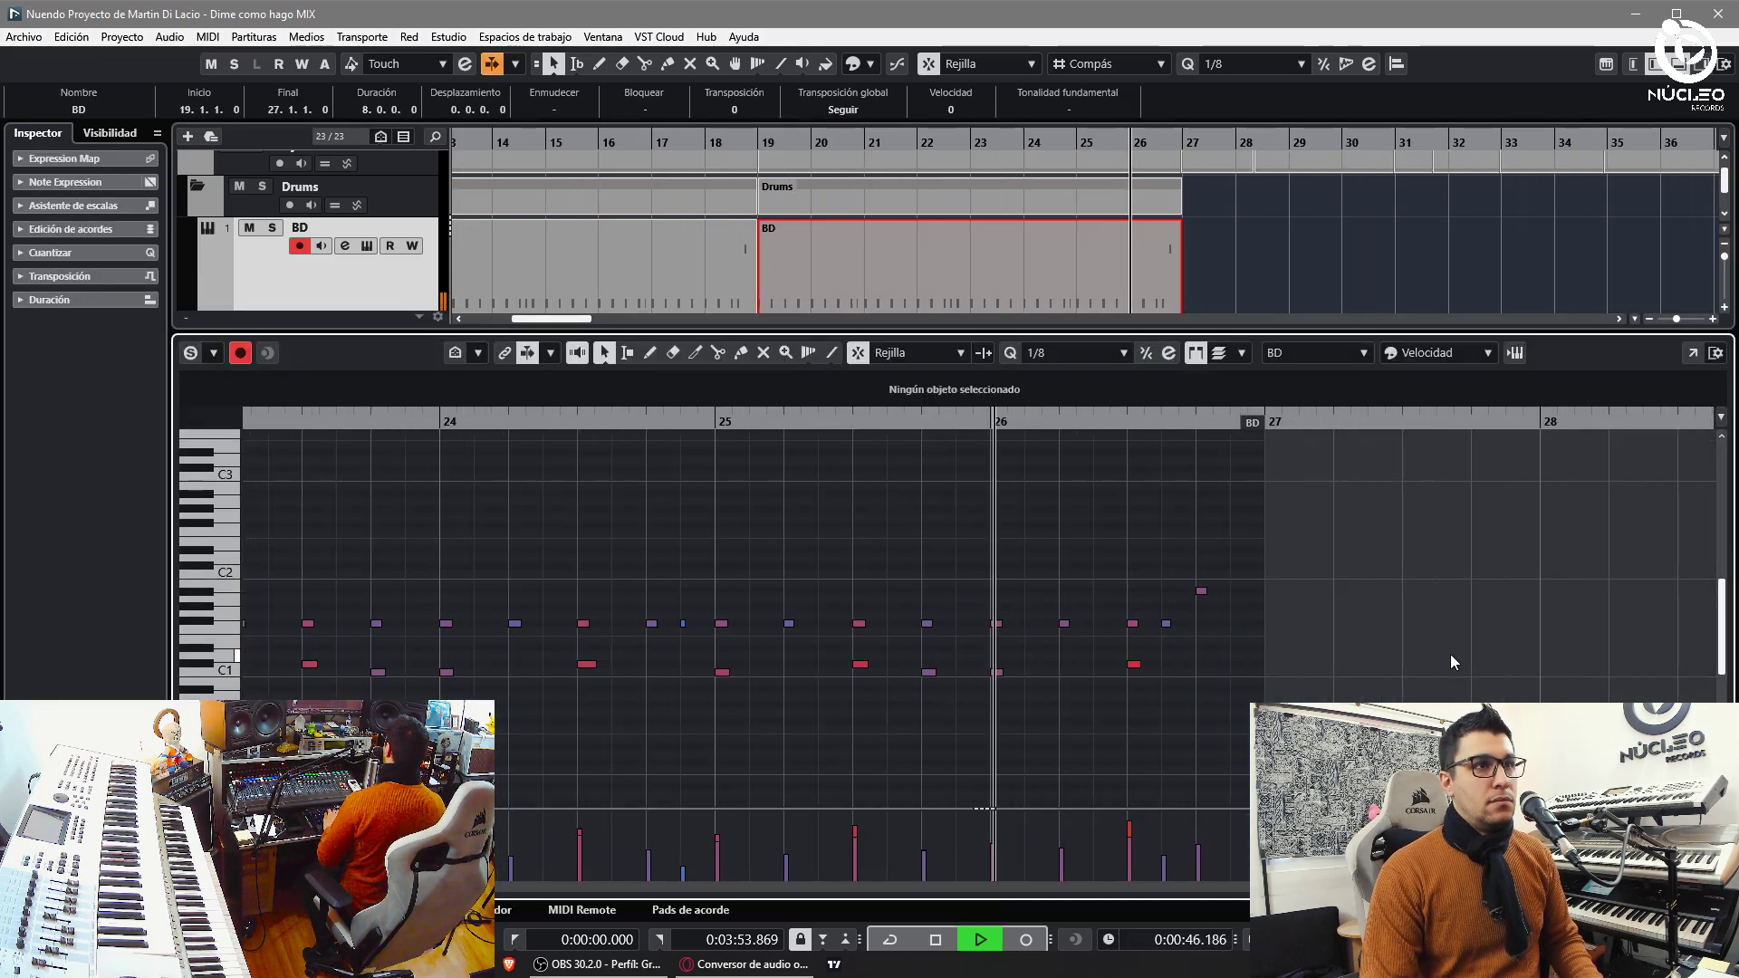
# - Stop playback in bar 26 and draw a G1 note from 26.4.3 to 27.1.1
pyautogui.press('h')
pyautogui.press('h')
pyautogui.press('h')
pyautogui.press('h')
pyautogui.press('h')
pyautogui.press('h')
pyautogui.press('h')
pyautogui.press('space')
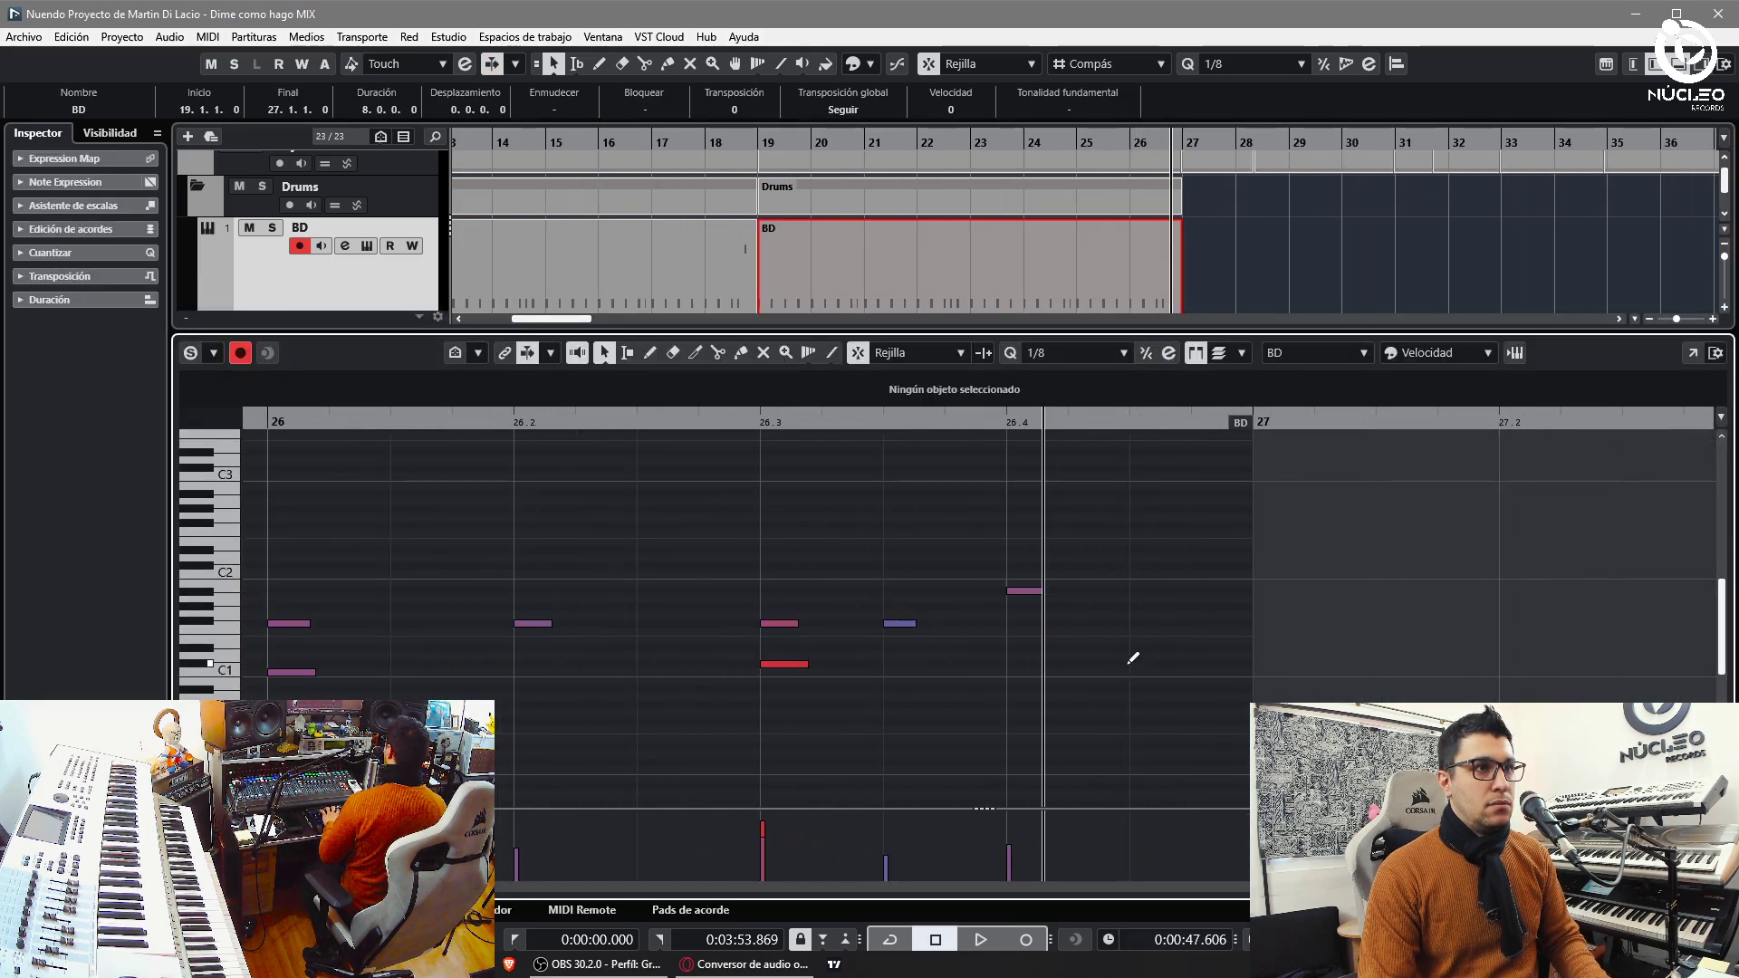
pyautogui.keyDown('alt'); pyautogui.click(1159, 616); pyautogui.keyUp('alt')
# - Play back the end of bar 26 to check the added note and close the key editor
pyautogui.click(999, 416)
pyautogui.press('space')
pyautogui.press('space')
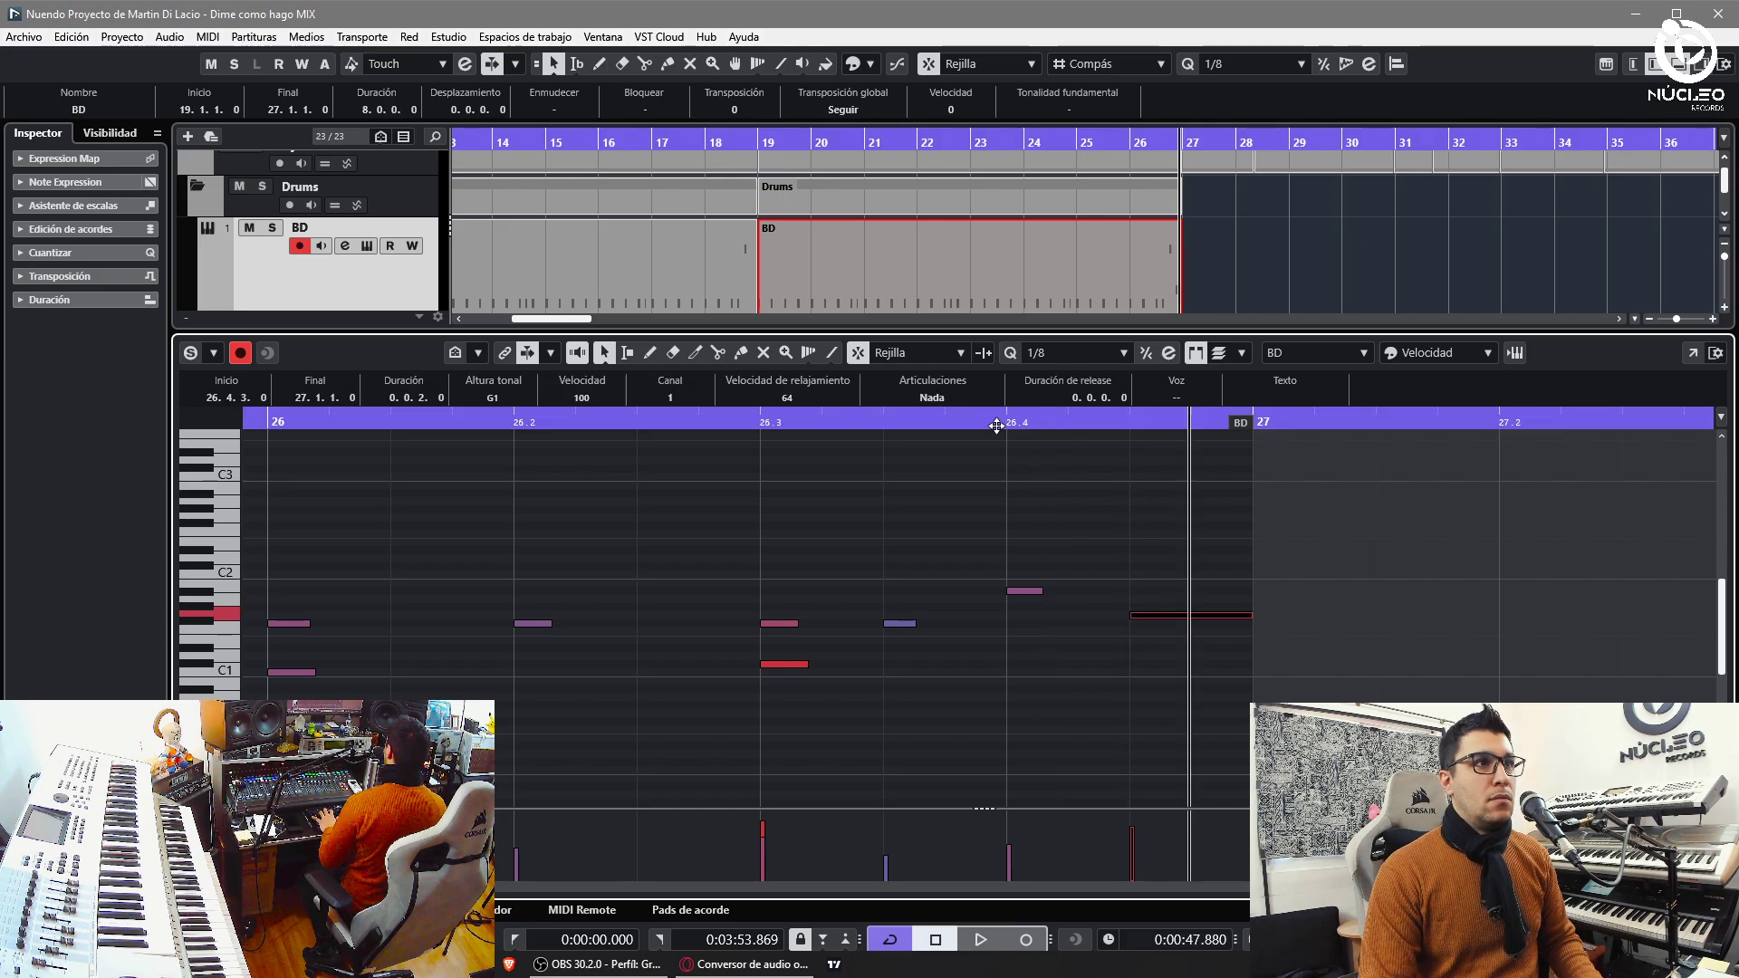
pyautogui.click(999, 424)
pyautogui.press('space')
pyautogui.click(1678, 65)
# - Try to record a MIDI drum take on the BD track after bar 27, playing in from bar 25
pyautogui.press('space')
pyautogui.click(1257, 371)
pyautogui.click(1060, 143)
pyautogui.press('space')
pyautogui.press('h')
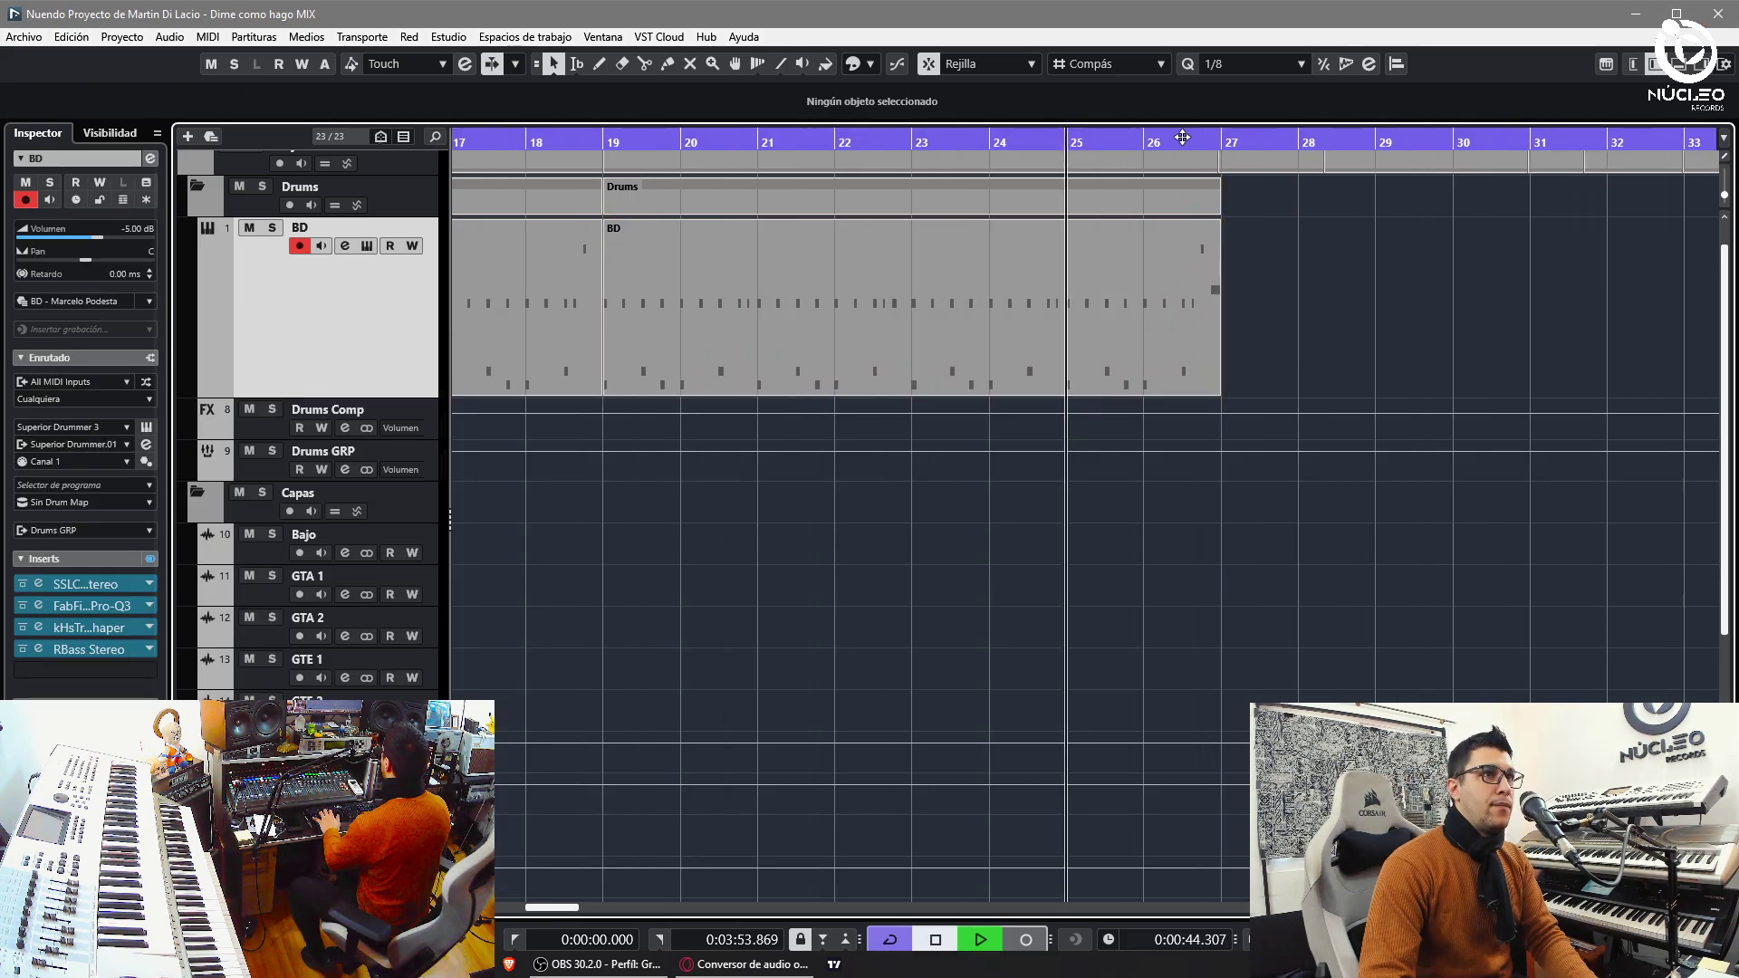
pyautogui.press('KP_Multiply')
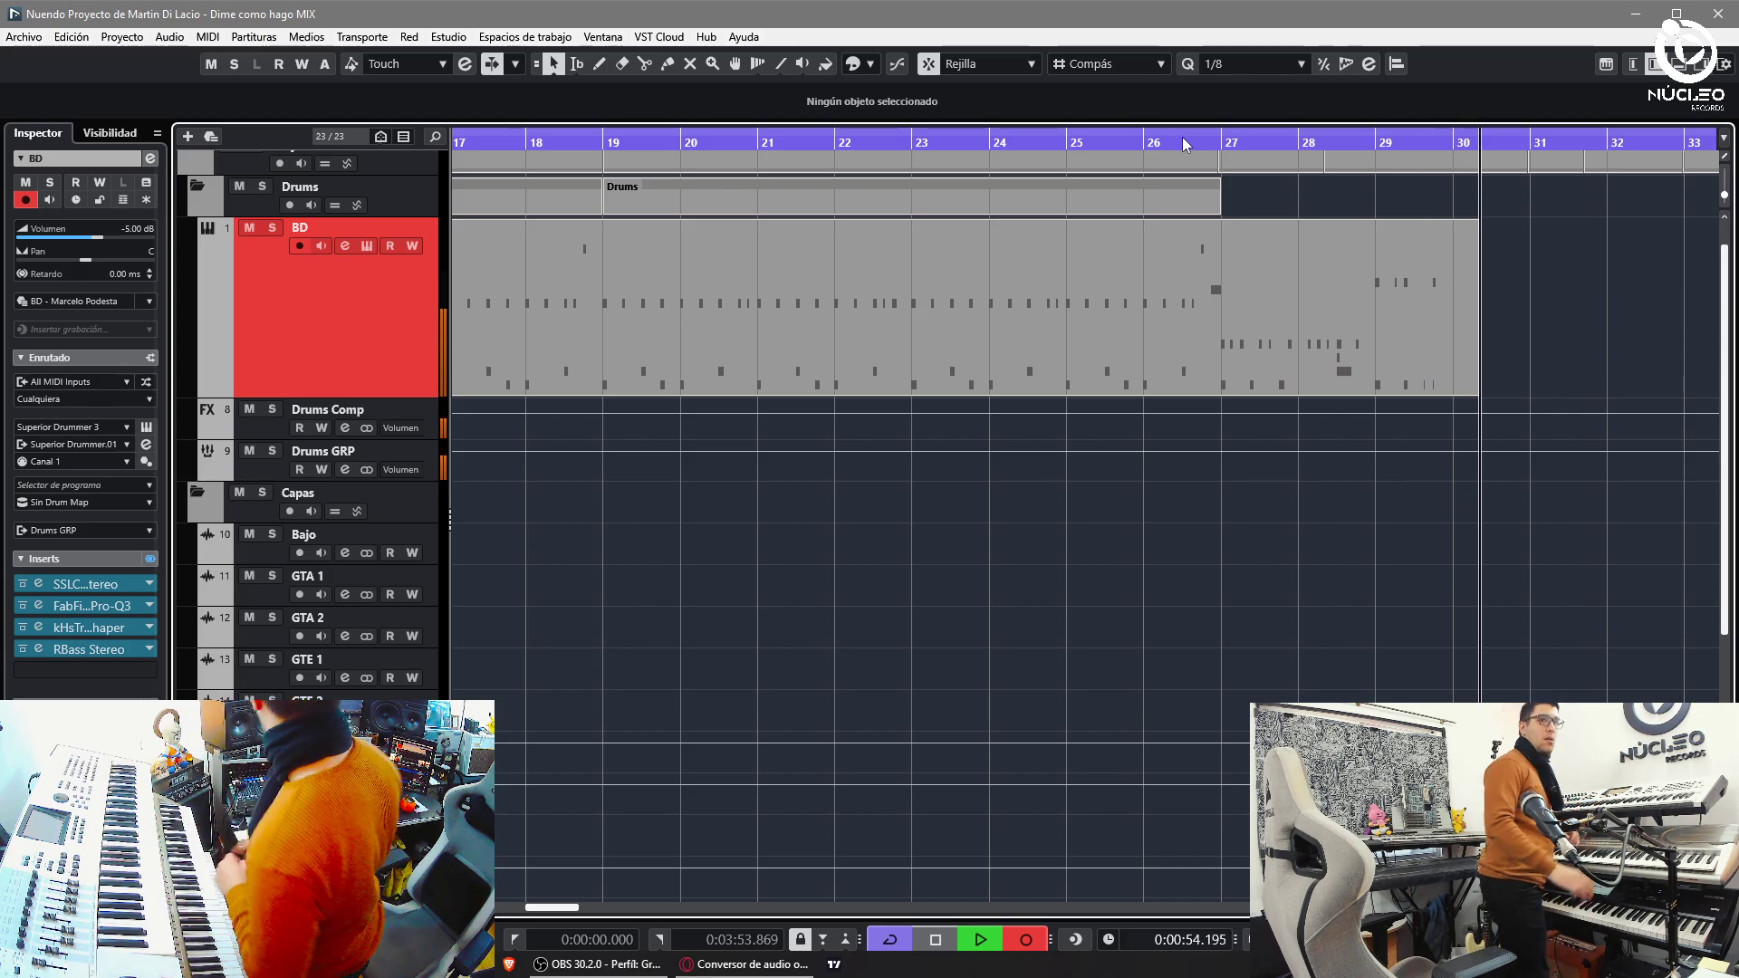
# - Undo the last recorded take and record a new drum take on the BD track from bar 27 until bar 33
pyautogui.hotkey('ctrl', 'z')
pyautogui.press('KP_Subtract')
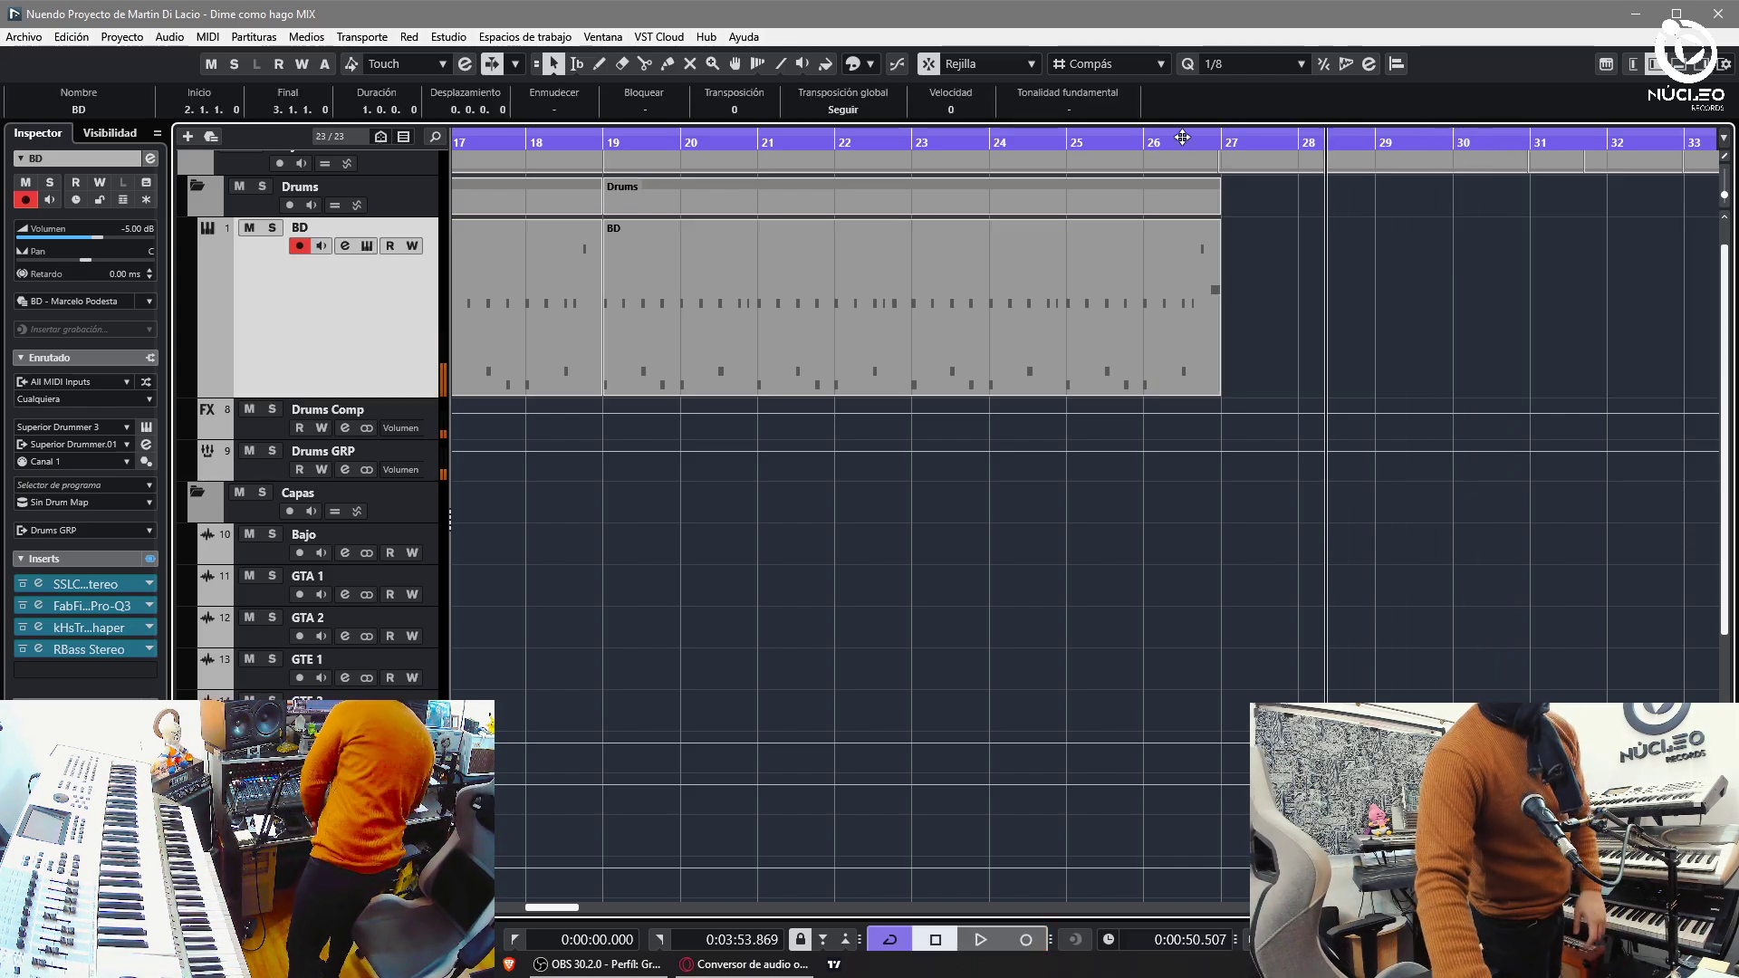
pyautogui.press('KP_Multiply')
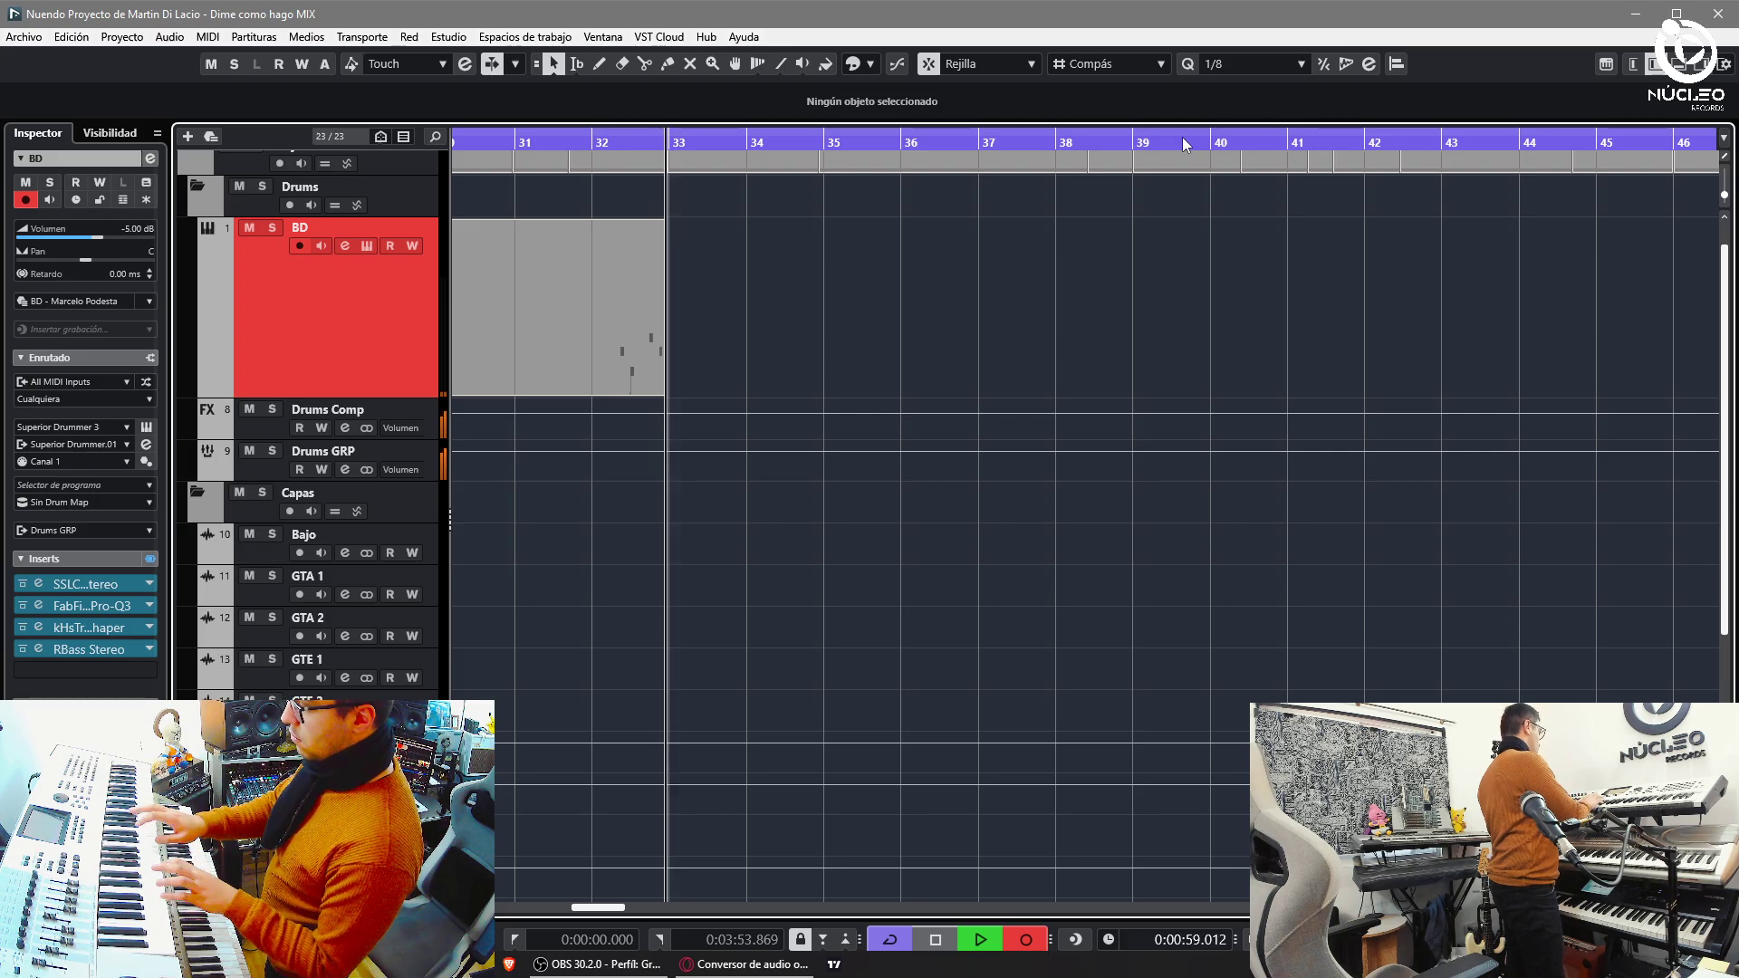
pyautogui.press('space')
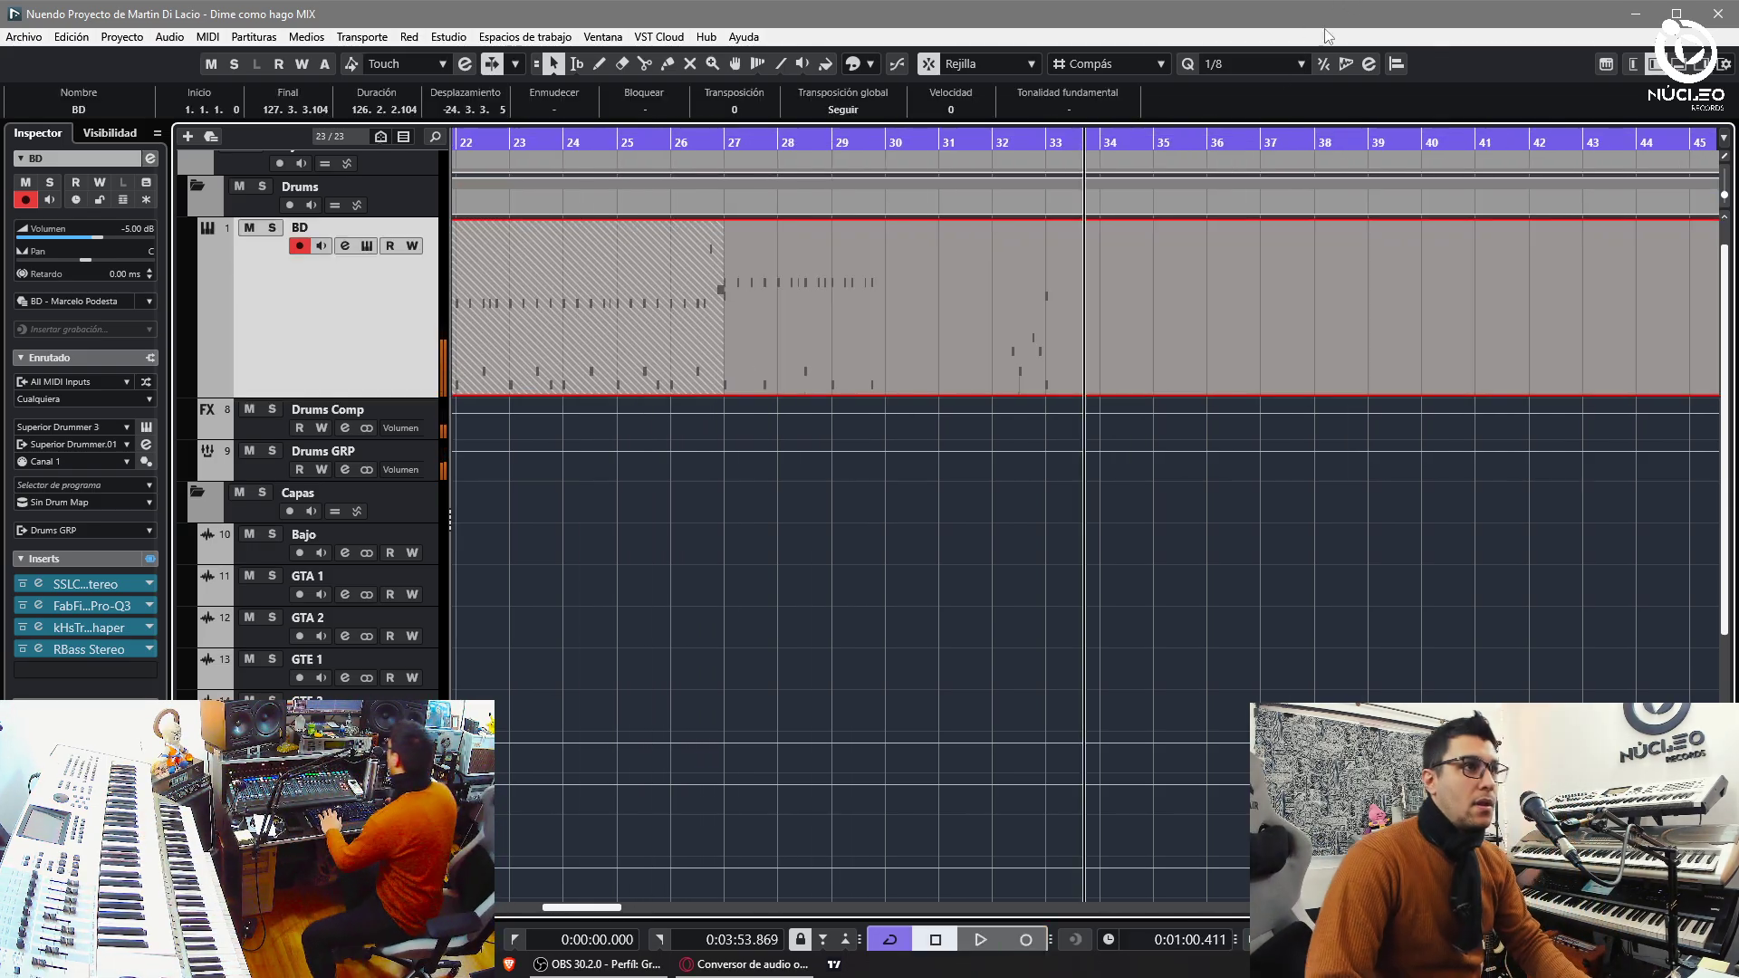
# - Split the new BD take at bar 27 and delete its section before that bar
pyautogui.press('h')
pyautogui.press('h')
pyautogui.press('h')
pyautogui.press('h')
pyautogui.press('h')
pyautogui.press('h')
pyautogui.press('h')
pyautogui.press('h')
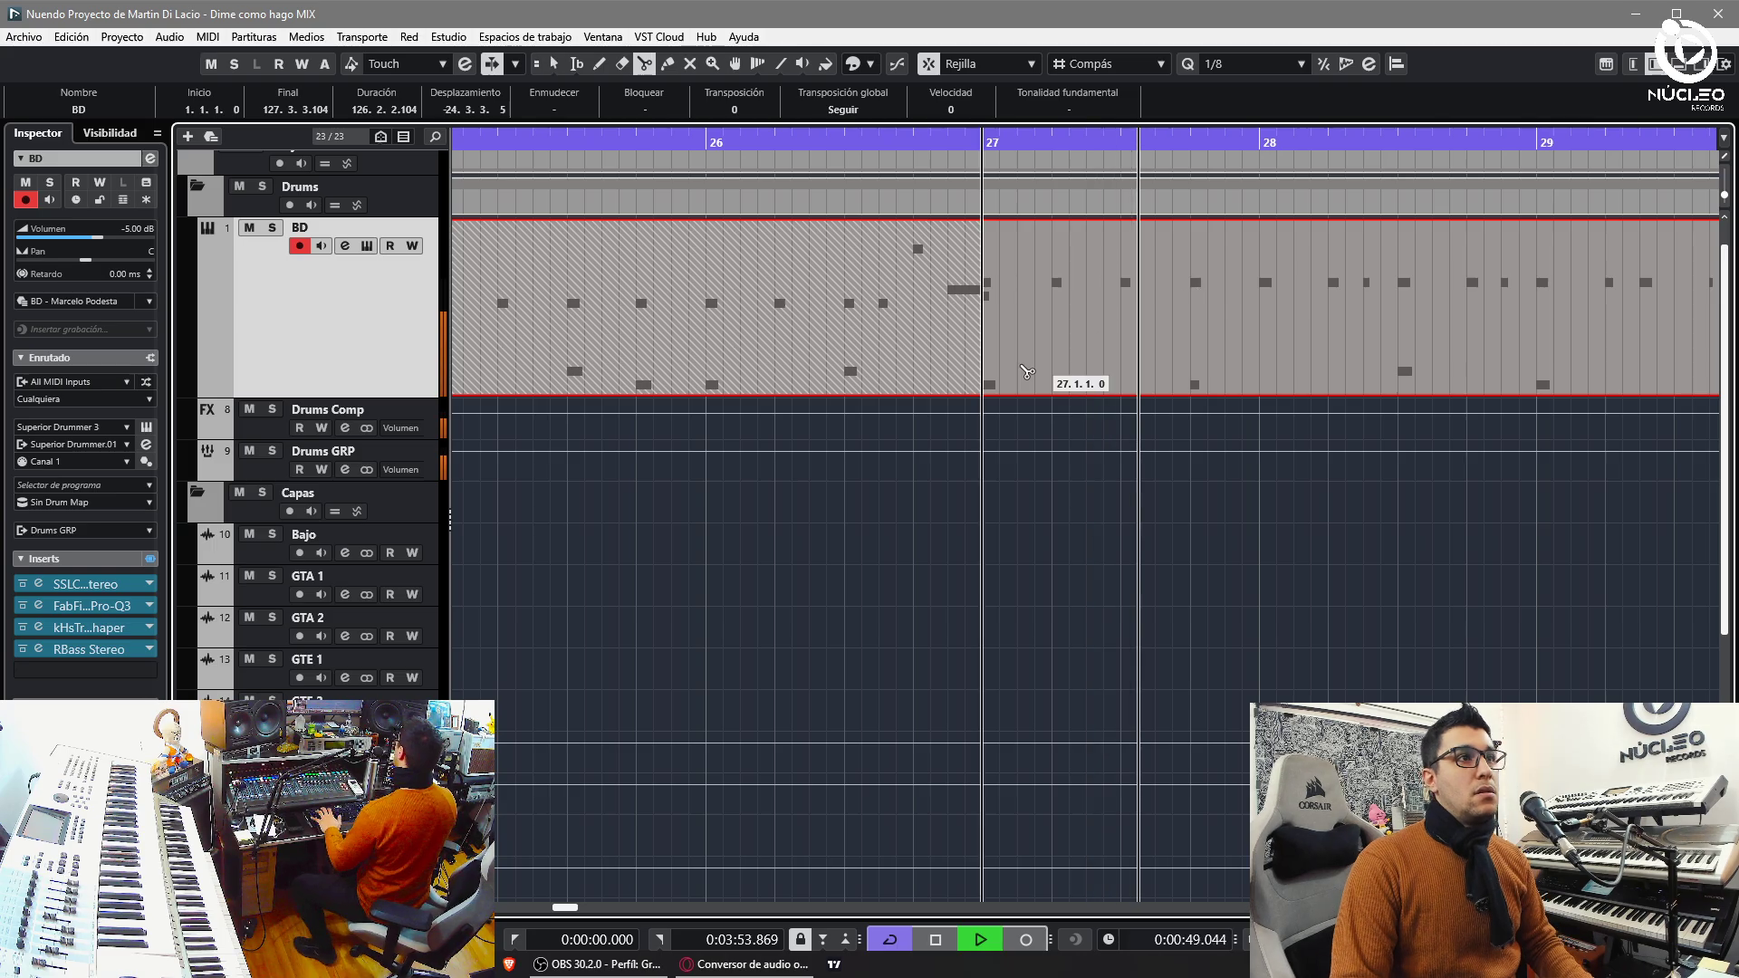
pyautogui.keyDown('alt'); pyautogui.click(1031, 360); pyautogui.keyUp('alt')
pyautogui.click(902, 351)
pyautogui.press('g')
pyautogui.press('g')
pyautogui.press('Return')
pyautogui.press('Return')
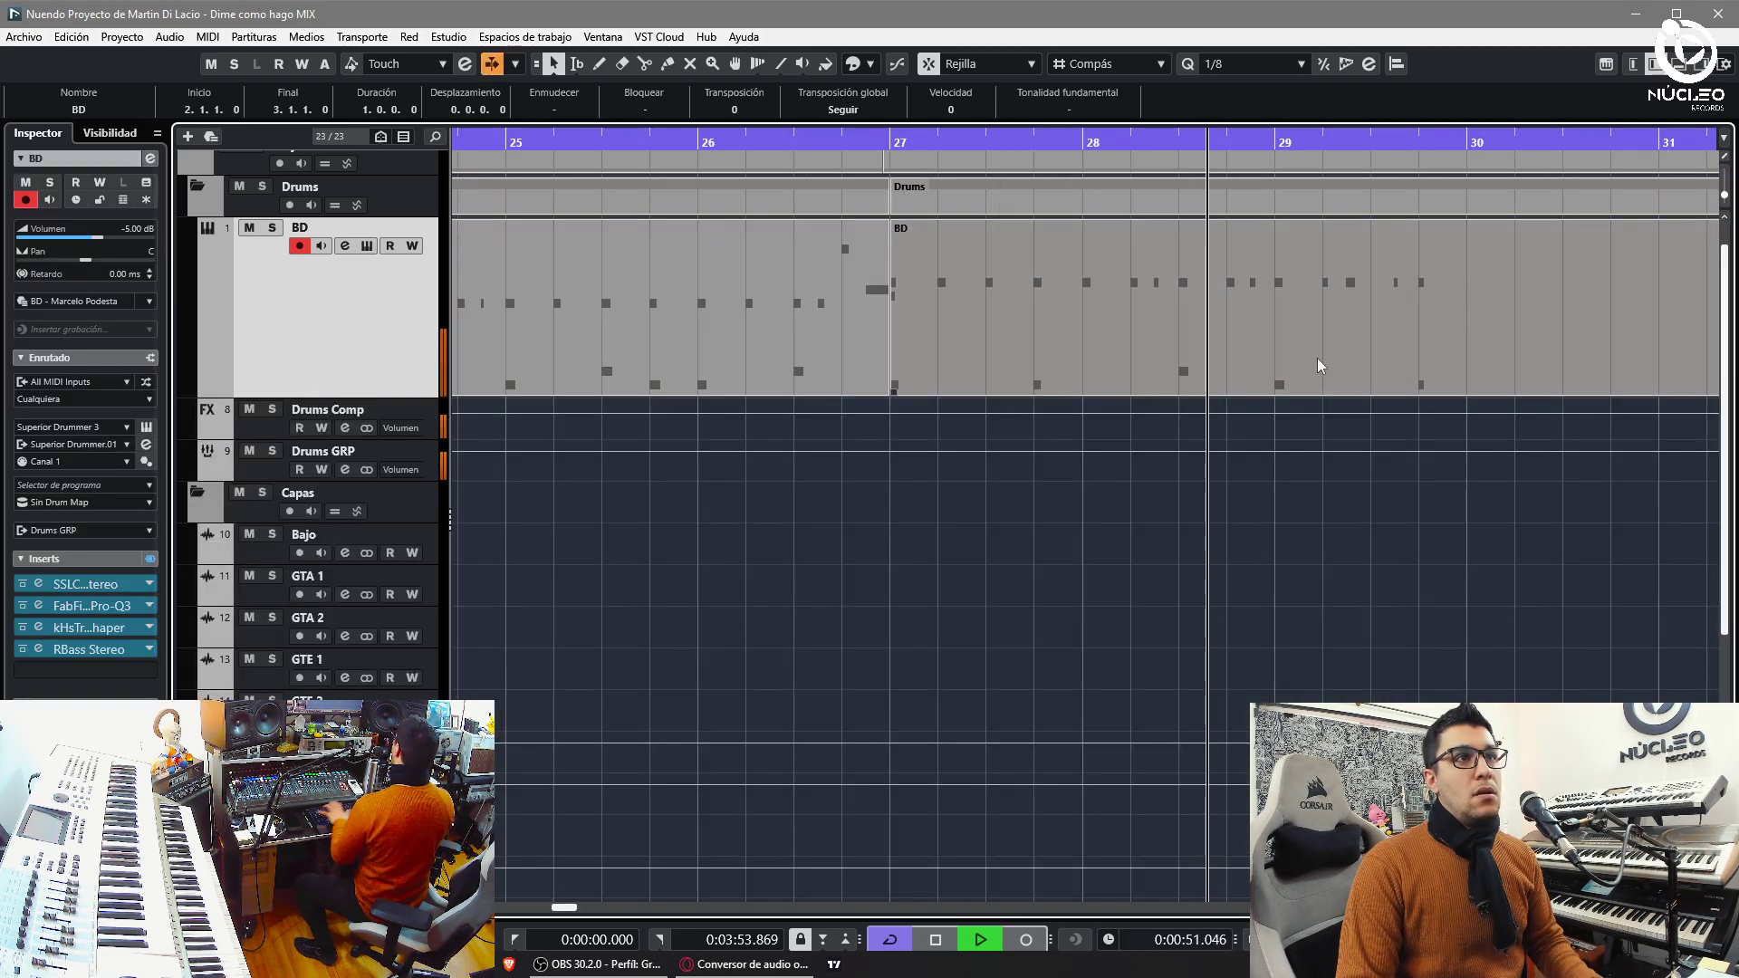
# - Split the BD drum take at bar 29
pyautogui.keyDown('alt'); pyautogui.click(1318, 355); pyautogui.keyUp('alt')
pyautogui.press('g')
pyautogui.press('g')
pyautogui.press('g')
# - Try to split the BD take at bar 32 and delete bars 29 to 32, and undo the change
pyautogui.keyDown('alt'); pyautogui.click(1397, 367); pyautogui.keyUp('alt')
pyautogui.click(1312, 354)
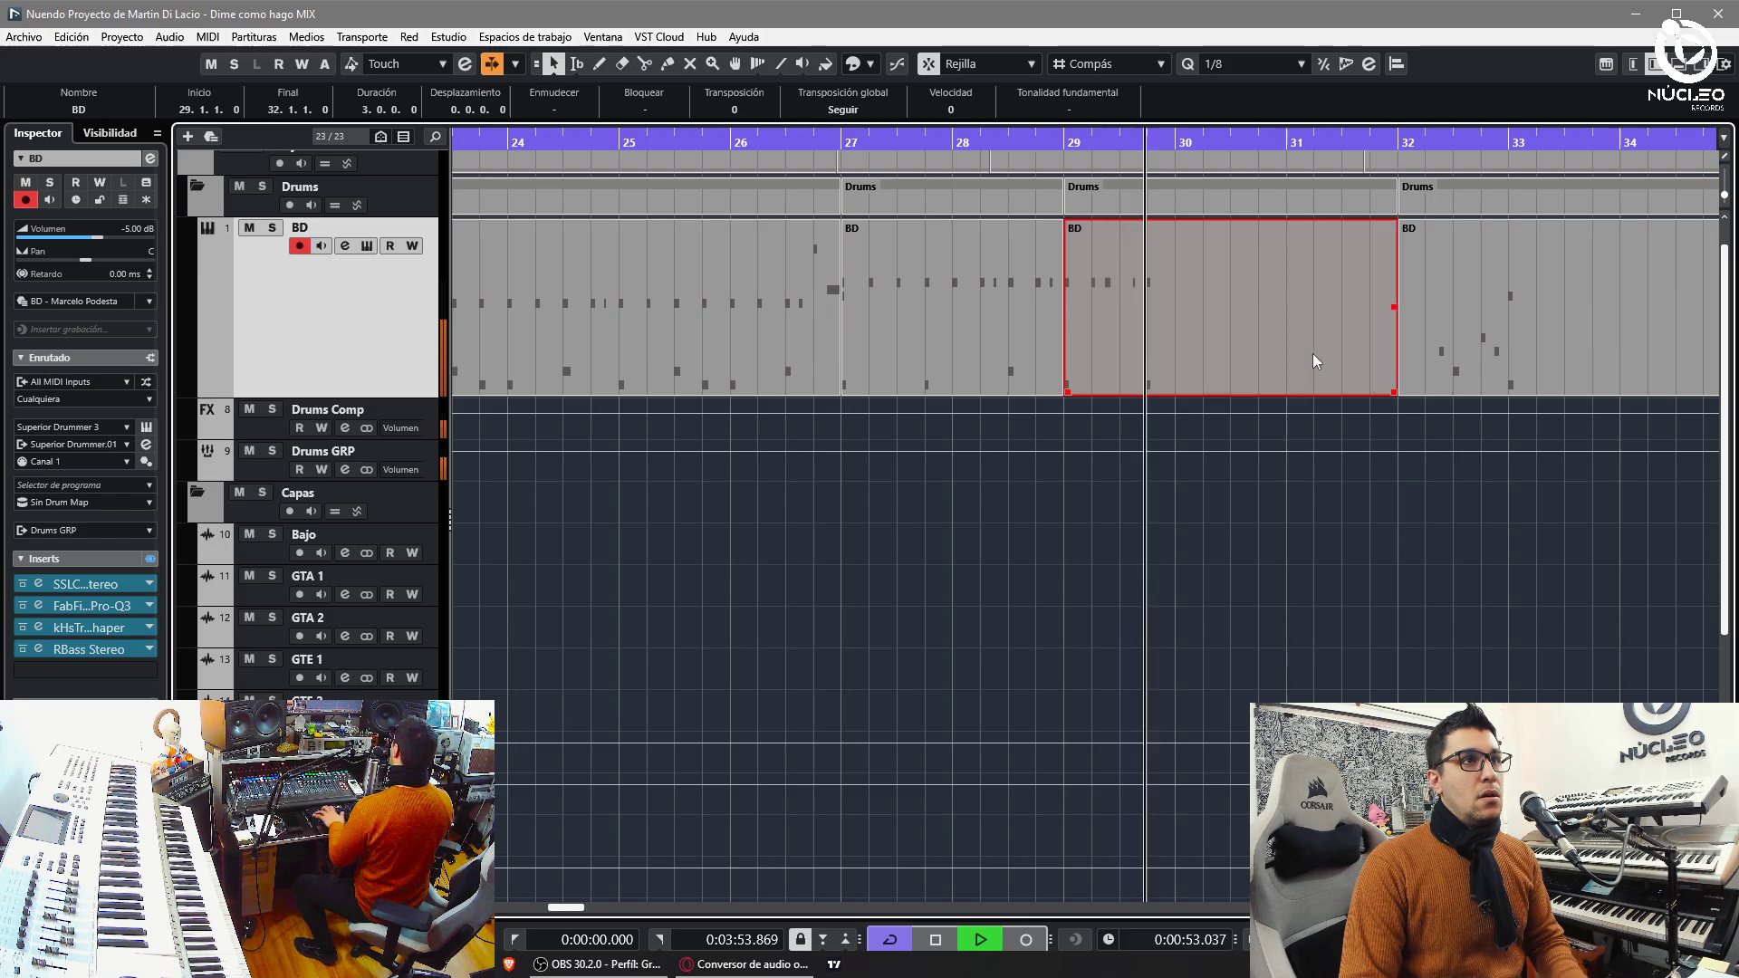
pyautogui.press('Delete')
pyautogui.hotkey('ctrl', 'z')
# - Cut off the BD take from bar 30 onward and move the remaining one-bar part from bar 29 to bar 31
pyautogui.keyDown('alt'); pyautogui.click(1172, 360); pyautogui.keyUp('alt')
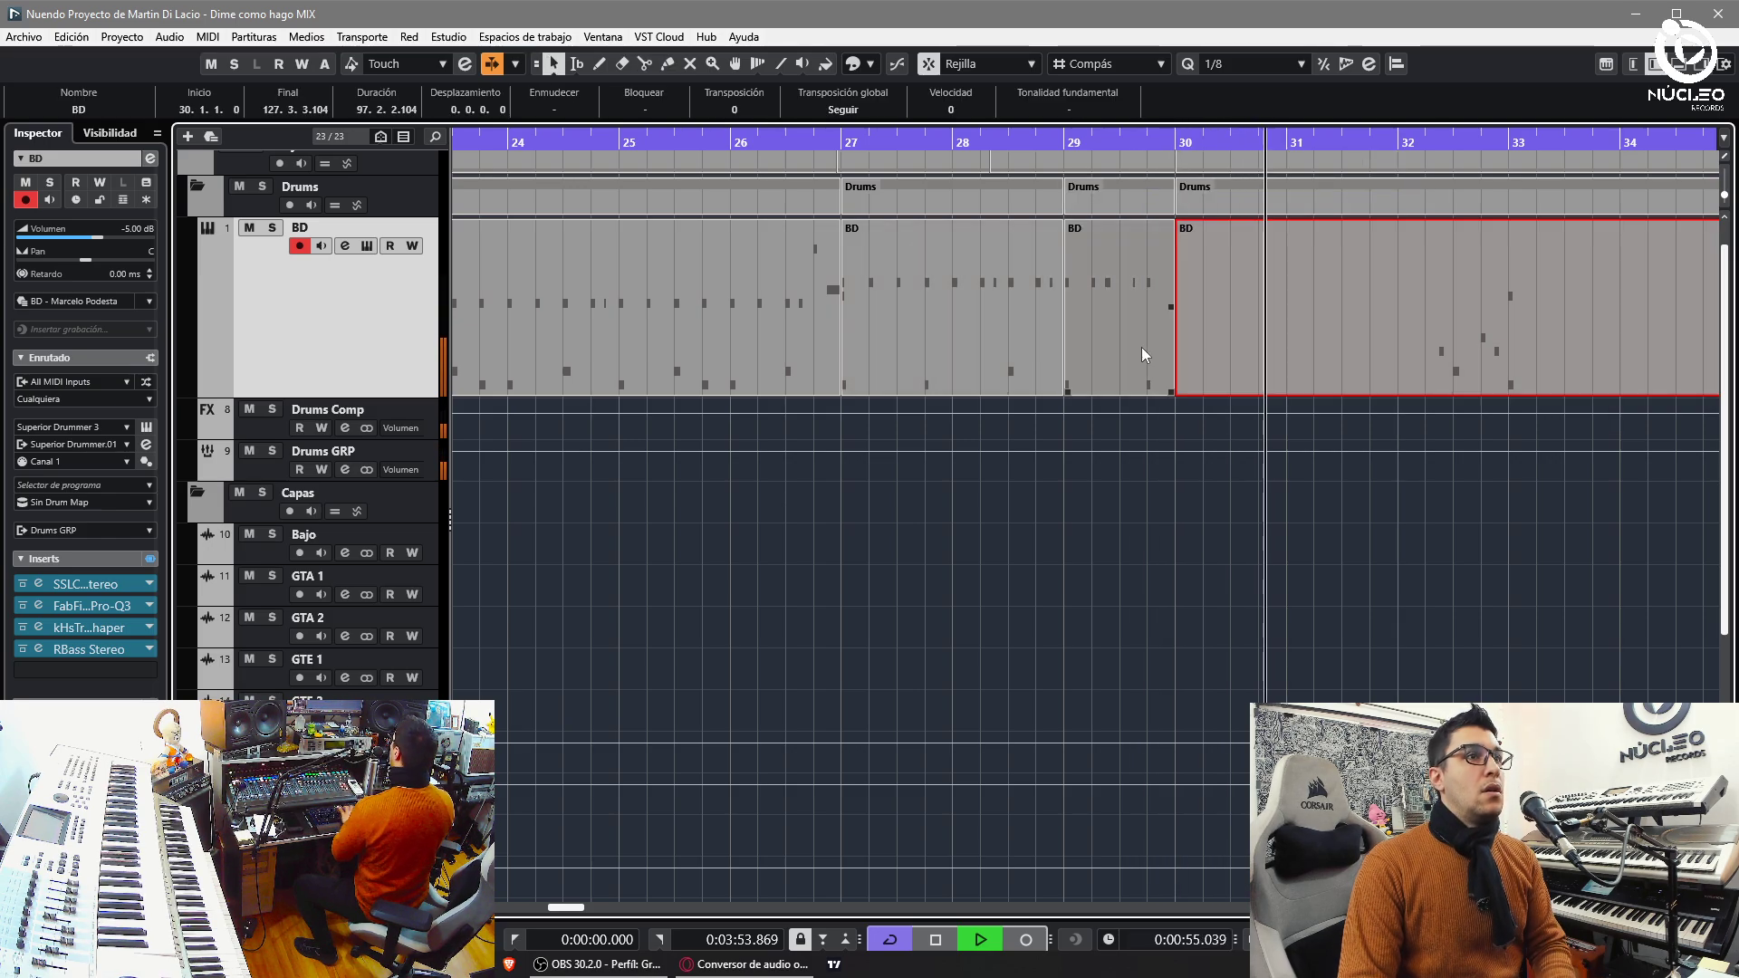
pyautogui.press('Delete')
pyautogui.click(1129, 323)
pyautogui.moveTo(1129, 322); pyautogui.dragTo(1317, 322)
# - Duplicate the two-bar BD part of bars 27–28 to bar 29 and glue the parts from bar 27 to bar 32 together
pyautogui.click(931, 349)
pyautogui.hotkey('ctrl', 'd')
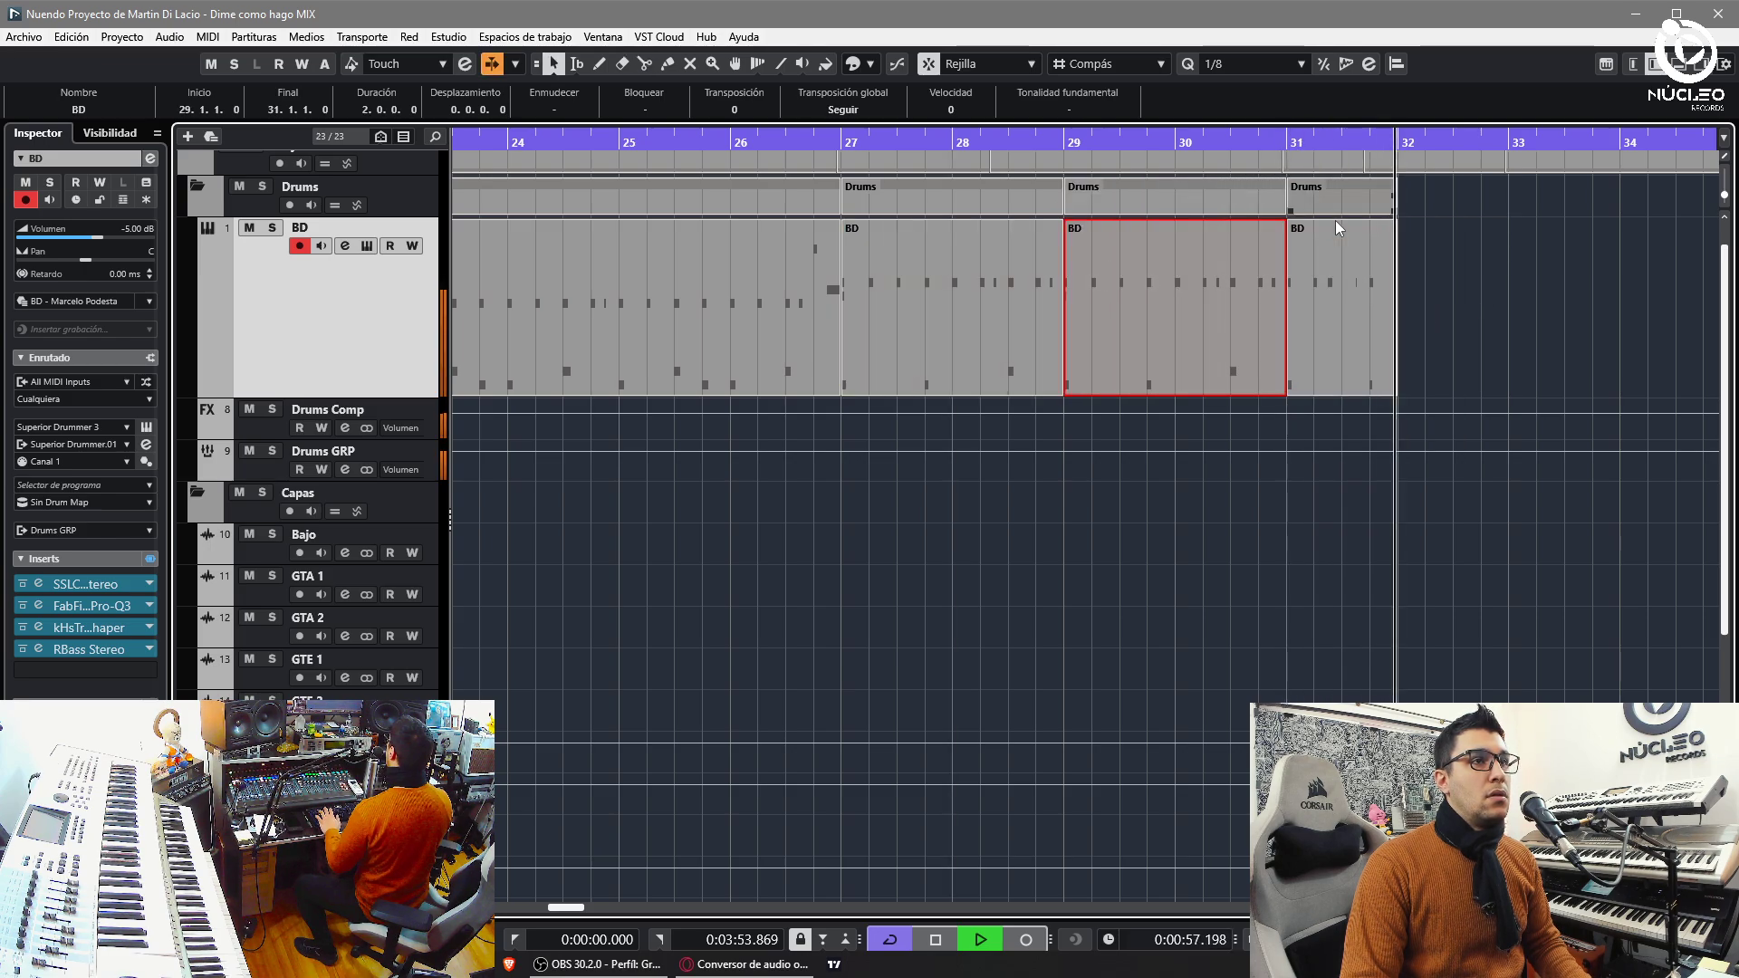
pyautogui.press('g')
pyautogui.click(1379, 351)
pyautogui.press('4')
pyautogui.keyDown('alt'); pyautogui.click(1033, 321); pyautogui.keyUp('alt')
pyautogui.press('1')
# - Record a drum fill on the BD track in bar 32, with playback leading in from bar 31
pyautogui.click(1263, 141)
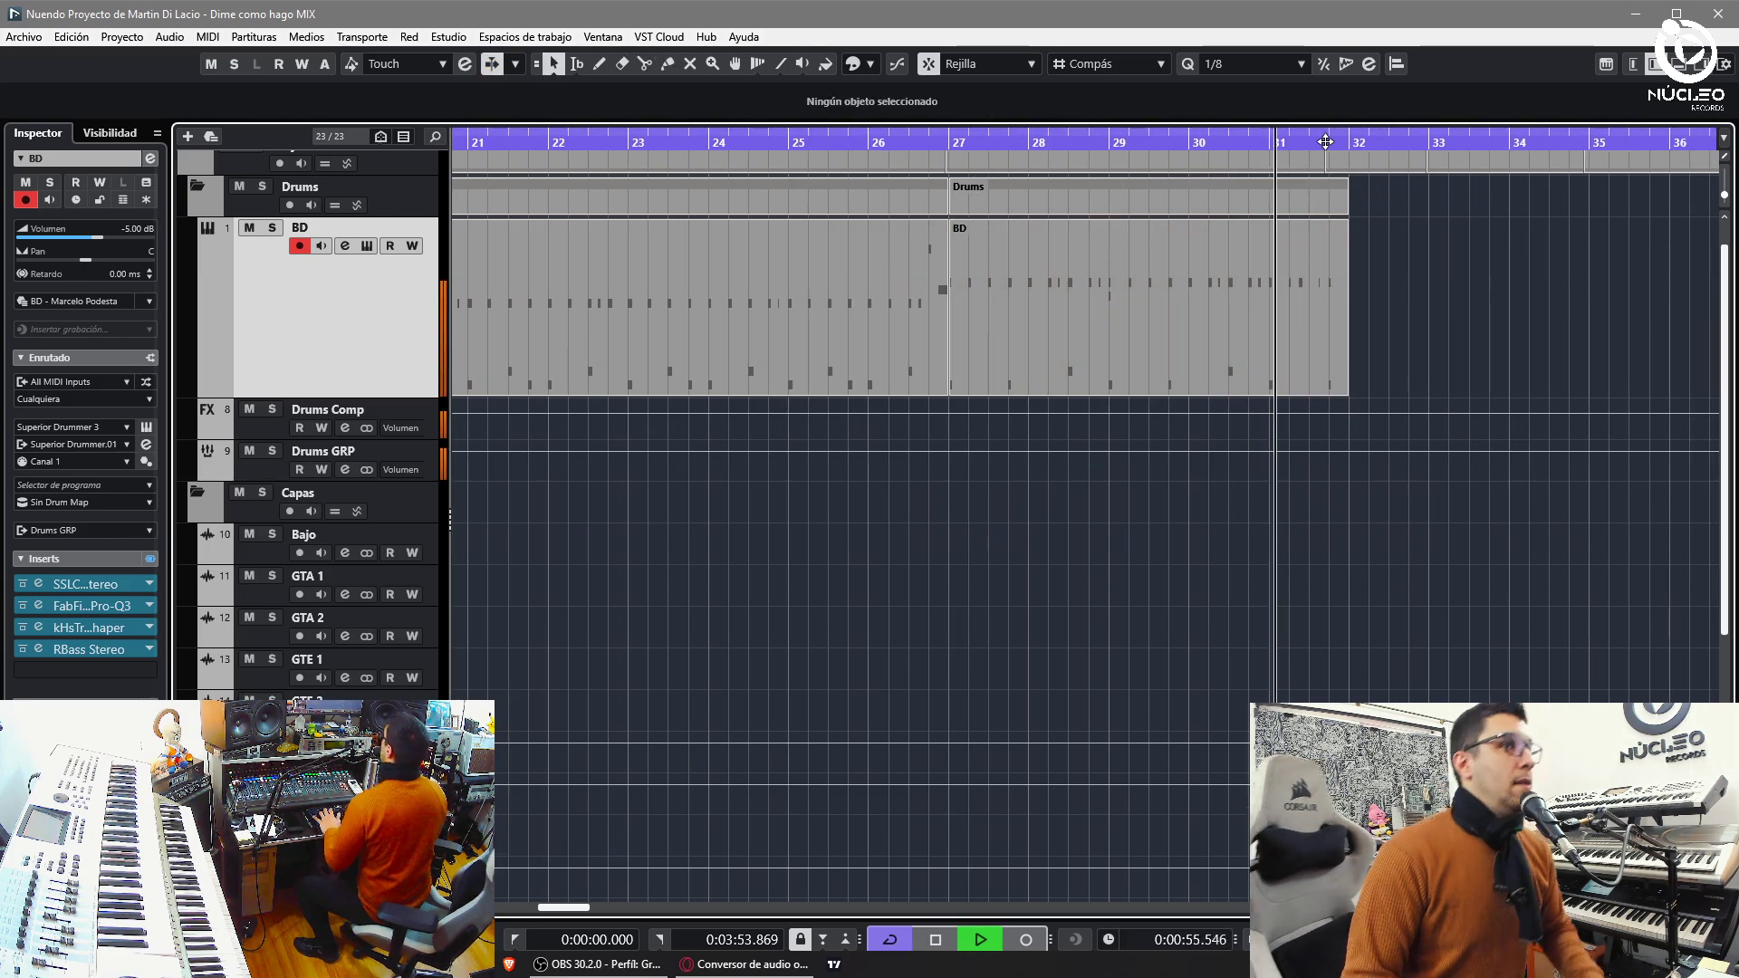
pyautogui.press('KP_Multiply')
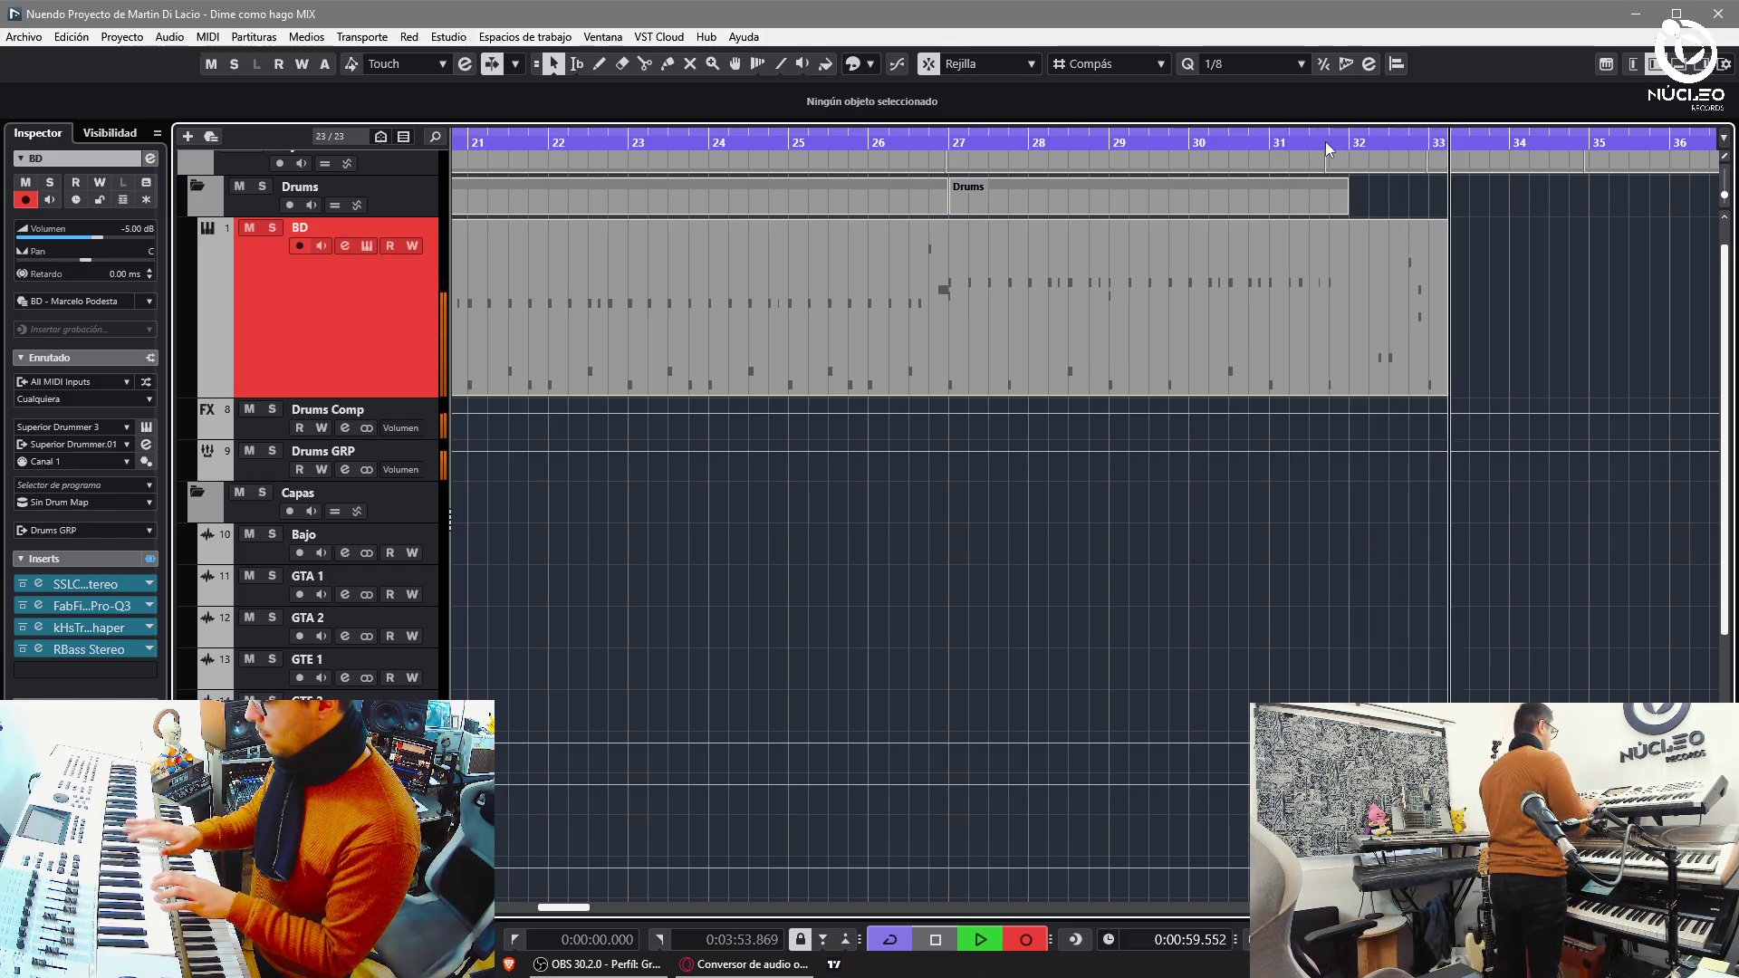
pyautogui.press('space')
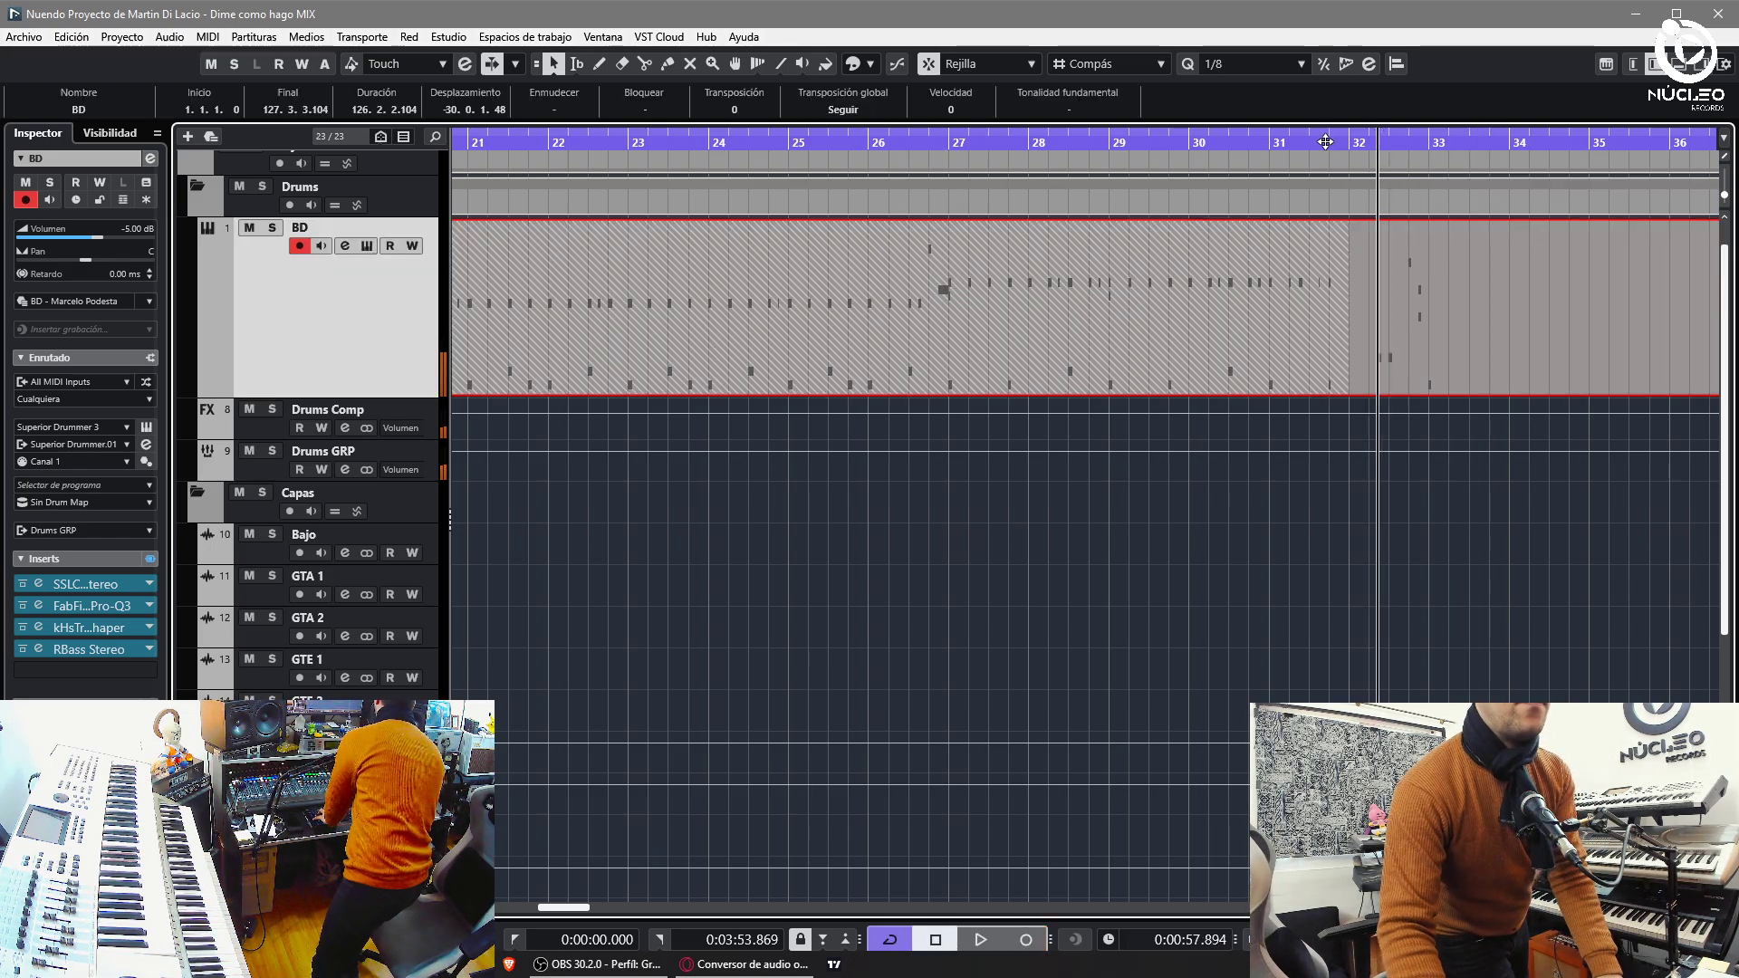
# - Split the recorded fill at bars 32 and 33 and delete everything outside bar 32
pyautogui.click(1358, 142)
pyautogui.press('space')
pyautogui.press('space')
pyautogui.press('3')
pyautogui.click(1432, 362)
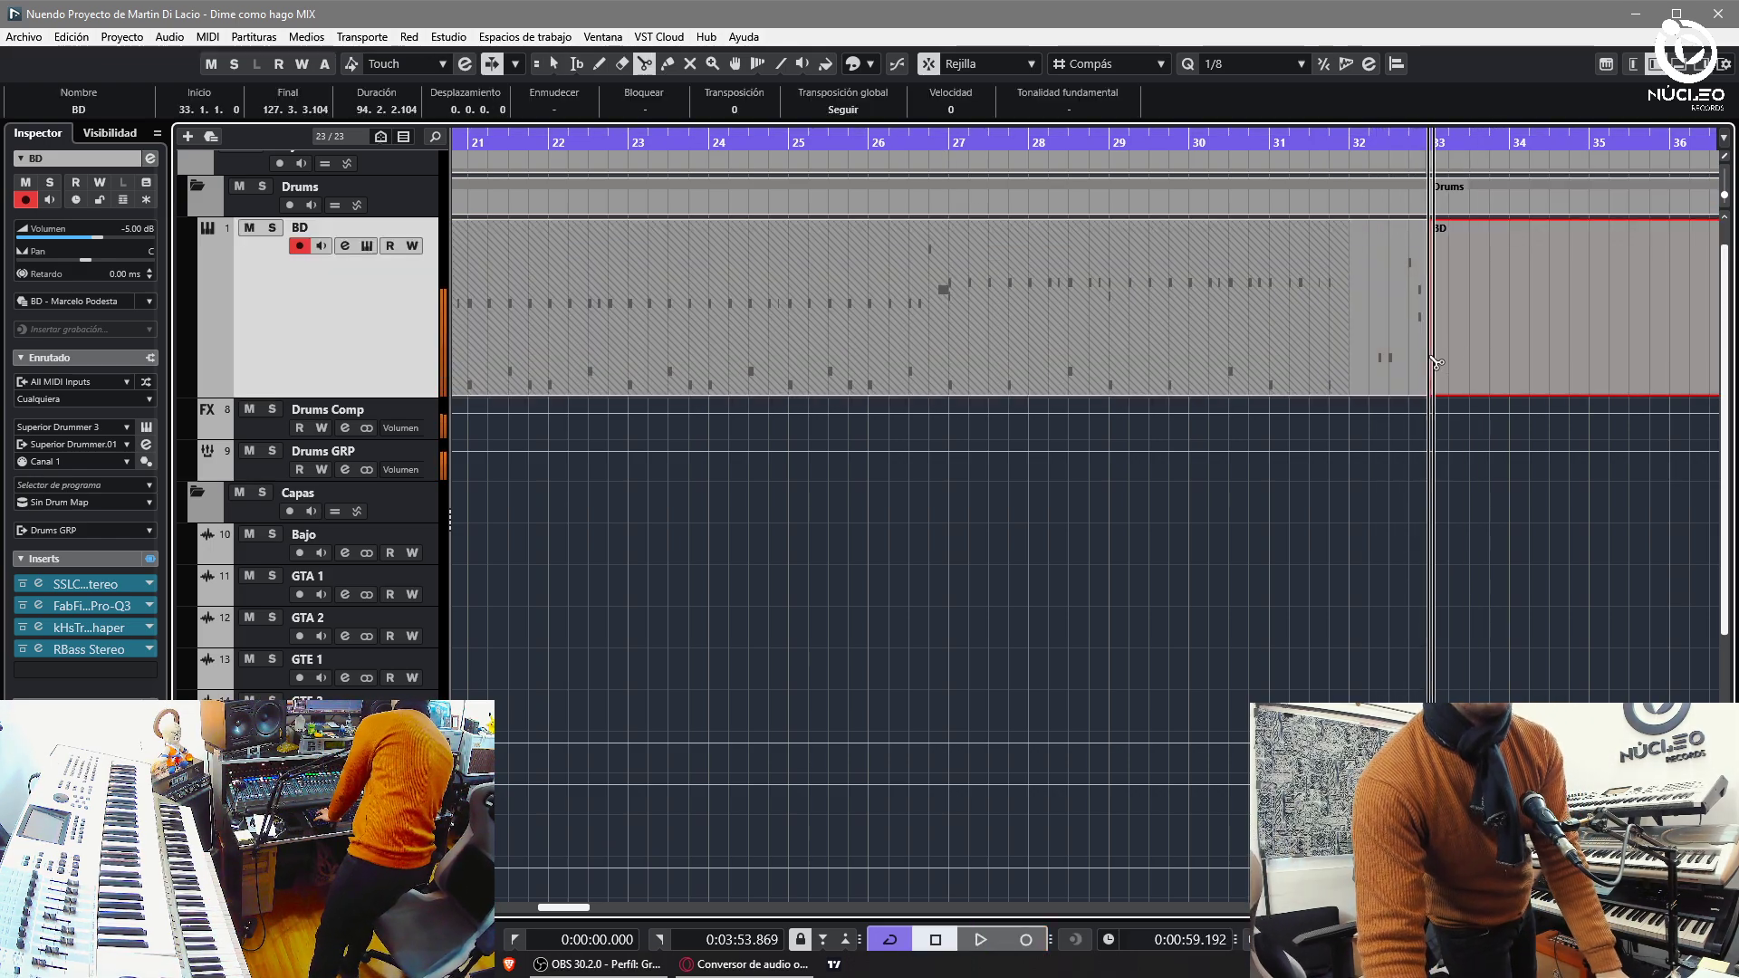
pyautogui.press('Delete')
pyautogui.press('1')
# - Try to record the next drum take on the BD track after bar 33, and undo the recording
pyautogui.press('space')
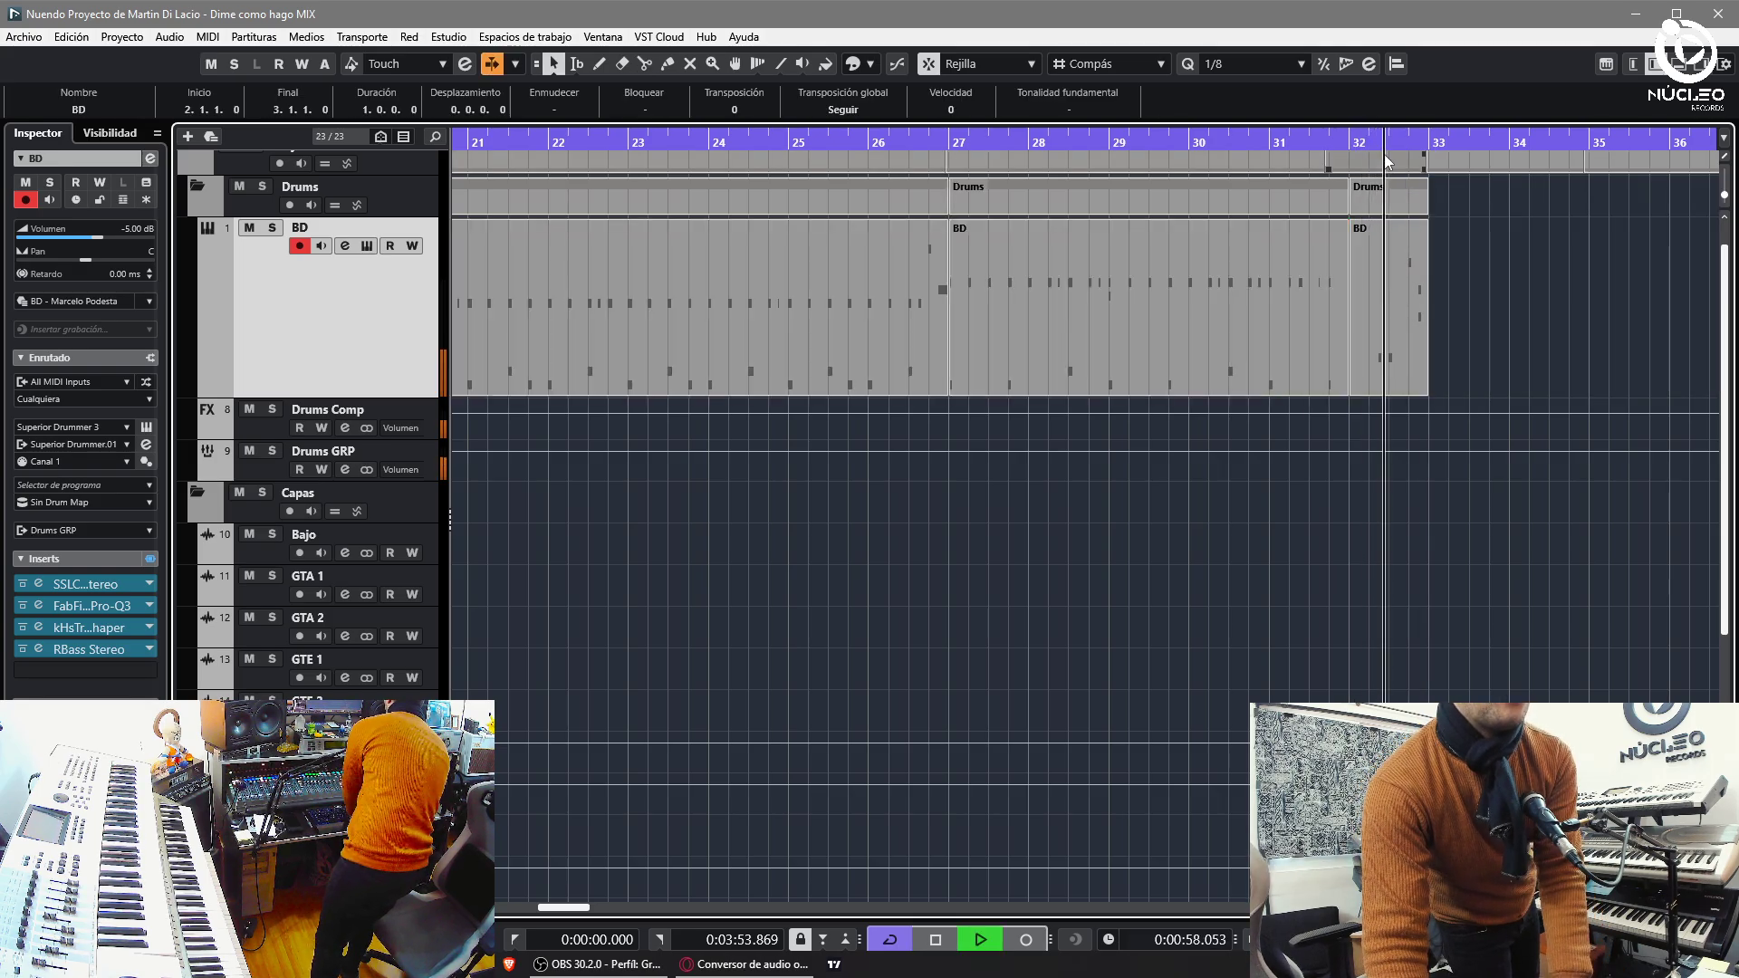
pyautogui.press('KP_Multiply')
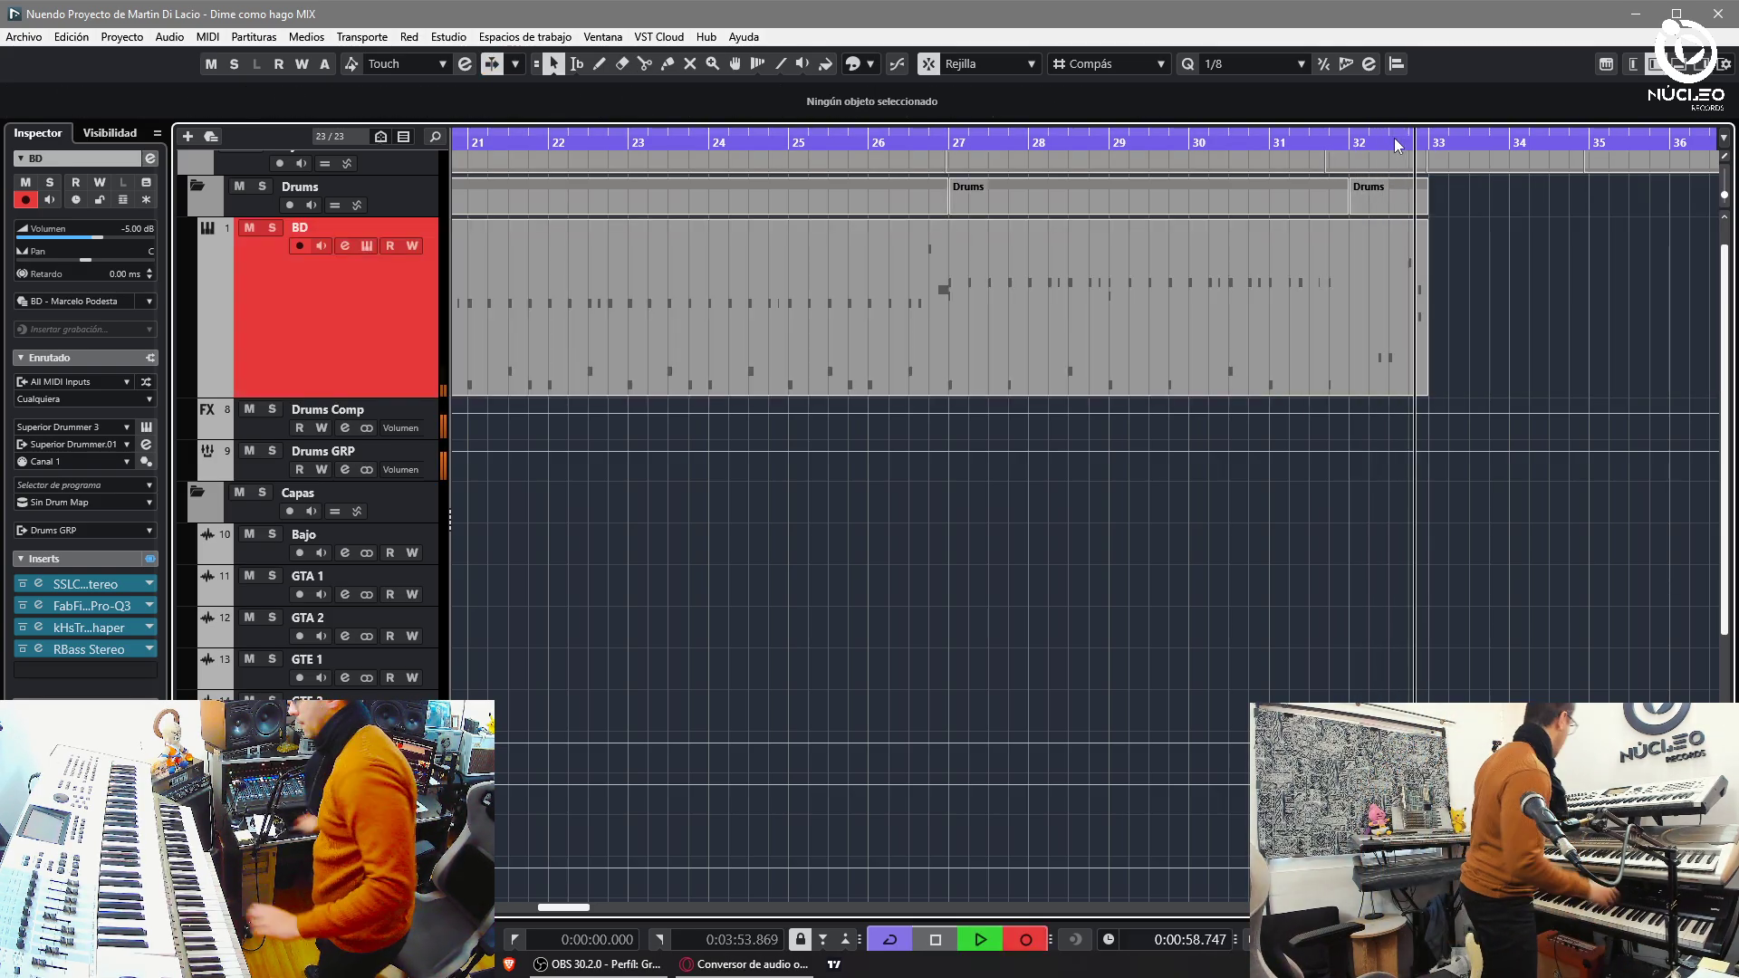
pyautogui.press('space')
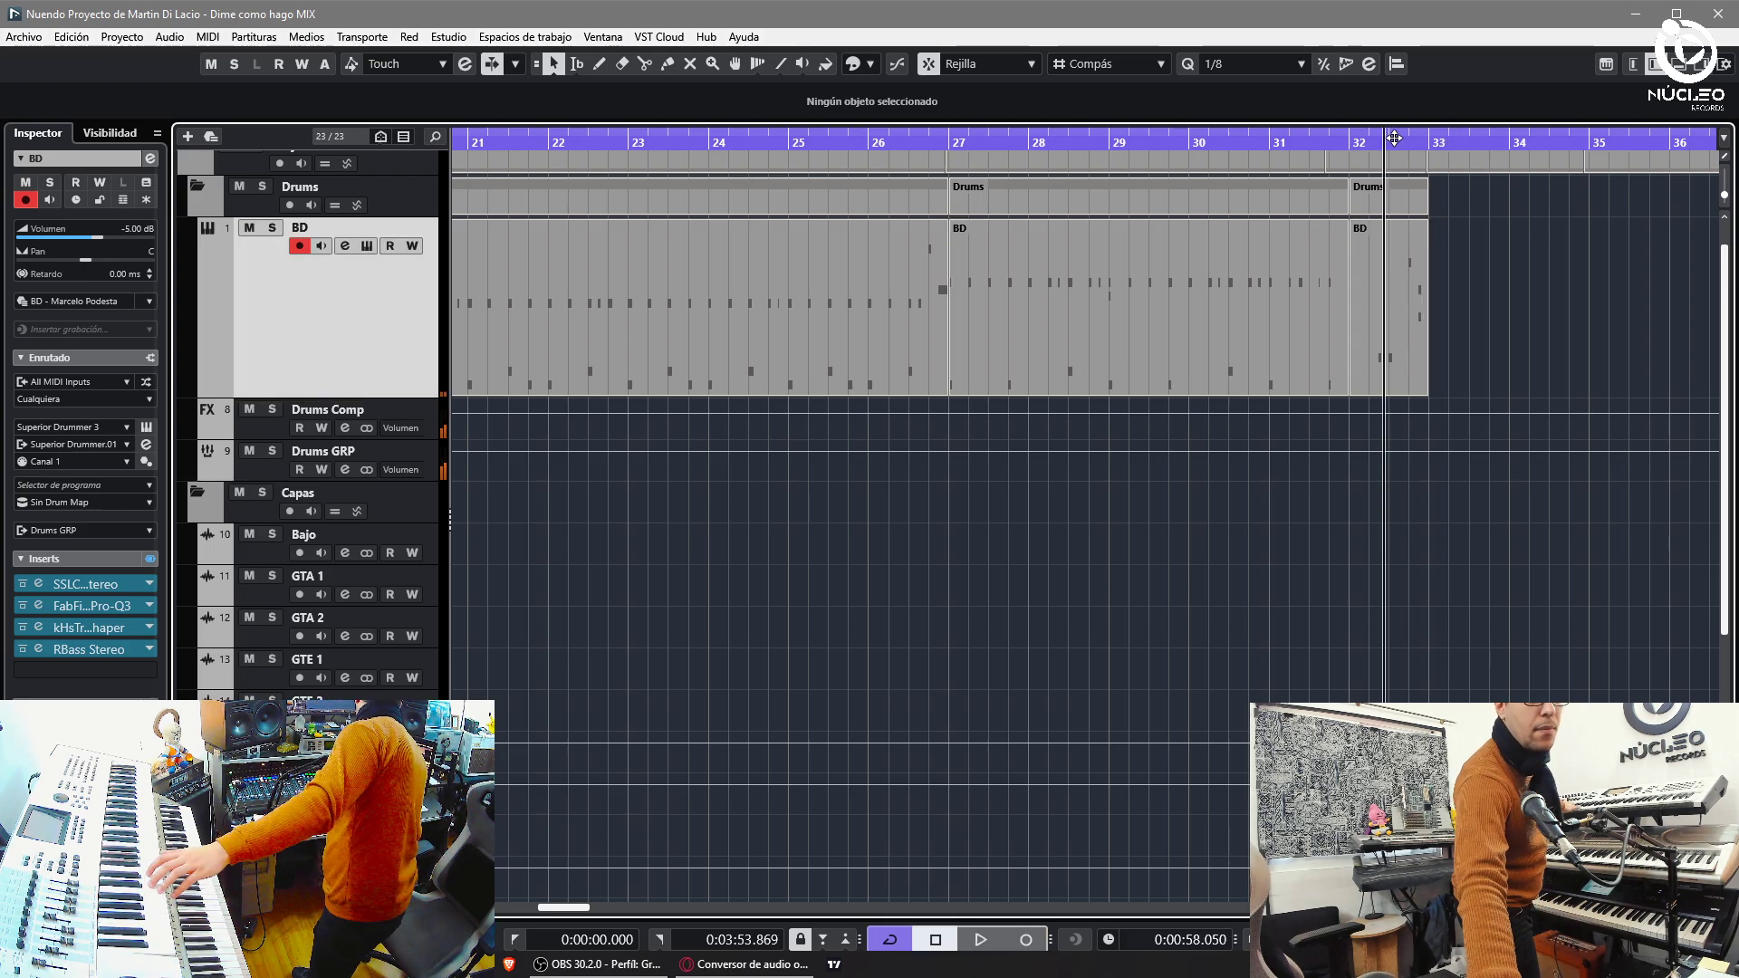
pyautogui.press('KP_Multiply')
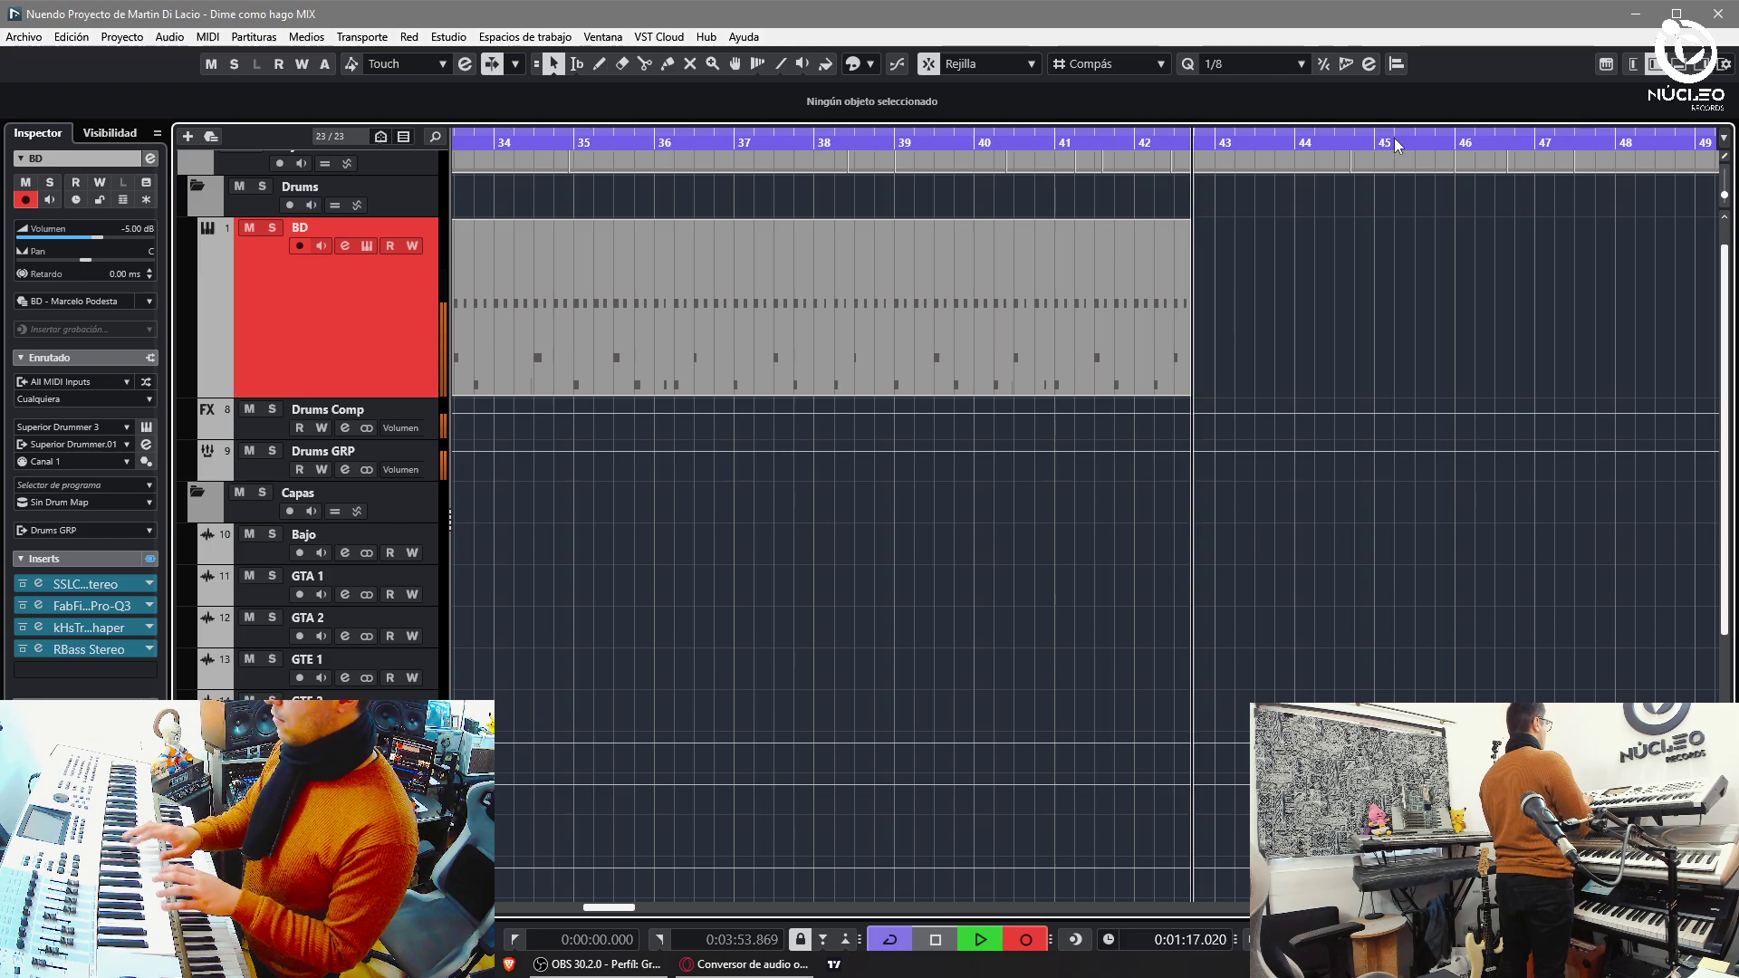
pyautogui.press('space')
pyautogui.hotkey('ctrl', 'z')
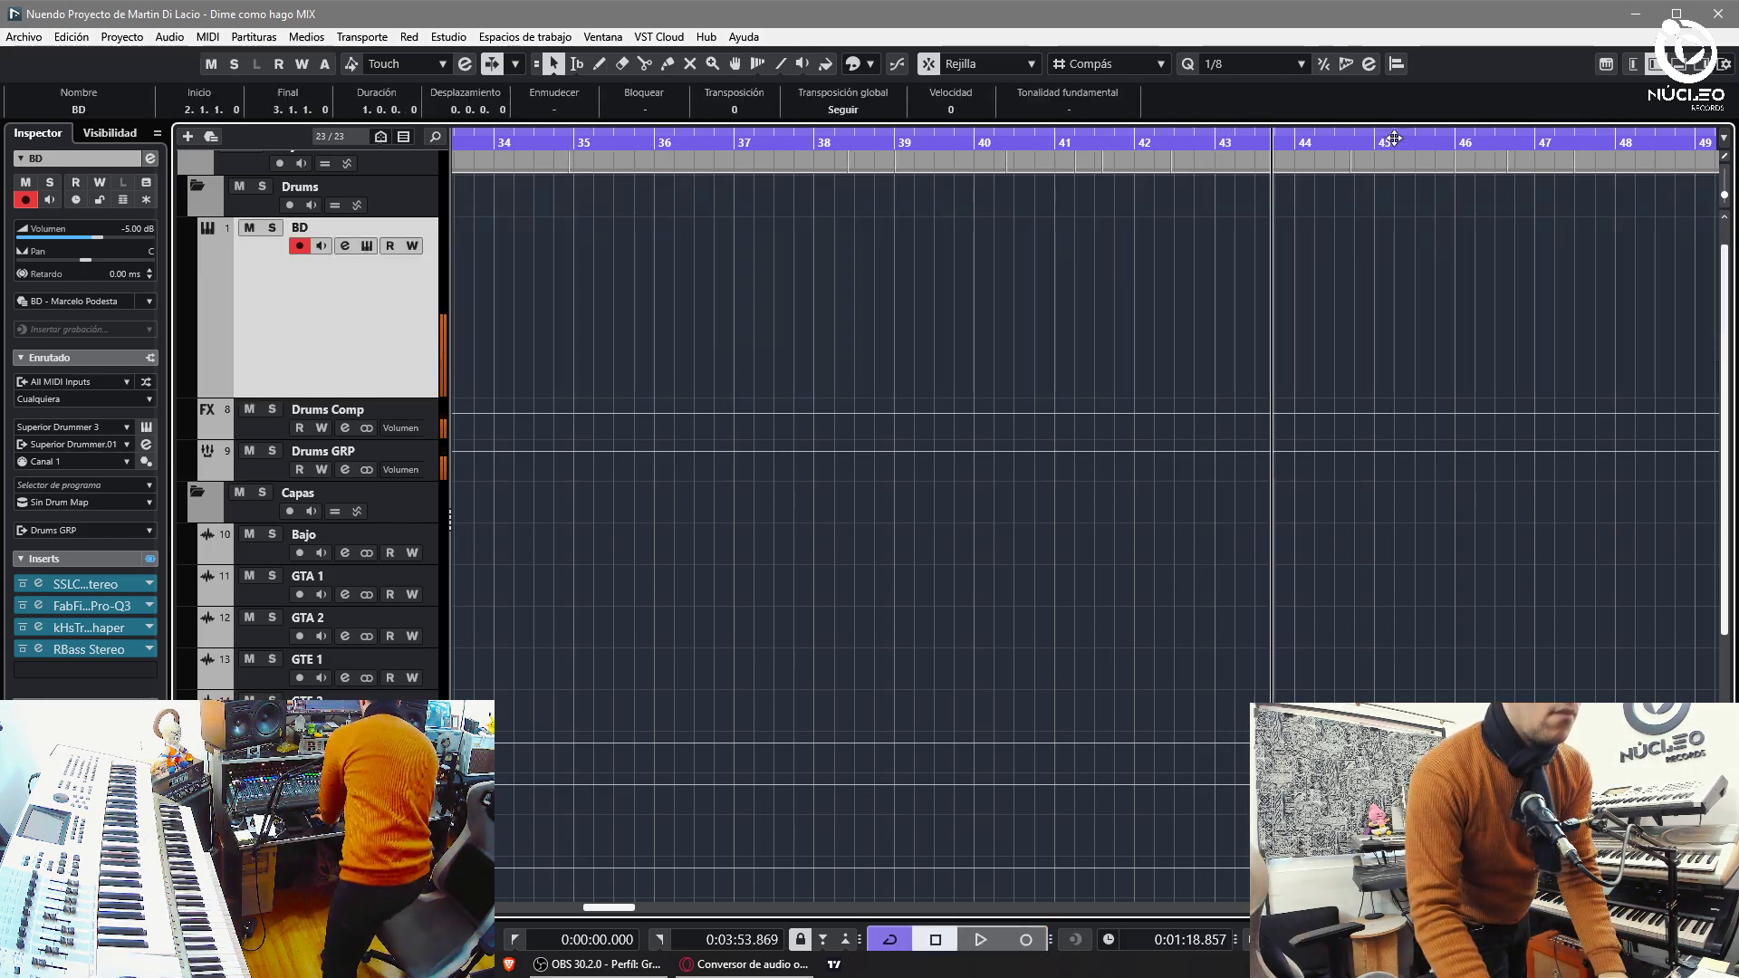
# - Start playback from bar 31 and record a new drum take on the BD track from bar 32 until bar 49
pyautogui.press('g')
pyautogui.press('g')
pyautogui.click(595, 136)
pyautogui.press('space')
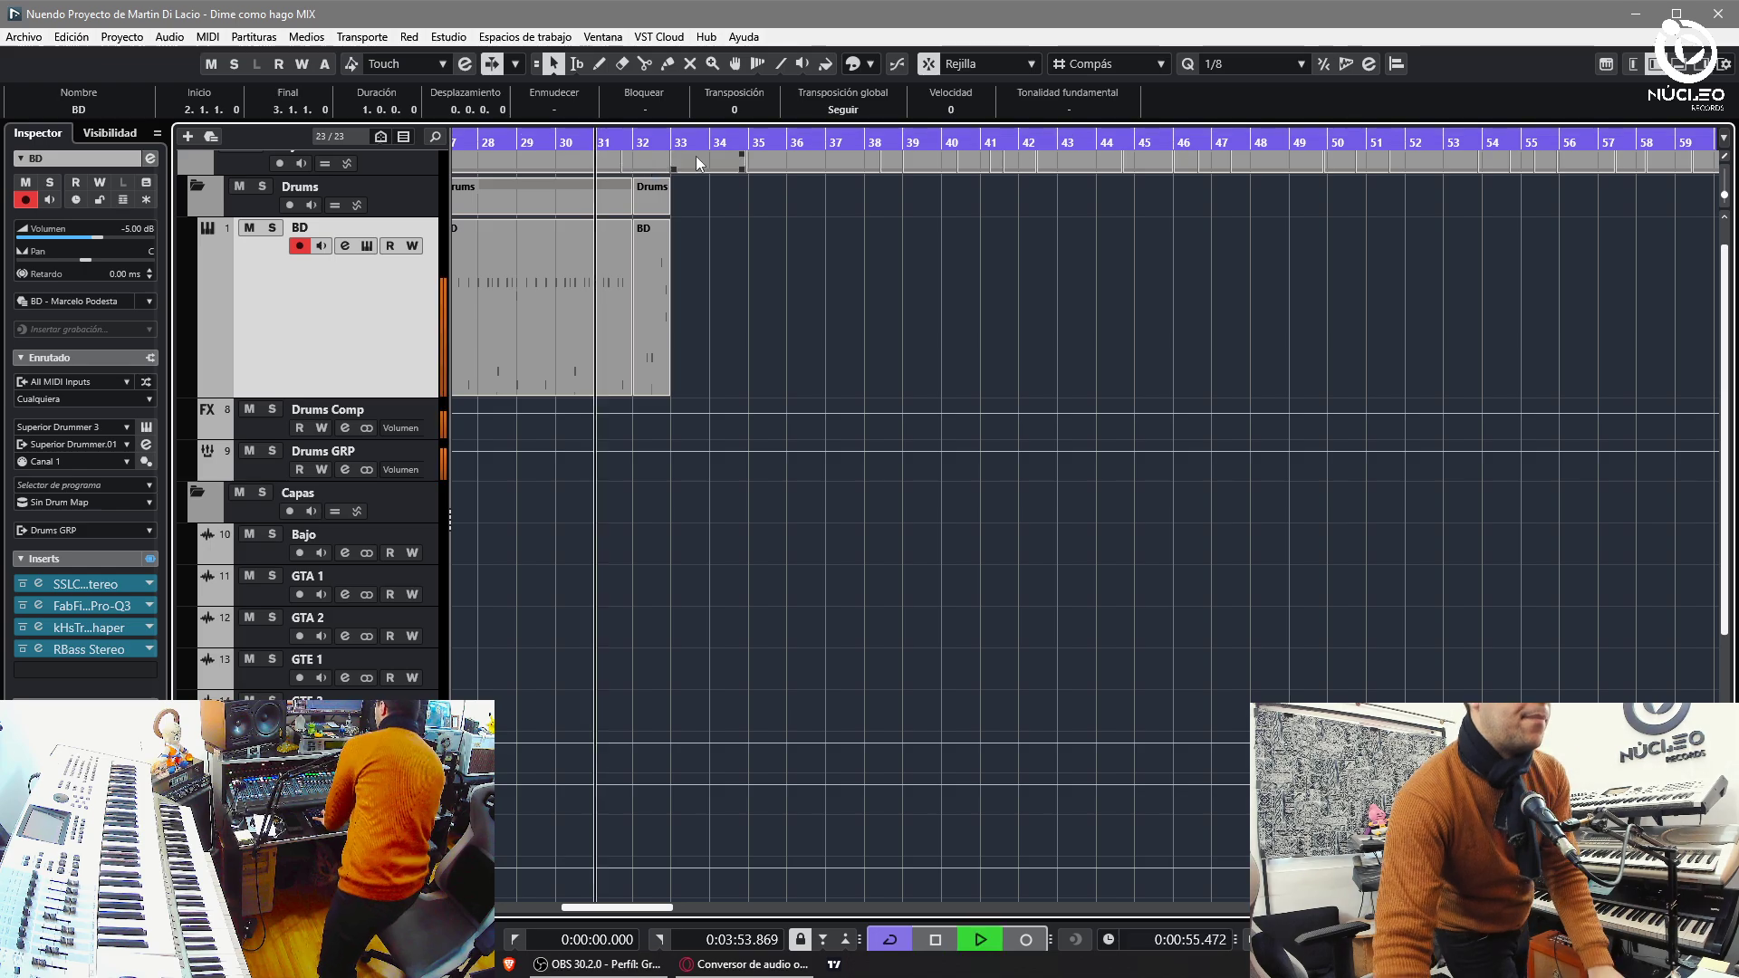
pyautogui.press('KP_Multiply')
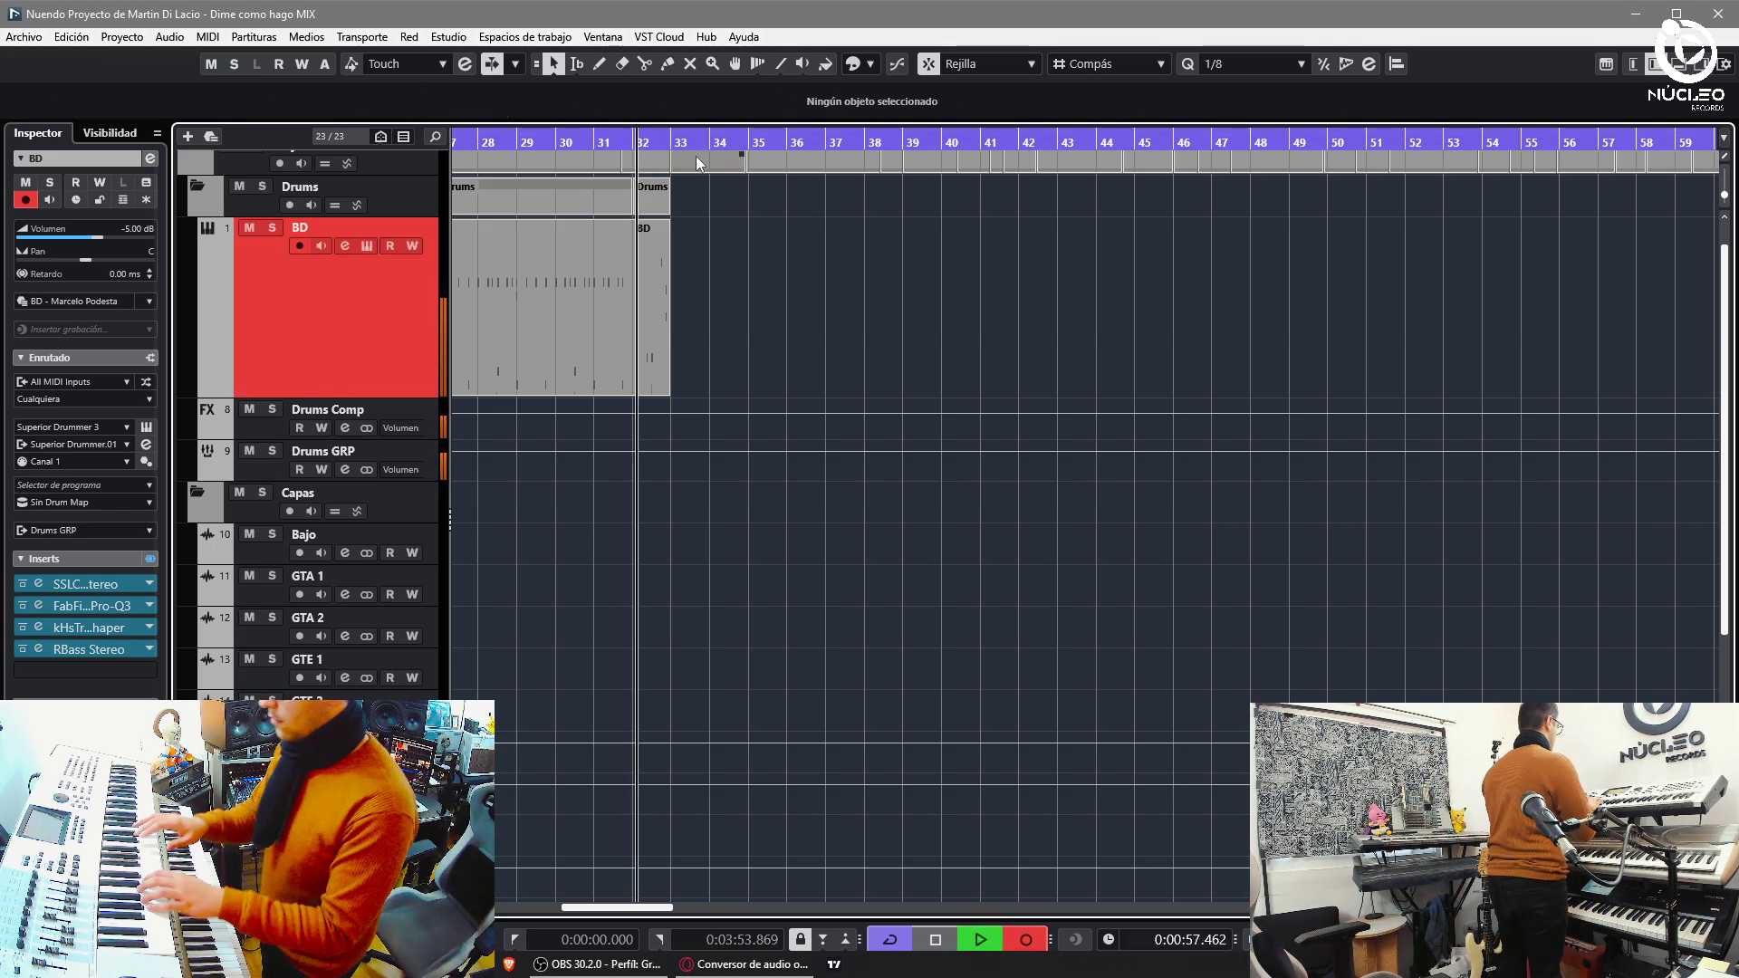
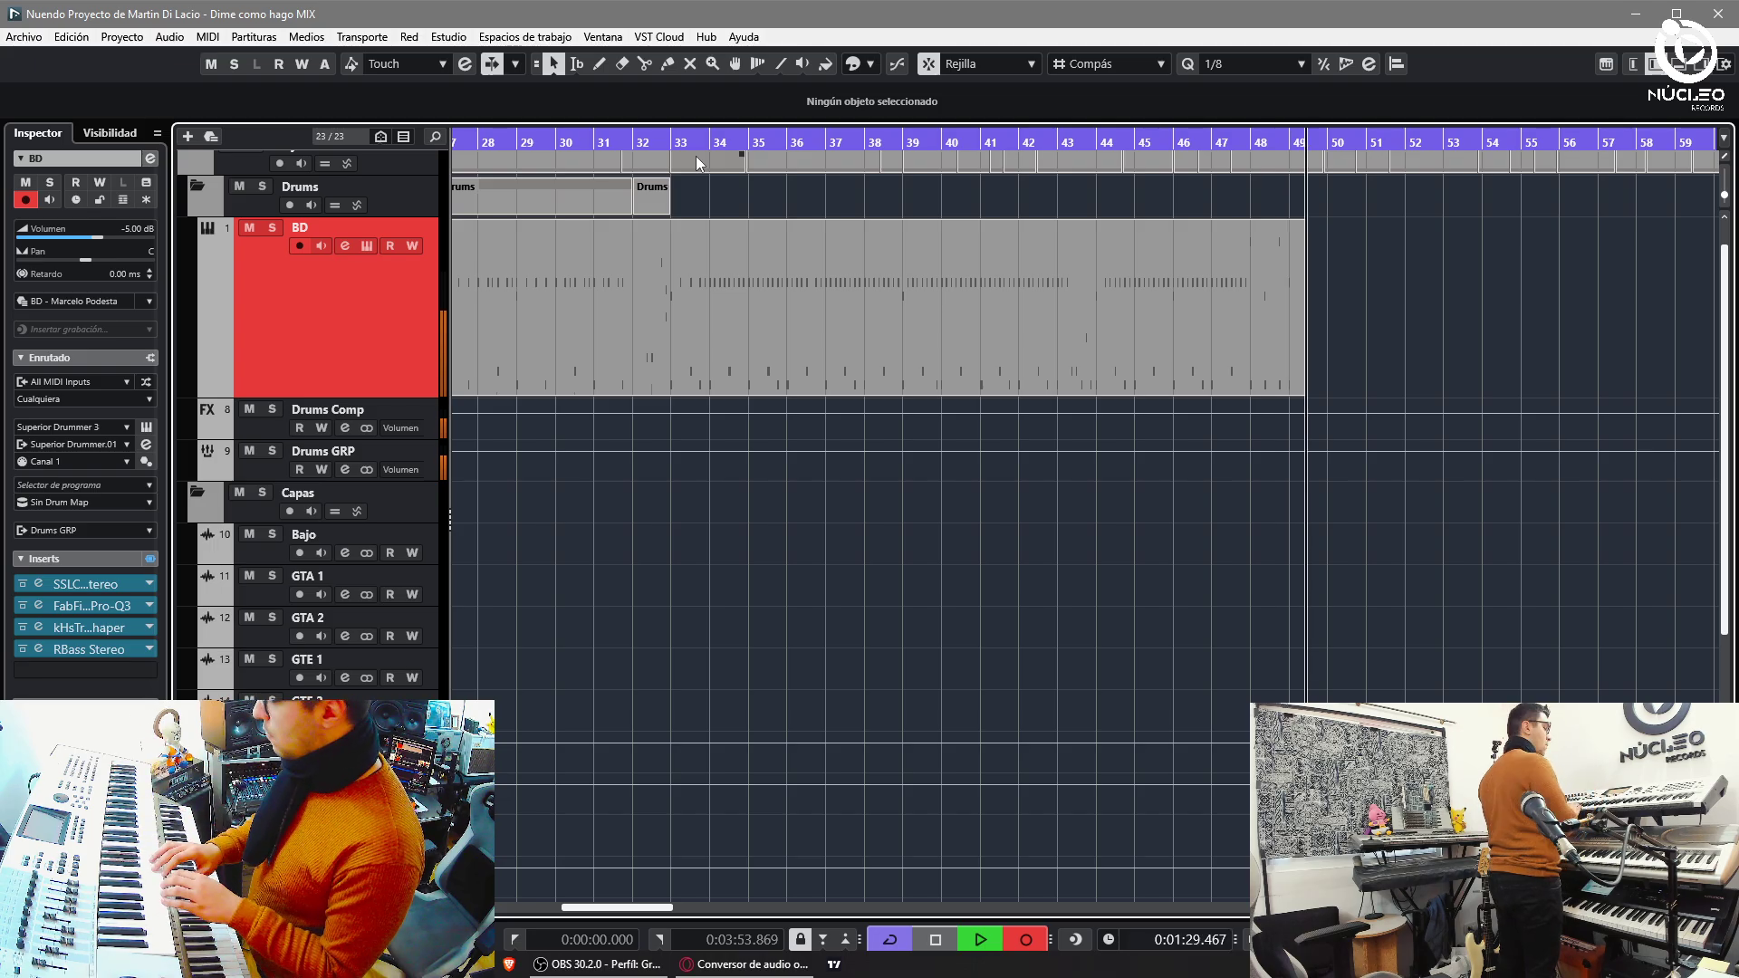
pyautogui.press('space')
# - Split the newly recorded BD take at bar 33 and delete its section before that bar
pyautogui.press('g')
pyautogui.press('g')
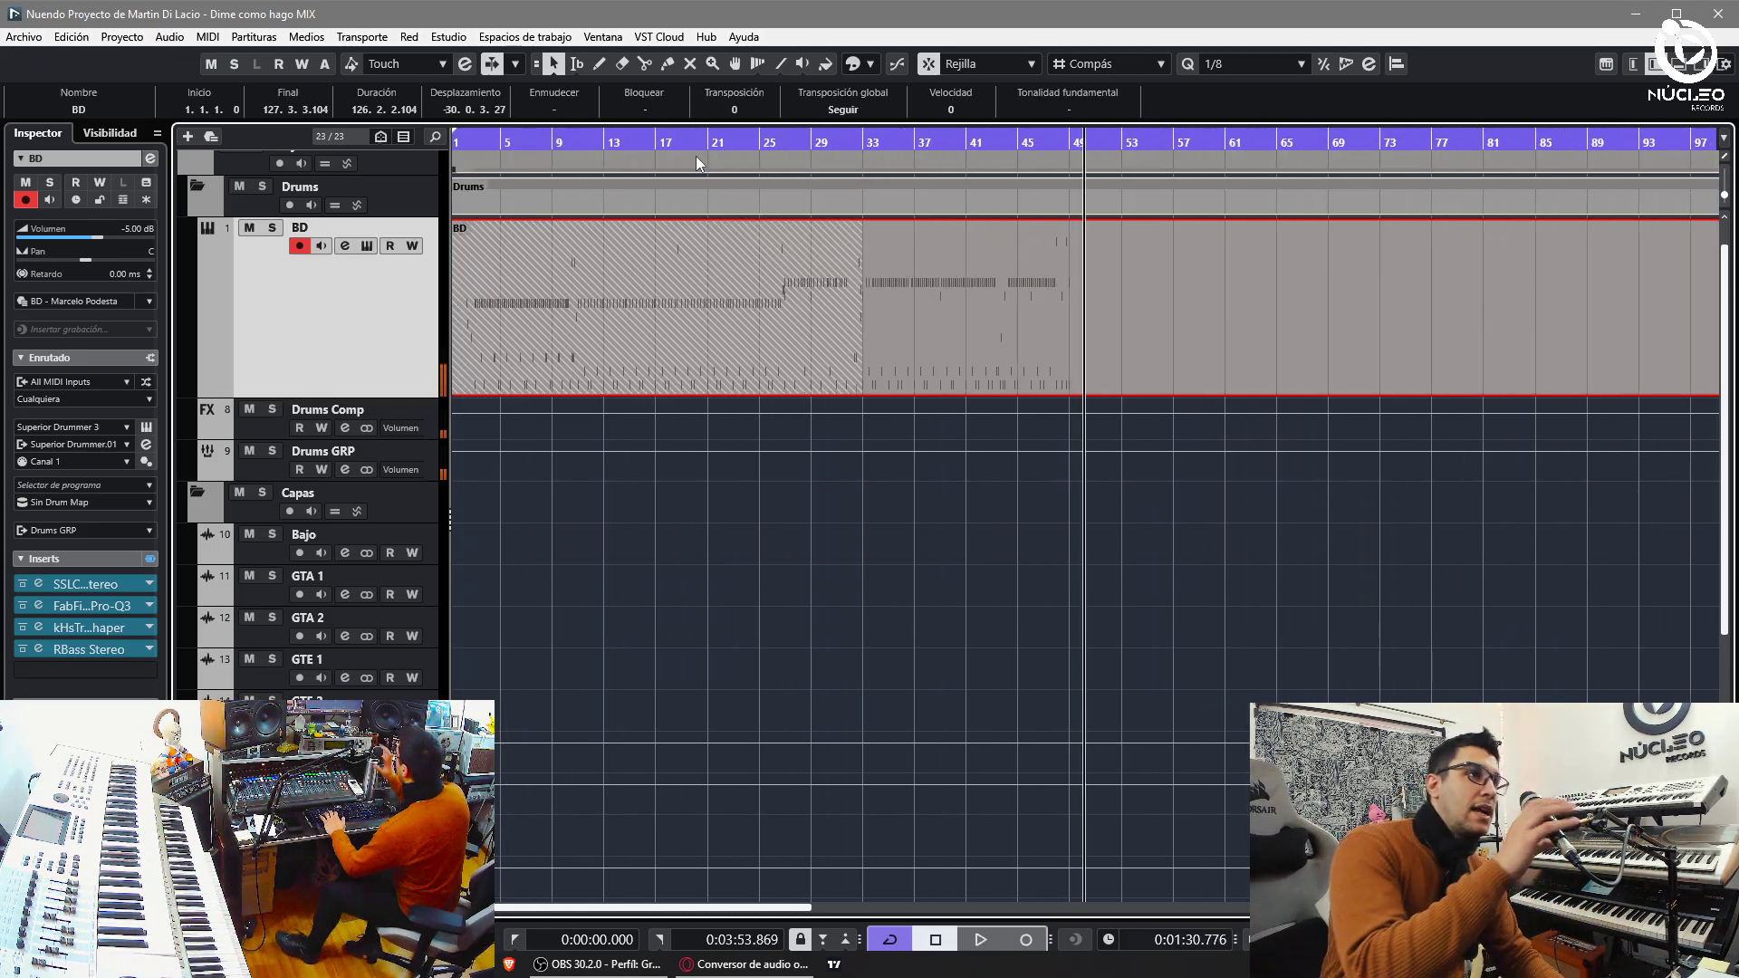
pyautogui.click(857, 142)
pyautogui.press('space')
pyautogui.press('h')
pyautogui.press('h')
pyautogui.press('h')
pyautogui.press('h')
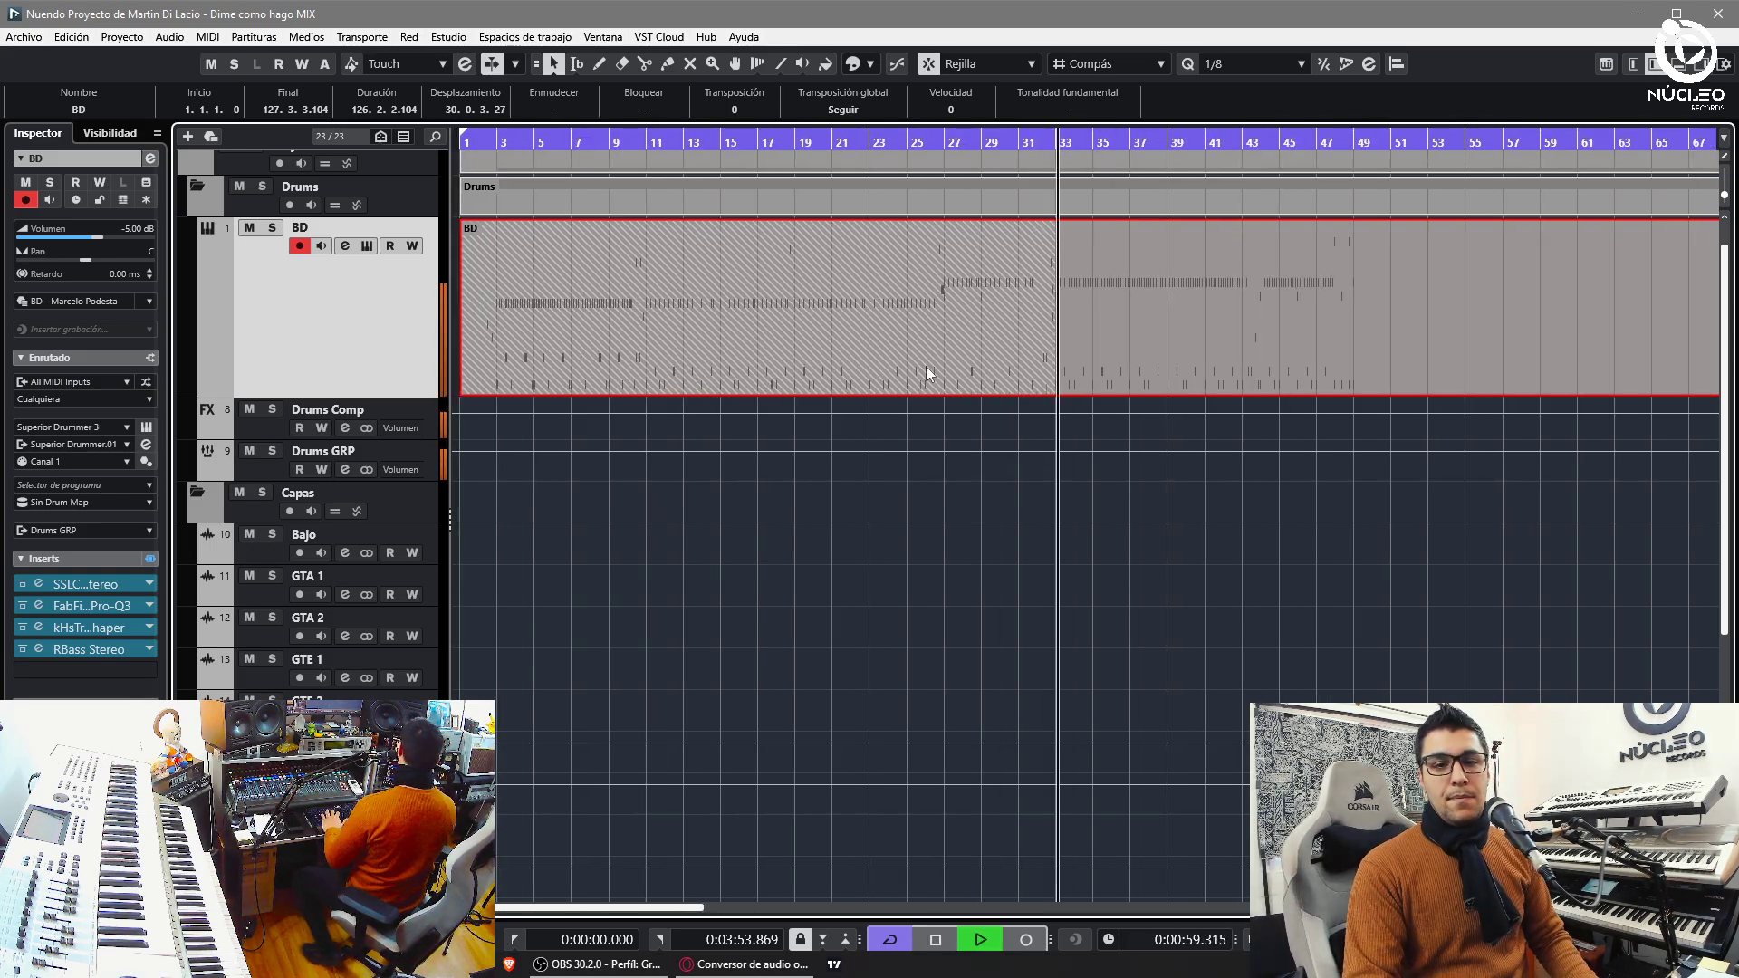
pyautogui.press('h')
pyautogui.press('h')
pyautogui.press('h')
pyautogui.press('h')
pyautogui.keyDown('alt'); pyautogui.click(1061, 364); pyautogui.keyUp('alt')
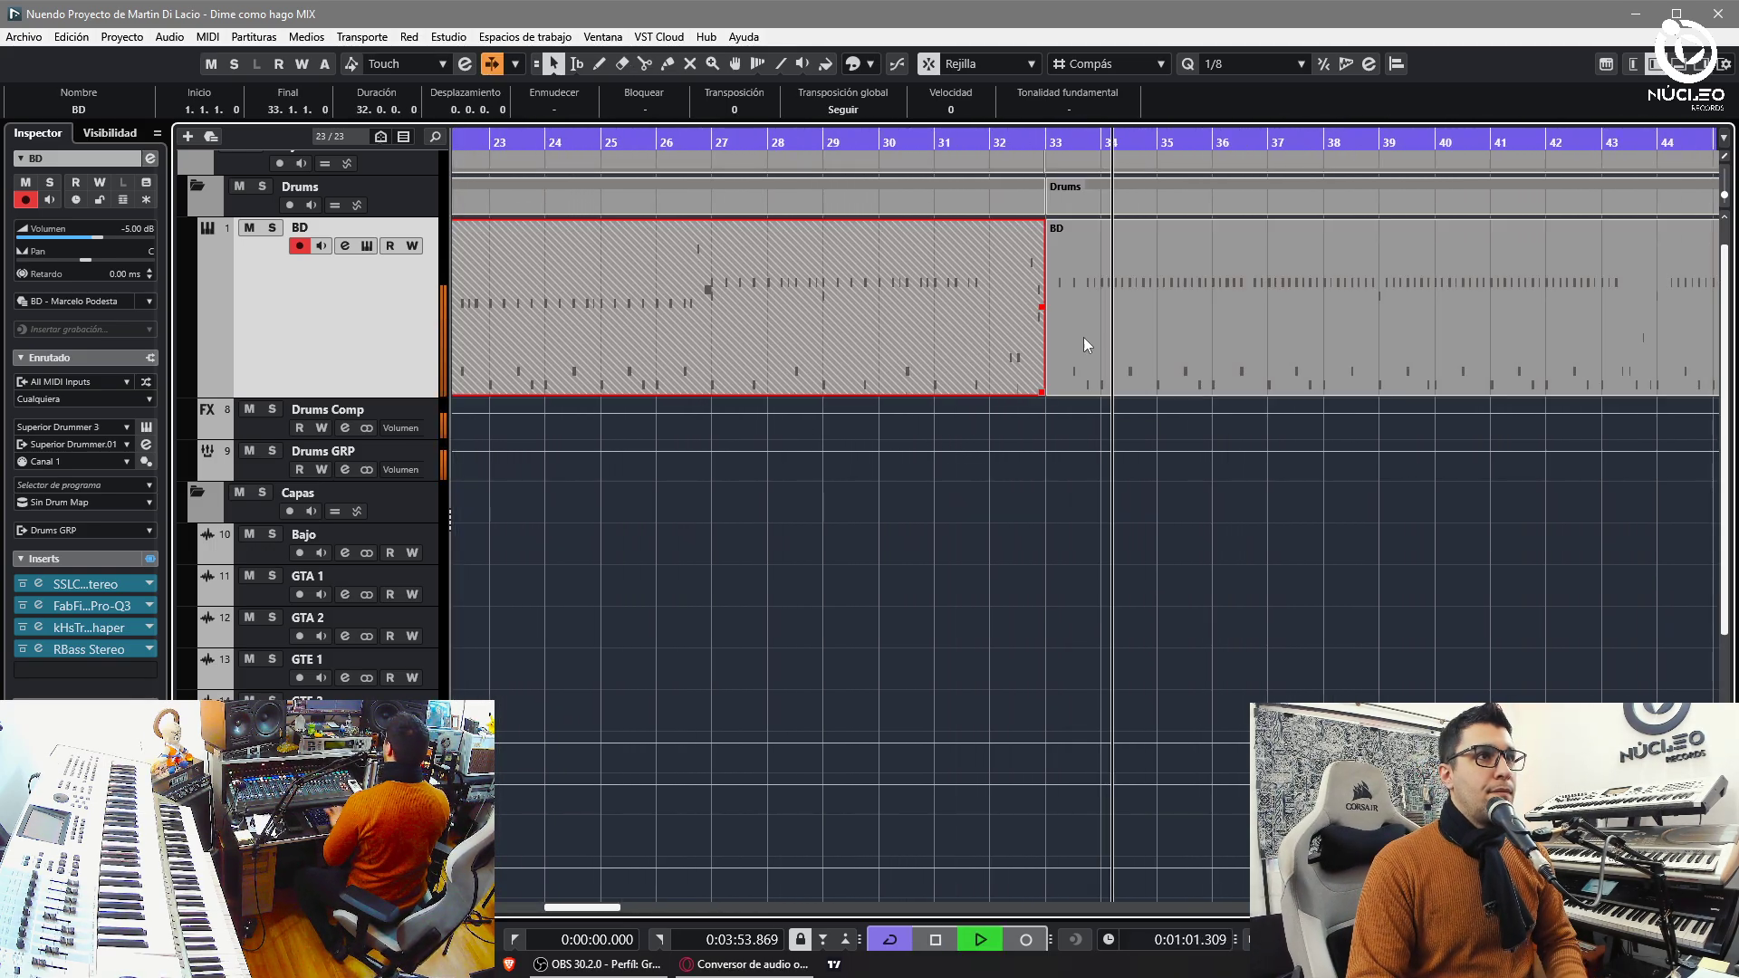
pyautogui.press('Delete')
# - Open the BD part starting at bar 33 in the key editor and play it back until bar 46
pyautogui.doubleClick(1152, 335)
pyautogui.press('g')
pyautogui.press('g')
pyautogui.press('g')
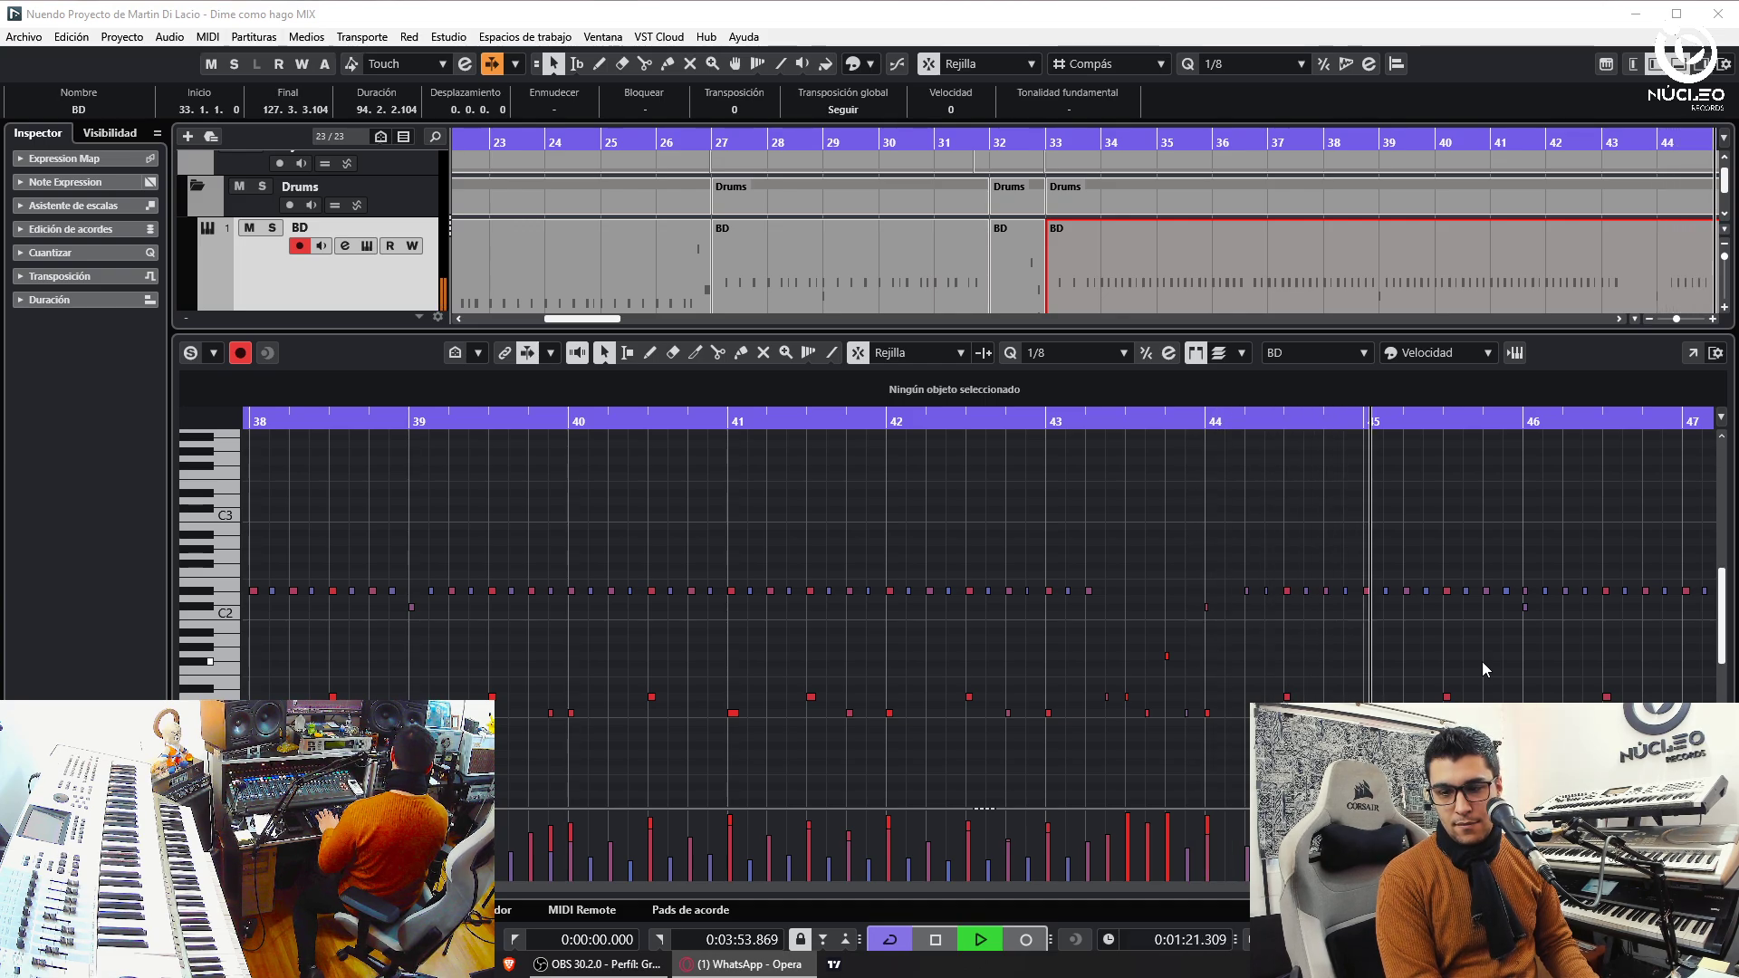
pyautogui.click(866, 618)
pyautogui.press('g')
pyautogui.press('g')
pyautogui.press('g')
pyautogui.press('g')
pyautogui.press('g')
pyautogui.press('space')
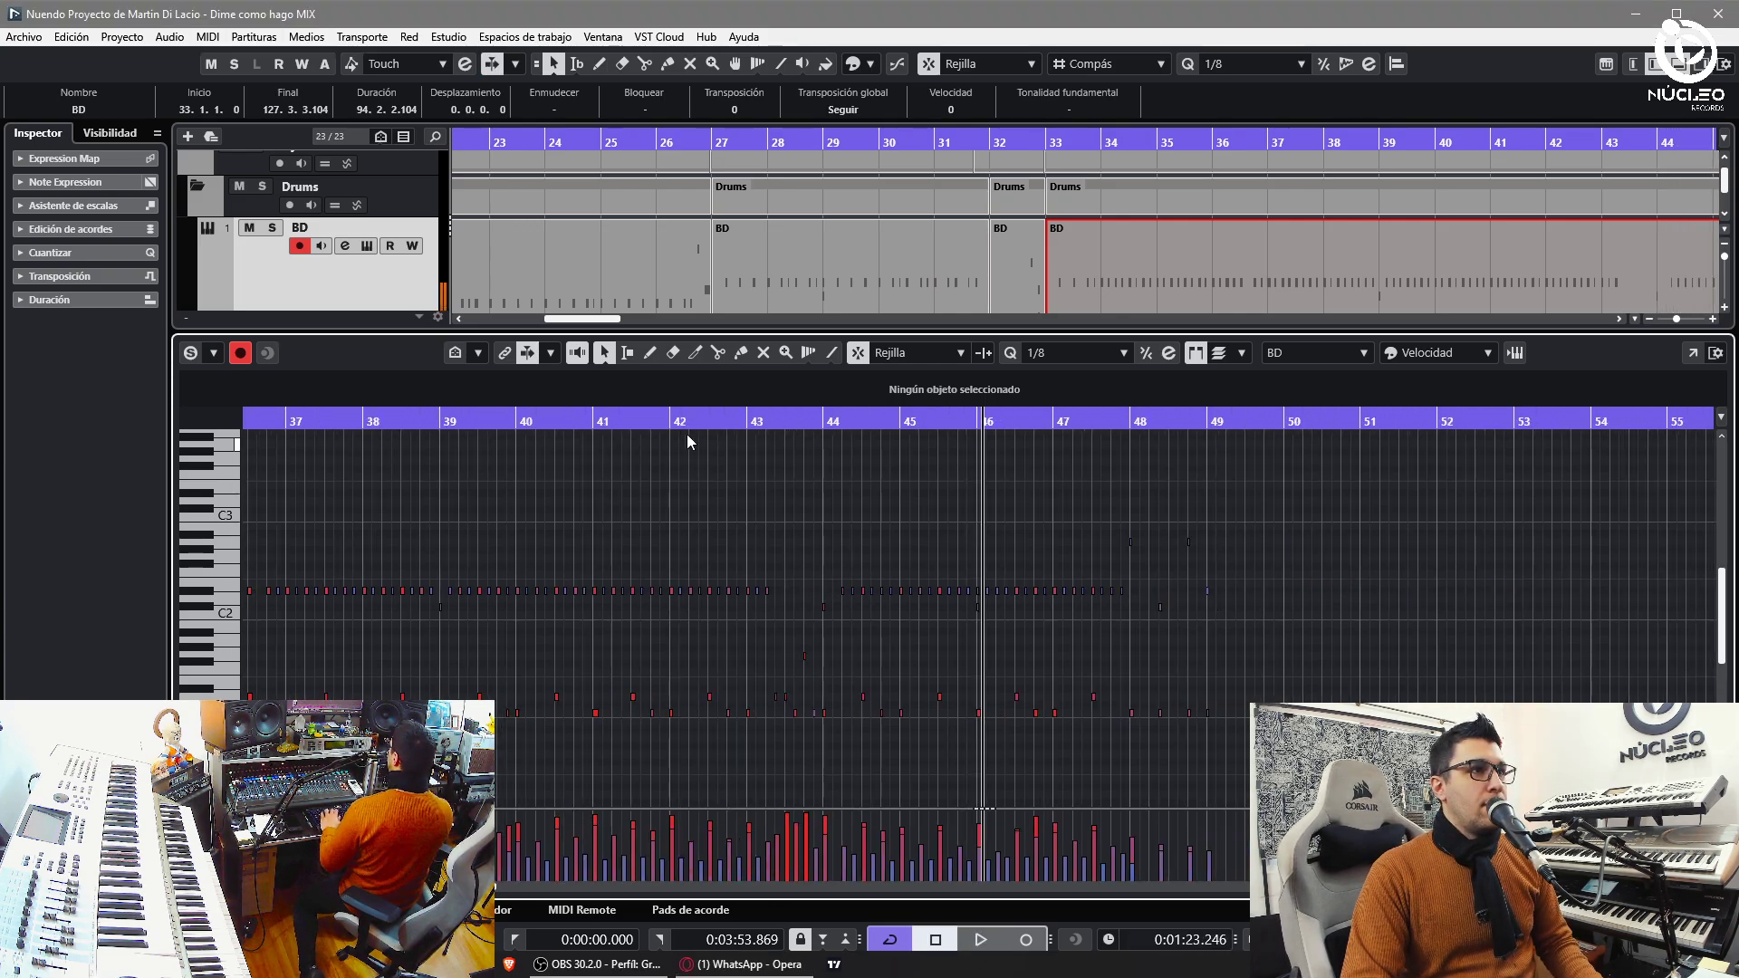
# - Play the BD part again from bar 42 and examine the notes around the fill in bar 43
pyautogui.press('g')
pyautogui.click(681, 422)
pyautogui.press('space')
pyautogui.press('g')
pyautogui.press('h')
pyautogui.press('h')
pyautogui.press('h')
pyautogui.press('h')
pyautogui.press('h')
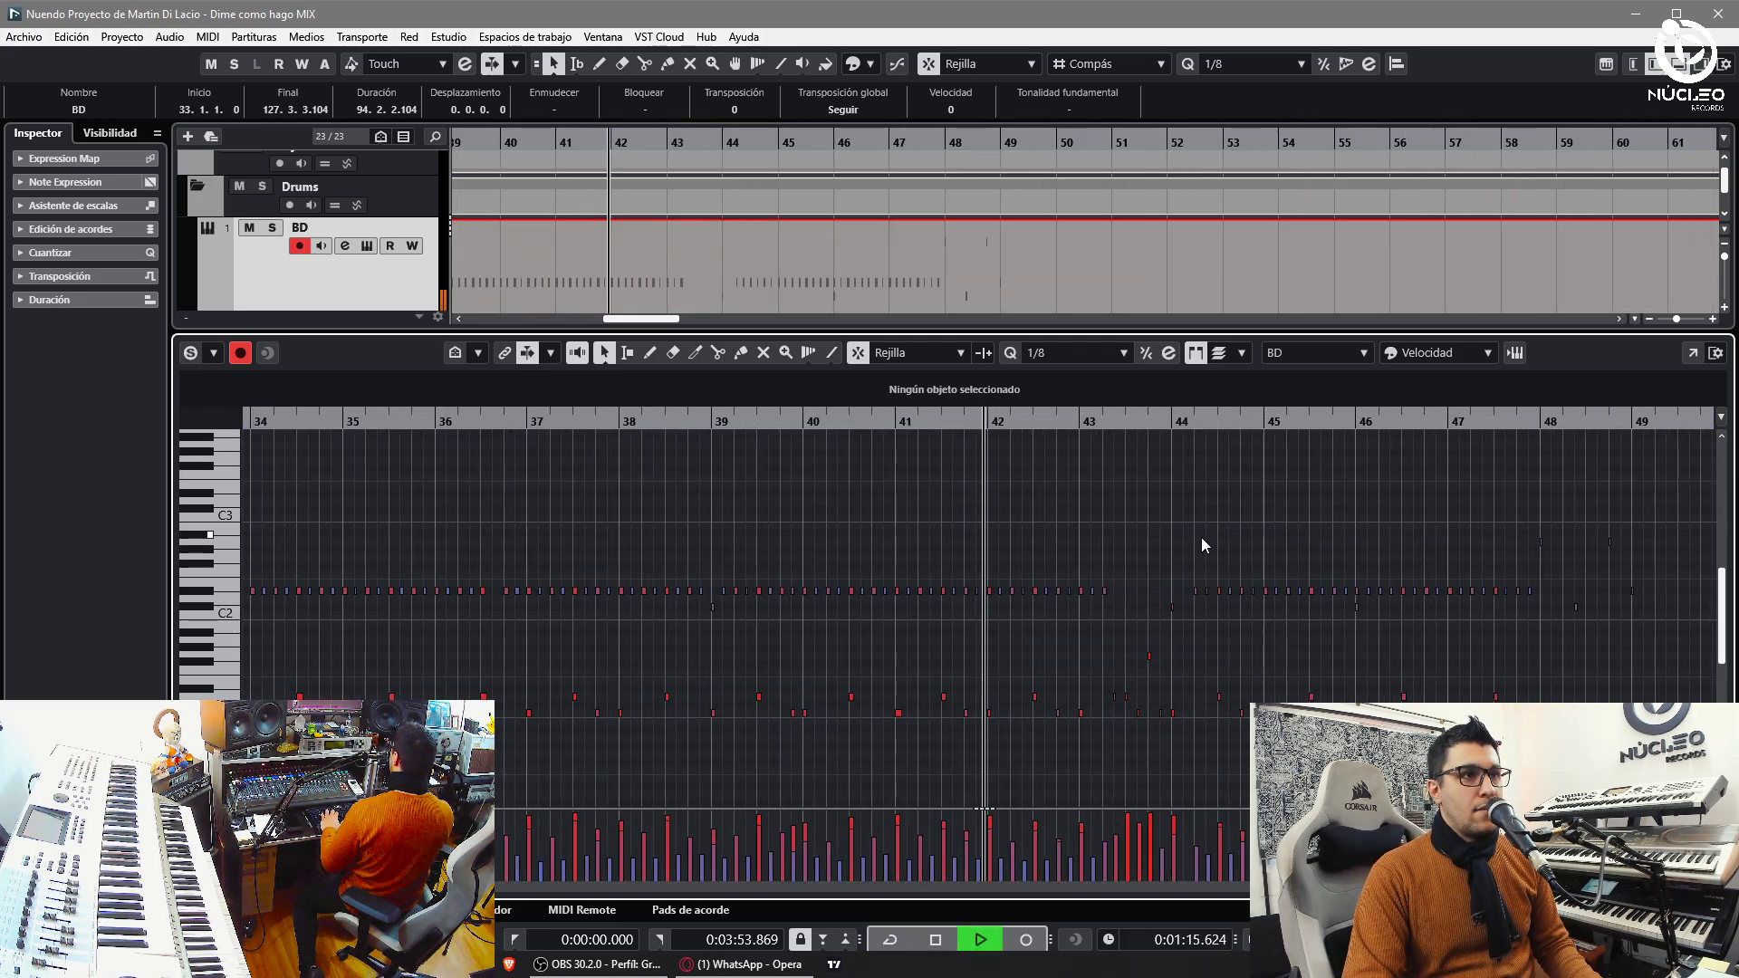
pyautogui.press('h')
pyautogui.press('h')
pyautogui.press('h')
pyautogui.press('g')
pyautogui.press('g')
pyautogui.press('g')
pyautogui.press('h')
pyautogui.press('h')
pyautogui.press('h')
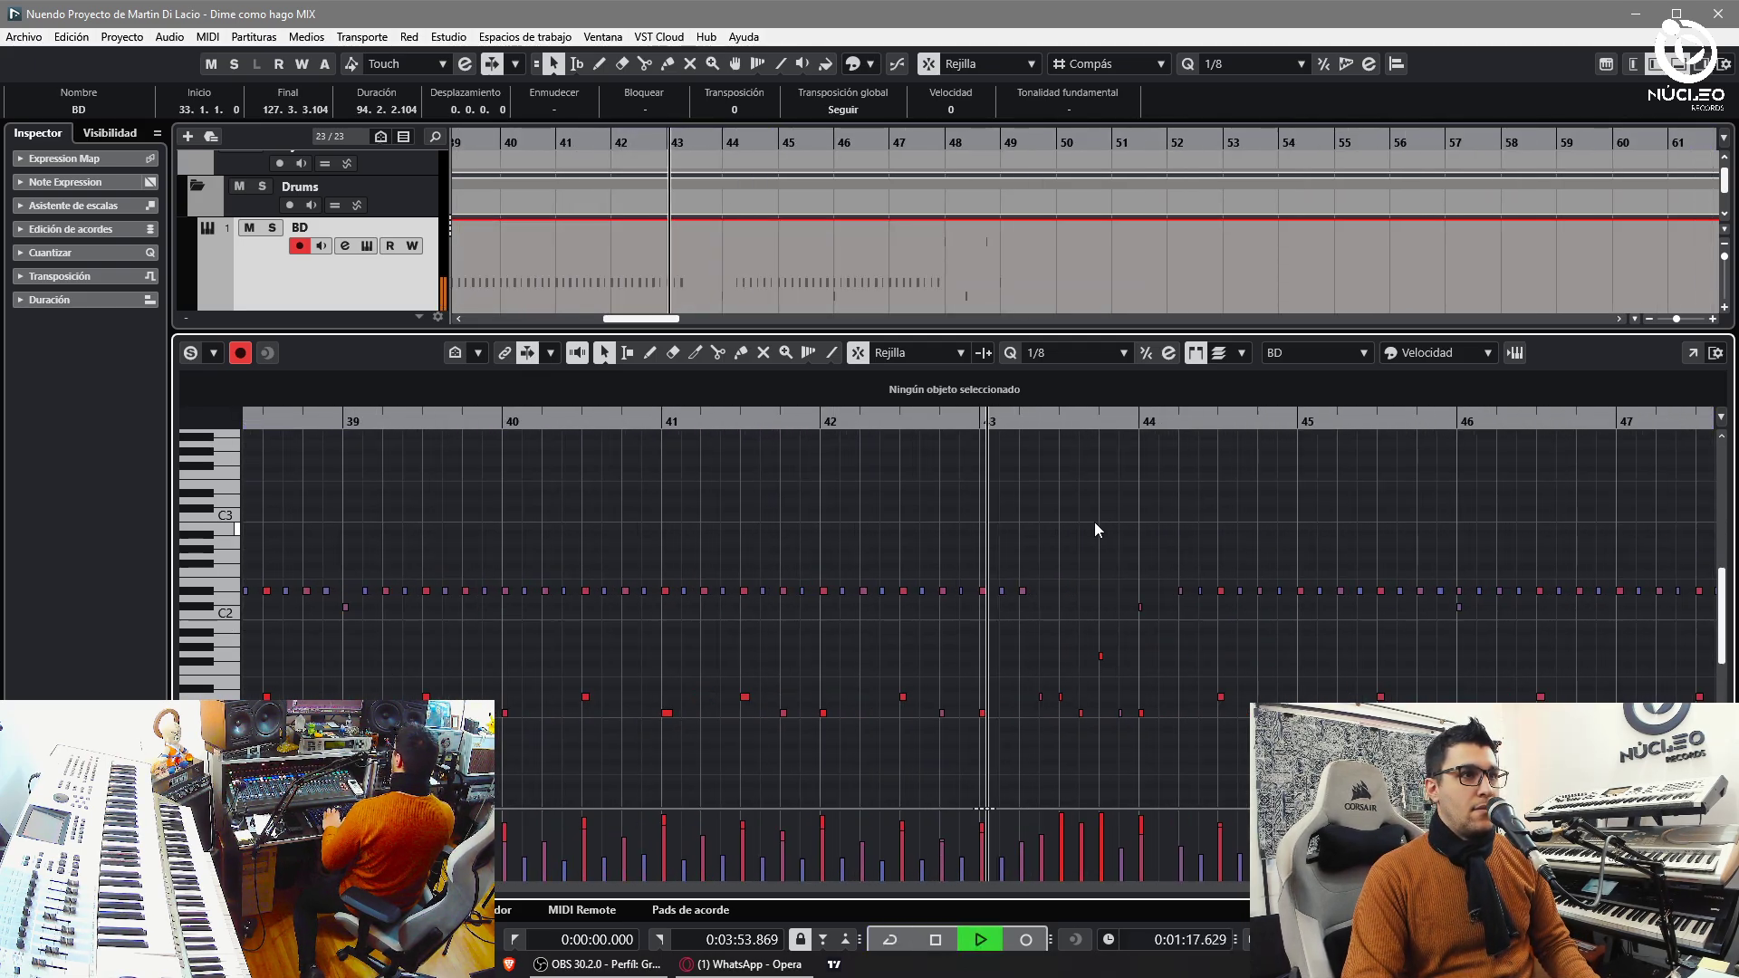
# - Check the drum notes around bar 44 of the BD part in the key editor while playing it back
pyautogui.press('h')
pyautogui.press('h')
pyautogui.press('h')
pyautogui.press('g')
pyautogui.press('g')
pyautogui.press('space')
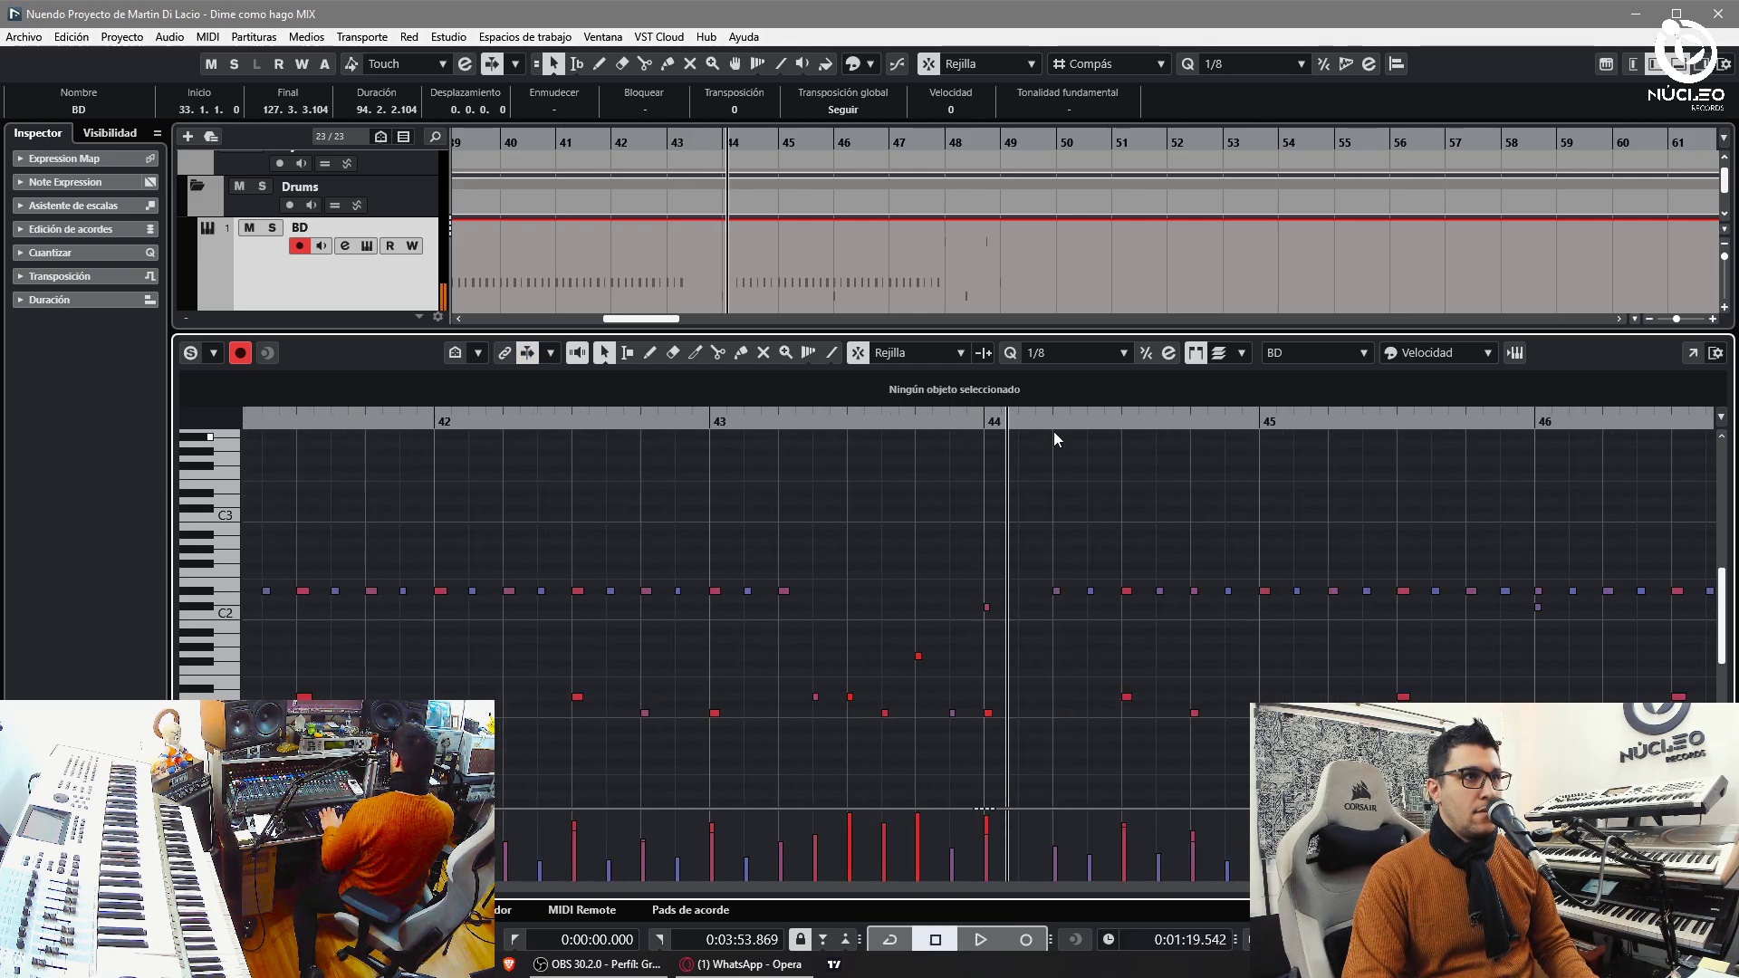
pyautogui.click(952, 420)
pyautogui.click(987, 713)
pyautogui.press('space')
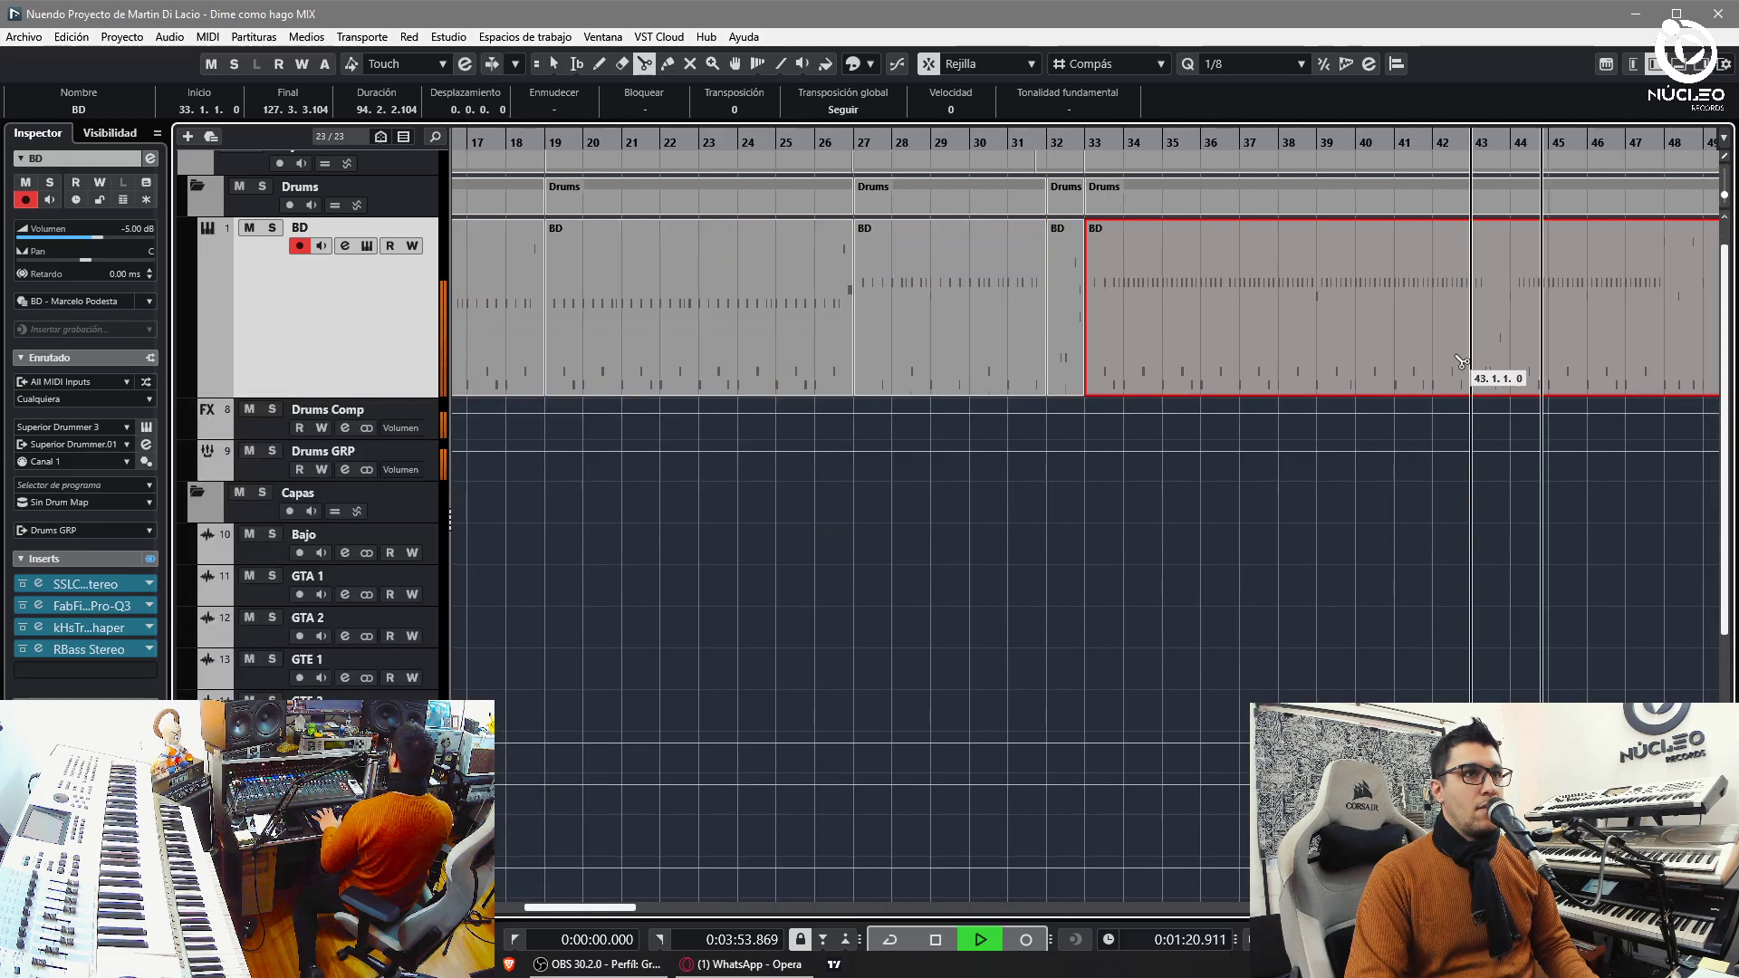
# - Split the BD part at bar 44 and delete the portion after it
pyautogui.press('1')
pyautogui.press('space')
pyautogui.click(1505, 141)
pyautogui.press('space')
pyautogui.keyDown('alt'); pyautogui.click(1509, 303); pyautogui.keyUp('alt')
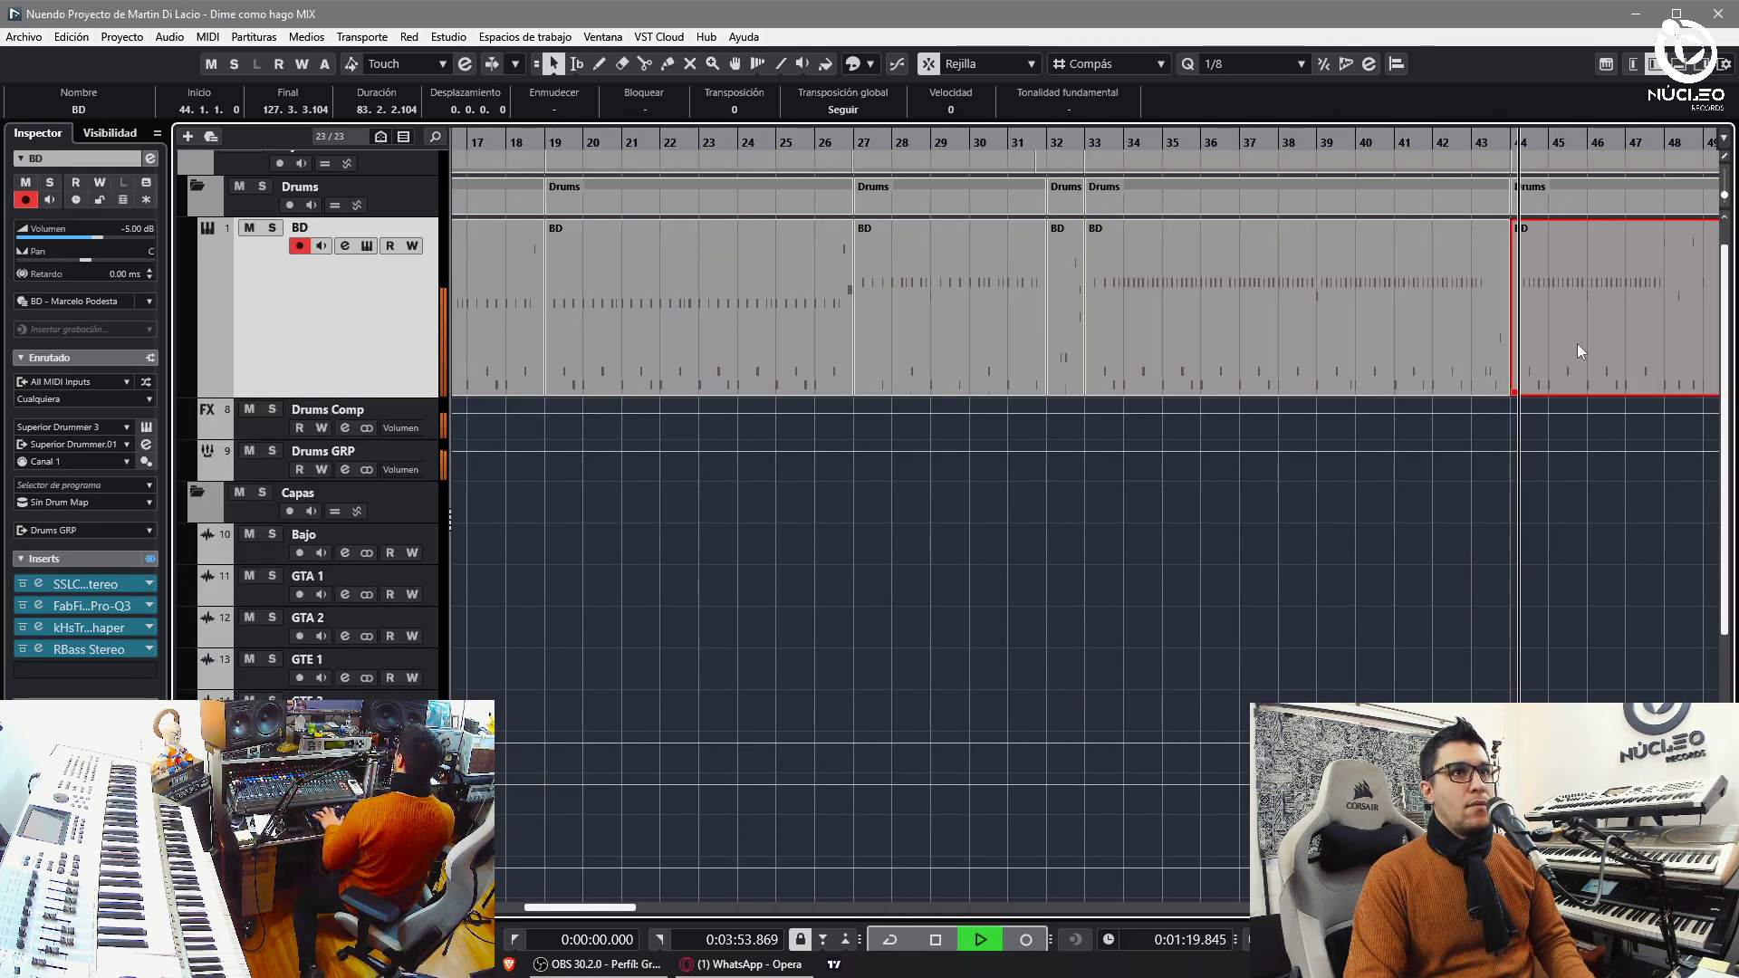
pyautogui.press('Delete')
# - Listen to the trimmed BD part from about bar 33 toward its end
pyautogui.click(1085, 163)
pyautogui.click(1074, 138)
pyautogui.click(1133, 306)
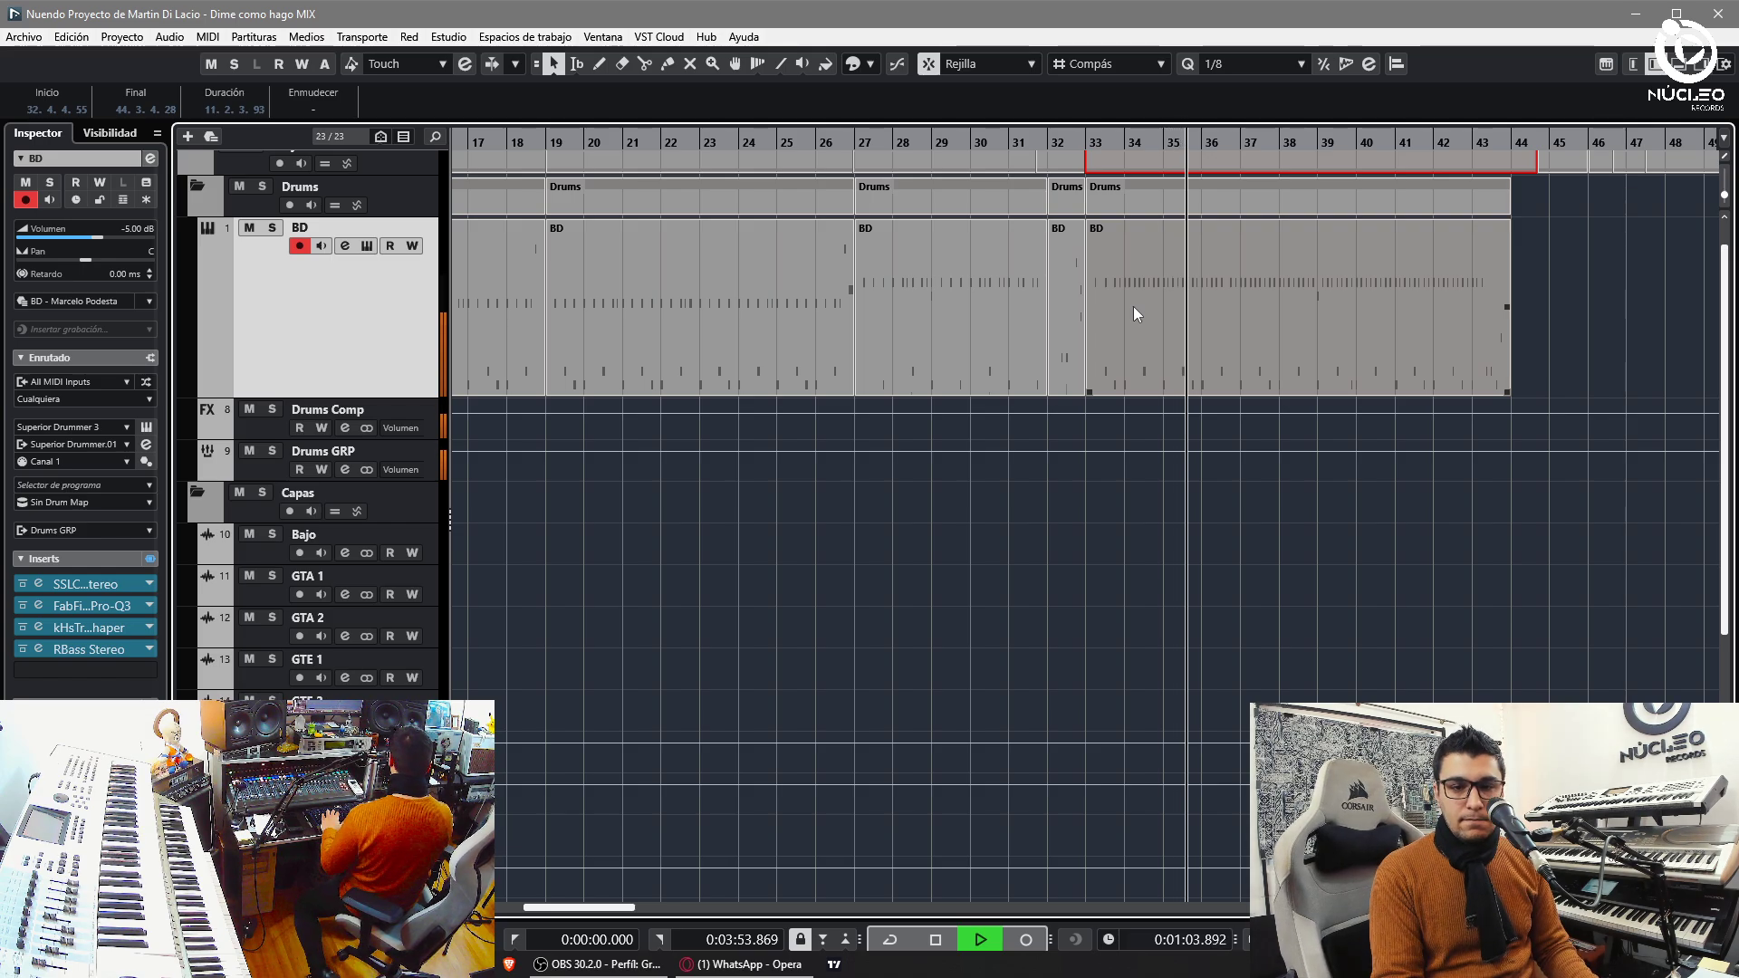
pyautogui.scroll(-1, 1087, 359)
pyautogui.click(1133, 606)
pyautogui.press('h')
pyautogui.press('h')
pyautogui.press('h')
pyautogui.press('h')
pyautogui.press('h')
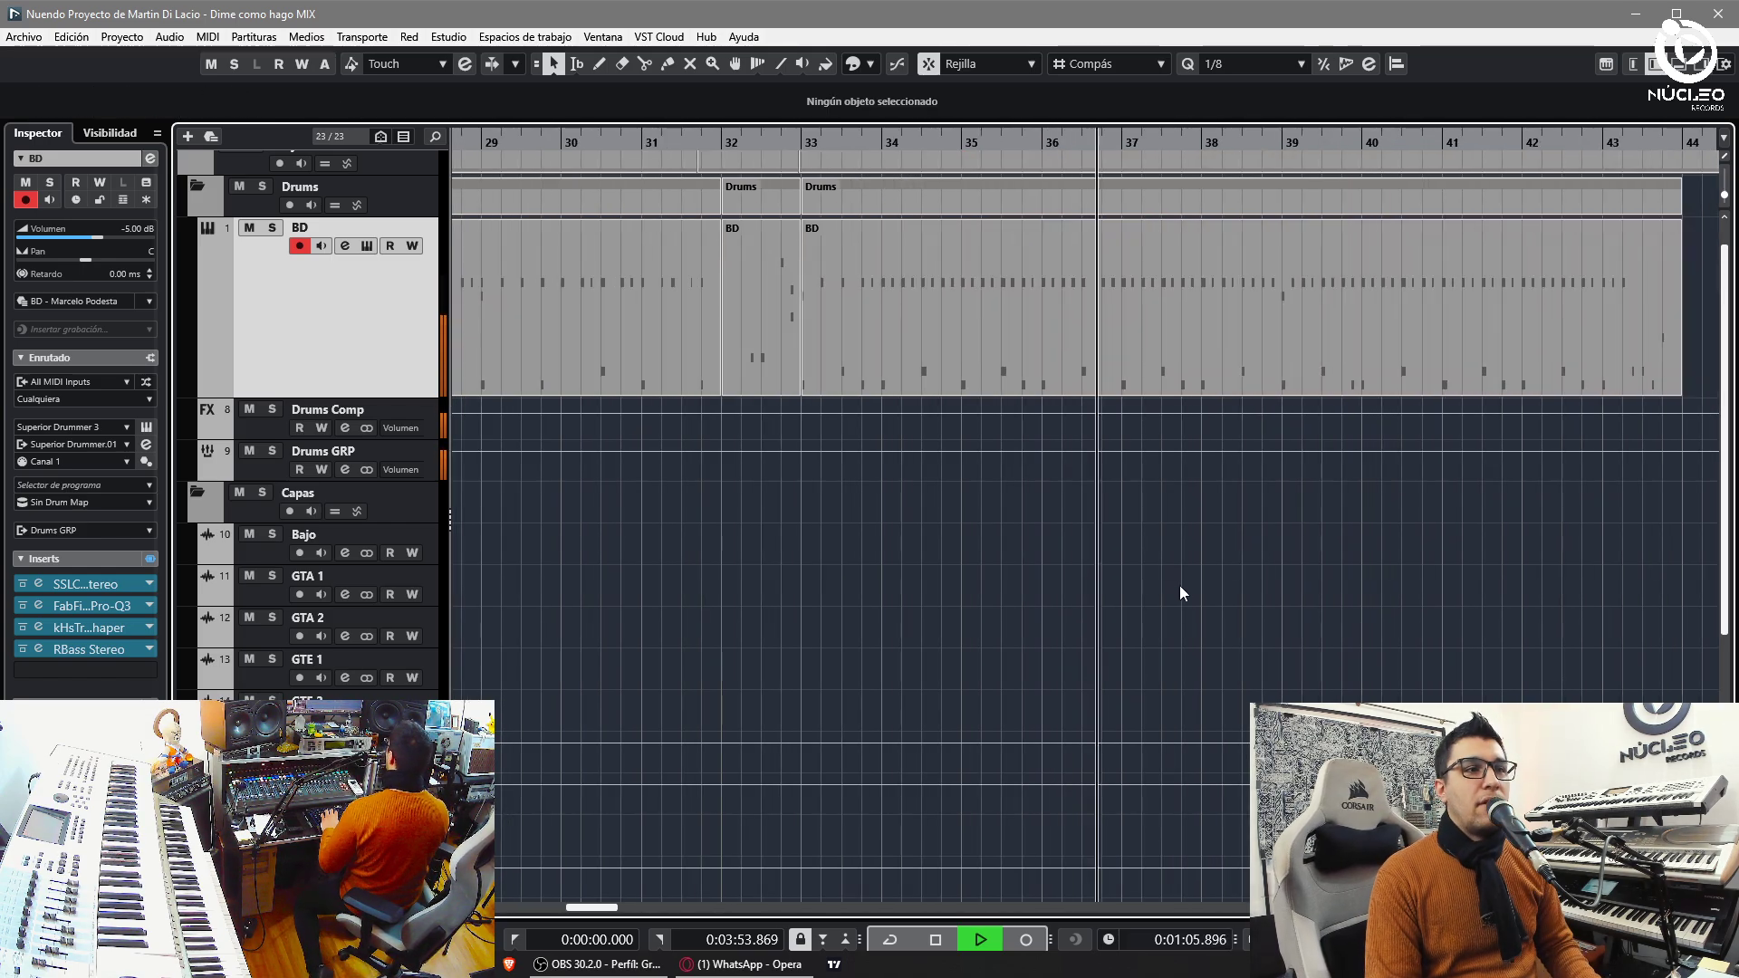
pyautogui.press('g')
pyautogui.press('g')
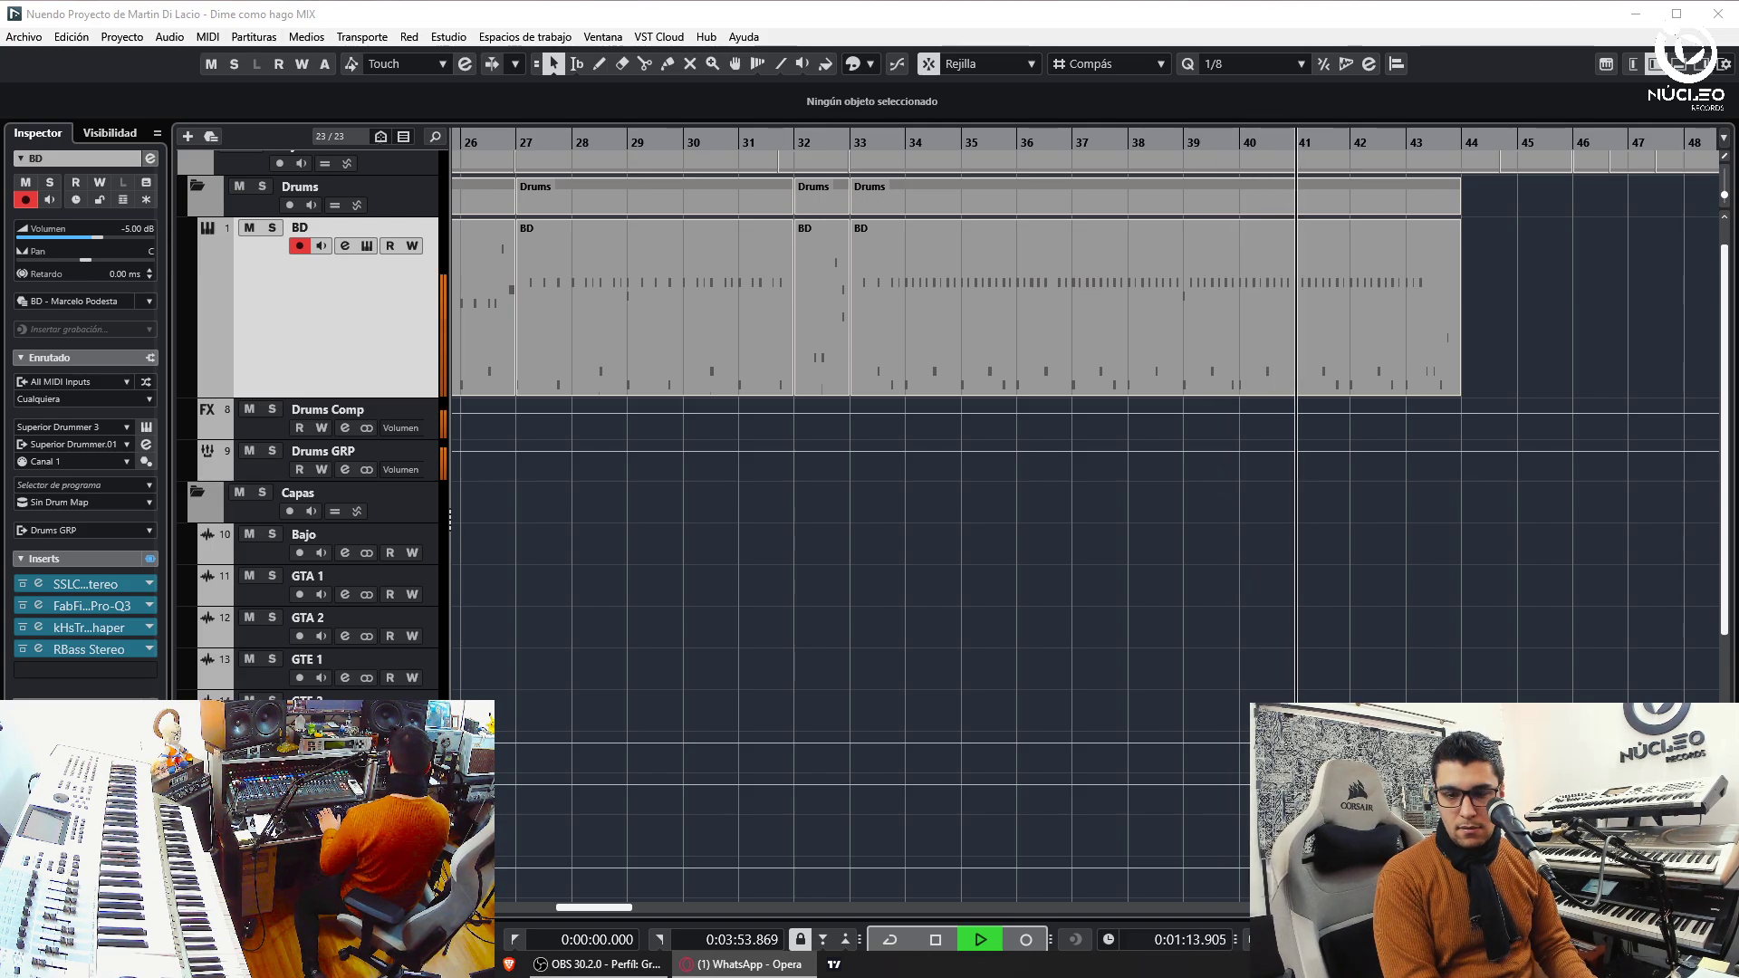
pyautogui.click(1288, 610)
pyautogui.press('g')
pyautogui.press('h')
pyautogui.press('h')
pyautogui.press('h')
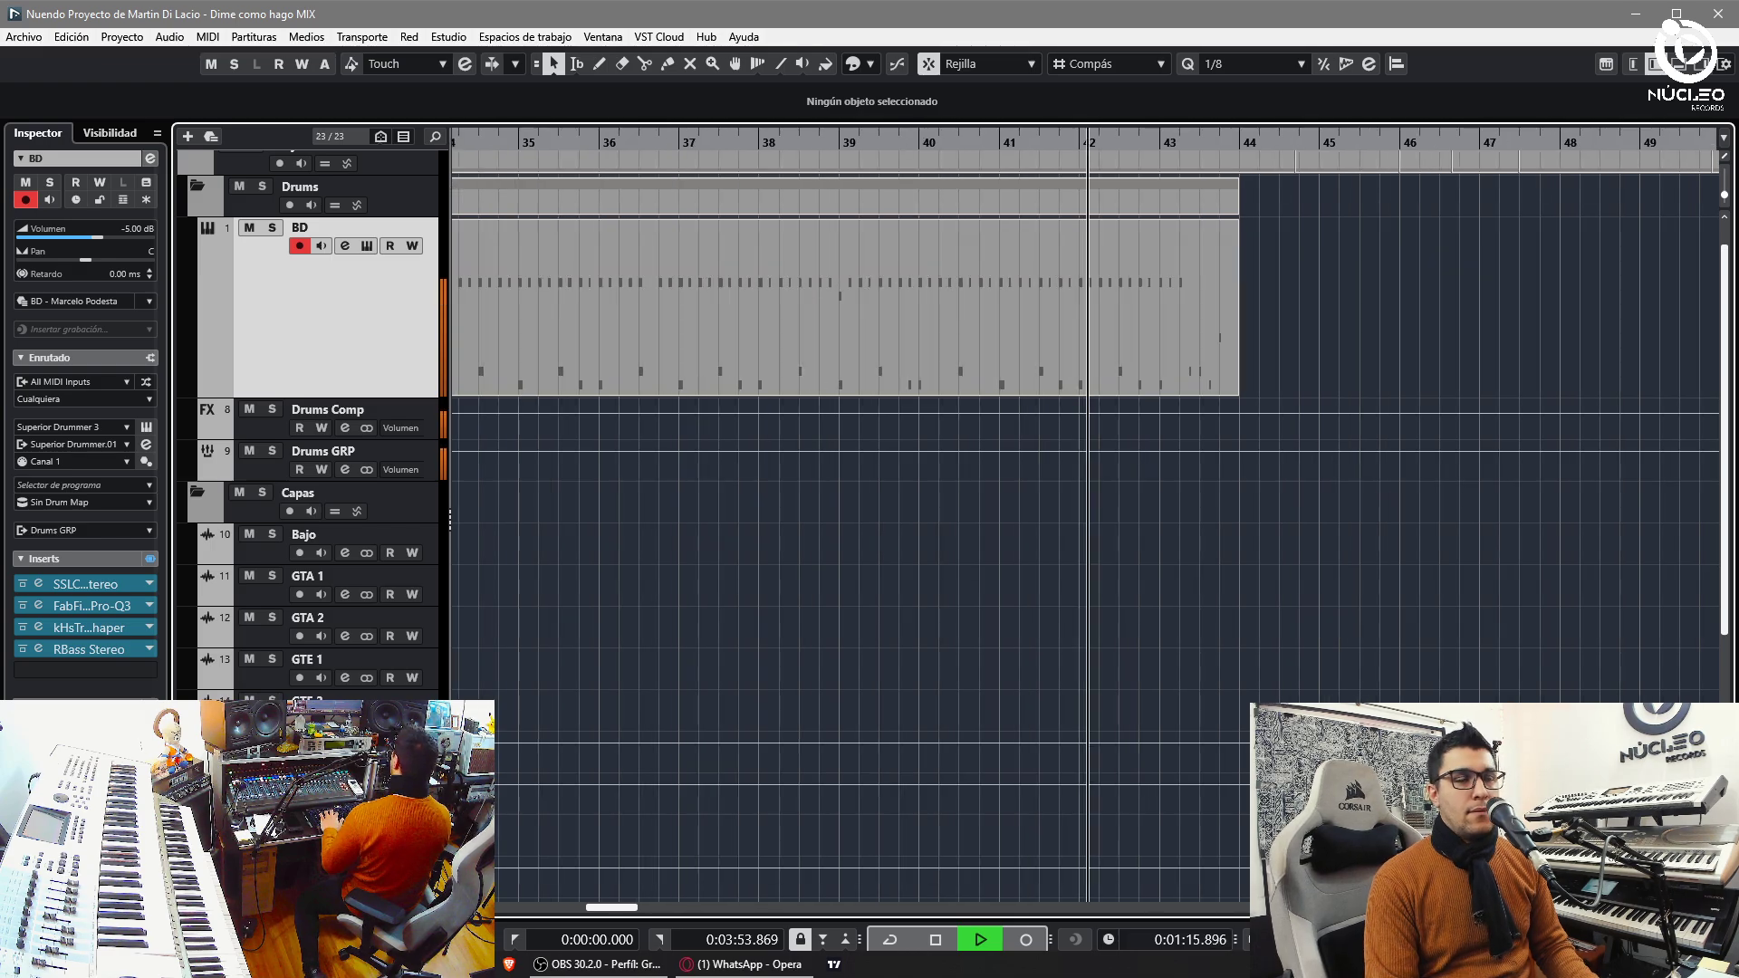
pyautogui.press('g')
# - Duplicate the BD part spanning bars 33 to 44 directly after itself
pyautogui.click(953, 349)
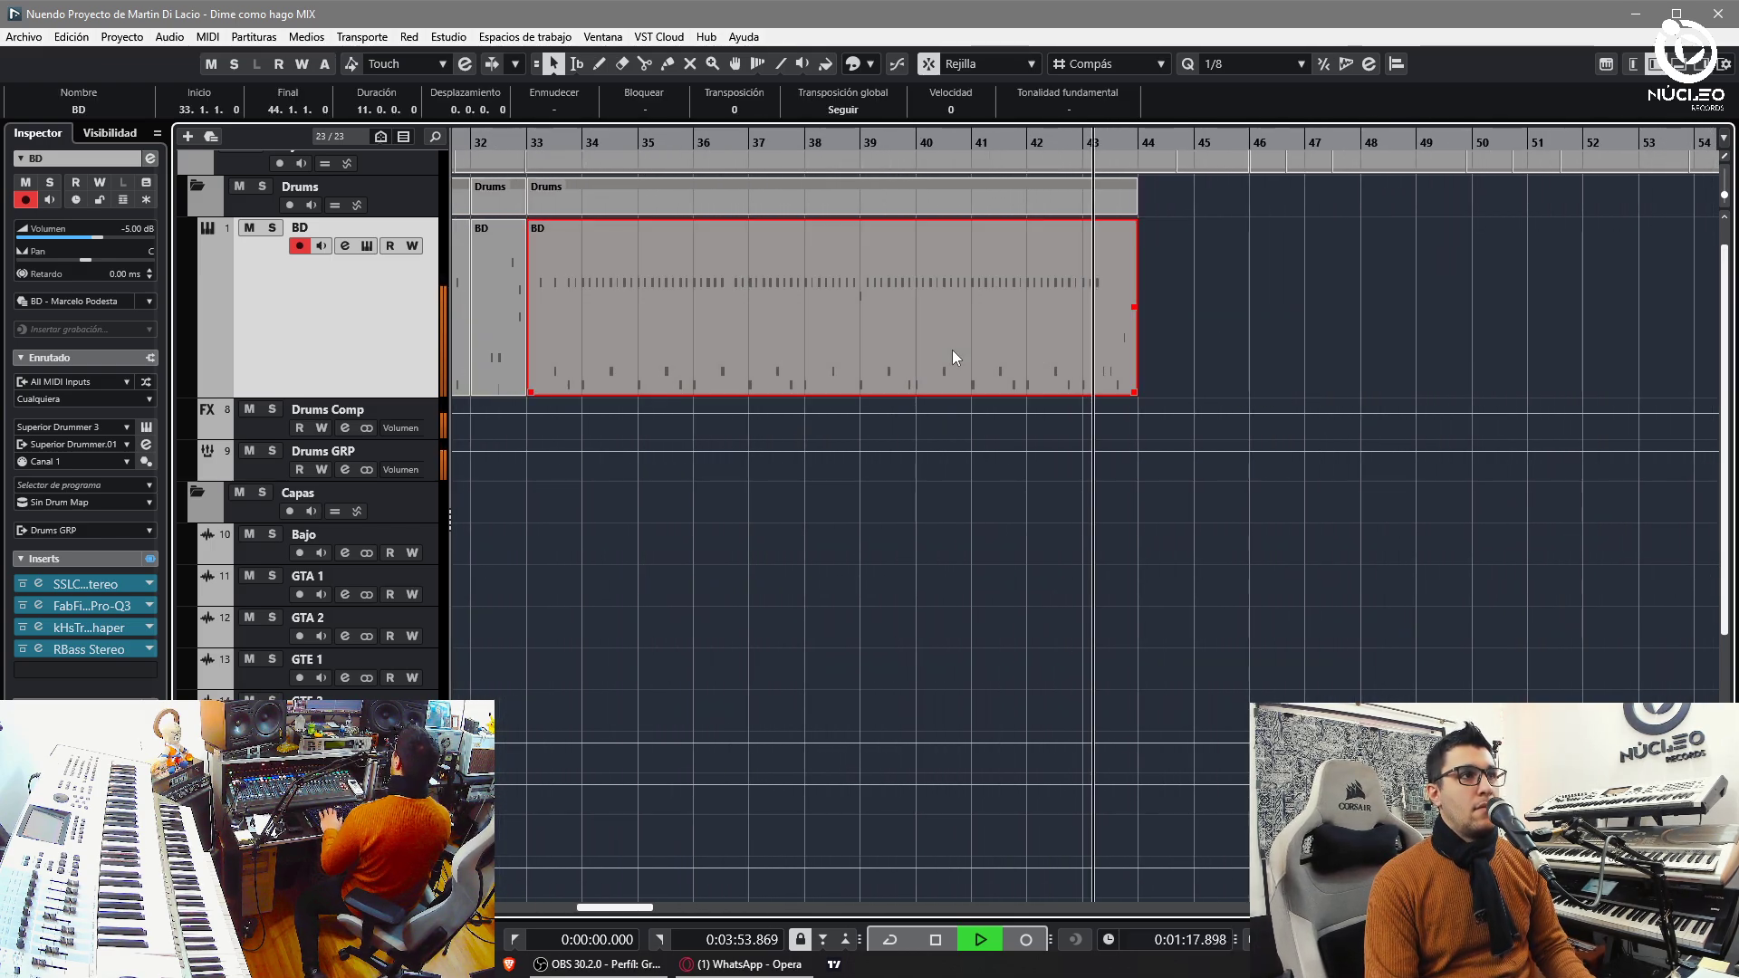
pyautogui.hotkey('ctrl', 'd')
pyautogui.press('g')
pyautogui.press('g')
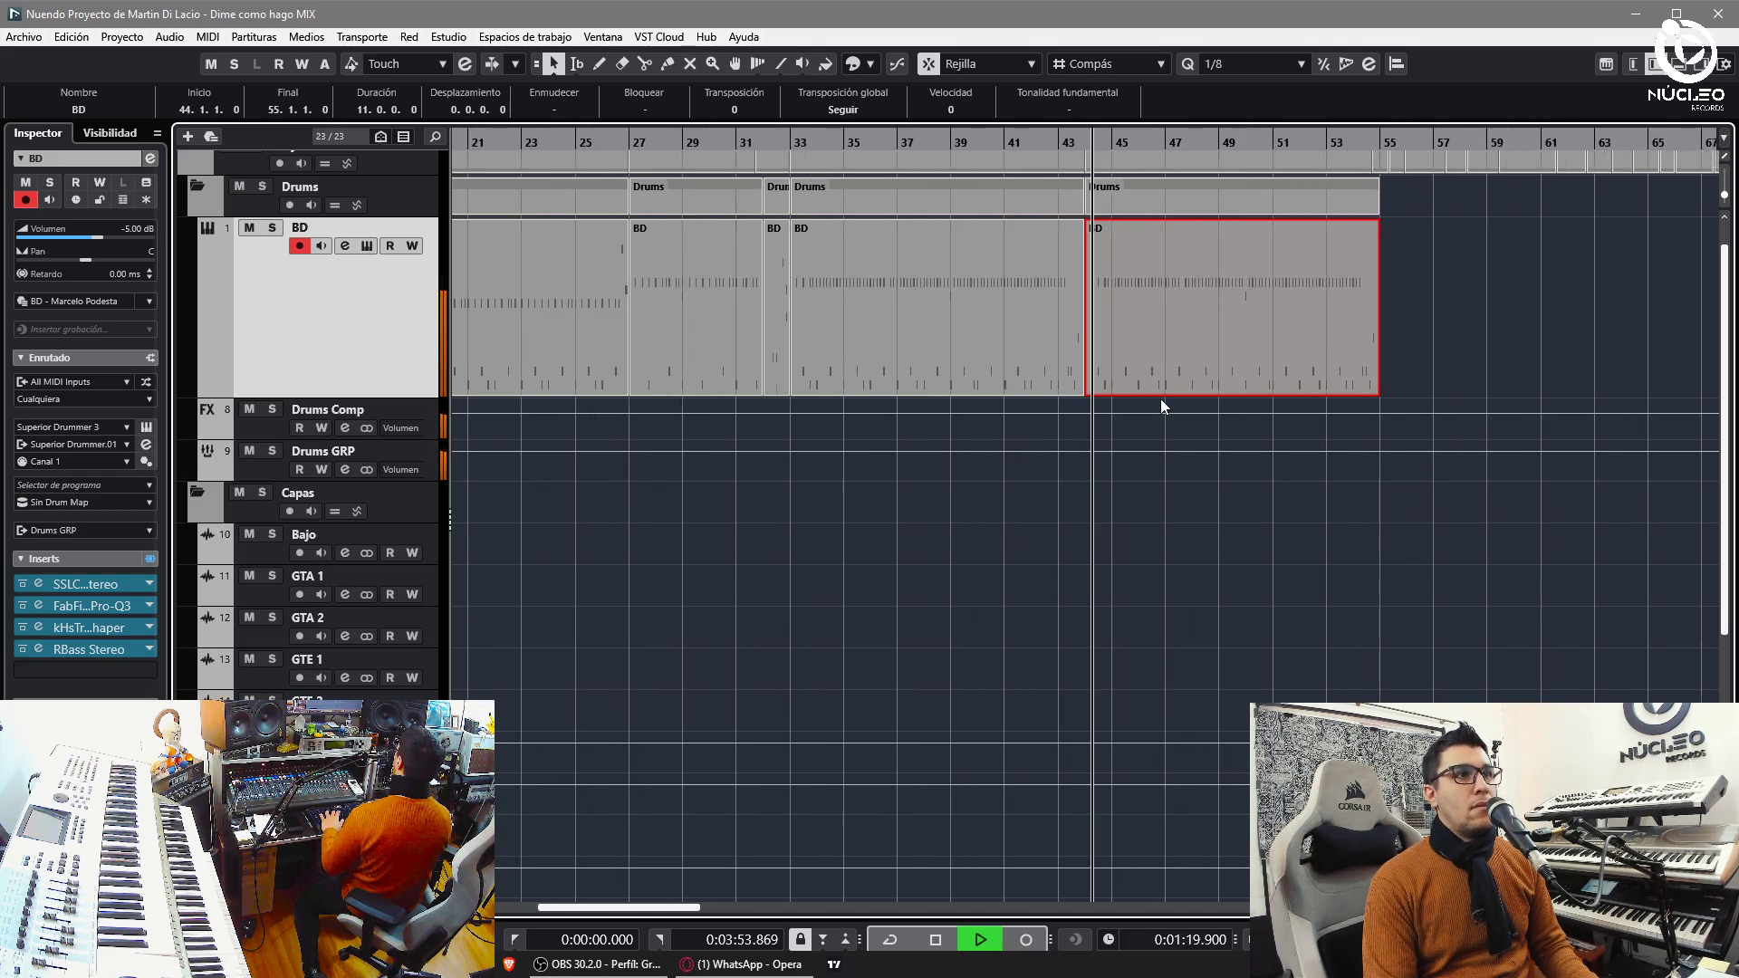
pyautogui.press('h')
pyautogui.scroll(-5, 1117, 516)
pyautogui.press('g')
pyautogui.press('g')
pyautogui.scroll(6, 1117, 518)
pyautogui.press('h')
pyautogui.press('h')
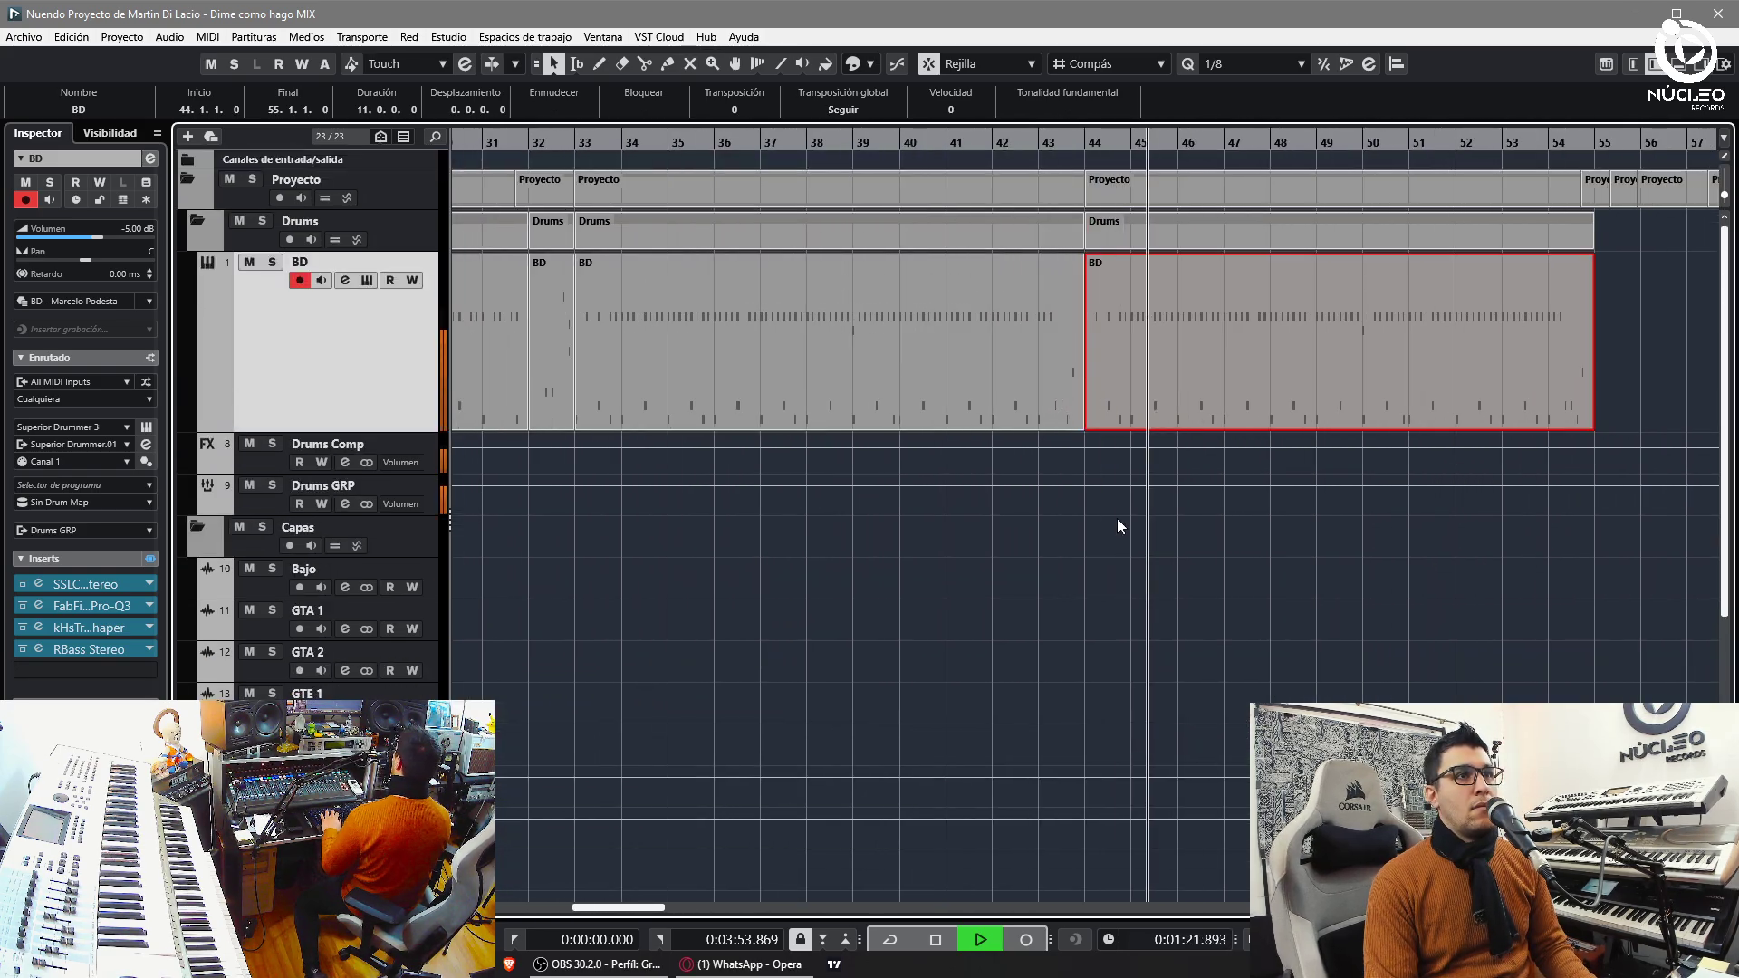
# - Try splitting the duplicated BD part at bar 46
pyautogui.press('3')
pyautogui.press('space')
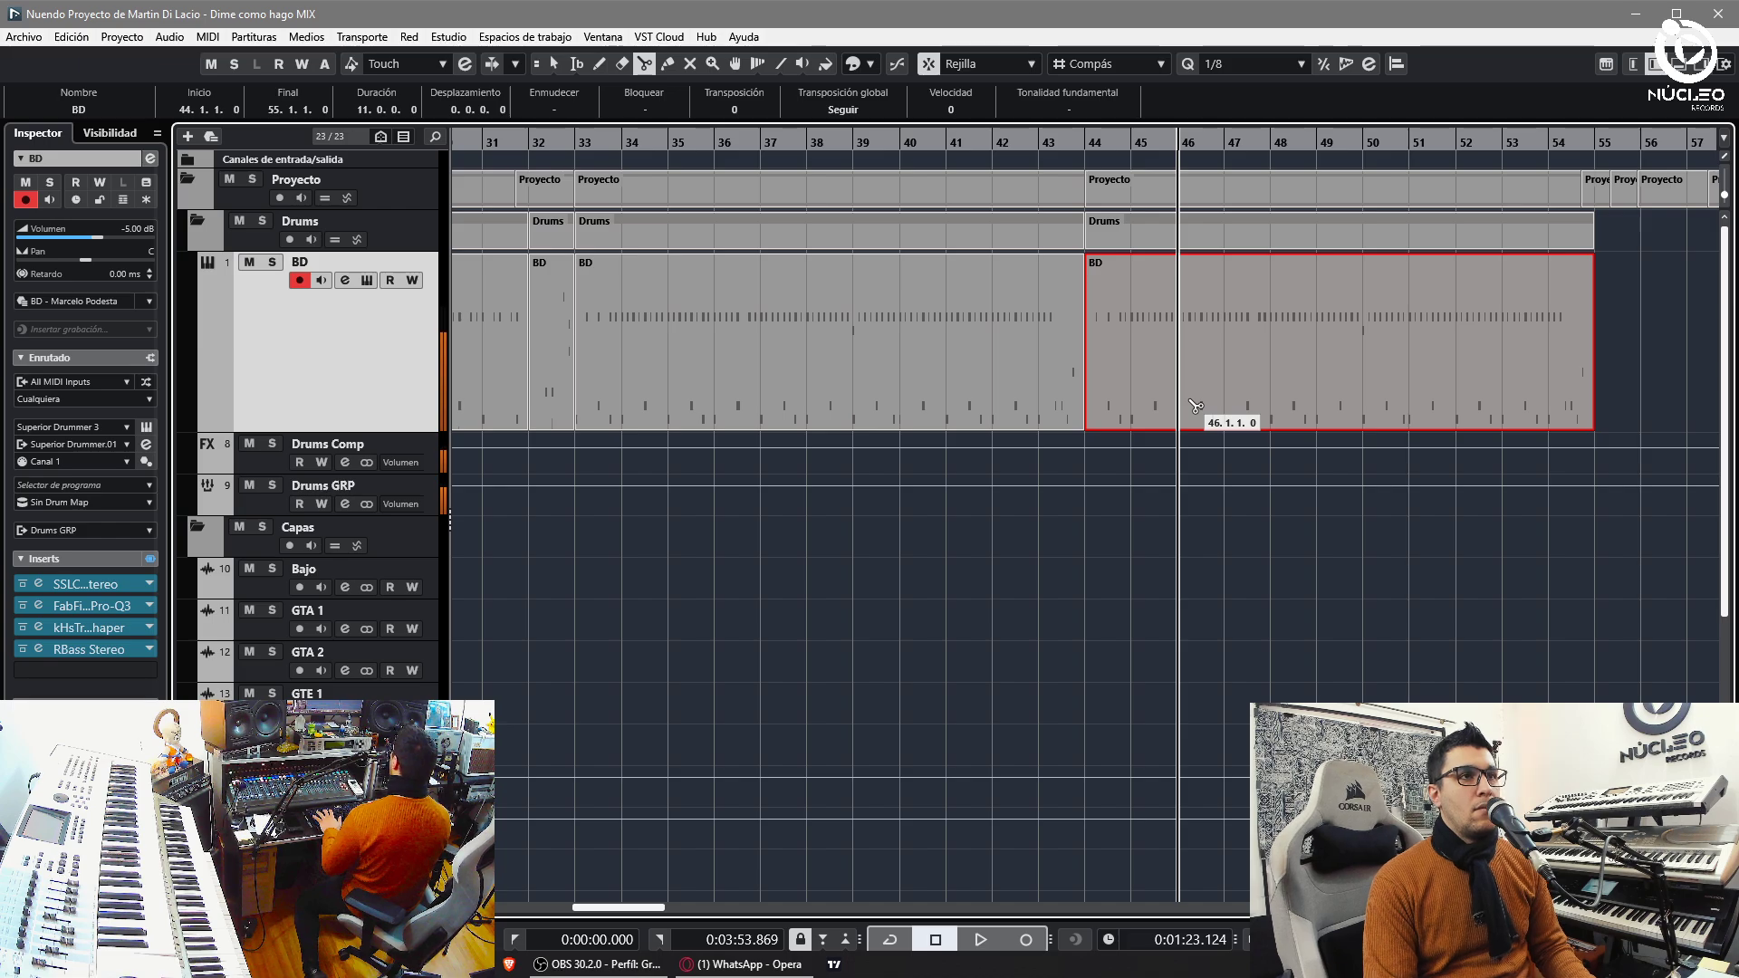
pyautogui.press('space')
pyautogui.press('1')
pyautogui.press('g')
pyautogui.press('3')
pyautogui.click(1165, 395)
pyautogui.press('1')
pyautogui.press('g')
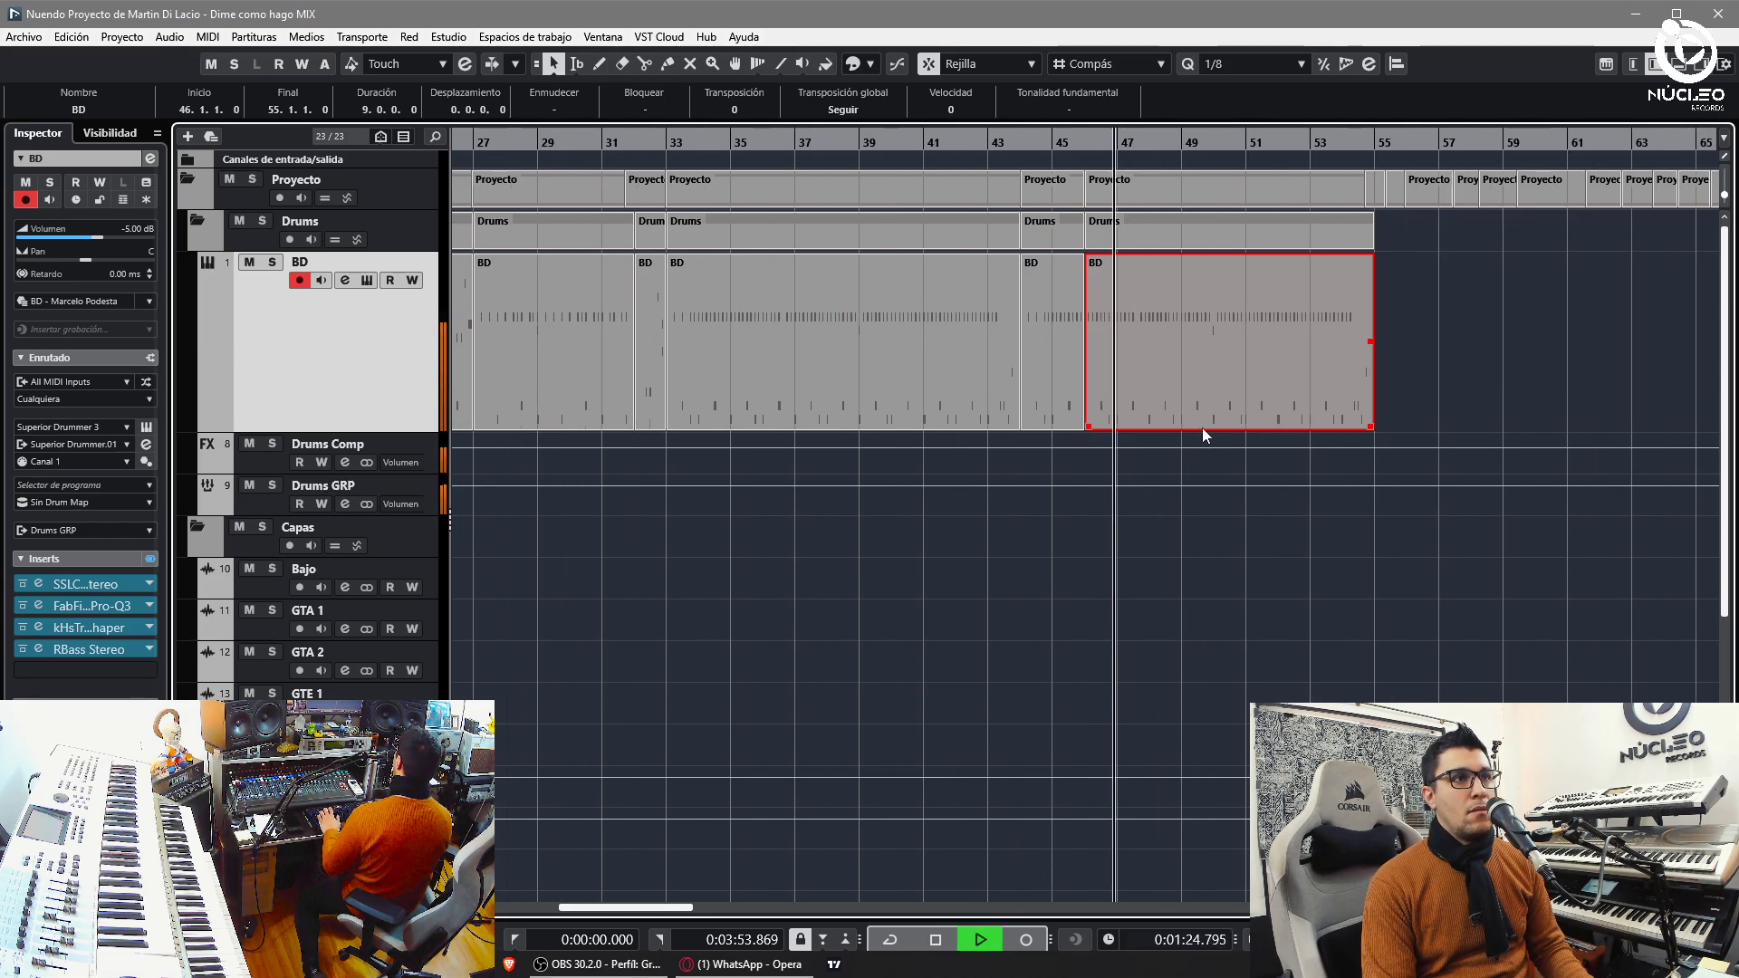
# - Undo the split at bar 46 and join the duplicated BD part to the preceding one
pyautogui.hotkey('ctrl', 'z')
pyautogui.hotkey('ctrl', 'z')
pyautogui.hotkey('ctrl', 'z')
pyautogui.press('h')
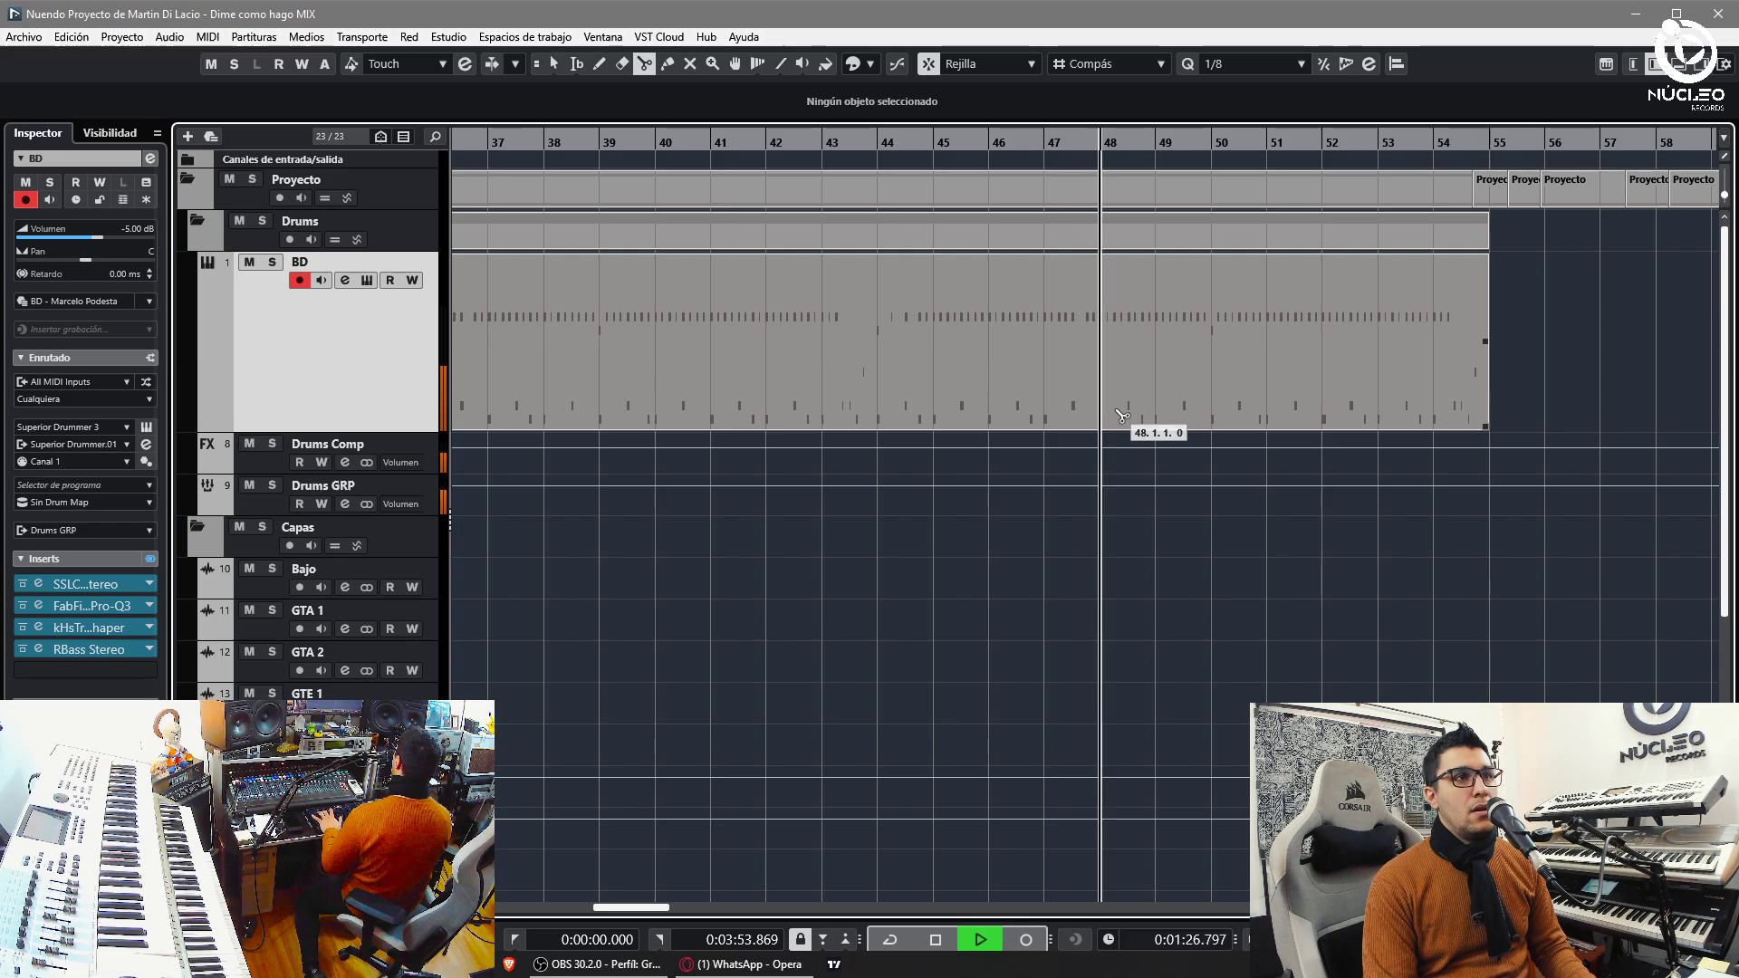
pyautogui.press('1')
pyautogui.scroll(-5, 1168, 471)
pyautogui.scroll(5, 1168, 480)
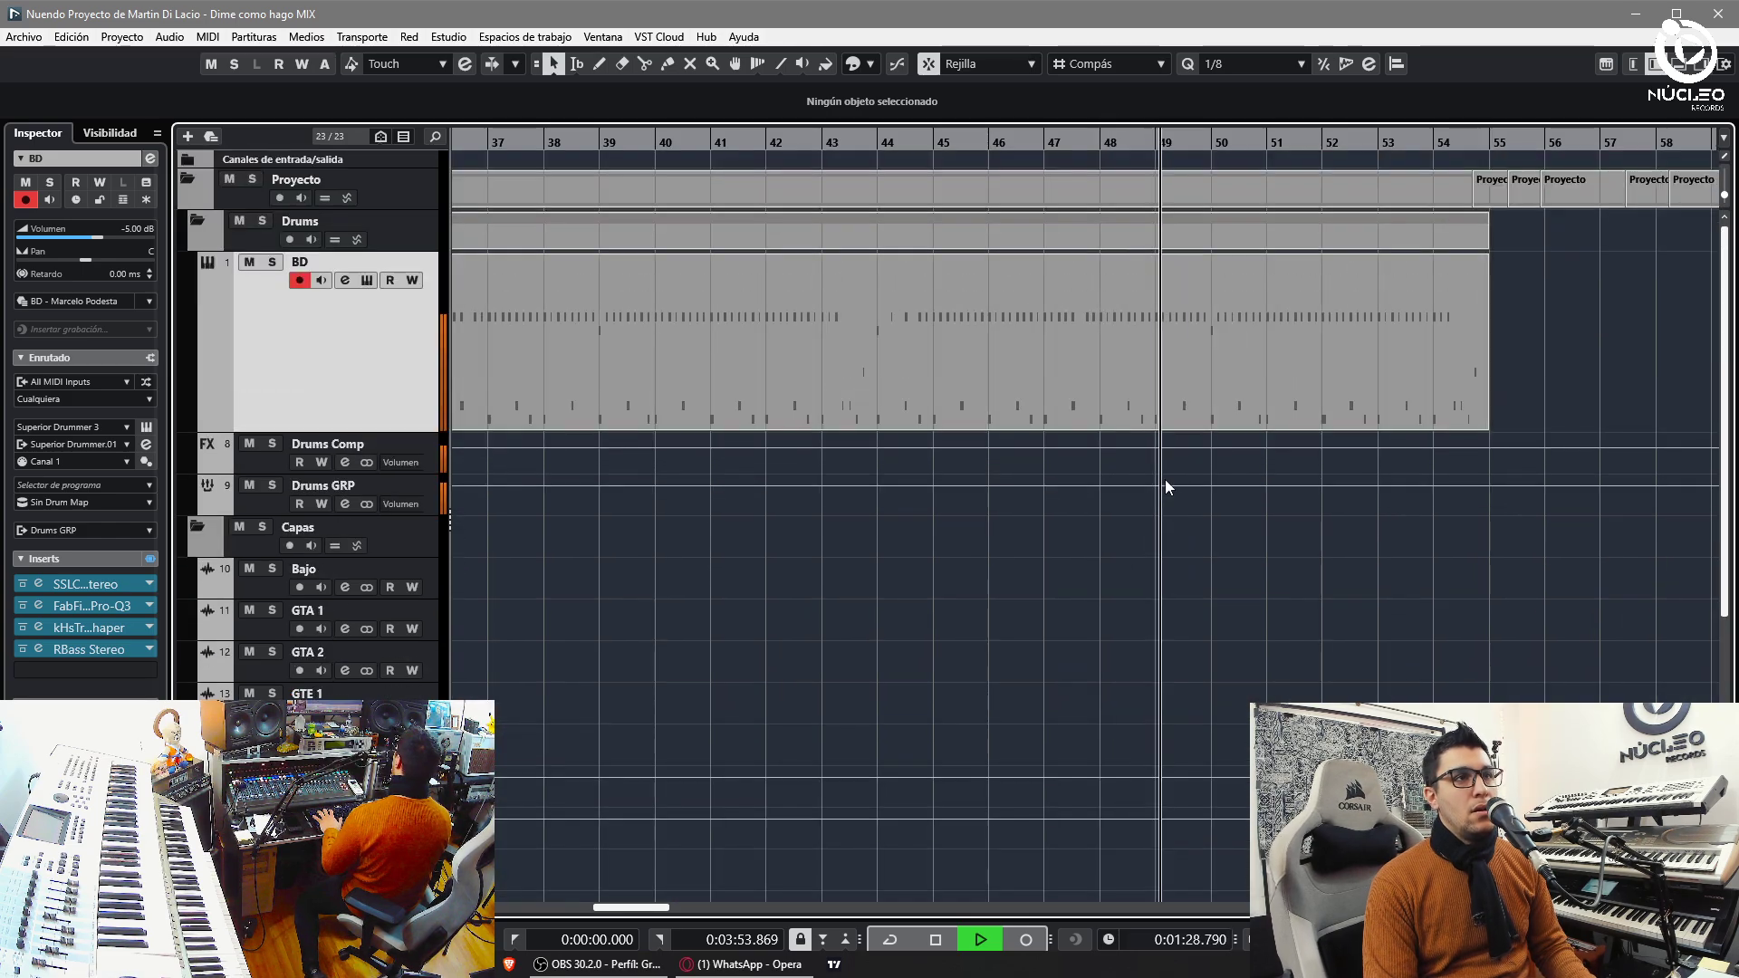
# - Split the joined BD part at bar 50 and delete everything after that point
pyautogui.press('3')
pyautogui.click(1209, 395)
pyautogui.press('1')
pyautogui.click(1248, 379)
pyautogui.press('Delete')
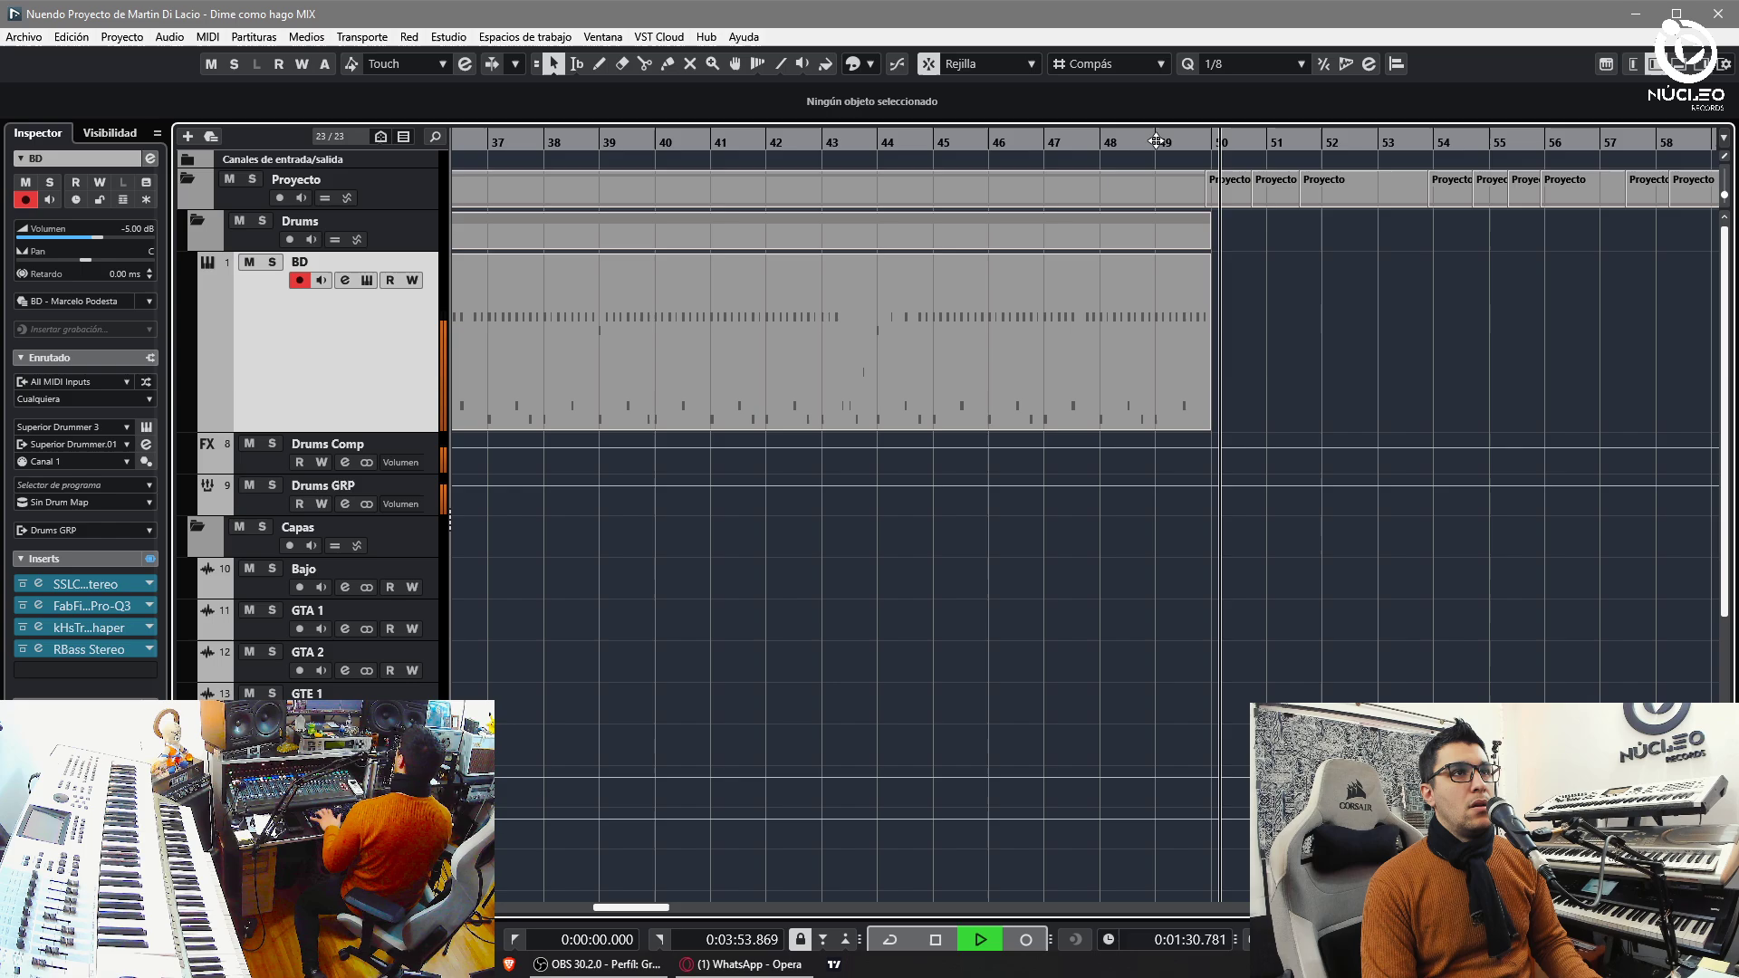
# - Draw a D1 note at beat 49.4 of the BD part in the key editor and return to the arrangement
pyautogui.doubleClick(1170, 353)
pyautogui.press('space')
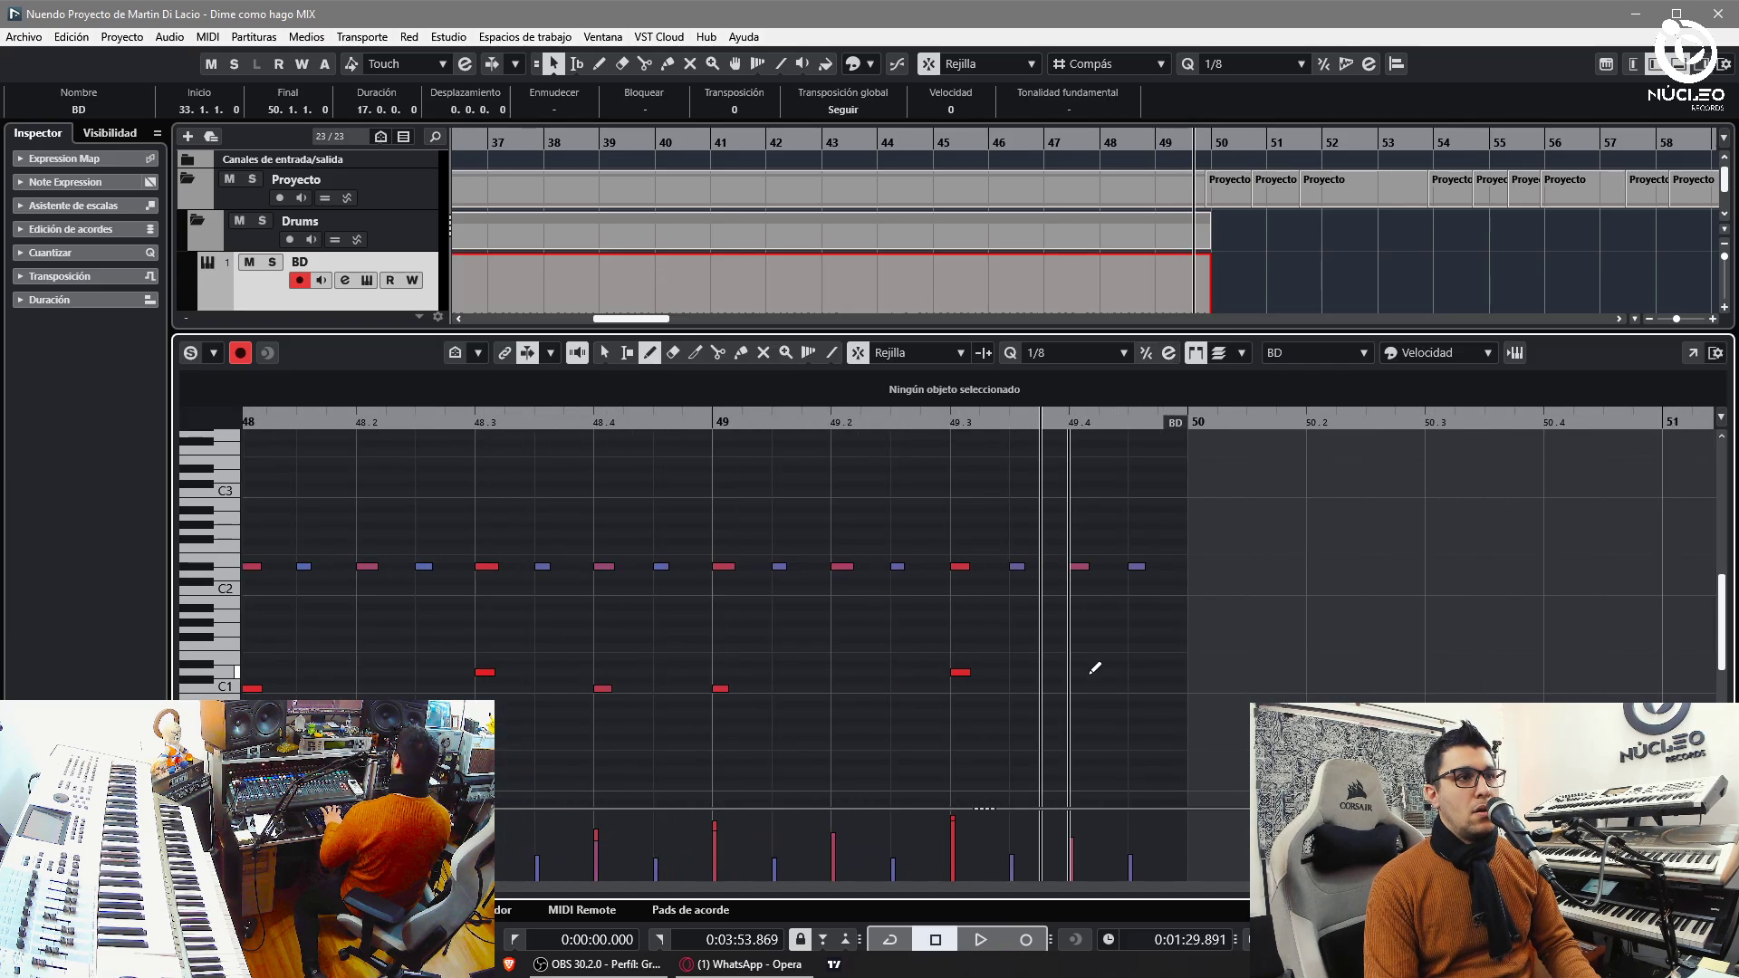
pyautogui.click(1091, 672)
pyautogui.click(1678, 64)
pyautogui.press('space')
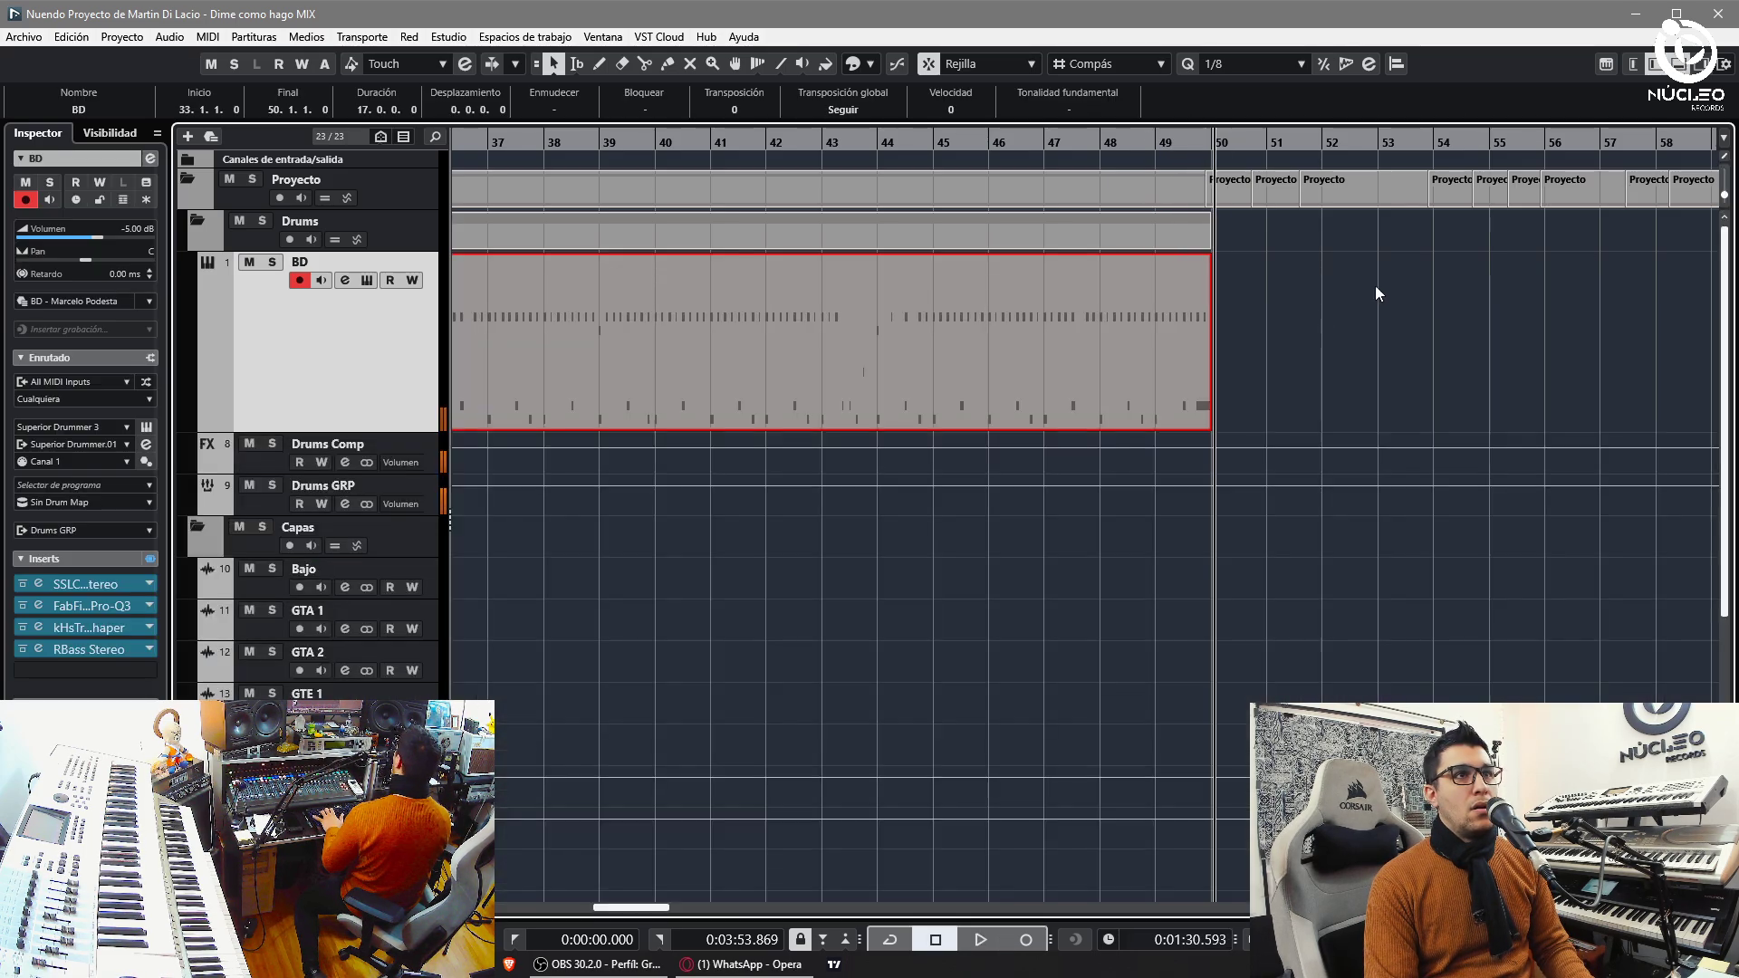
# - Record a new drum take on the BD track from bar 48 to about bar 59
pyautogui.click(1100, 143)
pyautogui.press('space')
pyautogui.press('KP_Multiply')
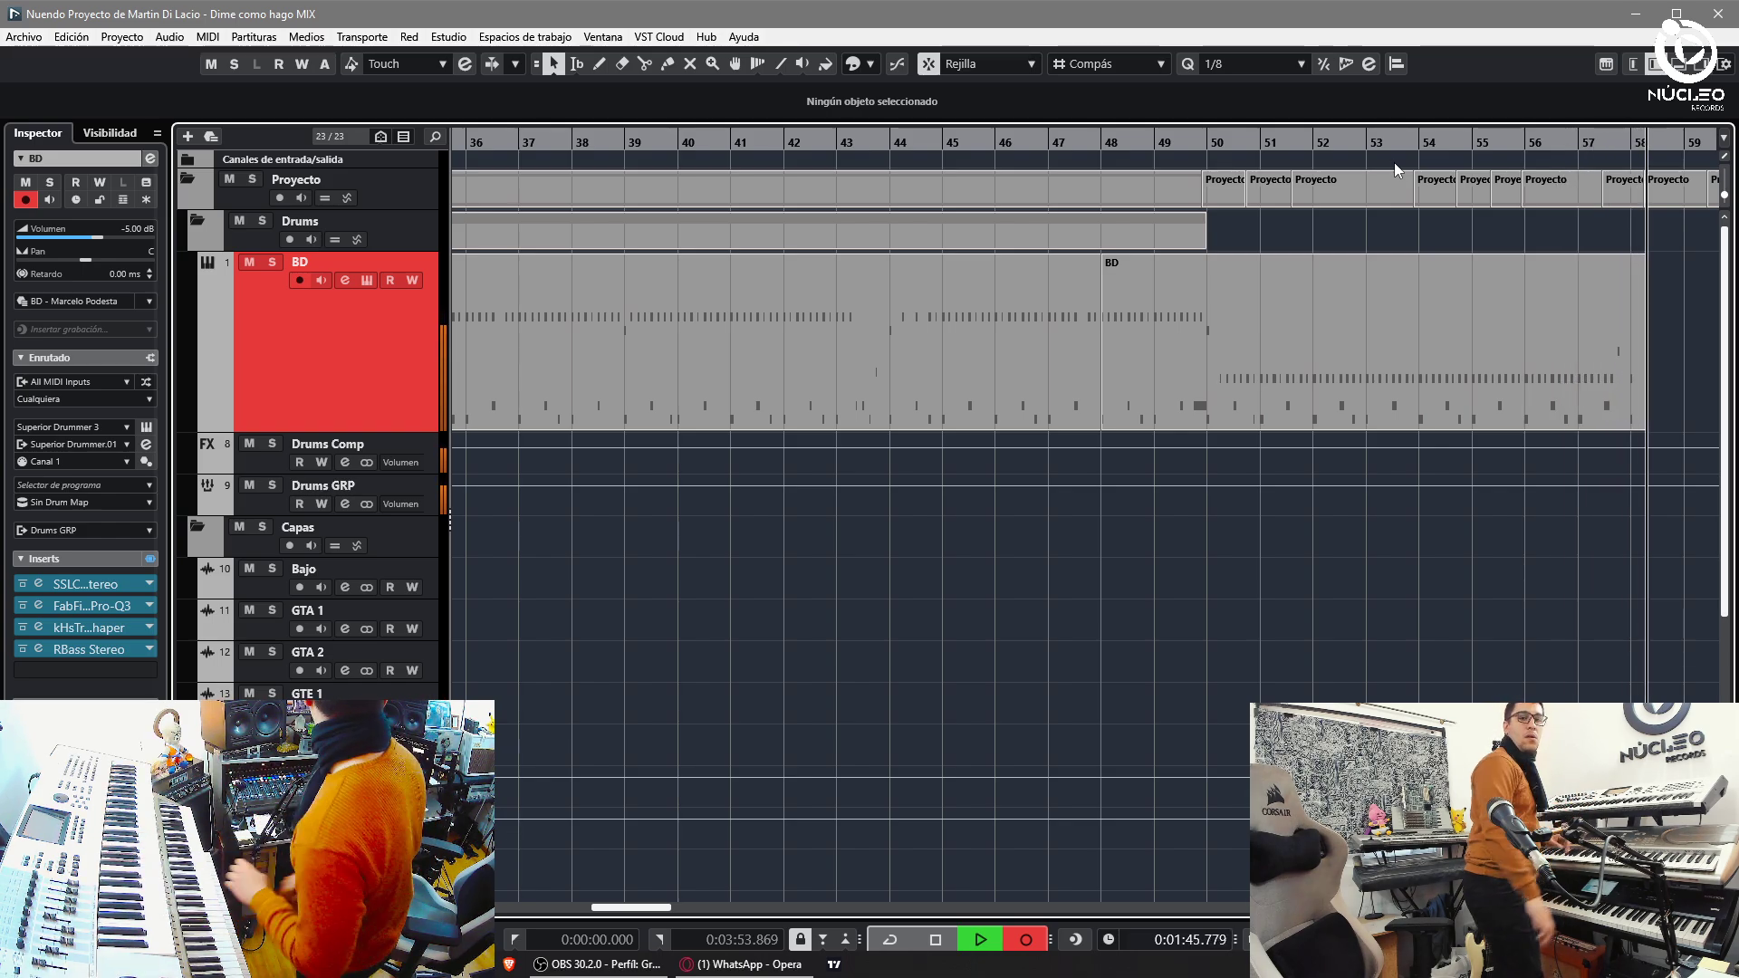
pyautogui.press('space')
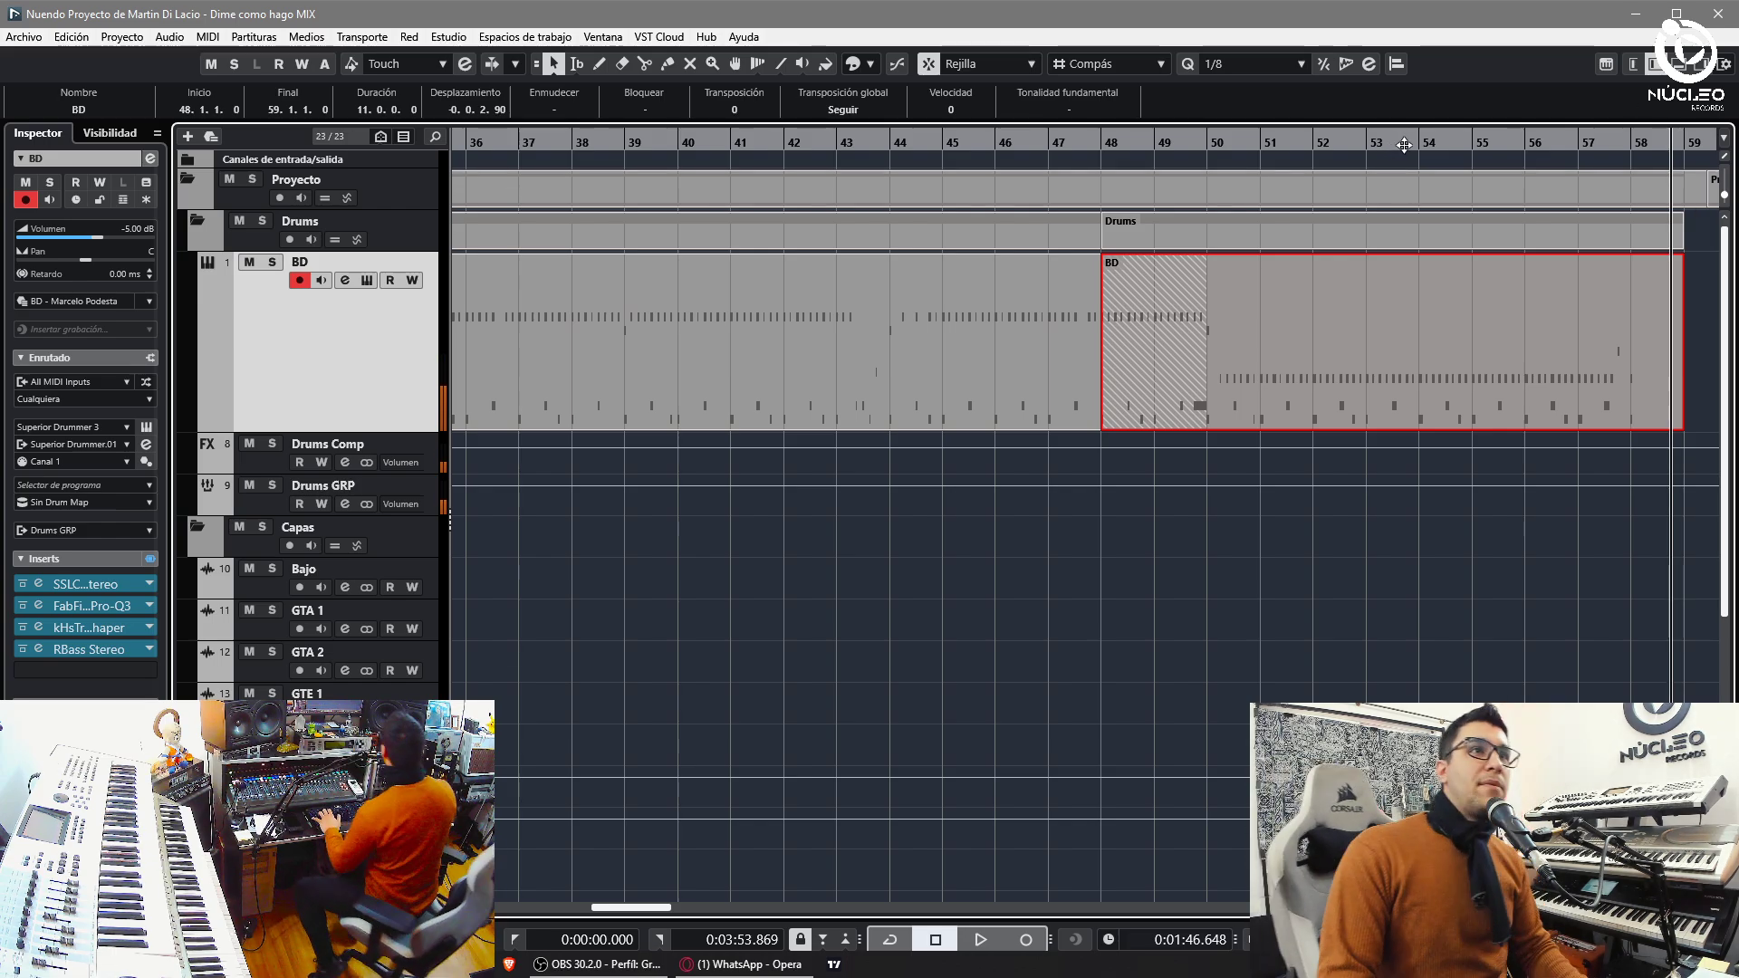
# - Split the newly recorded BD part at bar 54 and delete its portion before that bar
pyautogui.click(1401, 145)
pyautogui.press('space')
pyautogui.keyDown('alt'); pyautogui.click(1425, 313); pyautogui.keyUp('alt')
pyautogui.click(1359, 340)
pyautogui.press('Delete')
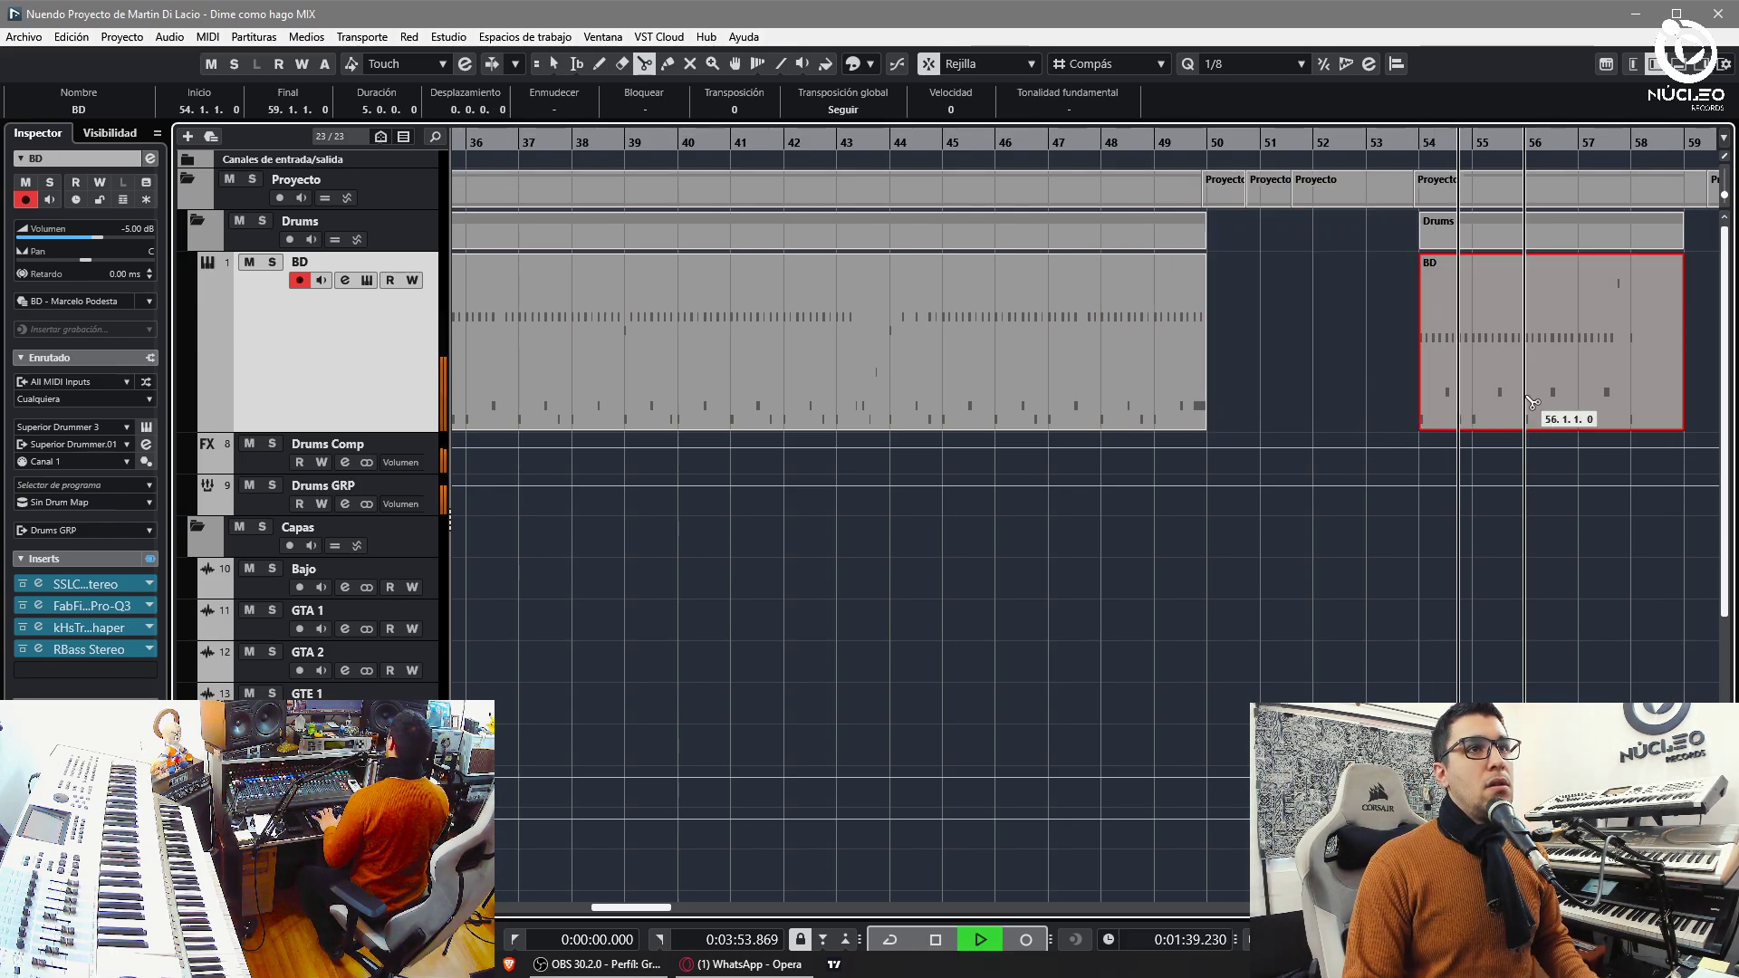
# - Split the recorded BD part at bar 56 and place copies of its first two bars at bars 50 and 52
pyautogui.keyDown('alt'); pyautogui.click(1524, 392); pyautogui.keyUp('alt')
pyautogui.moveTo(1558, 389); pyautogui.dragTo(1250, 389)
pyautogui.hotkey('ctrl', 'd')
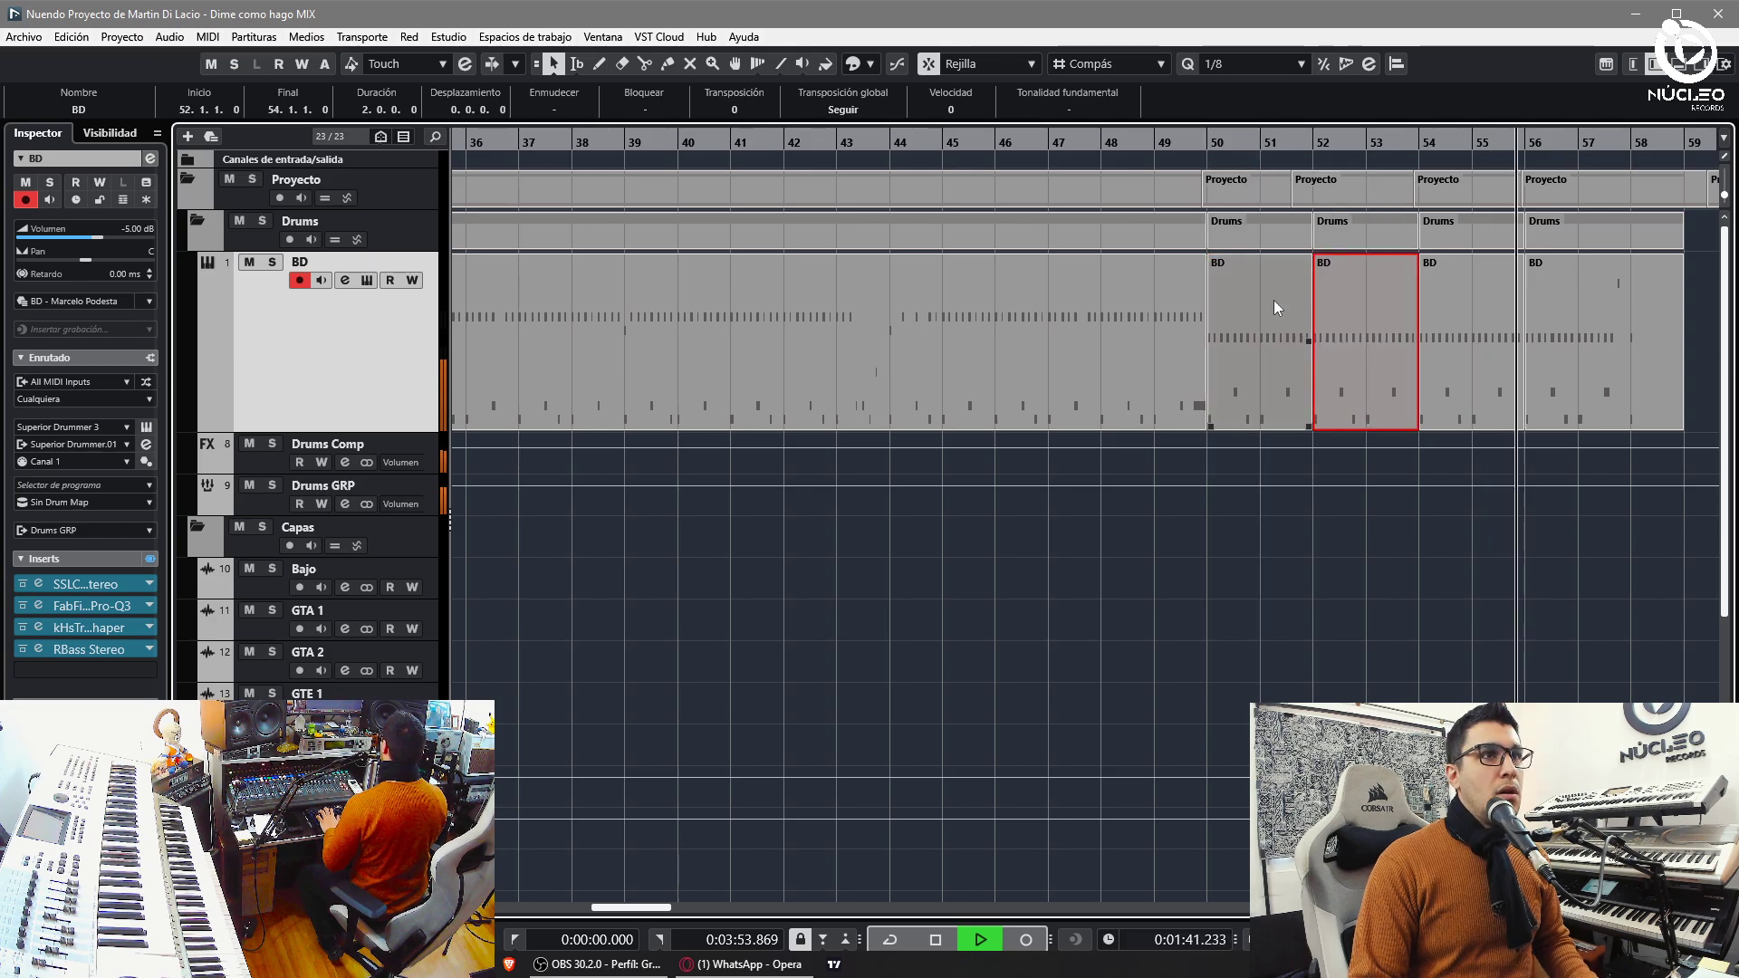
# - Glue the consecutive BD parts from bar 50 to bar 59 into one part
pyautogui.press('4')
pyautogui.keyDown('alt'); pyautogui.click(1262, 333); pyautogui.keyUp('alt')
pyautogui.press('1')
pyautogui.press('g')
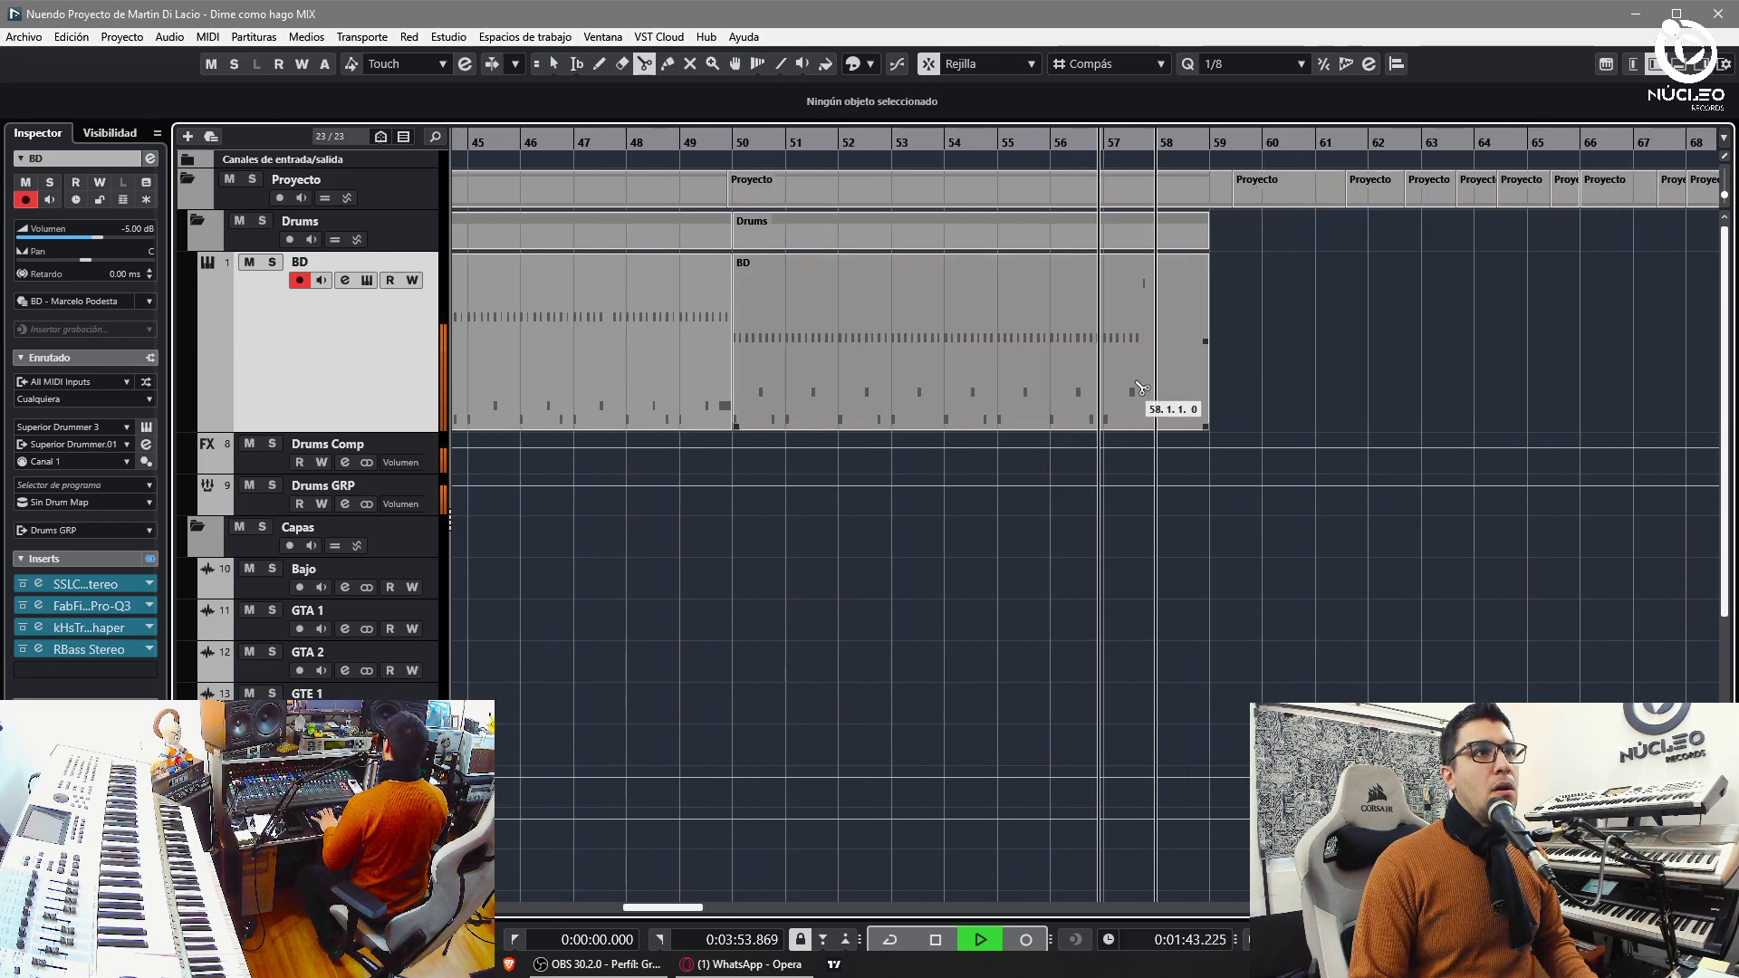
# - Examine the closing notes of the BD part around bar 58 in the key editor
pyautogui.doubleClick(1160, 376)
pyautogui.press('h')
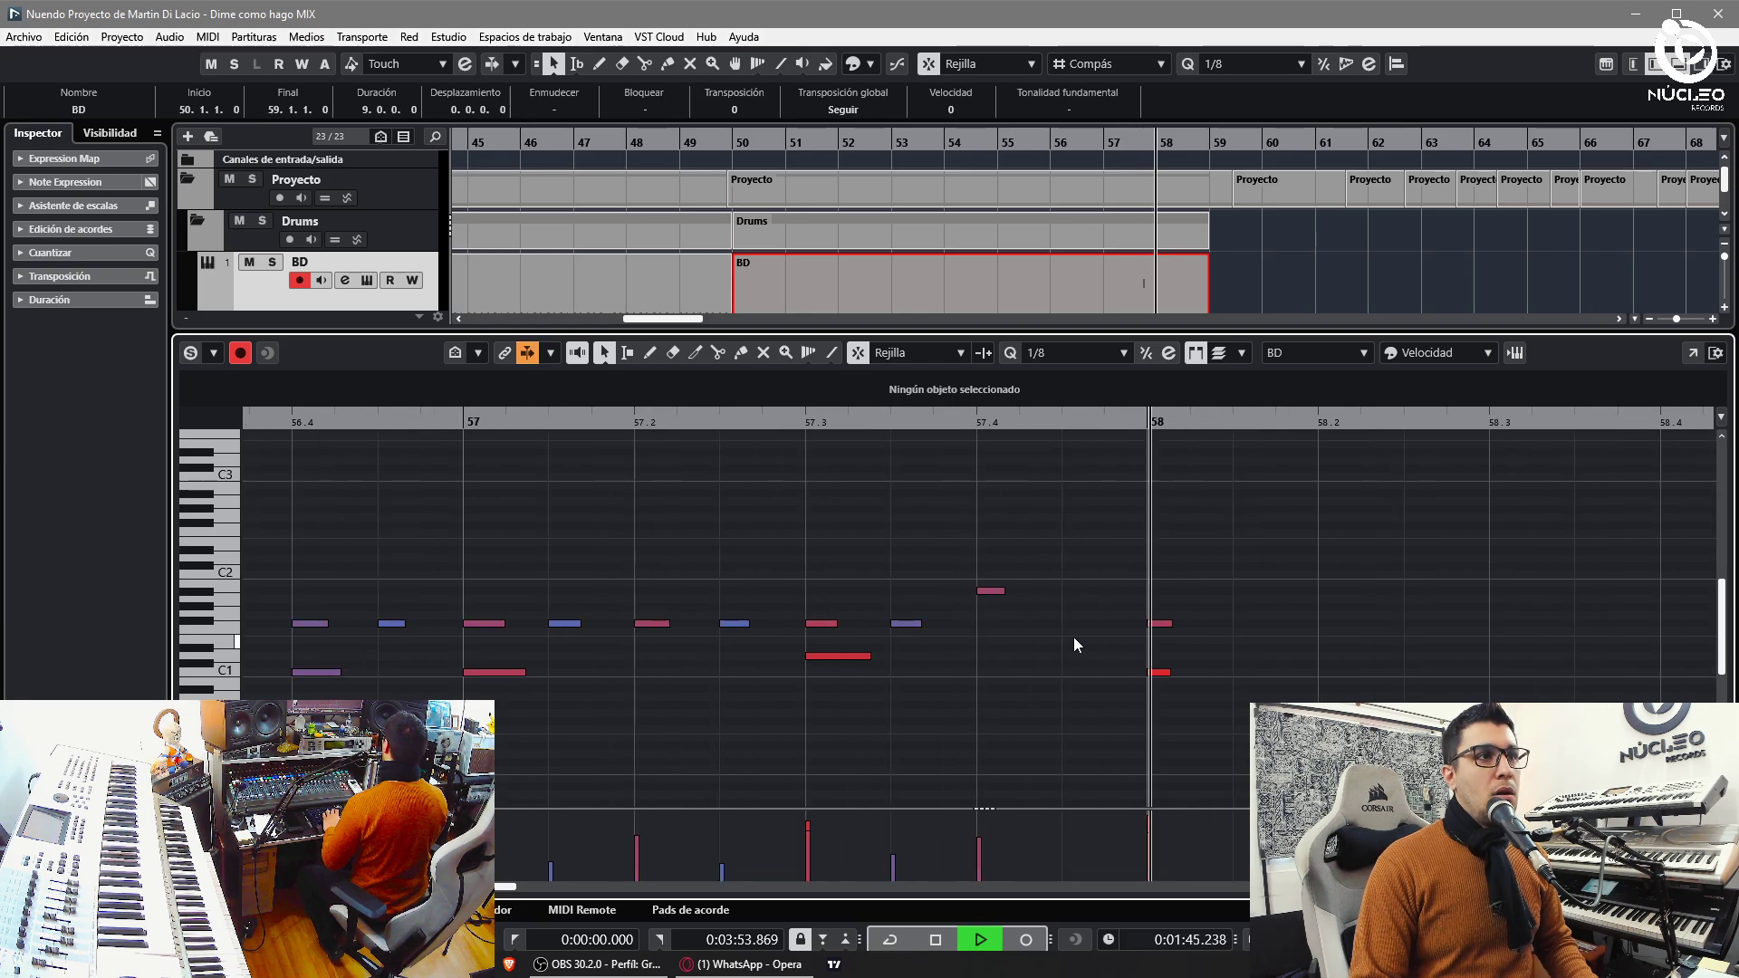
pyautogui.press('space')
pyautogui.press('g')
pyautogui.press('g')
pyautogui.press('g')
pyautogui.press('3')
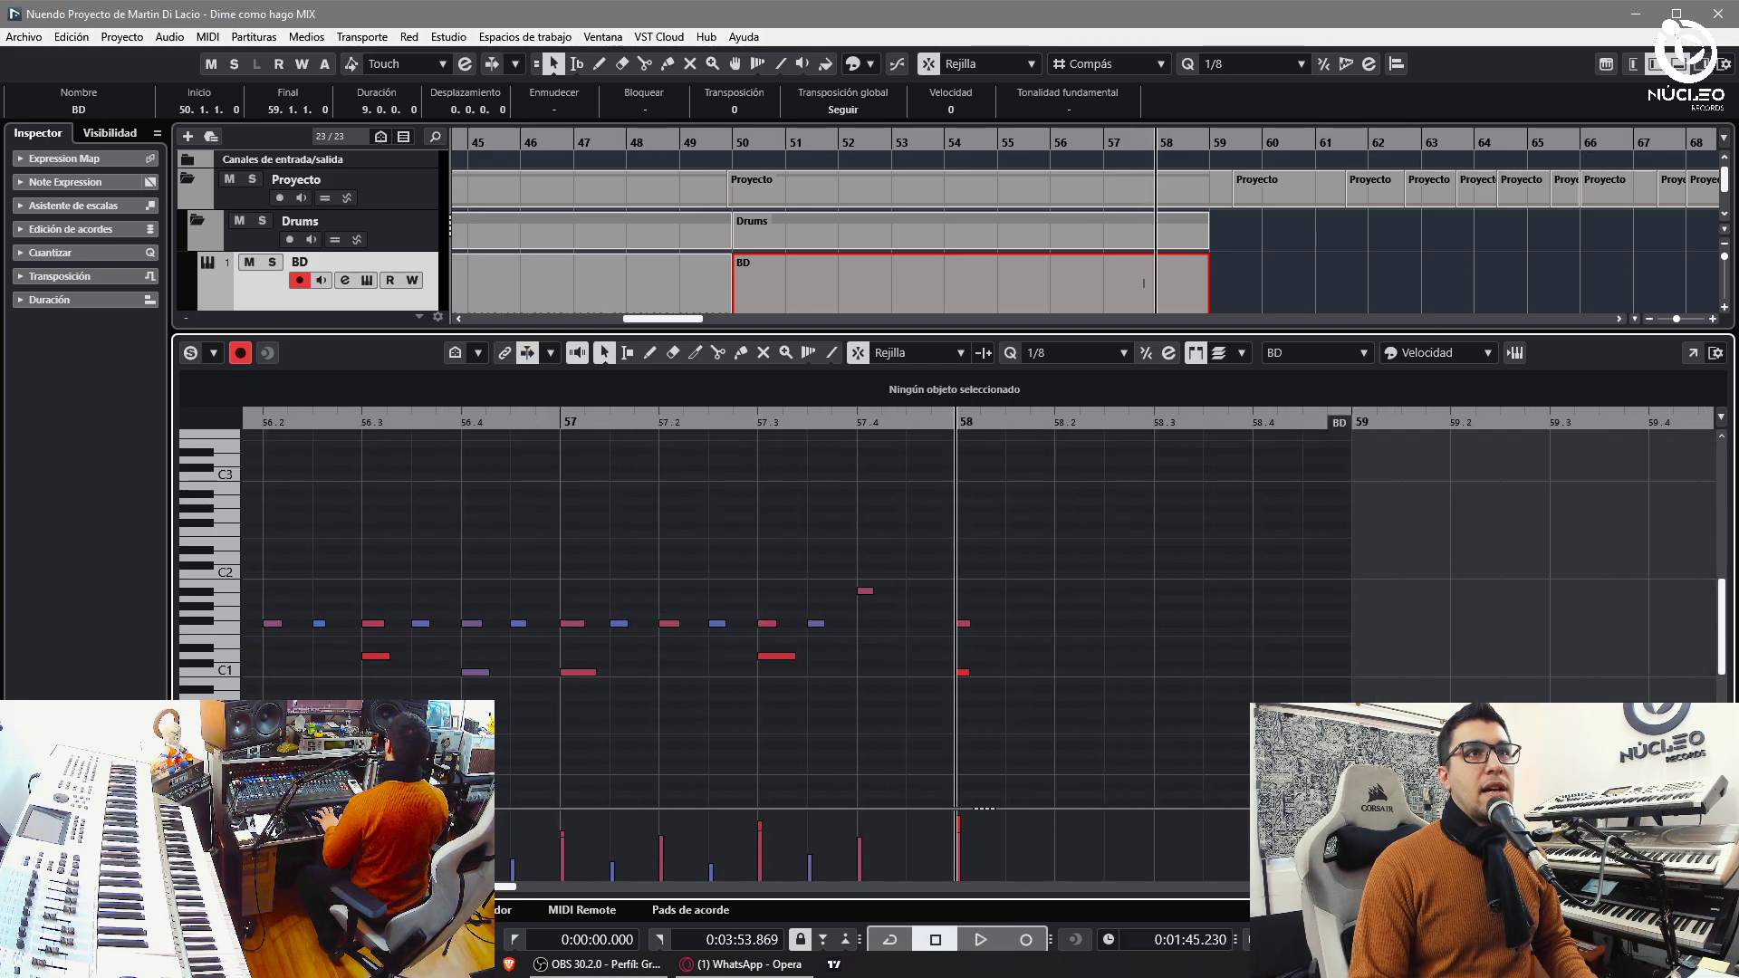
# - Split the last BD part at bar 58 in the arrangement and delete the one-bar remainder
pyautogui.click(1674, 69)
pyautogui.press('3')
pyautogui.click(1172, 407)
pyautogui.press('1')
pyautogui.press('g')
pyautogui.press('g')
pyautogui.press('g')
pyautogui.press('g')
pyautogui.press('g')
pyautogui.press('g')
pyautogui.press('g')
pyautogui.press('g')
pyautogui.press('g')
pyautogui.press('g')
pyautogui.press('g')
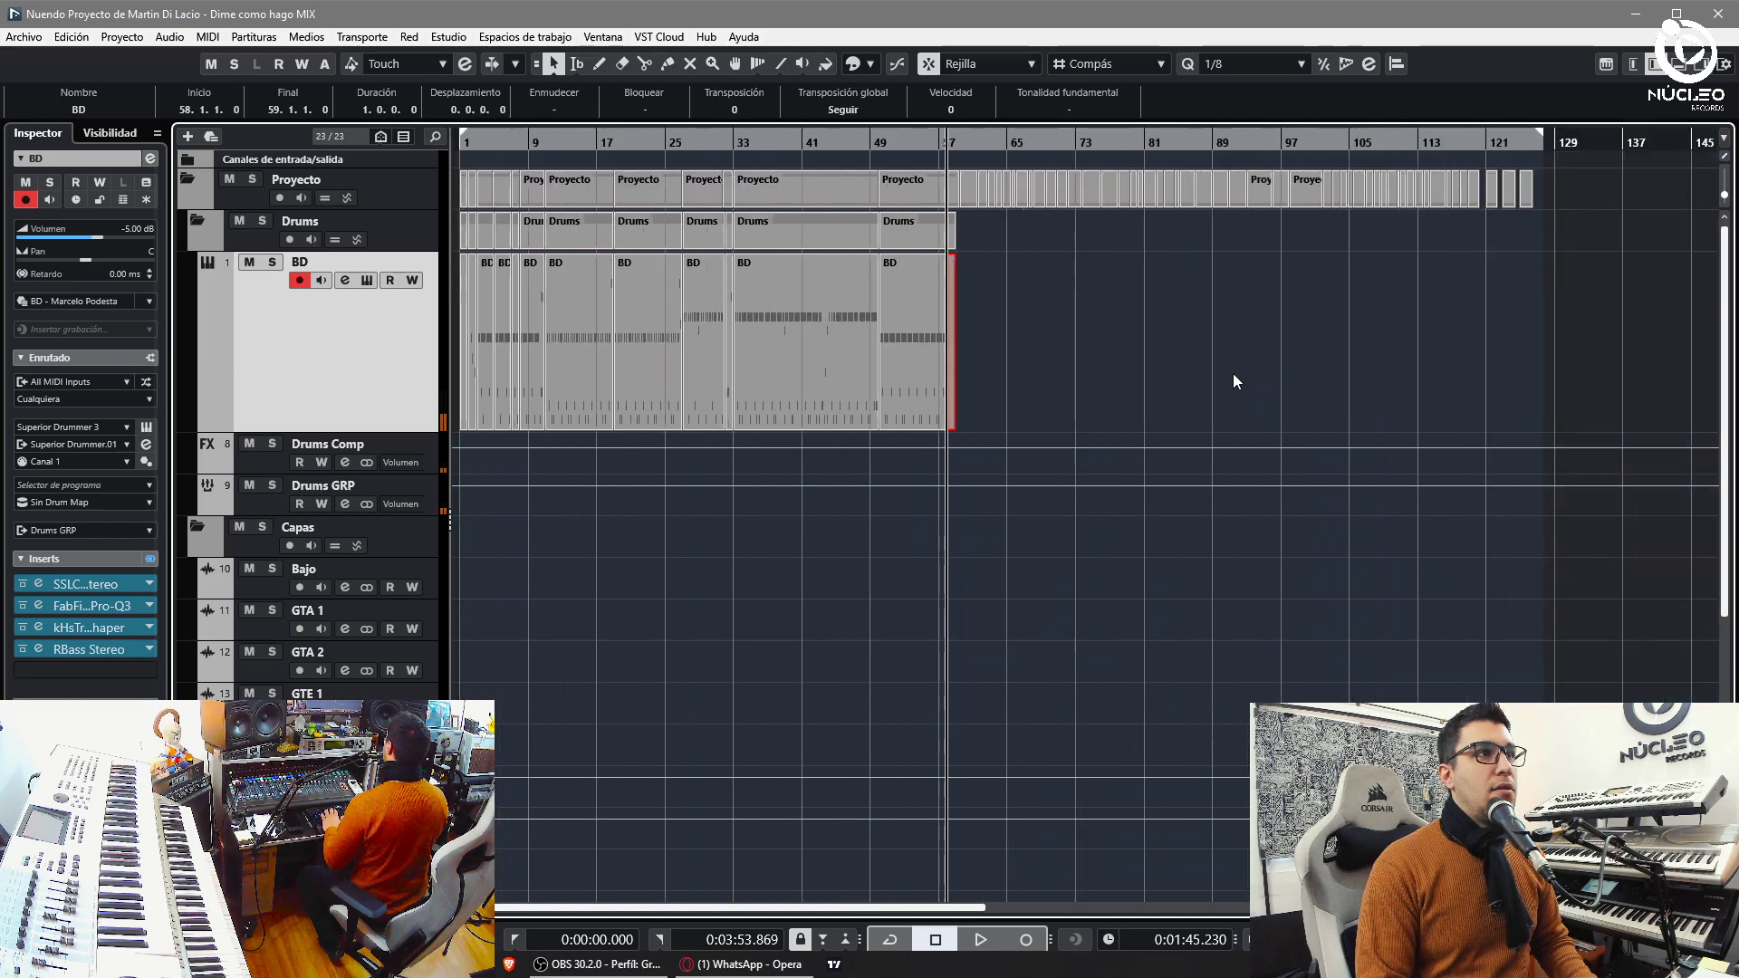
pyautogui.press('Delete')
# - Glue all BD parts from bar 1 to bar 58 into a single part
pyautogui.moveTo(204, 371); pyautogui.dragTo(205, 370)
pyautogui.press('4')
pyautogui.click(1273, 356)
pyautogui.press('h')
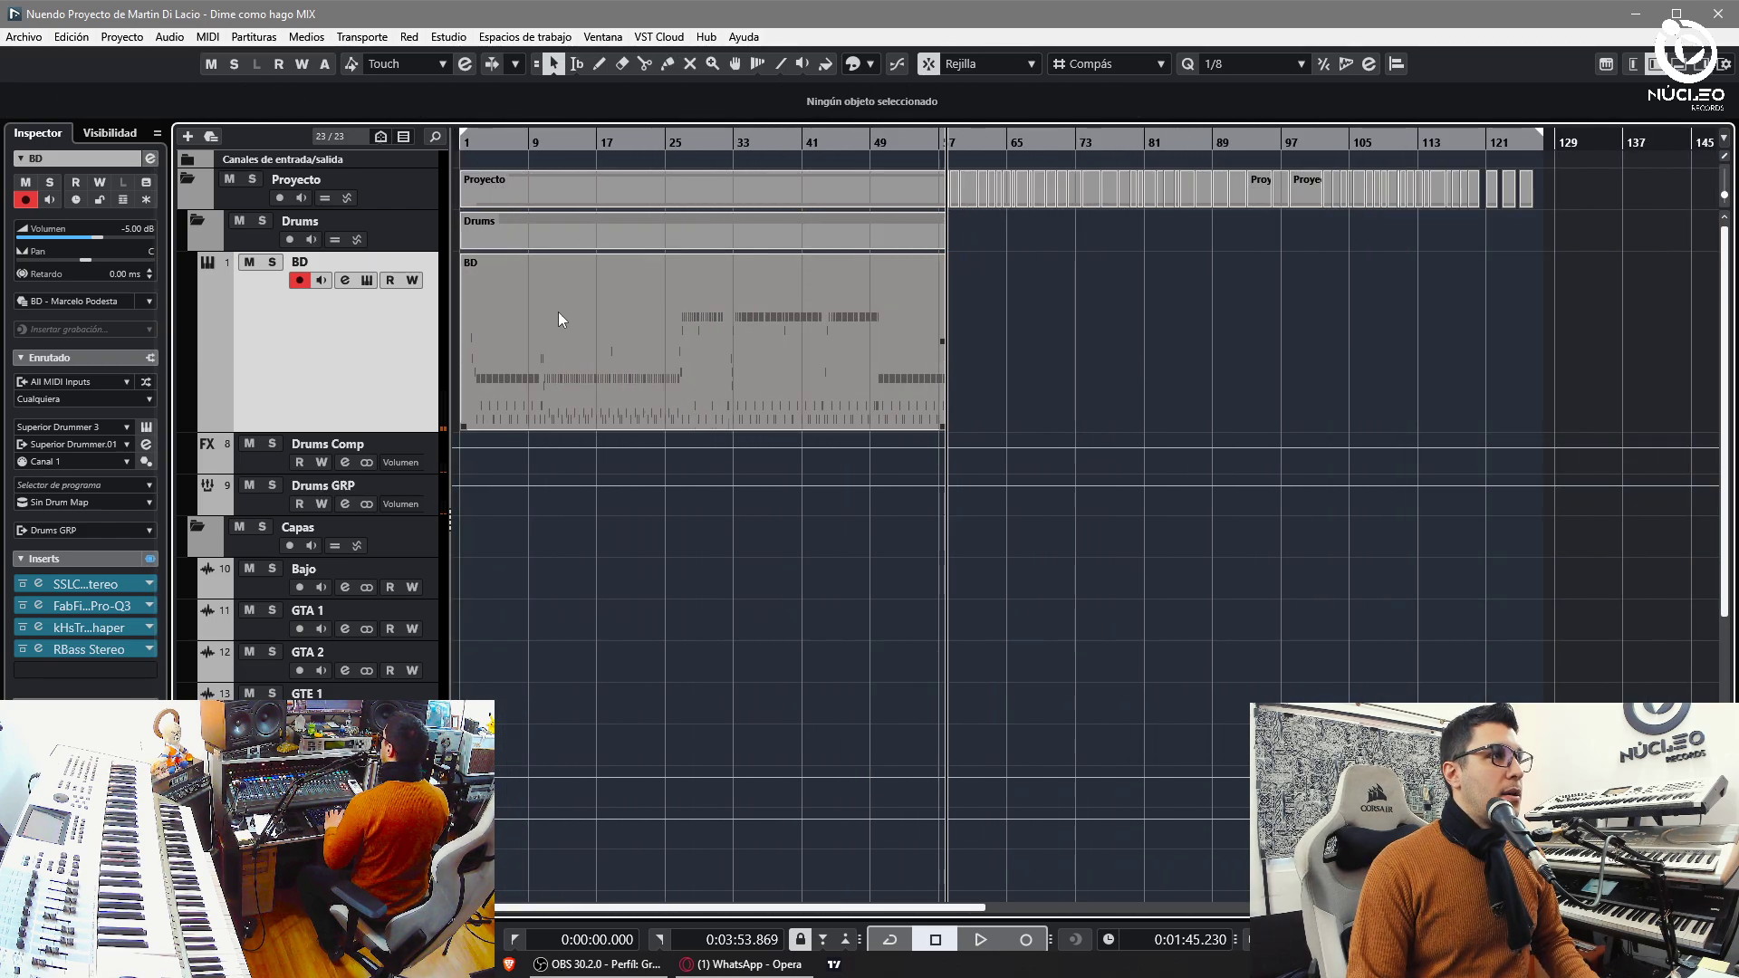
# - Play the song from the start and split the joined BD part at bar 3
pyautogui.press('g')
pyautogui.press('g')
pyautogui.press('g')
pyautogui.press('h')
pyautogui.press('h')
pyautogui.press('h')
pyautogui.click(472, 148)
pyautogui.press('space')
pyautogui.press('h')
pyautogui.press('h')
pyautogui.press('h')
pyautogui.press('h')
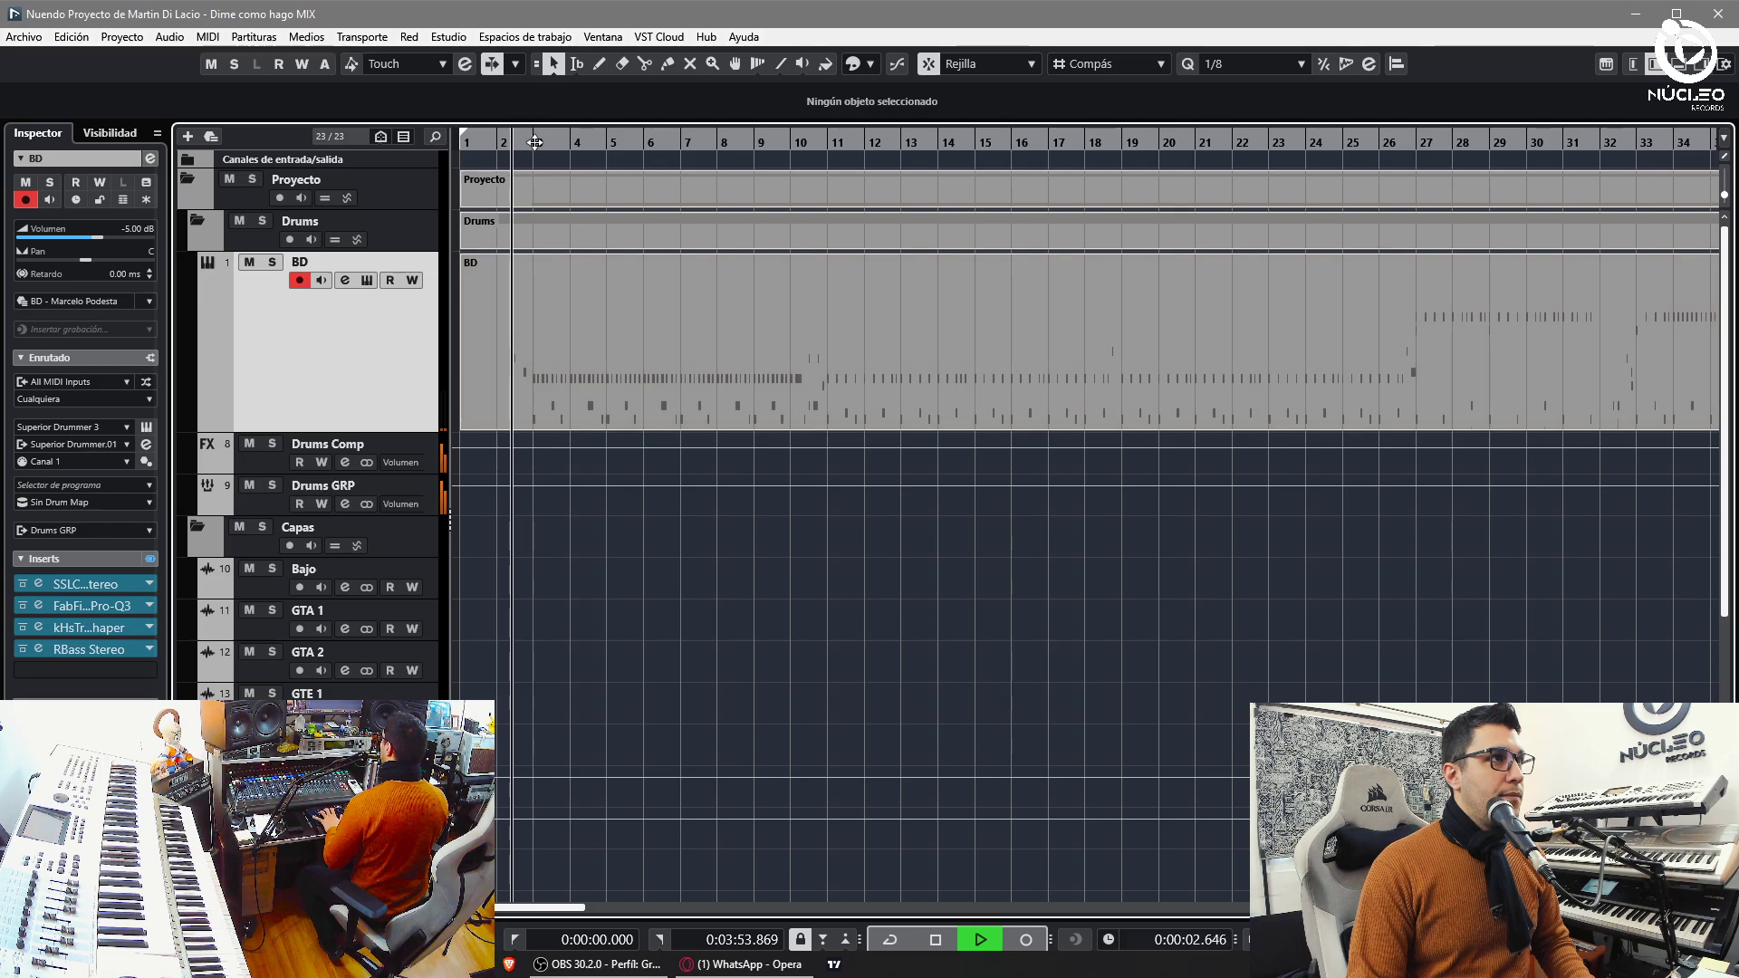
pyautogui.press('3')
pyautogui.click(542, 407)
pyautogui.press('1')
pyautogui.press('h')
pyautogui.press('h')
pyautogui.press('h')
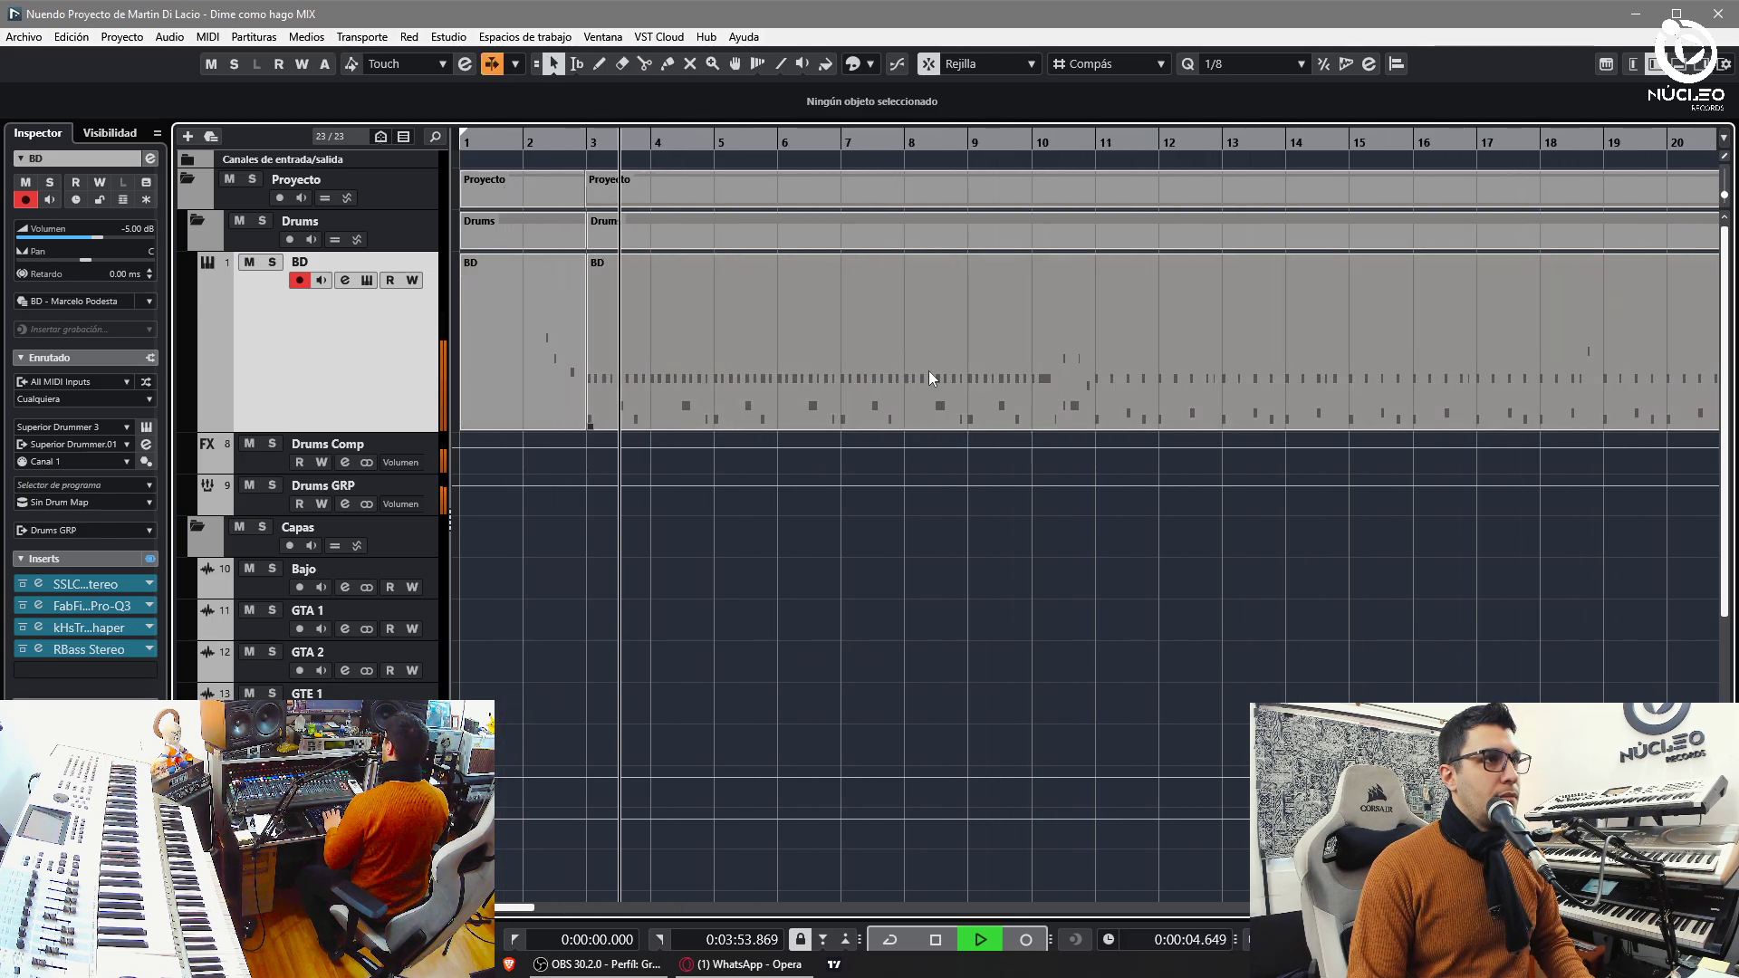
# - Open the BD part starting at bar 3 in the key editor and draw a C1 note at the start of bar 4
pyautogui.doubleClick(928, 371)
pyautogui.press('space')
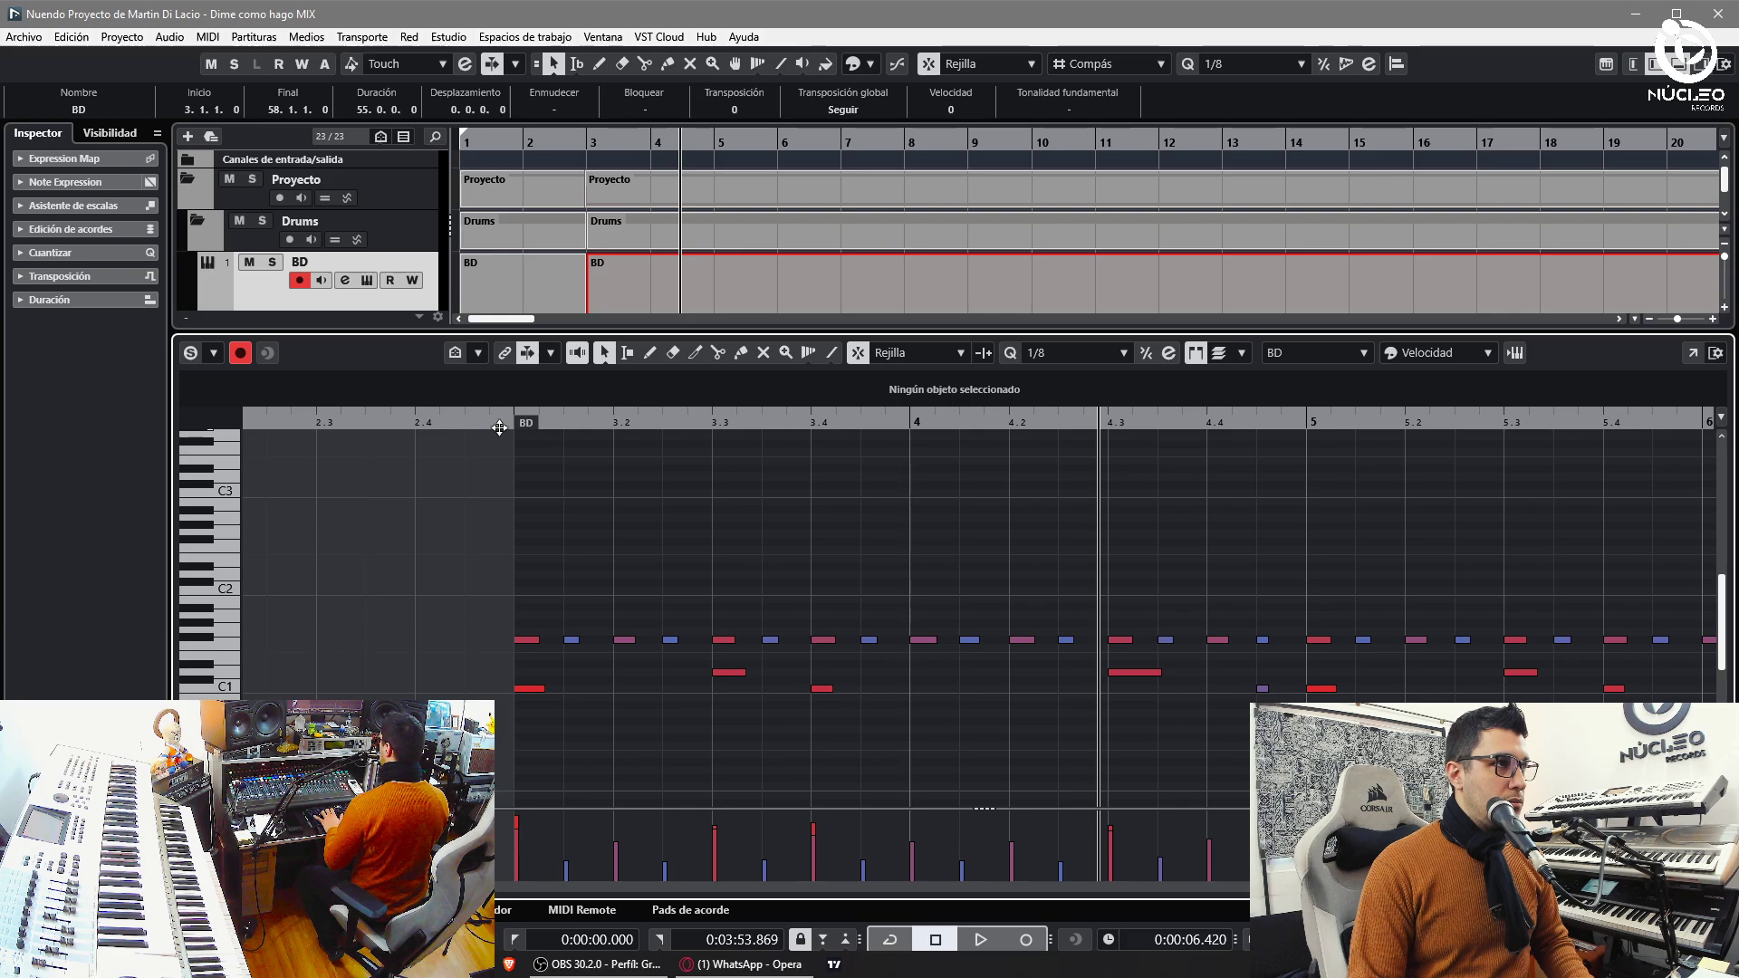
pyautogui.press('8')
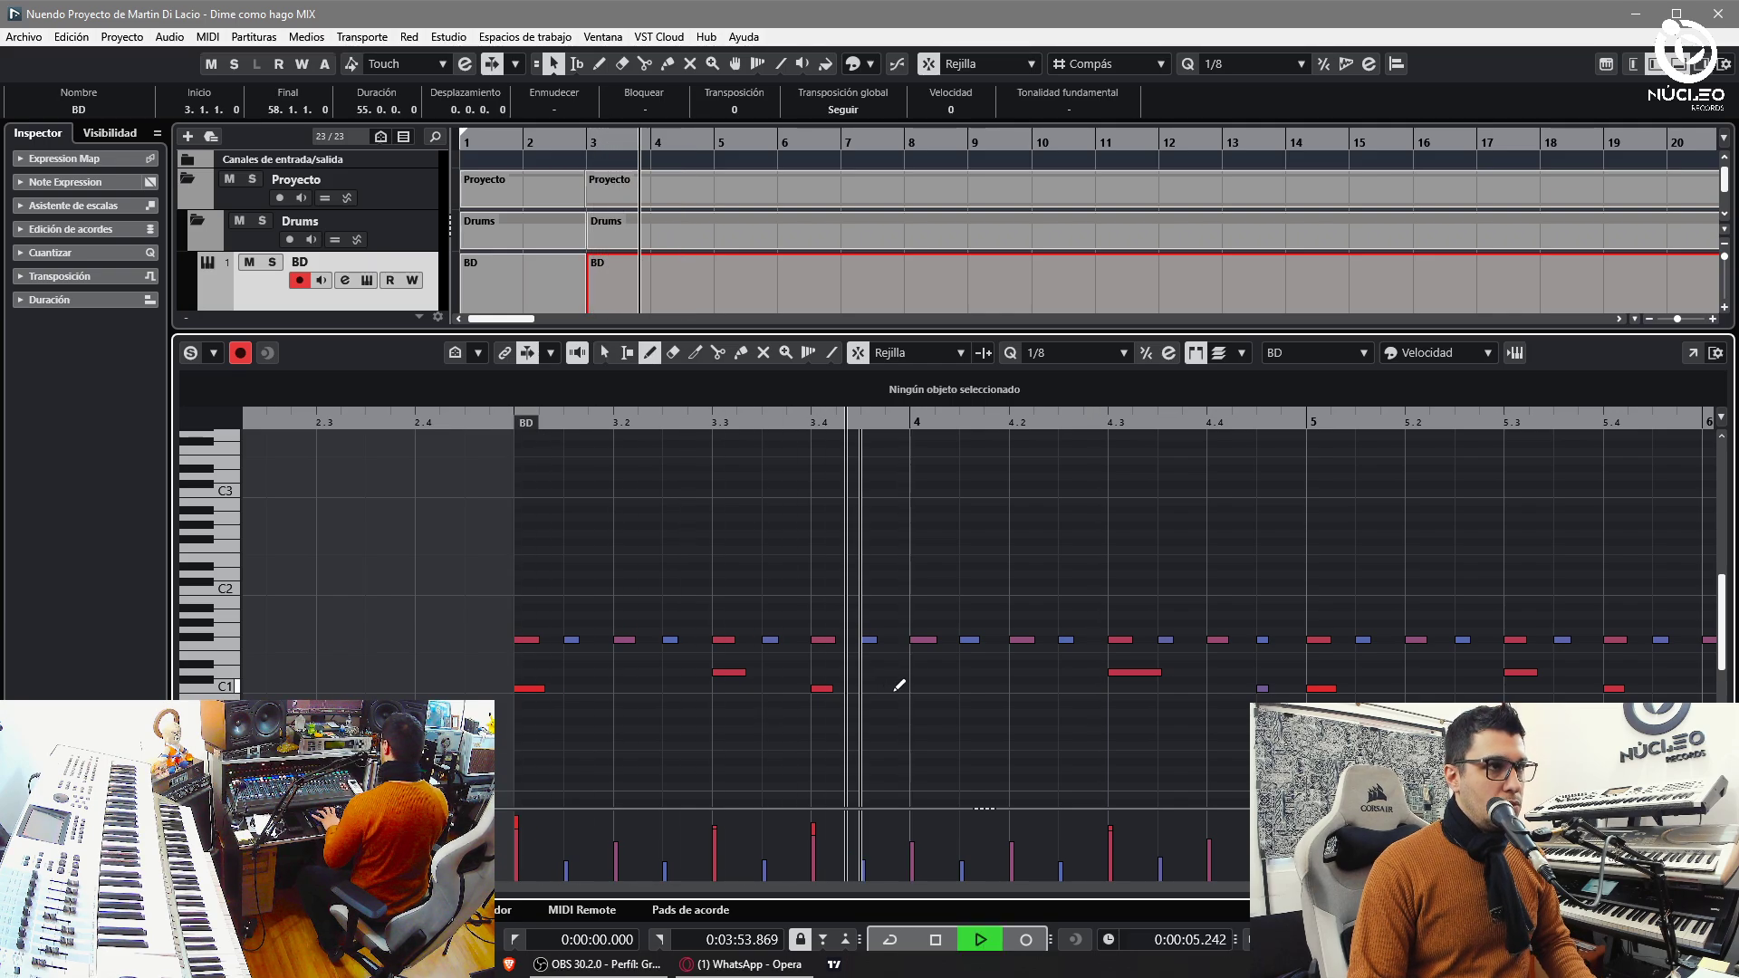
pyautogui.click(920, 691)
pyautogui.press('g')
pyautogui.press('1')
pyautogui.press('space')
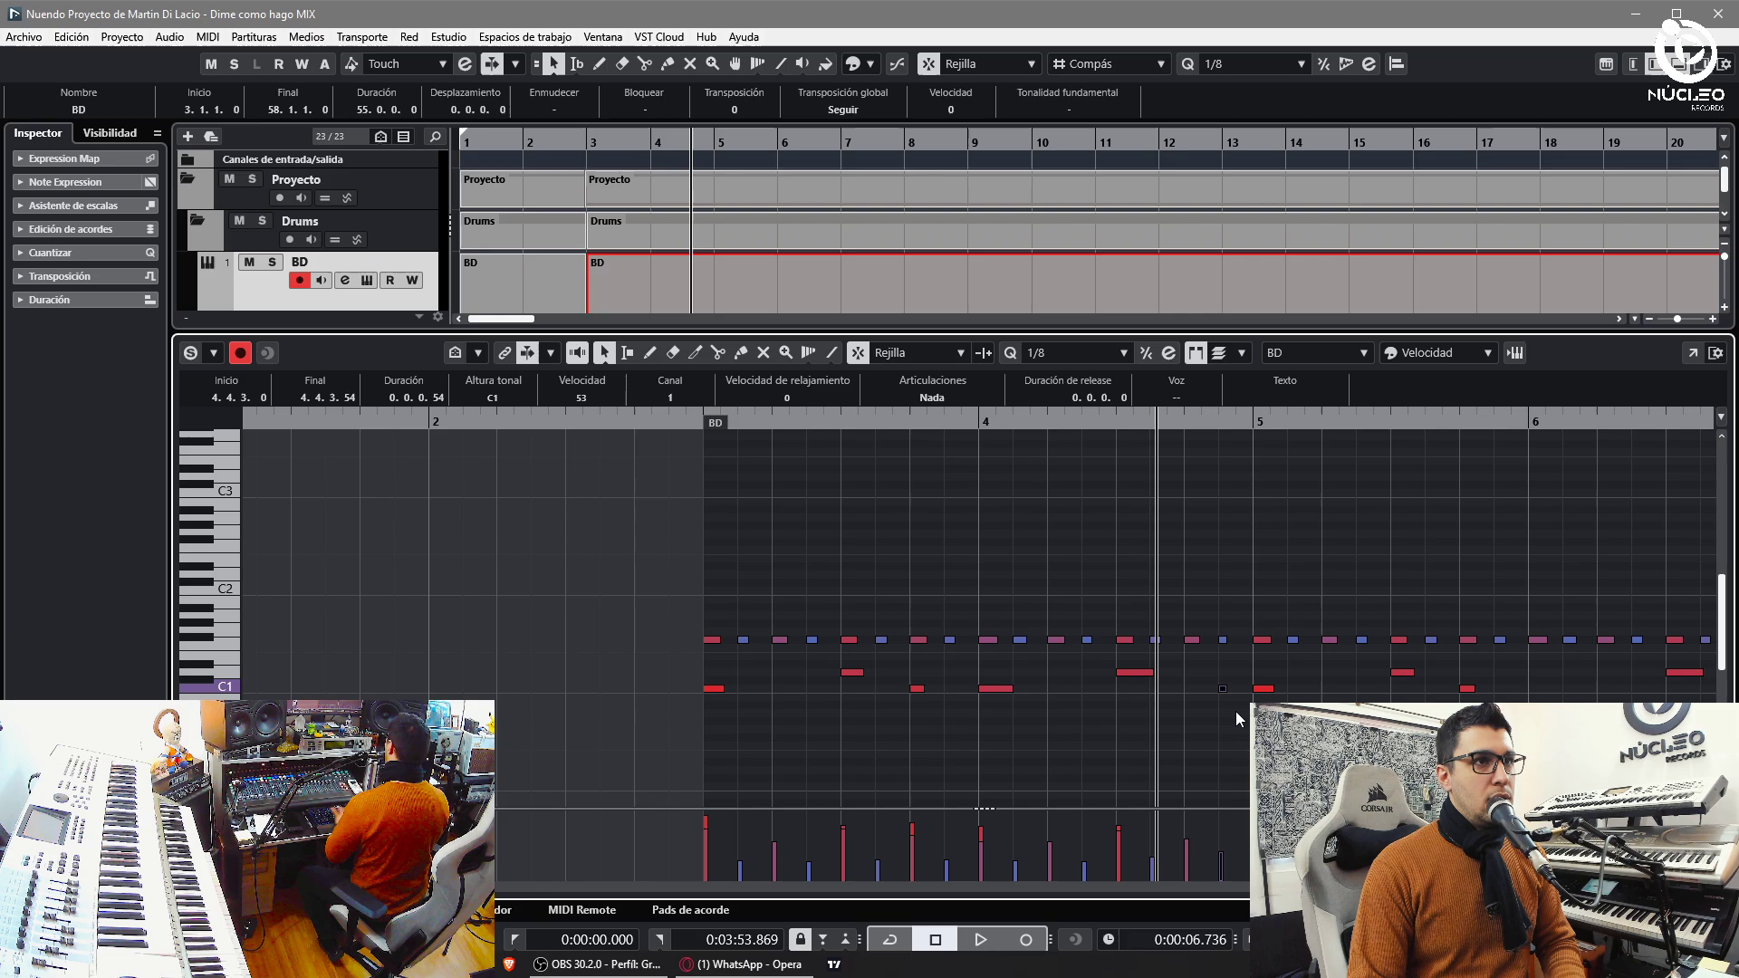
# - Draw a C1 note at the start of bar 6 and select the F#1 note at 6.4.3
pyautogui.press('g')
pyautogui.press('8')
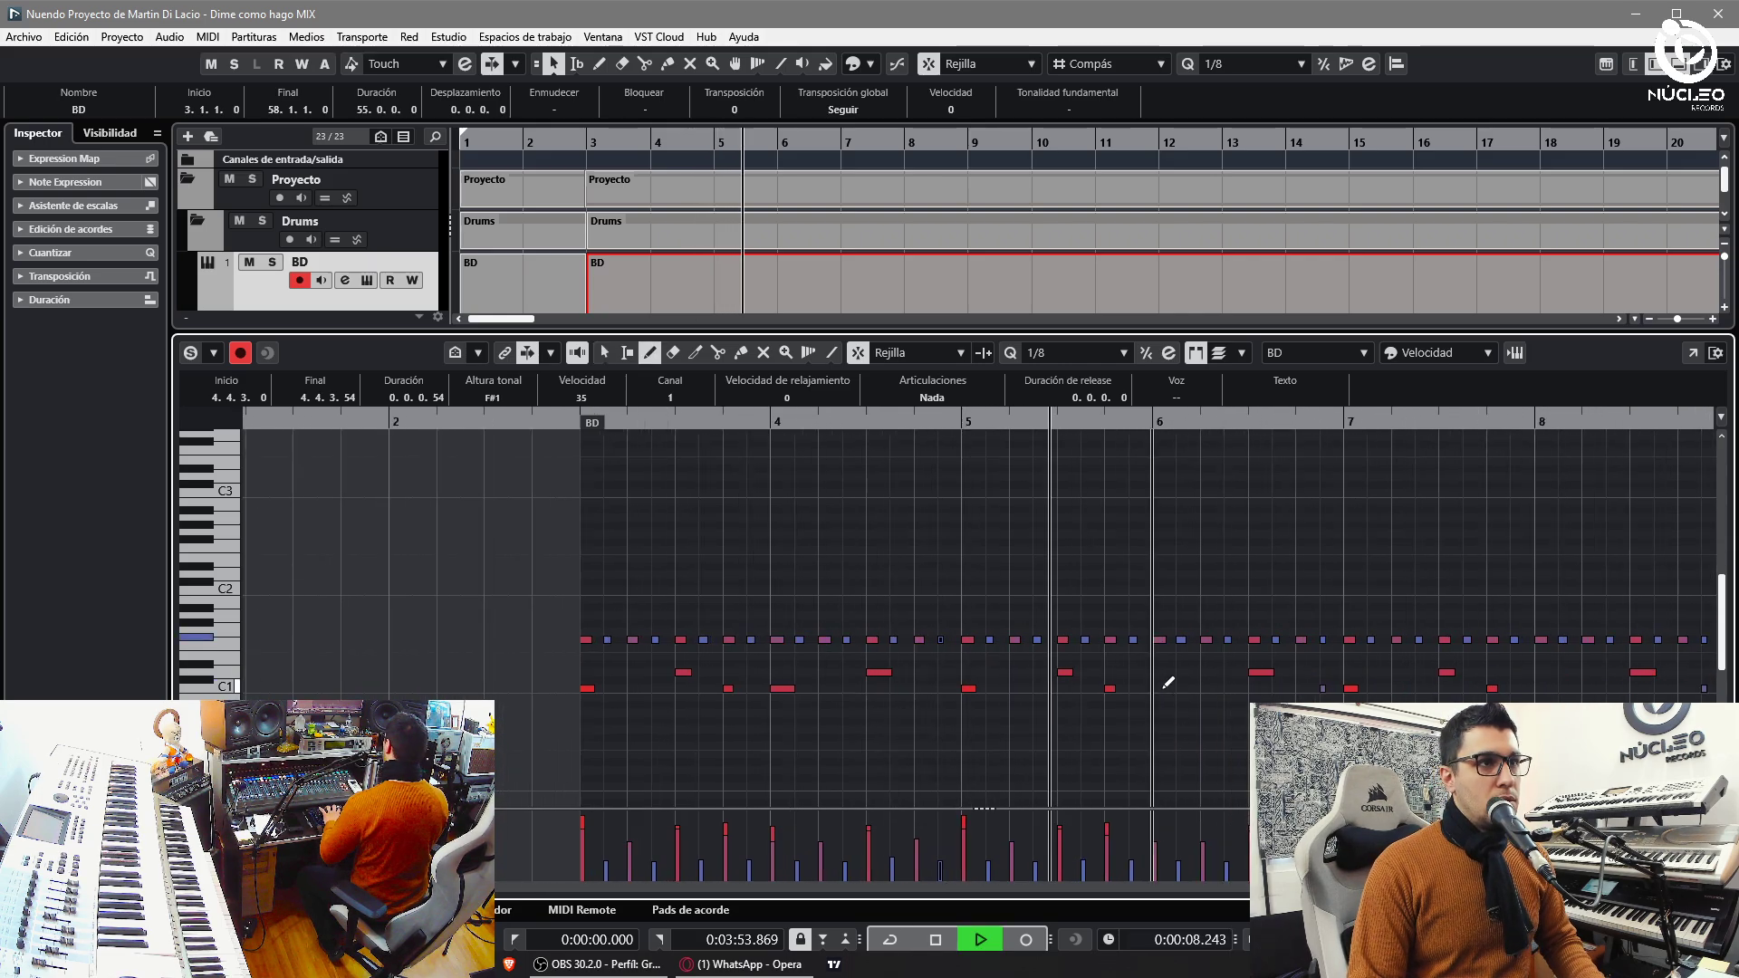
pyautogui.click(1164, 688)
pyautogui.press('h')
pyautogui.press('1')
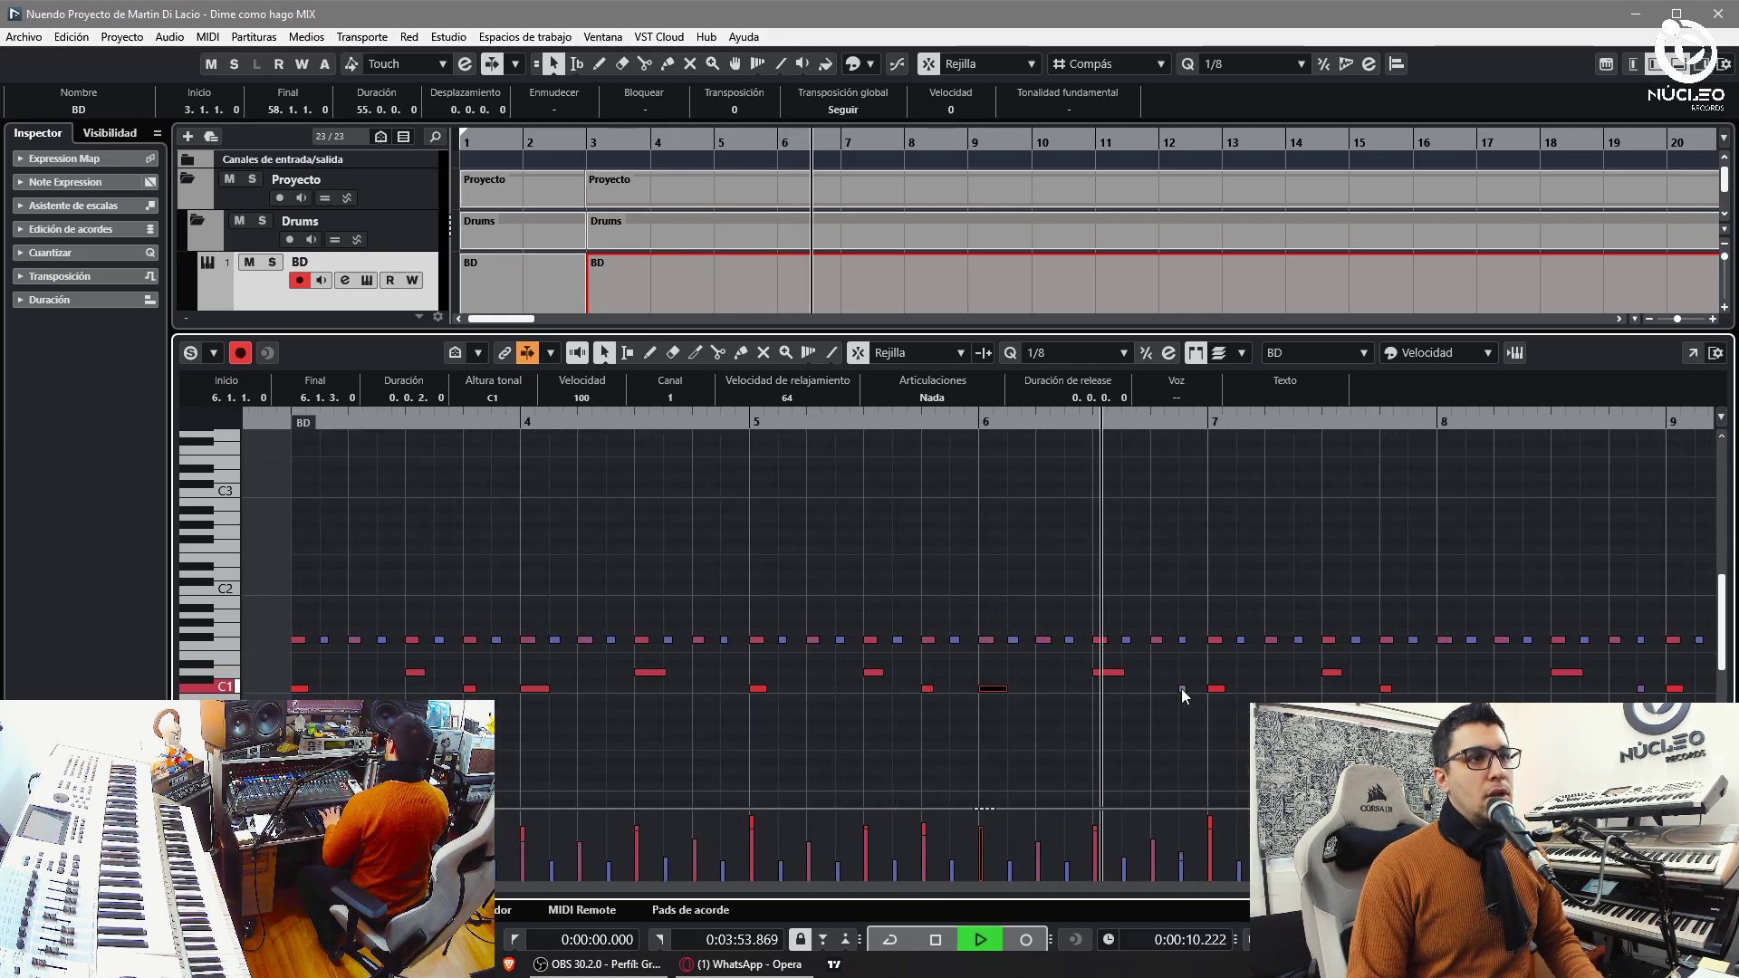
pyautogui.moveTo(1181, 678); pyautogui.dragTo(1187, 694)
pyautogui.click(1183, 640)
pyautogui.press('g')
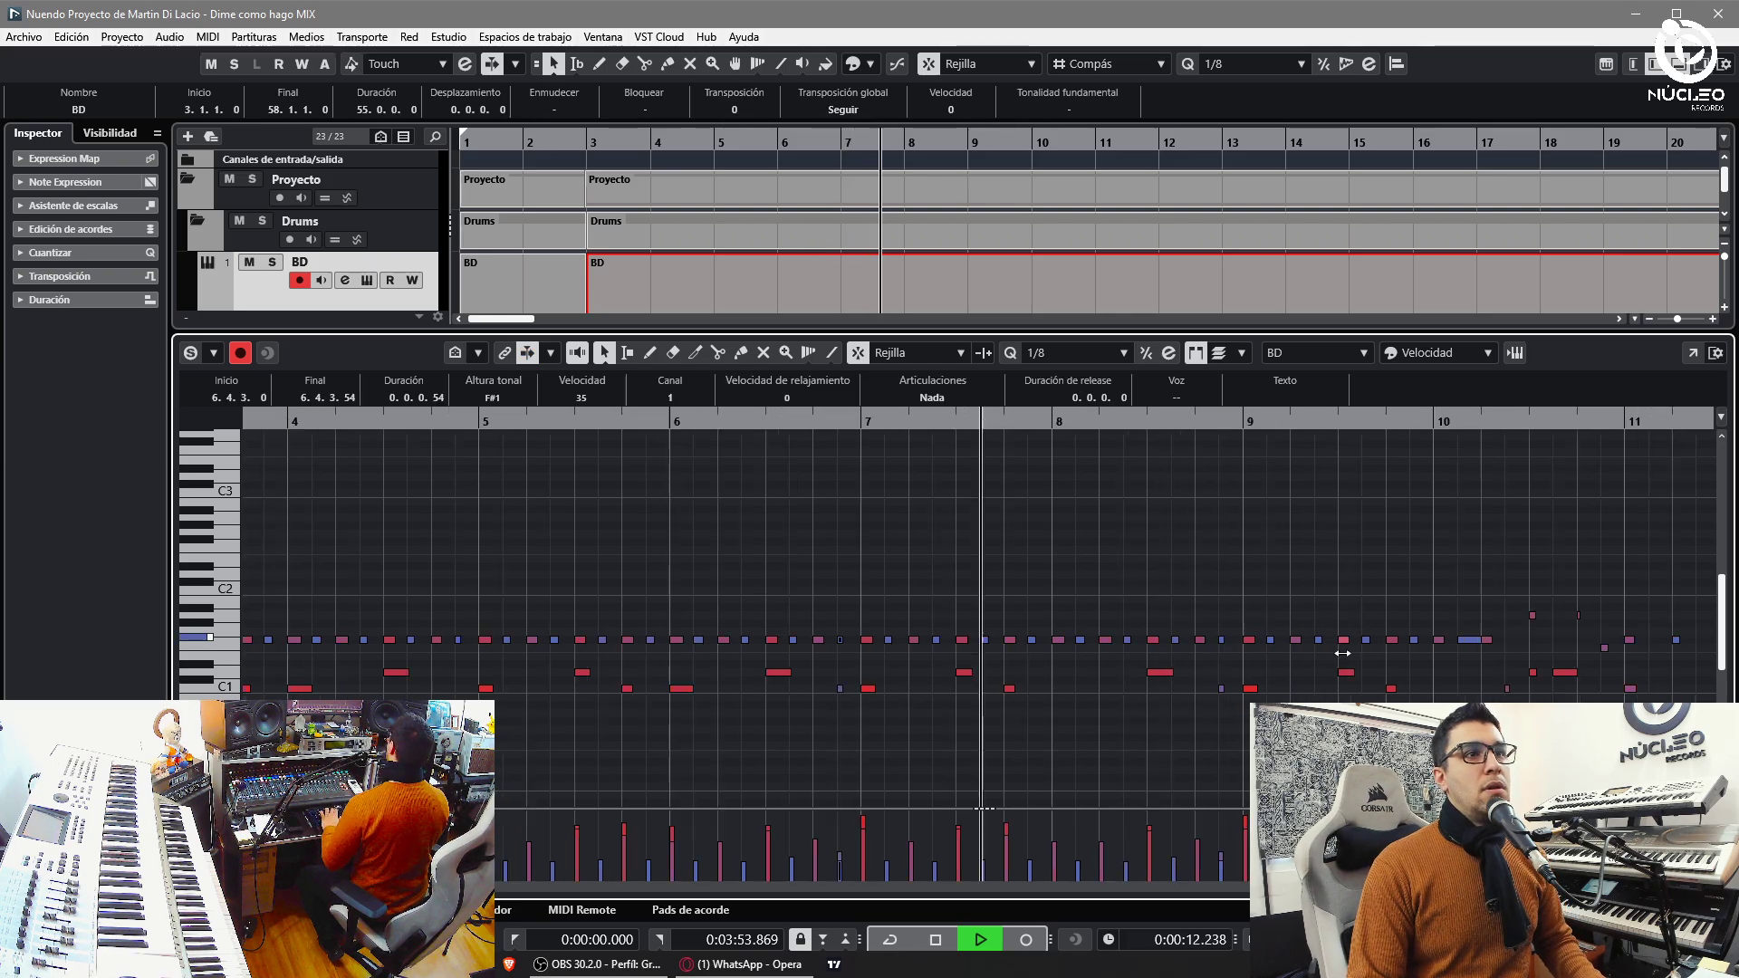
# - Draw a C1 note at the start of bar 8 and continue playback
pyautogui.press('h')
pyautogui.press('space')
pyautogui.keyDown('alt'); pyautogui.click(1050, 680); pyautogui.keyUp('alt')
pyautogui.press('space')
pyautogui.press('g')
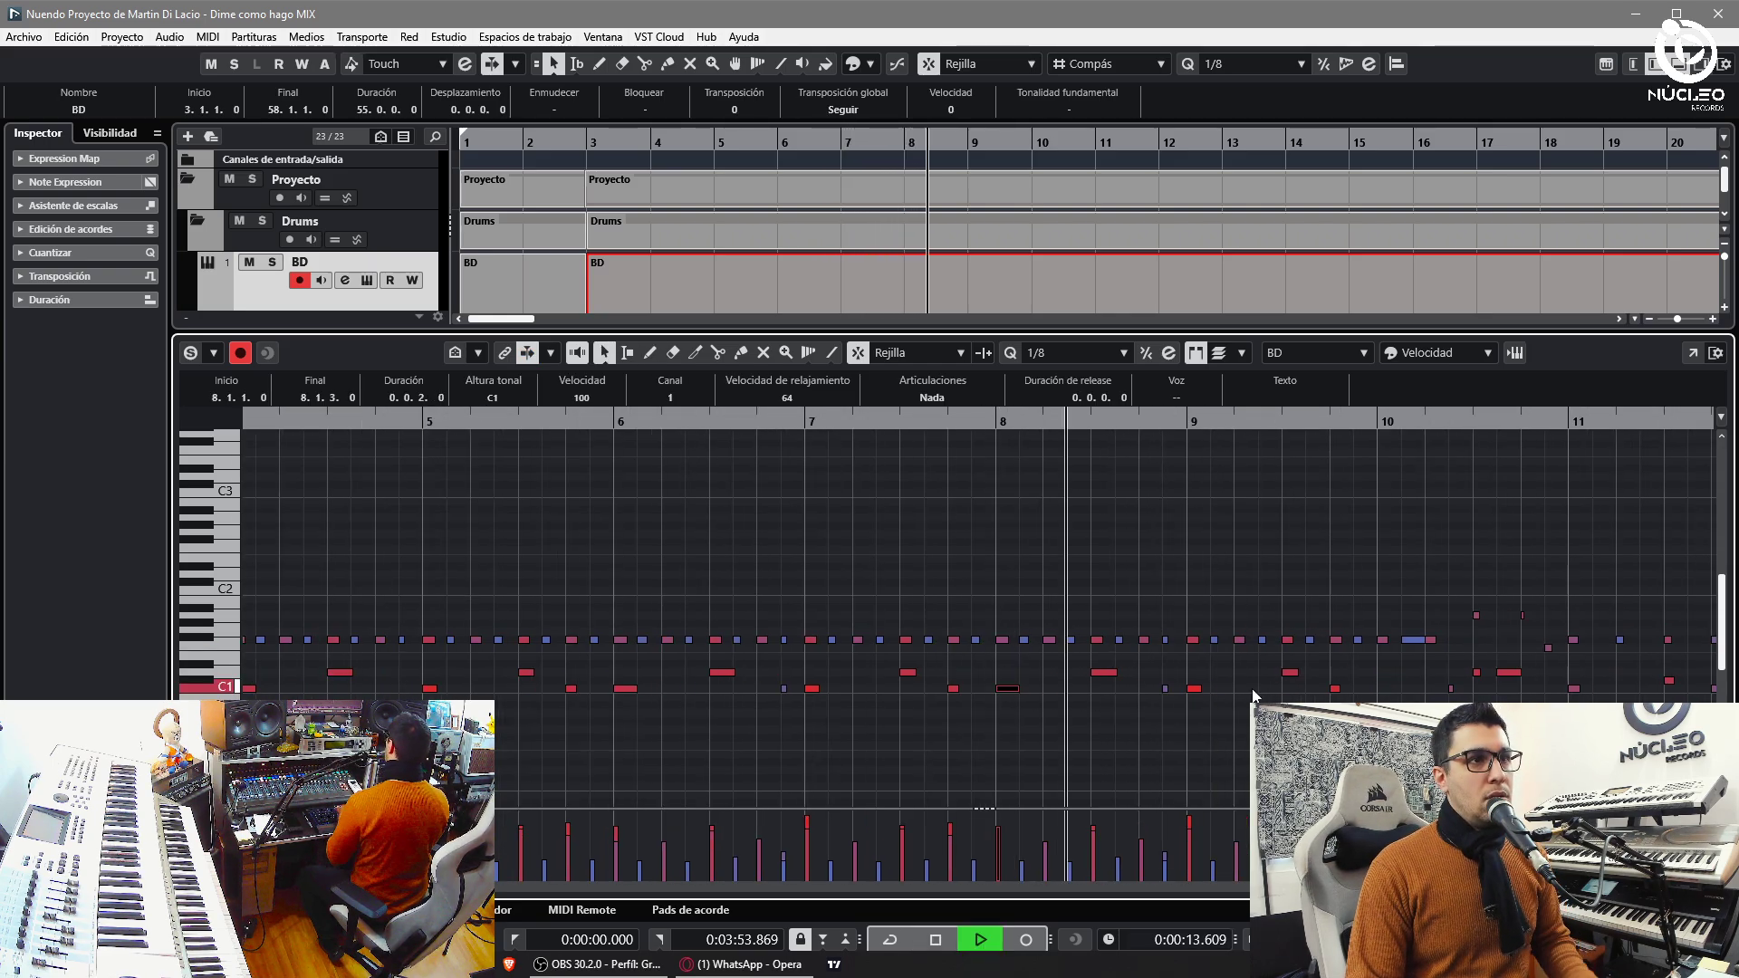
# - Delete the short C1 note just before bar 9 and resume playback
pyautogui.press('h')
pyautogui.press('space')
pyautogui.click(1049, 688)
pyautogui.press('Delete')
pyautogui.press('space')
pyautogui.press('g')
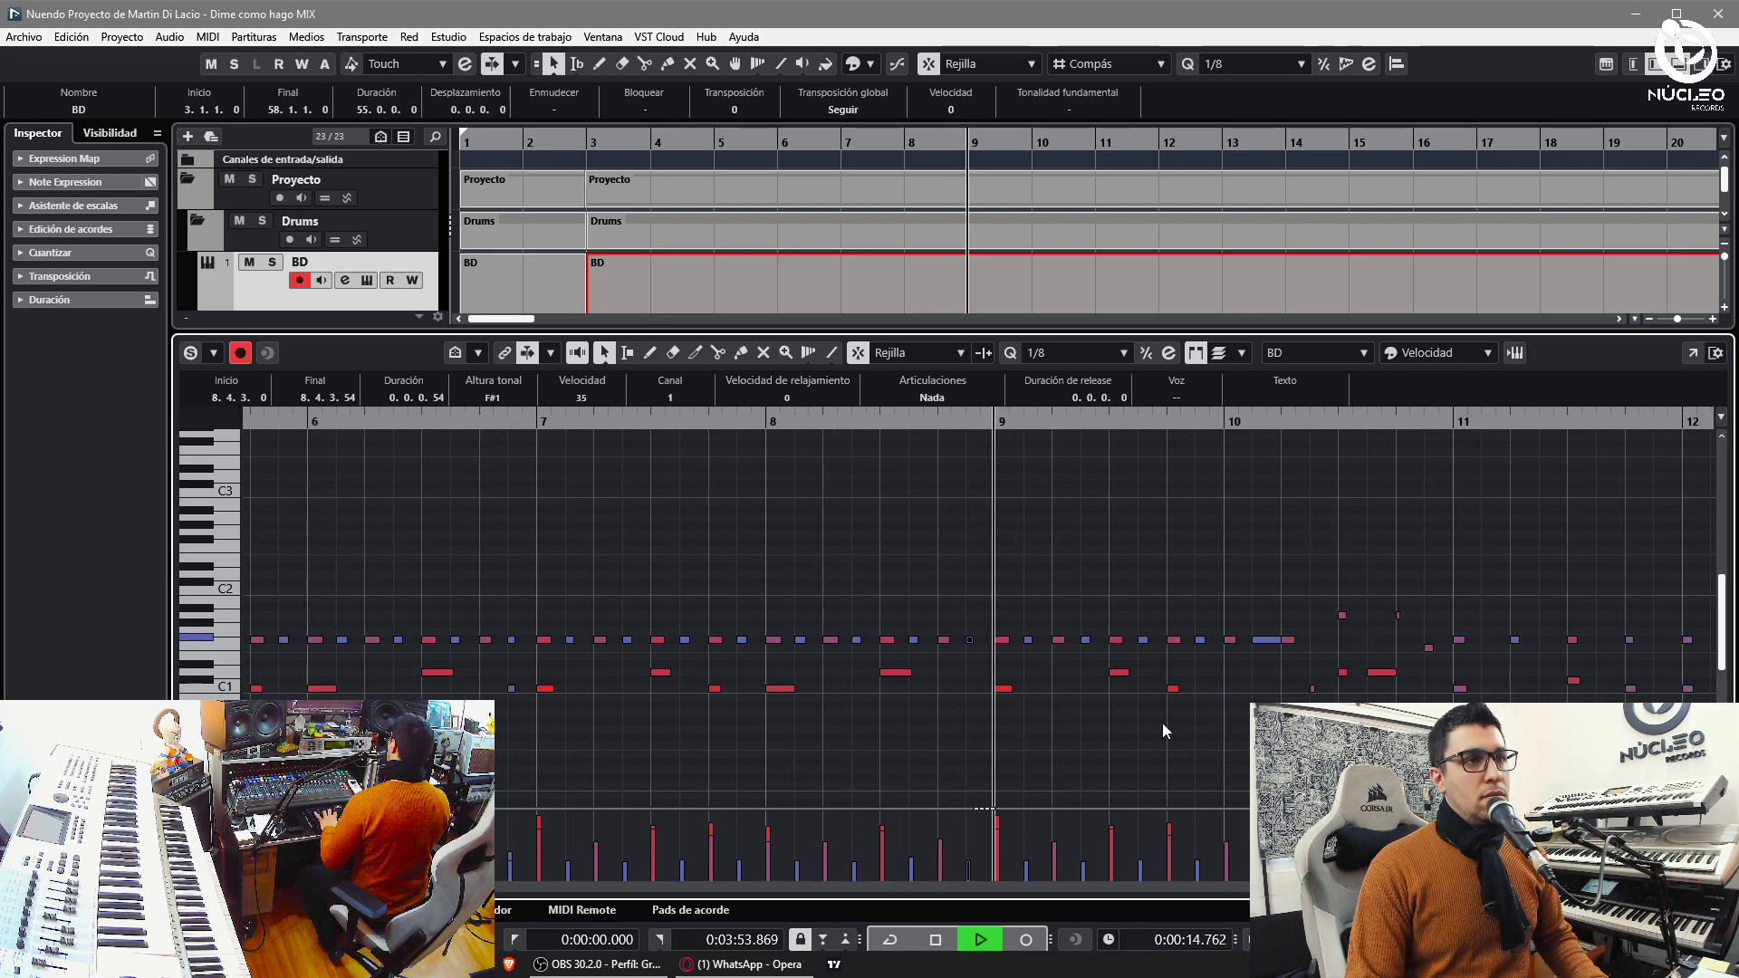
# - Draw a C1 note at the start of bar 10 and close the key editor
pyautogui.press('h')
pyautogui.click(1188, 688)
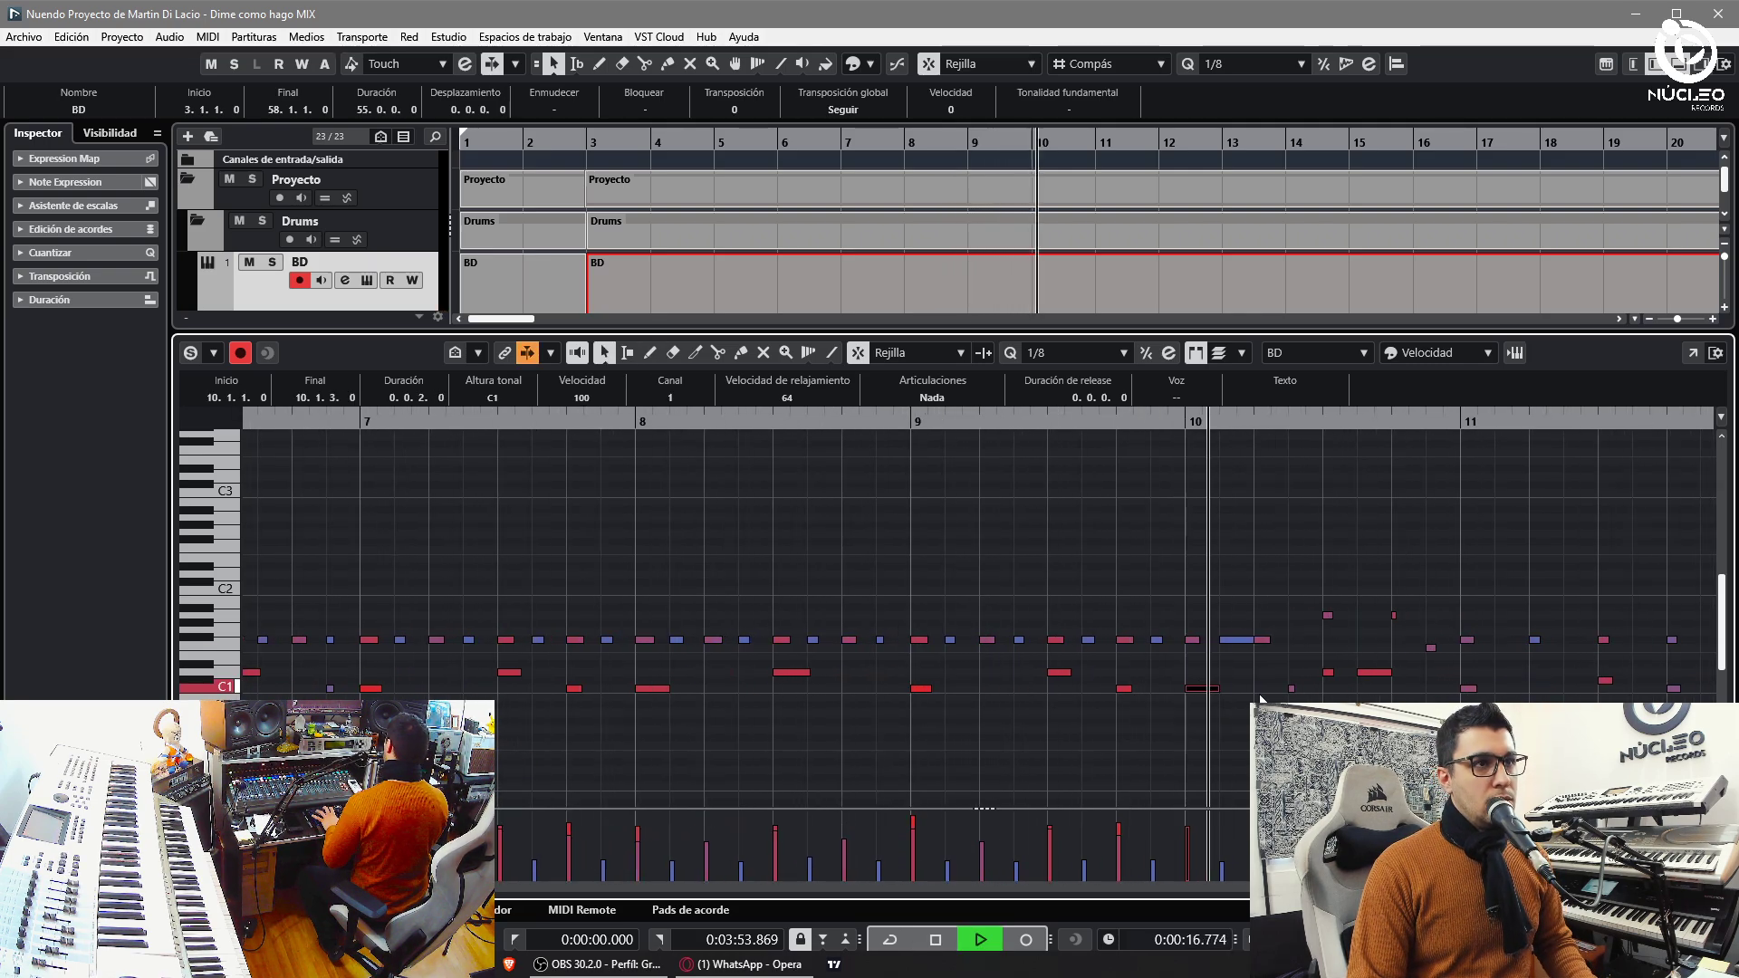
pyautogui.press('1')
pyautogui.press('g')
pyautogui.press('g')
pyautogui.press('g')
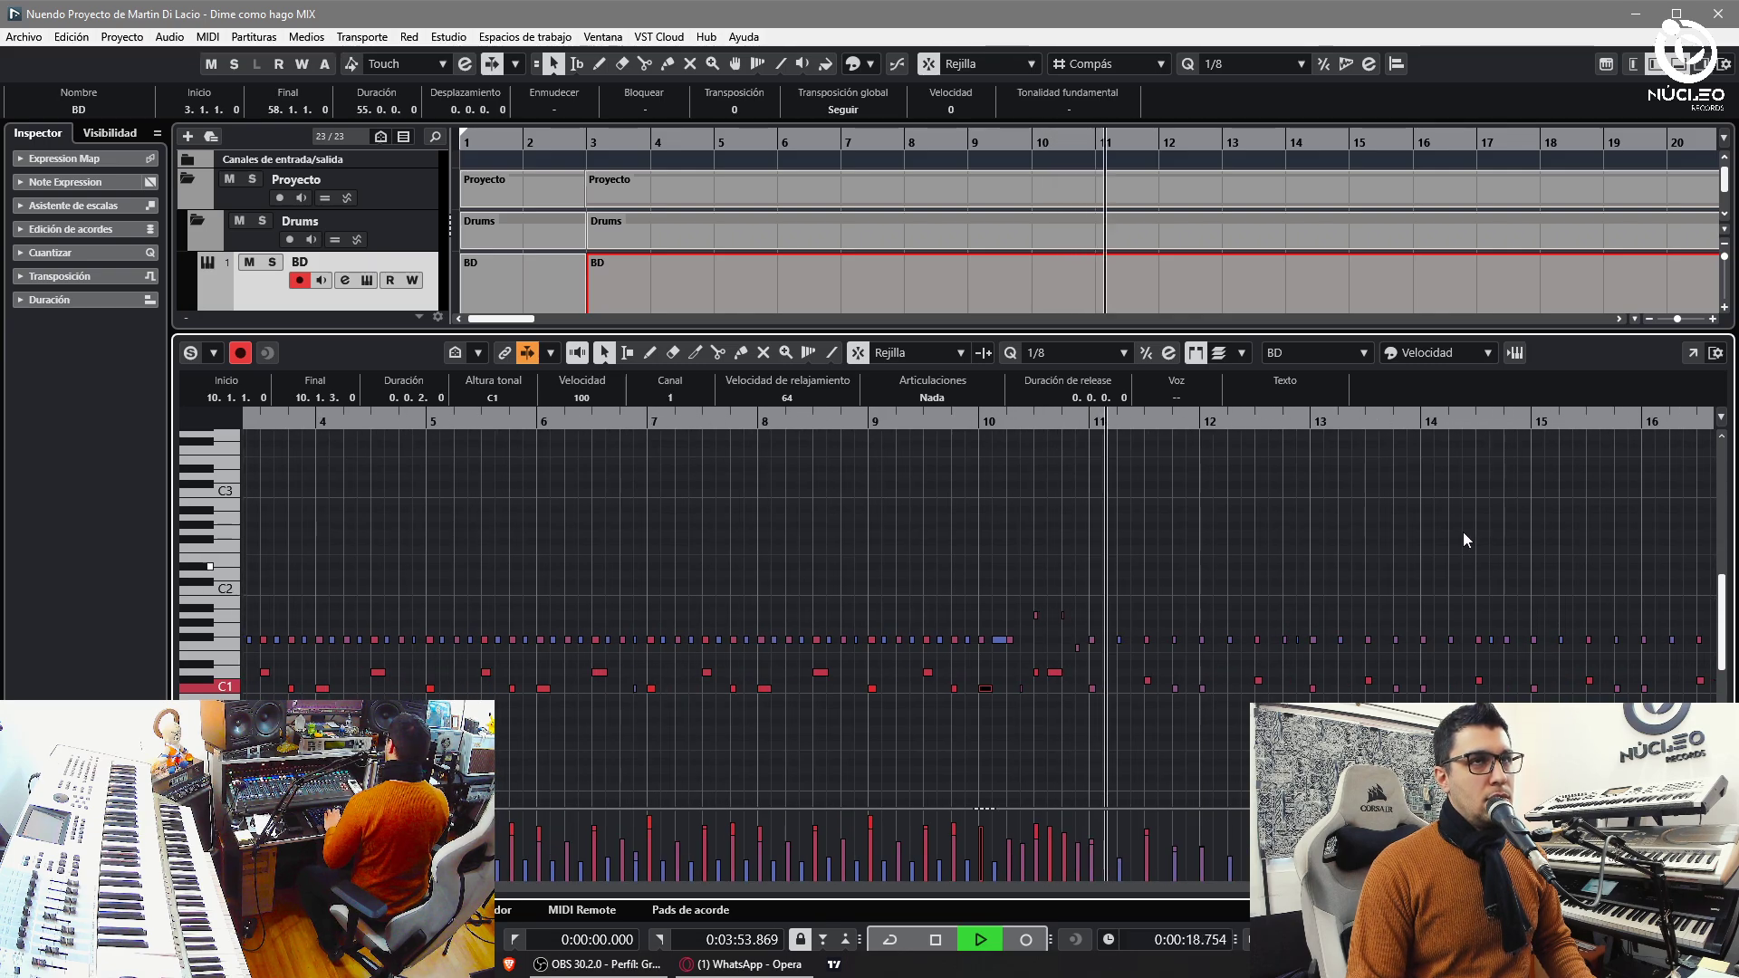
pyautogui.press('g')
pyautogui.press('Return')
# - Play the song from around bar 57 to check the end of the BD part
pyautogui.press('f')
pyautogui.press('g')
pyautogui.press('g')
pyautogui.press('g')
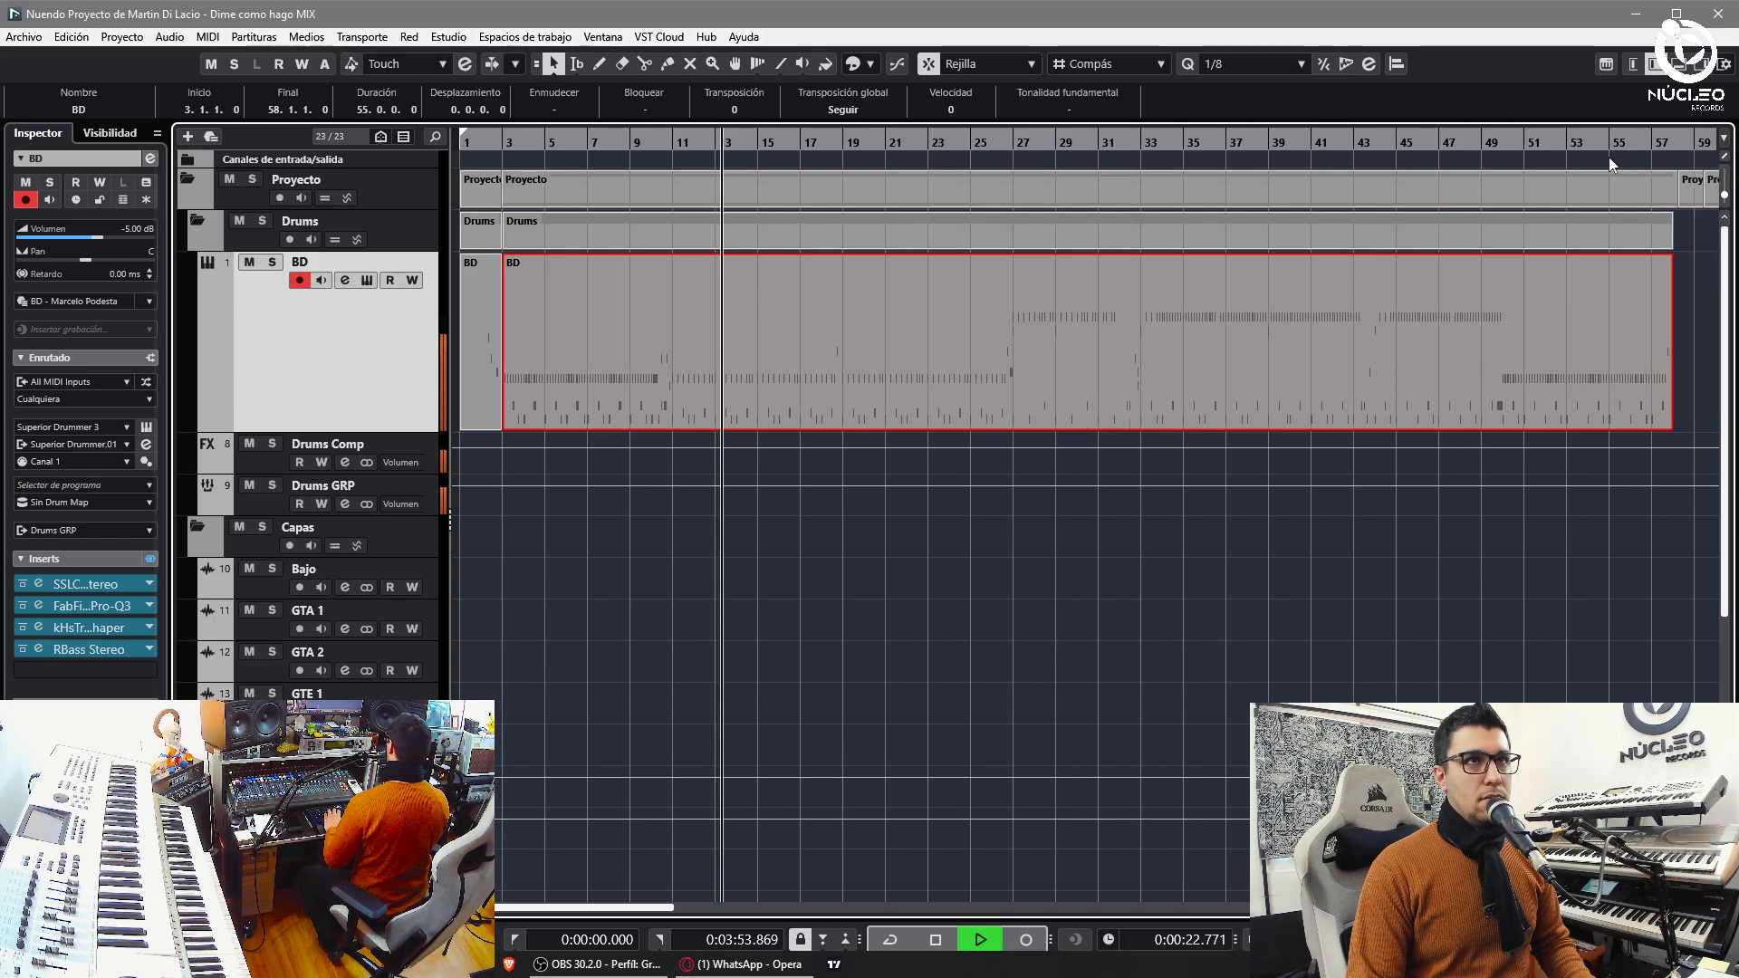
pyautogui.click(1659, 141)
pyautogui.press('f')
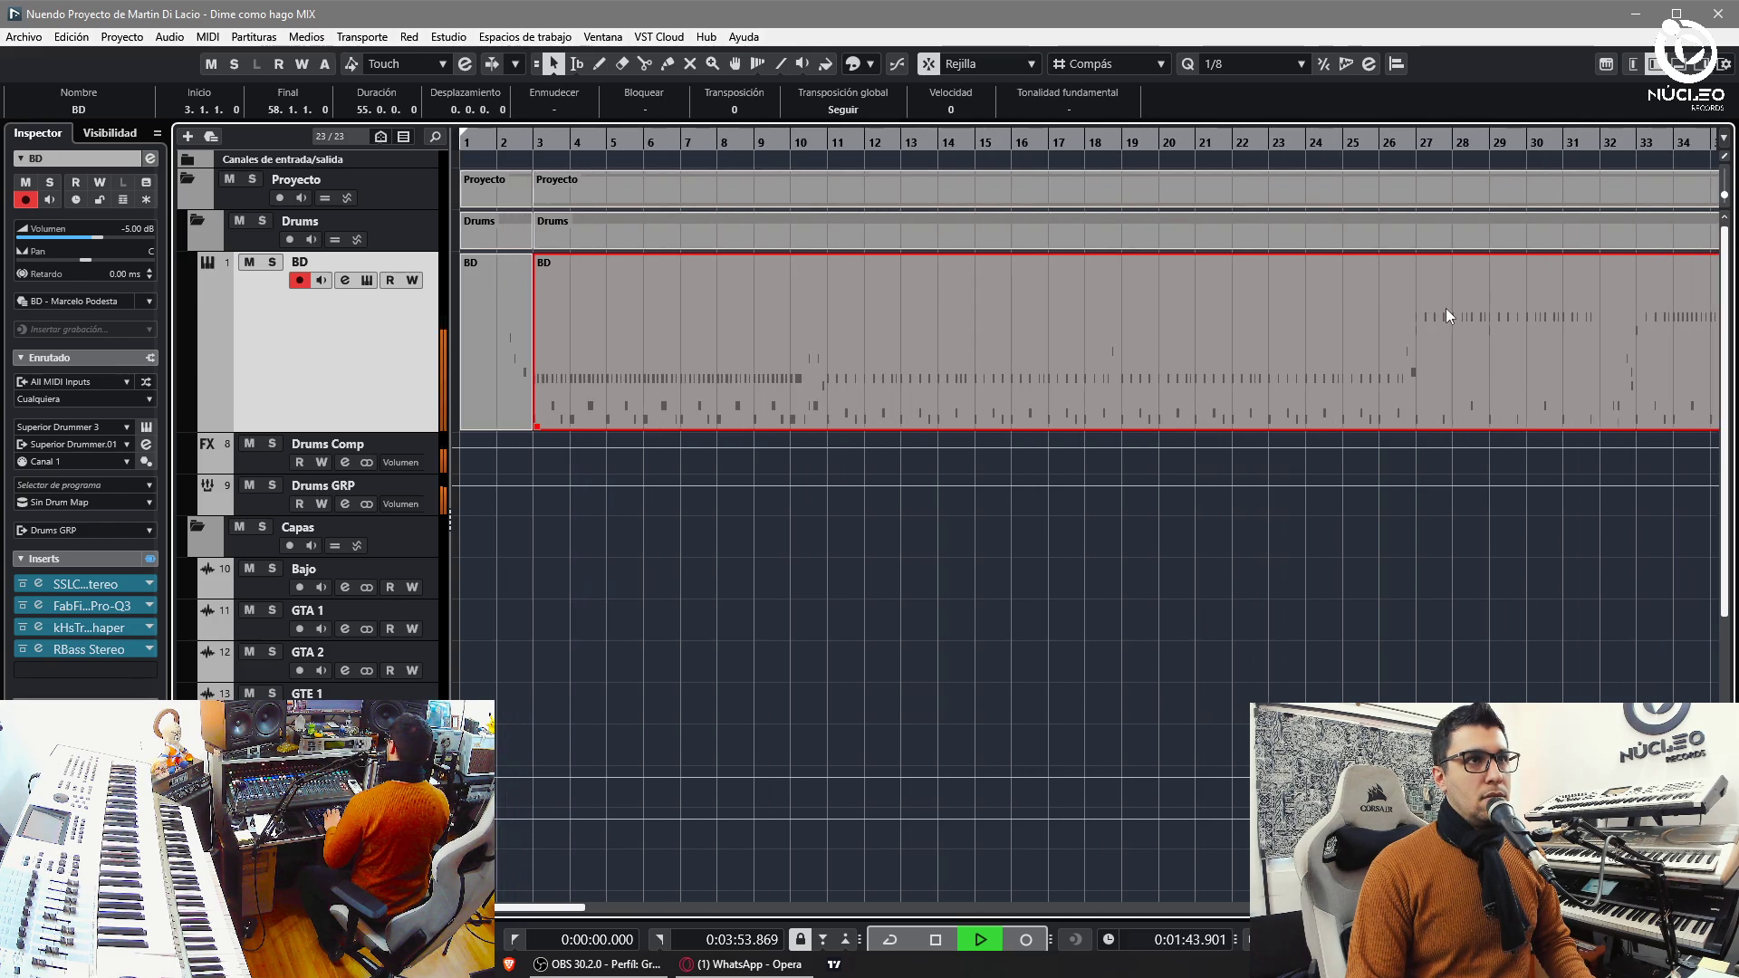
pyautogui.press('g')
pyautogui.press('g')
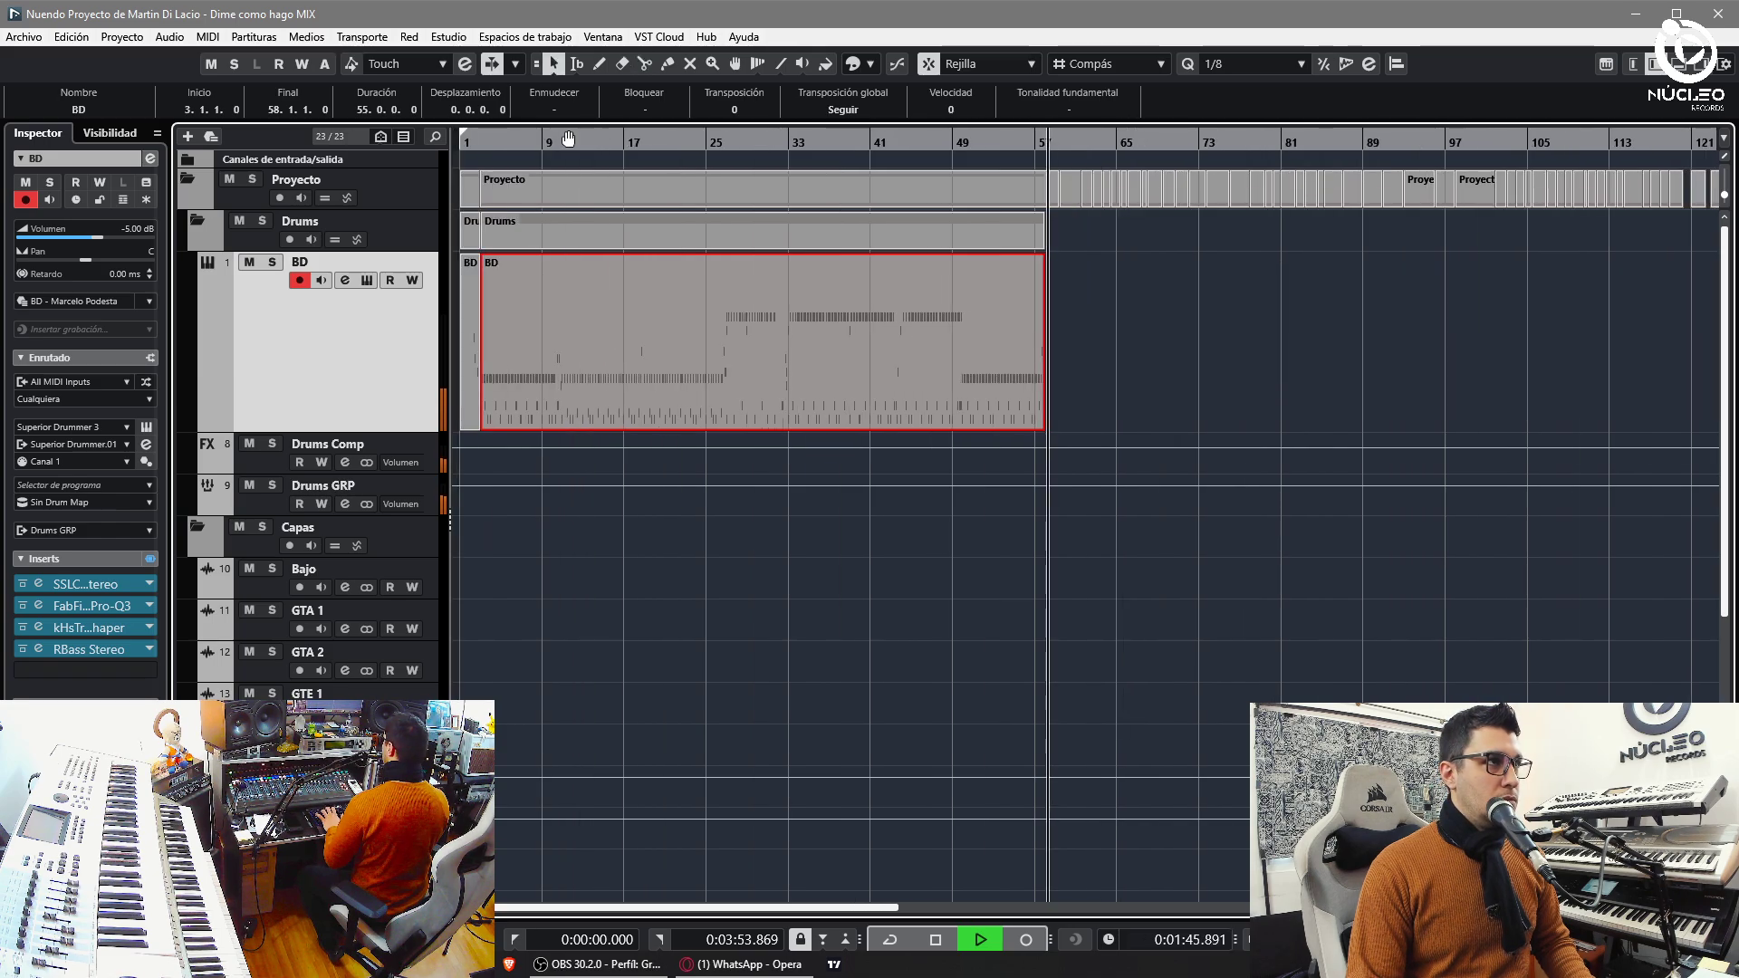
# - Split the BD part at bar 11 and duplicate the section from bar 11 onward so the copy starts at bar 58
pyautogui.click(549, 141)
pyautogui.press('3')
pyautogui.click(563, 428)
pyautogui.press('1')
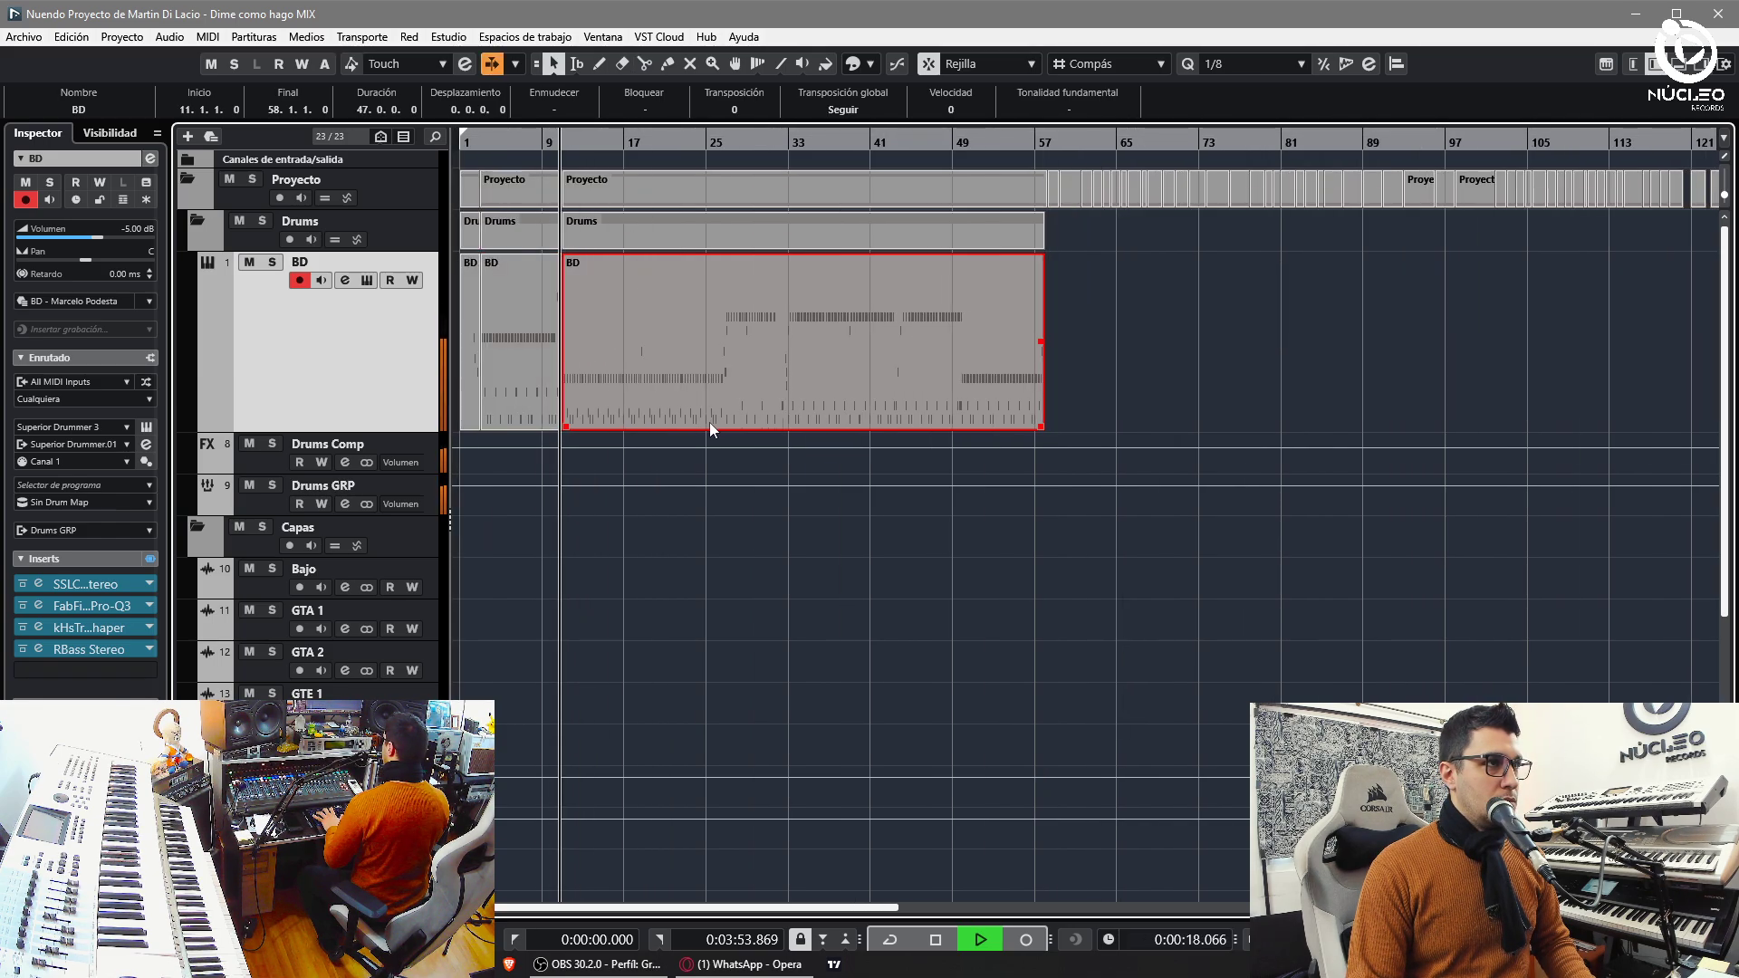
pyautogui.hotkey('ctrl', 'd')
pyautogui.moveTo(1044, 143); pyautogui.dragTo(1175, 371)
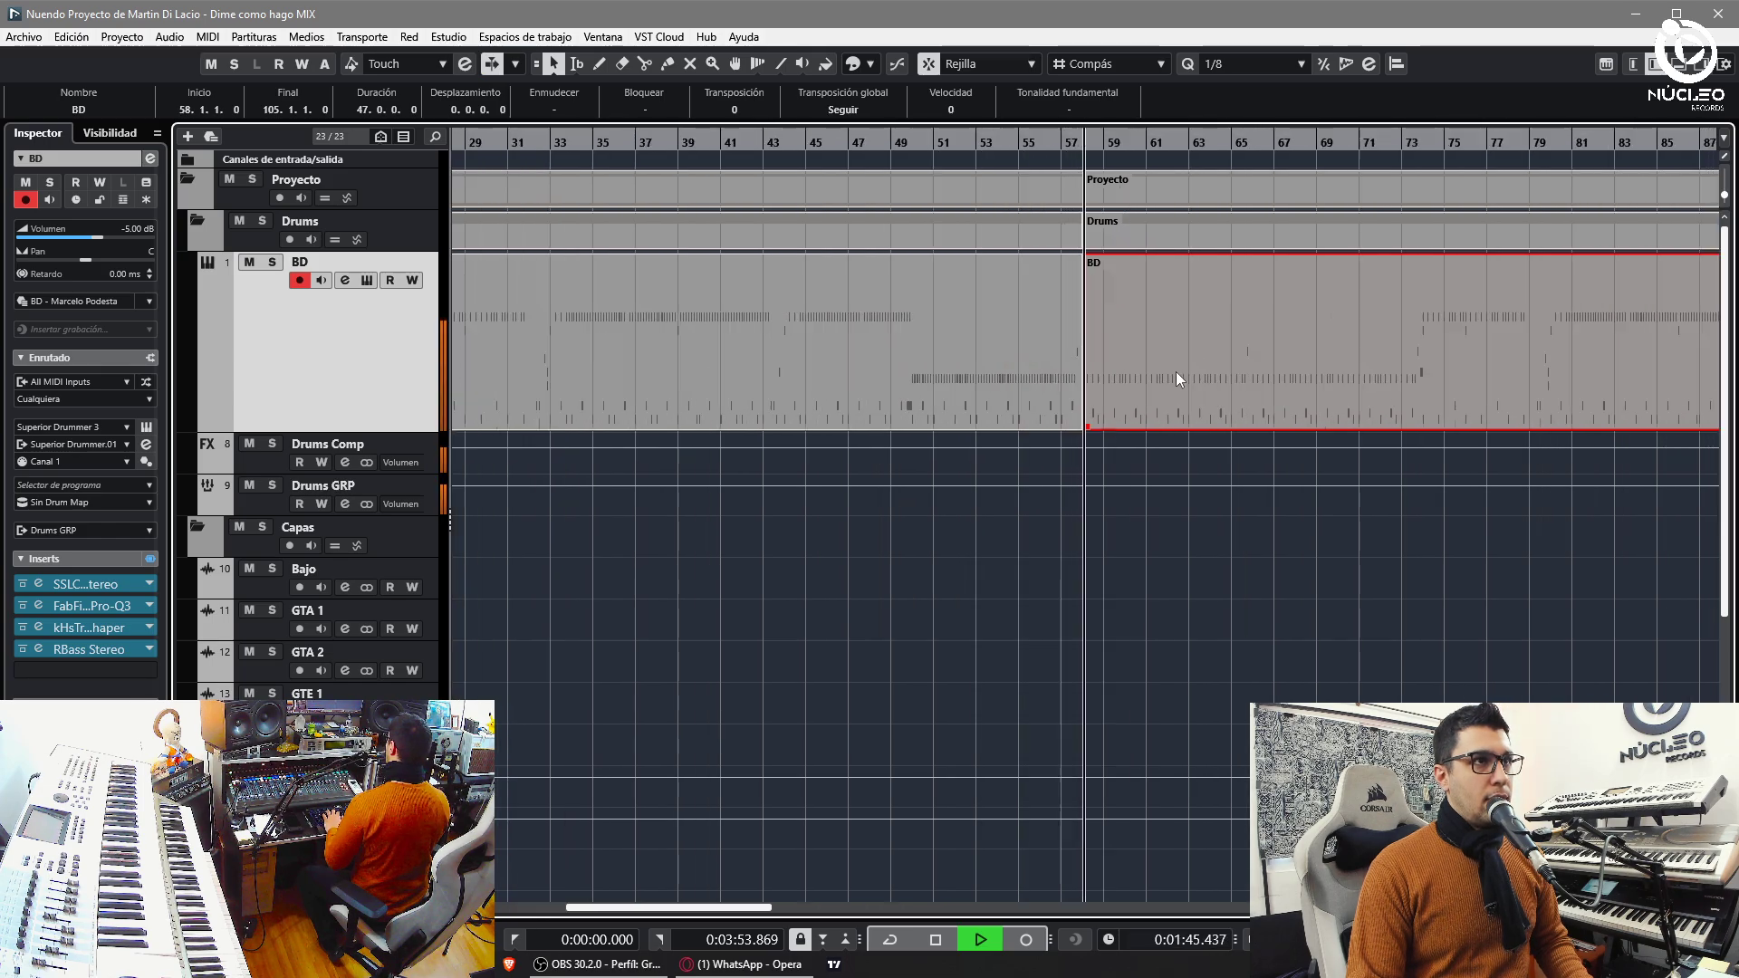
# - Open the duplicated BD part at bar 58 in the key editor, examine its notes during playback, and close the editor
pyautogui.doubleClick(1175, 371)
pyautogui.moveTo(1248, 667); pyautogui.dragTo(1371, 681)
pyautogui.press('h')
pyautogui.press('h')
pyautogui.press('h')
pyautogui.press('h')
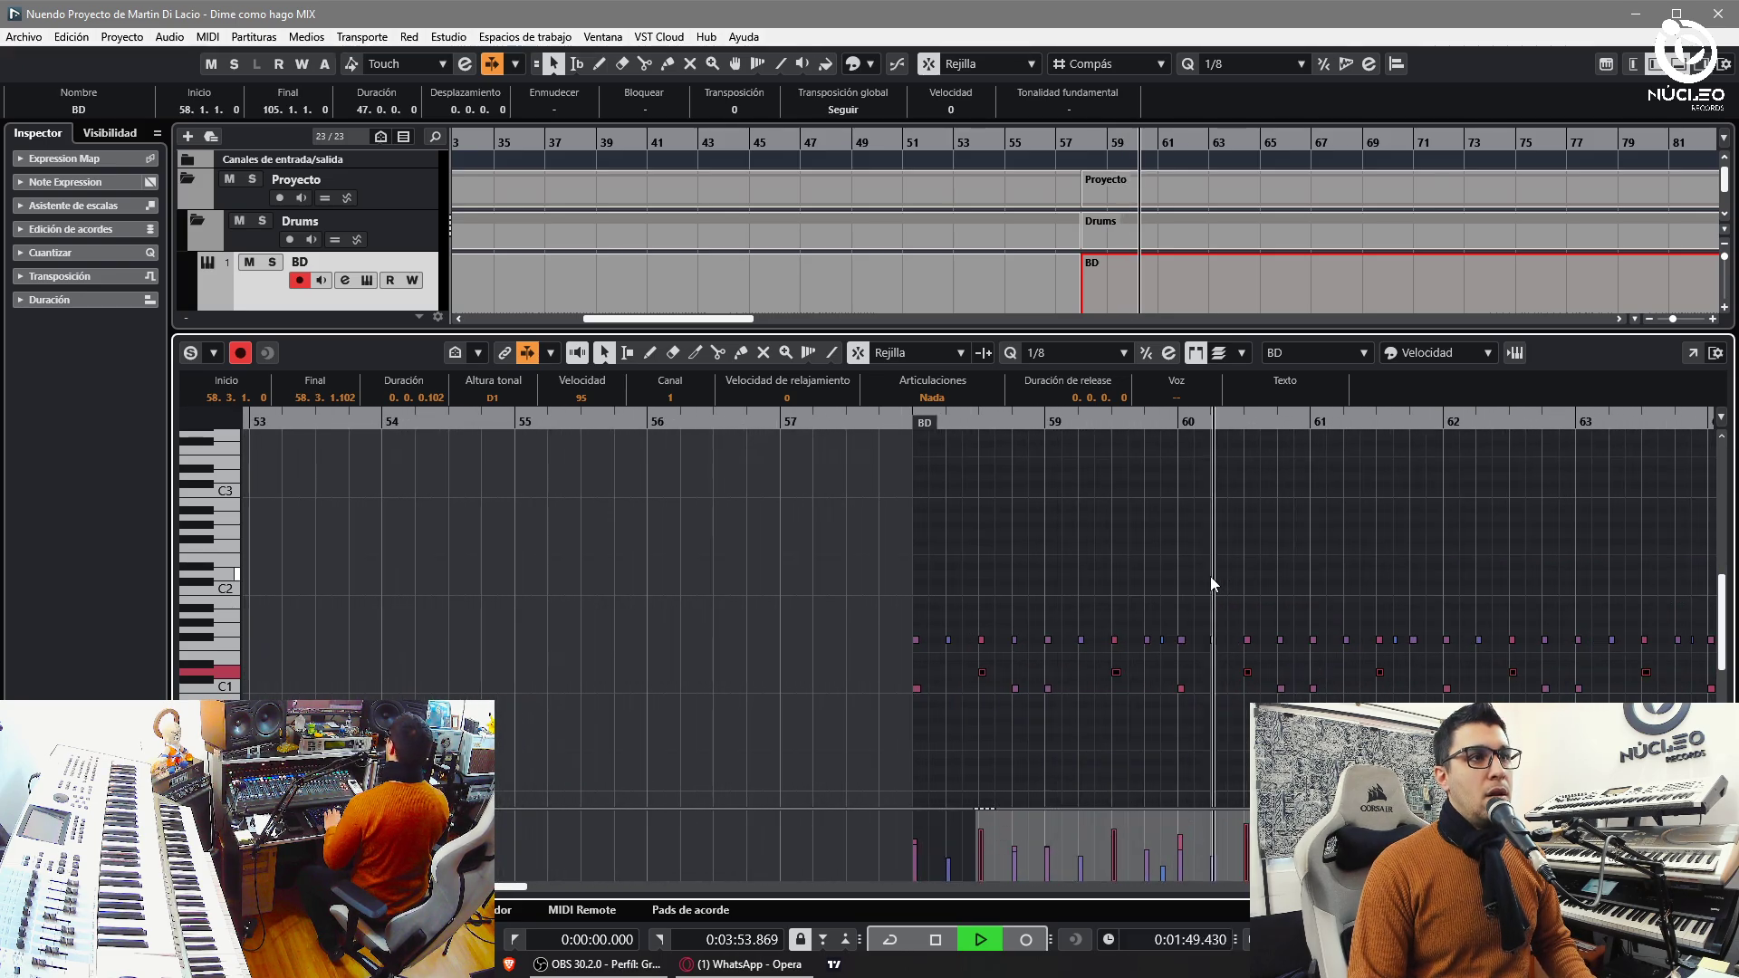
pyautogui.press('g')
pyautogui.press('g')
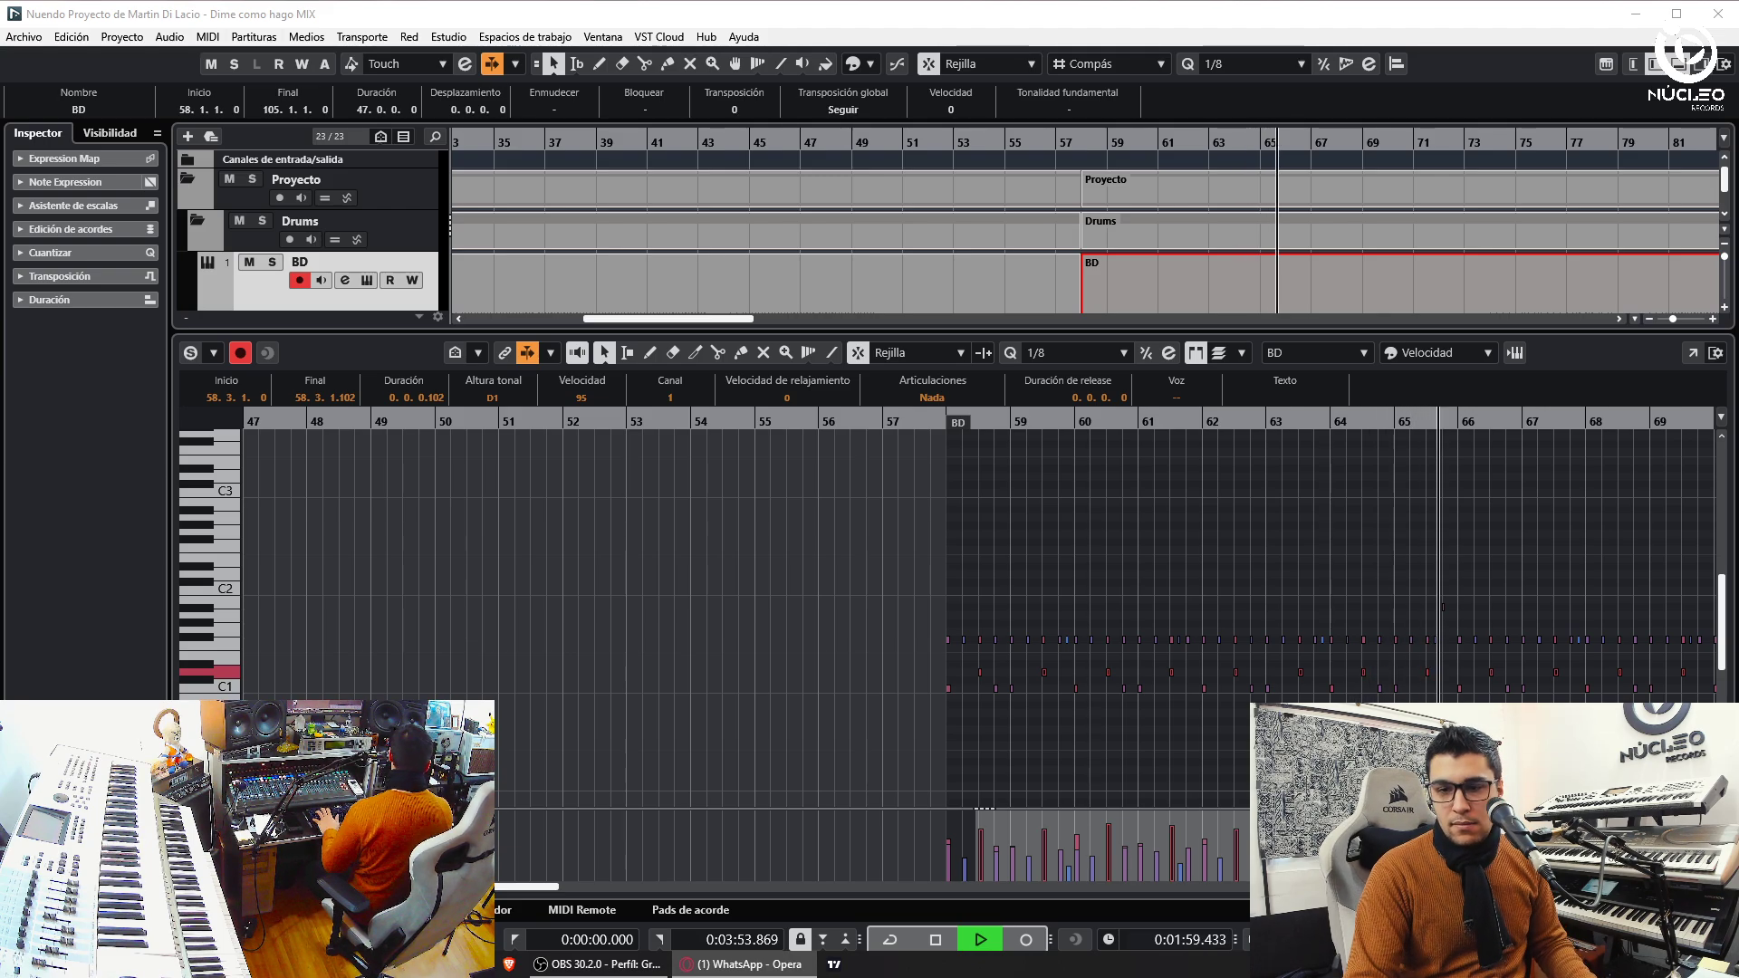
pyautogui.click(1540, 571)
pyautogui.press('g')
pyautogui.press('h')
pyautogui.press('h')
pyautogui.press('h')
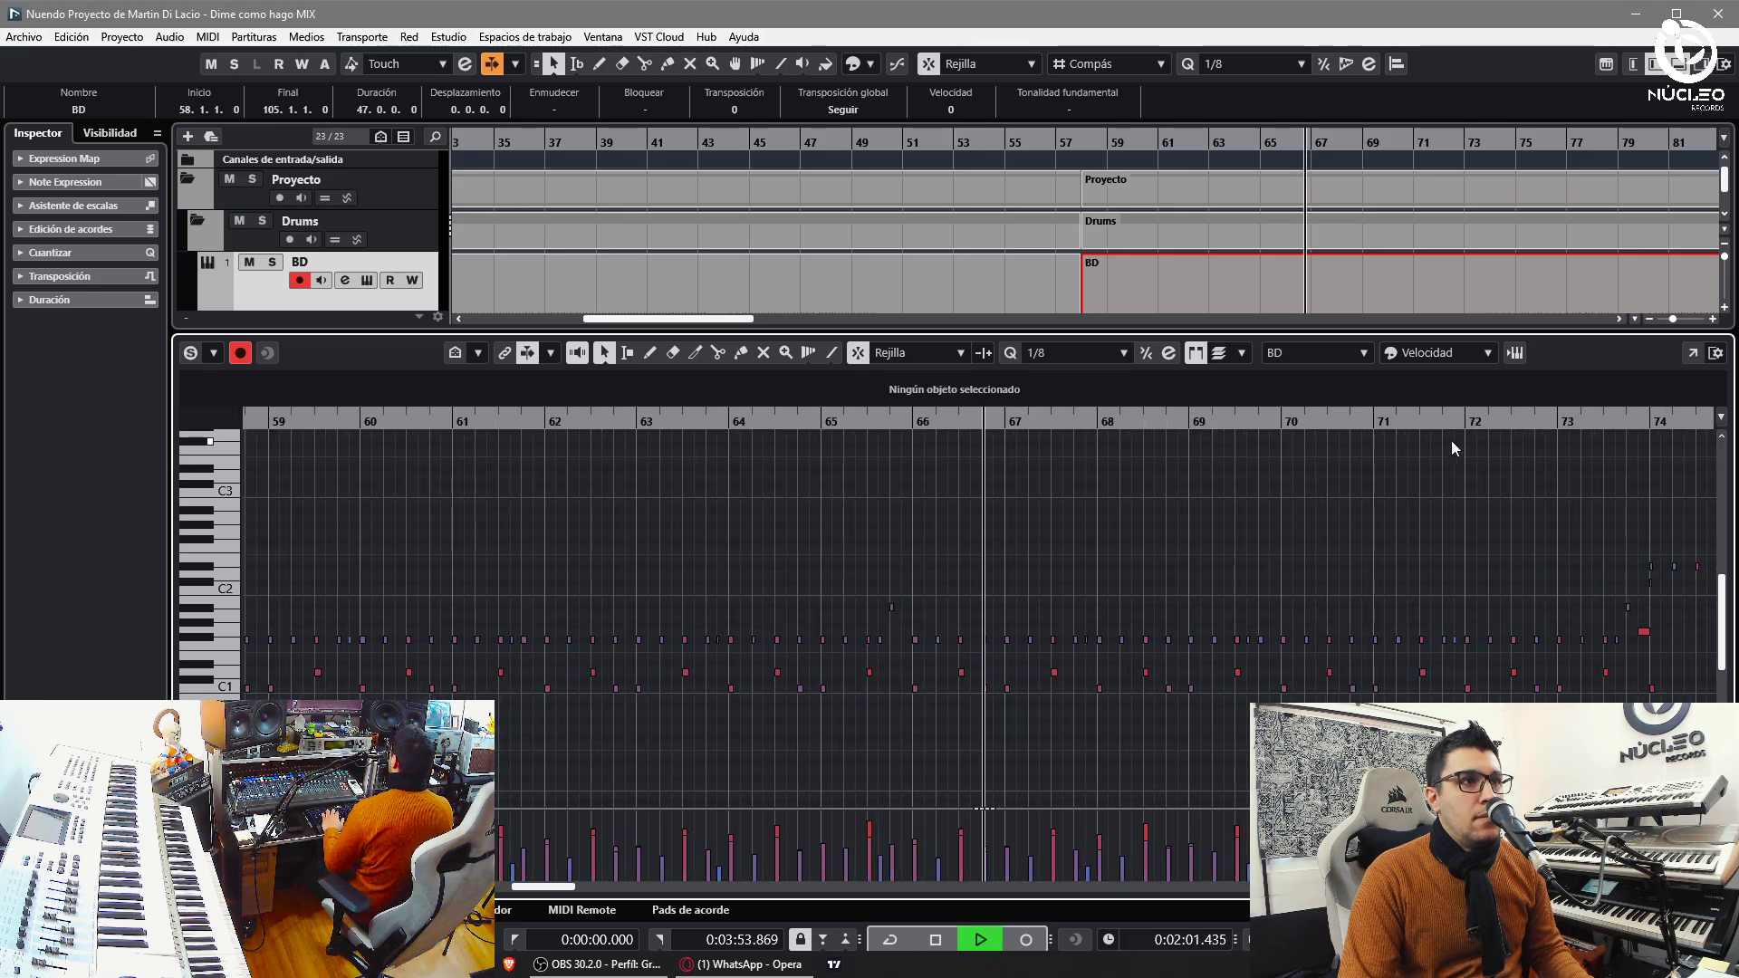
pyautogui.press('Return')
# - Split the duplicated BD part at bars 68 and 74 and delete the section between the two cuts
pyautogui.press('3')
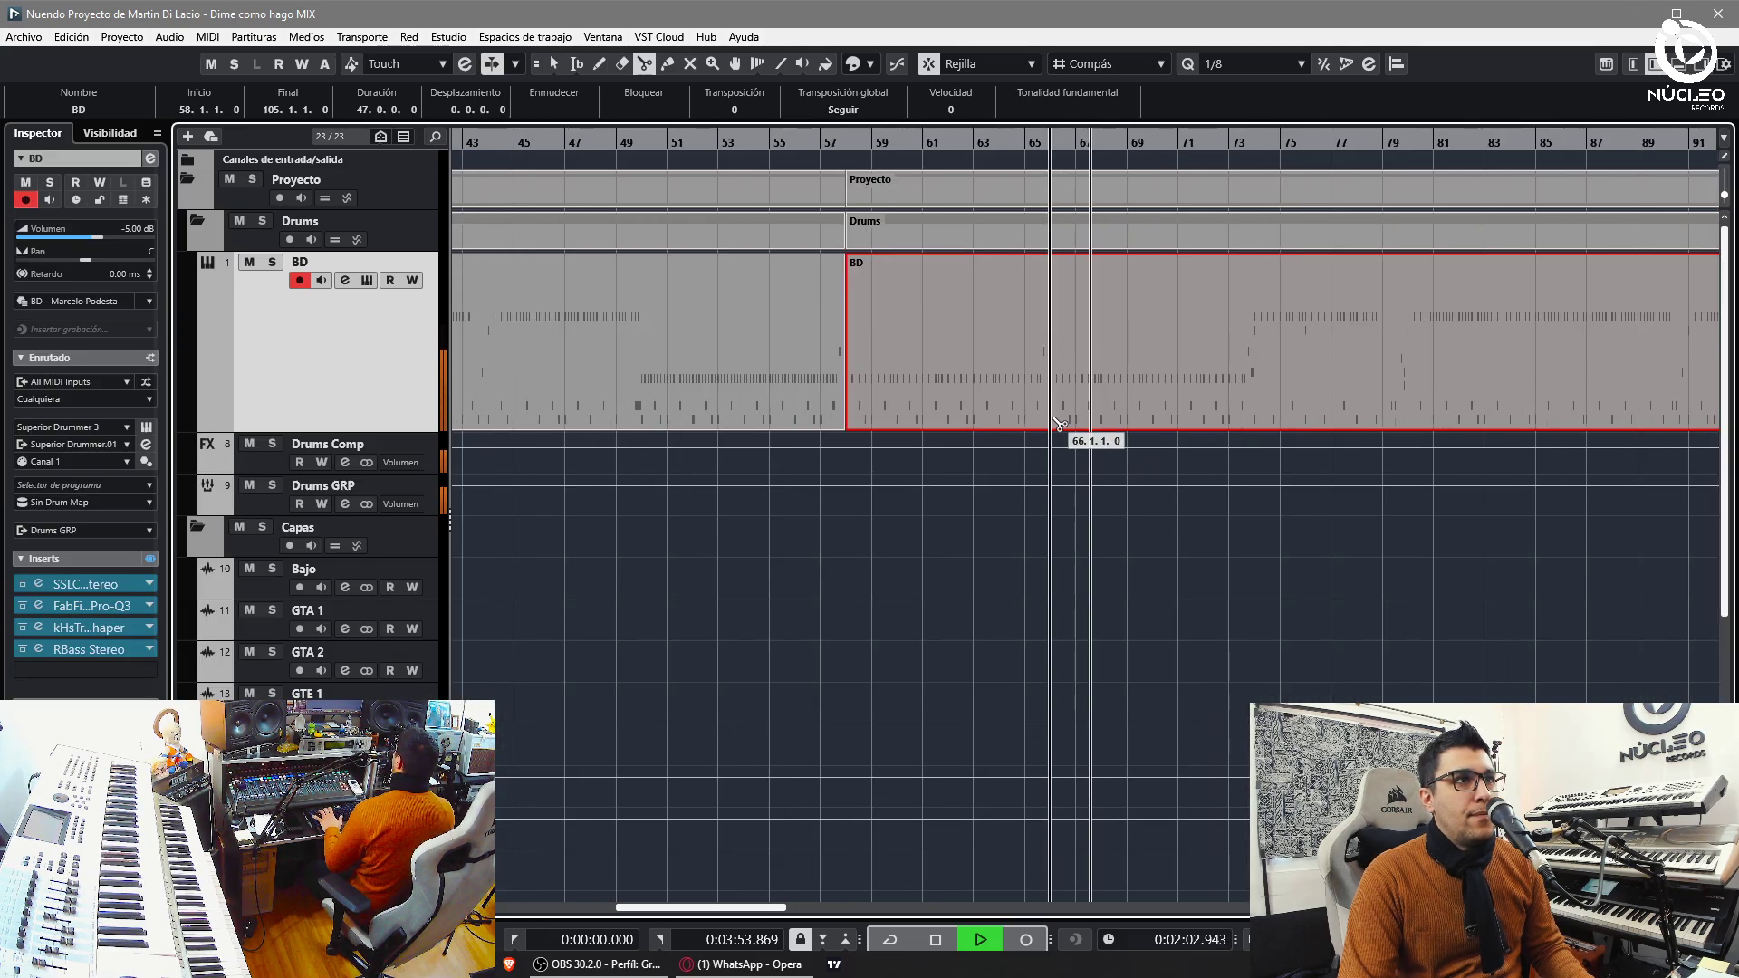
pyautogui.click(1103, 407)
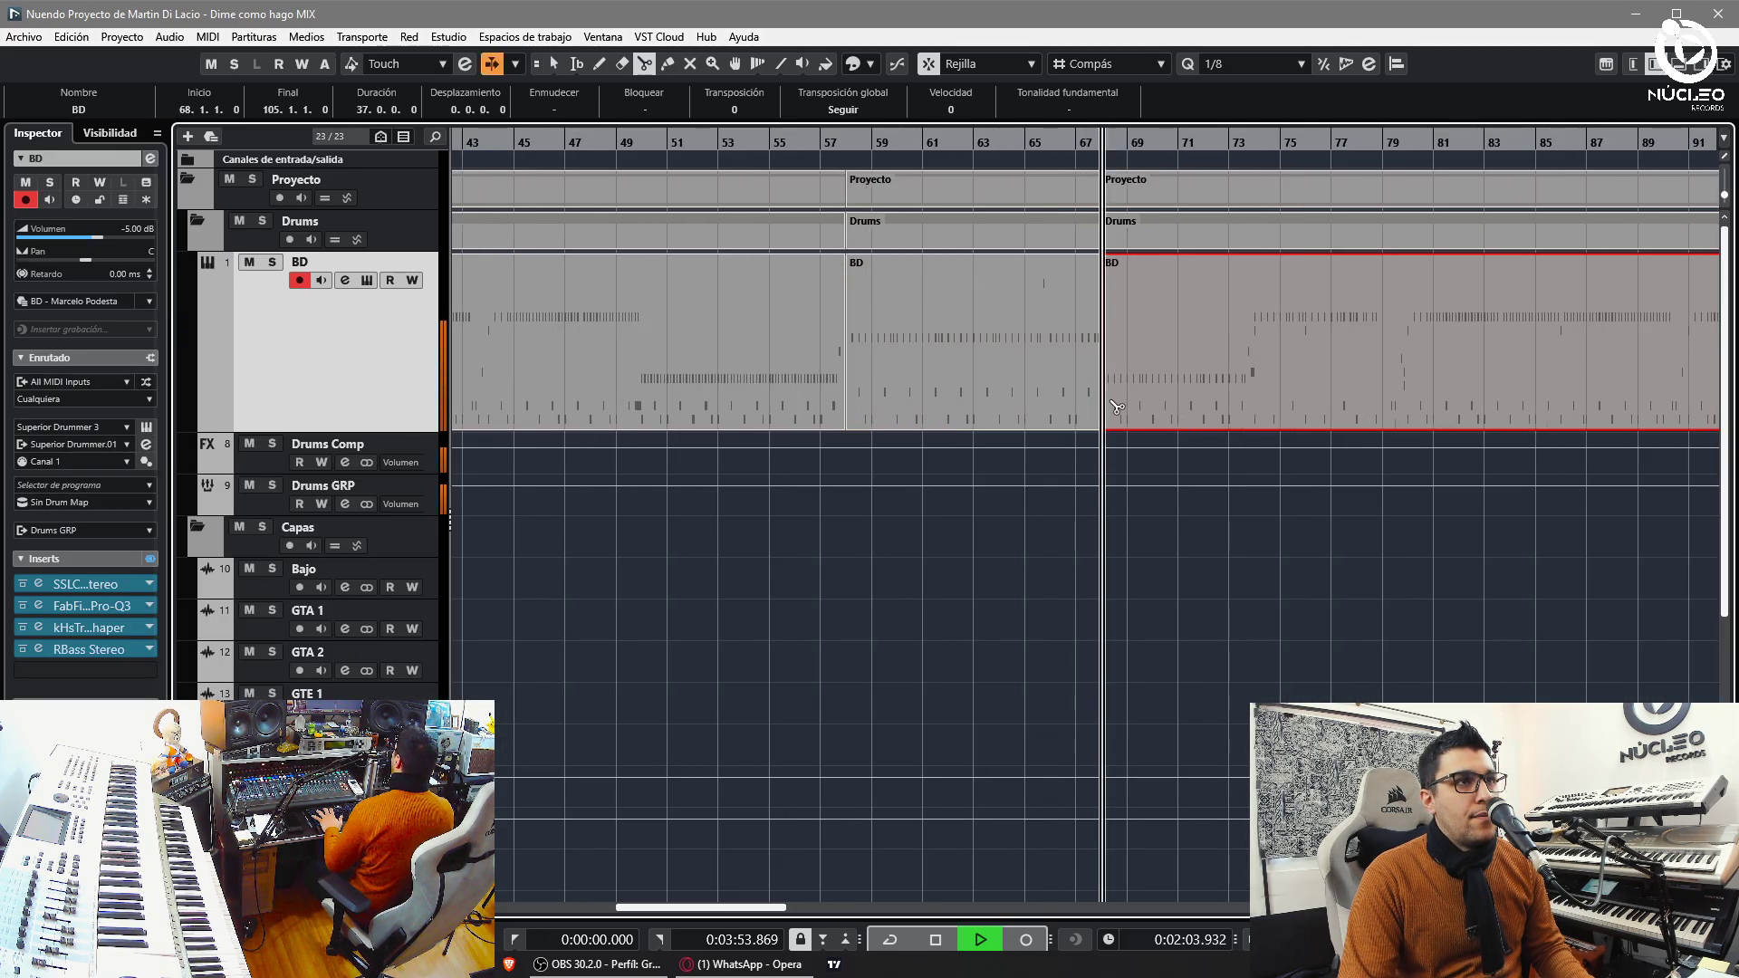
pyautogui.click(1253, 390)
pyautogui.press('1')
pyautogui.click(1233, 385)
pyautogui.press('Delete')
# - Move the remaining BD part so it starts at bar 68, closing the gap
pyautogui.moveTo(1372, 364); pyautogui.dragTo(1209, 375)
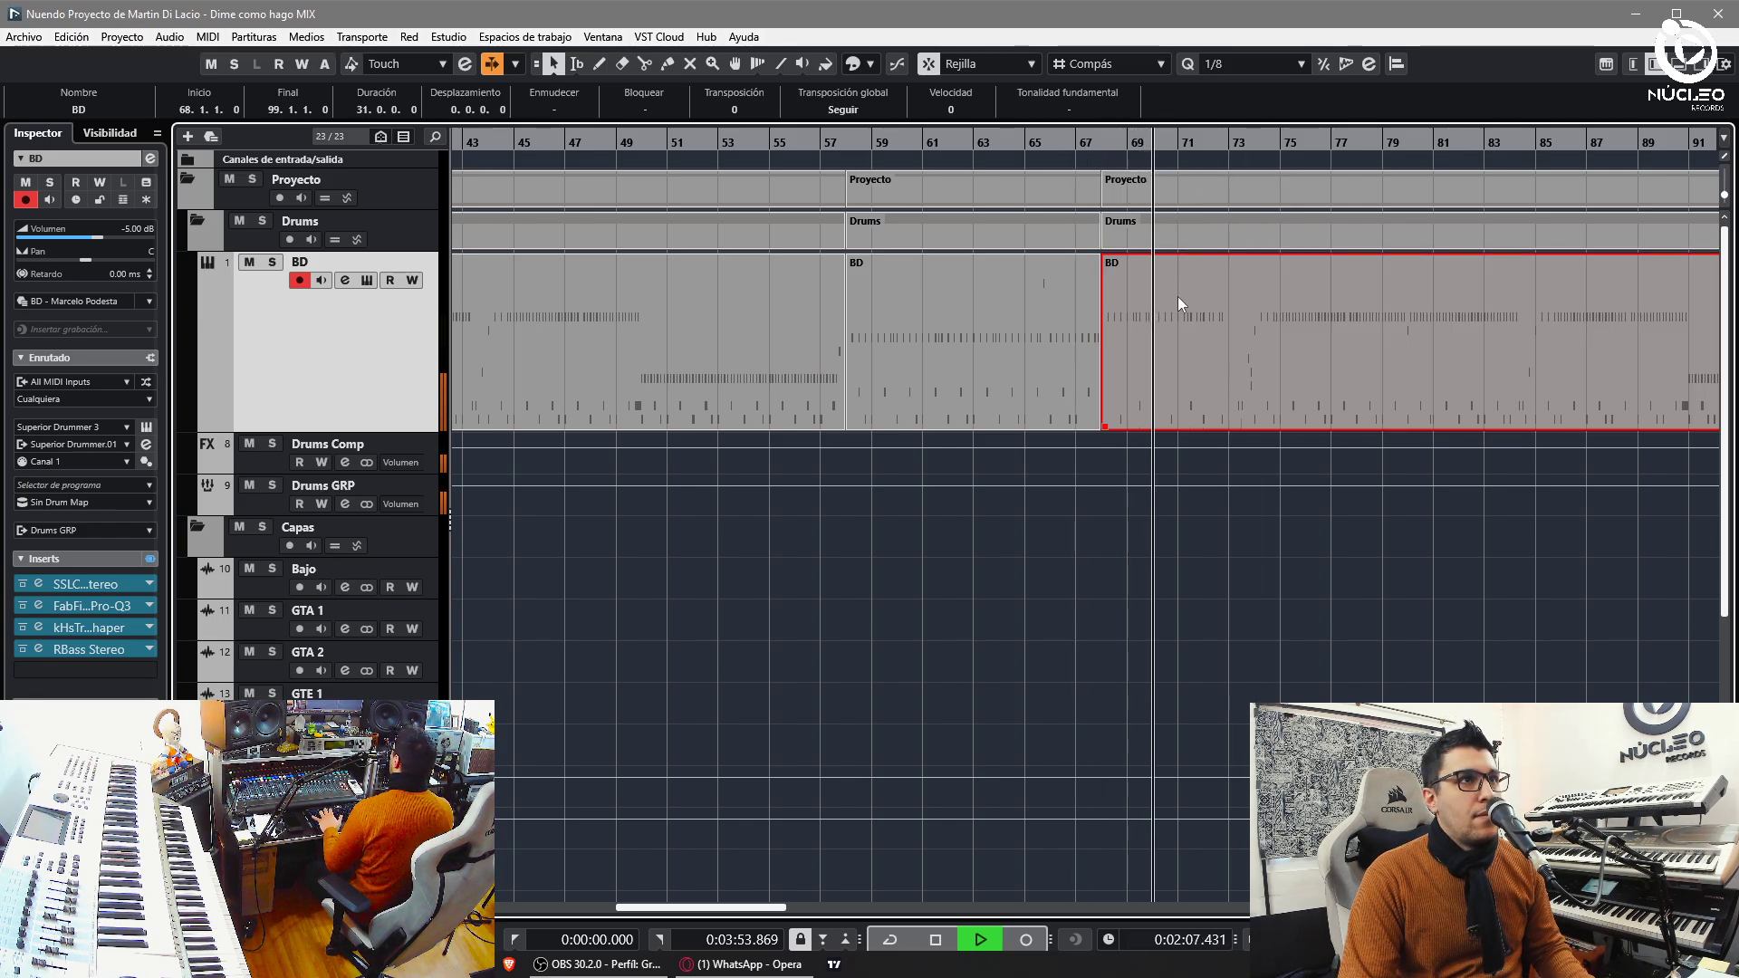
pyautogui.press('h')
pyautogui.press('h')
pyautogui.press('h')
pyautogui.press('h')
pyautogui.press('h')
pyautogui.press('h')
pyautogui.press('h')
pyautogui.press('g')
pyautogui.press('g')
pyautogui.press('g')
pyautogui.press('g')
pyautogui.press('g')
pyautogui.press('g')
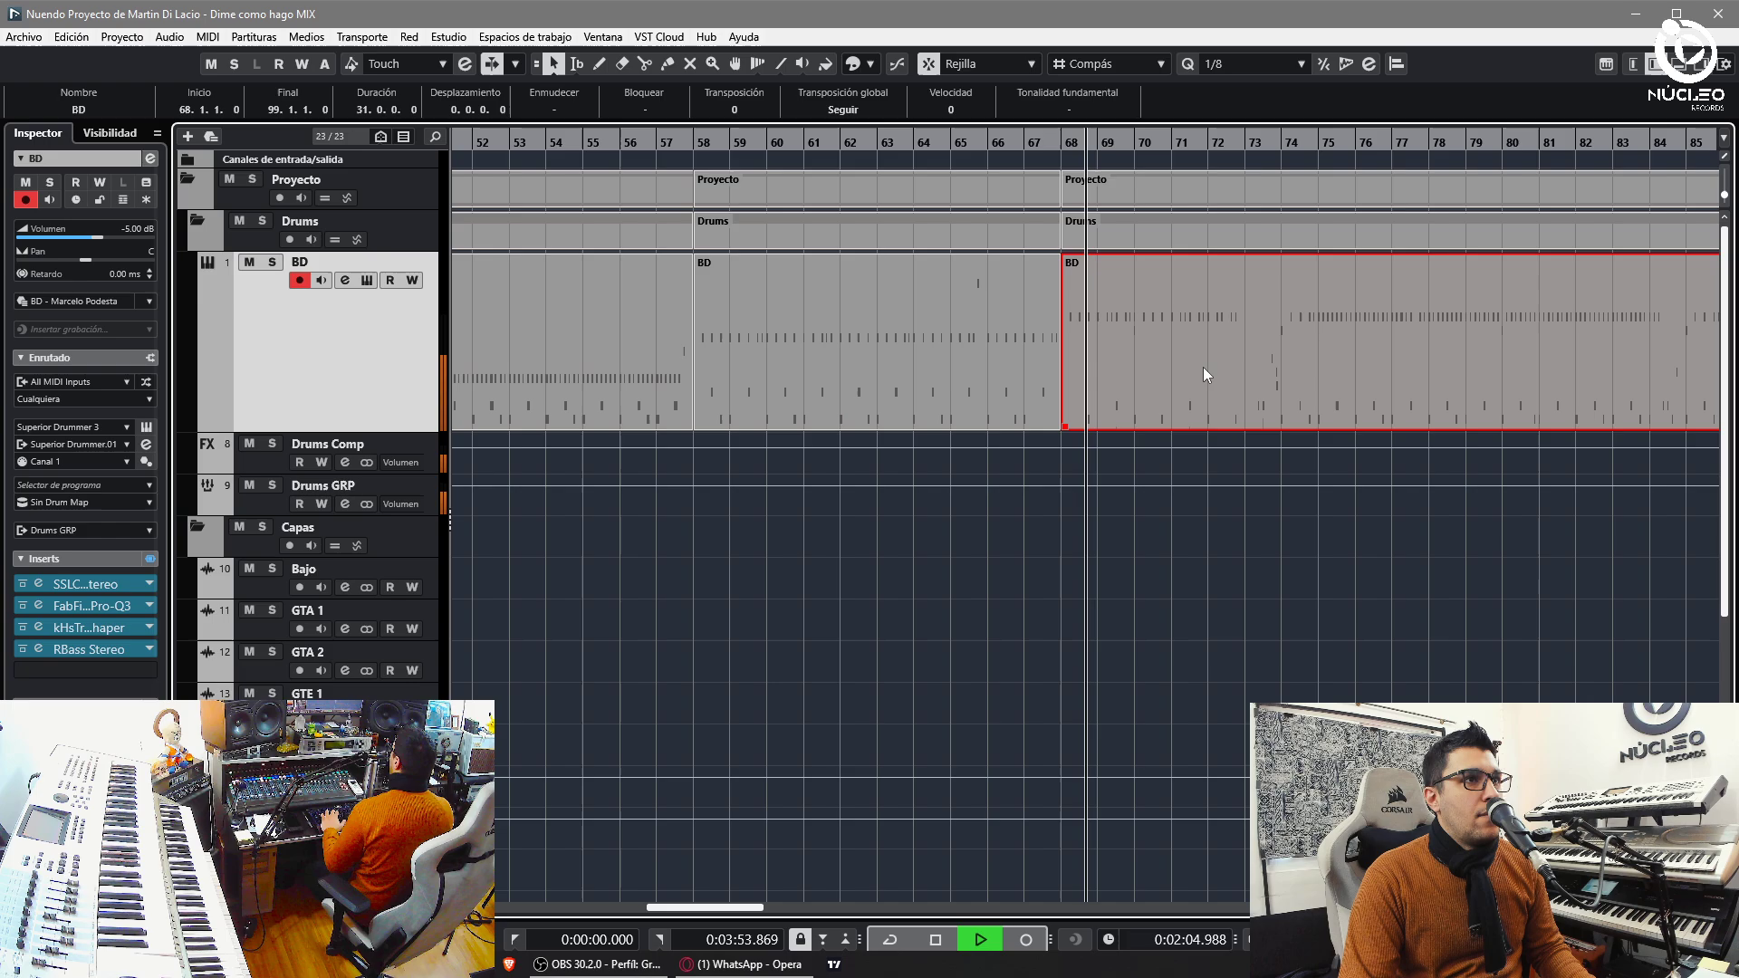
# - Split the BD part that starts at bar 58 at bar 66 and delete the section from bar 66 to 68
pyautogui.click(983, 152)
pyautogui.press('h')
pyautogui.press('h')
pyautogui.press('3')
pyautogui.click(1134, 382)
pyautogui.press('1')
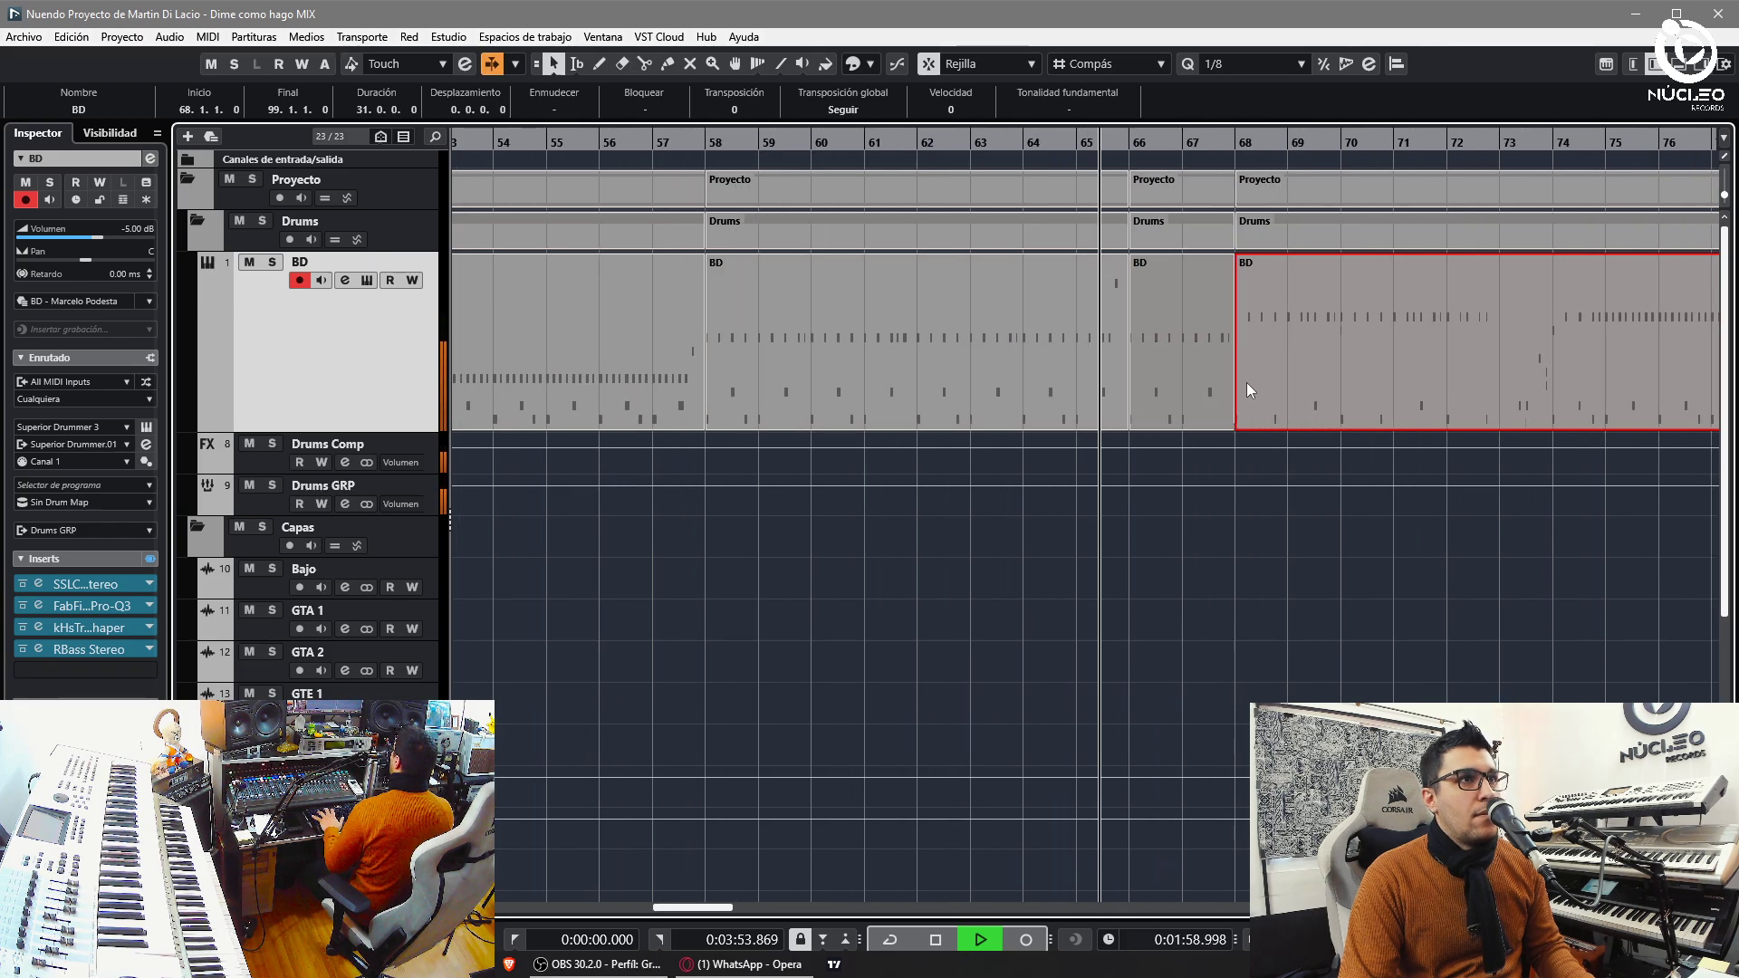
pyautogui.click(1200, 382)
pyautogui.press('Delete')
# - Move the following BD part so it starts at bar 66 and play through the transition
pyautogui.moveTo(1354, 380); pyautogui.dragTo(1246, 388)
pyautogui.press('h')
pyautogui.press('h')
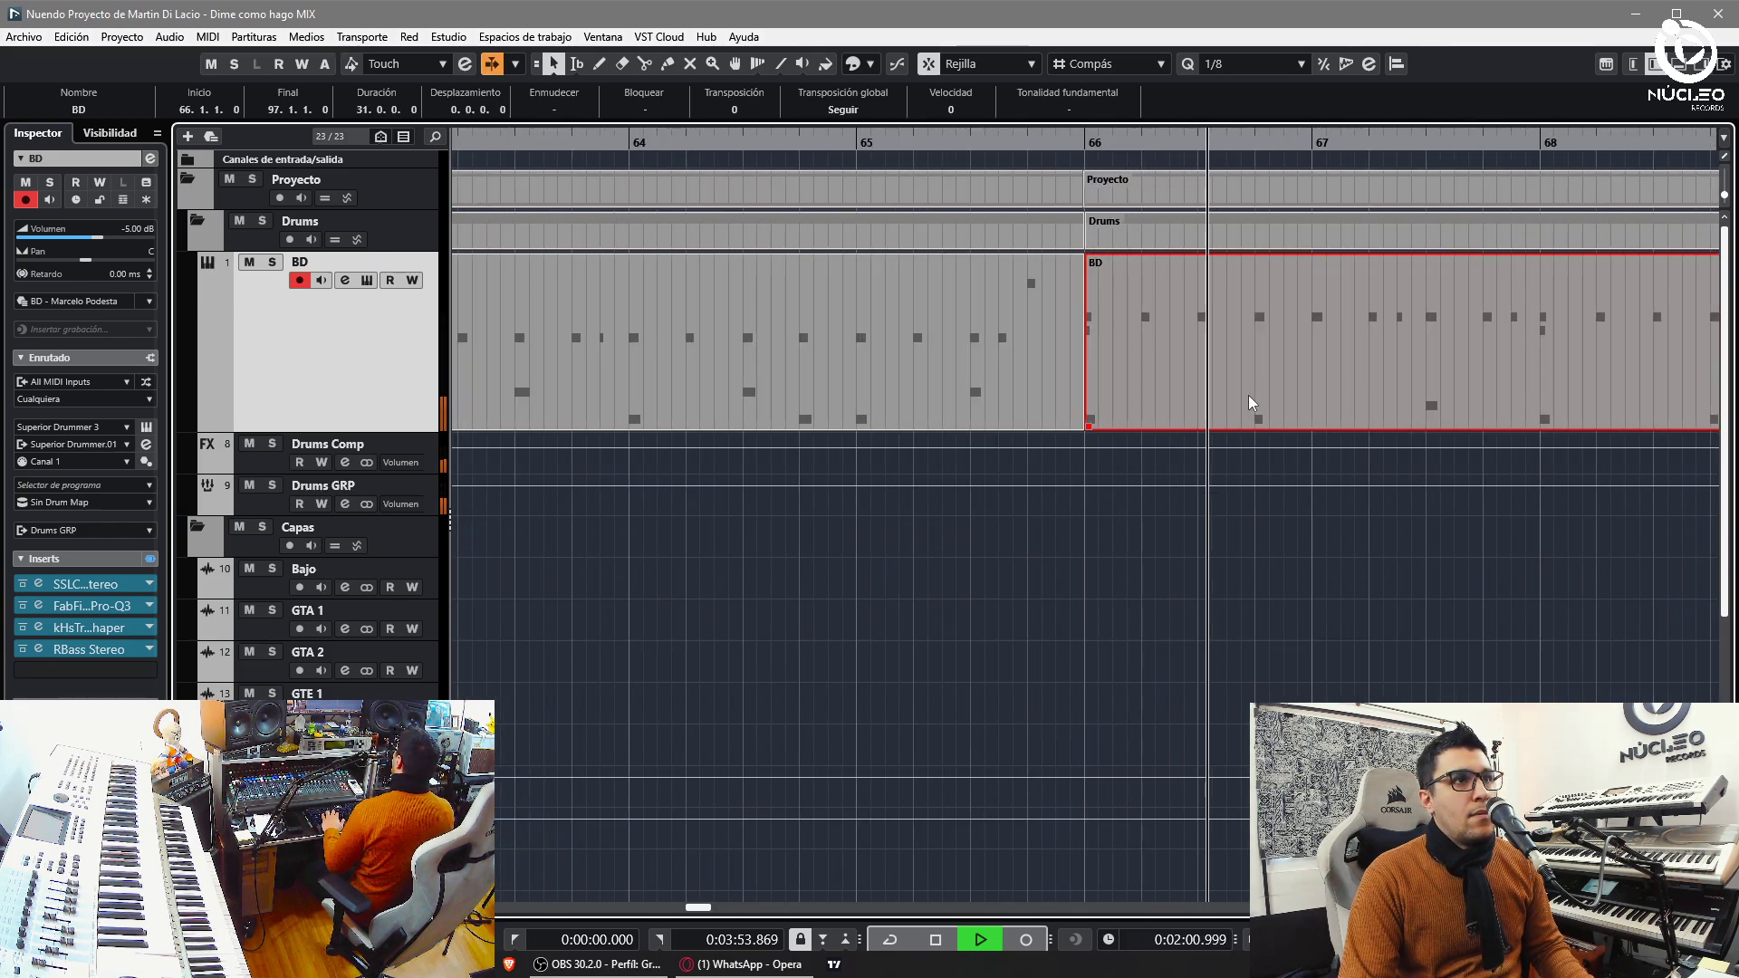
pyautogui.press('g')
pyautogui.press('g')
pyautogui.press('g')
pyautogui.press('g')
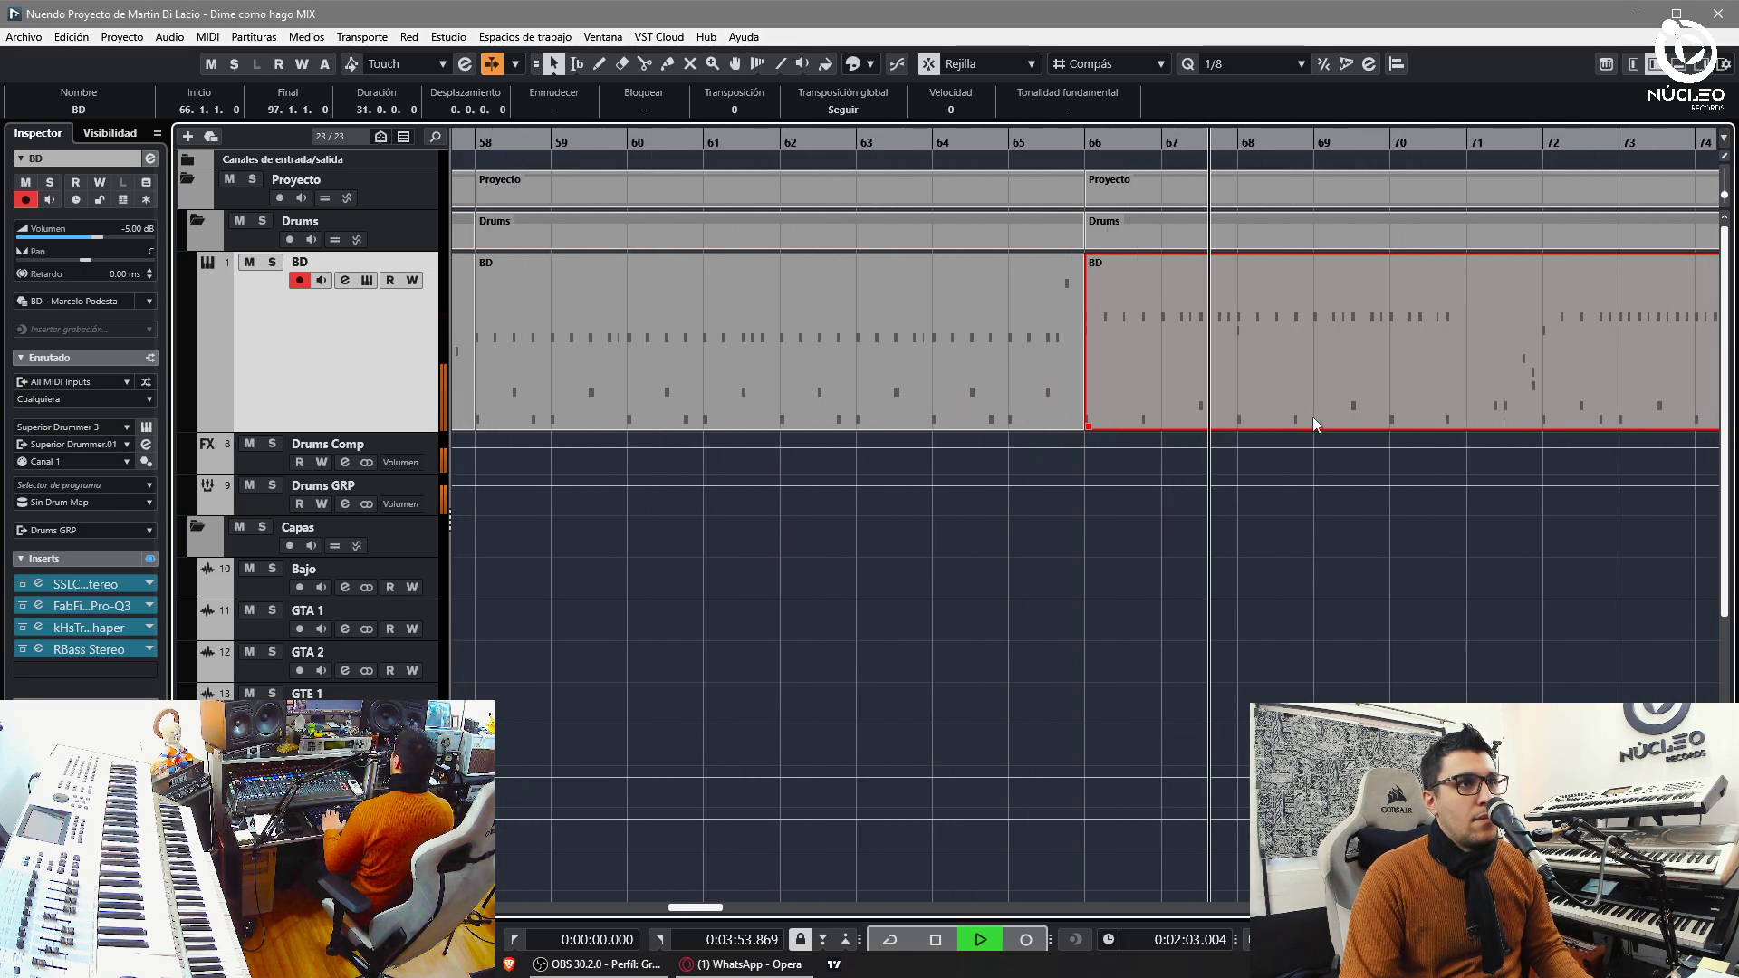
pyautogui.press('h')
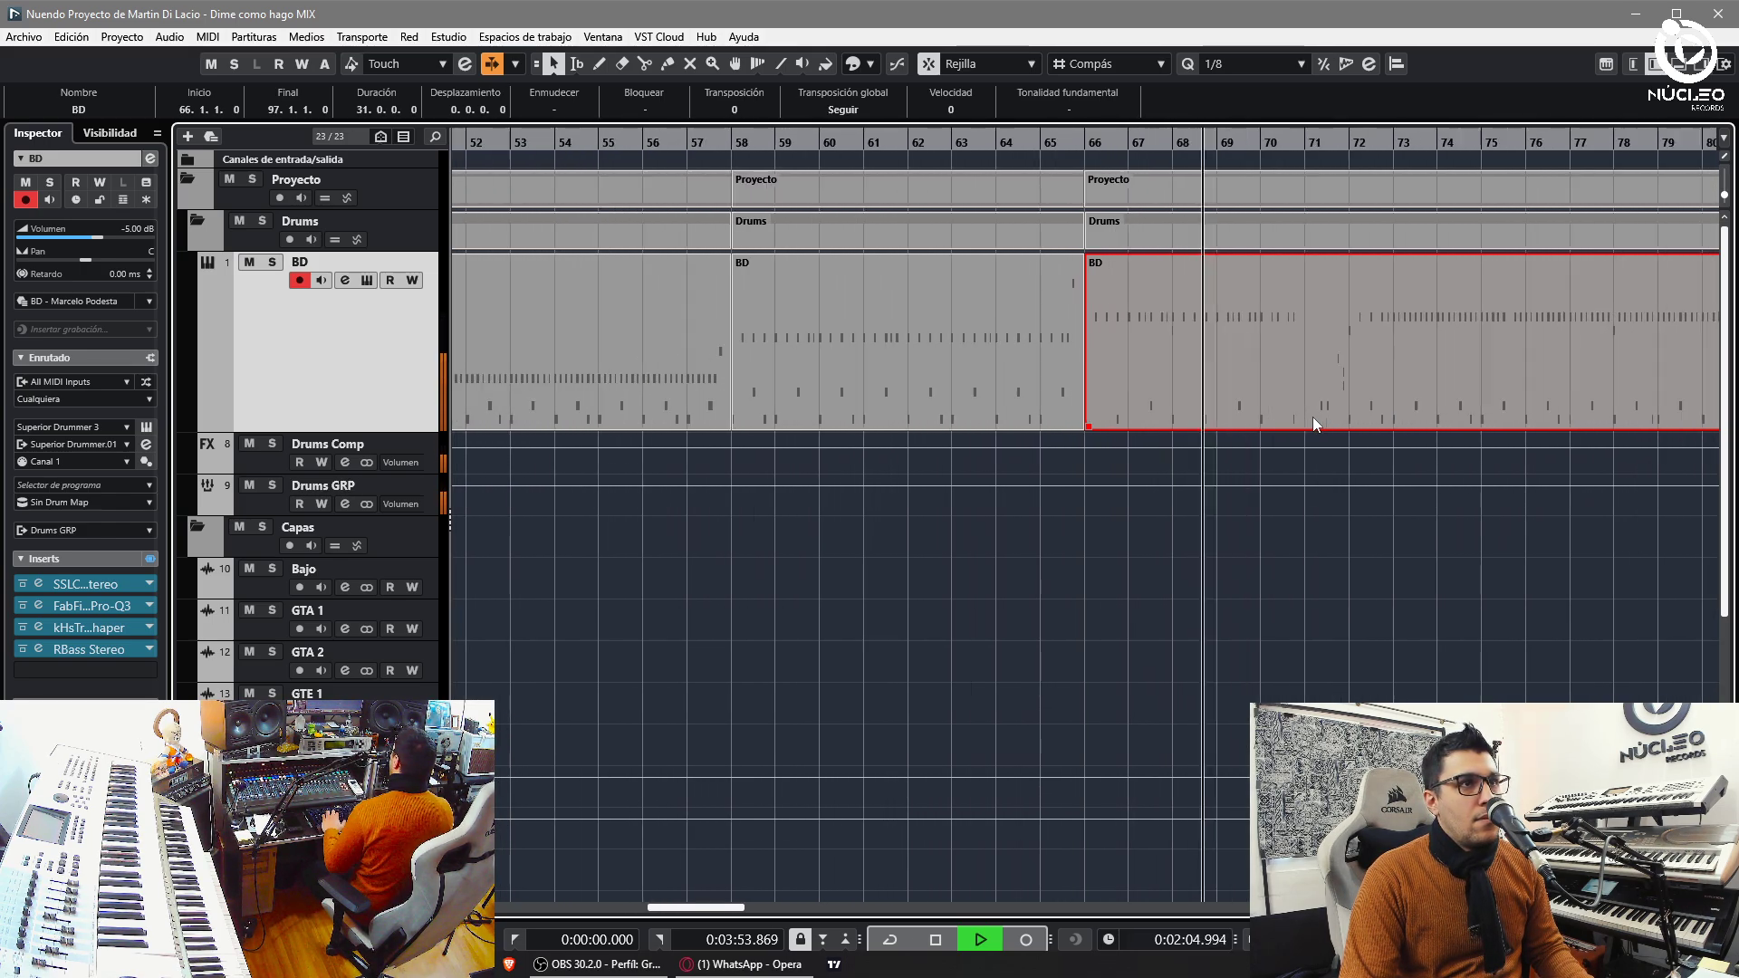
# - Play the BD part that starts at bar 66 and examine its pattern up to about bar 79
pyautogui.press('3')
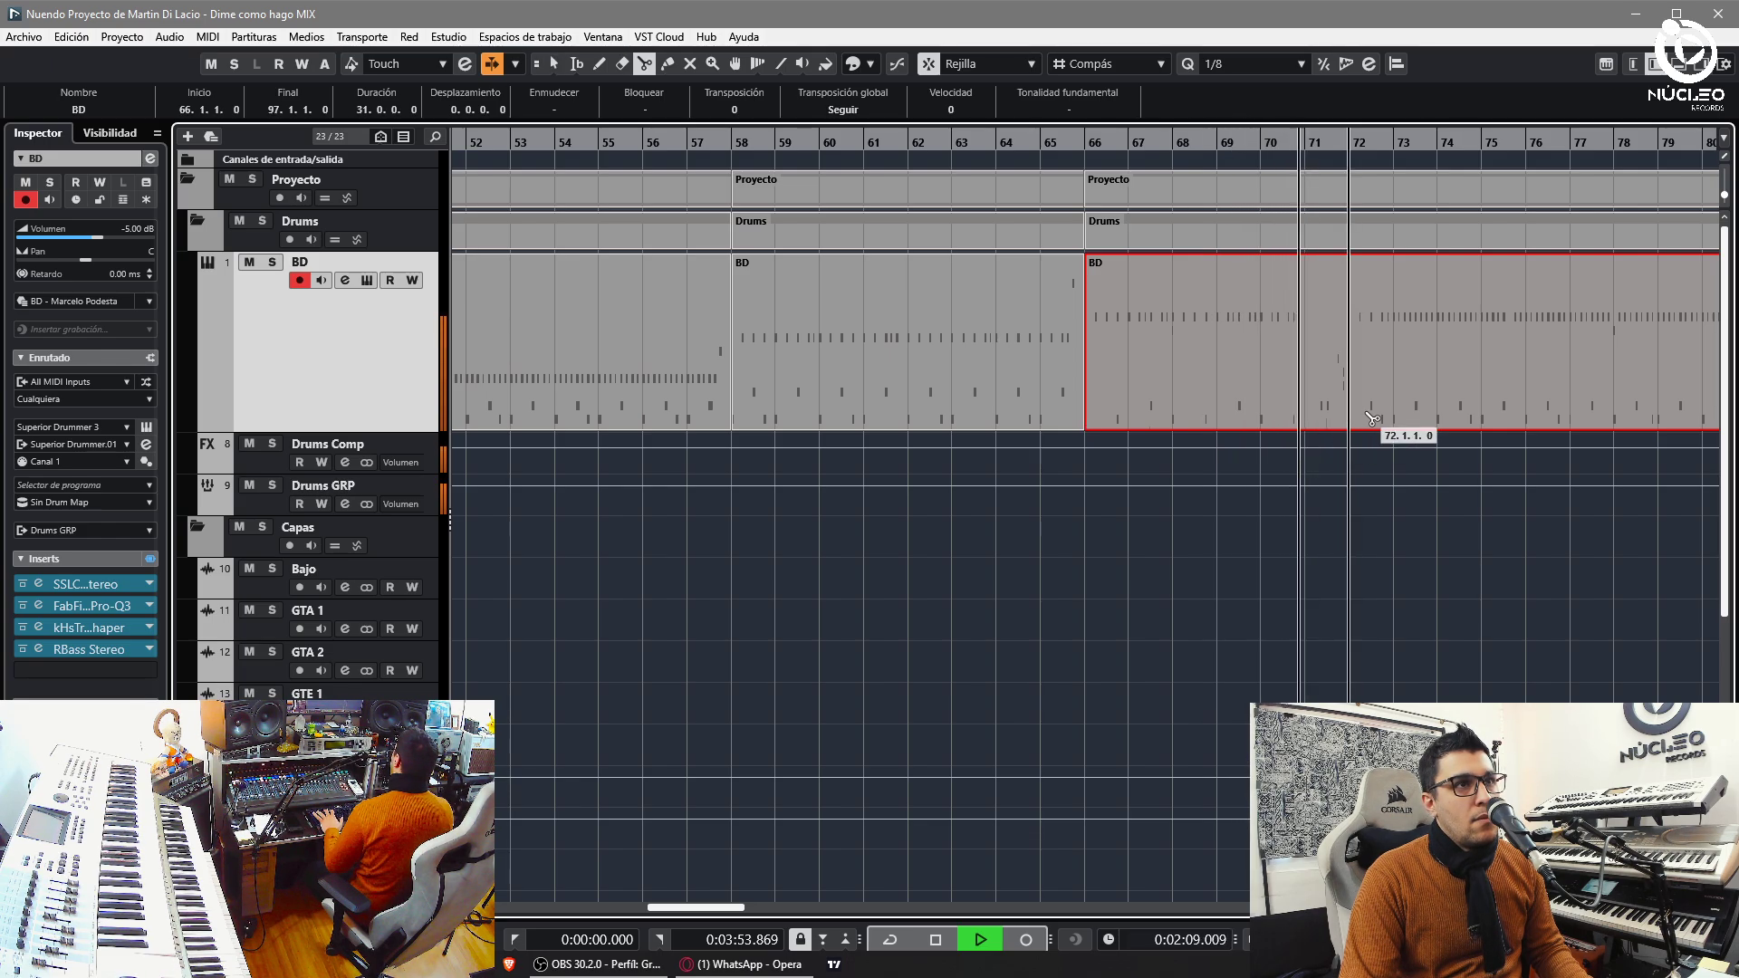
pyautogui.press('h')
pyautogui.press('h')
pyautogui.press('g')
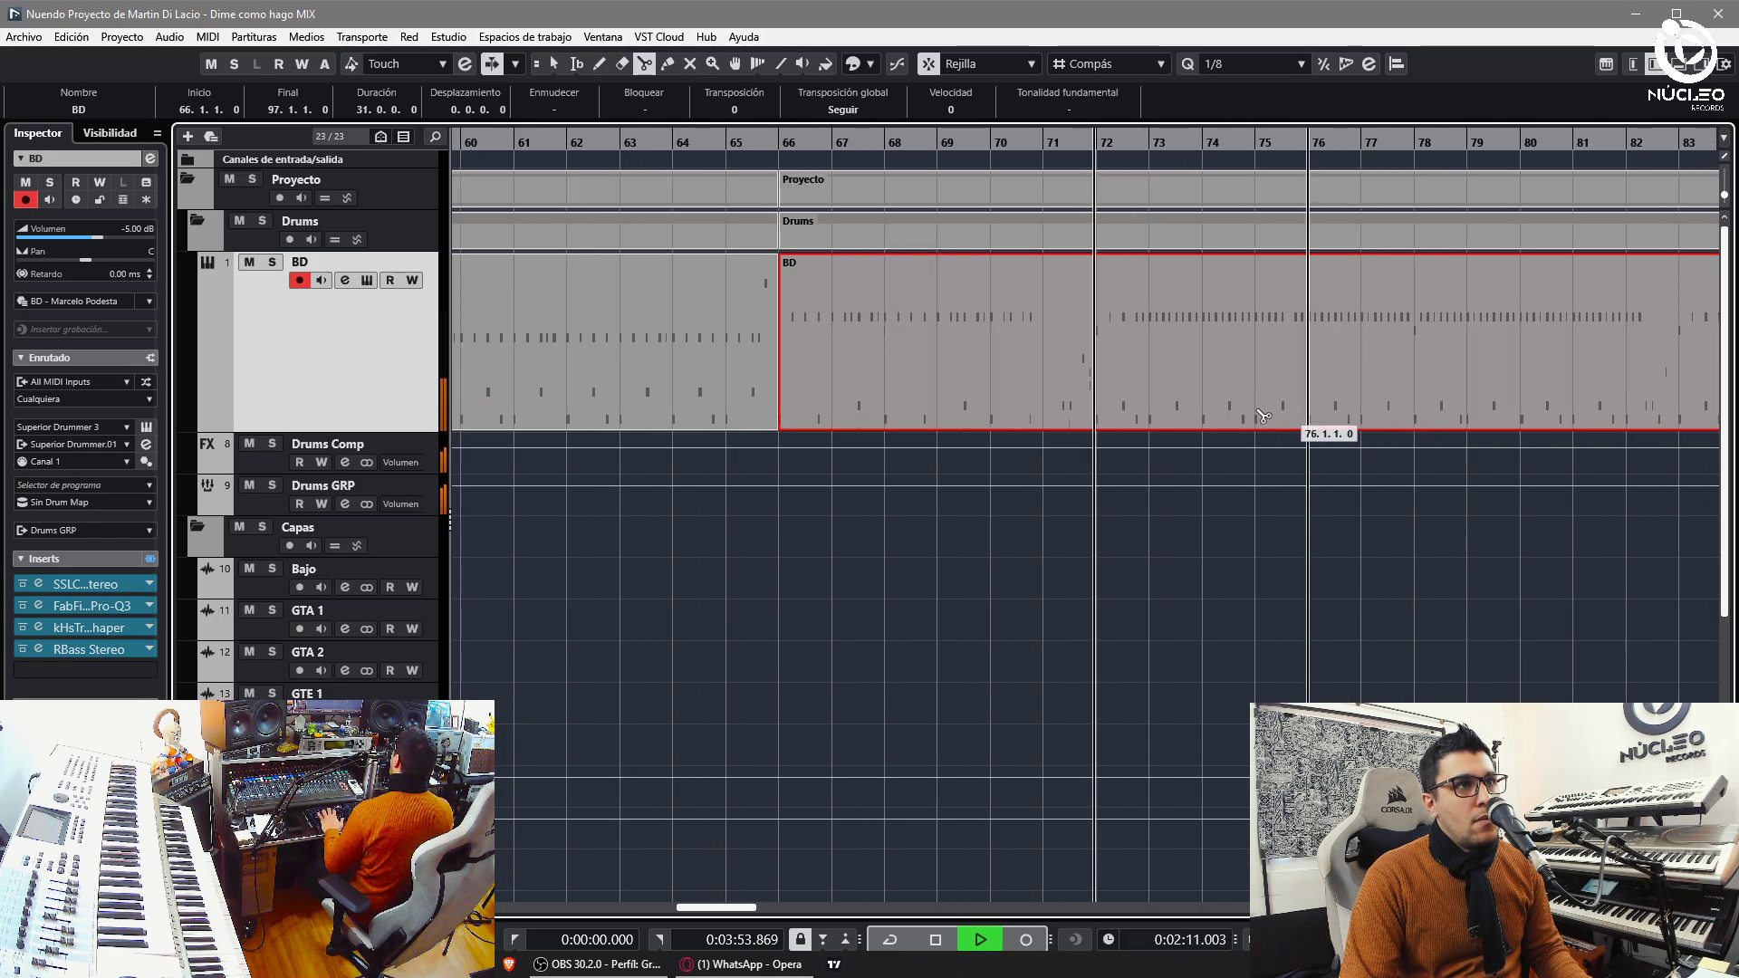
pyautogui.press('1')
pyautogui.press('g')
pyautogui.press('g')
pyautogui.press('g')
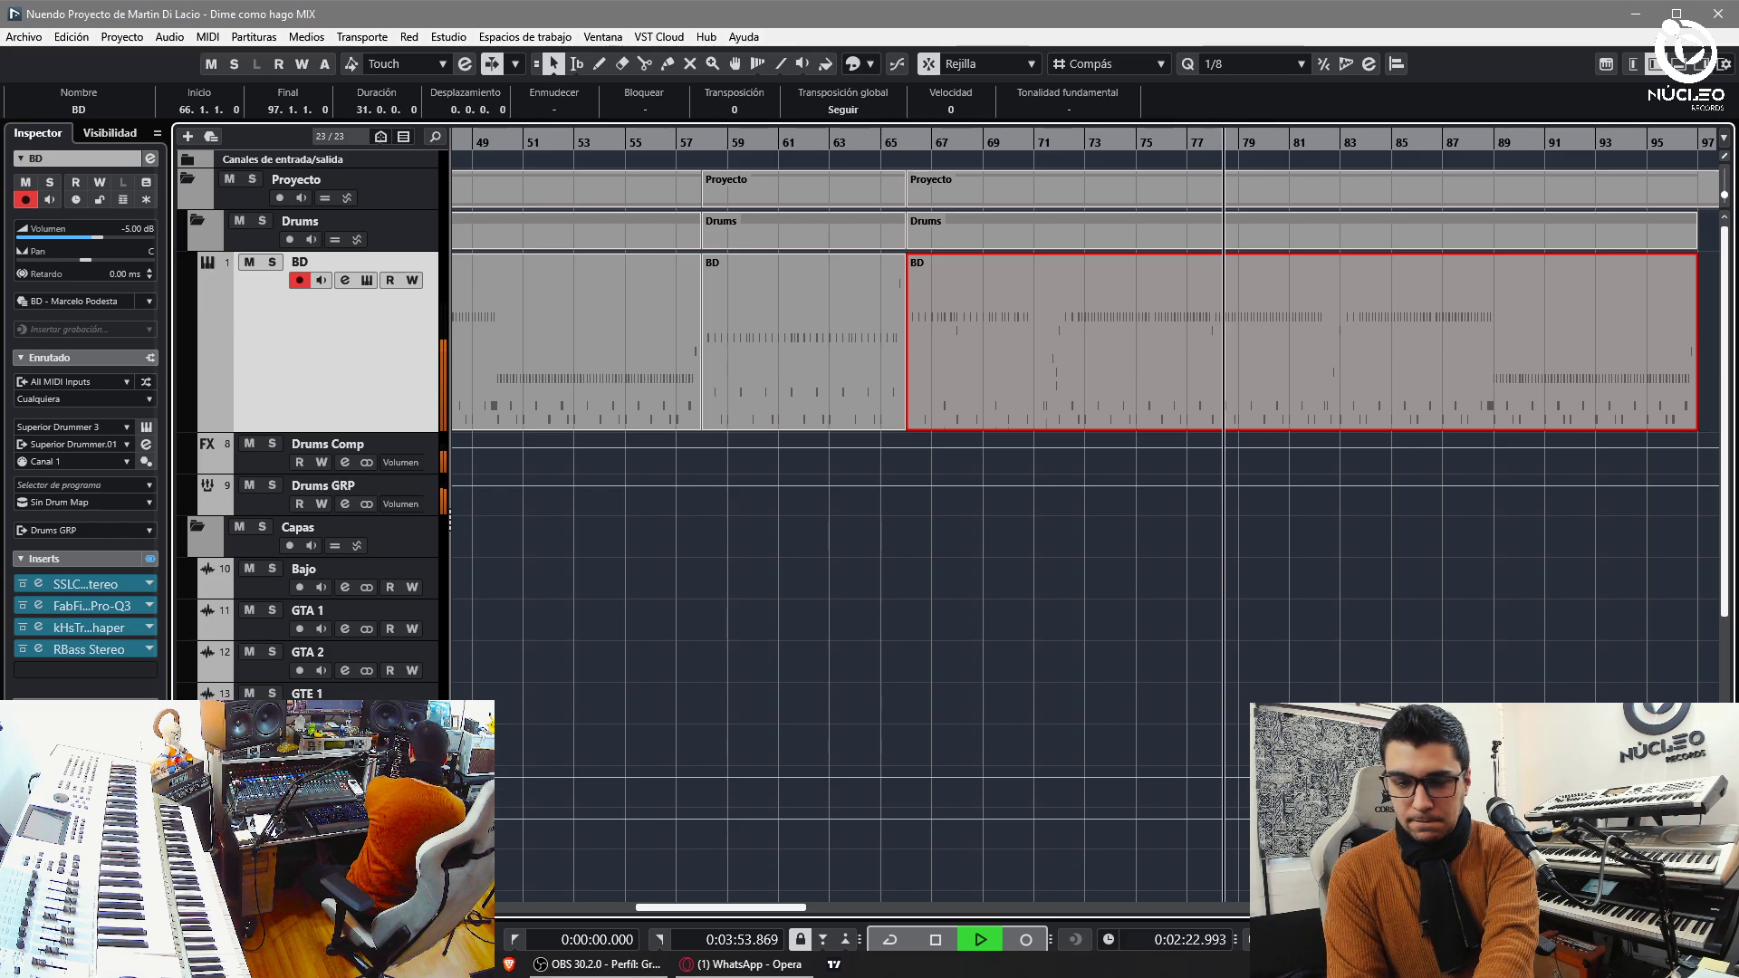
pyautogui.click(1235, 582)
pyautogui.press('h')
pyautogui.press('h')
pyautogui.press('h')
pyautogui.press('h')
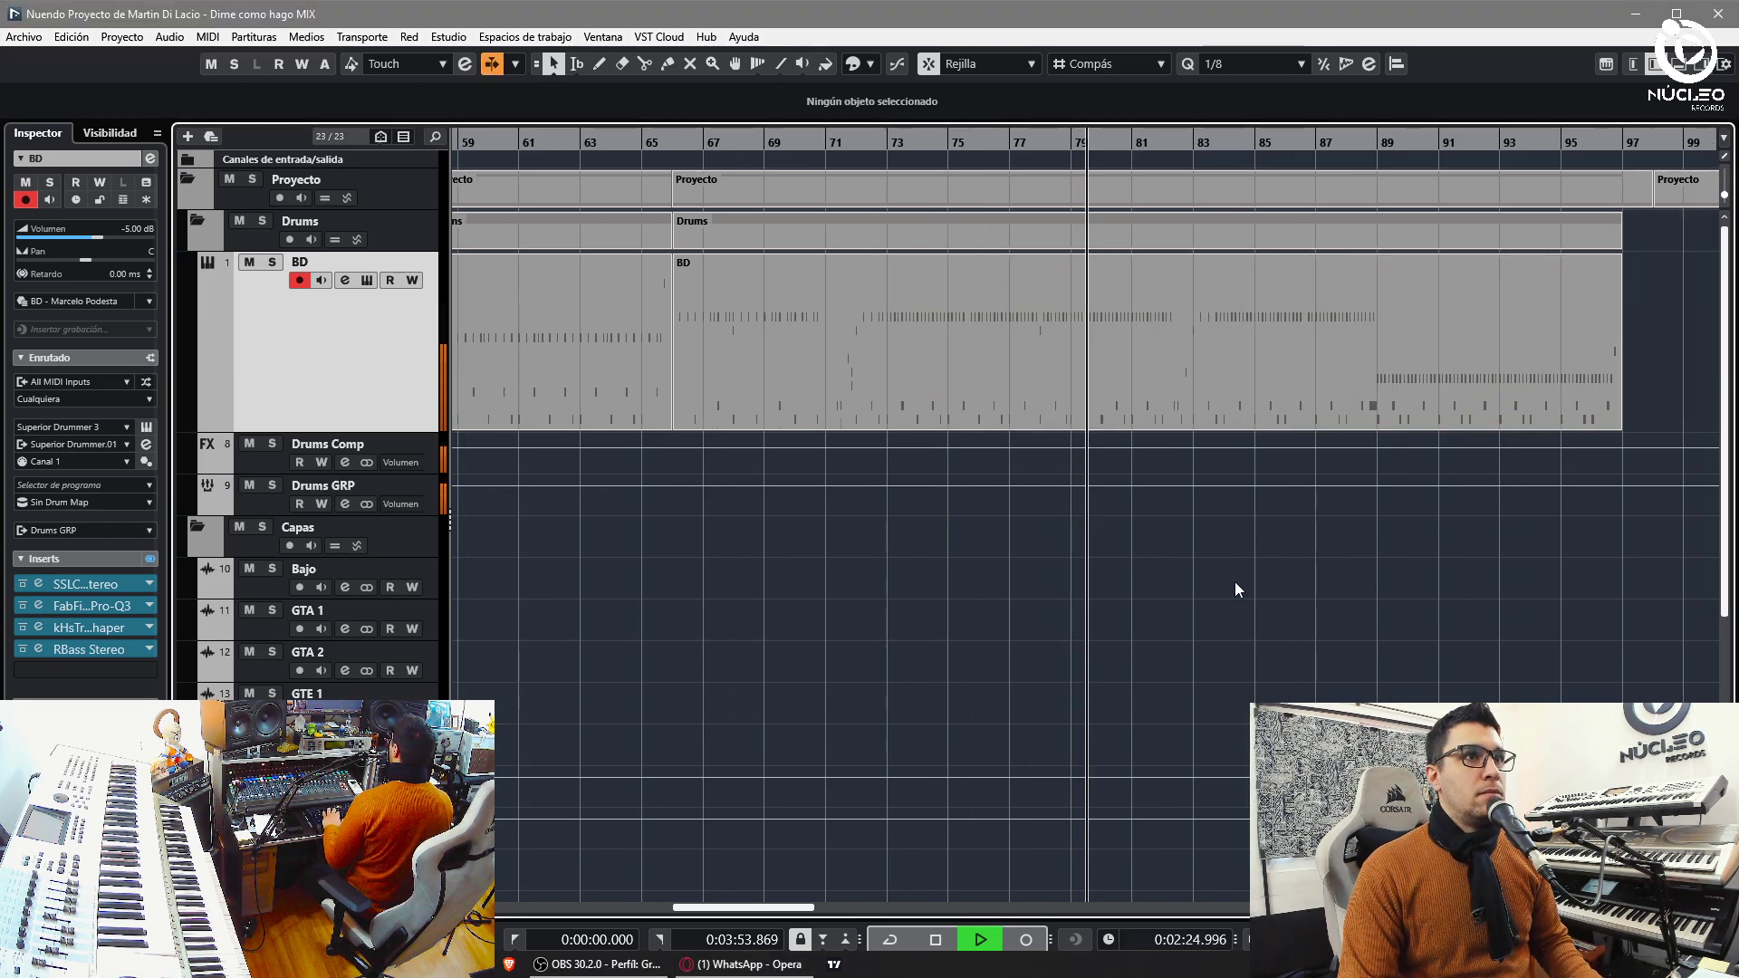
# - Examine the BD part's notes from about bar 79 to bar 89 during playback
pyautogui.press('h')
pyautogui.press('h')
pyautogui.press('h')
pyautogui.press('g')
pyautogui.press('g')
pyautogui.press('g')
pyautogui.press('g')
pyautogui.press('g')
pyautogui.press('h')
pyautogui.press('h')
pyautogui.press('h')
pyautogui.press('h')
pyautogui.press('h')
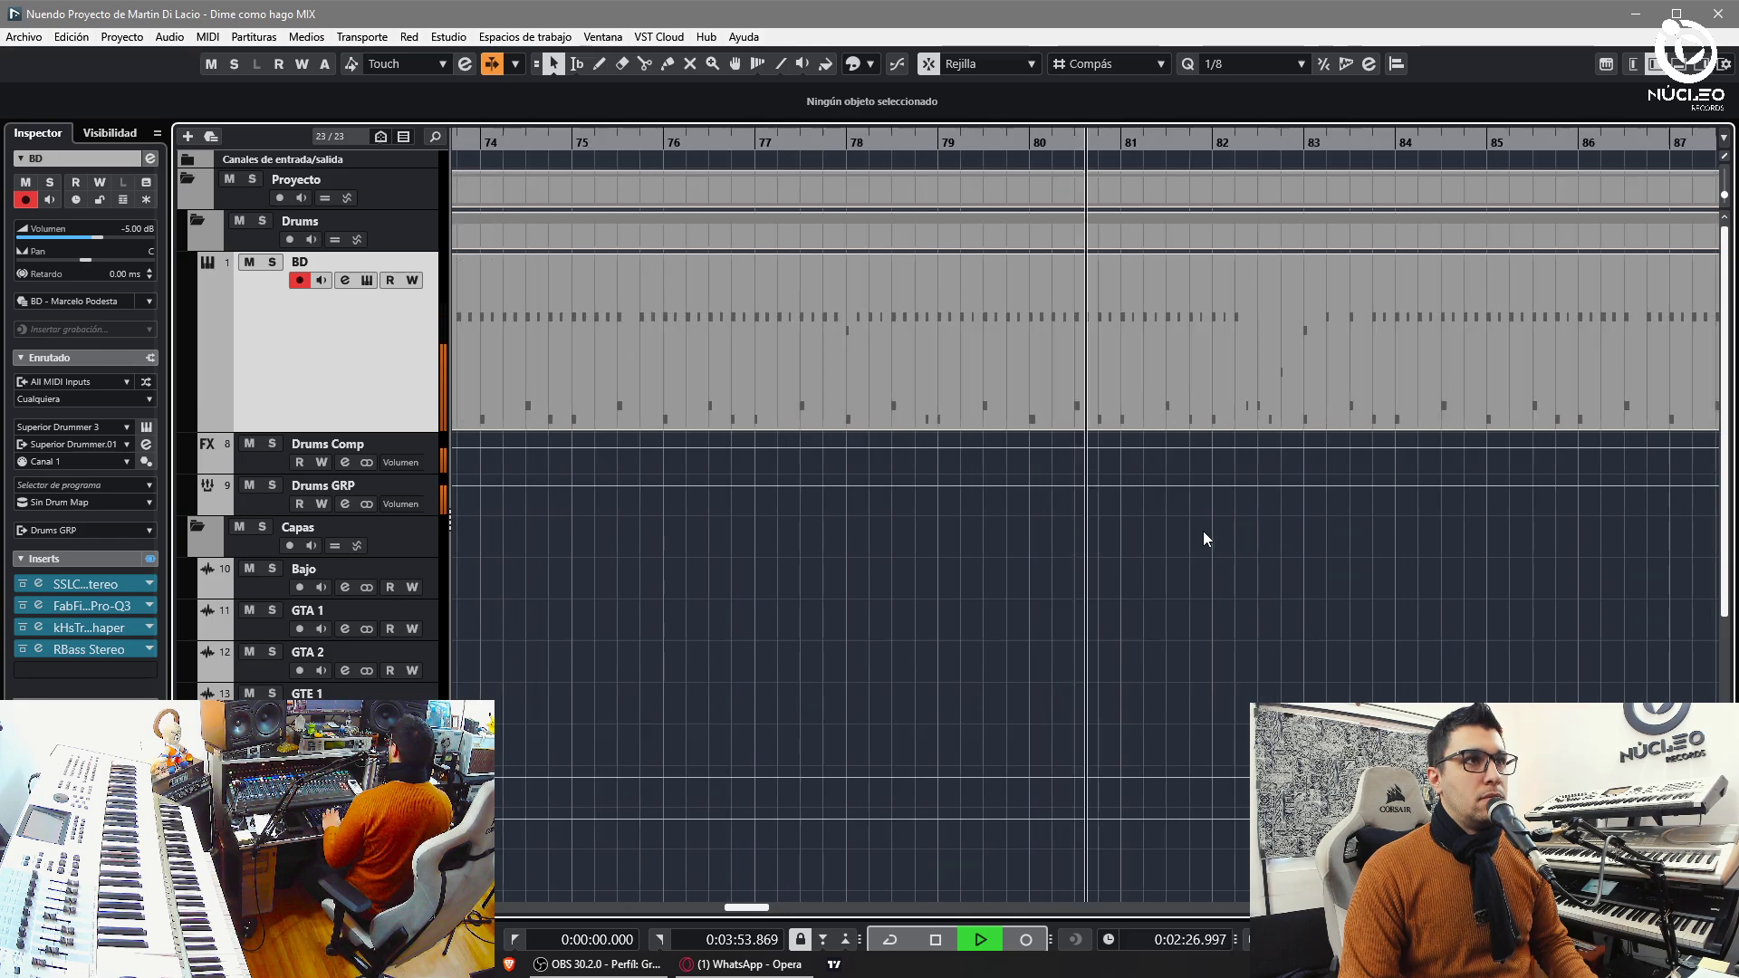
pyautogui.press('g')
pyautogui.press('g')
pyautogui.press('g')
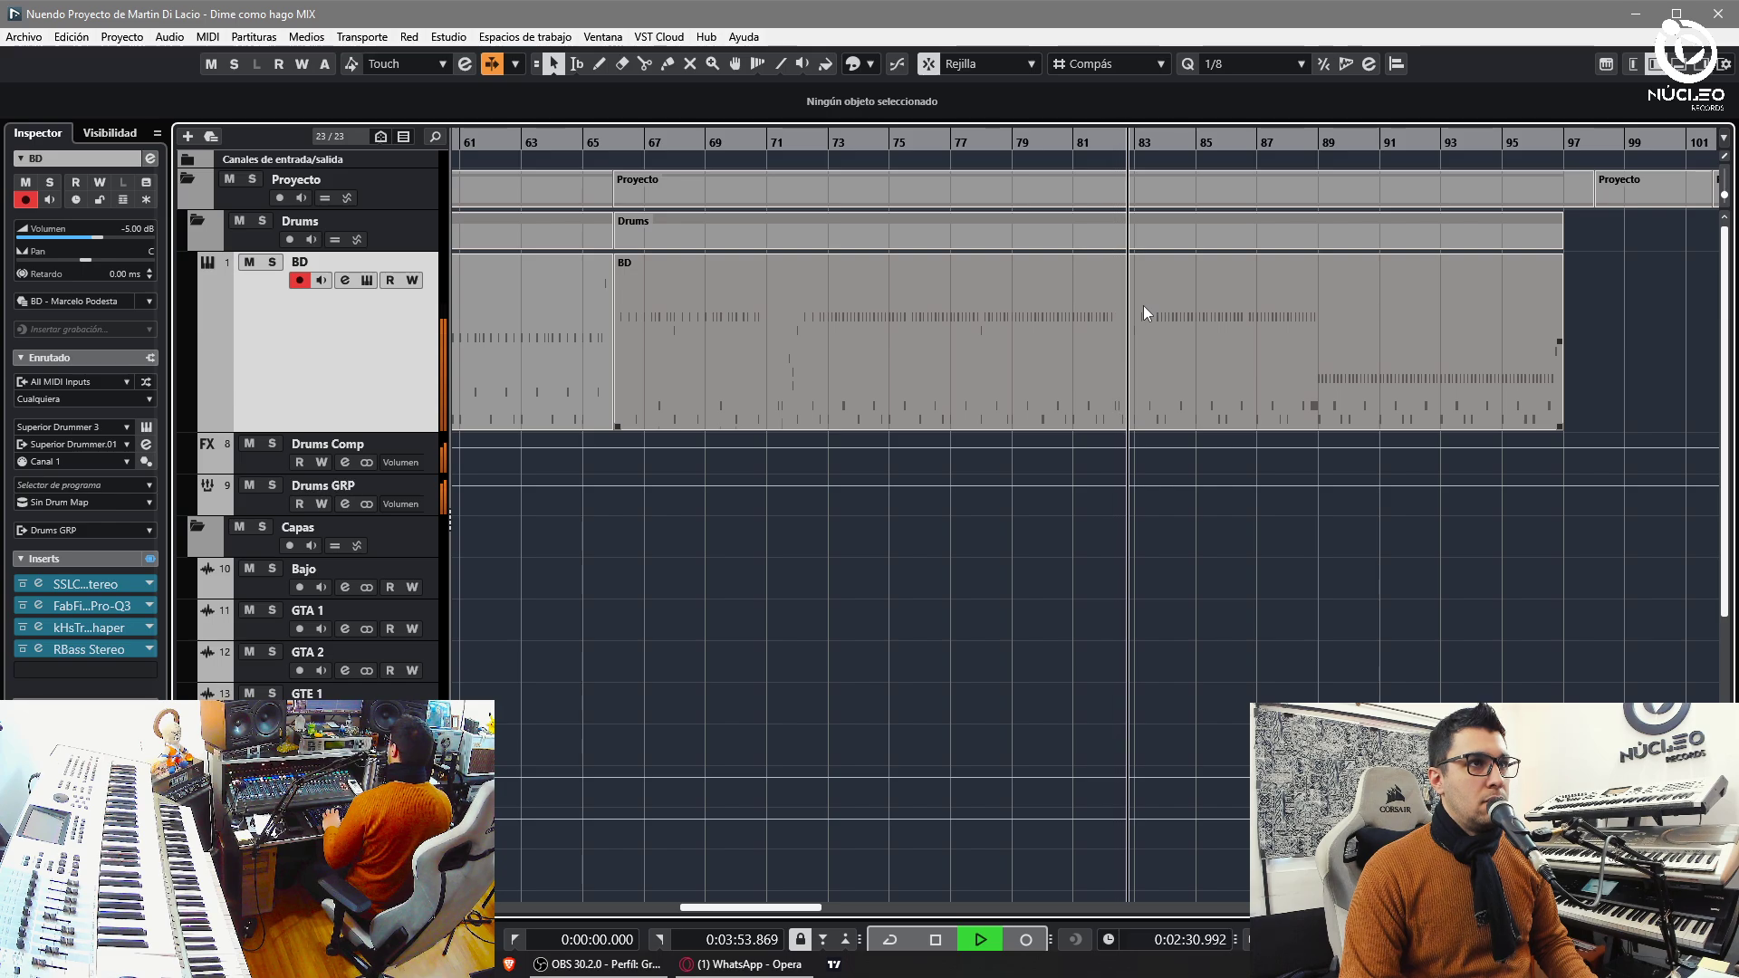
pyautogui.press('h')
pyautogui.press('h')
pyautogui.press('g')
pyautogui.press('g')
pyautogui.press('g')
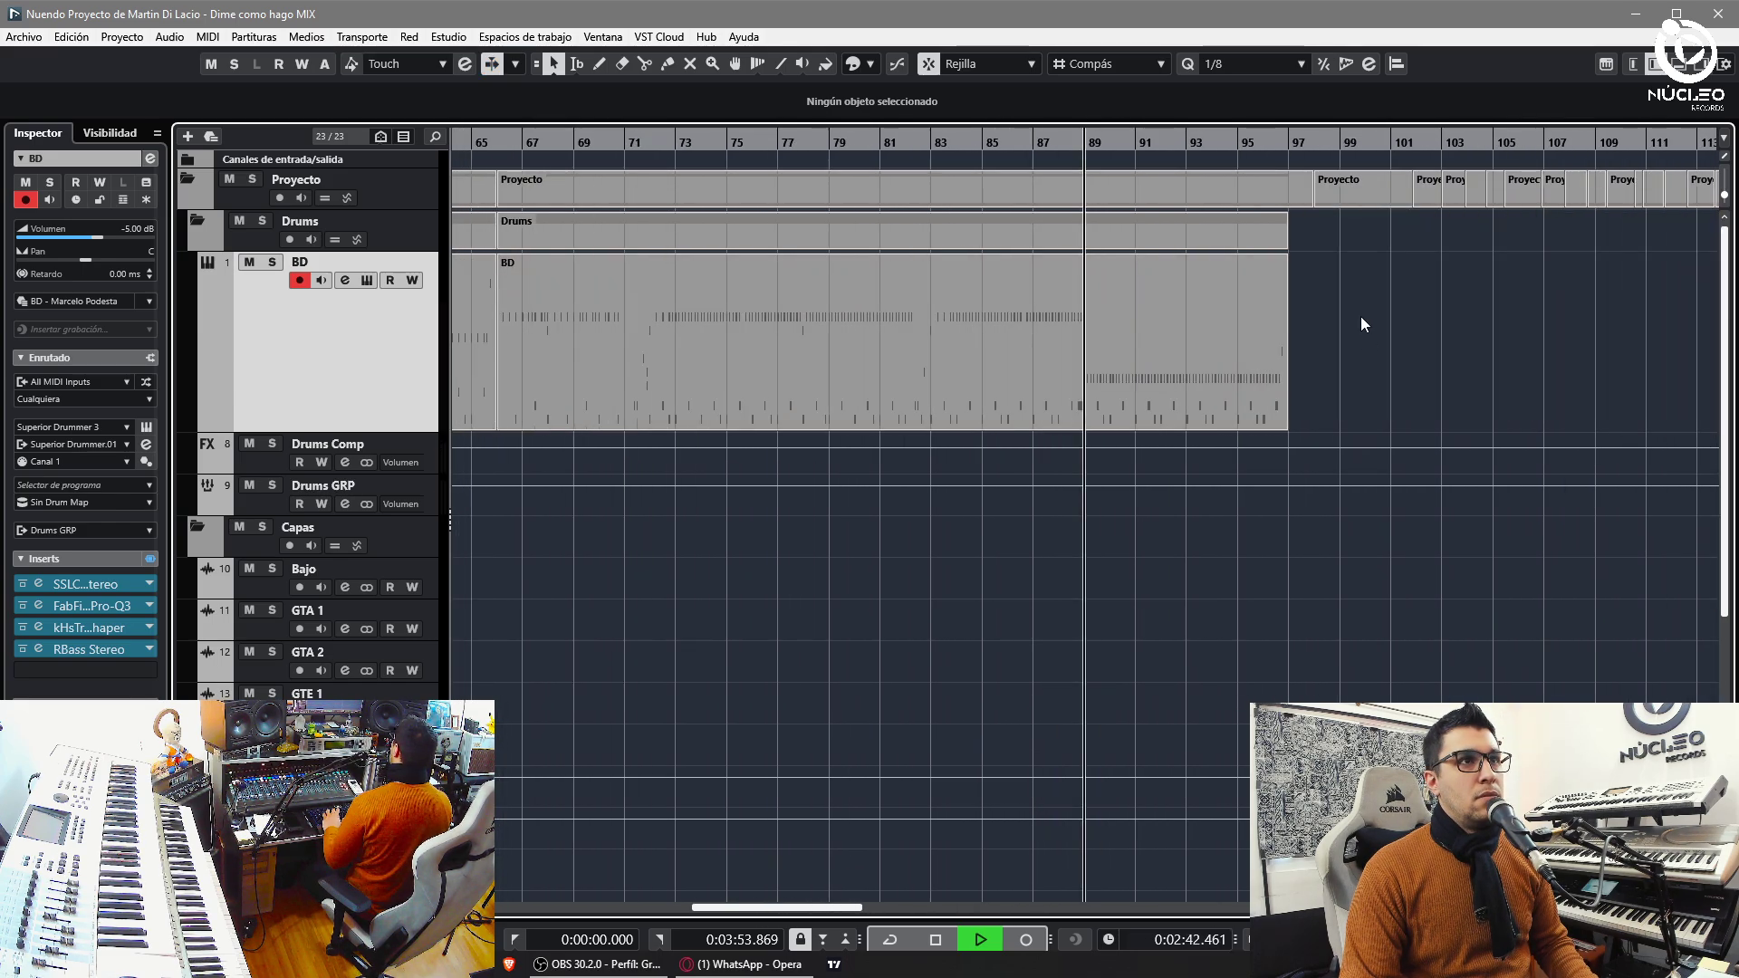
# - Split the BD part at bar 89, delete the section after the cut, and select the part from bar 66
pyautogui.press('h')
pyautogui.press('h')
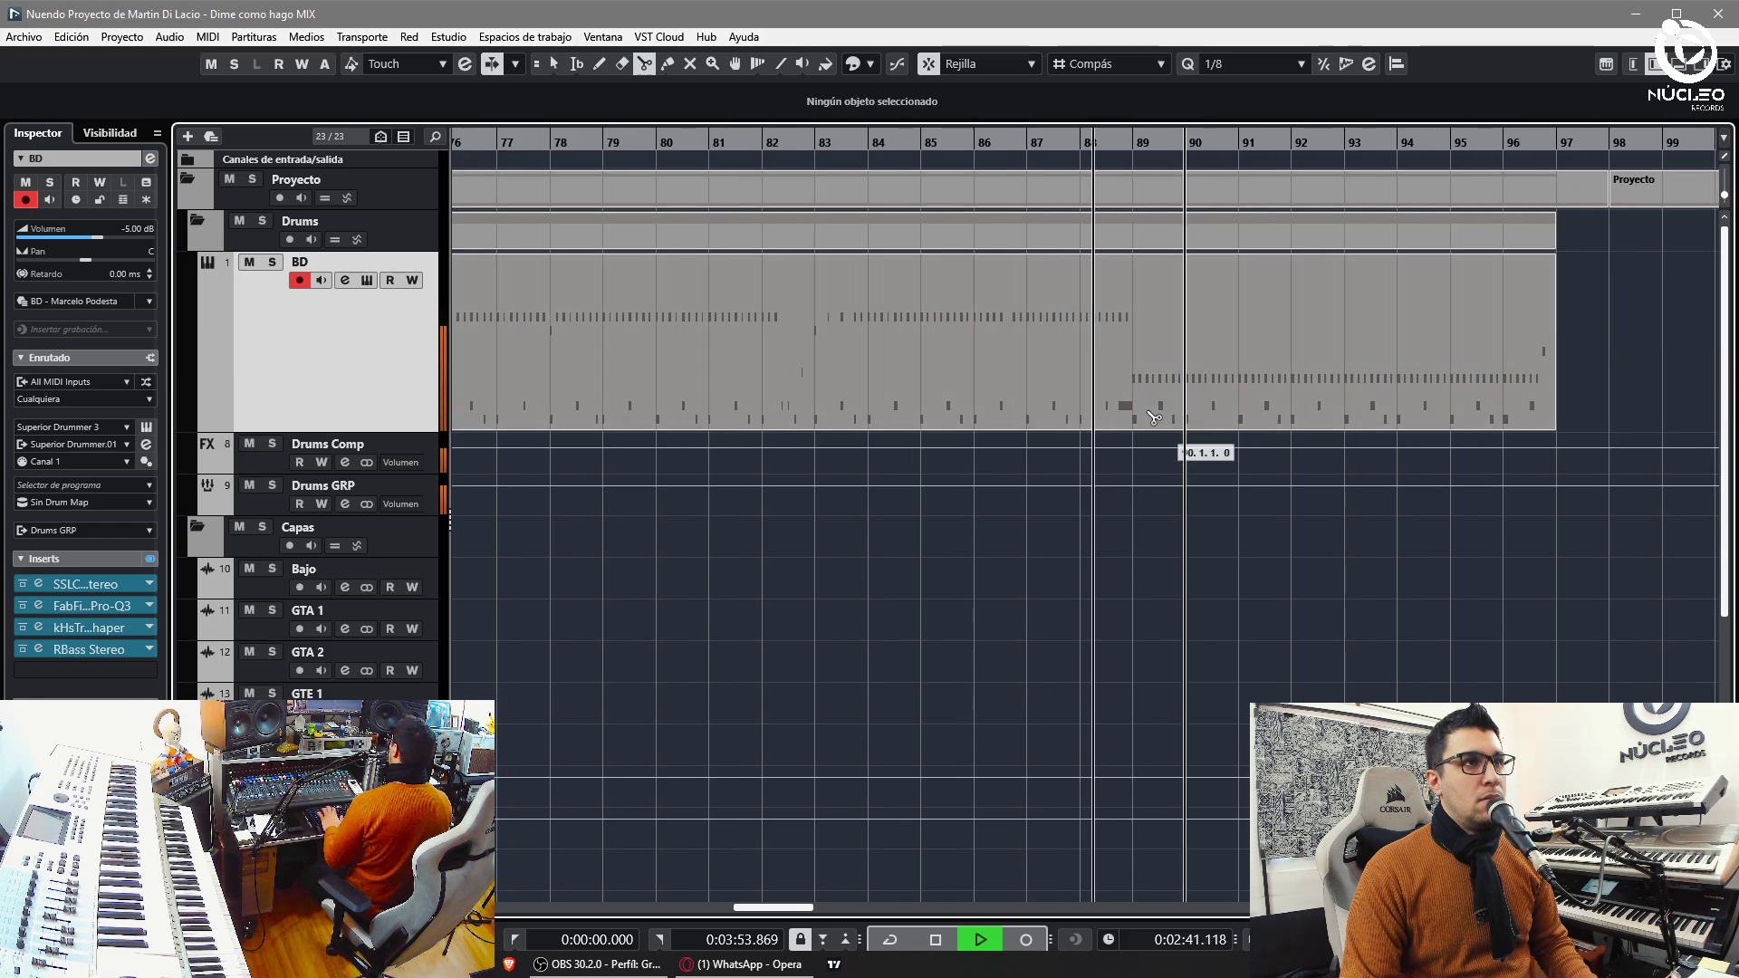
pyautogui.click(1219, 368)
pyautogui.click(862, 373)
pyautogui.press('g')
pyautogui.press('g')
pyautogui.press('g')
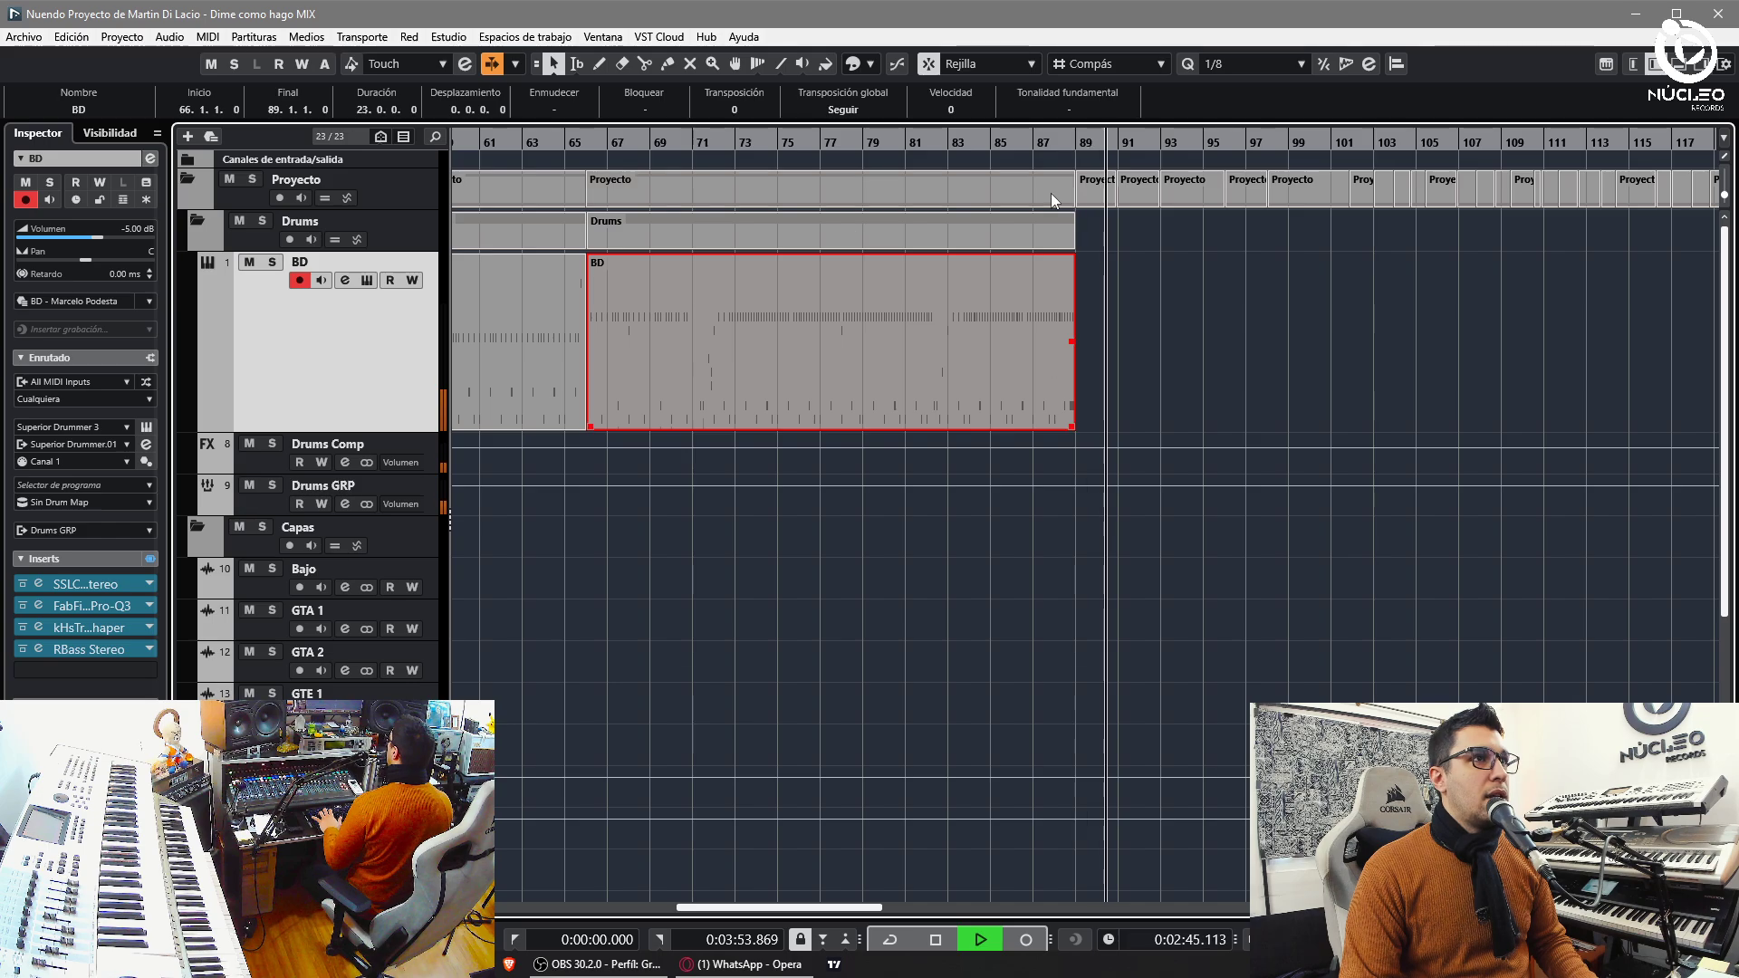
# - Split the BD part at bar 72 and duplicate the section from bar 72 so the copy starts at bar 89
pyautogui.click(716, 143)
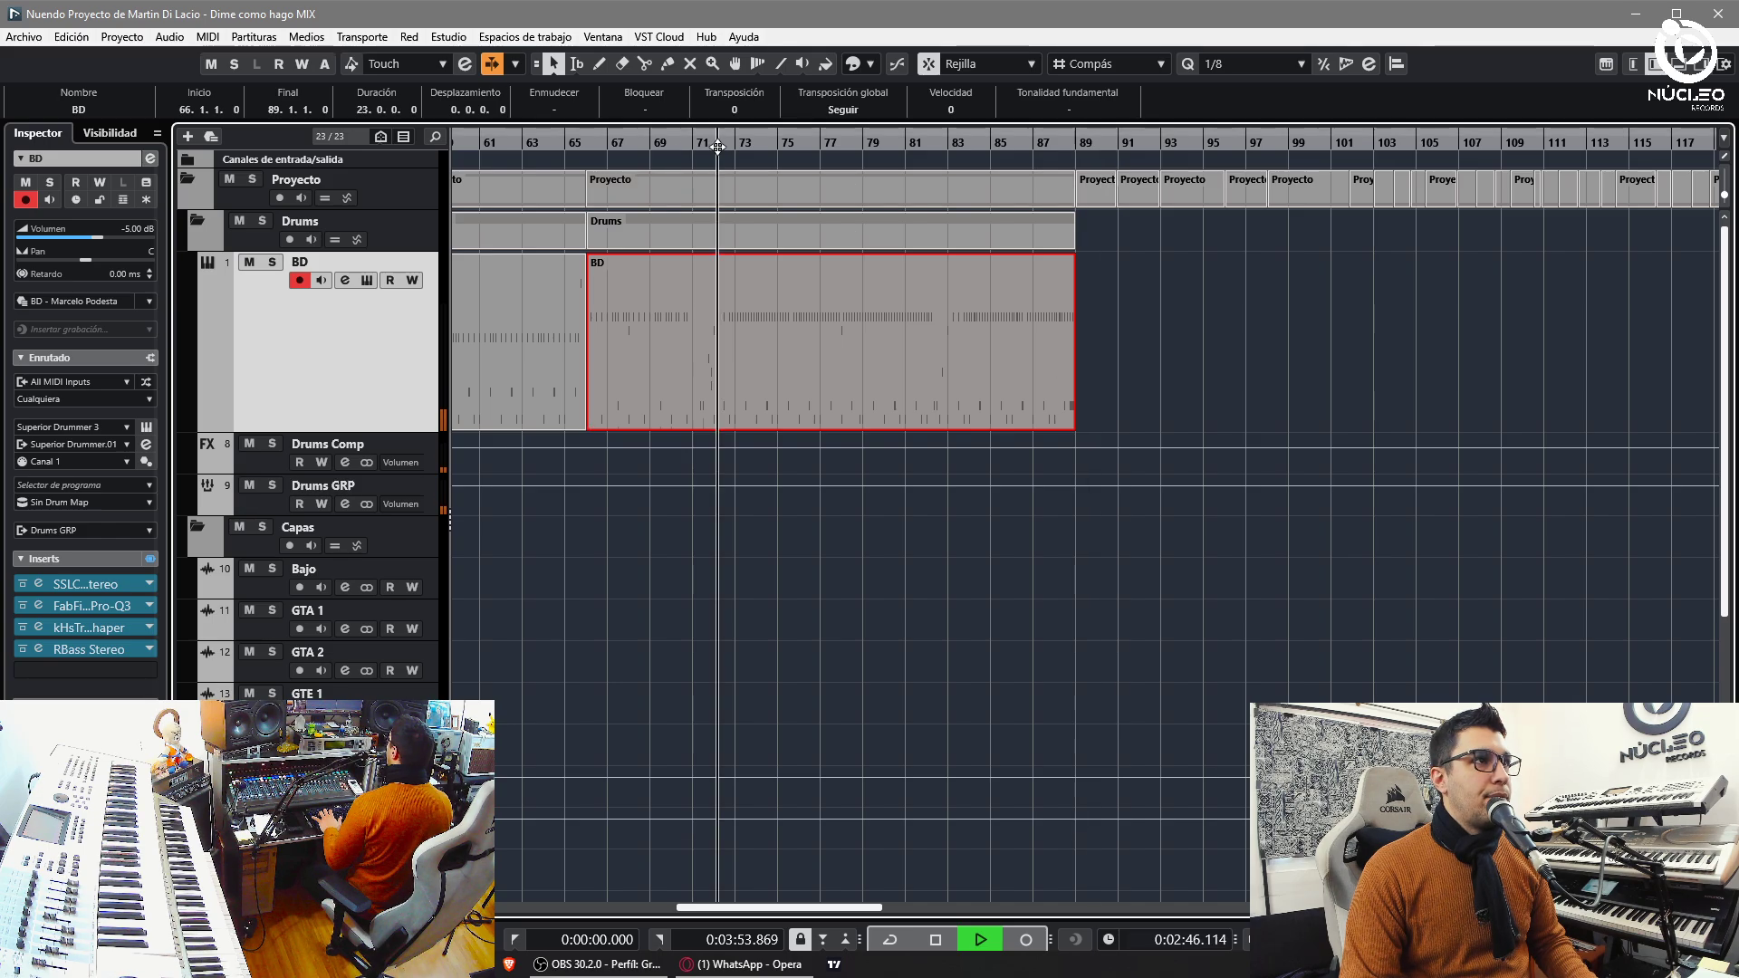
pyautogui.keyDown('alt'); pyautogui.click(721, 391); pyautogui.keyUp('alt')
pyautogui.hotkey('ctrl', 'd')
pyautogui.press('Delete')
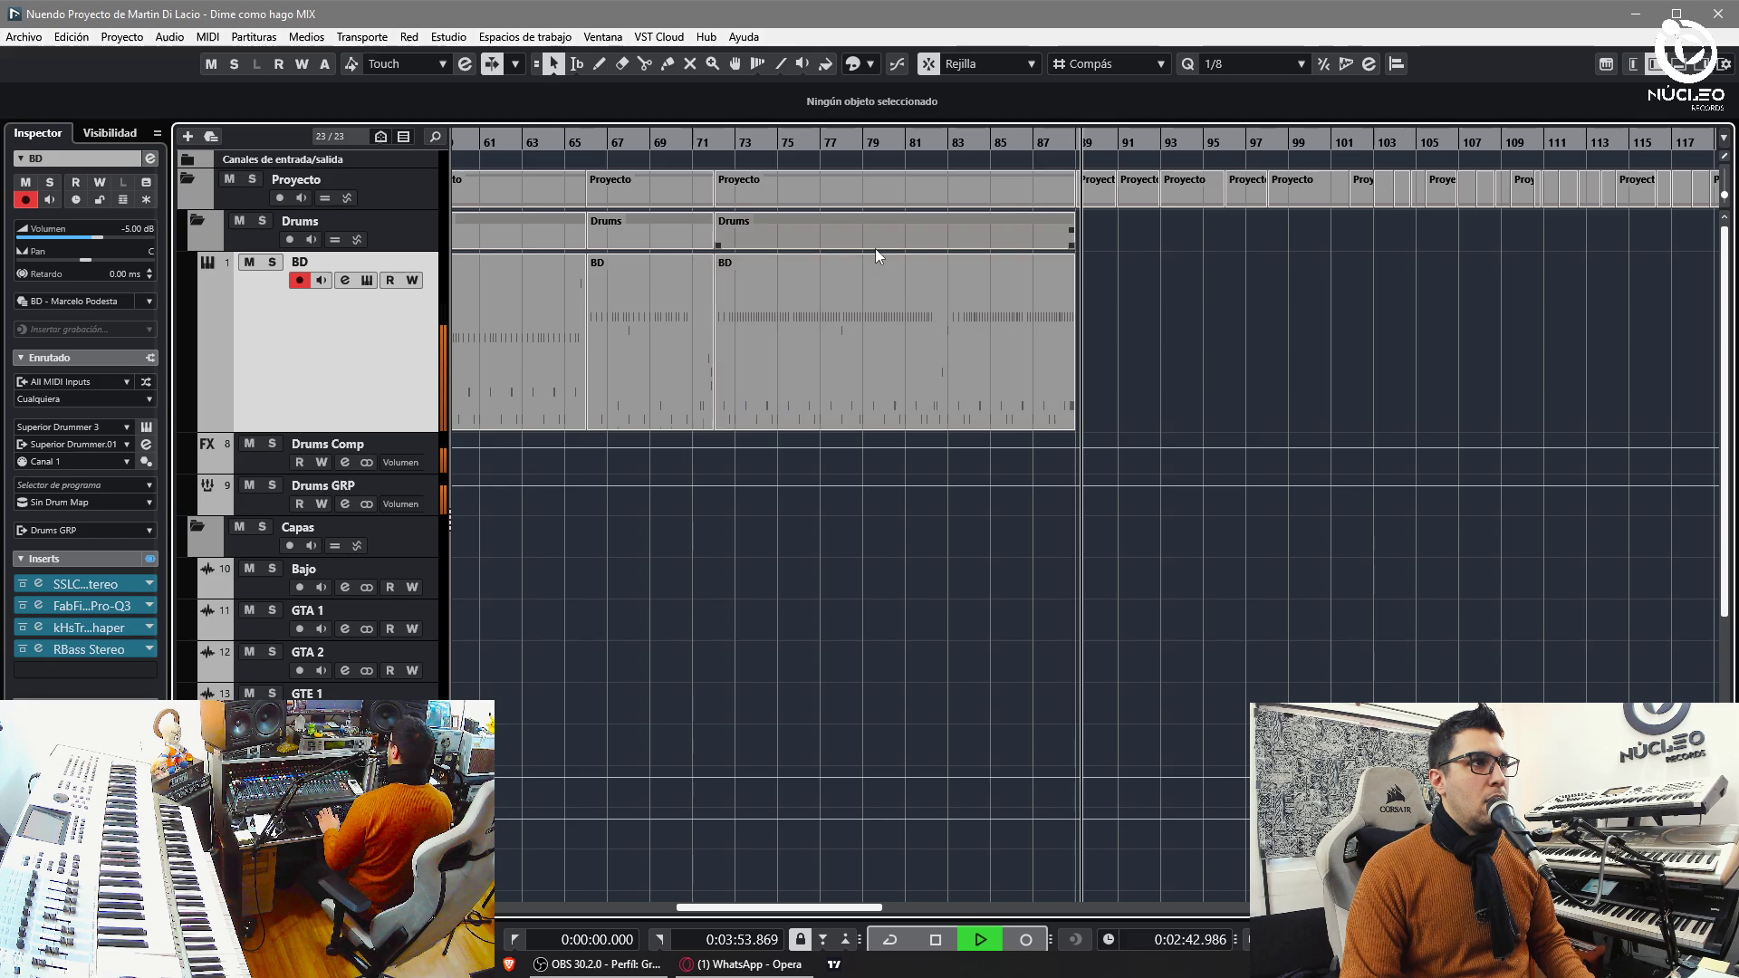
pyautogui.click(980, 387)
pyautogui.hotkey('ctrl', 'd')
pyautogui.press('h')
pyautogui.press('h')
pyautogui.press('h')
pyautogui.press('h')
pyautogui.press('h')
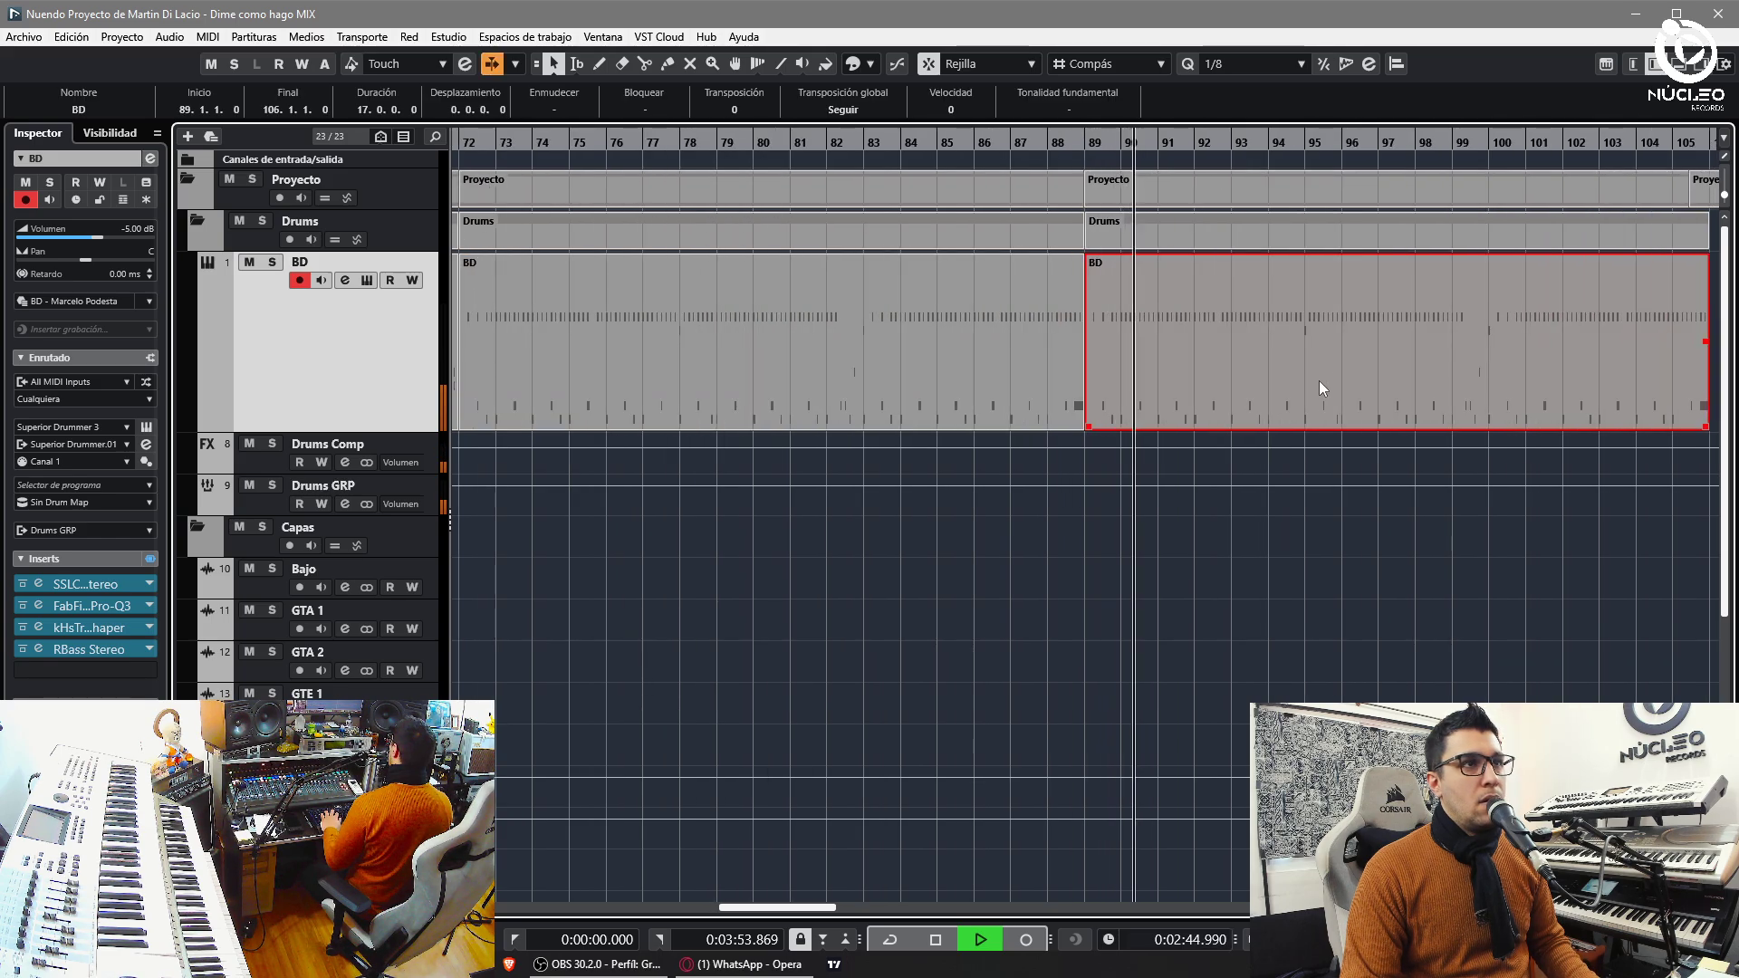
# - Play the duplicated BD part from bar 89 and examine its notes up to about bar 95
pyautogui.press('g')
pyautogui.press('g')
pyautogui.press('g')
pyautogui.press('g')
pyautogui.press('g')
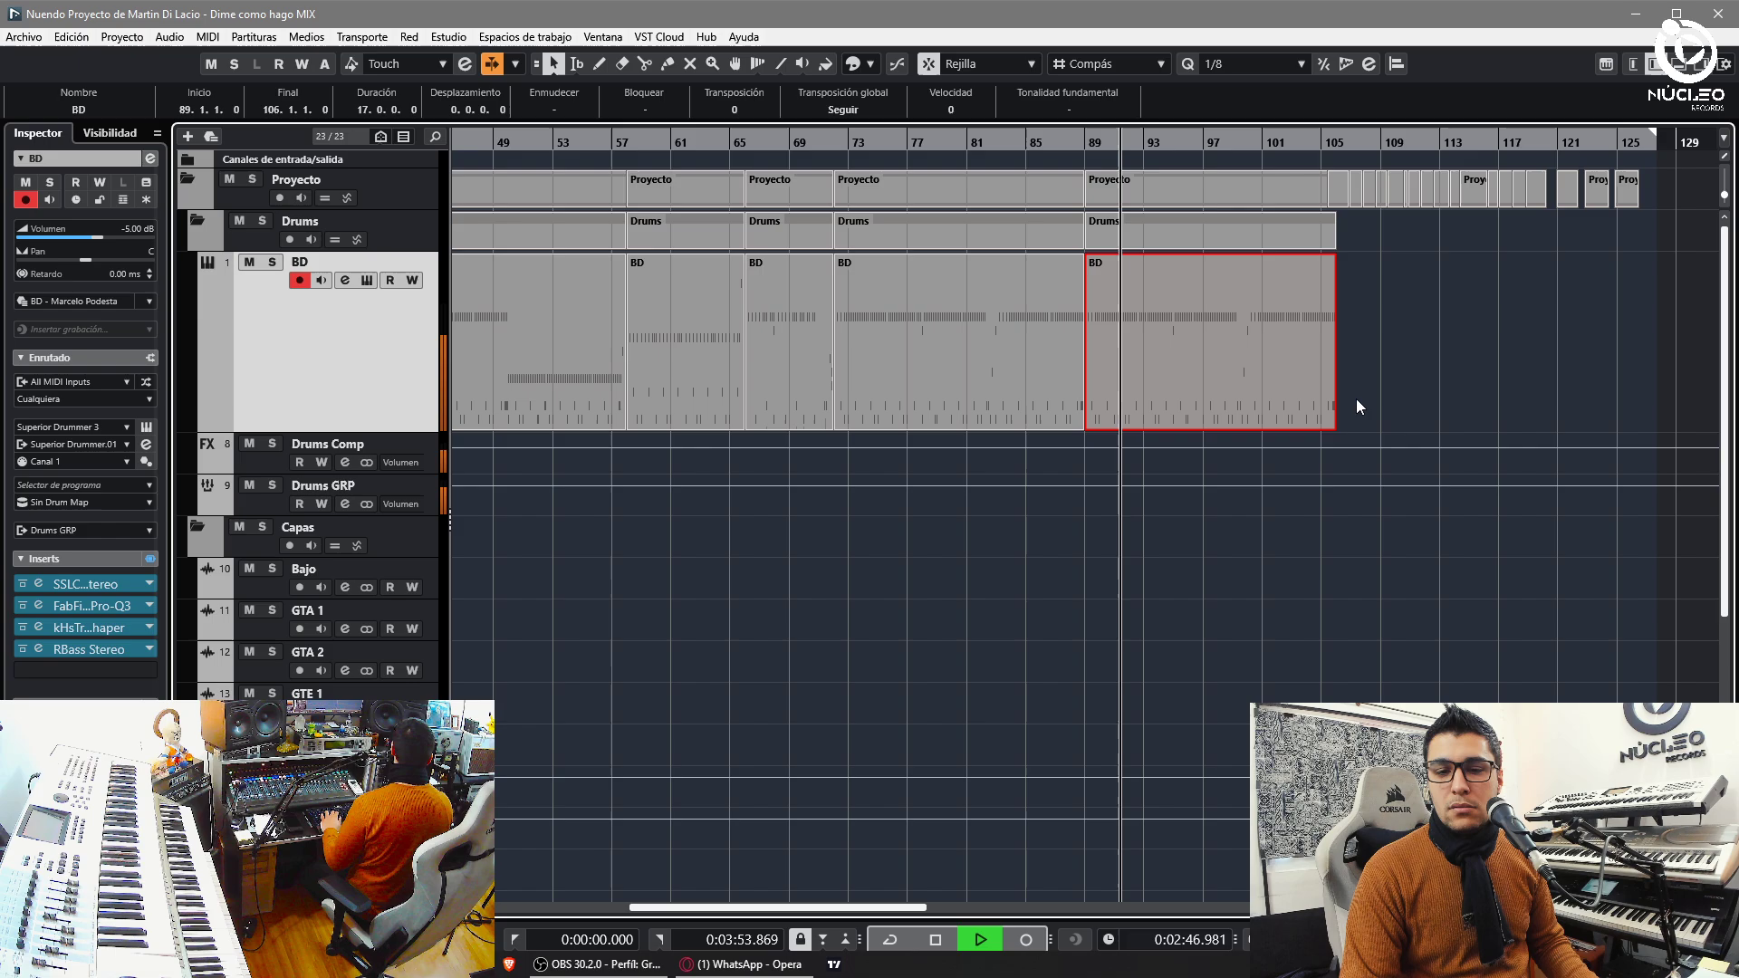
pyautogui.press('h')
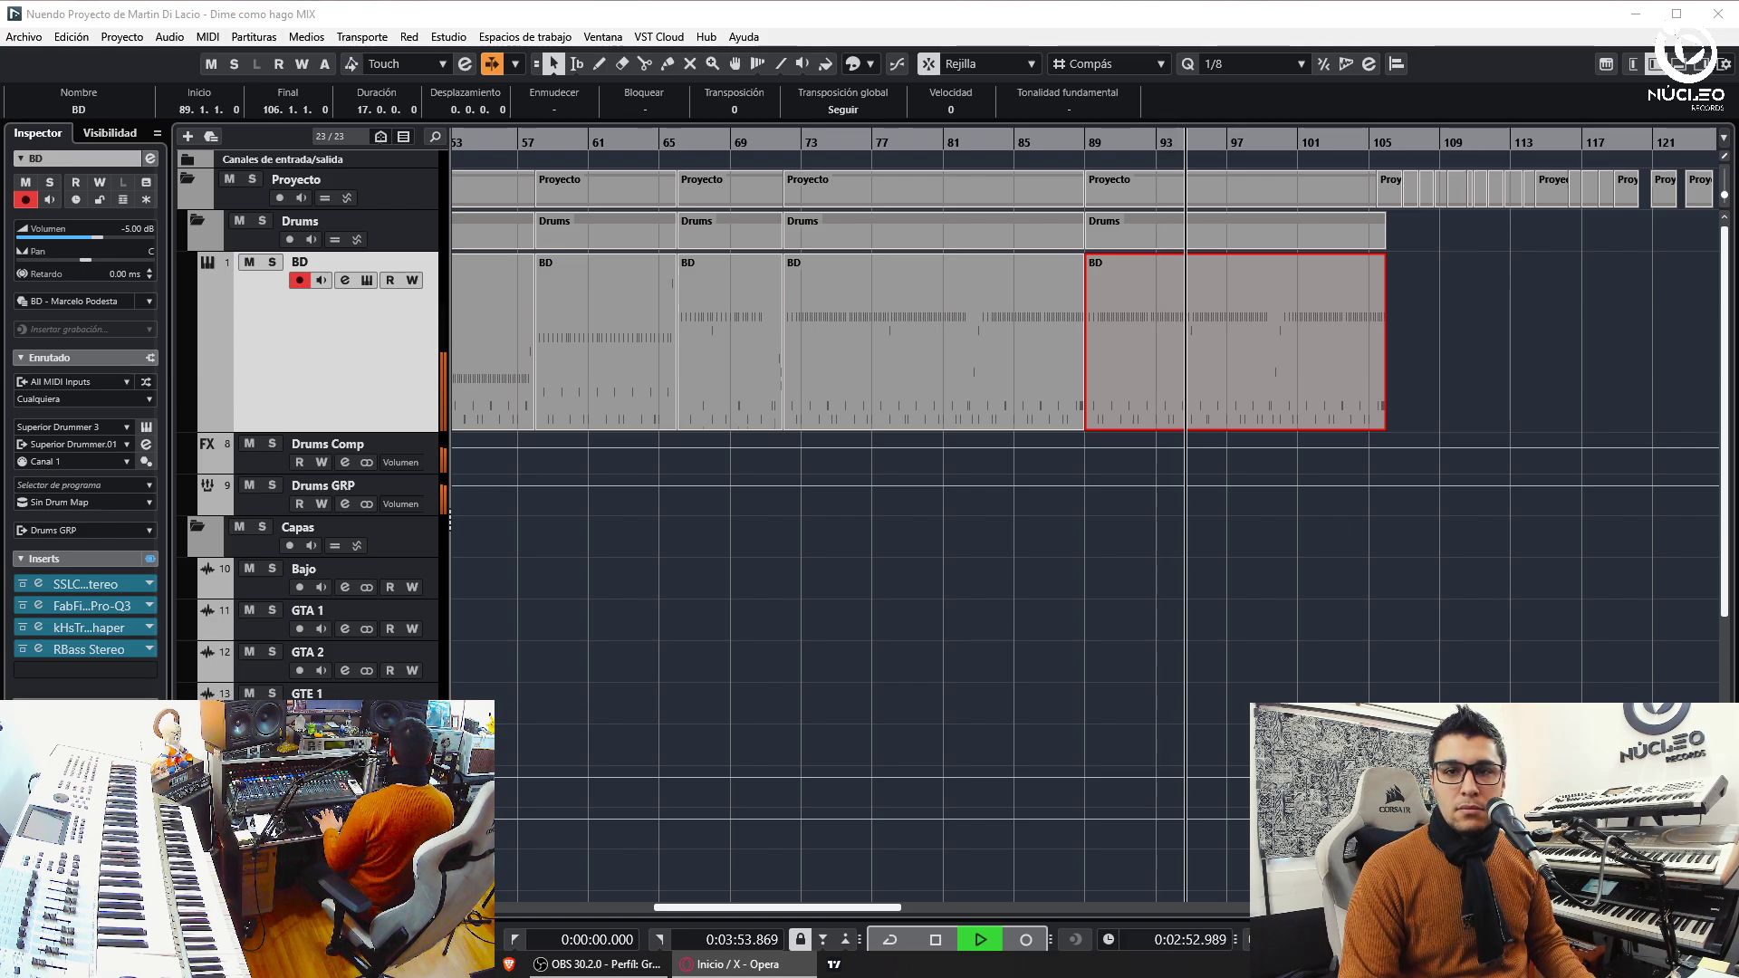
pyautogui.click(1463, 264)
pyautogui.press('h')
pyautogui.press('h')
pyautogui.press('h')
pyautogui.press('h')
pyautogui.press('h')
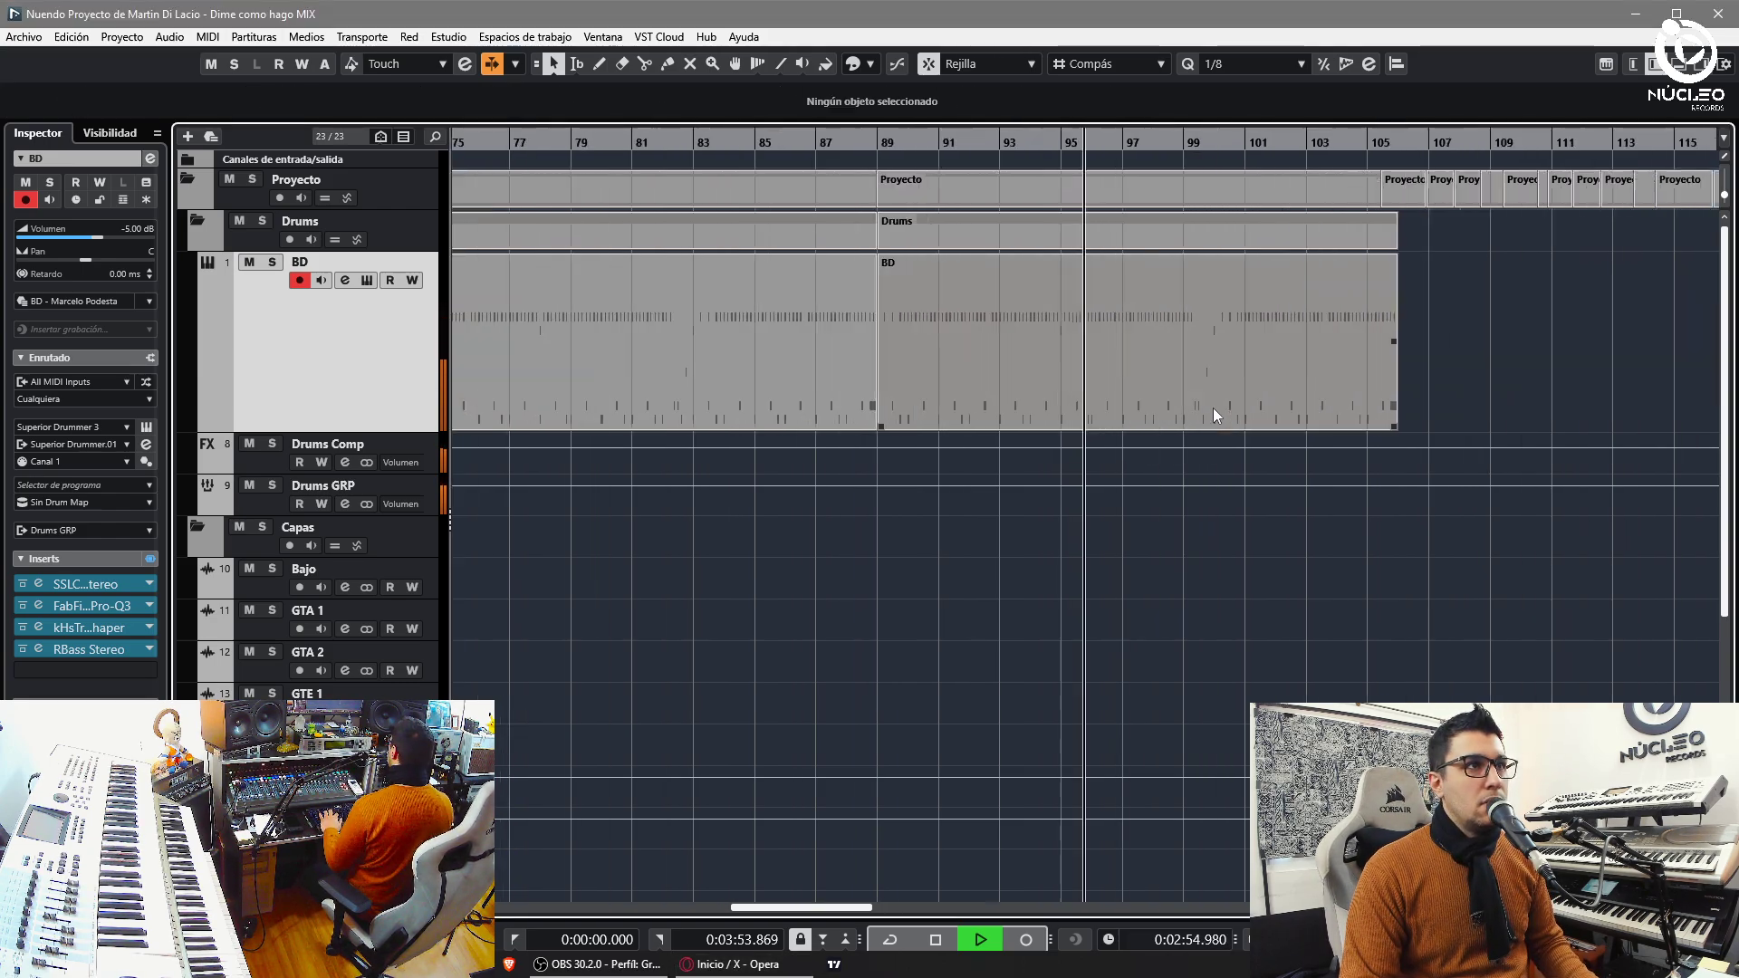
# - Move the duplicated BD section one bar later so it starts at bar 90, and play from there
pyautogui.moveTo(1052, 389); pyautogui.dragTo(1121, 384)
pyautogui.click(1038, 143)
pyautogui.press('3')
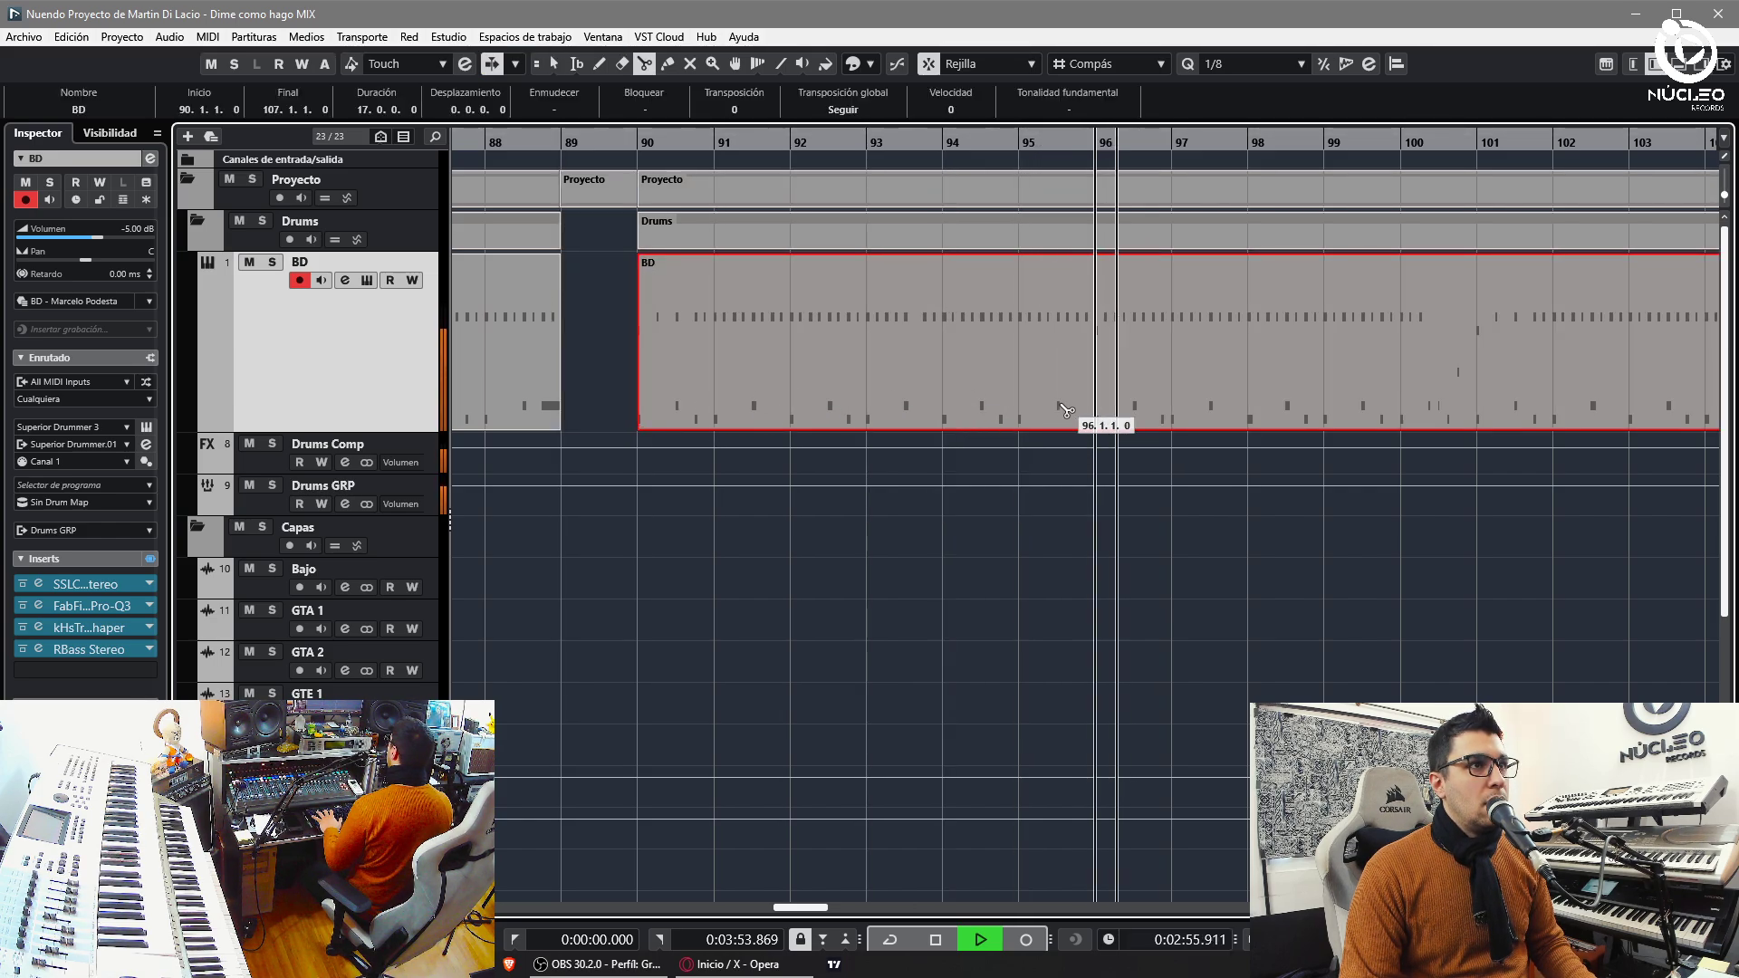
pyautogui.click(639, 144)
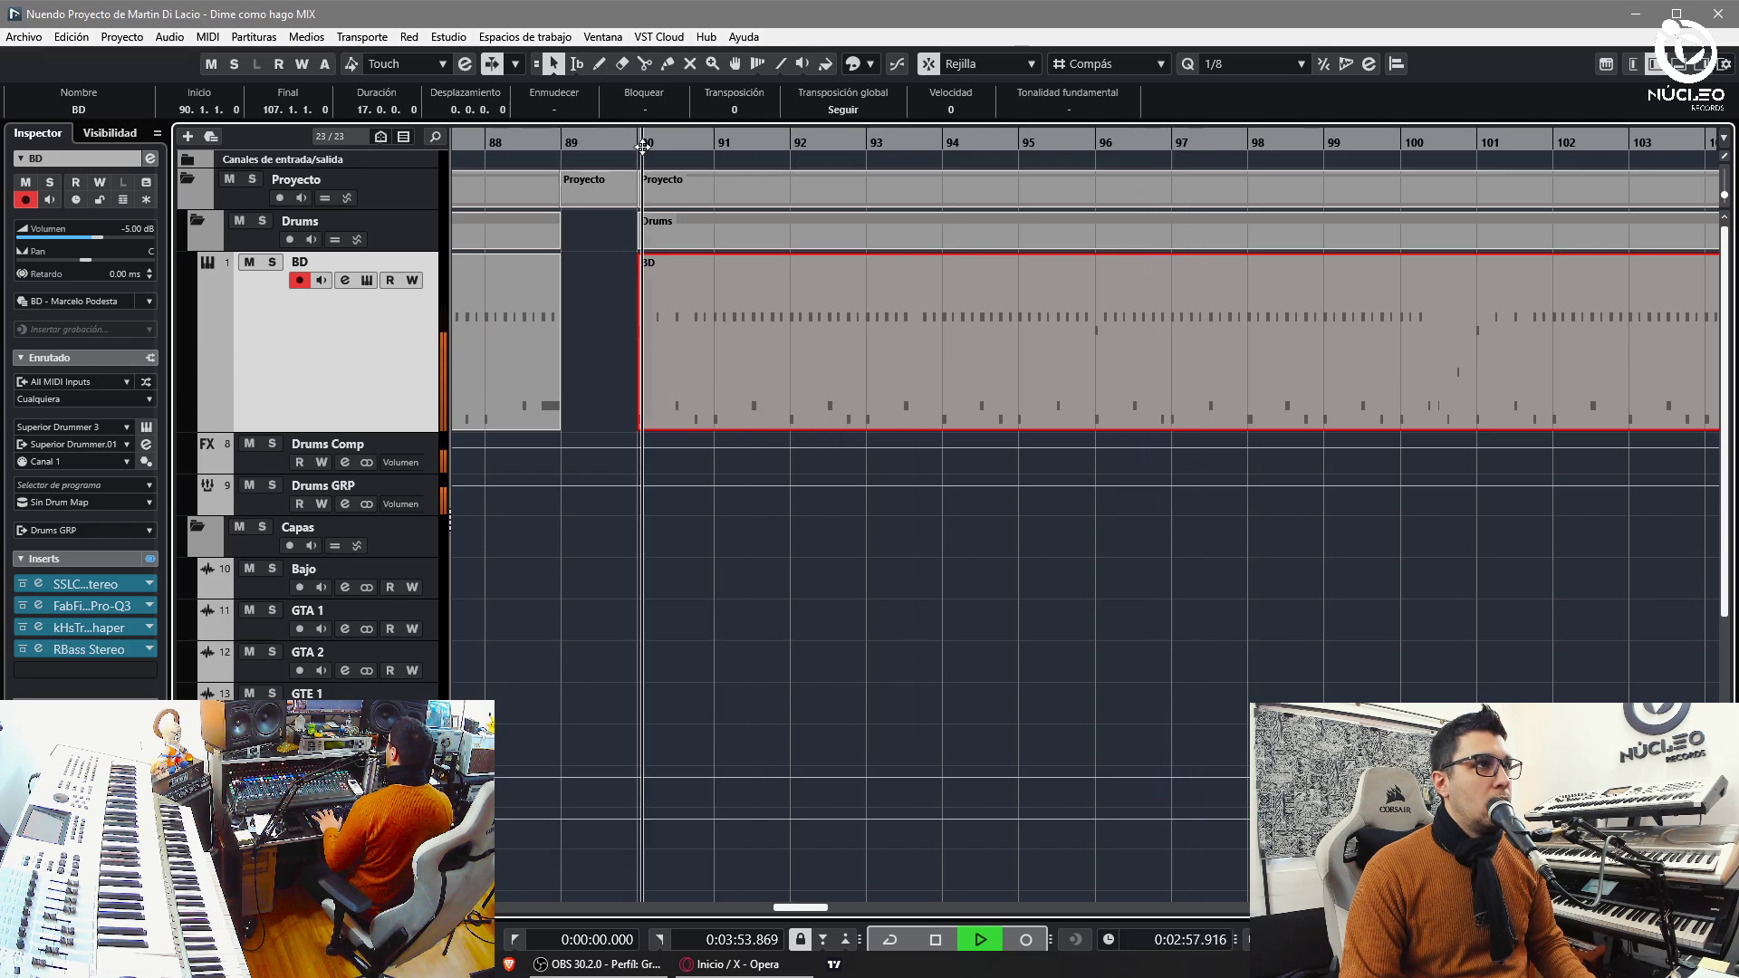
# - Try to split the BD part at bar 91 and delete its first bar
pyautogui.click(1167, 422)
pyautogui.press('1')
pyautogui.click(1099, 411)
pyautogui.press('Delete')
pyautogui.press('3')
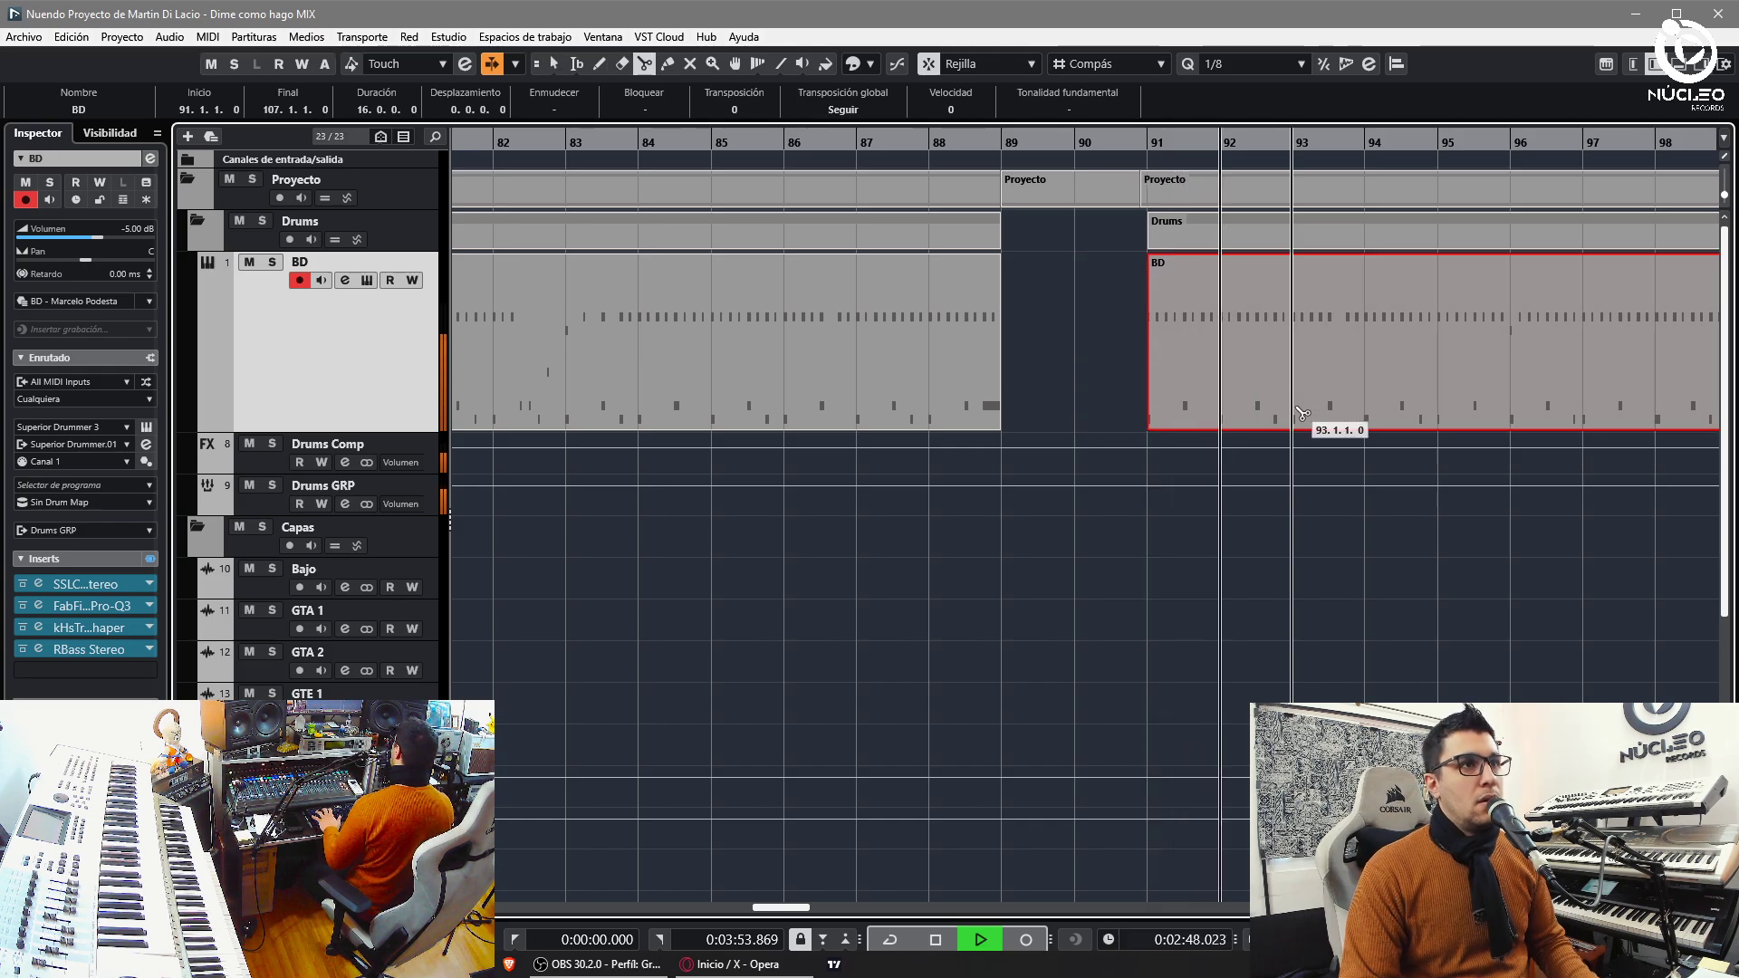
pyautogui.hotkey('ctrl', 'z')
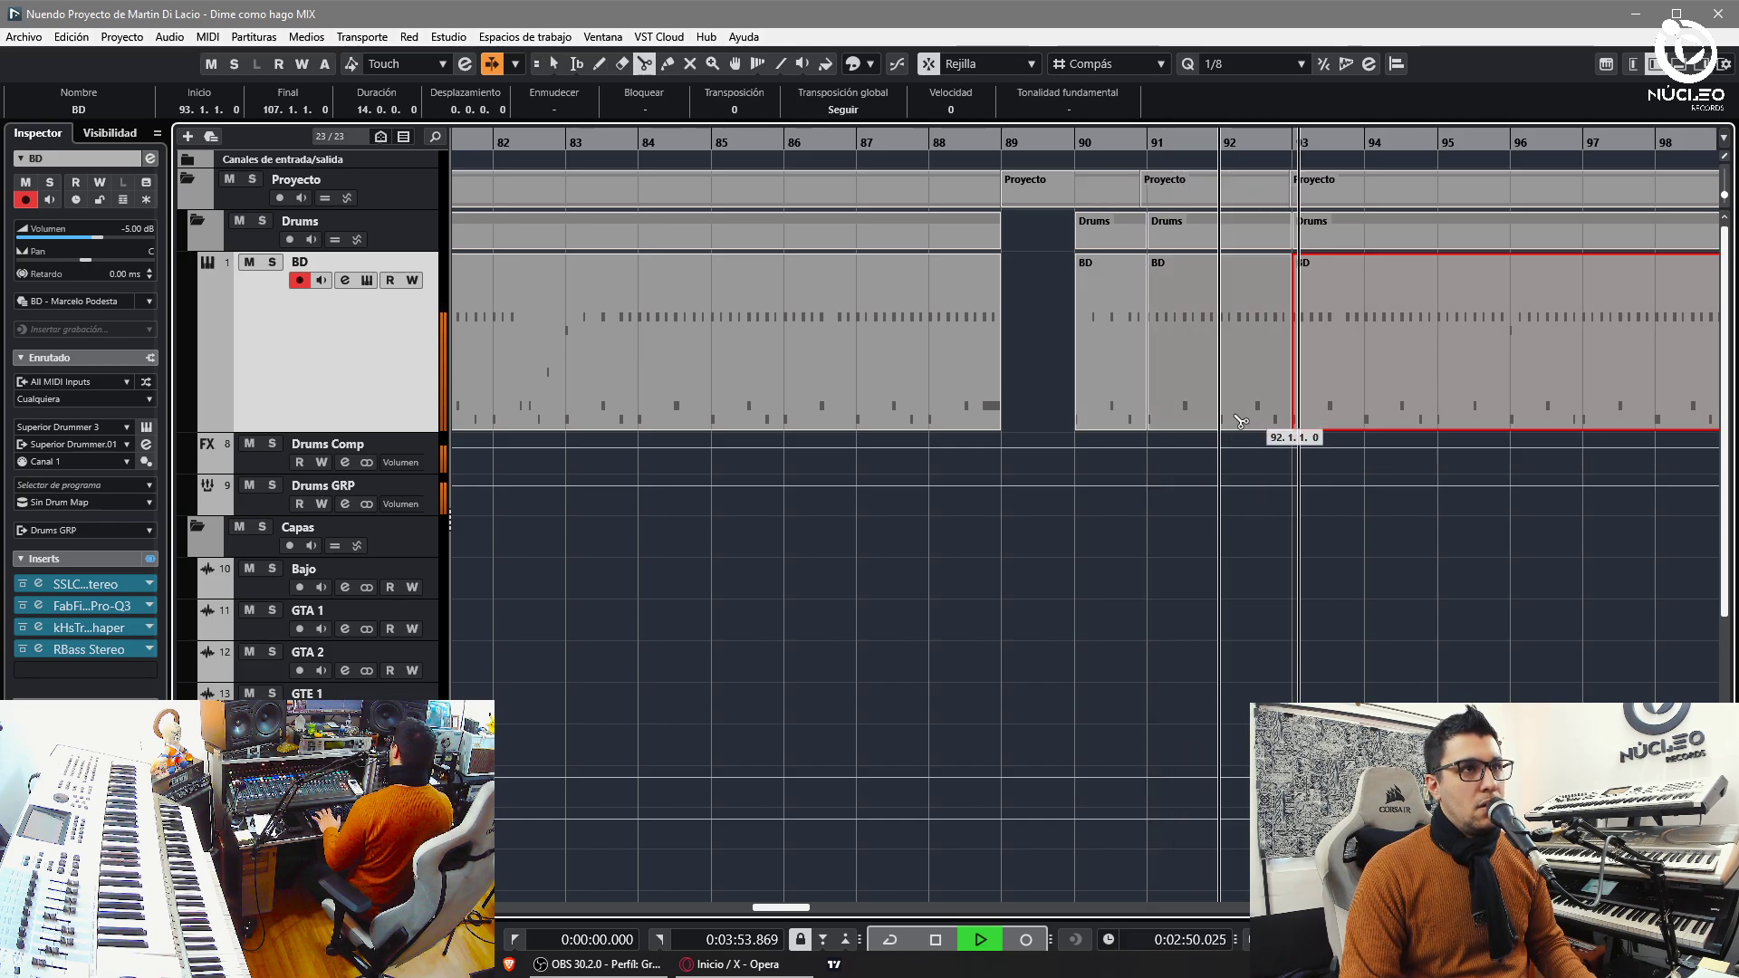
# - Split the BD part at bars 96 and 94, and delete the sections between bars 90 and 94
pyautogui.click(1510, 410)
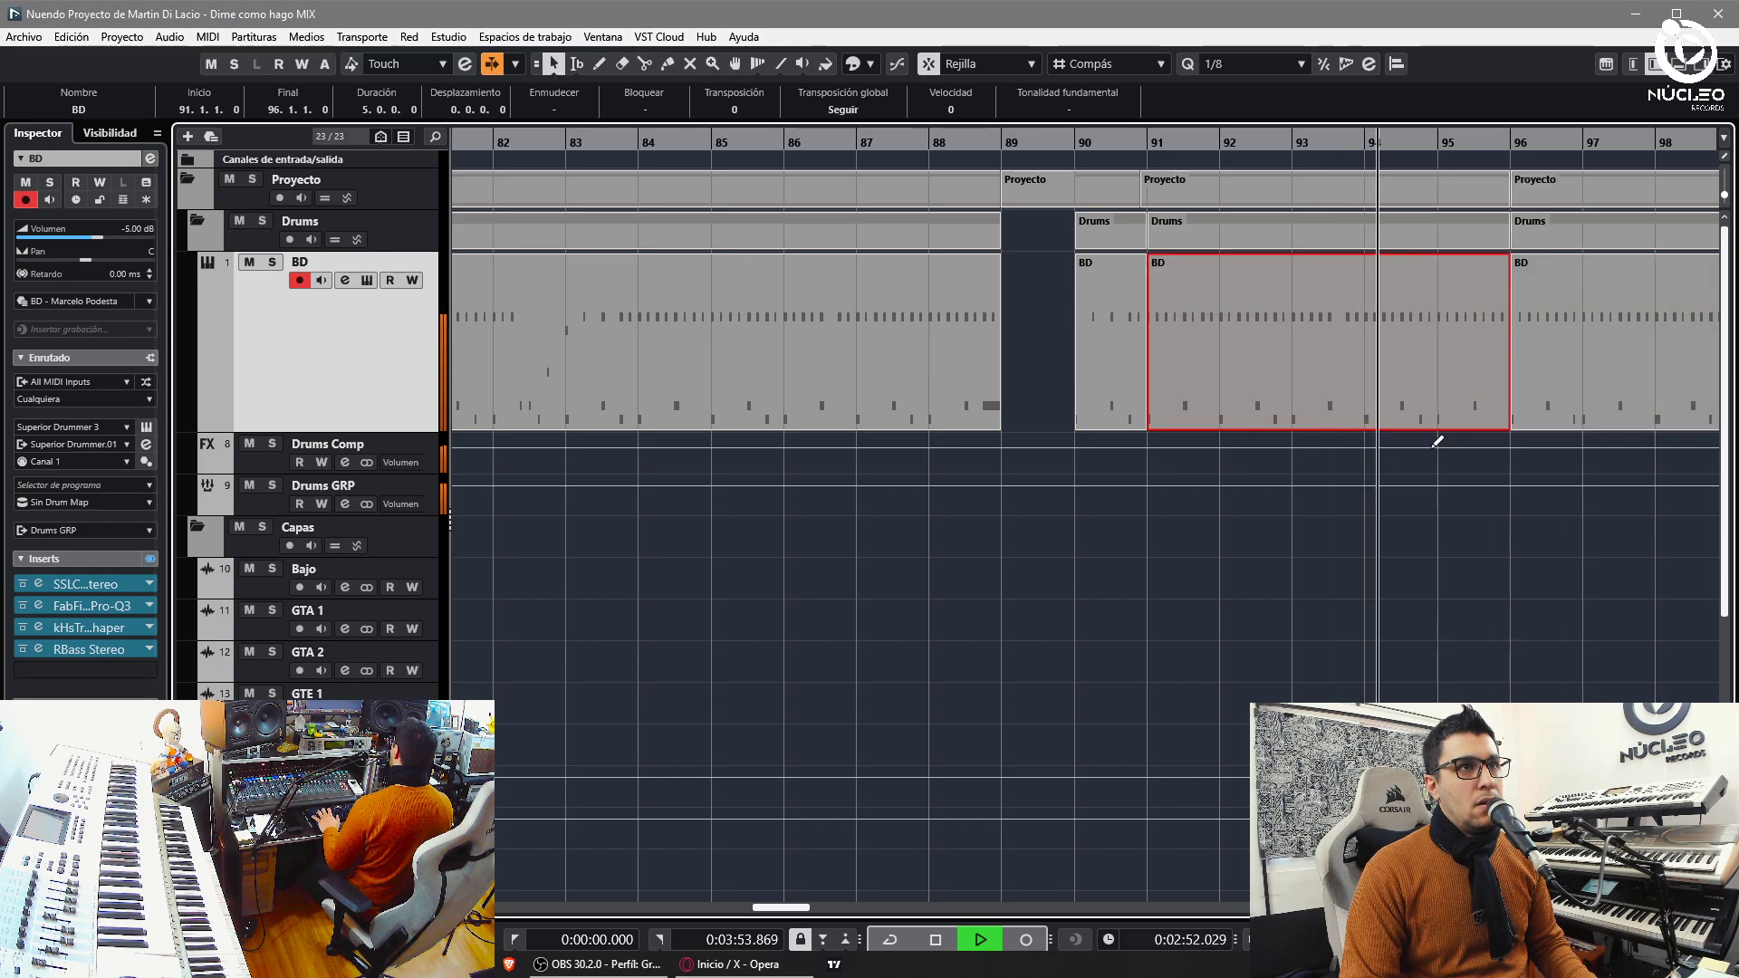
pyautogui.click(1366, 421)
pyautogui.press('1')
pyautogui.press('Delete')
pyautogui.click(1142, 391)
pyautogui.press('Delete')
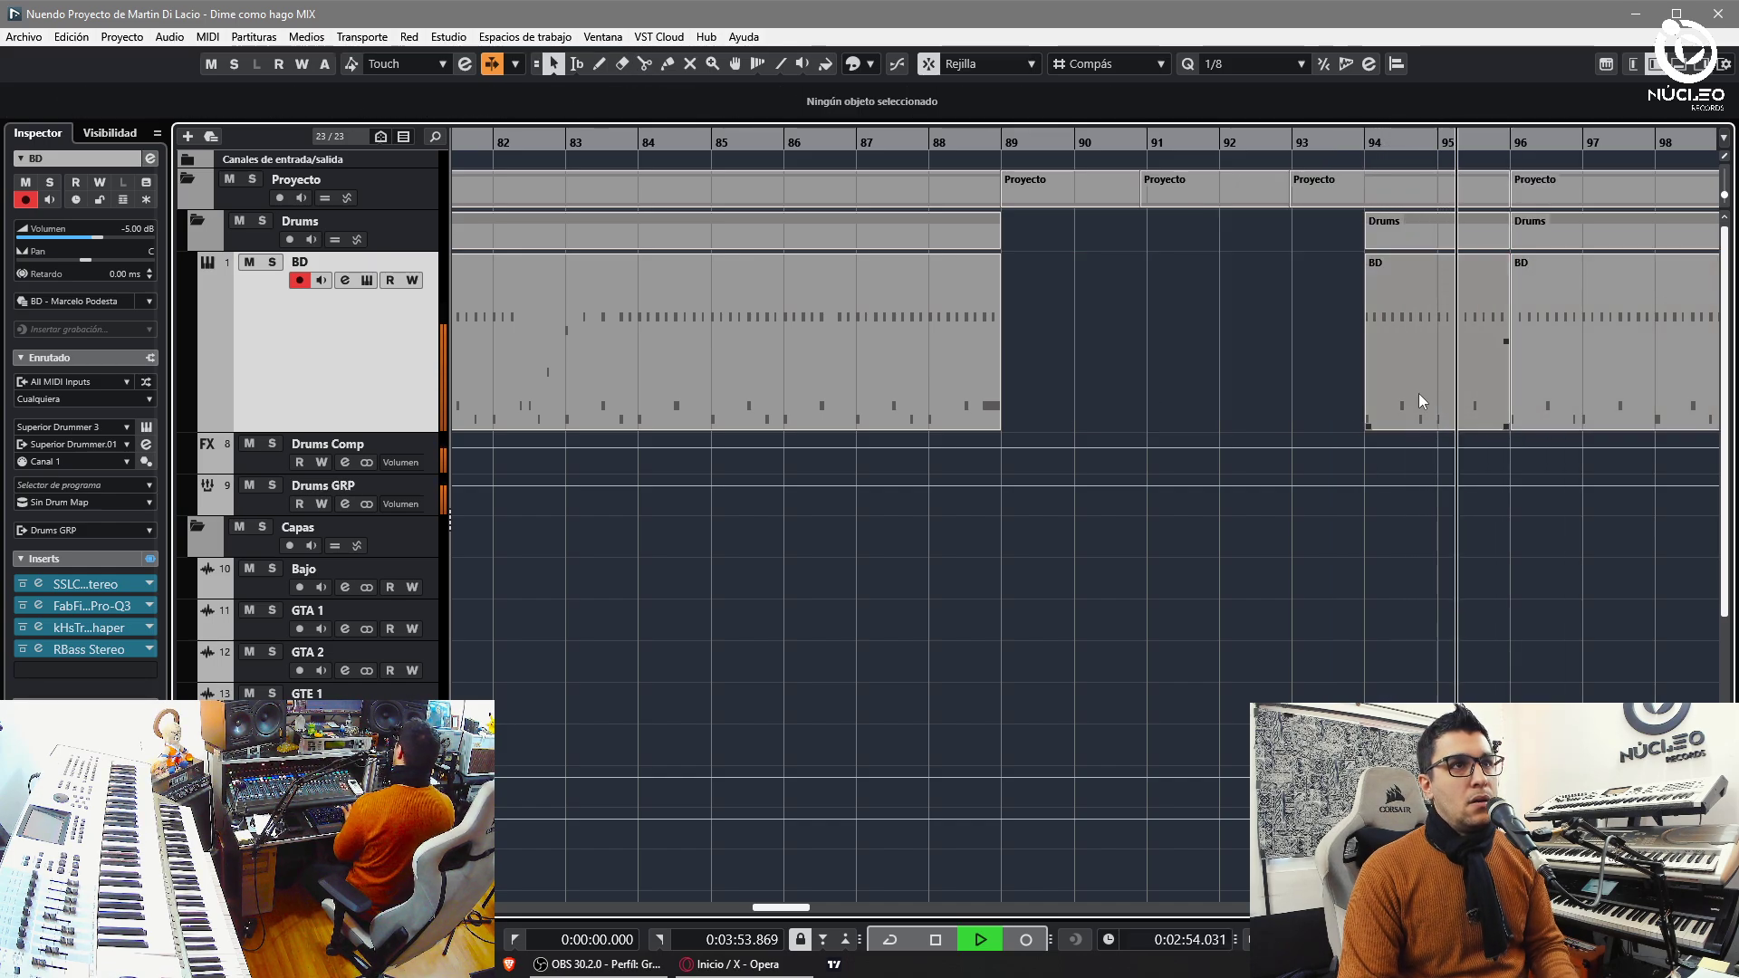
# - Copy the two-bar BD section at bar 94 to bar 89 and repeat it to fill the gap up to bar 94
pyautogui.click(1420, 394)
pyautogui.hotkey('ctrl', 'd')
pyautogui.moveTo(1551, 396); pyautogui.dragTo(1048, 378)
pyautogui.hotkey('ctrl', 'd')
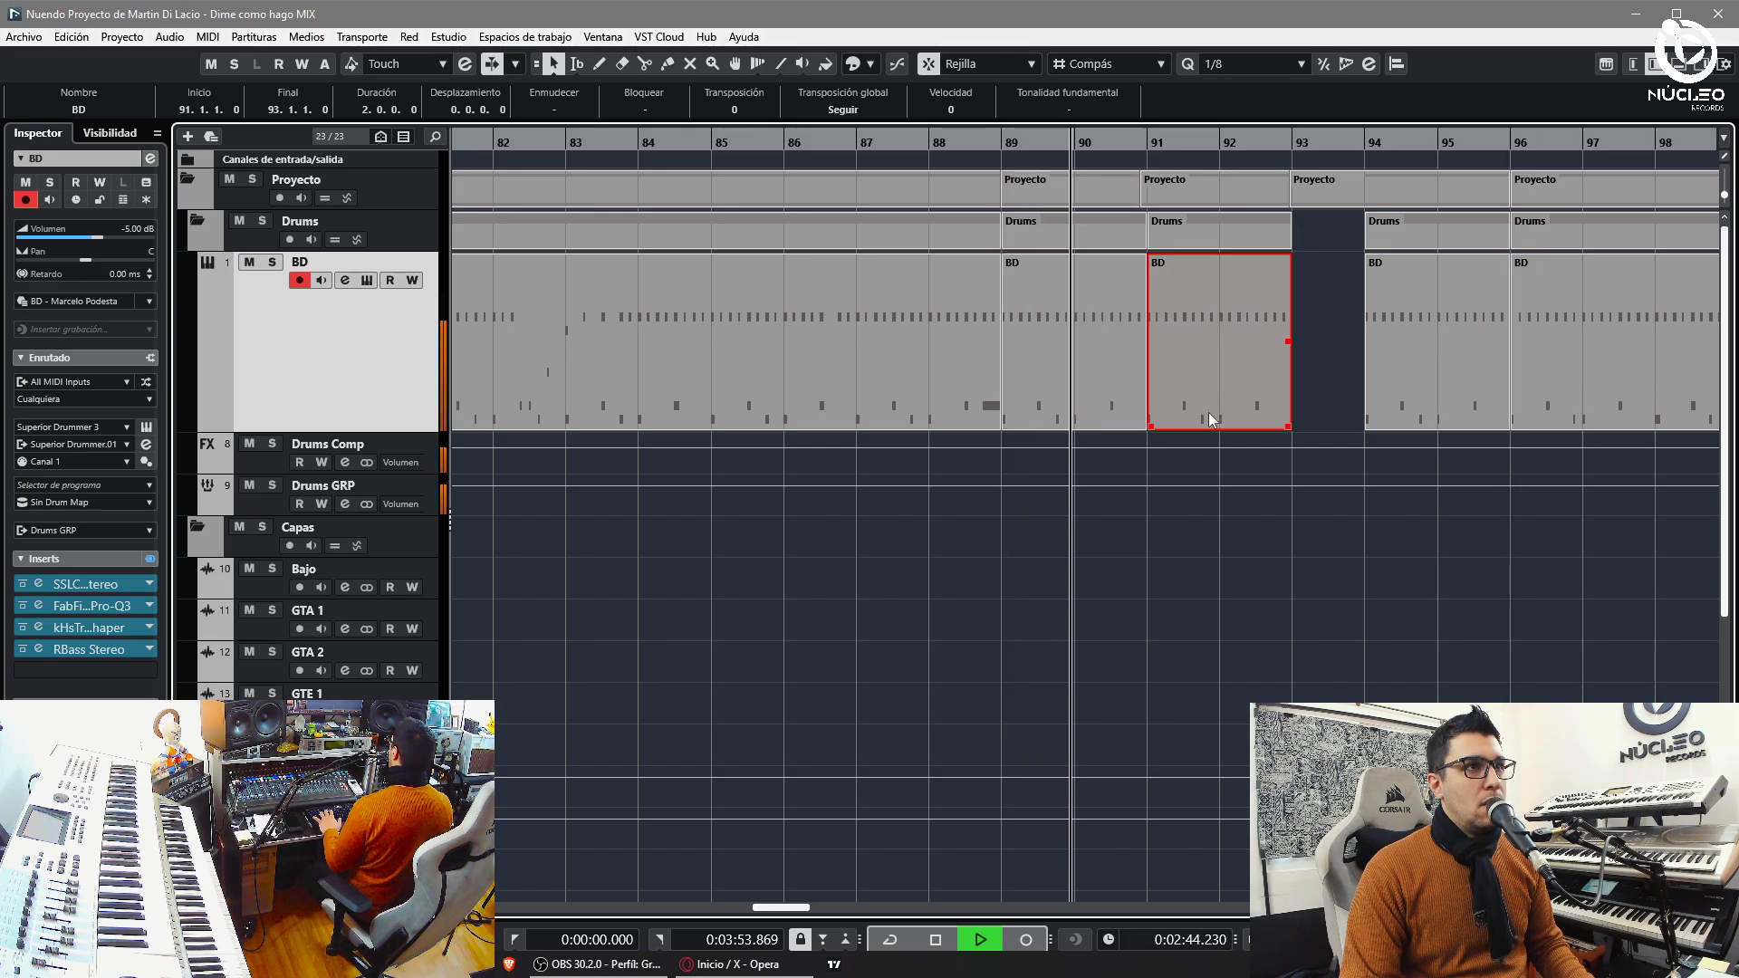
pyautogui.scroll(2, 1209, 411)
pyautogui.scroll(-1, 1286, 404)
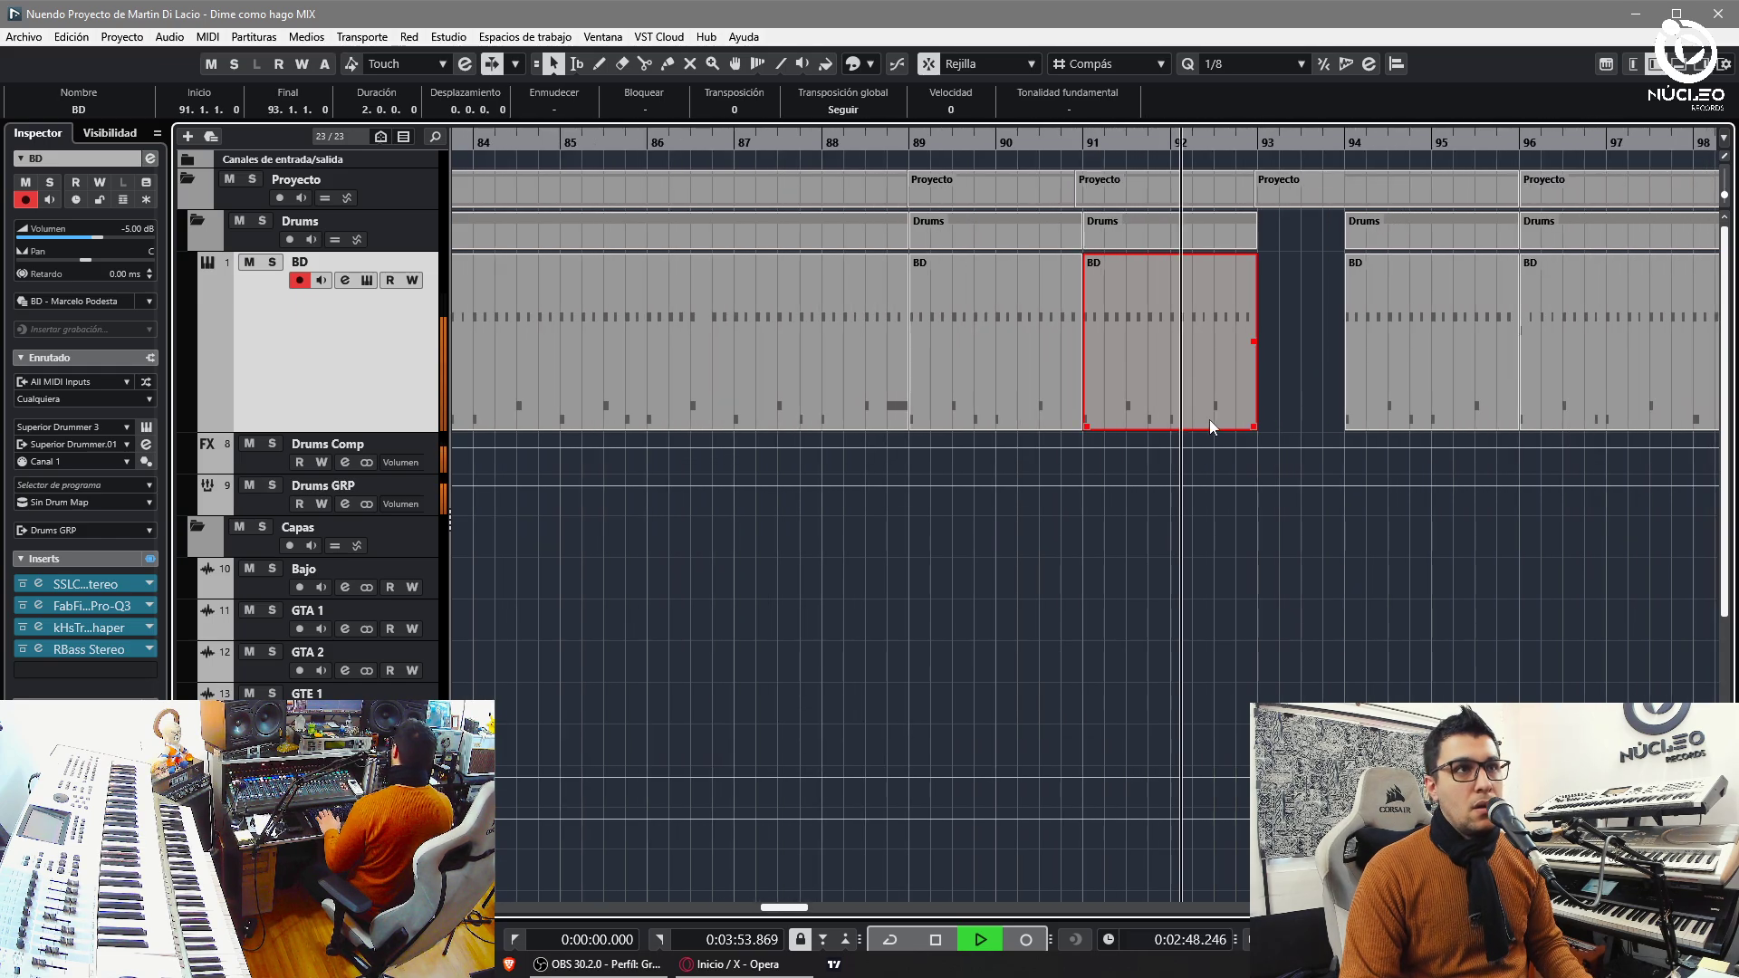
pyautogui.hotkey('ctrl', 'd')
pyautogui.press('Right')
pyautogui.press('Right')
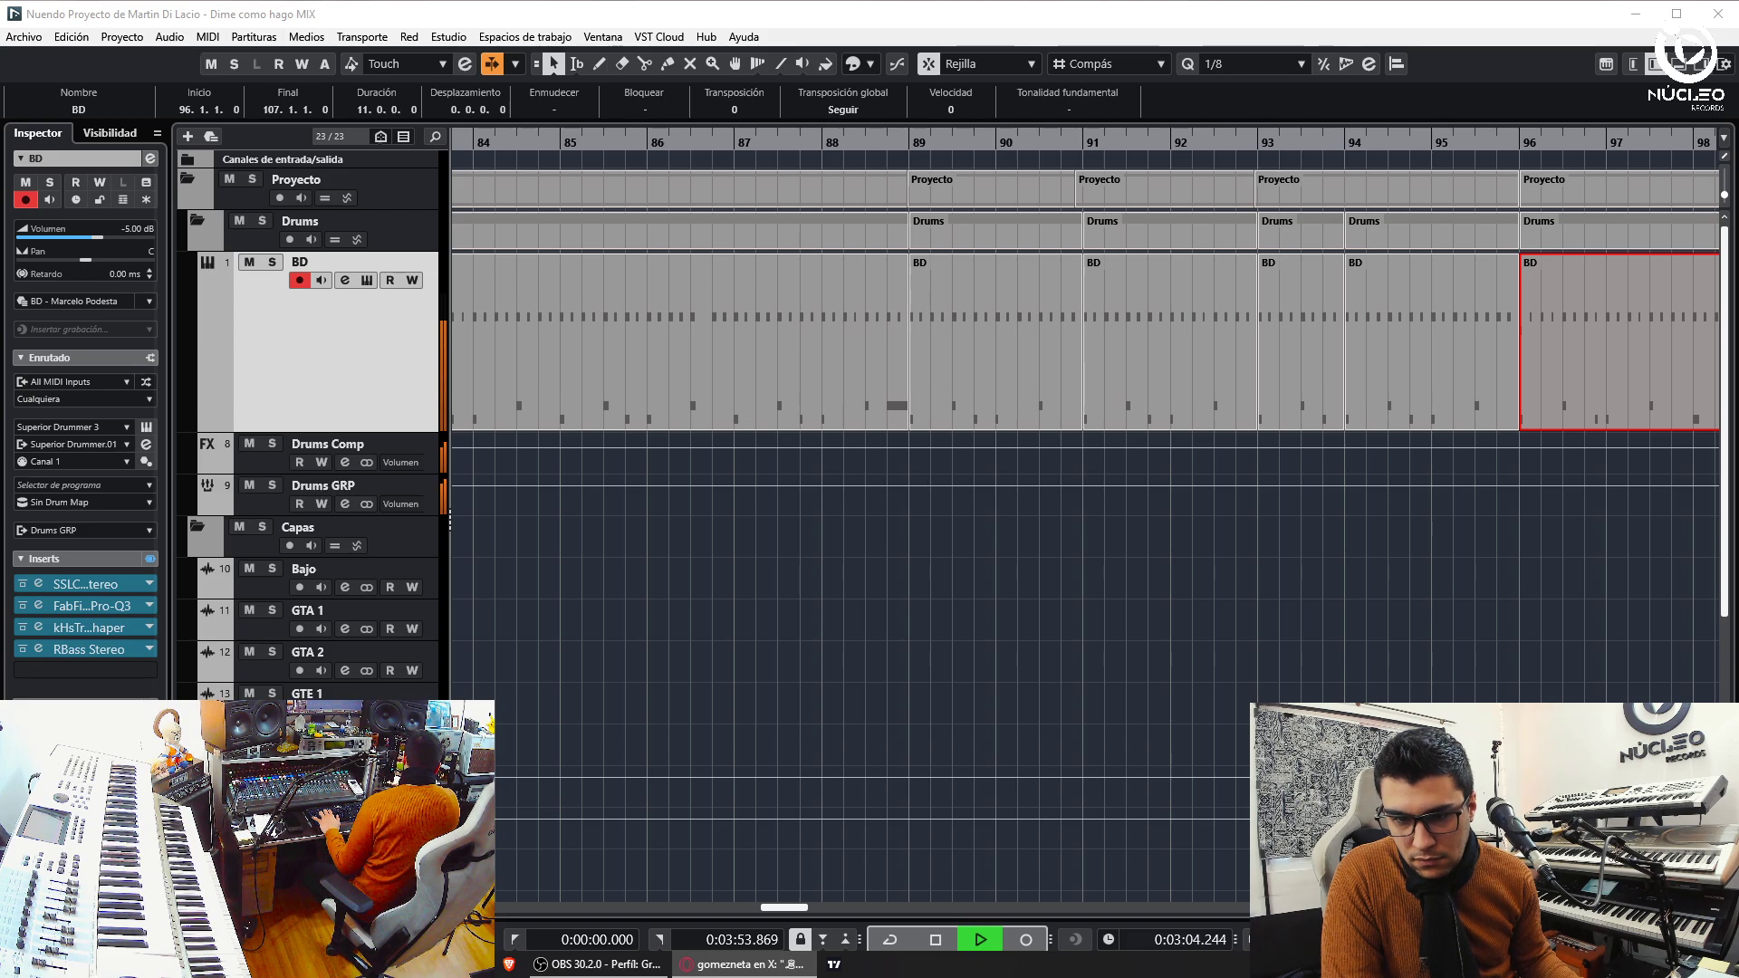
# - Split the last BD part at bar 101 and delete everything after the cut
pyautogui.click(1630, 556)
pyautogui.press('g')
pyautogui.press('space')
pyautogui.click(947, 145)
pyautogui.press('space')
pyautogui.press('3')
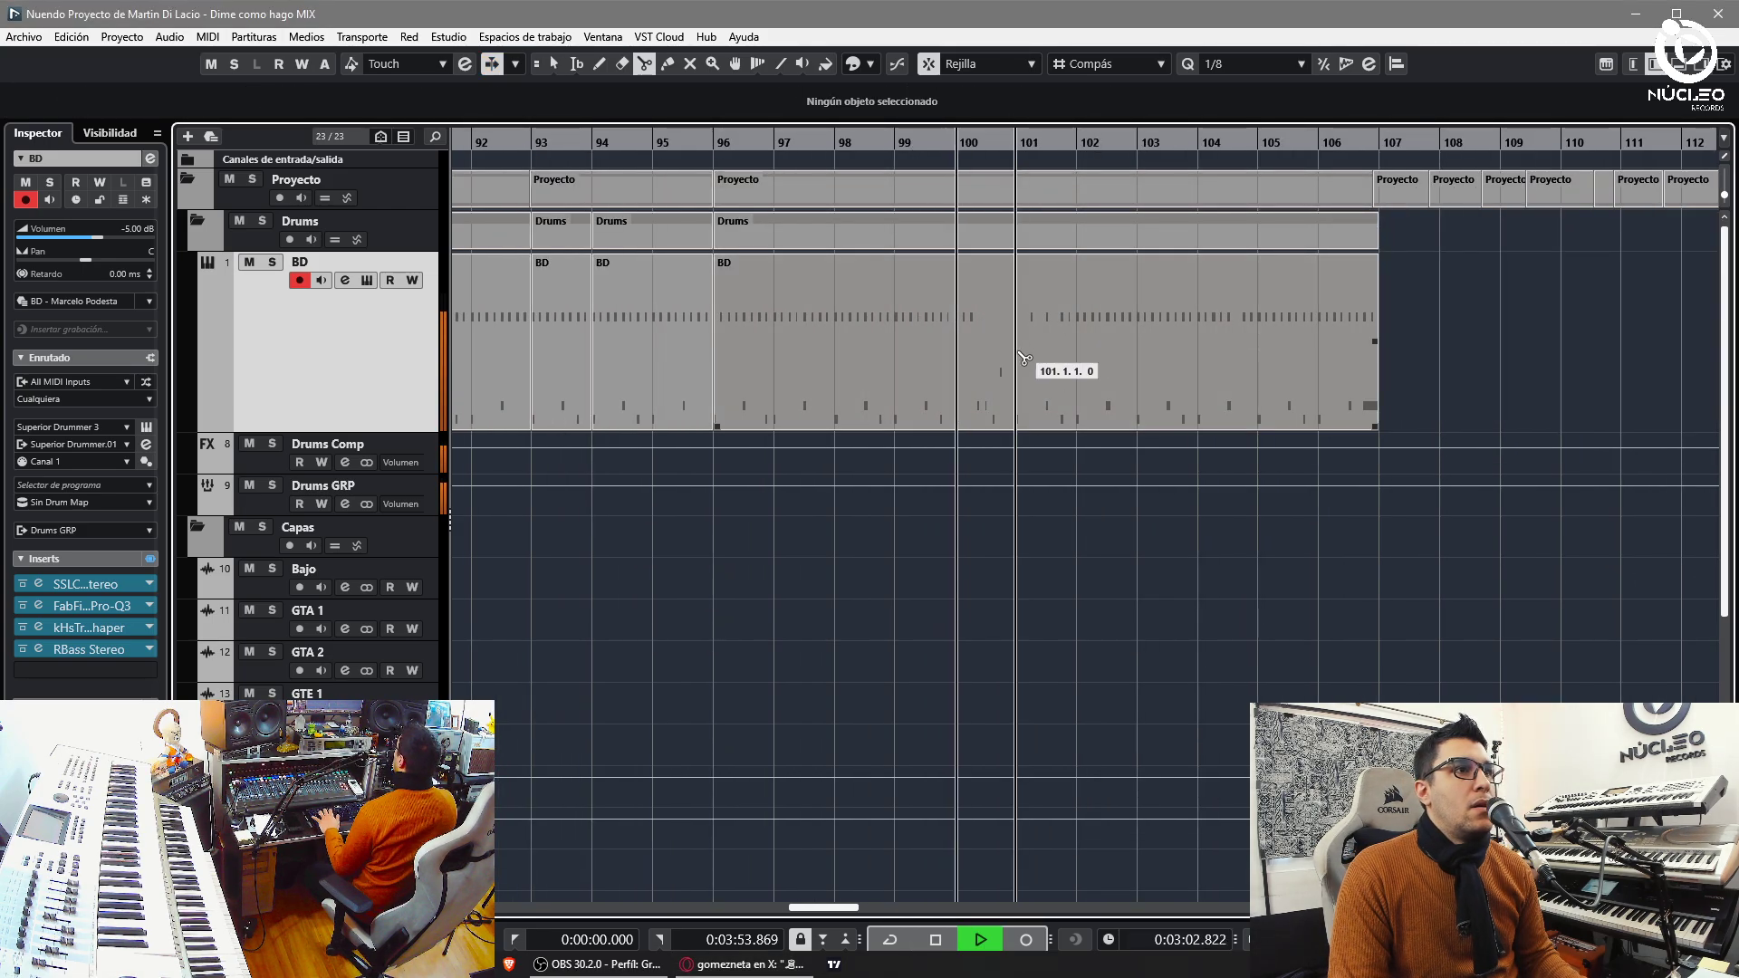
pyautogui.click(1024, 358)
pyautogui.press('Delete')
pyautogui.press('1')
pyautogui.press('h')
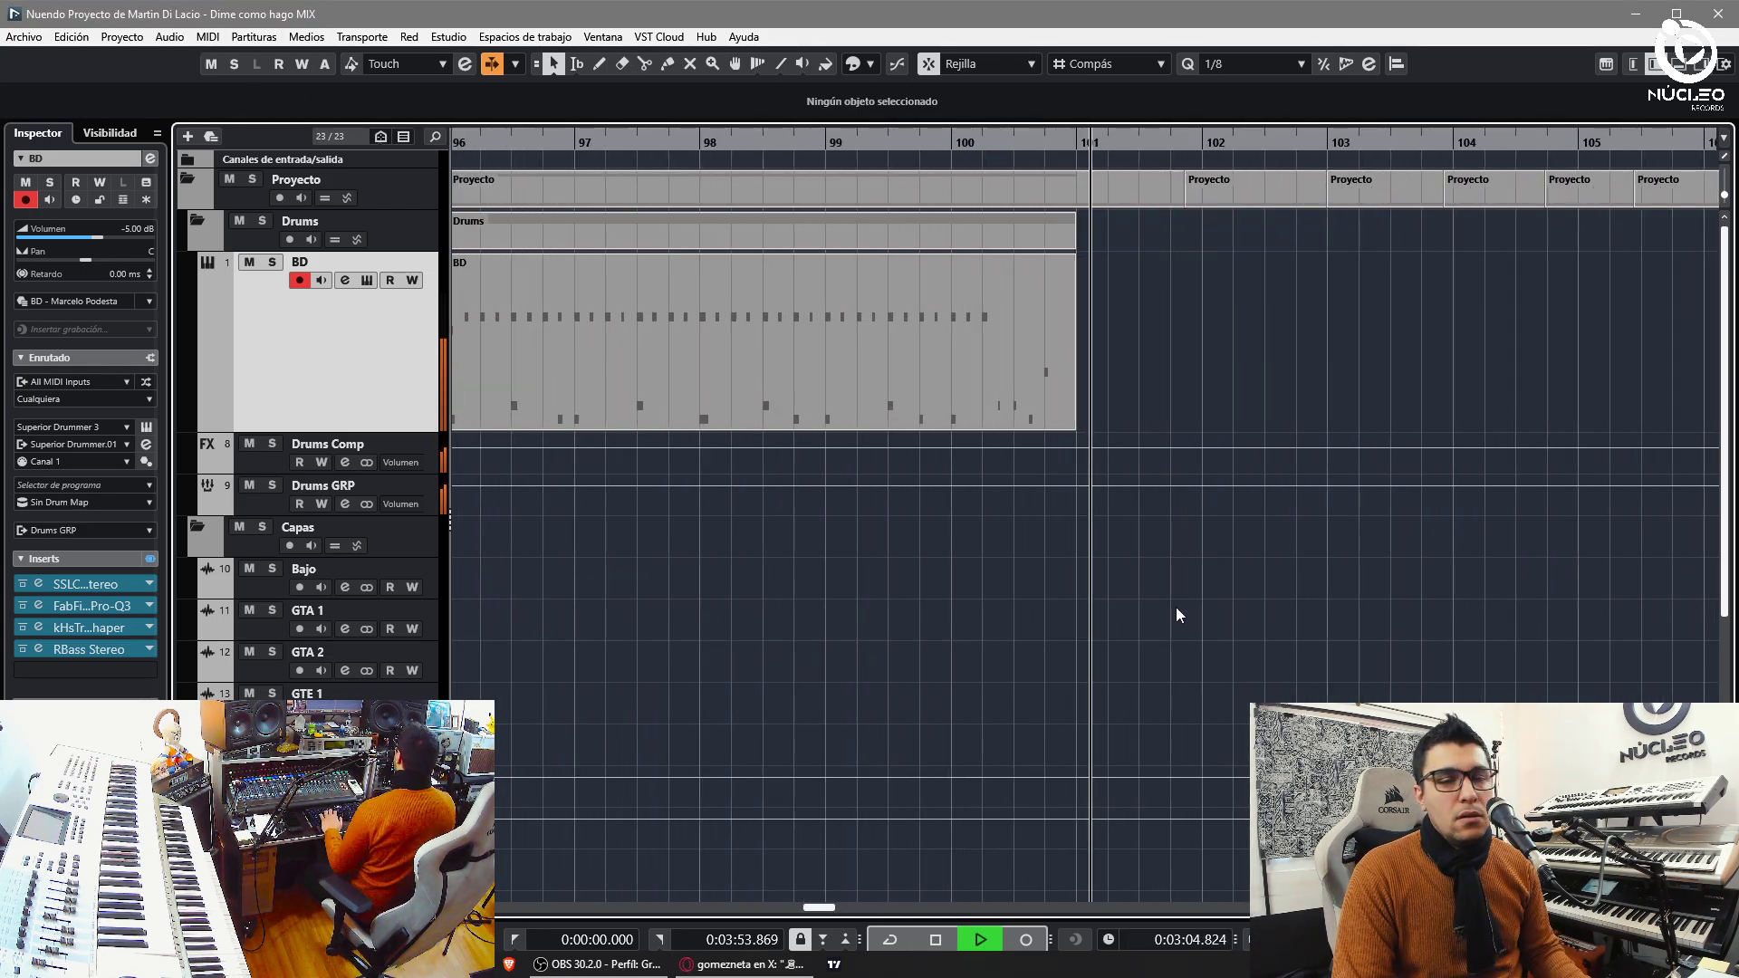
# - Record a MIDI drum ending on the BD track from bar 100 to bar 103
pyautogui.press('g')
pyautogui.press('g')
pyautogui.scroll(-4, 1137, 542)
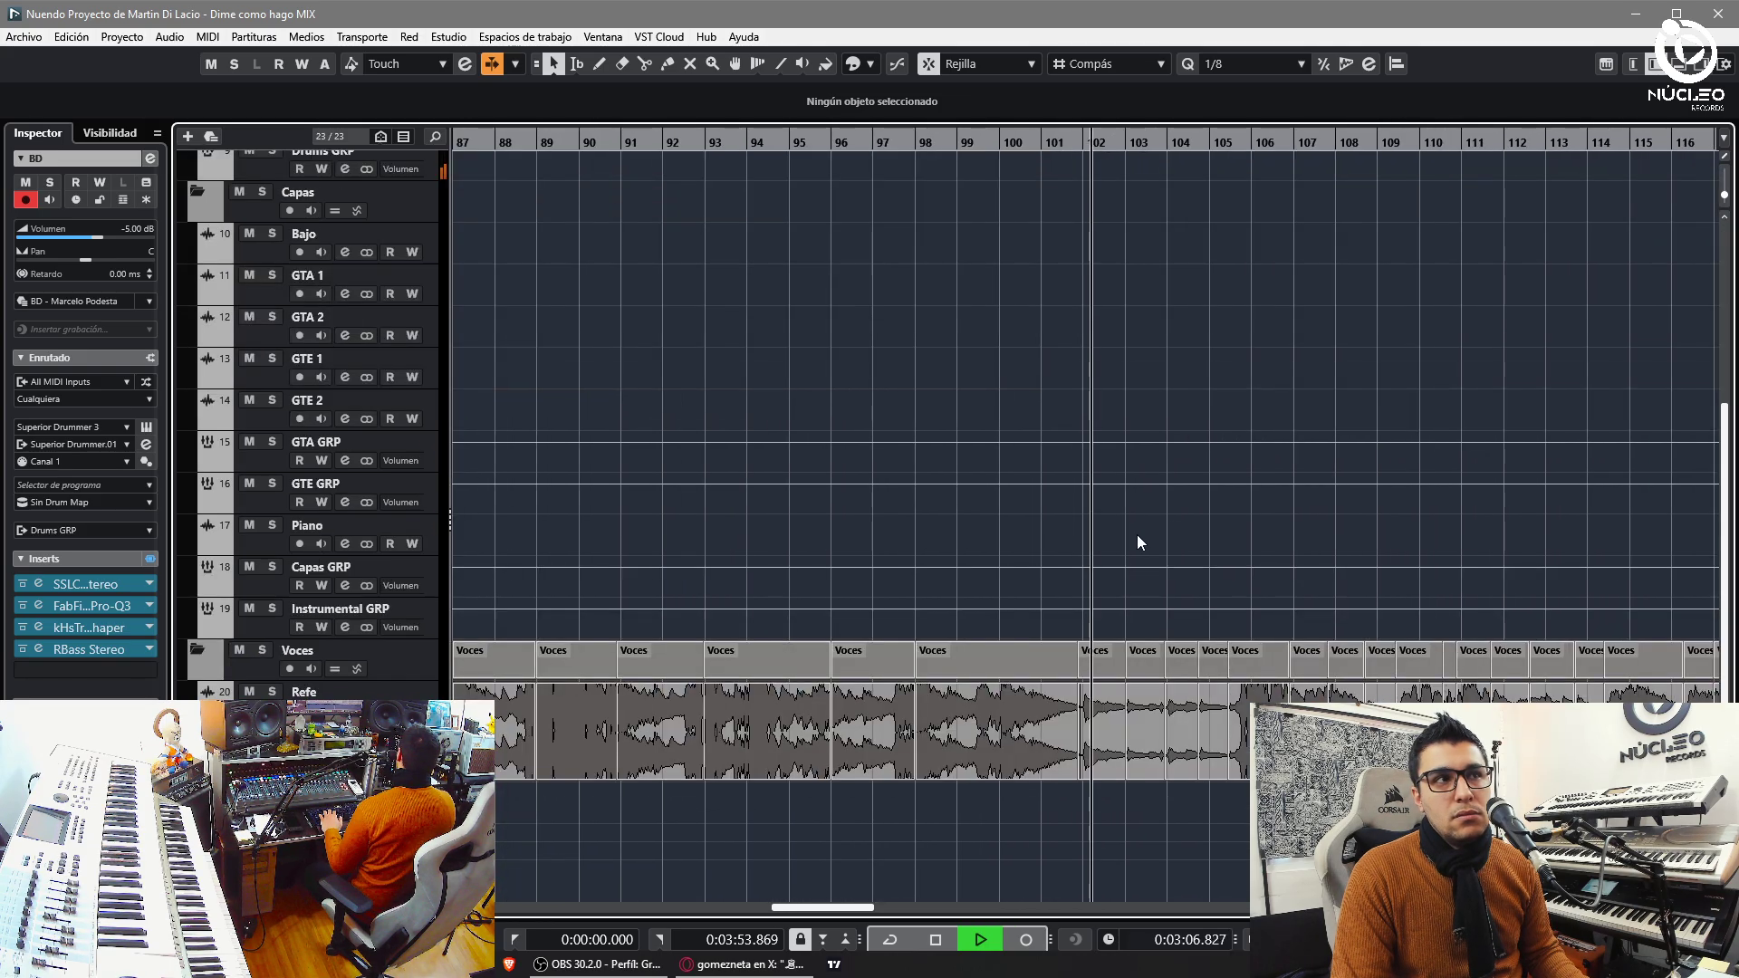
pyautogui.scroll(4, 1138, 536)
pyautogui.click(1020, 144)
pyautogui.press('h')
pyautogui.press('KP_Multiply')
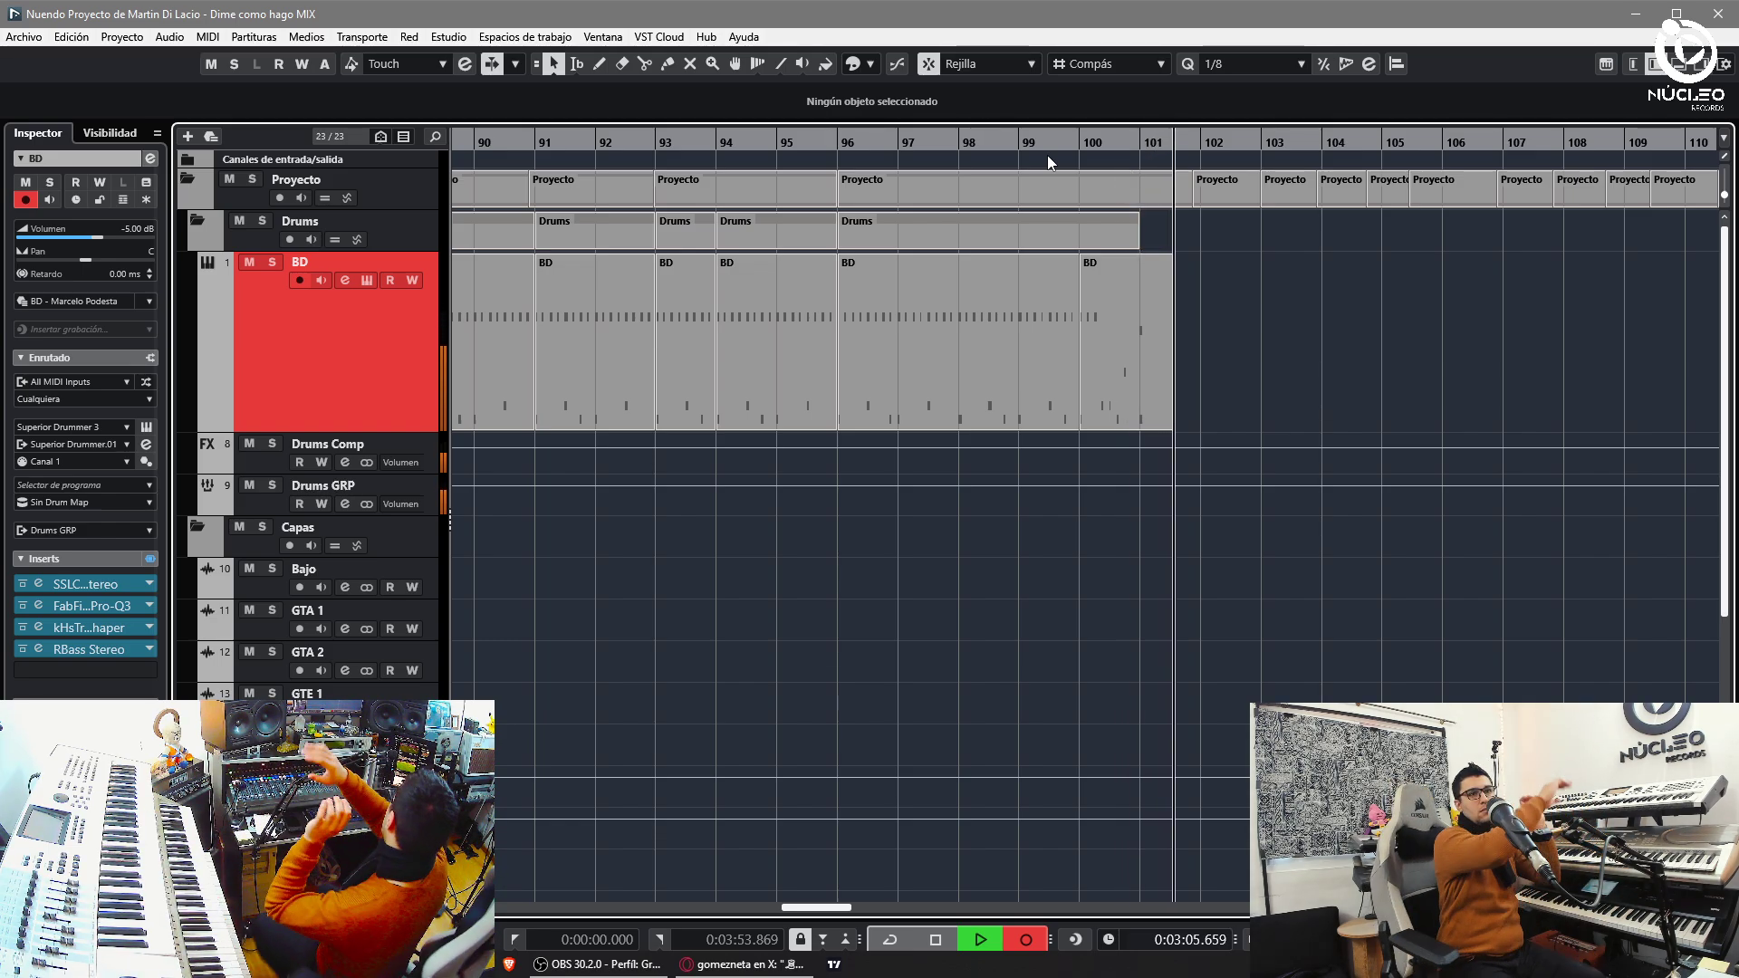
pyautogui.press('KP_Multiply')
# - Split the newly recorded BD part at bar 101 and glue the ending onto the part that starts at bar 96
pyautogui.press('3')
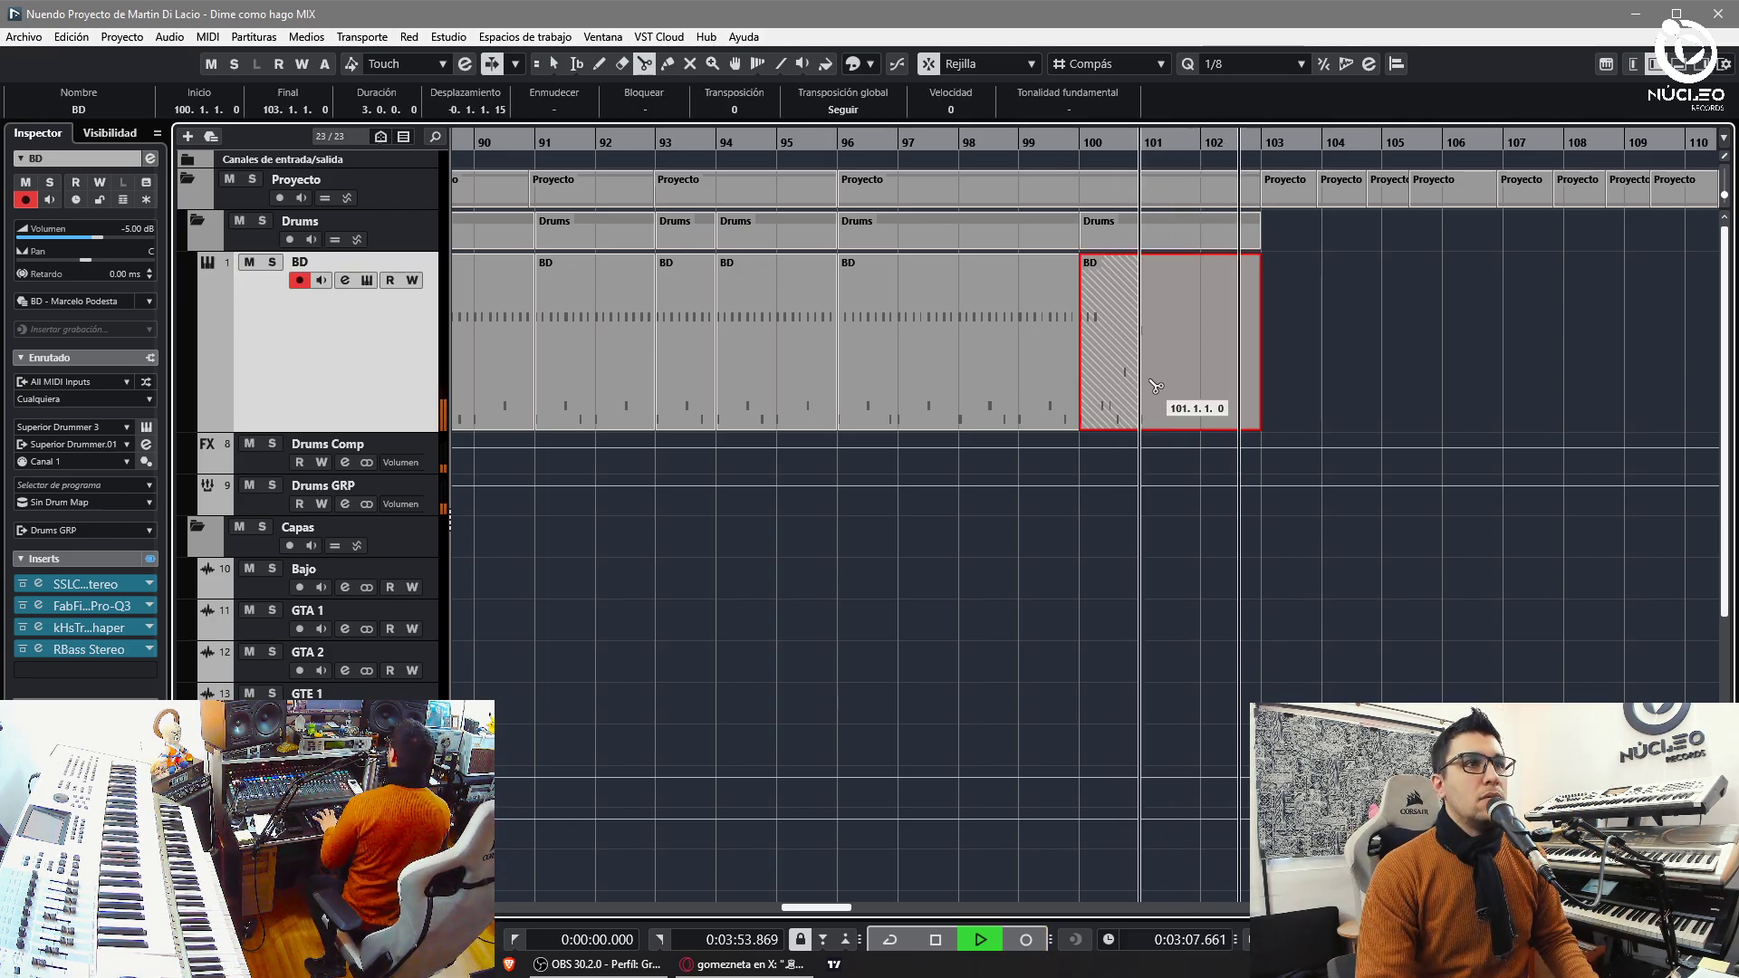
pyautogui.click(1153, 386)
pyautogui.press('4')
pyautogui.click(1069, 384)
pyautogui.click(1100, 377)
pyautogui.press('1')
pyautogui.press('g')
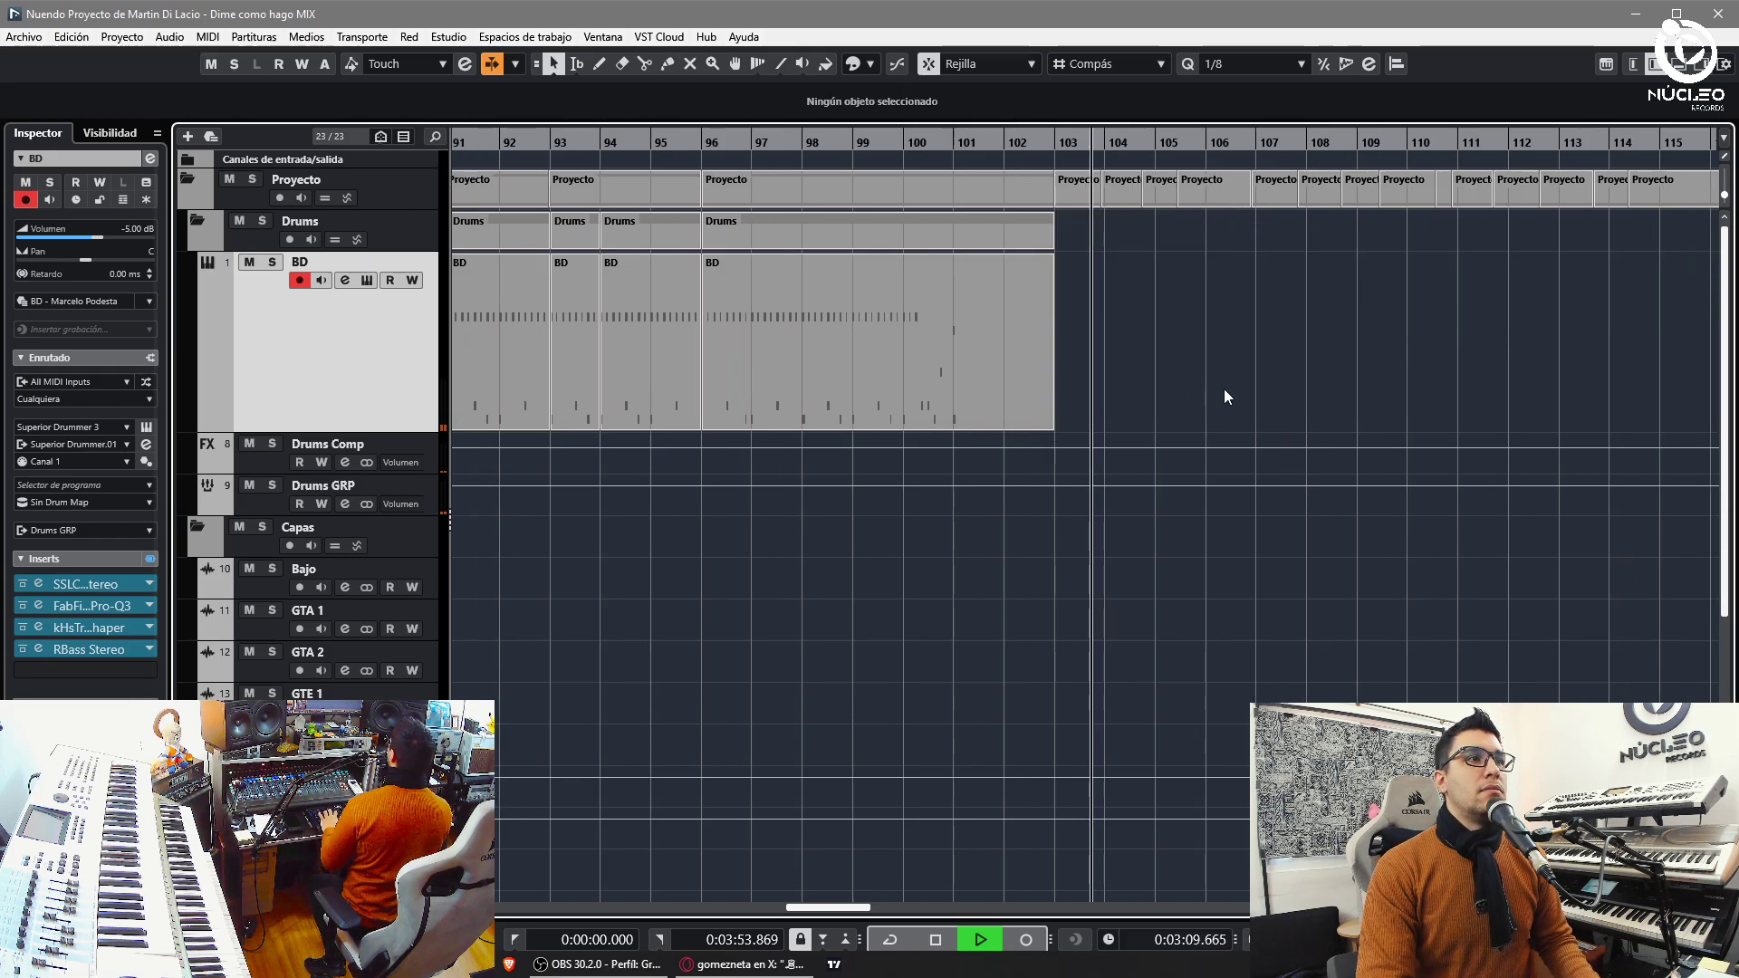
# - Examine the song's remaining sections and the Refe audio from about bar 103 to bar 126 during playback
pyautogui.press('g')
pyautogui.press('g')
pyautogui.press('g')
pyautogui.press('g')
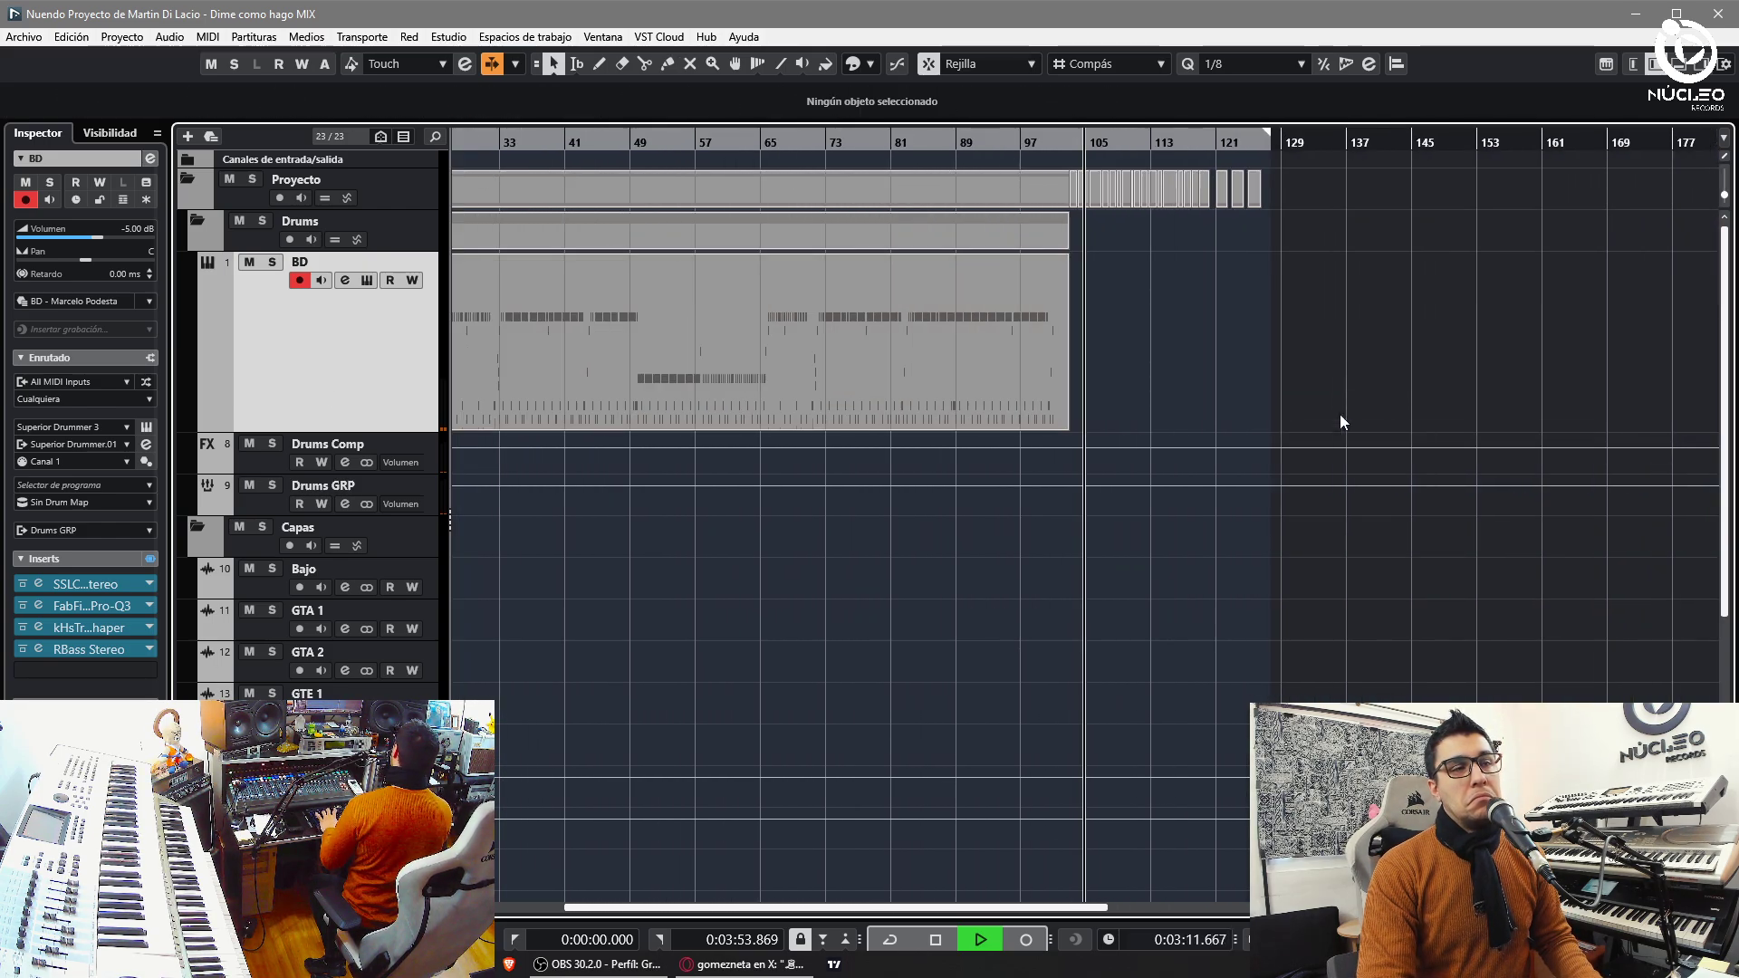
pyautogui.scroll(-5, 1246, 491)
pyautogui.press('h')
pyautogui.press('h')
pyautogui.press('h')
pyautogui.press('h')
pyautogui.press('h')
pyautogui.press('h')
pyautogui.press('h')
pyautogui.press('h')
pyautogui.press('h')
pyautogui.press('h')
pyautogui.press('h')
pyautogui.press('h')
pyautogui.press('h')
pyautogui.scroll(5, 1187, 433)
pyautogui.press('g')
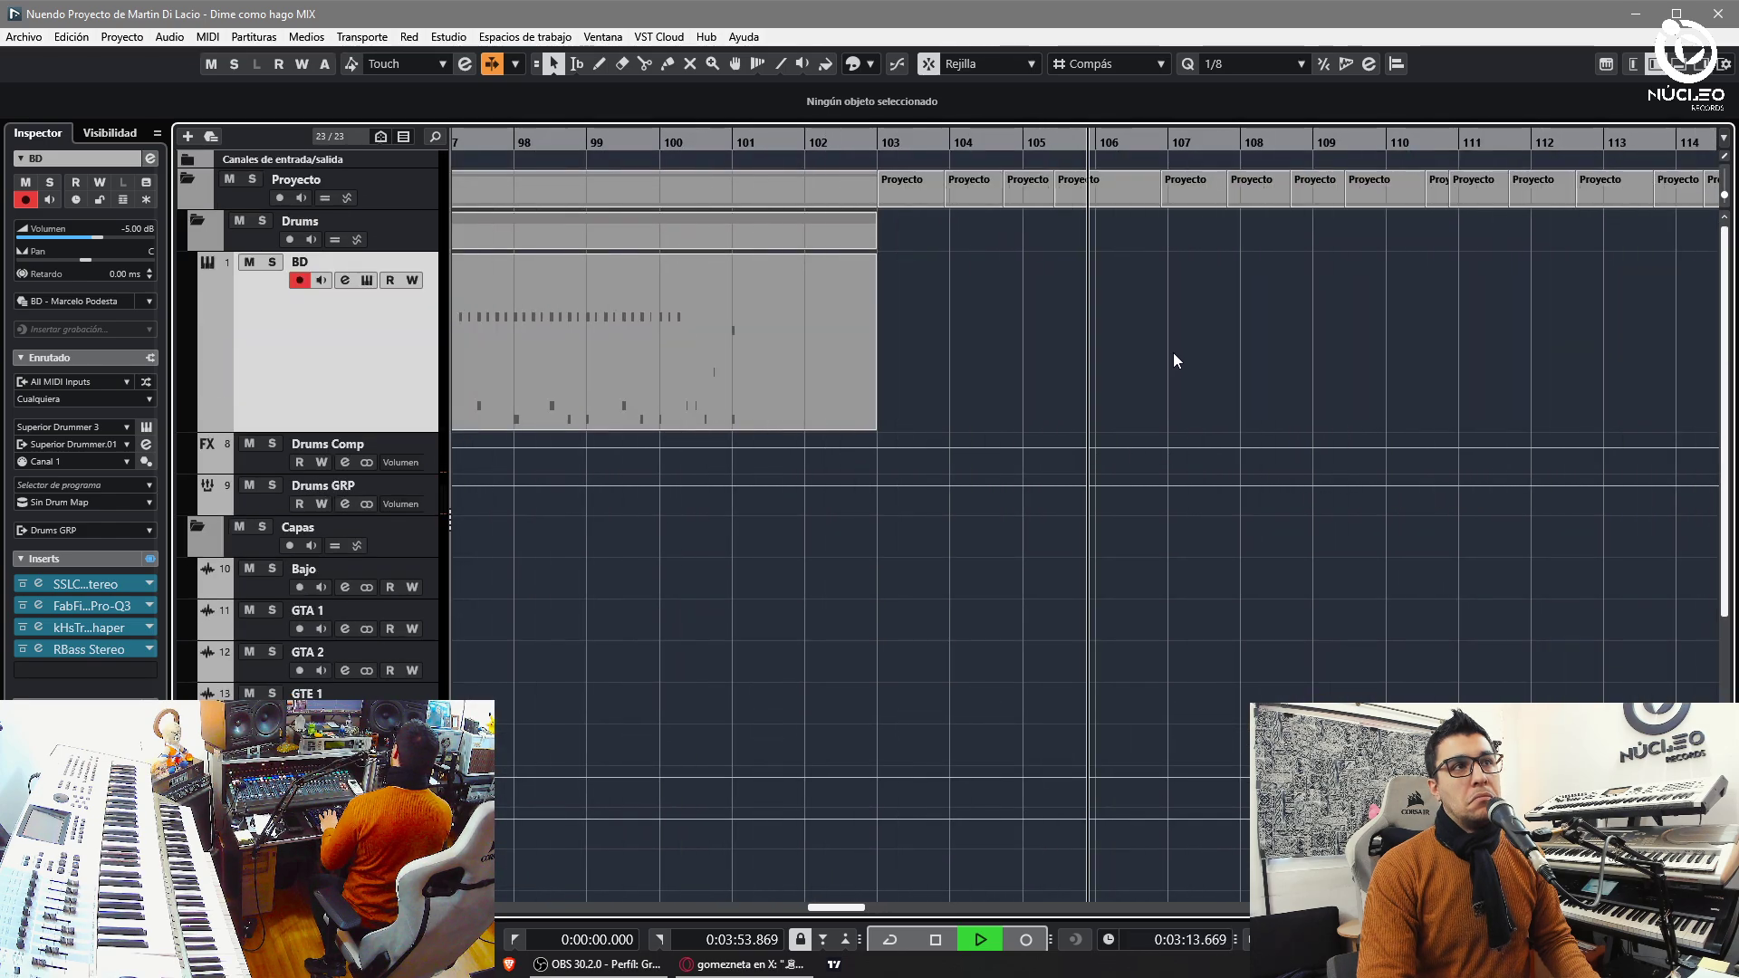
pyautogui.press('g')
pyautogui.scroll(-4, 1279, 364)
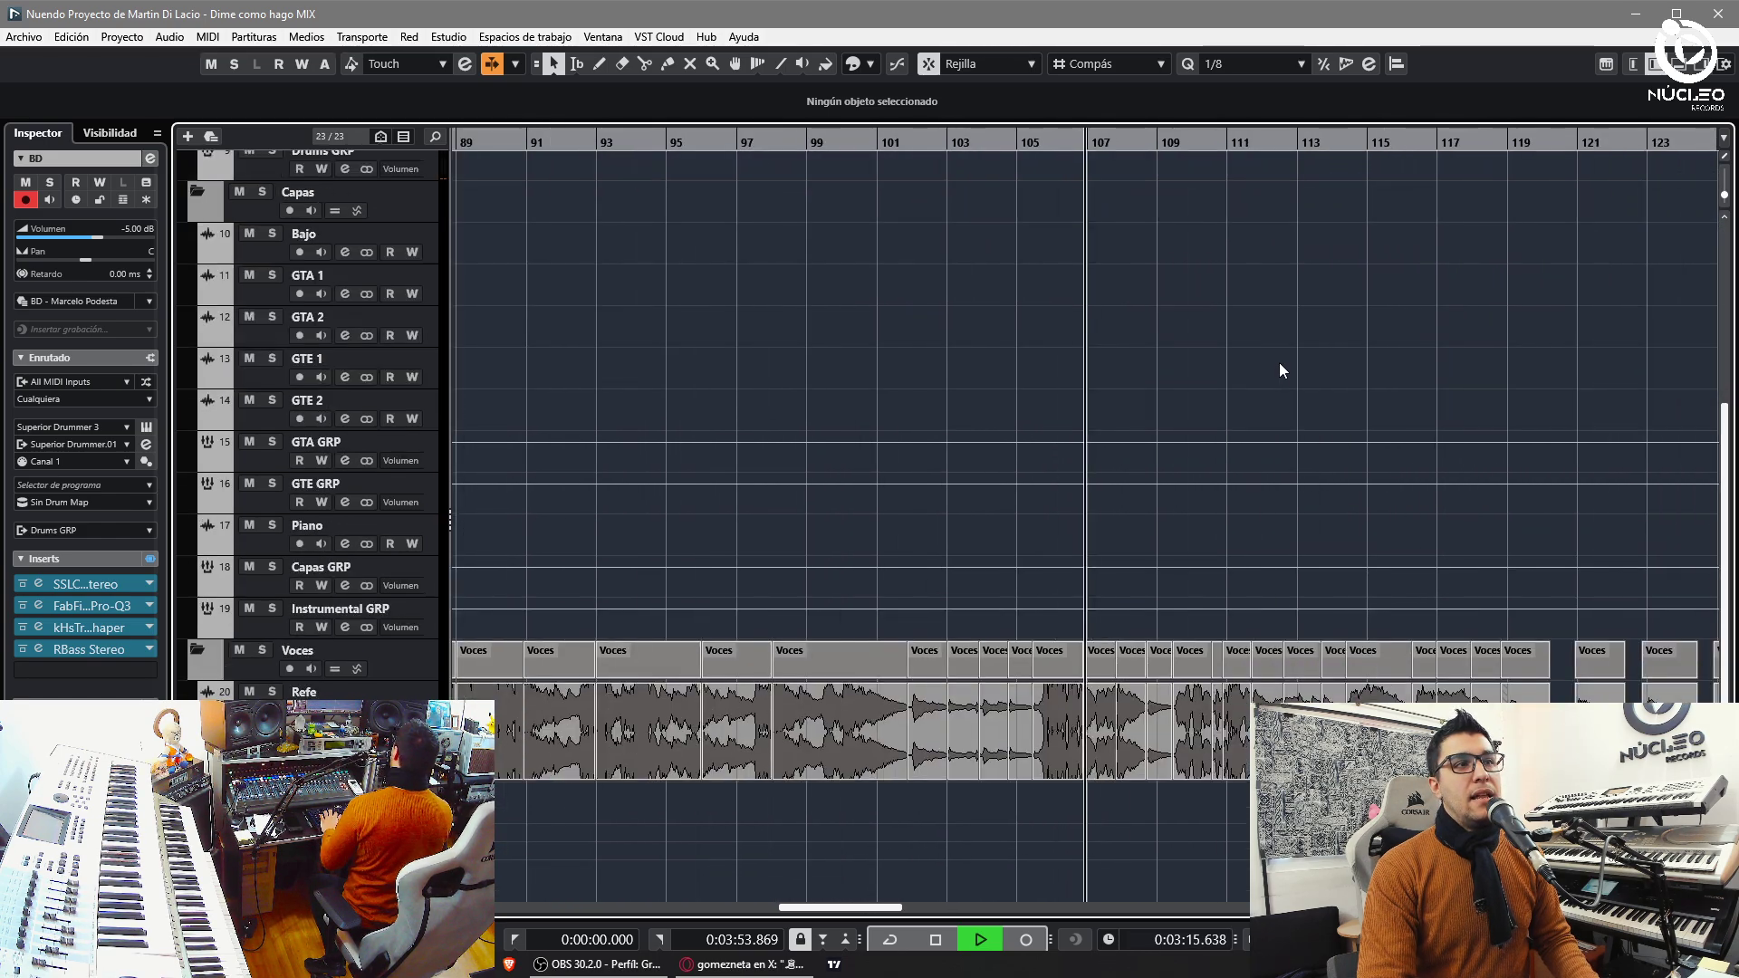
pyautogui.click(1292, 142)
pyautogui.press('g')
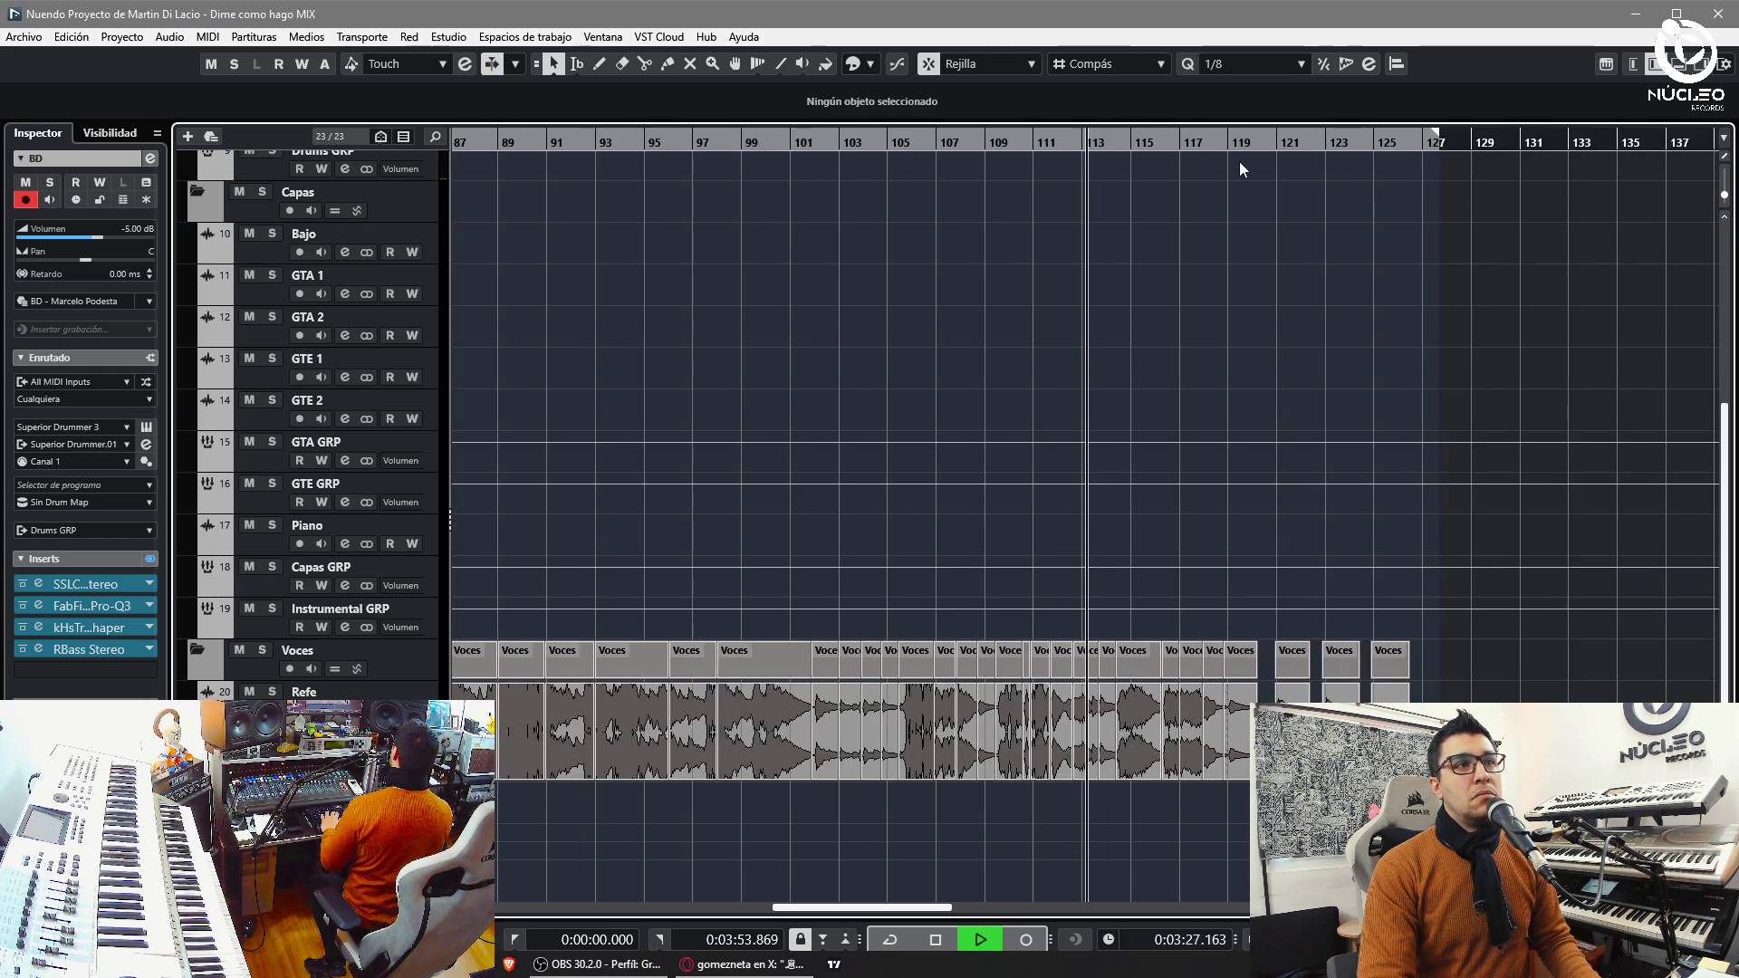
pyautogui.press('g')
pyautogui.press('g')
pyautogui.scroll(4, 1010, 363)
# - Stop playback, return to the project start and disarm recording on the BD track
pyautogui.press('space')
pyautogui.press('g')
pyautogui.press('KP_Decimal')
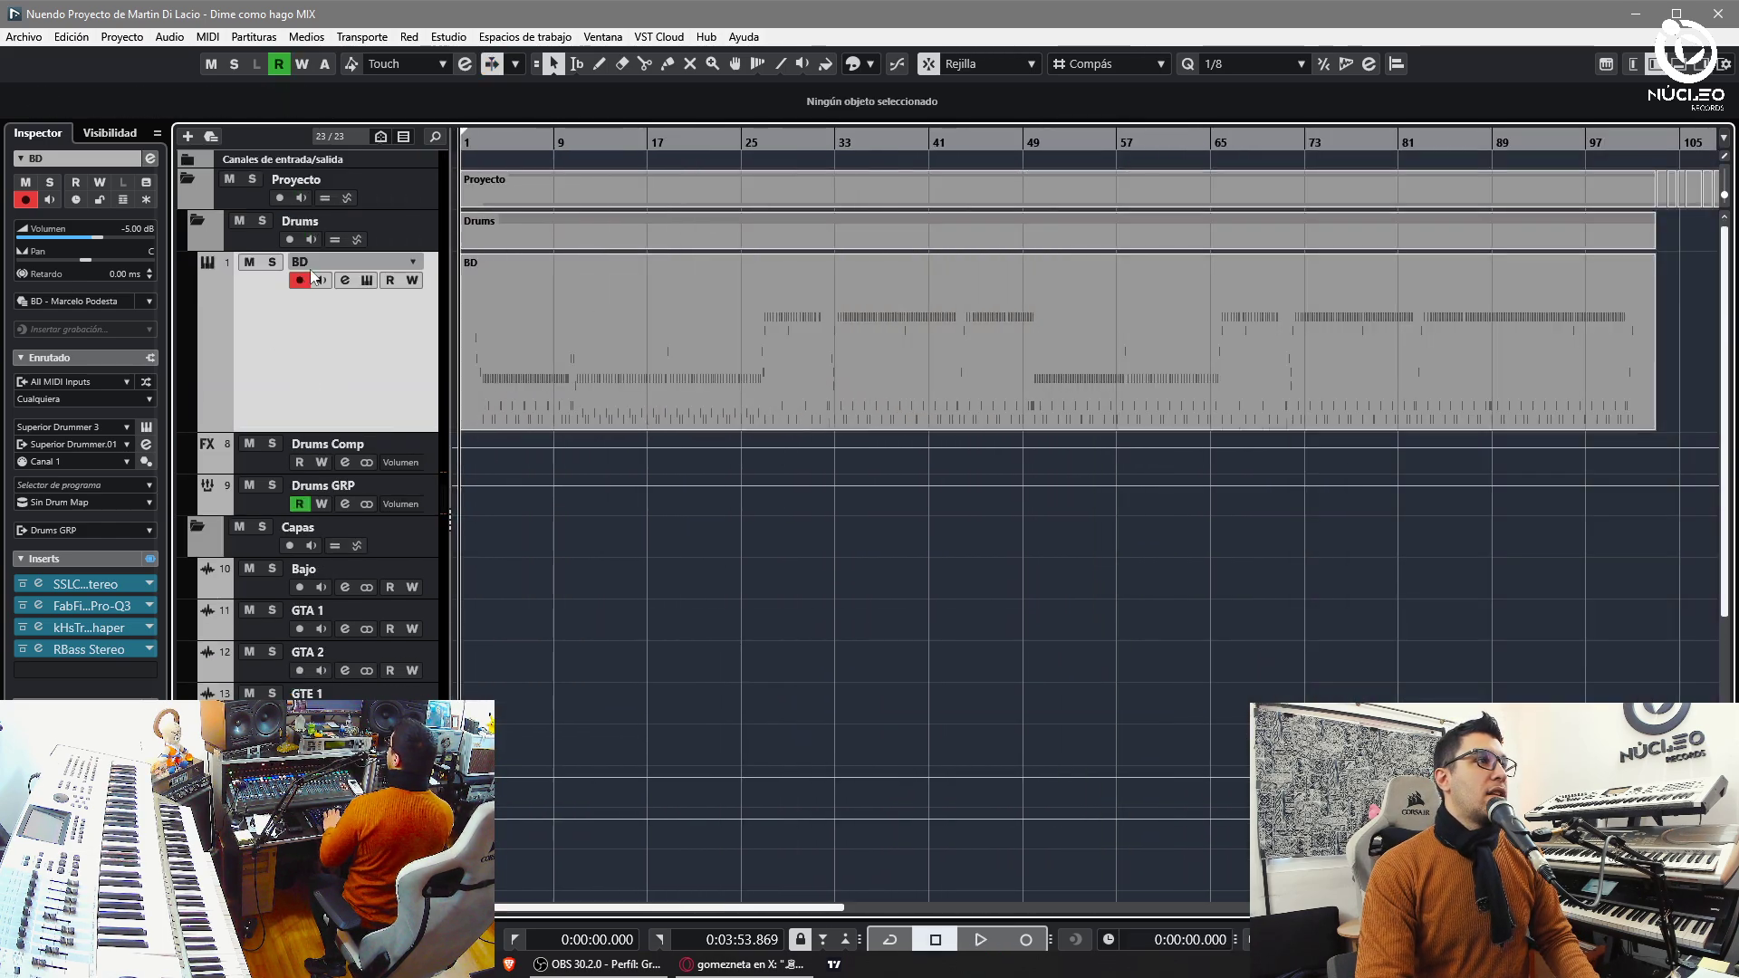
pyautogui.click(300, 280)
pyautogui.press('f')
pyautogui.press('g')
pyautogui.press('g')
pyautogui.press('g')
pyautogui.press('g')
pyautogui.press('h')
pyautogui.press('h')
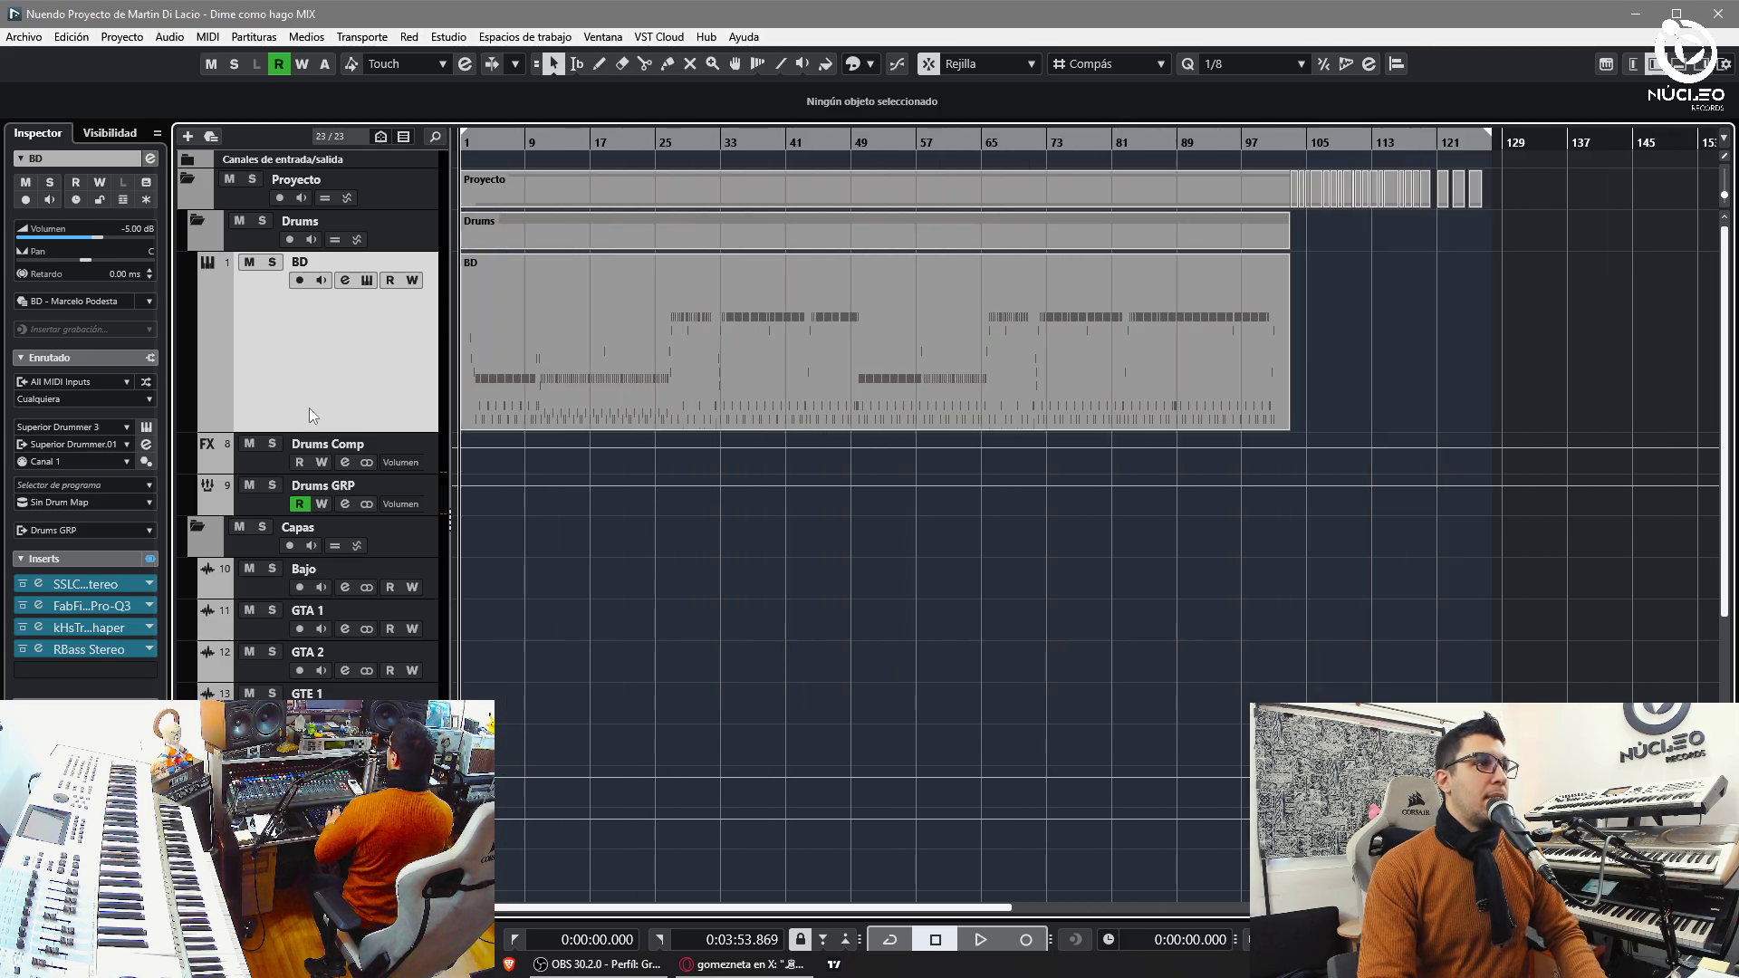
pyautogui.press('h')
# - Inspect the BD part's aftertouch data in the note editor, switch the controller lane back to velocity, and close the editor
pyautogui.doubleClick(693, 355)
pyautogui.press('g')
pyautogui.press('g')
pyautogui.click(244, 819)
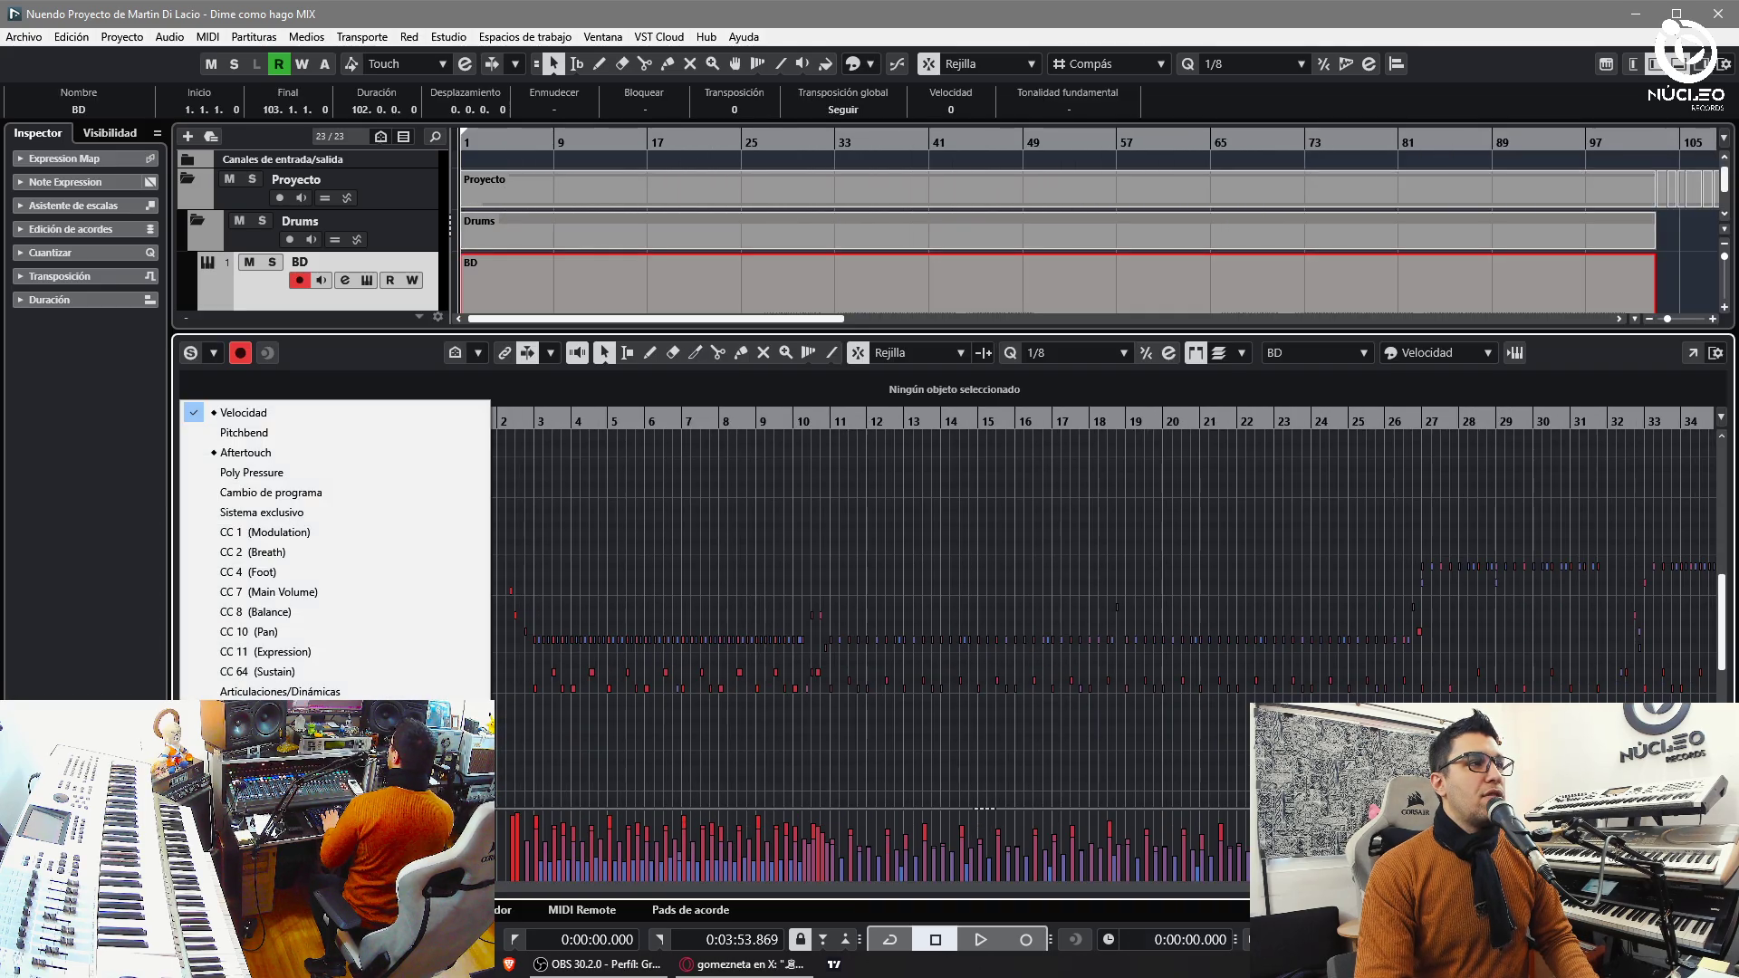
pyautogui.click(263, 455)
pyautogui.press('g')
pyautogui.press('g')
pyautogui.press('g')
pyautogui.press('g')
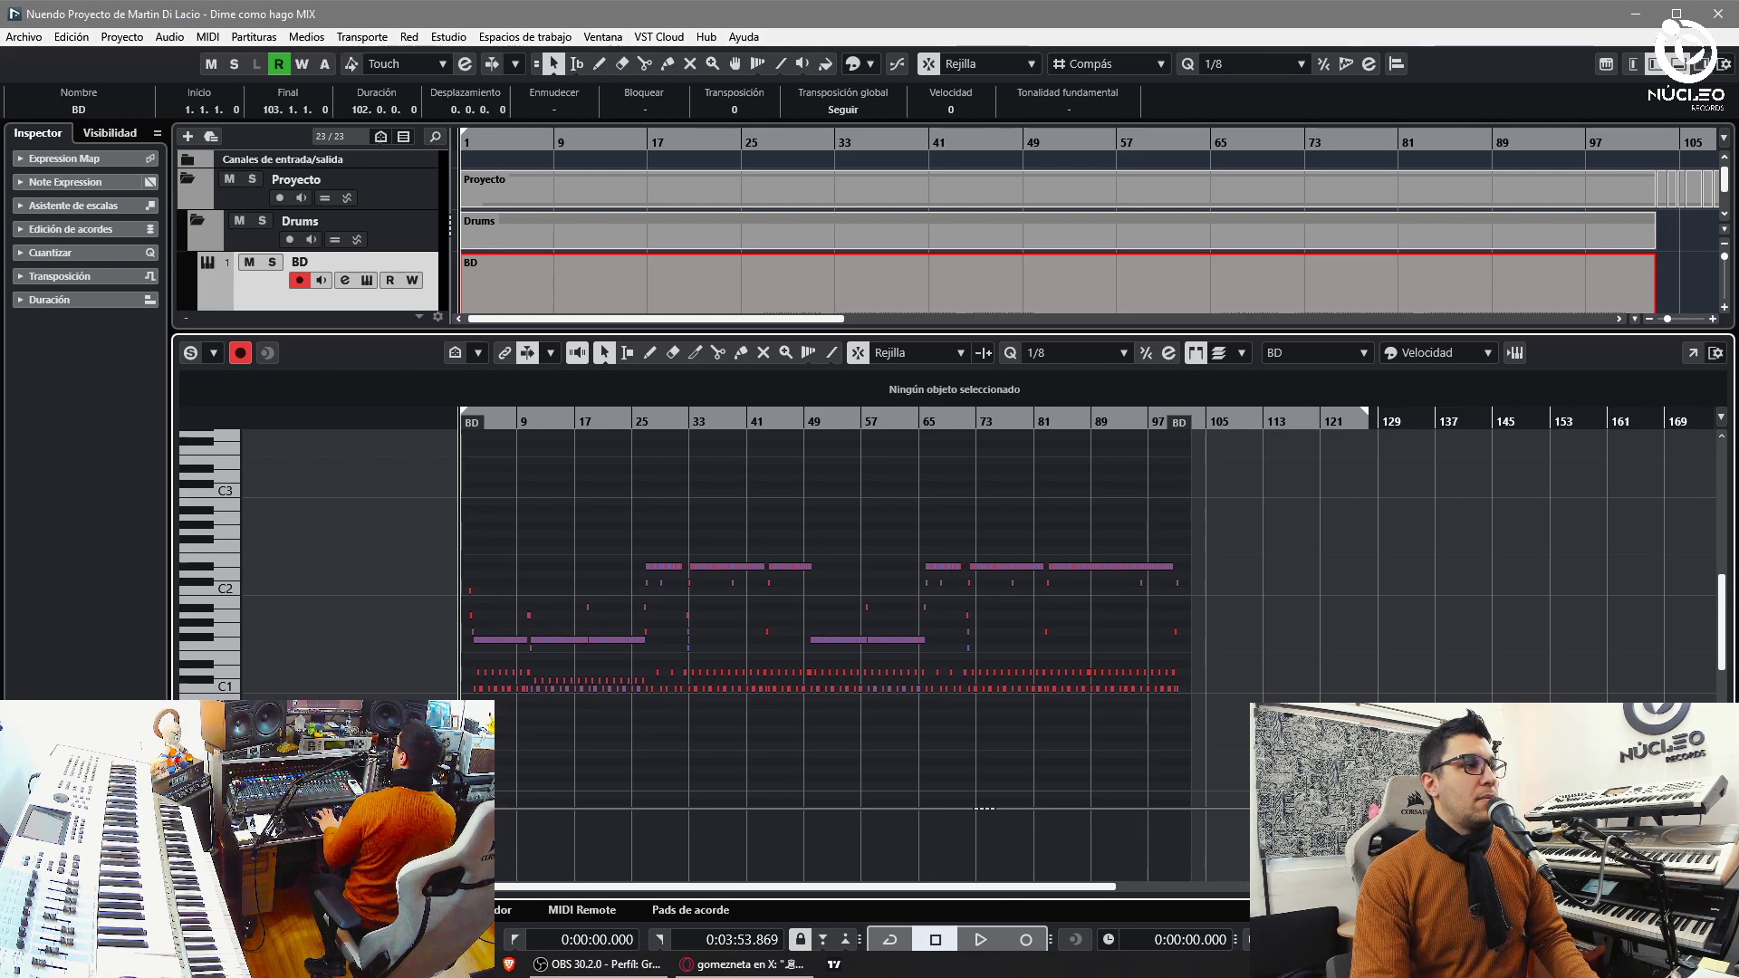
pyautogui.click(245, 819)
pyautogui.click(309, 412)
pyautogui.press('Return')
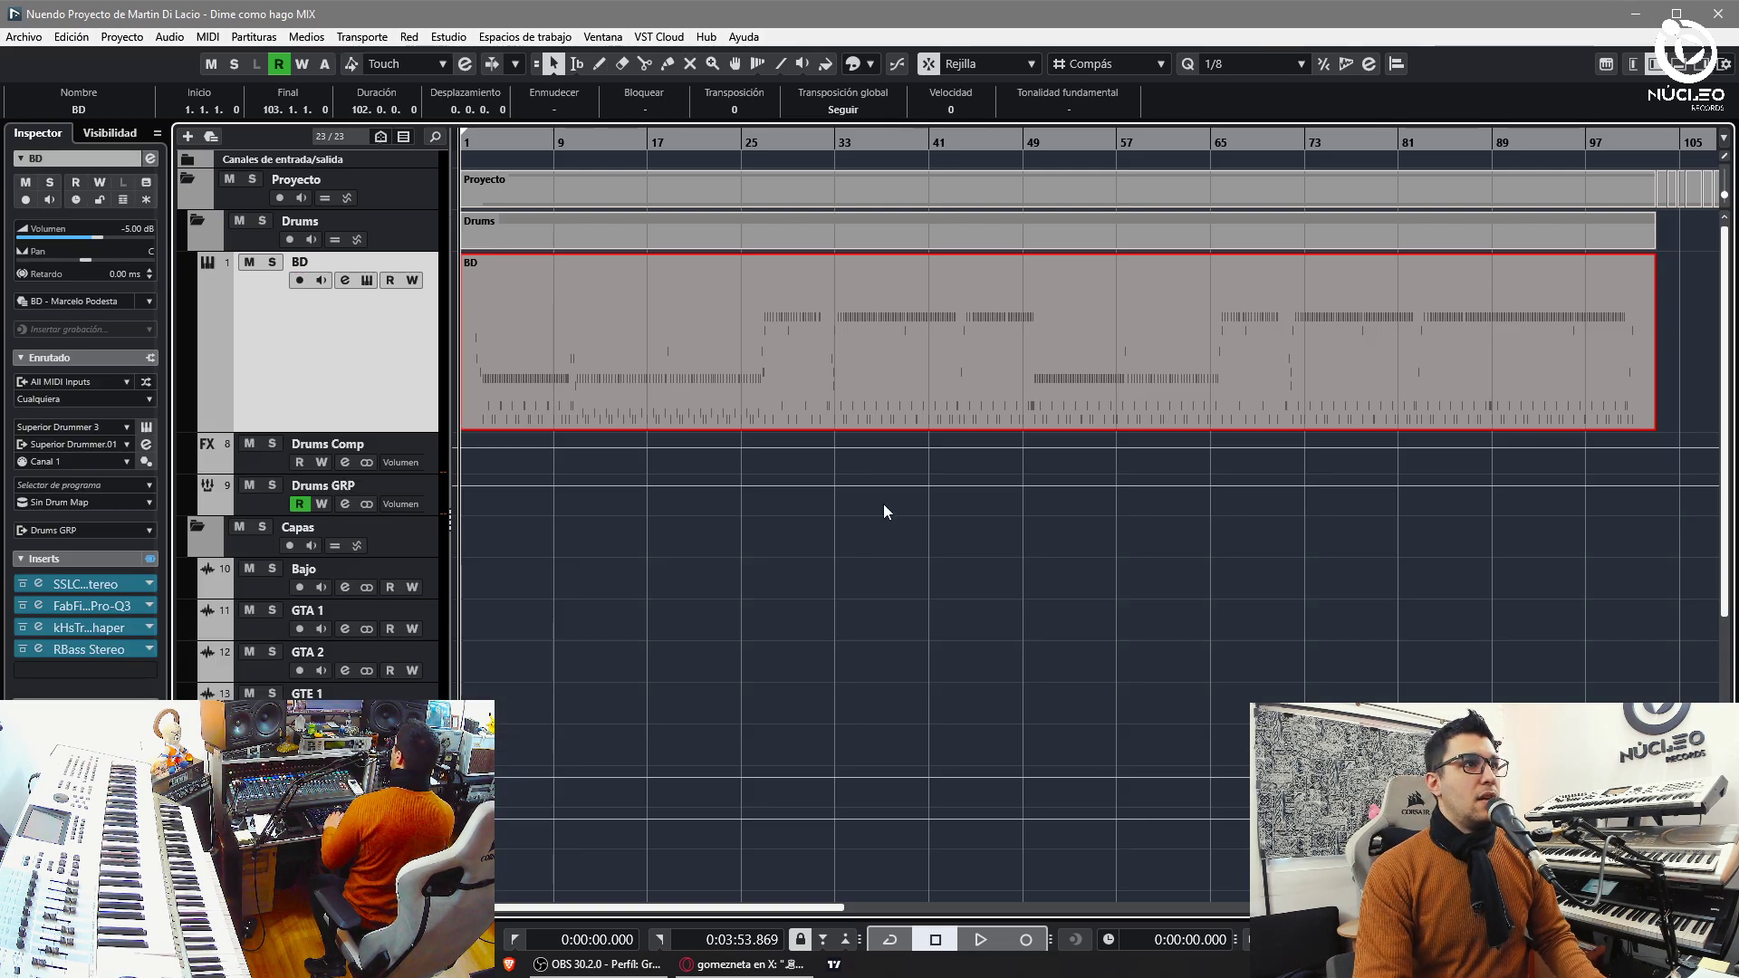
# - Select the Bajo track and set its audio input to Rode K2
pyautogui.click(629, 659)
pyautogui.press('h')
pyautogui.press('h')
pyautogui.click(274, 586)
pyautogui.press('h')
pyautogui.press('h')
pyautogui.press('h')
pyautogui.press('h')
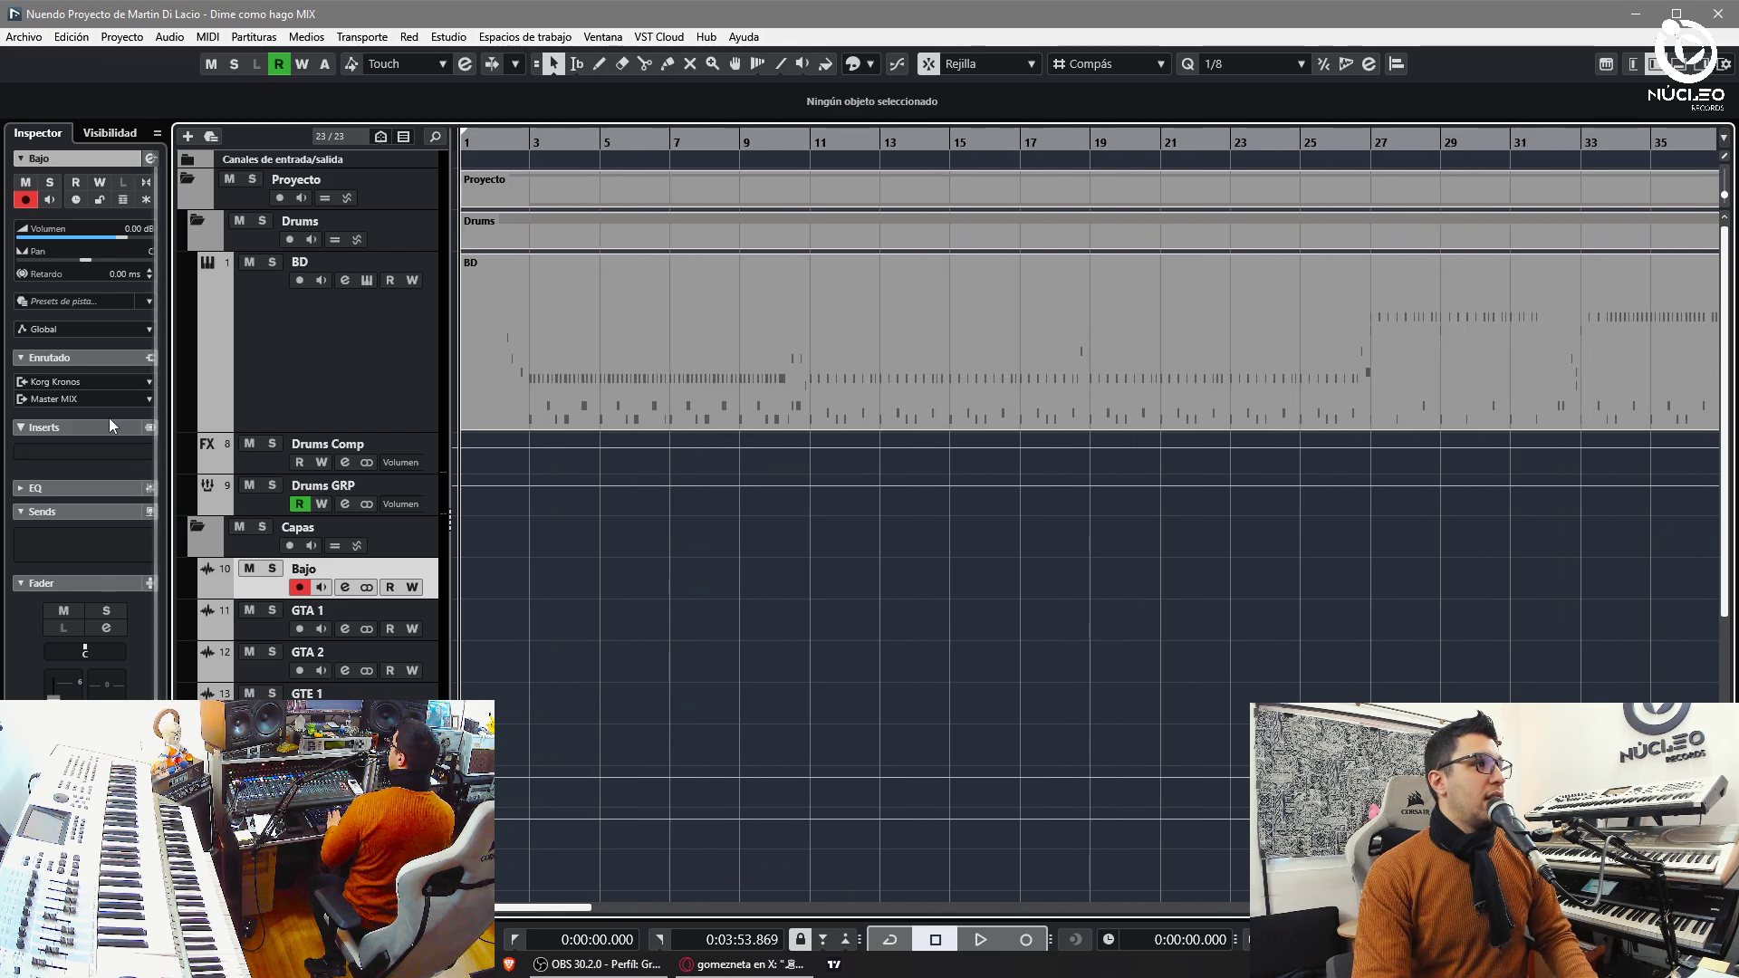
pyautogui.press('h')
pyautogui.click(98, 380)
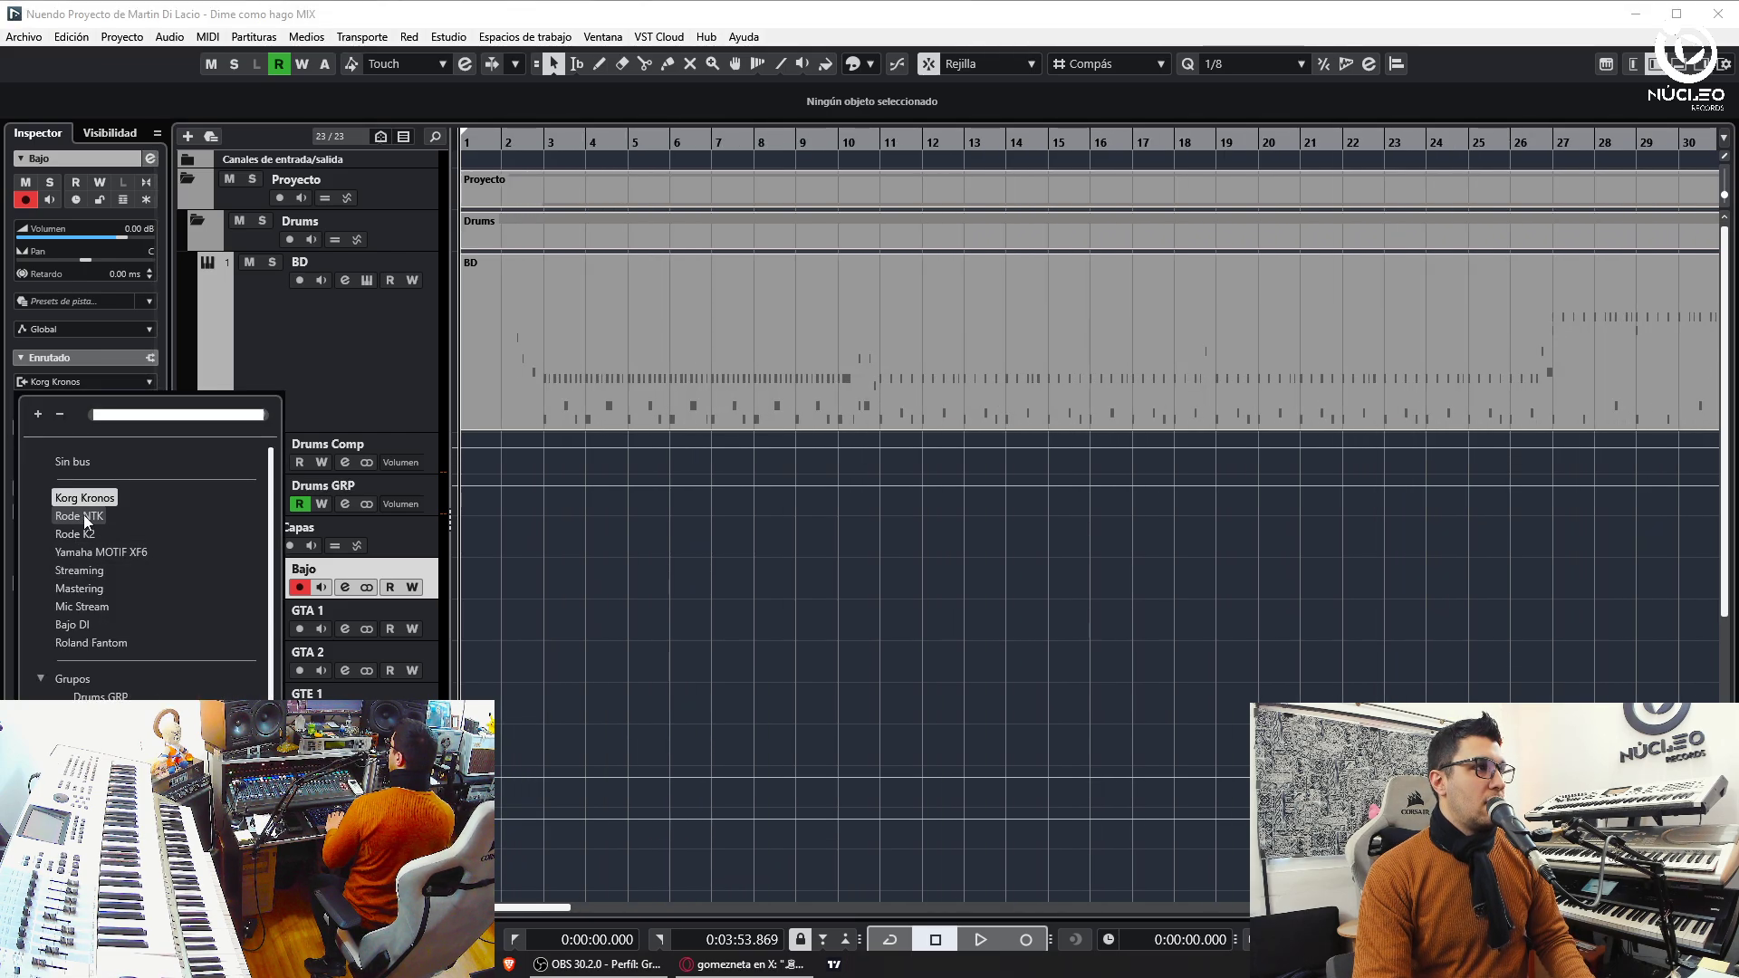
pyautogui.click(85, 536)
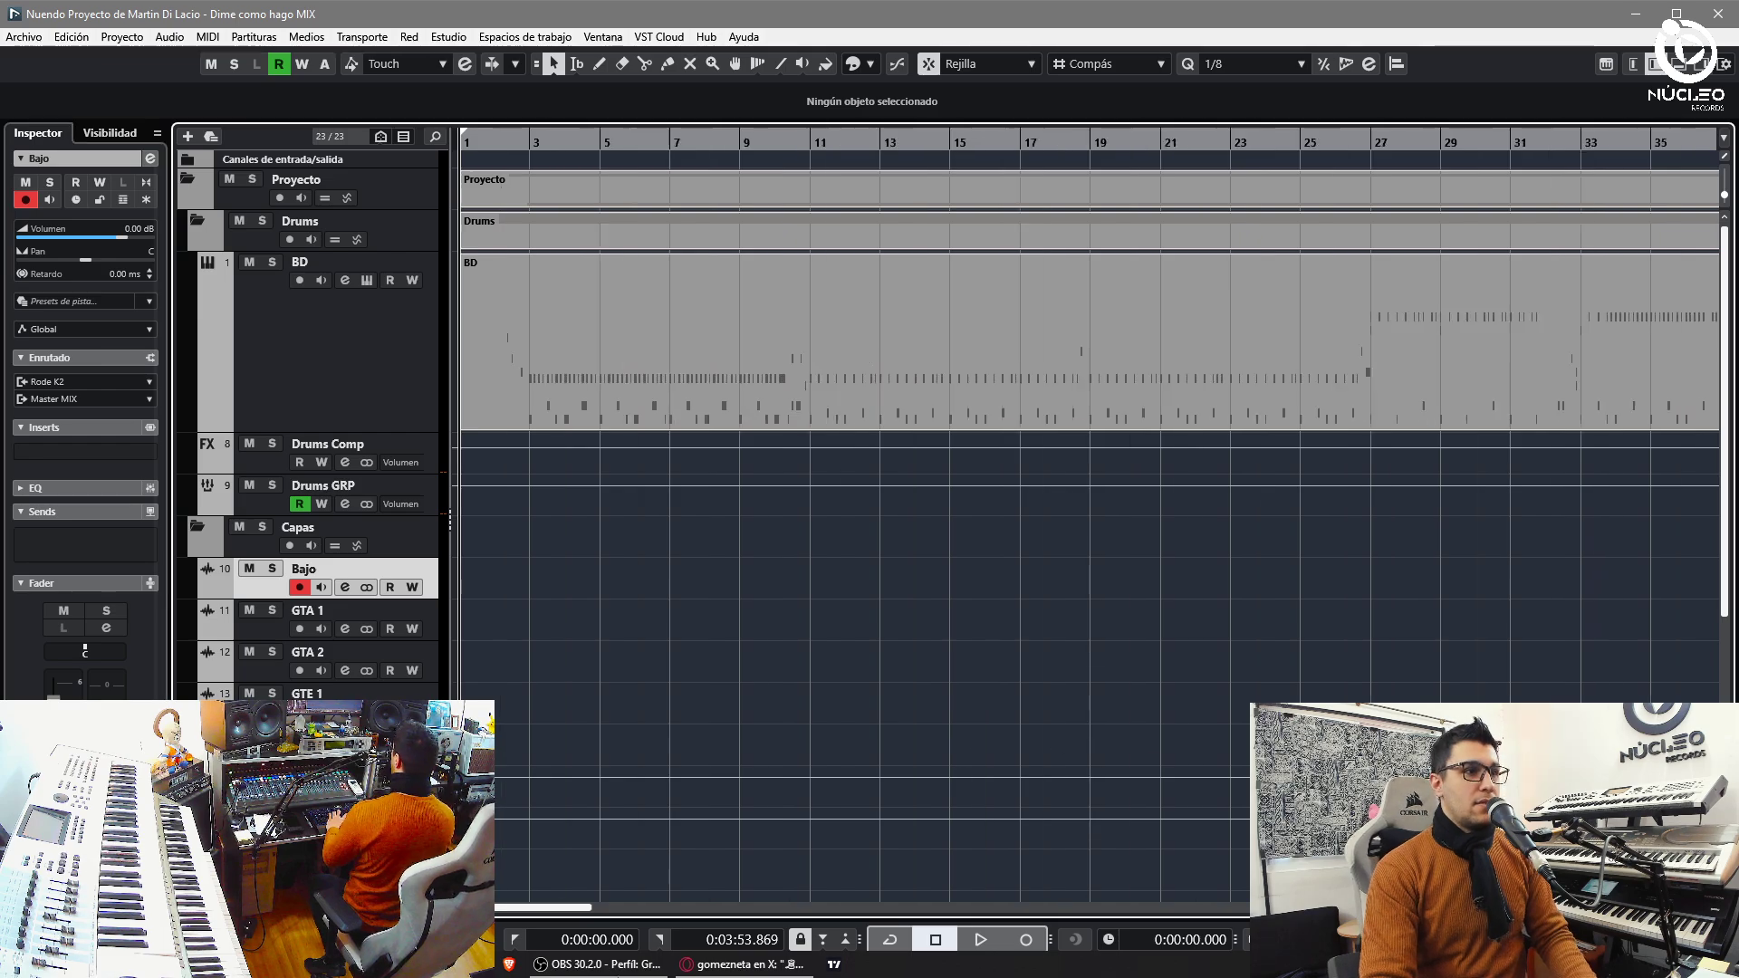
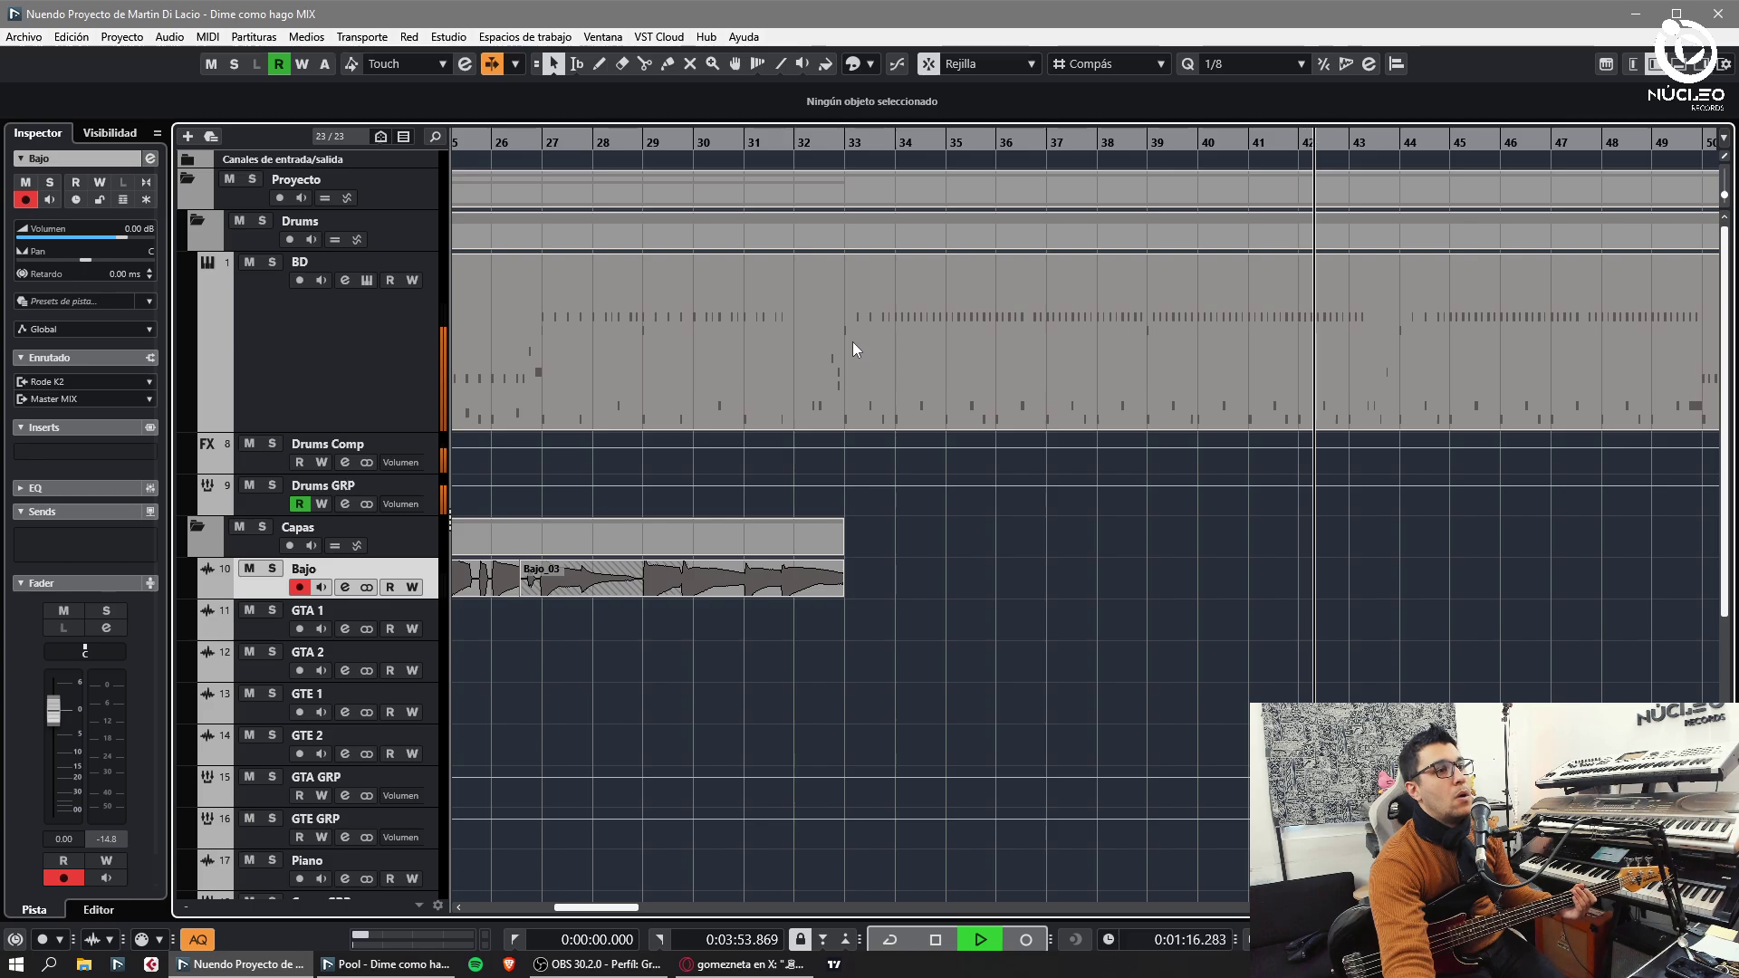
# - Record the bass on the Bajo track from about bar 32 to about bar 59 in two takes
pyautogui.click(812, 143)
pyautogui.press('KP_Multiply')
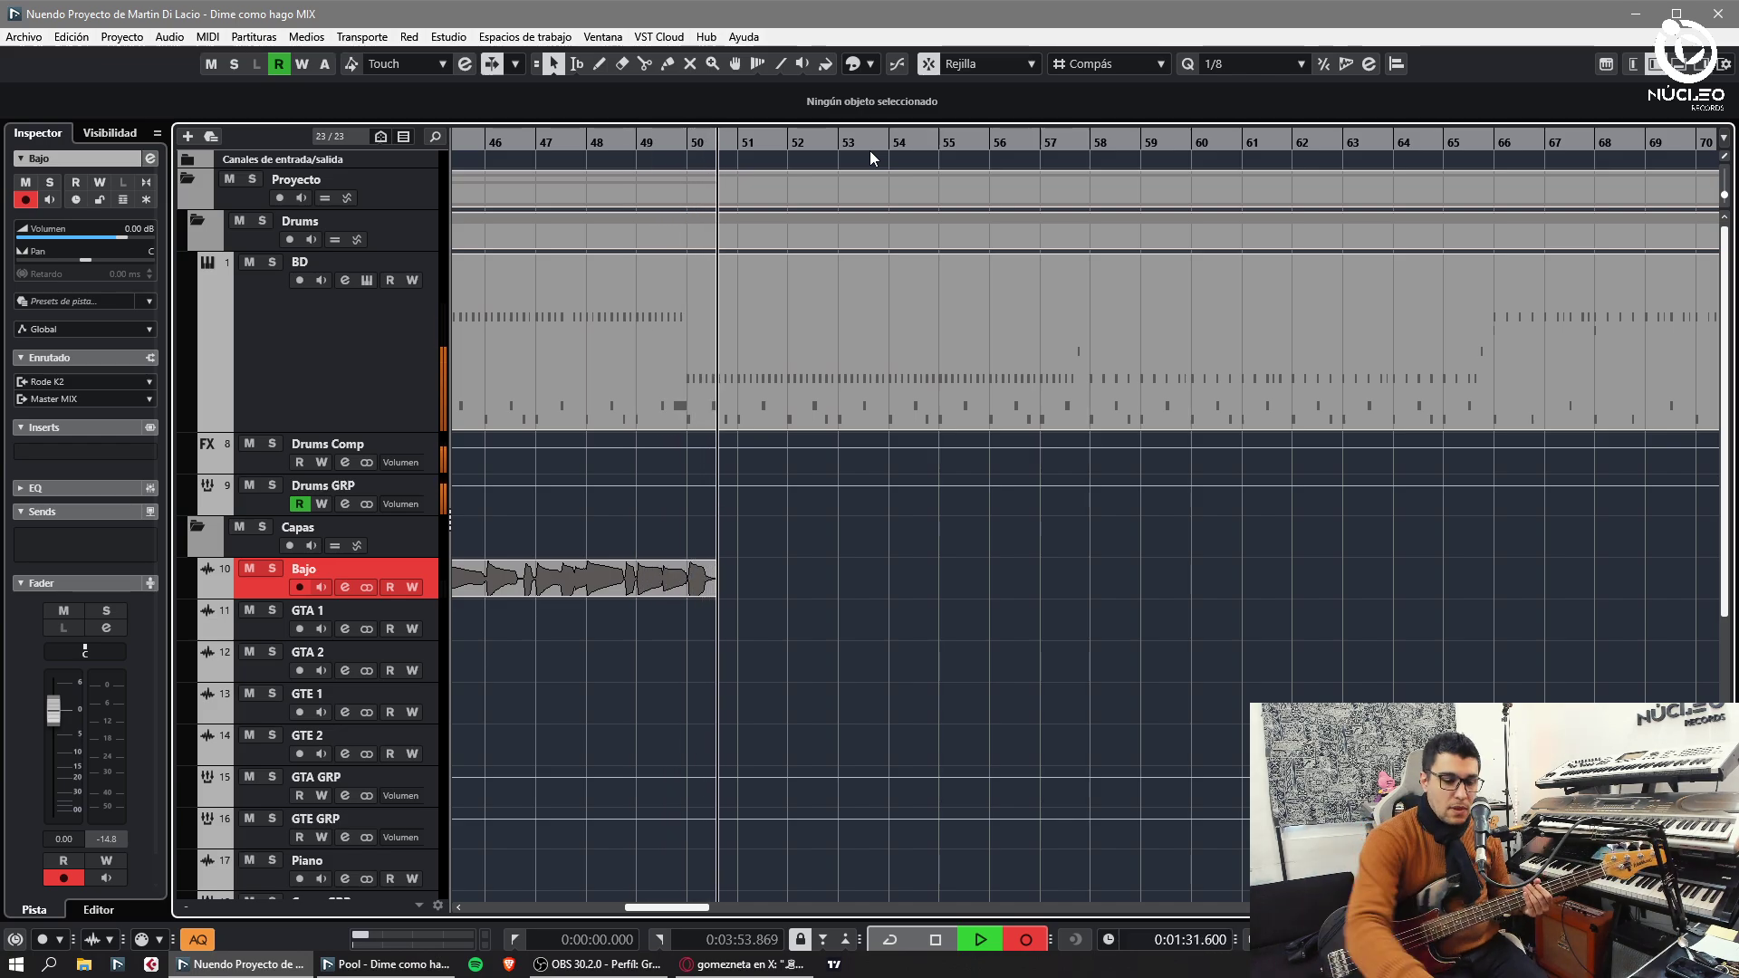
pyautogui.press('space')
pyautogui.press('KP_Multiply')
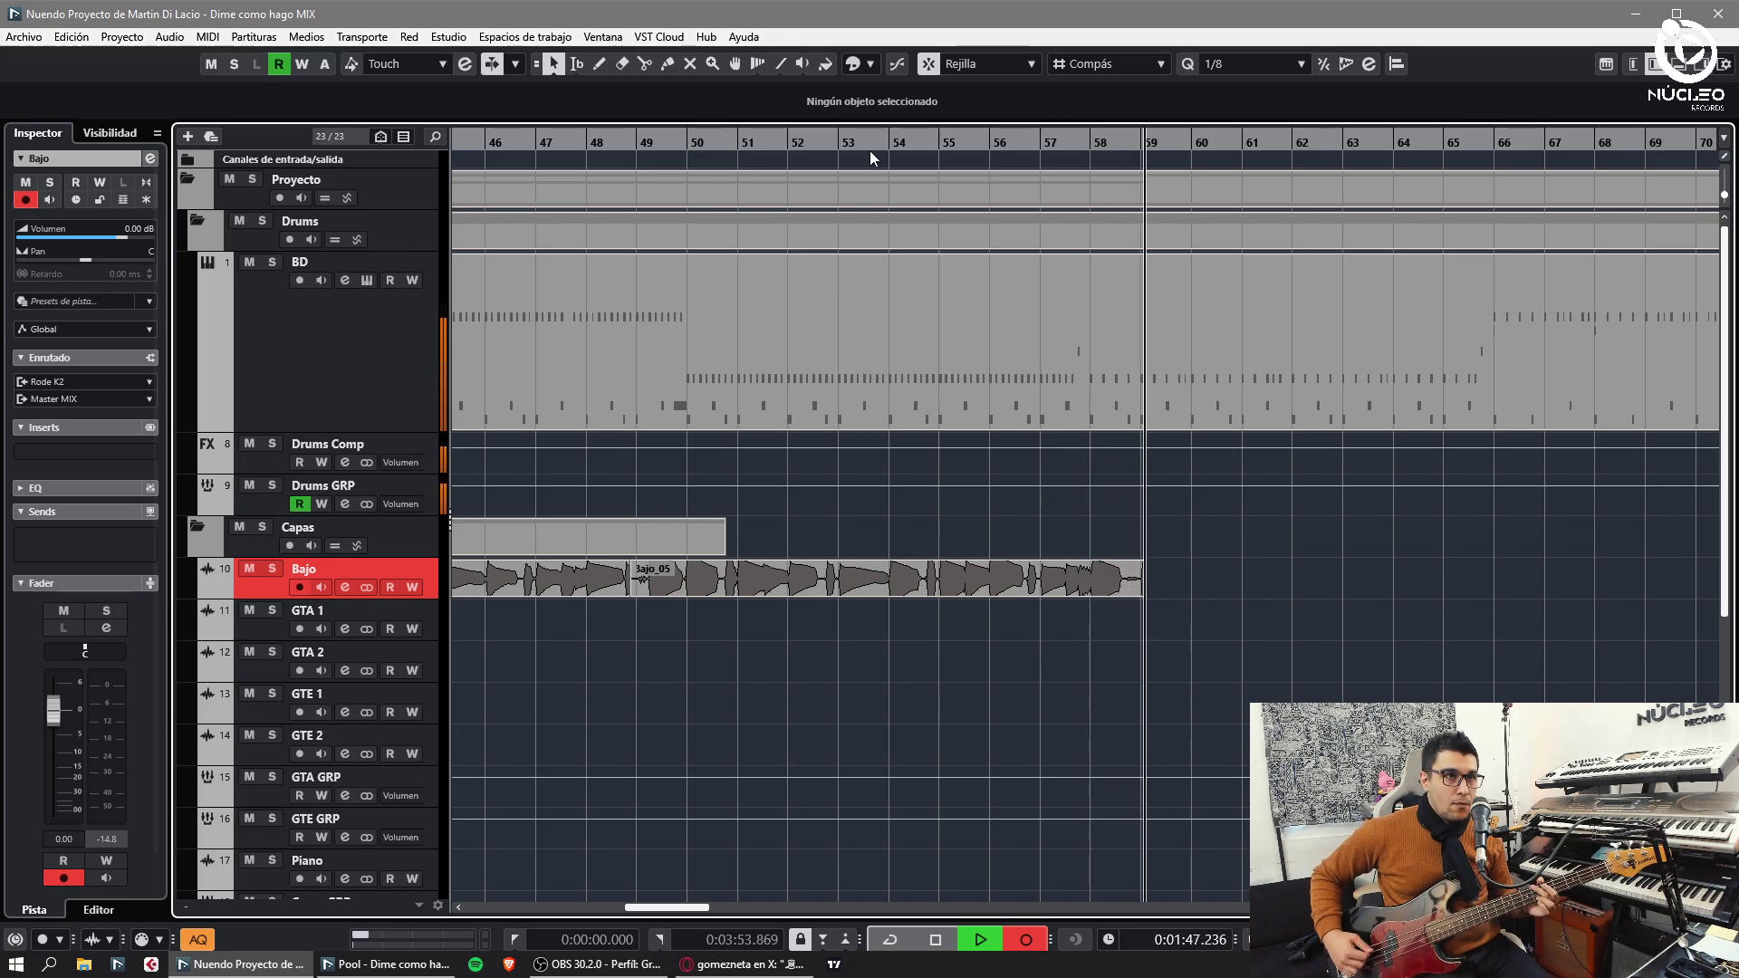
pyautogui.press('space')
# - Record the remaining bass on the Bajo track in two takes, from about bar 57 to about bar 103
pyautogui.press('KP_Subtract')
pyautogui.press('KP_Multiply')
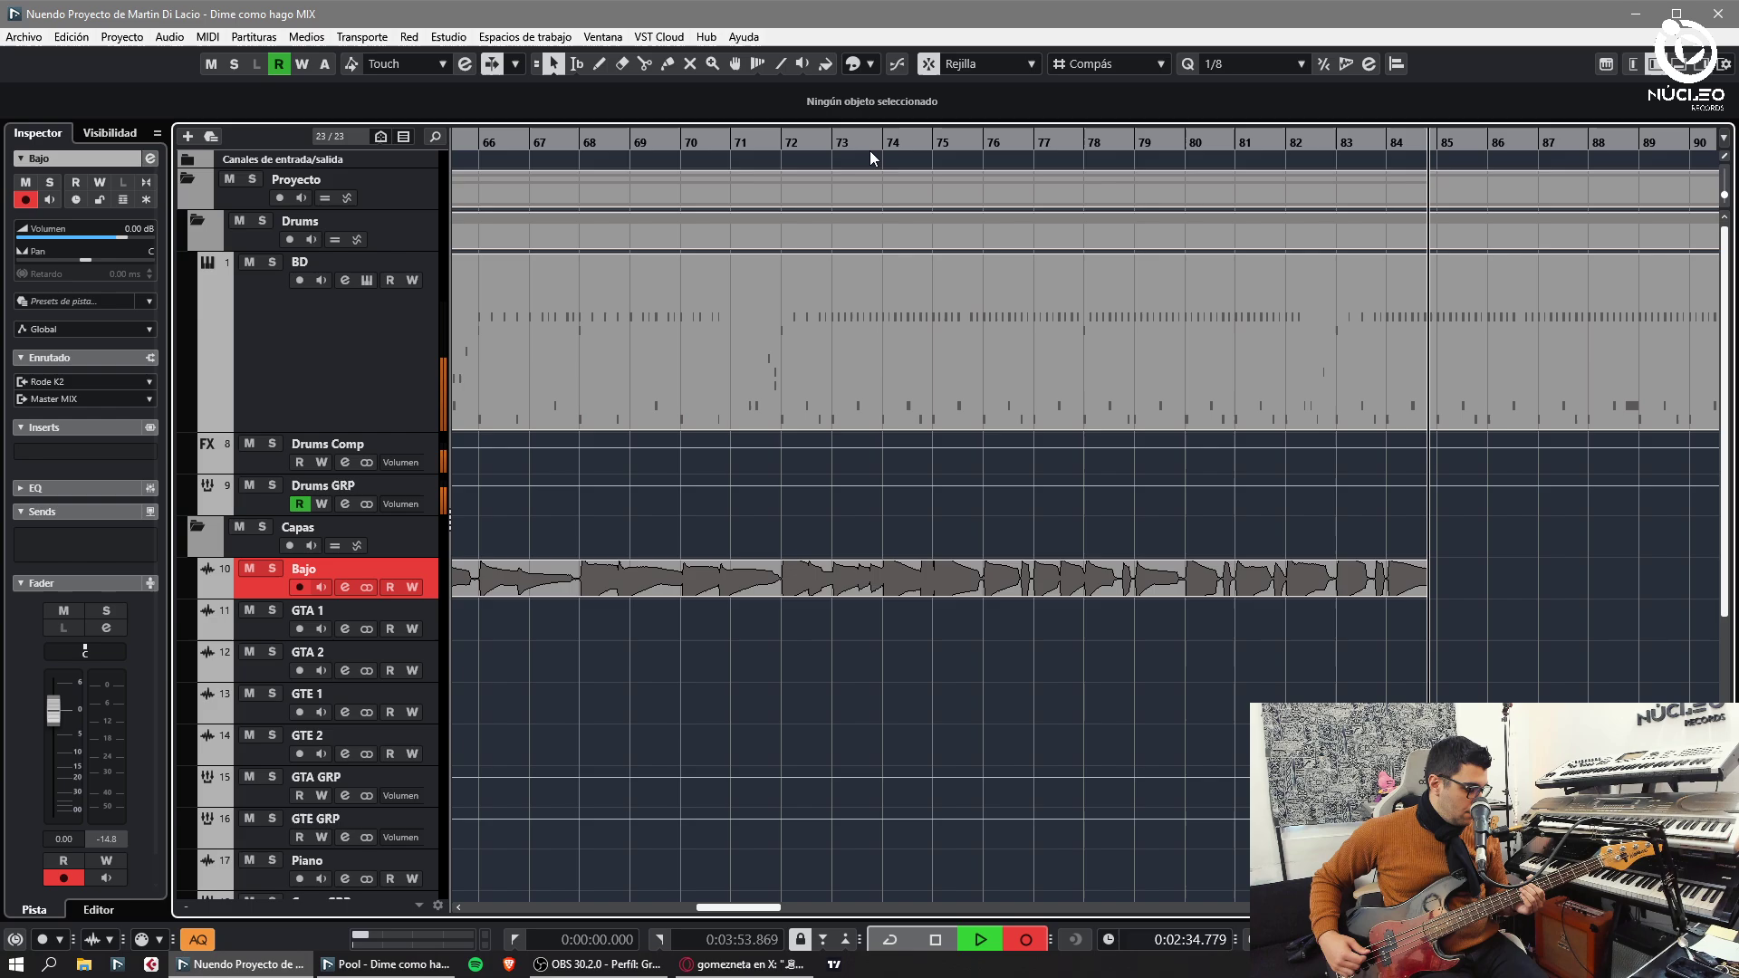
pyautogui.press('space')
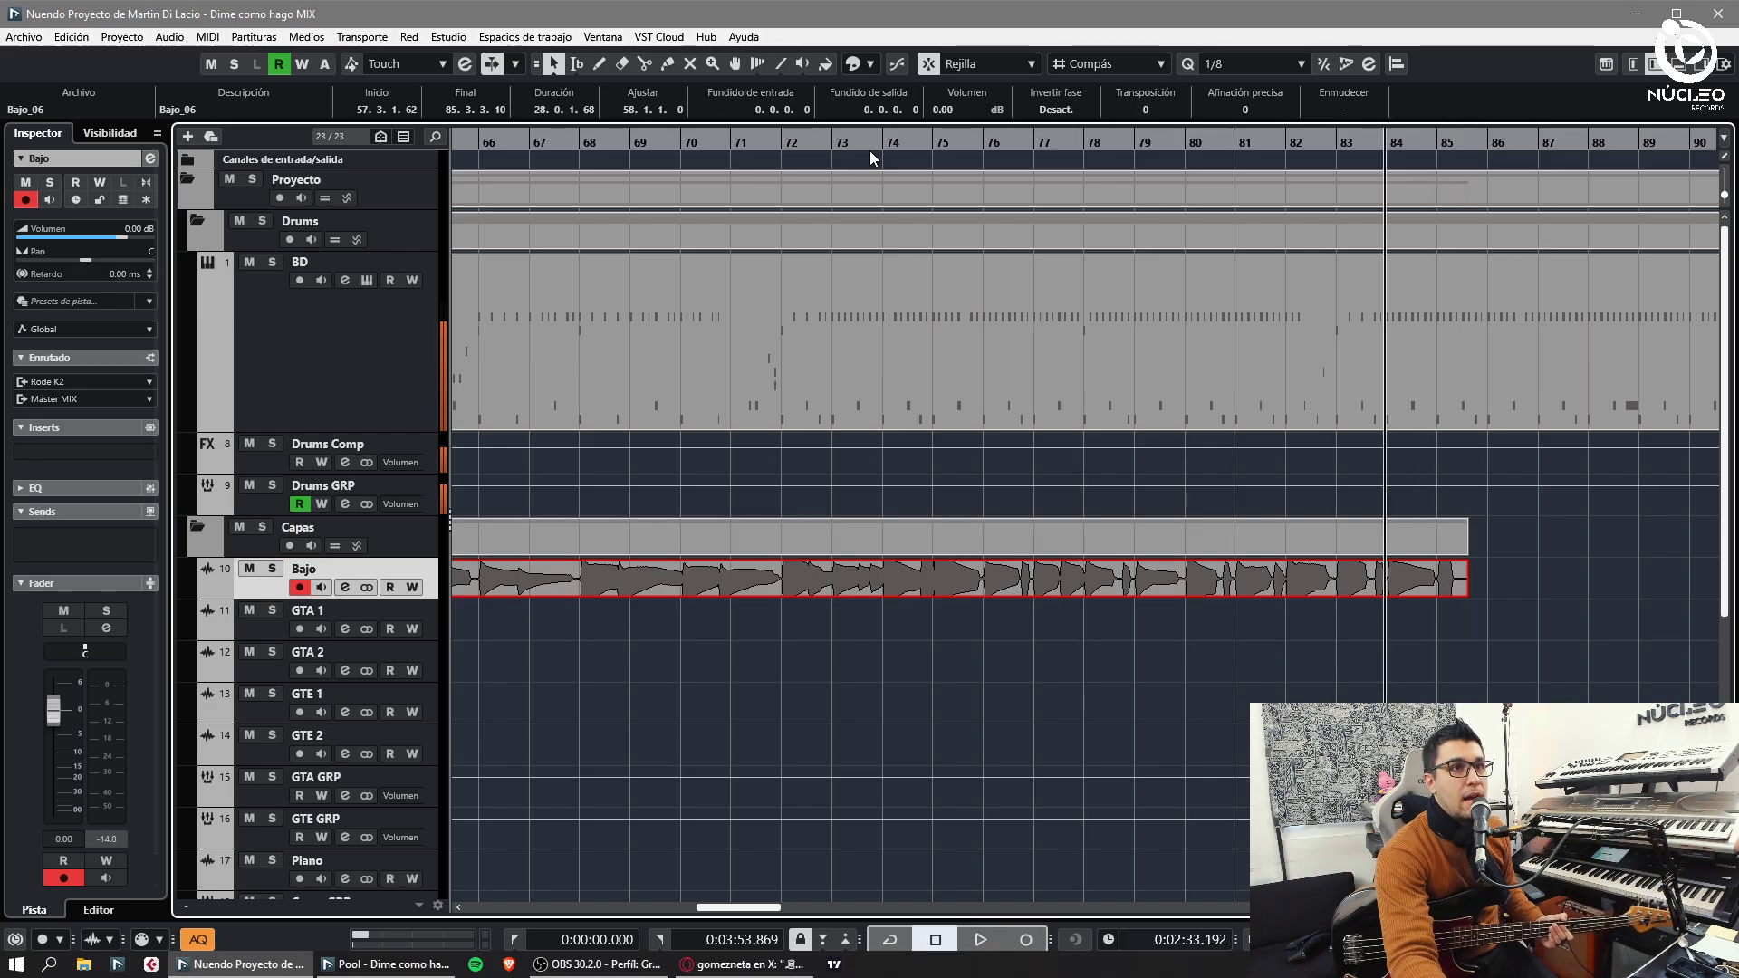
pyautogui.press('KP_Multiply')
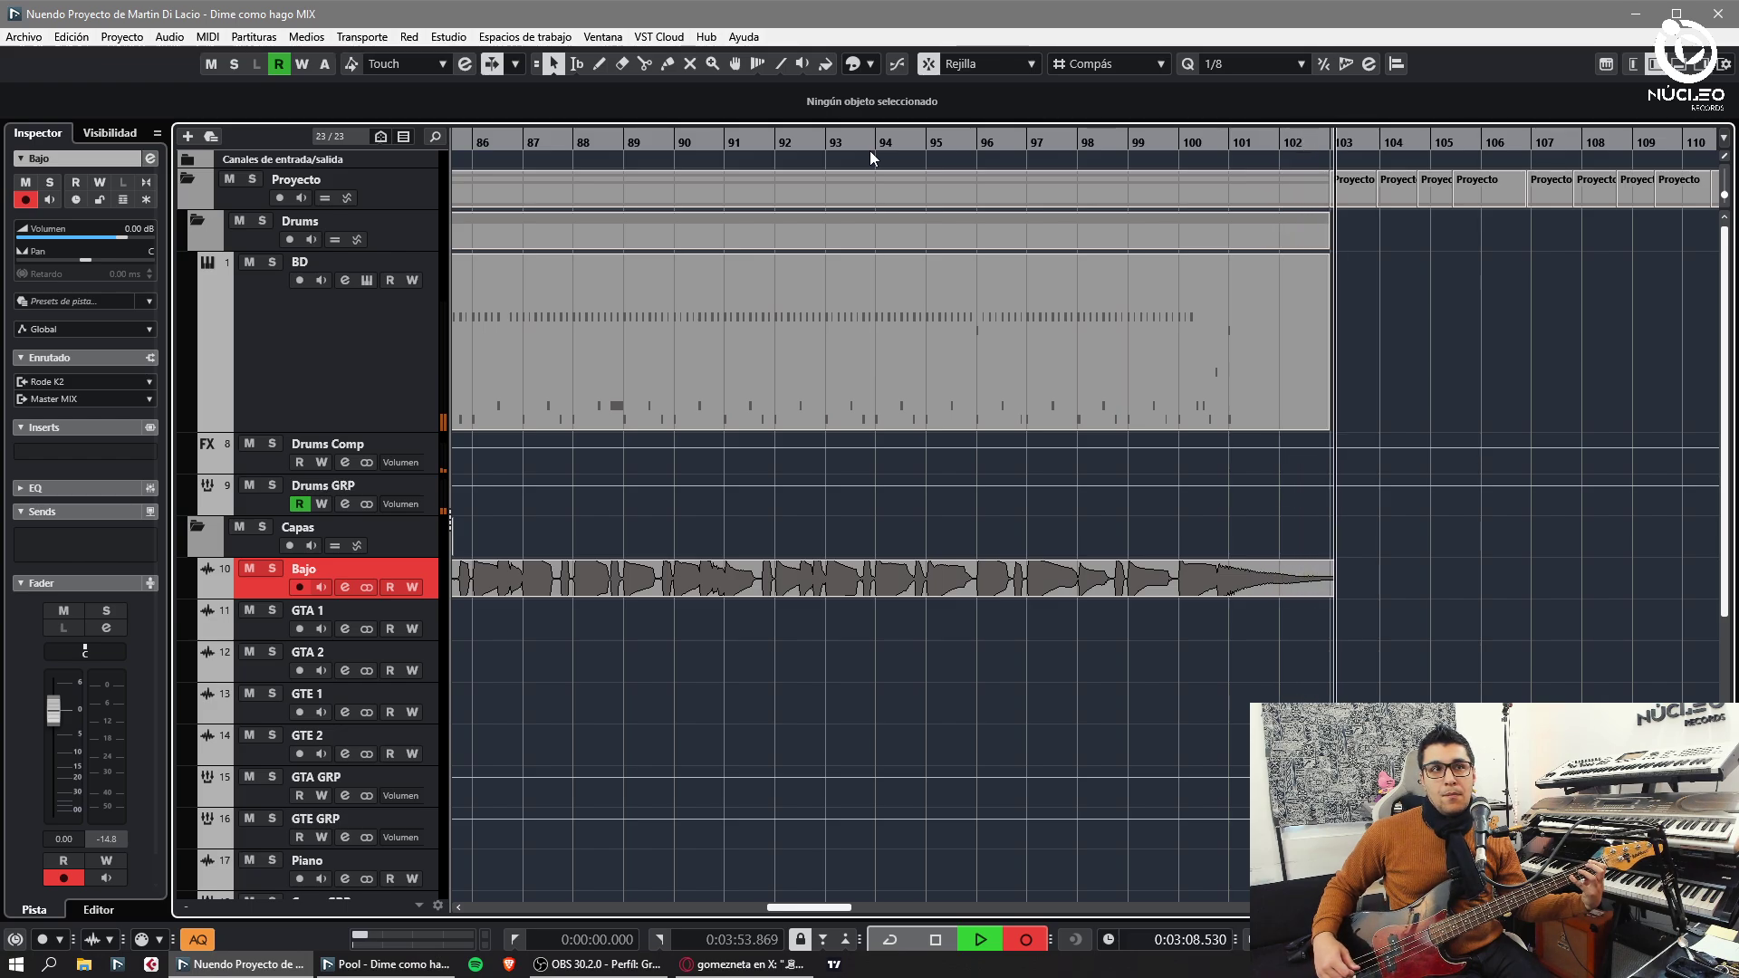
pyautogui.press('KP_Multiply')
# - Shift the Refe audio sections after about bar 102 roughly one bar later, leaving a gap before them
pyautogui.click(1236, 152)
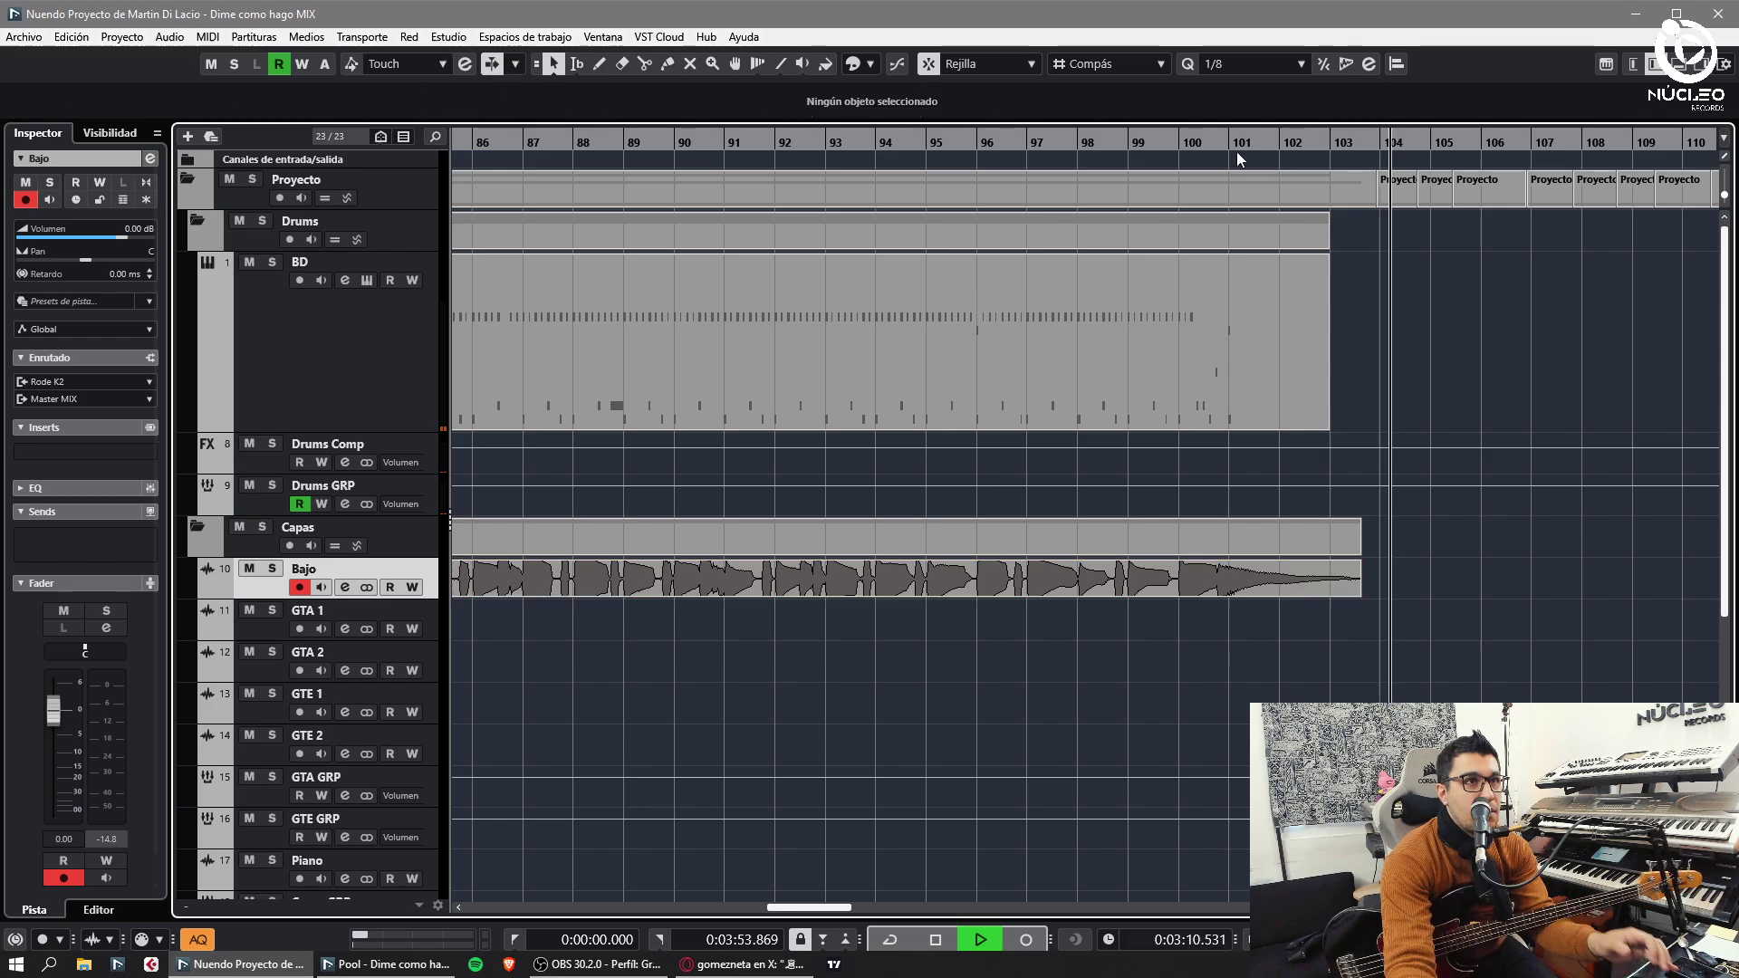
pyautogui.scroll(-5, 1258, 399)
pyautogui.moveTo(1686, 907); pyautogui.dragTo(1668, 907)
pyautogui.moveTo(1101, 777); pyautogui.dragTo(1092, 779)
pyautogui.scroll(6, 1090, 779)
pyautogui.keyDown('alt'); pyautogui.click(1118, 768); pyautogui.keyUp('alt')
pyautogui.scroll(-1, 1150, 815)
pyautogui.moveTo(1682, 908); pyautogui.dragTo(1668, 908)
pyautogui.moveTo(1544, 815); pyautogui.dragTo(1107, 776)
pyautogui.click(1092, 544)
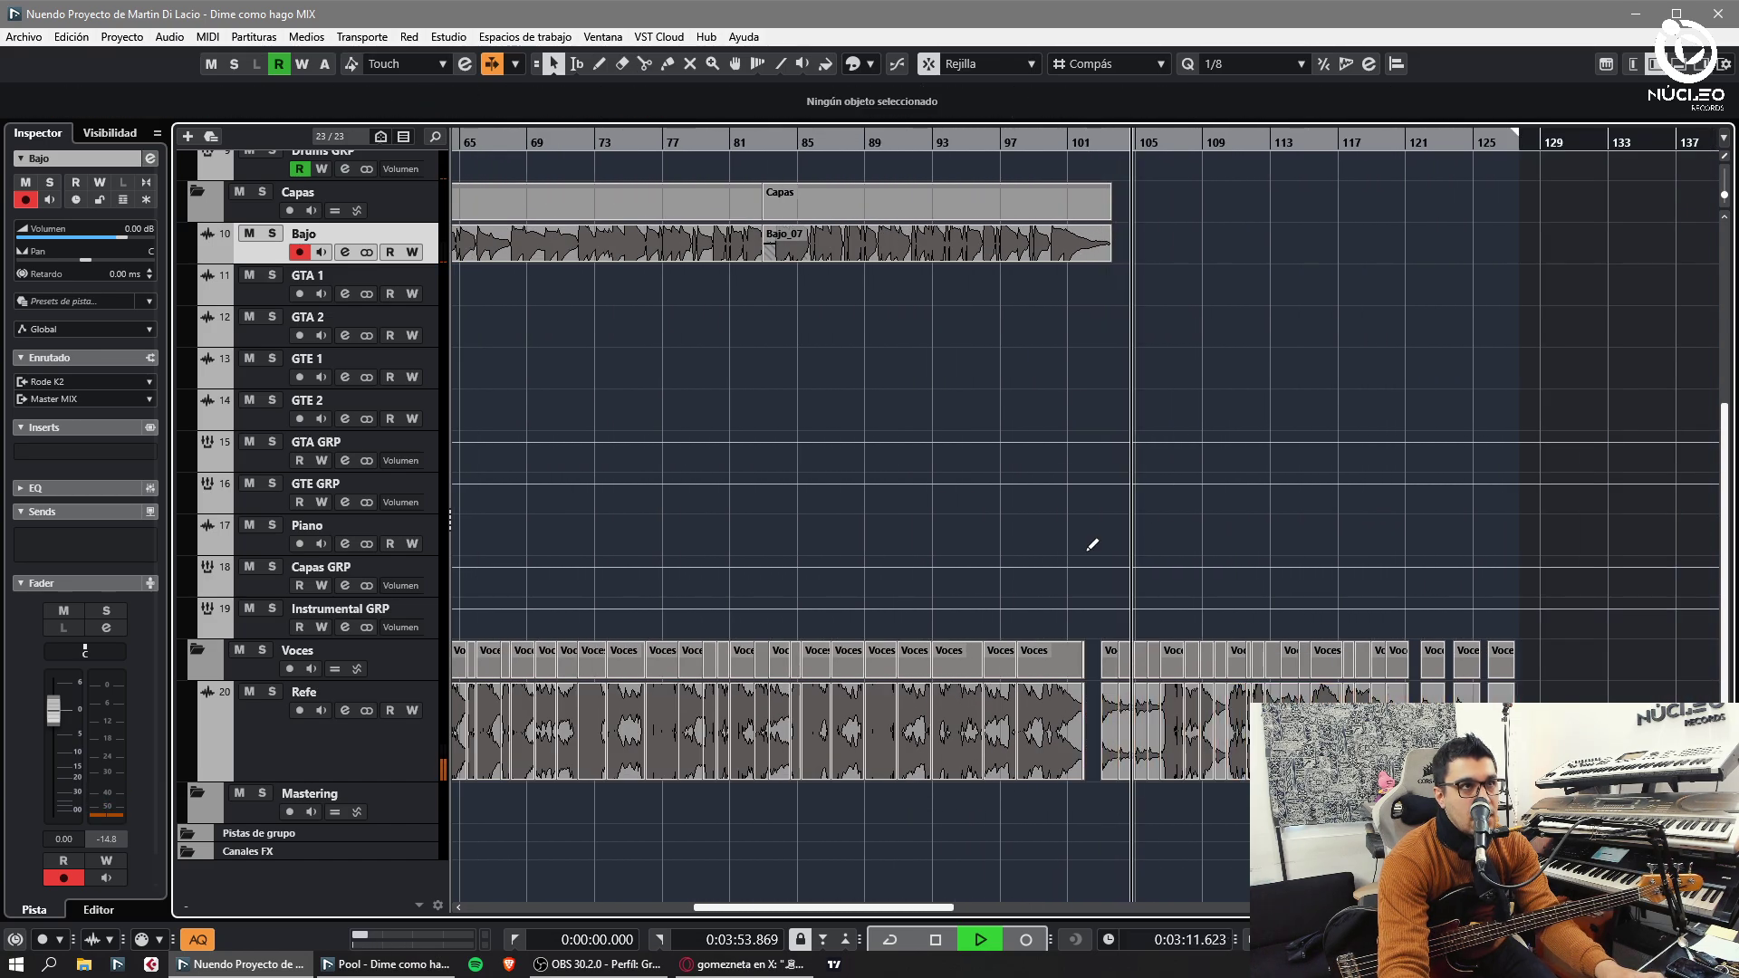
# - Split the BD drum part at bars 87 and 89
pyautogui.click(1047, 142)
pyautogui.scroll(3, 1051, 344)
pyautogui.scroll(2, 965, 391)
pyautogui.scroll(-2, 941, 371)
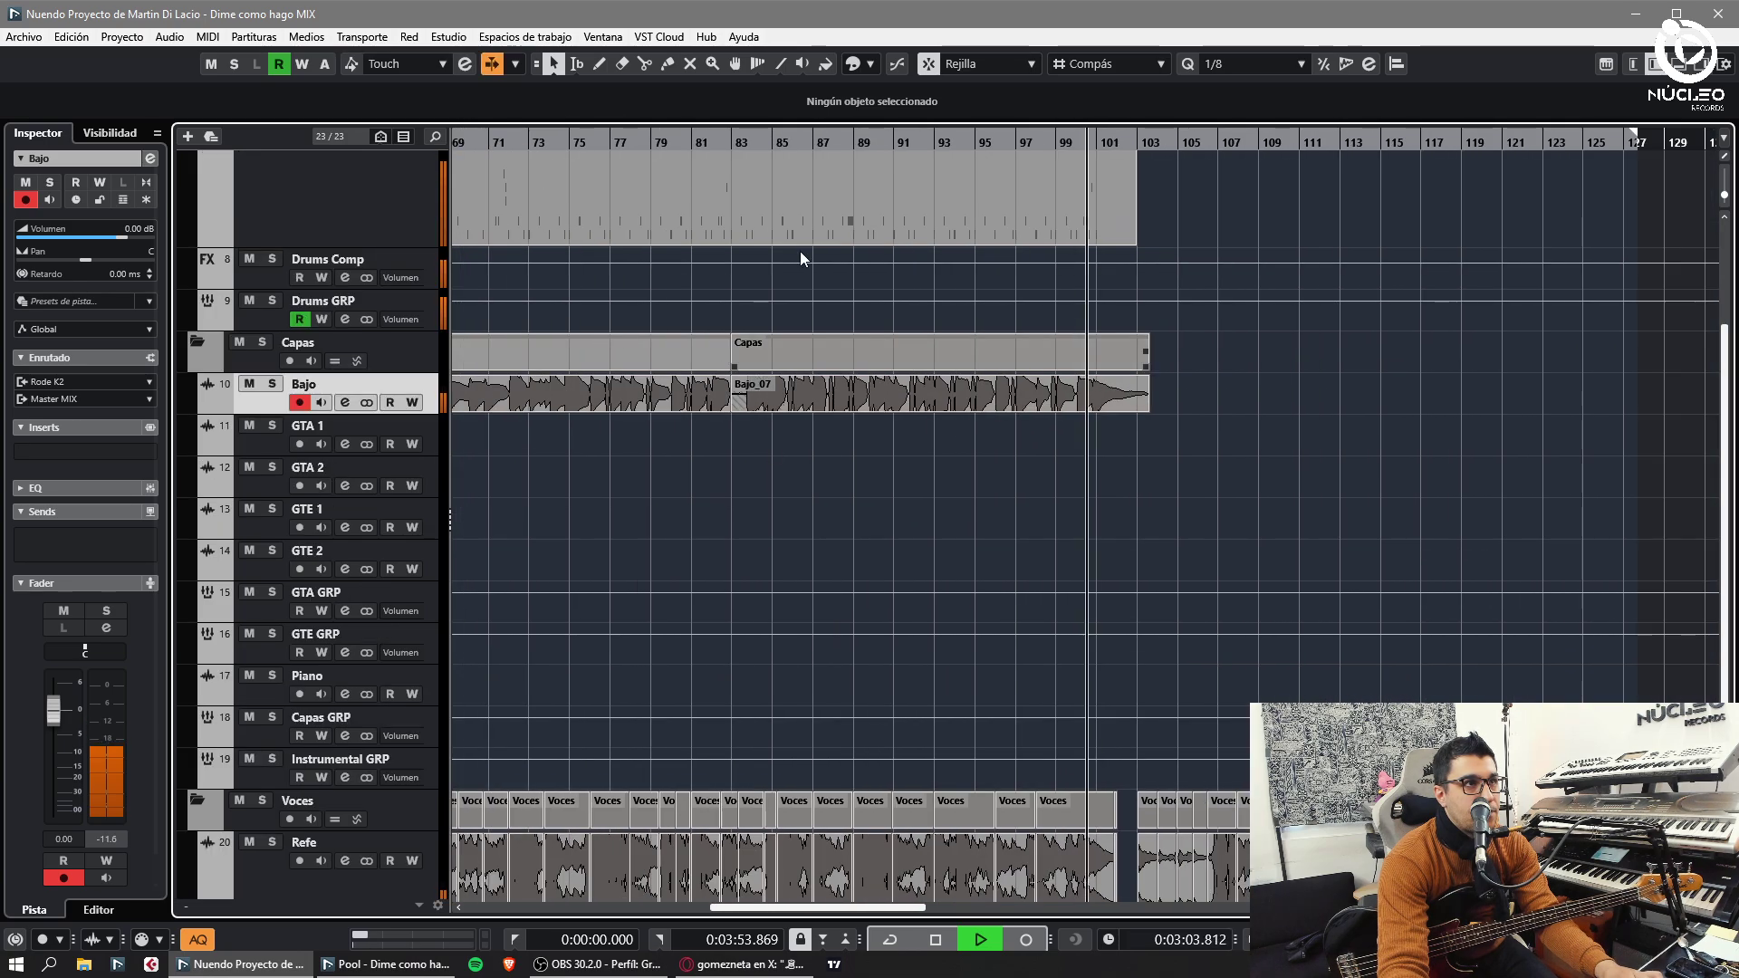
pyautogui.click(727, 143)
pyautogui.press('h')
pyautogui.scroll(3, 1106, 369)
pyautogui.press('3')
pyautogui.click(1231, 369)
pyautogui.click(1195, 370)
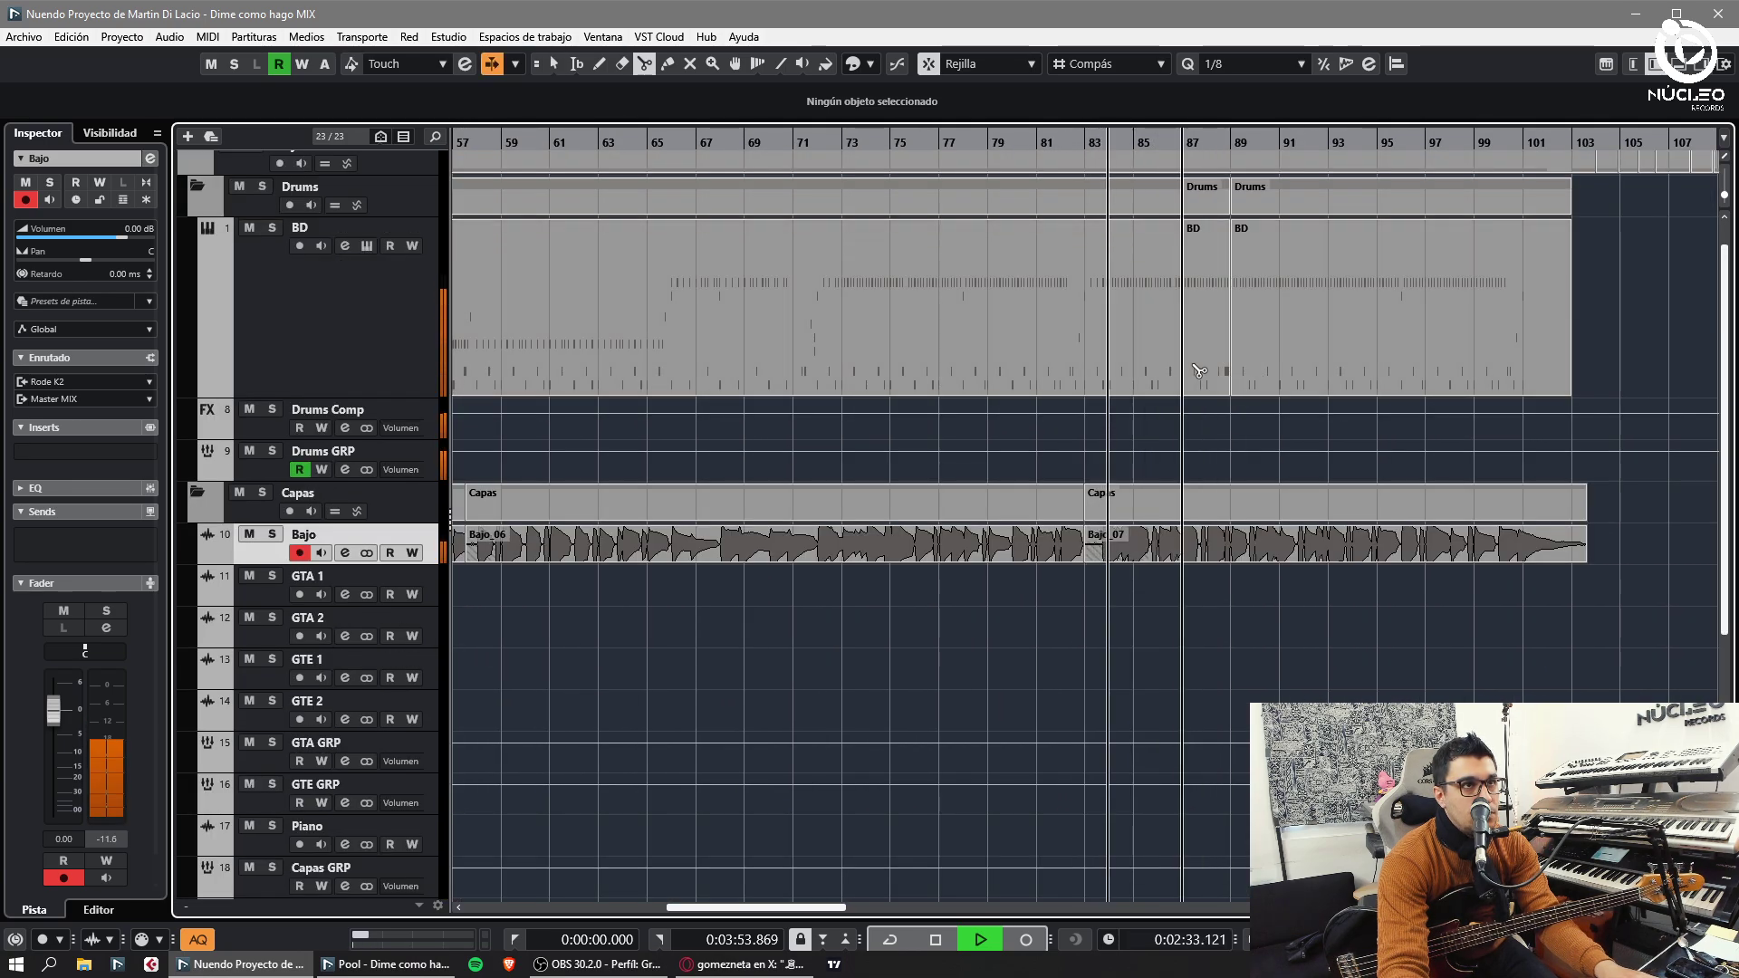
# - Split the BD drum part at bars 85 and 83 to isolate further two-bar sections
pyautogui.click(1199, 370)
pyautogui.press('h')
pyautogui.press('h')
pyautogui.press('h')
pyautogui.press('h')
pyautogui.click(994, 370)
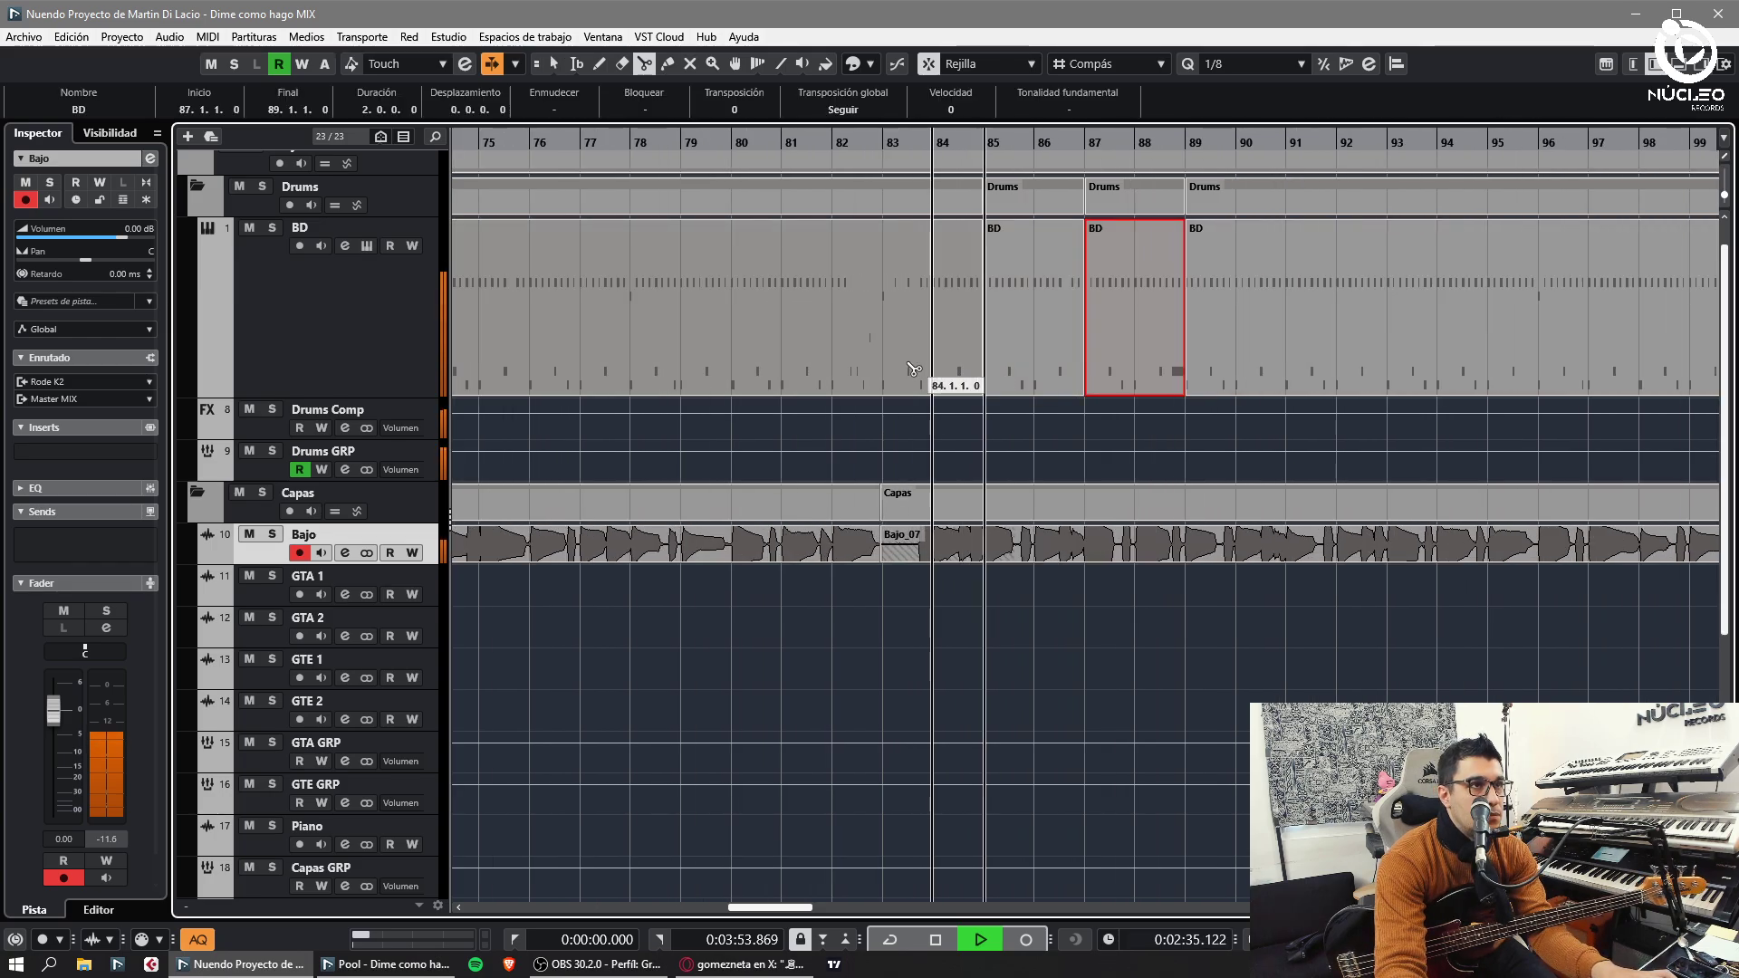
pyautogui.click(895, 370)
# - Swap the two-bar BD sections at bars 83 and 87 and play from bar 83
pyautogui.press('1')
pyautogui.moveTo(958, 364); pyautogui.dragTo(1304, 363)
pyautogui.moveTo(1112, 356); pyautogui.dragTo(933, 345)
pyautogui.moveTo(1290, 348); pyautogui.dragTo(1136, 346)
pyautogui.click(887, 147)
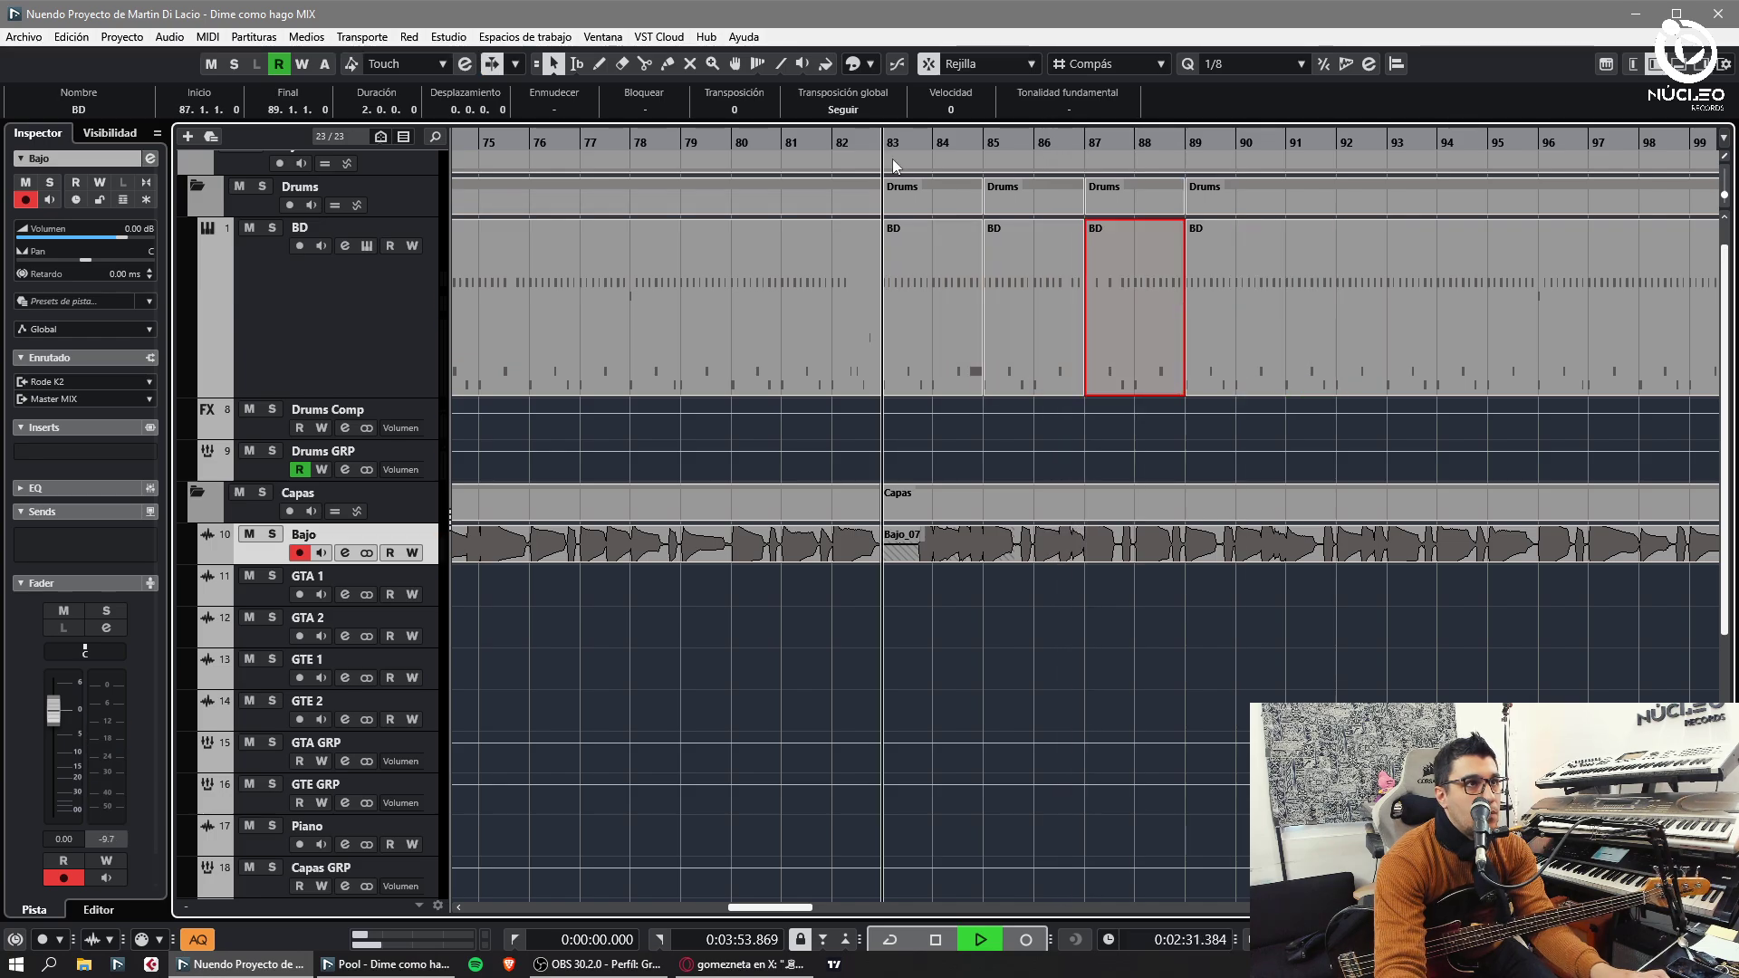
# - Rearrange the BD drum sections after bar 84 and glue neighbouring pieces together
pyautogui.press('h')
pyautogui.press('h')
pyautogui.press('h')
pyautogui.press('h')
pyautogui.press('g')
pyautogui.moveTo(1345, 357); pyautogui.dragTo(1581, 359)
pyautogui.moveTo(1455, 357); pyautogui.dragTo(1281, 353)
pyautogui.moveTo(1528, 348); pyautogui.dragTo(1439, 342)
pyautogui.press('4')
pyautogui.click(967, 322)
pyautogui.click(919, 318)
# - Cut out the BD drum fill around bar 82 and delete it
pyautogui.press('1')
pyautogui.click(943, 151)
pyautogui.press('3')
pyautogui.click(988, 367)
pyautogui.click(1031, 363)
pyautogui.press('1')
pyautogui.click(986, 373)
pyautogui.press('Delete')
# - Isolate a one-bar groove section on BD and place it at bar 82, filling the gap before bar 83
pyautogui.press('3')
pyautogui.click(1110, 348)
pyautogui.press('1')
pyautogui.press('3')
pyautogui.click(795, 336)
pyautogui.click(849, 333)
pyautogui.press('1')
pyautogui.moveTo(899, 335); pyautogui.dragTo(986, 345)
# - Glue the separate BD drum parts before bar 87 back together
pyautogui.press('4')
pyautogui.click(820, 324)
pyautogui.click(709, 326)
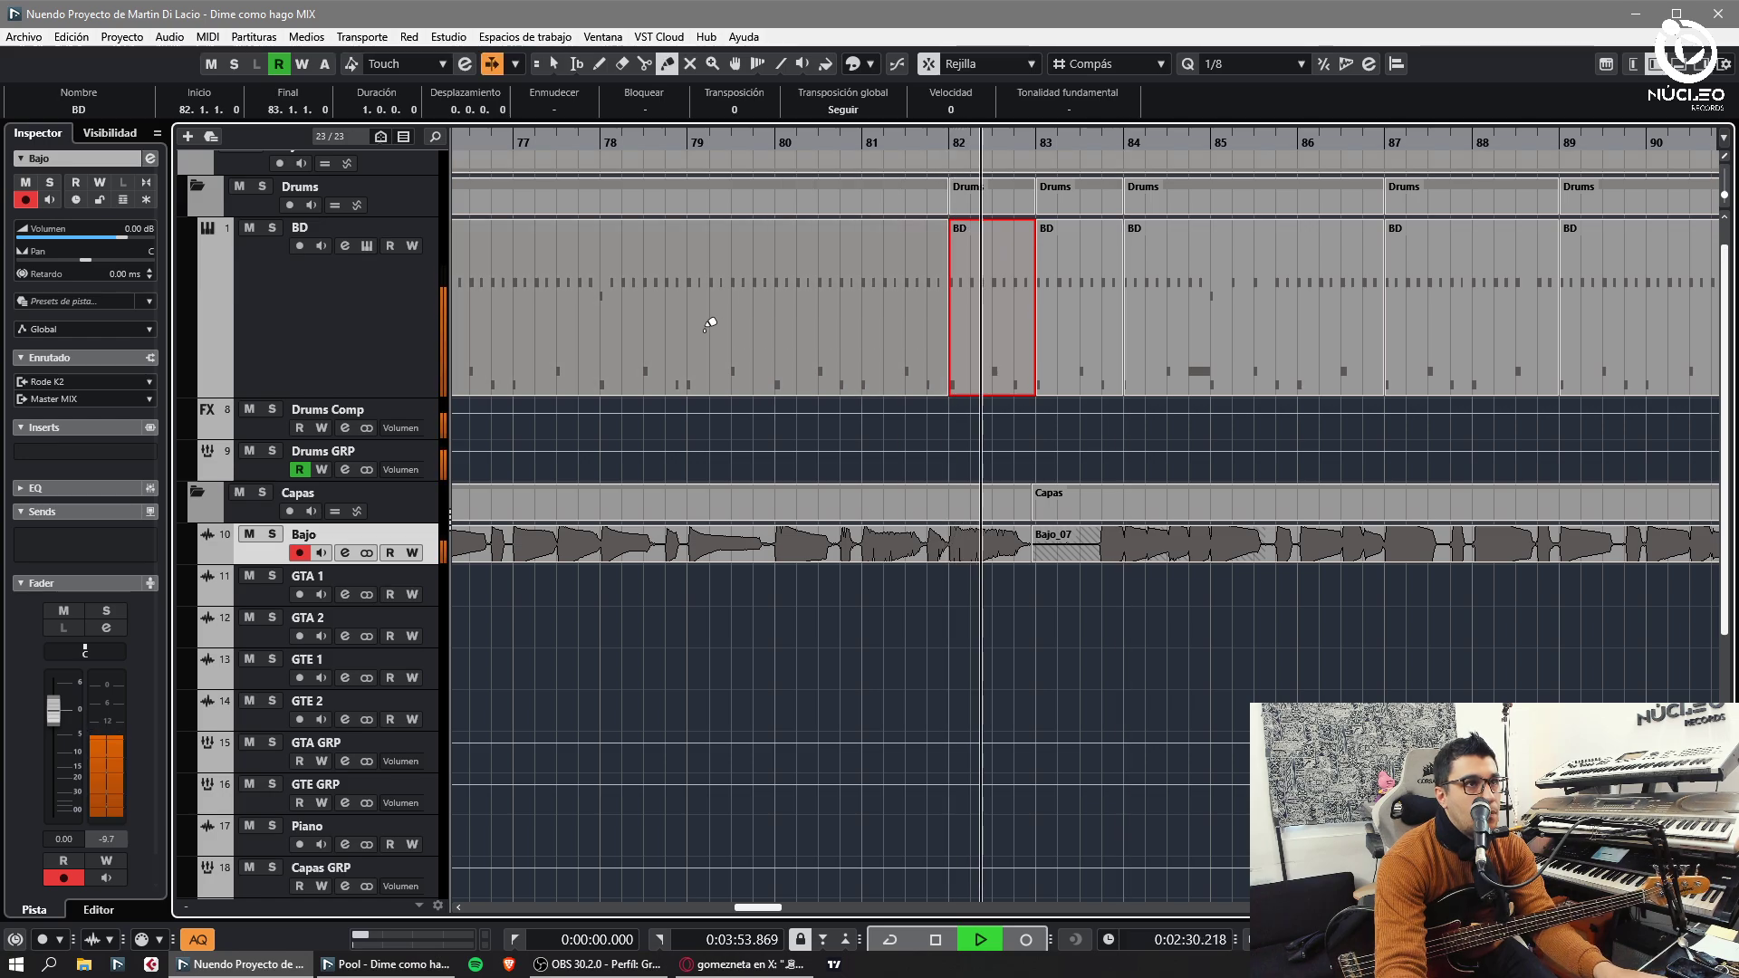
pyautogui.click(711, 326)
pyautogui.click(730, 339)
pyautogui.click(792, 331)
# - Play back the song to about bar 101 and review the edited BD drums against the bass
pyautogui.press('1')
pyautogui.press('h')
pyautogui.press('g')
pyautogui.press('h')
pyautogui.press('h')
pyautogui.press('h')
pyautogui.press('h')
pyautogui.press('h')
pyautogui.press('g')
pyautogui.press('g')
pyautogui.press('g')
pyautogui.press('g')
pyautogui.press('g')
pyautogui.press('g')
pyautogui.press('3')
pyautogui.press('h')
pyautogui.press('h')
pyautogui.press('g')
pyautogui.press('g')
pyautogui.press('g')
pyautogui.press('g')
pyautogui.press('g')
pyautogui.press('g')
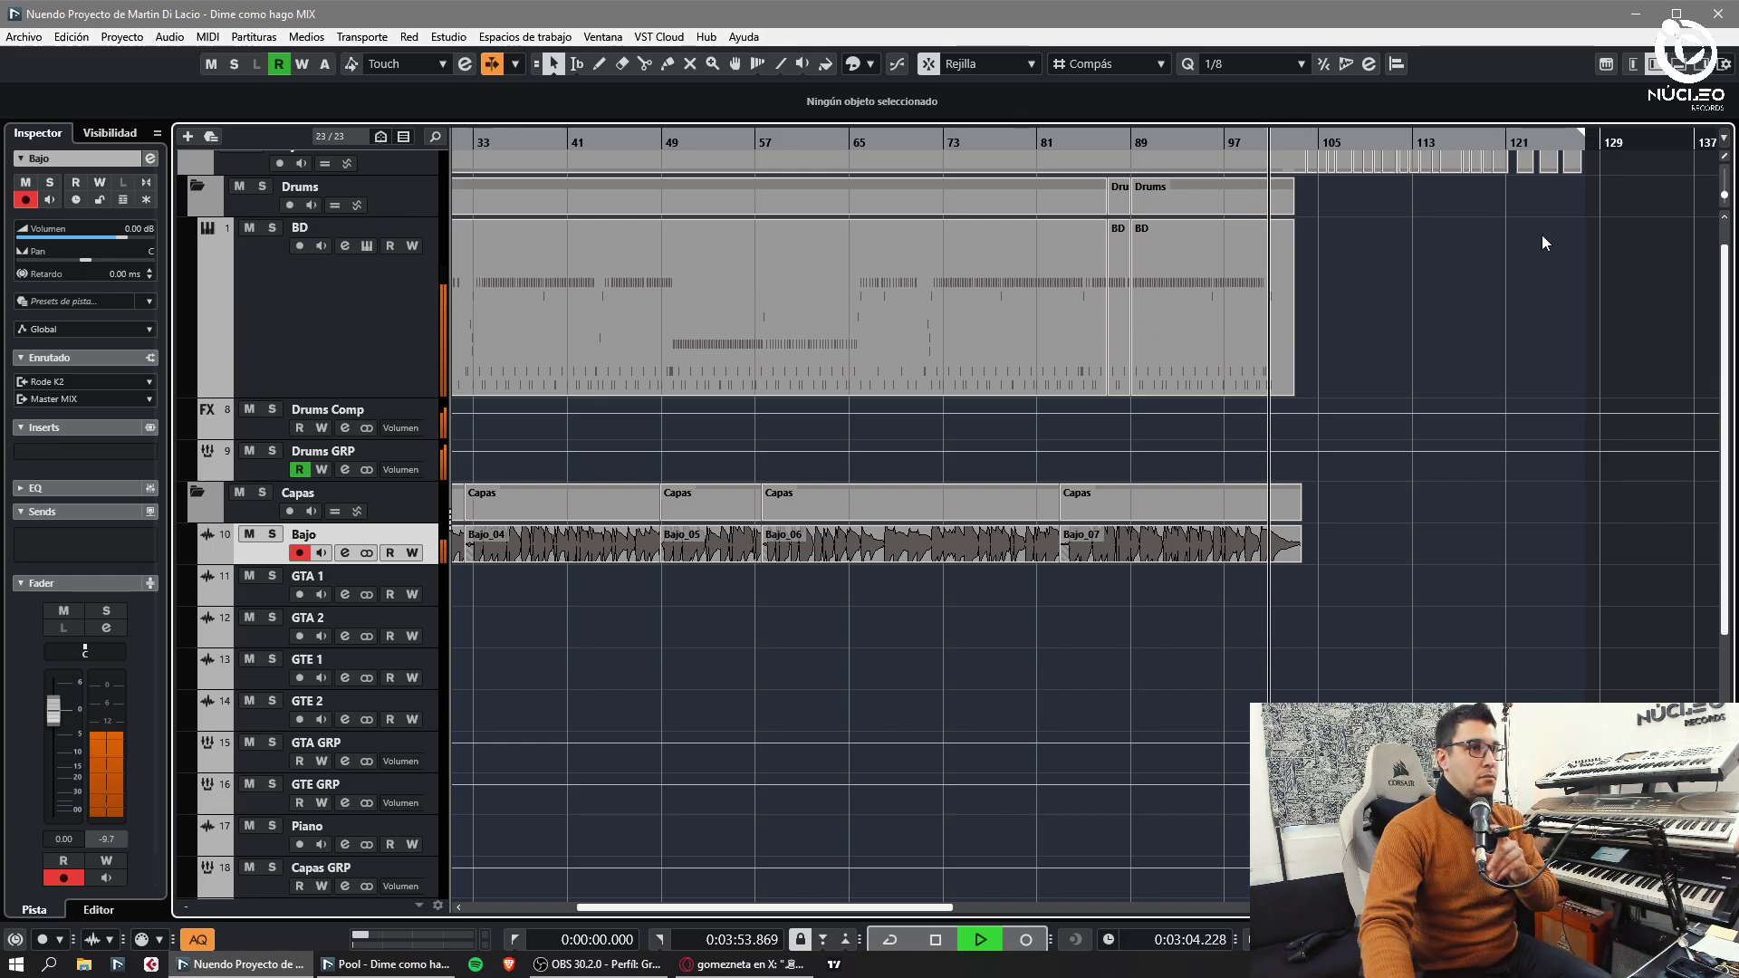
# - Join all the BD drum parts into one continuous part and stop playback
pyautogui.moveTo(1522, 335); pyautogui.dragTo(471, 365)
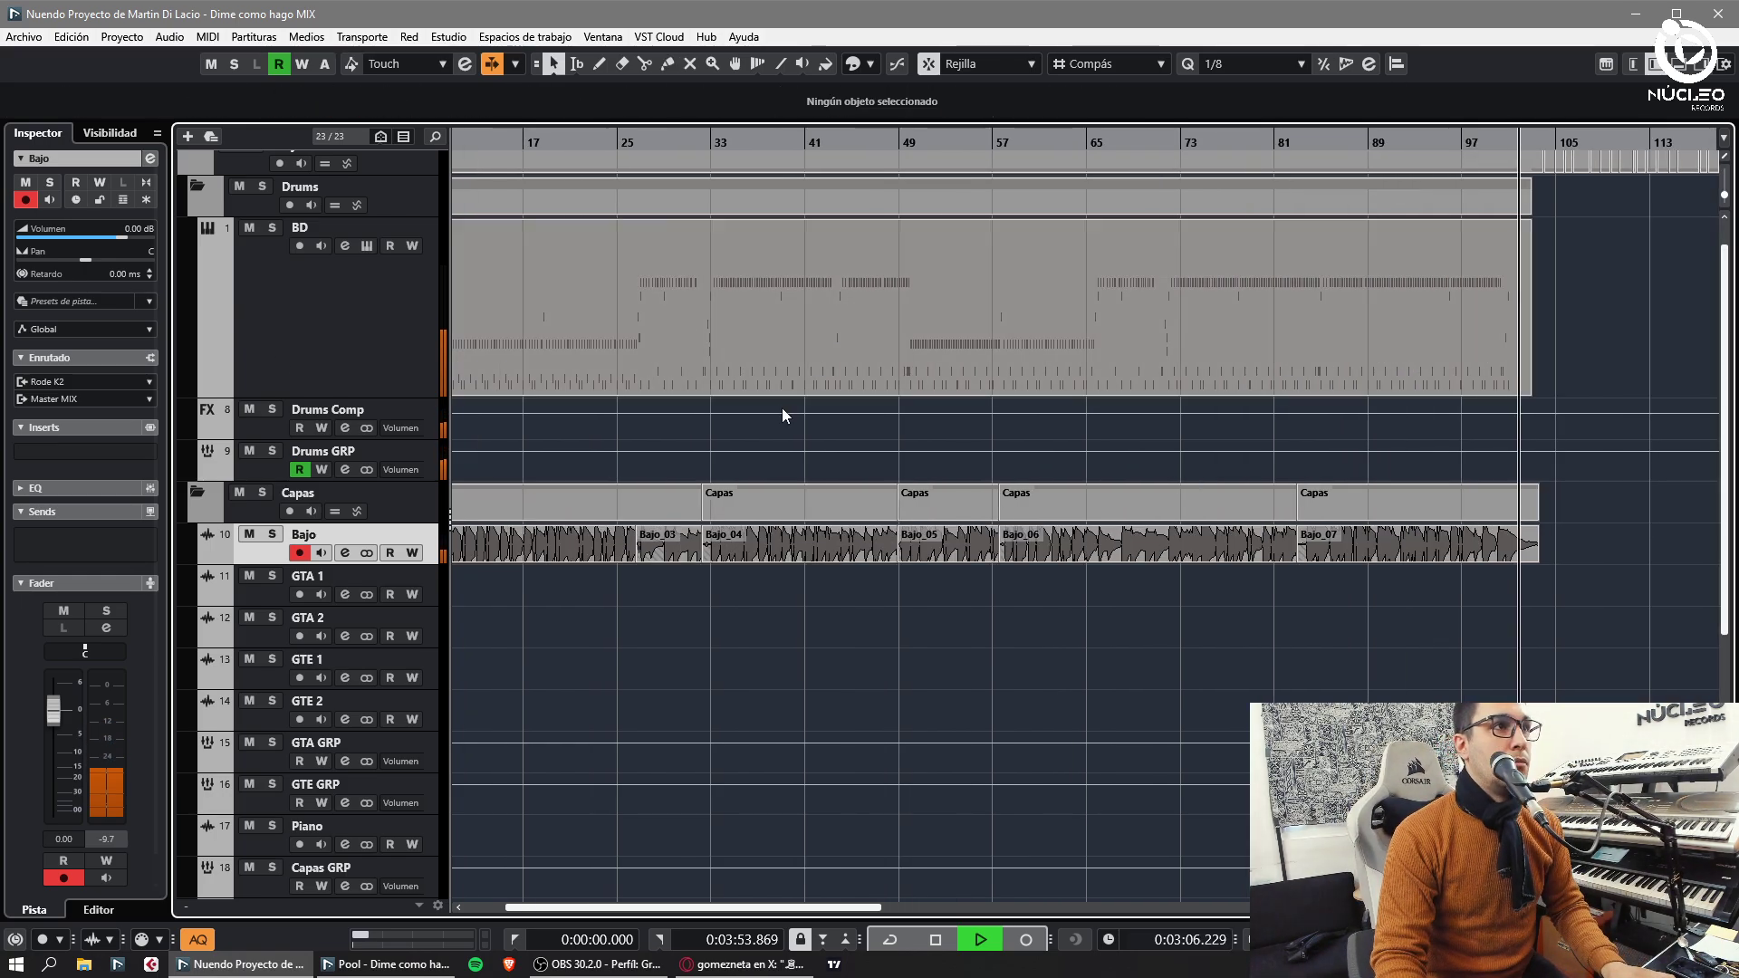
pyautogui.press('g')
pyautogui.press('g')
pyautogui.press('g')
pyautogui.press('space')
# - Load the saved bass track preset onto the Bajo channel, adding CLA-2A, FabFilter Pro-Q 3 and Darkglass Ultra inserts
pyautogui.press('F3')
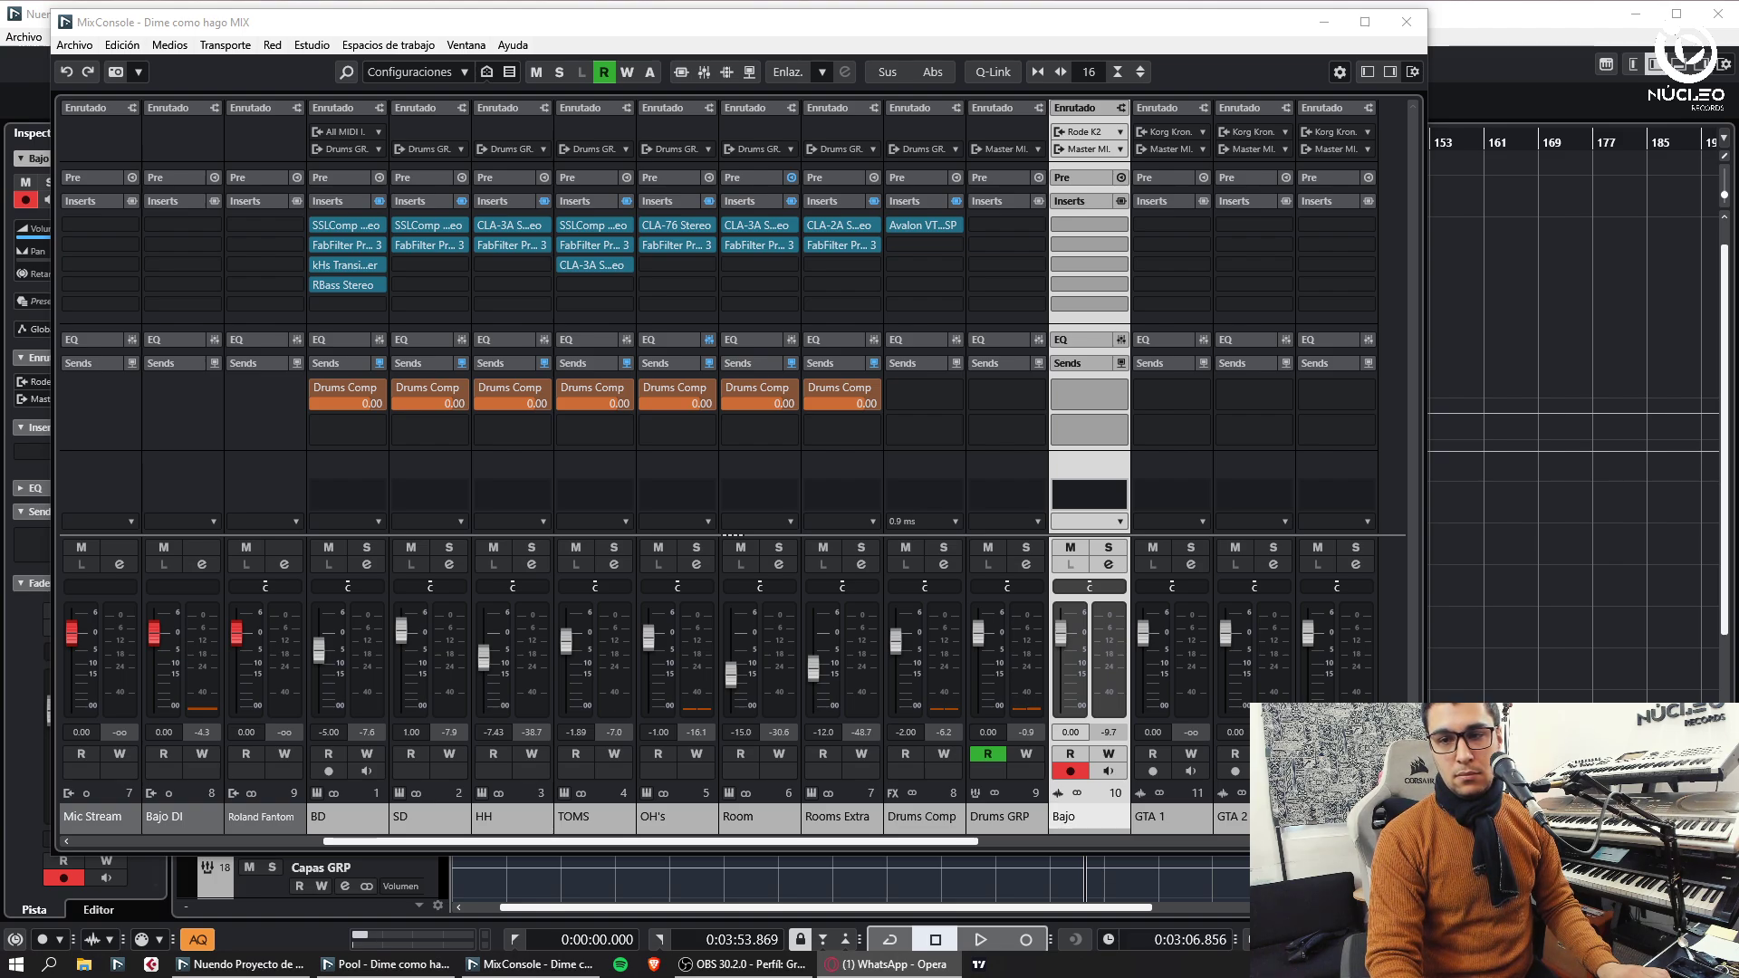
pyautogui.rightClick(1096, 821)
pyautogui.click(1178, 835)
pyautogui.write('bajo emma')
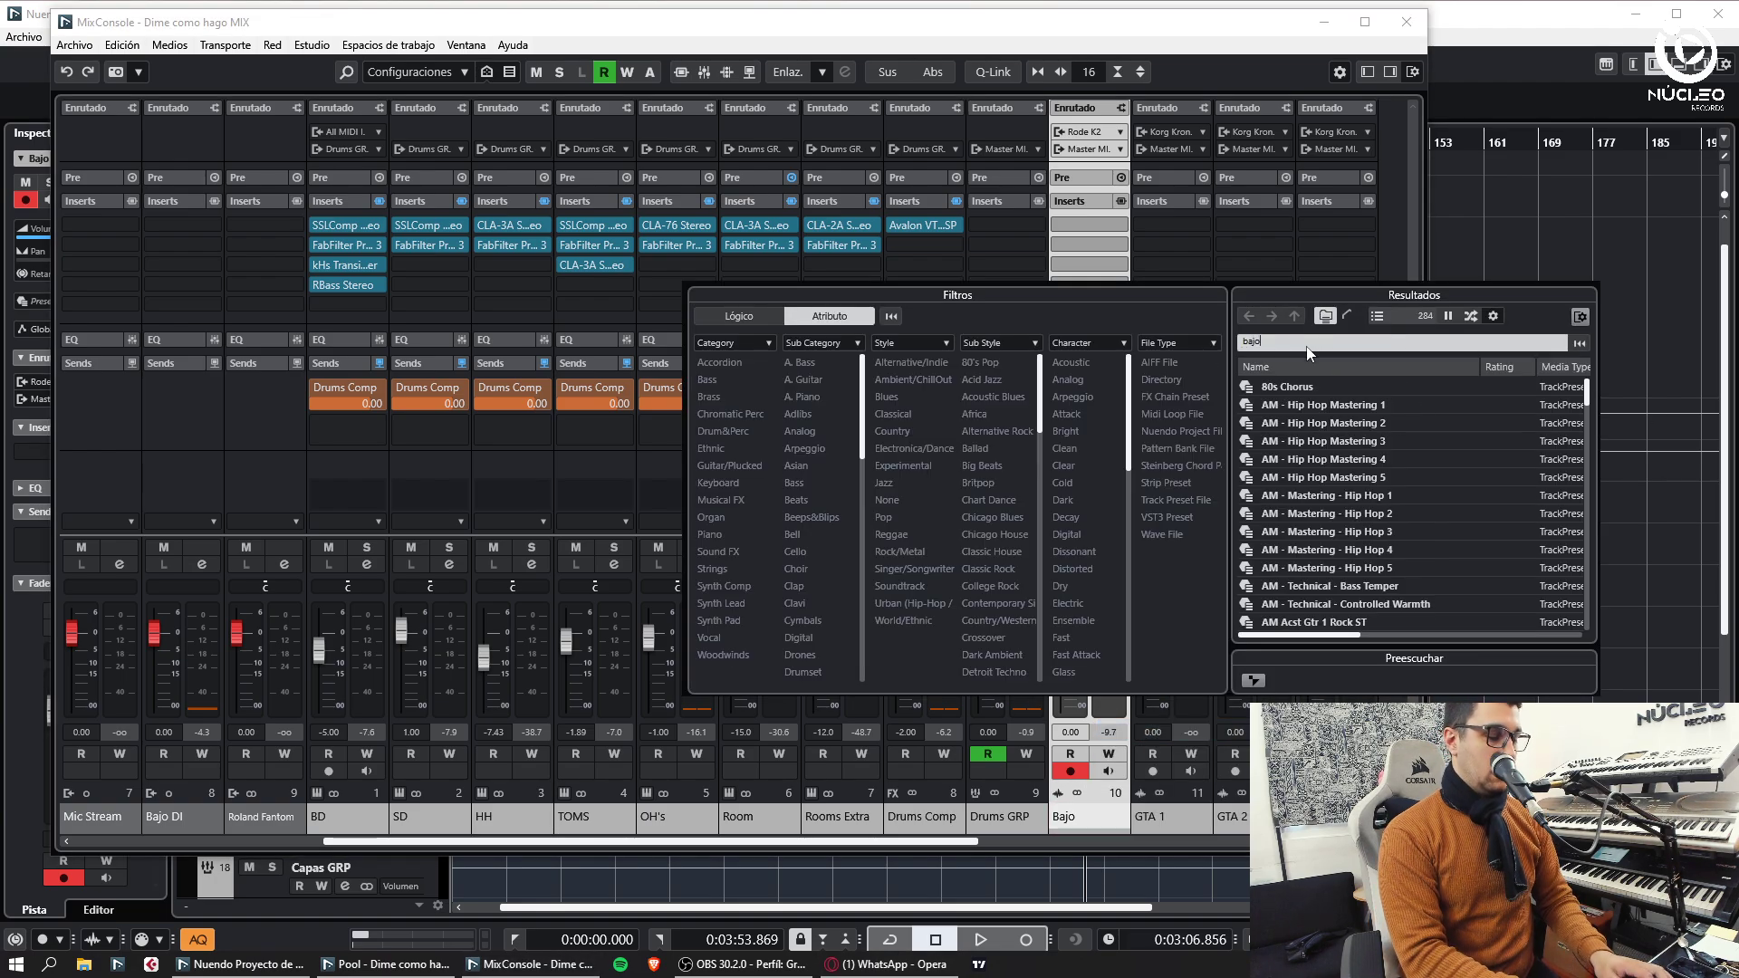
pyautogui.doubleClick(1316, 385)
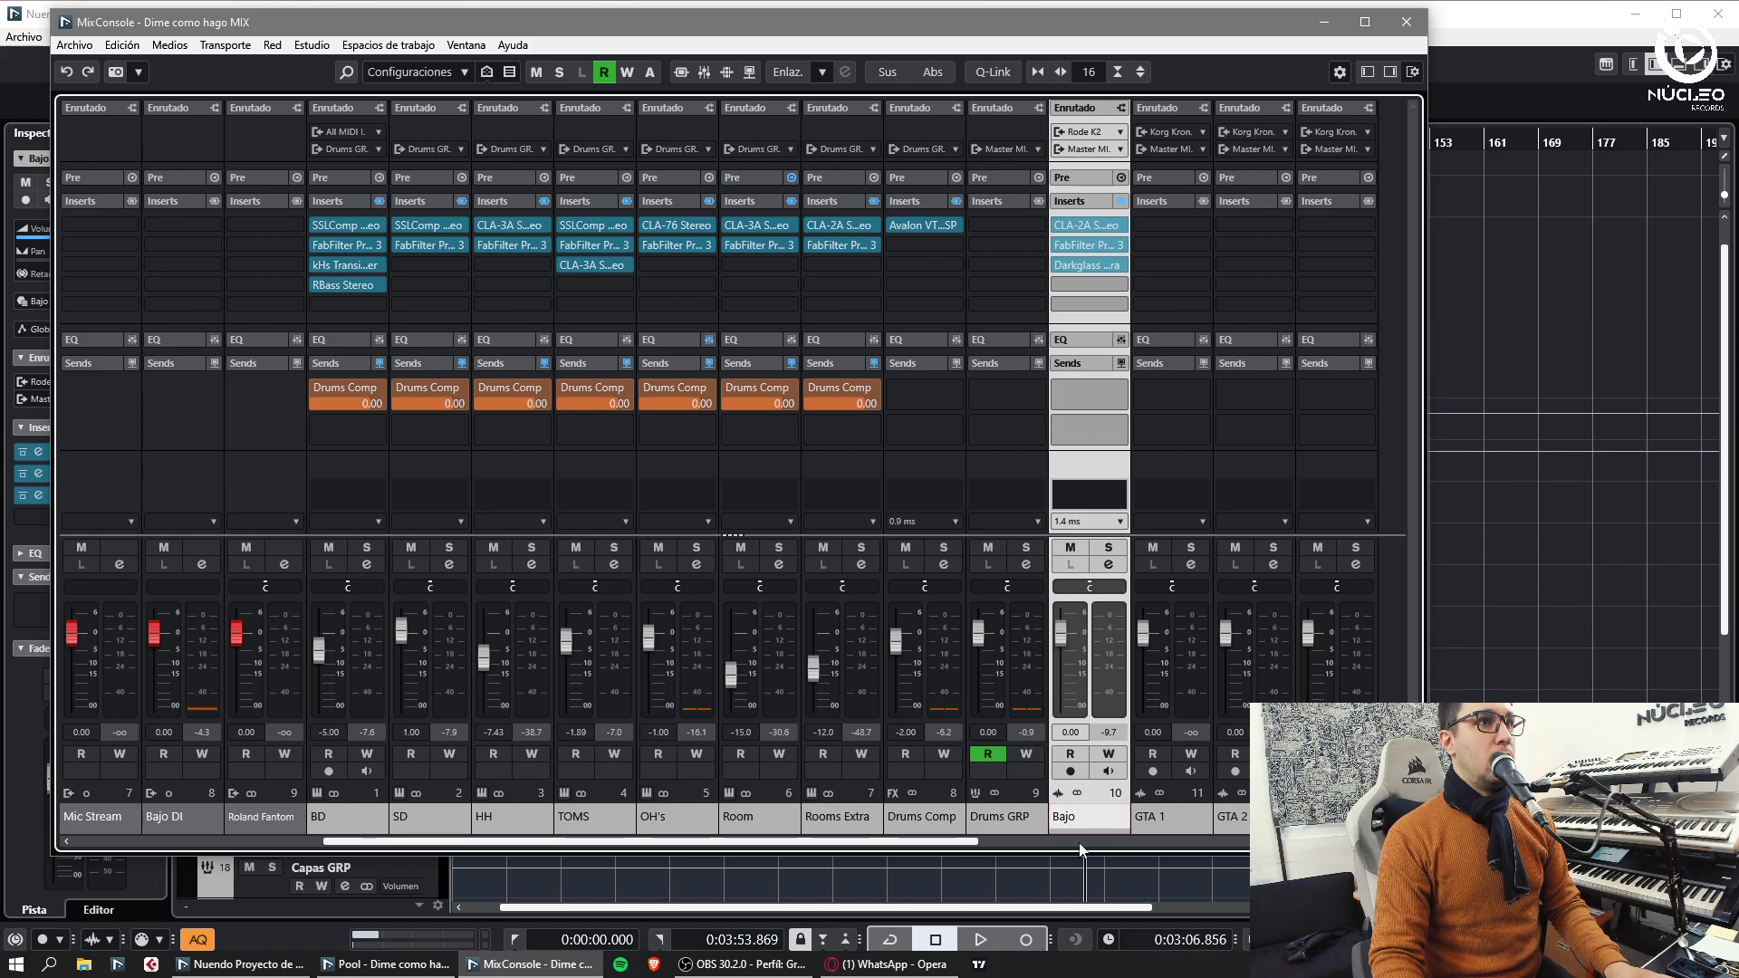
pyautogui.press('F3')
# - Play the song from the start with the Bajo and Drums GRP tracks soloed
pyautogui.press('KP_0')
pyautogui.press('KP_Decimal')
pyautogui.moveTo(467, 141); pyautogui.dragTo(464, 172)
pyautogui.press('space')
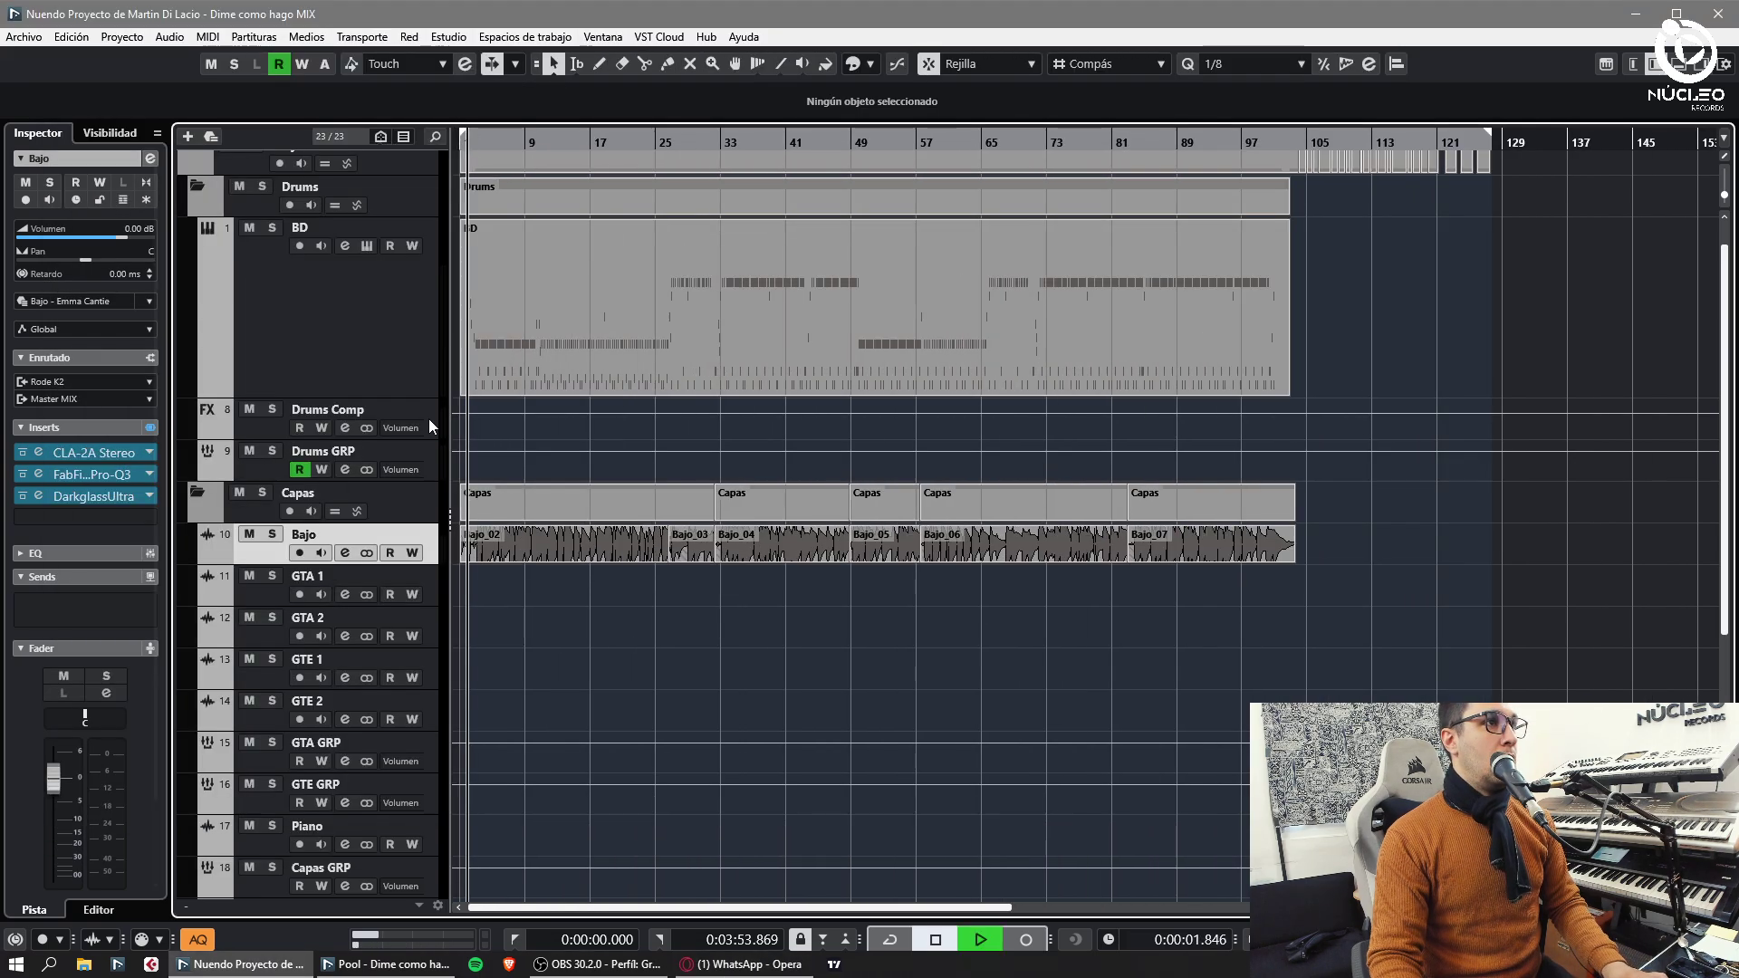
pyautogui.press('h')
pyautogui.press('h')
pyautogui.press('h')
pyautogui.press('h')
pyautogui.press('h')
pyautogui.press('h')
pyautogui.click(272, 535)
pyautogui.click(272, 451)
# - Split the first Bajo recording at bar 3 and delete the section before it
pyautogui.press('h')
pyautogui.press('h')
pyautogui.press('h')
pyautogui.keyDown('alt'); pyautogui.click(642, 549); pyautogui.keyUp('alt')
pyautogui.click(556, 555)
pyautogui.press('Delete')
pyautogui.click(497, 617)
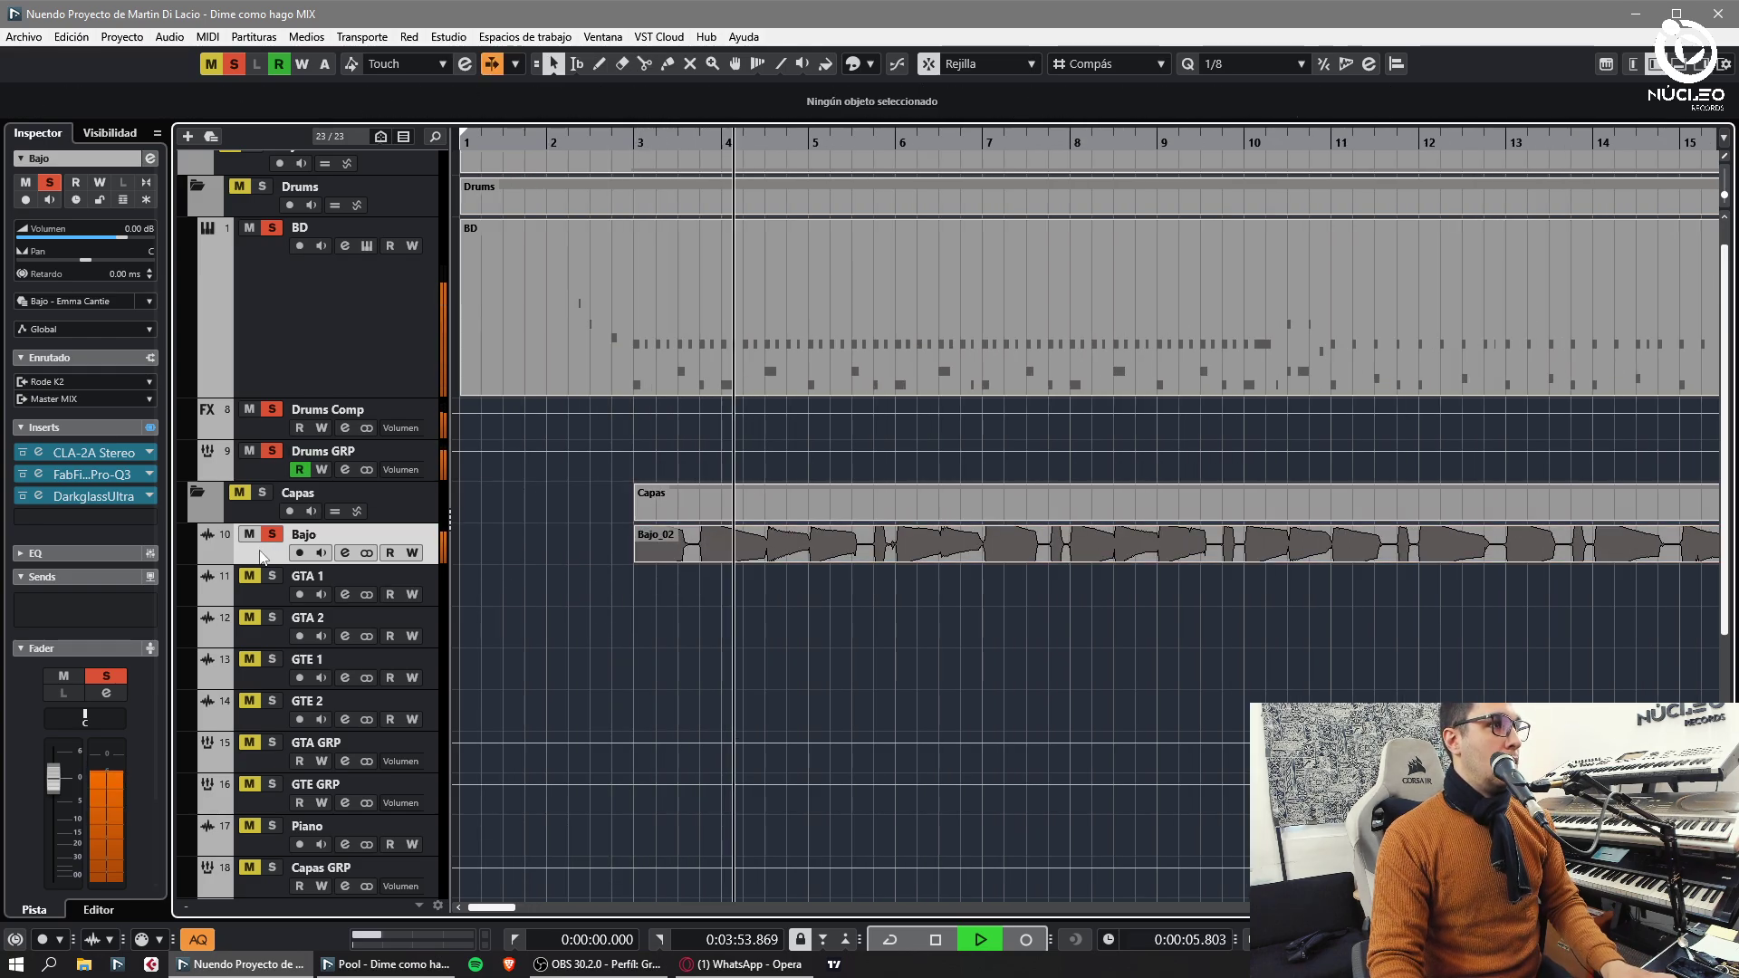
# - Check the Darkglass Ultra pedal settings on the Bajo track and close the plug-in
pyautogui.press('g')
pyautogui.press('g')
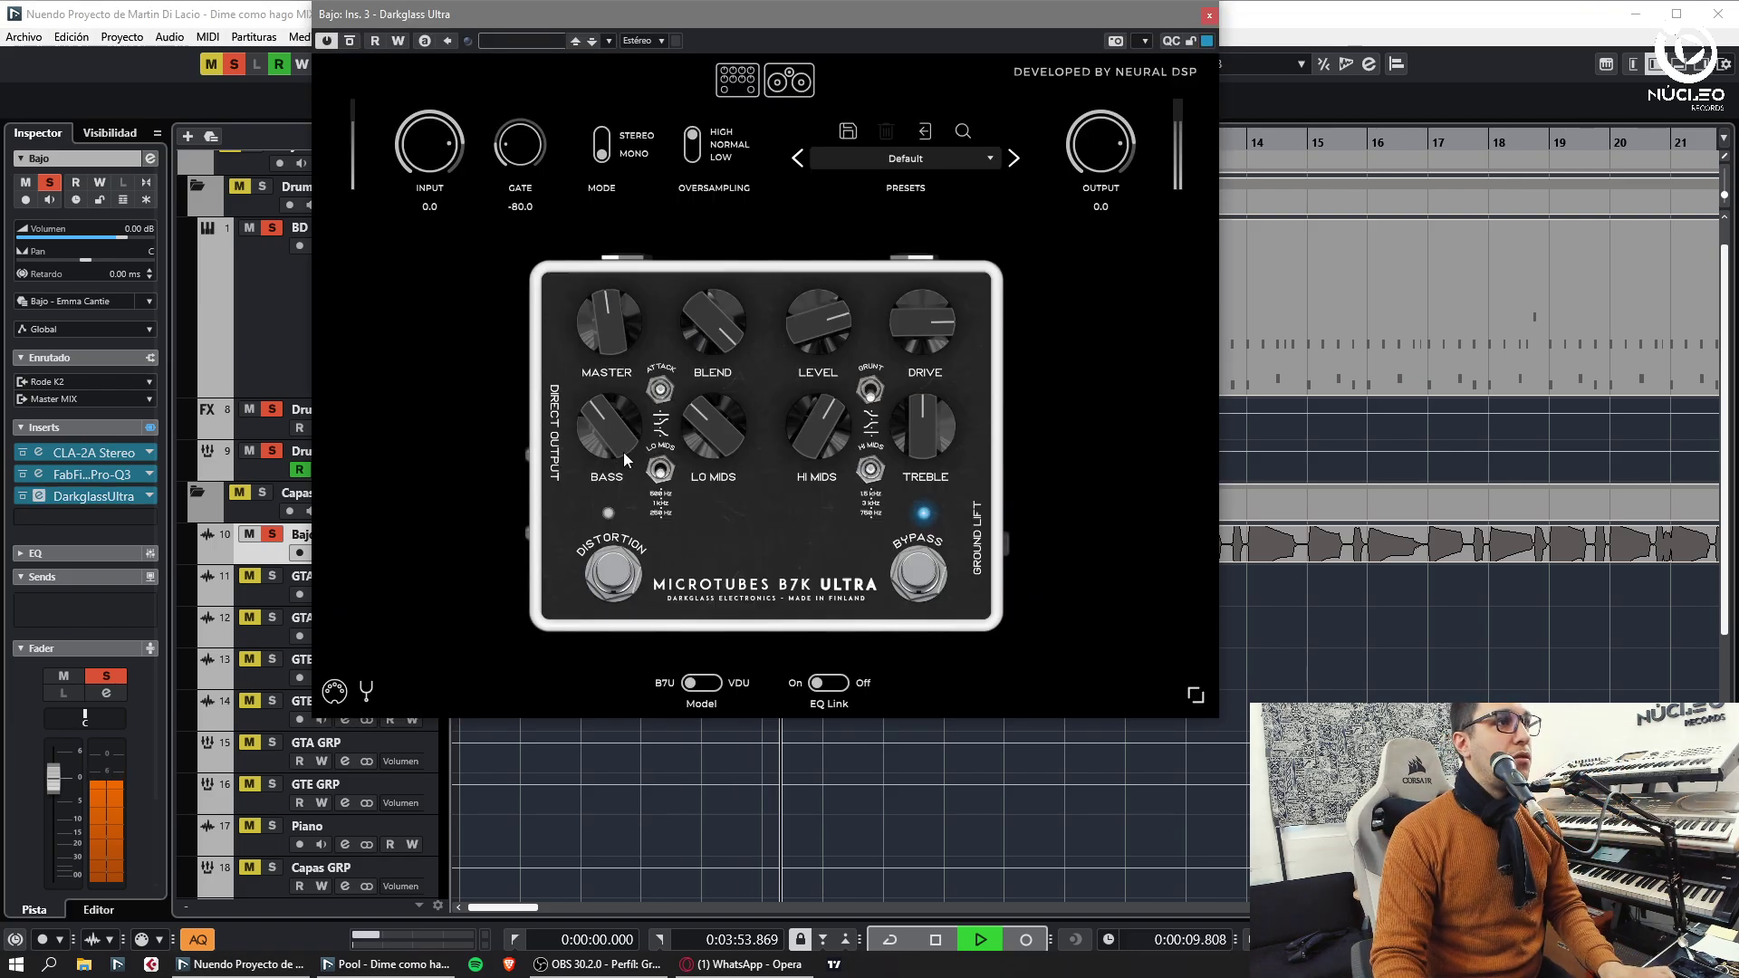
pyautogui.click(1209, 15)
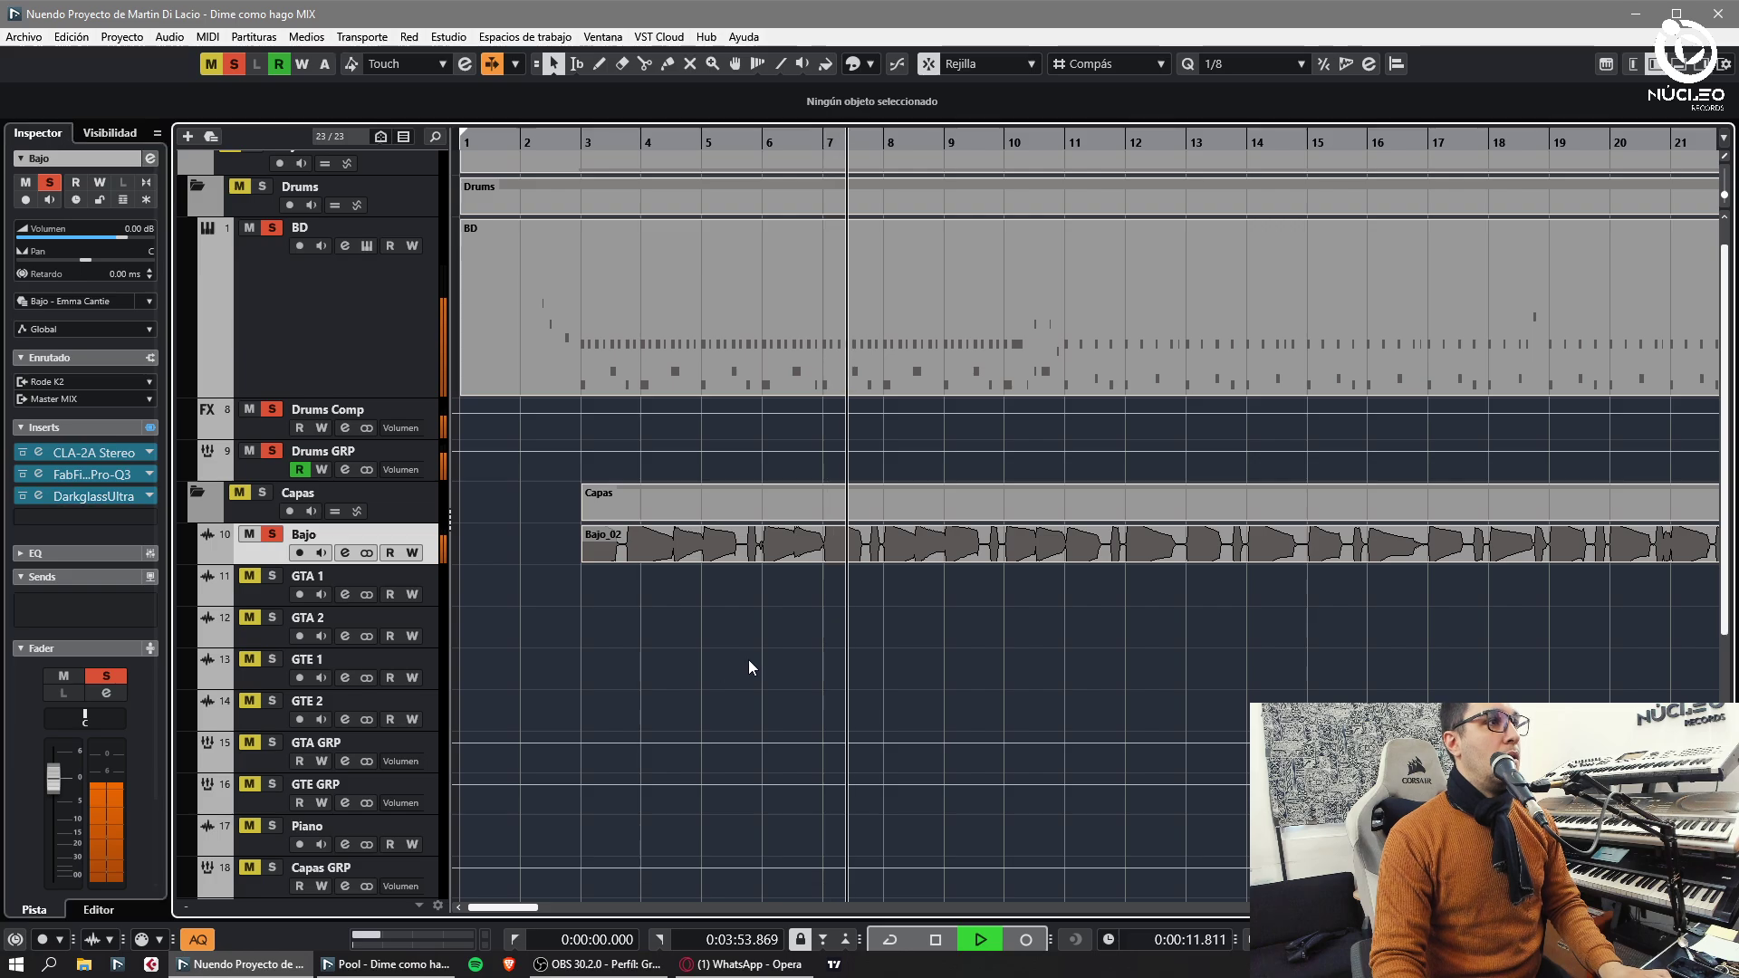
# - Enlarge the track heights and extend the start of the first Bajo recording slightly before bar 3
pyautogui.hotkey('shift', 'h')
pyautogui.hotkey('shift', 'h')
pyautogui.hotkey('shift', 'h')
pyautogui.hotkey('shift', 'h')
pyautogui.scroll(-3, 648, 394)
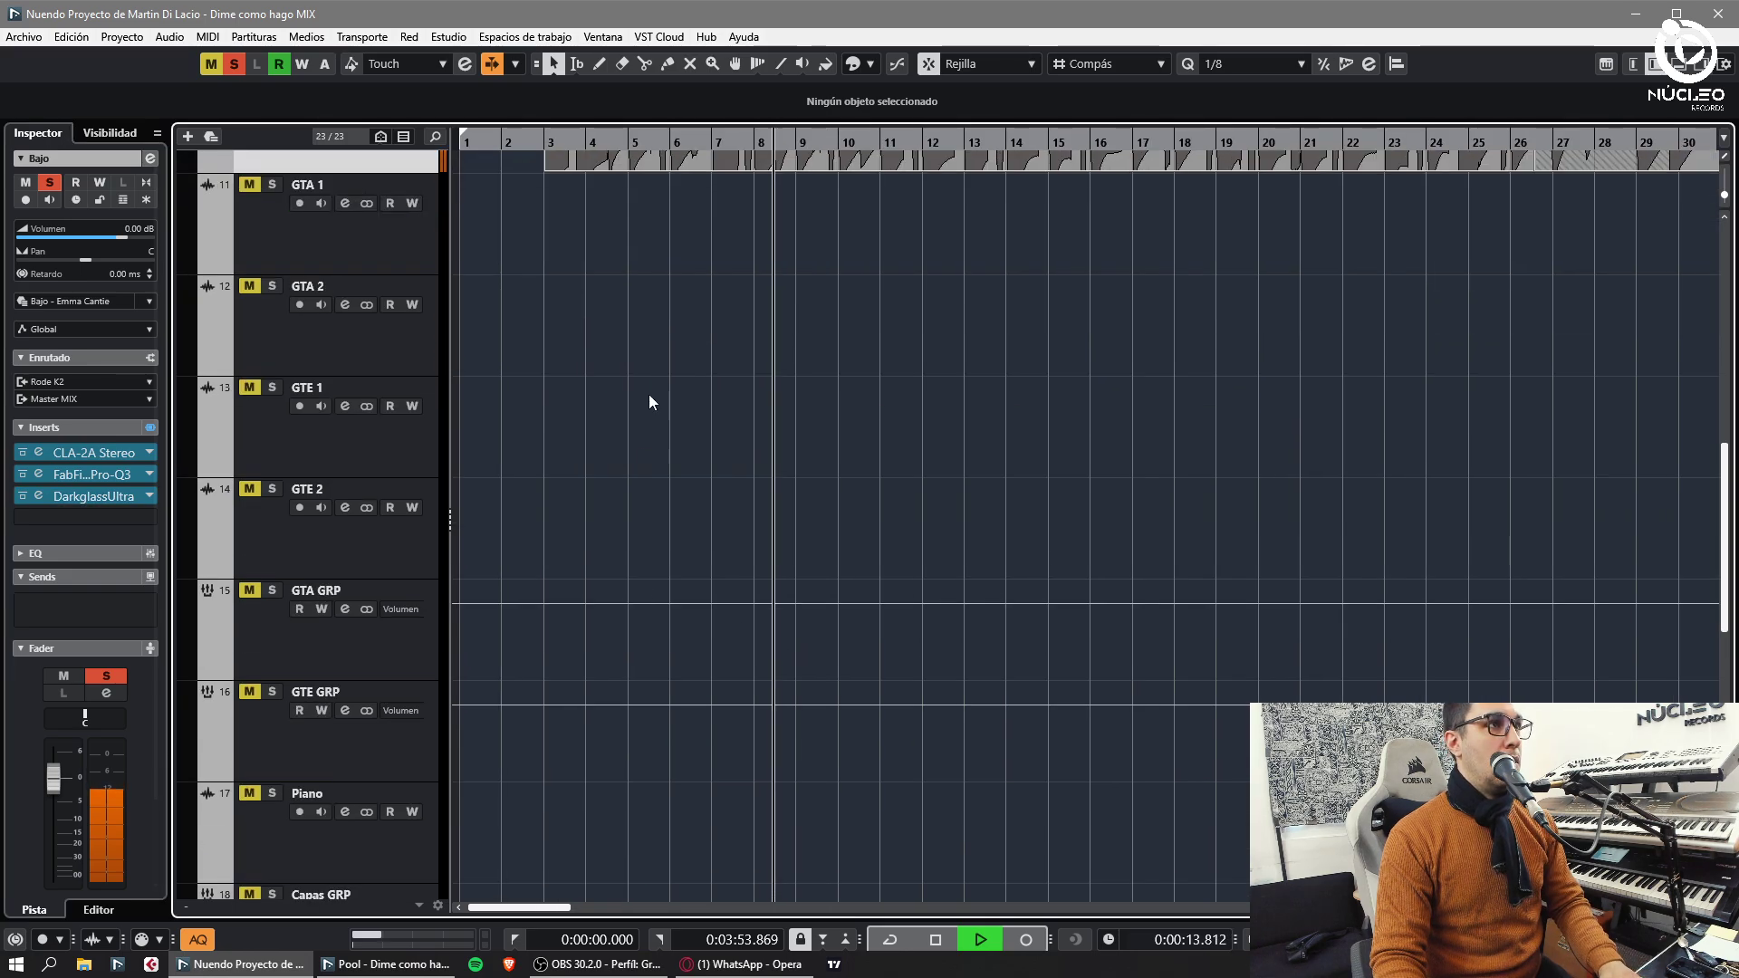
pyautogui.scroll(2, 634, 403)
pyautogui.press('.')
pyautogui.press('h')
pyautogui.press('h')
pyautogui.press('h')
pyautogui.press('h')
pyautogui.moveTo(765, 468); pyautogui.dragTo(739, 469)
pyautogui.click(932, 557)
# - Examine the Bajo recording's timing against the grid between bars 3 and 7 during playback
pyautogui.press('g')
pyautogui.press('g')
pyautogui.press('g')
pyautogui.press('h')
pyautogui.press('h')
pyautogui.press('h')
pyautogui.press('h')
pyautogui.press('h')
pyautogui.press('h')
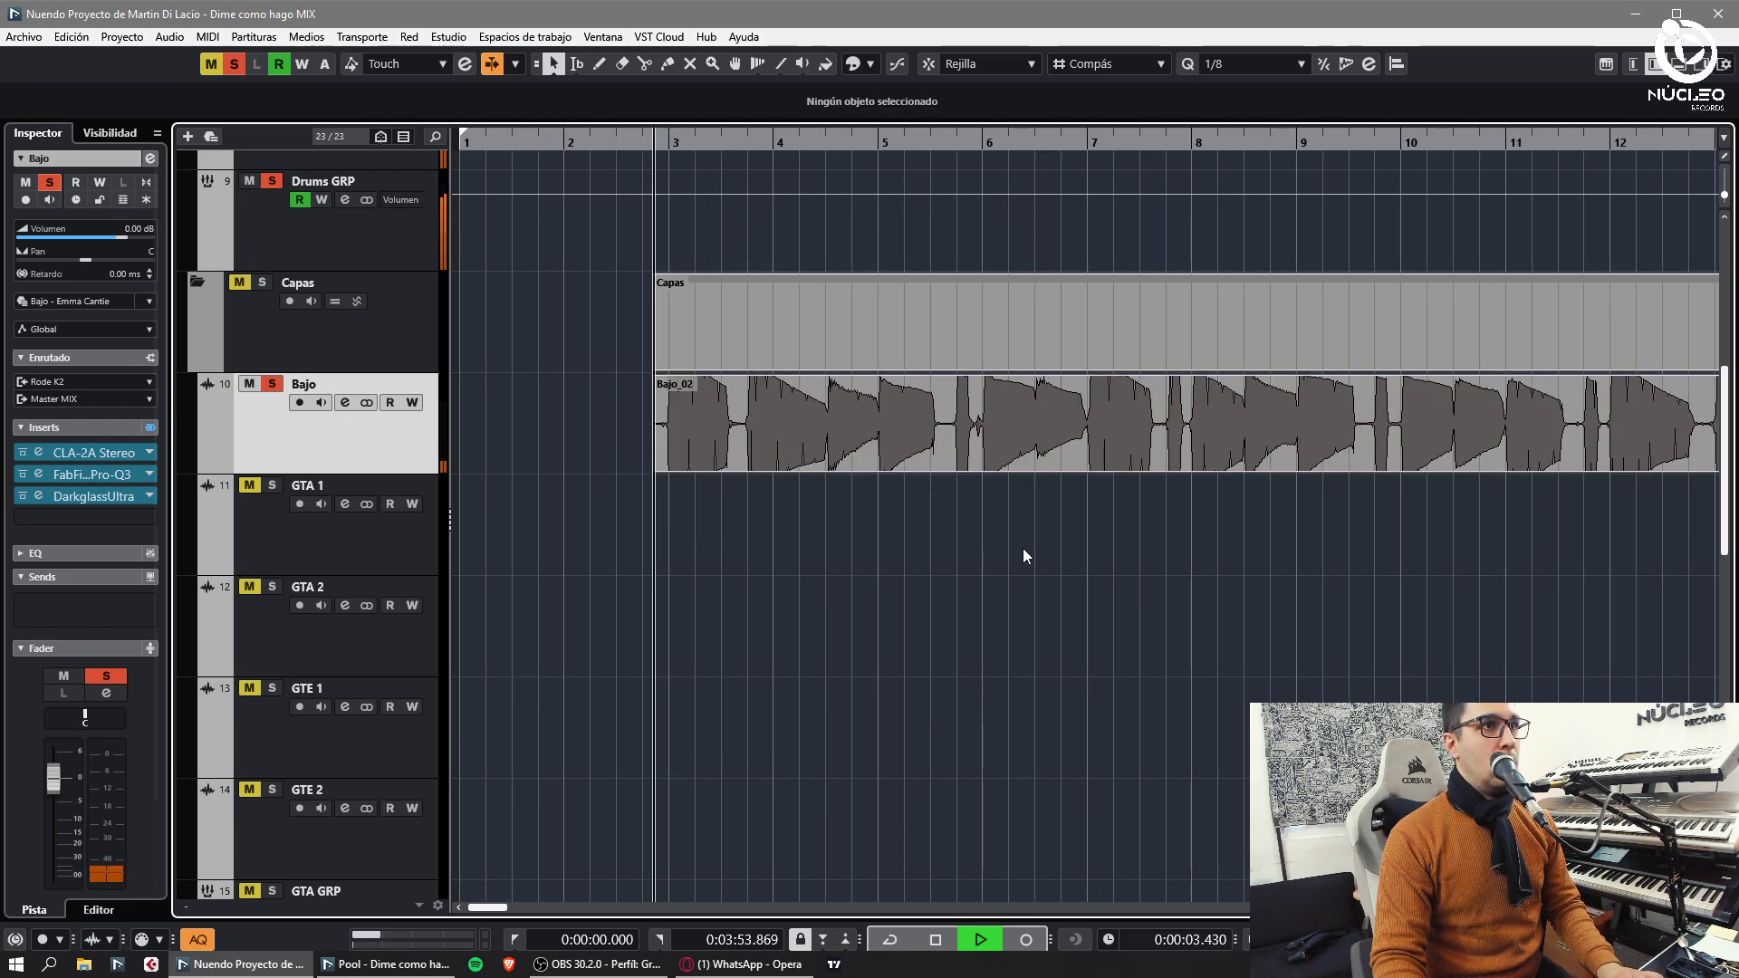
pyautogui.press('g')
pyautogui.press('g')
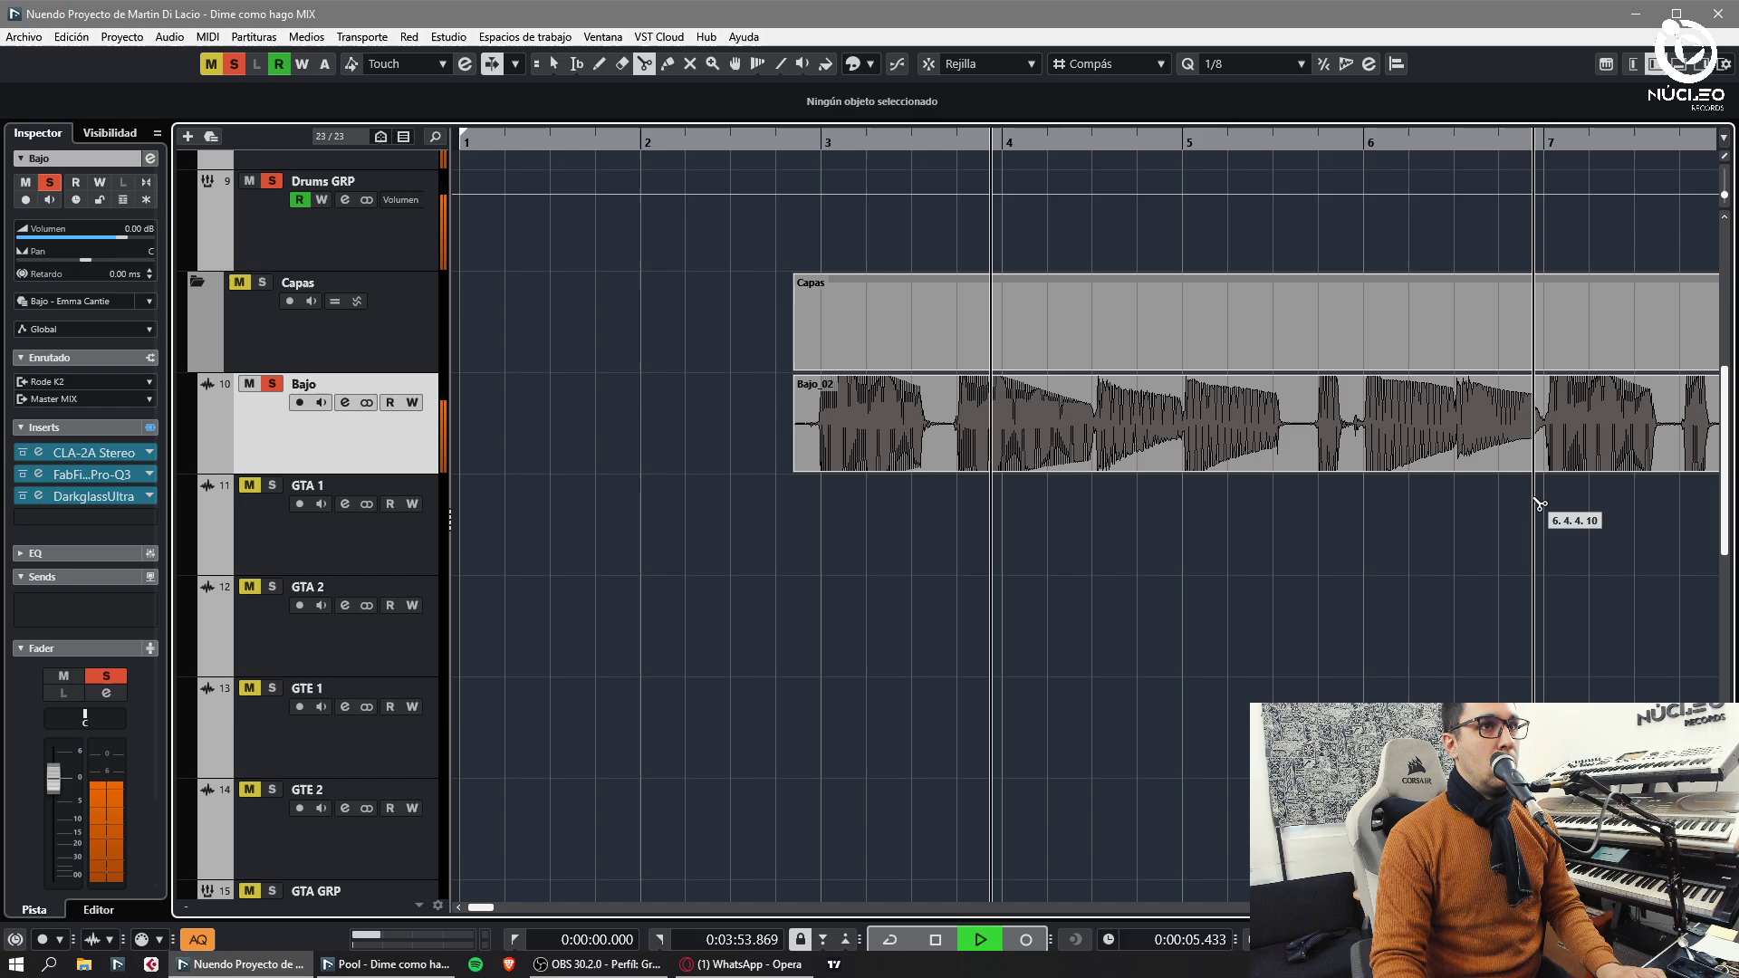
# - Try to split the Bajo recording at bar 6
pyautogui.moveTo(1722, 194); pyautogui.dragTo(1723, 199)
pyautogui.press('h')
pyautogui.press('h')
pyautogui.press('h')
pyautogui.press('3')
pyautogui.press('j')
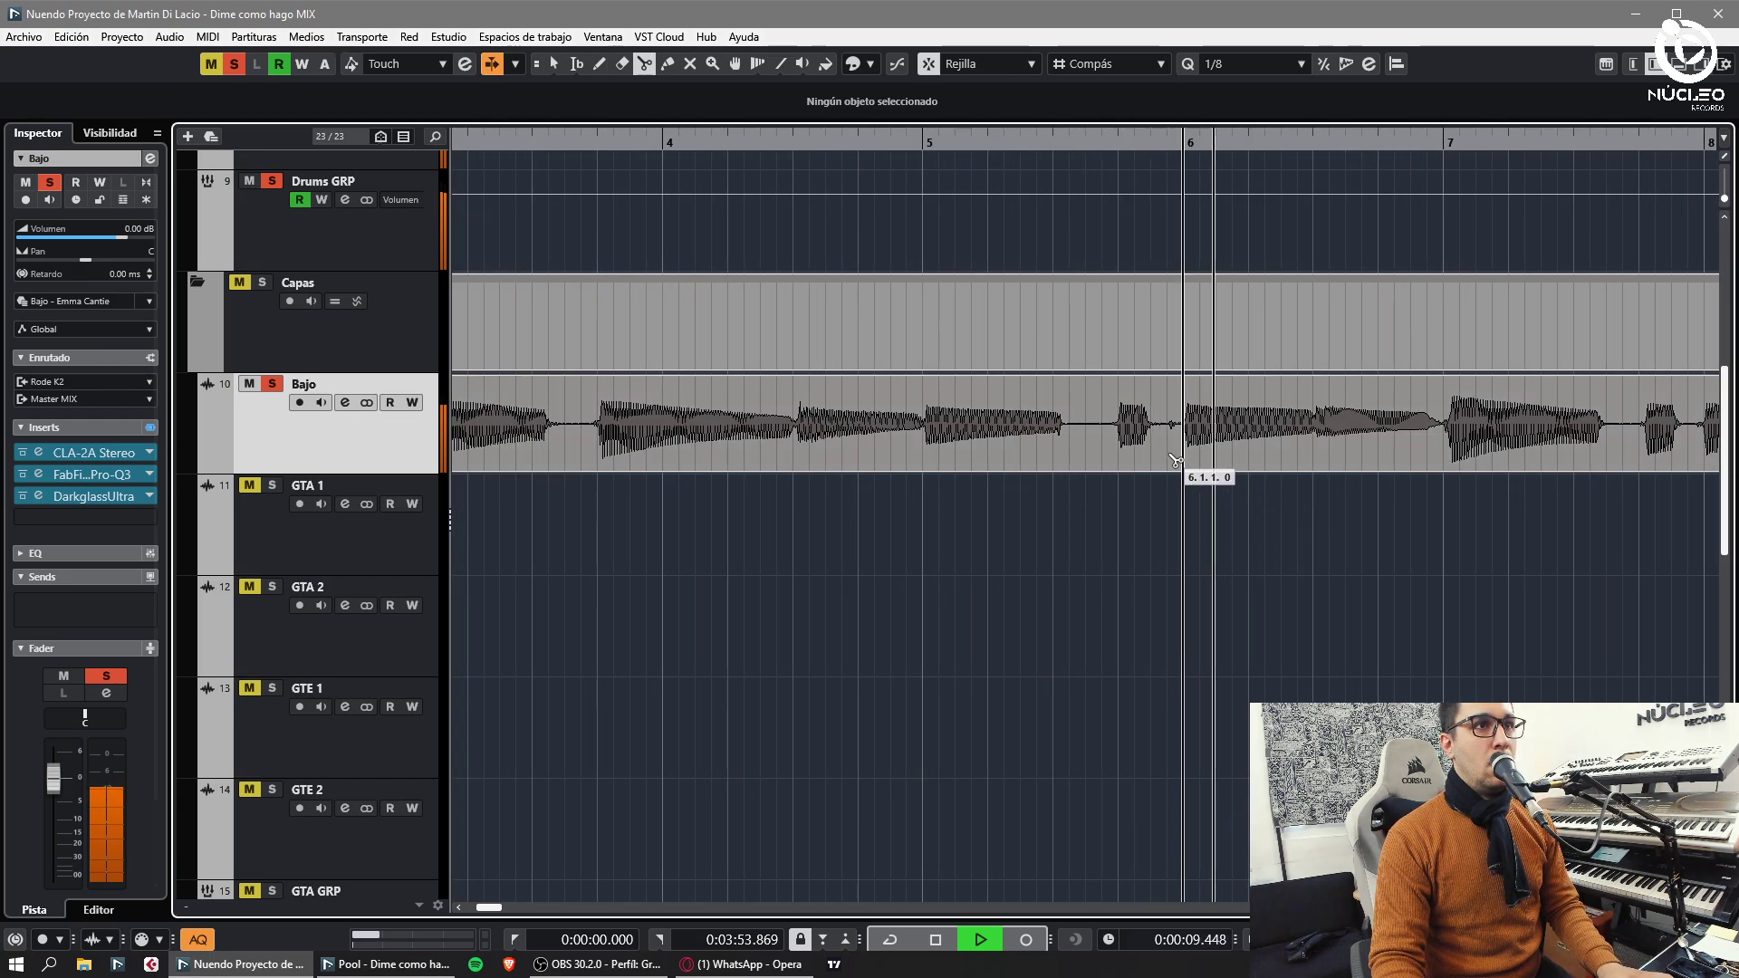
pyautogui.click(1179, 453)
pyautogui.click(938, 434)
pyautogui.press('1')
pyautogui.click(1009, 433)
pyautogui.press('g')
pyautogui.press('g')
pyautogui.press('g')
pyautogui.press('g')
pyautogui.hotkey('ctrl', 'z')
pyautogui.press('3')
pyautogui.hotkey('ctrl', 'z')
# - Split the Bajo recording at bars 7 and 9
pyautogui.click(1239, 459)
pyautogui.click(1434, 456)
pyautogui.press('1')
pyautogui.click(1437, 456)
pyautogui.hotkey('ctrl', 'z')
pyautogui.press('g')
pyautogui.press('3')
pyautogui.click(1115, 443)
# - Duplicate the Bajo section between bars 7 and 9 and place the copy at bar 3
pyautogui.press('1')
pyautogui.click(1062, 441)
pyautogui.hotkey('ctrl', 'd')
pyautogui.moveTo(1141, 442); pyautogui.dragTo(573, 469)
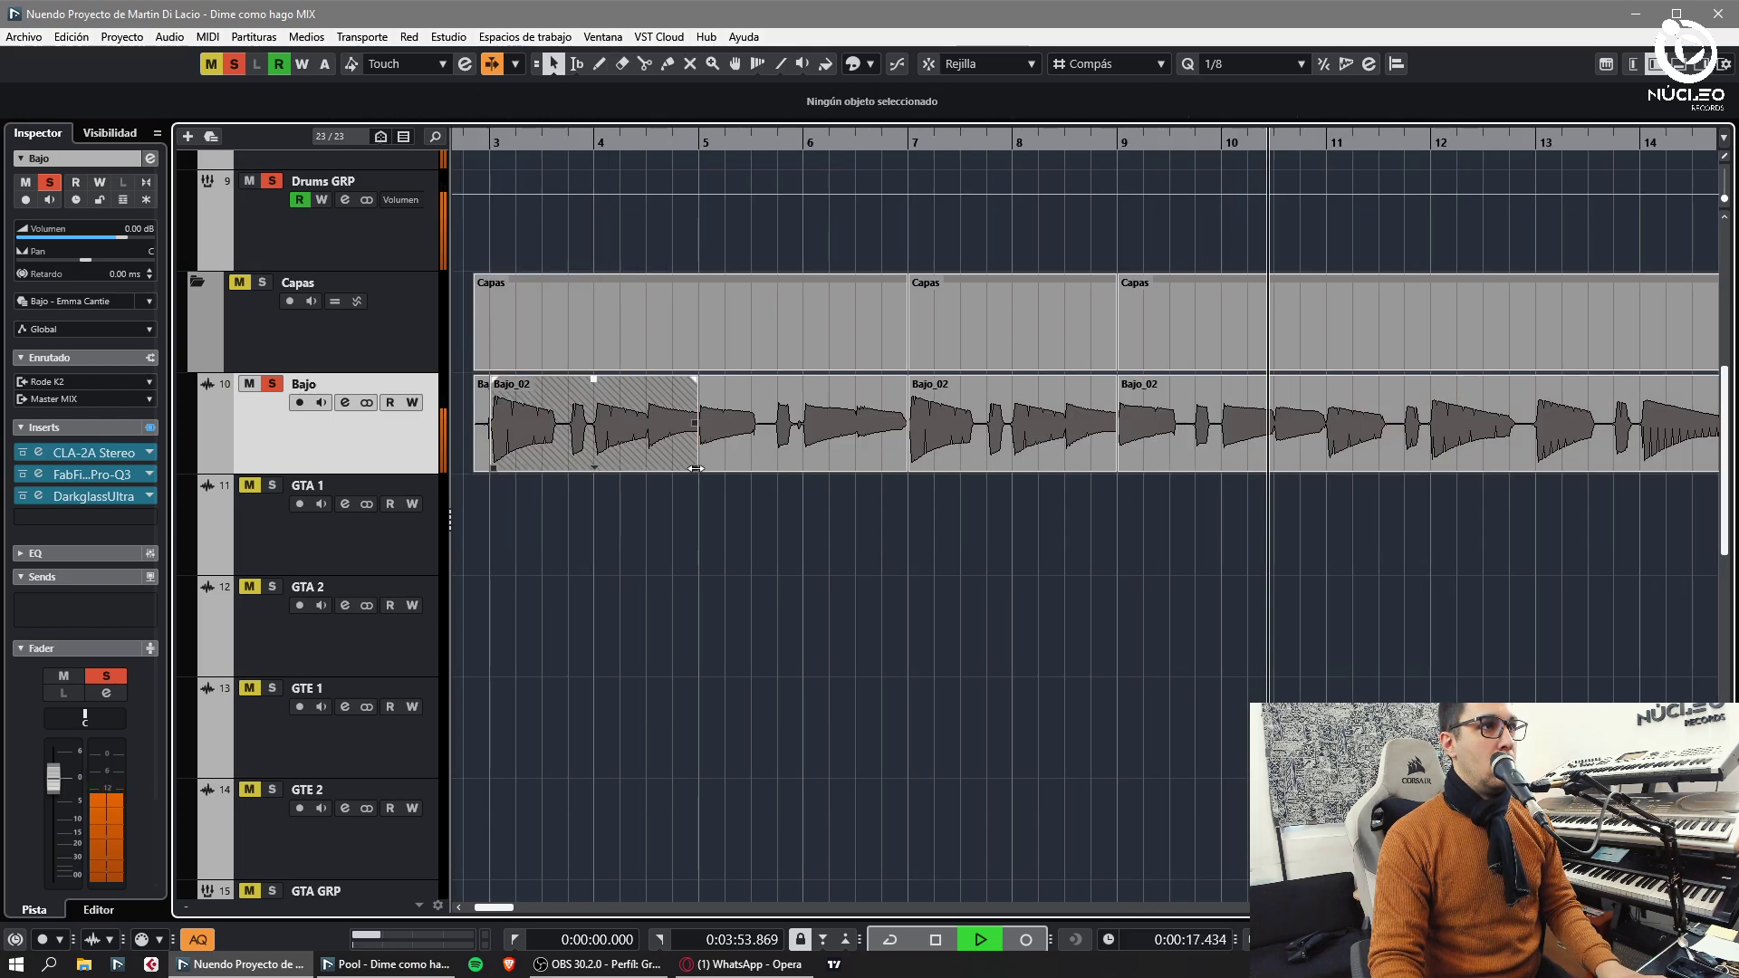
# - Trim the start of the original first Bajo section to bar 5, where the copied section ends
pyautogui.click(701, 469)
pyautogui.press('j')
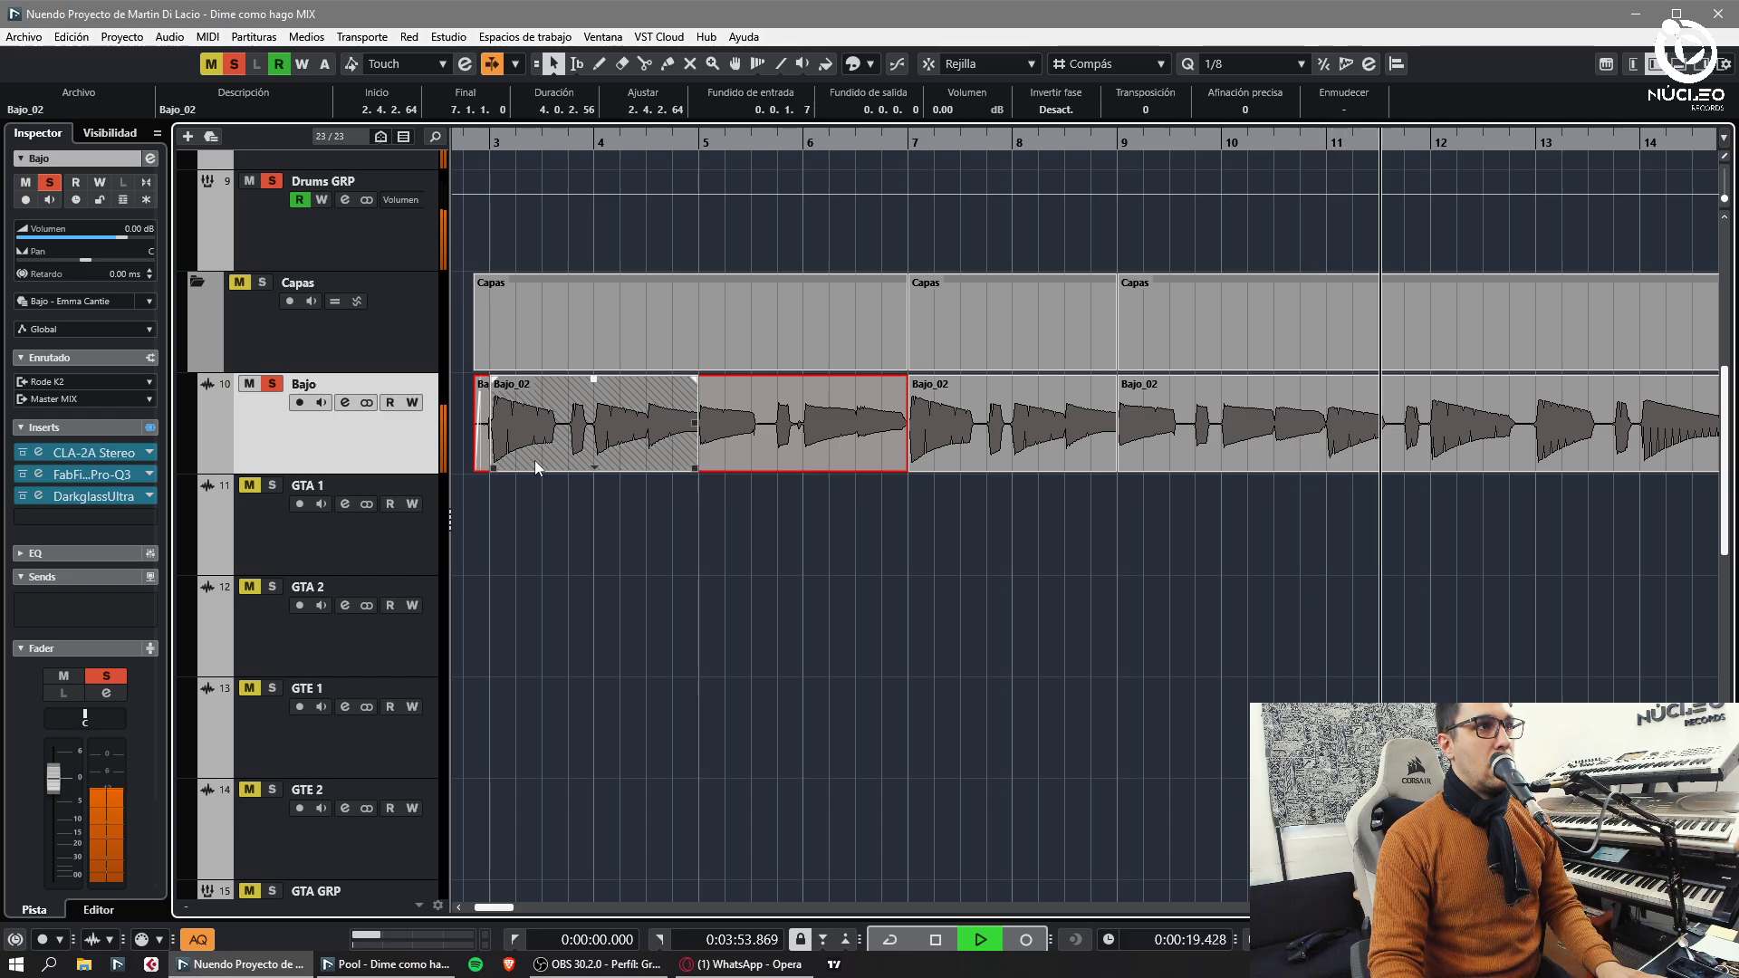
pyautogui.moveTo(476, 467); pyautogui.dragTo(701, 468)
pyautogui.click(735, 519)
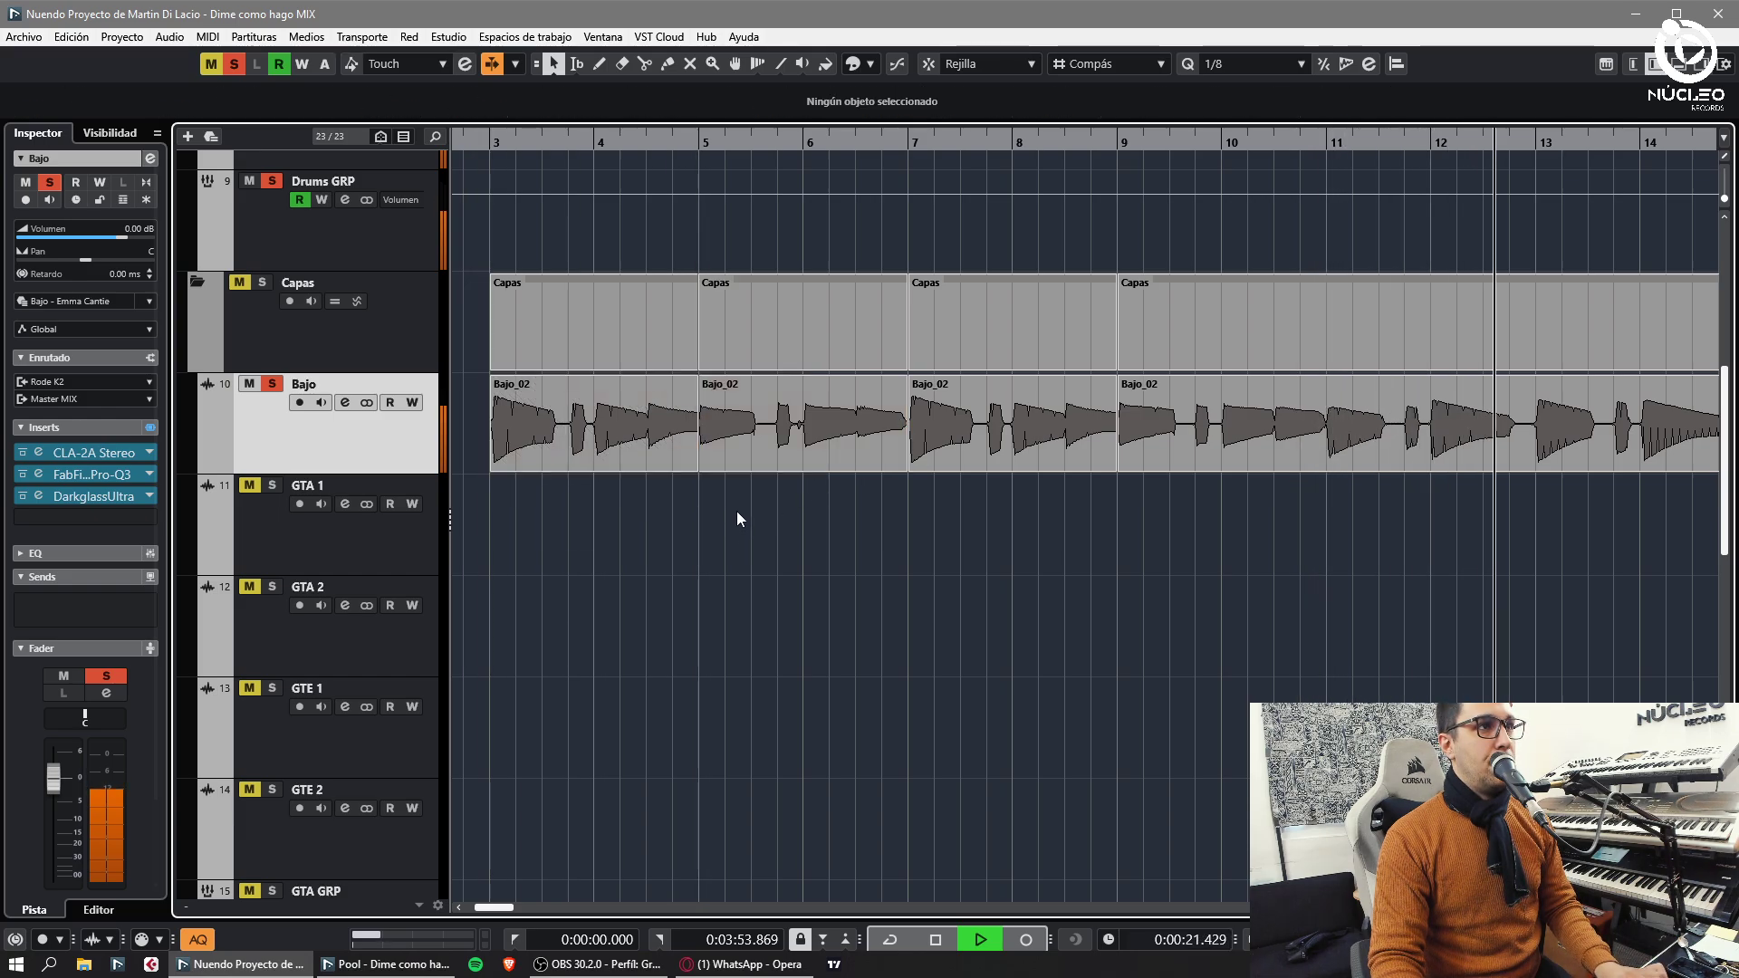
# - Split the Bajo recording just before beat 4 of bar 13 and crossfade the two sections
pyautogui.press('g')
pyautogui.press('h')
pyautogui.press('h')
pyautogui.press('h')
pyautogui.press('h')
pyautogui.press('h')
pyautogui.press('h')
pyautogui.press('h')
pyautogui.press('h')
pyautogui.keyDown('alt'); pyautogui.click(1173, 468); pyautogui.keyUp('alt')
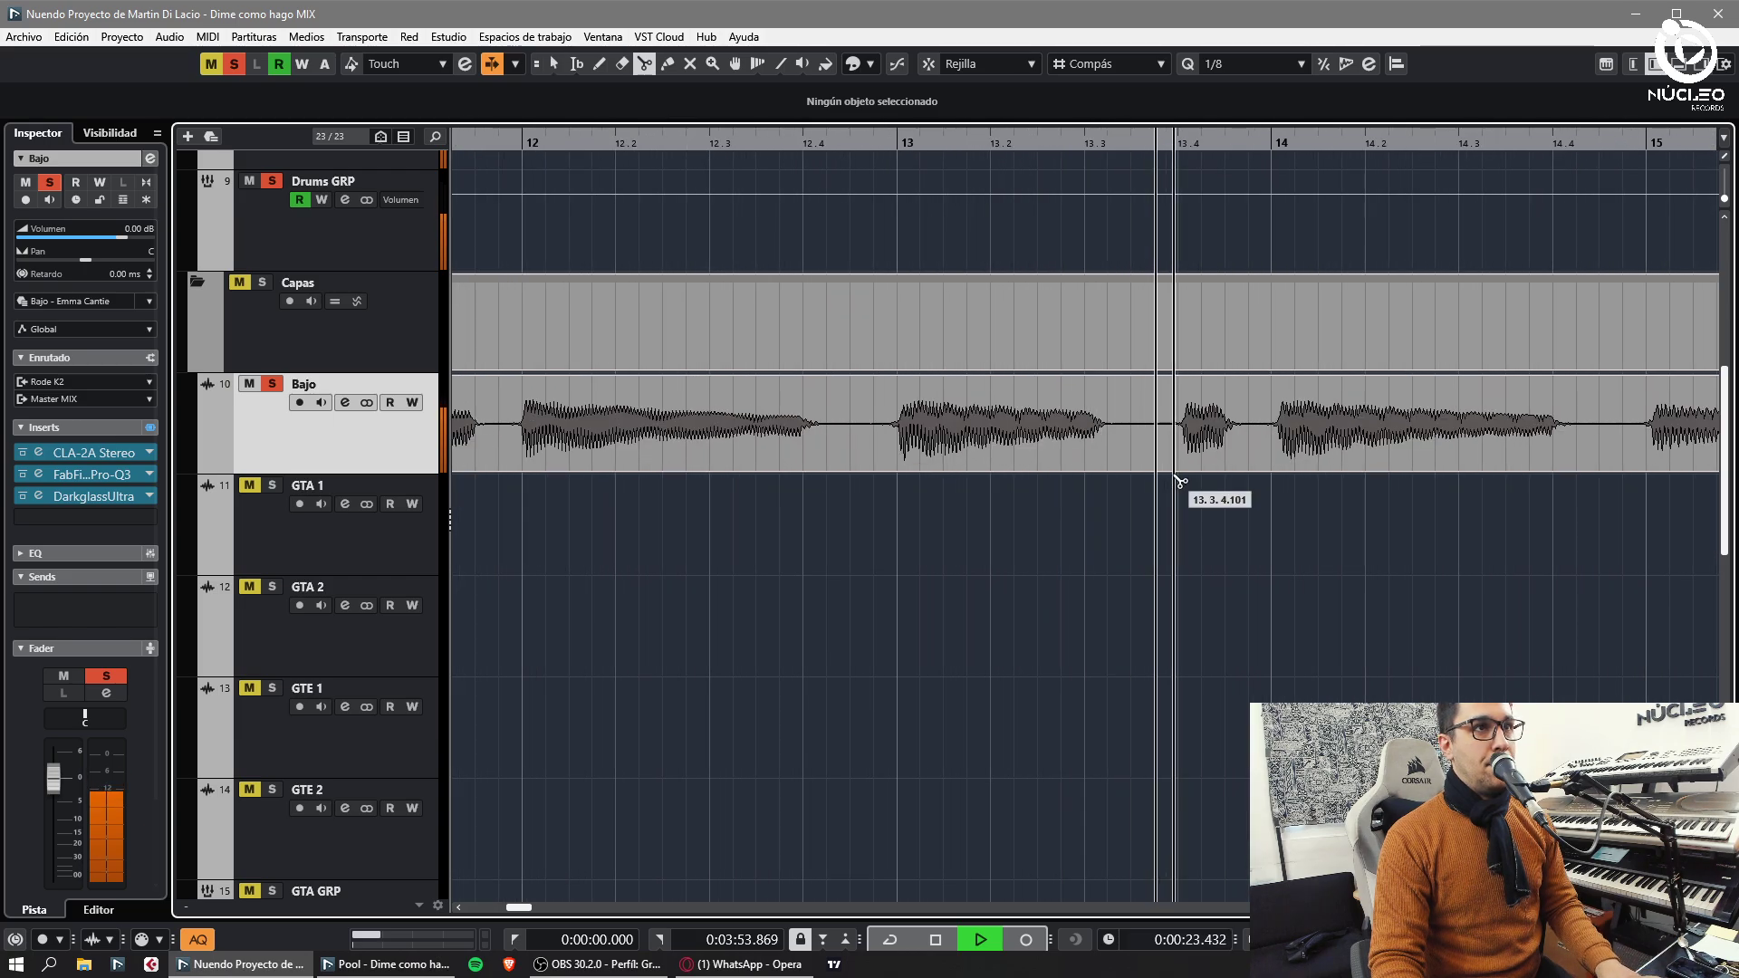
pyautogui.click(1216, 453)
pyautogui.keyDown('shift'); pyautogui.click(1122, 449); pyautogui.keyUp('shift')
pyautogui.press('x')
pyautogui.press('g')
# - Set the Bajo track's volume to -5 dB and check the Drums GRP and Drums Comp volumes
pyautogui.click(138, 232)
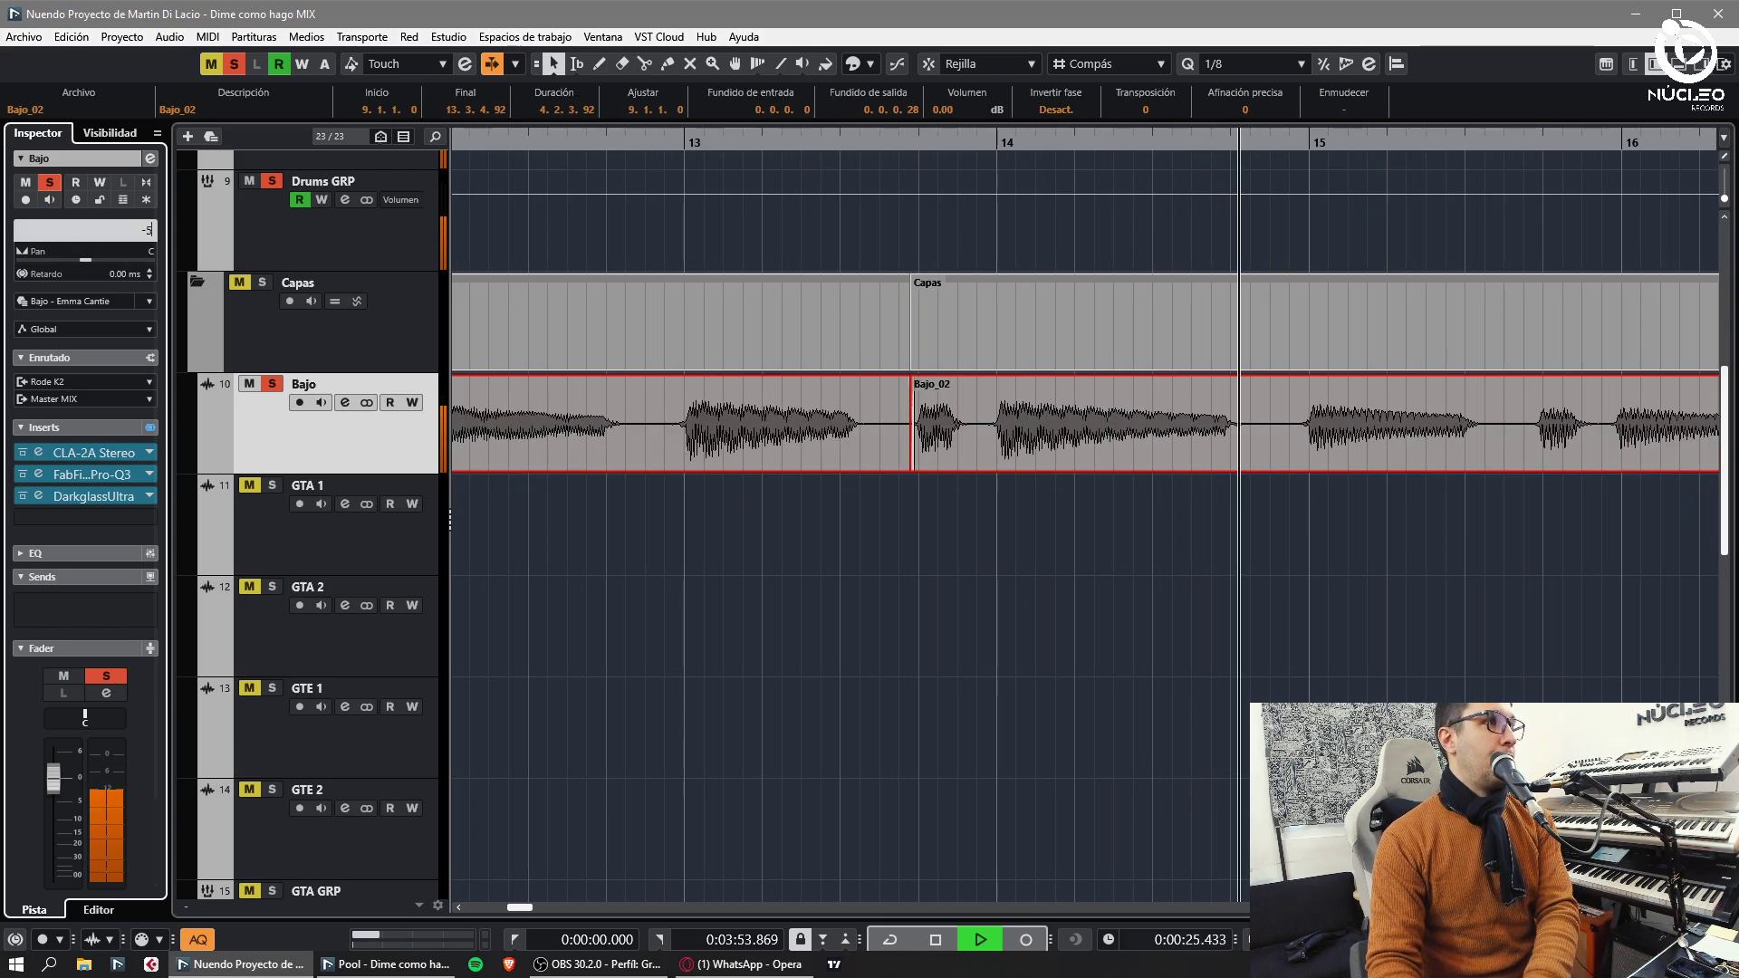
pyautogui.click(279, 228)
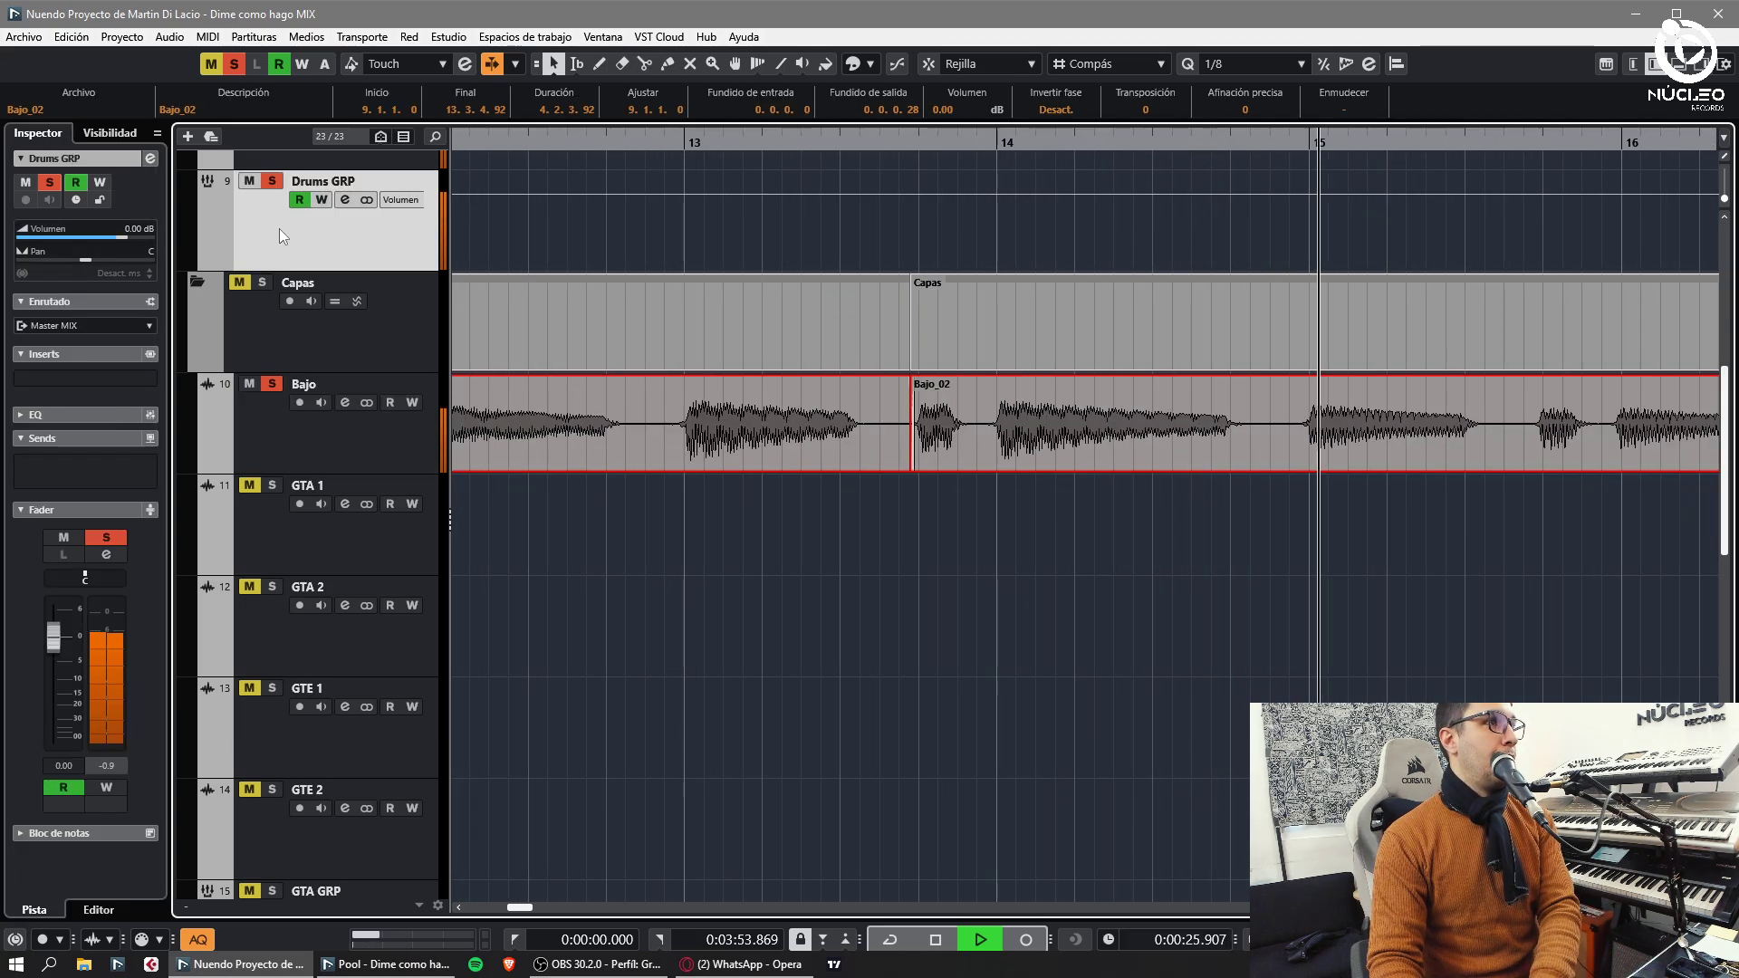
pyautogui.scroll(2, 277, 245)
pyautogui.click(274, 282)
pyautogui.keyDown('ctrl'); pyautogui.click(135, 231); pyautogui.keyUp('ctrl')
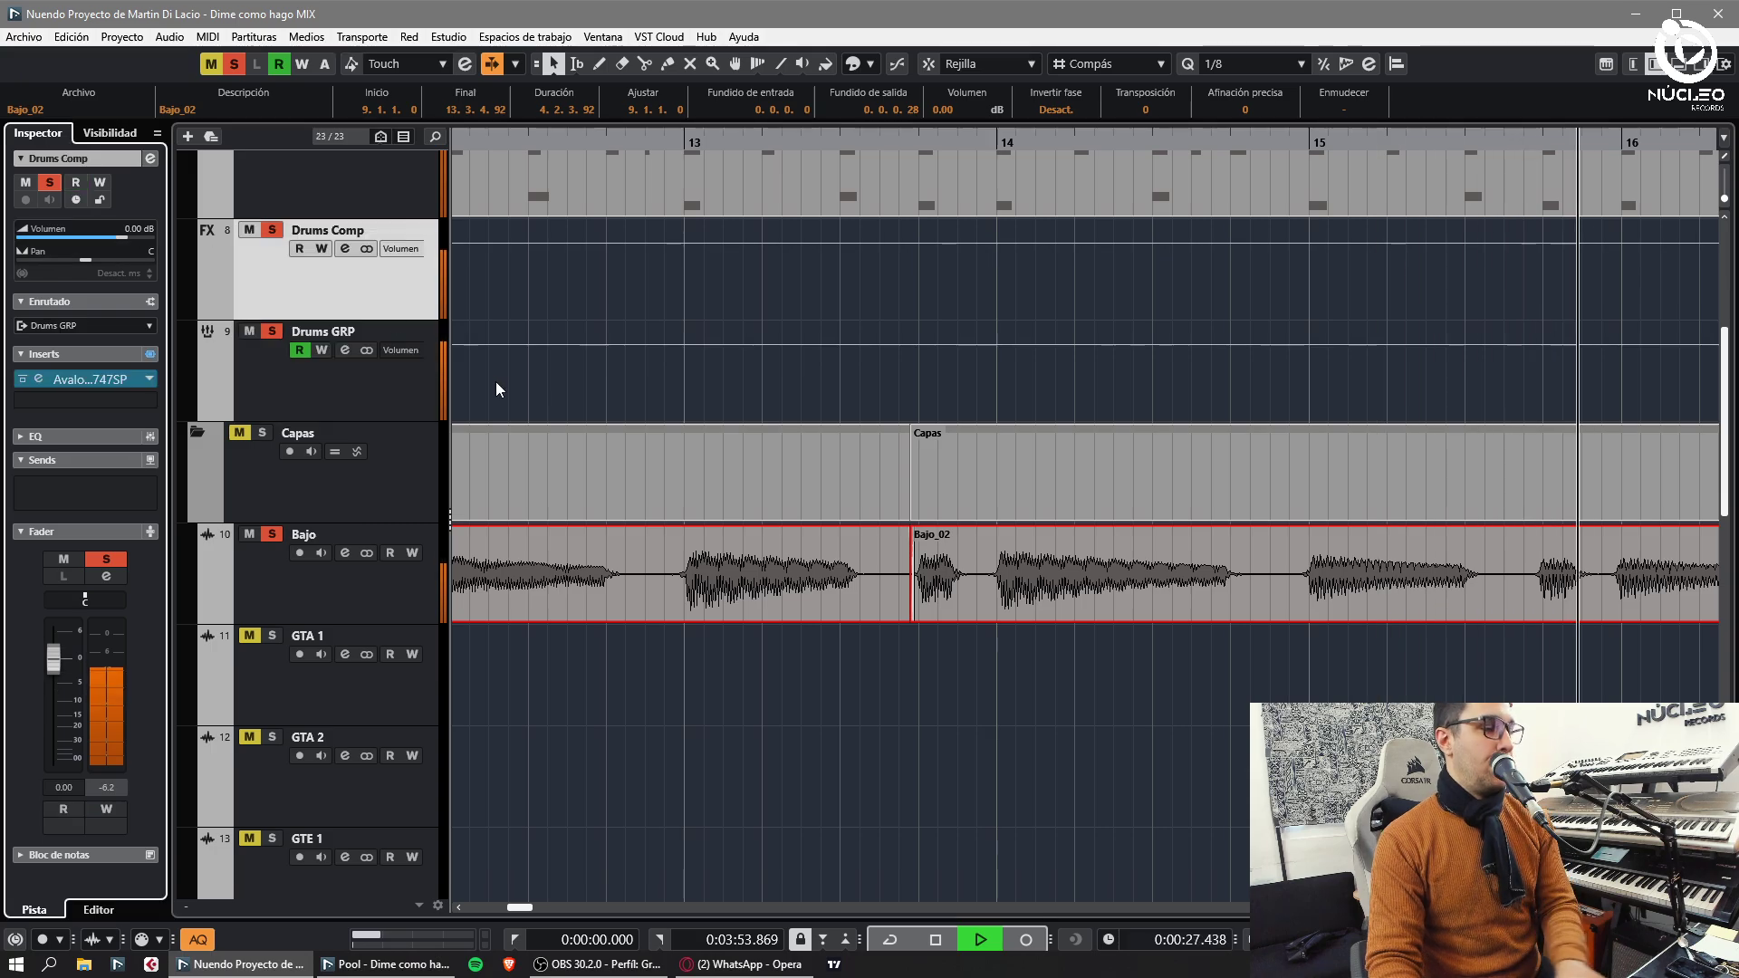
pyautogui.click(925, 694)
# - Split the Bajo recording on both sides of the short note just before bar 19
pyautogui.scroll(-2, 960, 634)
pyautogui.press('g')
pyautogui.press('g')
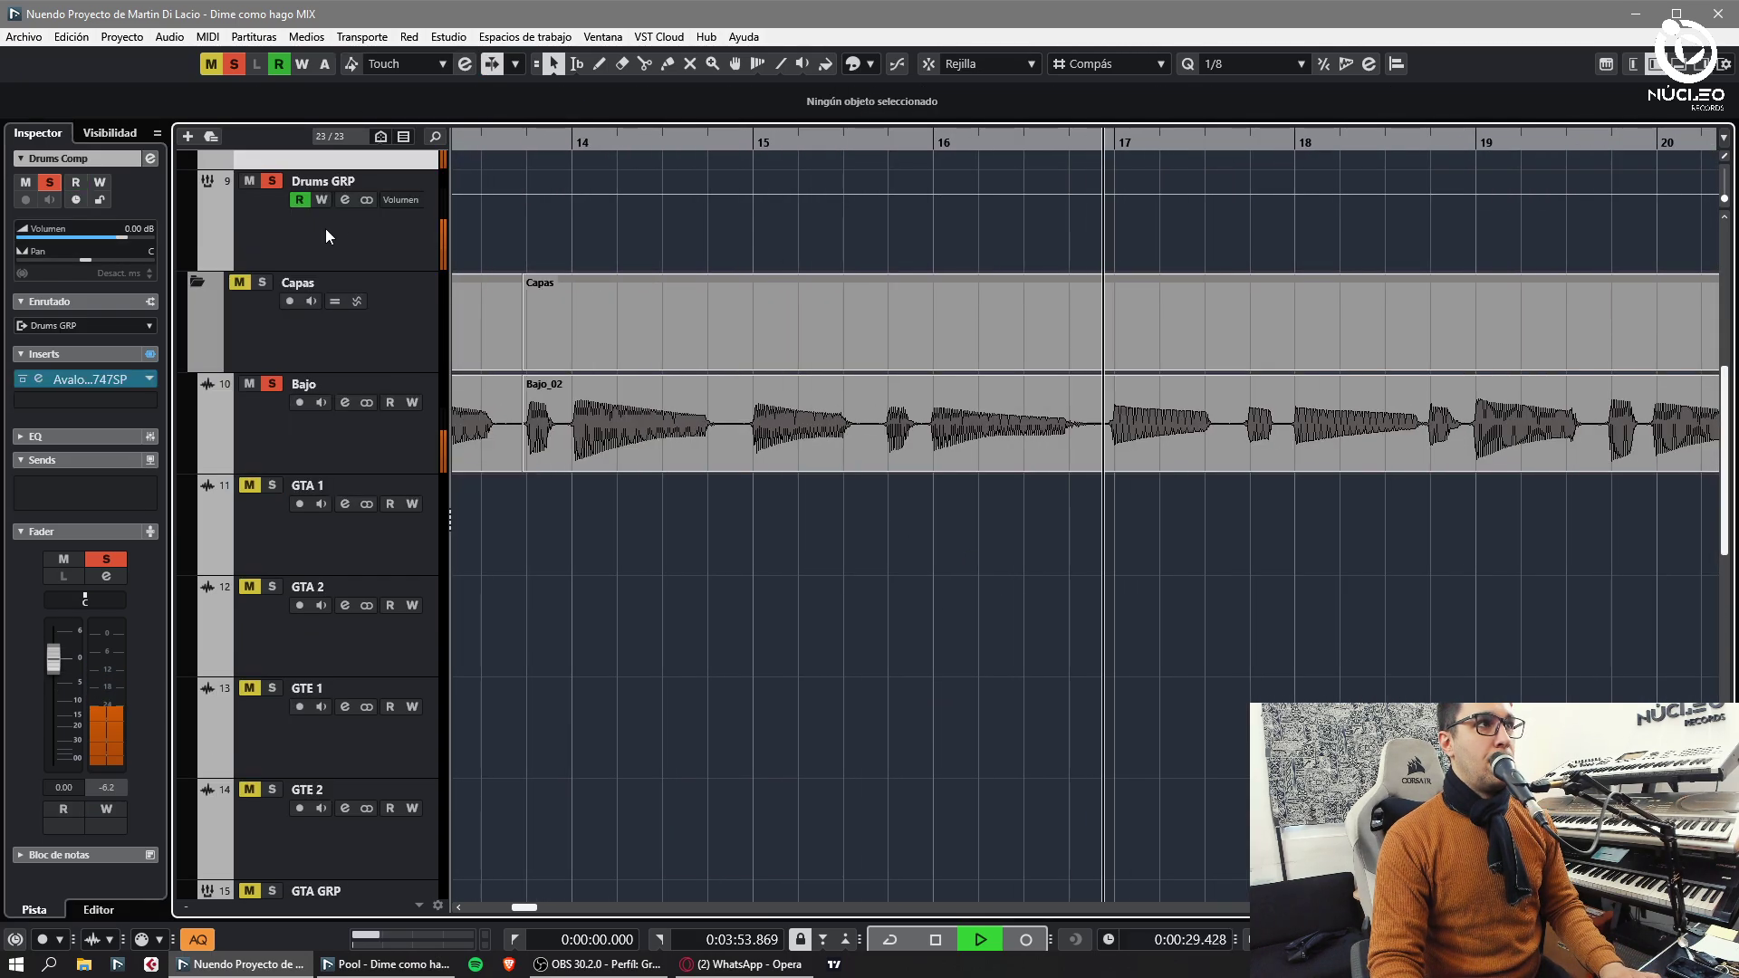
pyautogui.press('h')
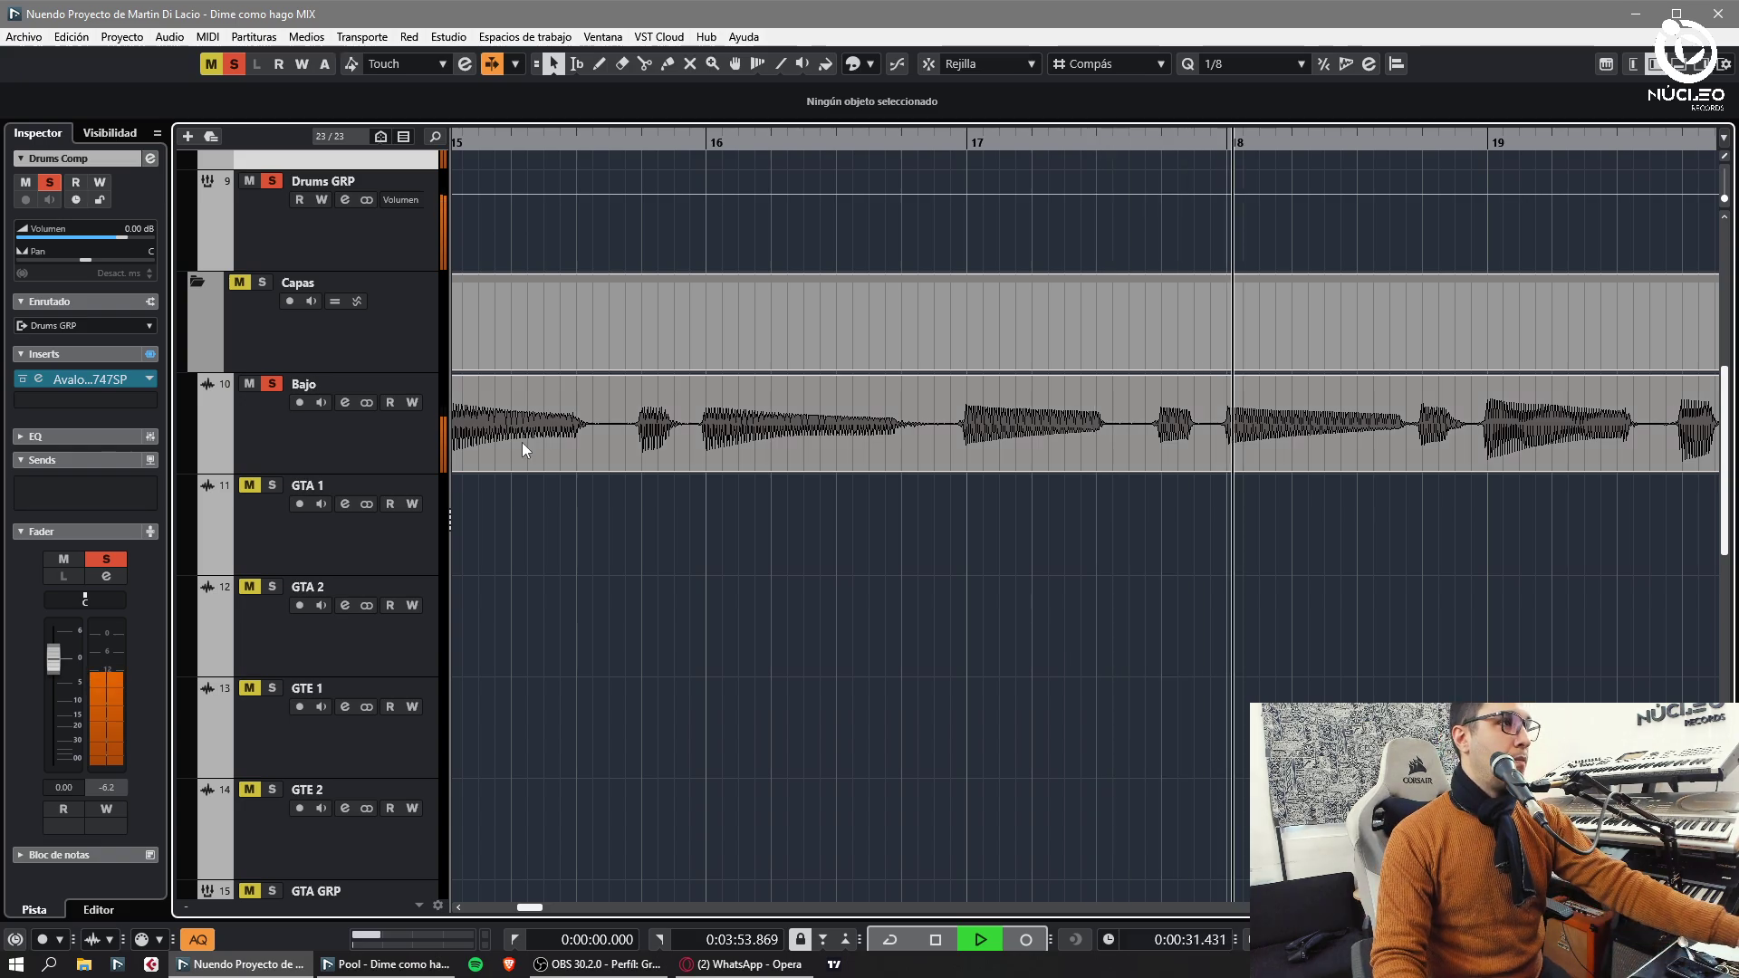
pyautogui.click(308, 436)
pyautogui.press('h')
pyautogui.press('h')
pyautogui.press('3')
pyautogui.click(1083, 430)
pyautogui.click(1187, 427)
pyautogui.press('1')
pyautogui.click(1153, 427)
pyautogui.press('Delete')
pyautogui.click(1197, 535)
# - Examine the Bajo recording's timing against the grid between bars 19 and 26 during playback
pyautogui.press('g')
pyautogui.press('g')
pyautogui.press('g')
pyautogui.click(654, 964)
pyautogui.click(1166, 561)
pyautogui.press('g')
pyautogui.press('h')
pyautogui.press('h')
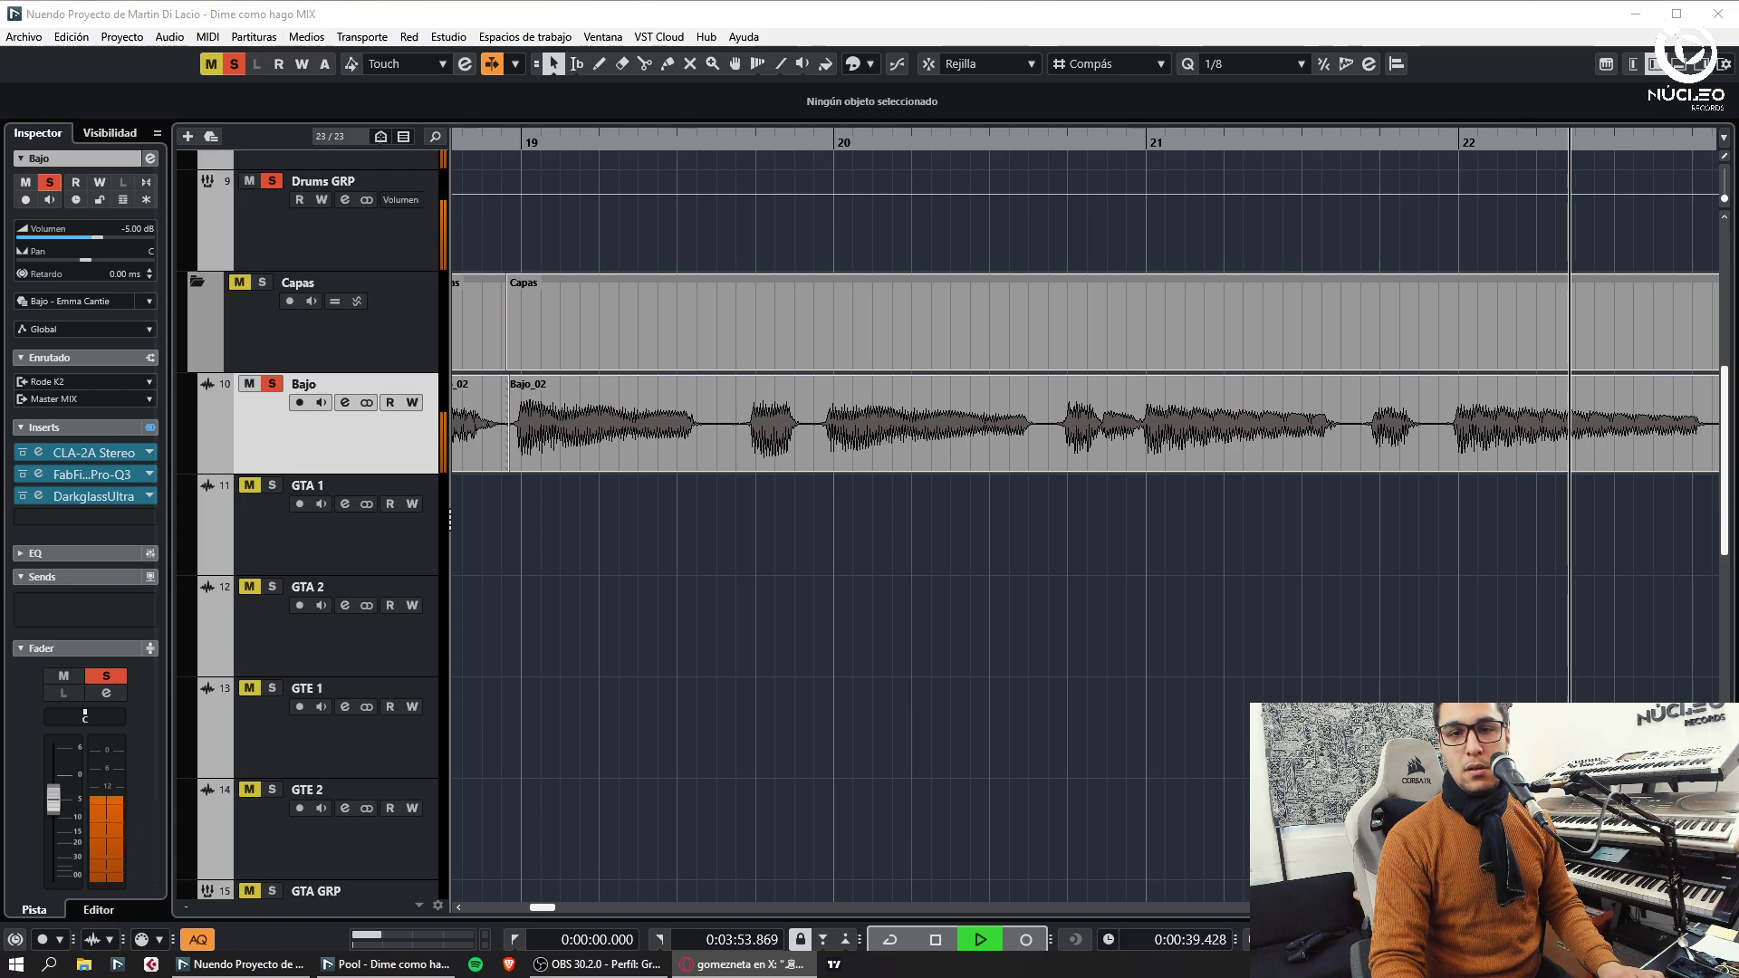
pyautogui.press('h')
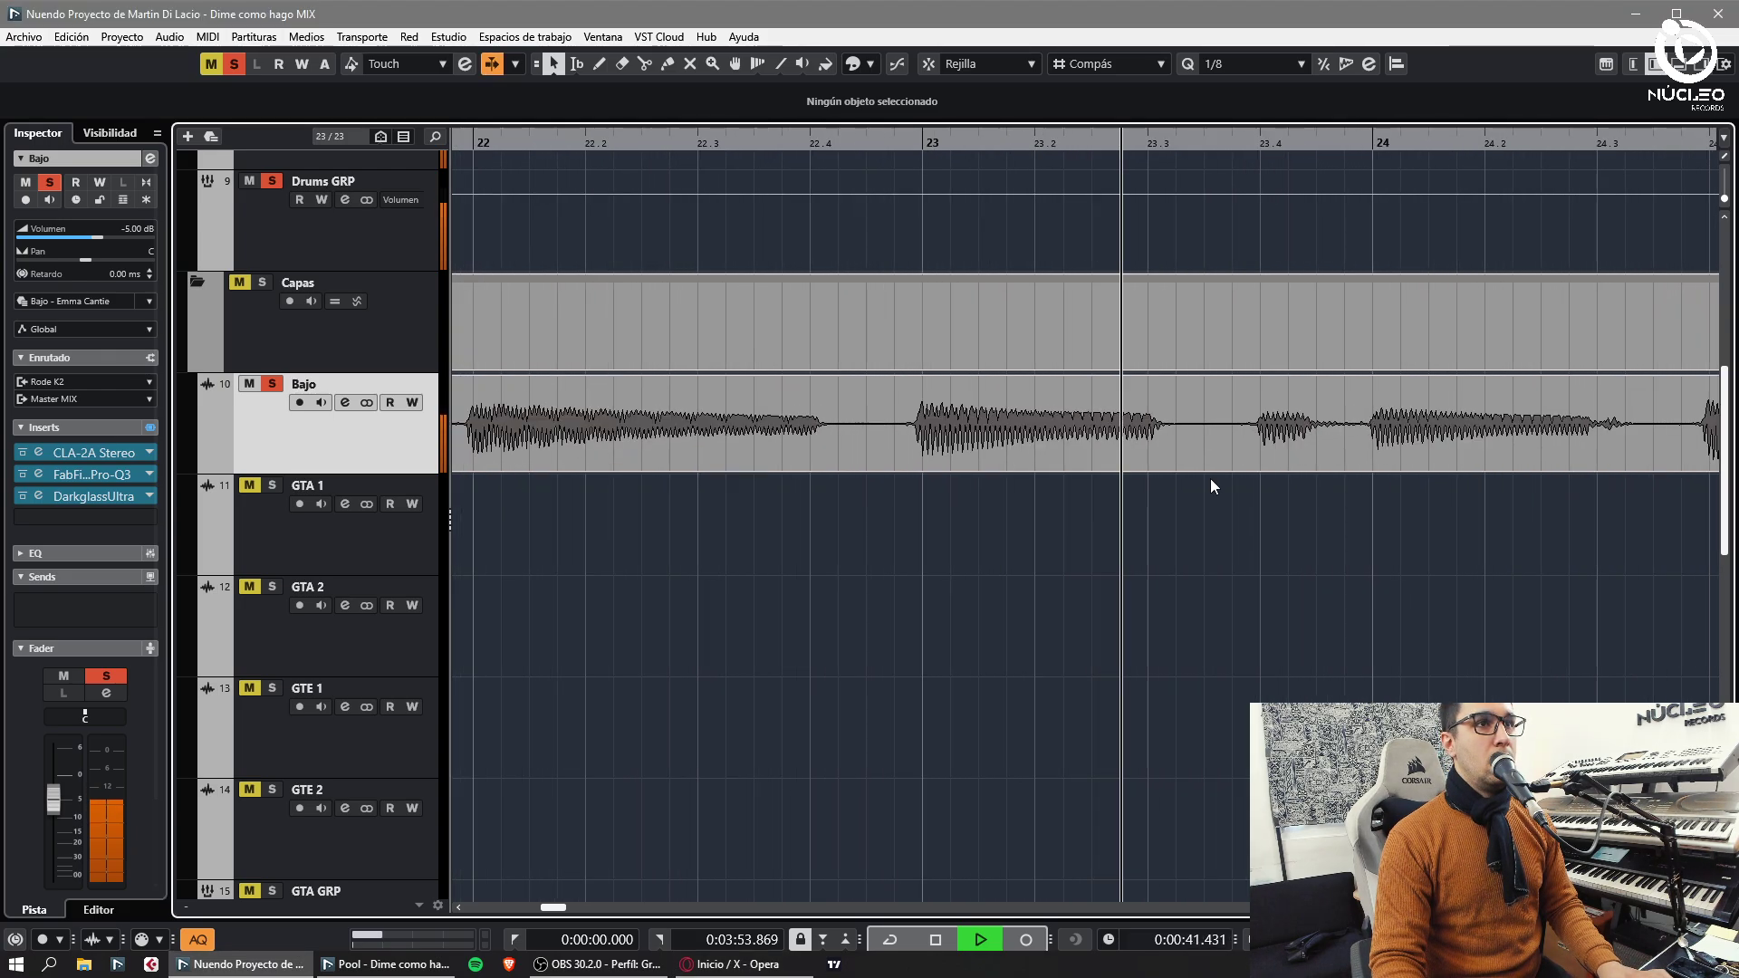
pyautogui.press('g')
pyautogui.press('g')
pyautogui.press('g')
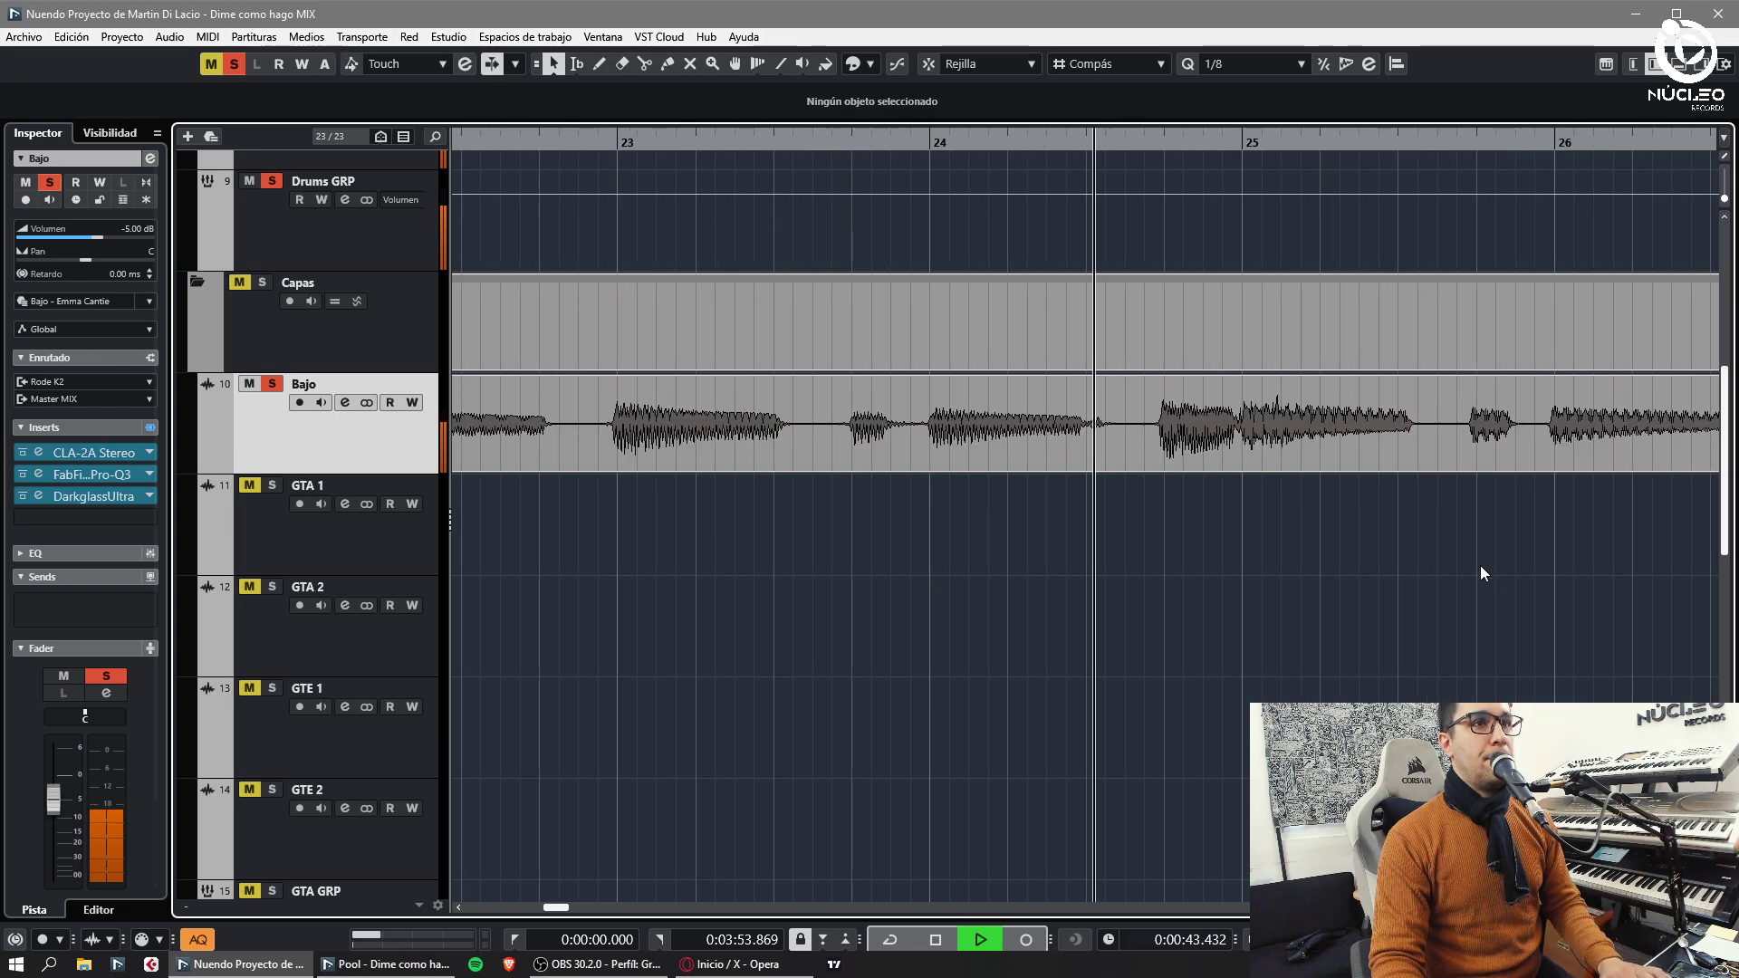
# - Split the Bajo recording just before beat 4 of bar 25 and nudge the following section into time
pyautogui.click(1435, 468)
pyautogui.moveTo(1436, 469); pyautogui.dragTo(1514, 471)
pyautogui.keyDown('alt'); pyautogui.click(1246, 459); pyautogui.keyUp('alt')
pyautogui.click(1324, 454)
pyautogui.press('g')
pyautogui.click(1529, 537)
pyautogui.press('h')
pyautogui.press('h')
pyautogui.moveTo(1155, 444); pyautogui.dragTo(1196, 435)
pyautogui.click(902, 514)
# - Split the Bajo recording just before beat 4 of bar 27 and at bar 29, and crossfade the sections
pyautogui.press('g')
pyautogui.keyDown('alt'); pyautogui.click(988, 455); pyautogui.keyUp('alt')
pyautogui.keyDown('alt'); pyautogui.click(1266, 458); pyautogui.keyUp('alt')
pyautogui.moveTo(892, 525); pyautogui.dragTo(1394, 444)
pyautogui.press('x')
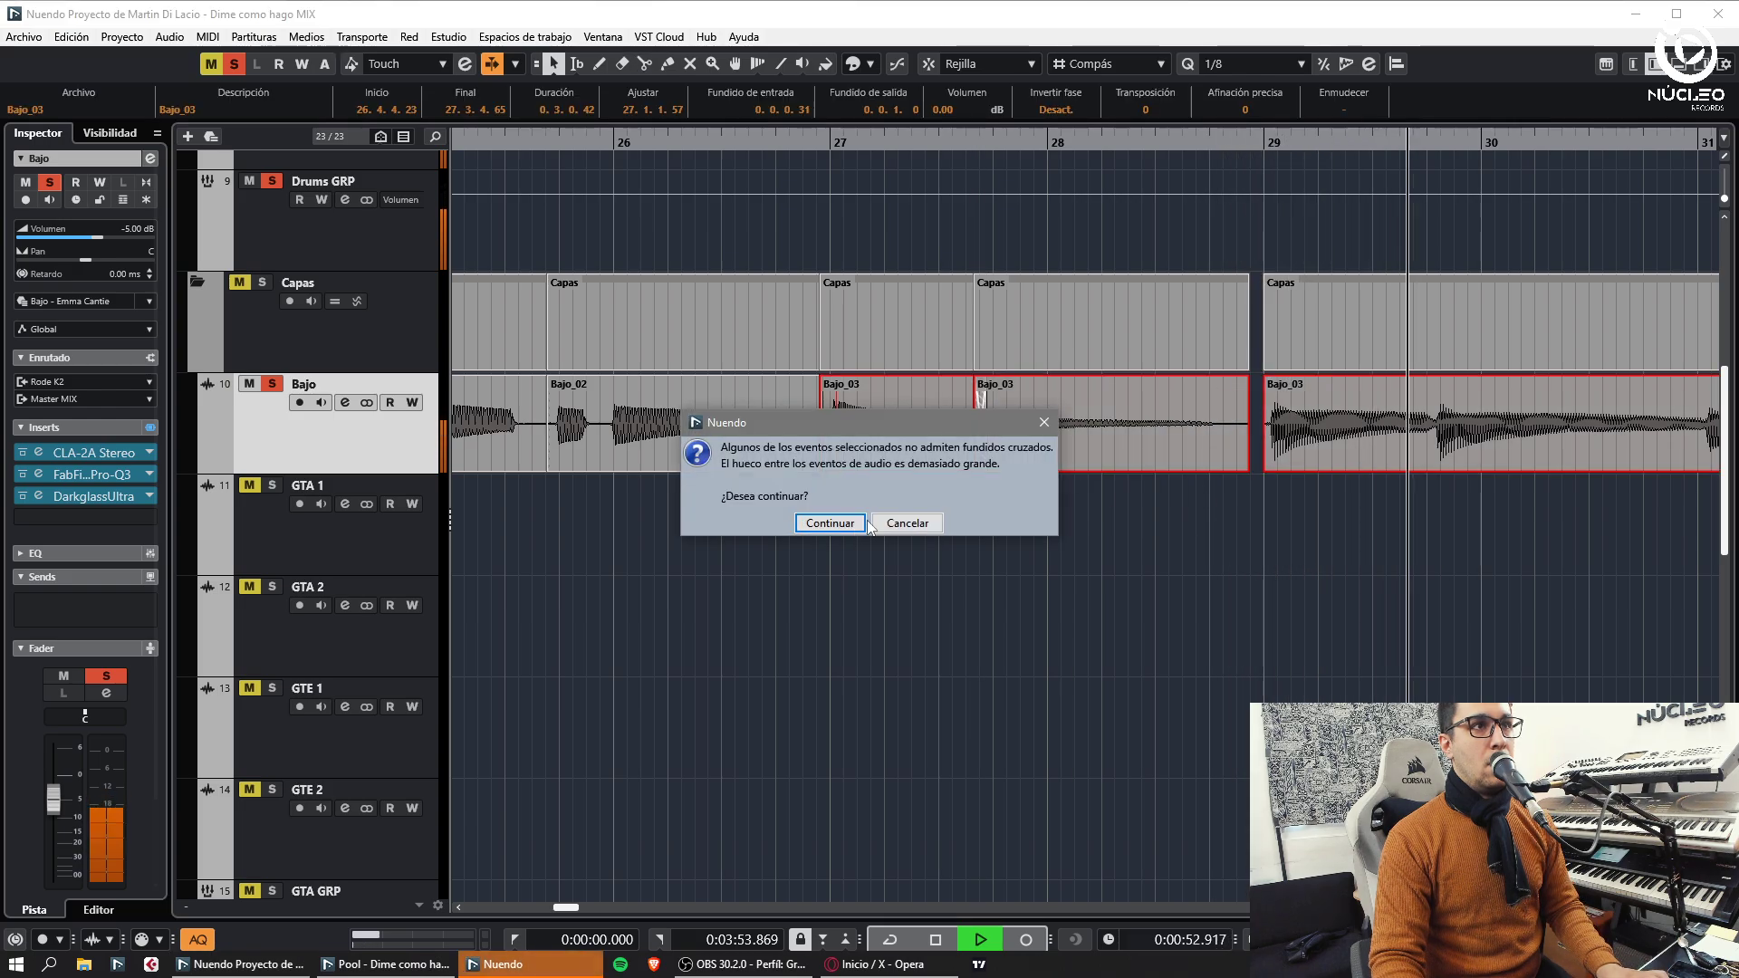
pyautogui.click(865, 524)
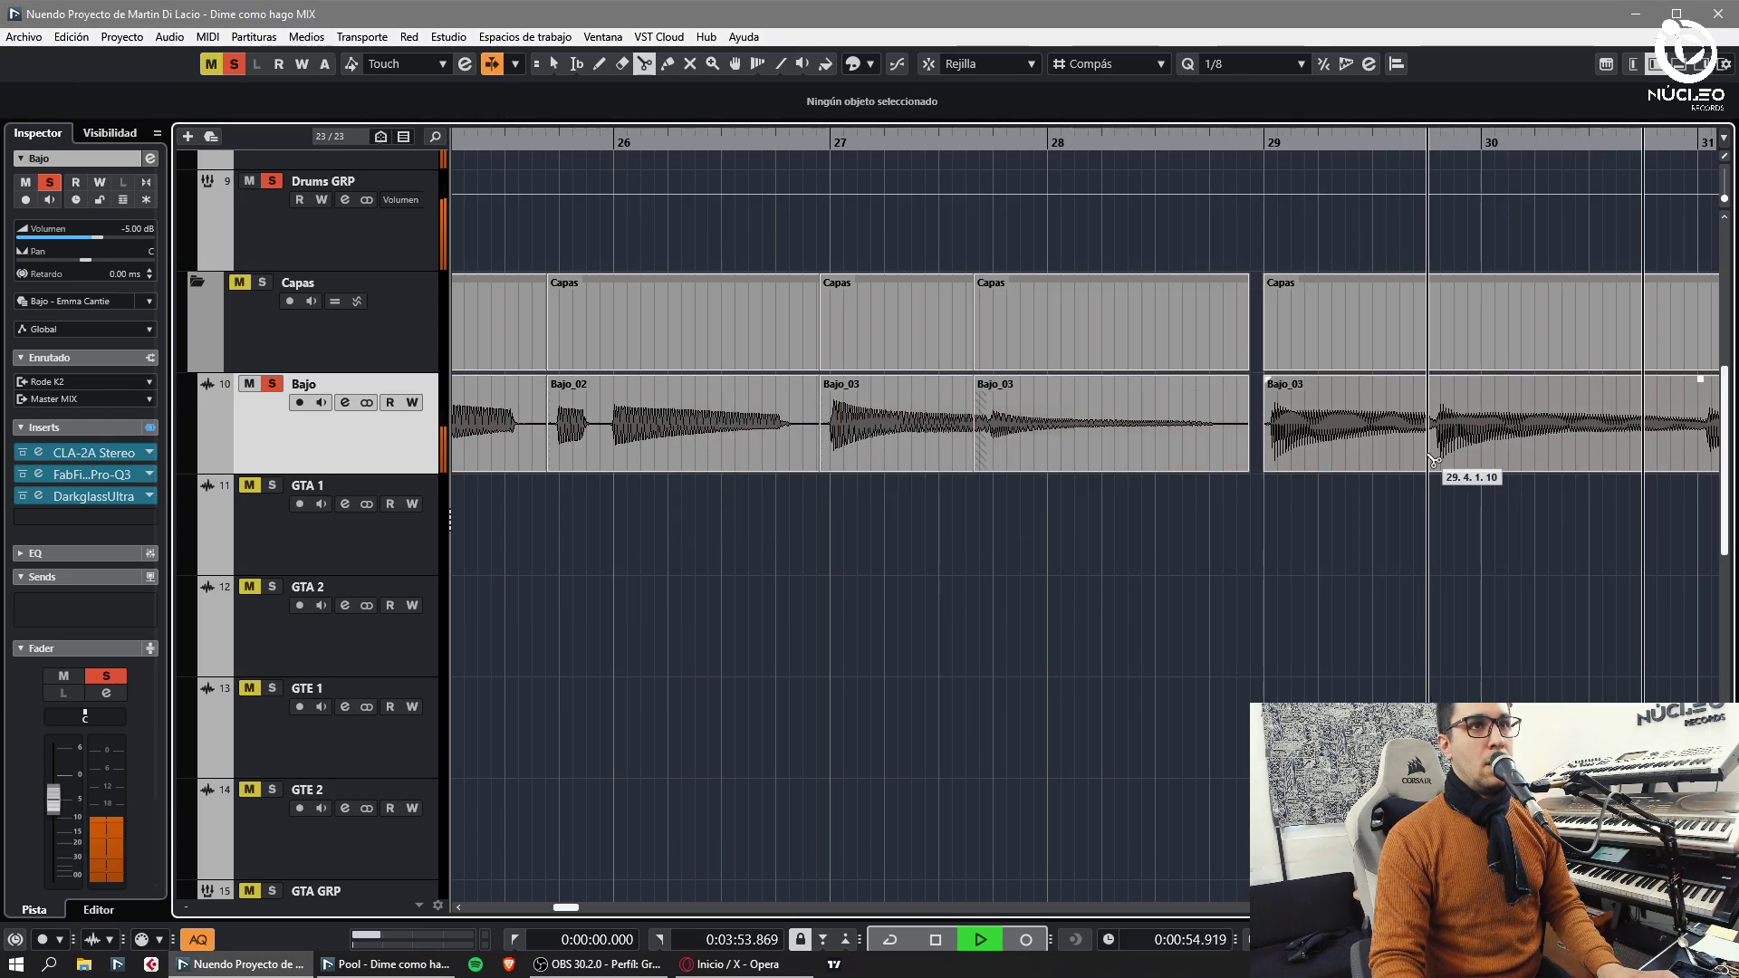
# - Split the Bajo recording at the note on beat 4 of bar 29 and shift the section after it slightly earlier
pyautogui.click(1434, 460)
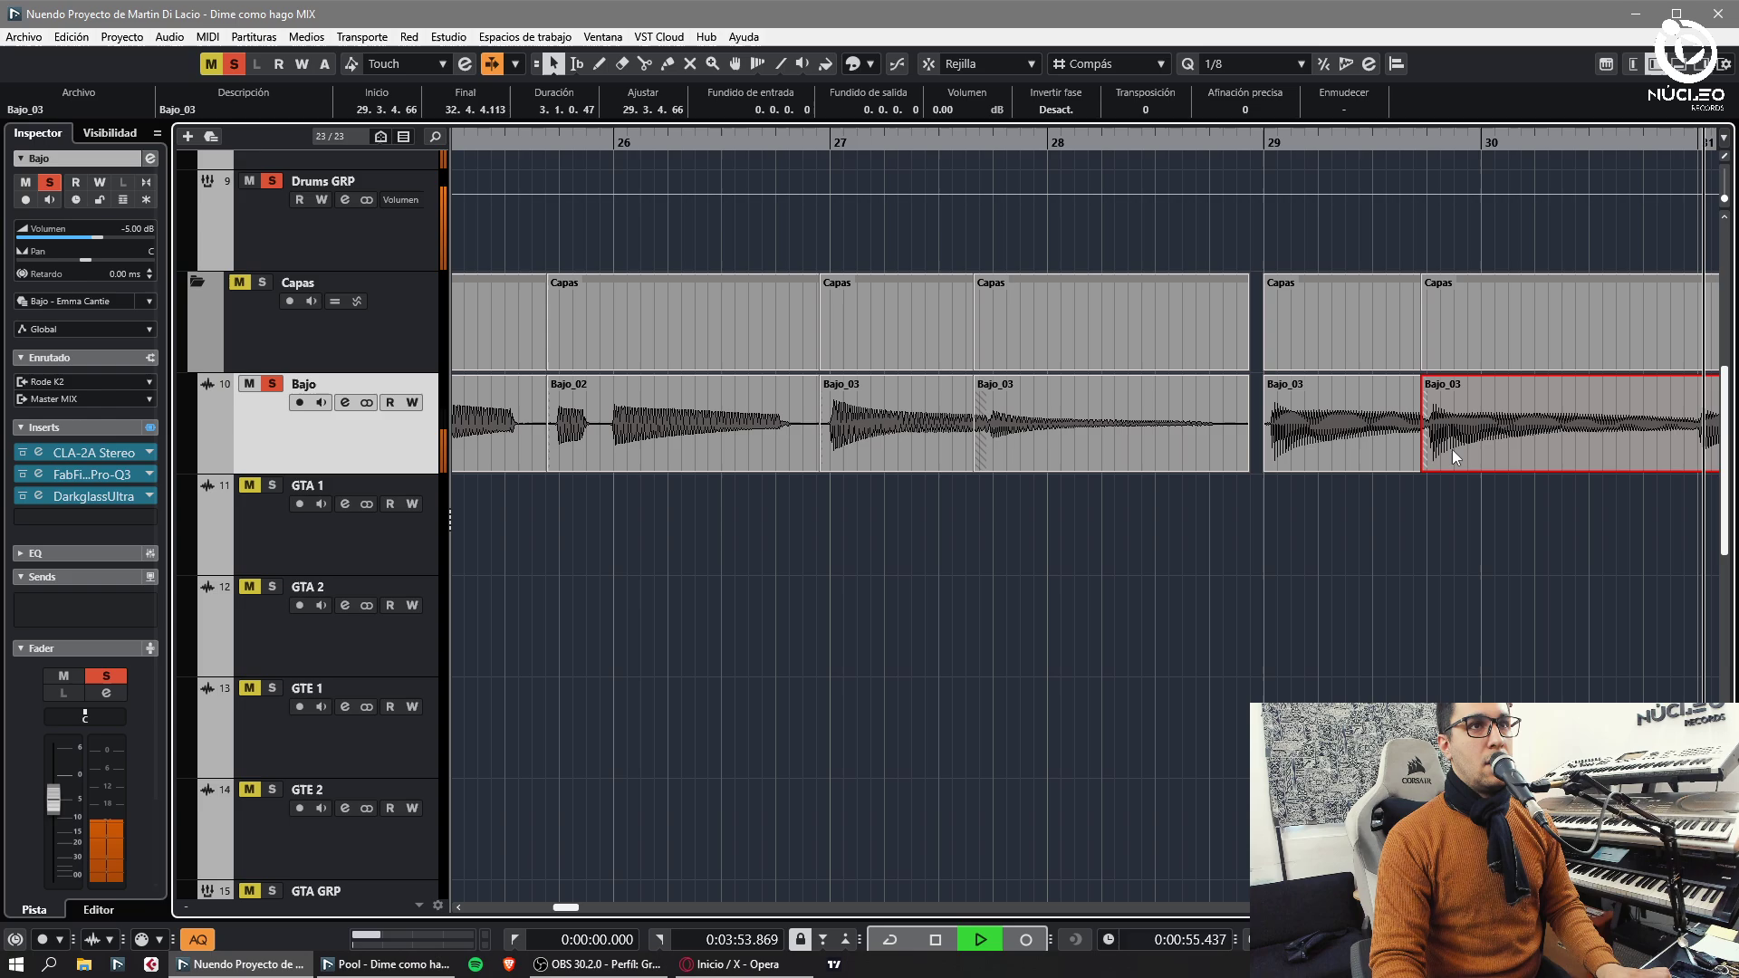
pyautogui.press('1')
pyautogui.moveTo(1284, 465); pyautogui.dragTo(1460, 469)
pyautogui.click(1523, 533)
# - Split the Bajo recording just before beat 4 of bar 33 and crossfade the two sections
pyautogui.press('g')
pyautogui.press('h')
pyautogui.press('h')
pyautogui.press('h')
pyautogui.keyDown('alt'); pyautogui.click(1169, 464); pyautogui.keyUp('alt')
pyautogui.moveTo(1188, 485); pyautogui.dragTo(1152, 458)
pyautogui.press('x')
# - Split the Bajo recording just before bar 35 with a crossfade, and split it again before beat 4 of bar 35
pyautogui.click(1420, 494)
pyautogui.keyDown('alt'); pyautogui.click(1343, 461); pyautogui.keyUp('alt')
pyautogui.moveTo(1375, 484); pyautogui.dragTo(1326, 458)
pyautogui.press('x')
pyautogui.click(1541, 487)
pyautogui.keyDown('alt'); pyautogui.click(1335, 458); pyautogui.keyUp('alt')
pyautogui.click(1514, 554)
# - Split the Bajo recording in the gap before bar 37 and crossfade the two sections
pyautogui.press('g')
pyautogui.press('h')
pyautogui.keyDown('alt'); pyautogui.click(1465, 459); pyautogui.keyUp('alt')
pyautogui.moveTo(1523, 484); pyautogui.dragTo(1449, 457)
pyautogui.press('x')
pyautogui.click(1622, 449)
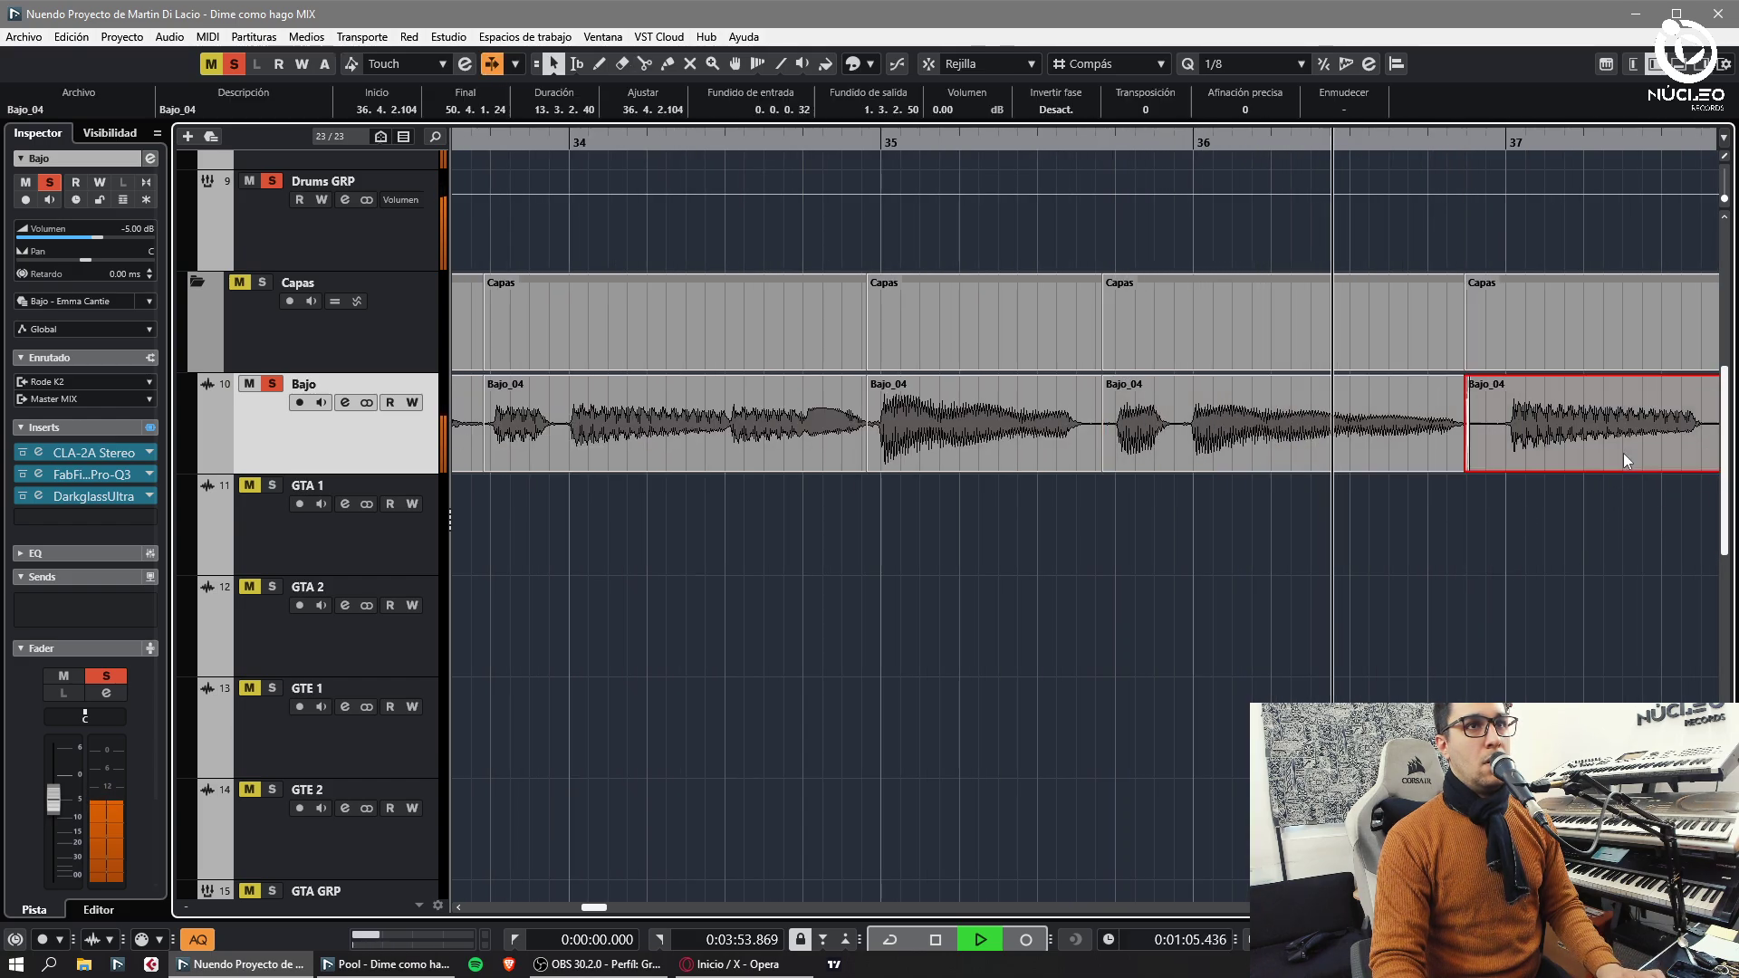
# - Split the Bajo recording just before the short note on beat 4 of bar 37
pyautogui.click(1484, 533)
pyautogui.press('g')
pyautogui.press('h')
pyautogui.press('h')
pyautogui.keyDown('alt'); pyautogui.click(1438, 459); pyautogui.keyUp('alt')
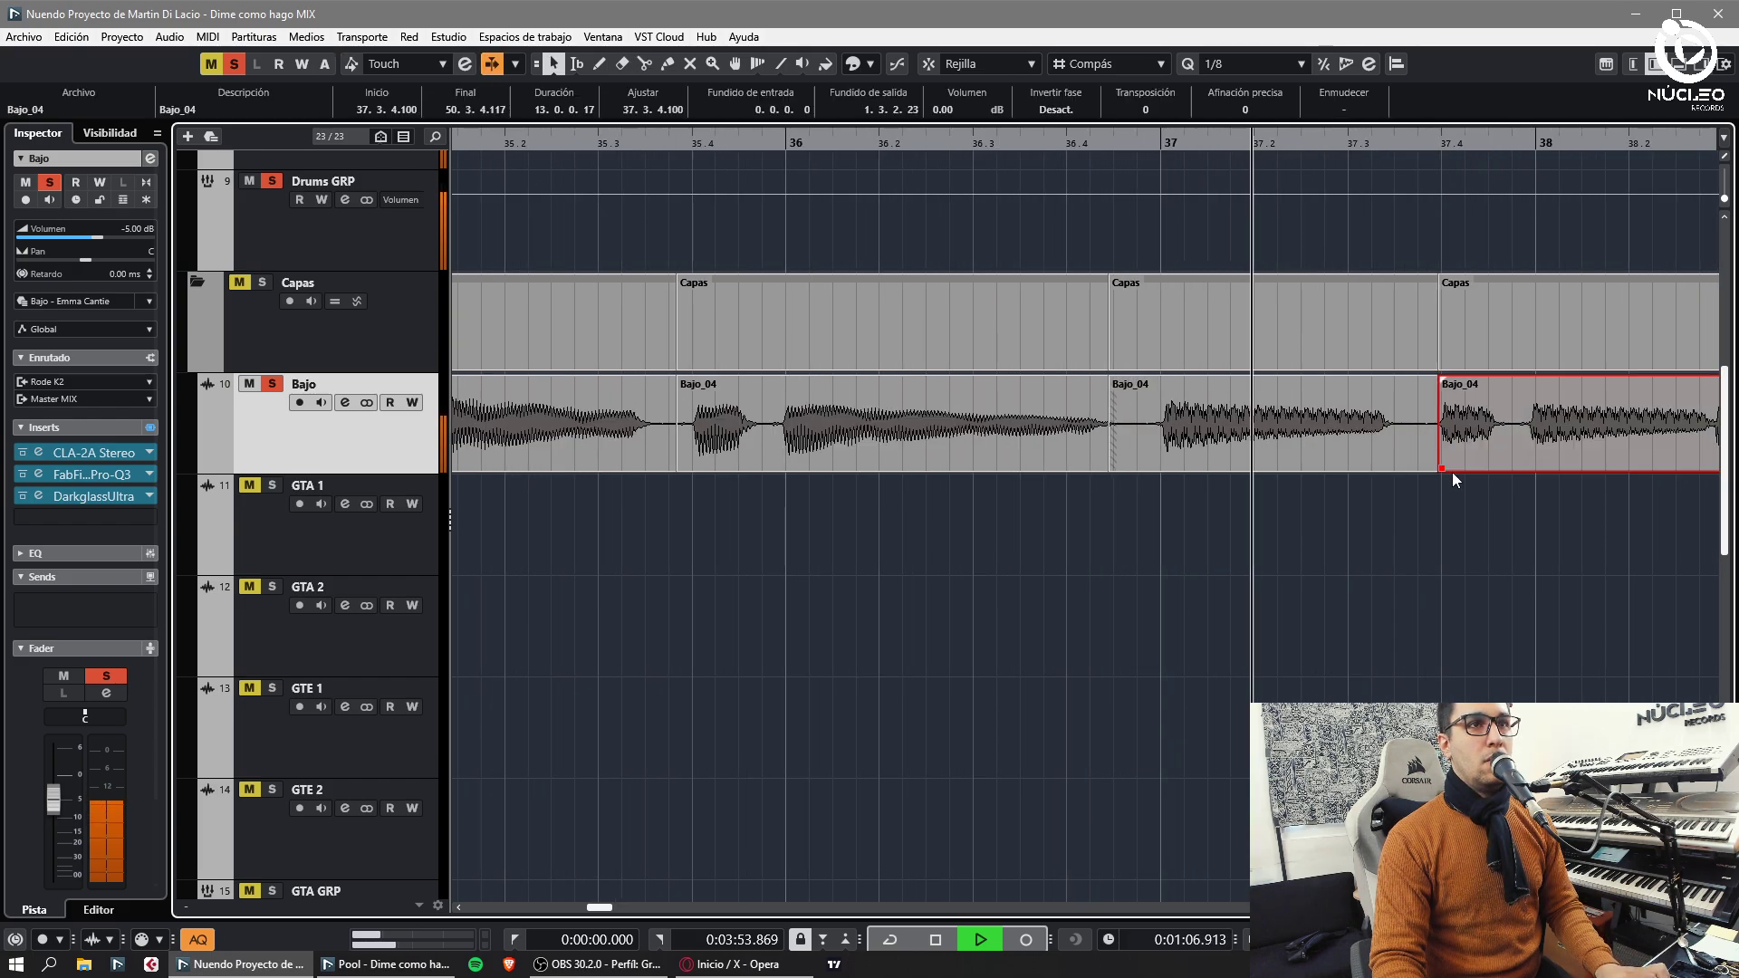
pyautogui.click(1429, 563)
# - Split the Bajo recording just before beat 3 of bar 38 and crossfade the two sections
pyautogui.press('g')
pyautogui.press('h')
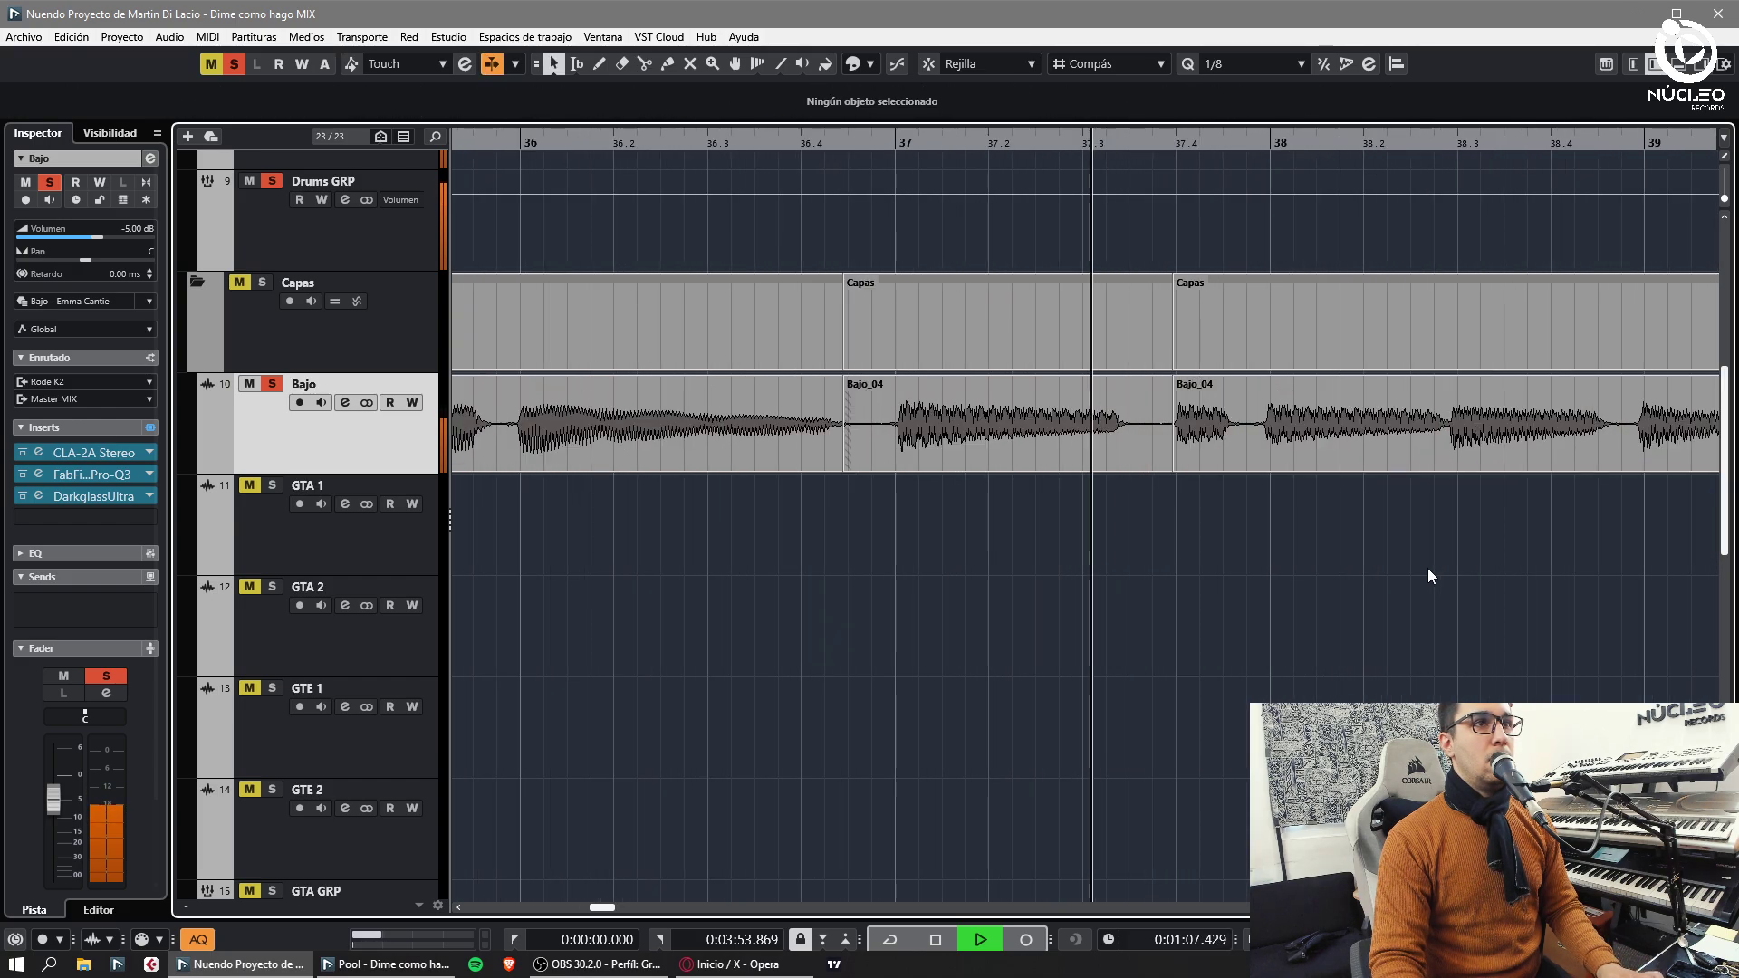
pyautogui.keyDown('alt'); pyautogui.click(1449, 460); pyautogui.keyUp('alt')
pyautogui.moveTo(1466, 466); pyautogui.dragTo(1451, 470)
pyautogui.press('x')
pyautogui.click(1591, 500)
# - Split the Bajo recording just before bar 39, nudge the section after the cut, and crossfade the join
pyautogui.press('g')
pyautogui.press('h')
pyautogui.keyDown('alt'); pyautogui.click(1075, 462); pyautogui.keyUp('alt')
pyautogui.moveTo(1102, 462); pyautogui.dragTo(1101, 462)
pyautogui.press('x')
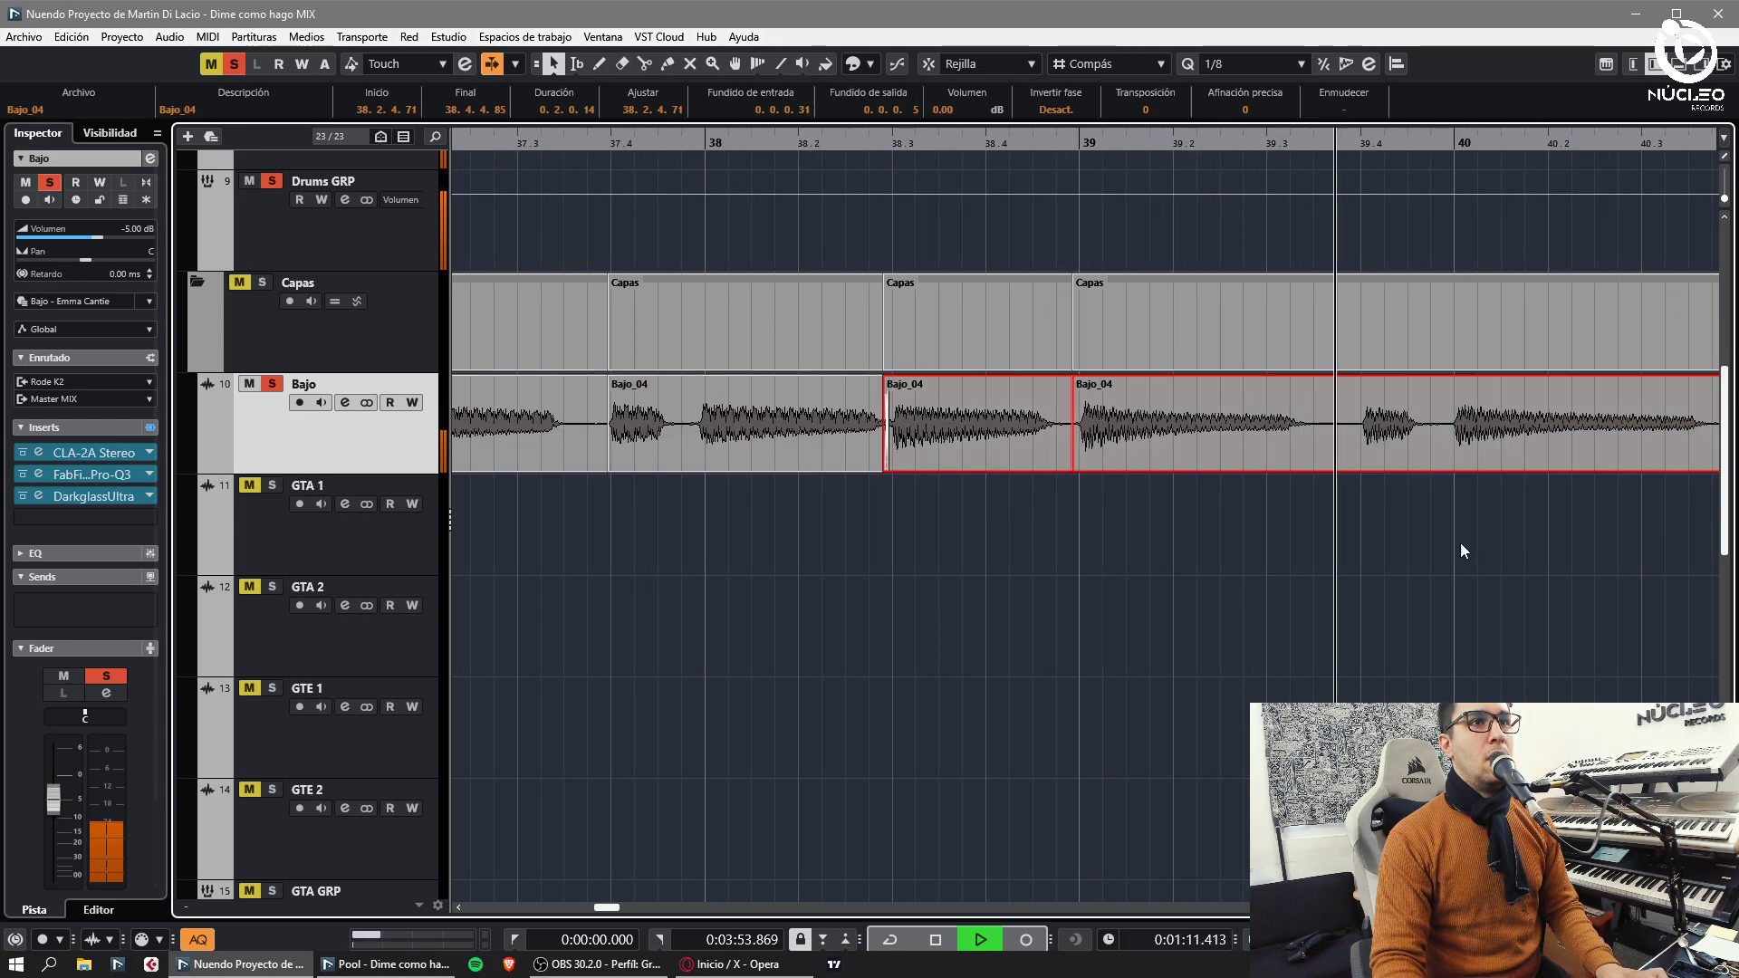
pyautogui.click(1461, 549)
# - Split the Bajo recording just before bar 41 and crossfade the two sections
pyautogui.press('g')
pyautogui.press('h')
pyautogui.keyDown('alt'); pyautogui.click(1239, 464); pyautogui.keyUp('alt')
pyautogui.press('x')
pyautogui.click(1207, 502)
pyautogui.moveTo(1257, 466); pyautogui.dragTo(1279, 454)
# - Split the Bajo recording just before beat 4 of bar 41 and crossfade the two sections
pyautogui.press('g')
pyautogui.press('h')
pyautogui.keyDown('alt'); pyautogui.click(1239, 456); pyautogui.keyUp('alt')
pyautogui.press('x')
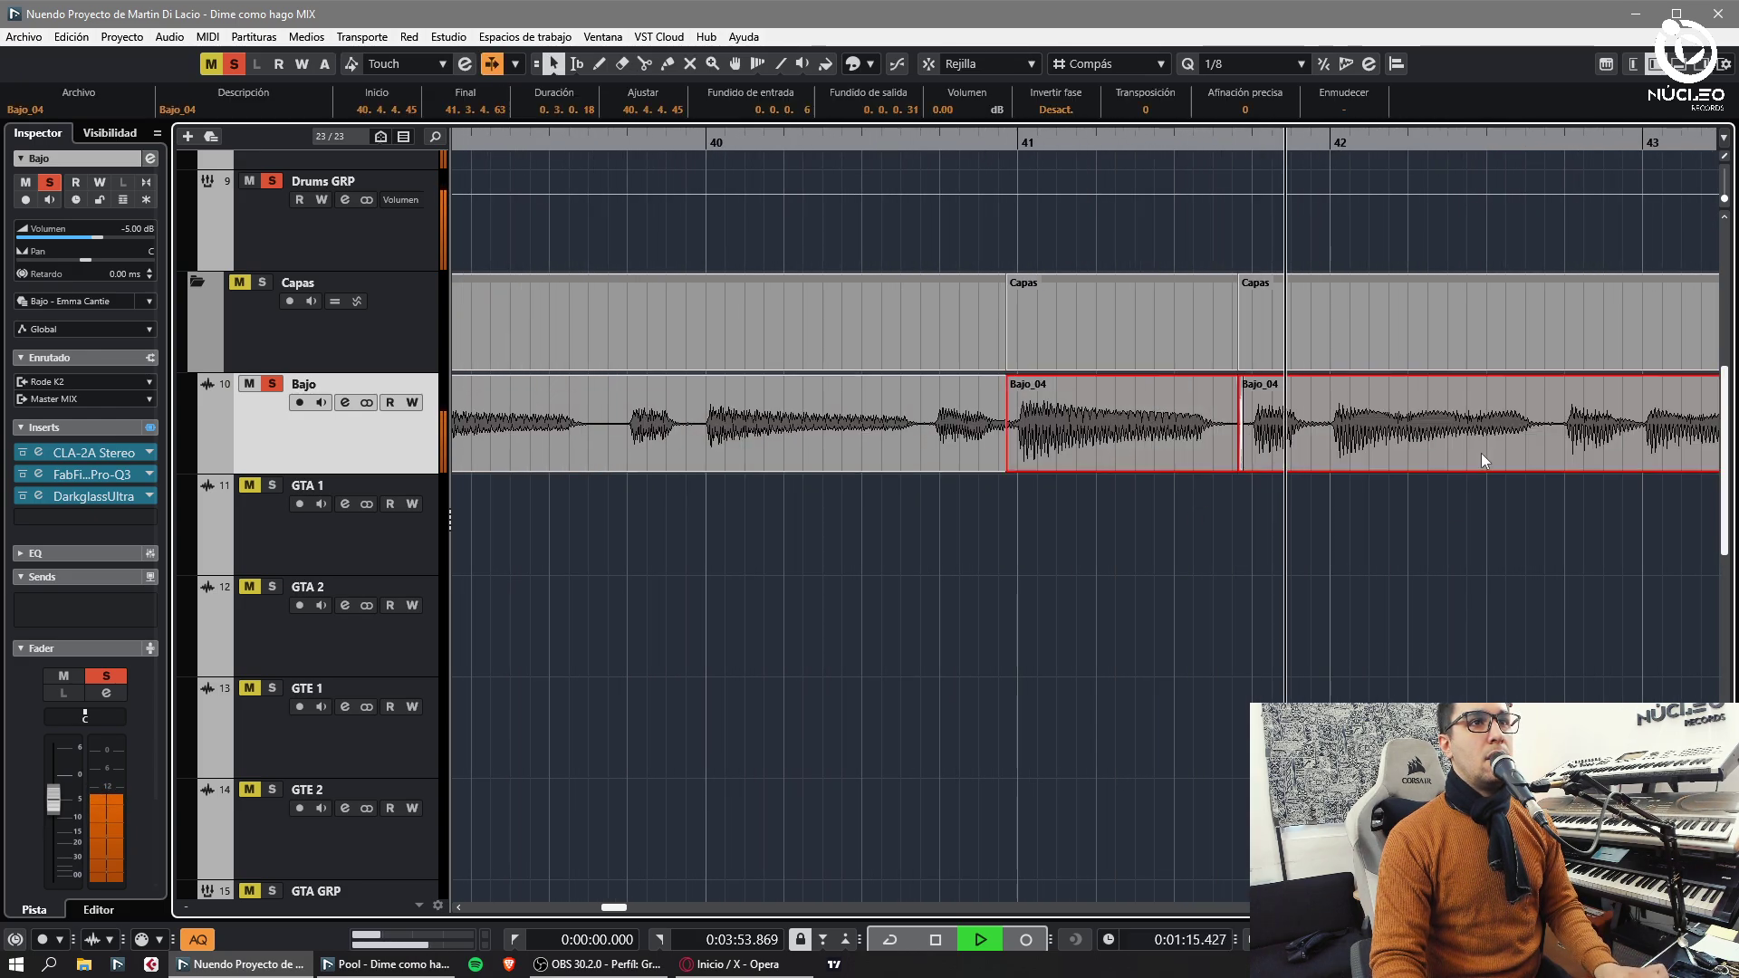
# - Split the Bajo recording just before beat 4 of bar 42
pyautogui.click(1469, 509)
pyautogui.press('g')
pyautogui.press('h')
pyautogui.keyDown('alt'); pyautogui.click(1282, 460); pyautogui.keyUp('alt')
pyautogui.click(1322, 446)
# - Split the Bajo recording just before bar 44
pyautogui.click(1425, 555)
pyautogui.press('g')
pyautogui.press('h')
pyautogui.keyDown('alt'); pyautogui.click(1463, 461); pyautogui.keyUp('alt')
pyautogui.click(1509, 460)
# - Split the Bajo recording just before beat 4 of bar 44 and crossfade the two sections
pyautogui.click(1490, 525)
pyautogui.press('g')
pyautogui.press('h')
pyautogui.keyDown('alt'); pyautogui.click(1447, 462); pyautogui.keyUp('alt')
pyautogui.click(1484, 447)
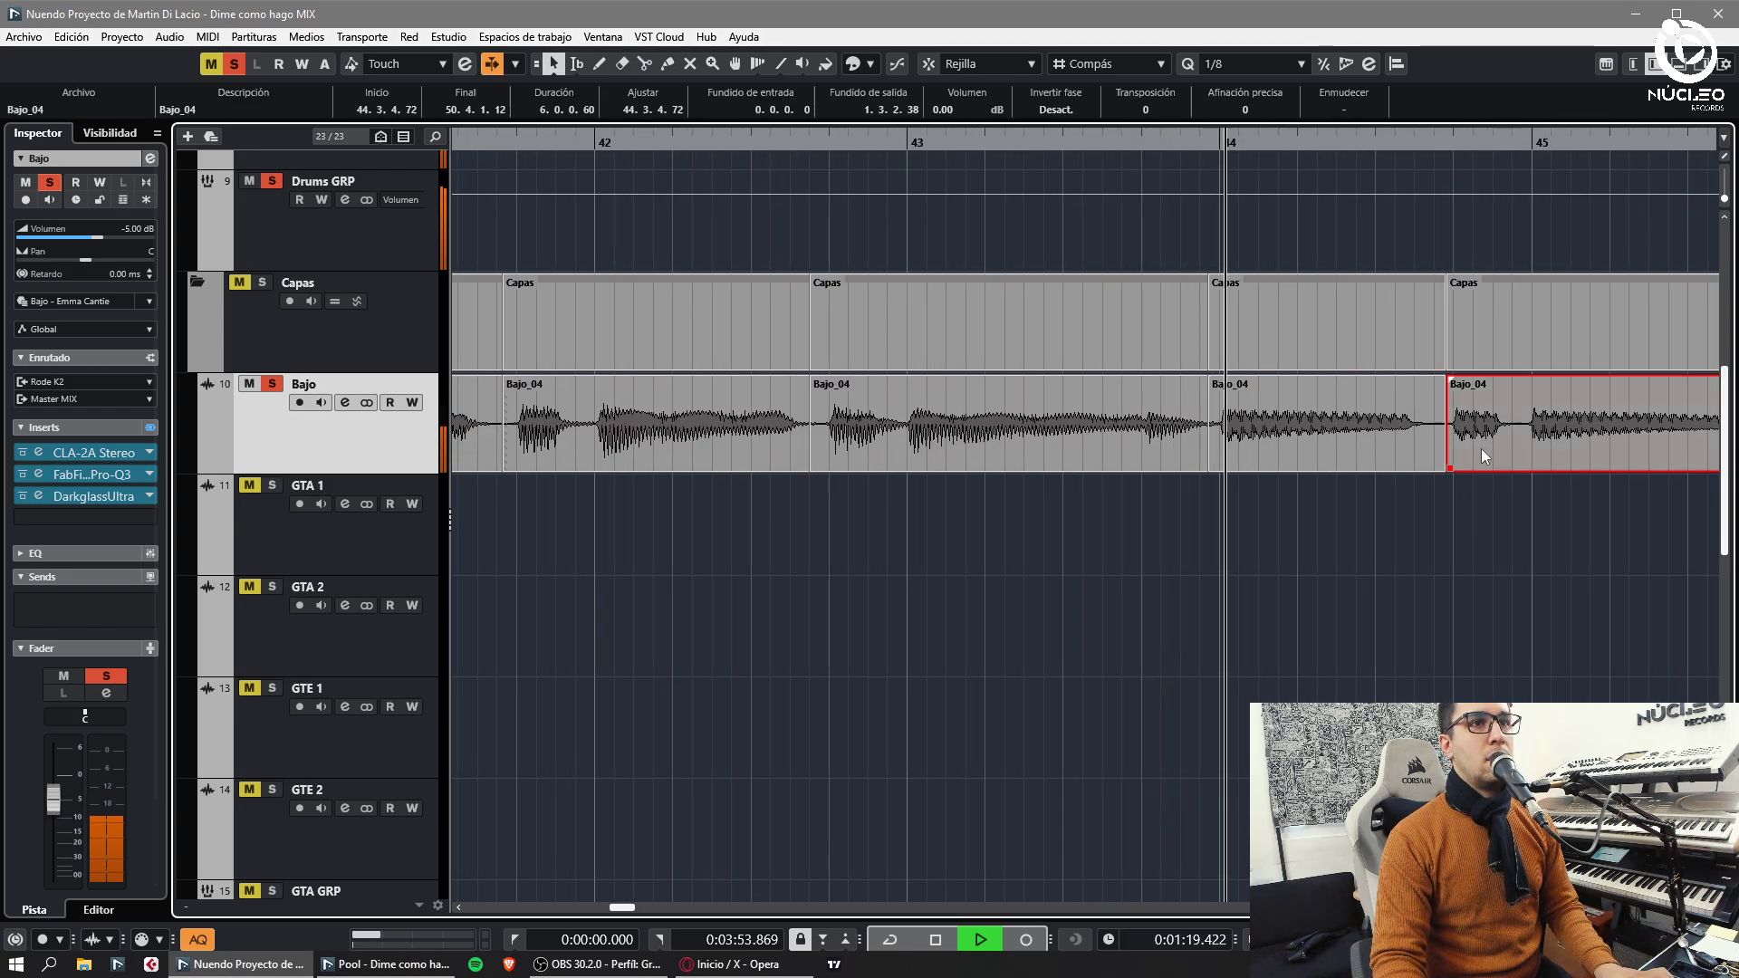
pyautogui.click(1519, 536)
# - Split the Bajo recording near beat 4 of bar 48 and delete the short leftover piece before the Bajo_05 section
pyautogui.press('g')
pyautogui.press('h')
pyautogui.press('g')
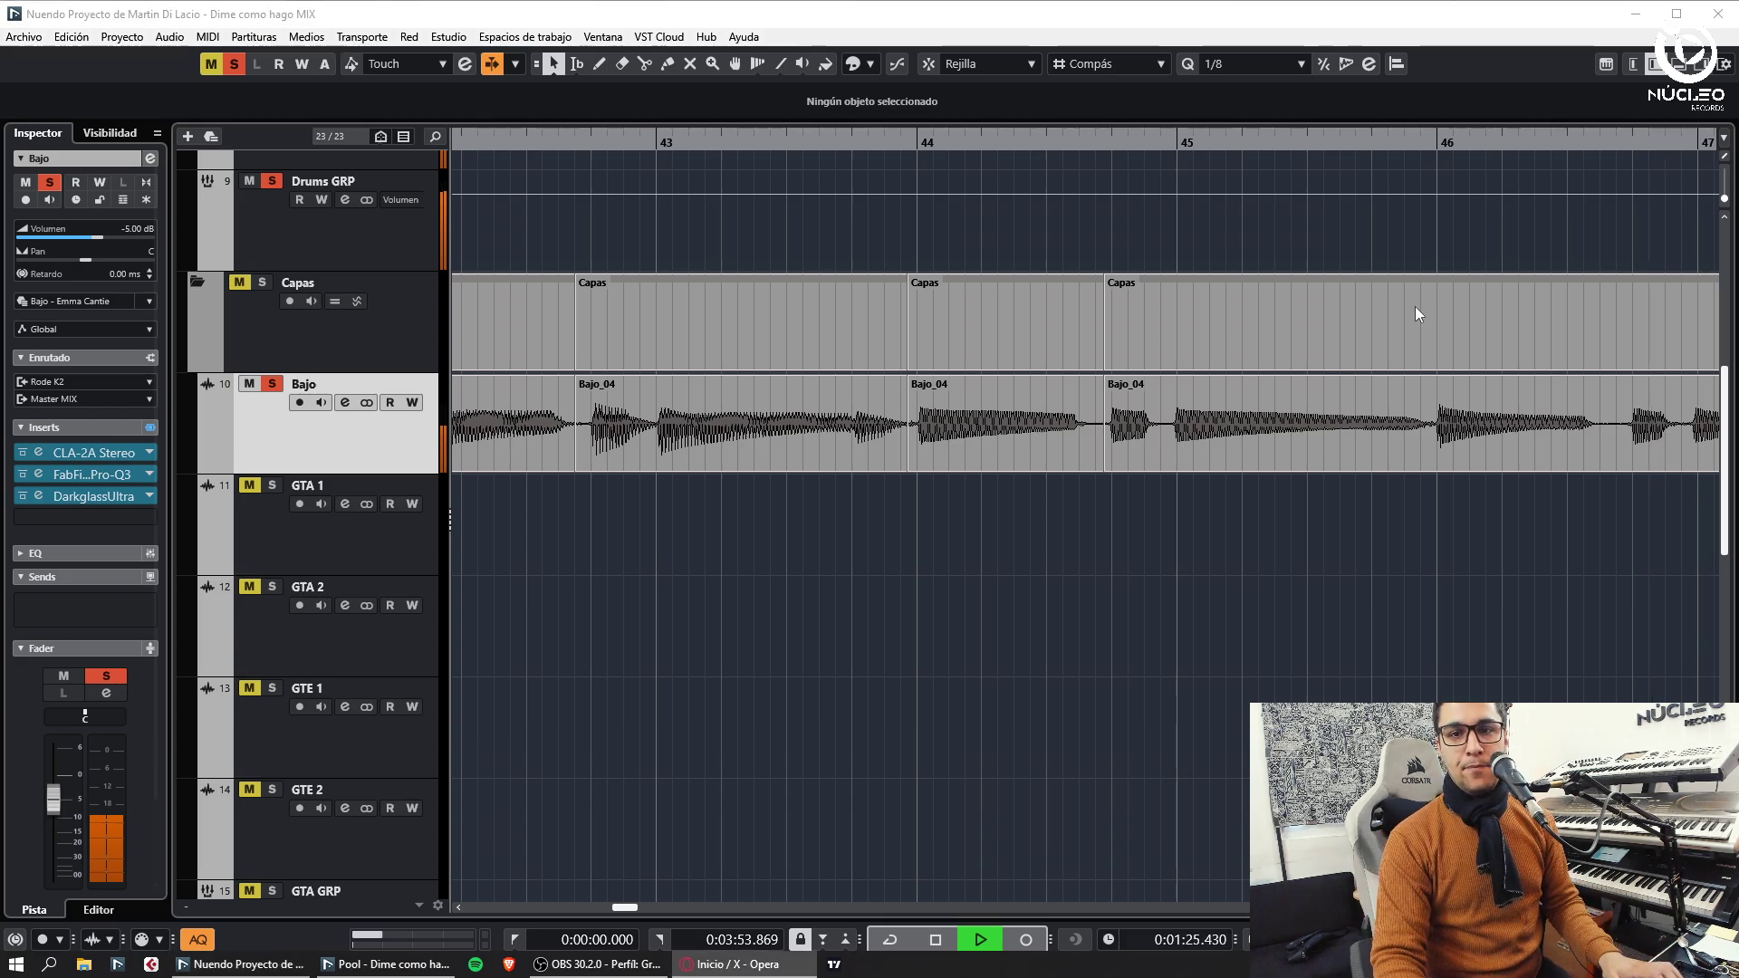
pyautogui.press('g')
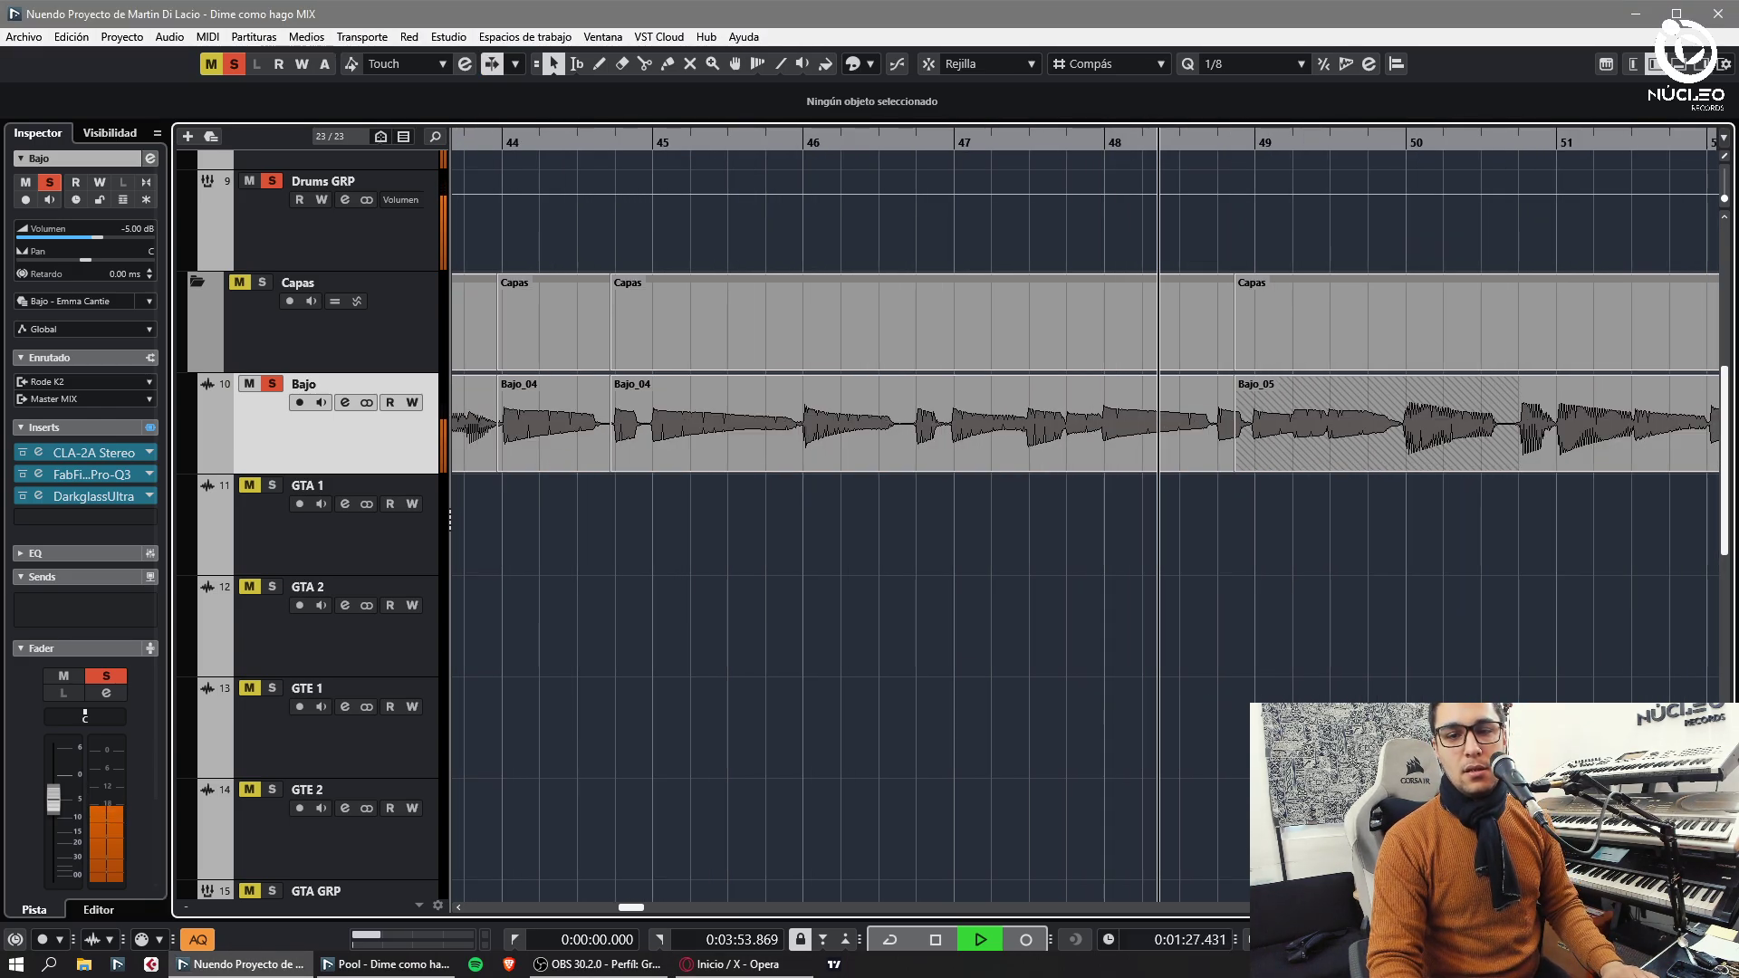
pyautogui.press('h')
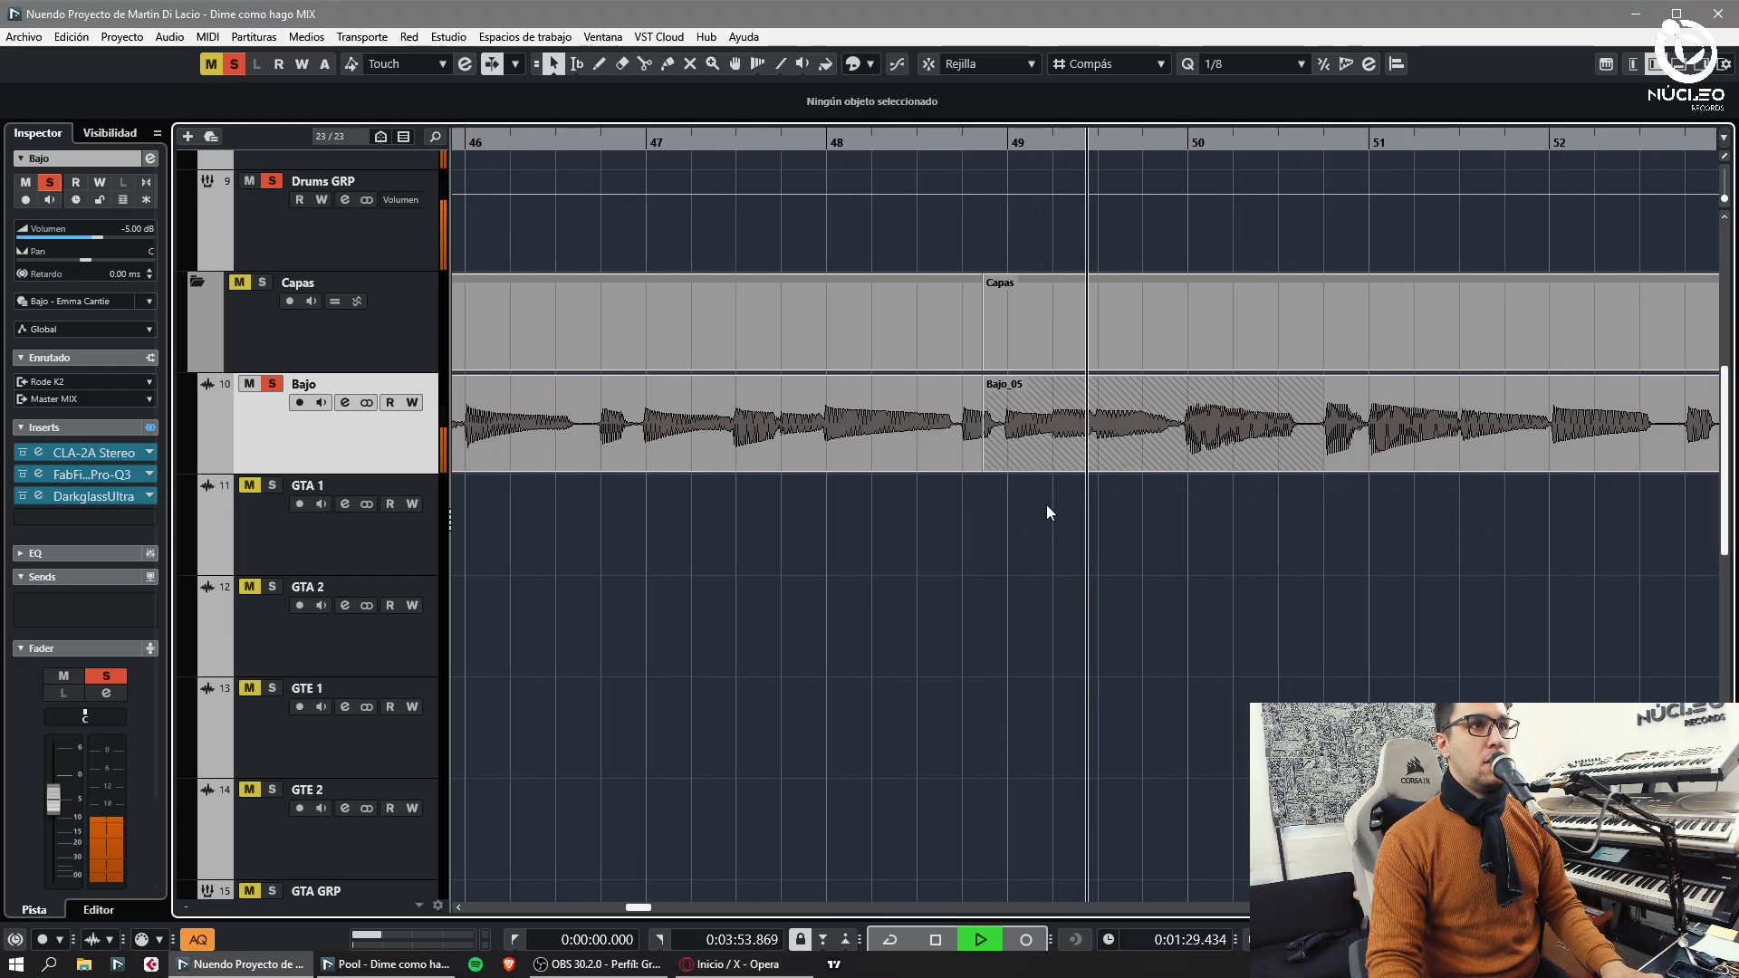
pyautogui.press('h')
pyautogui.keyDown('alt'); pyautogui.click(905, 459); pyautogui.keyUp('alt')
pyautogui.click(911, 452)
pyautogui.press('Delete')
pyautogui.click(938, 467)
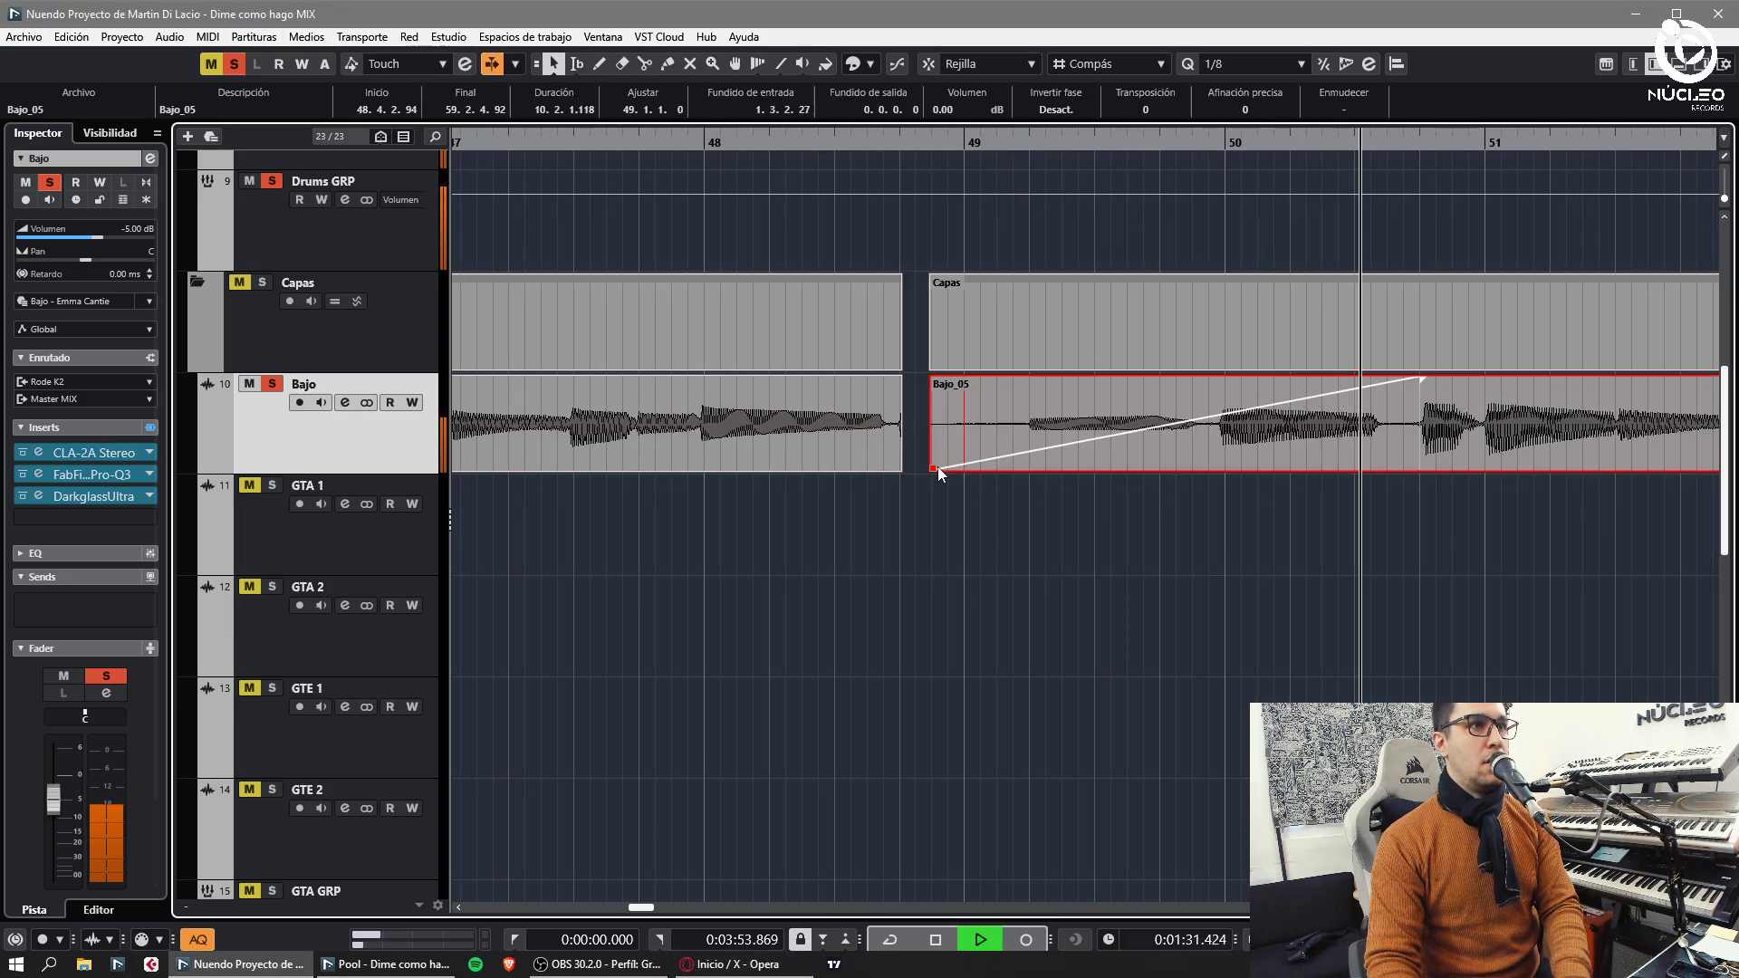
# - Extend the Bajo_04 section to just before bar 50, trim the Bajo_05 section to start there, and crossfade the join
pyautogui.keyDown('alt'); pyautogui.click(1143, 455); pyautogui.keyUp('alt')
pyautogui.click(1099, 443)
pyautogui.press('Delete')
pyautogui.moveTo(1144, 467); pyautogui.dragTo(1026, 467)
pyautogui.moveTo(902, 468); pyautogui.dragTo(1215, 476)
pyautogui.moveTo(1030, 467); pyautogui.dragTo(1208, 469)
pyautogui.press('x')
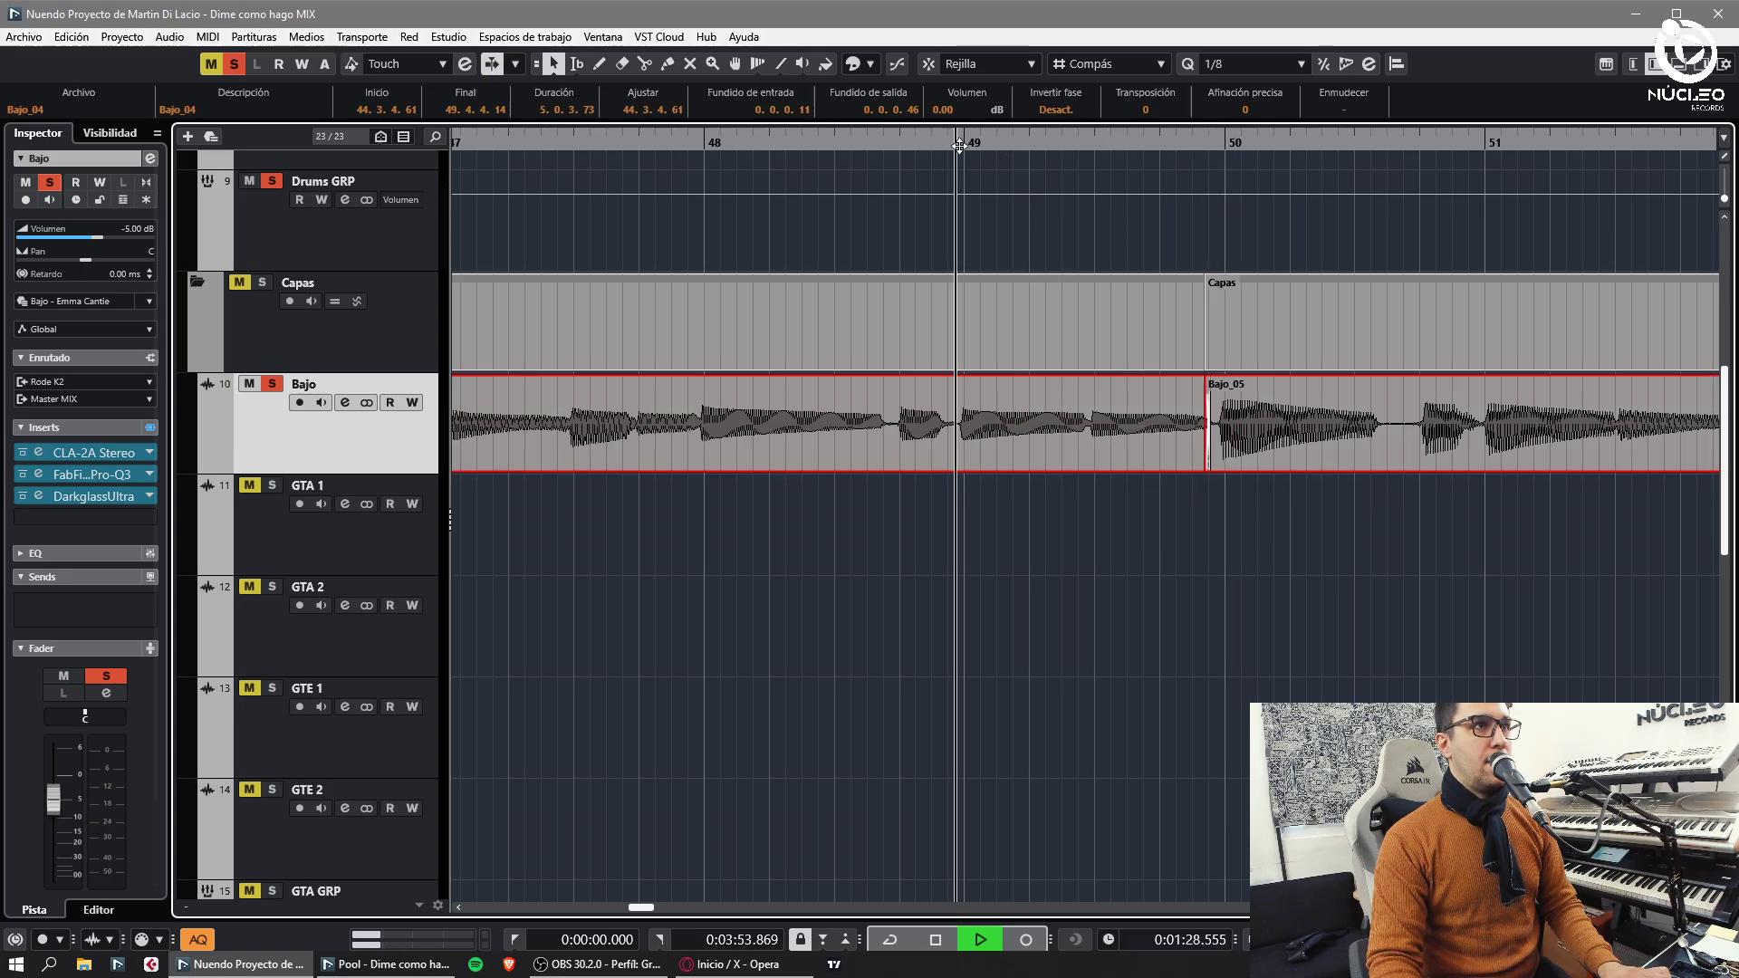
# - Split the Bajo recording just before bar 49, nudge the section after the cut slightly later, and crossfade the join
pyautogui.keyDown('alt'); pyautogui.click(951, 457); pyautogui.keyUp('alt')
pyautogui.moveTo(988, 448); pyautogui.dragTo(991, 448)
pyautogui.press('x')
pyautogui.click(1248, 554)
pyautogui.click(1121, 451)
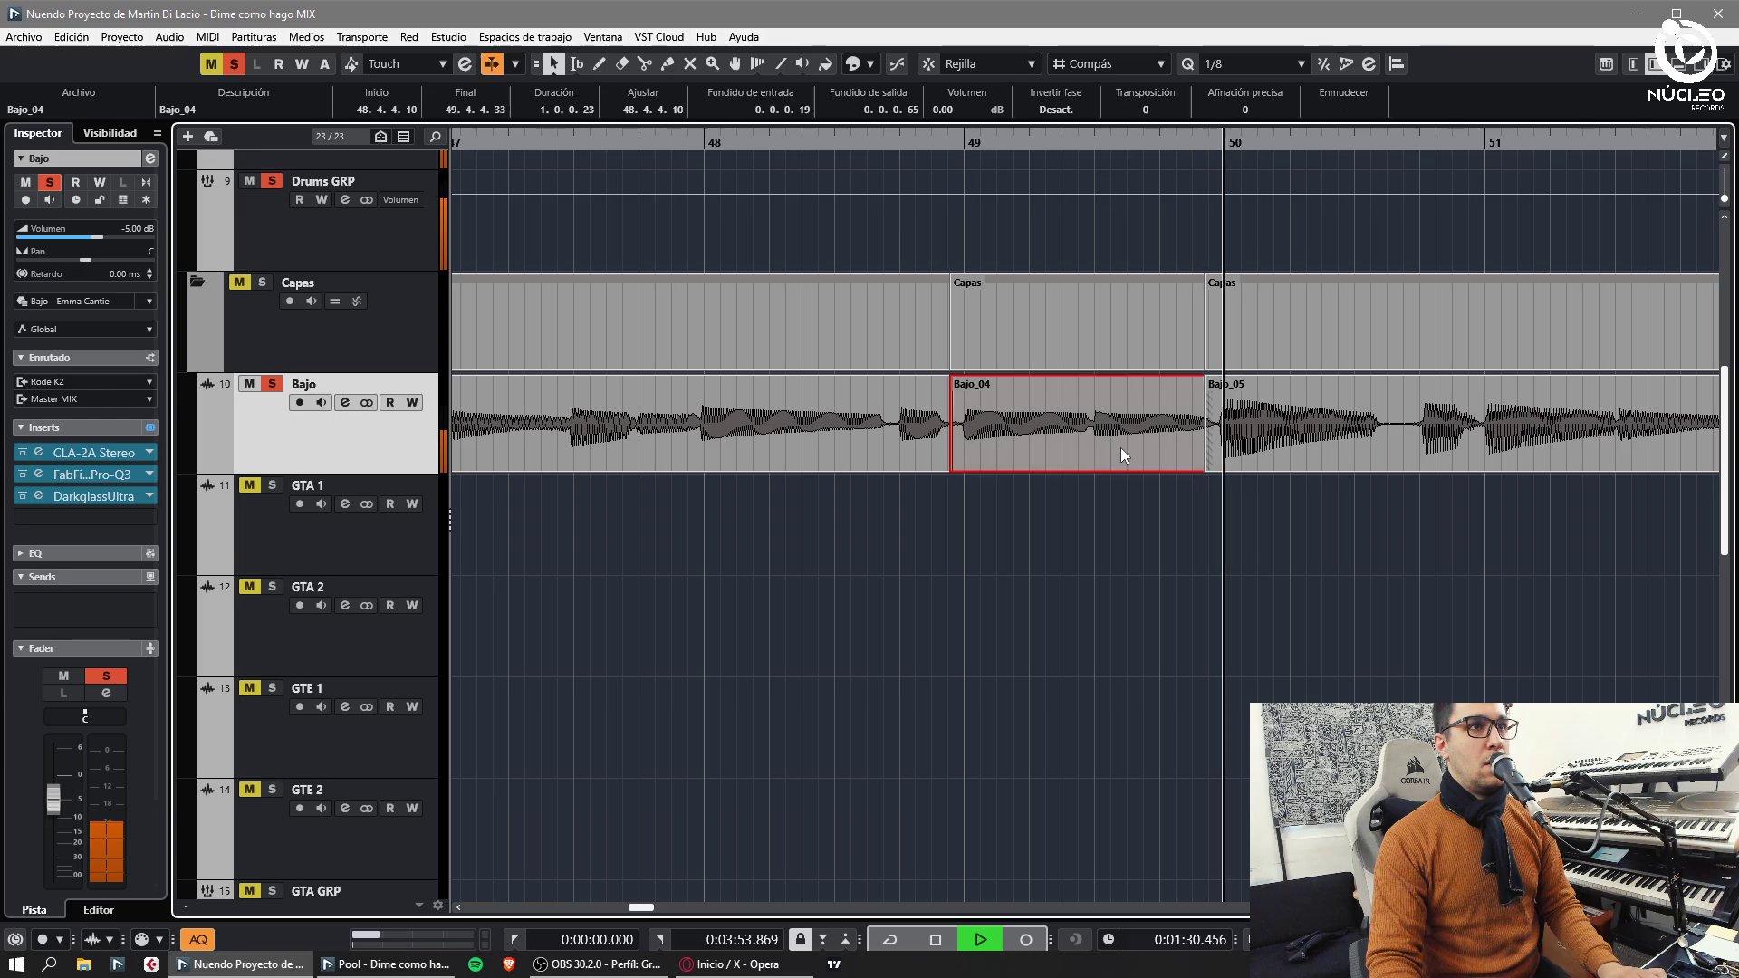
# - Split the Bajo_05 section just before beat 4 of bar 50
pyautogui.click(1278, 557)
pyautogui.press('g')
pyautogui.press('h')
pyautogui.press('h')
pyautogui.keyDown('alt'); pyautogui.click(1197, 456); pyautogui.keyUp('alt')
pyautogui.click(1168, 443)
pyautogui.click(1317, 575)
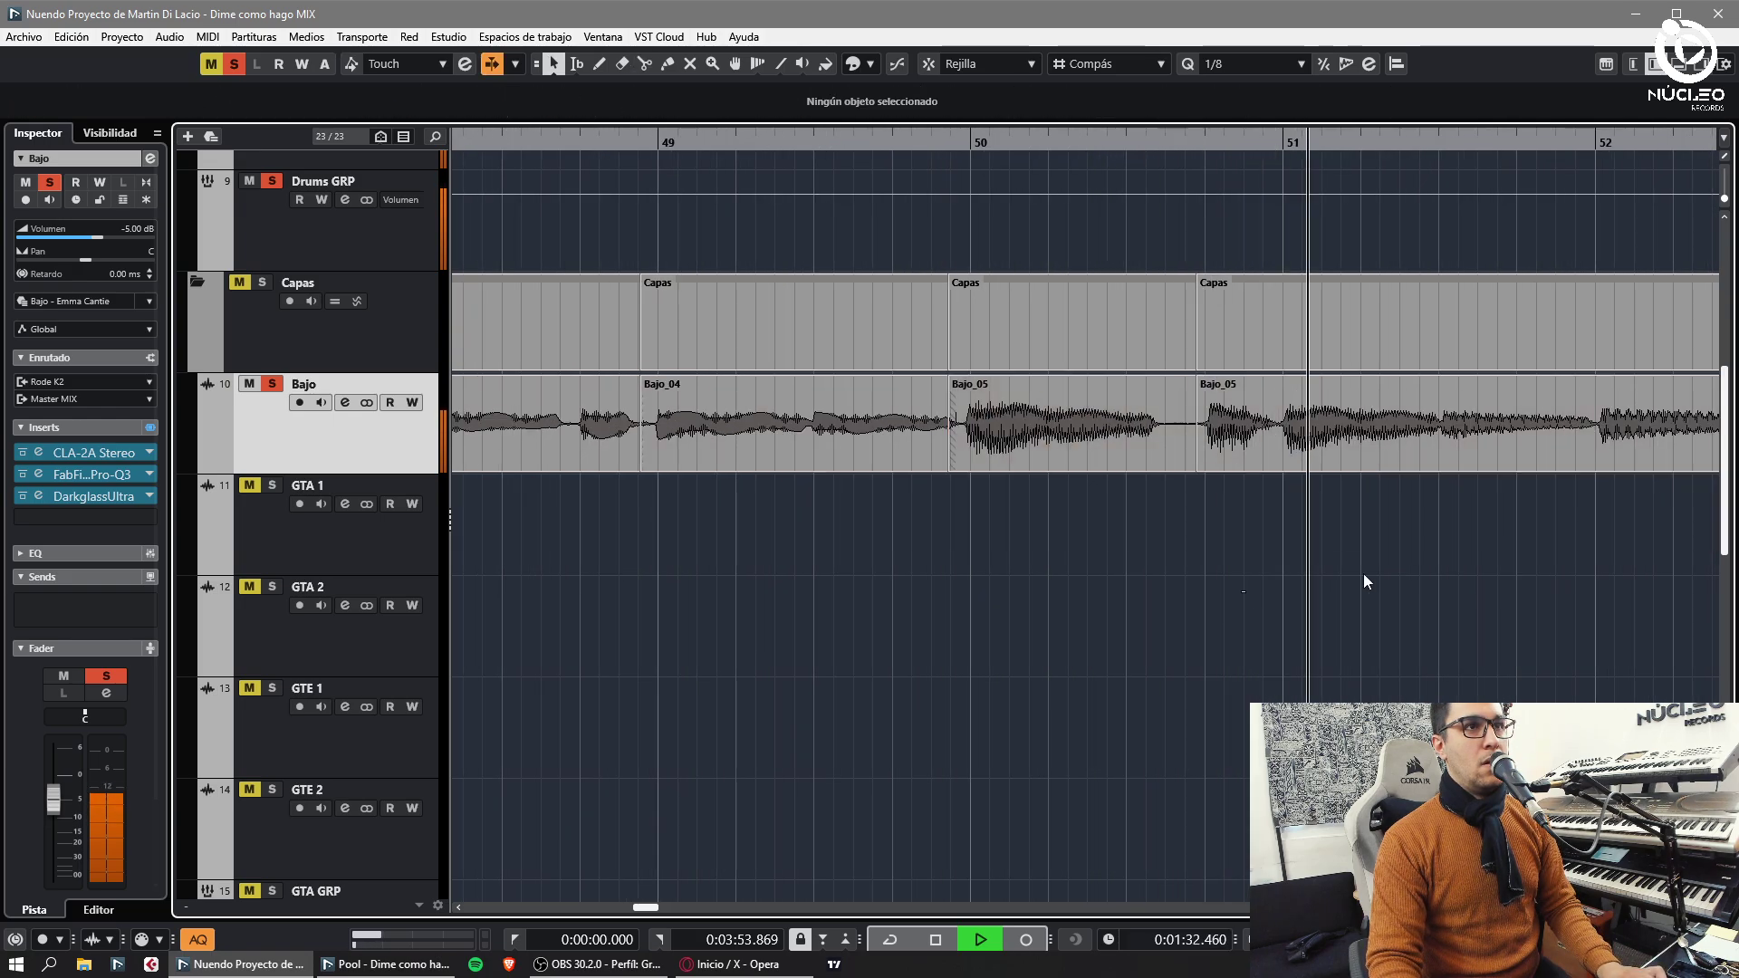
# - Split the Bajo recording just before beat 3 of bar 51, nudge the section after the cut slightly earlier, and crossfade the join
pyautogui.press('g')
pyautogui.press('h')
pyautogui.keyDown('alt'); pyautogui.click(1344, 460); pyautogui.keyUp('alt')
pyautogui.moveTo(1361, 462); pyautogui.dragTo(1357, 462)
pyautogui.press('x')
pyautogui.click(1373, 532)
# - Split the Bajo recording at bar 52, nudge the section after the cut slightly earlier, and crossfade the join
pyautogui.press('g')
pyautogui.press('h')
pyautogui.keyDown('alt'); pyautogui.click(927, 458); pyautogui.keyUp('alt')
pyautogui.moveTo(974, 466); pyautogui.dragTo(970, 465)
pyautogui.press('x')
pyautogui.click(1105, 544)
# - Examine the Bajo waveform's timing against the grid from bar 52 to about bar 75 during playback
pyautogui.press('g')
pyautogui.press('h')
pyautogui.press('g')
pyautogui.press('g')
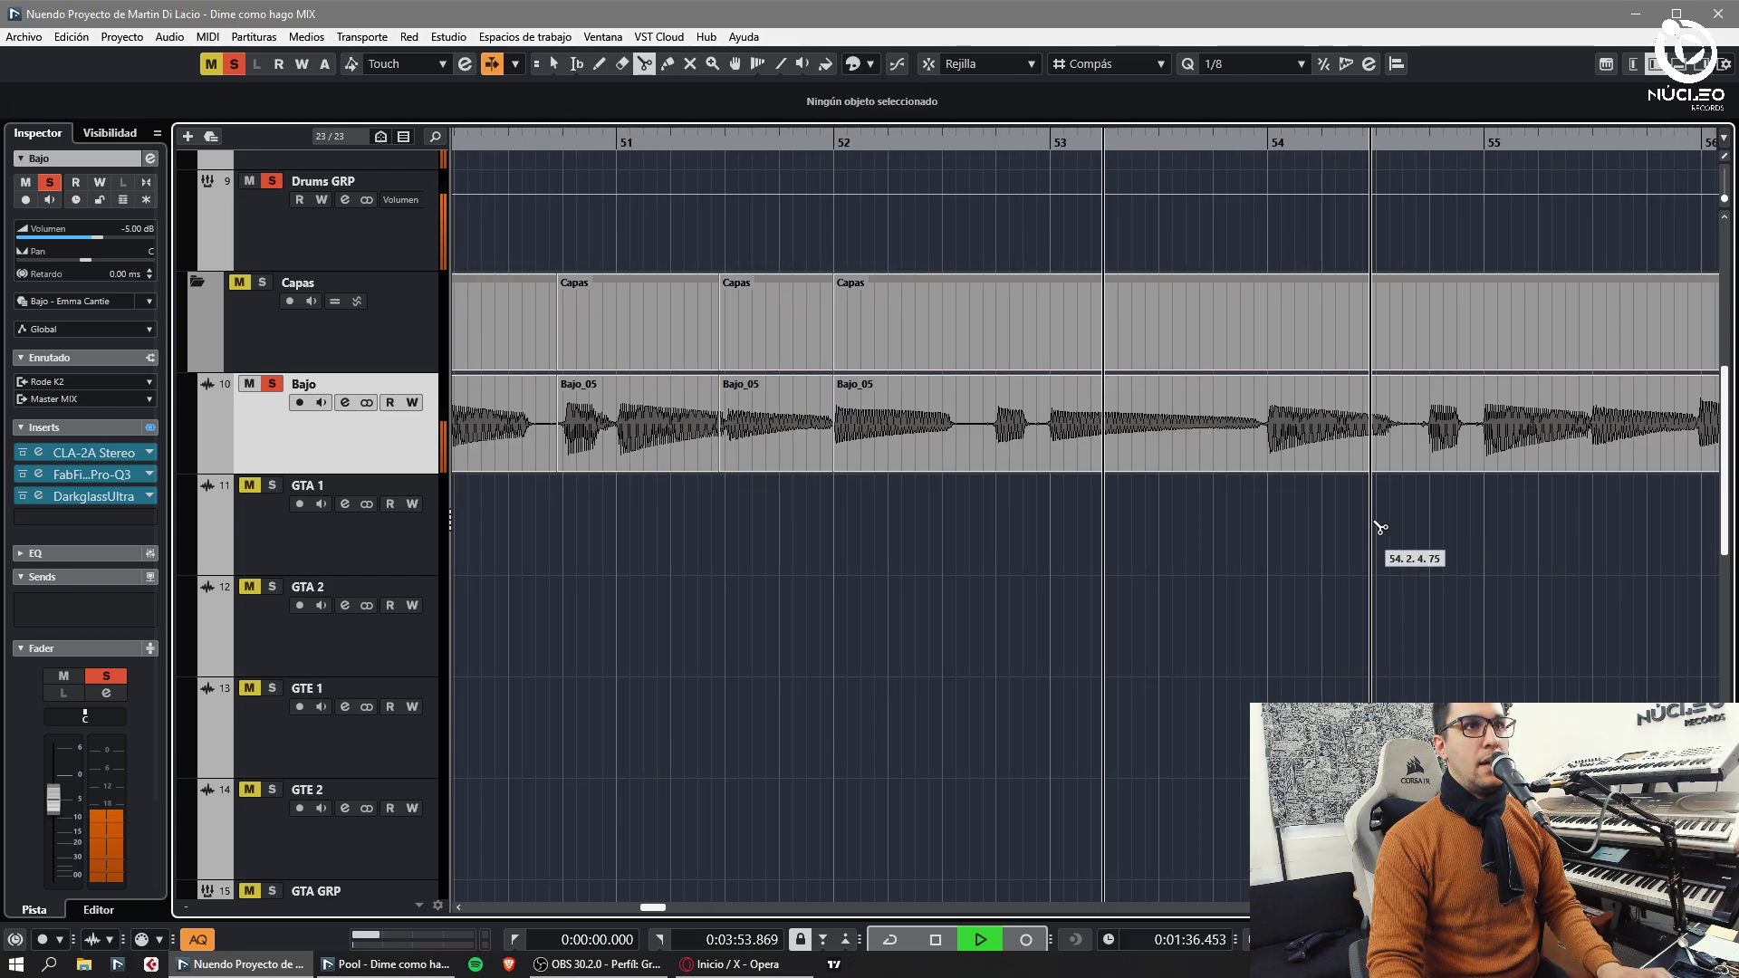
pyautogui.press('g')
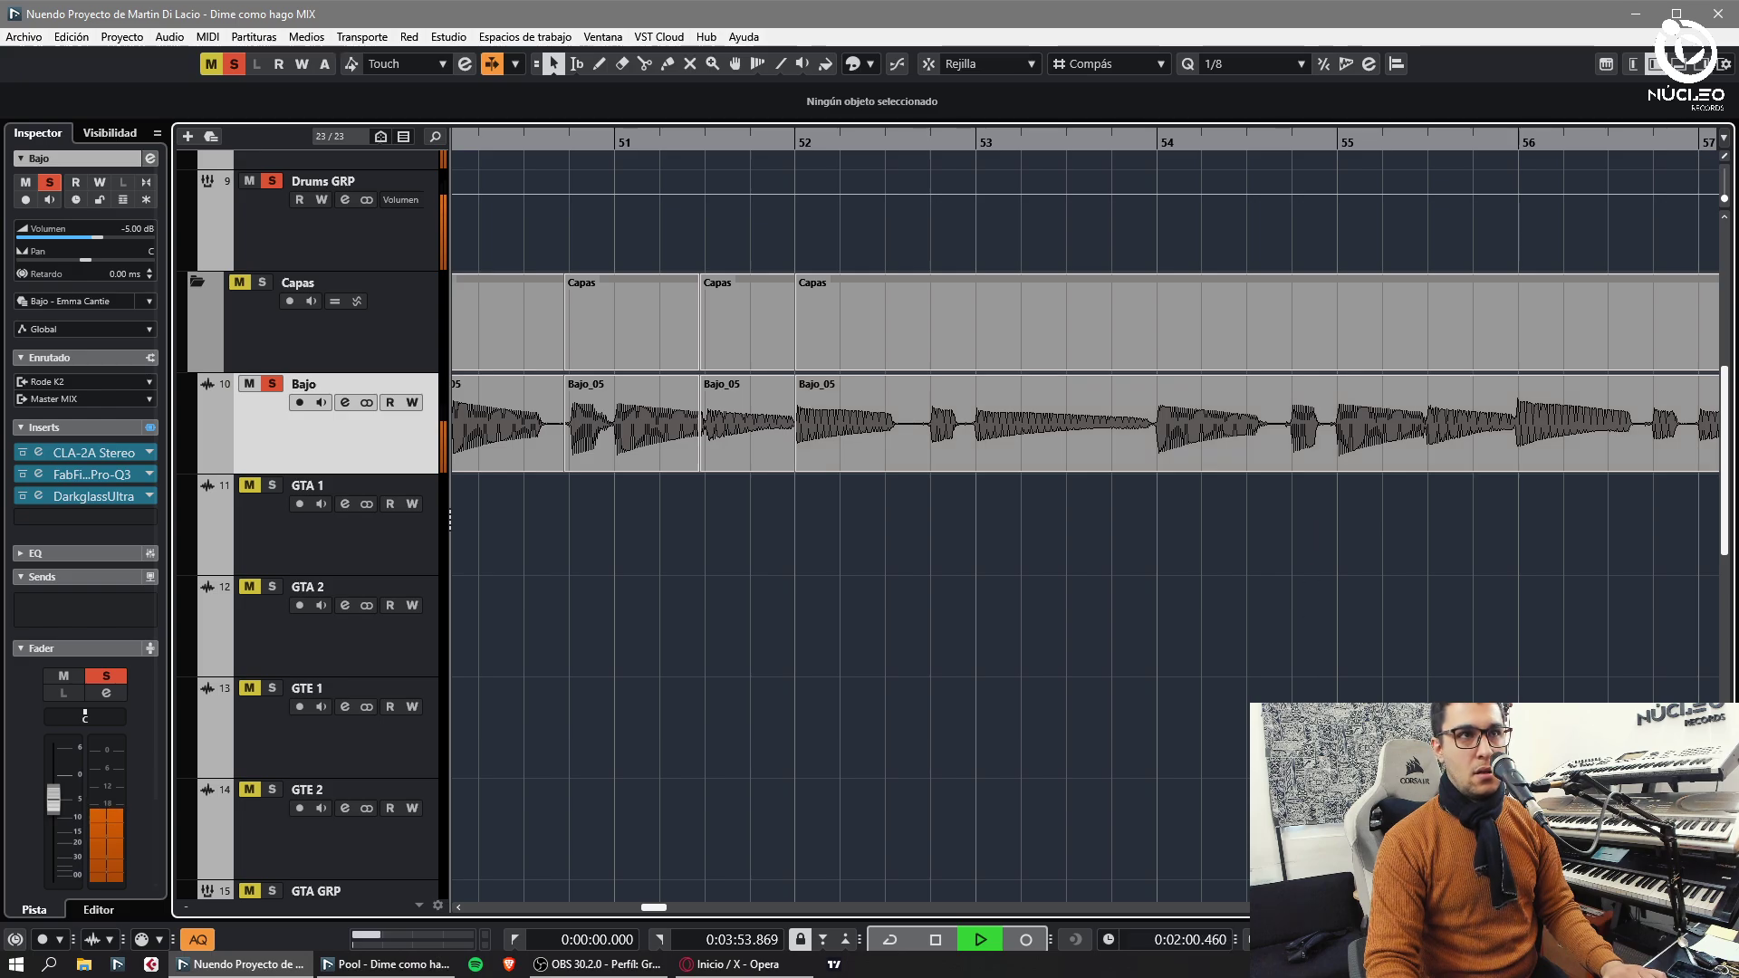
pyautogui.press('g')
pyautogui.press('g')
pyautogui.press('g')
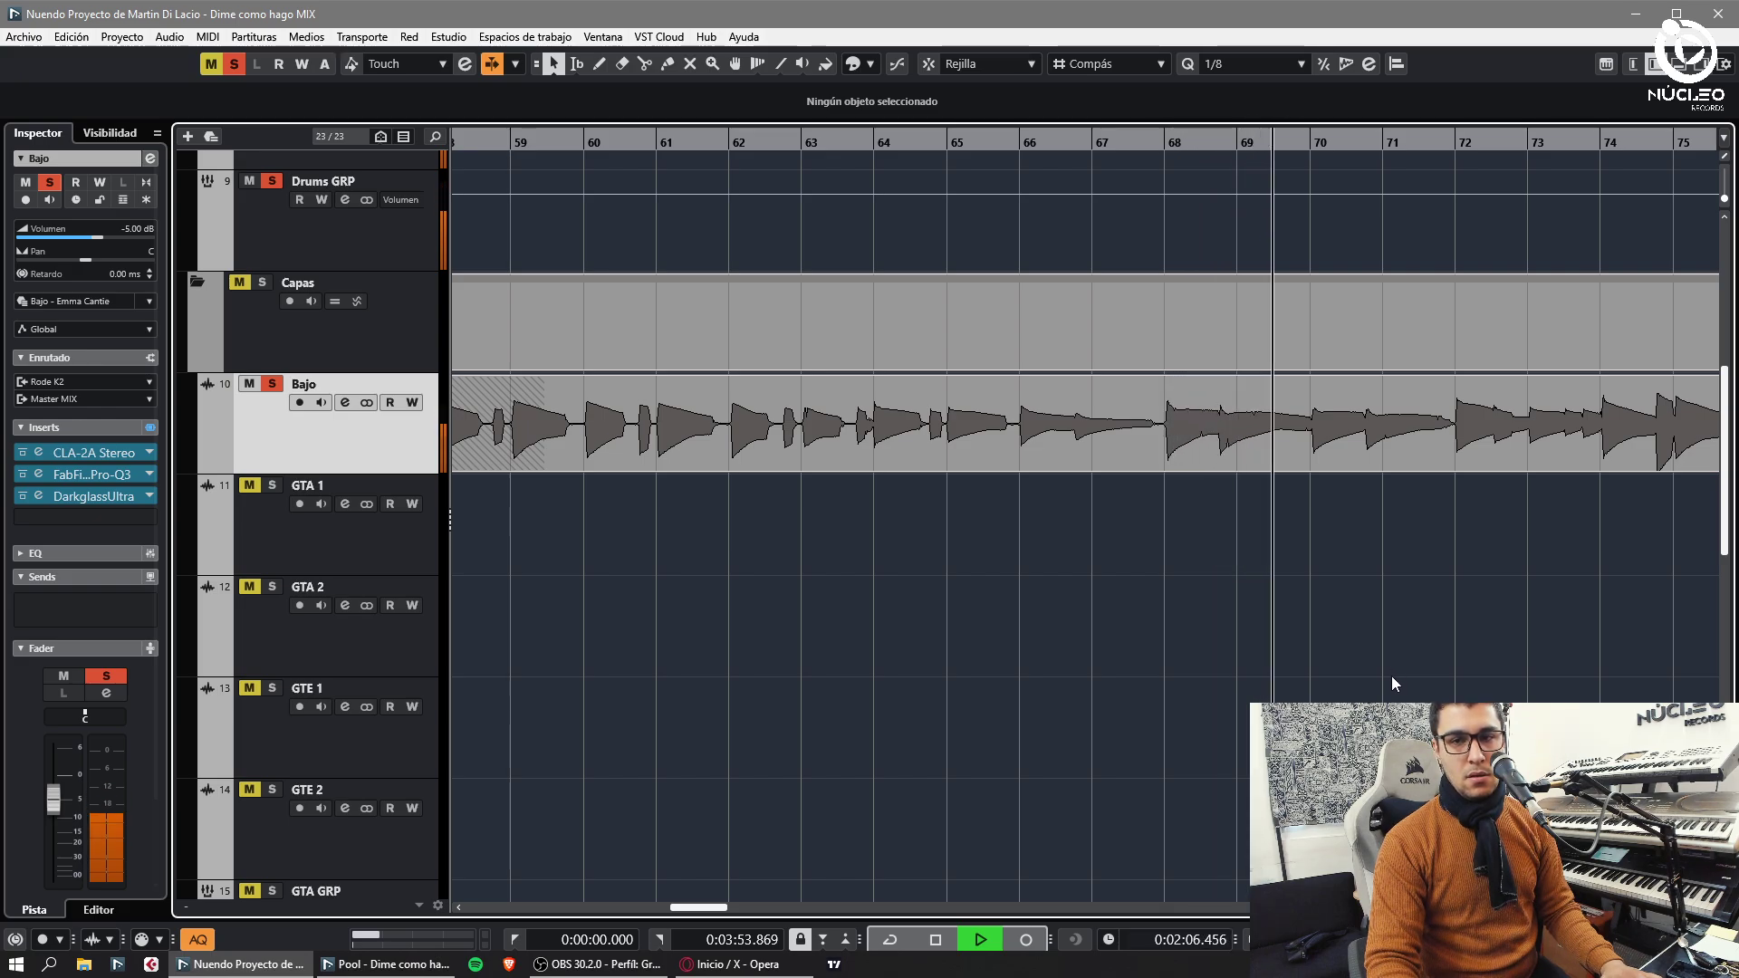
pyautogui.press('h')
pyautogui.press('h')
pyautogui.press('h')
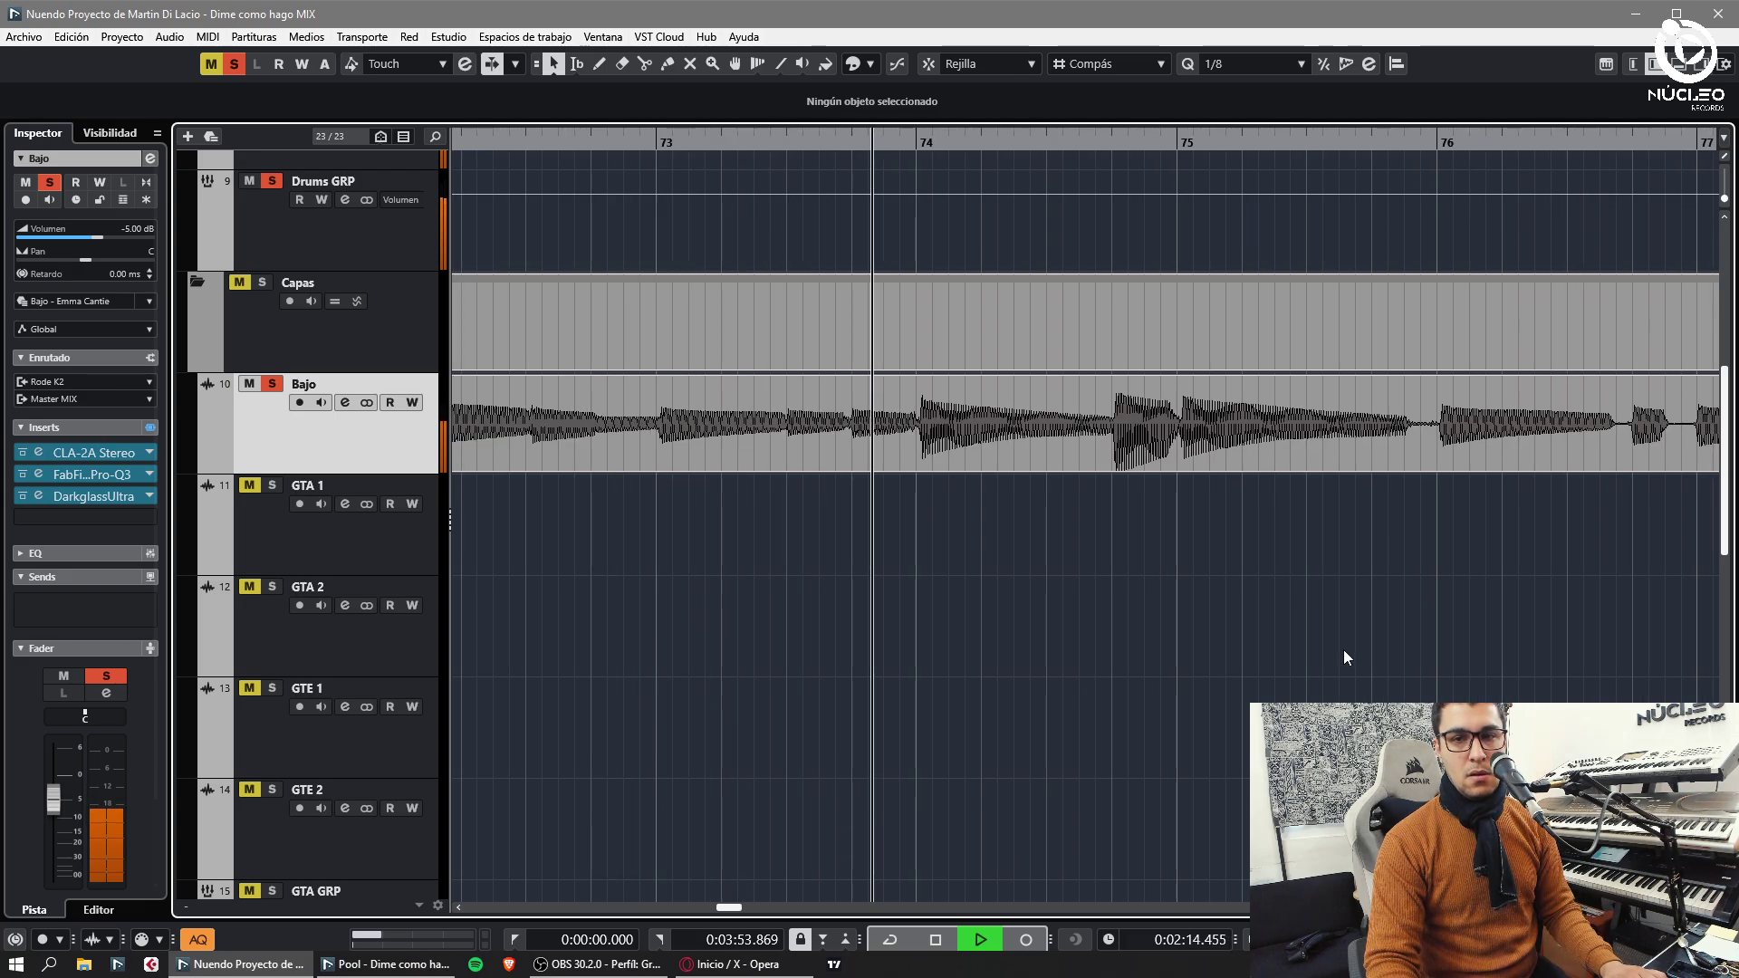
pyautogui.press('f')
pyautogui.press('g')
pyautogui.press('g')
pyautogui.press('g')
pyautogui.press('g')
pyautogui.press('g')
pyautogui.press('g')
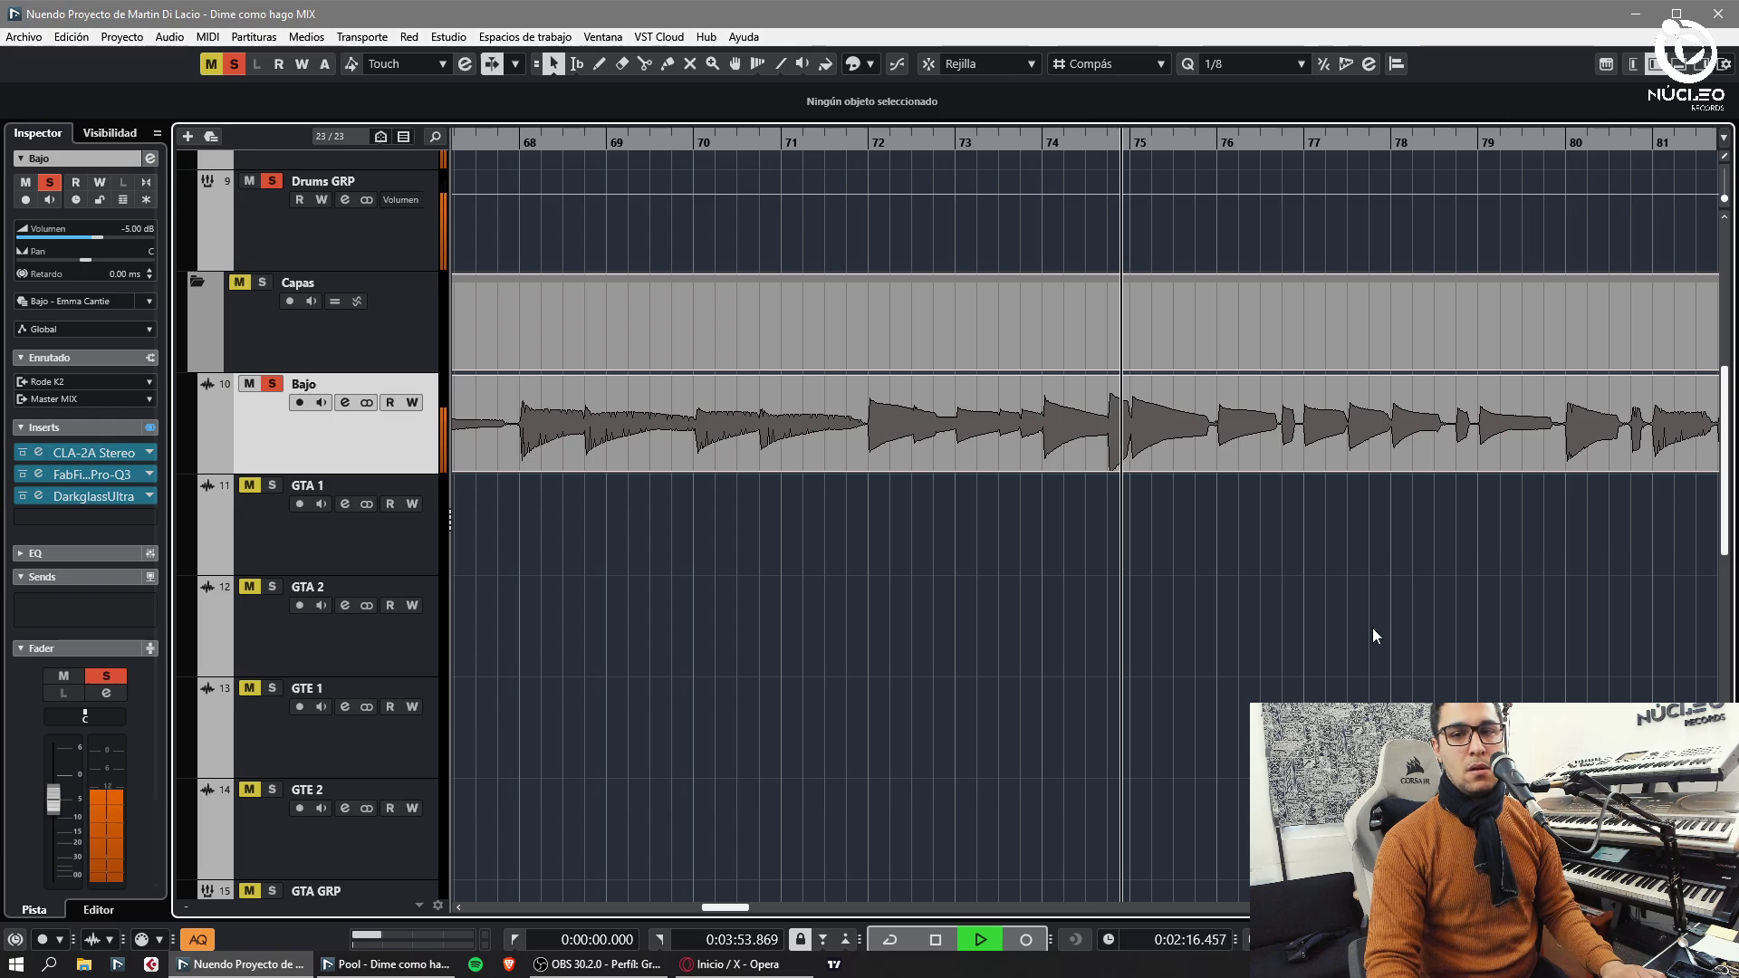
pyautogui.press('g')
# - Split the Bajo_06 section just before bar 76 and crossfade the two sections
pyautogui.press('f')
pyautogui.press('h')
pyautogui.press('h')
pyautogui.press('h')
pyautogui.press('h')
pyautogui.press('h')
pyautogui.press('h')
pyautogui.press('h')
pyautogui.press('h')
pyautogui.press('h')
pyautogui.keyDown('alt'); pyautogui.click(1078, 447); pyautogui.keyUp('alt')
pyautogui.moveTo(1085, 486); pyautogui.dragTo(1066, 450)
pyautogui.press('x')
# - Trim the start of the Bajo_07 section to just before beat 4 of bar 83
pyautogui.press('g')
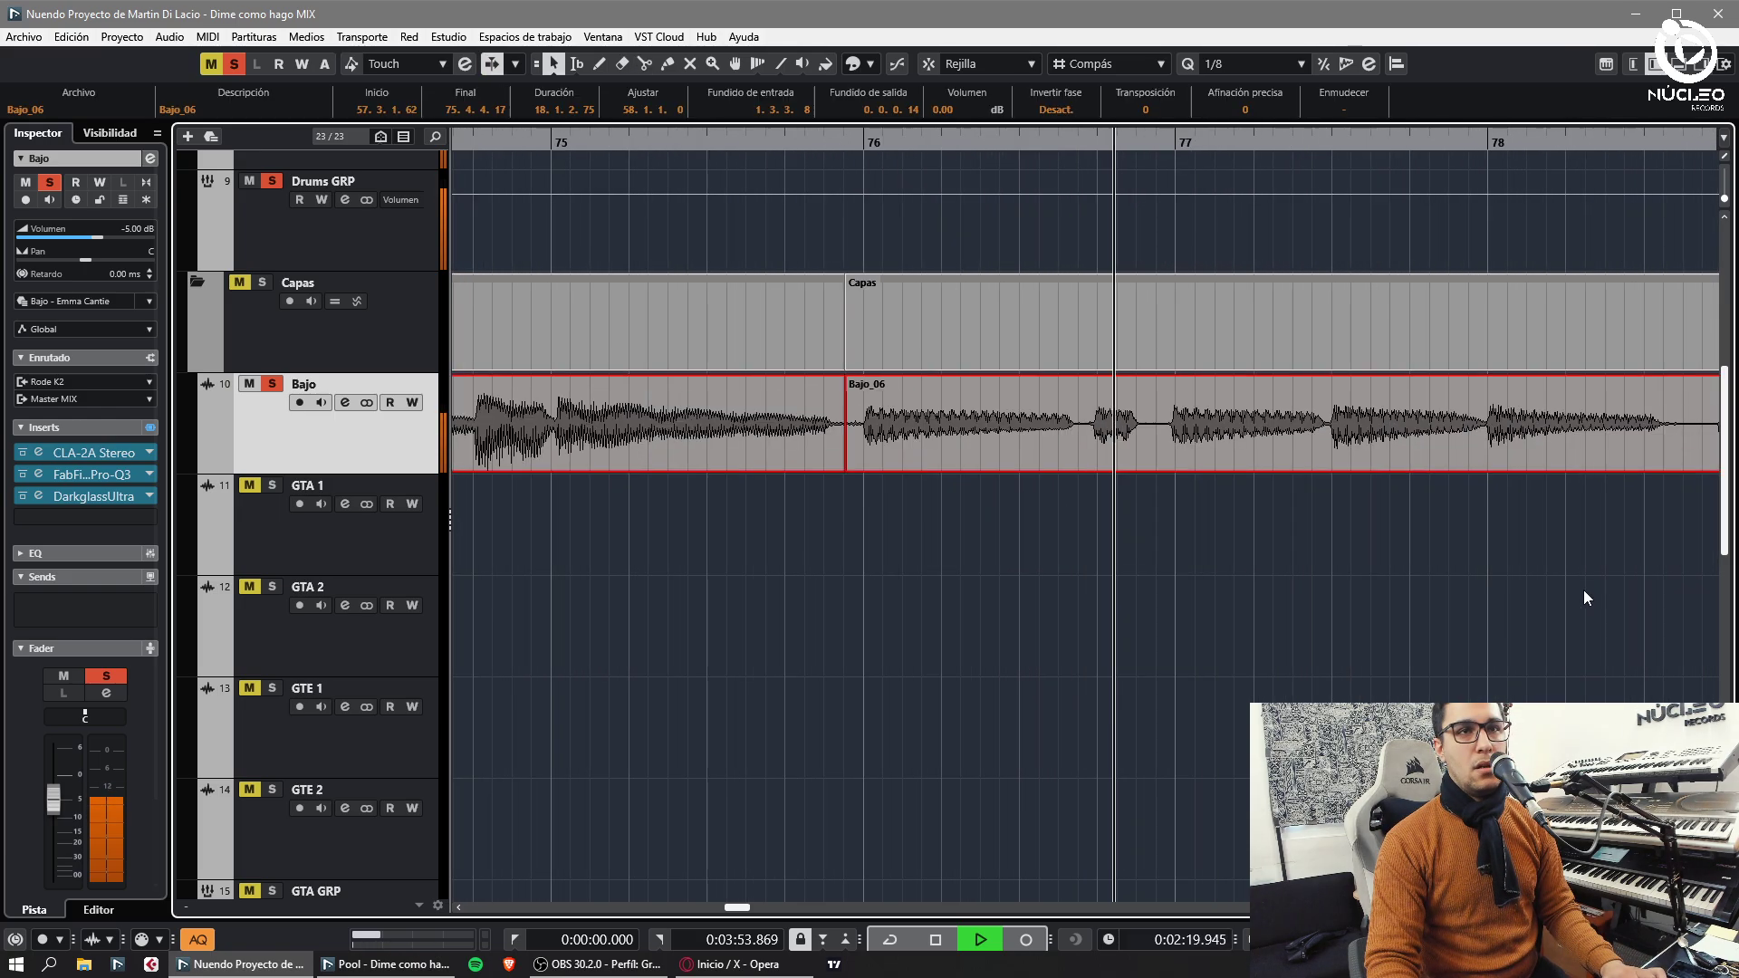
pyautogui.press('g')
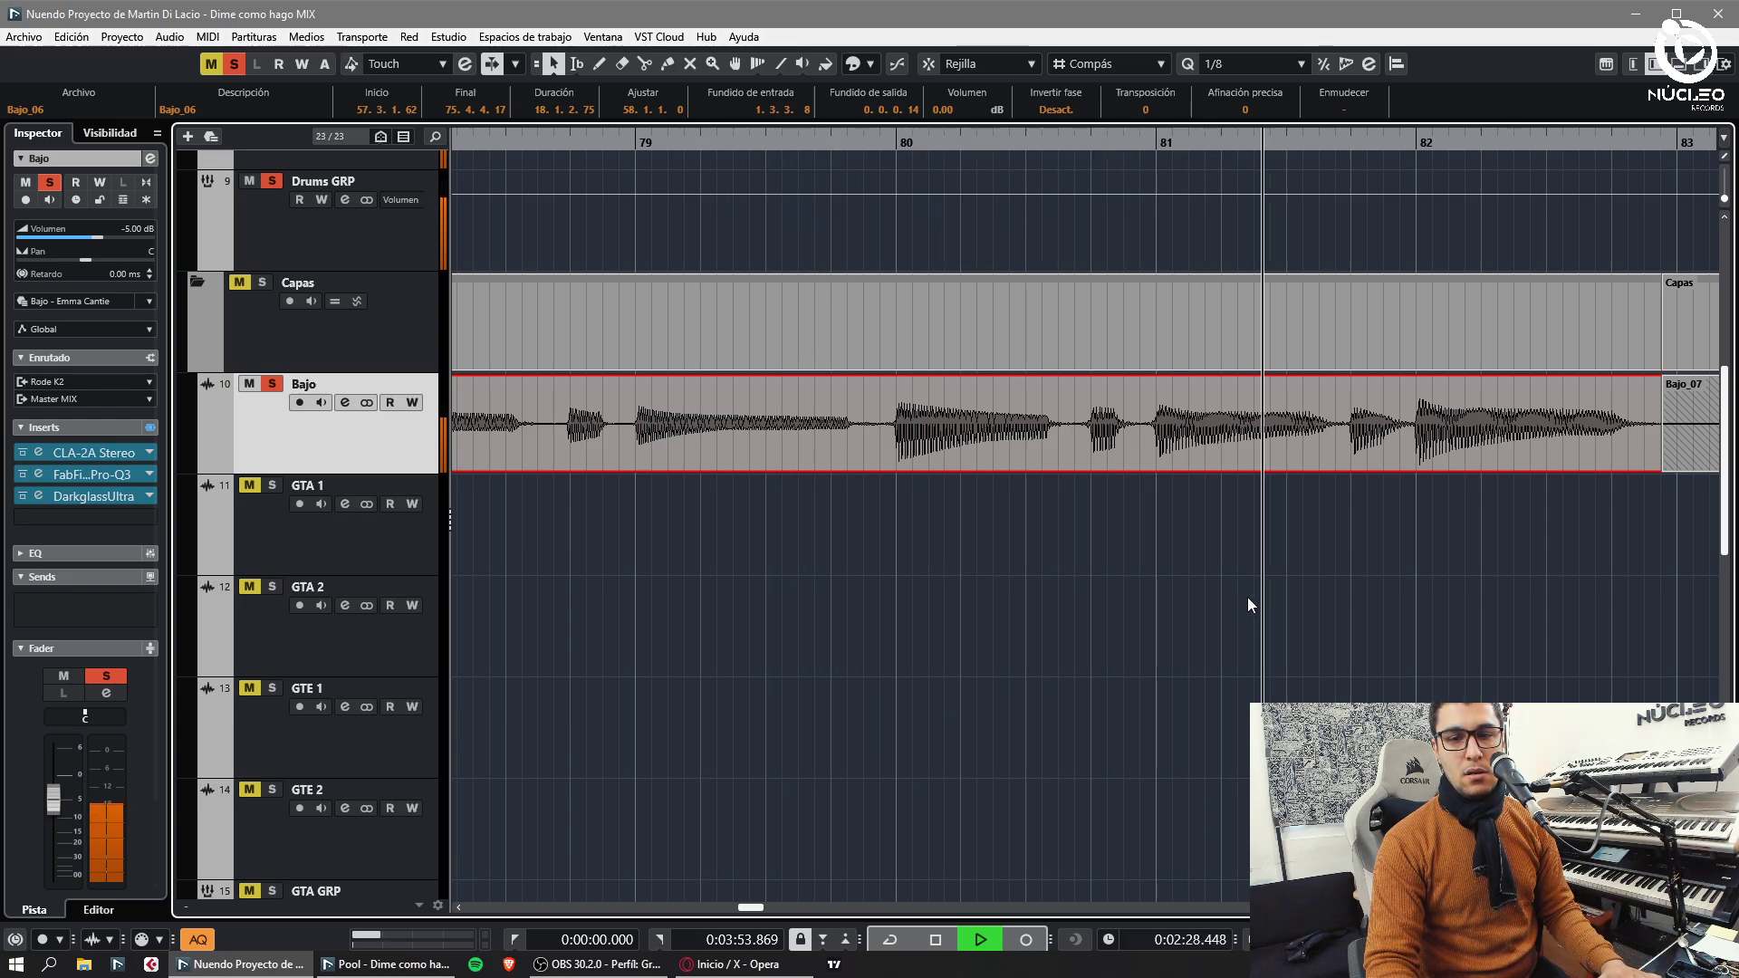
pyautogui.click(1156, 688)
pyautogui.press('g')
pyautogui.press('h')
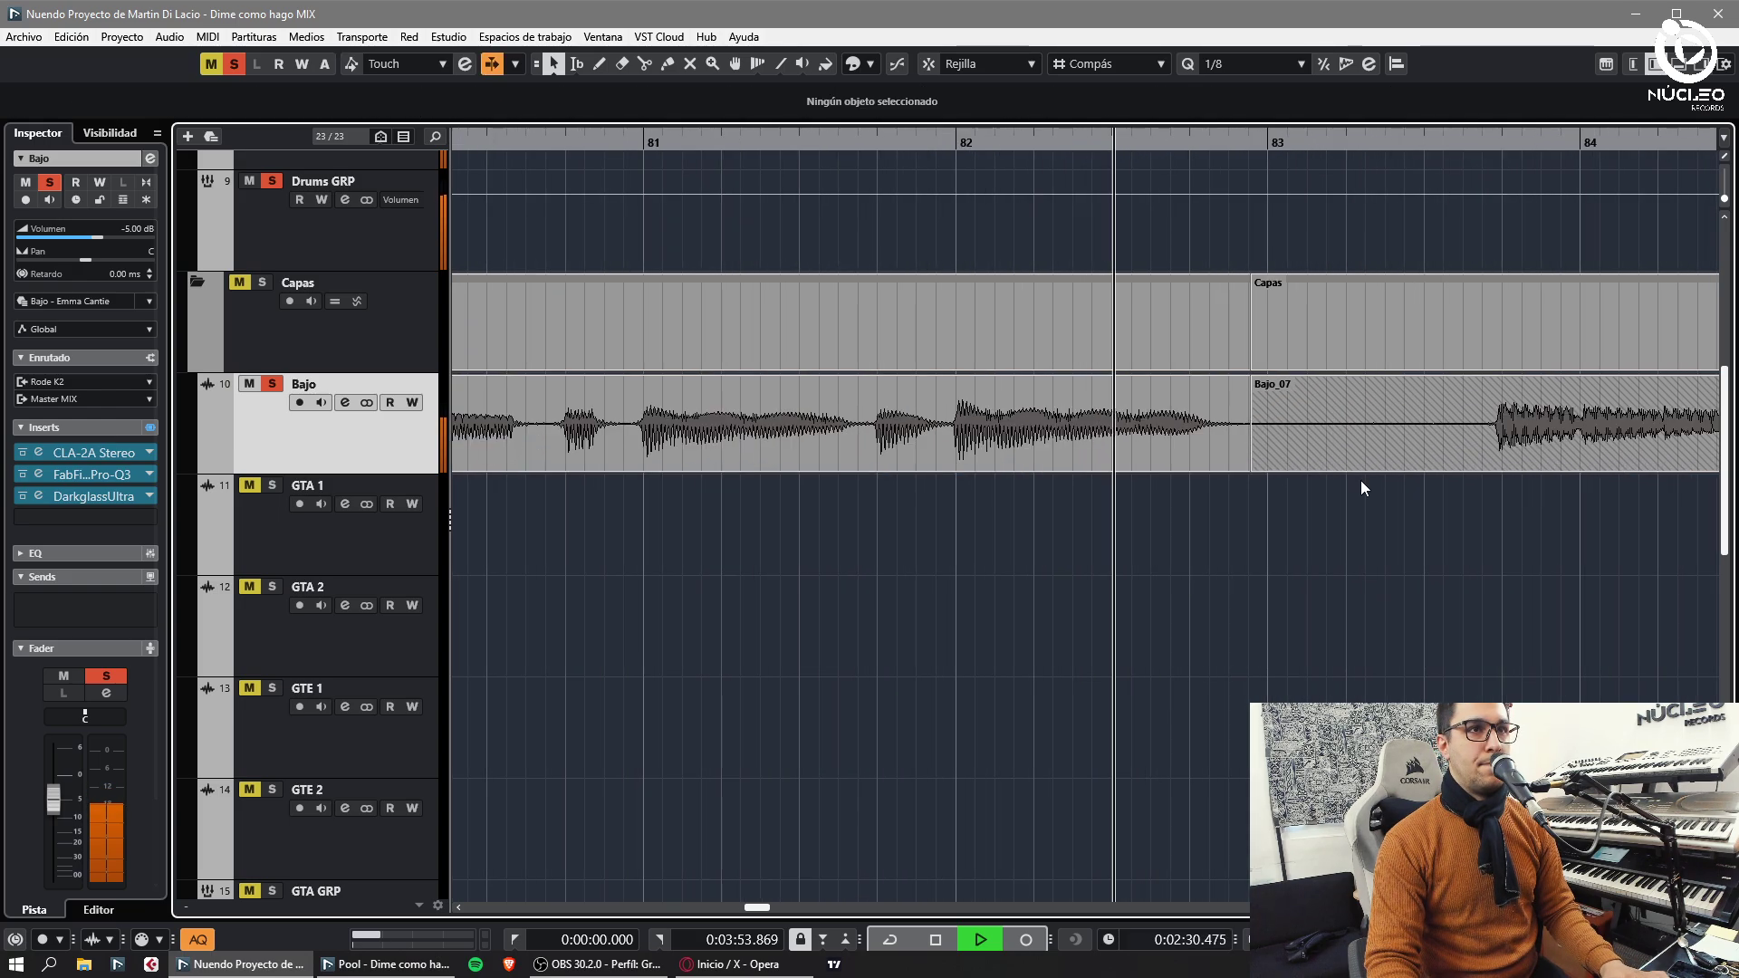
pyautogui.moveTo(1260, 468); pyautogui.dragTo(1490, 468)
pyautogui.click(1457, 522)
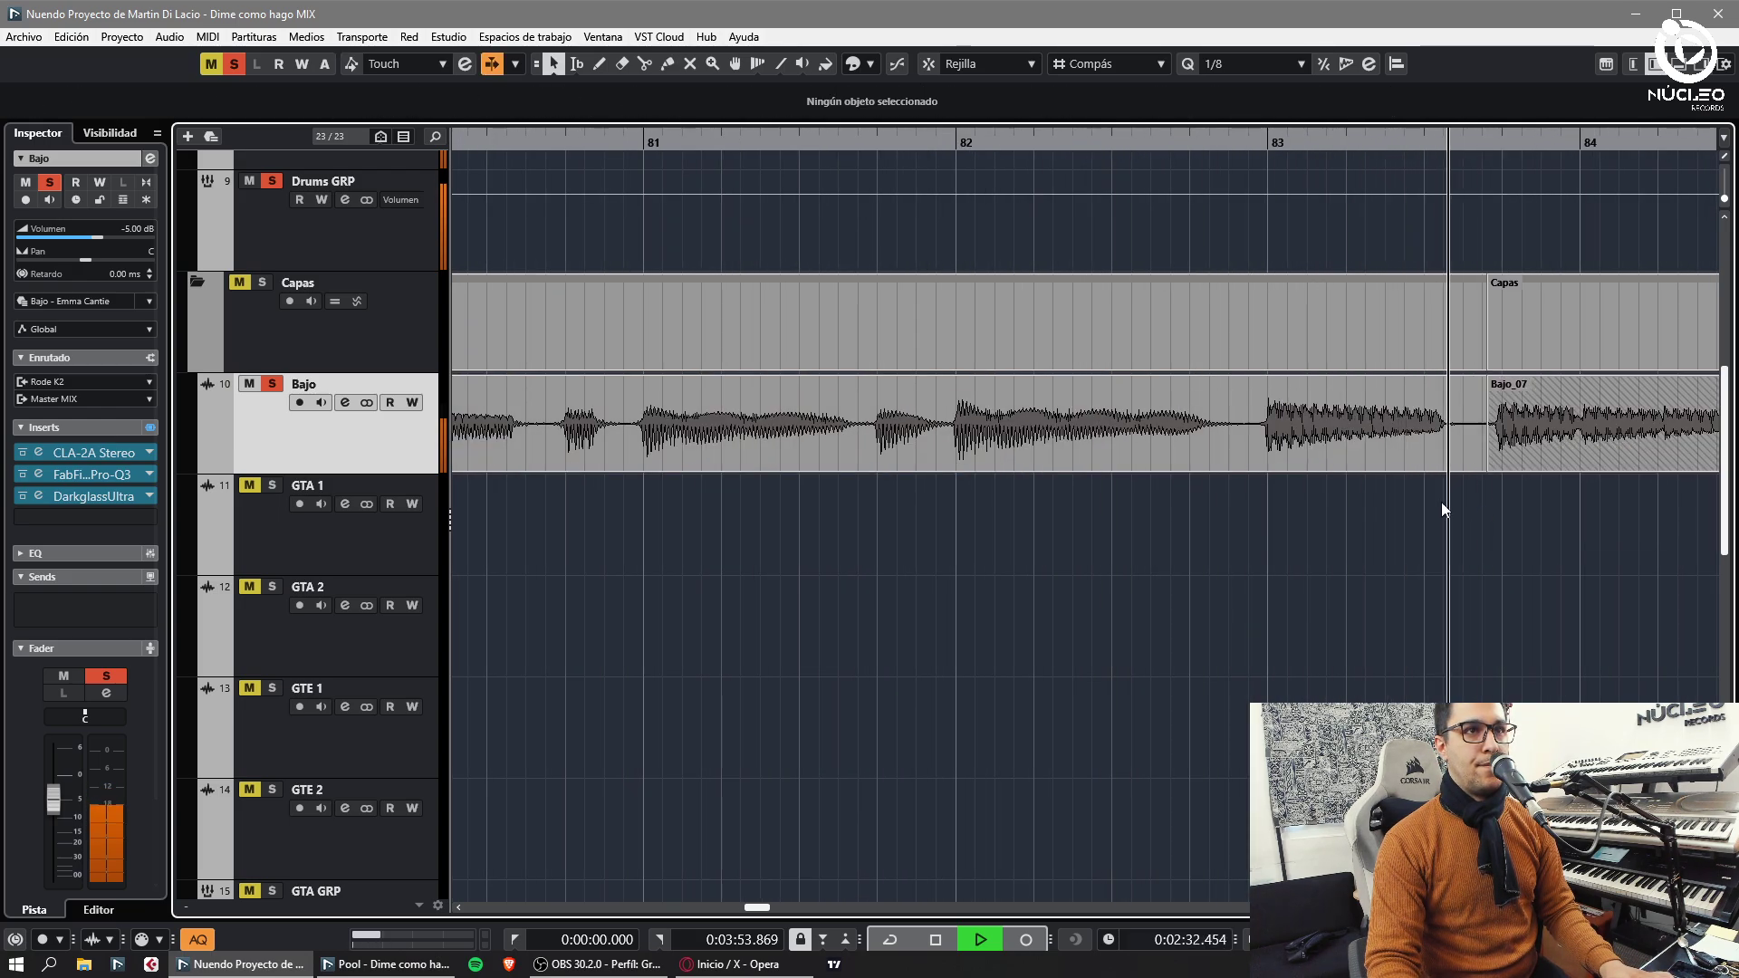
# - Split the Bajo_06 section just before bar 83 and crossfade its last part into the Bajo_07 section
pyautogui.keyDown('alt'); pyautogui.click(1255, 440); pyautogui.keyUp('alt')
pyautogui.click(1349, 595)
pyautogui.press('g')
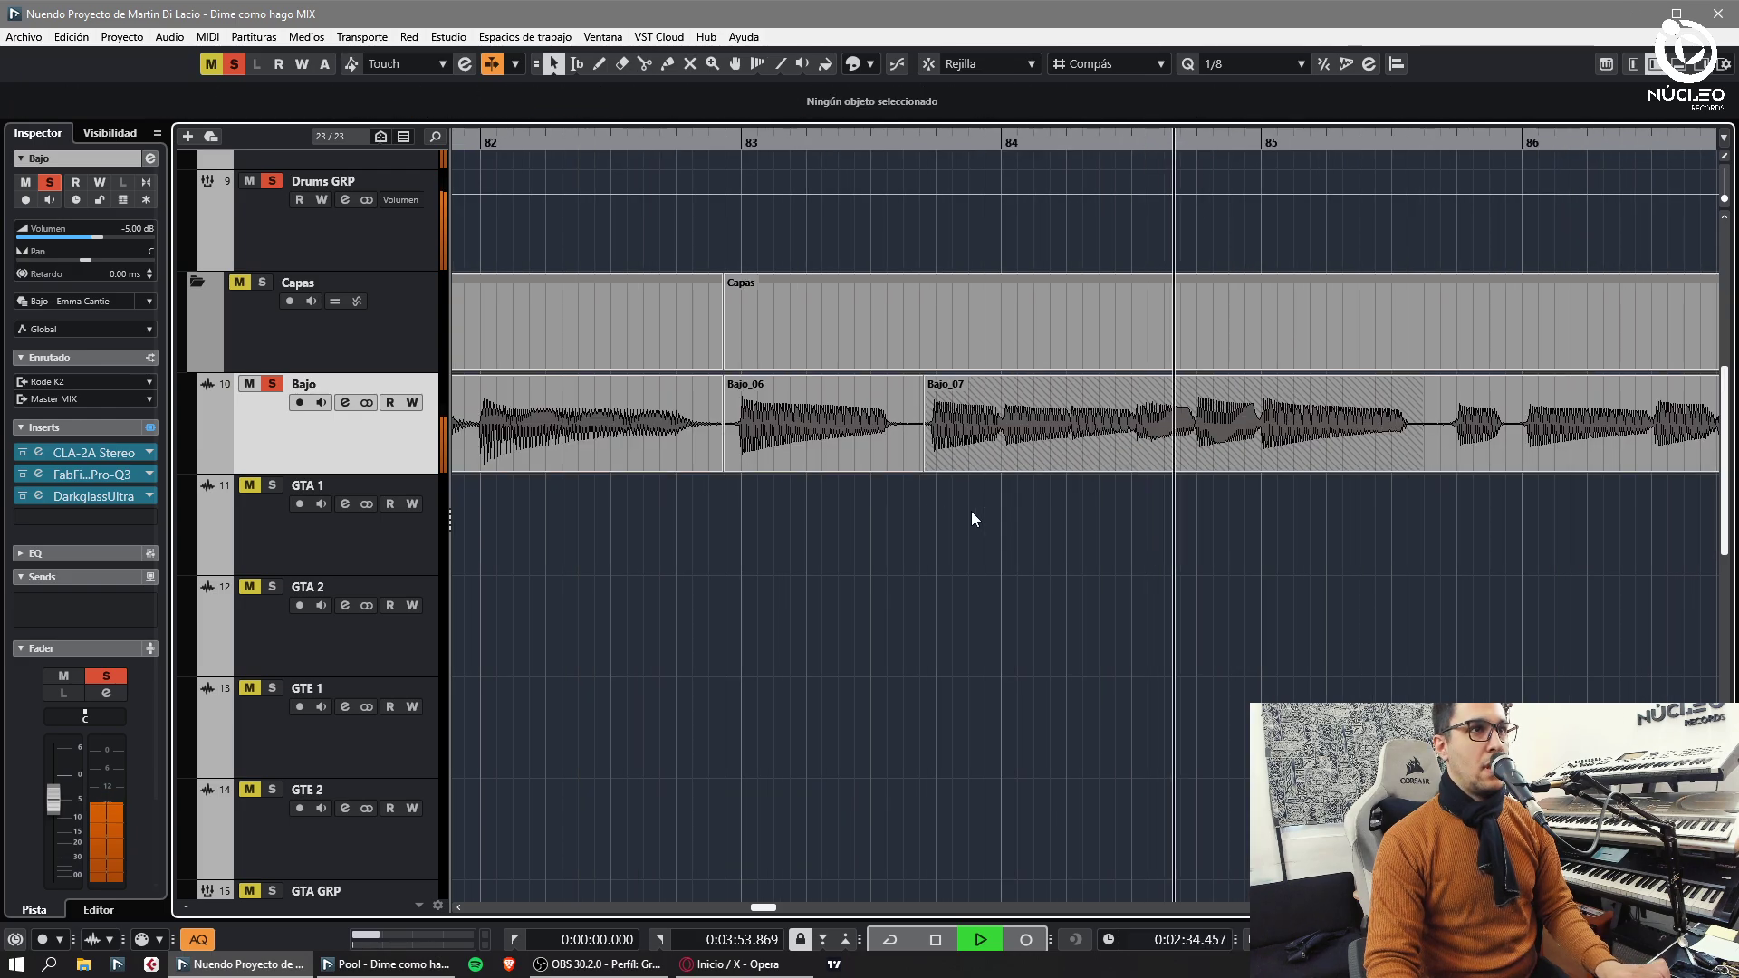
pyautogui.moveTo(918, 468); pyautogui.dragTo(928, 471)
pyautogui.moveTo(983, 521); pyautogui.dragTo(892, 444)
pyautogui.press('x')
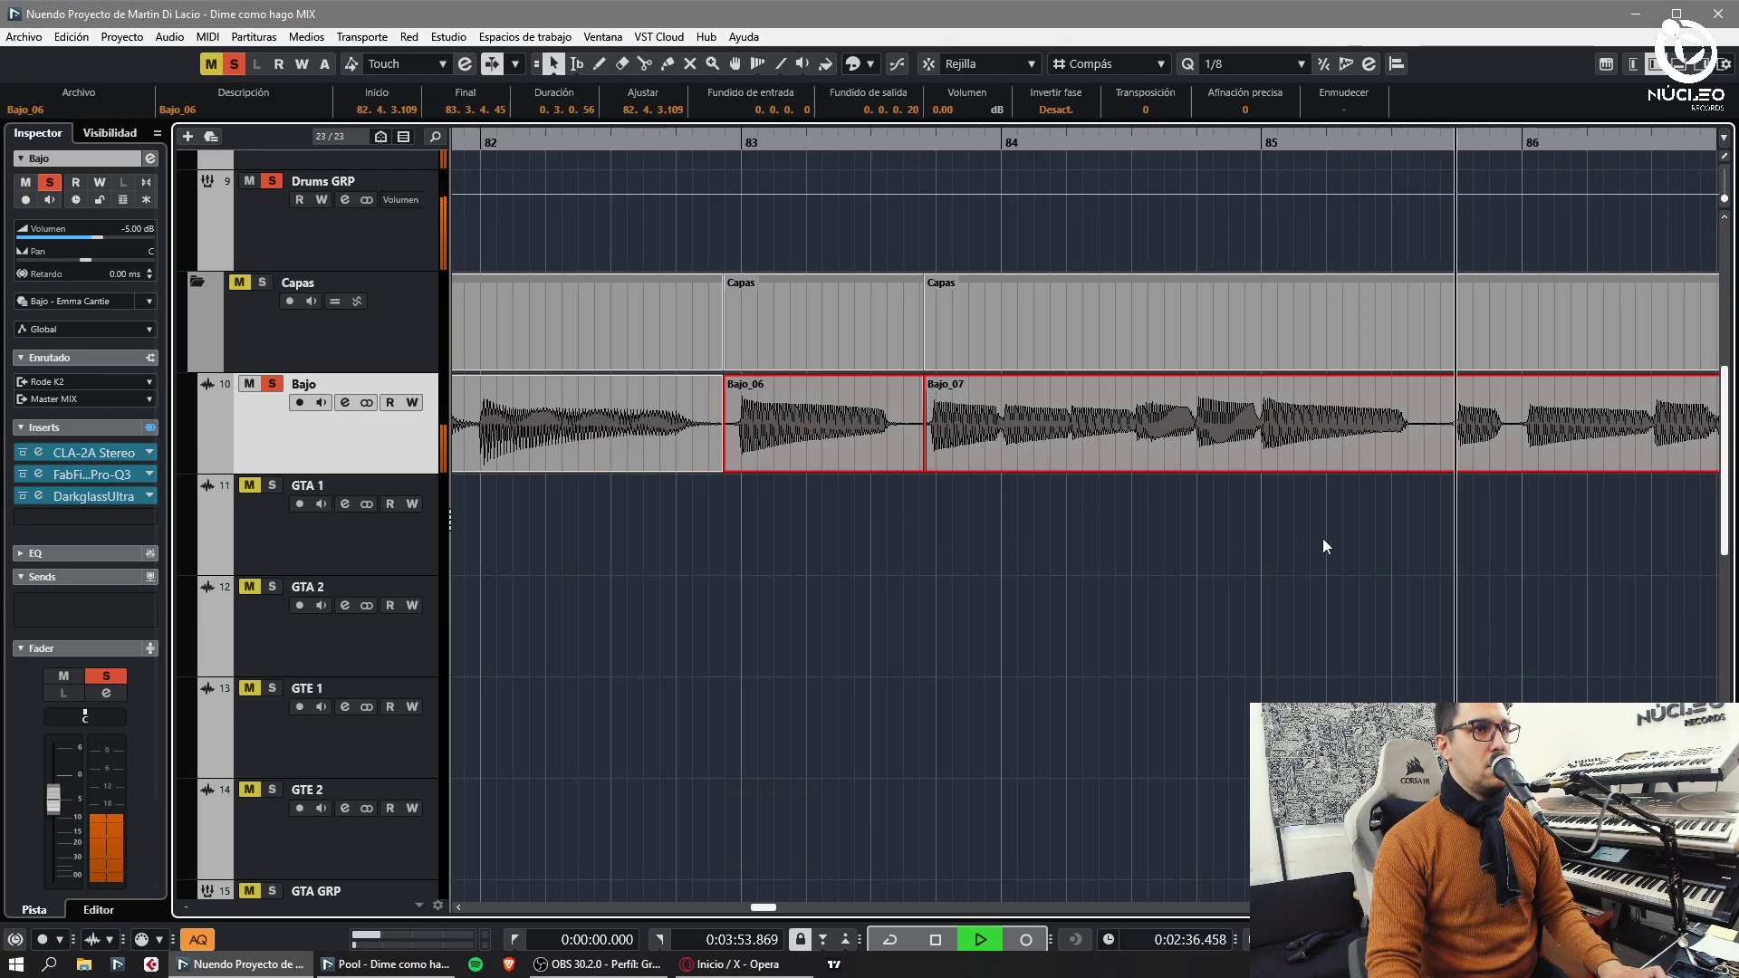
# - Split the Bajo_07 section just before beat 4 of bar 85 and crossfade the two sections
pyautogui.click(1286, 533)
pyautogui.press('g')
pyautogui.press('h')
pyautogui.keyDown('alt'); pyautogui.click(1053, 448); pyautogui.keyUp('alt')
pyautogui.moveTo(1100, 499); pyautogui.dragTo(1010, 443)
pyautogui.press('x')
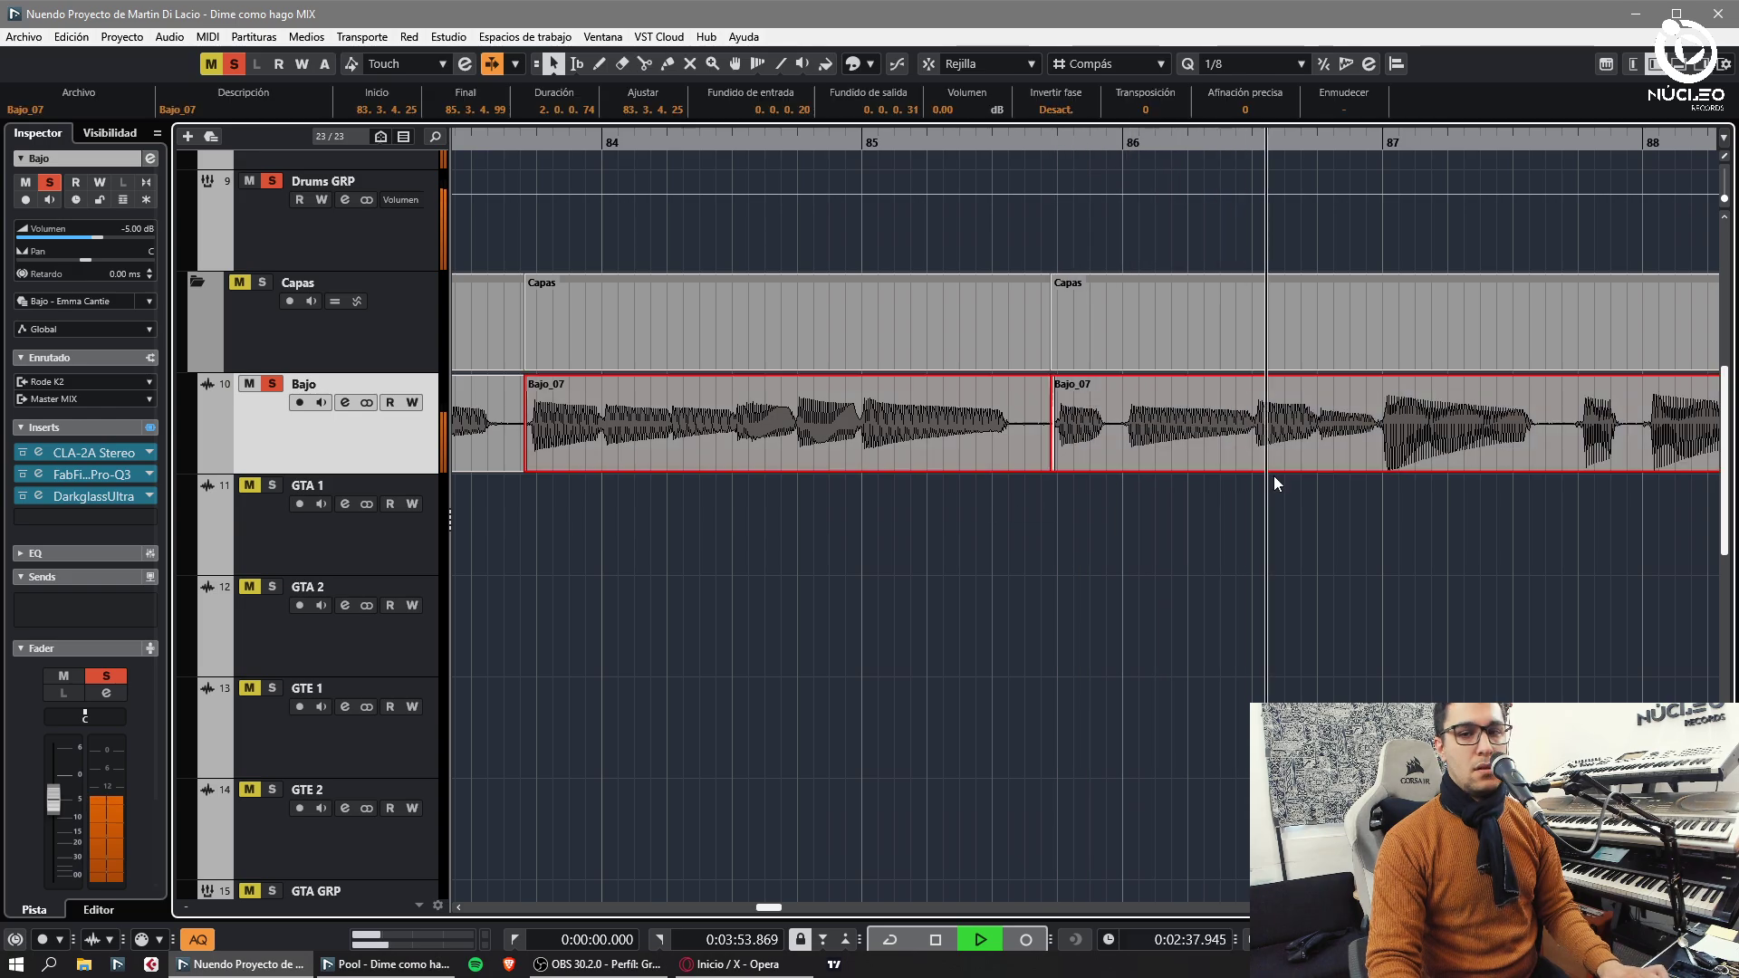
# - Examine the Bajo waveform's timing against the grid from bar 86 to about bar 94 during playback
pyautogui.press('g')
pyautogui.press('h')
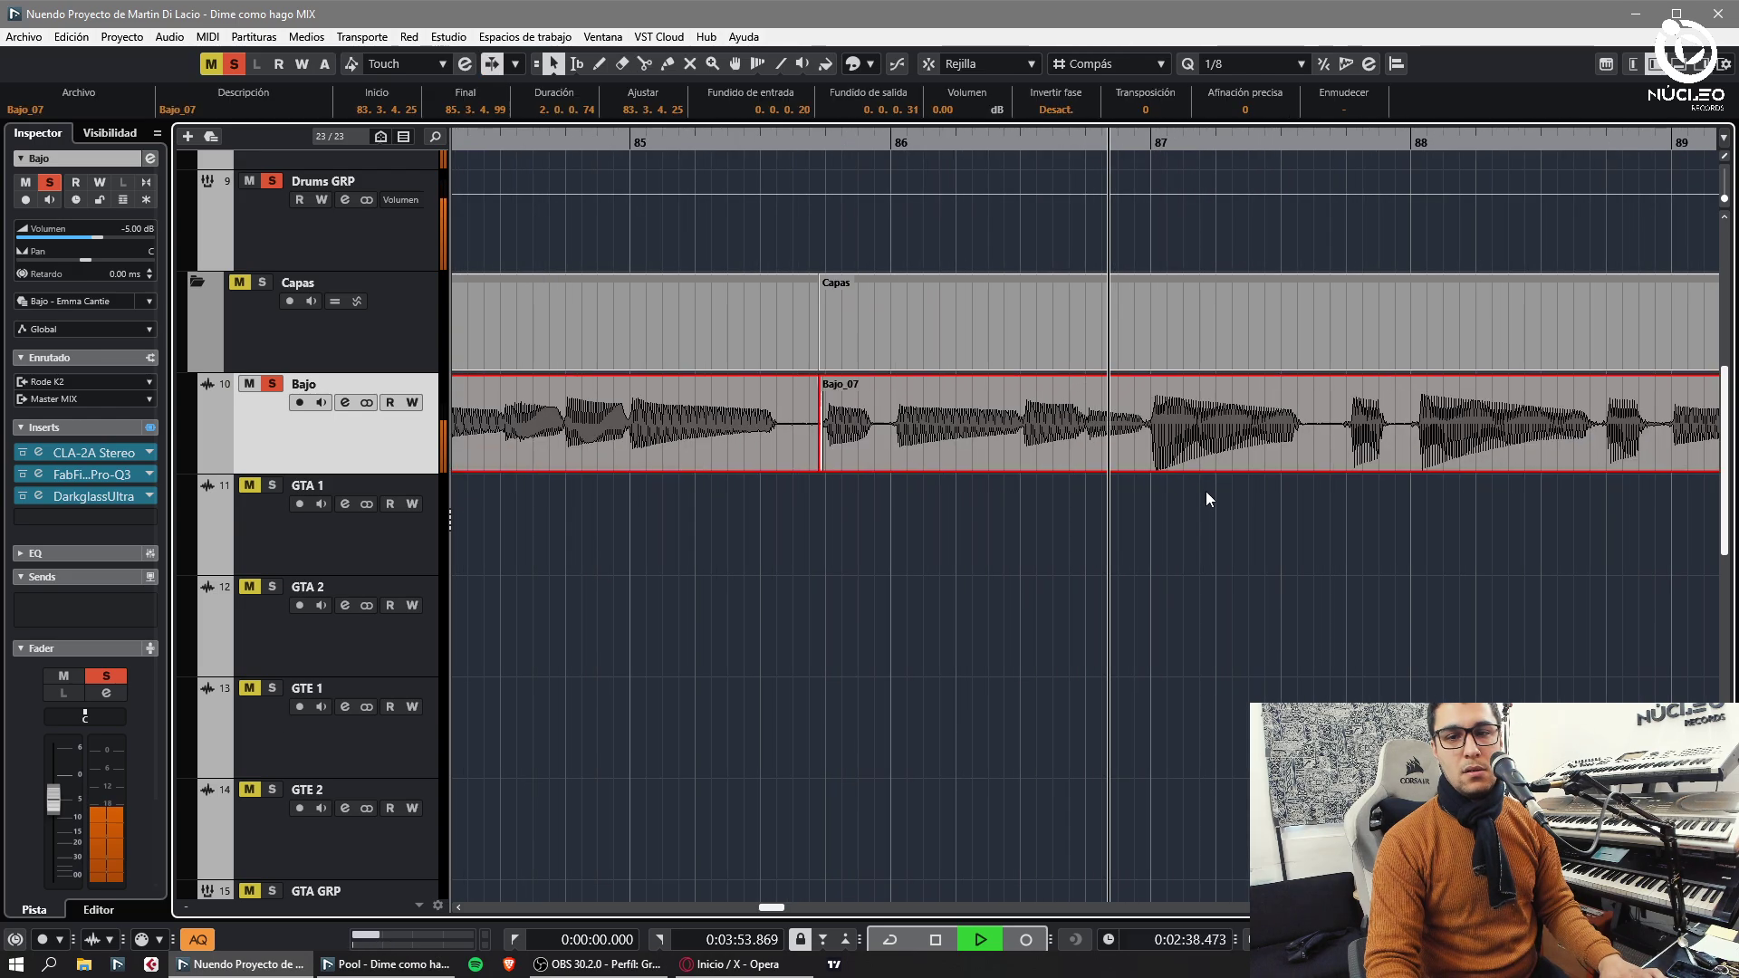
pyautogui.press('g')
pyautogui.press('g')
pyautogui.press('h')
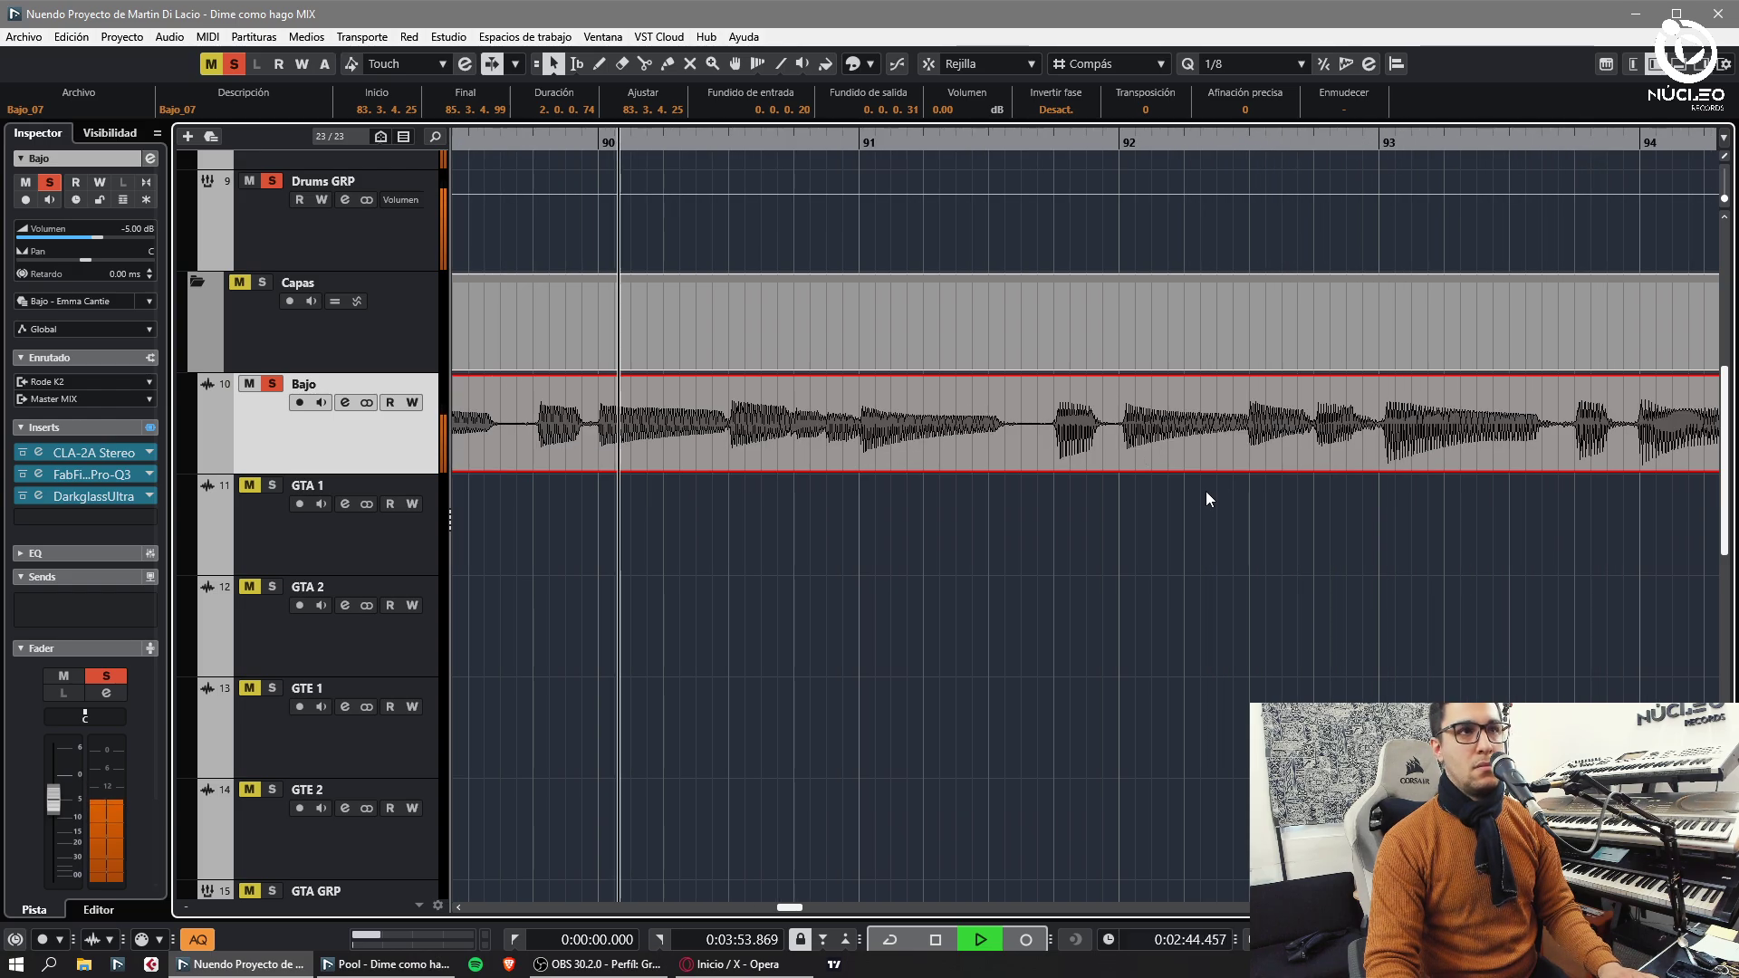
pyautogui.click(1201, 509)
pyautogui.press('h')
pyautogui.press('h')
pyautogui.press('3')
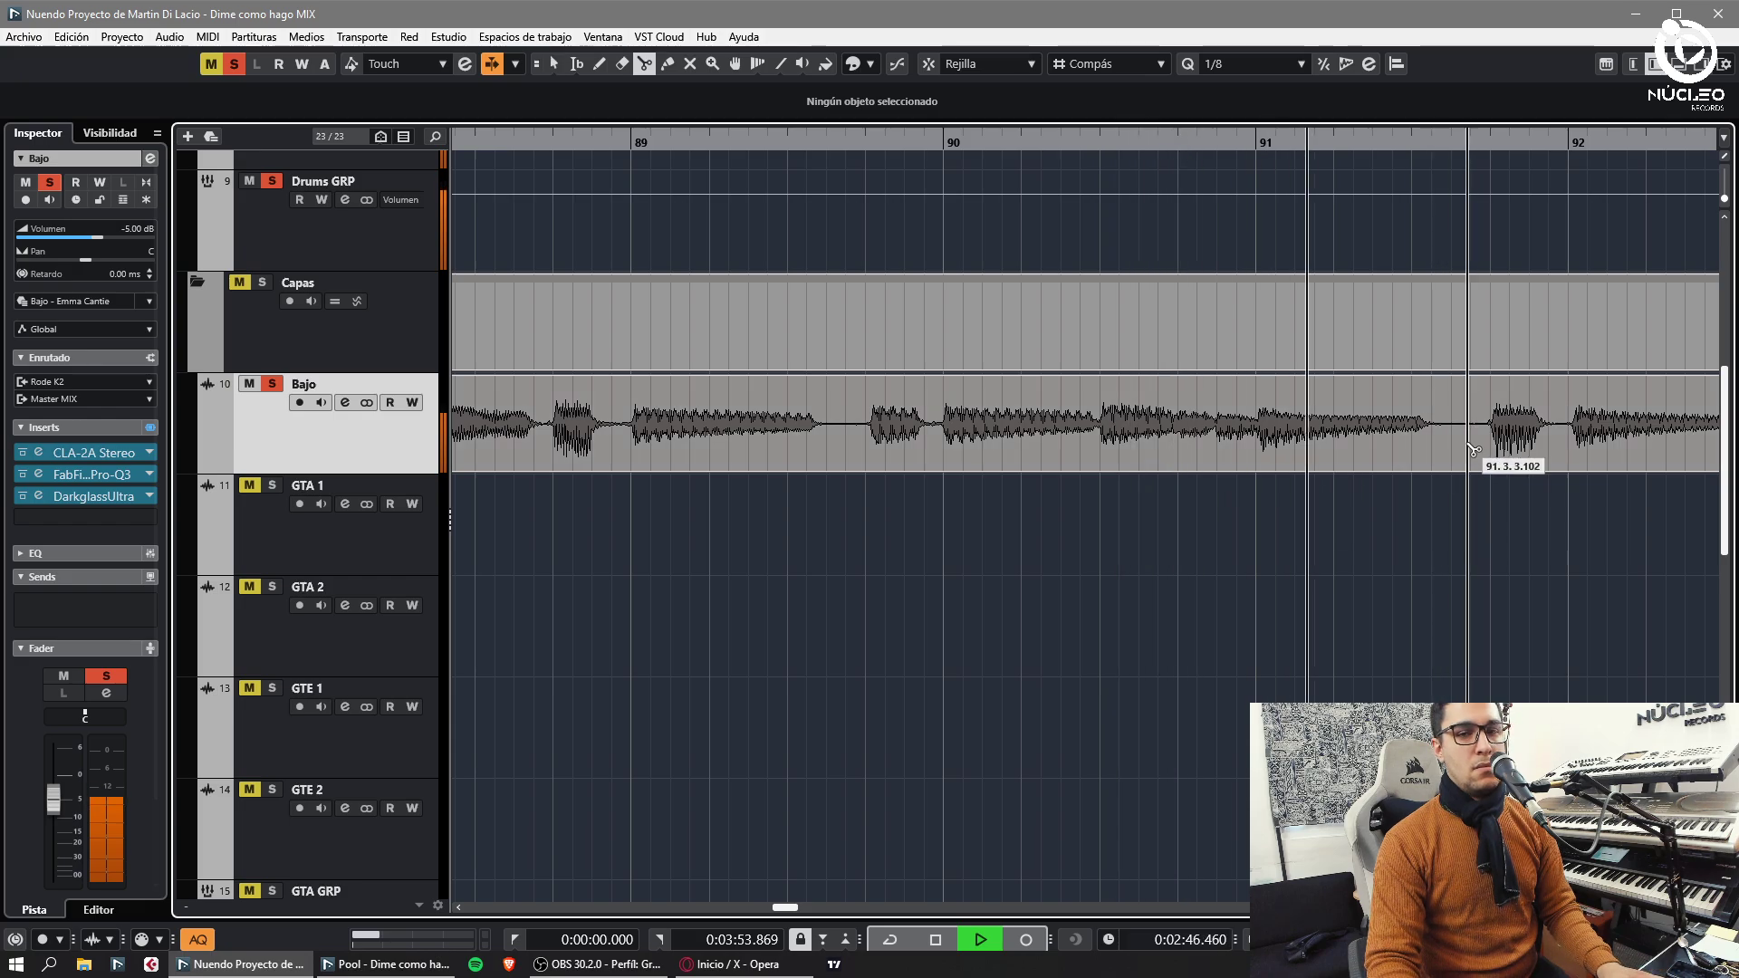
pyautogui.press('1')
pyautogui.press('g')
pyautogui.press('h')
pyautogui.press('h')
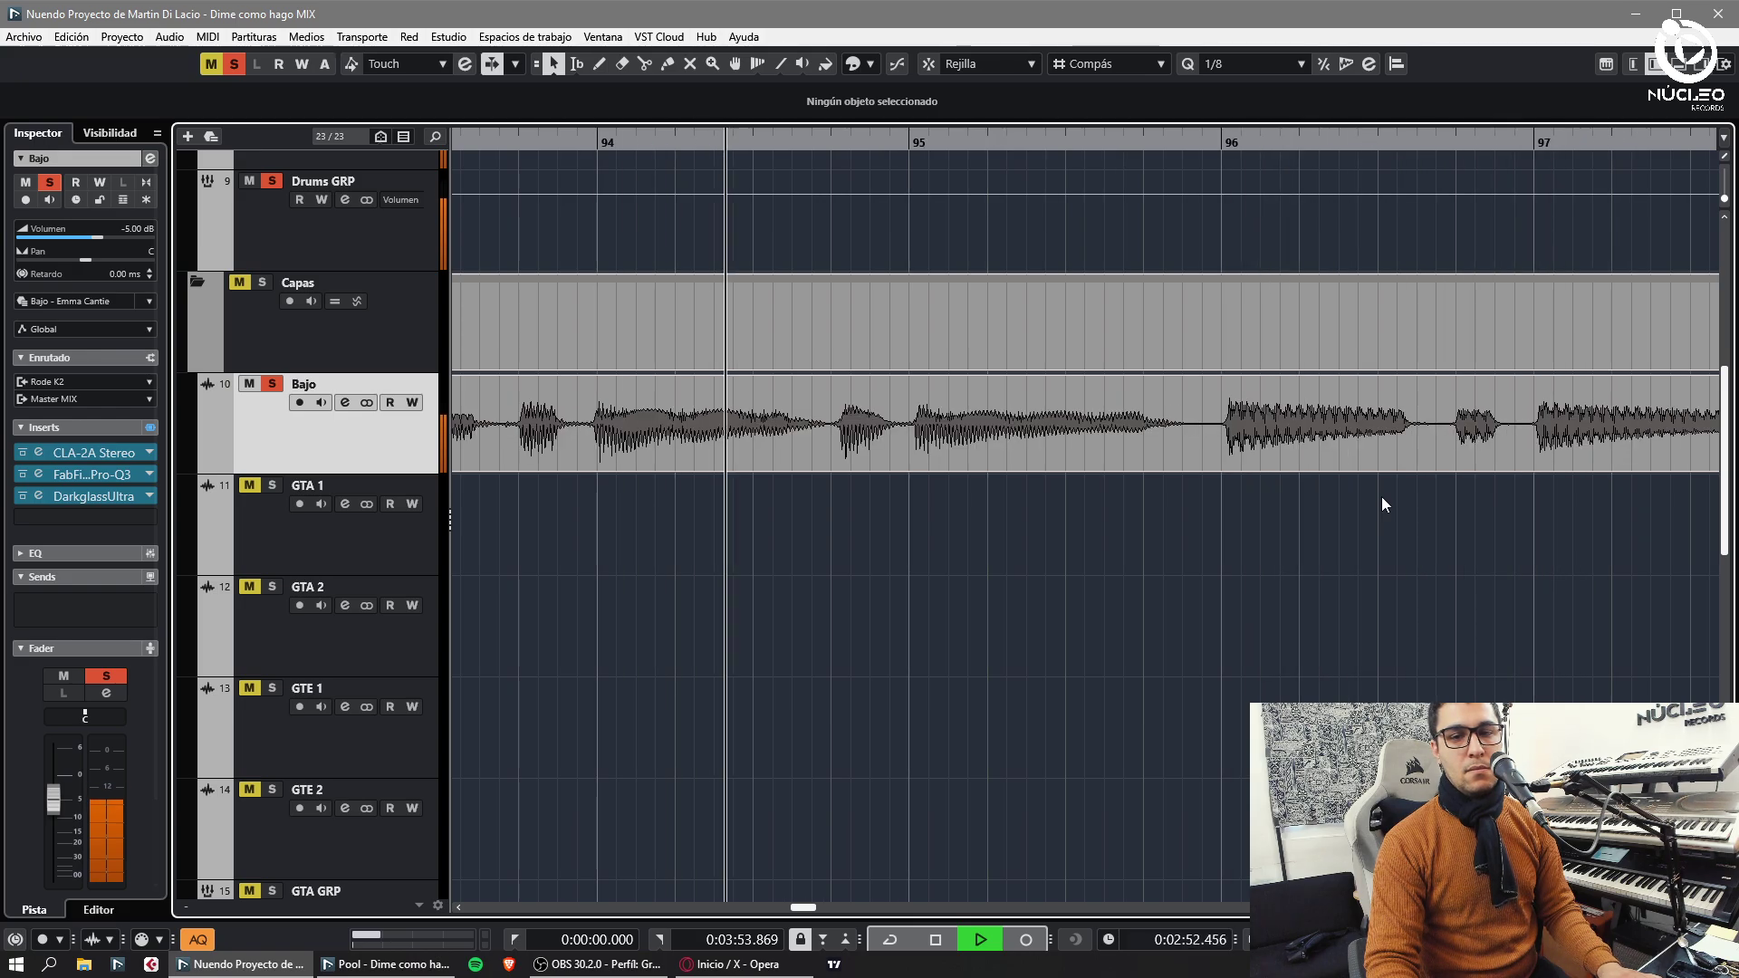
# - Split the Bajo recording at beat 4 of bar 94 and crossfade the two sections
pyautogui.press('f')
pyautogui.press('g')
pyautogui.press('h')
pyautogui.press('h')
pyautogui.click(957, 444)
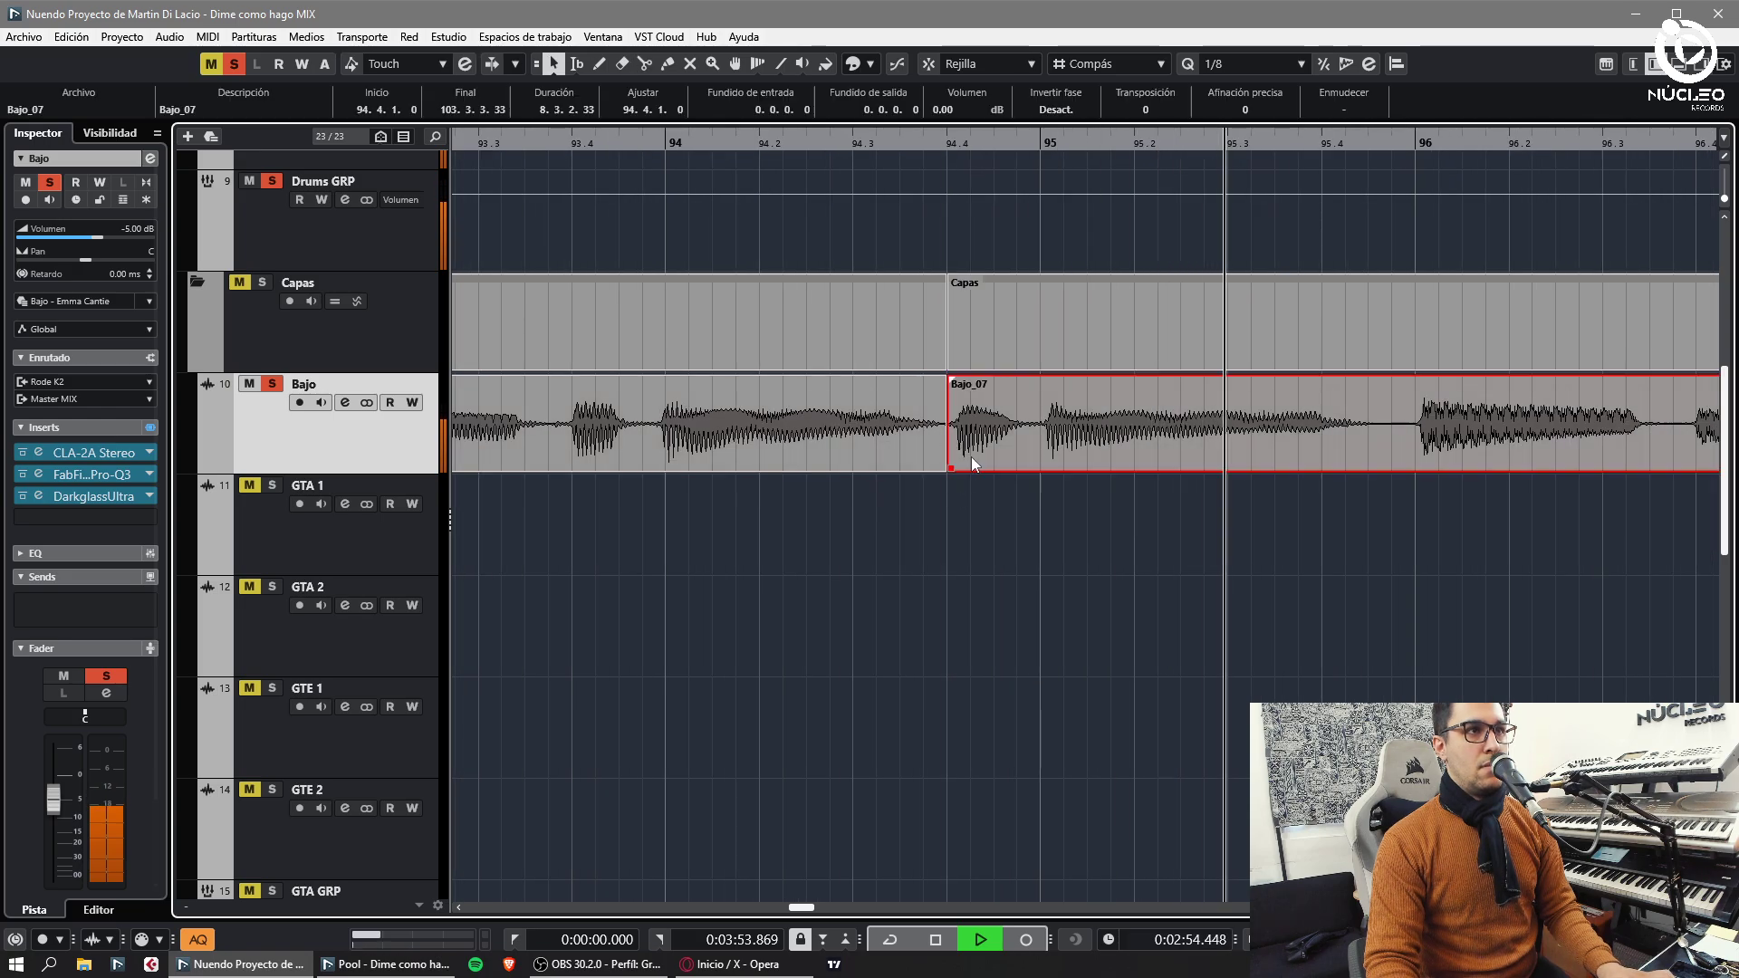
pyautogui.press('f')
# - Split the Bajo recording just before beat 4 of bar 98 and crossfade the two sections
pyautogui.press('g')
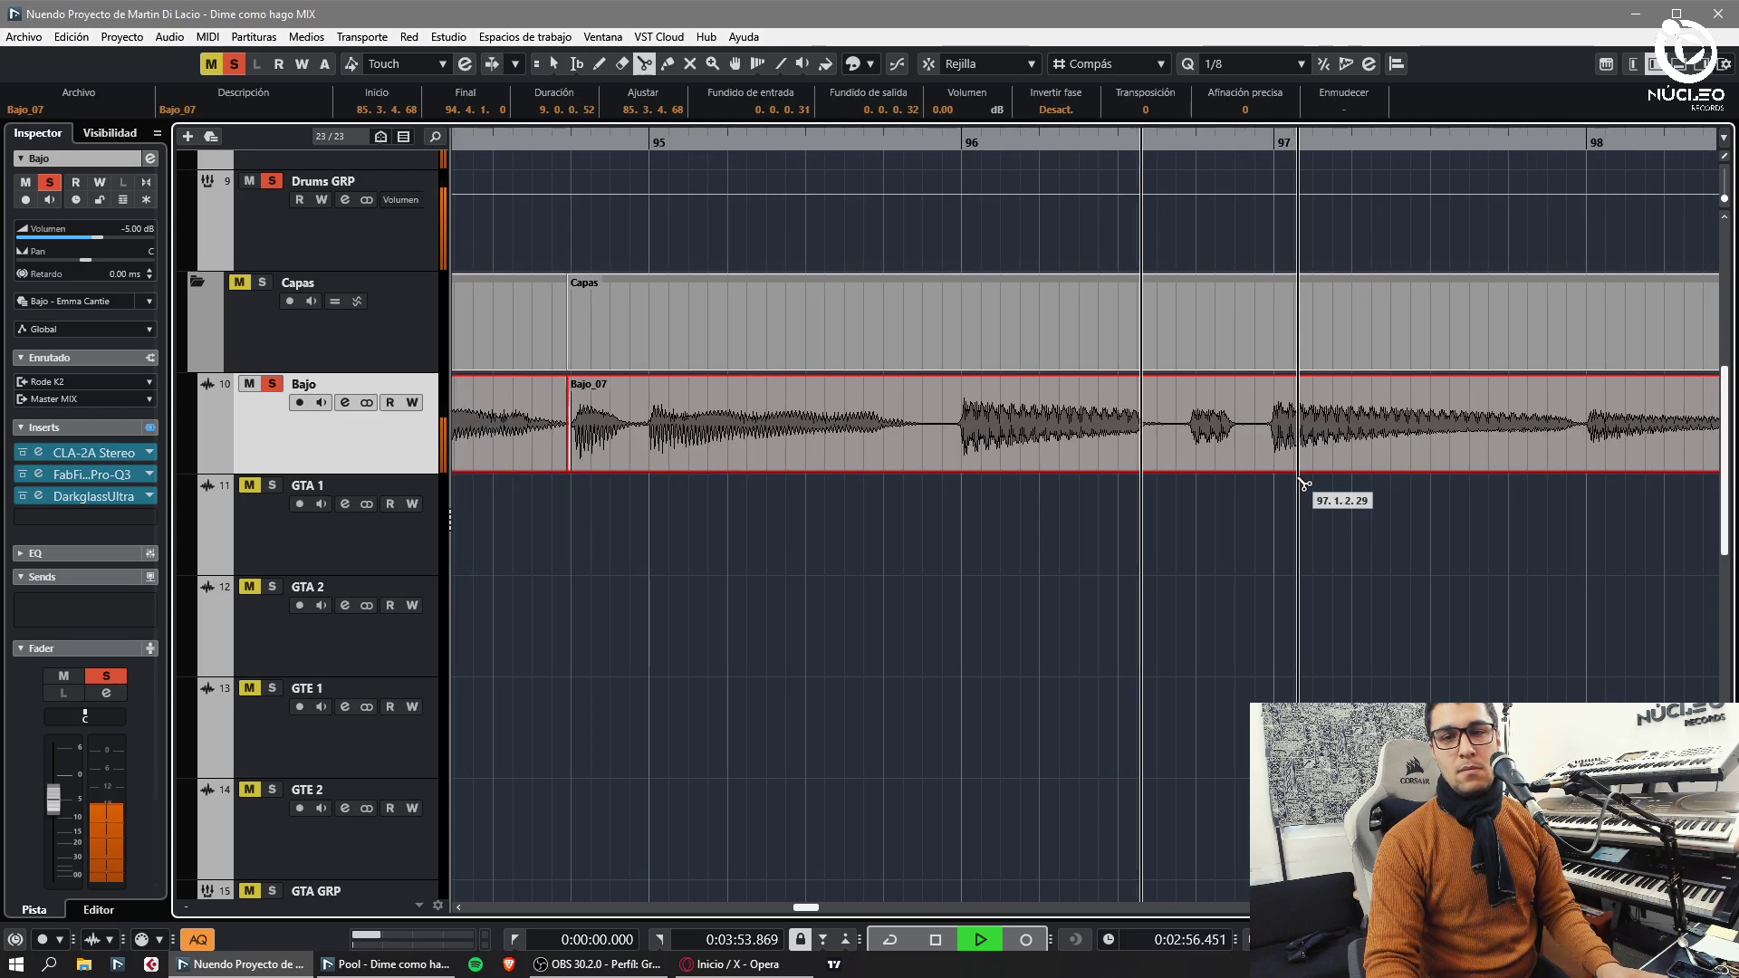
pyautogui.press('1')
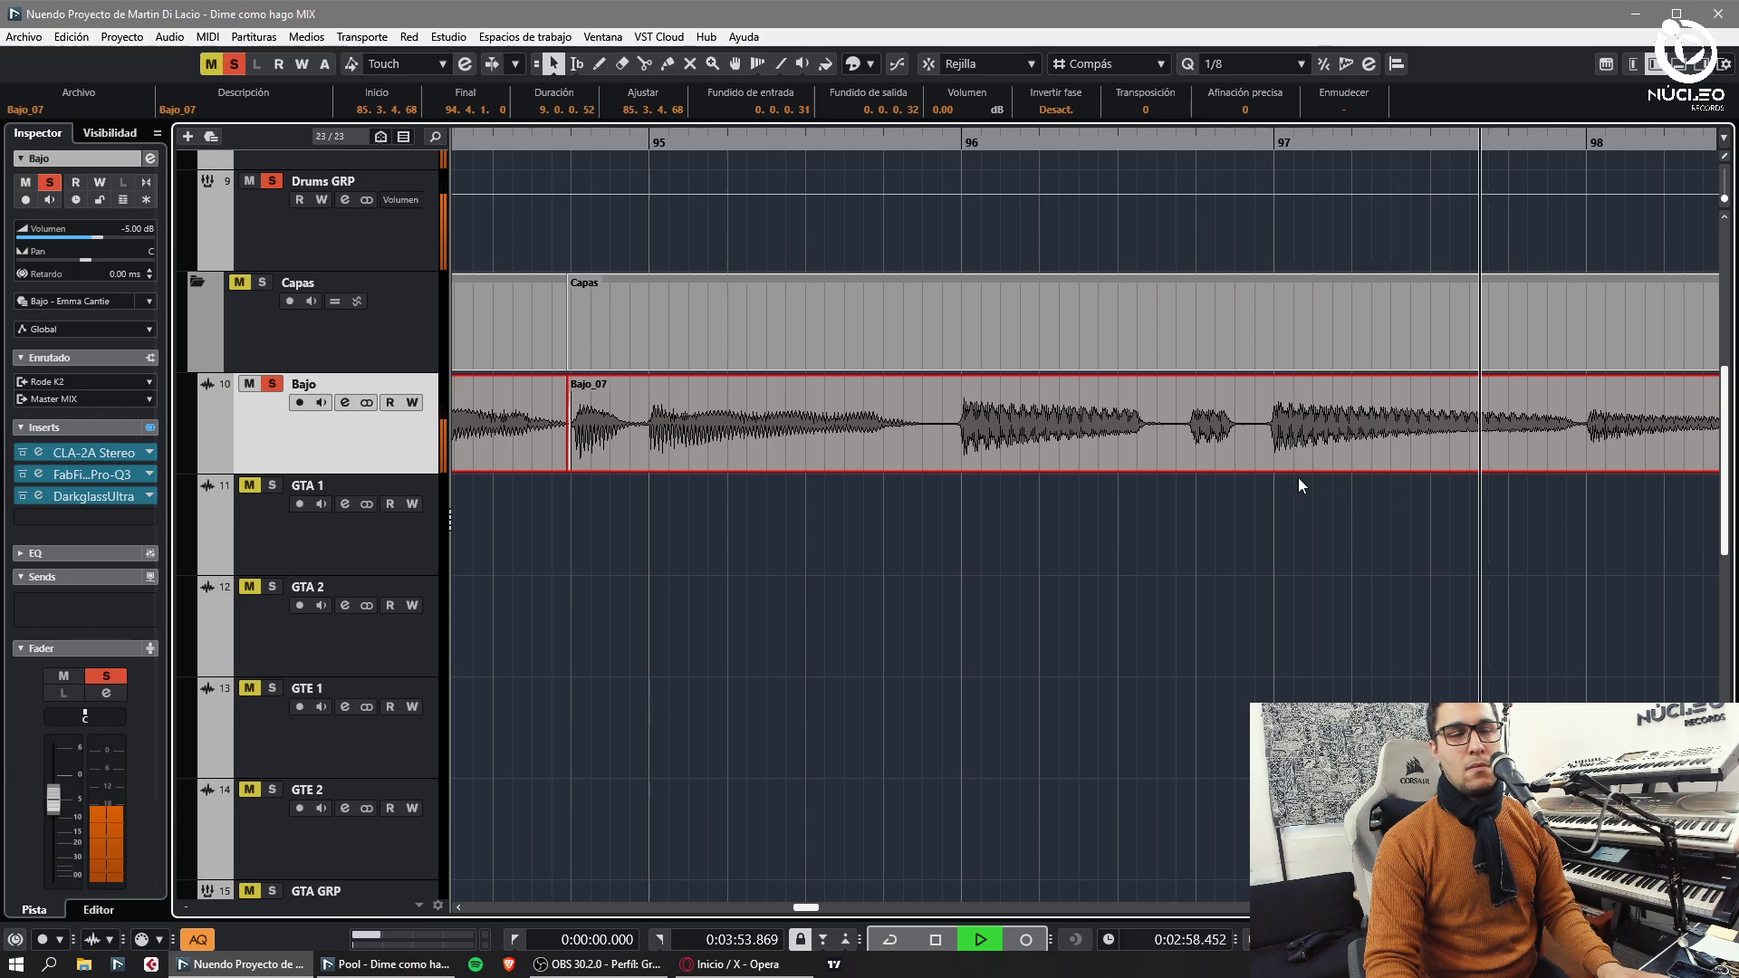
pyautogui.hscroll(3, 1298, 477)
pyautogui.click(1195, 519)
pyautogui.press('3')
pyautogui.click(1345, 446)
pyautogui.press('1')
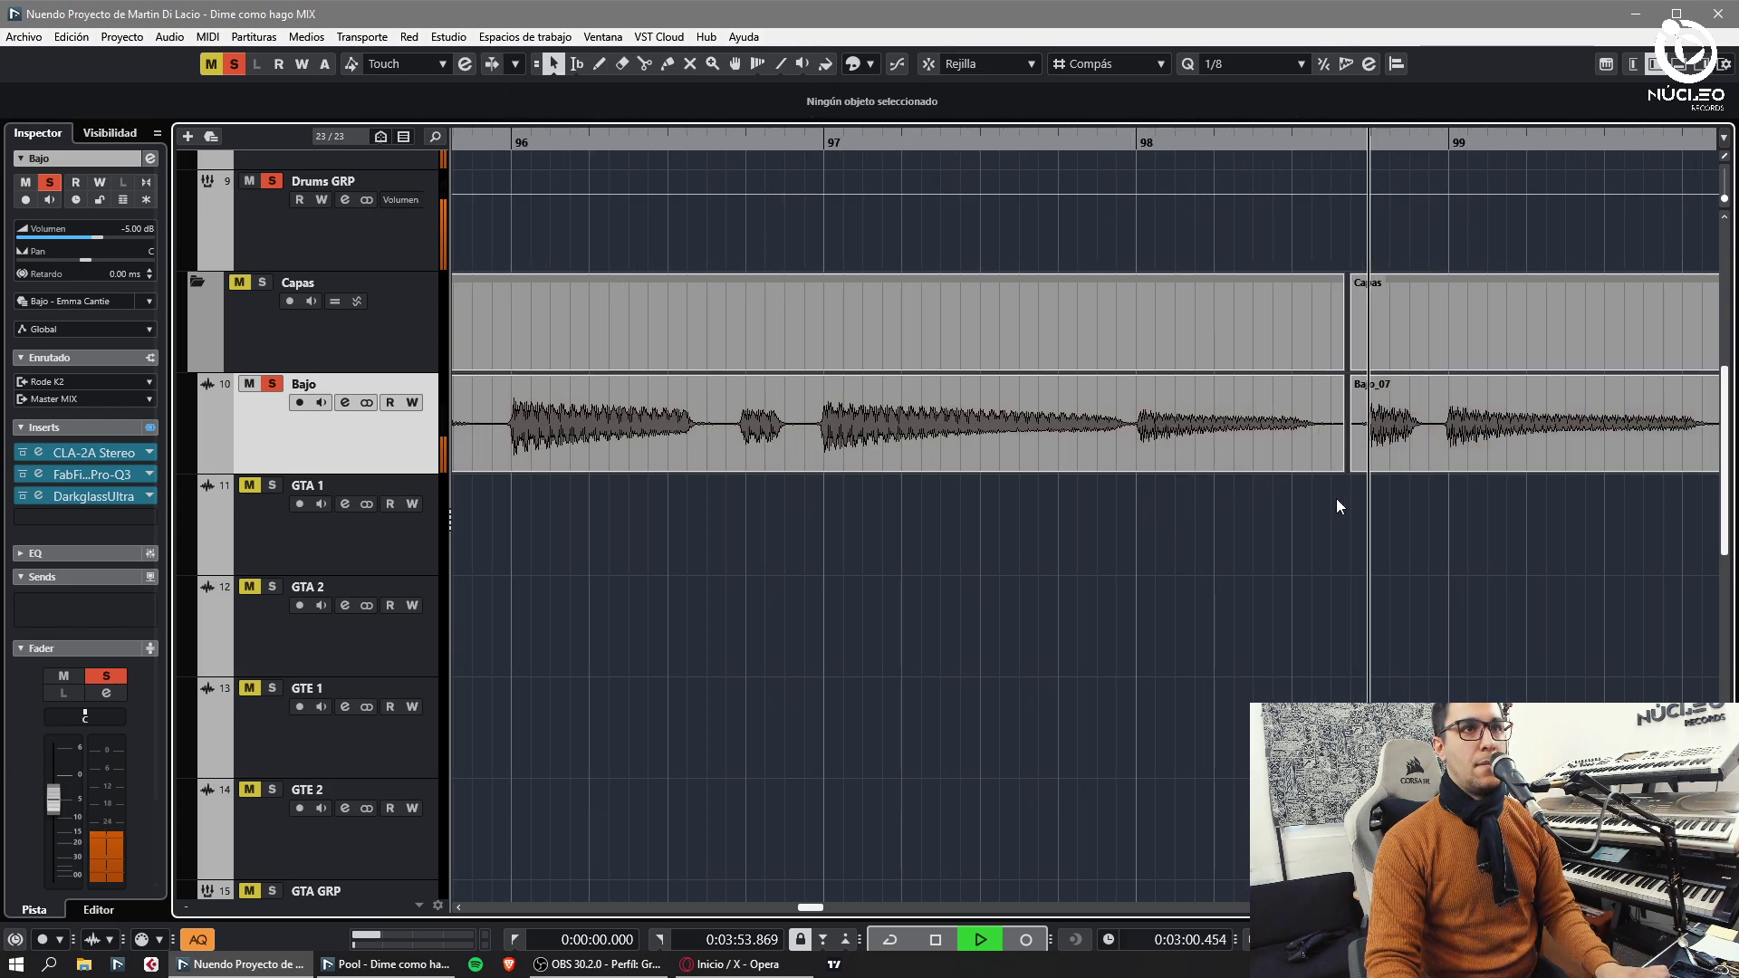
pyautogui.moveTo(1318, 508); pyautogui.dragTo(1395, 443)
pyautogui.press('f')
# - Split the Bajo recording just before bar 100 and crossfade the two sections
pyautogui.click(1443, 523)
pyautogui.press('3')
pyautogui.click(1350, 445)
pyautogui.press('1')
pyautogui.moveTo(1304, 508); pyautogui.dragTo(1422, 455)
pyautogui.click(1703, 535)
pyautogui.press('g')
pyautogui.press('g')
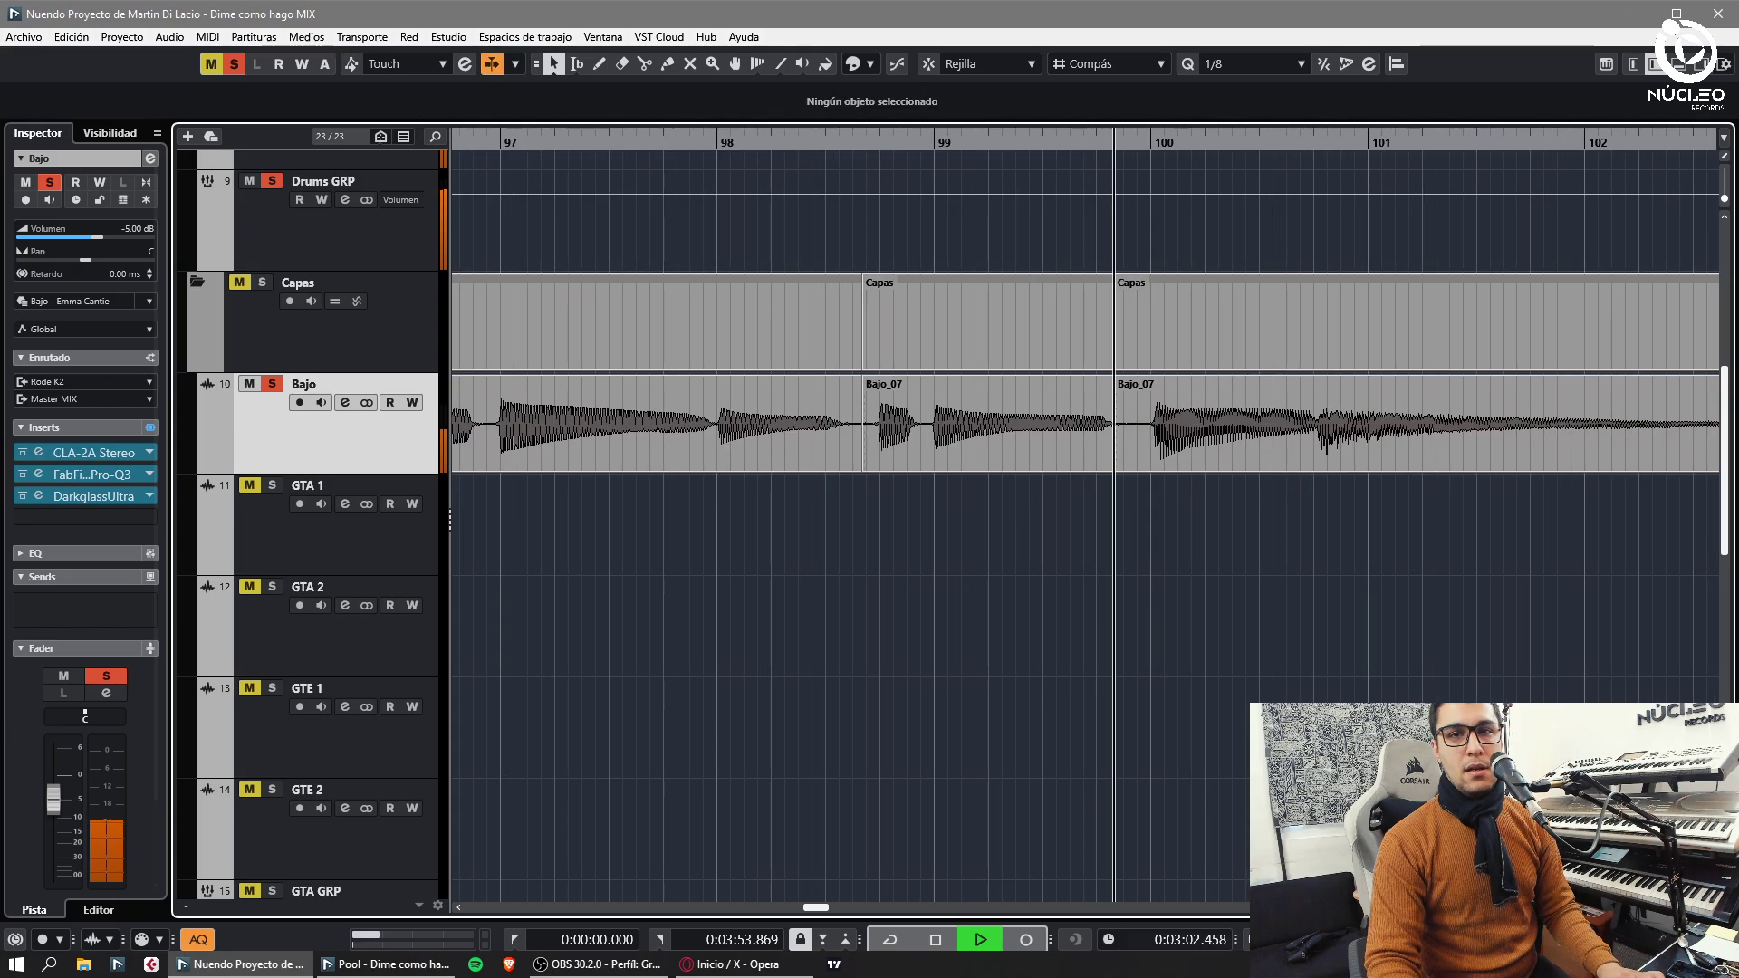
pyautogui.click(1361, 525)
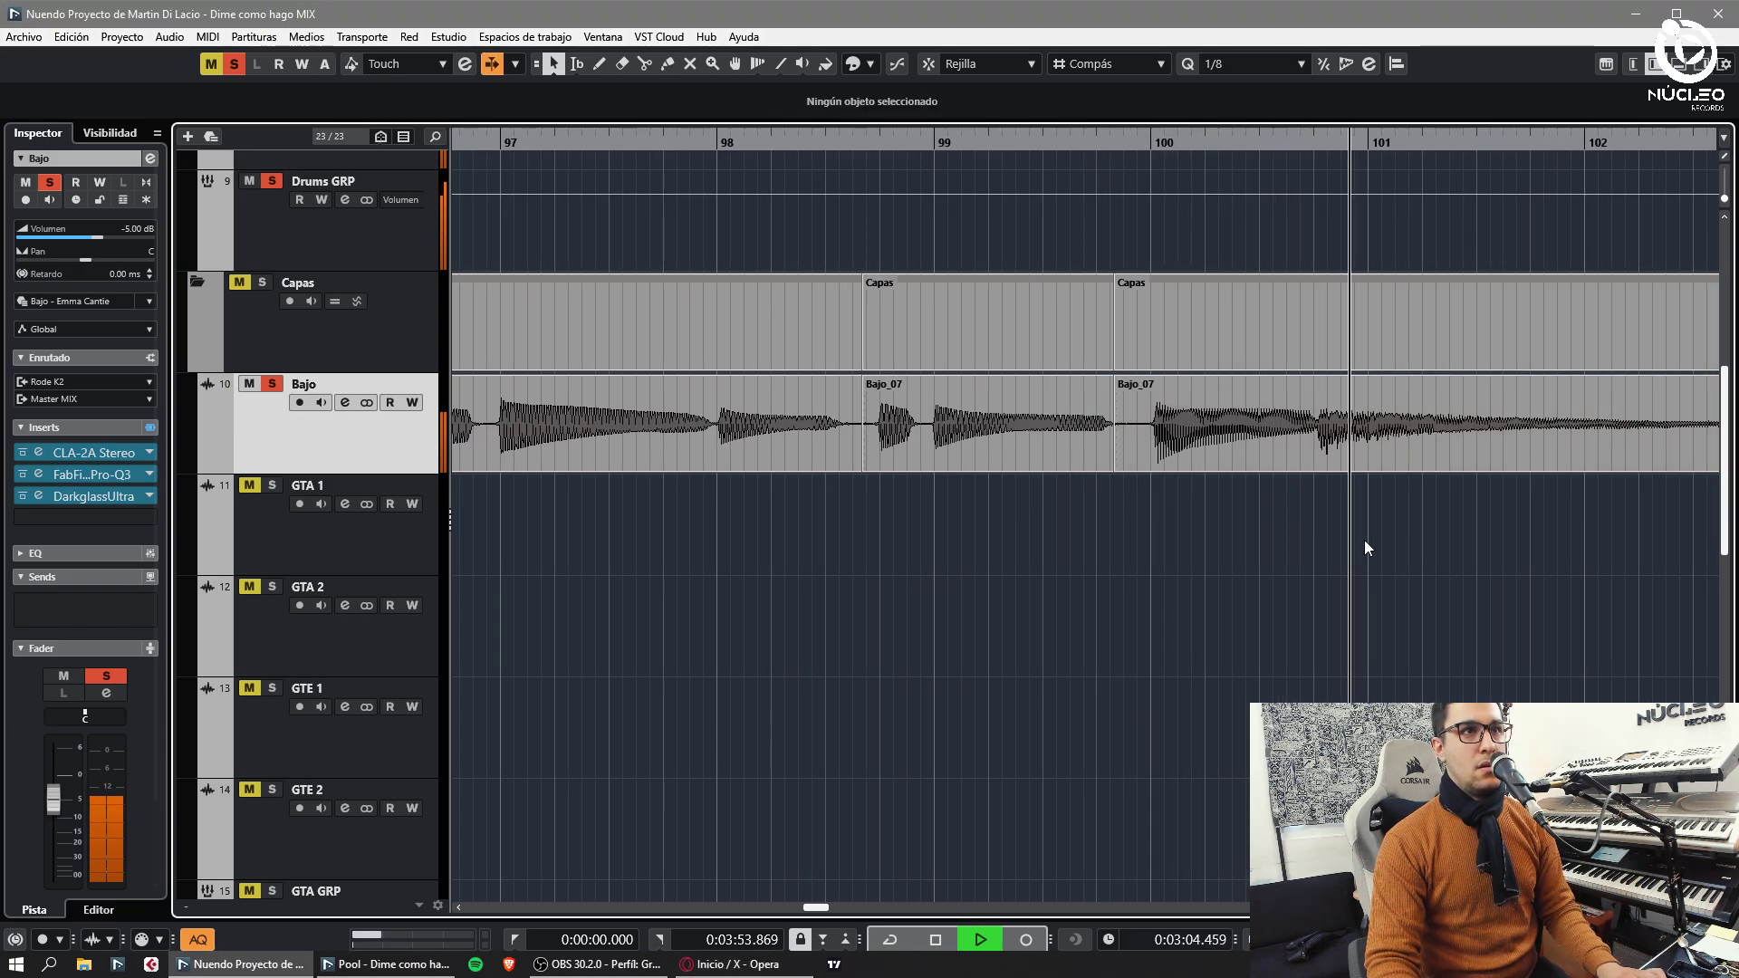
pyautogui.press('g')
pyautogui.doubleClick(875, 451)
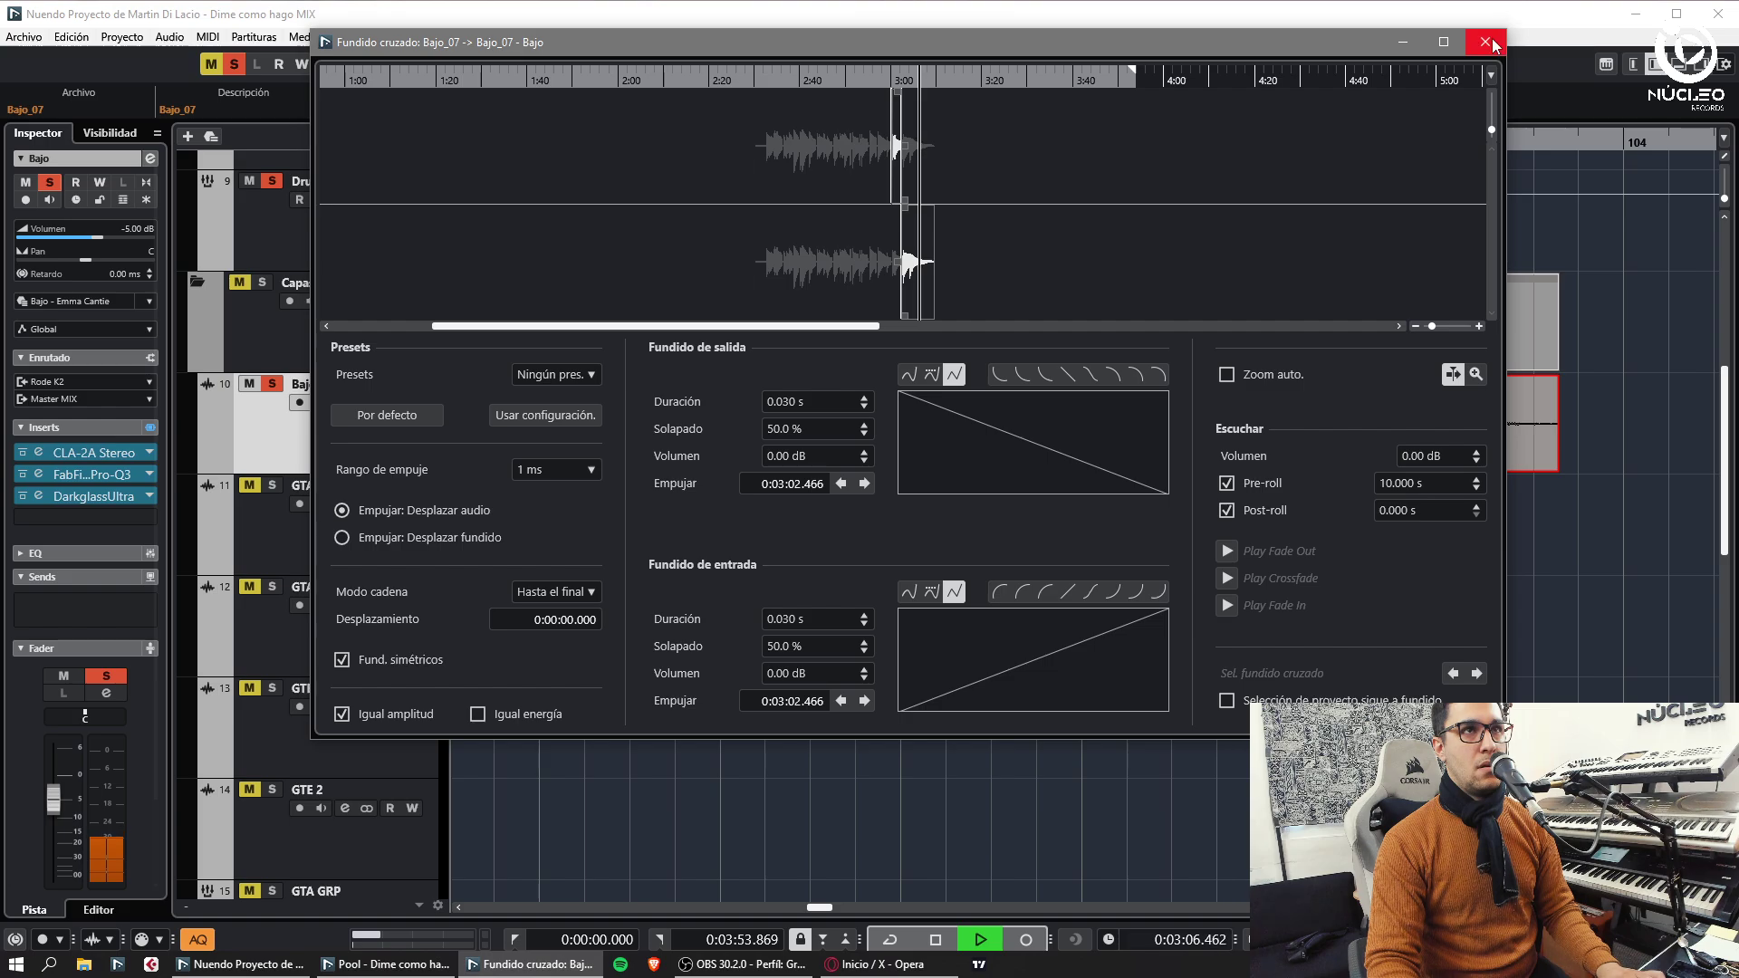
pyautogui.press('Escape')
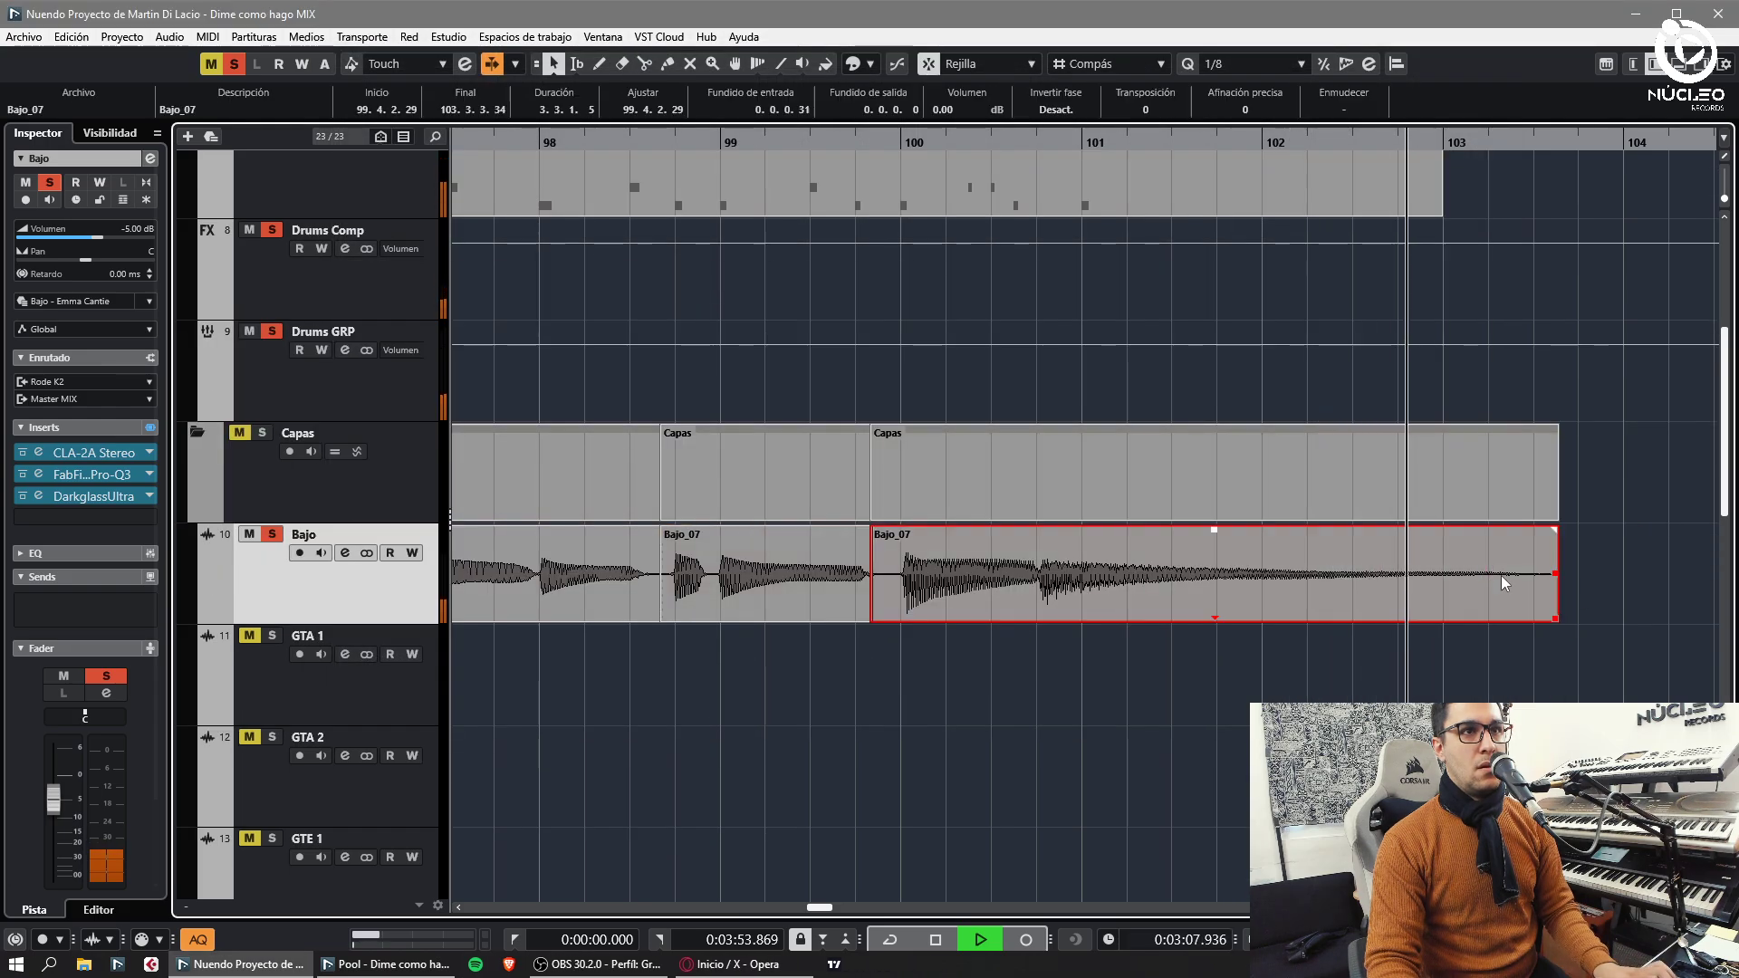
# - Trim the end of the last Bajo section back to bar 103
pyautogui.moveTo(1555, 573); pyautogui.dragTo(1073, 532)
pyautogui.click(1446, 532)
pyautogui.press('g')
pyautogui.press('g')
pyautogui.press('g')
pyautogui.press('g')
pyautogui.press('g')
pyautogui.press('g')
pyautogui.press('g')
# - Stop playback, return to the project start, turn off all solos and select the GTA 1 track
pyautogui.click(513, 659)
pyautogui.press('space')
pyautogui.press('.')
pyautogui.press('g')
pyautogui.press('g')
pyautogui.press('g')
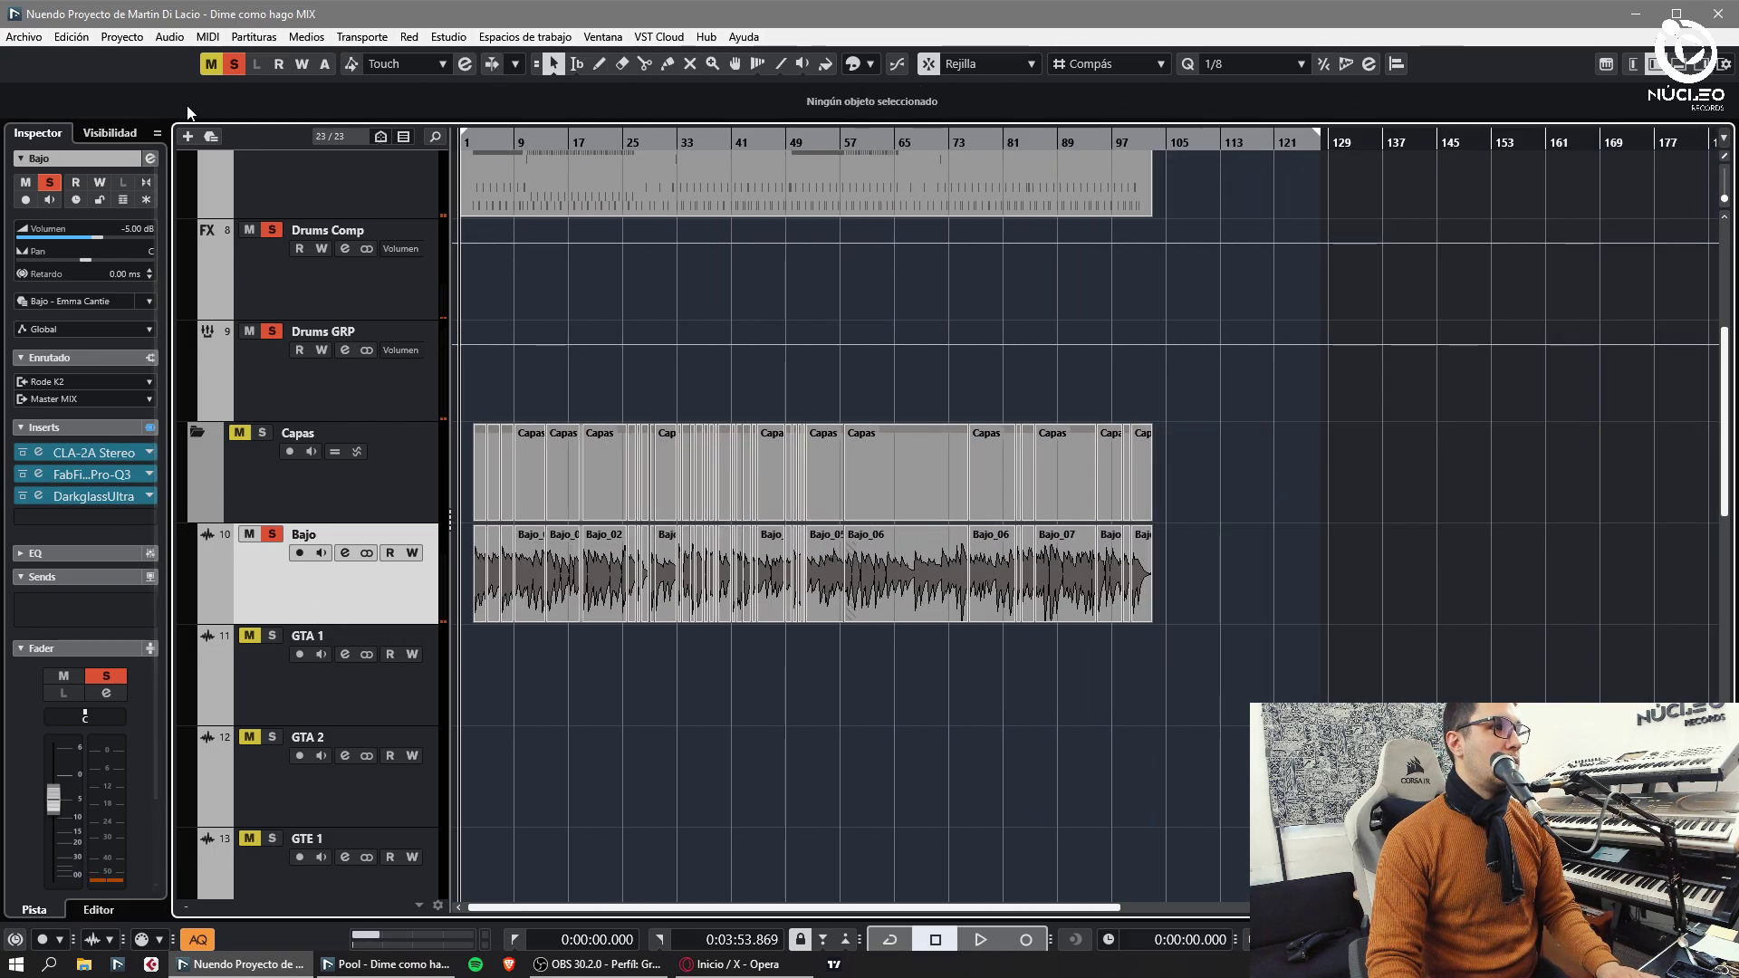
pyautogui.click(233, 64)
pyautogui.click(308, 661)
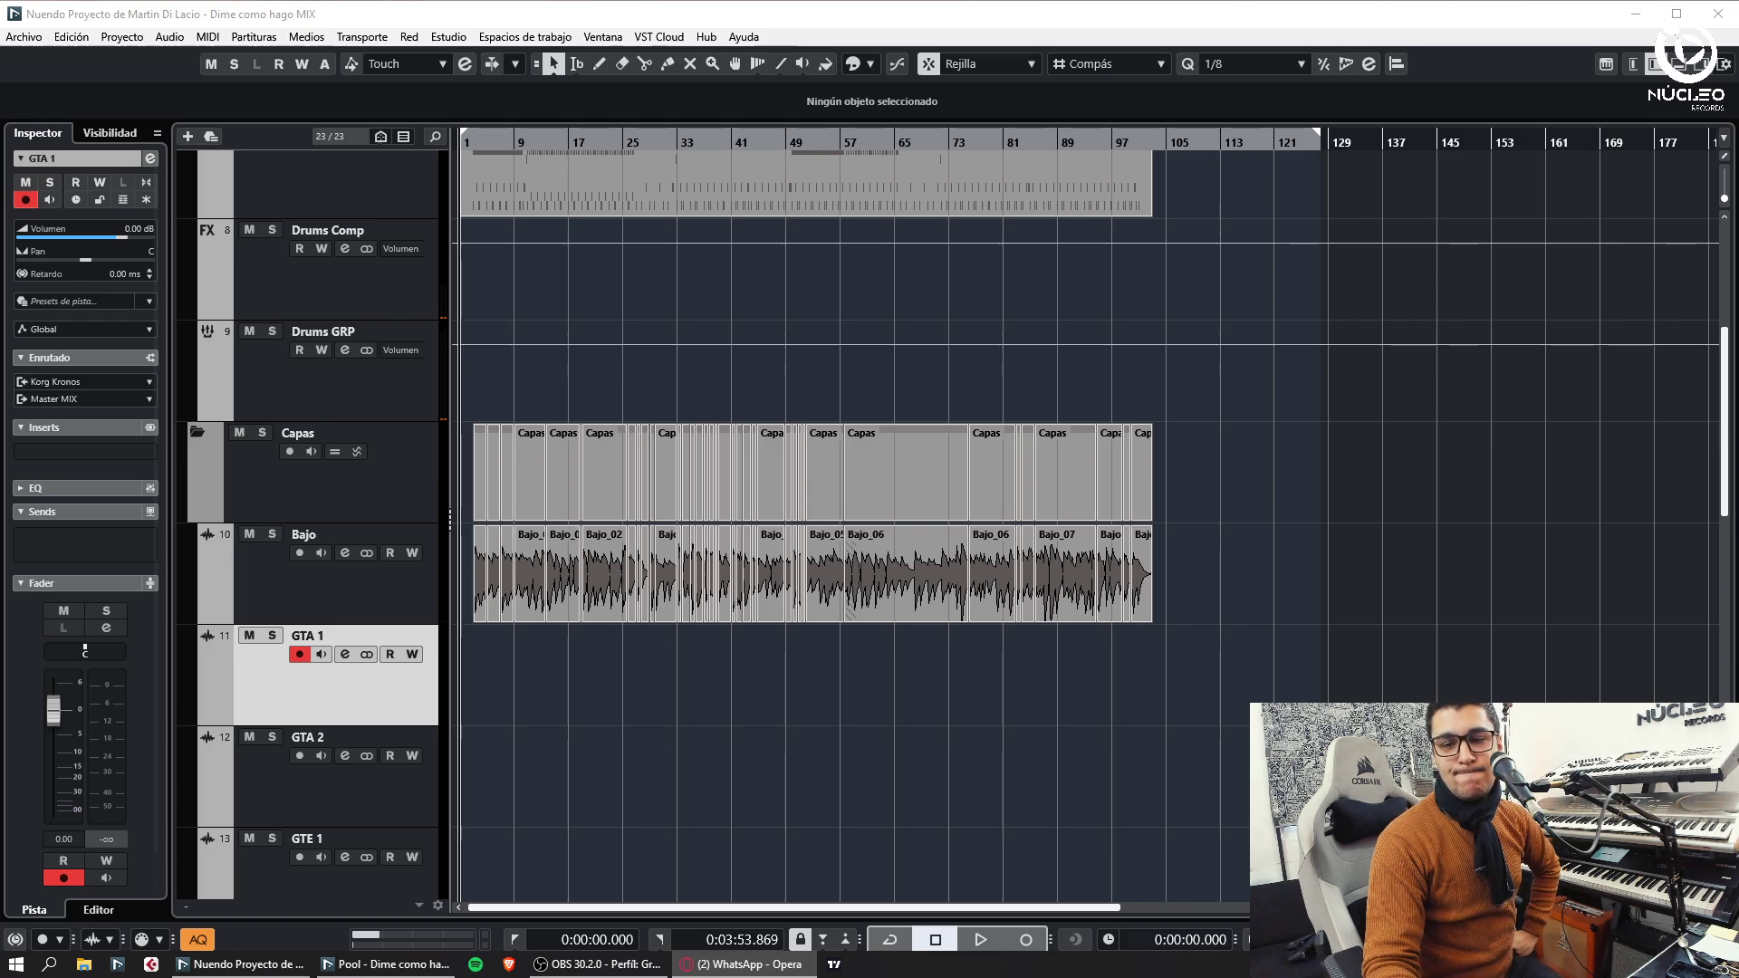
pyautogui.click(988, 654)
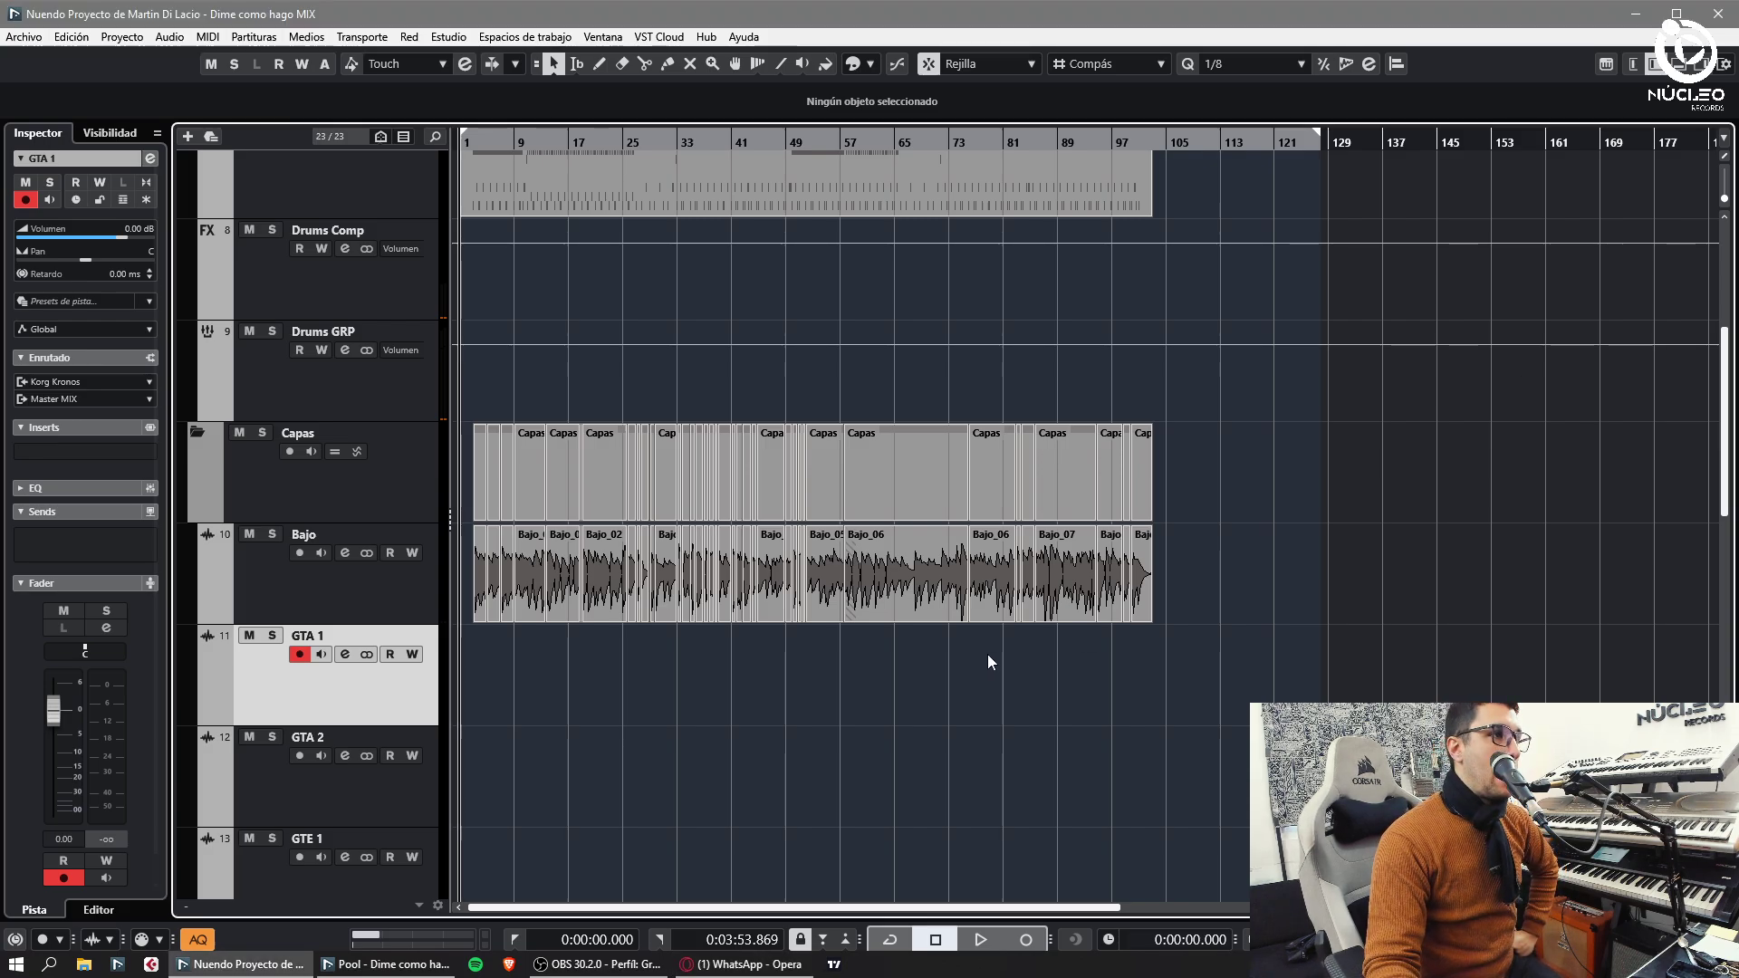
pyautogui.click(24, 37)
pyautogui.click(67, 161)
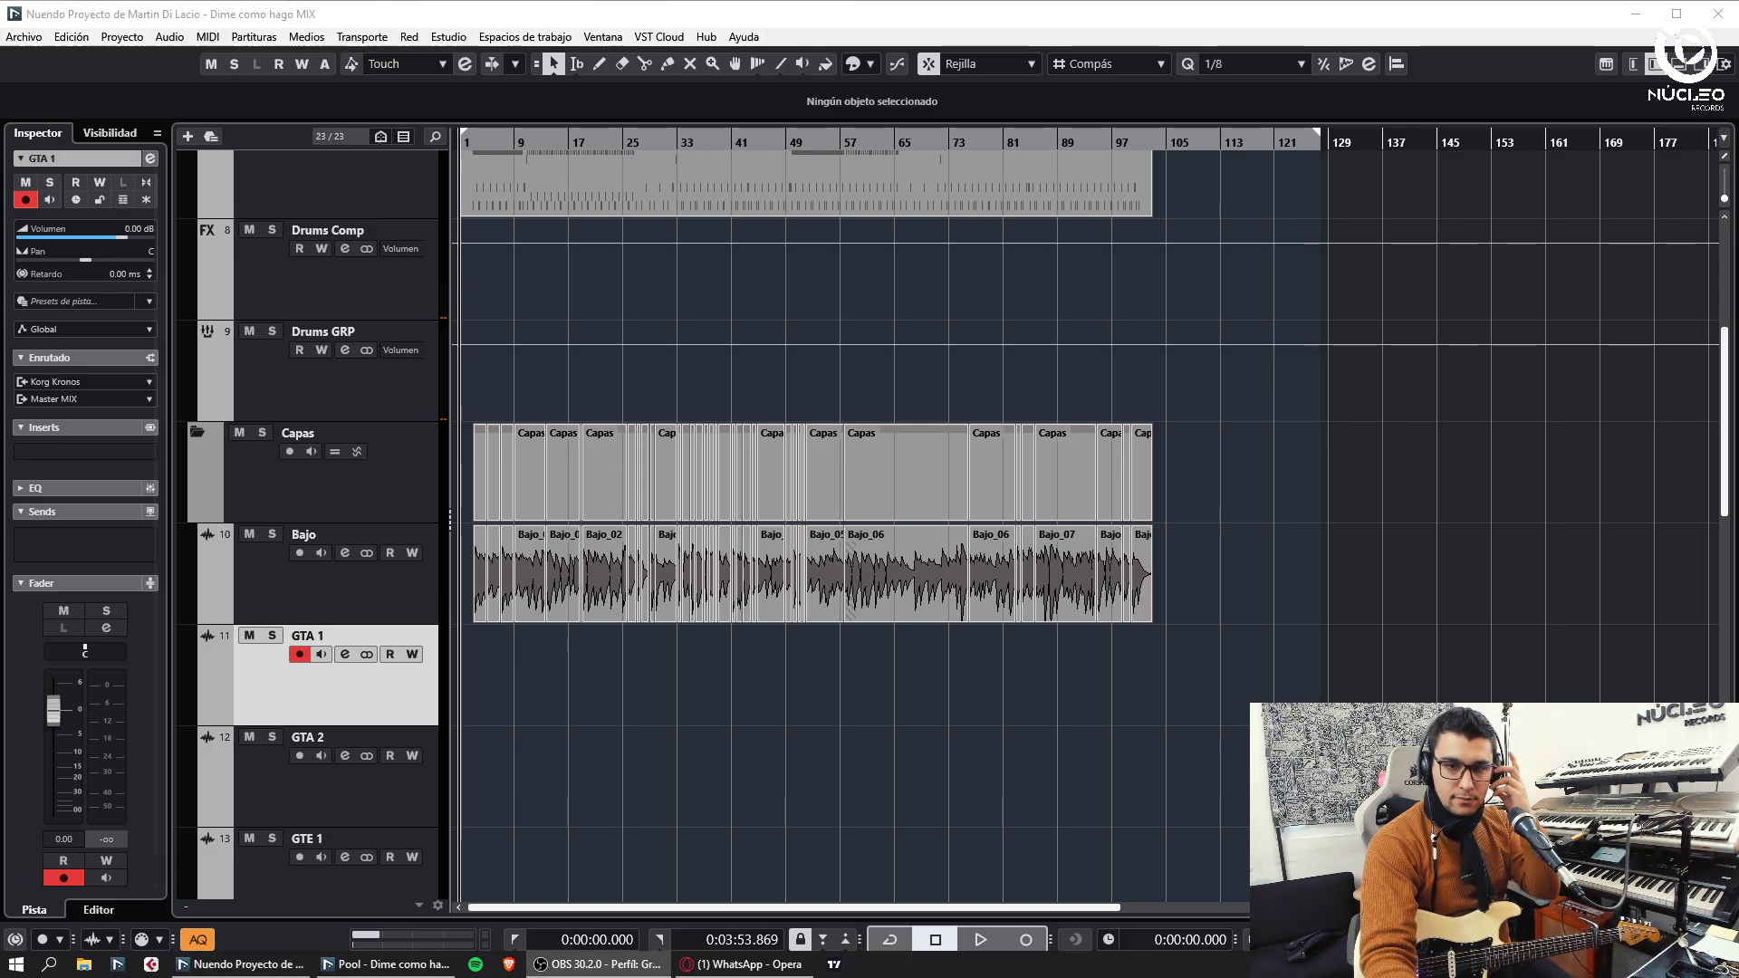
# - Disarm the GTA 1 track and record-arm the GTE 1 track instead
pyautogui.press('space')
pyautogui.click(298, 654)
pyautogui.scroll(-3, 308, 707)
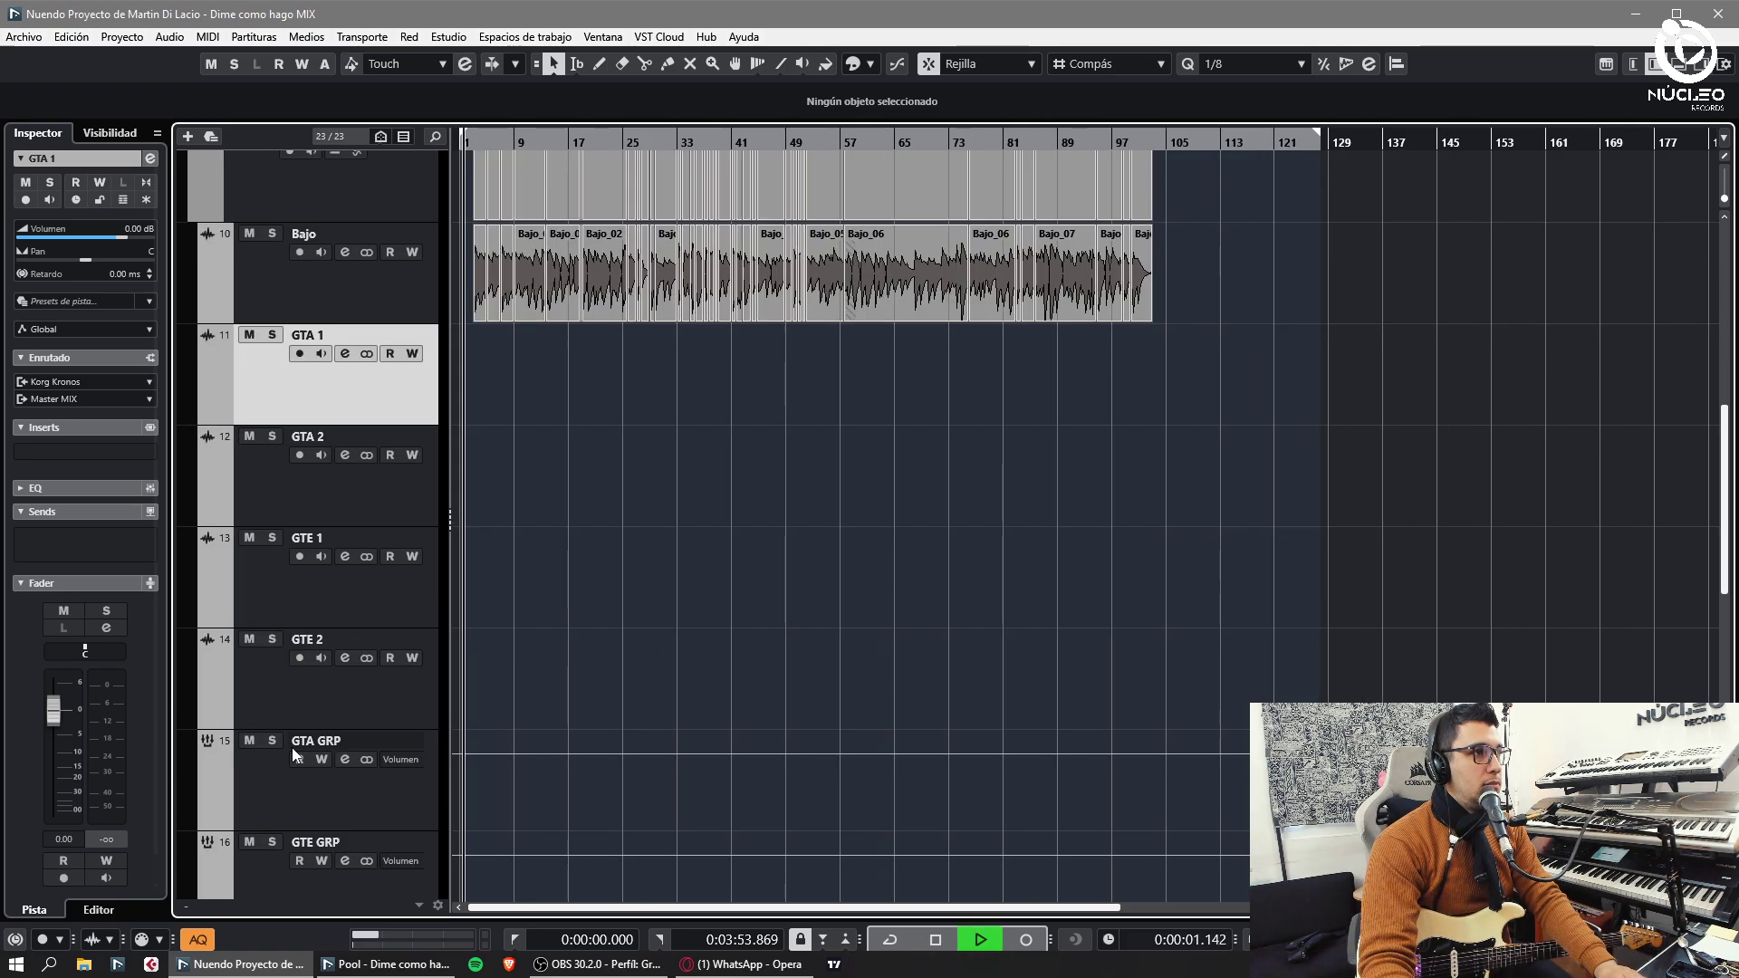
pyautogui.click(299, 556)
pyautogui.press('h')
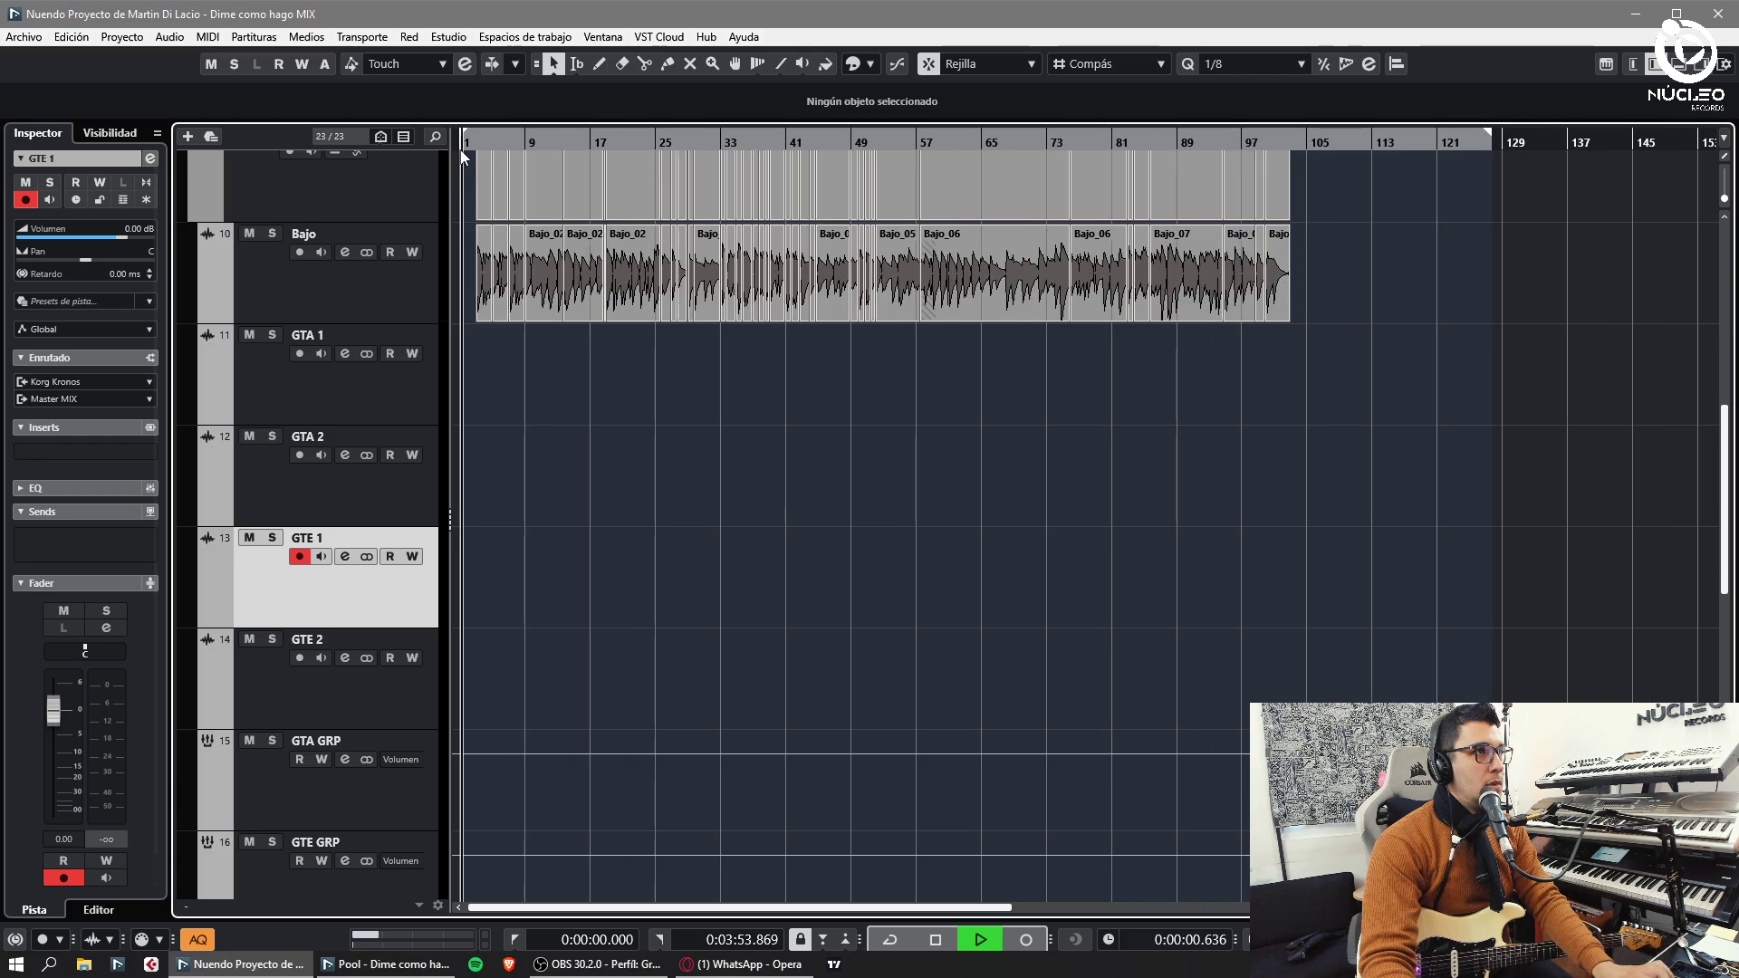
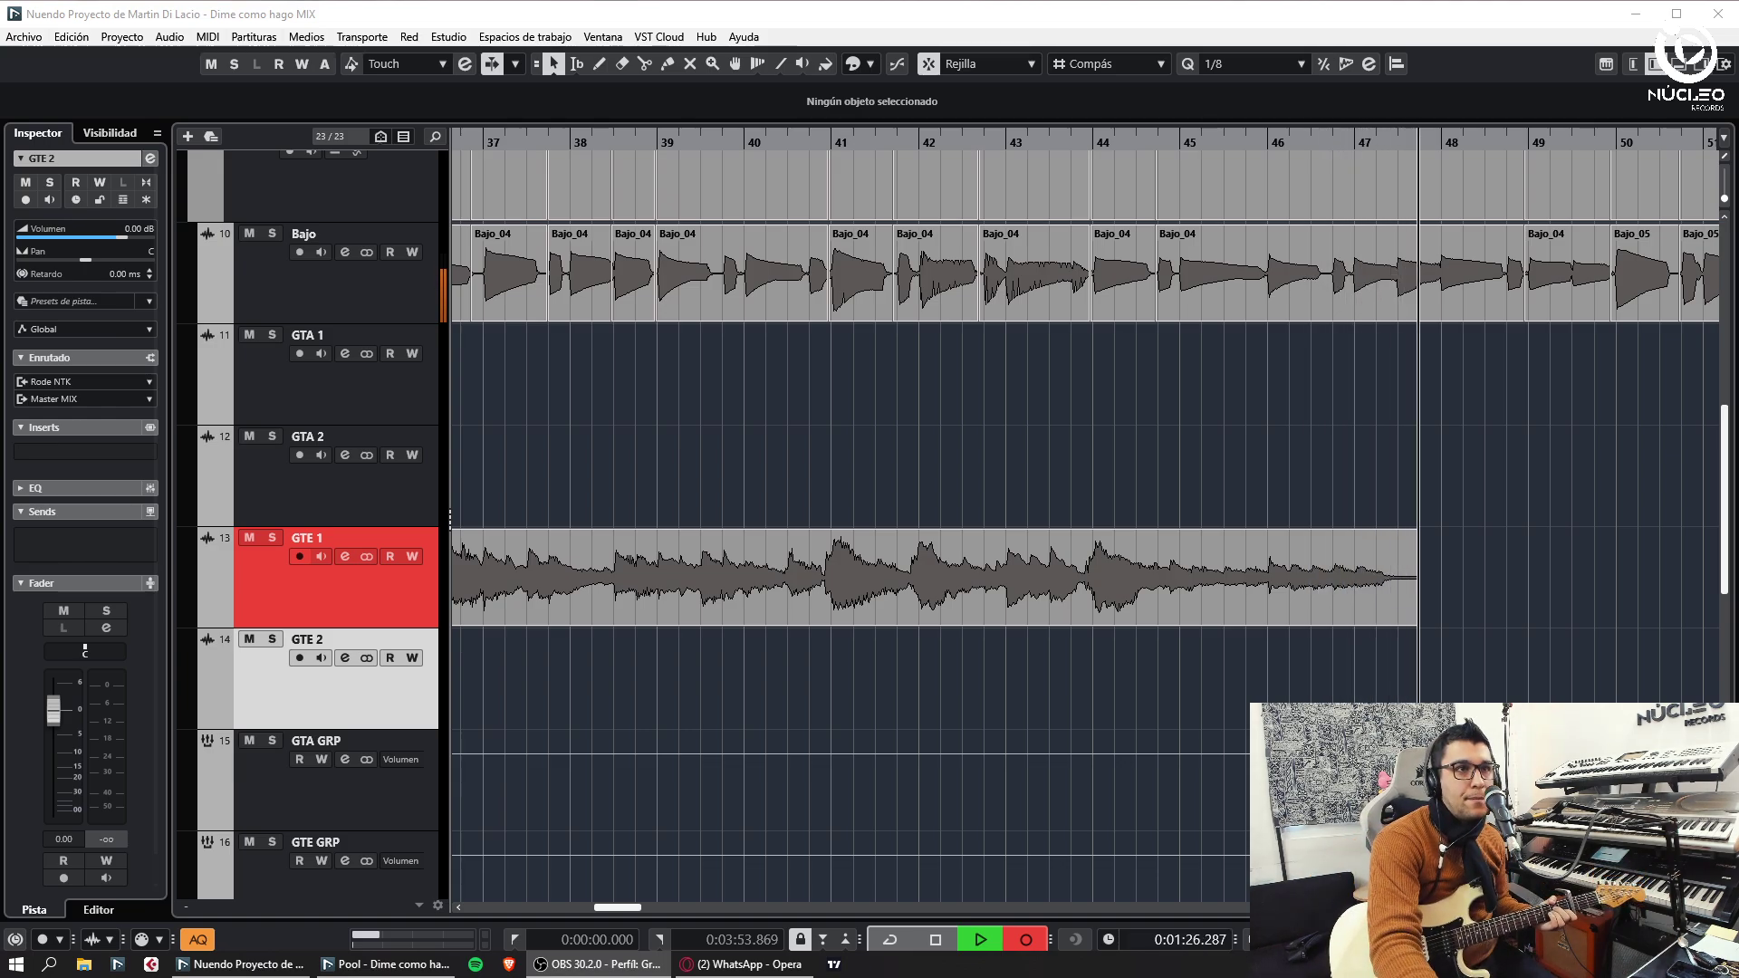
# - Stop the first GTE 1 take and punch in a new take from about bar 46
pyautogui.press('space')
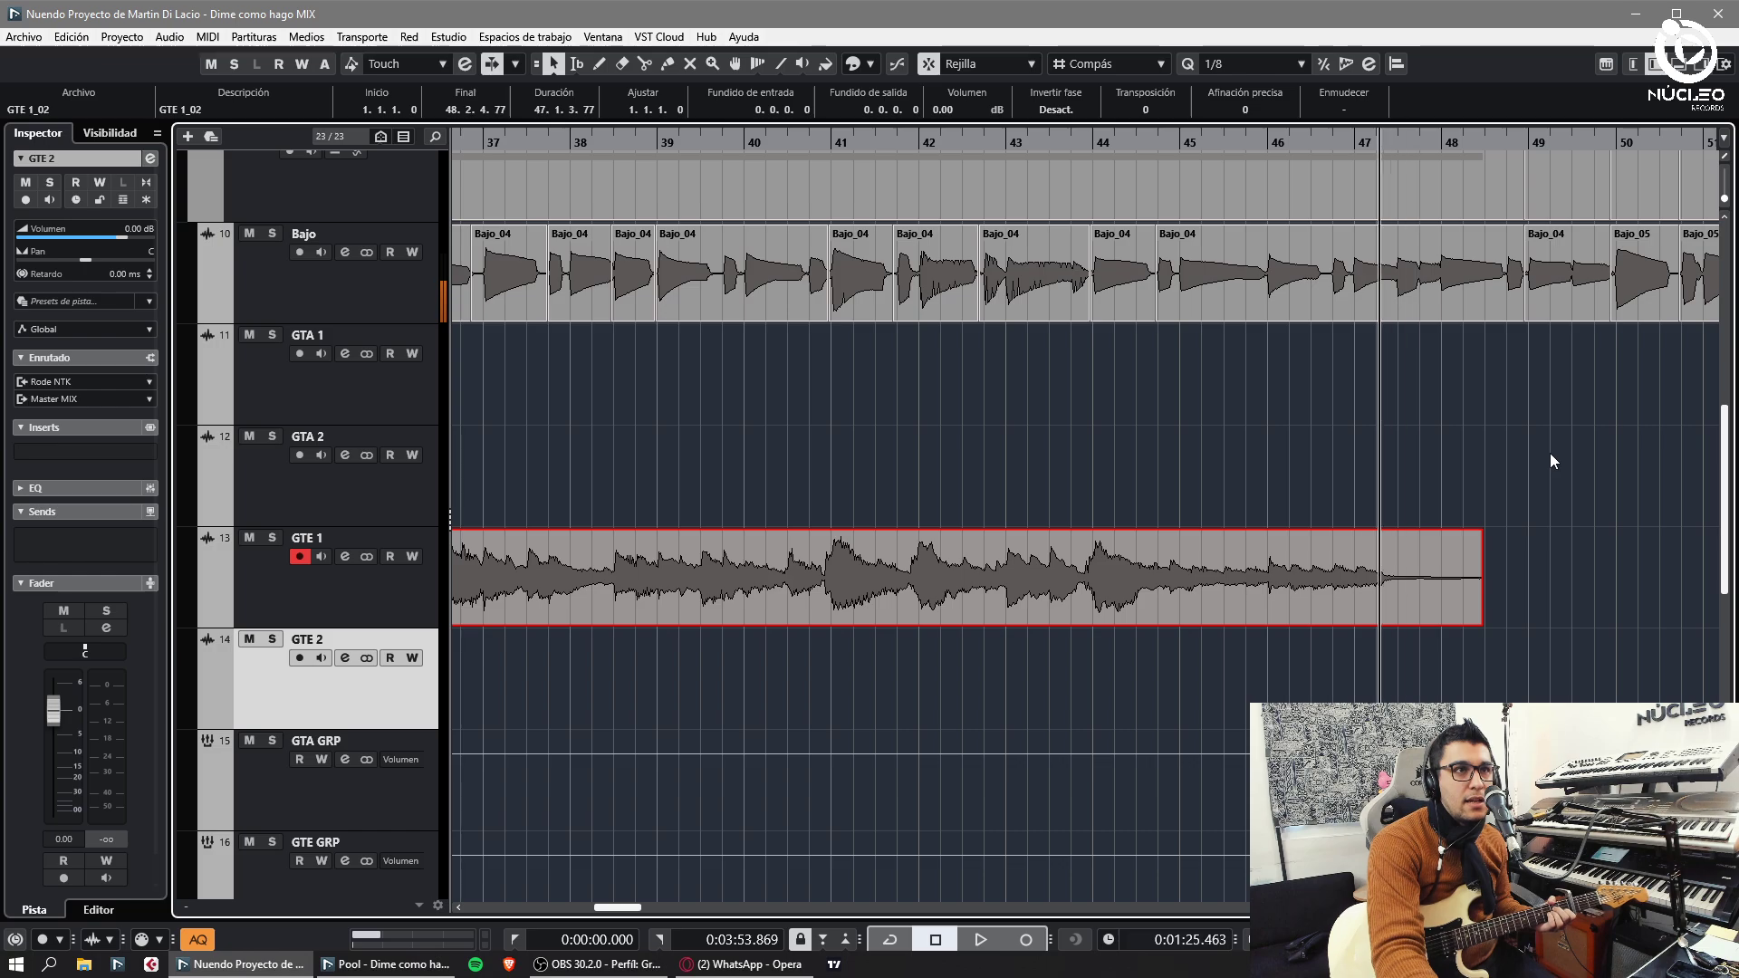
pyautogui.press('KP_Subtract')
pyautogui.press('KP_Multiply')
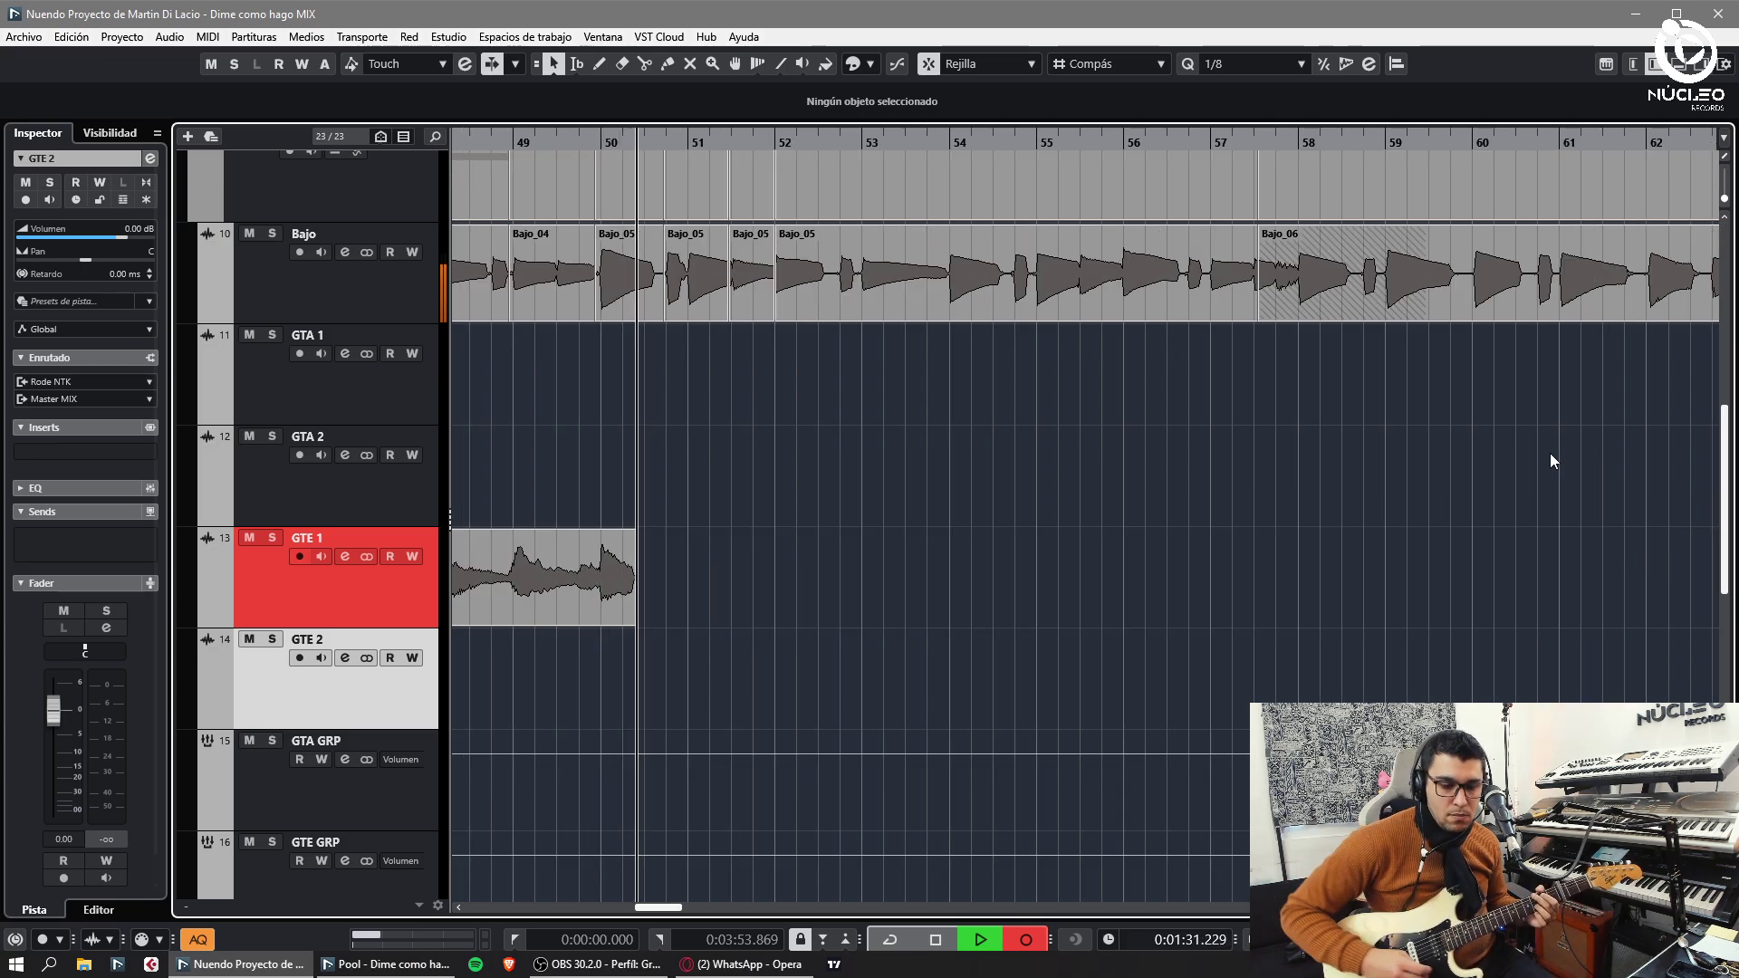
# - Stop the short GTE 1 take and record the next section from about bar 50
pyautogui.press('space')
pyautogui.press('KP_Subtract')
pyautogui.press('KP_Subtract')
pyautogui.press('KP_Multiply')
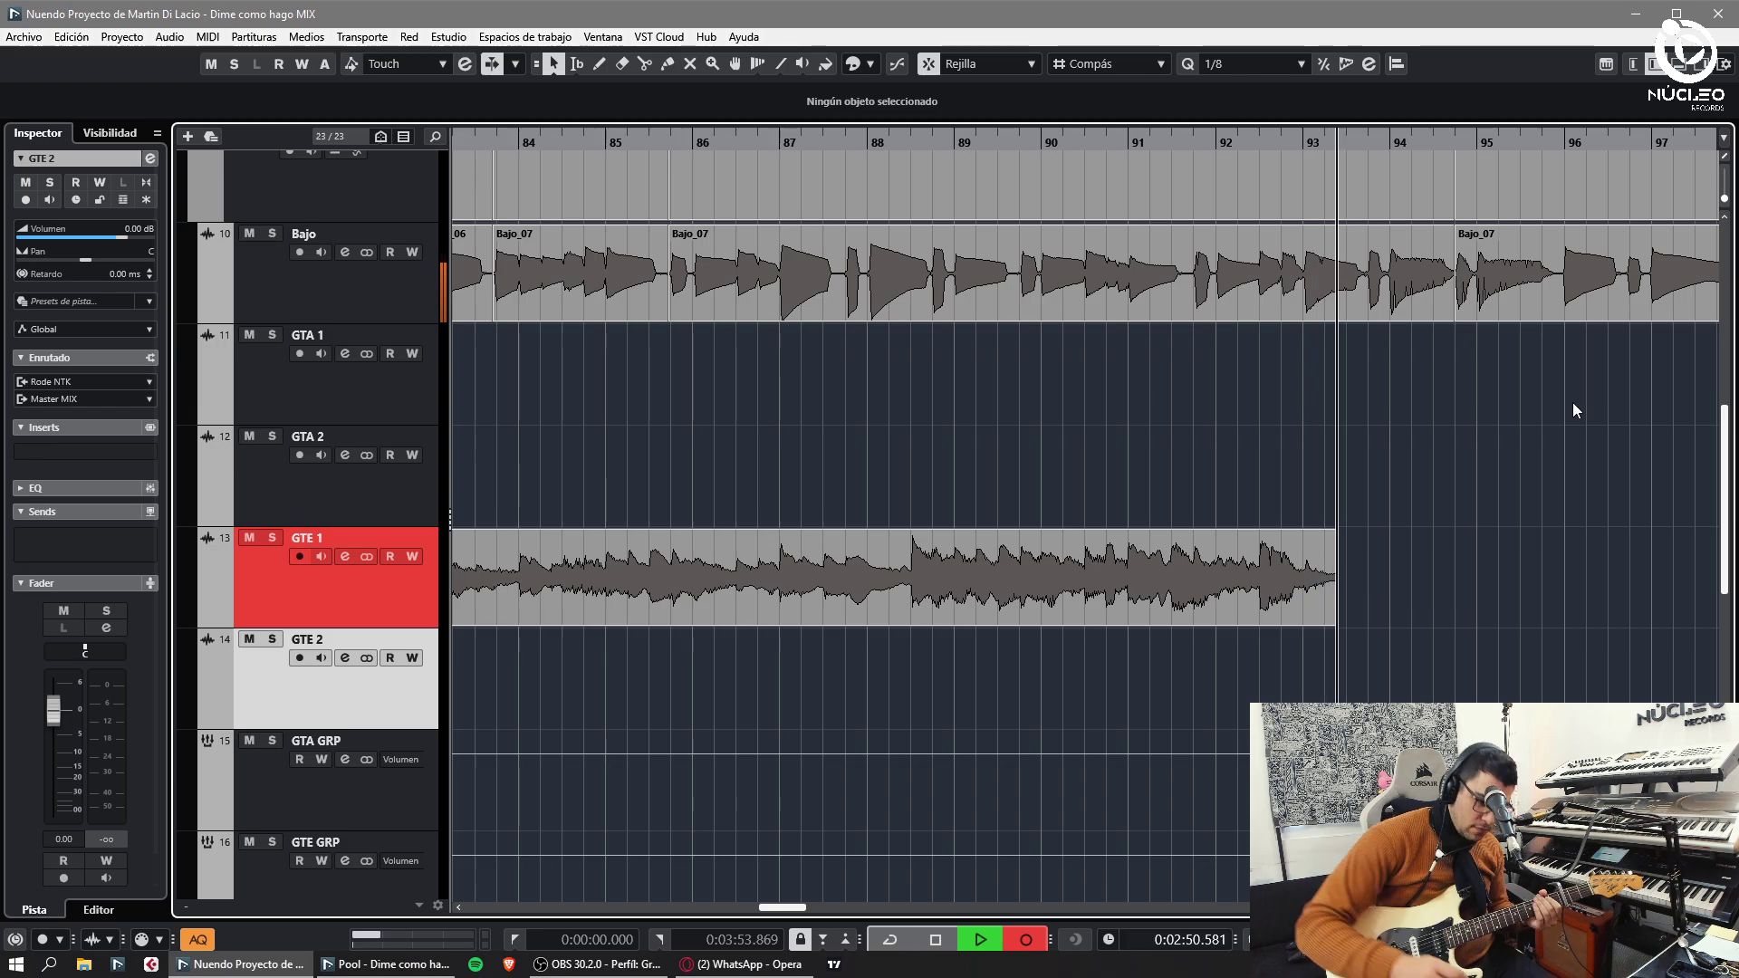
# - Stop the GTE 1 take after bar 93 and record a further take from about bar 93 to past bar 103
pyautogui.press('space')
pyautogui.press('KP_Subtract')
pyautogui.press('KP_Multiply')
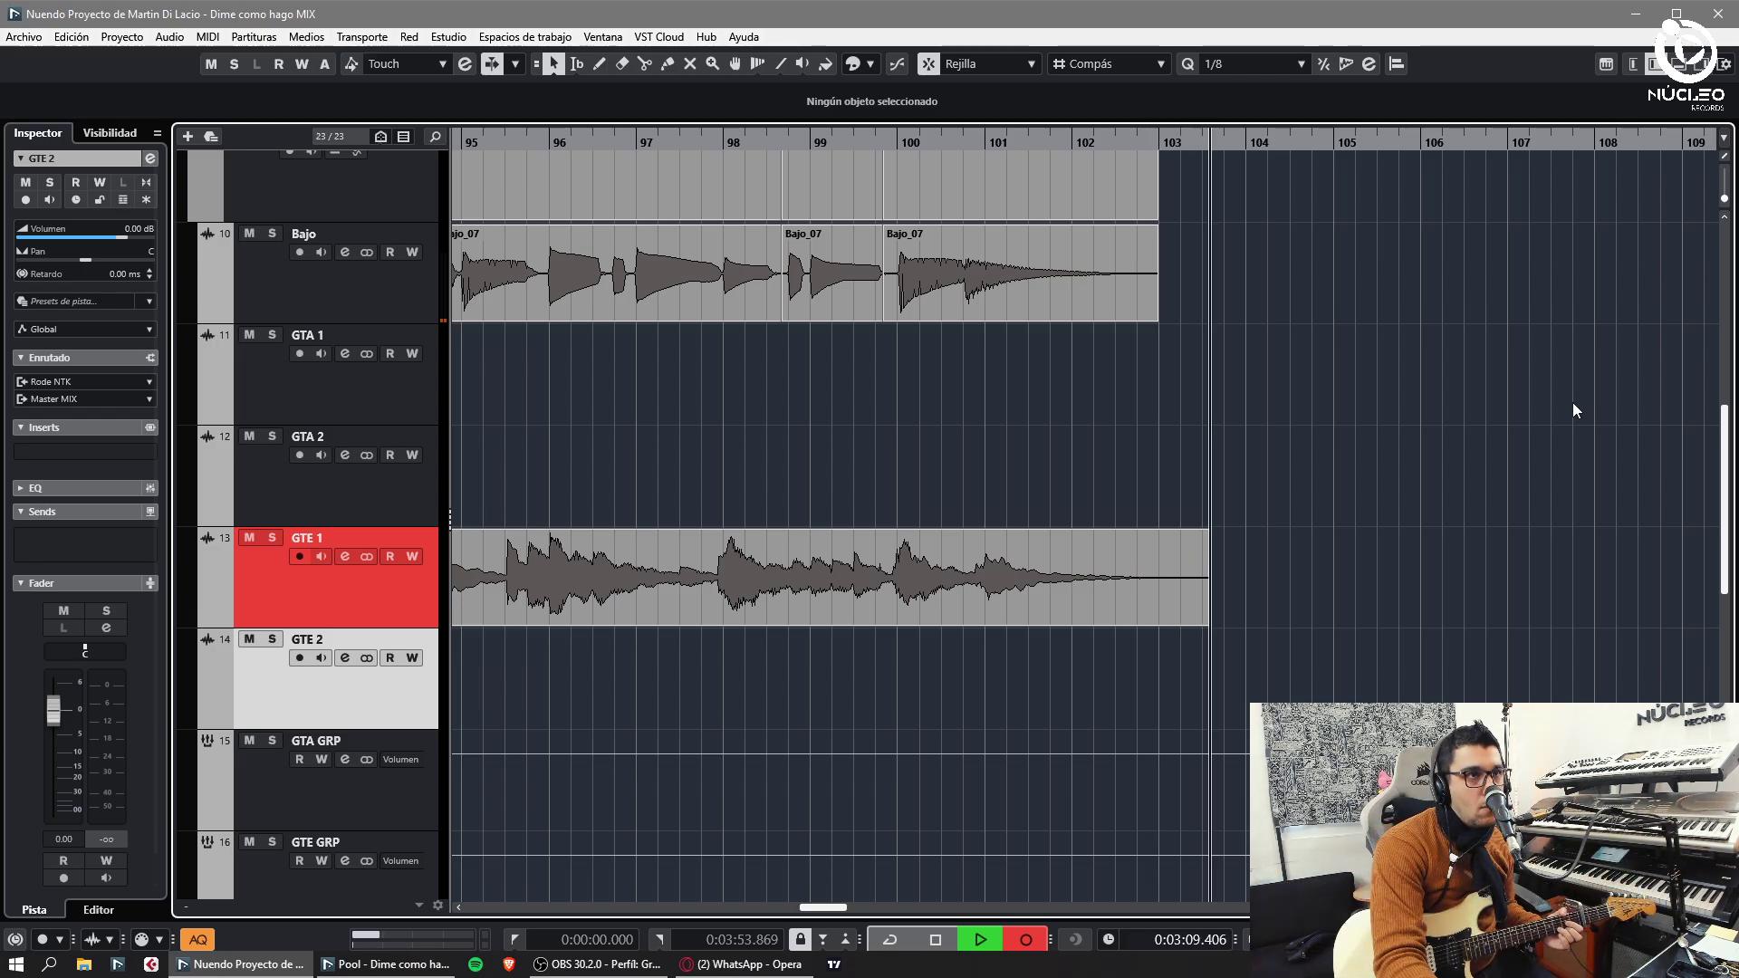
pyautogui.press('KP_Multiply')
# - Record a GTE 1 take from just after bar 102 while following the Refe track's waveform
pyautogui.press('KP_Multiply')
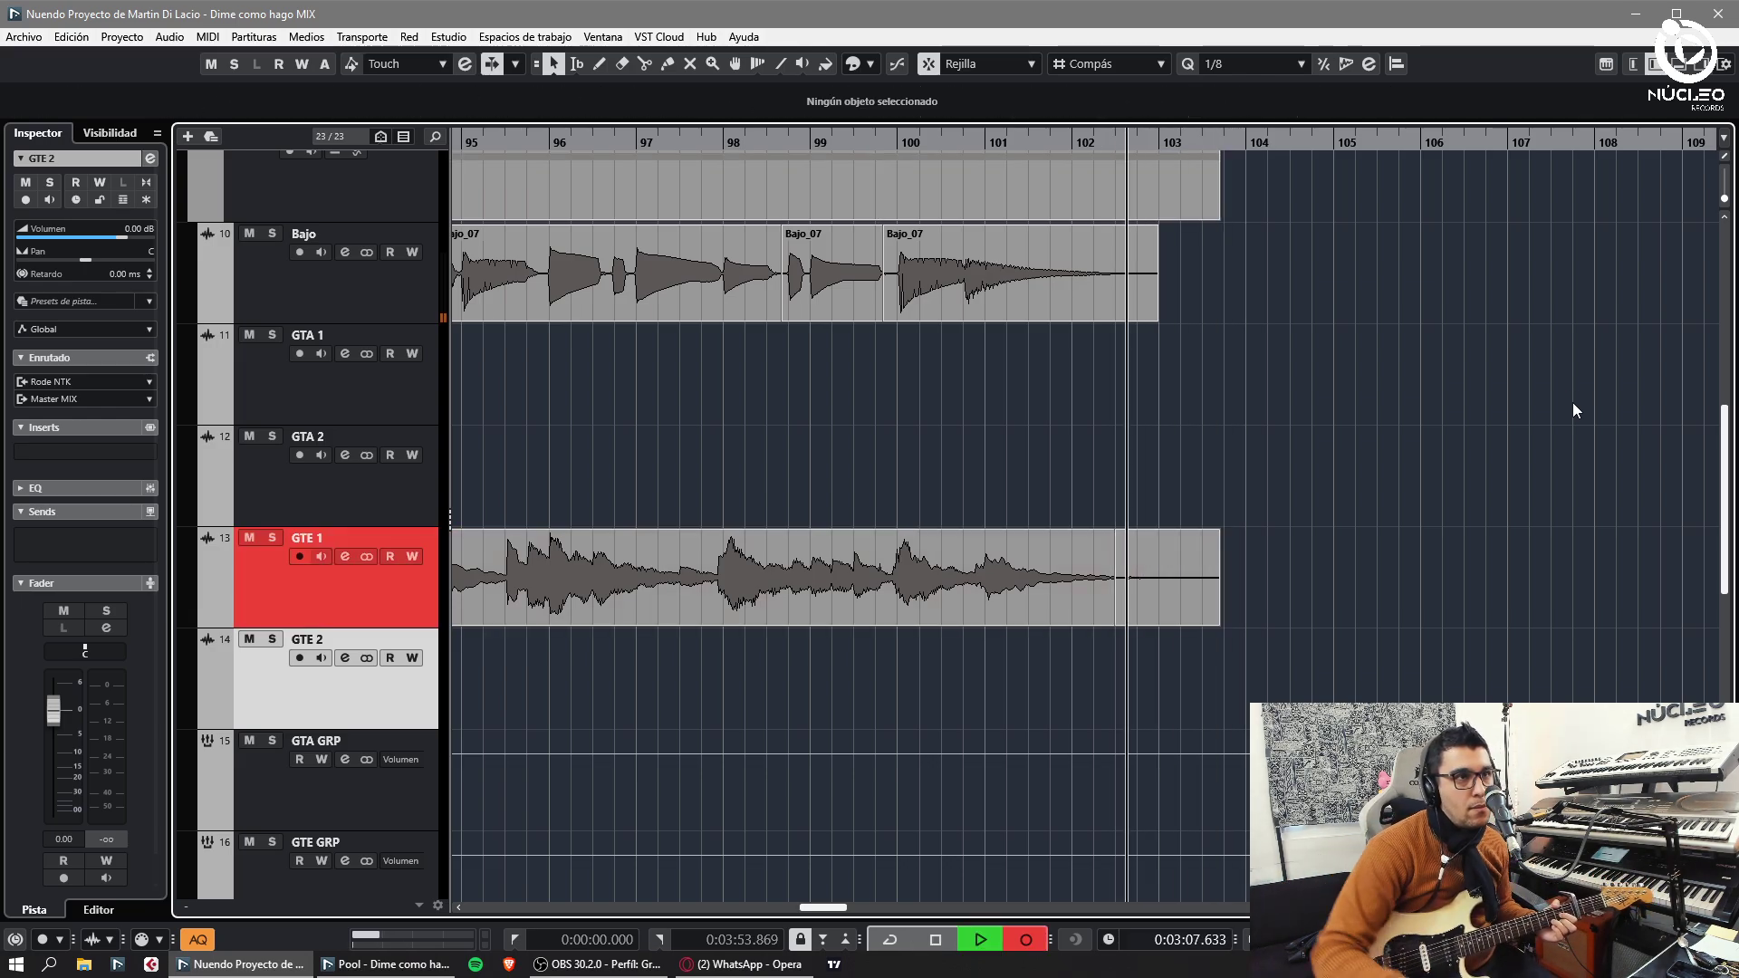
pyautogui.scroll(-5, 1572, 402)
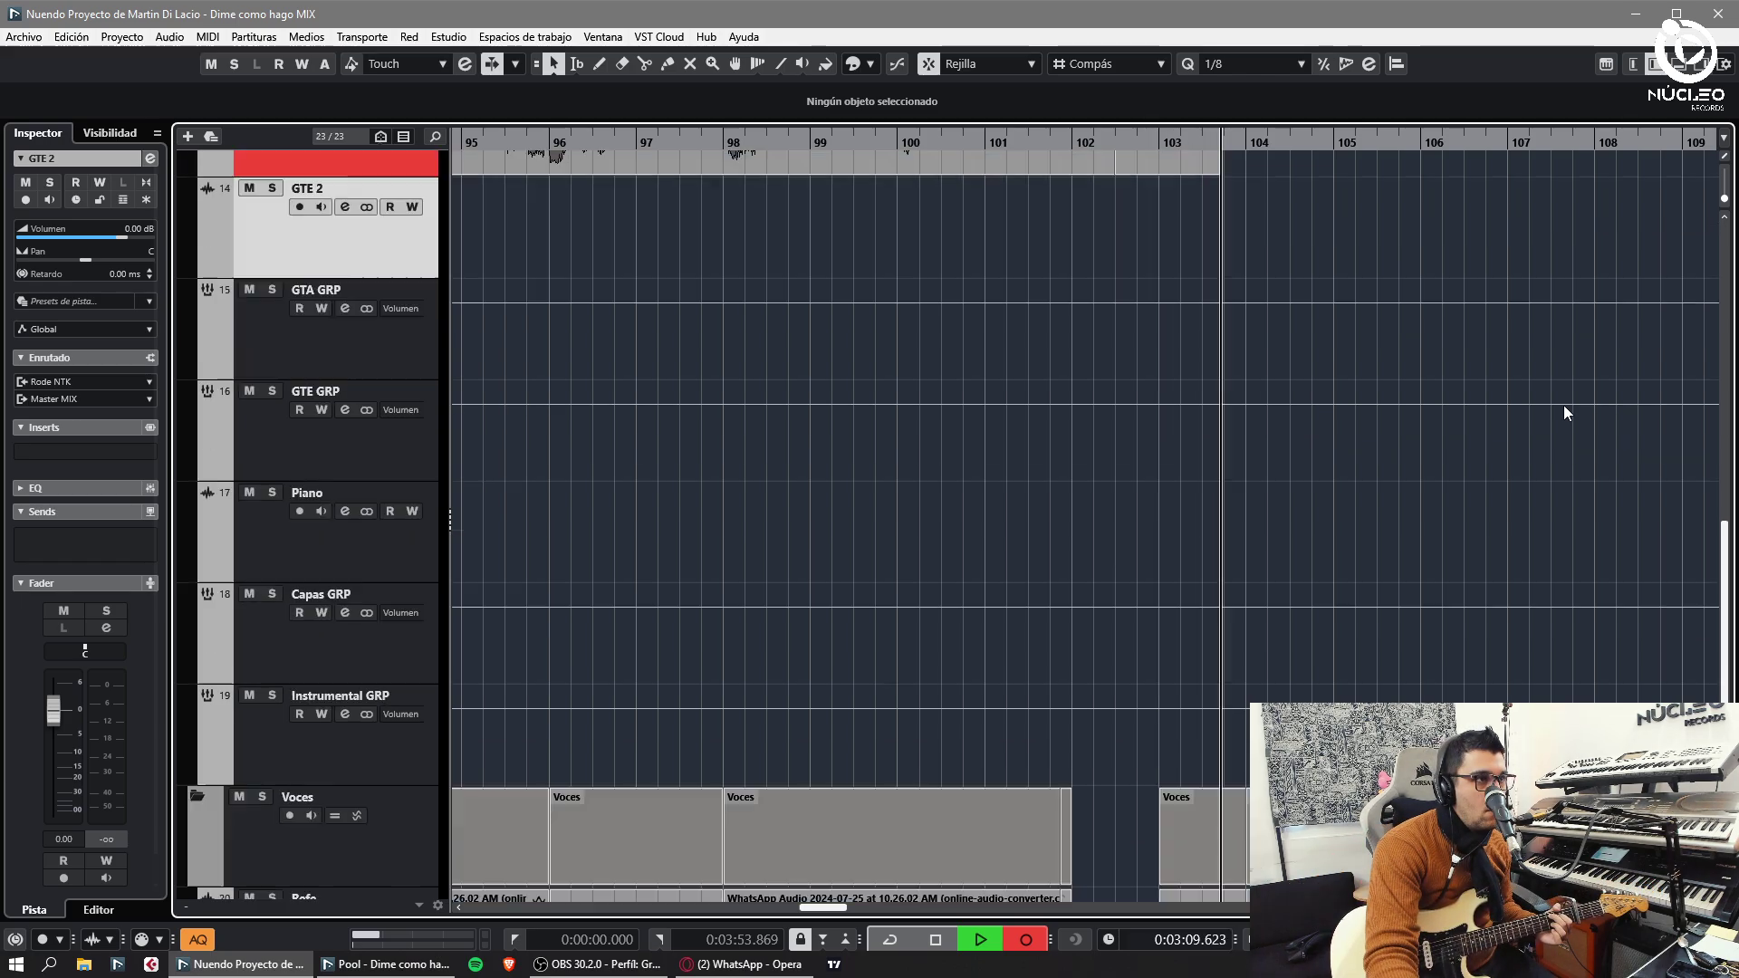
pyautogui.click(327, 827)
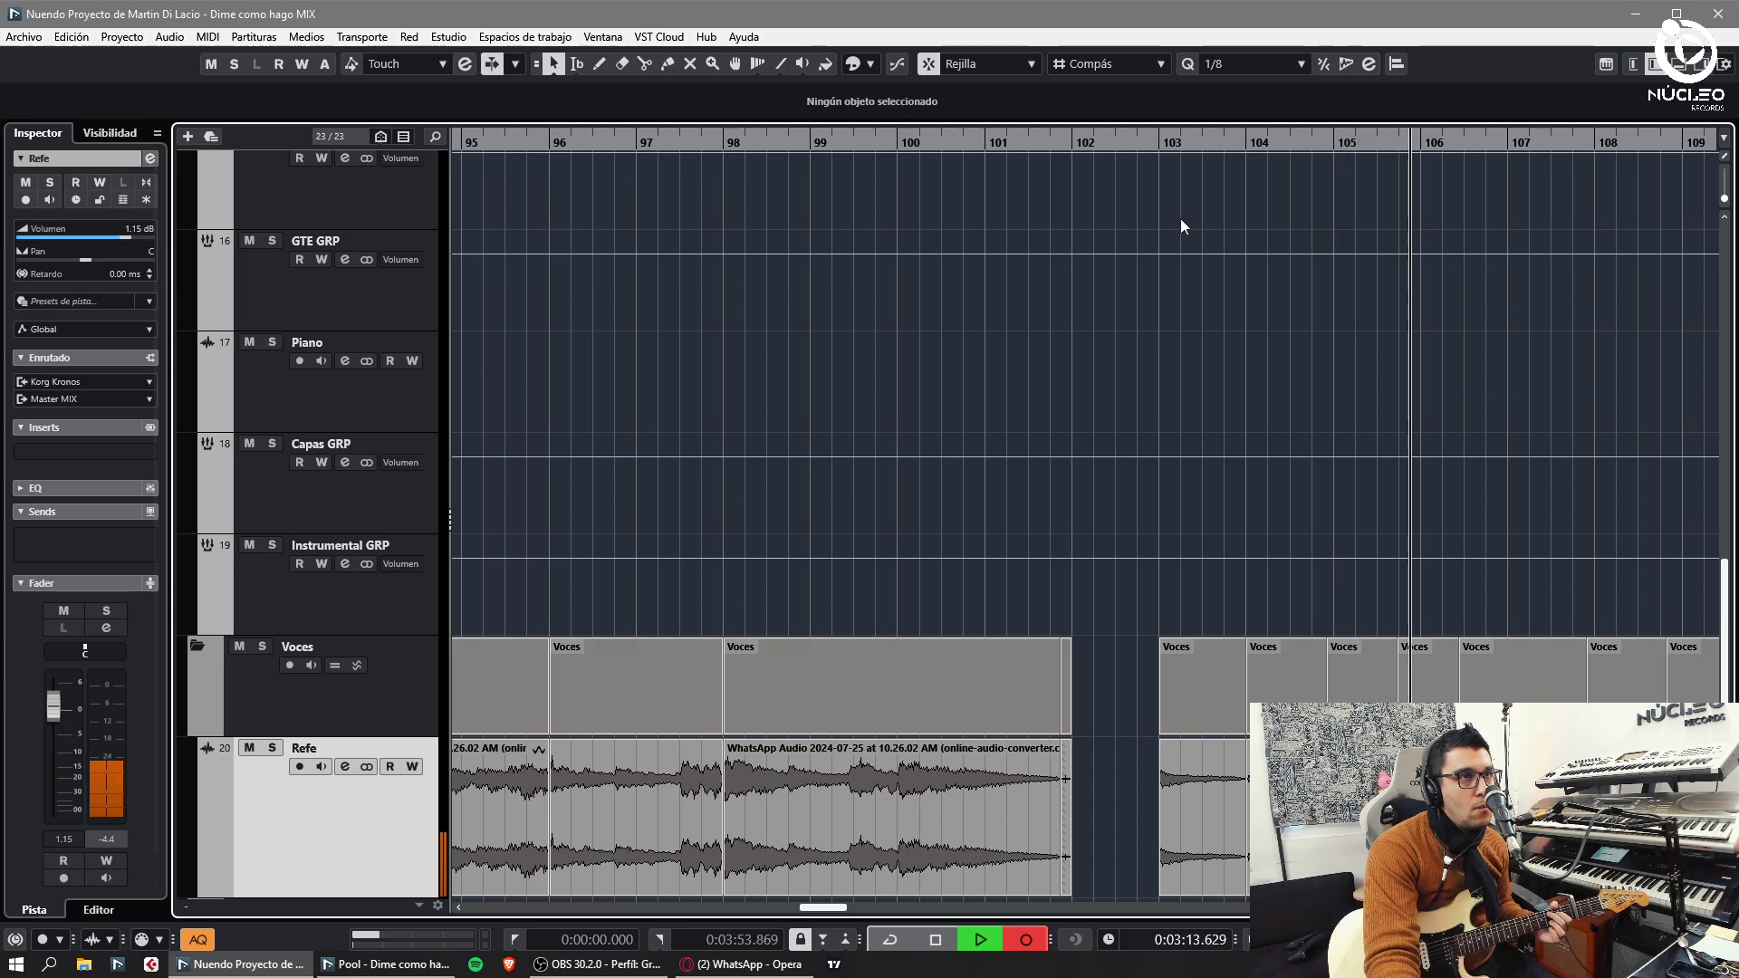
pyautogui.scroll(5, 1187, 236)
pyautogui.scroll(-3, 1163, 222)
pyautogui.press('g')
pyautogui.scroll(-3, 1220, 250)
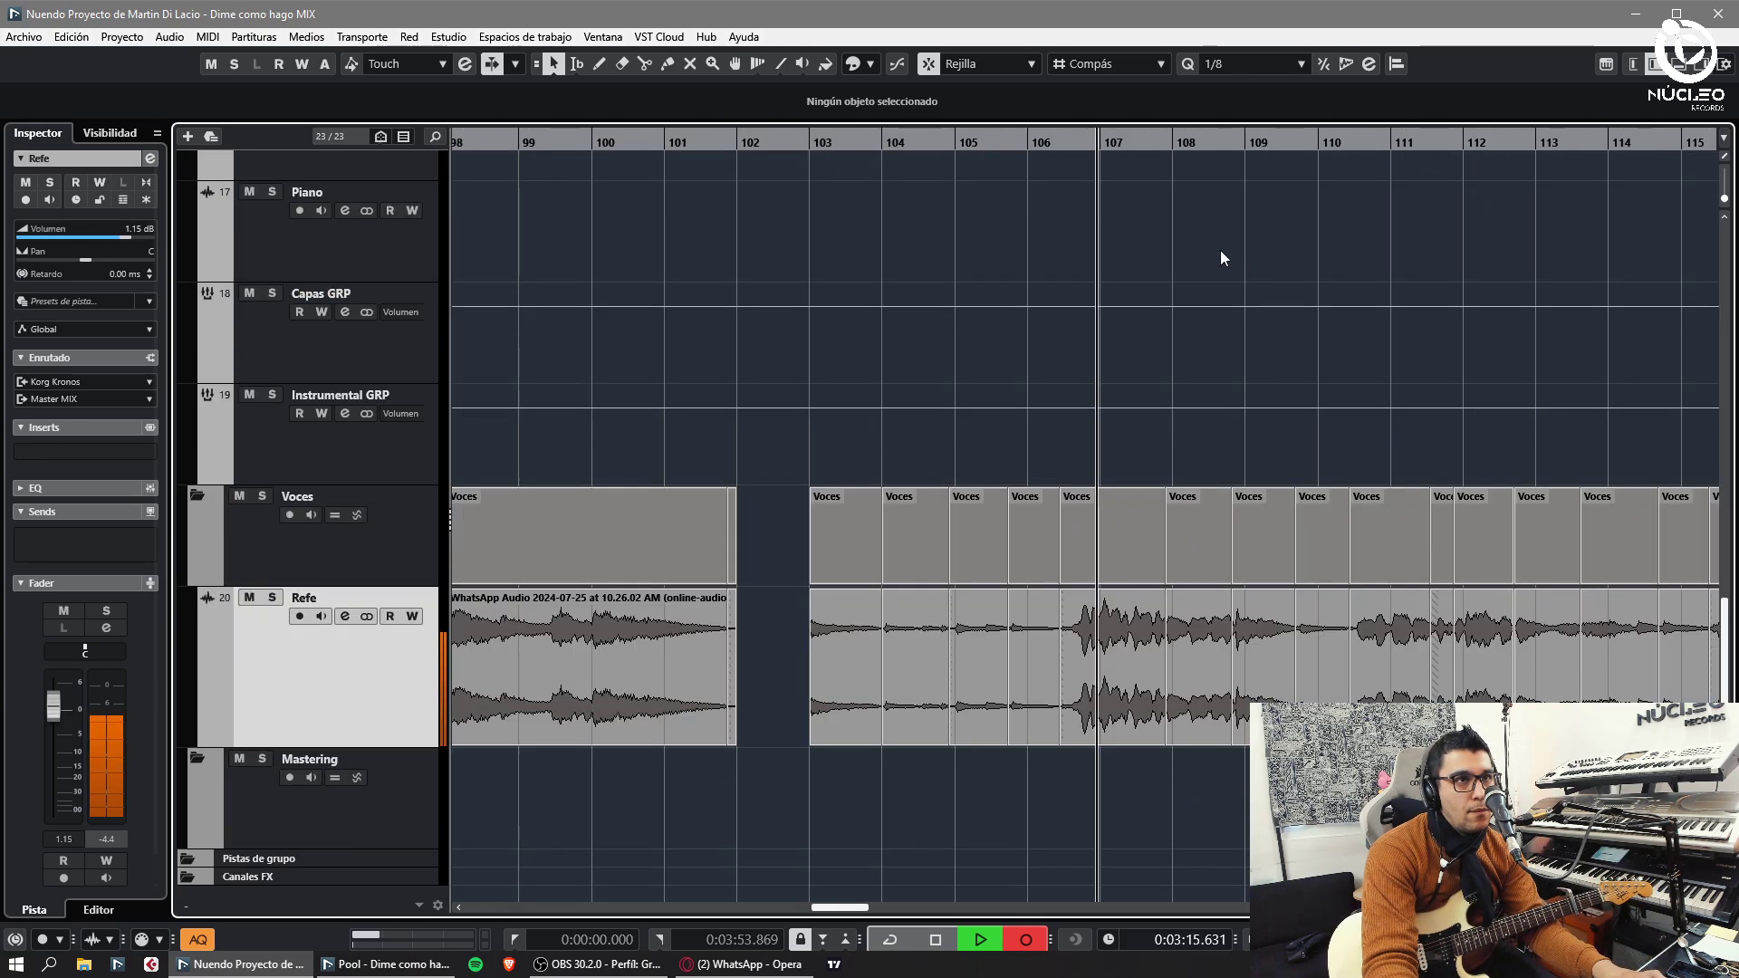
pyautogui.scroll(4, 1220, 250)
pyautogui.press('space')
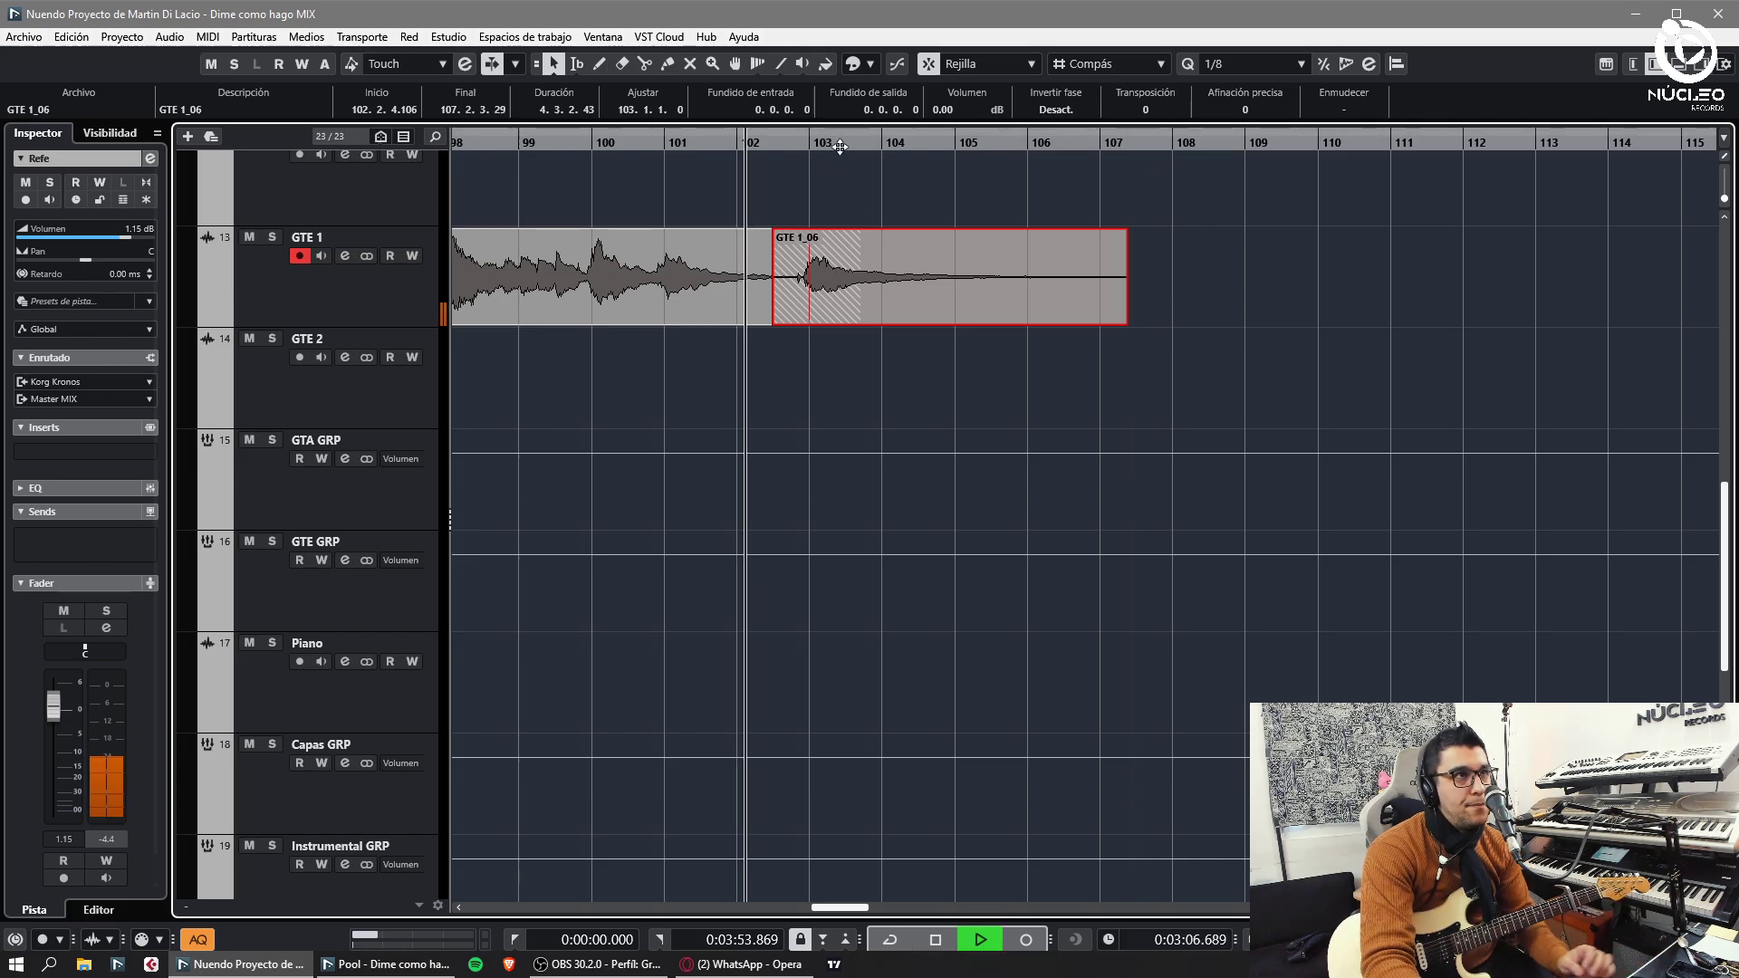
# - Re-record GTE 1 from about bar 102 against the Refe waveform and continue with a further take past bar 122
pyautogui.press('KP_Multiply')
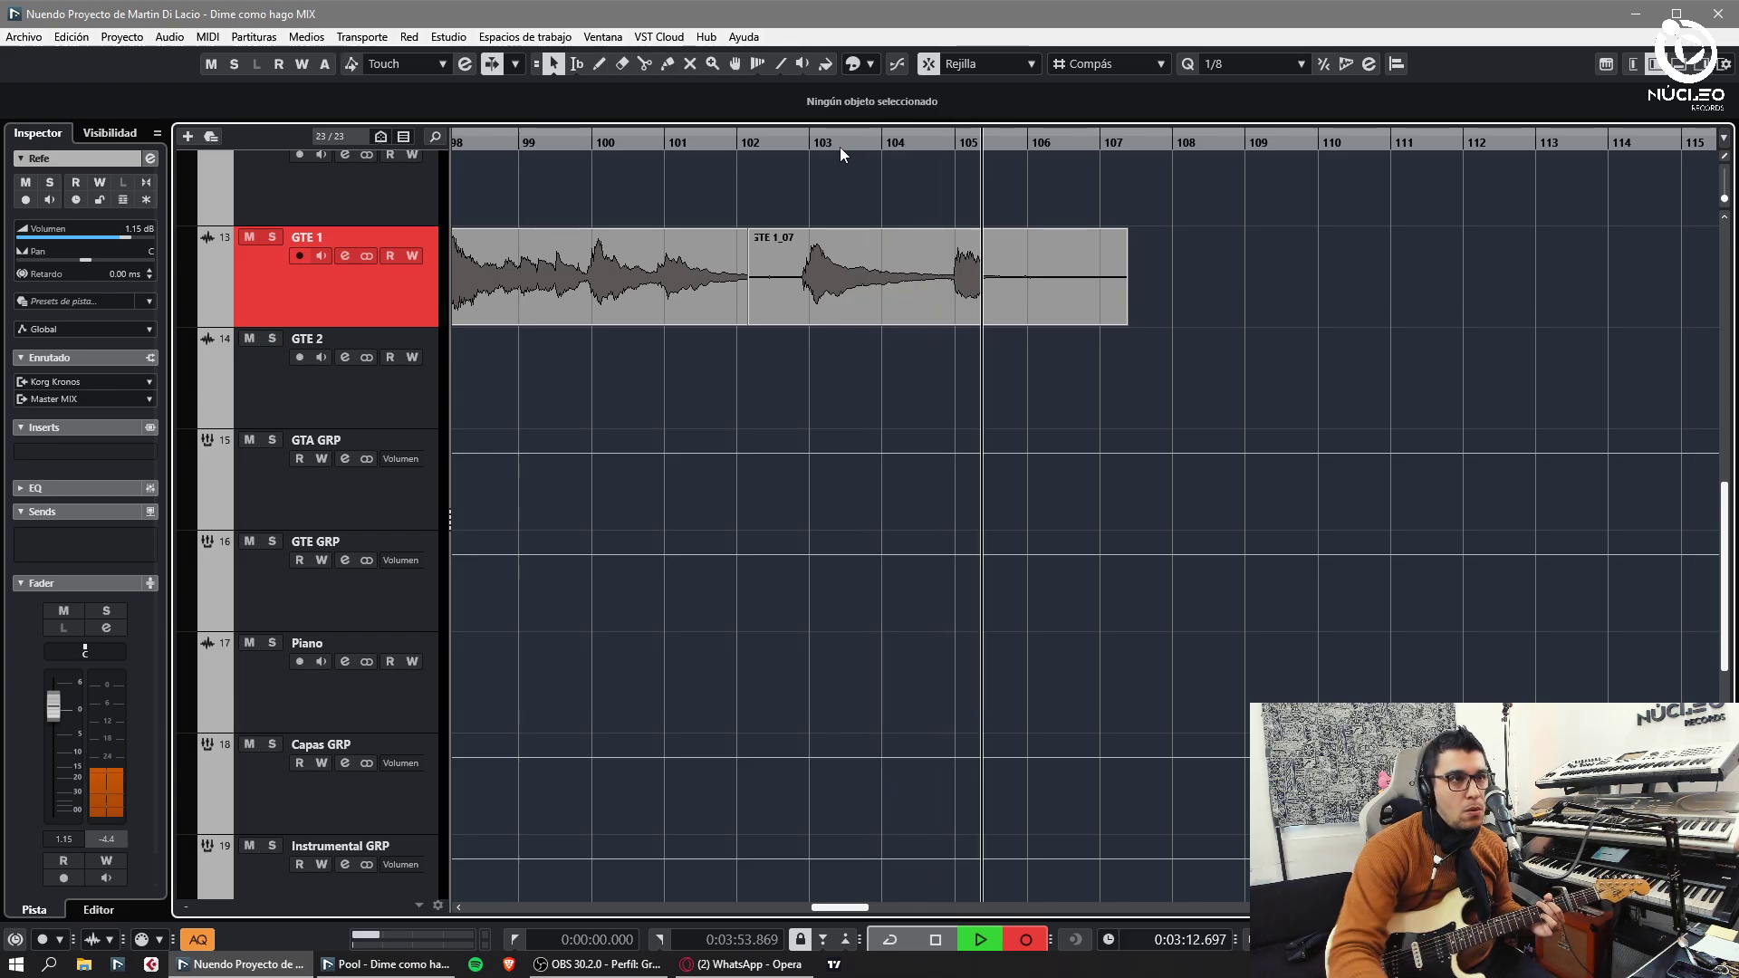
pyautogui.scroll(-5, 970, 319)
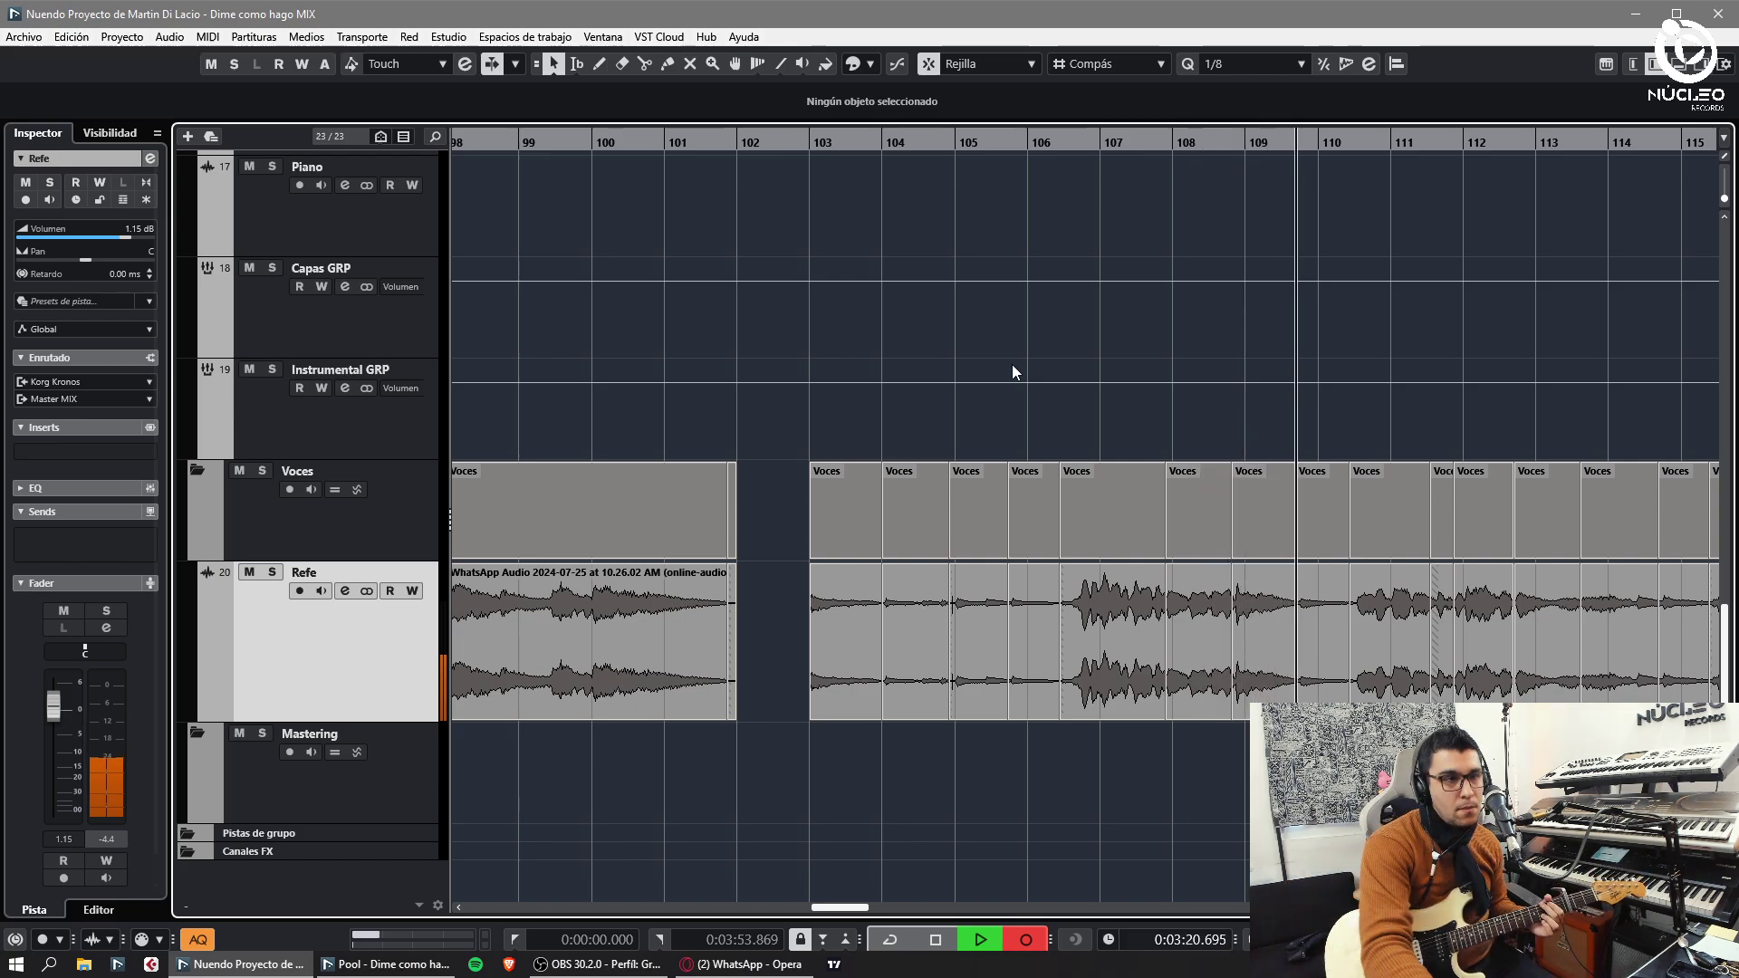
pyautogui.press('space')
pyautogui.press('KP_Subtract')
pyautogui.press('KP_Multiply')
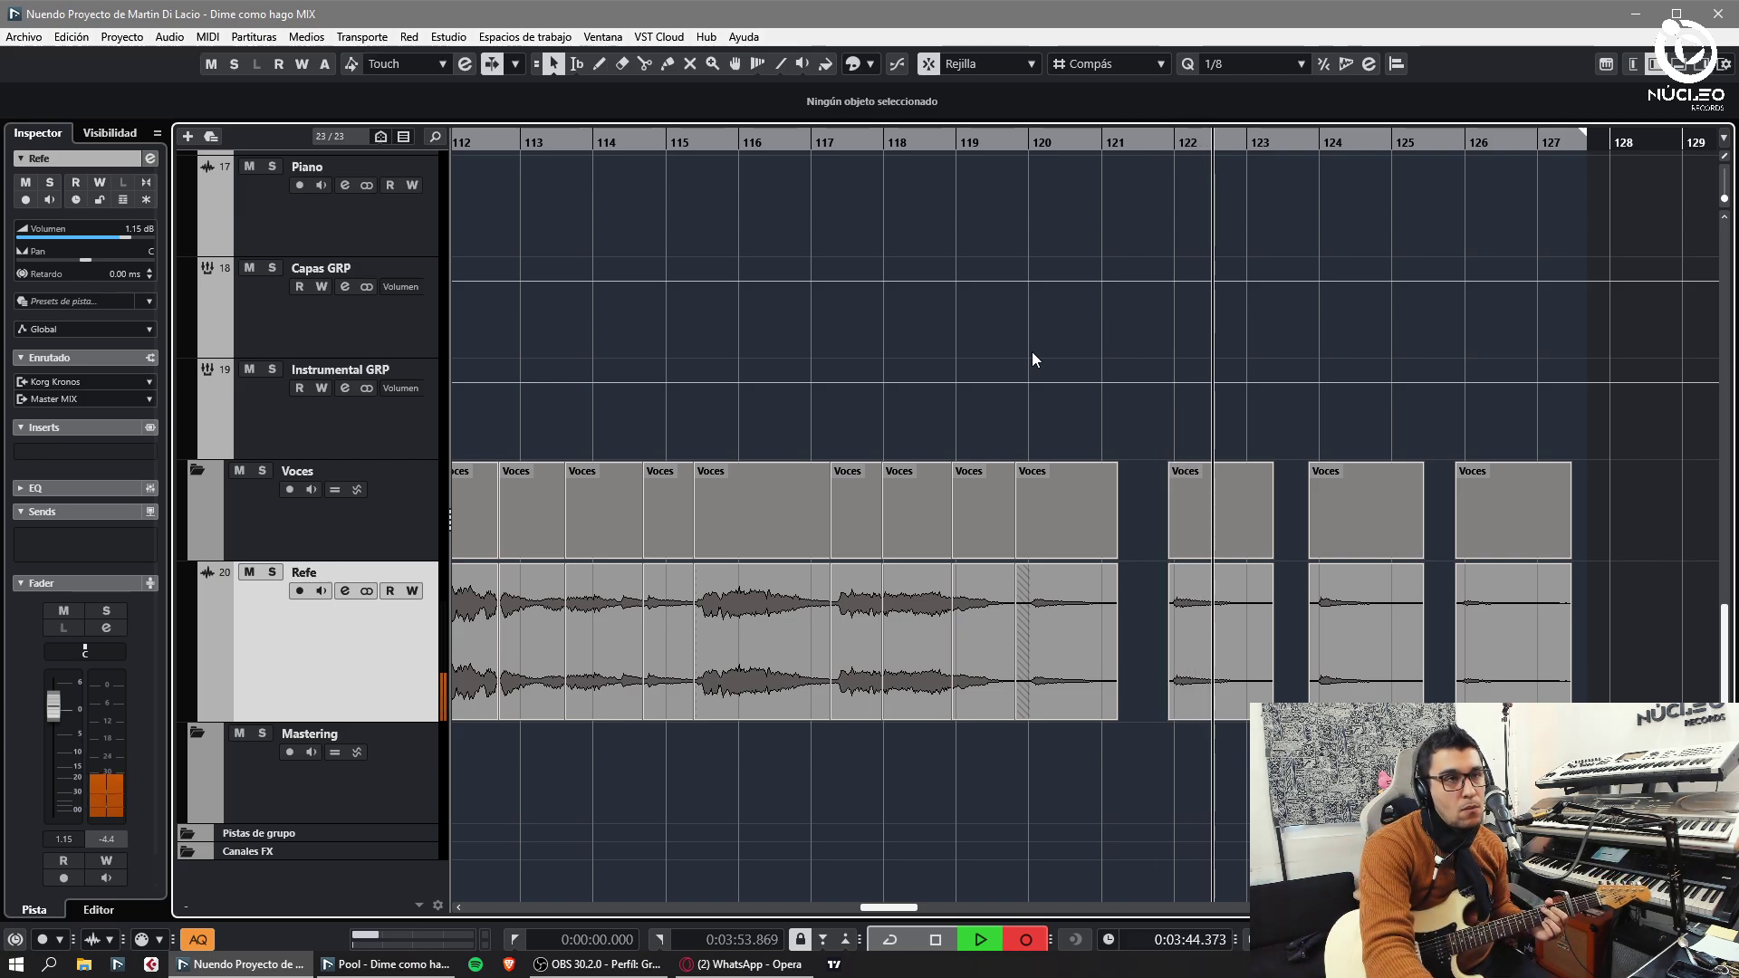
pyautogui.press('space')
# - Try a GTE 1 take starting just after bar 121 and delete it
pyautogui.press('KP_Subtract')
pyautogui.press('KP_Multiply')
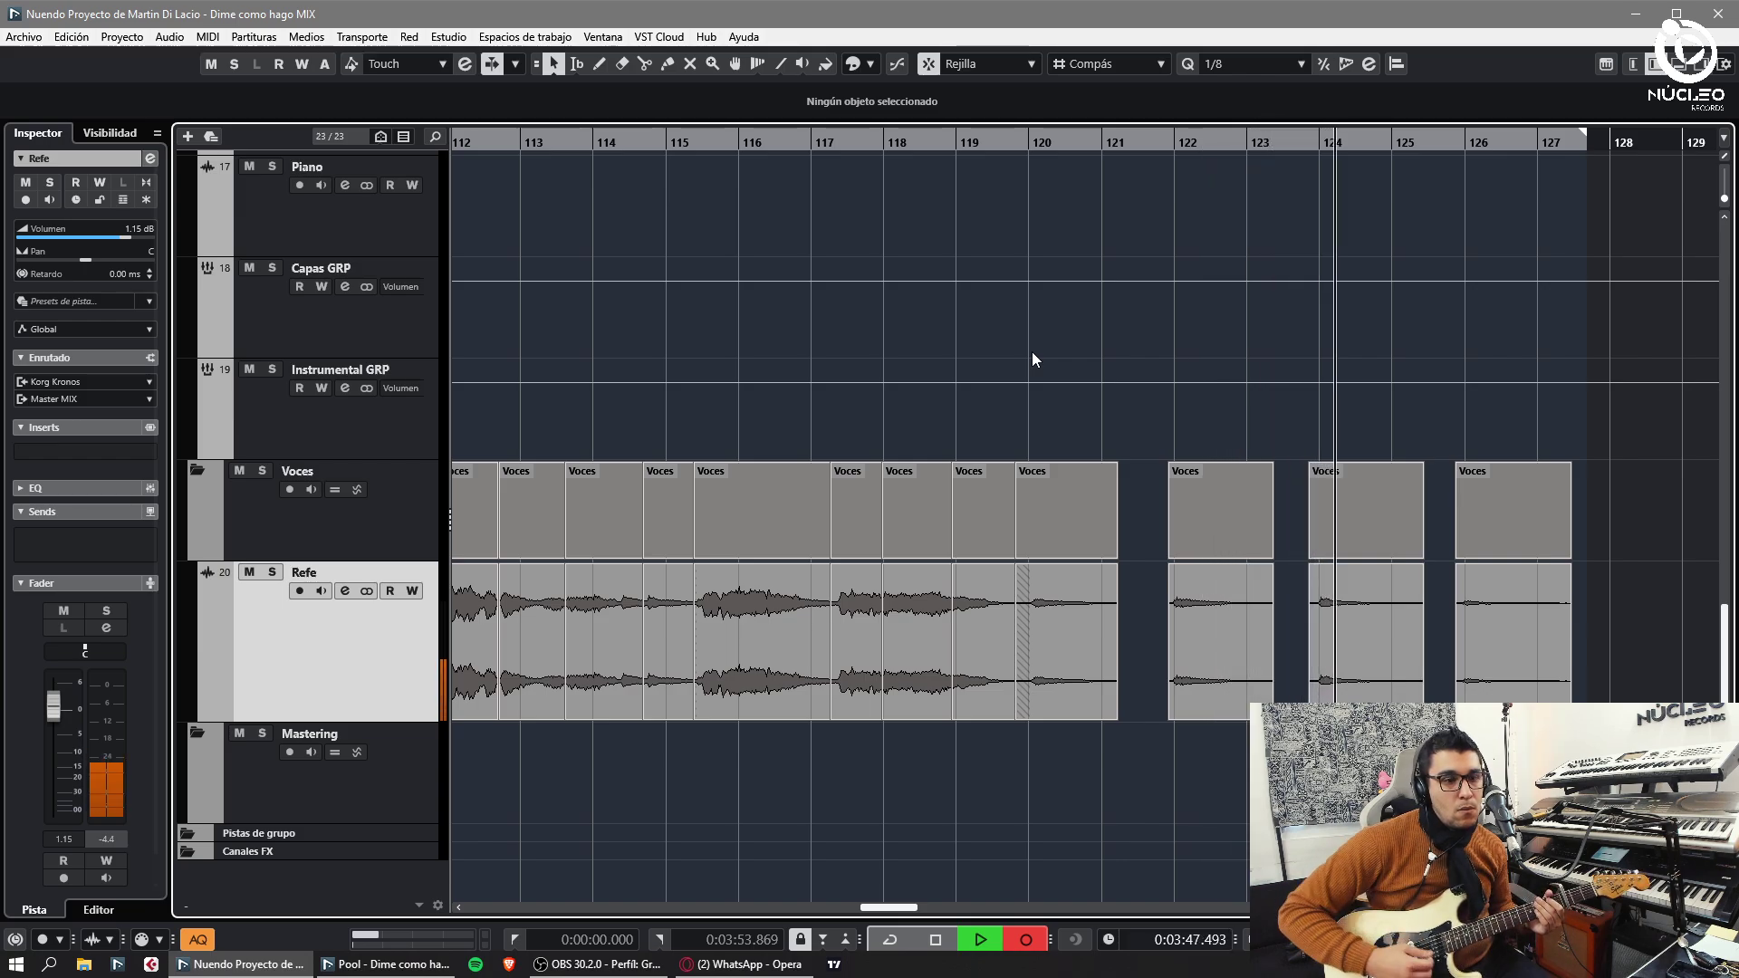
pyautogui.press('KP_Multiply')
pyautogui.scroll(6, 1031, 352)
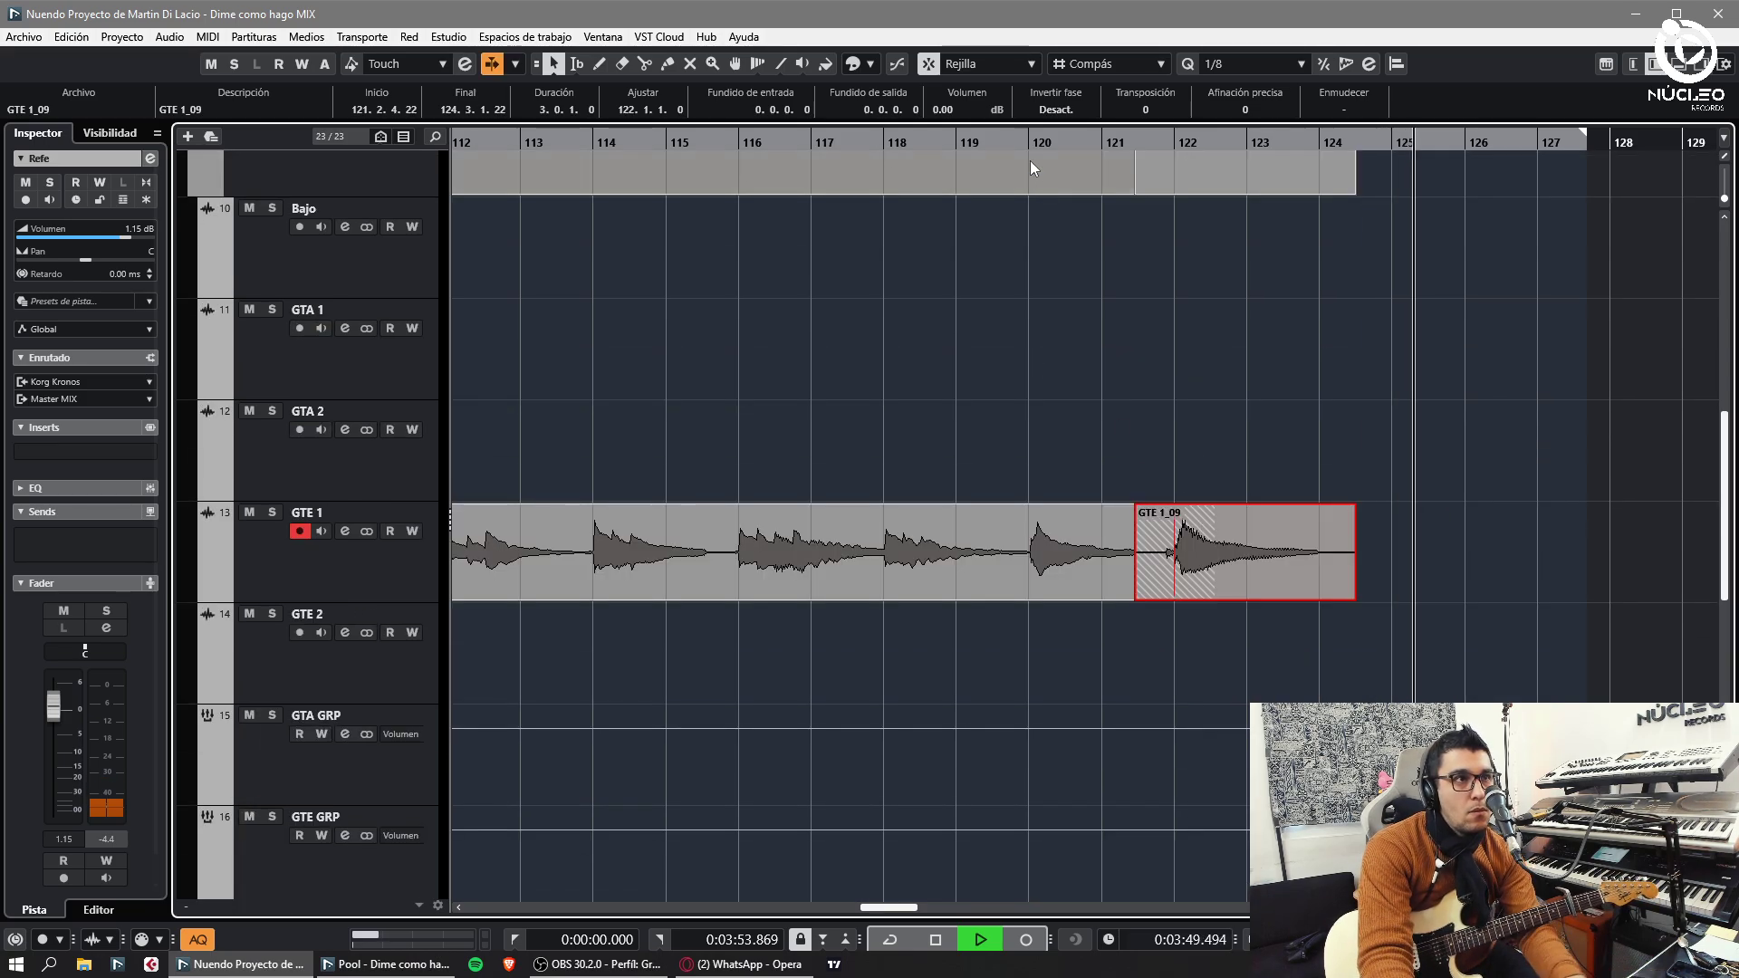
pyautogui.press('Delete')
# - Try a GTE 1 take from bar 119 and delete it
pyautogui.press('3')
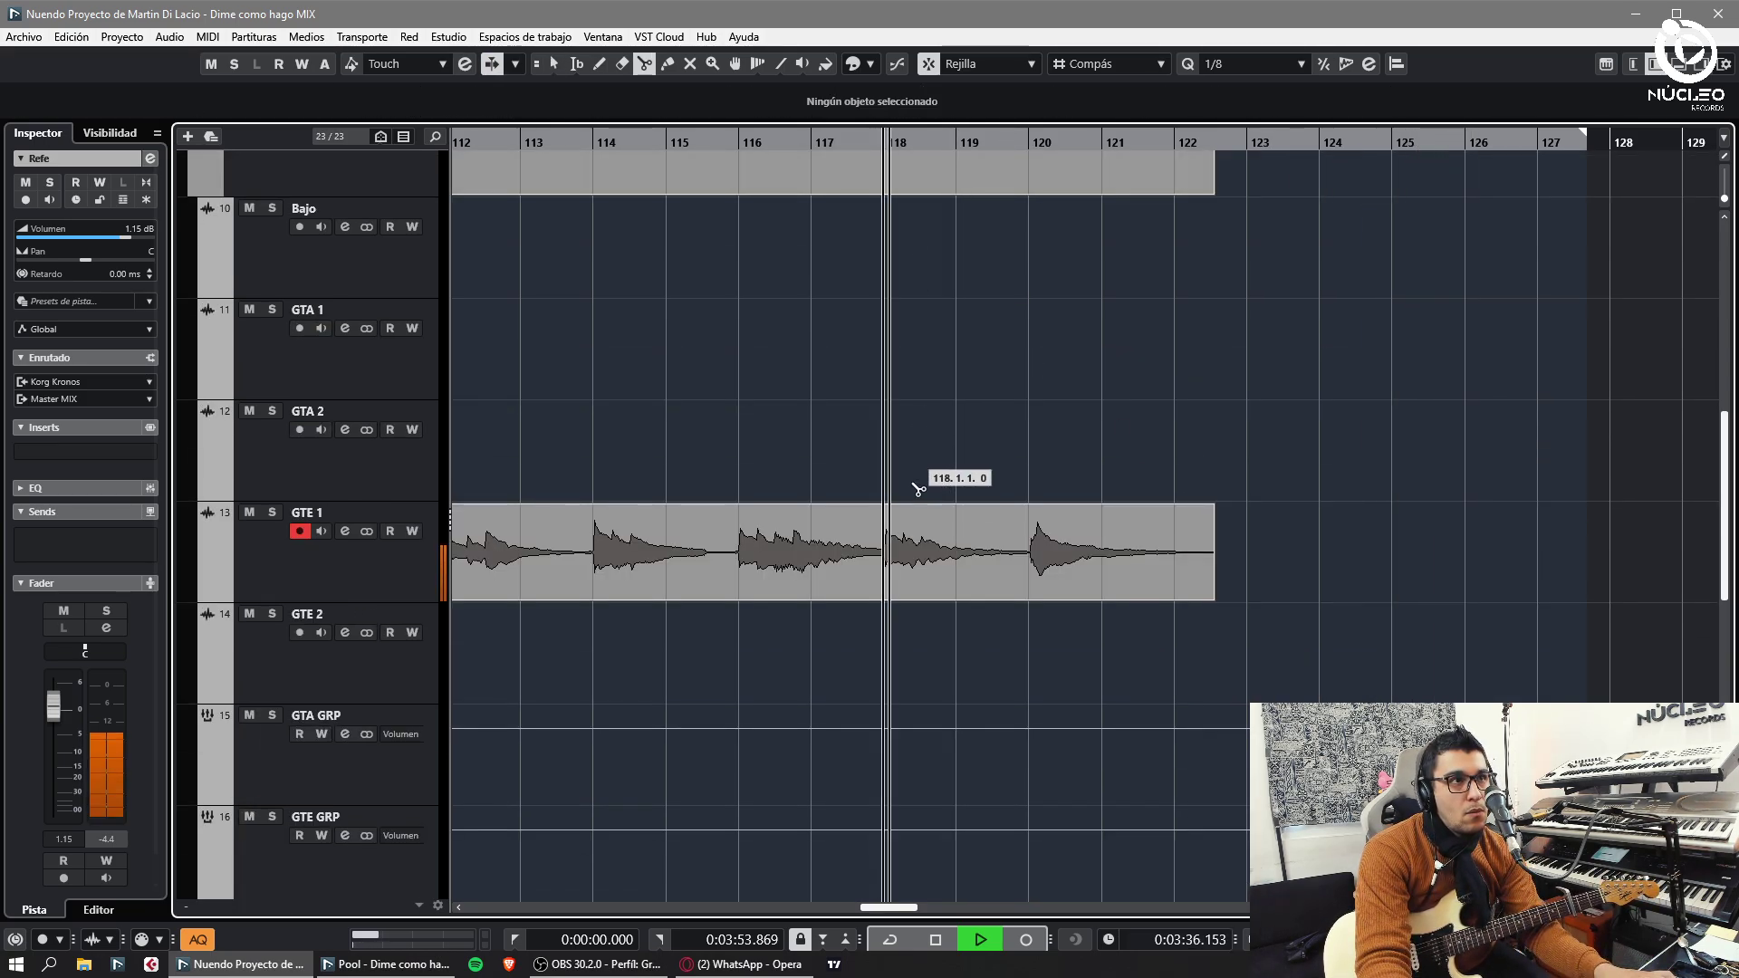
pyautogui.press('1')
pyautogui.scroll(-2, 1156, 524)
pyautogui.press('KP_Multiply')
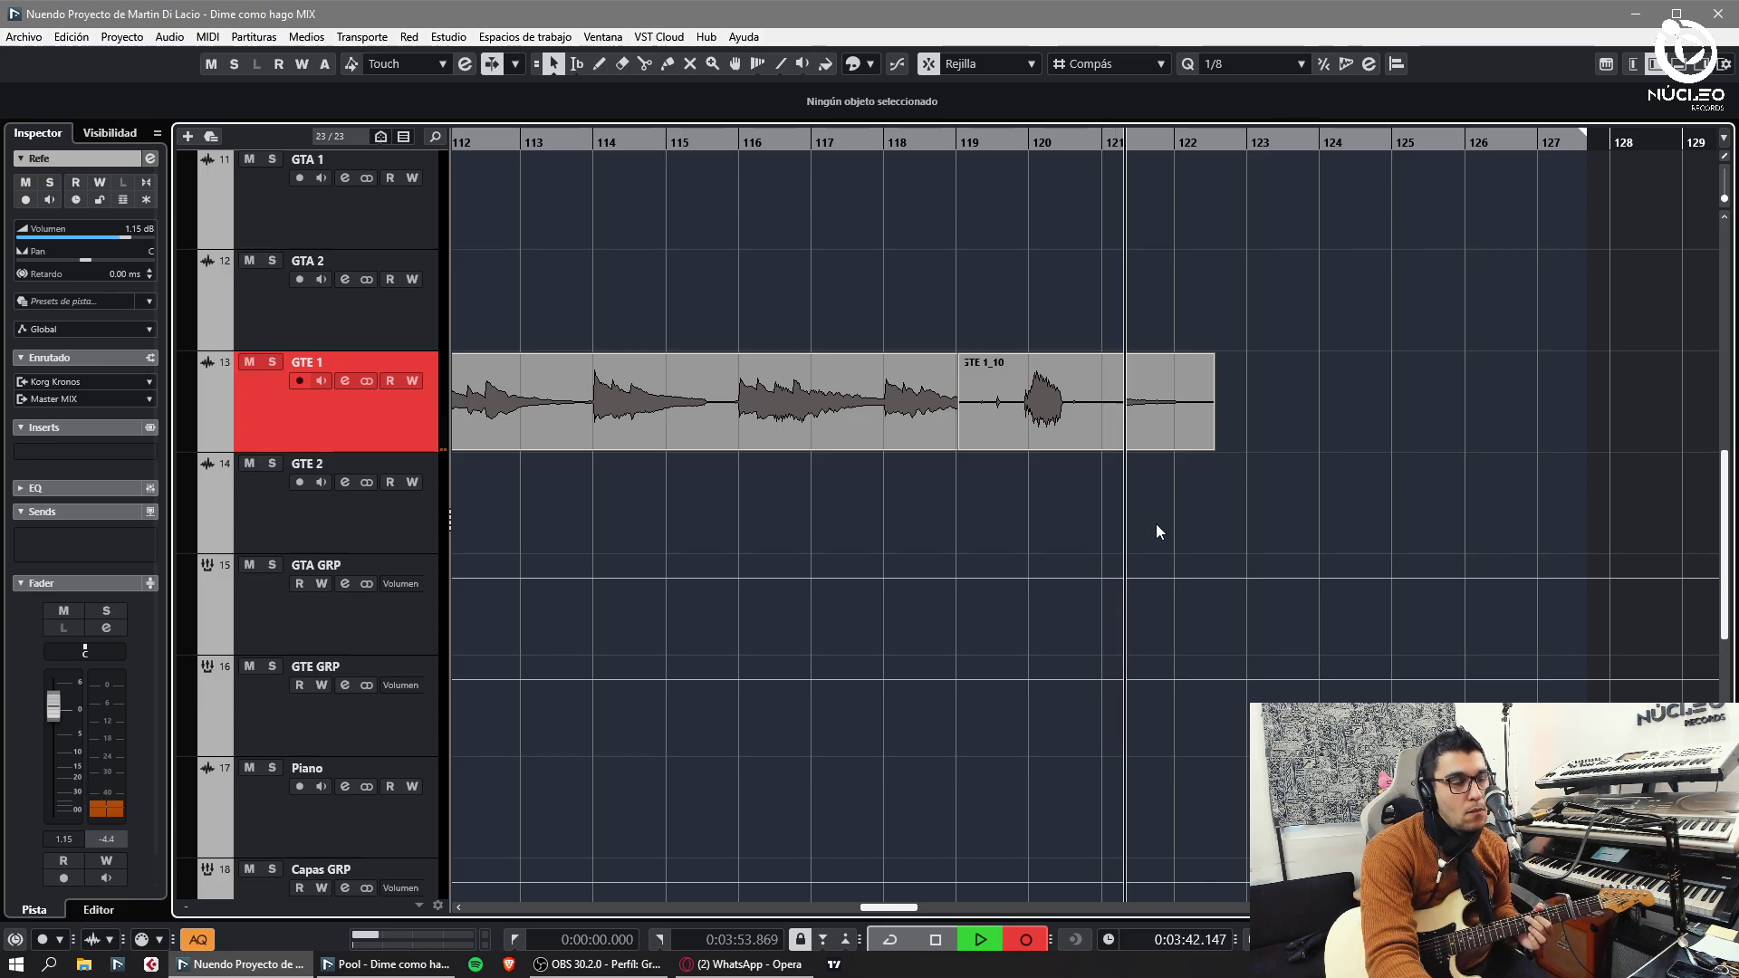
pyautogui.press('space')
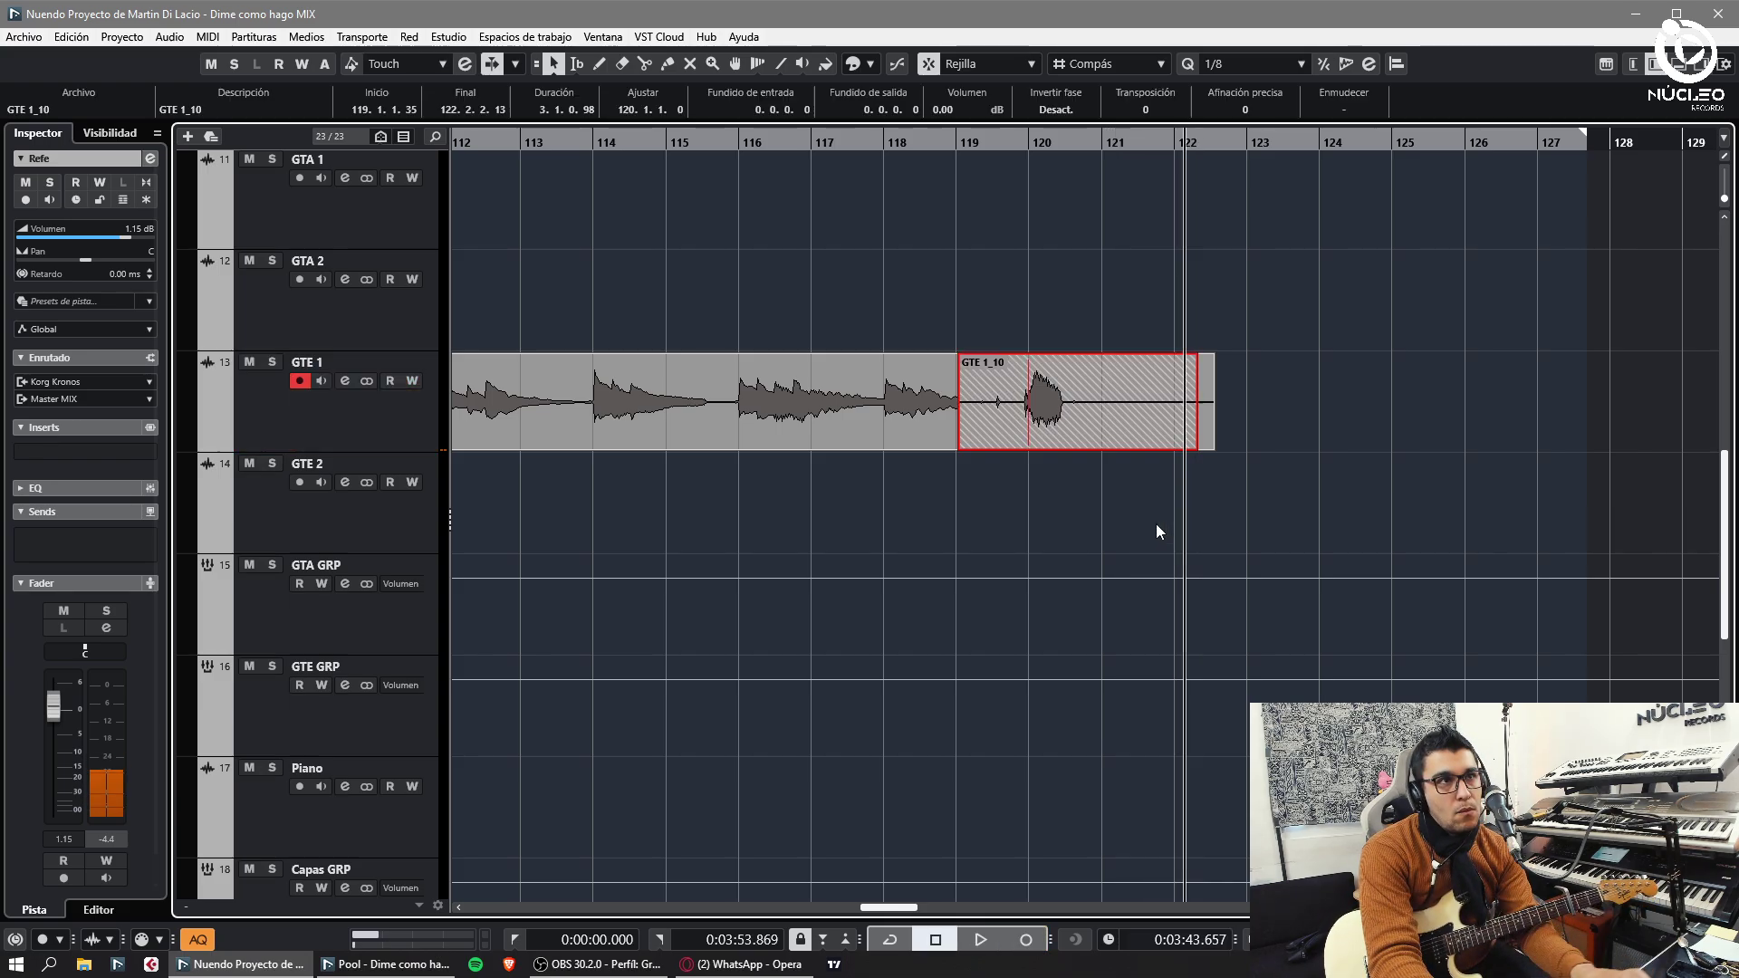
pyautogui.press('KP_Subtract')
pyautogui.press('Delete')
# - Record GTE 1 from just before bar 119 and punch in another take from about bar 121
pyautogui.press('KP_Multiply')
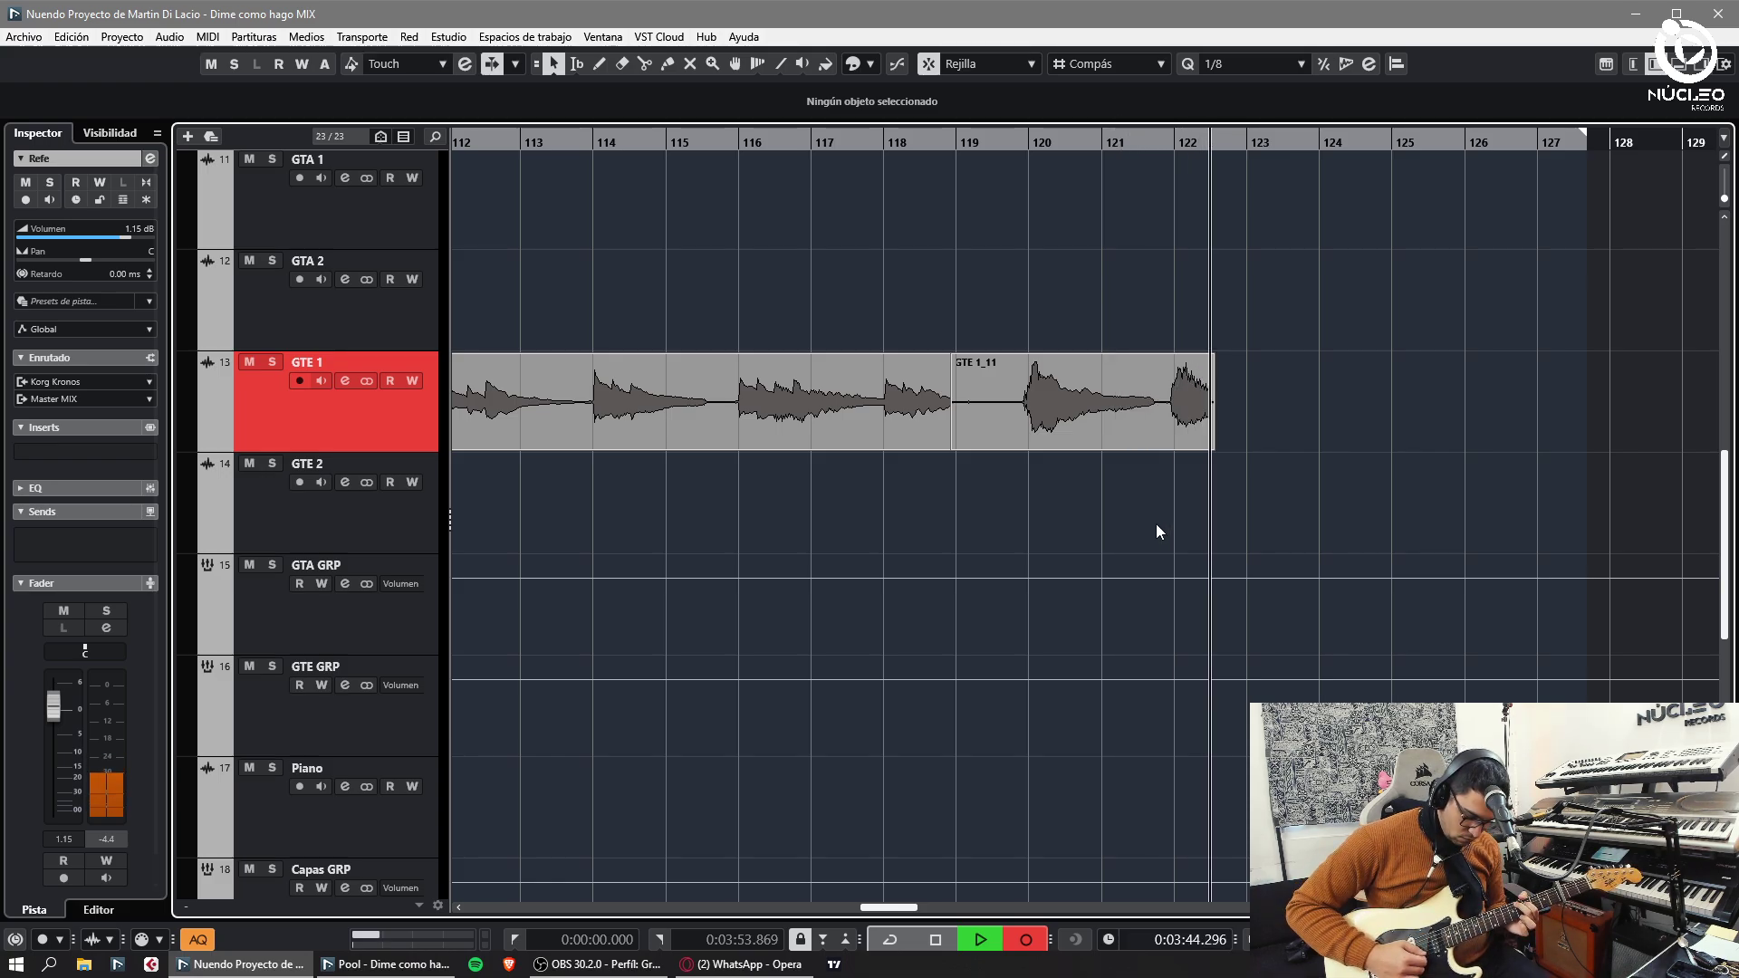
pyautogui.press('space')
pyautogui.press('KP_Multiply')
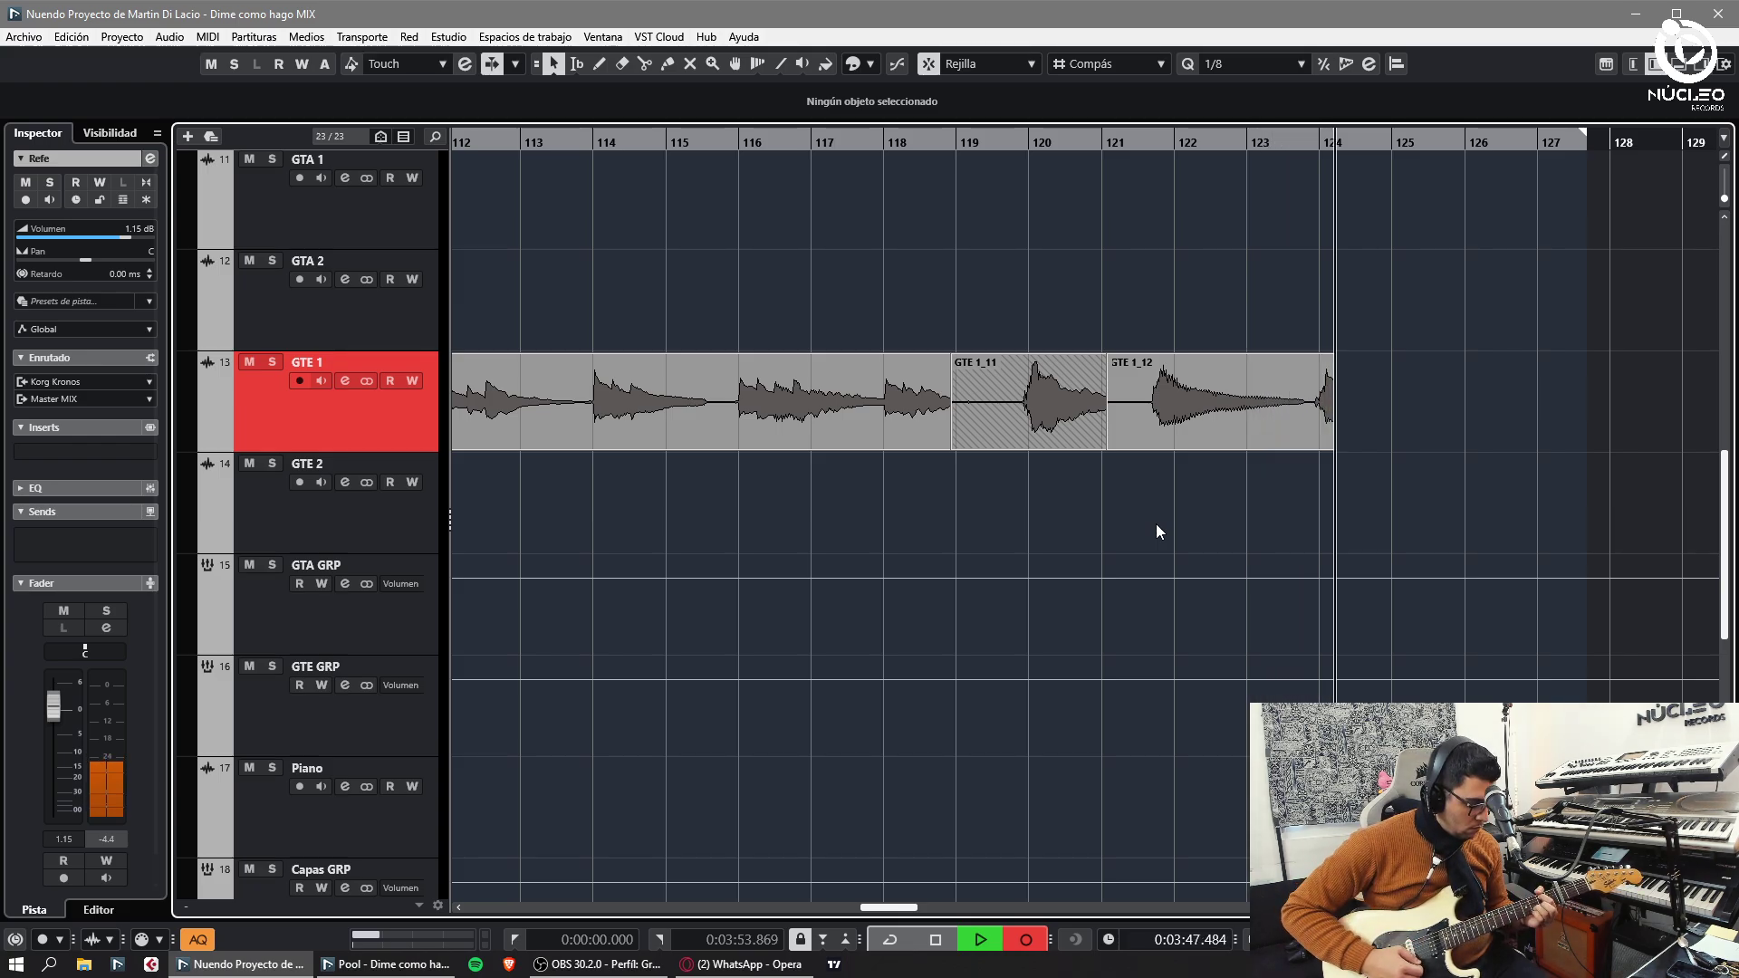
pyautogui.press('space')
# - Record the closing GTE 1 chords from about bar 123 to past bar 129, repeating the take once
pyautogui.press('KP_Multiply')
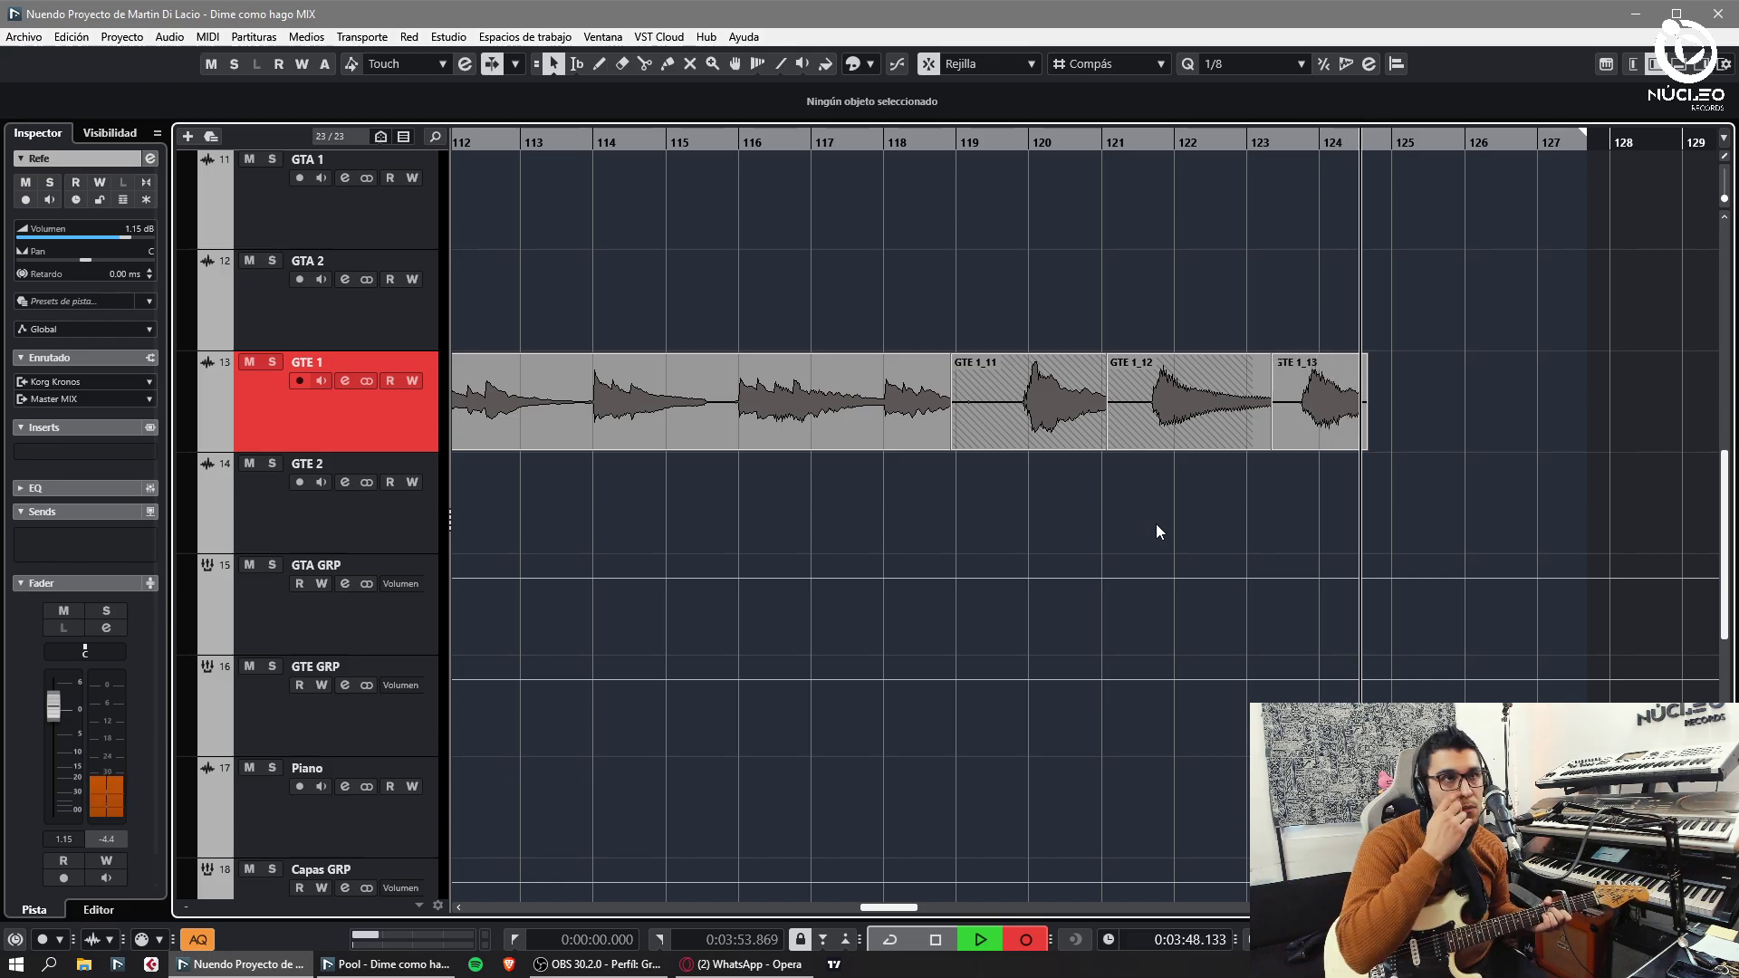
pyautogui.press('space')
pyautogui.press('KP_Multiply')
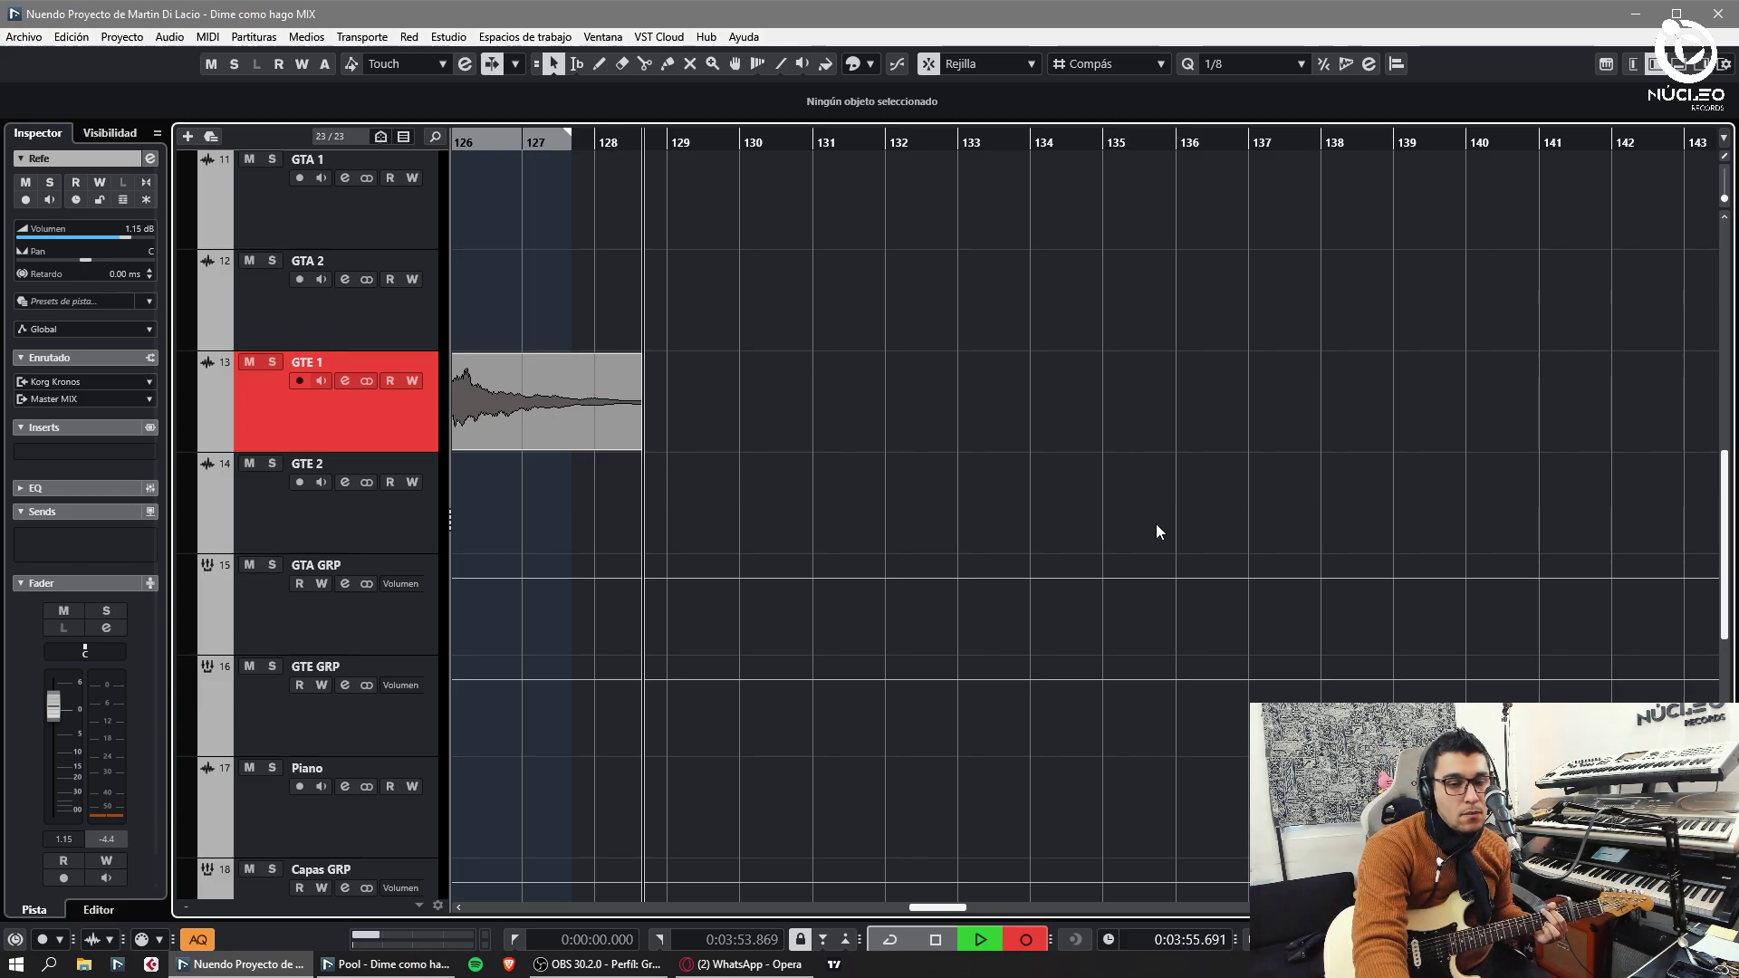
pyautogui.click(861, 512)
pyautogui.press('space')
pyautogui.press('g')
pyautogui.press('g')
pyautogui.press('g')
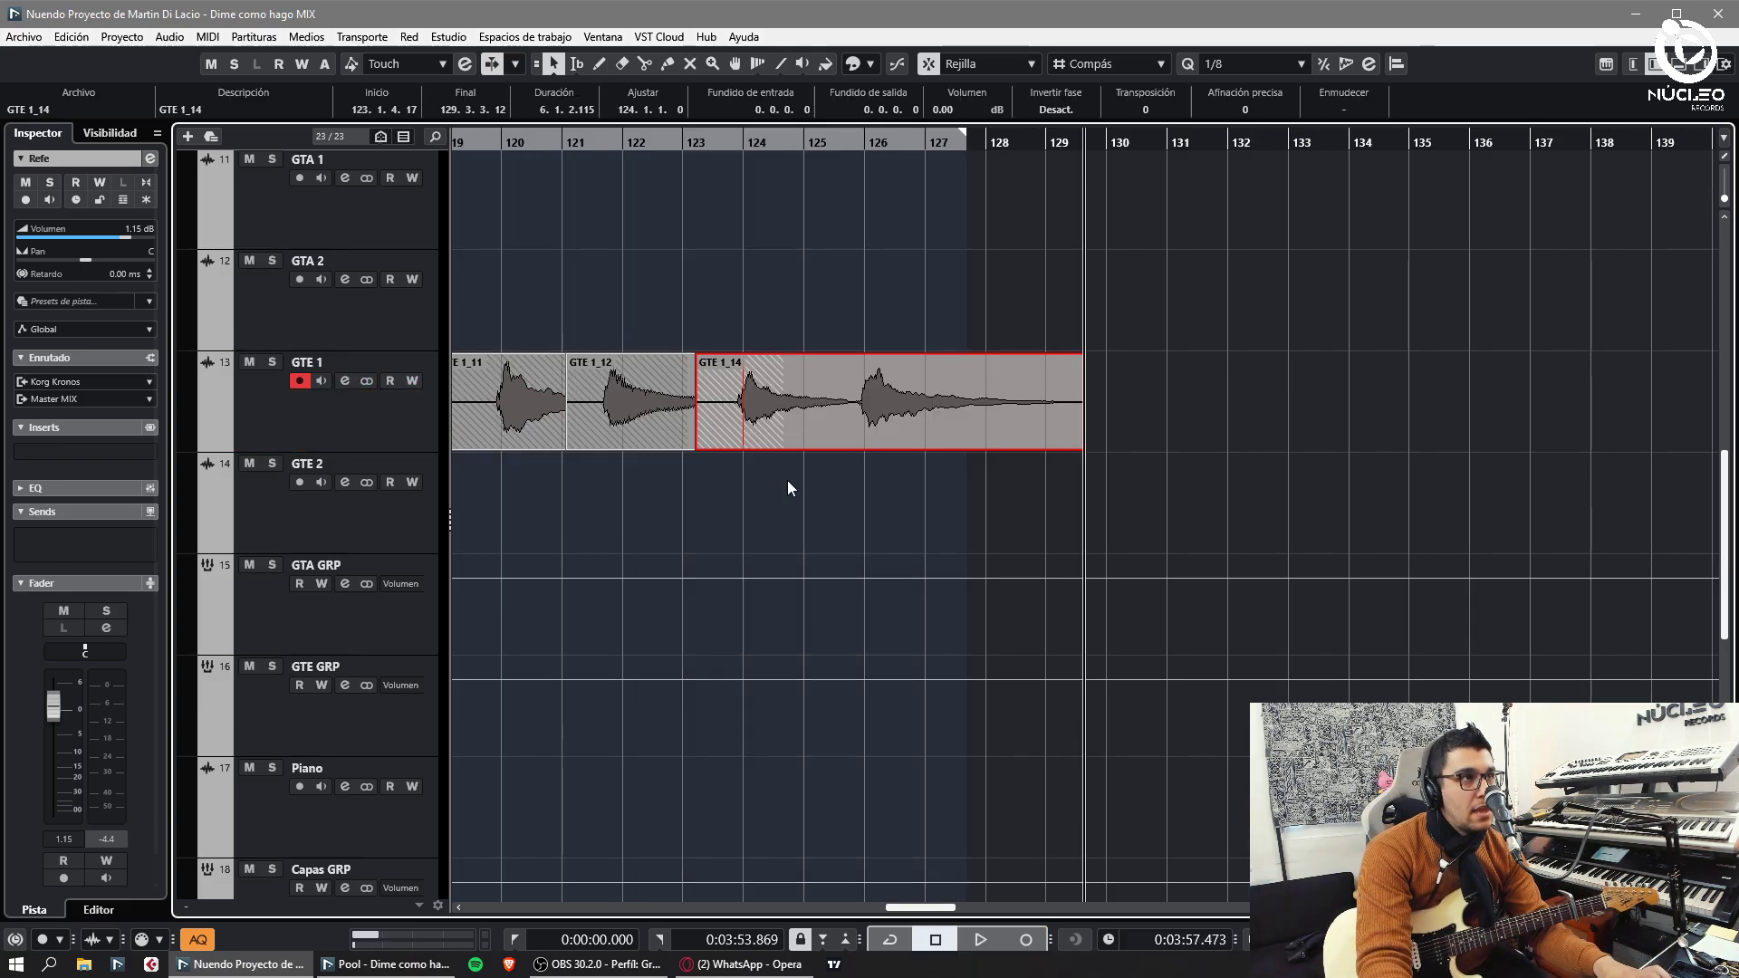
# - Show the take lanes of the GTE 1 track and return to the project start
pyautogui.hscroll(-3, 851, 494)
pyautogui.click(918, 509)
pyautogui.click(399, 428)
pyautogui.scroll(-5, 775, 493)
pyautogui.scroll(-3, 775, 494)
pyautogui.press('.')
pyautogui.press('g')
pyautogui.press('g')
pyautogui.press('g')
pyautogui.press('g')
pyautogui.press('g')
pyautogui.press('g')
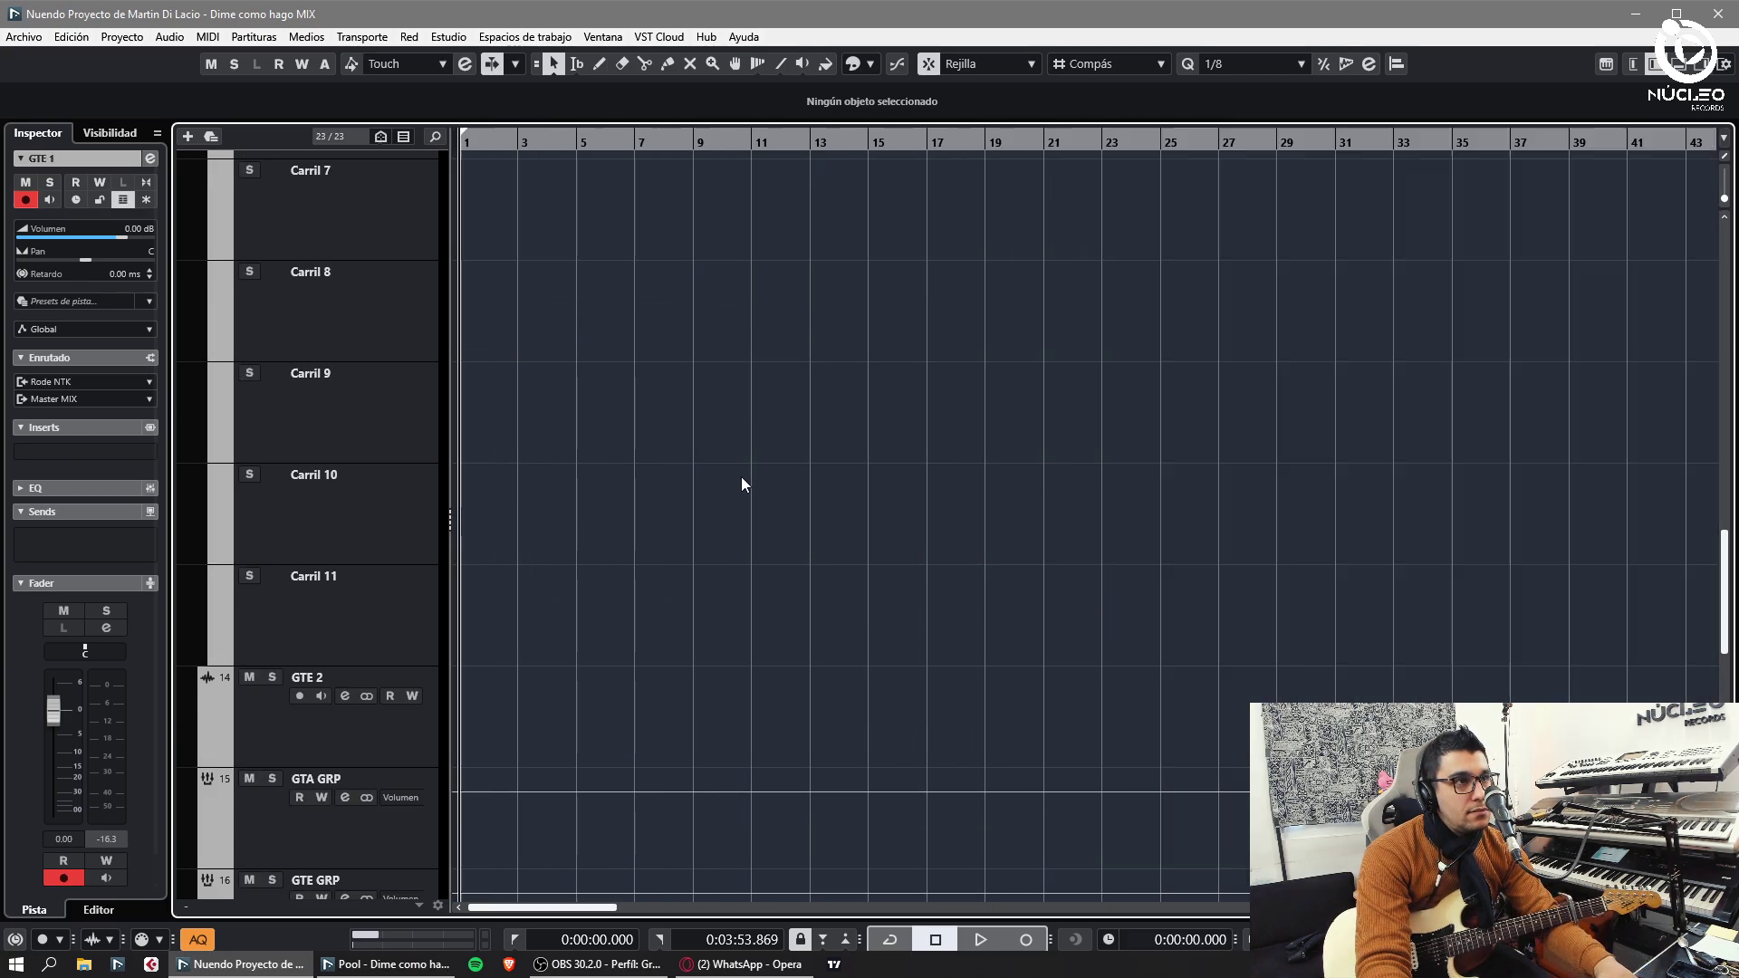
pyautogui.scroll(5, 779, 466)
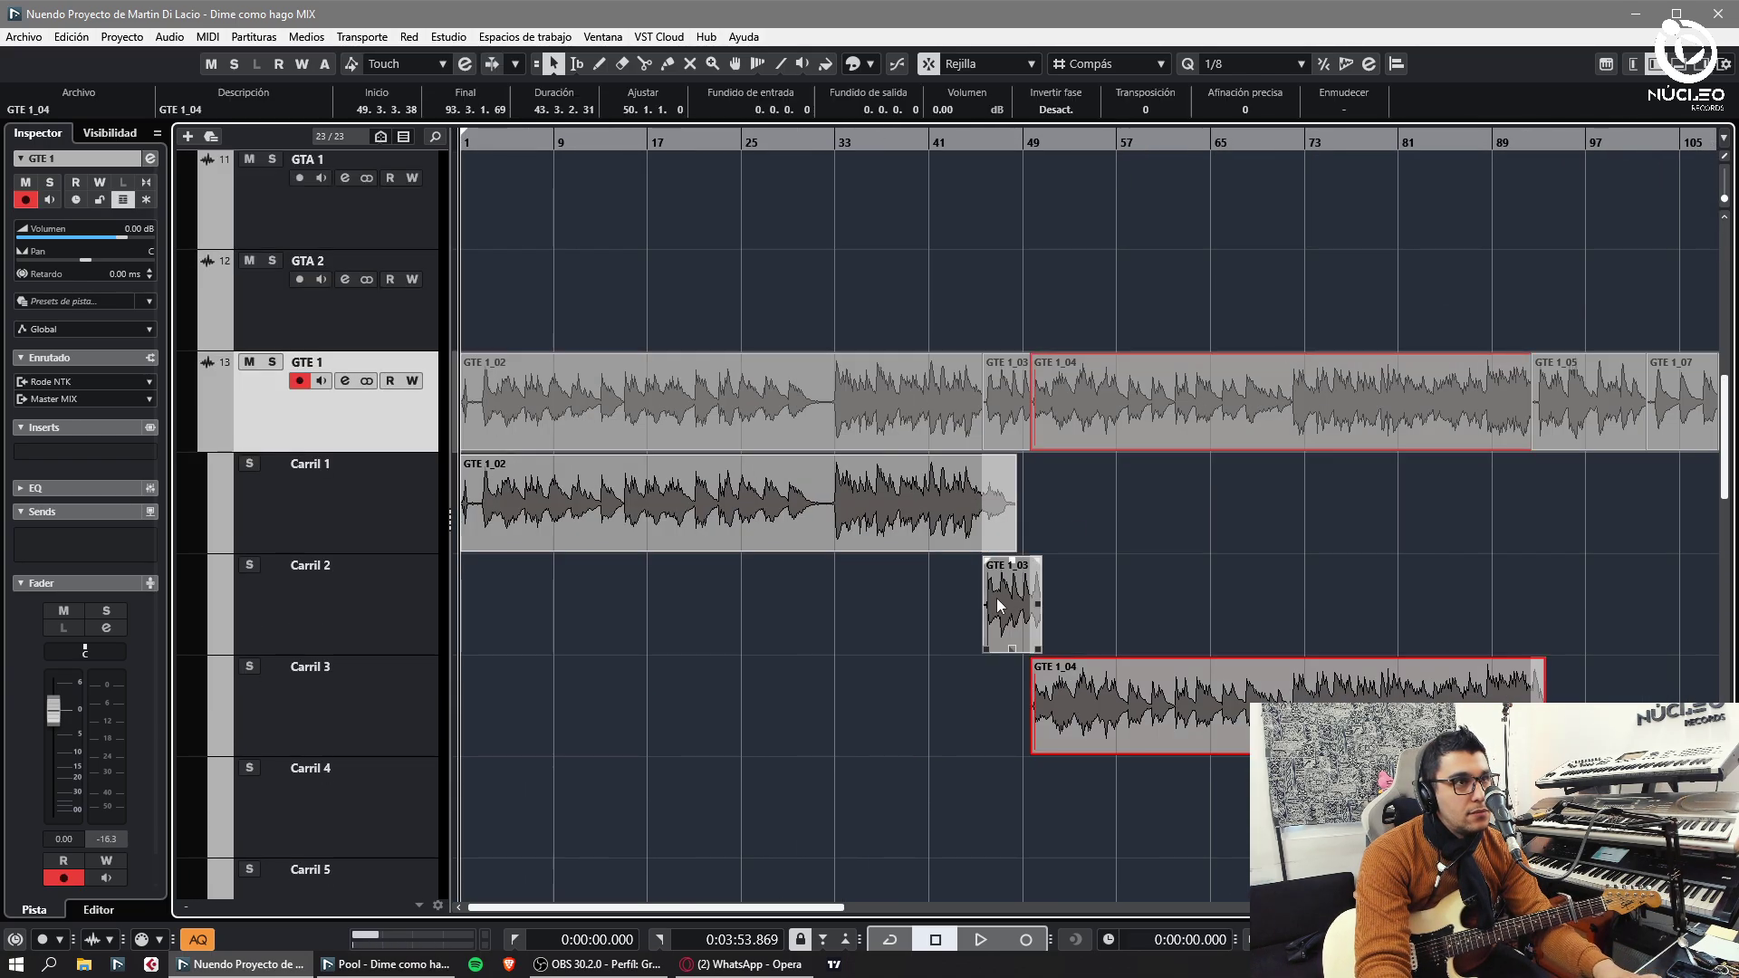
pyautogui.scroll(2, 1000, 605)
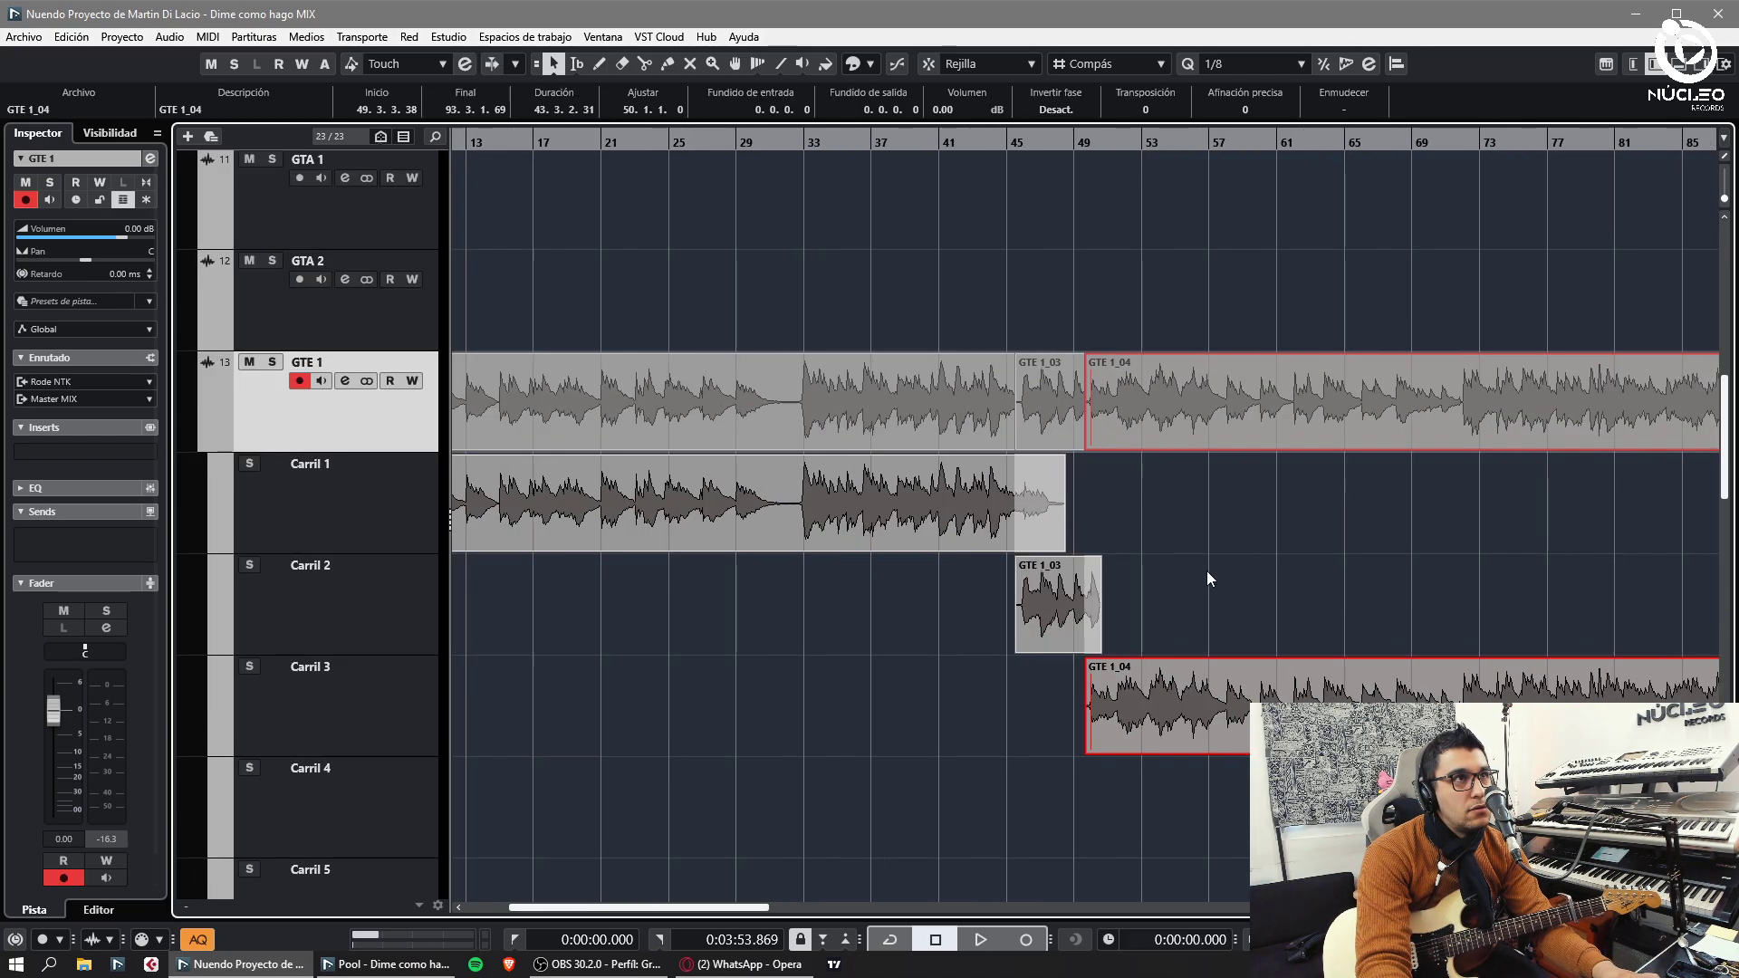
# - Trim the first three GTE 1 takes in their lanes so that they meet at bar 46 and bar 50
pyautogui.click(1051, 702)
pyautogui.moveTo(1002, 651); pyautogui.dragTo(1011, 651)
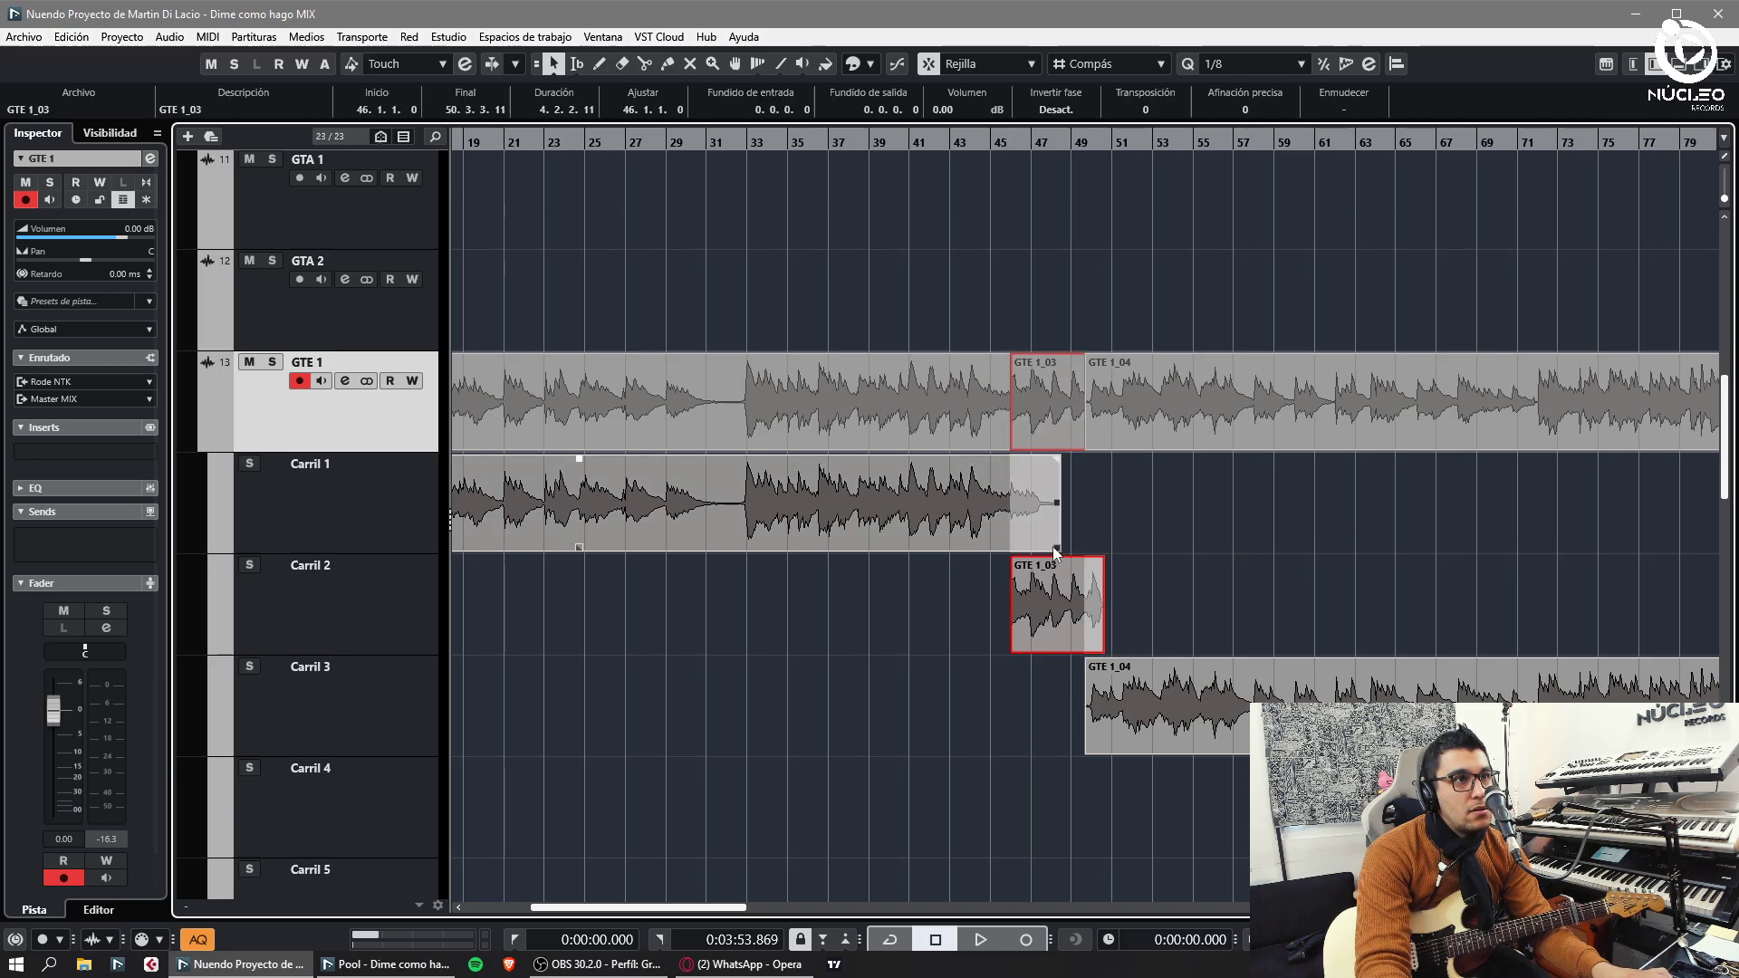
pyautogui.moveTo(1057, 548); pyautogui.dragTo(1010, 548)
pyautogui.moveTo(1089, 750); pyautogui.dragTo(1094, 750)
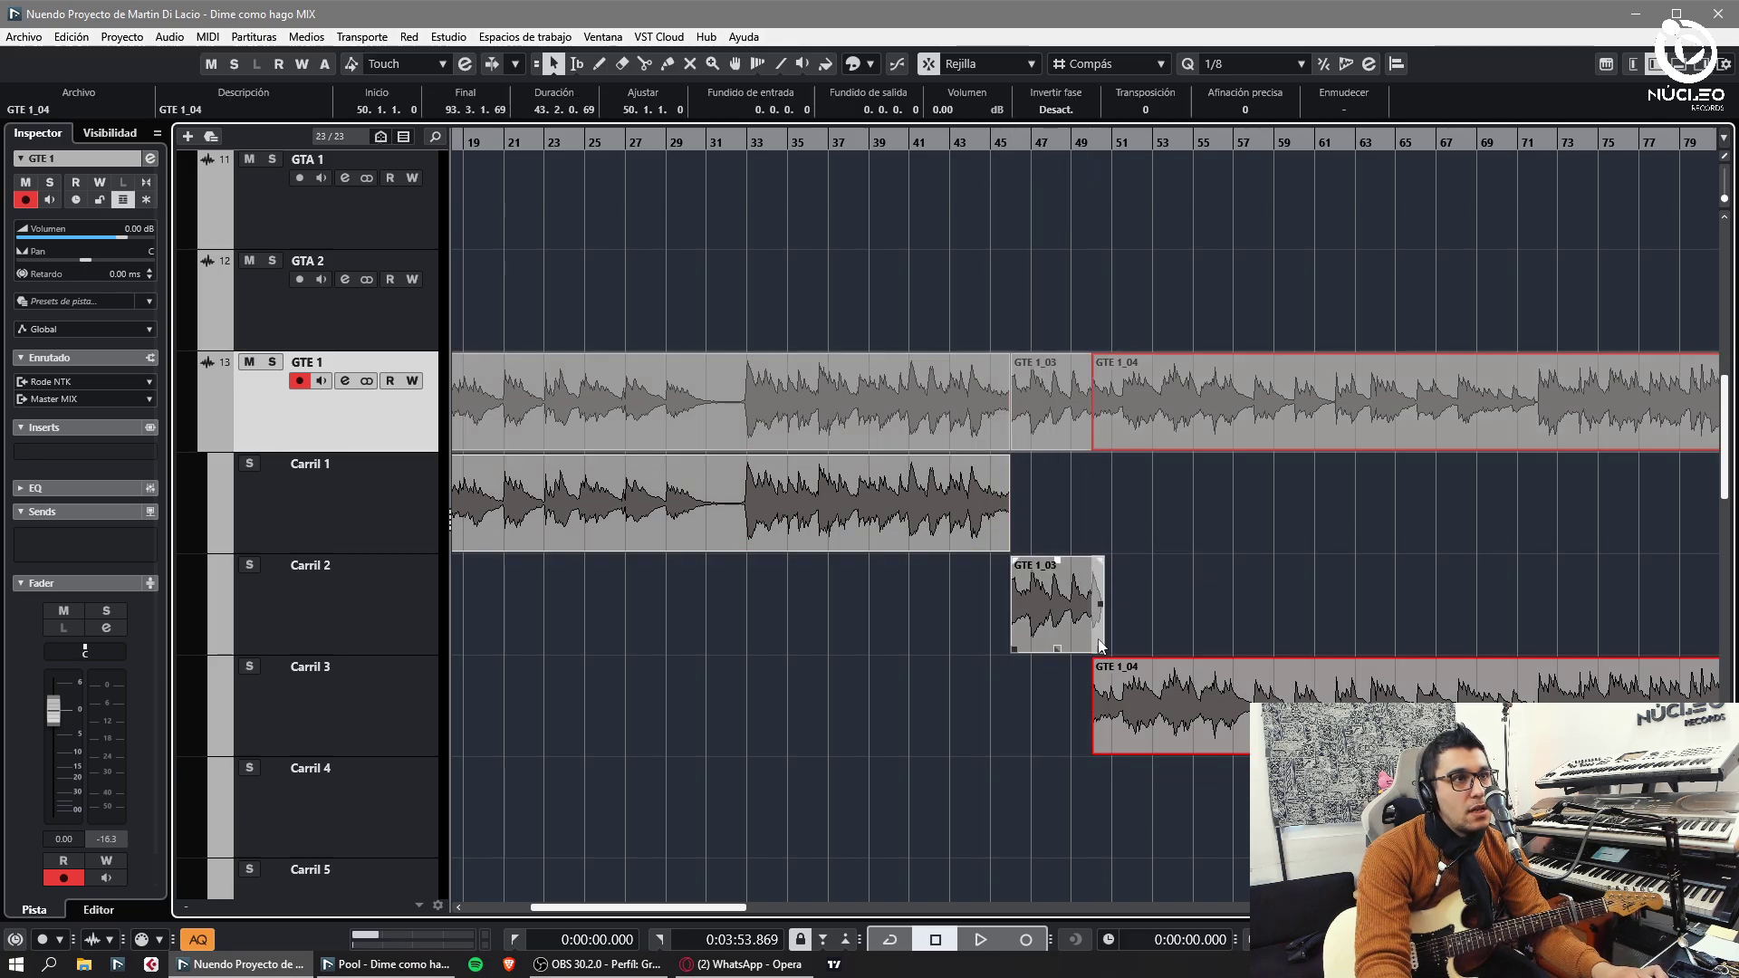
pyautogui.moveTo(1103, 651); pyautogui.dragTo(1093, 650)
# - Trim the GTE 1 takes in lanes 3 and 4 so that they meet at bar 93
pyautogui.press('g')
pyautogui.press('g')
pyautogui.scroll(-3, 1192, 648)
pyautogui.press('g')
pyautogui.press('g')
pyautogui.press('g')
pyautogui.moveTo(1206, 701); pyautogui.dragTo(1210, 701)
pyautogui.moveTo(1211, 601); pyautogui.dragTo(1208, 601)
pyautogui.scroll(-3, 1217, 611)
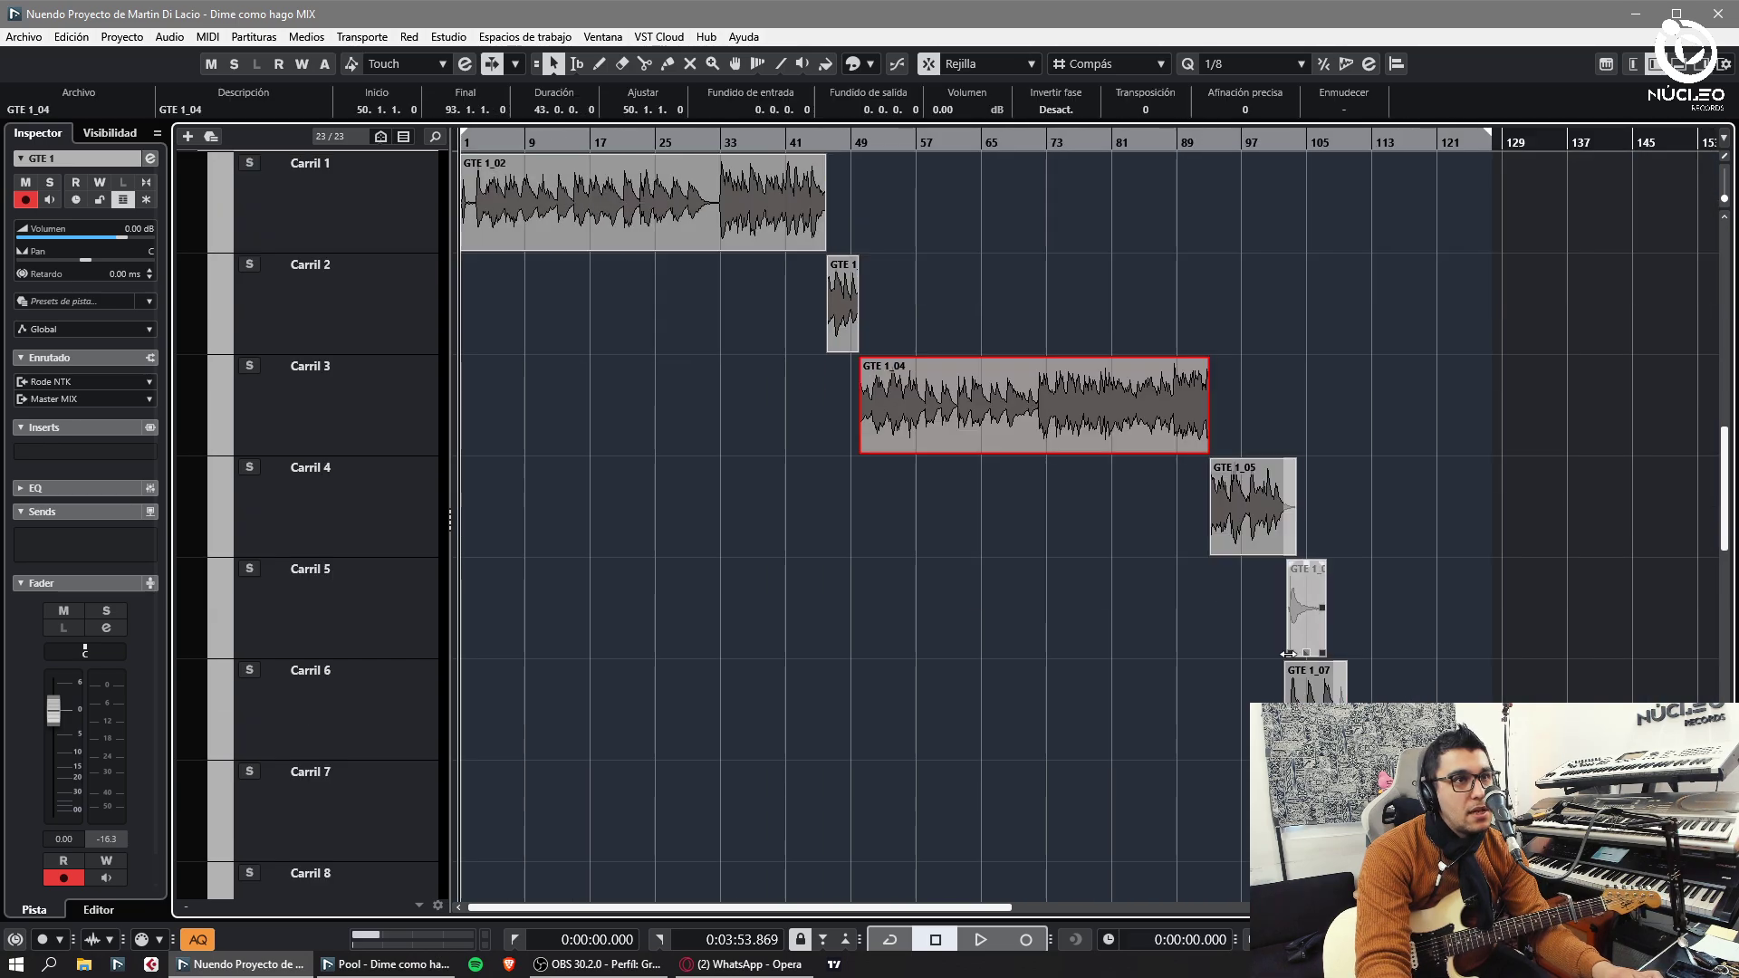
# - Delete the GTE 1 take in lane 5 and trim the neighbouring takes so that they meet at bars 103 and 109
pyautogui.click(1295, 645)
pyautogui.press('Delete')
pyautogui.moveTo(1285, 753); pyautogui.dragTo(1290, 754)
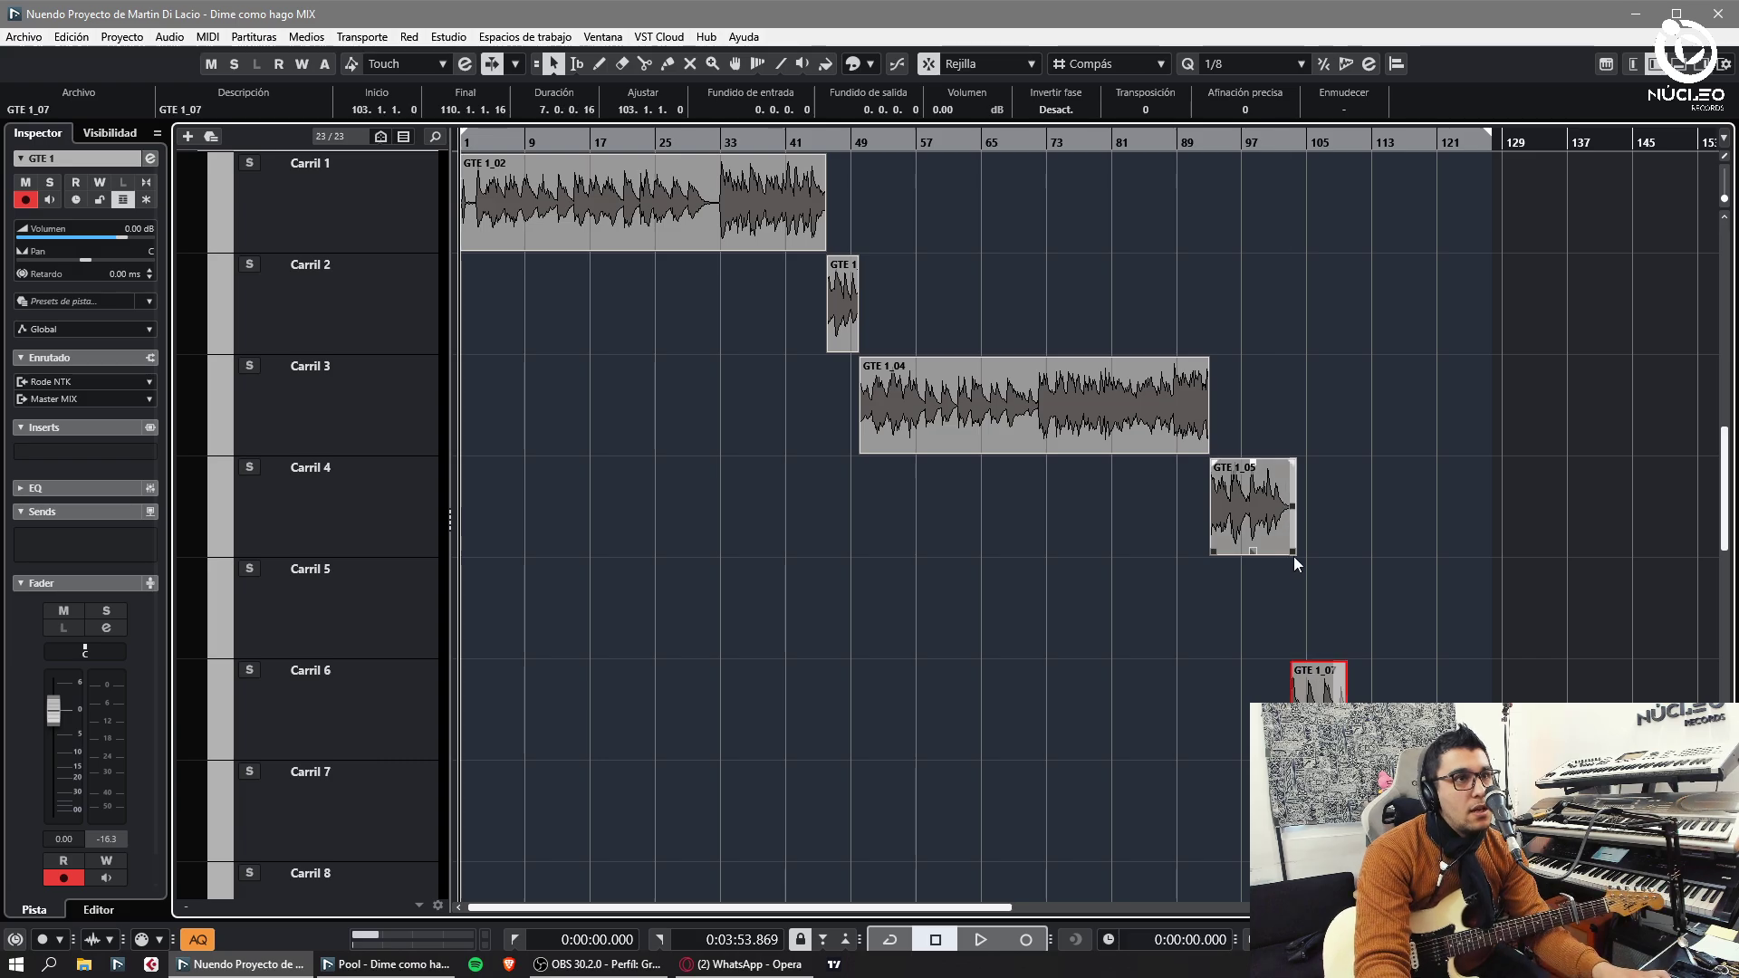
pyautogui.scroll(-3, 1294, 572)
pyautogui.click(1376, 661)
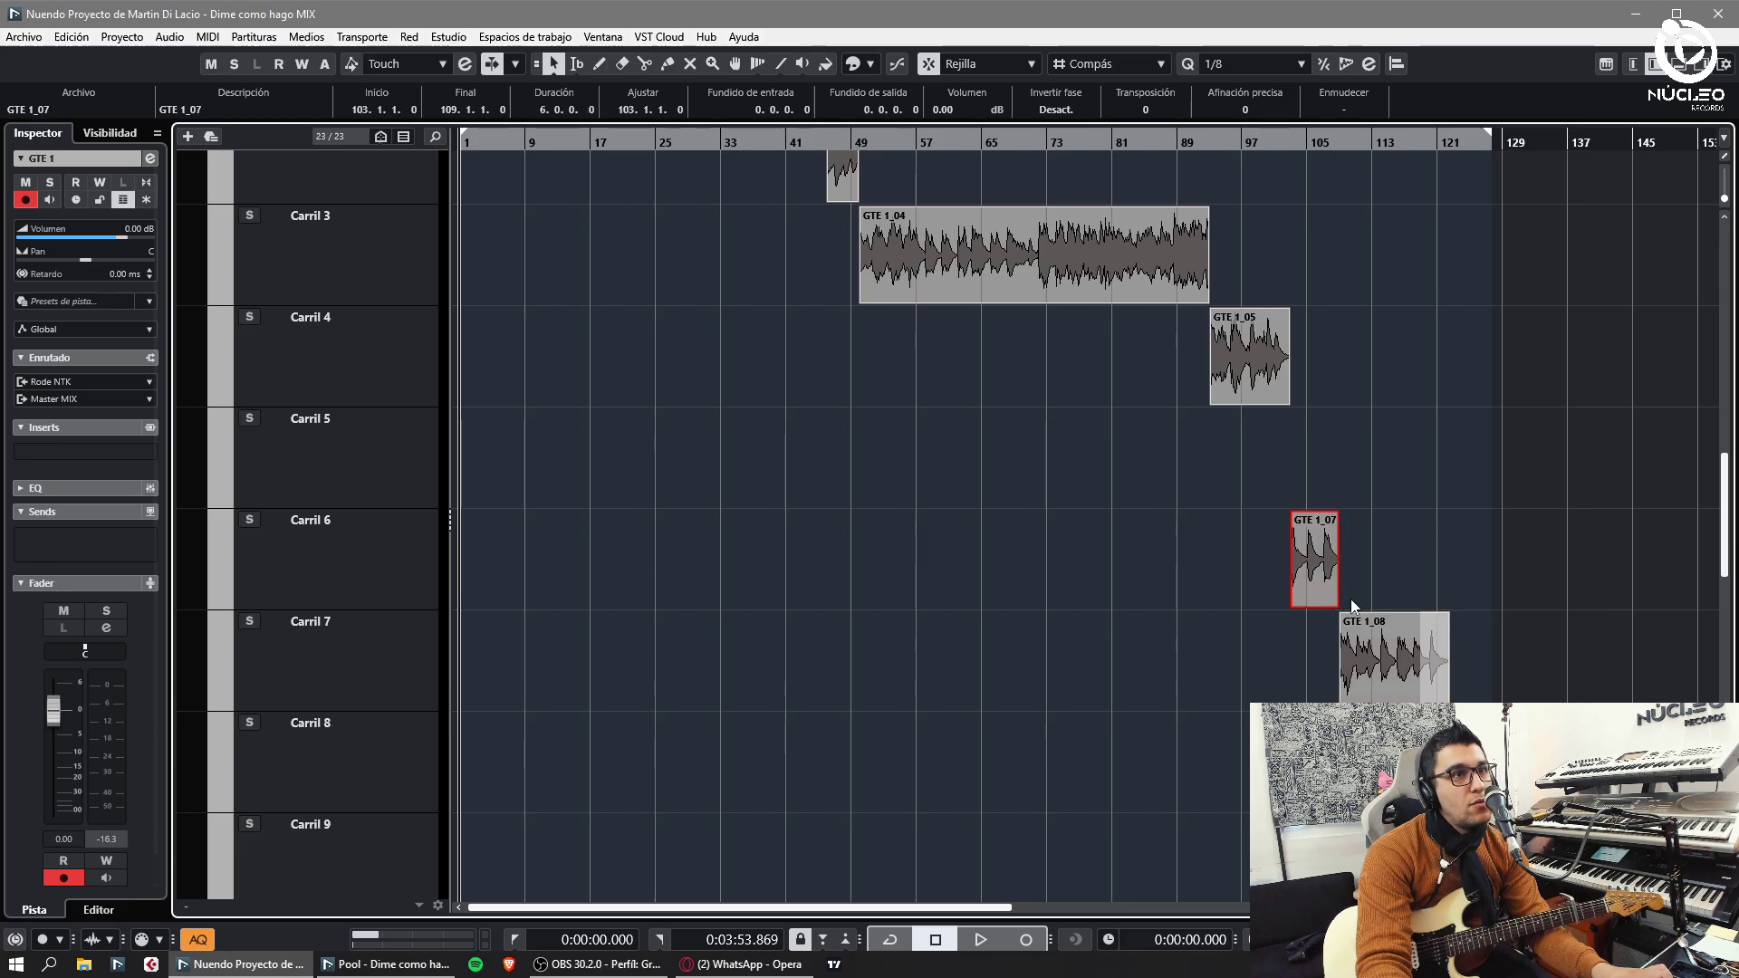
# - Trim the GTE 1 takes in lanes 7, 8 and 9 so that they meet at bars 120 and 122
pyautogui.scroll(-3, 1359, 625)
pyautogui.click(1440, 645)
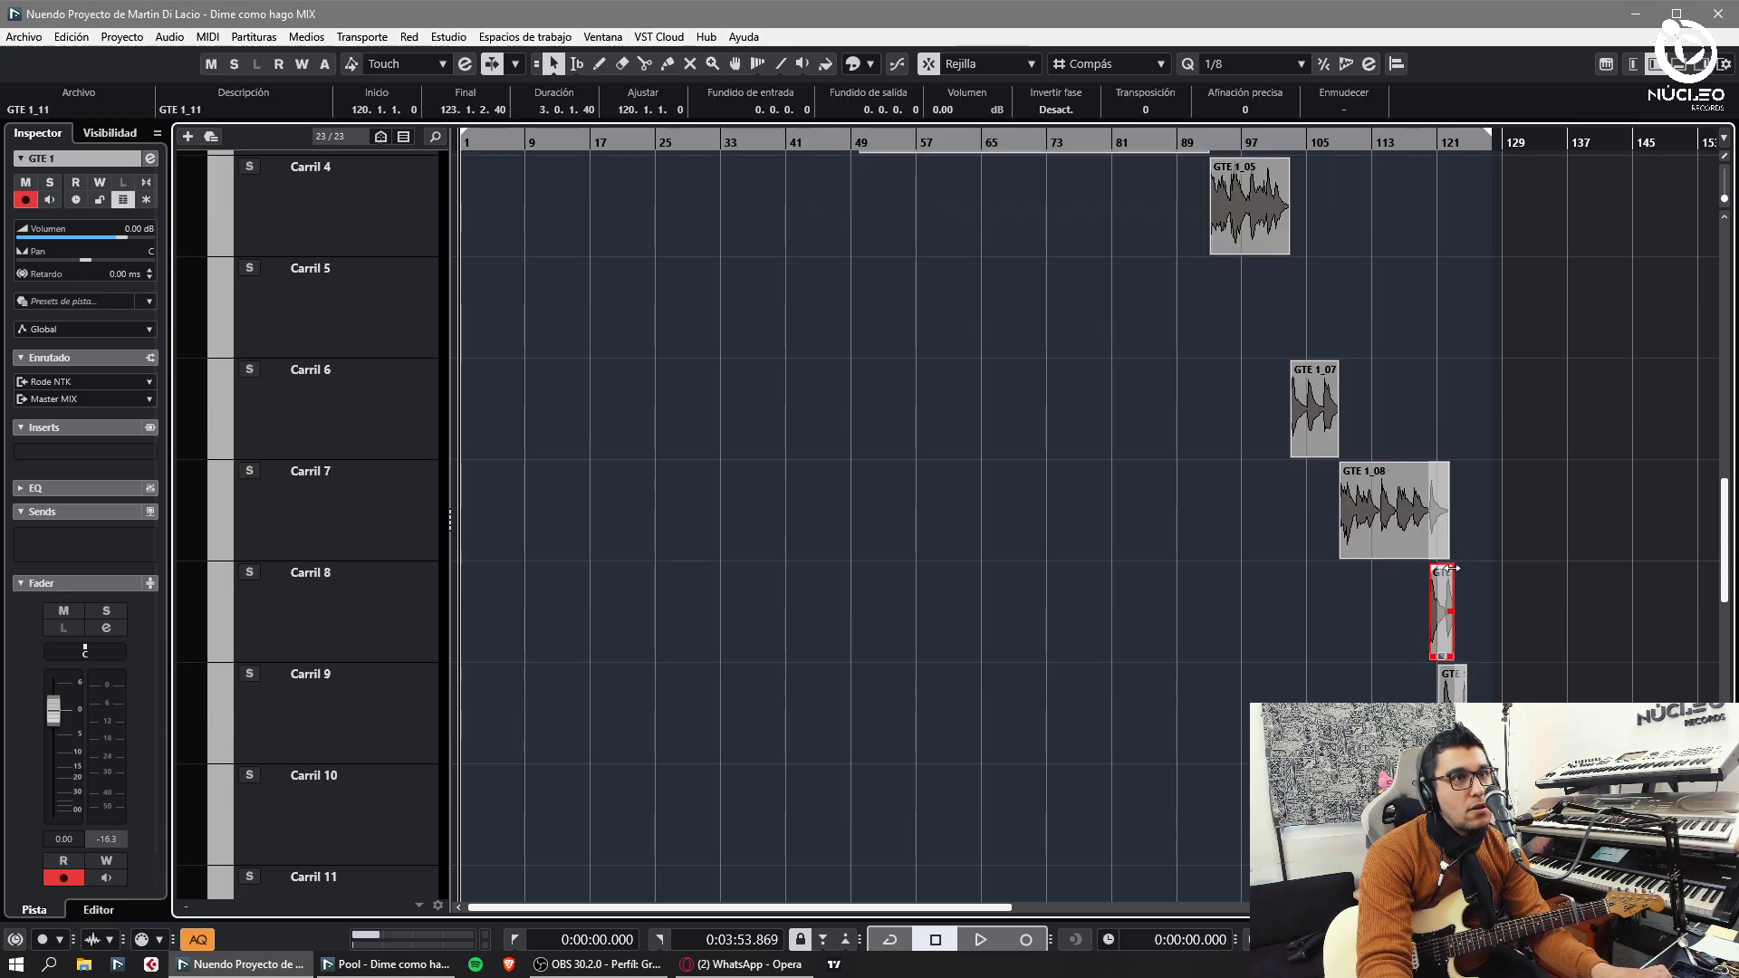
pyautogui.moveTo(1449, 548); pyautogui.dragTo(1435, 548)
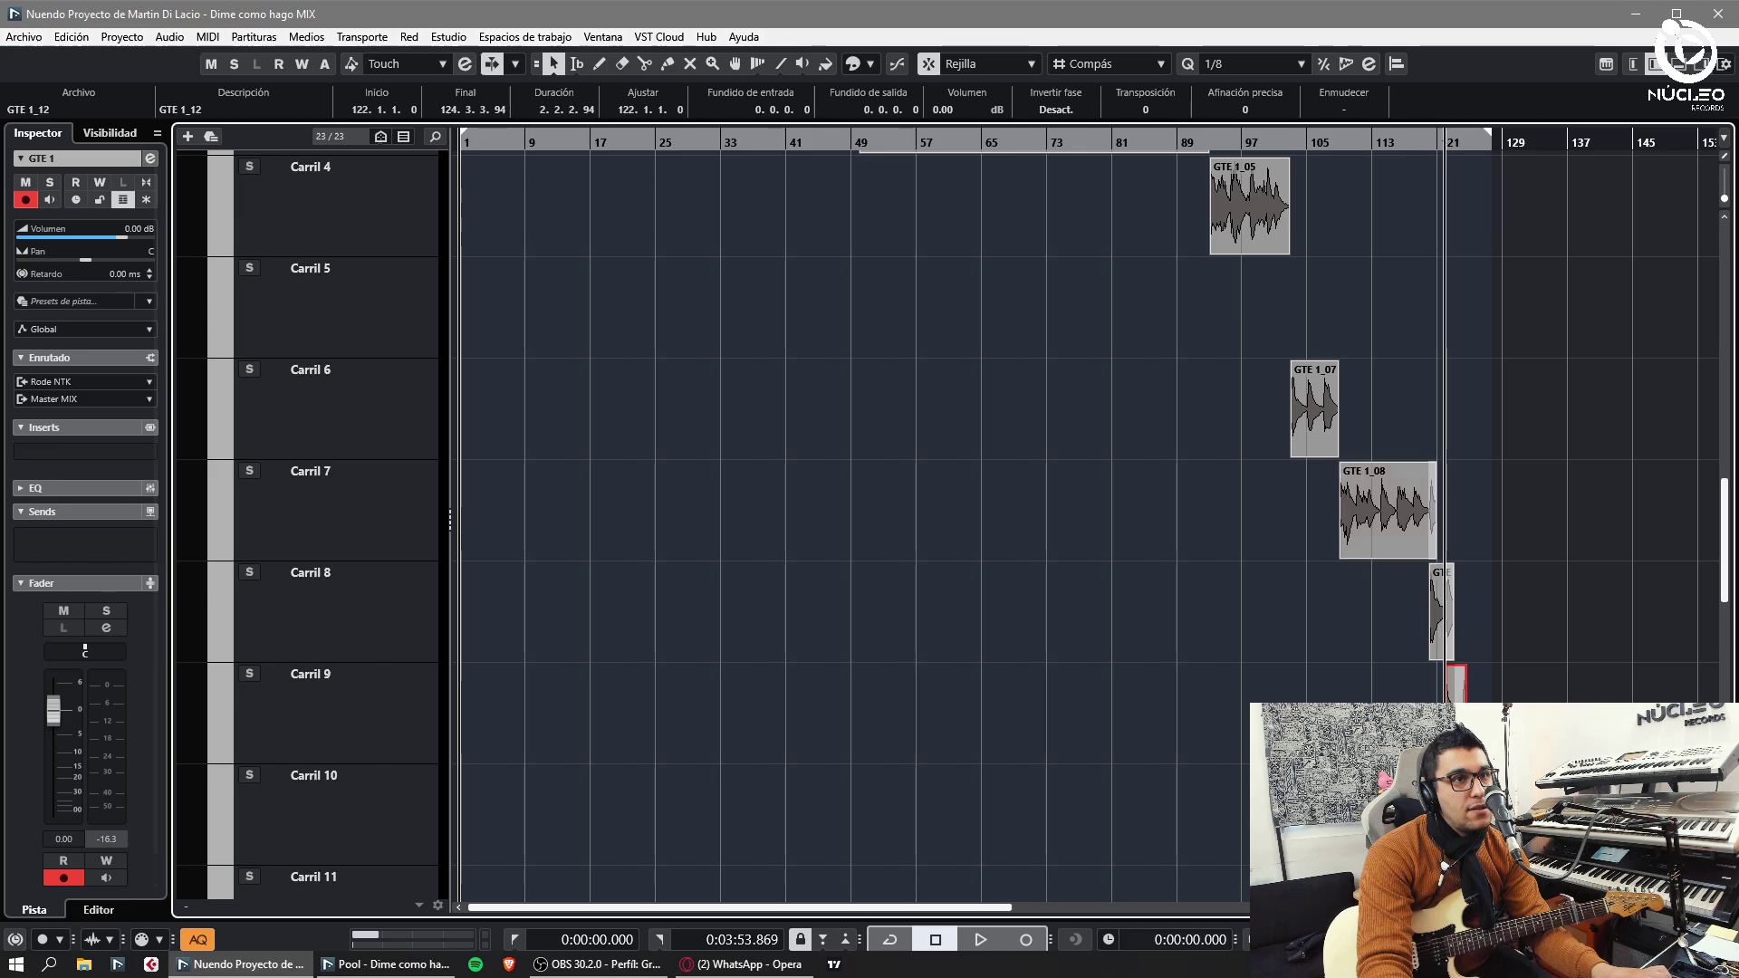
pyautogui.click(1428, 142)
pyautogui.press('h')
pyautogui.press('h')
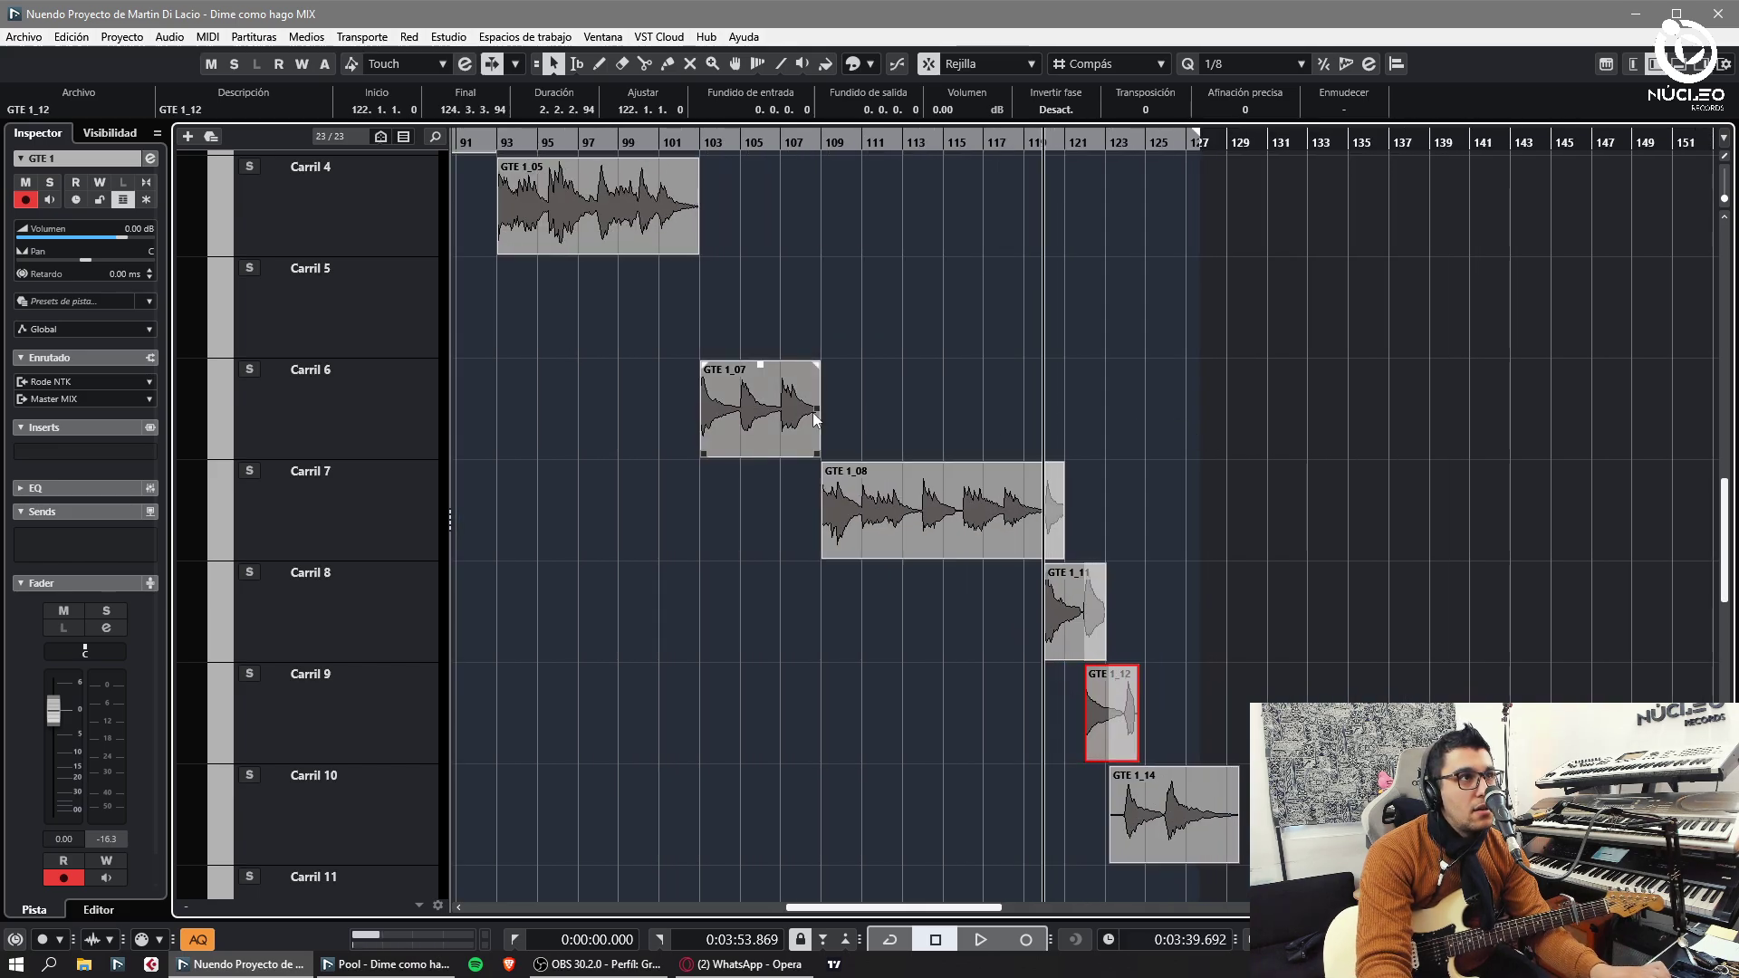
pyautogui.moveTo(813, 411); pyautogui.dragTo(845, 323)
pyautogui.moveTo(1061, 558); pyautogui.dragTo(1043, 557)
# - Move the closing GTE 1 takes from the lower lanes up into lane 4, keeping their bar positions
pyautogui.moveTo(999, 507); pyautogui.dragTo(964, 313)
pyautogui.moveTo(788, 394); pyautogui.dragTo(933, 322)
pyautogui.moveTo(949, 317); pyautogui.dragTo(965, 248)
pyautogui.moveTo(1069, 632); pyautogui.dragTo(1079, 251)
pyautogui.moveTo(1114, 715); pyautogui.dragTo(1114, 209)
pyautogui.moveTo(1159, 815); pyautogui.dragTo(1153, 213)
pyautogui.scroll(1, 1192, 330)
pyautogui.scroll(3, 1268, 376)
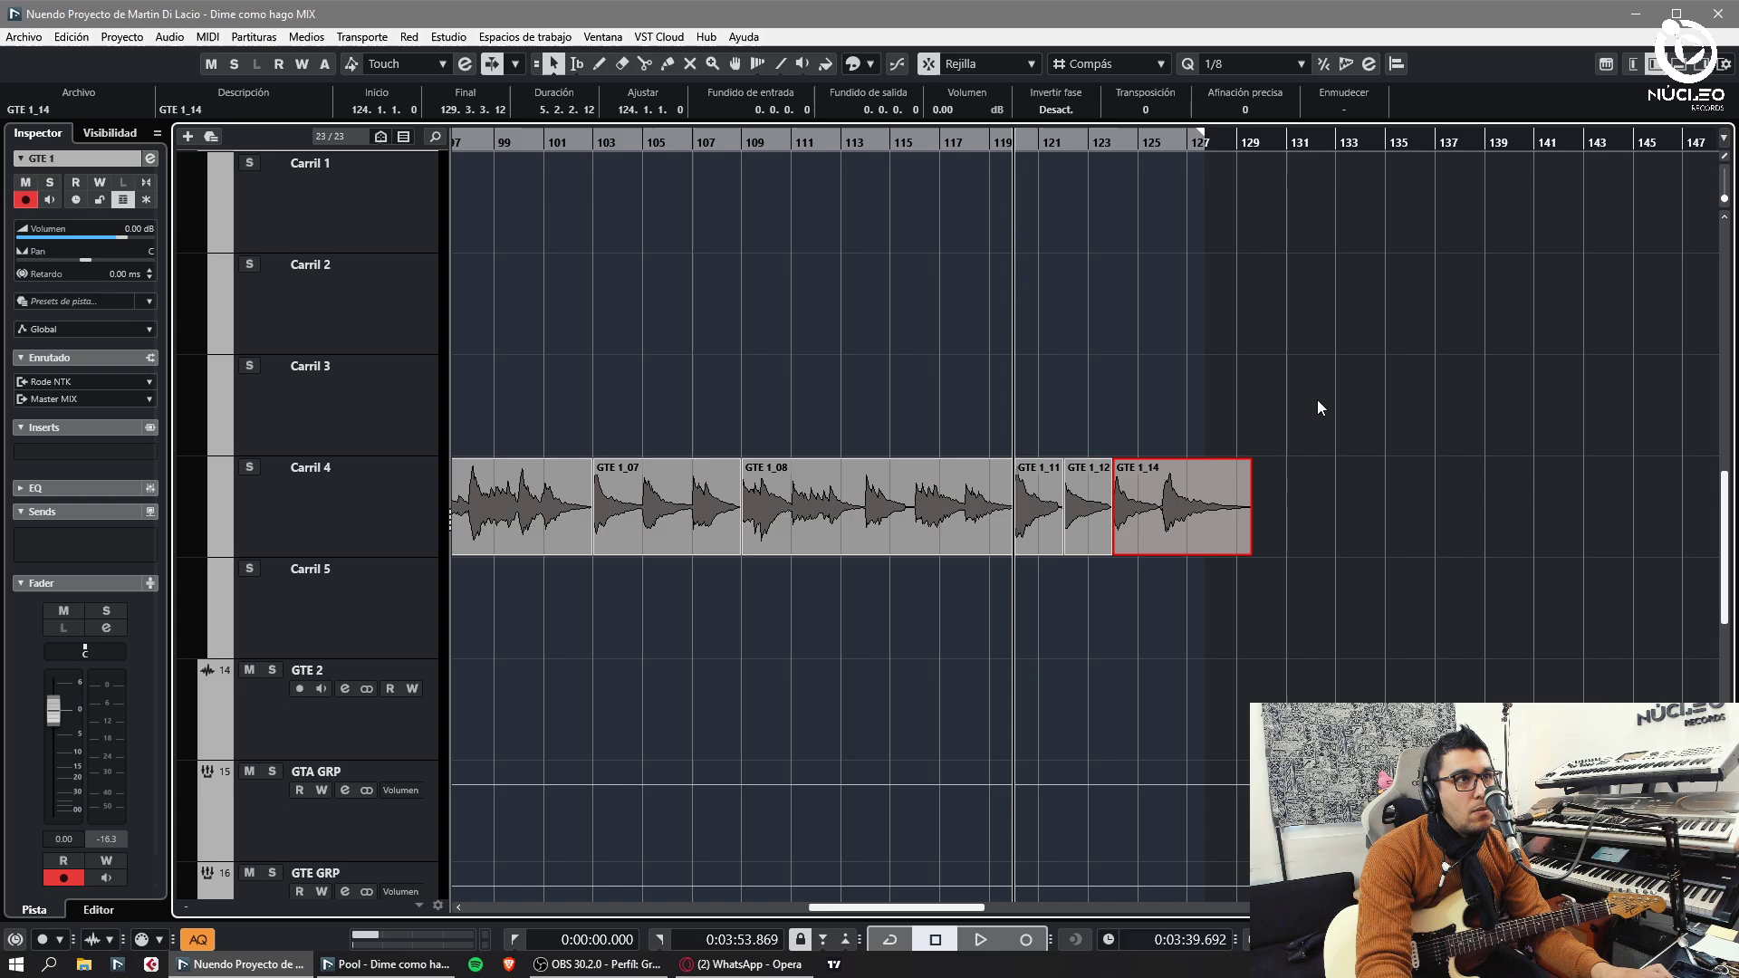
# - Move the GTE 1 takes up lane by lane until the whole performance sits in lane 1
pyautogui.scroll(-3, 1327, 426)
pyautogui.moveTo(1350, 515); pyautogui.dragTo(695, 543)
pyautogui.moveTo(703, 534); pyautogui.dragTo(704, 391)
pyautogui.press('g')
pyautogui.press('g')
pyautogui.press('g')
pyautogui.moveTo(1552, 423); pyautogui.dragTo(583, 460)
pyautogui.moveTo(857, 417); pyautogui.dragTo(861, 324)
pyautogui.scroll(3, 724, 452)
pyautogui.moveTo(609, 600); pyautogui.dragTo(1570, 624)
pyautogui.moveTo(1098, 624); pyautogui.dragTo(1098, 527)
pyautogui.moveTo(1605, 535); pyautogui.dragTo(634, 516)
pyautogui.click(1302, 608)
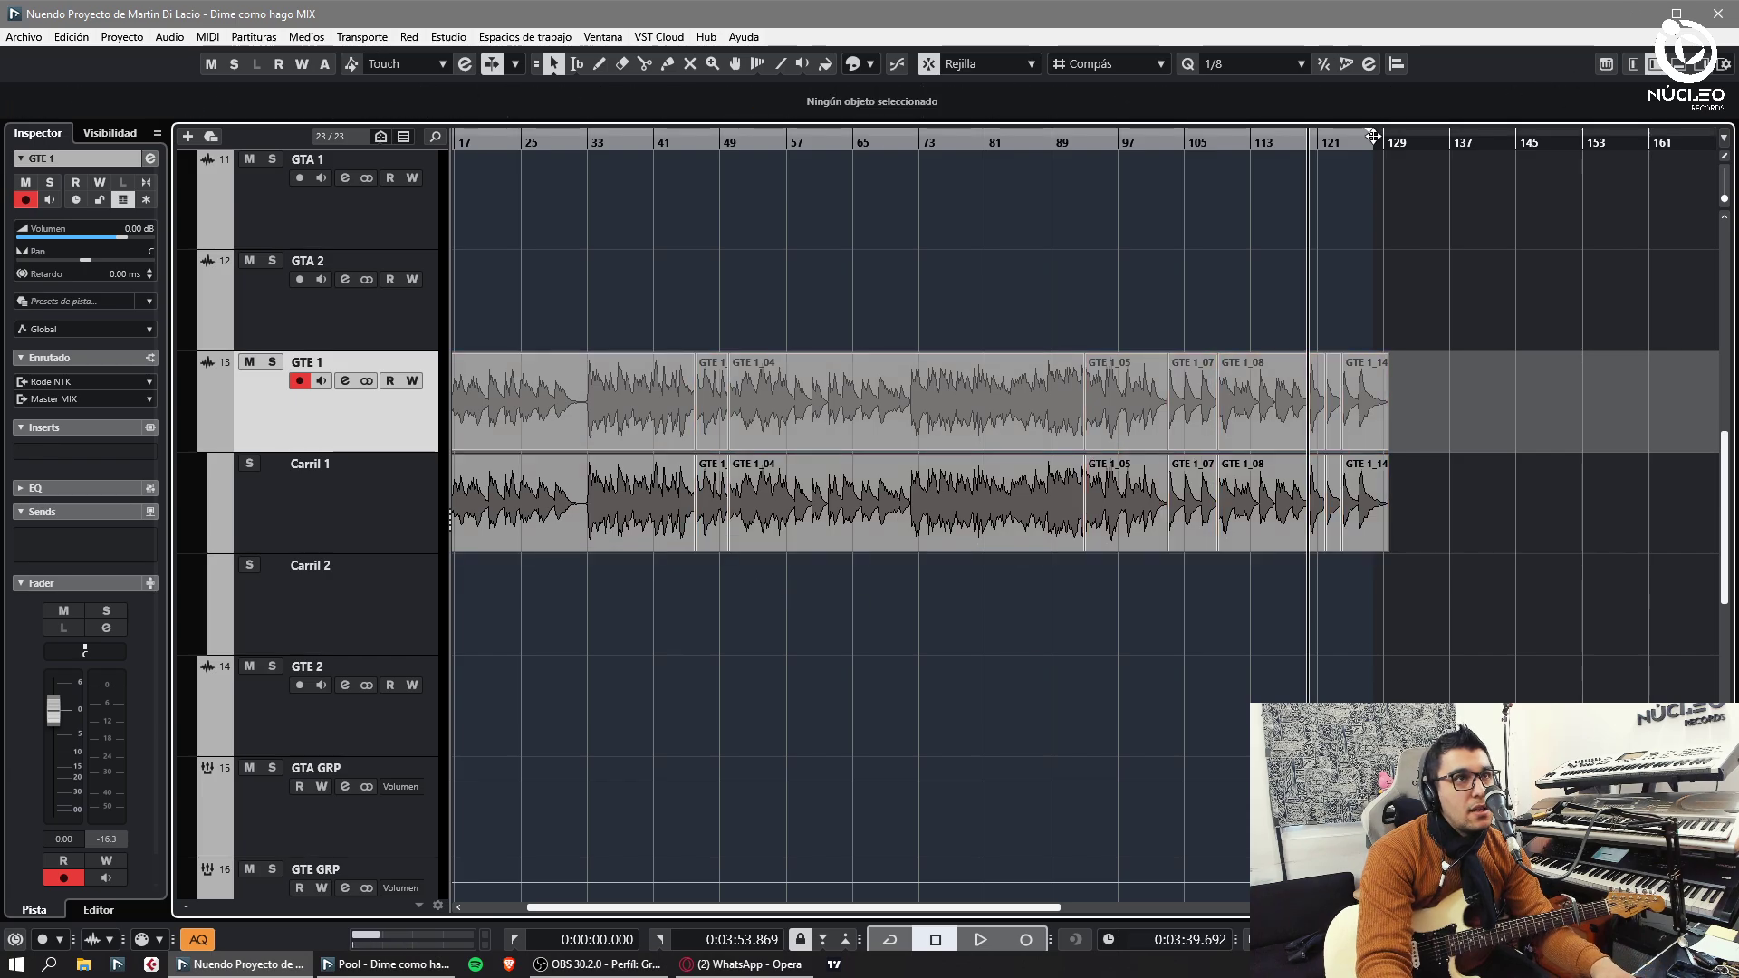
# - Extend the right locator to about bar 133 and return to the project start
pyautogui.moveTo(1370, 133); pyautogui.dragTo(1426, 133)
pyautogui.press('.')
pyautogui.press('h')
pyautogui.press('h')
pyautogui.press('h')
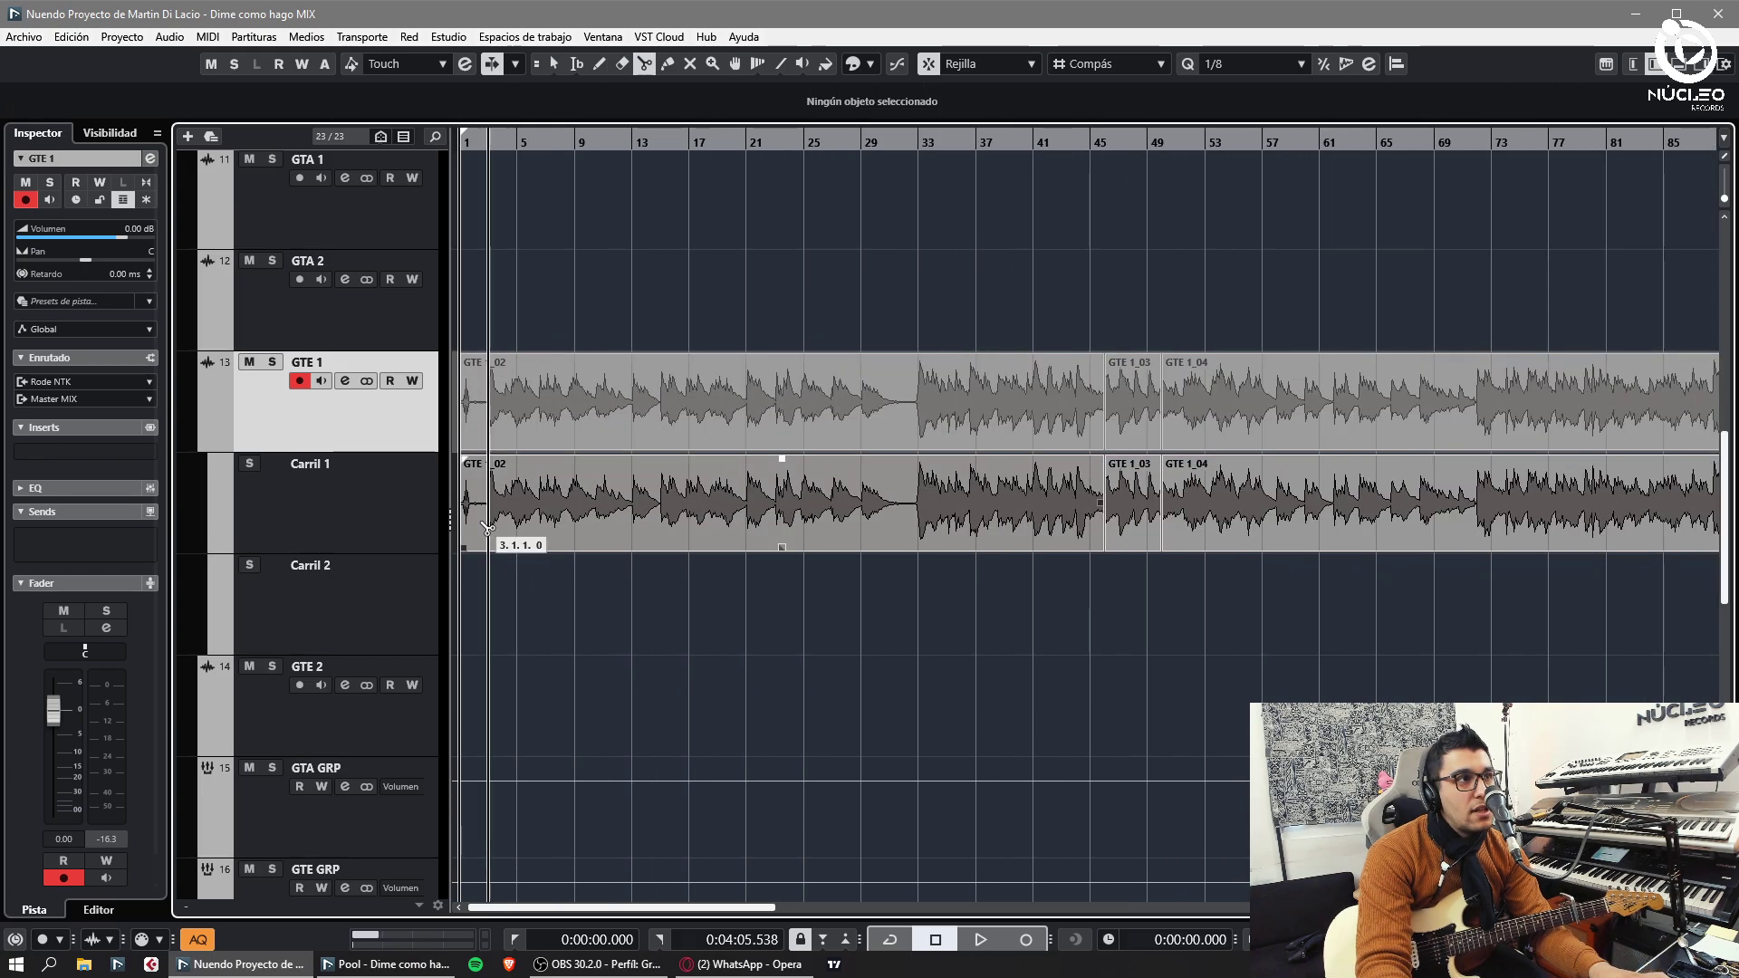
# - Split the first GTE 1 take in lane 1 at bar 3 and delete the part before it
pyautogui.keyDown('alt'); pyautogui.click(489, 525); pyautogui.keyUp('alt')
pyautogui.click(475, 525)
pyautogui.press('Delete')
pyautogui.click(498, 519)
pyautogui.press('h')
pyautogui.press('j')
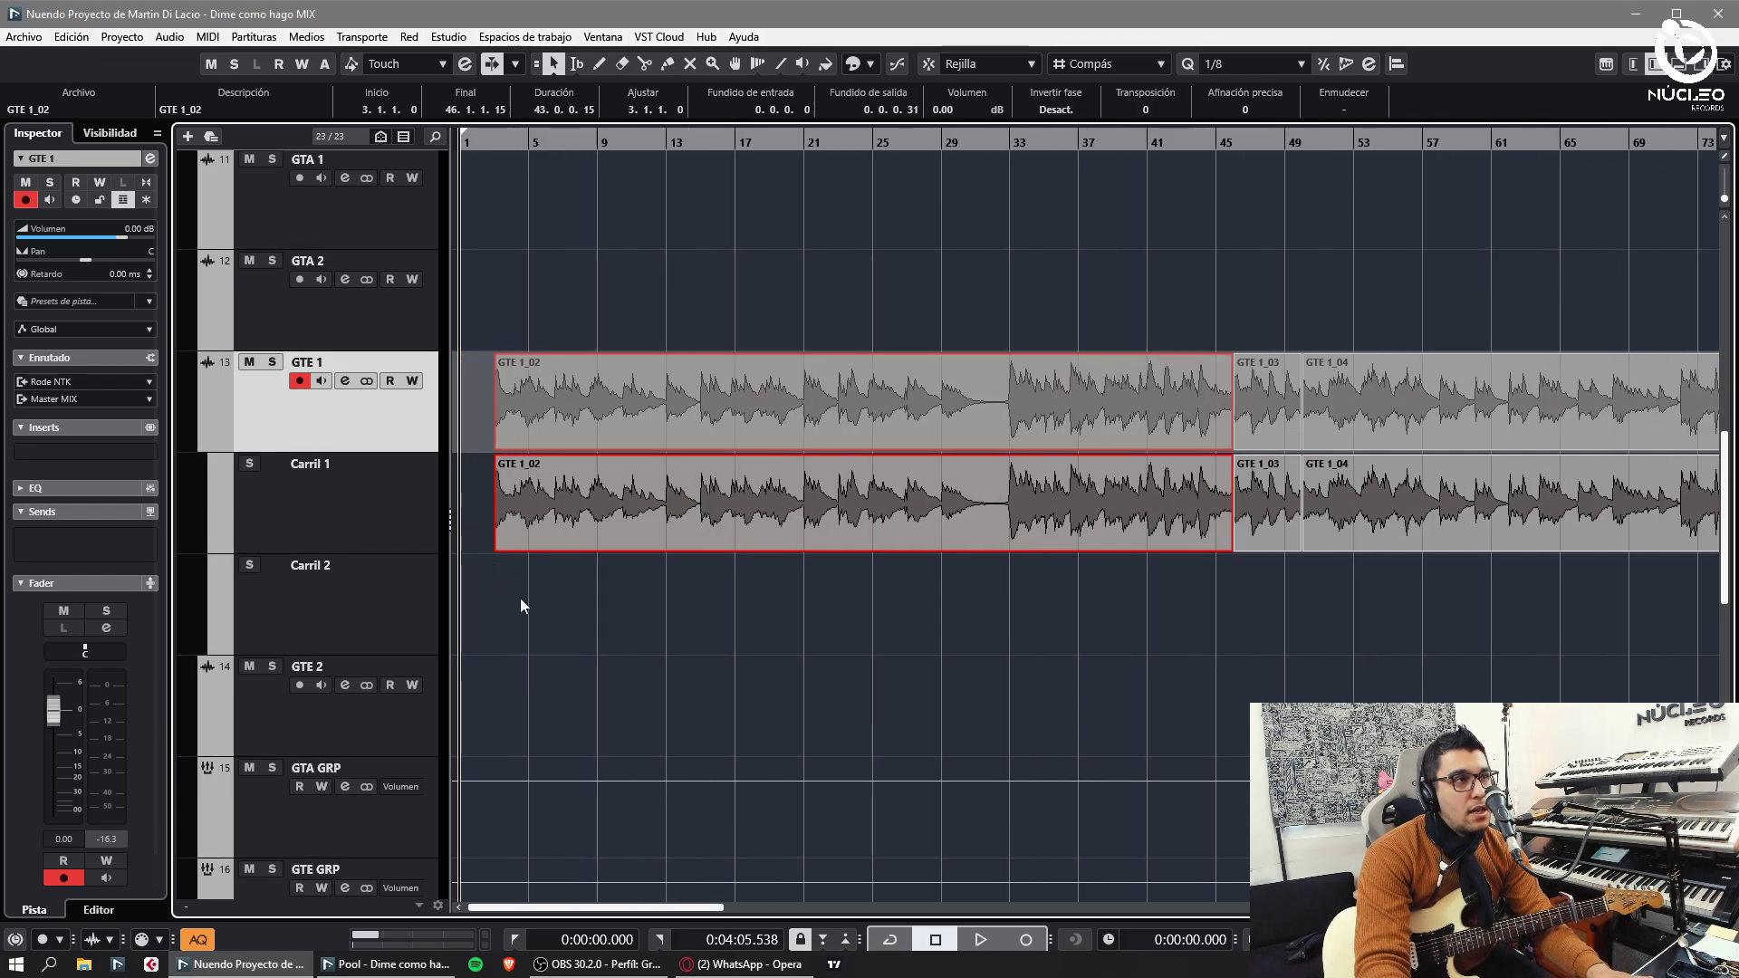
pyautogui.click(527, 605)
pyautogui.press('g')
pyautogui.press('h')
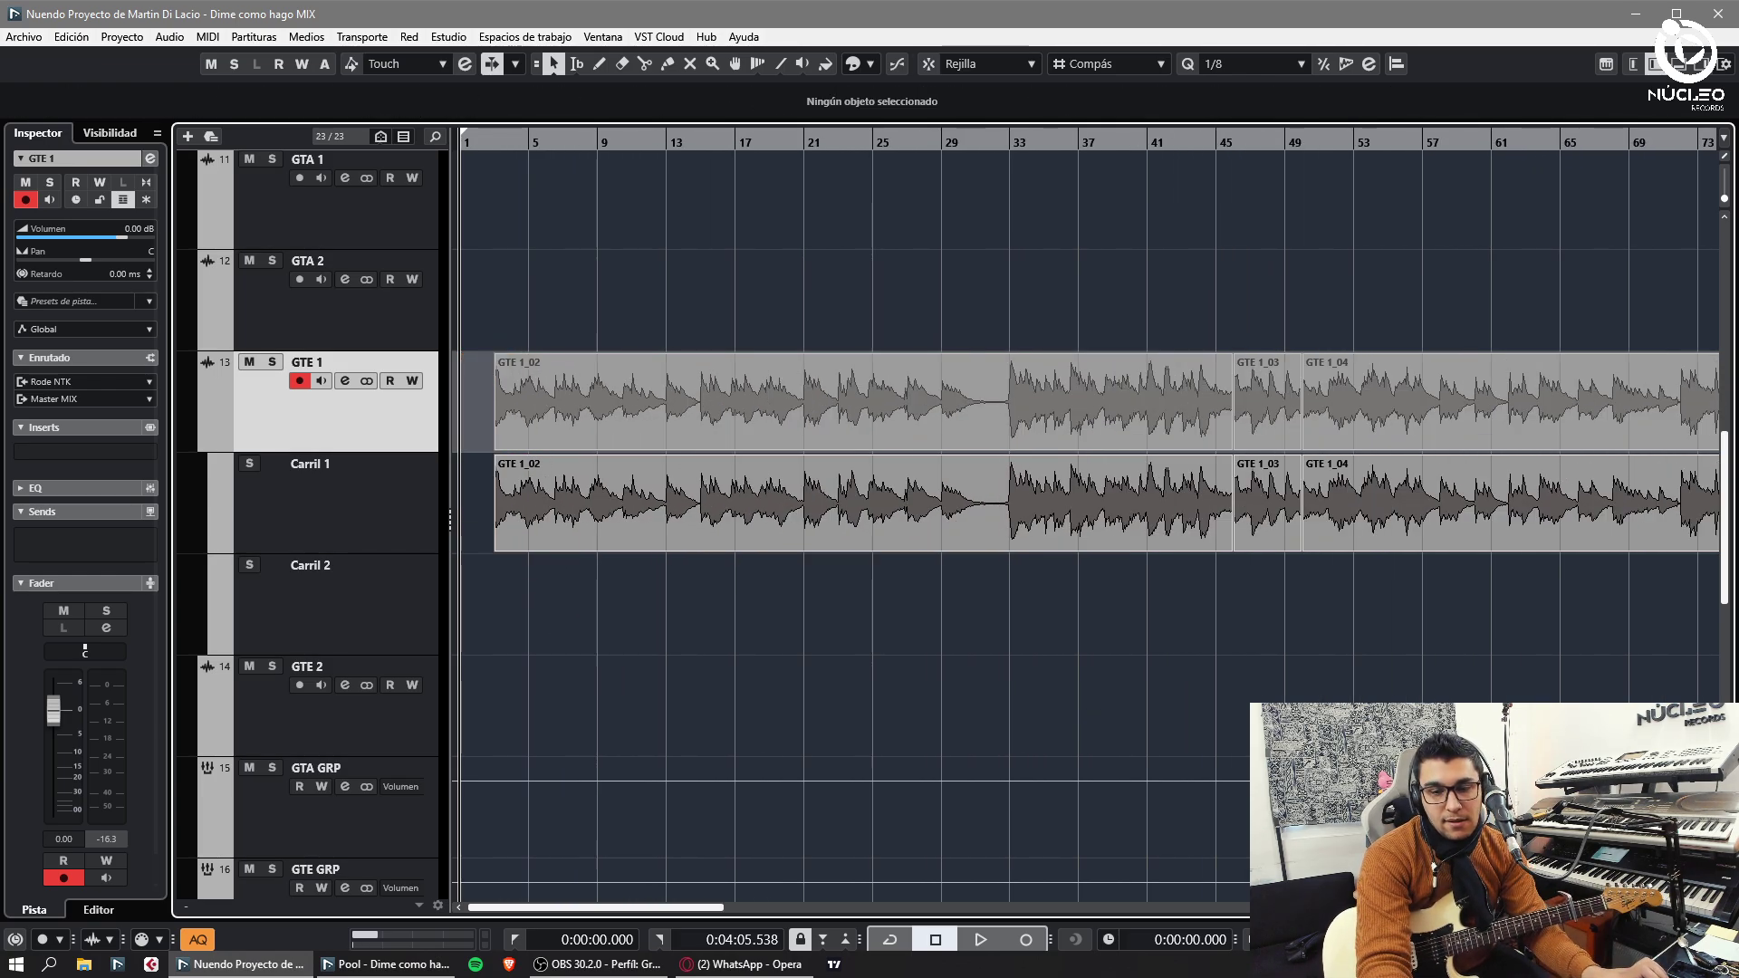
pyautogui.hotkey('alt', 'Tab')
pyautogui.click(1135, 725)
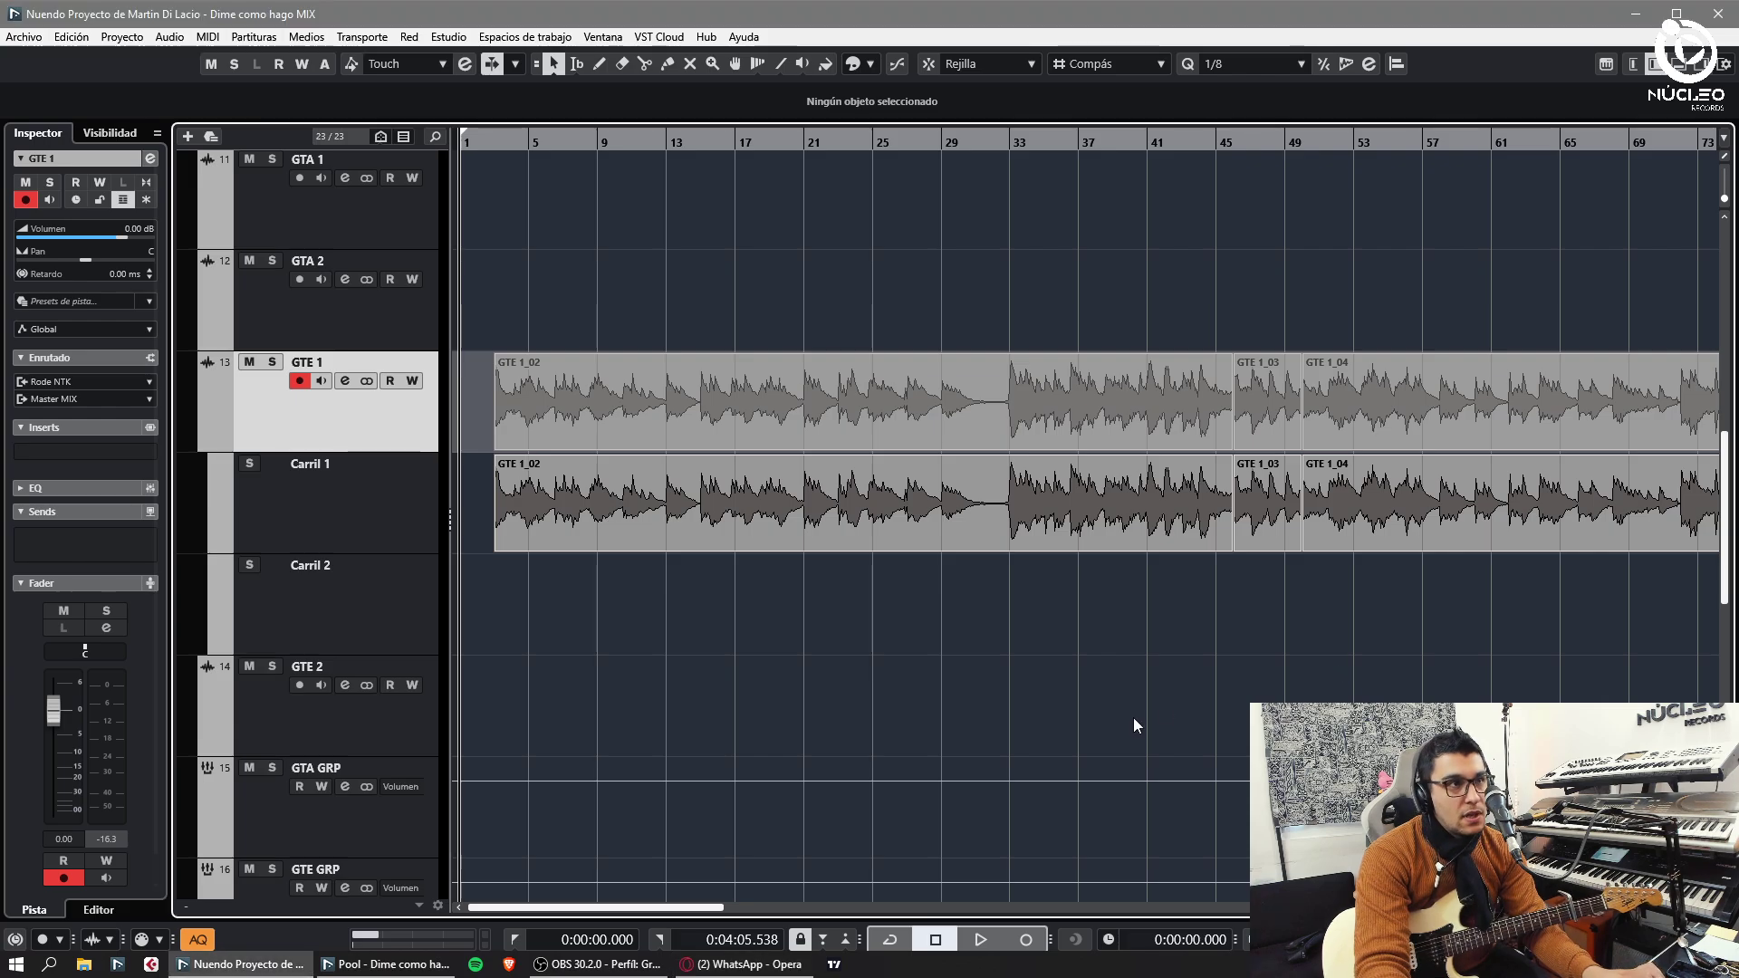
pyautogui.press('KP_Multiply')
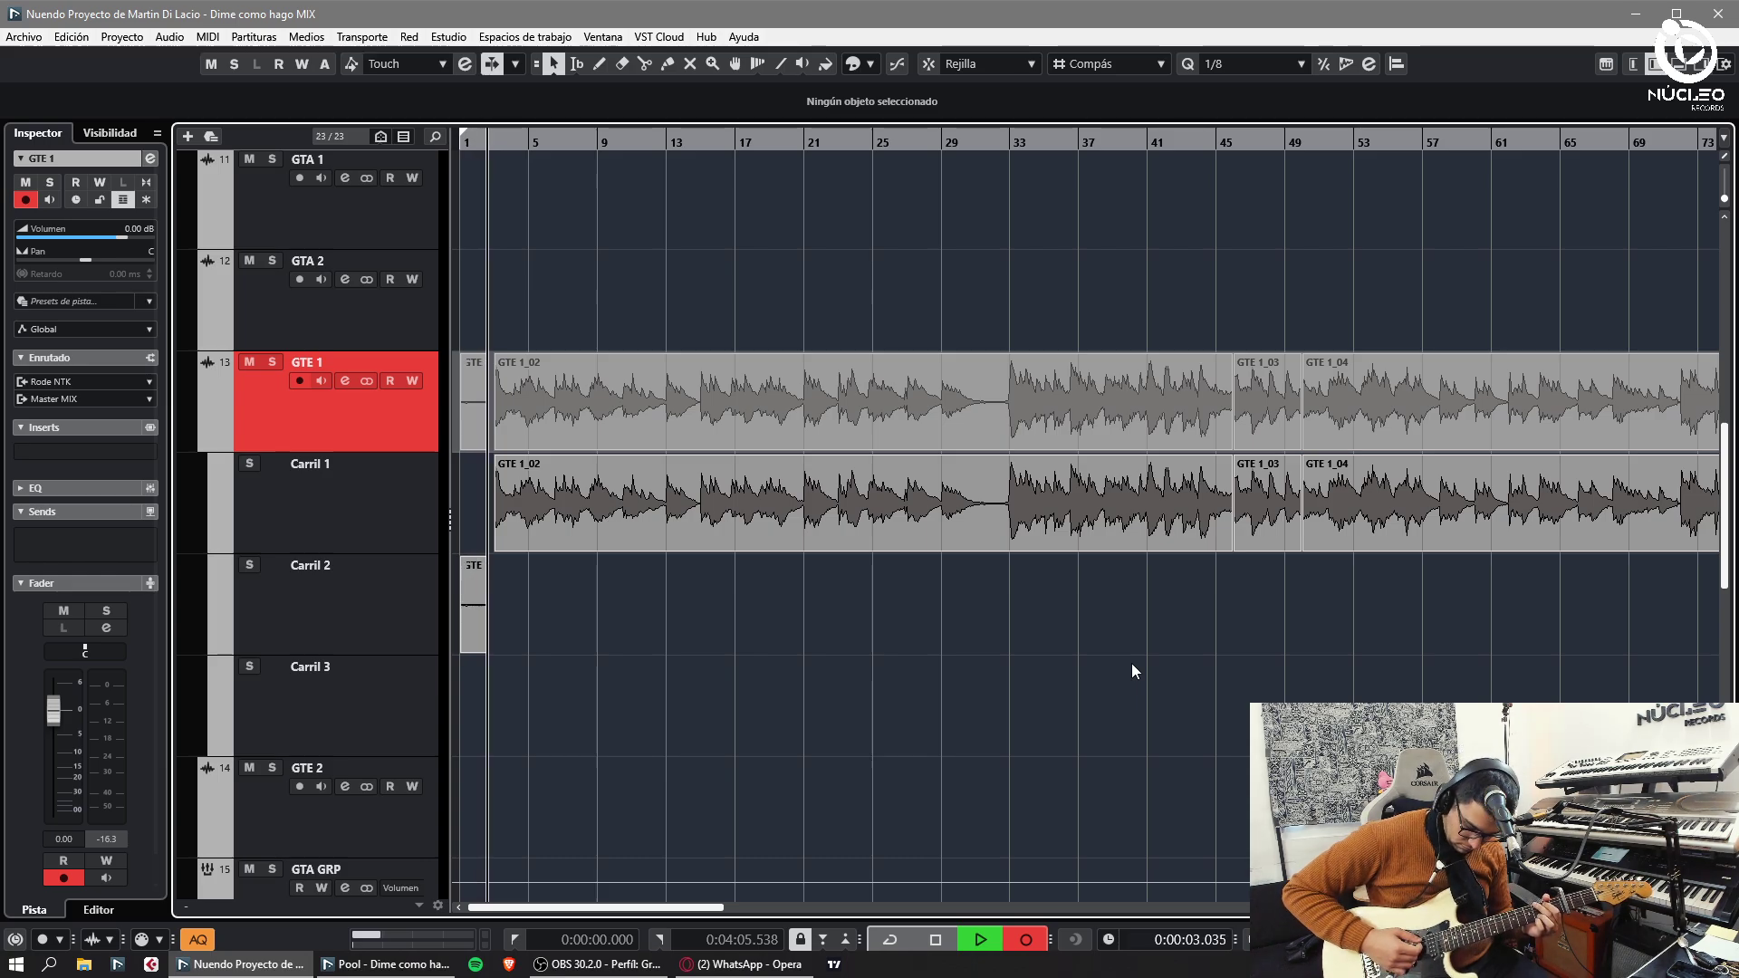
pyautogui.press('space')
pyautogui.hotkey('ctrl', 'z')
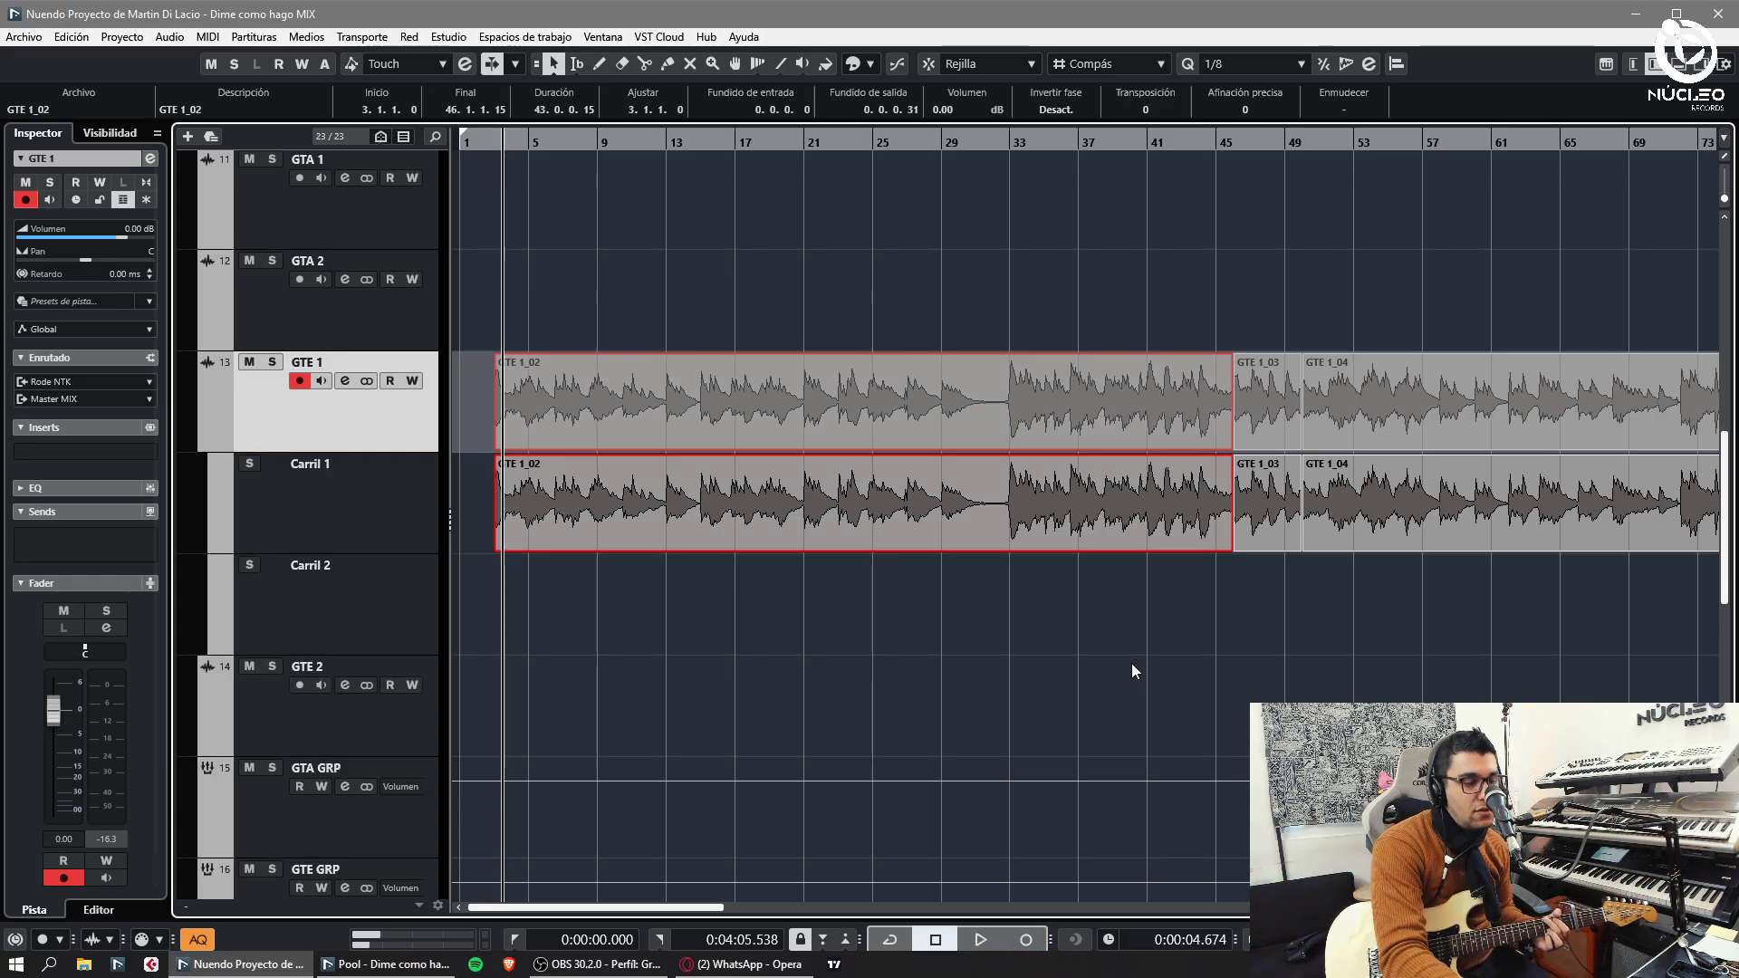
# - Record a second GTE 1 pass from the project start to about bar 85
pyautogui.press('KP_Subtract')
pyautogui.press('KP_Multiply')
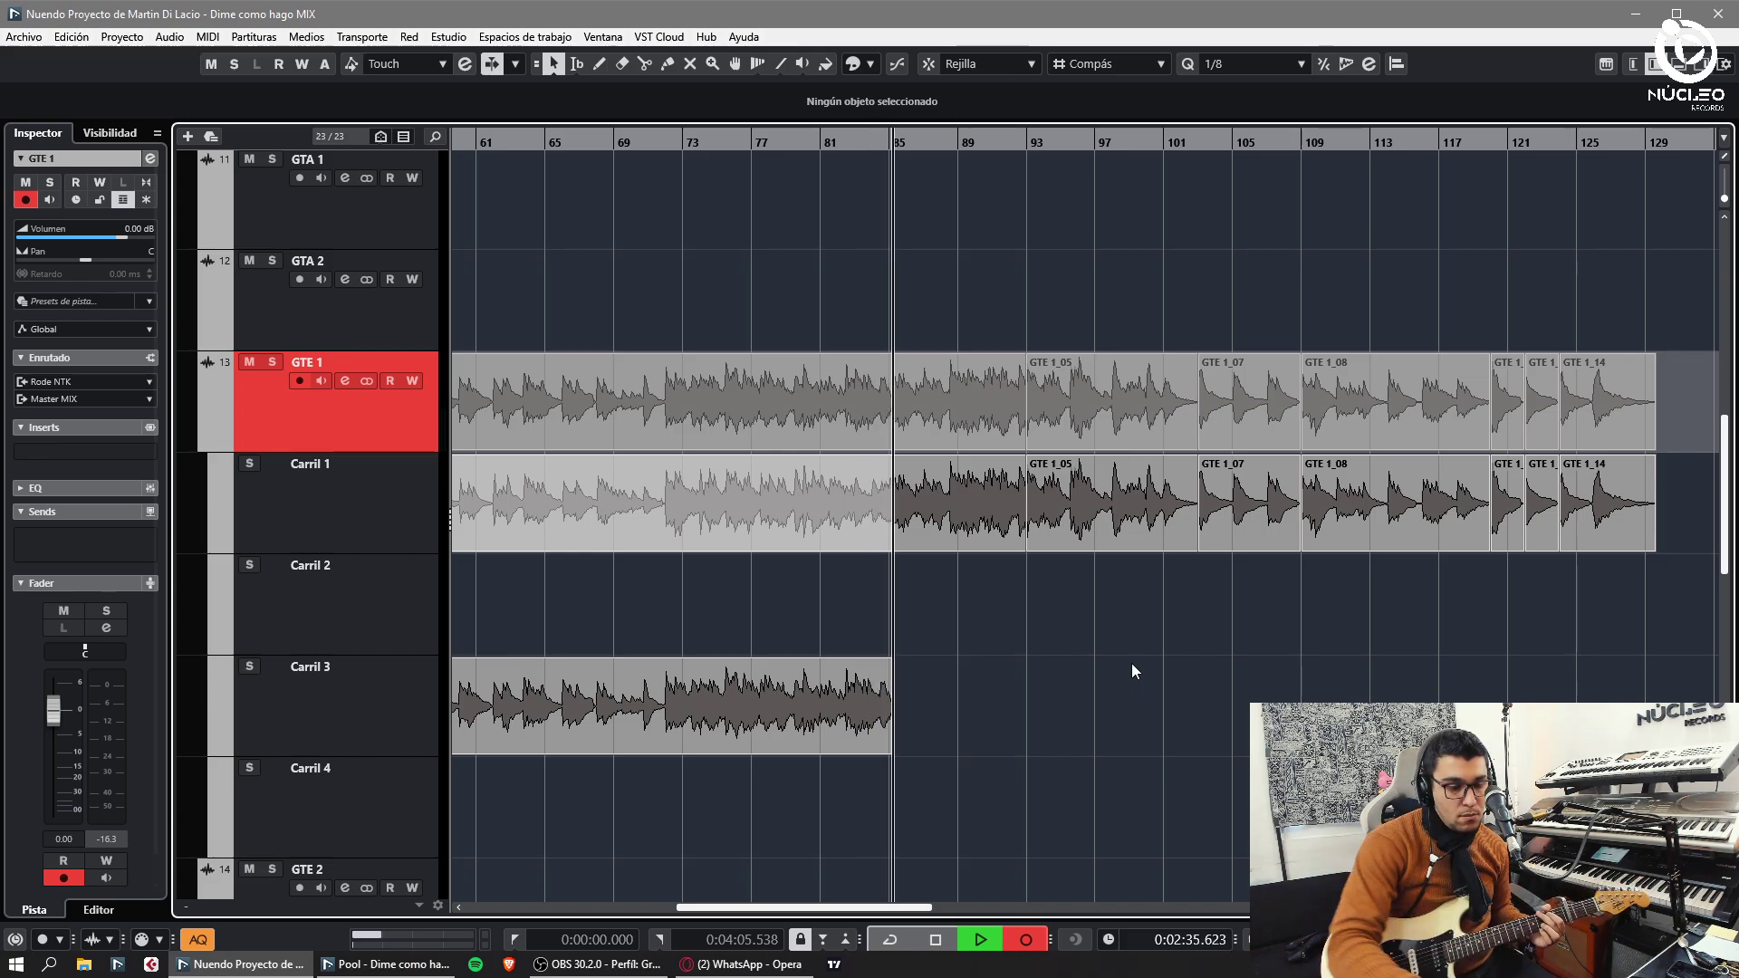
pyautogui.press('space')
# - Record the next GTE 1 take from about bar 83 to past bar 106
pyautogui.press('KP_Subtract')
pyautogui.press('KP_Subtract')
pyautogui.press('KP_Multiply')
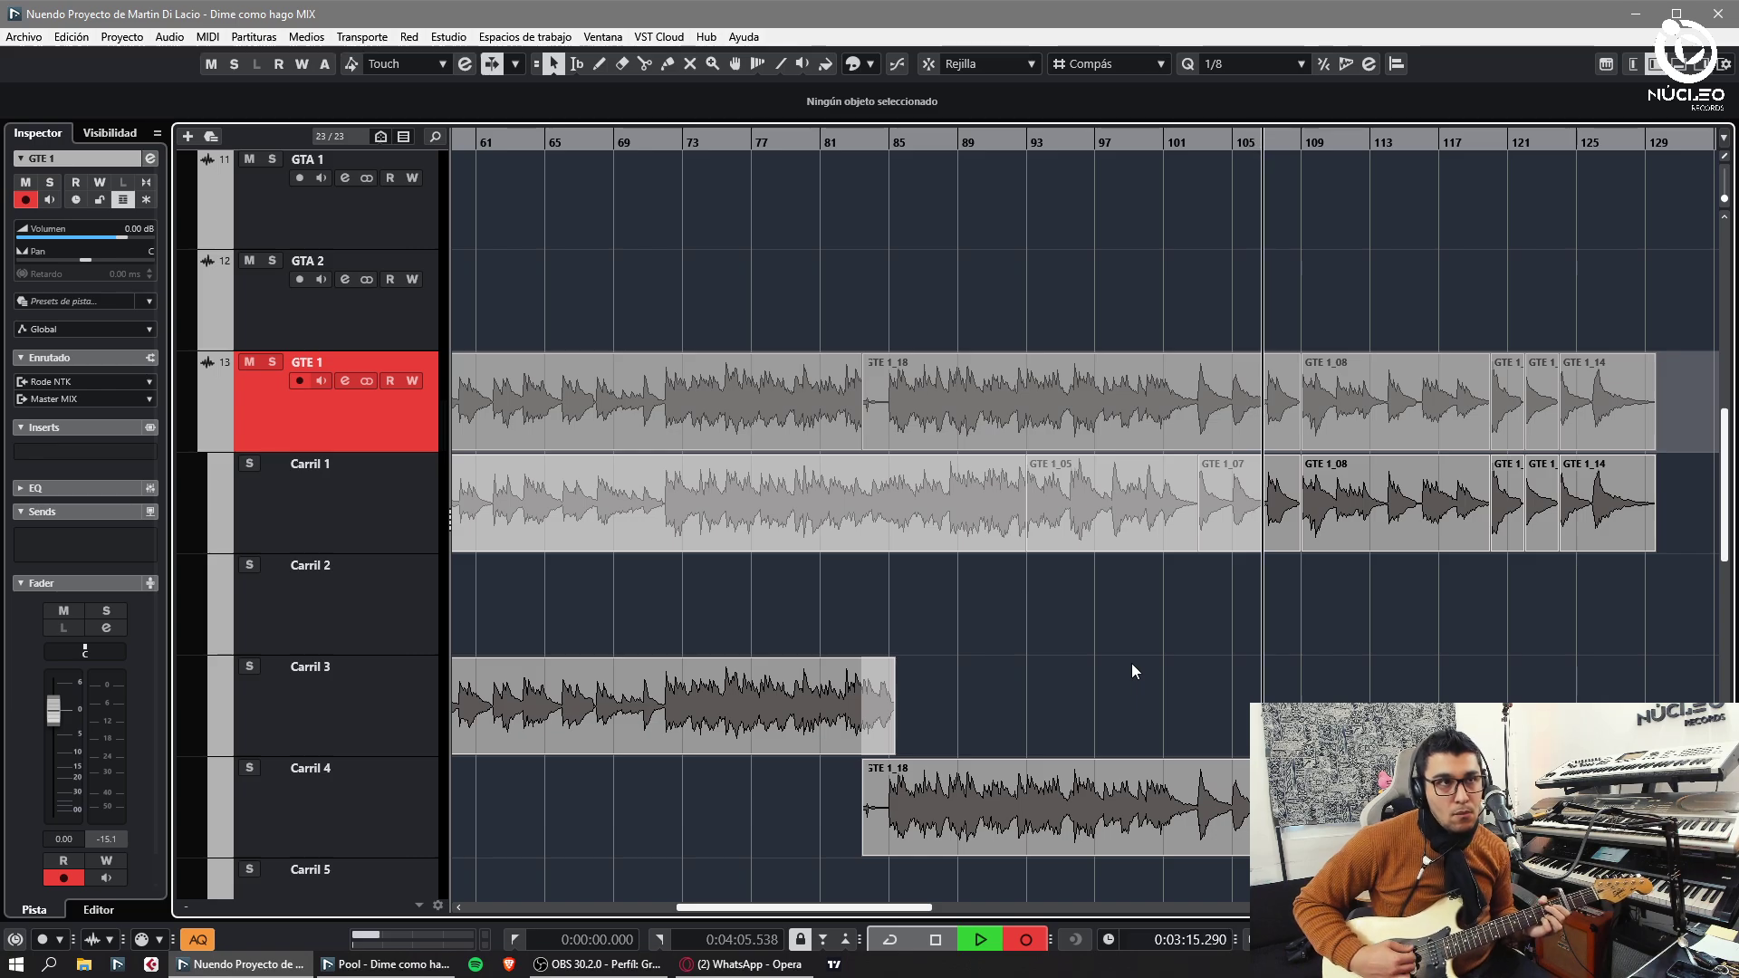
pyautogui.press('space')
# - Record three overlapping GTE 1 takes covering about bar 106 to bar 123
pyautogui.press('KP_Multiply')
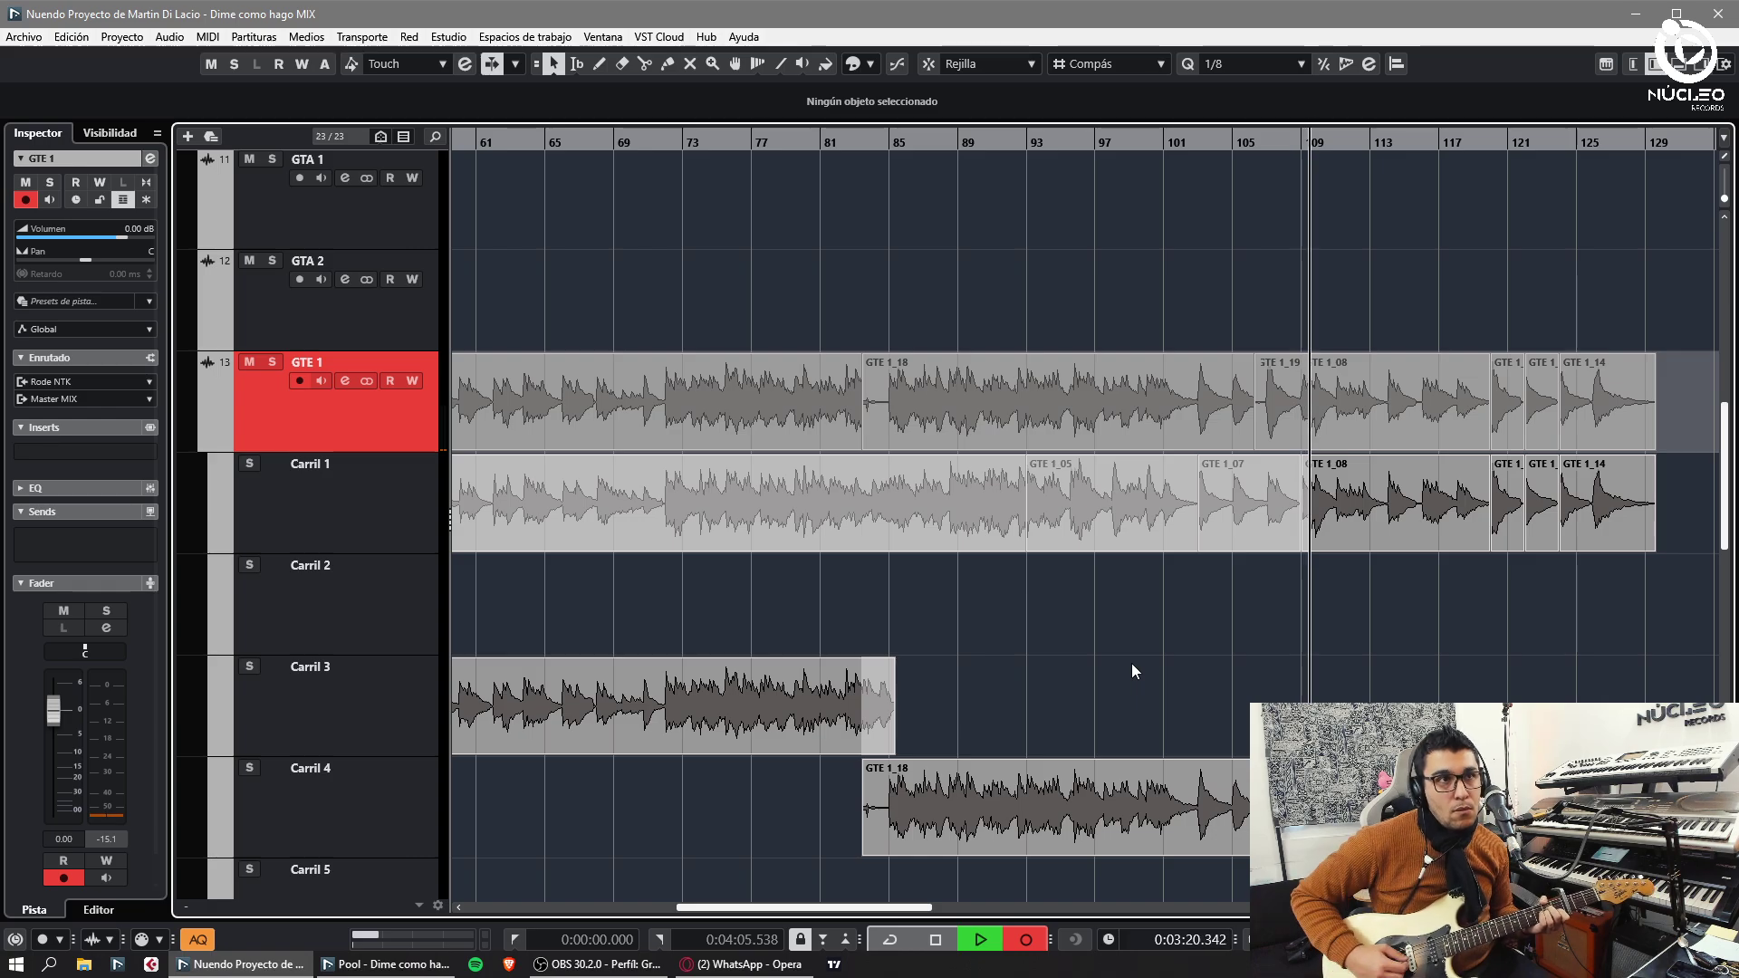
pyautogui.press('KP_Multiply')
pyautogui.press('KP_Multiply')
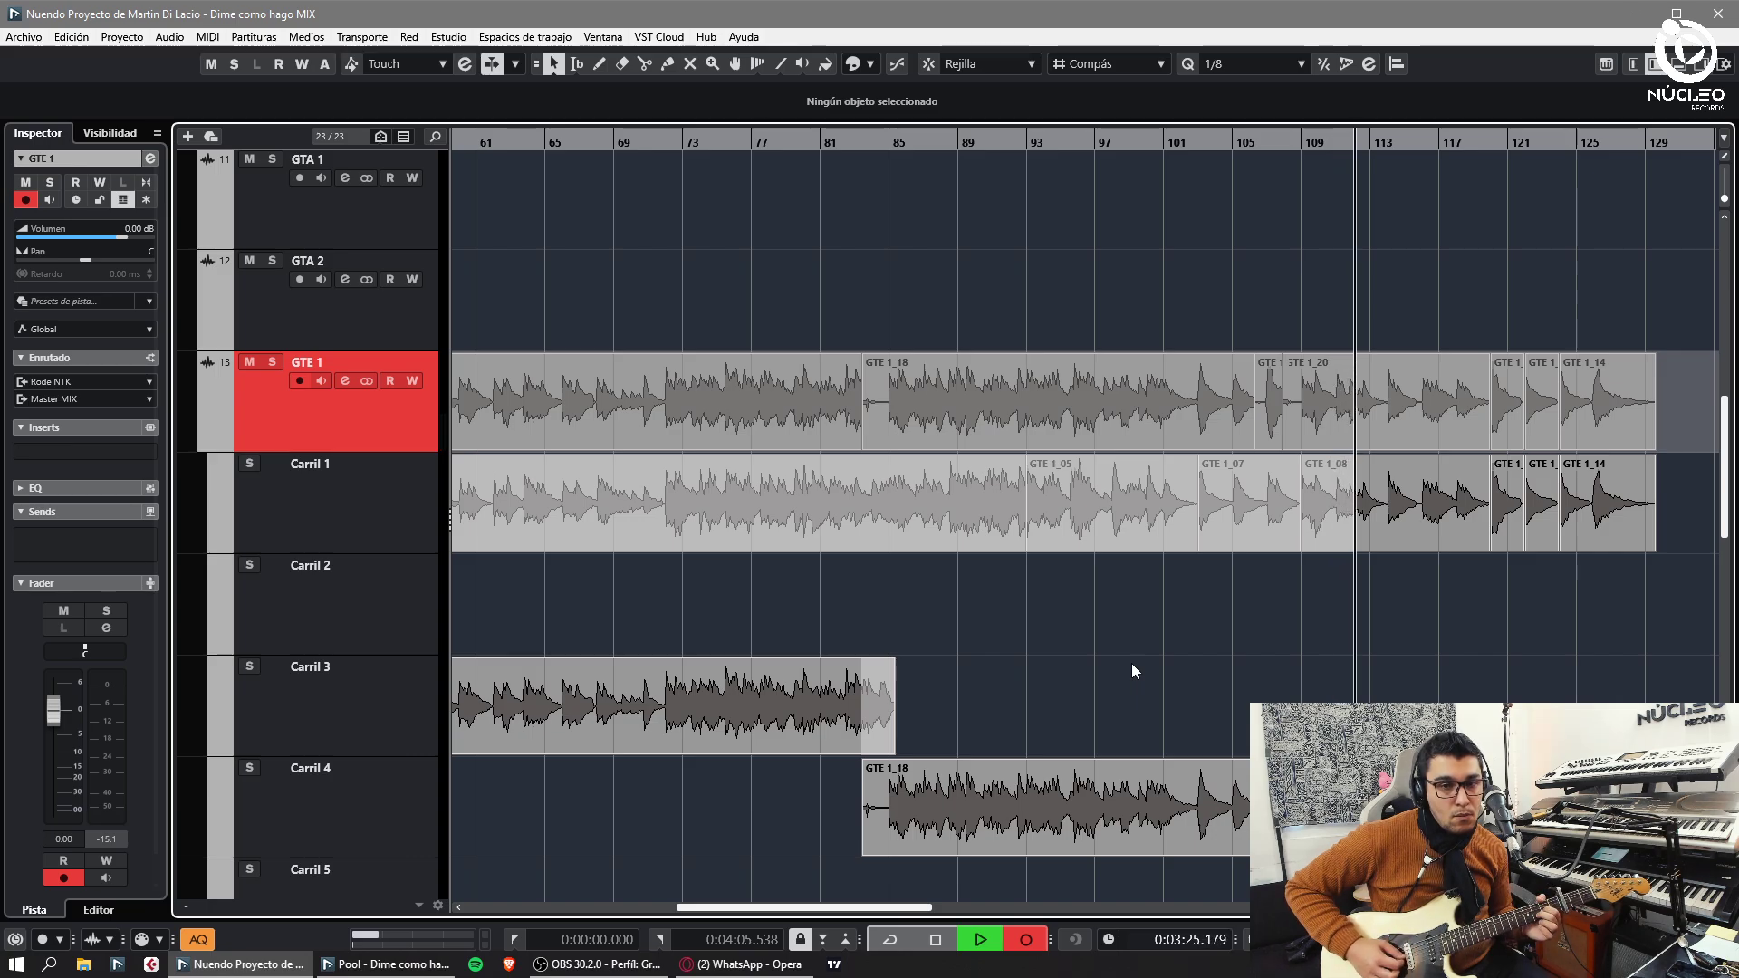
pyautogui.press('space')
pyautogui.press('KP_Multiply')
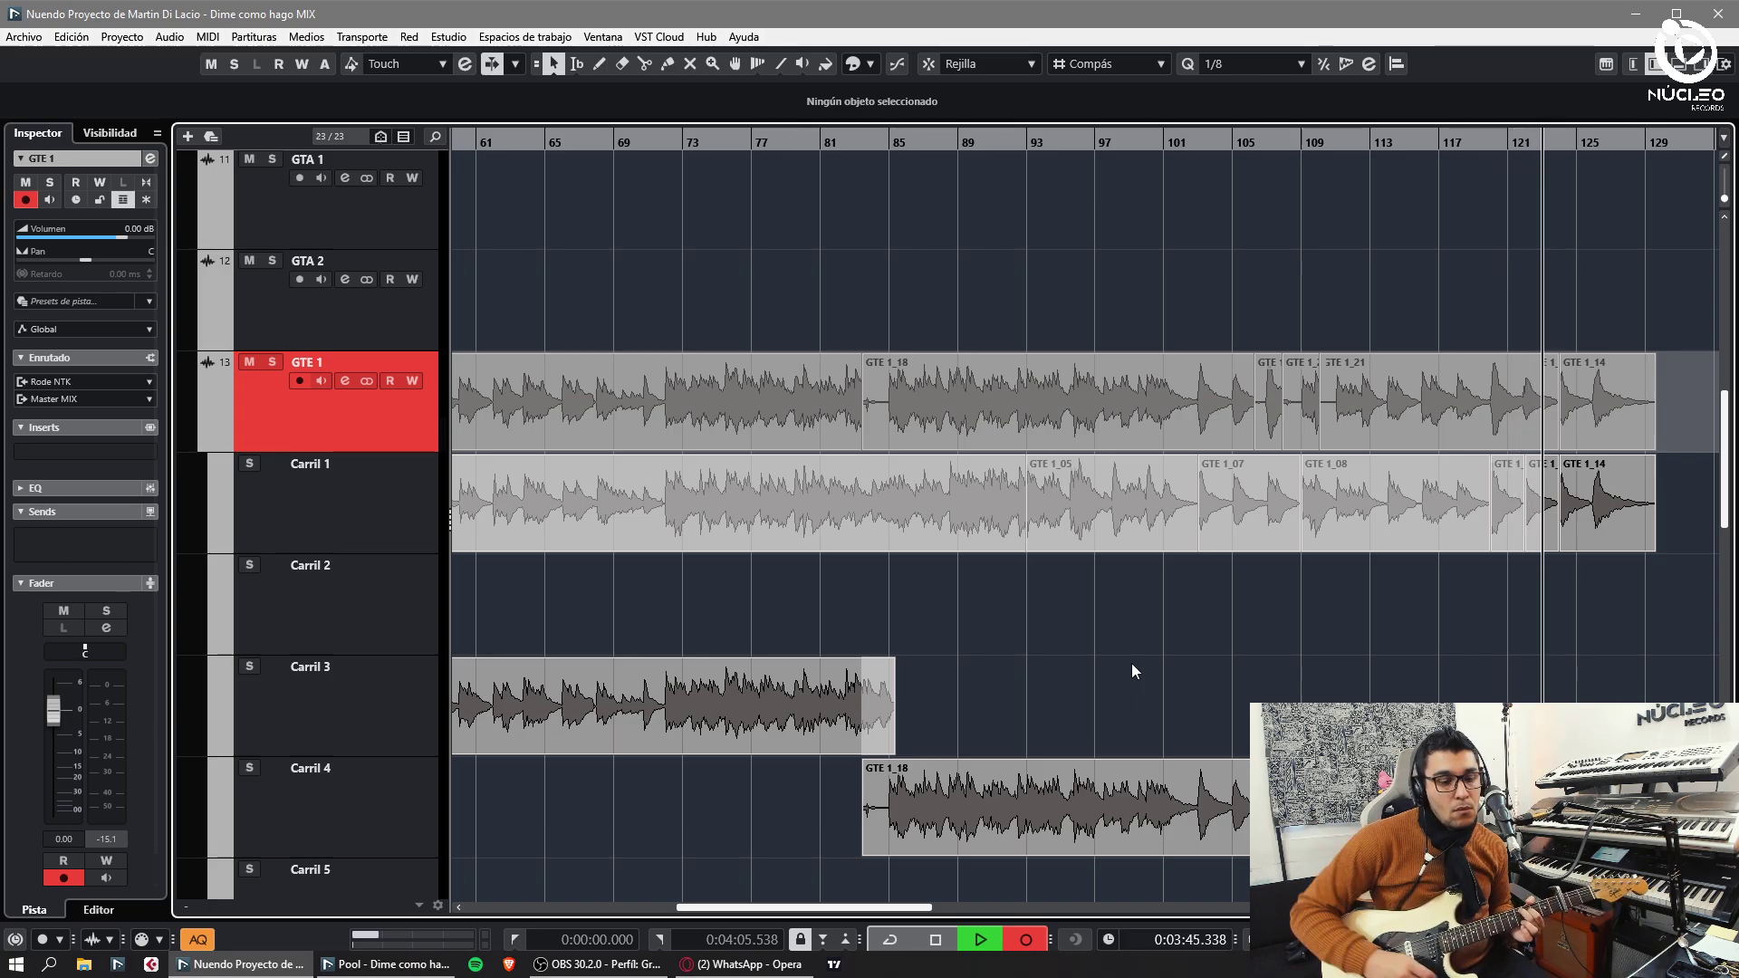
pyautogui.press('space')
# - Record the closing GTE 1 chords of the second pass from about bar 120 to past bar 129 and stop the transport
pyautogui.press('KP_Subtract')
pyautogui.press('KP_Subtract')
pyautogui.press('KP_Subtract')
pyautogui.press('KP_Subtract')
pyautogui.press('KP_Multiply')
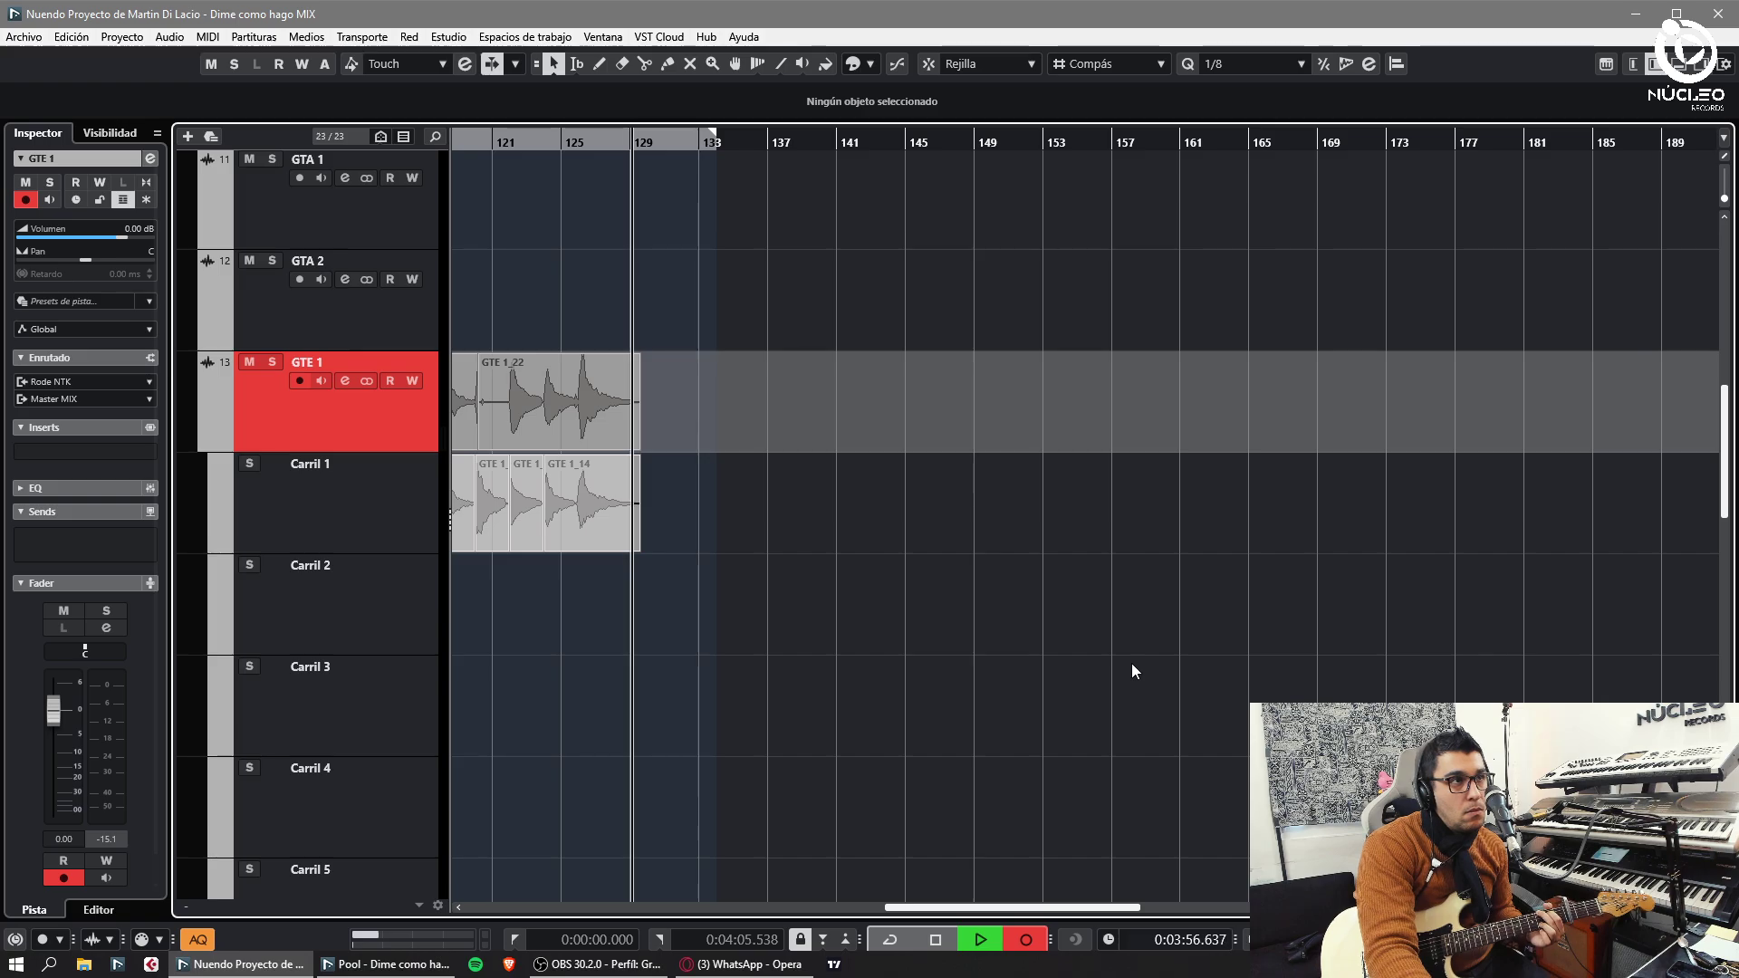
pyautogui.press('KP_Multiply')
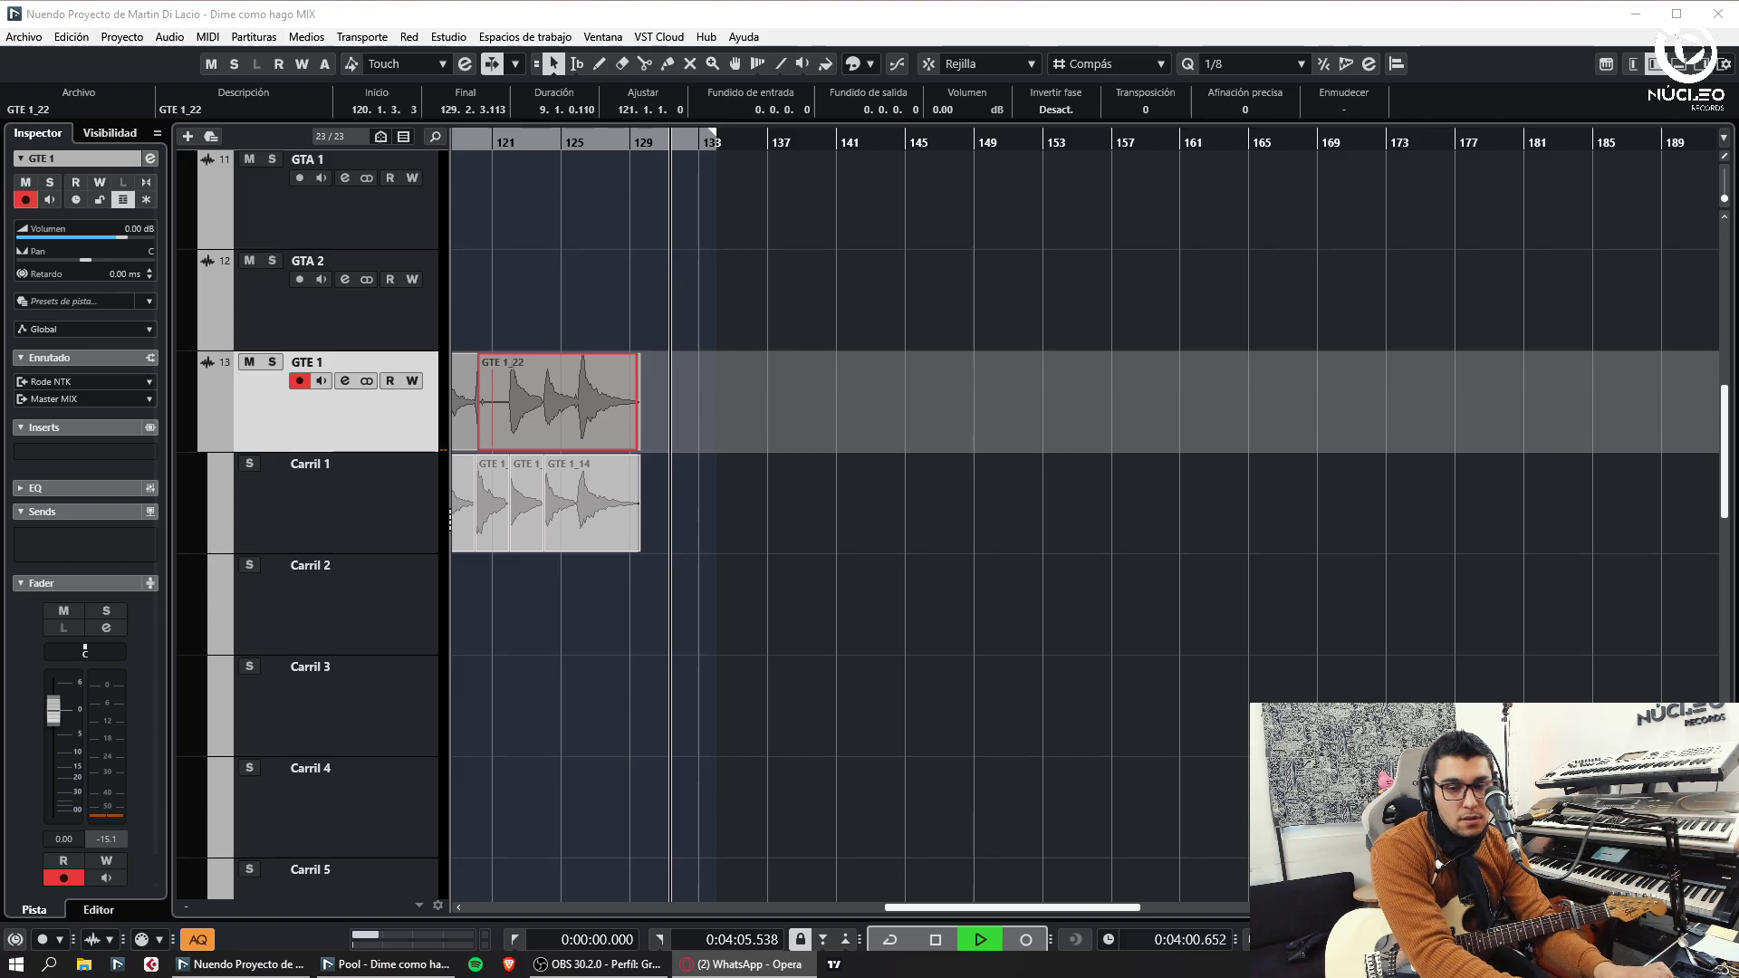
pyautogui.click(1328, 442)
pyautogui.press('space')
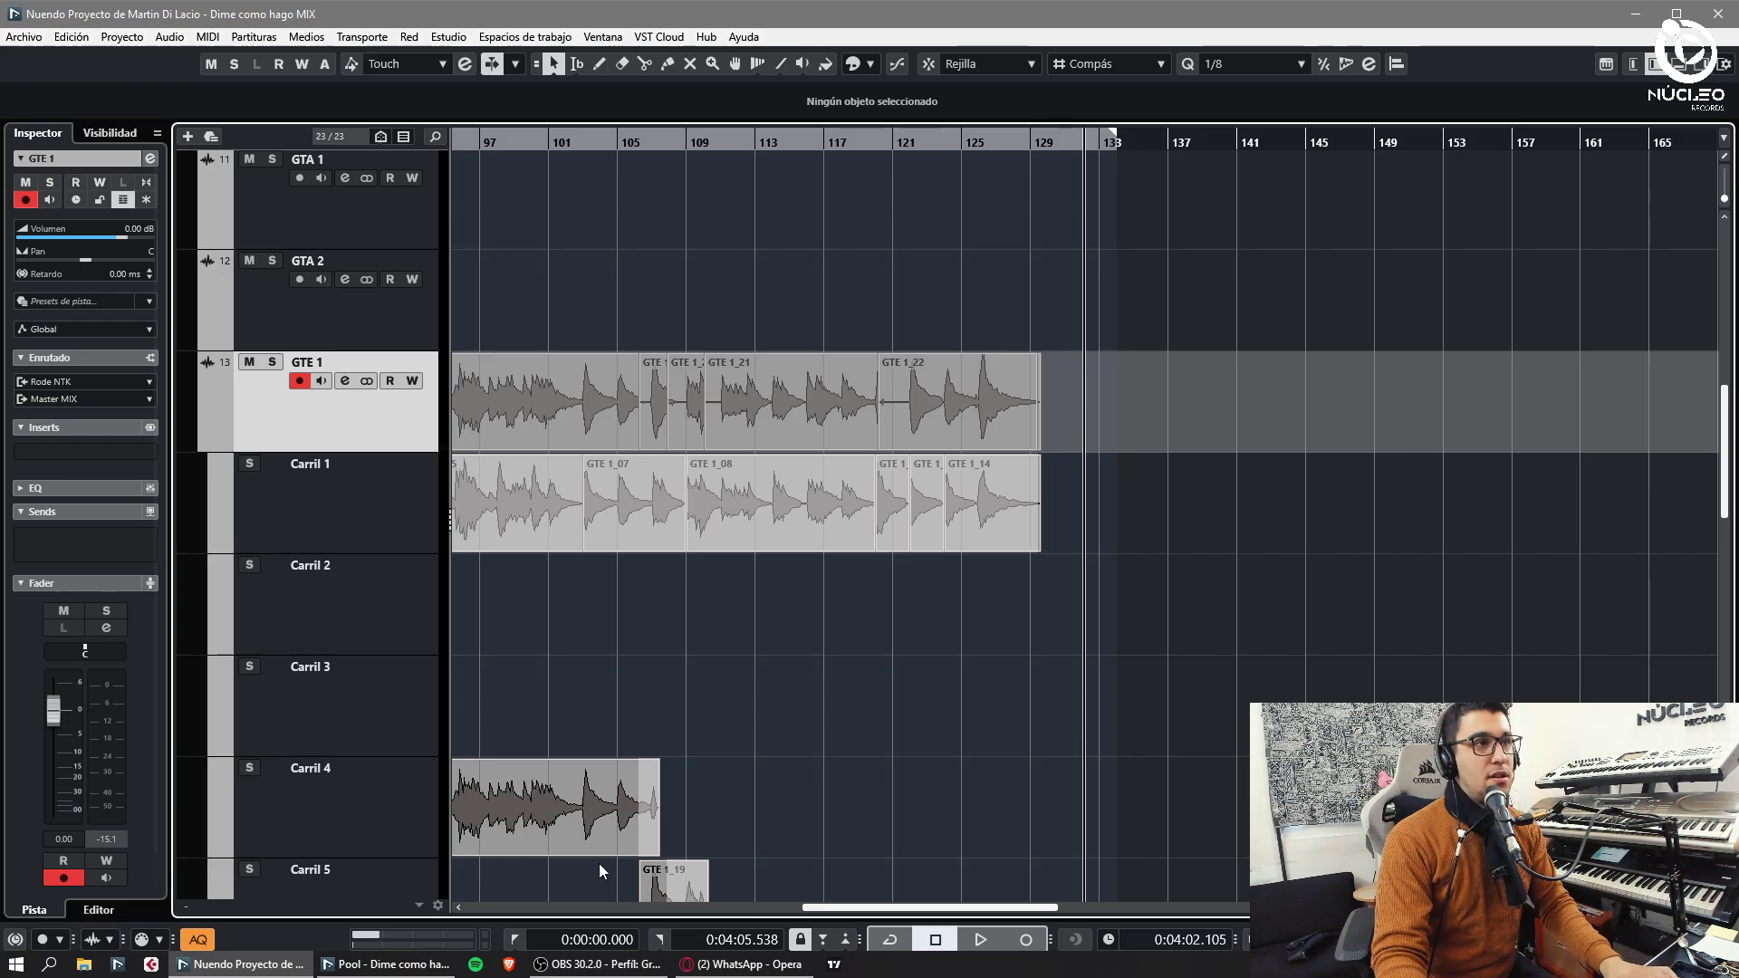
# - Trim the GTE 1 takes in lanes 2 and 3 so that they start at bar 3 and meet at bar 13
pyautogui.press('g')
pyautogui.scroll(-4, 767, 709)
pyautogui.press('Home')
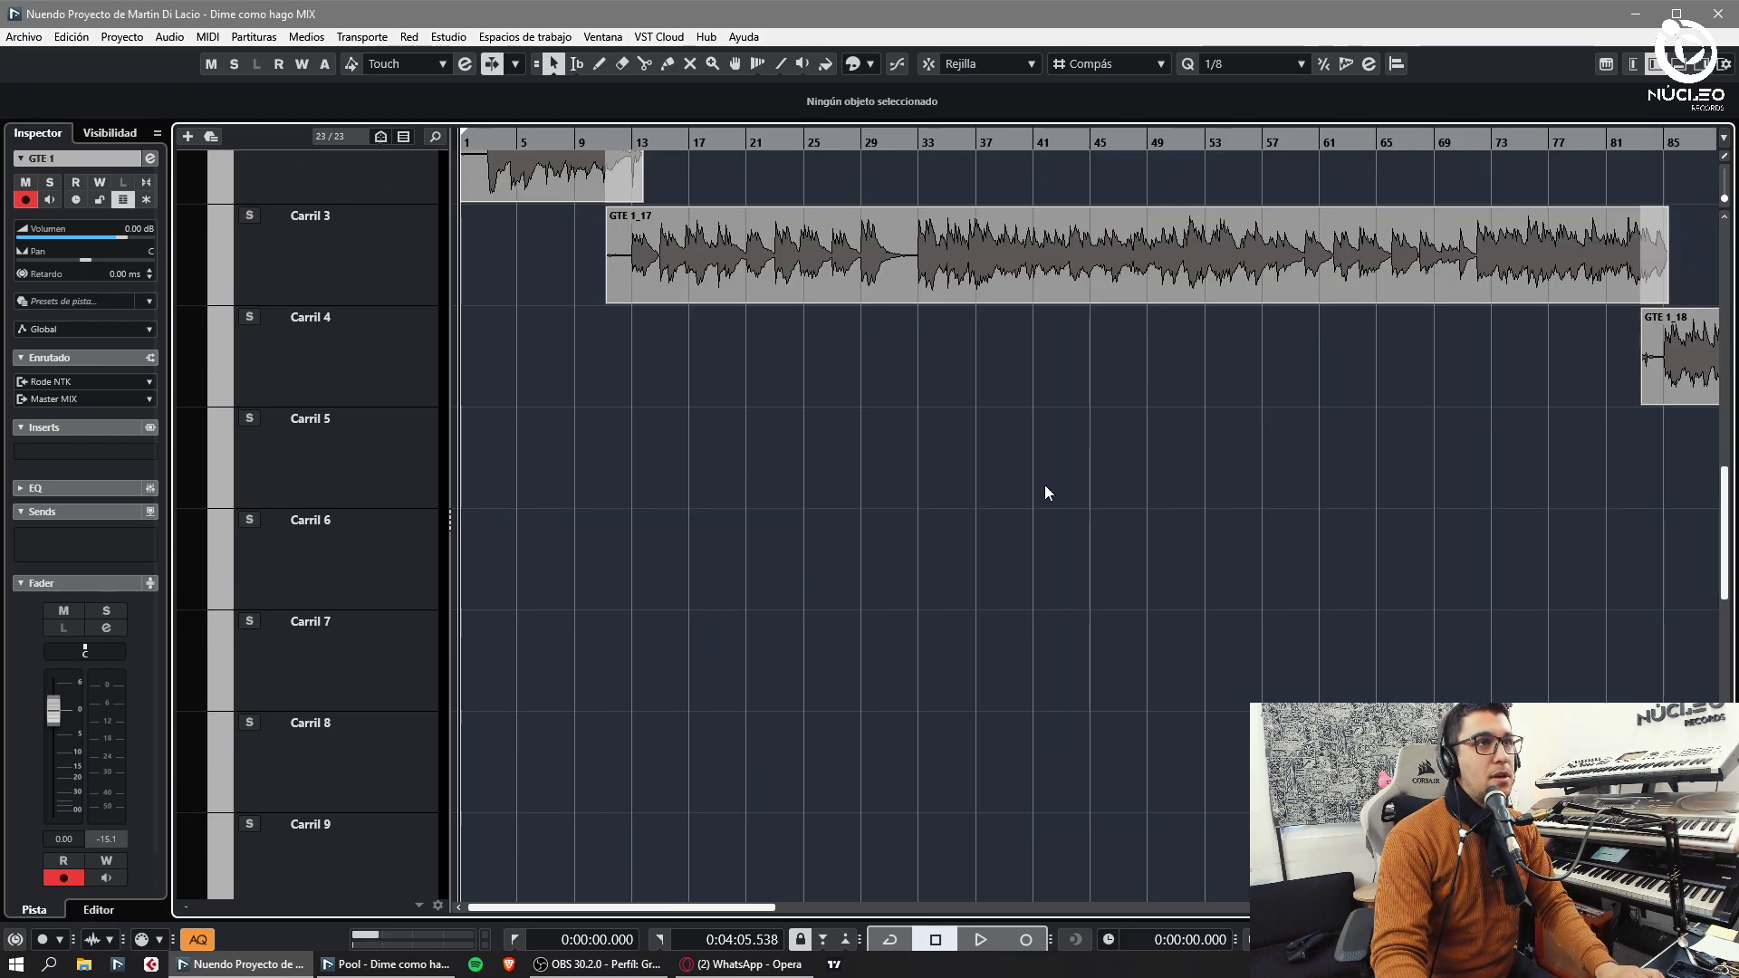
pyautogui.scroll(3, 617, 450)
pyautogui.moveTo(607, 450); pyautogui.dragTo(632, 450)
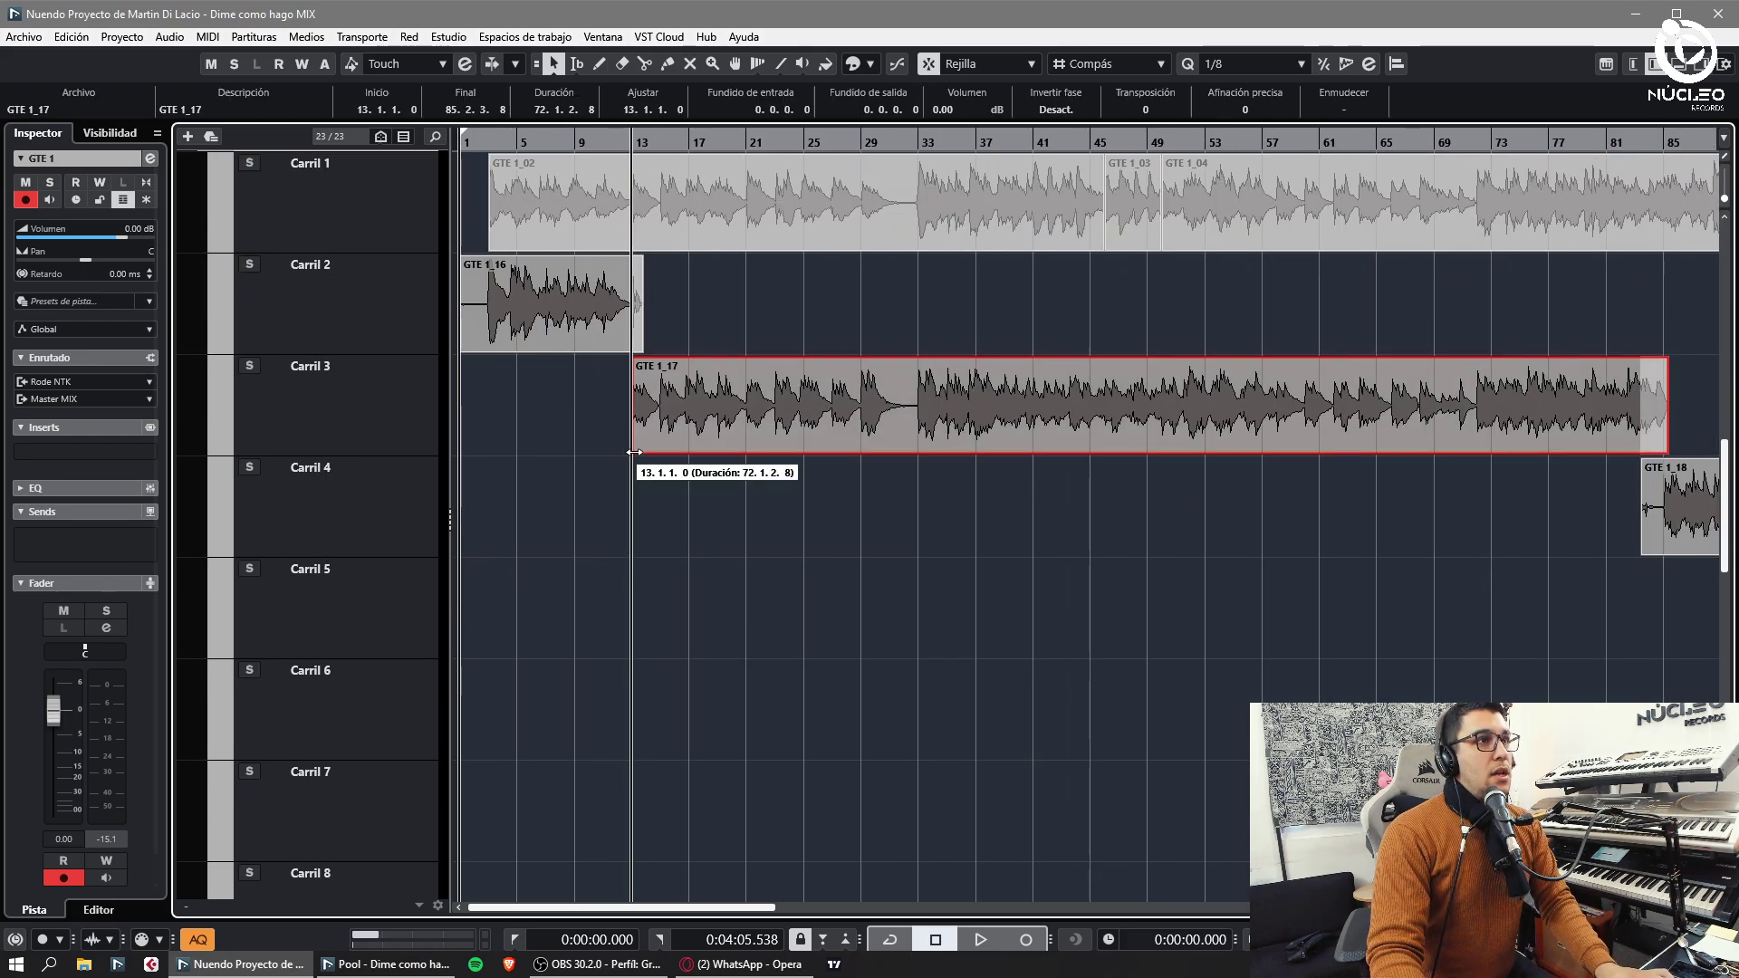
pyautogui.click(633, 347)
pyautogui.moveTo(634, 347); pyautogui.dragTo(629, 348)
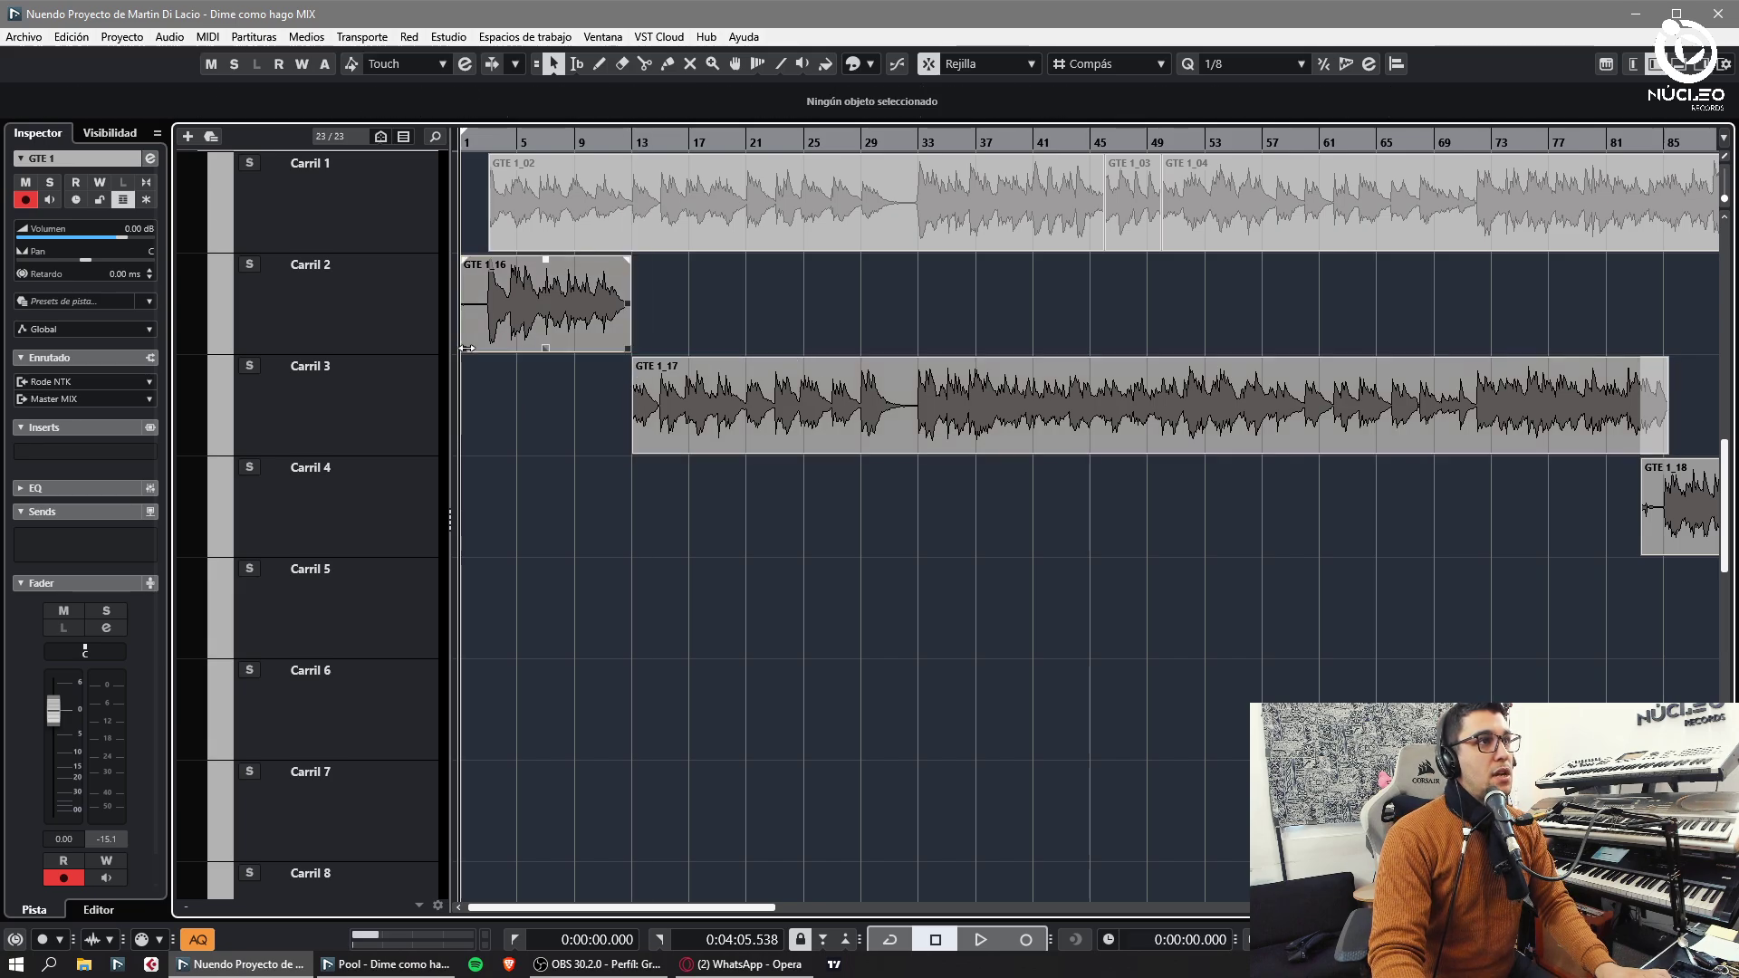
pyautogui.moveTo(466, 348); pyautogui.dragTo(490, 348)
pyautogui.press('g')
pyautogui.press('g')
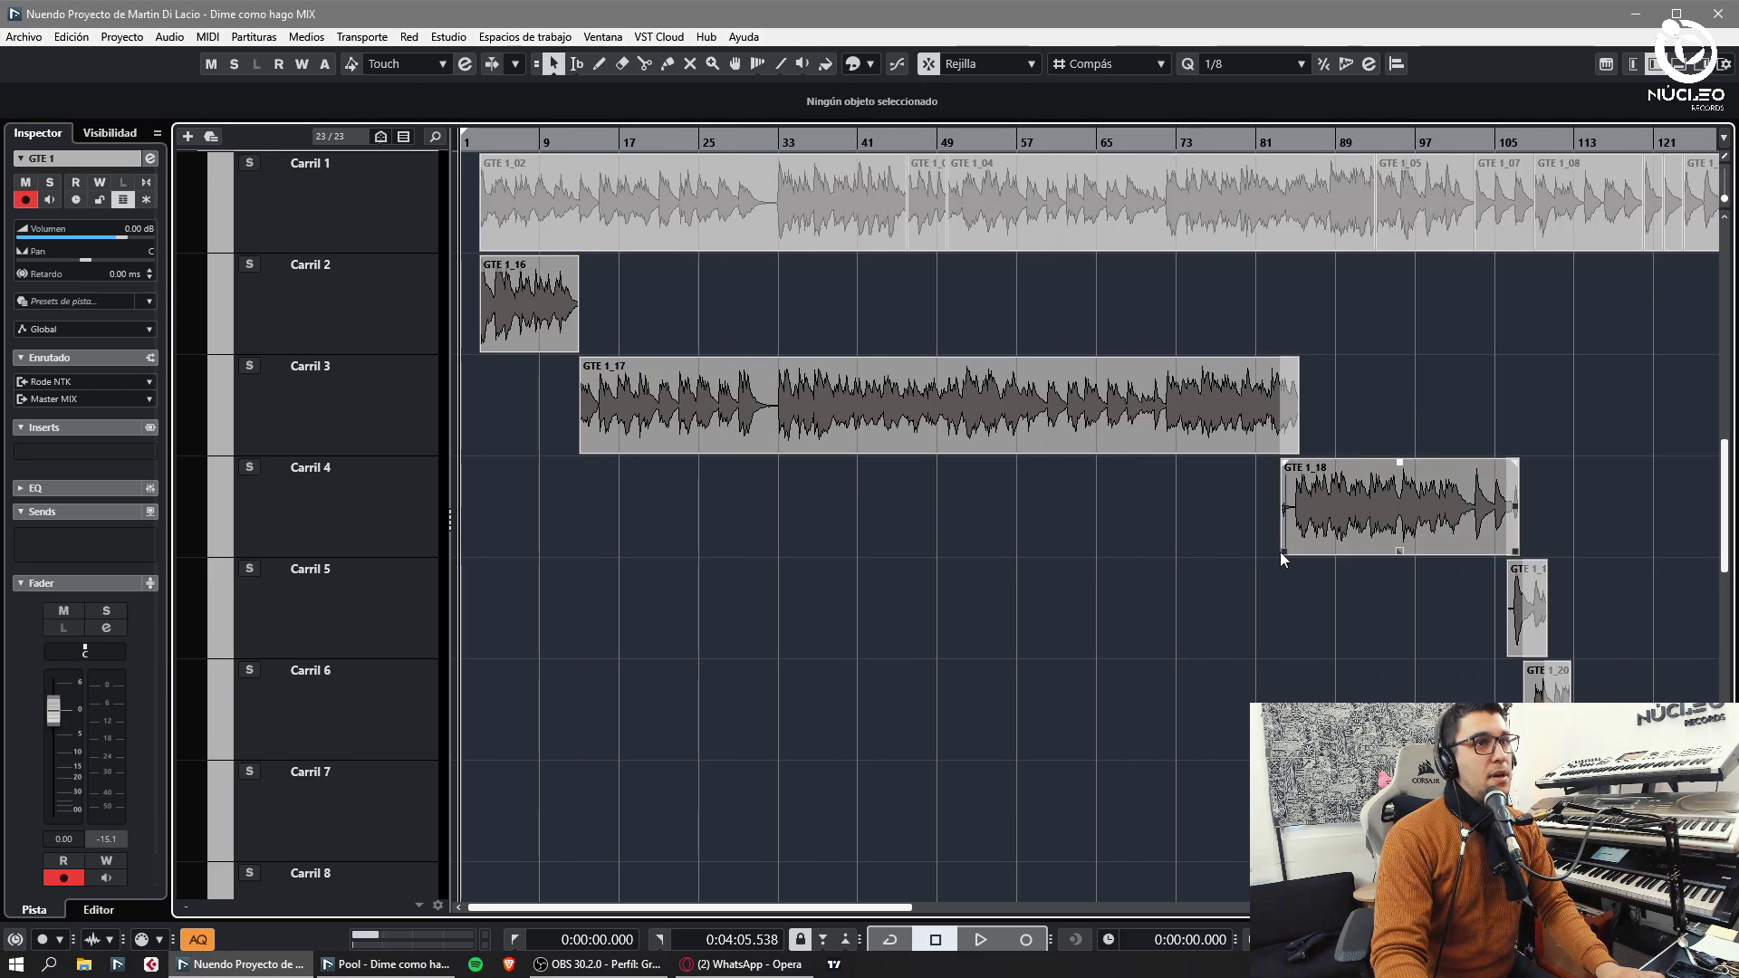
# - Trim the GTE 1 takes in lanes 3, 4 and 5 so that they meet at bars 85 and 107
pyautogui.moveTo(1281, 553); pyautogui.dragTo(1301, 464)
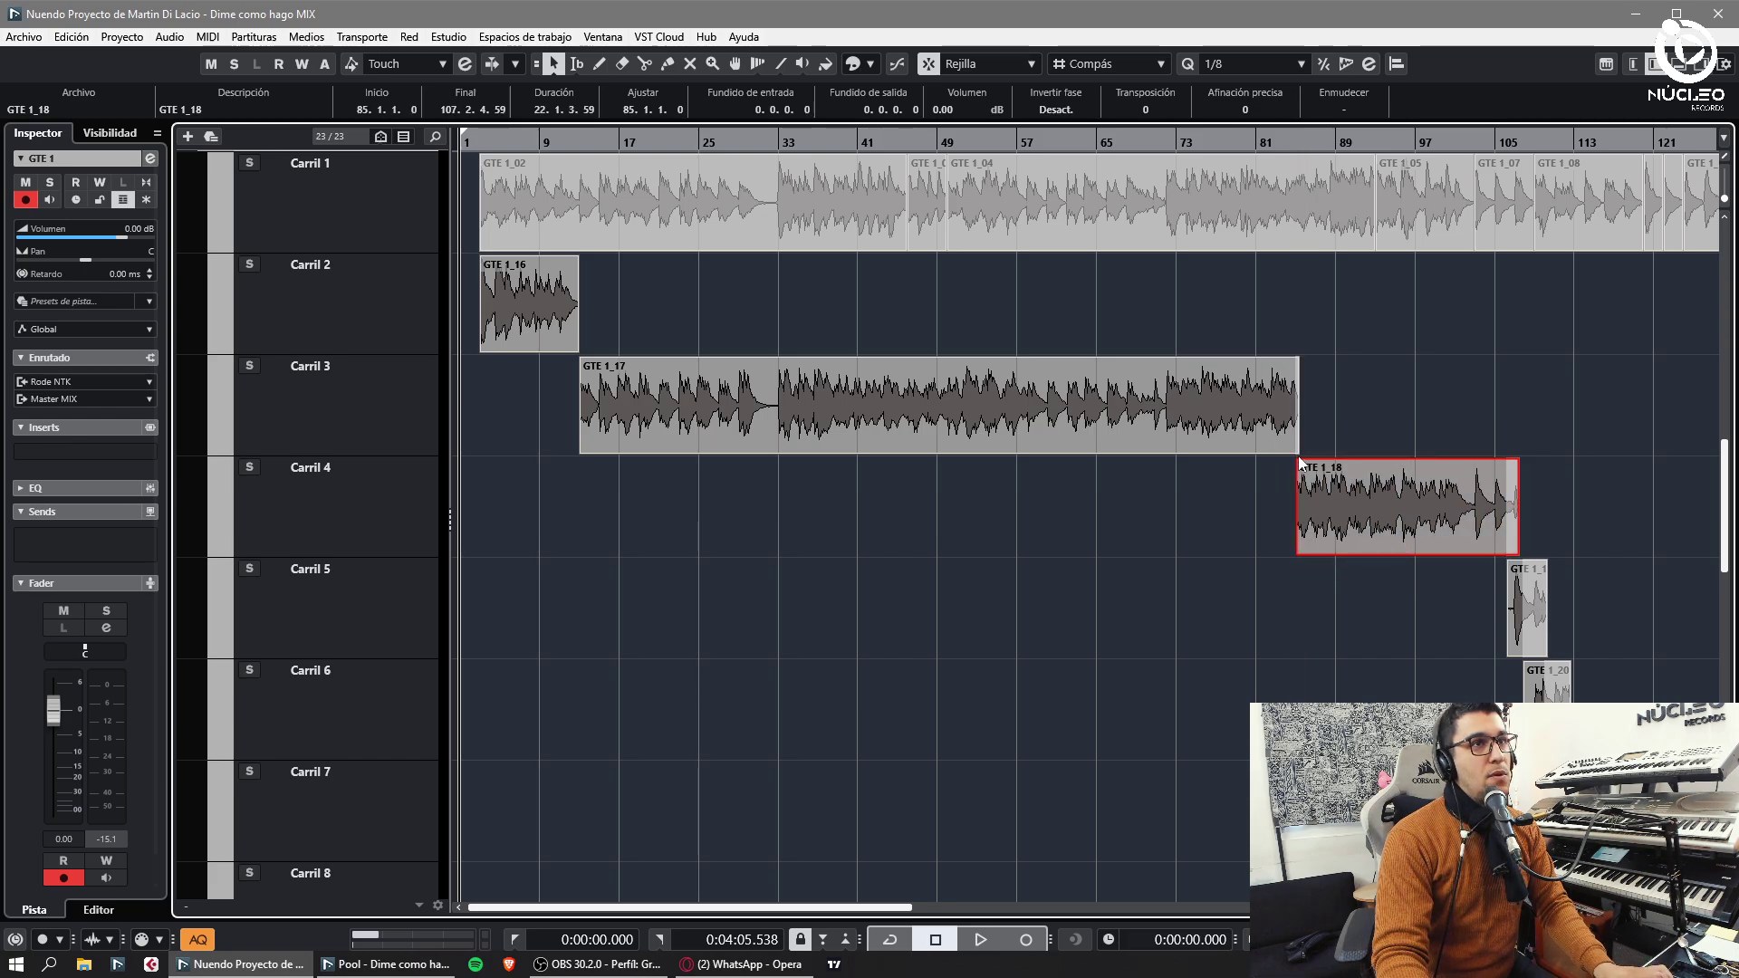
pyautogui.click(1289, 444)
pyautogui.scroll(-2, 1467, 662)
pyautogui.click(1512, 444)
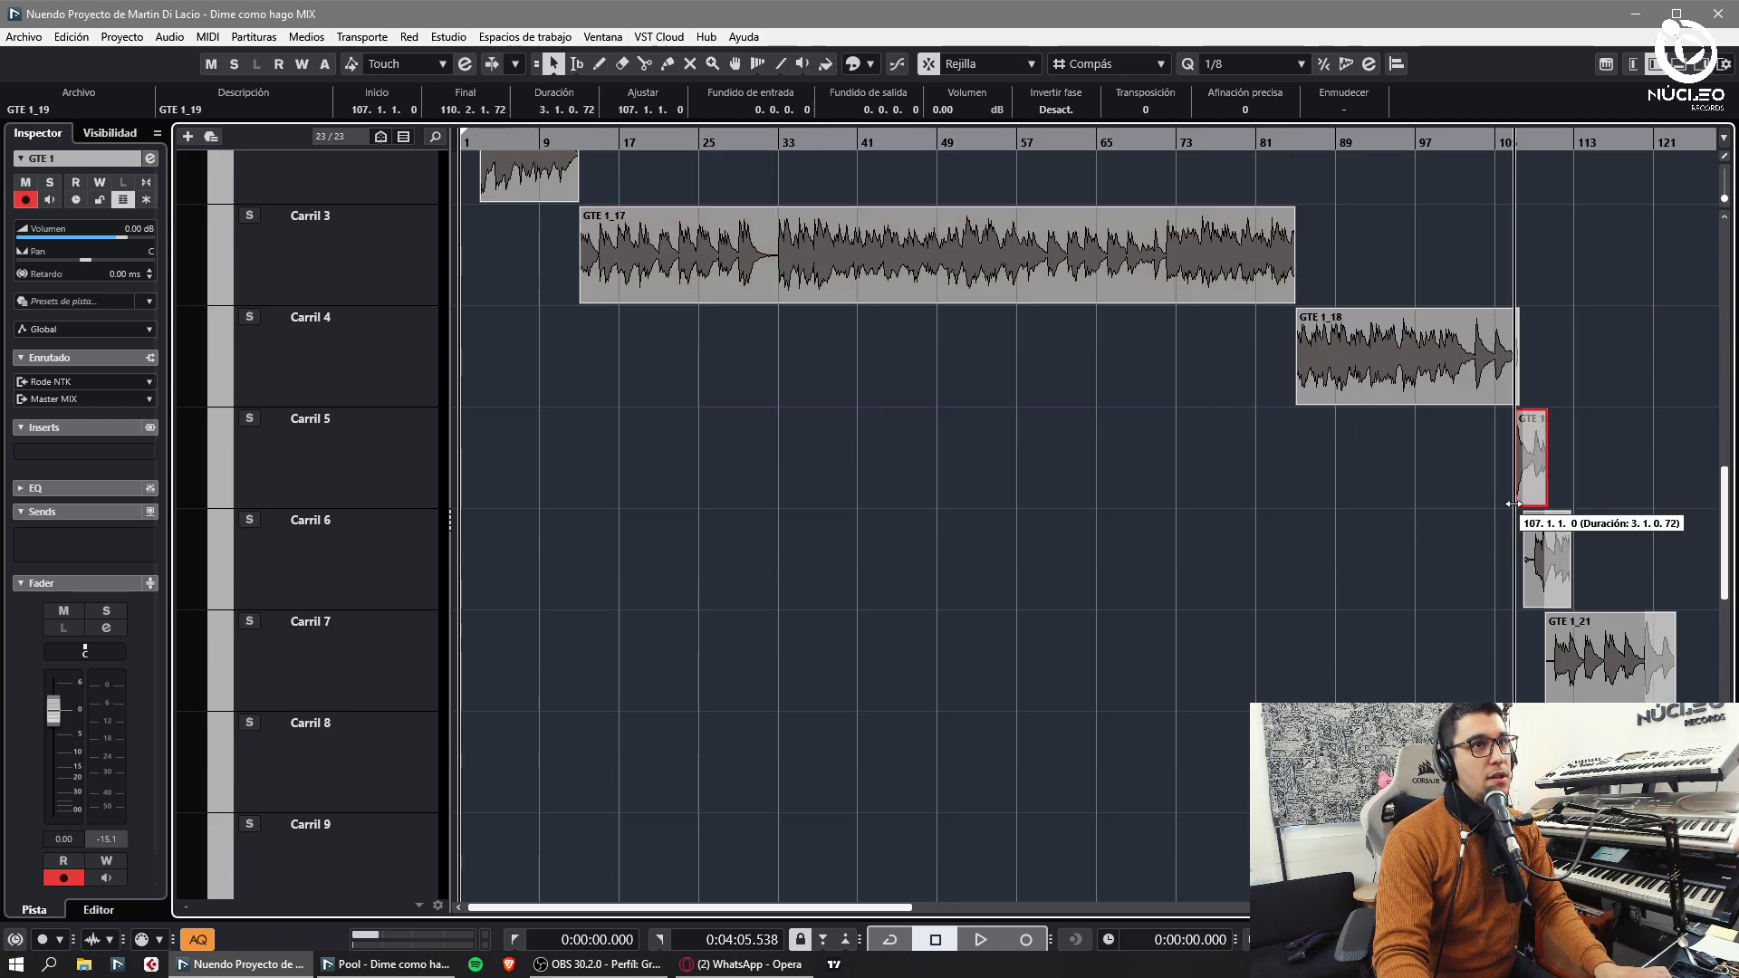
pyautogui.click(1508, 393)
pyautogui.press('g')
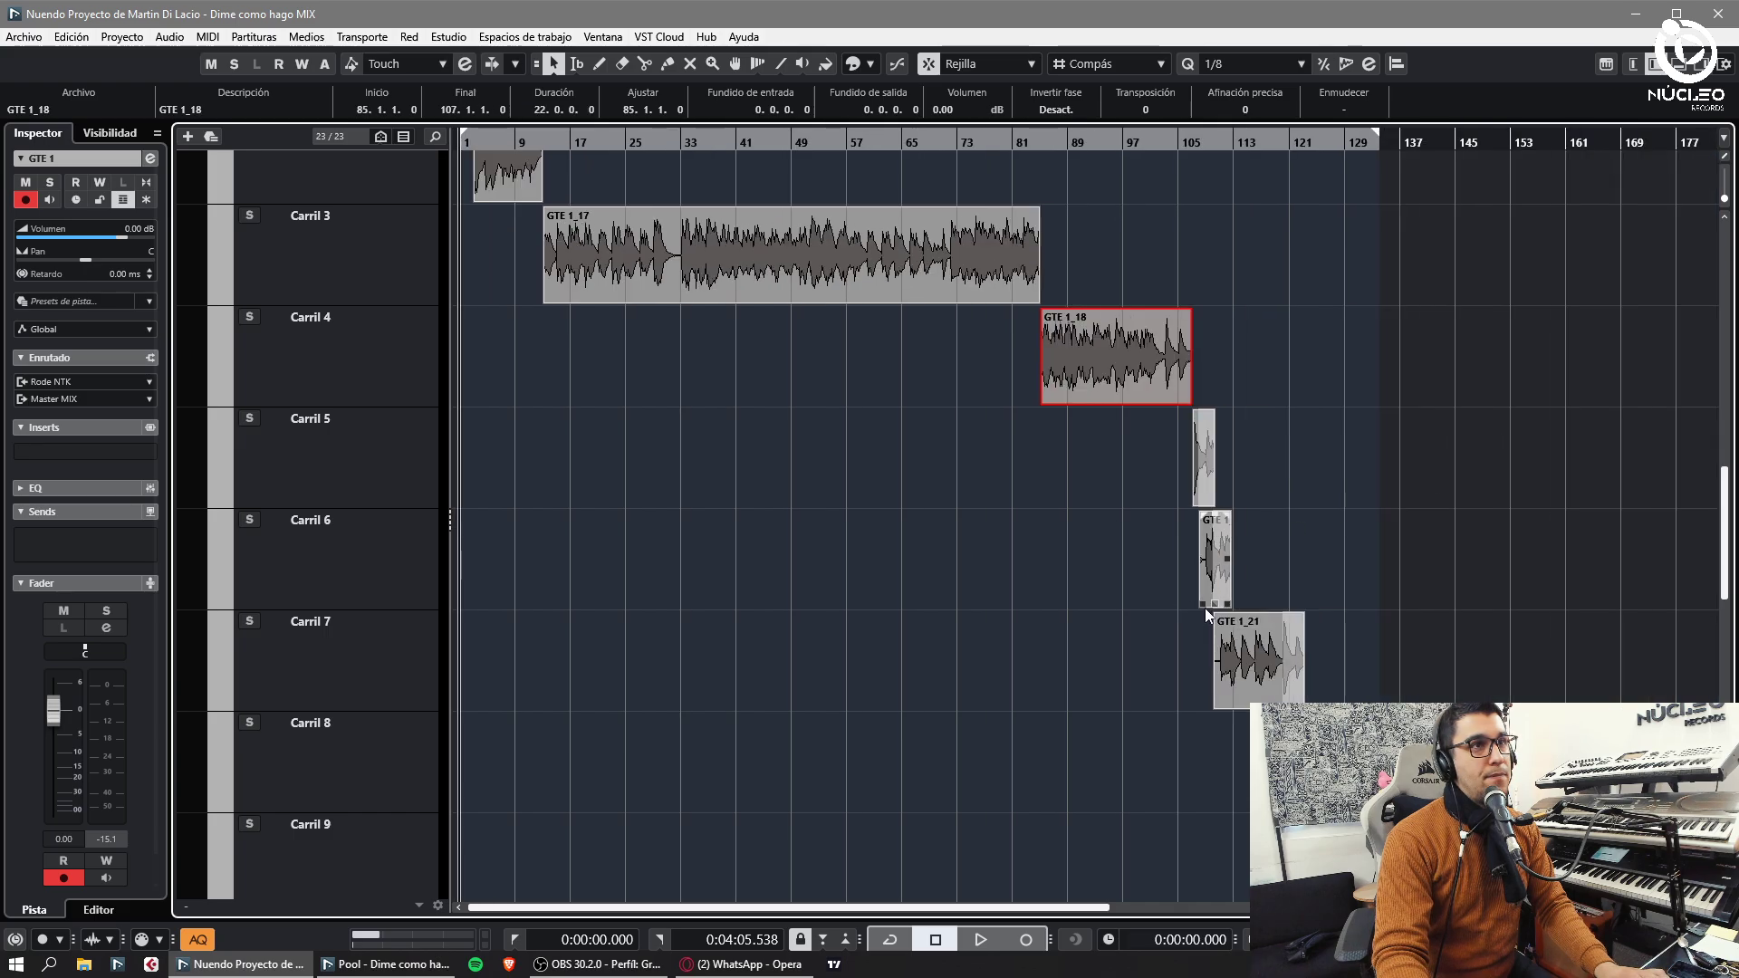
# - Trim the GTE 1 takes in lanes 5 and 6 so that they meet at bar 109
pyautogui.moveTo(1207, 610); pyautogui.dragTo(1213, 609)
pyautogui.click(1226, 699)
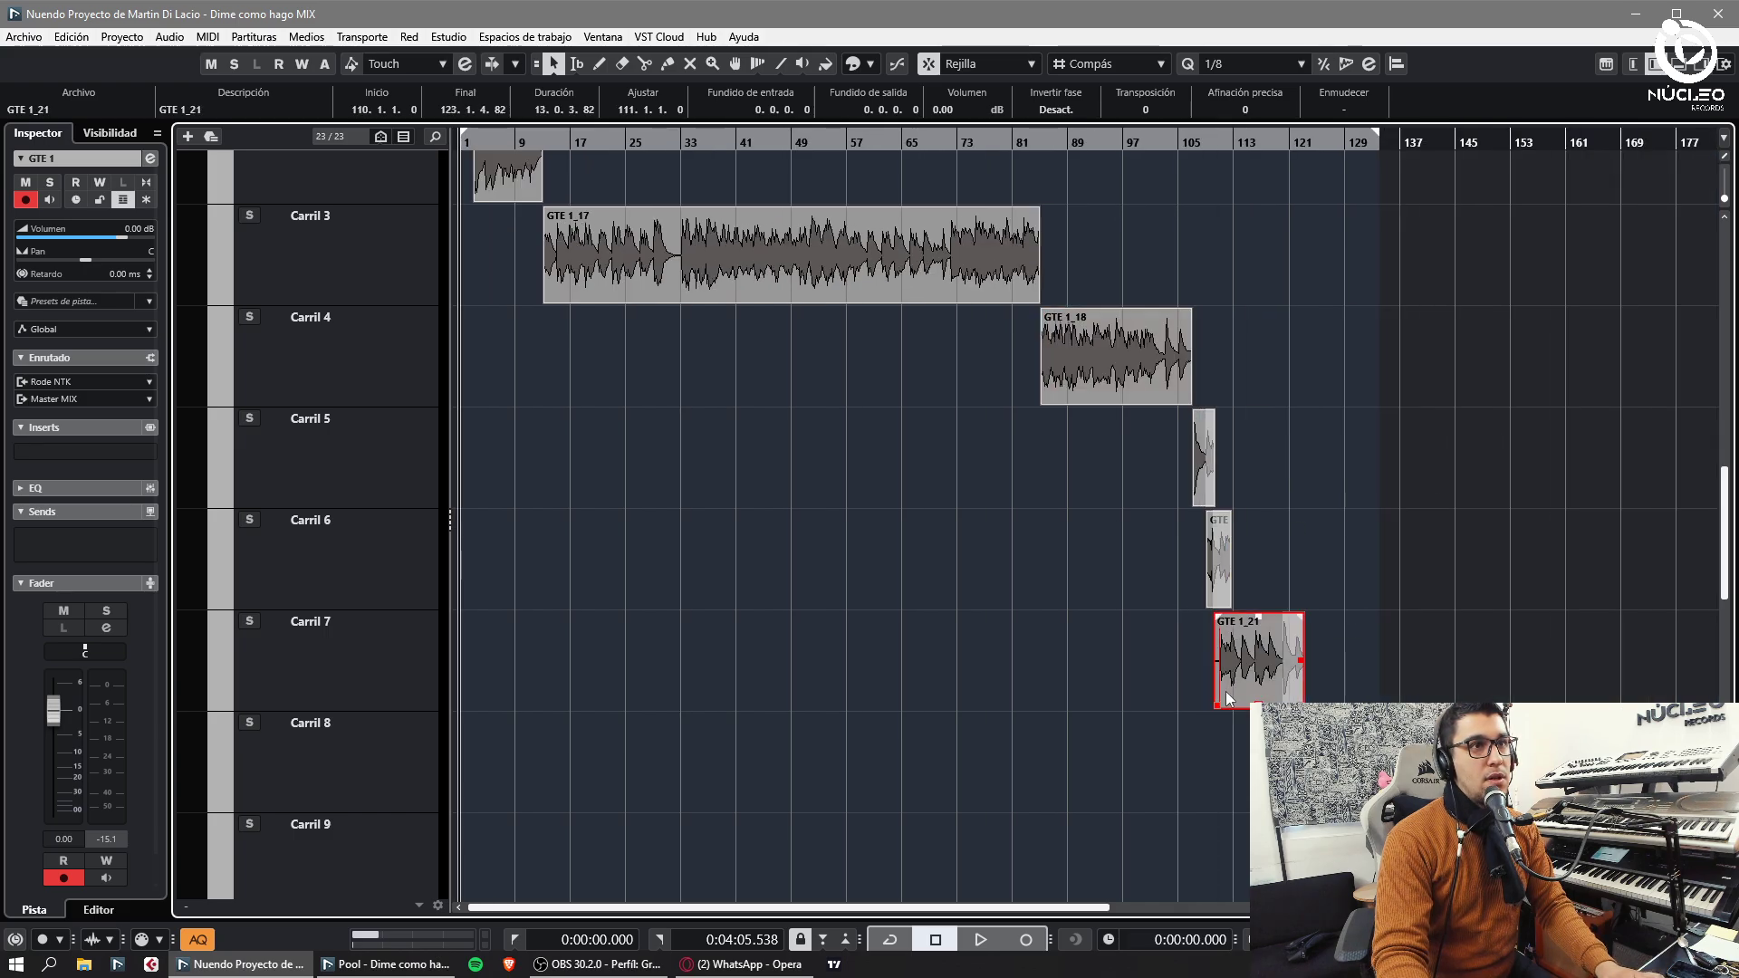
pyautogui.click(1220, 141)
pyautogui.press('h')
pyautogui.press('h')
pyautogui.press('h')
pyautogui.press('h')
pyautogui.press('h')
pyautogui.press('h')
pyautogui.press('h')
pyautogui.press('h')
pyautogui.click(1211, 453)
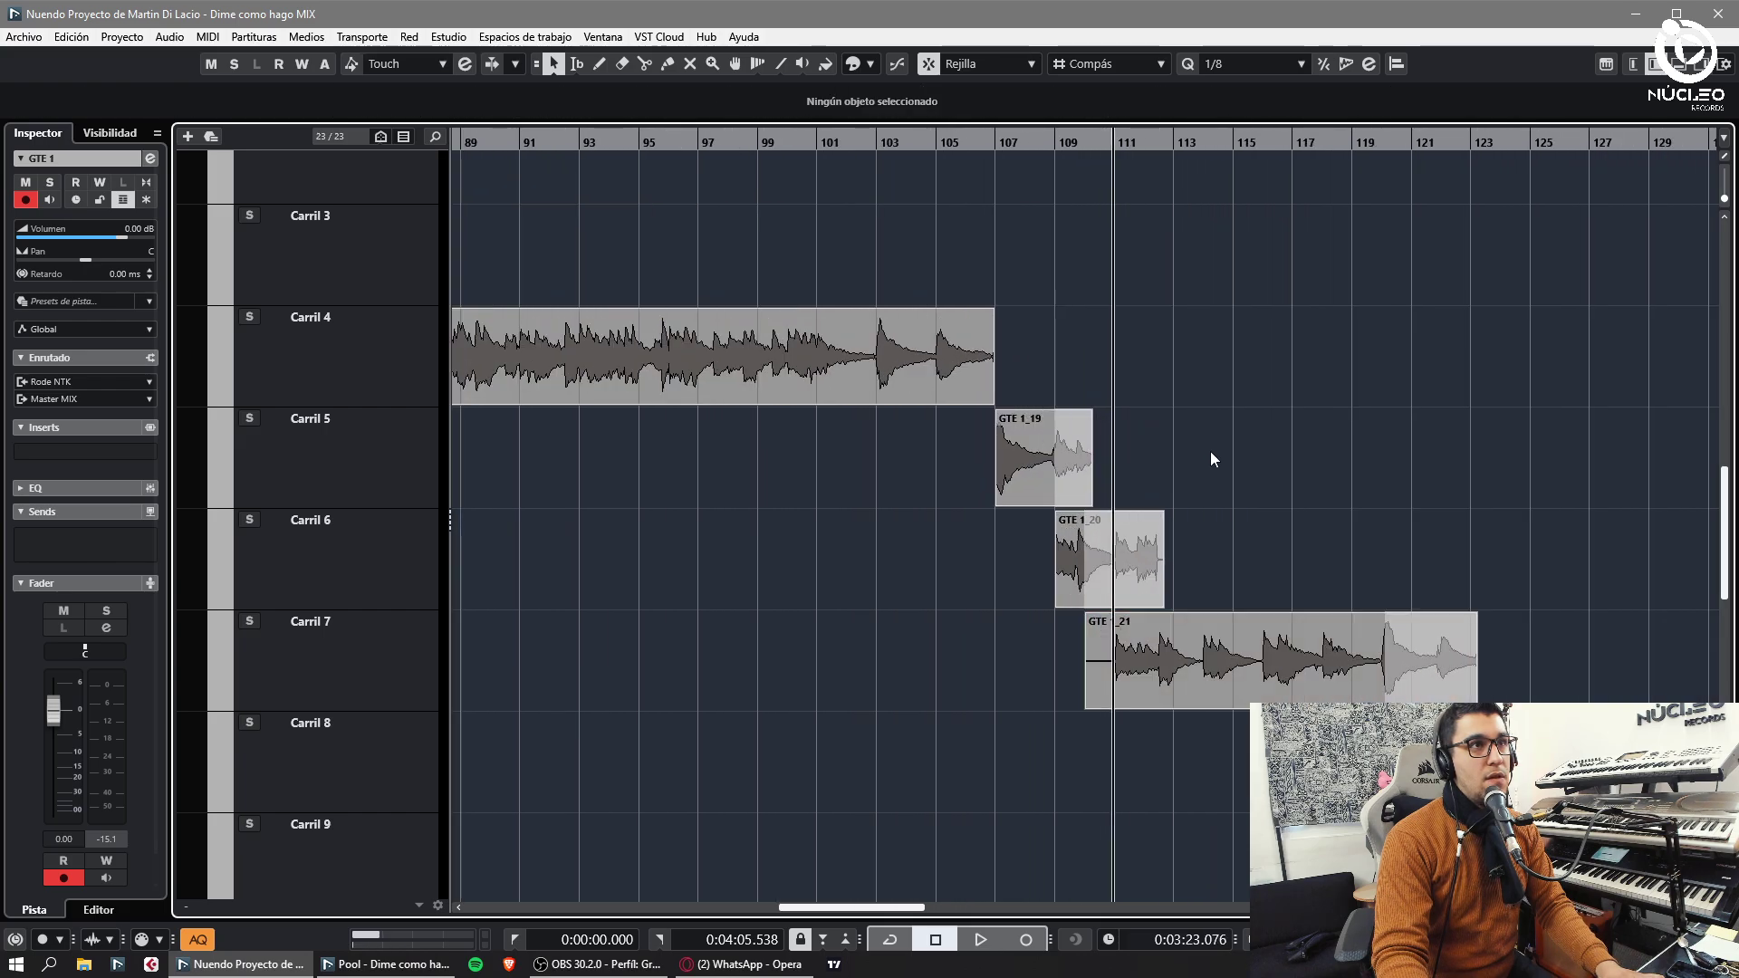
pyautogui.press('h')
pyautogui.moveTo(1055, 505); pyautogui.dragTo(1018, 505)
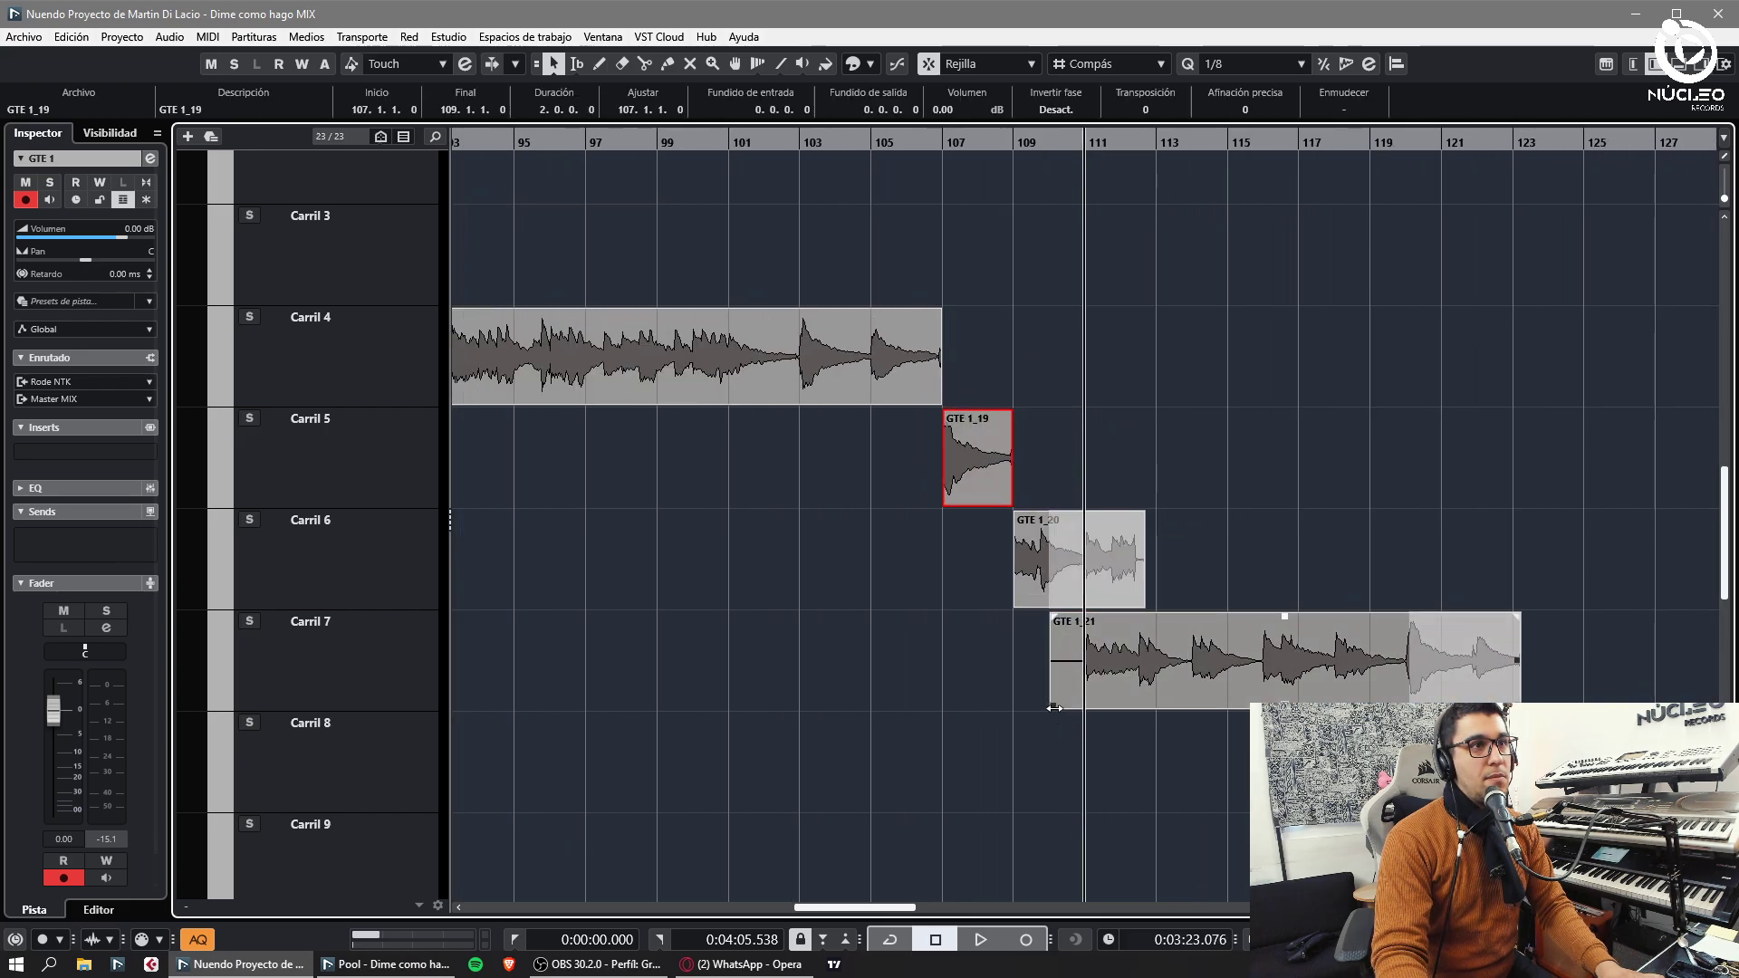
# - Trim the GTE 1 takes in lanes 6, 7 and 8 so that they meet at bars 111 and 122
pyautogui.moveTo(1051, 697); pyautogui.dragTo(1086, 697)
pyautogui.moveTo(1140, 605); pyautogui.dragTo(1086, 604)
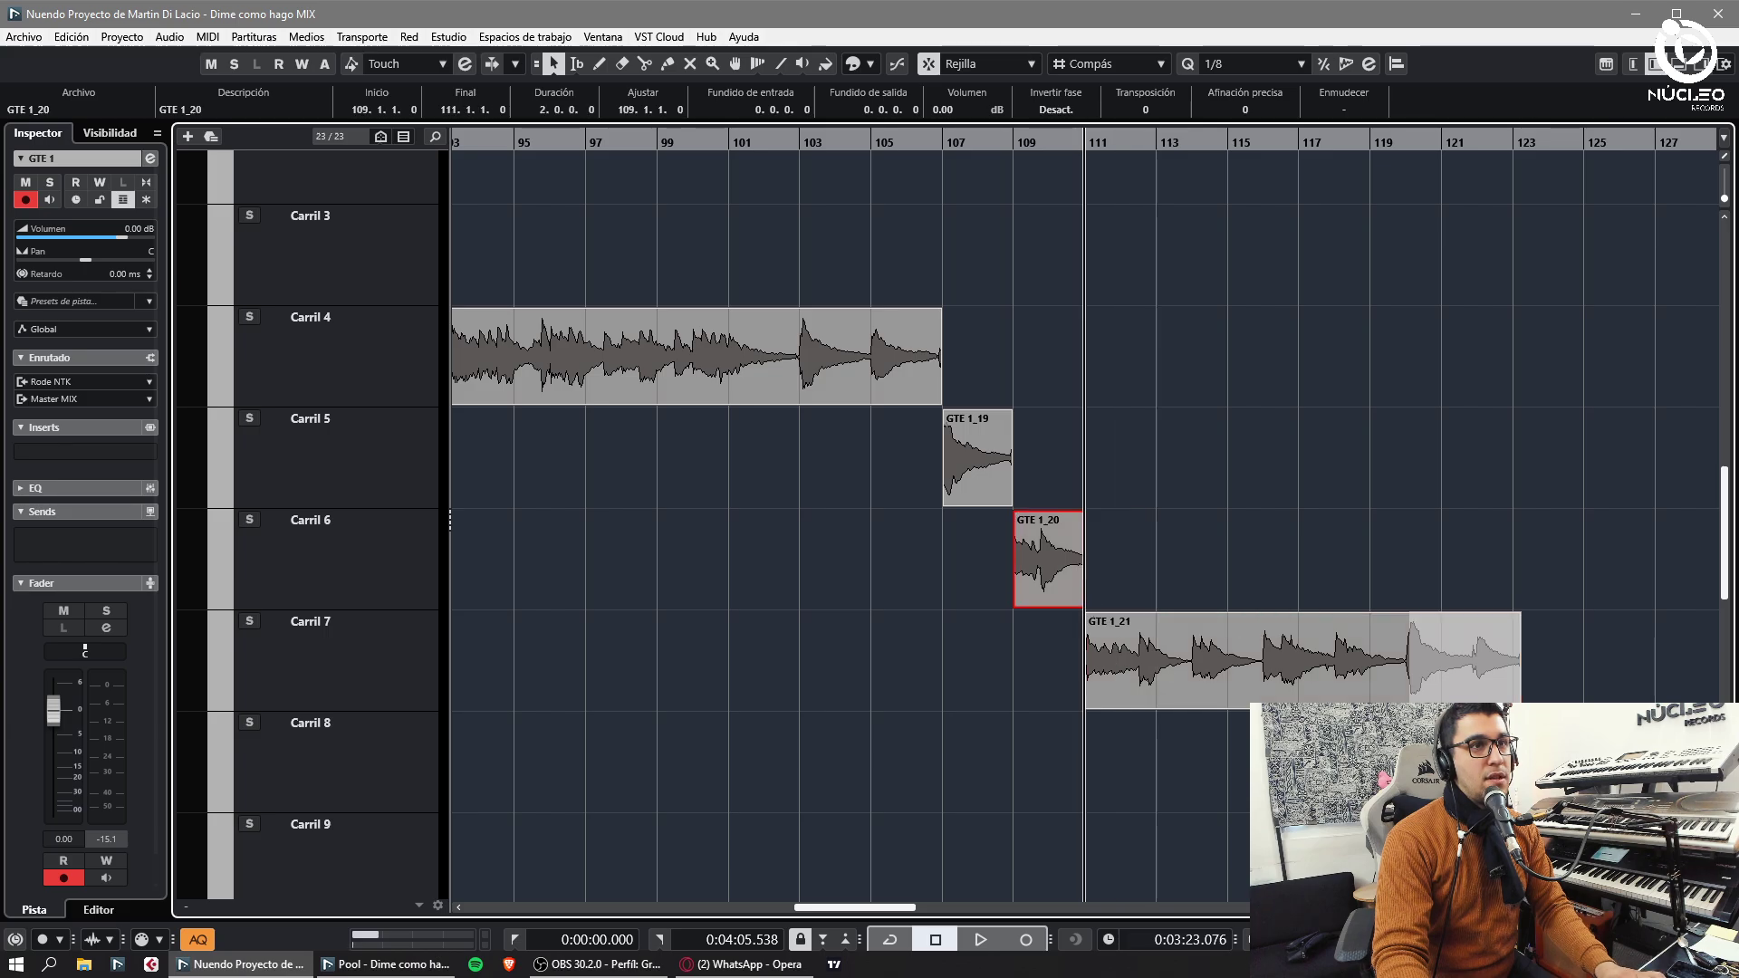
pyautogui.moveTo(1411, 805); pyautogui.dragTo(1478, 806)
pyautogui.press('g')
pyautogui.press('g')
pyautogui.press('g')
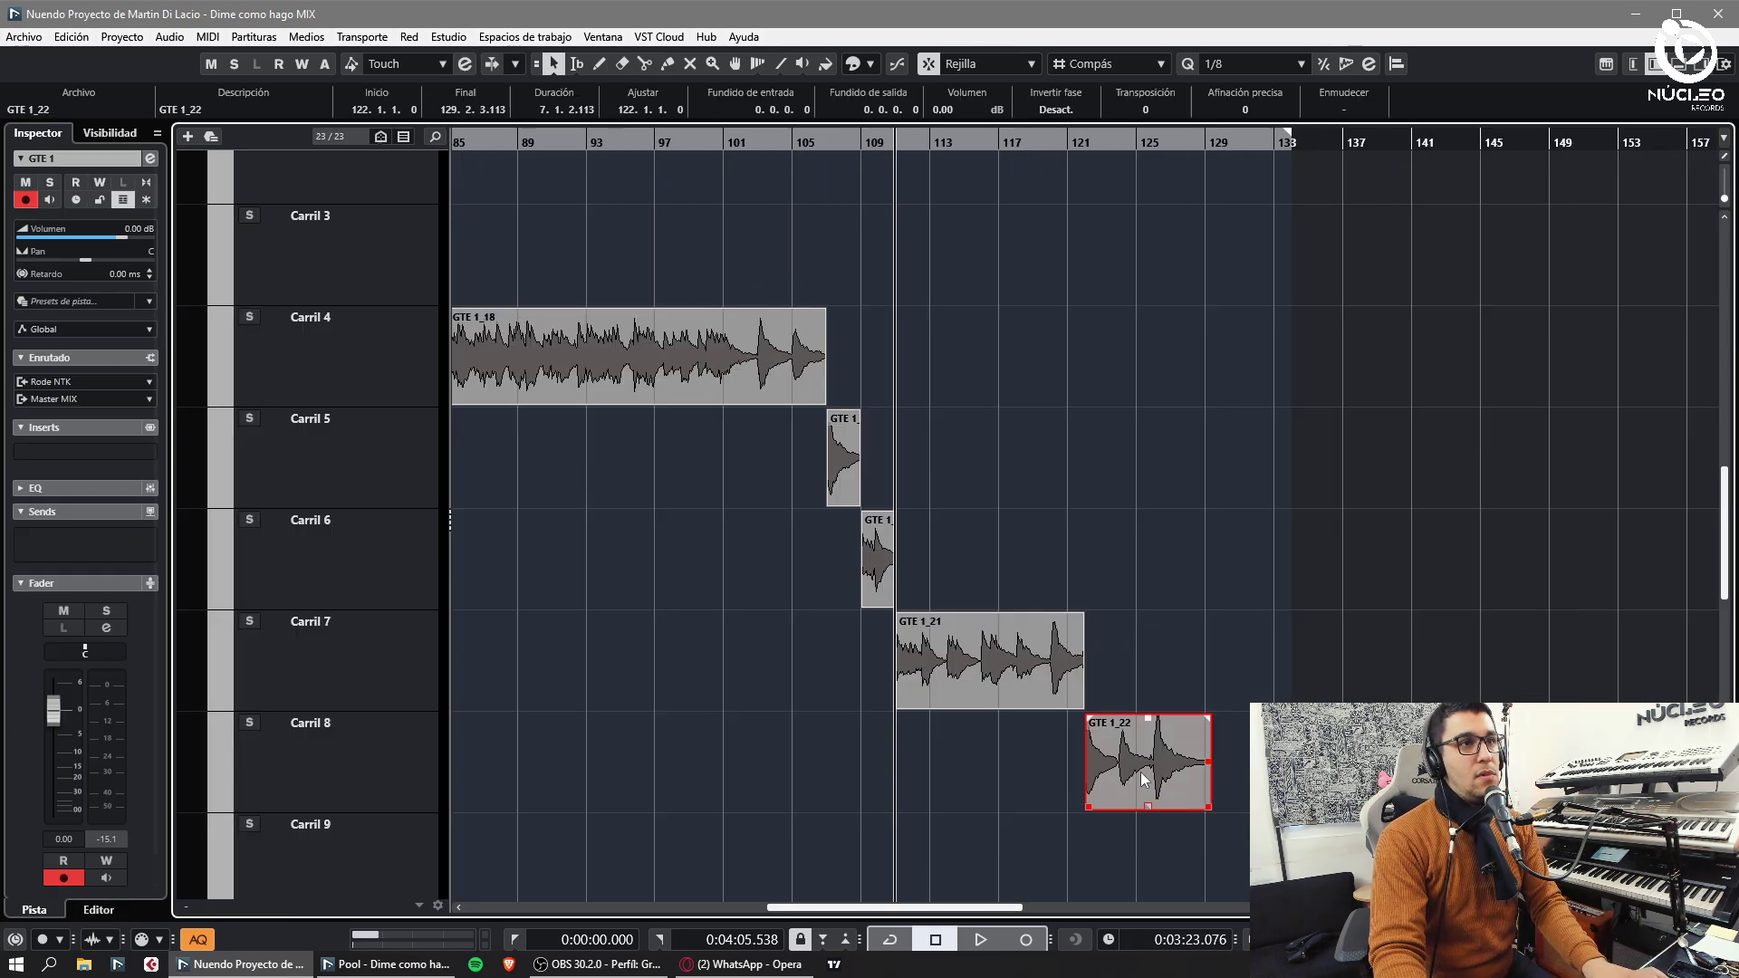
# - Move the GTE 1 takes from lanes 5 to 8 up into lane 4, keeping their bar positions
pyautogui.moveTo(1139, 771); pyautogui.dragTo(1139, 668)
pyautogui.moveTo(1386, 698); pyautogui.dragTo(770, 686)
pyautogui.moveTo(960, 661); pyautogui.dragTo(959, 564)
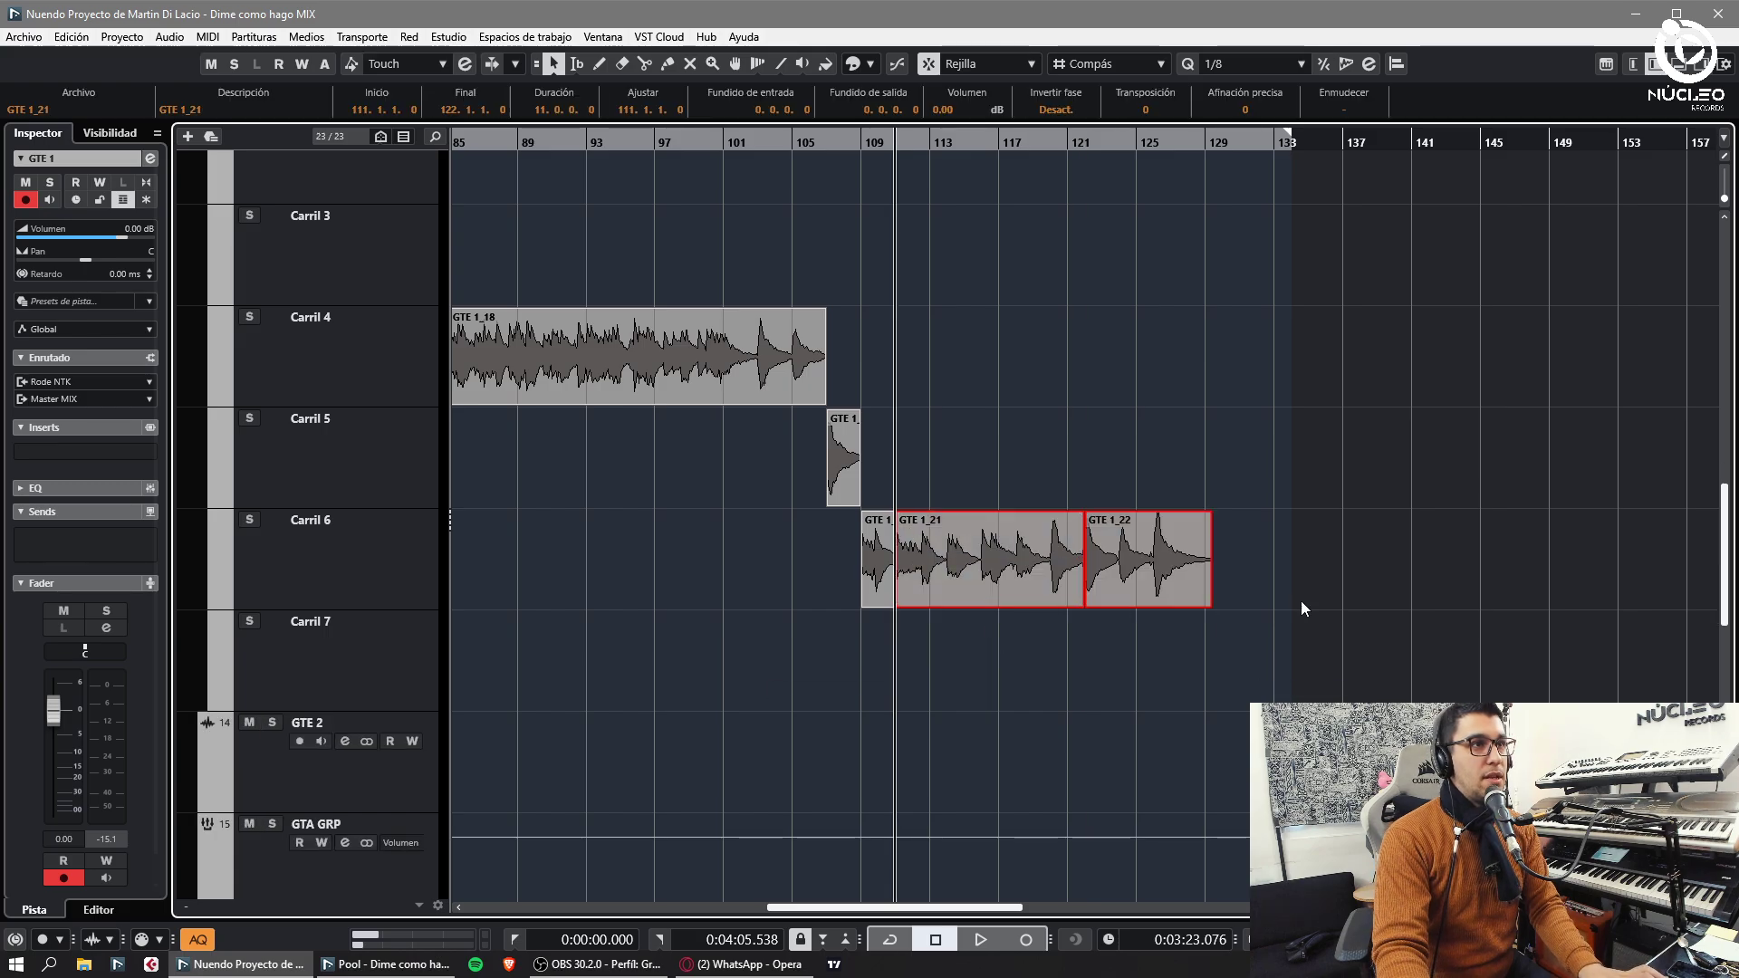
pyautogui.moveTo(1304, 606); pyautogui.dragTo(833, 579)
pyautogui.moveTo(943, 566); pyautogui.dragTo(943, 467)
pyautogui.click(693, 457)
pyautogui.moveTo(693, 452); pyautogui.dragTo(1123, 467)
pyautogui.moveTo(987, 459); pyautogui.dragTo(987, 358)
pyautogui.press('g')
pyautogui.scroll(3, 867, 477)
pyautogui.press('g')
pyautogui.press('g')
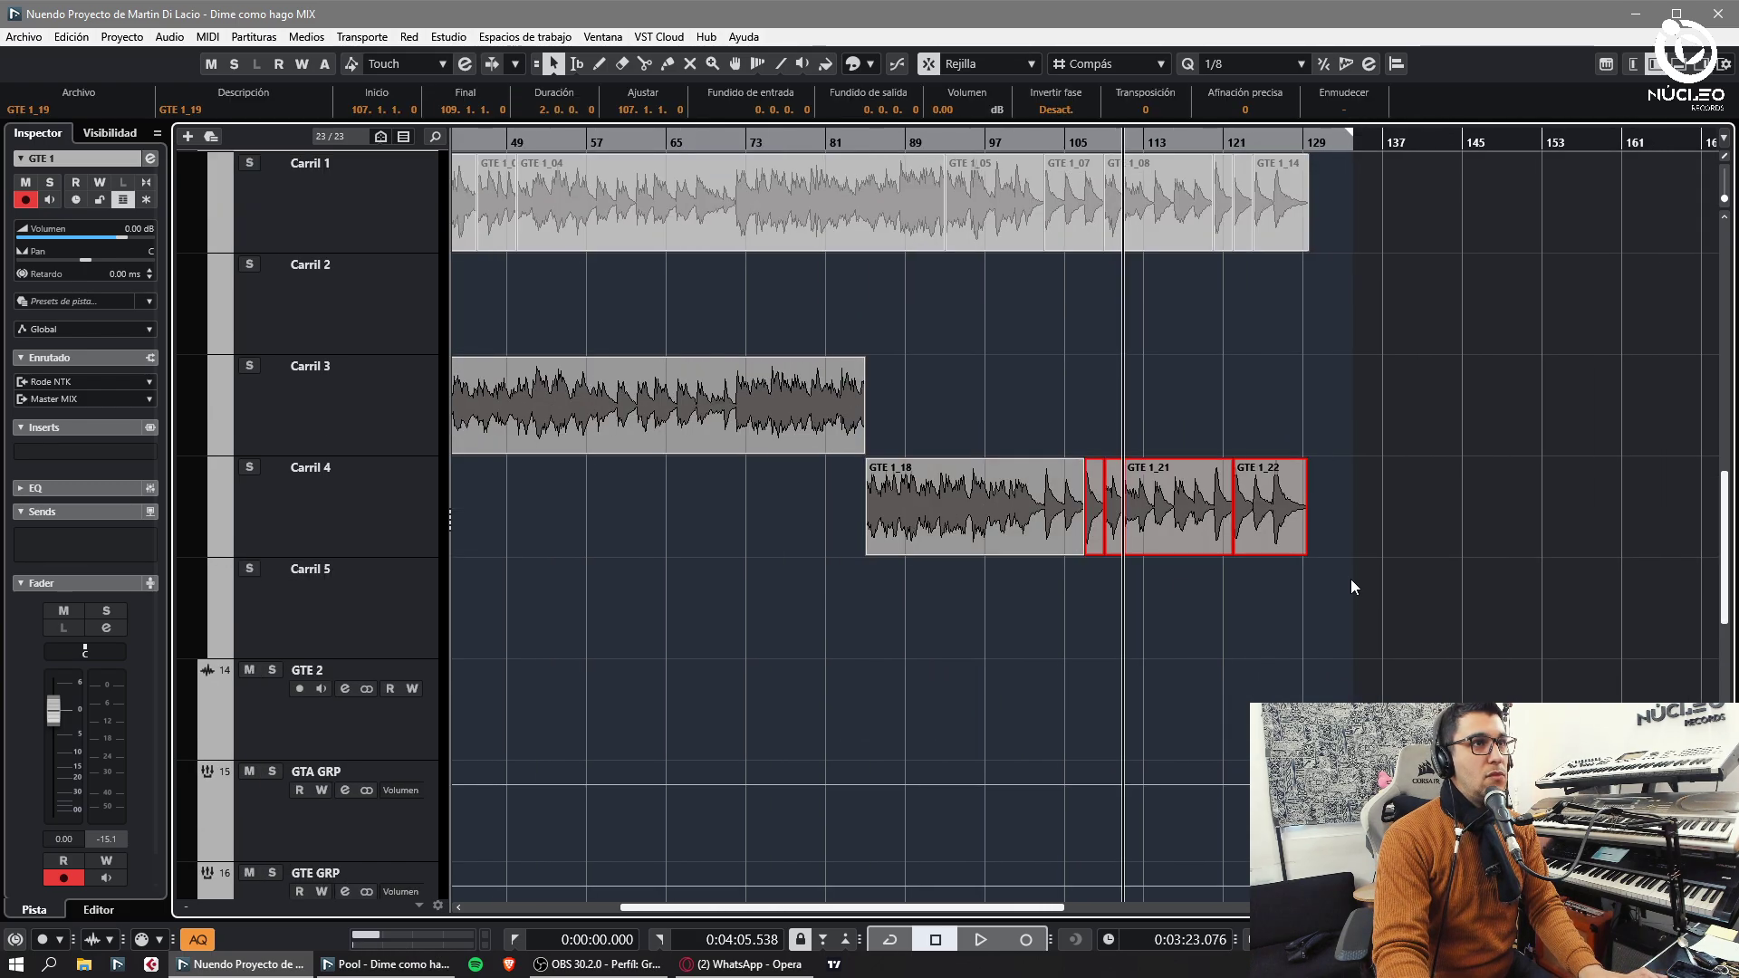
# - Gather the second pass of GTE 1 takes in lane 2 at their bar positions and move them onto the GTE 2 track
pyautogui.moveTo(1350, 579); pyautogui.dragTo(914, 498)
pyautogui.press('g')
pyautogui.hotkey('ctrl', 'z')
pyautogui.moveTo(1469, 535); pyautogui.dragTo(1096, 413)
pyautogui.press('g')
pyautogui.press('g')
pyautogui.moveTo(1477, 433); pyautogui.dragTo(910, 444)
pyautogui.moveTo(910, 412); pyautogui.dragTo(910, 310)
pyautogui.press('g')
pyautogui.click(512, 408)
pyautogui.press('KP_Decimal')
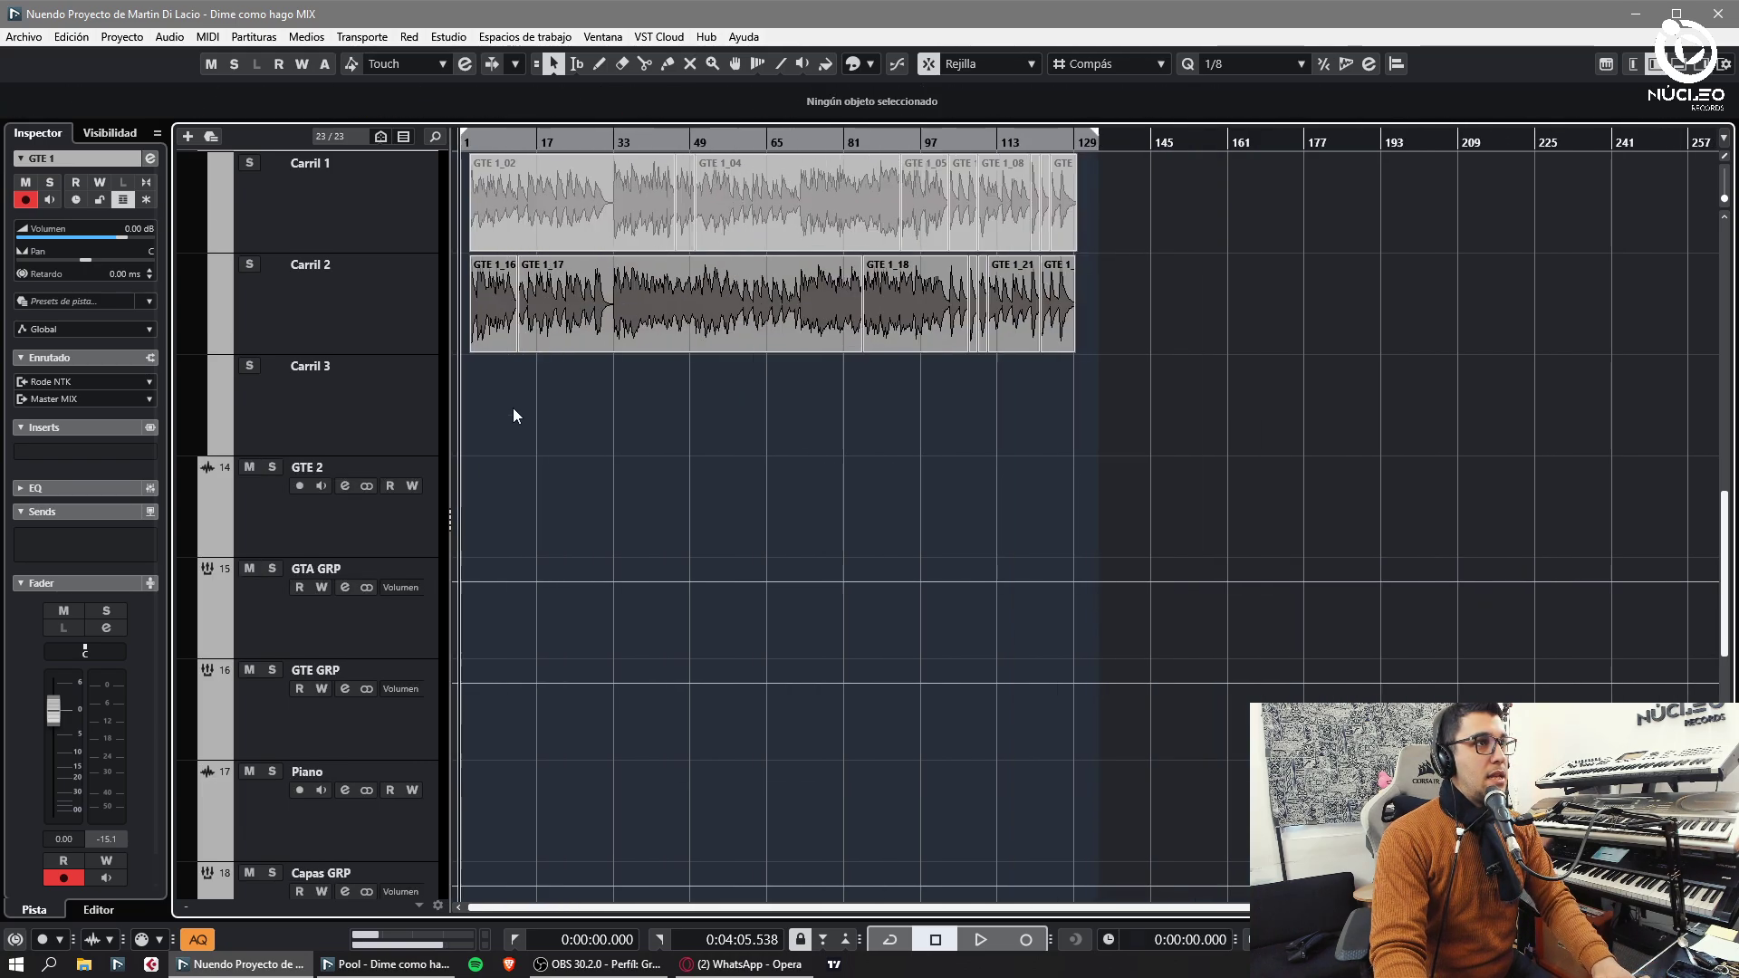
pyautogui.moveTo(1237, 350); pyautogui.dragTo(572, 331)
pyautogui.click(557, 387)
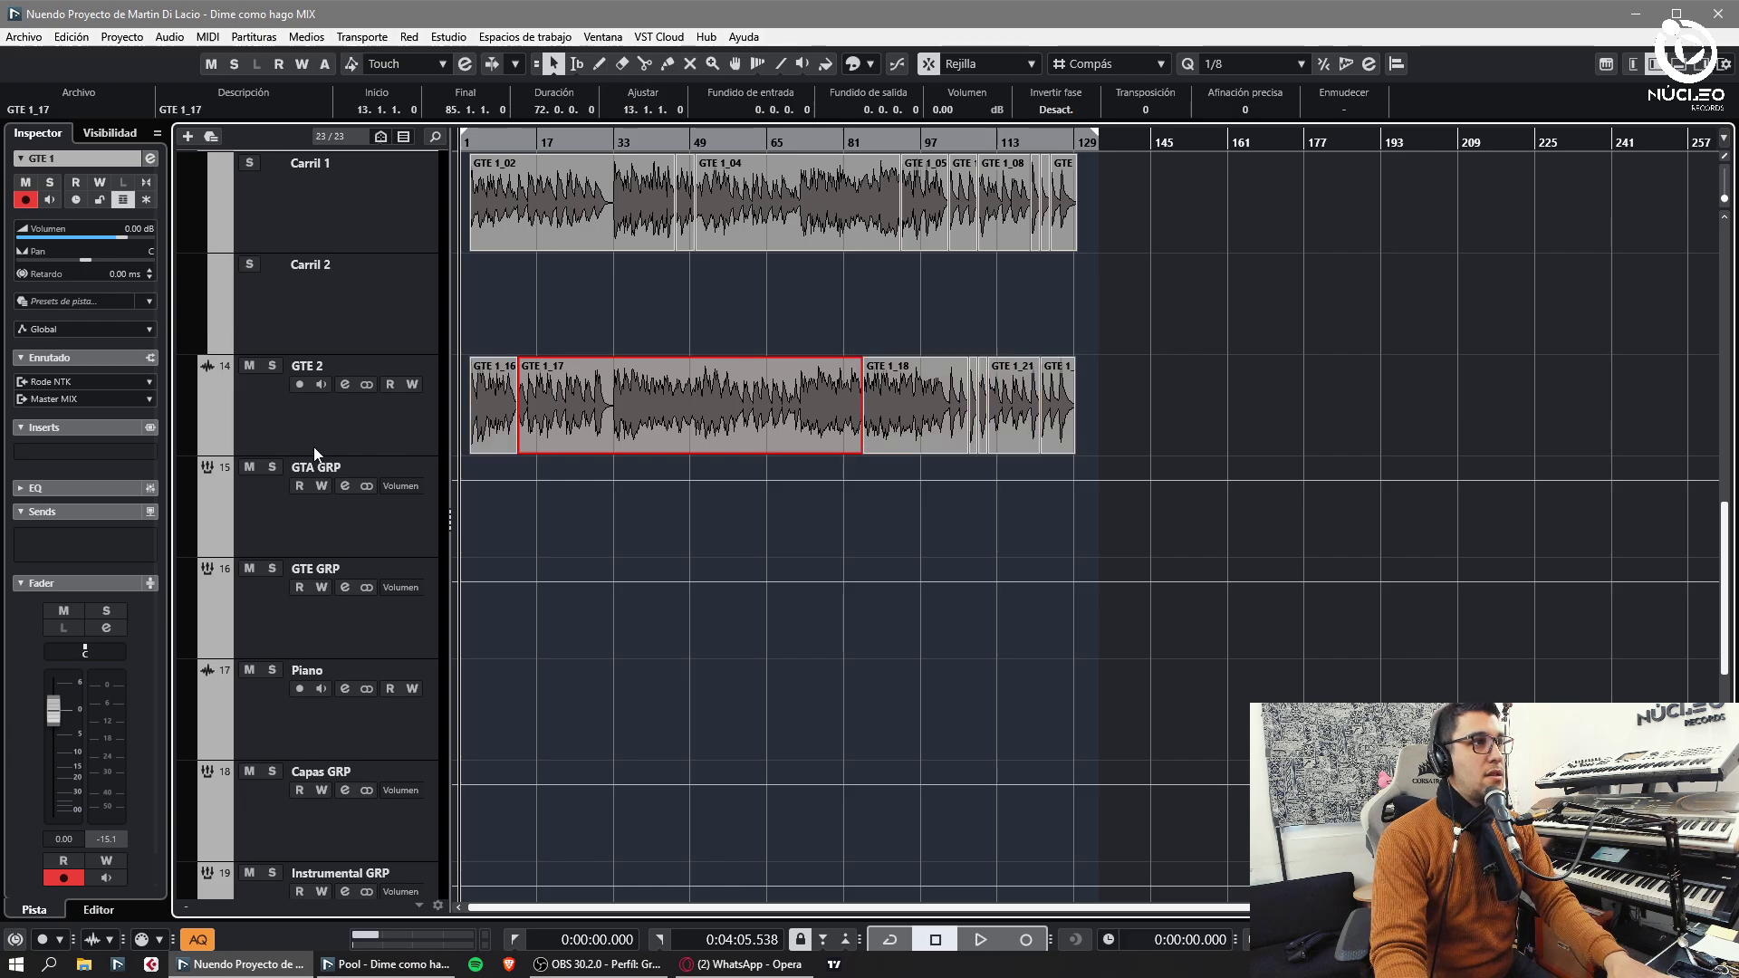
# - Reorder the track list so that the GTA GRP track sits directly below GTA 2 and above GTE 1
pyautogui.click(328, 448)
pyautogui.press('z')
pyautogui.press('z')
pyautogui.keyDown('shift'); pyautogui.click(329, 372); pyautogui.keyUp('shift')
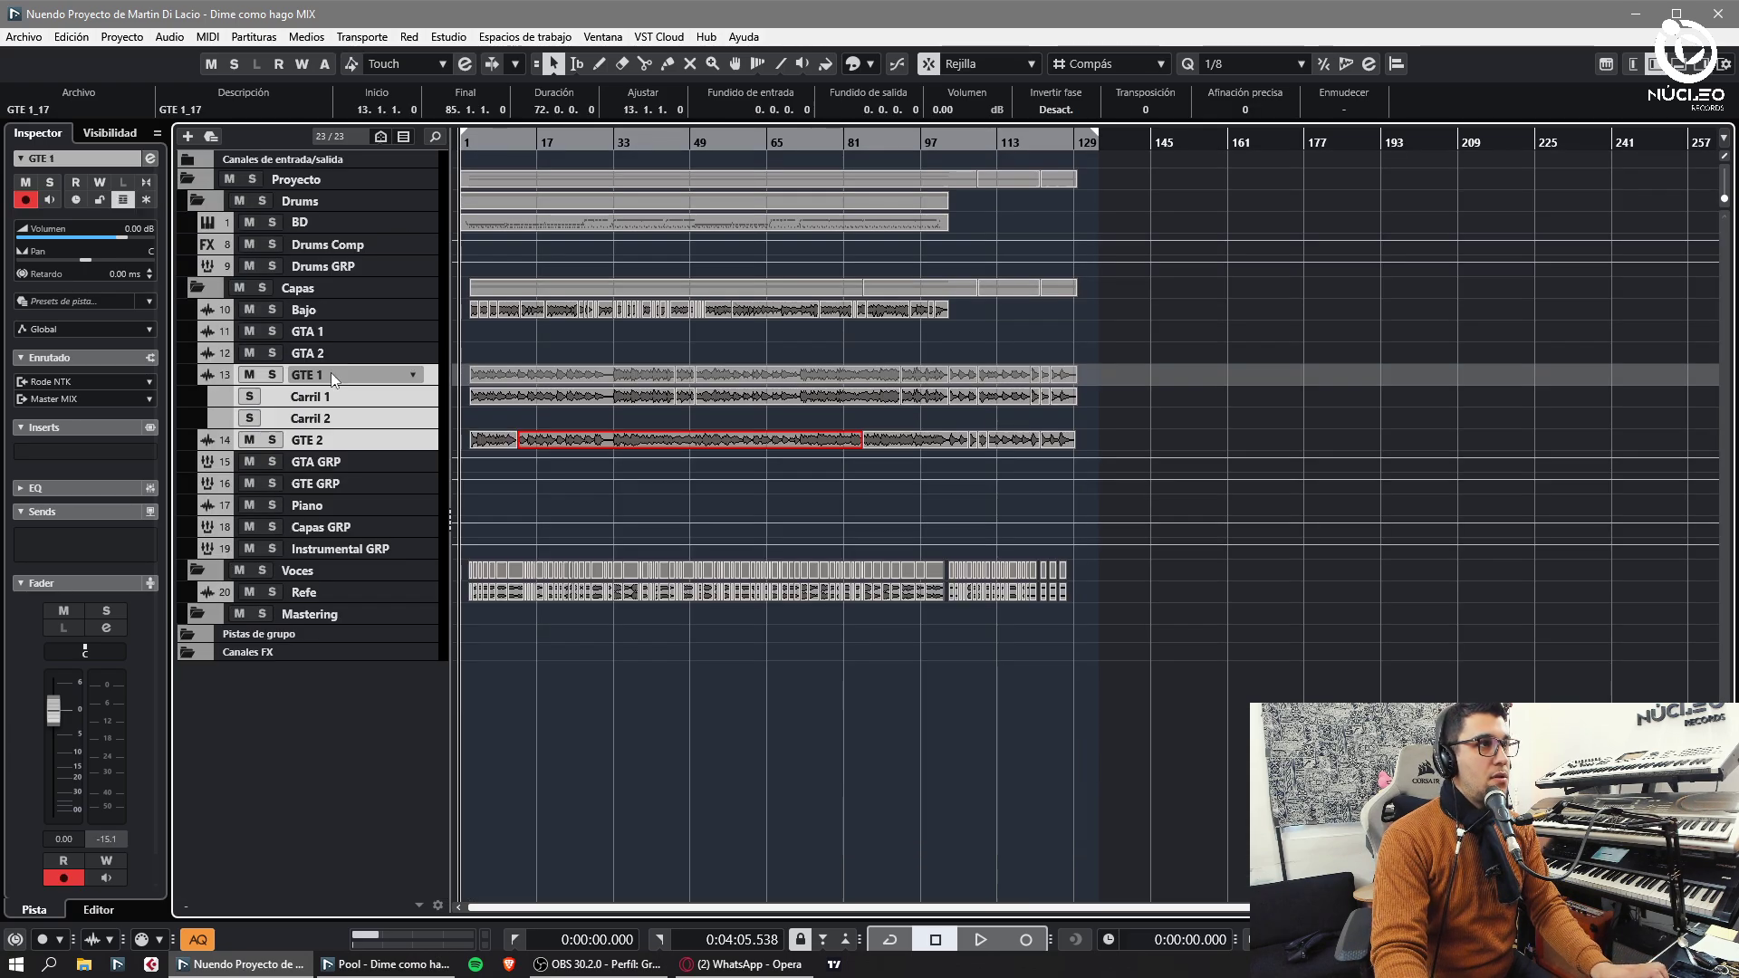
pyautogui.moveTo(329, 372); pyautogui.dragTo(333, 475)
# - Route the outputs of the GTE 1 and GTE 2 channels to GTE GRP in the MixConsole
pyautogui.press('F3')
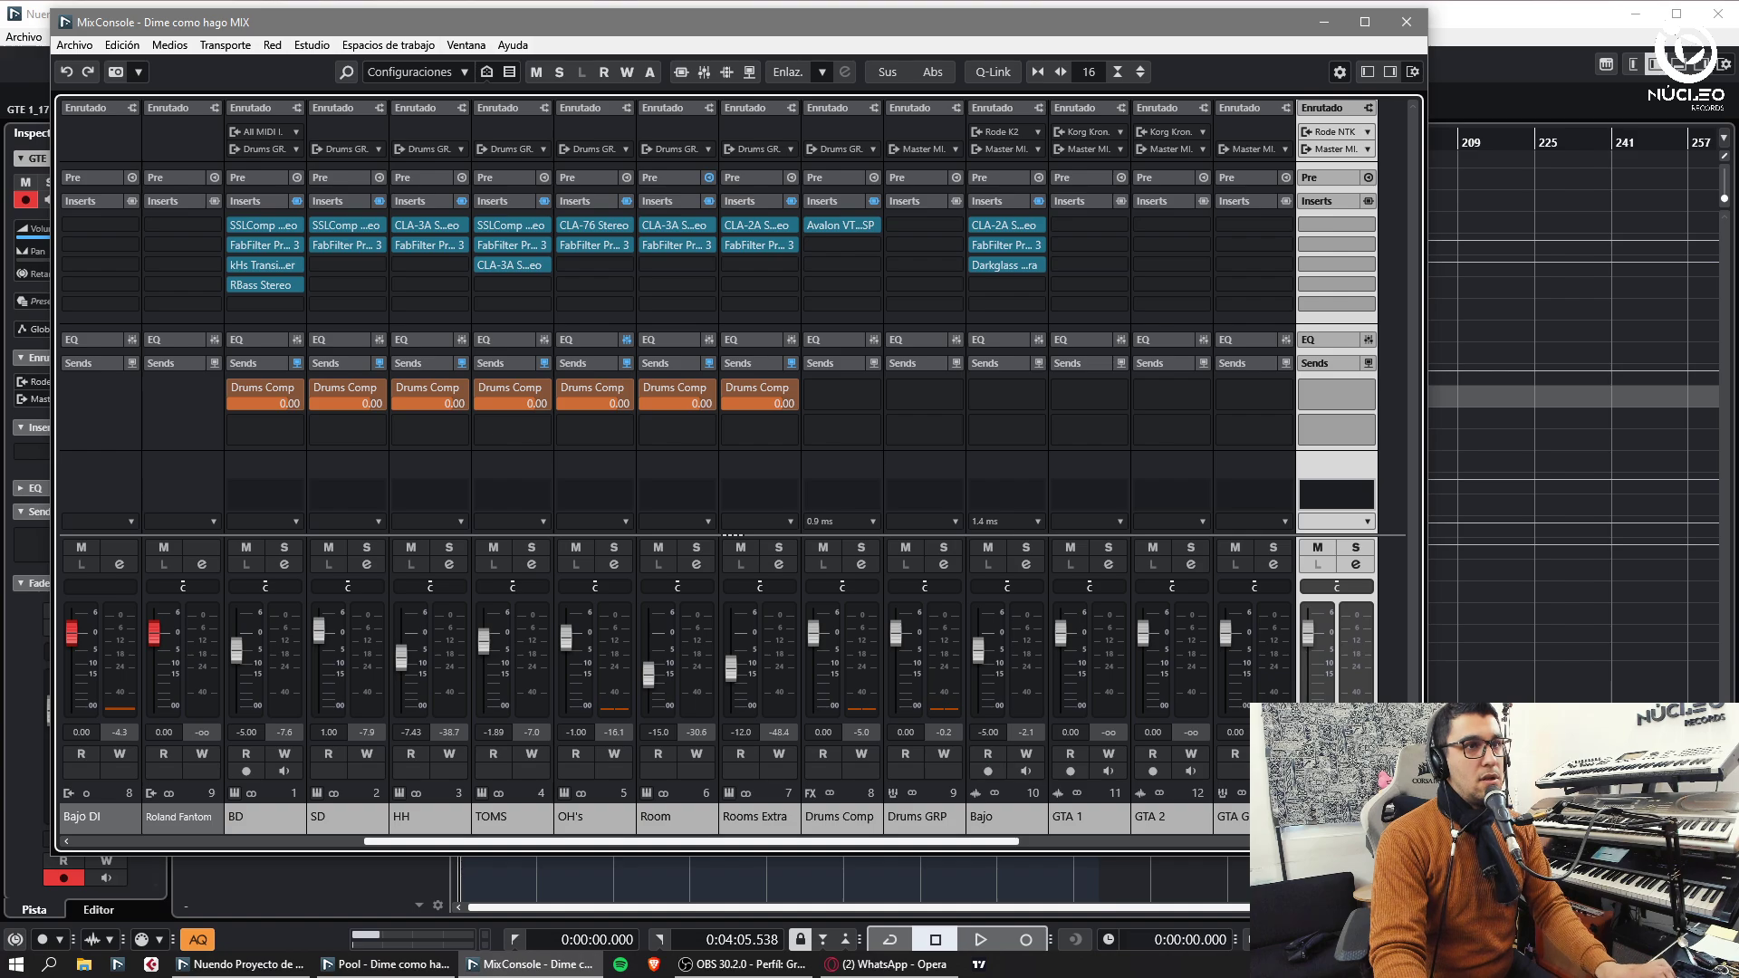
pyautogui.moveTo(1005, 847); pyautogui.dragTo(1162, 849)
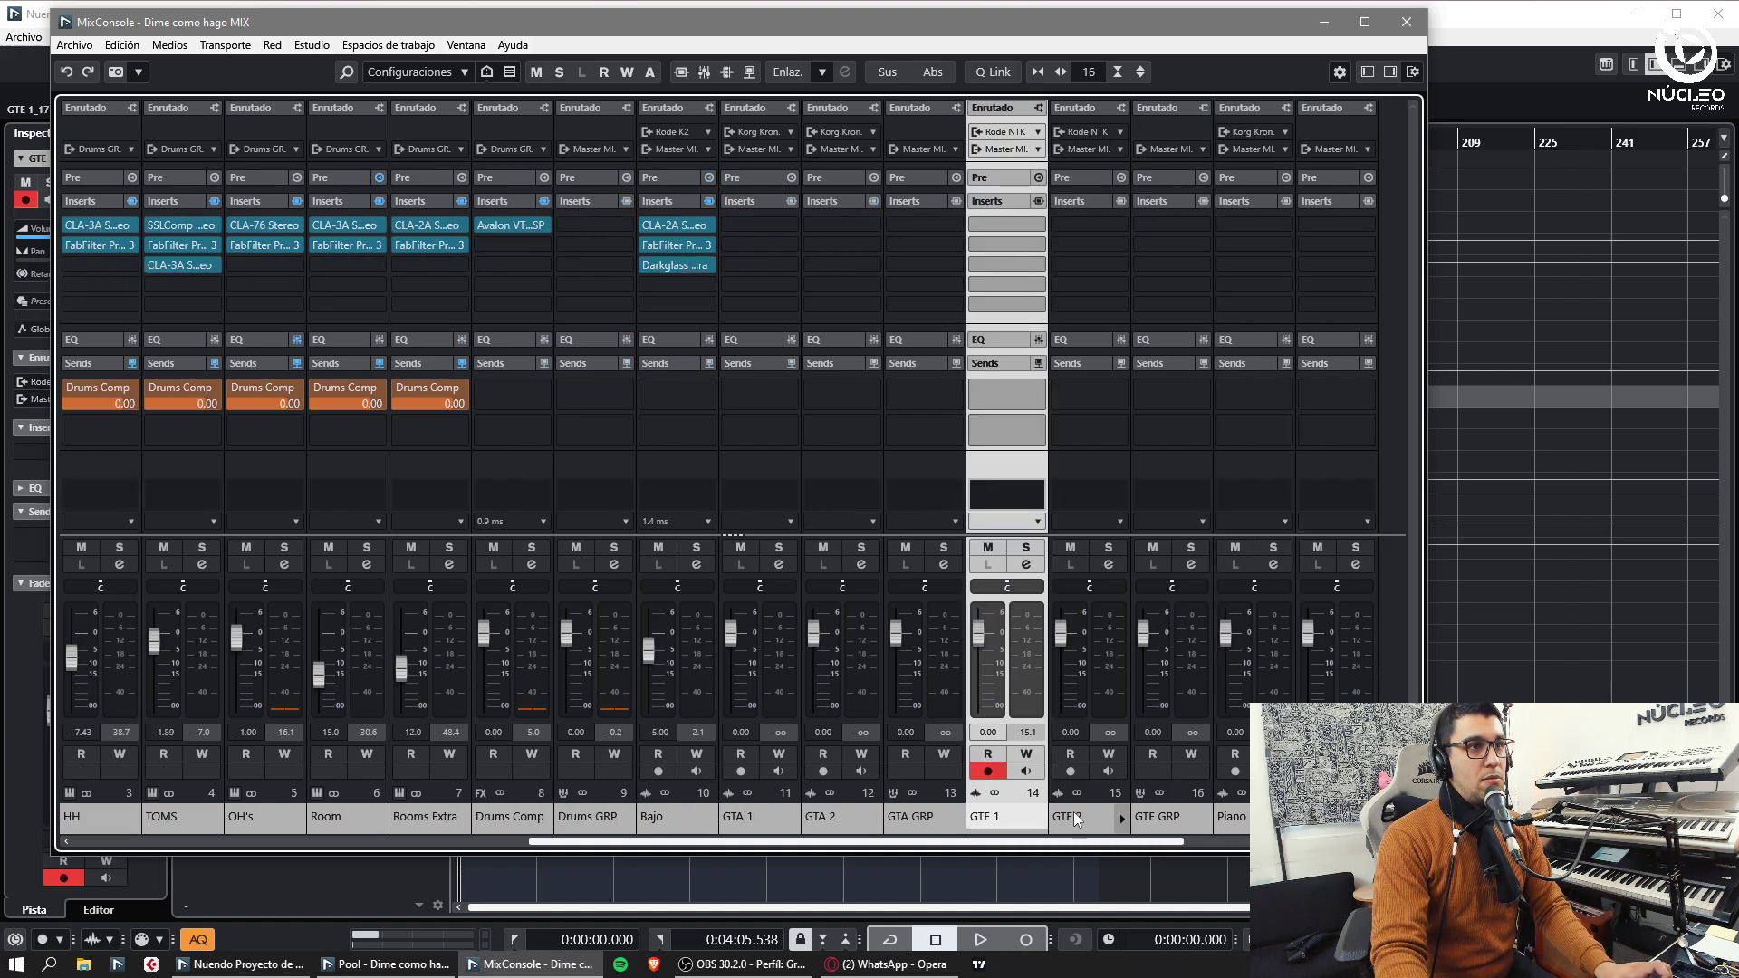
pyautogui.keyDown('ctrl'); pyautogui.click(1073, 814); pyautogui.keyUp('ctrl')
pyautogui.keyDown('alt'); pyautogui.keyDown('shift'); pyautogui.click(1089, 149); pyautogui.keyUp('shift'); pyautogui.keyUp('alt')
pyautogui.click(1132, 464)
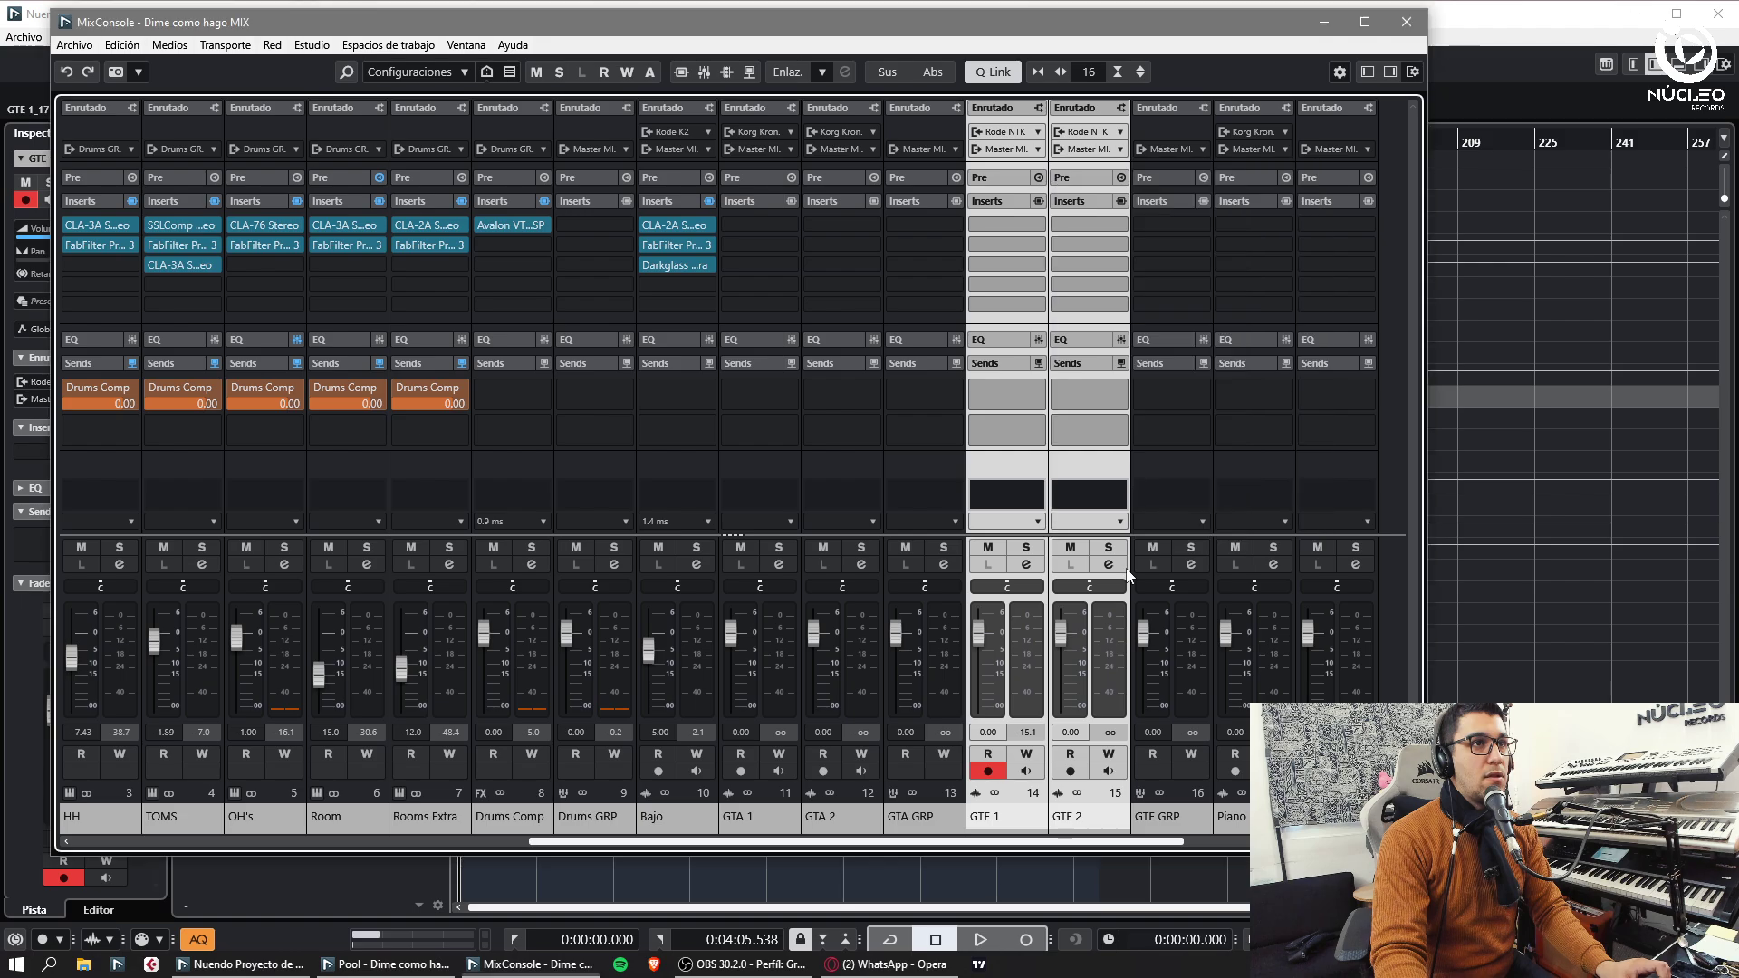
# - Find and load the GTE Clean Chorus track preset on the GTE GRP channel
pyautogui.click(1187, 219)
pyautogui.rightClick(1163, 715)
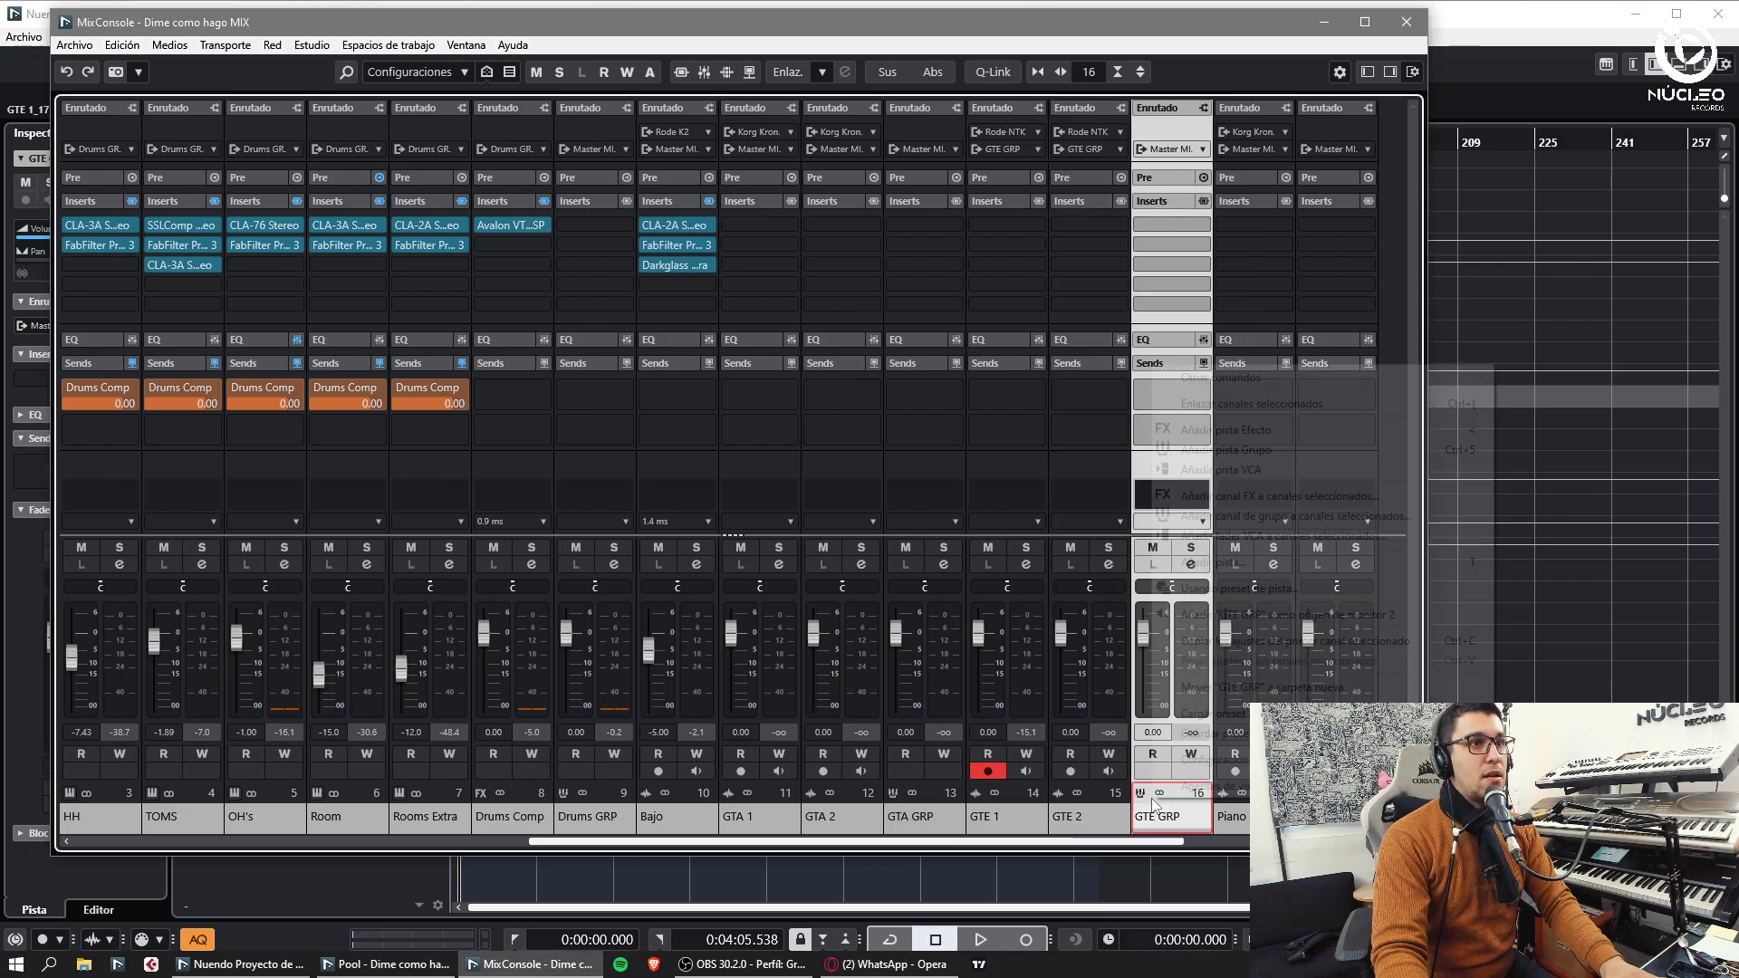
pyautogui.click(1213, 757)
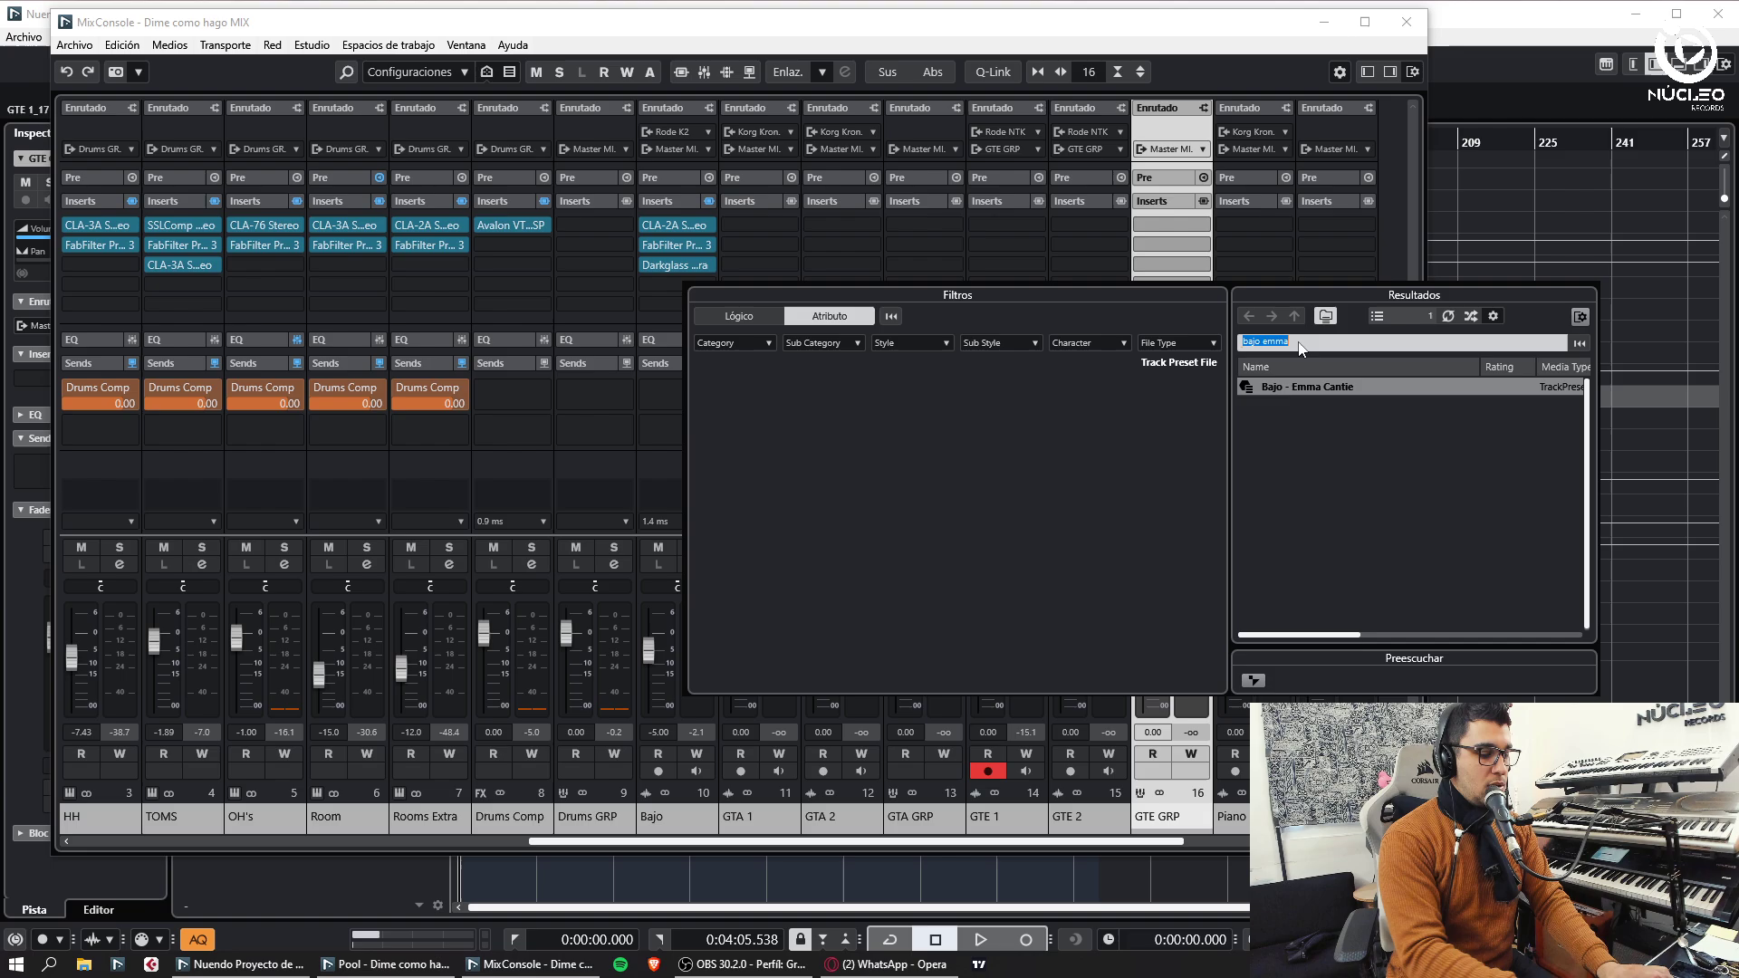
pyautogui.write('gte emma')
pyautogui.doubleClick(1325, 389)
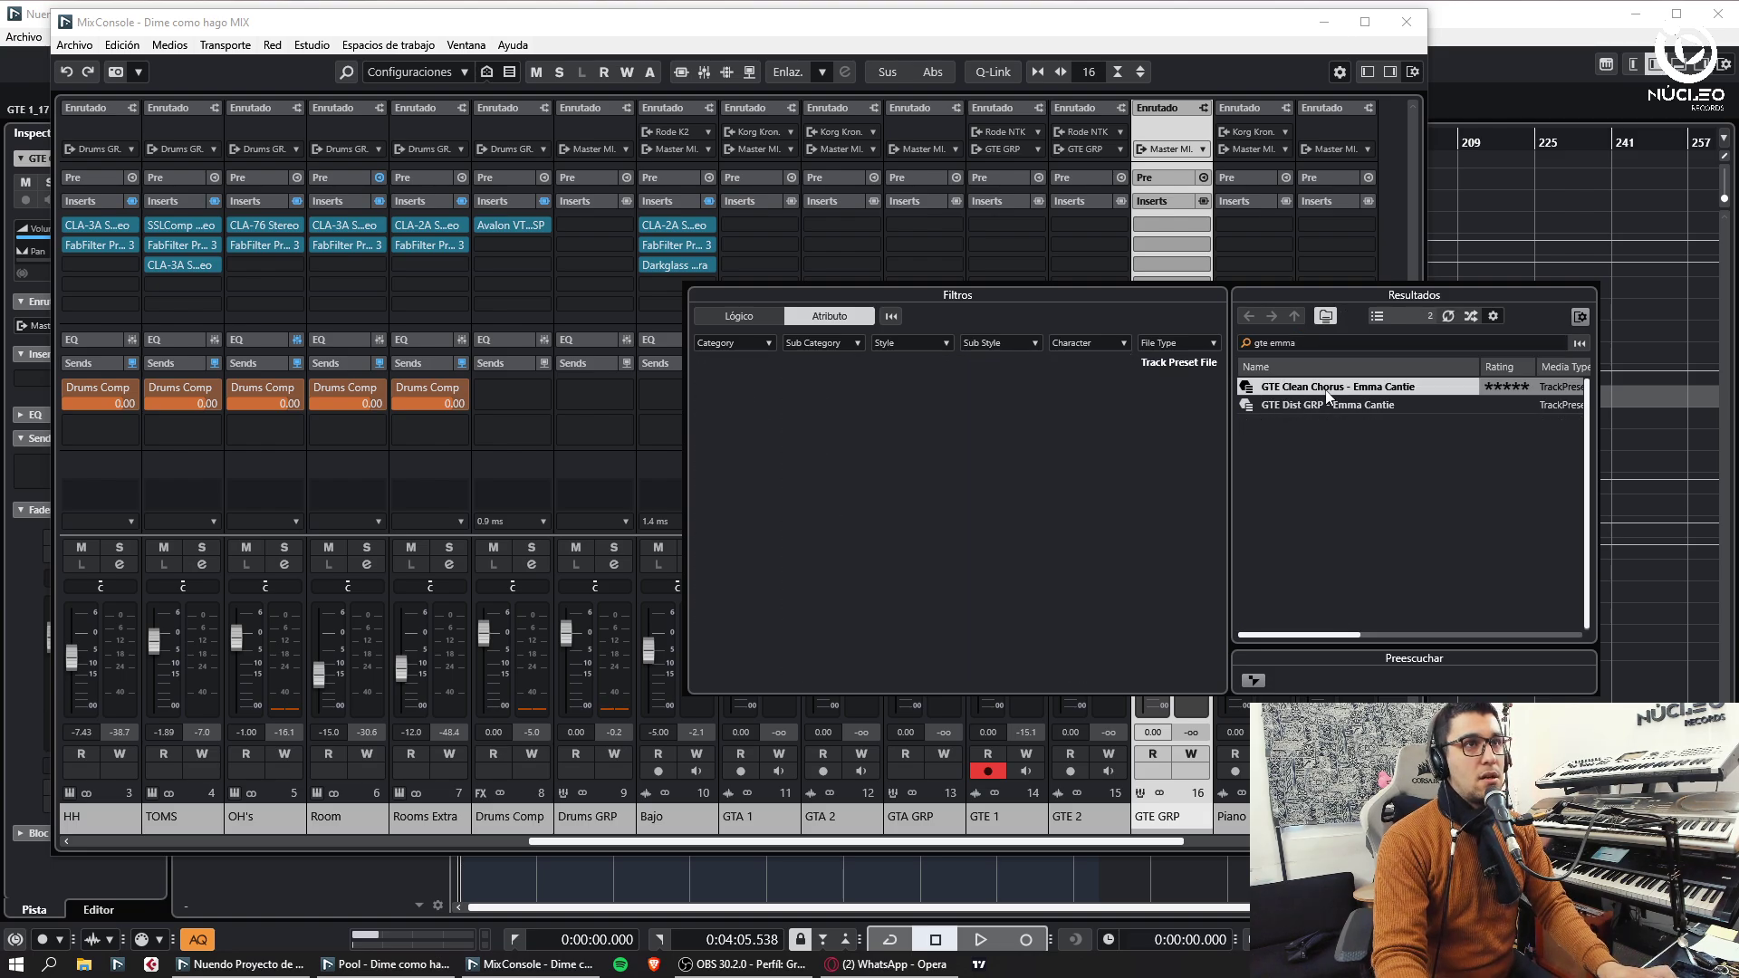
# - Replace the TriceraChorus insert on GTE GRP with the MicroPitch plug-in
pyautogui.click(1202, 268)
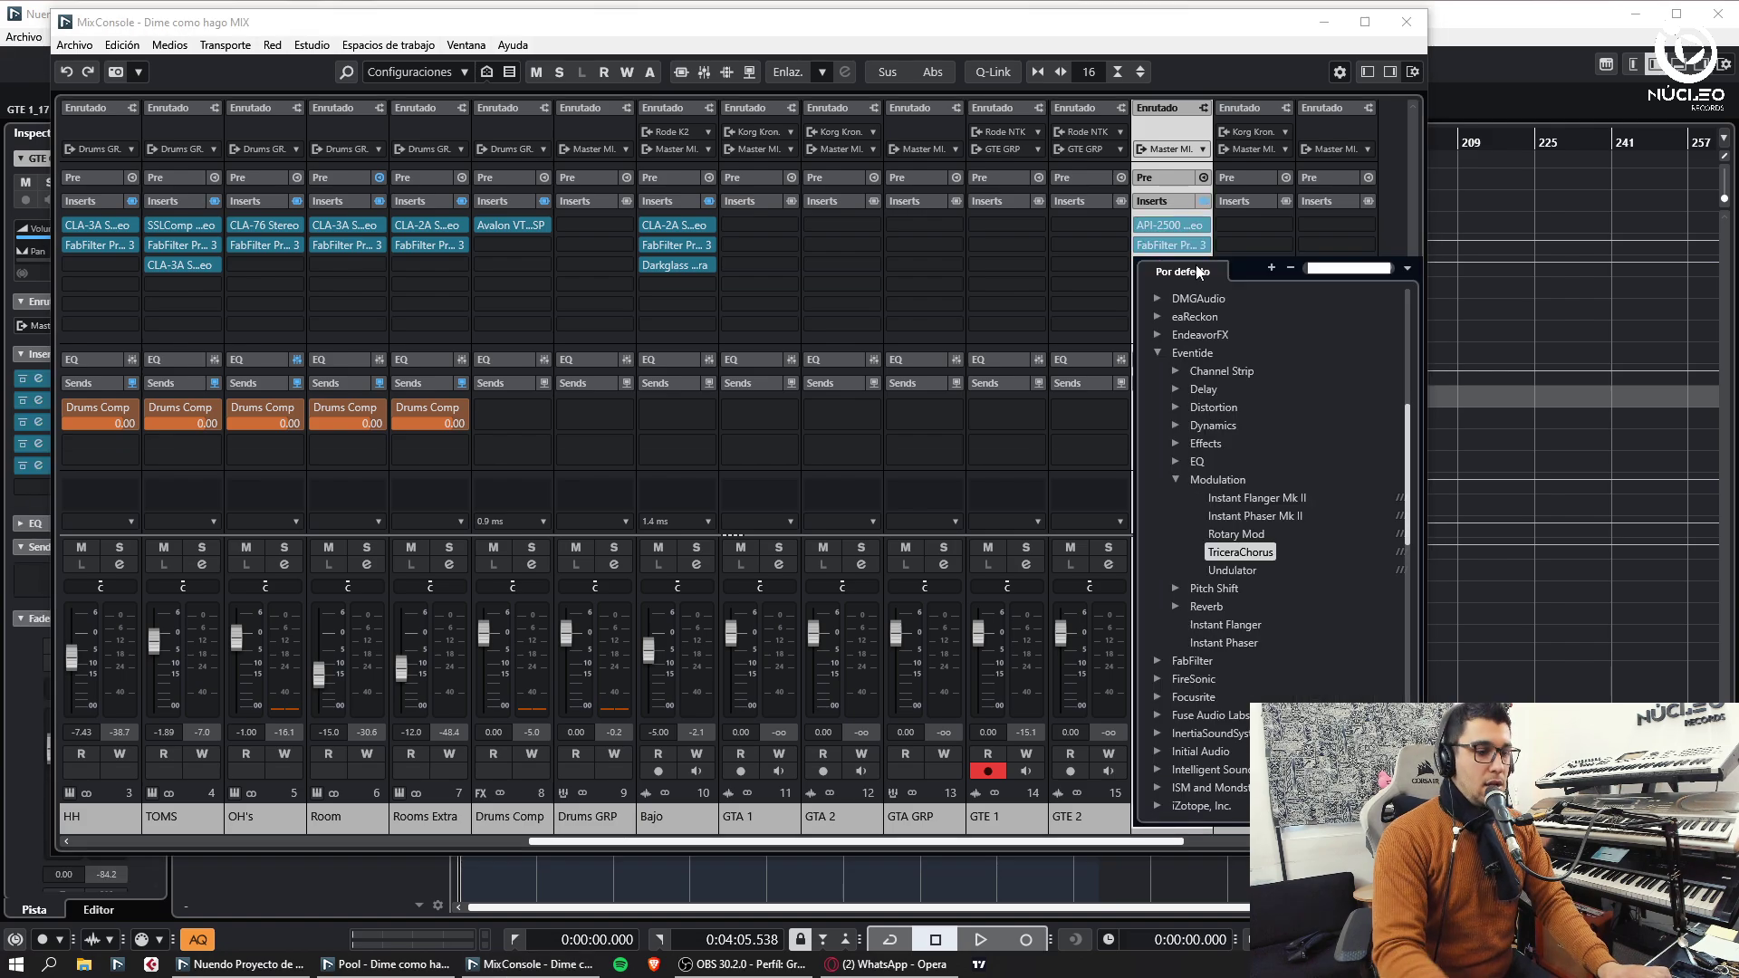
pyautogui.write('micro')
pyautogui.press('Return')
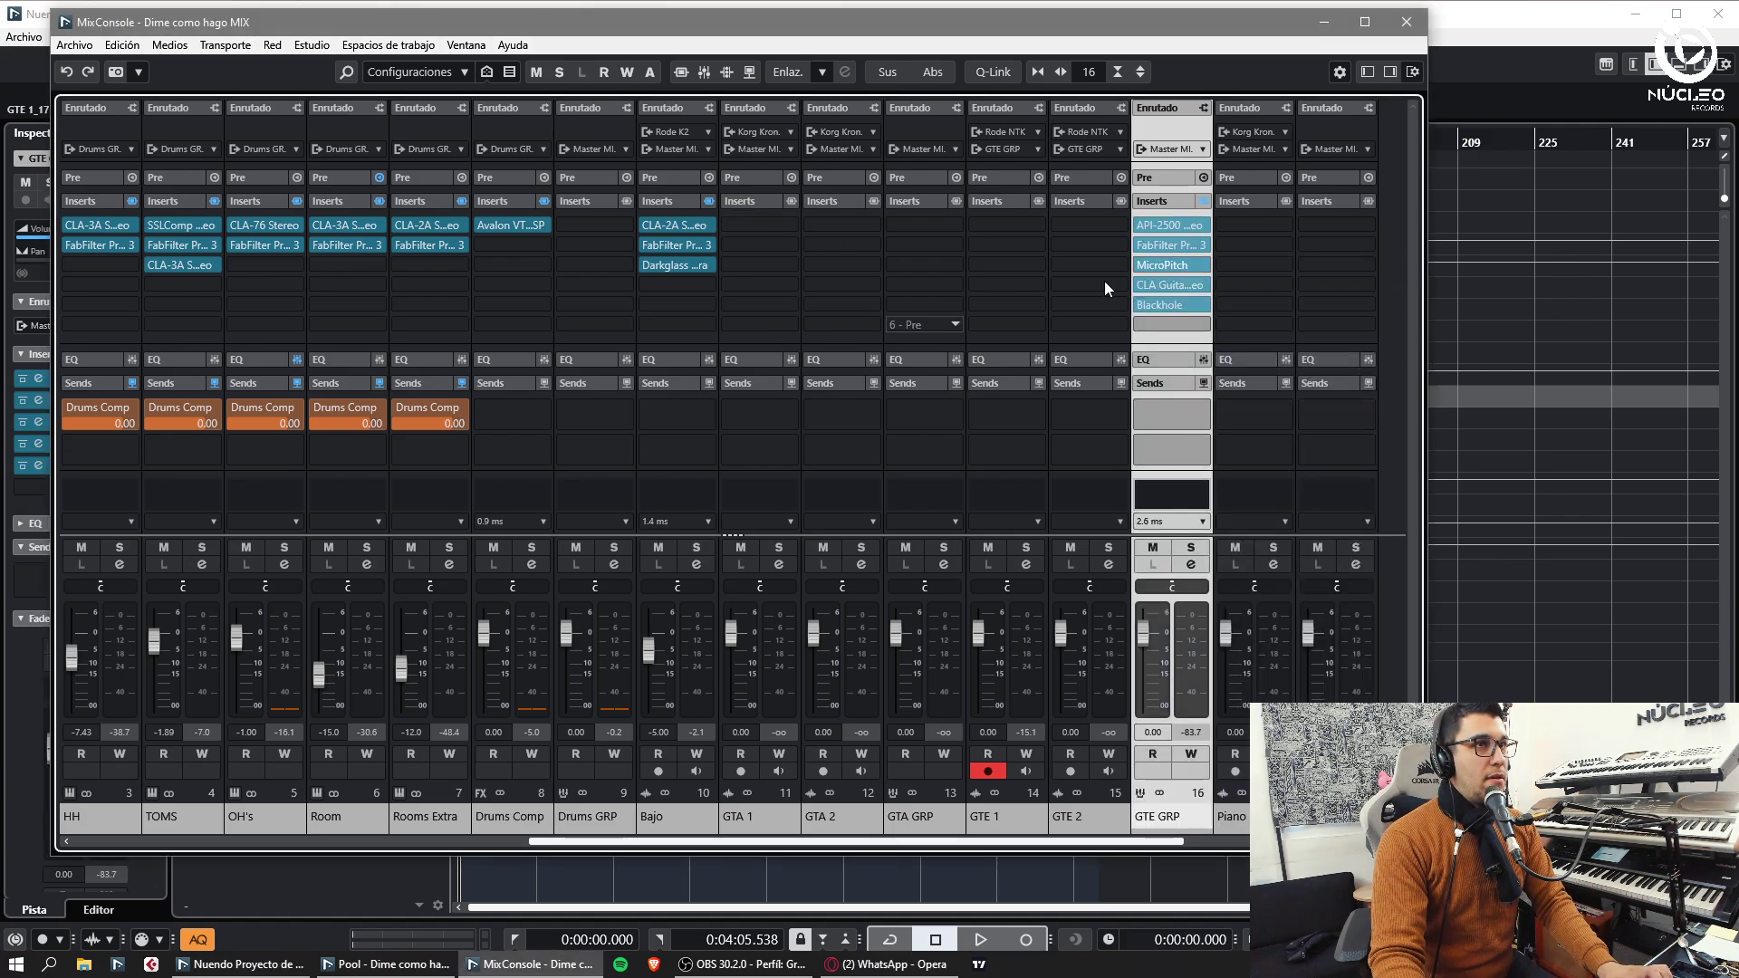
# - Load the Chorus Room preset in MicroPitch, set its mix to 18, and close the plug-in and the MixConsole
pyautogui.click(666, 286)
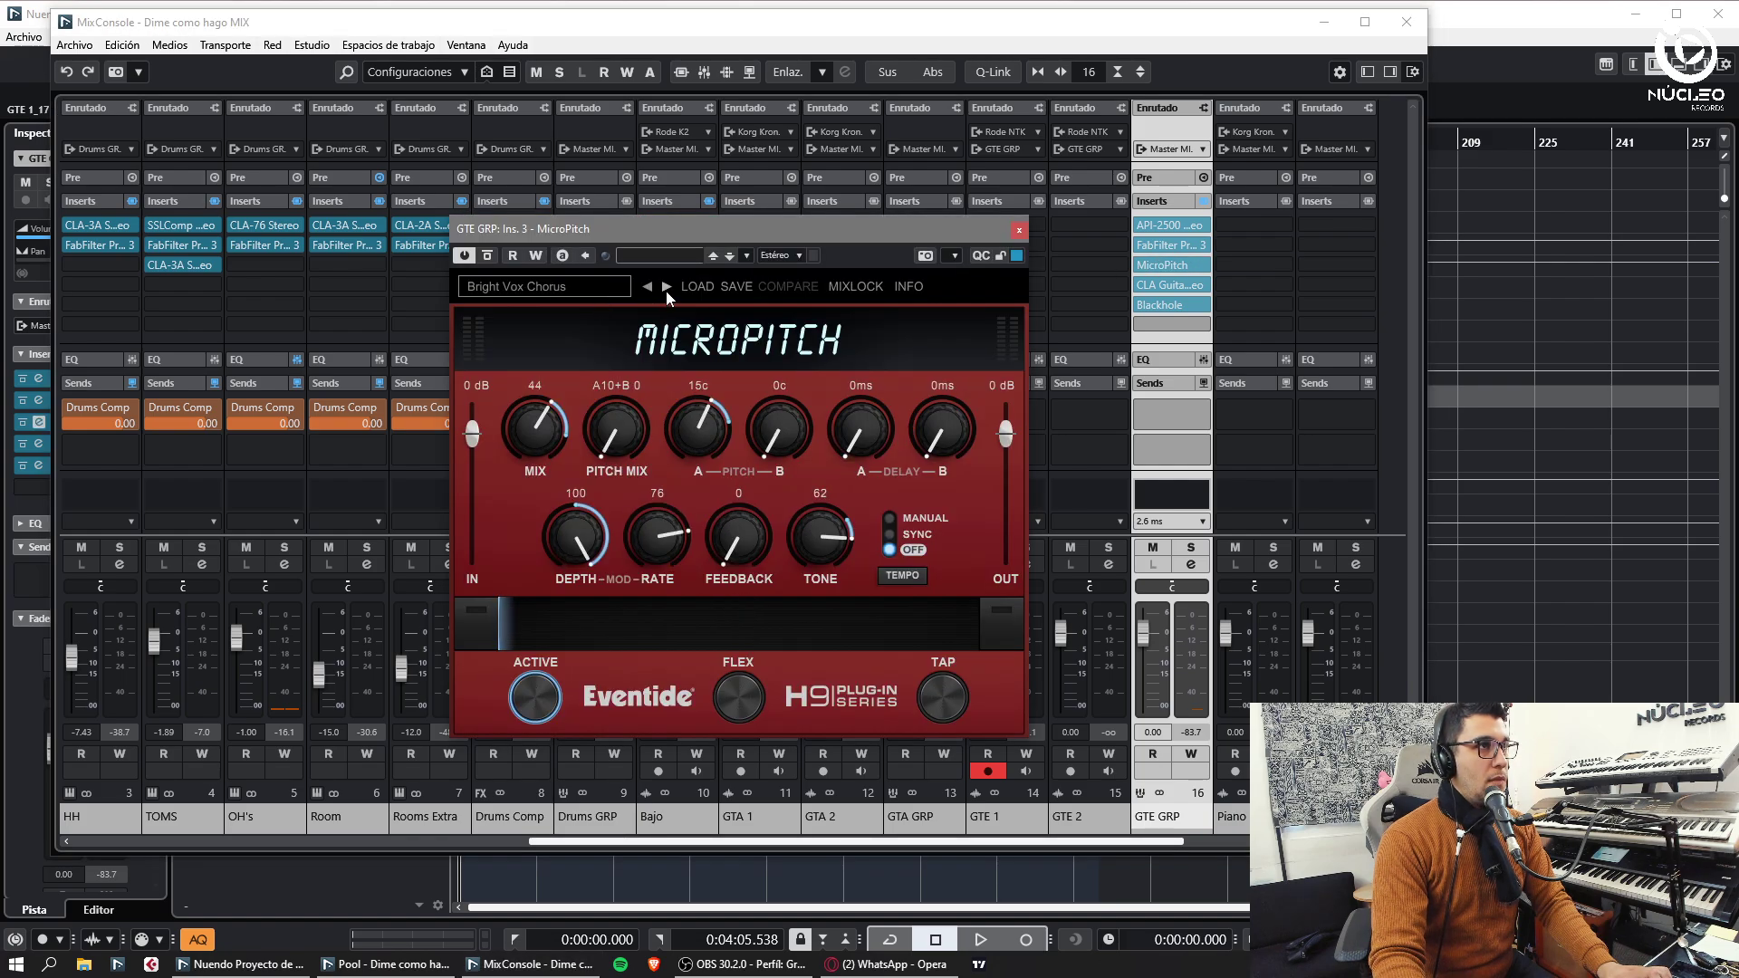
pyautogui.moveTo(523, 480); pyautogui.dragTo(534, 501)
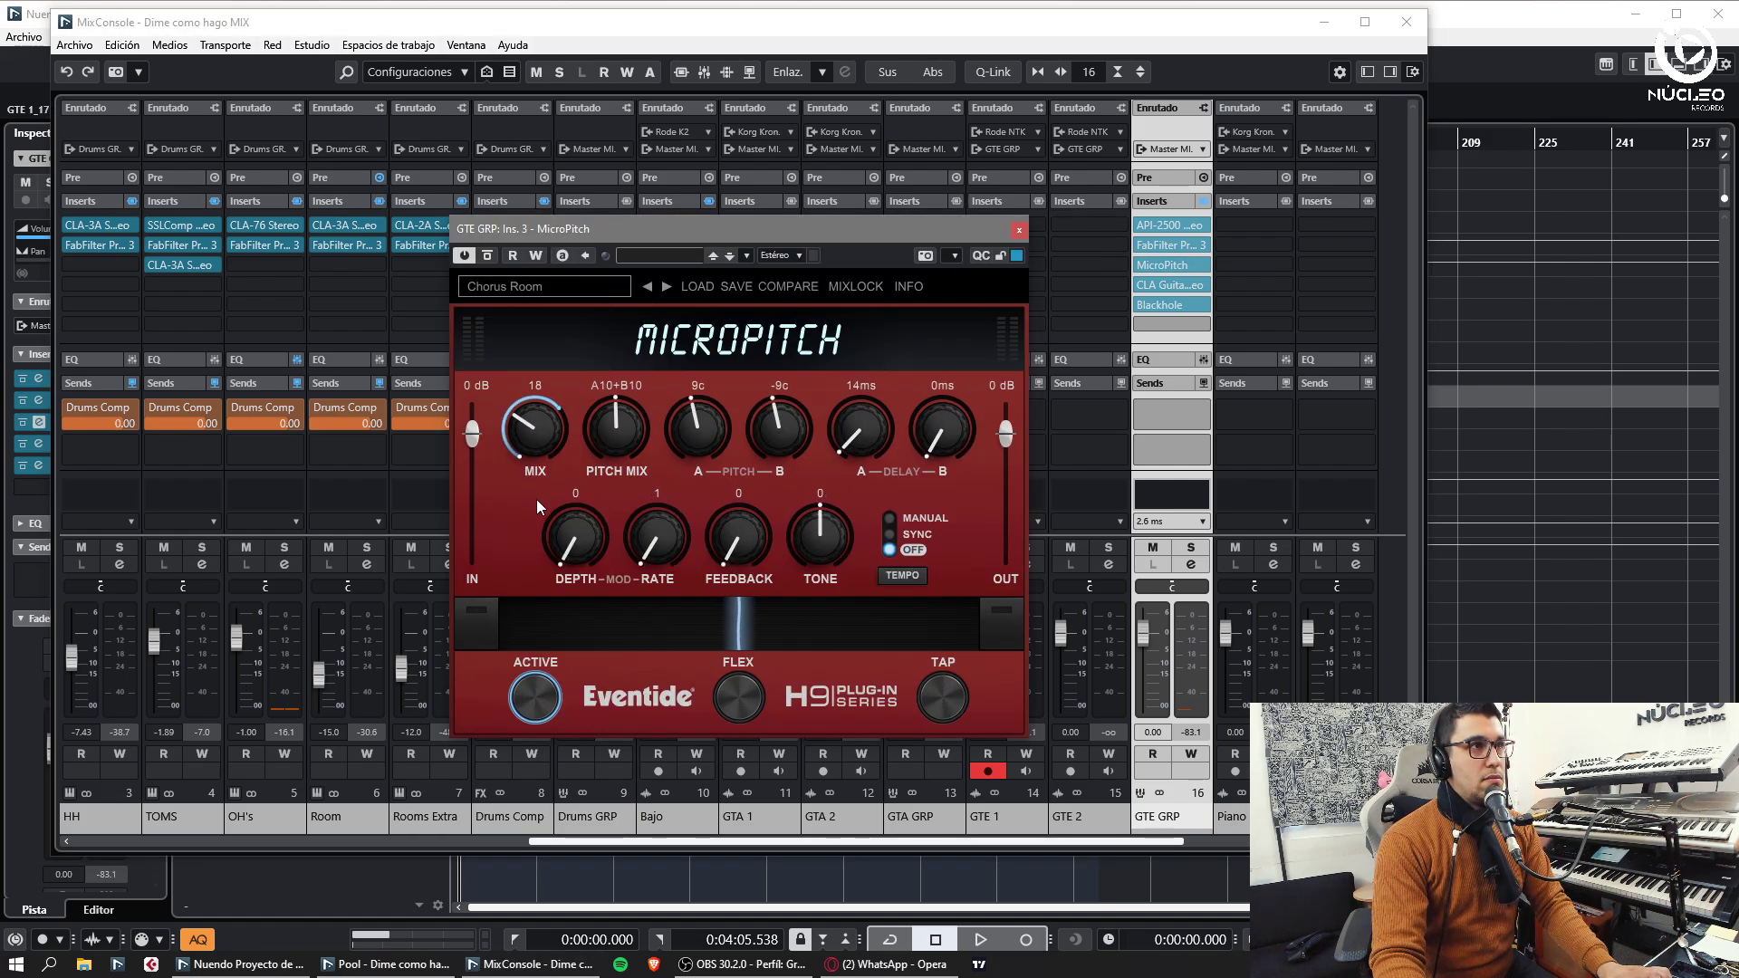
pyautogui.click(1019, 229)
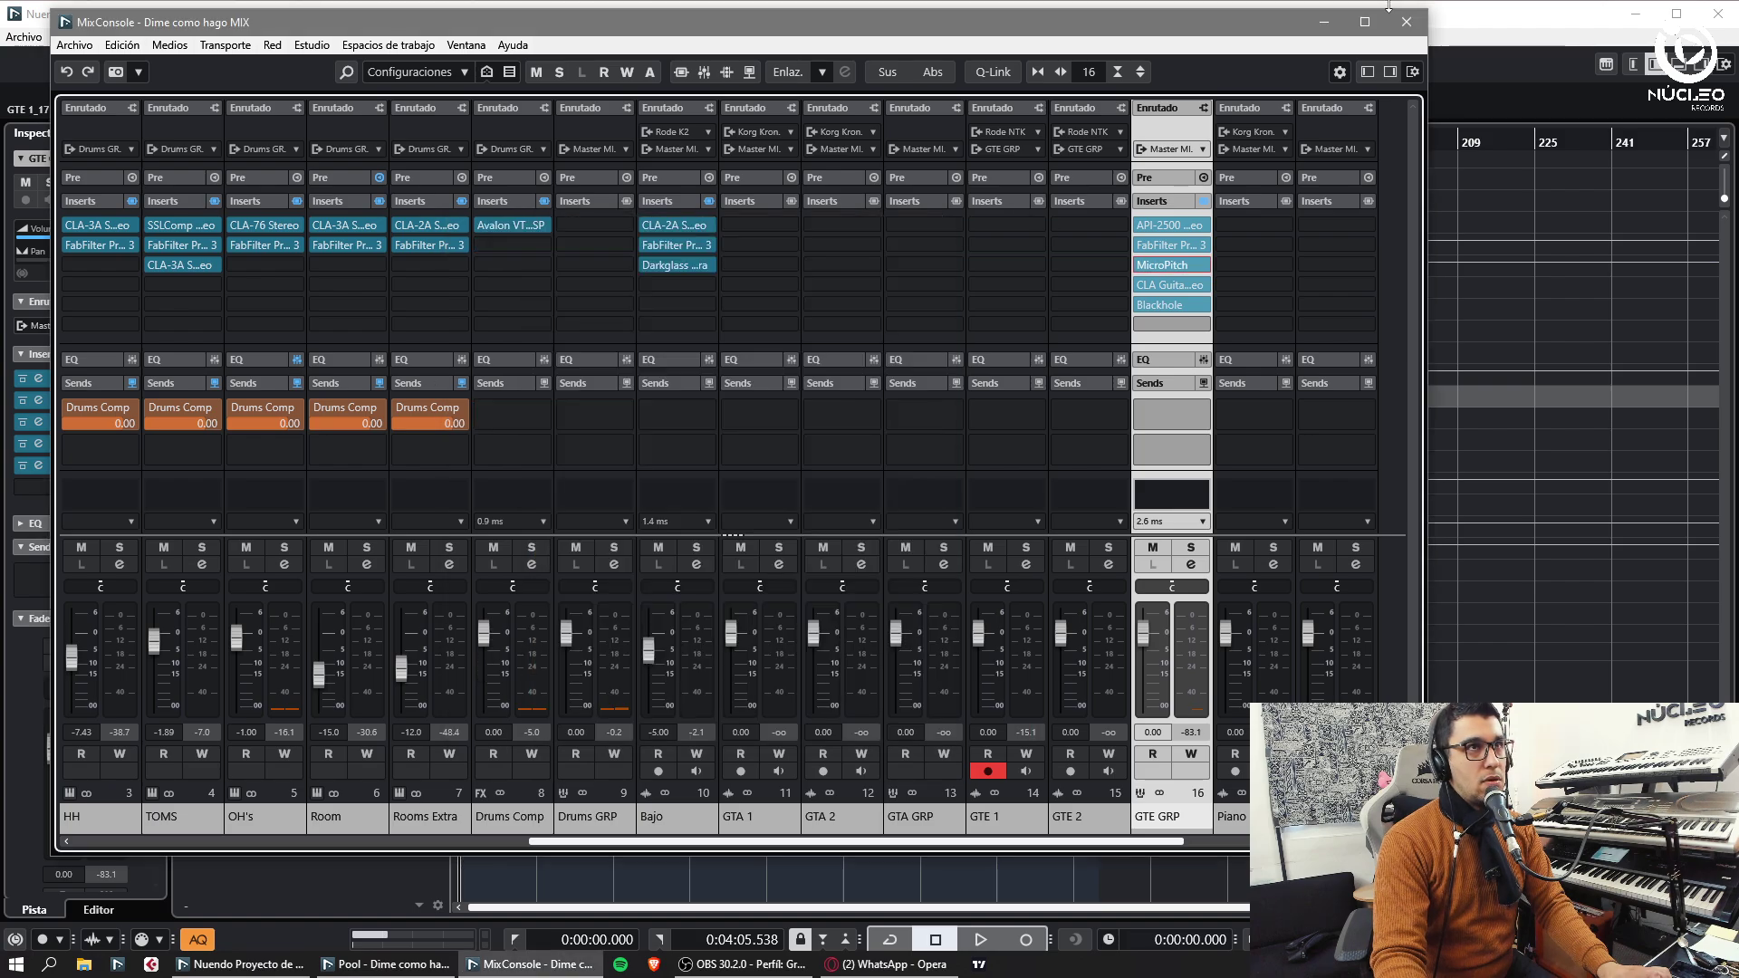
pyautogui.click(1406, 22)
# - Play the song from about bar 16 with GTE GRP soloed, and pan GTE 1 left and GTE 2 right
pyautogui.click(533, 137)
pyautogui.press('space')
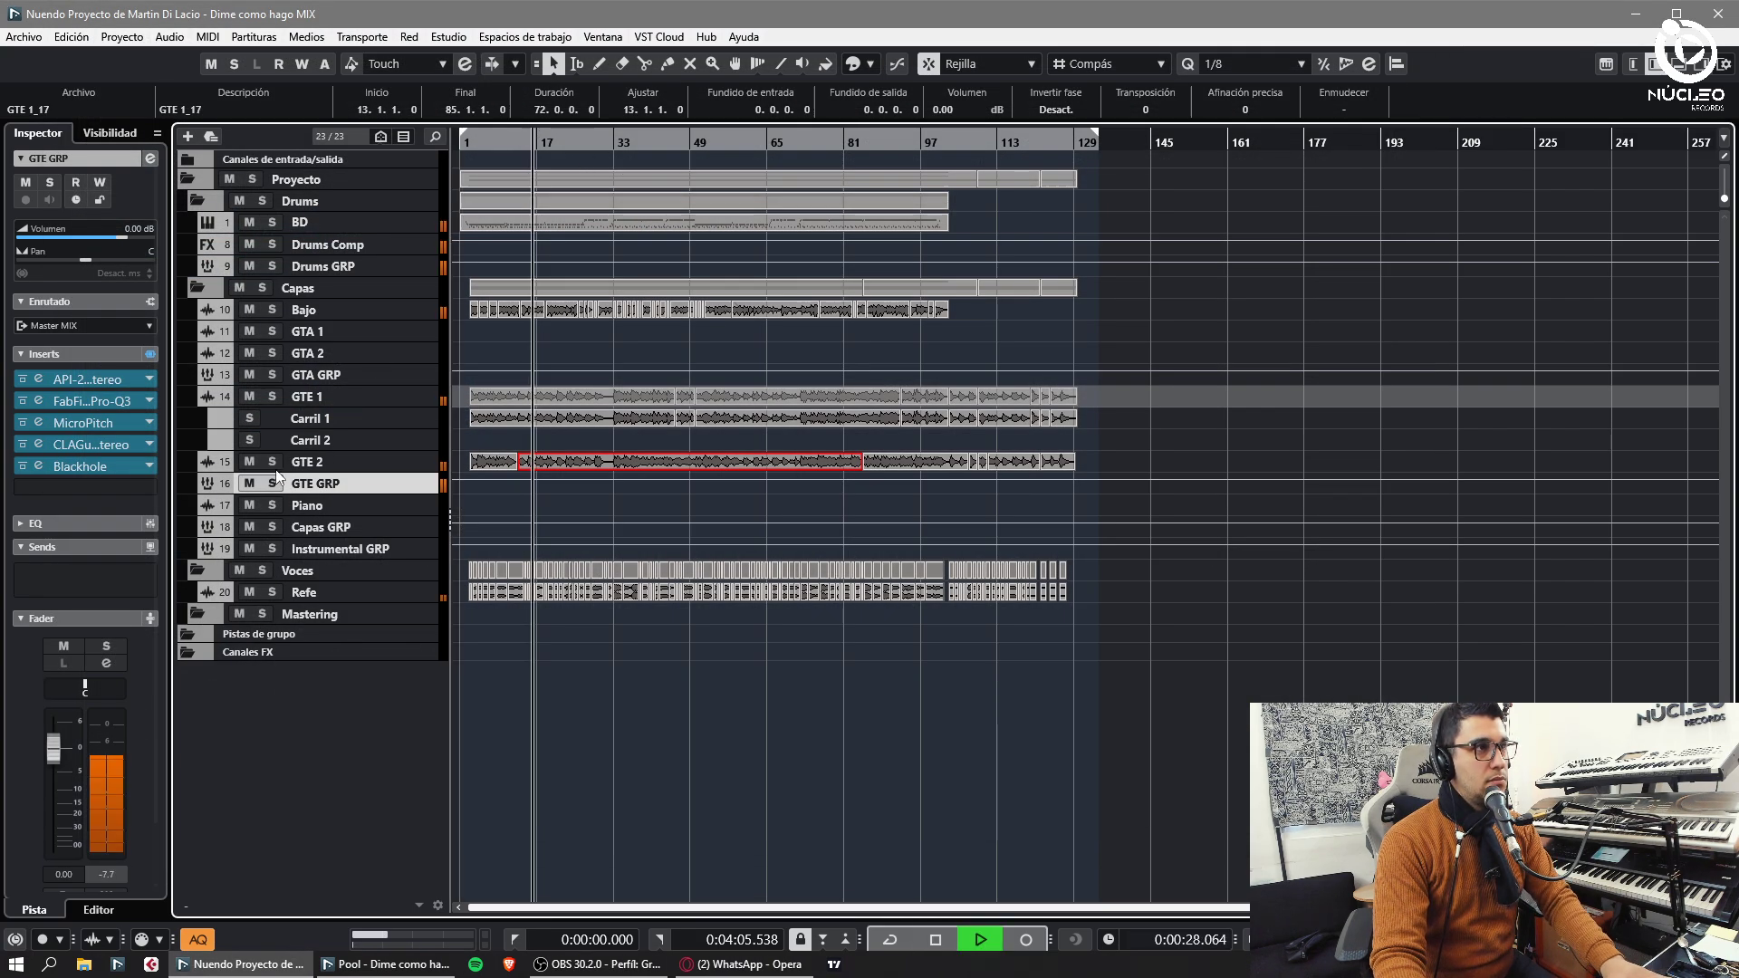
pyautogui.click(272, 483)
pyautogui.press('F3')
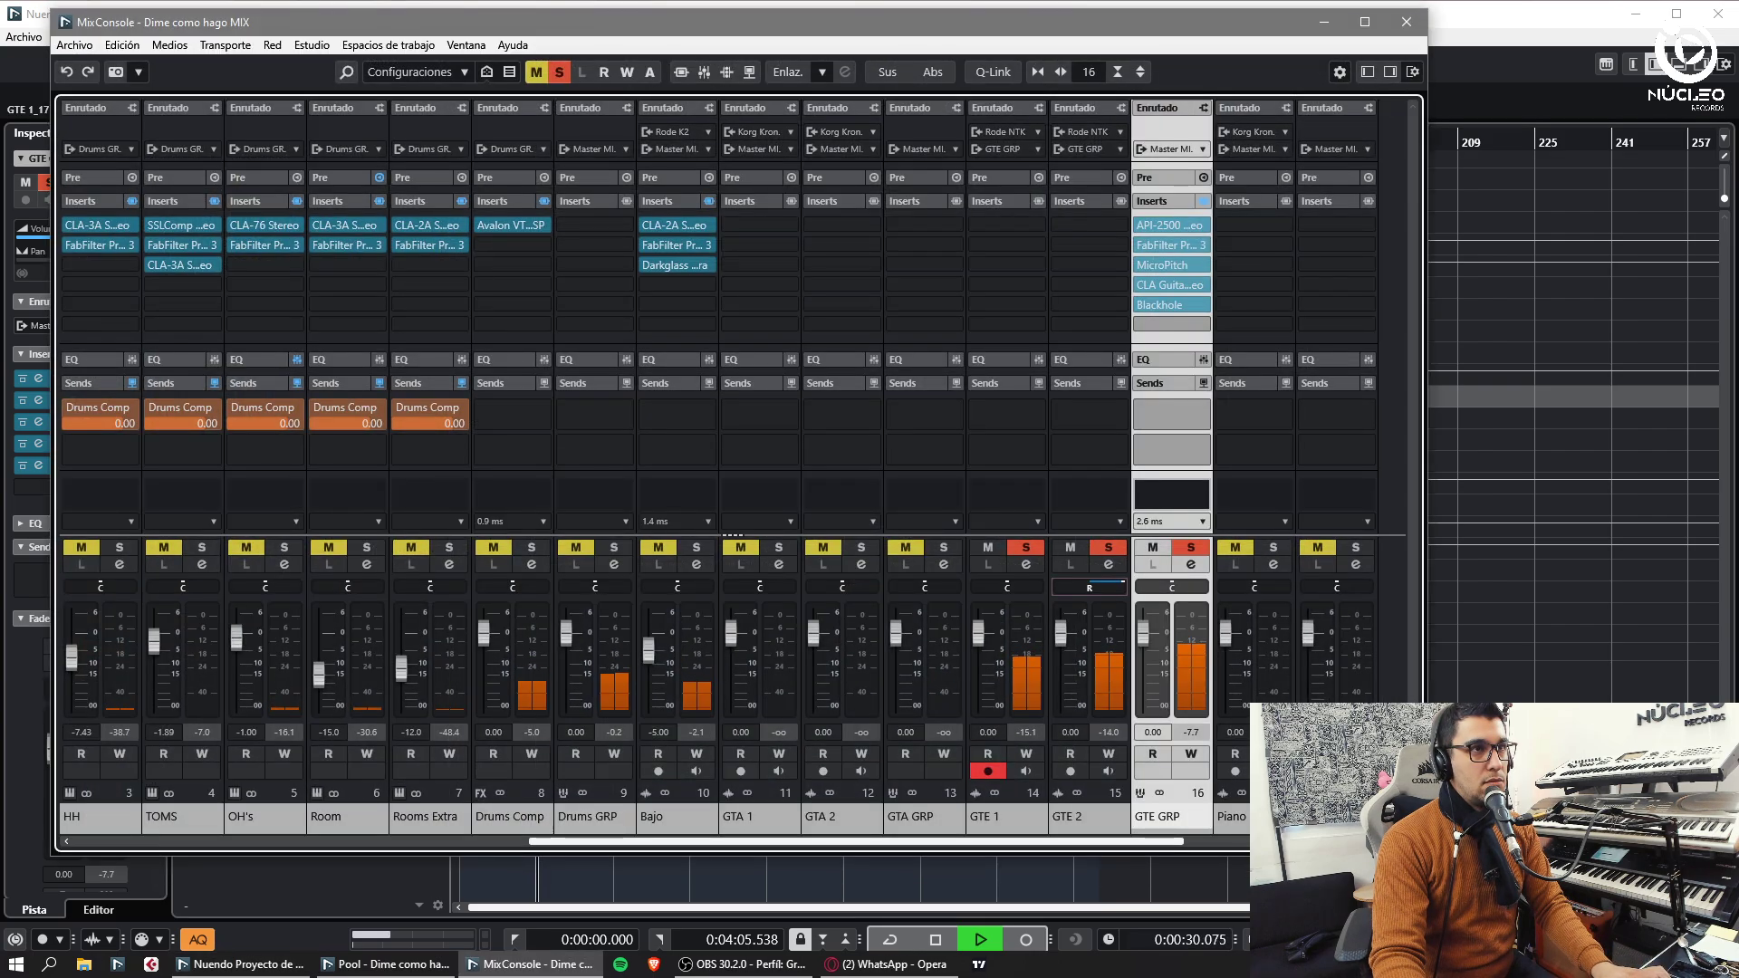
pyautogui.press('F3')
# - Solo the drums and bass along with the guitars and set the GTE GRP volume to -4 dB
pyautogui.press('h')
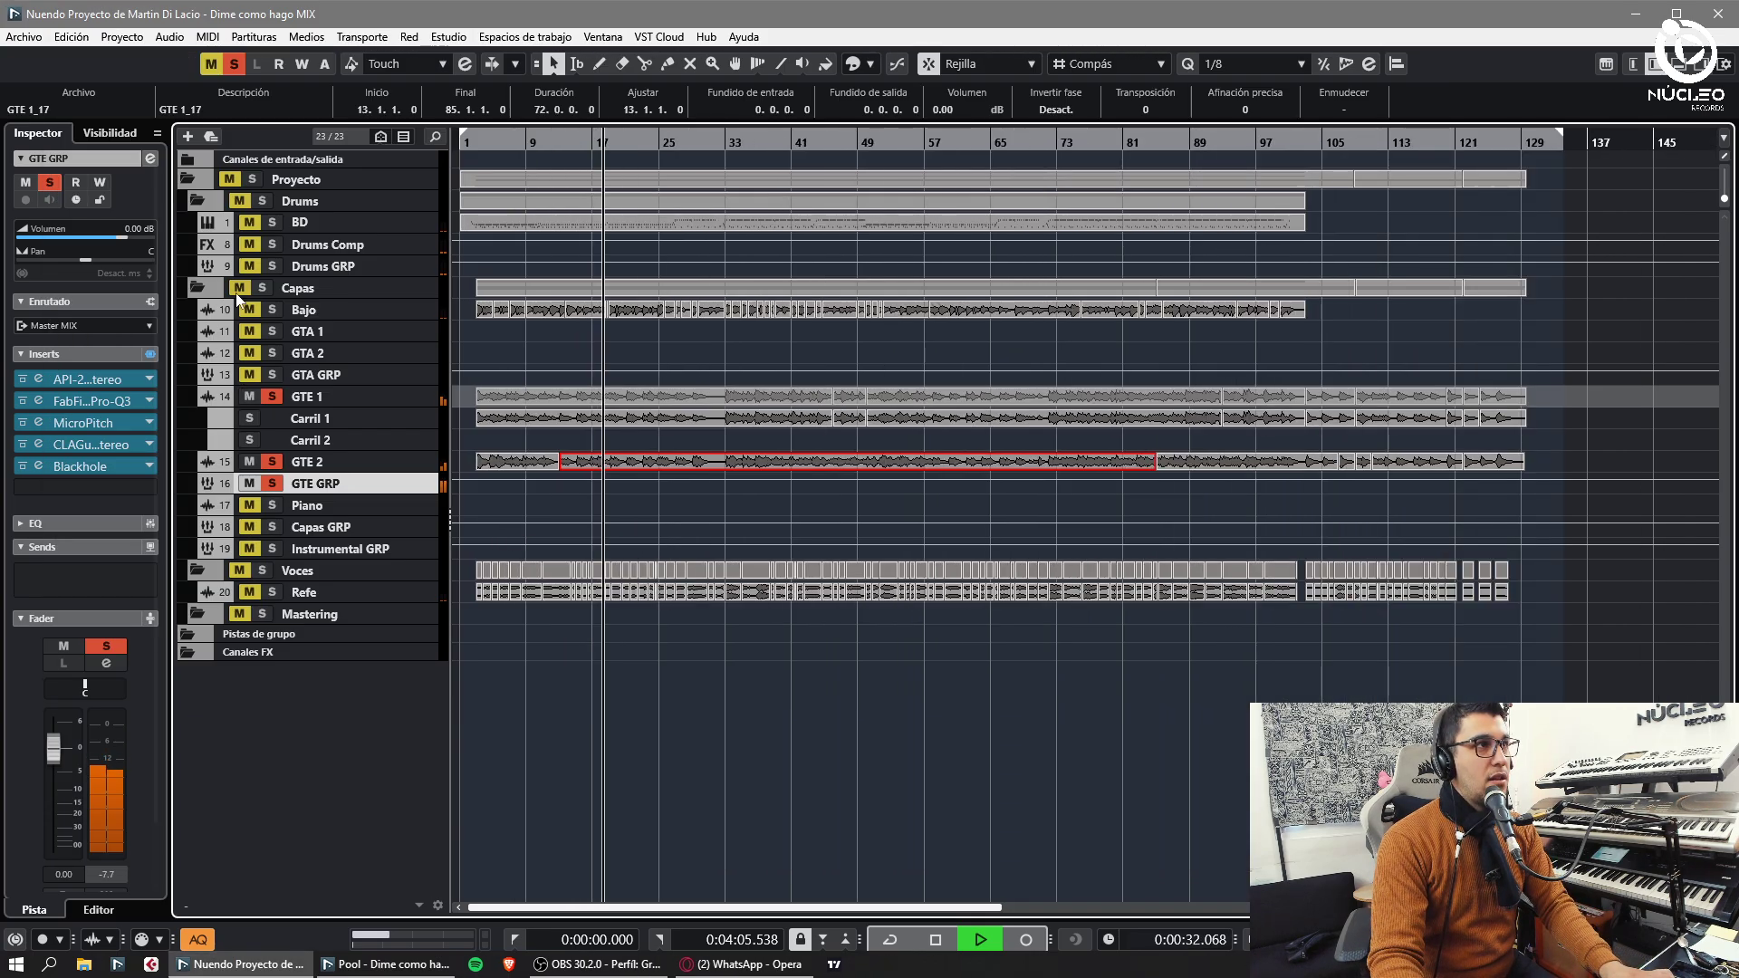
pyautogui.press('h')
pyautogui.press('h')
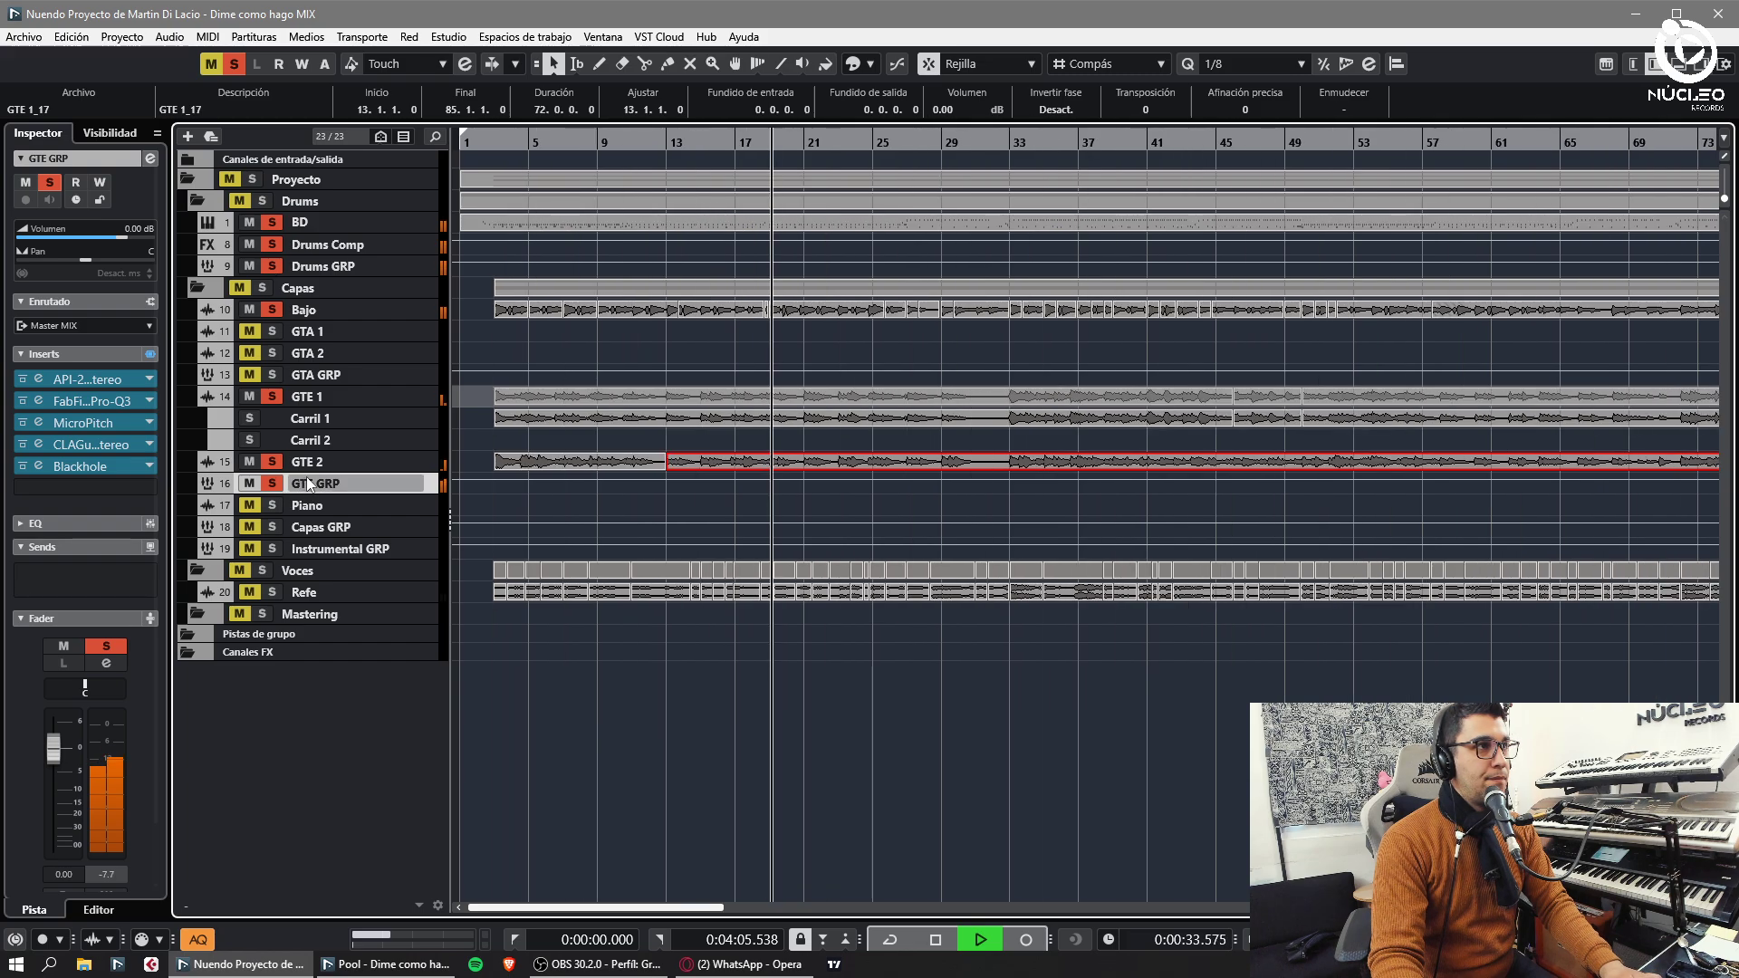
pyautogui.click(138, 229)
pyautogui.write('-5')
pyautogui.press('Return')
pyautogui.click(139, 229)
pyautogui.write('-4')
pyautogui.press('Return')
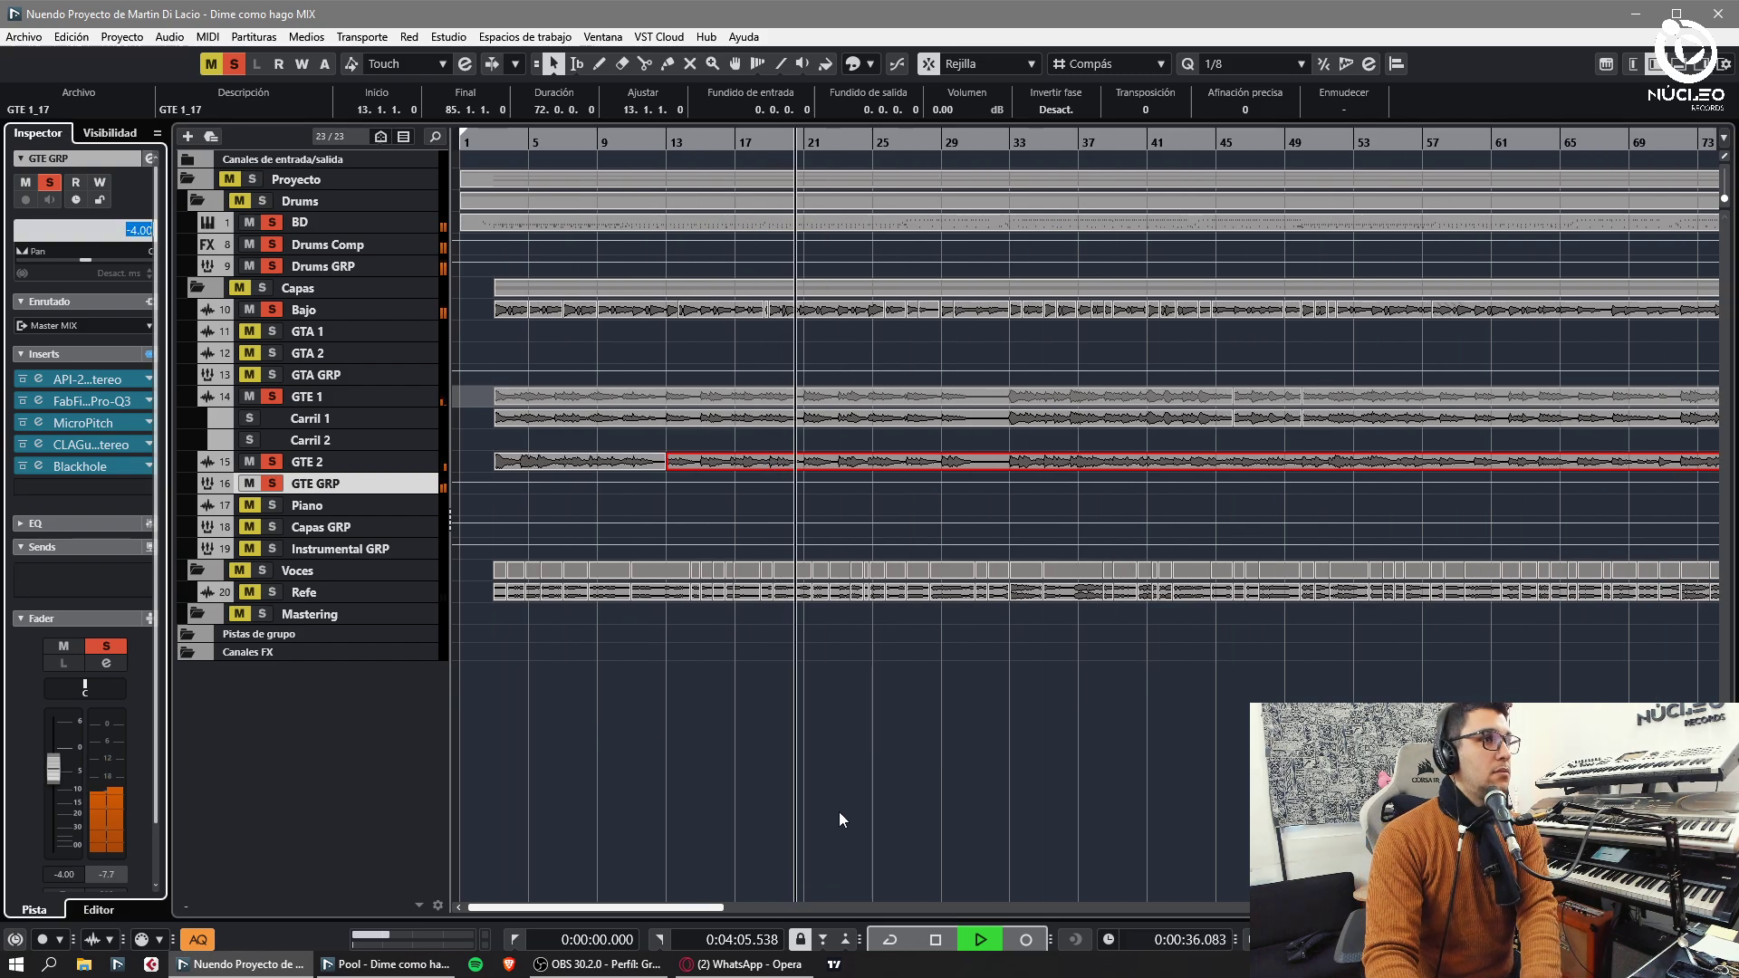
# - Clear all mutes and solos in the project while playback continues
pyautogui.click(838, 812)
pyautogui.press('h')
pyautogui.press('h')
pyautogui.press('h')
pyautogui.click(212, 66)
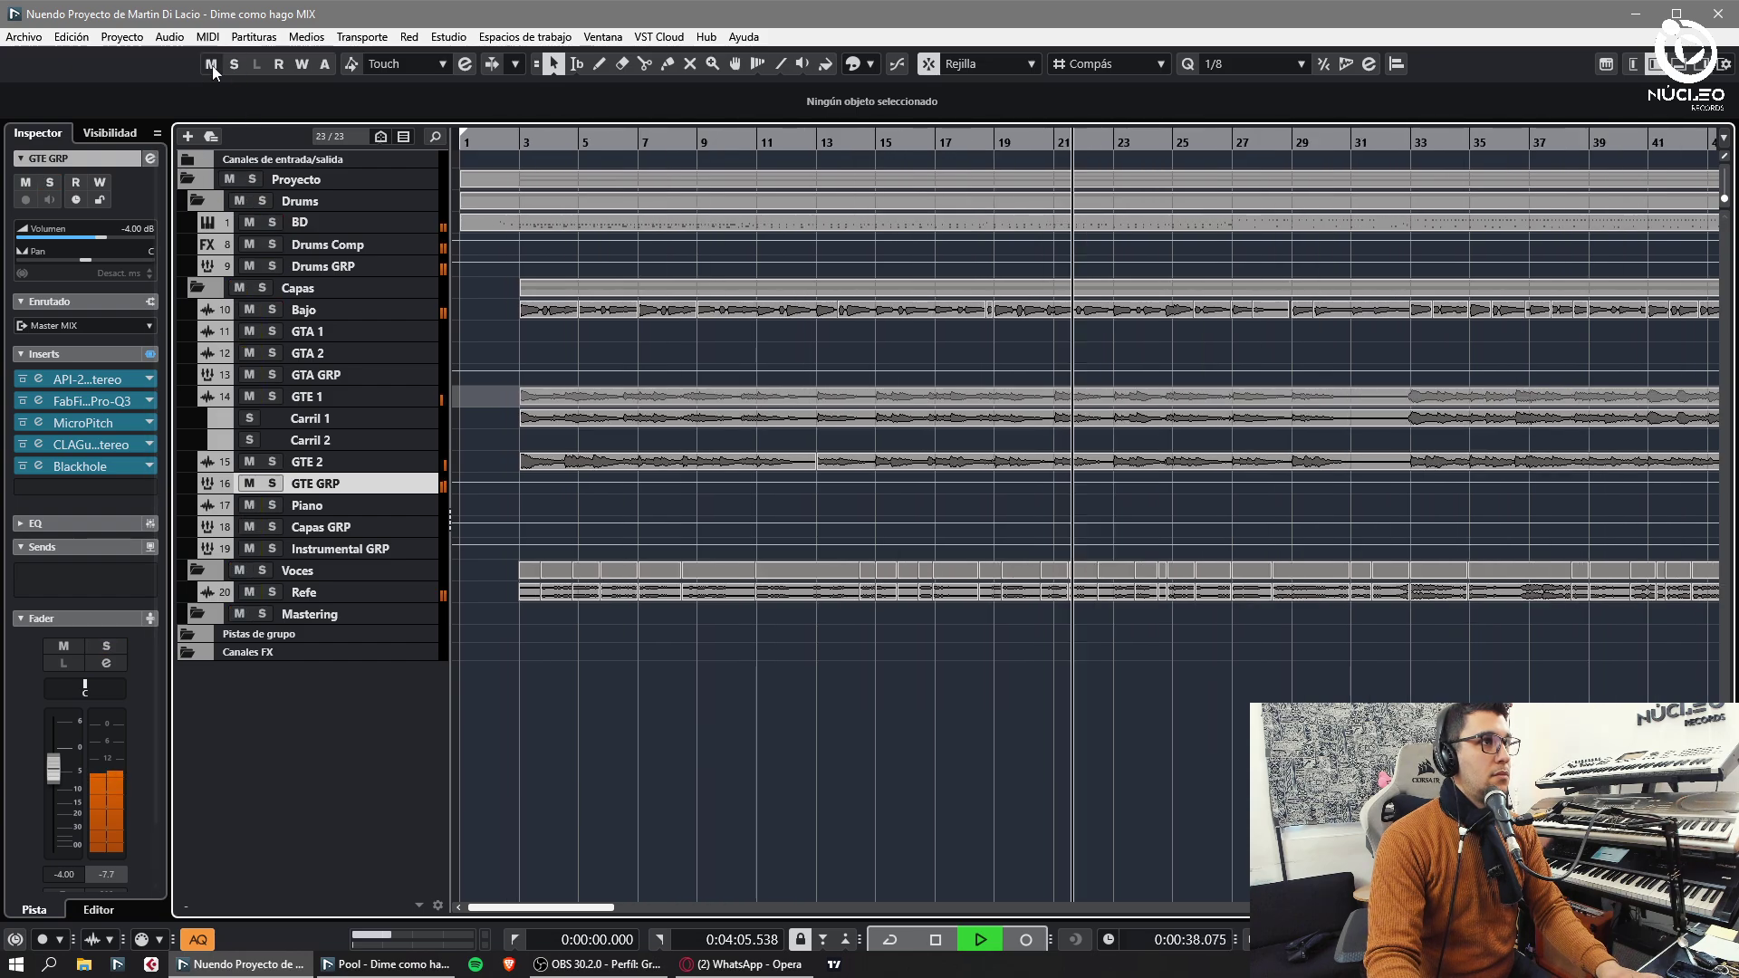
# - Disarm recording on the GTE 1 track and hide its take lanes
pyautogui.press('h')
pyautogui.press('g')
pyautogui.press('g')
pyautogui.hotkey('shift', 'h')
pyautogui.hotkey('shift', 'h')
pyautogui.click(1141, 798)
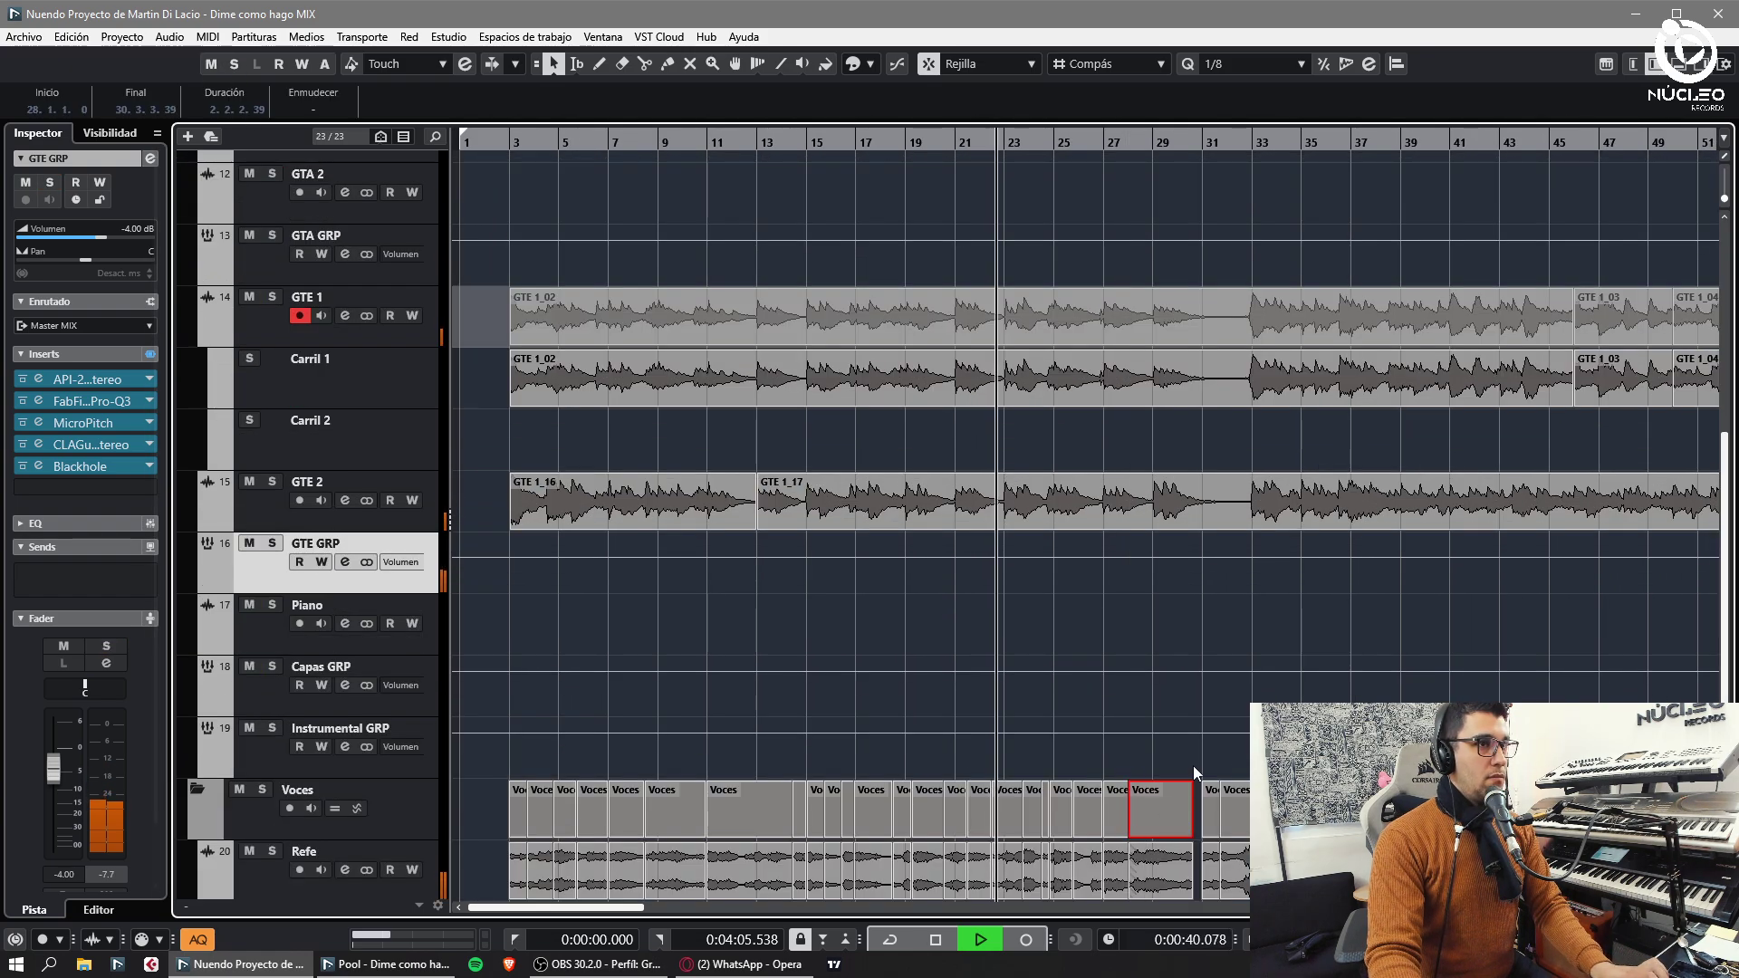
pyautogui.scroll(-2, 1208, 776)
pyautogui.click(788, 798)
pyautogui.click(294, 181)
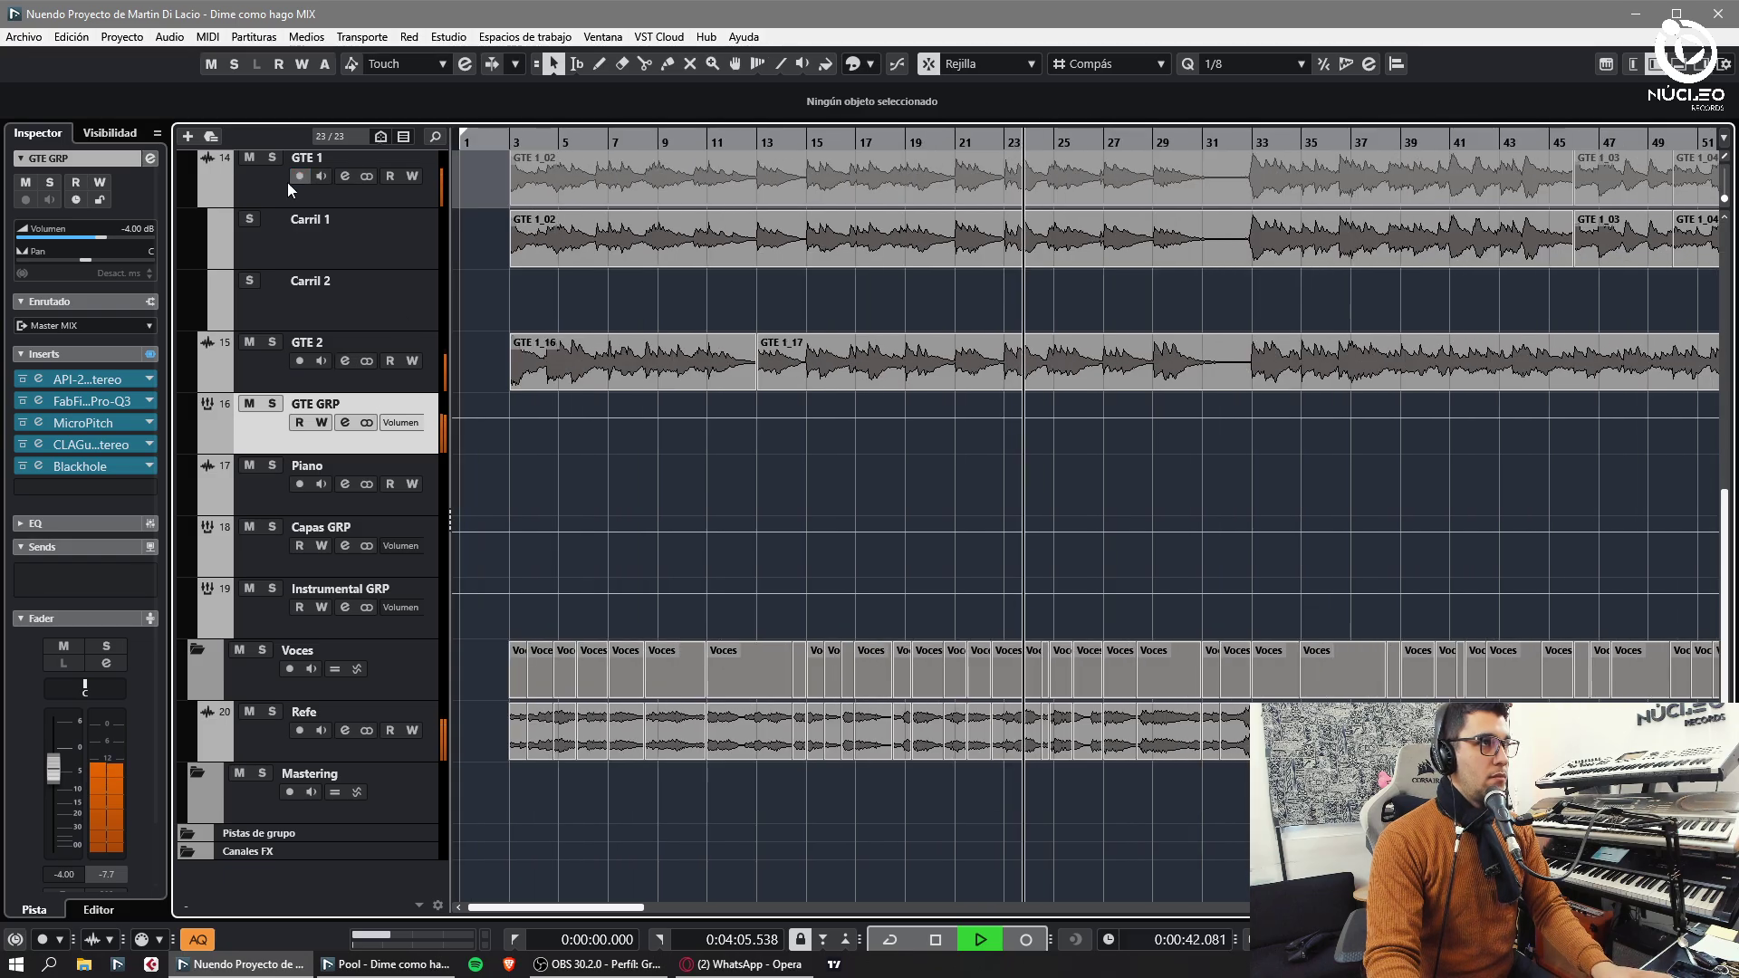
pyautogui.click(364, 195)
pyautogui.hotkey('shift', 'l')
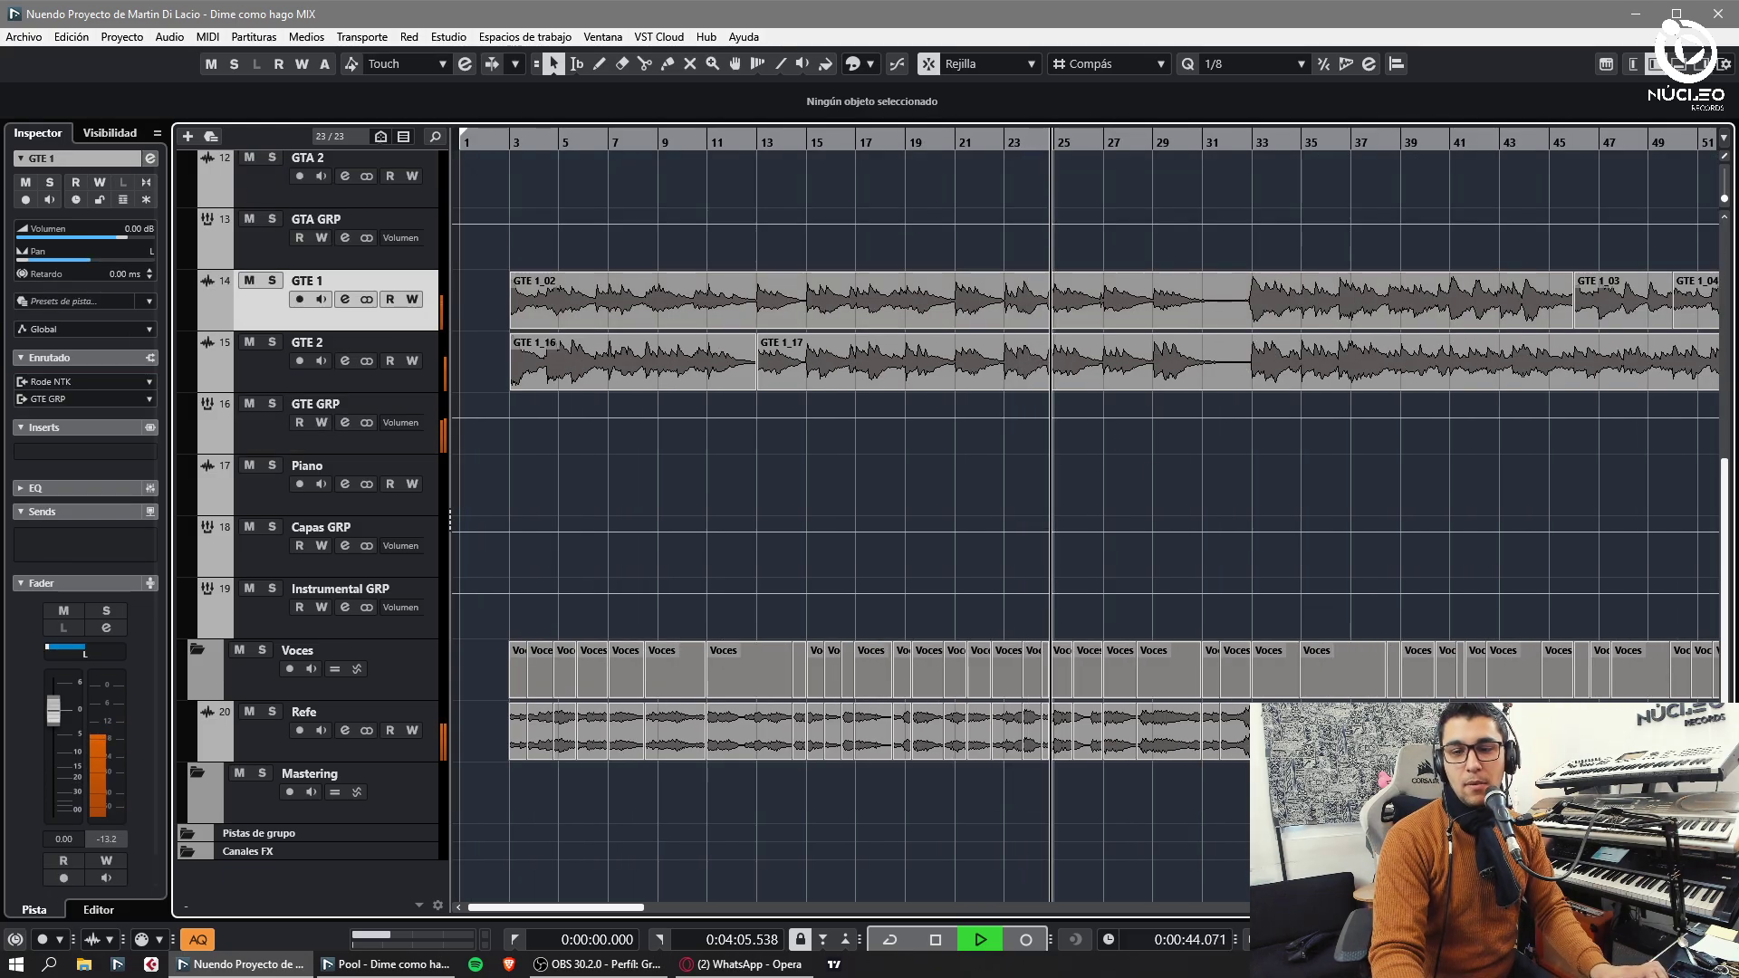
pyautogui.hotkey('alt', 'Tab')
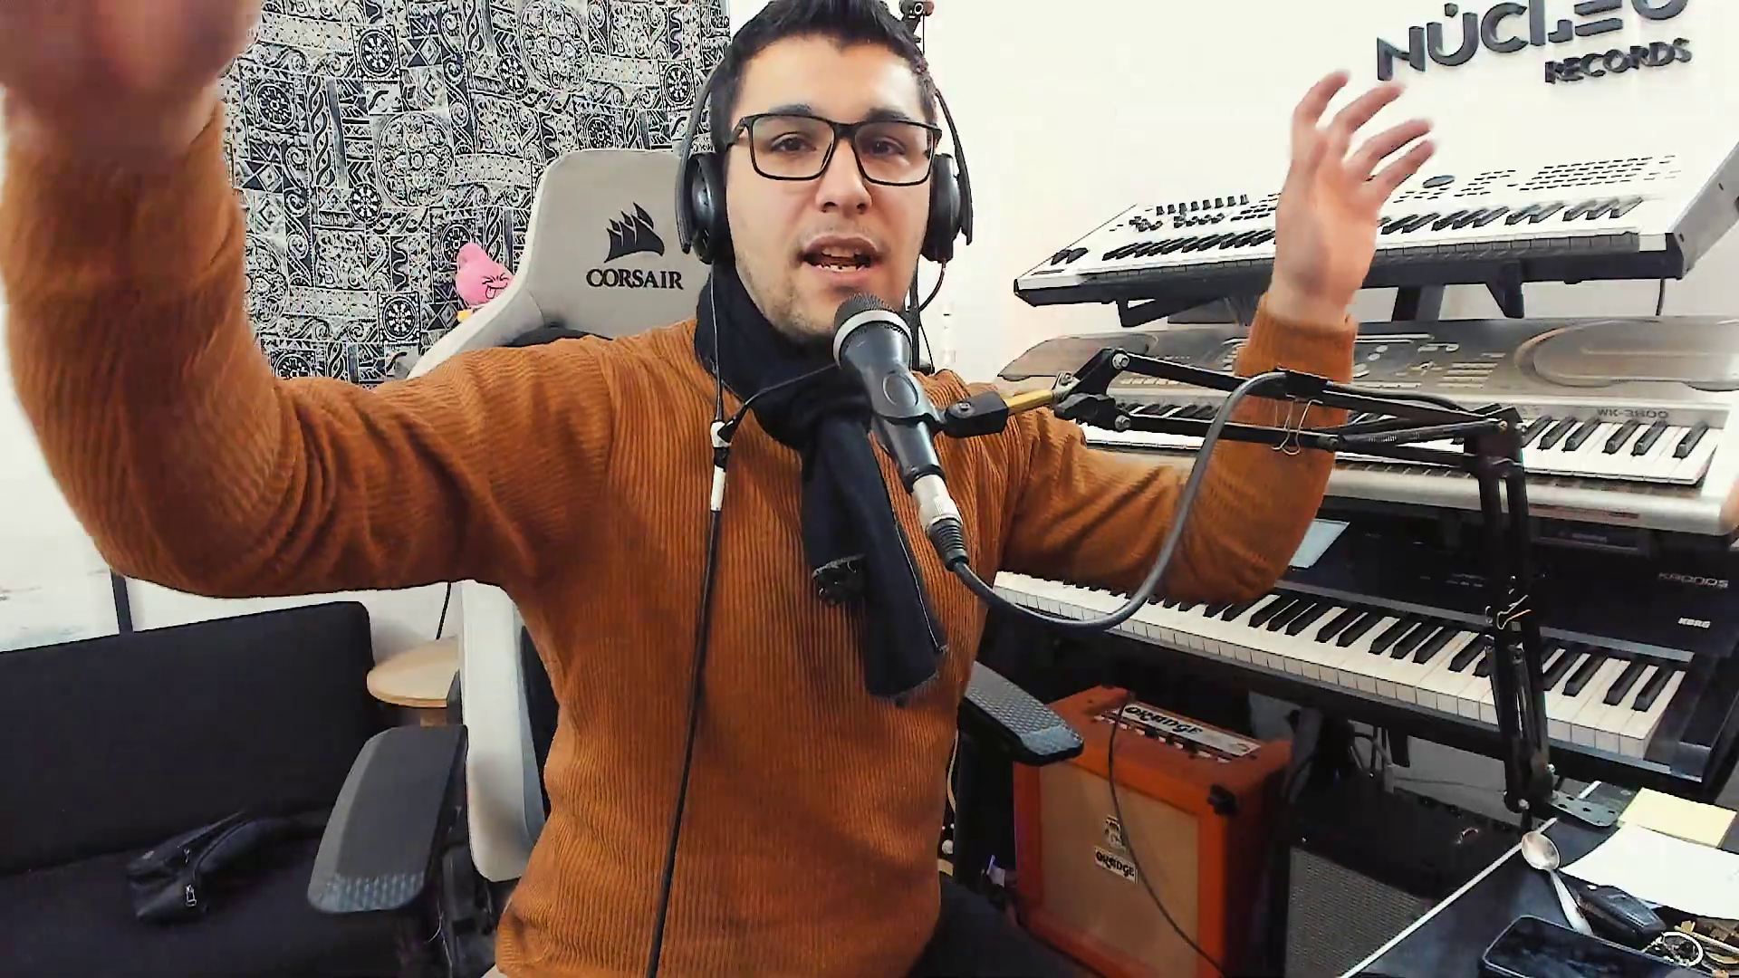